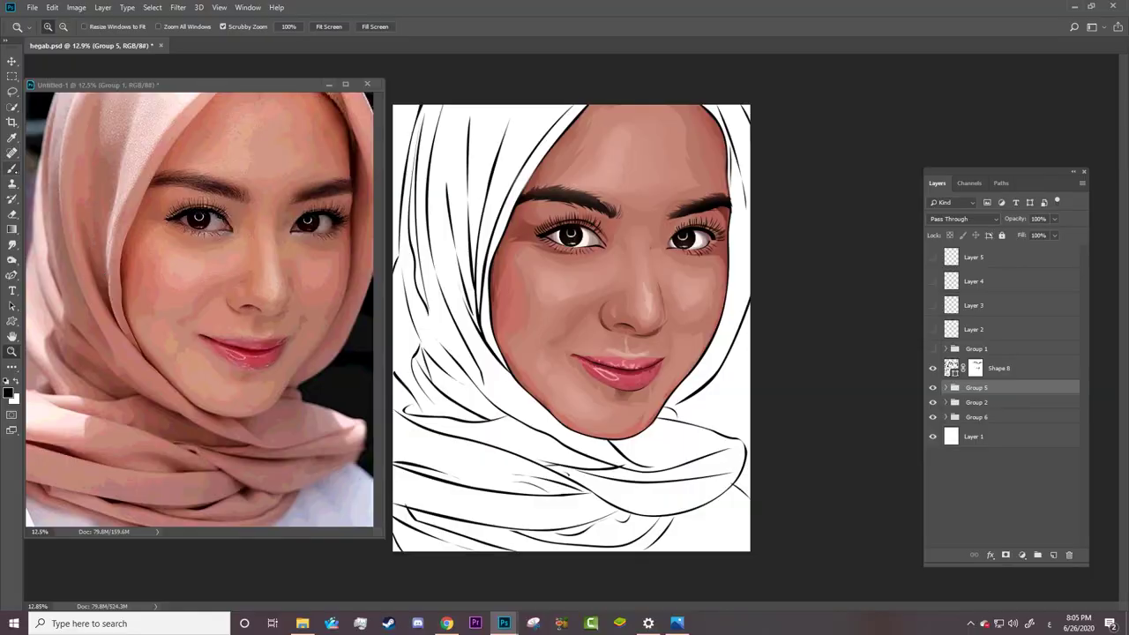
Step: Sample the hijab's pink and start a pen shape at the canvas's top-right corner and right edge
key("b")
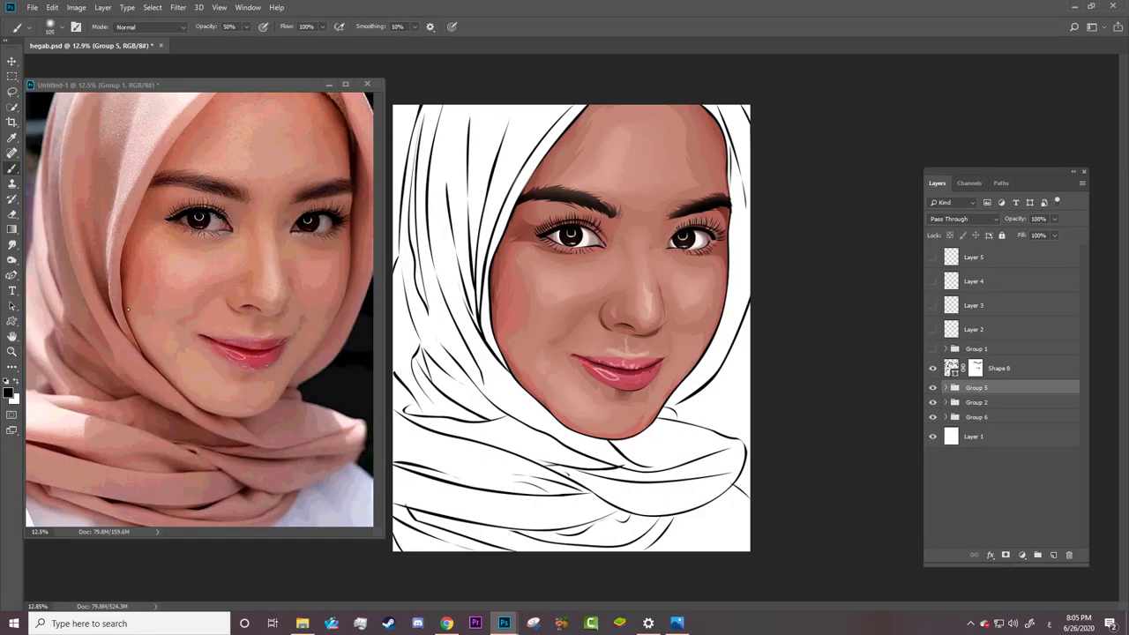
left_click(128, 386, "alt")
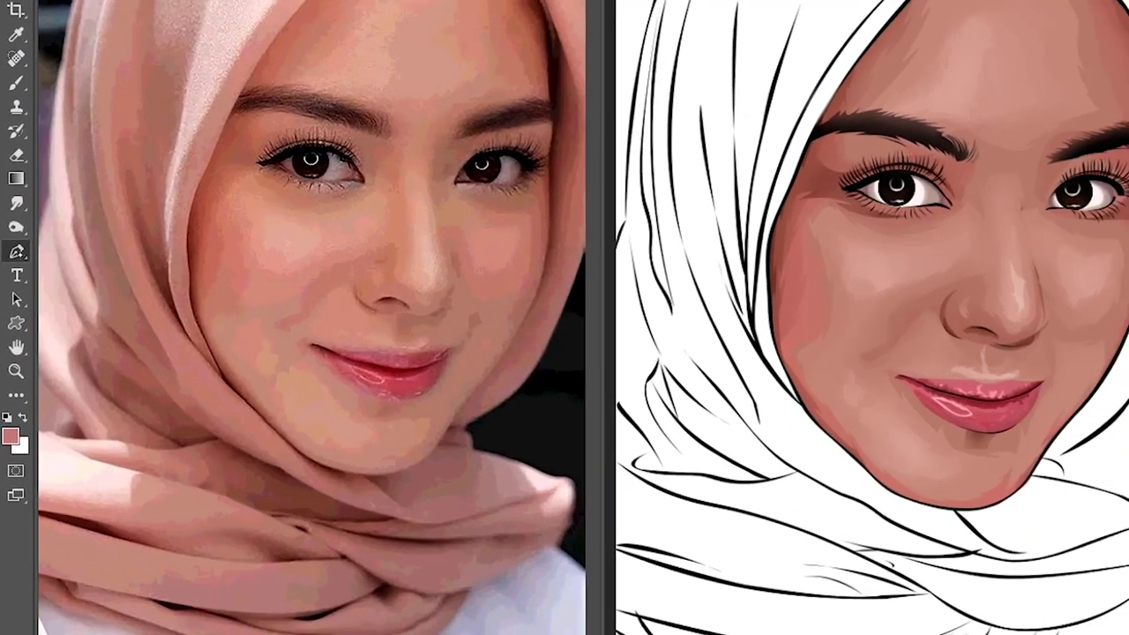
key("p")
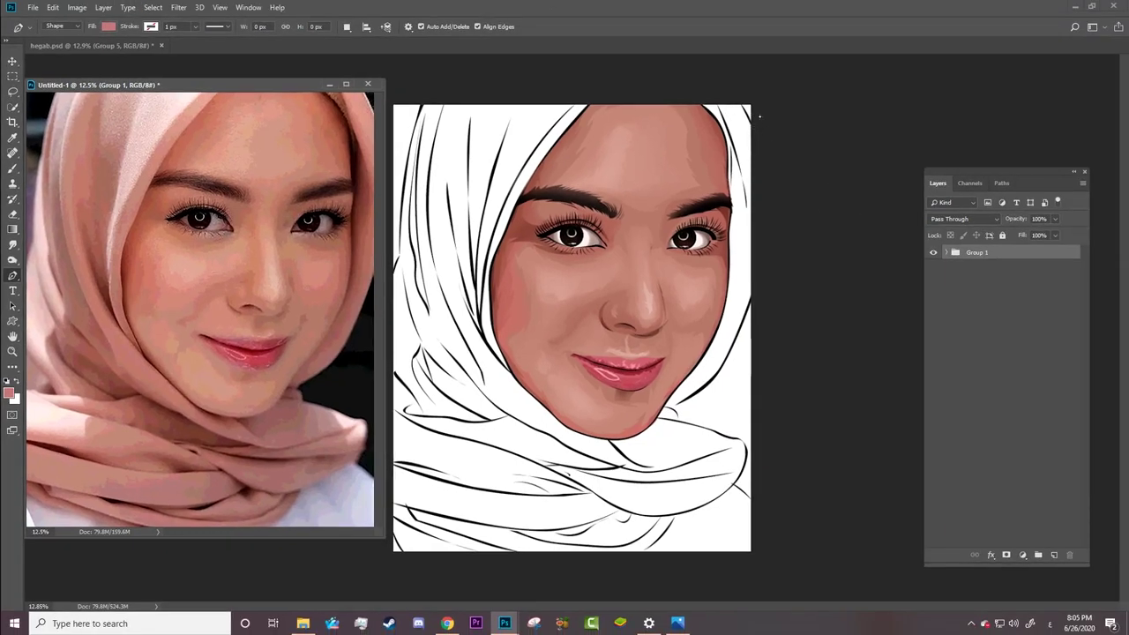
left_click(803, 177)
key("ctrl+z")
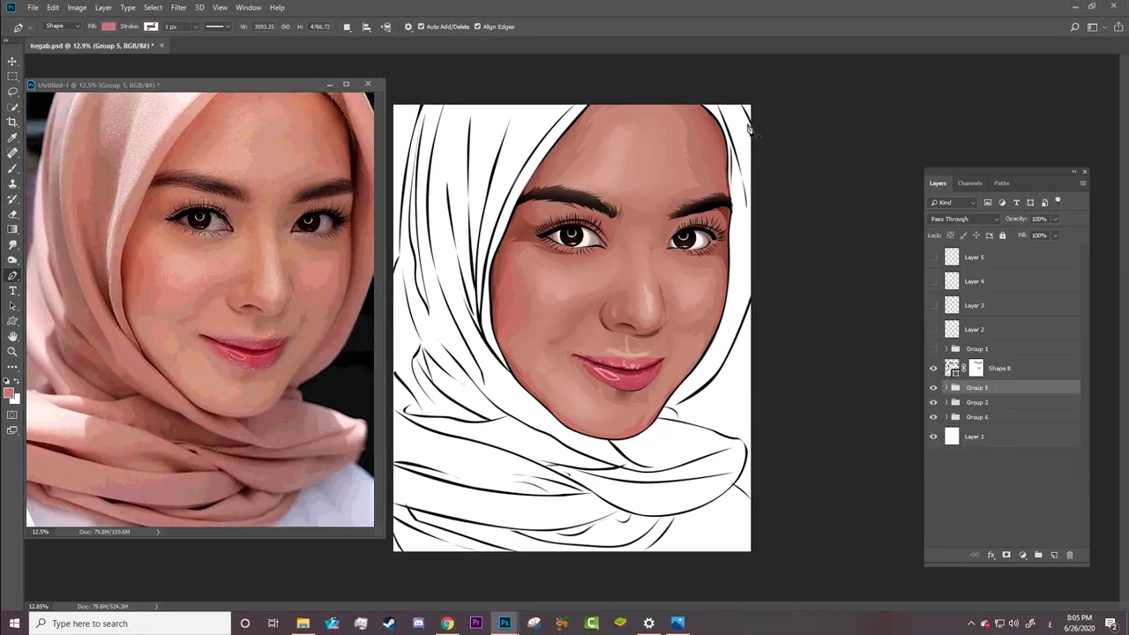
left_click(750, 106)
left_click(753, 553)
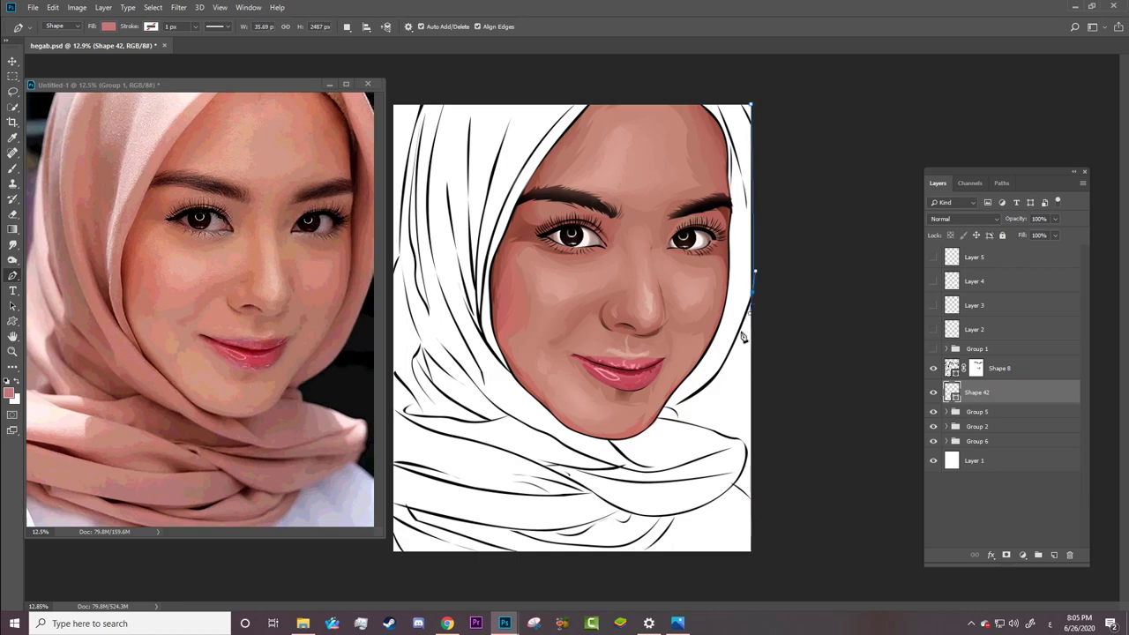
Step: Curve the pink shape along the hijab's right edge down to the chin and collar
key("z")
left_click_drag(689, 366, 799, 386)
key("p")
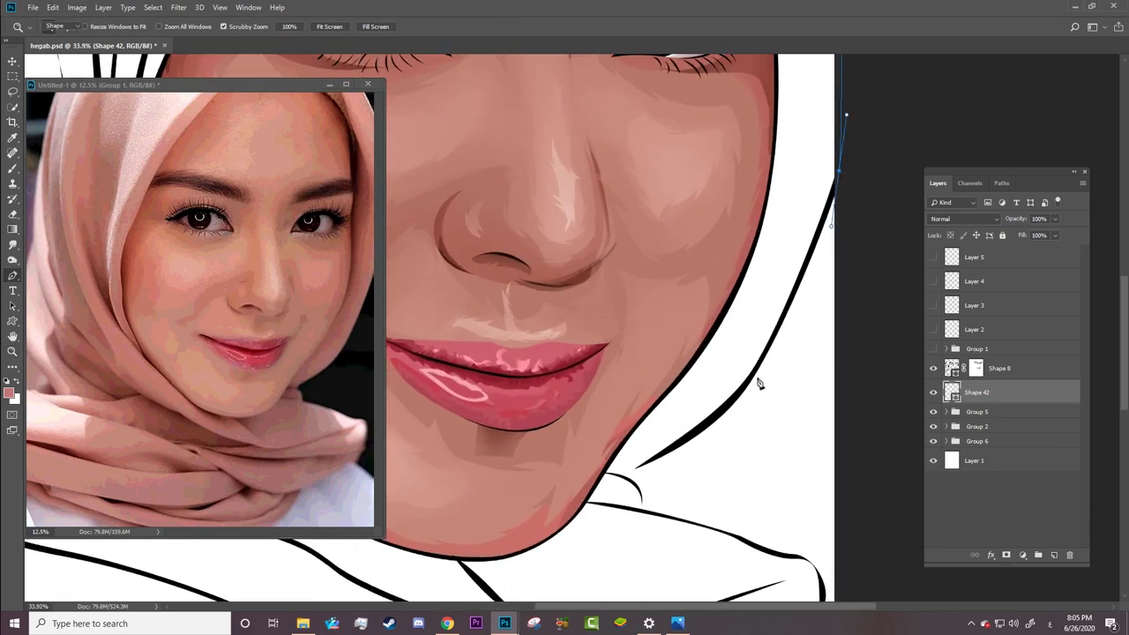
left_click(839, 173, "ctrl")
left_click_drag(839, 172, 842, 180)
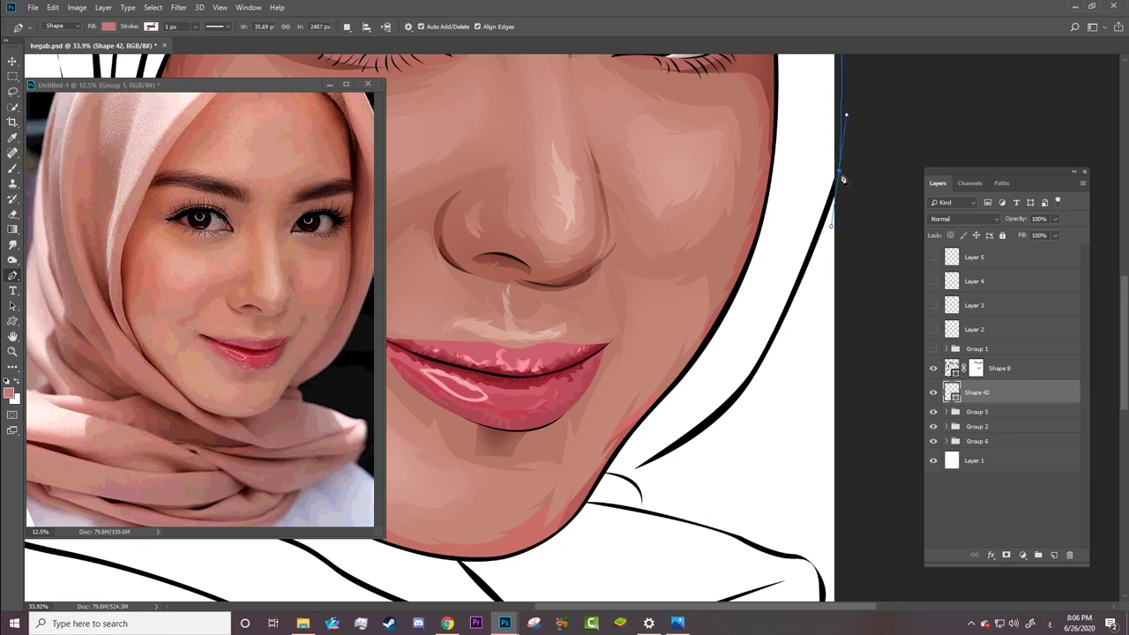
left_click_drag(801, 276, 784, 328)
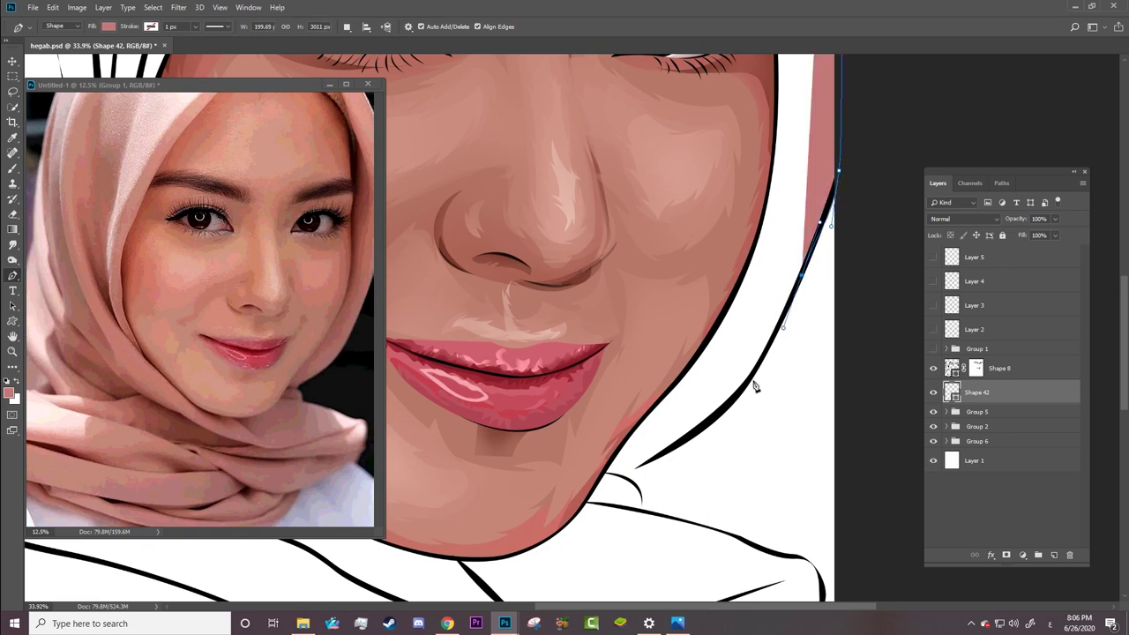
left_click_drag(741, 388, 721, 409)
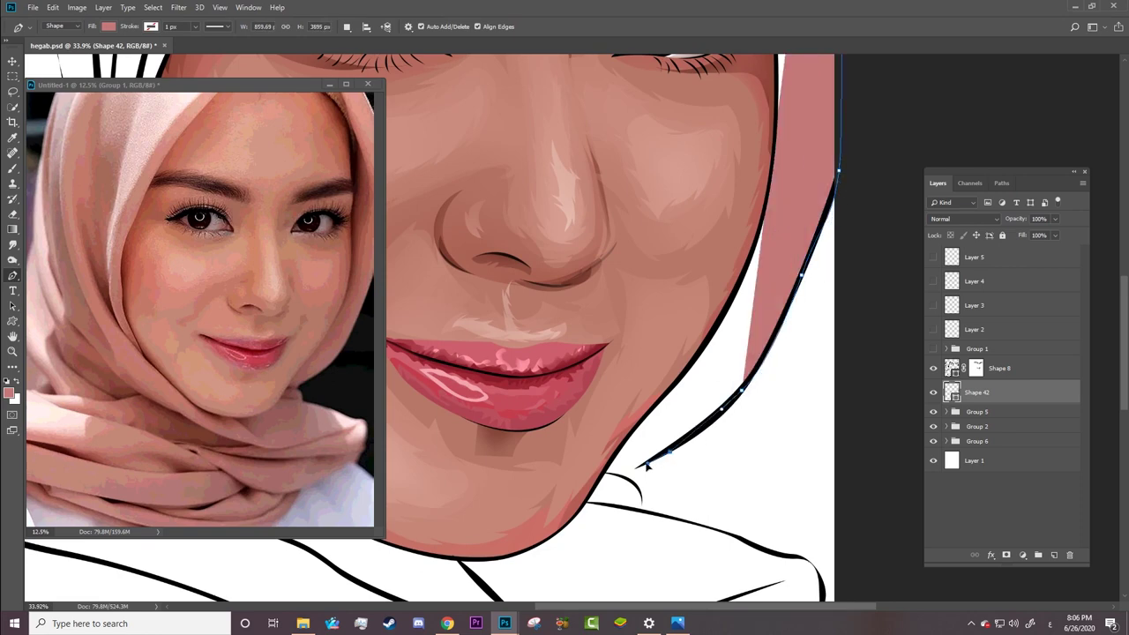
left_click(646, 463)
mouse_move(643, 505)
left_mouse_down()
mouse_move(641, 529)
mouse_move(733, 536)
mouse_move(825, 593)
left_mouse_up()
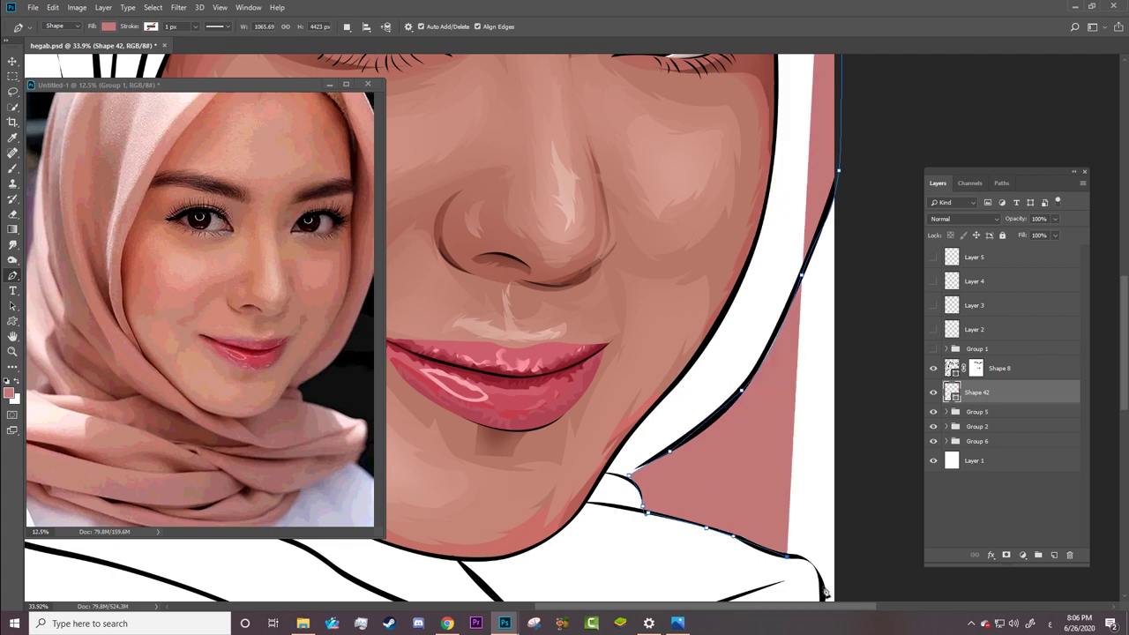
Step: Extend the outline with curved anchors over the lower scarf folds
scroll(825, 335, "down", 5)
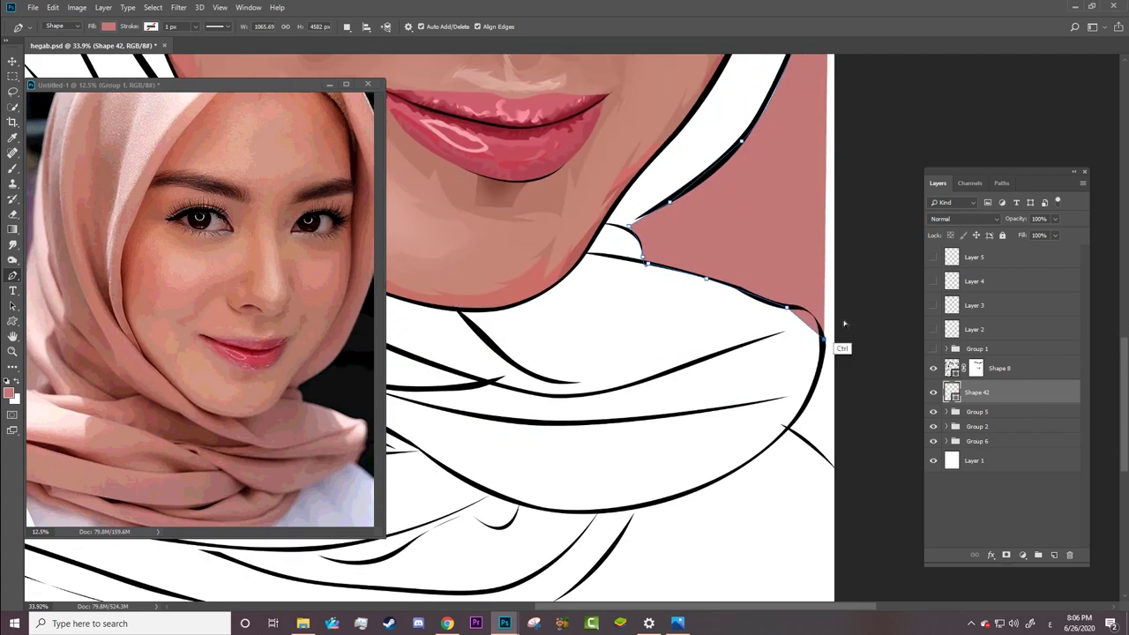
left_click_drag(826, 357, 799, 408)
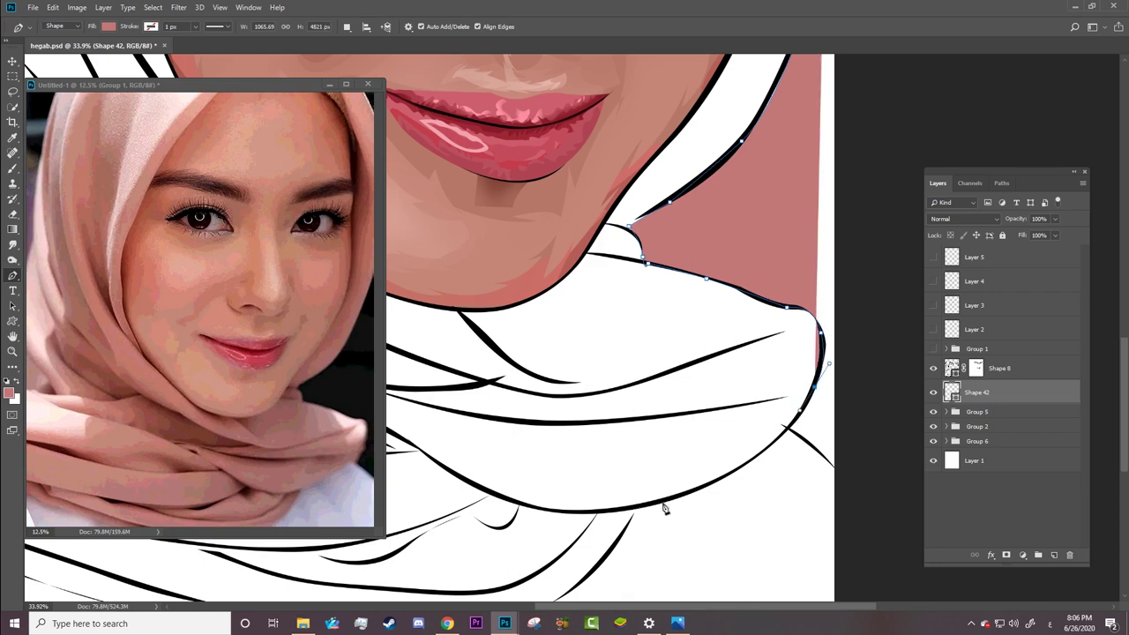
left_click_drag(666, 505, 550, 538)
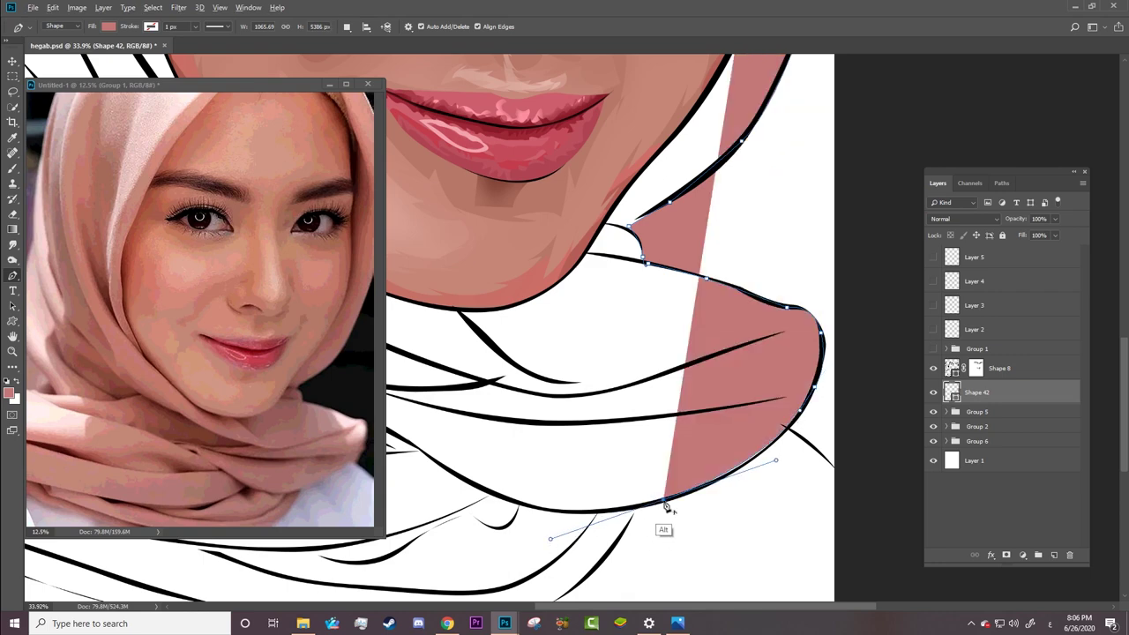
left_click(666, 505, "alt")
left_click_drag(596, 572, 573, 593)
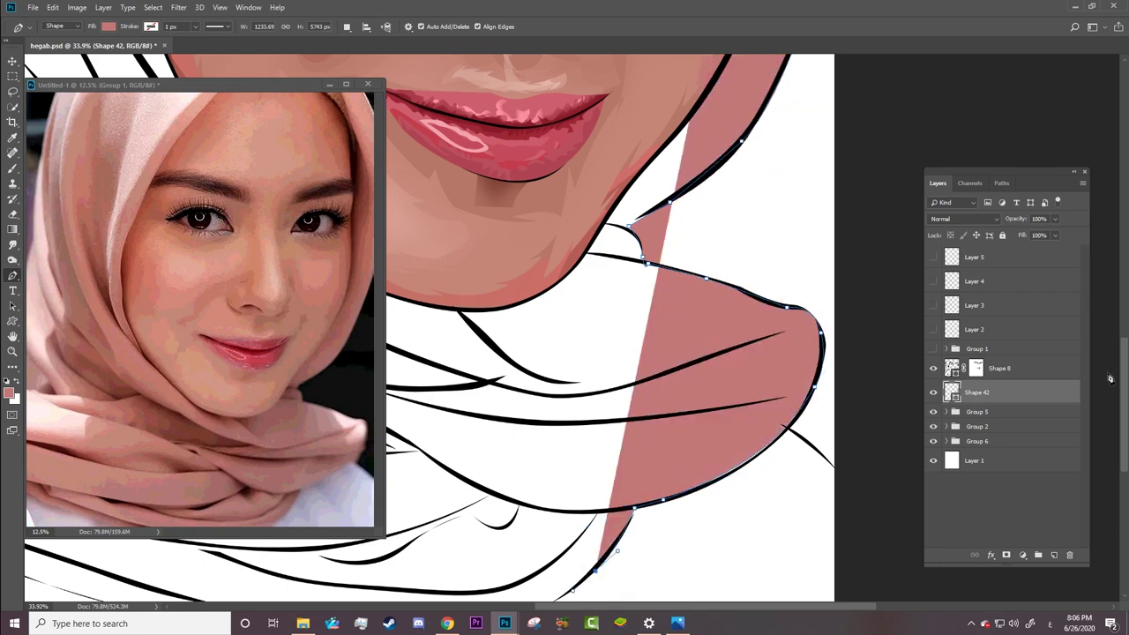
scroll(1110, 379, "down", 5)
left_click_drag(547, 437, 522, 453)
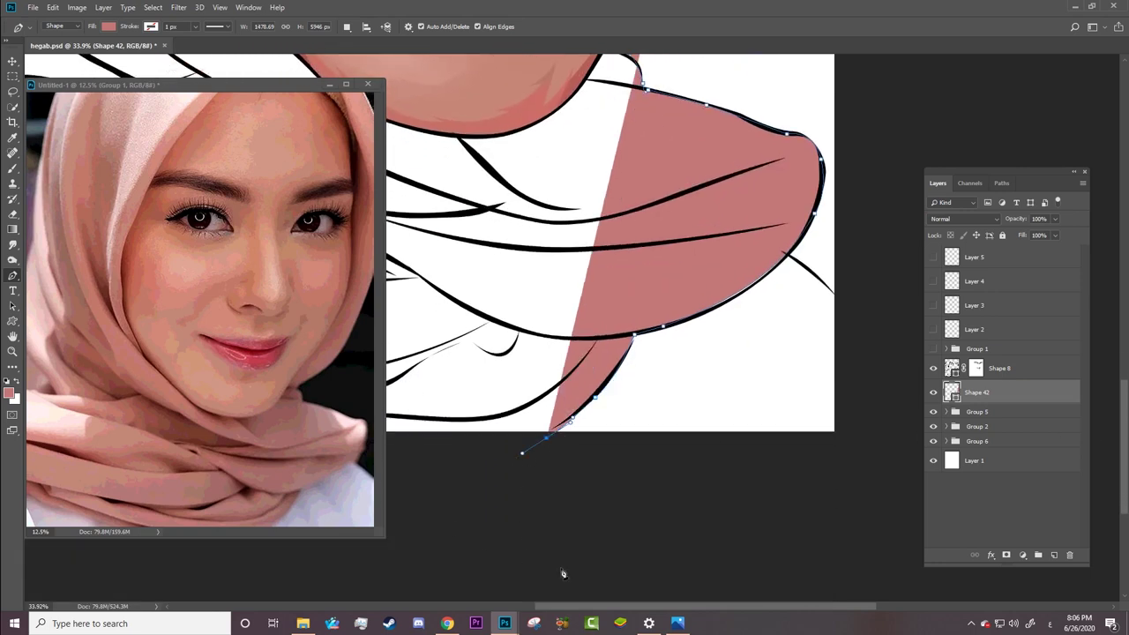
left_click_drag(567, 607, 402, 607)
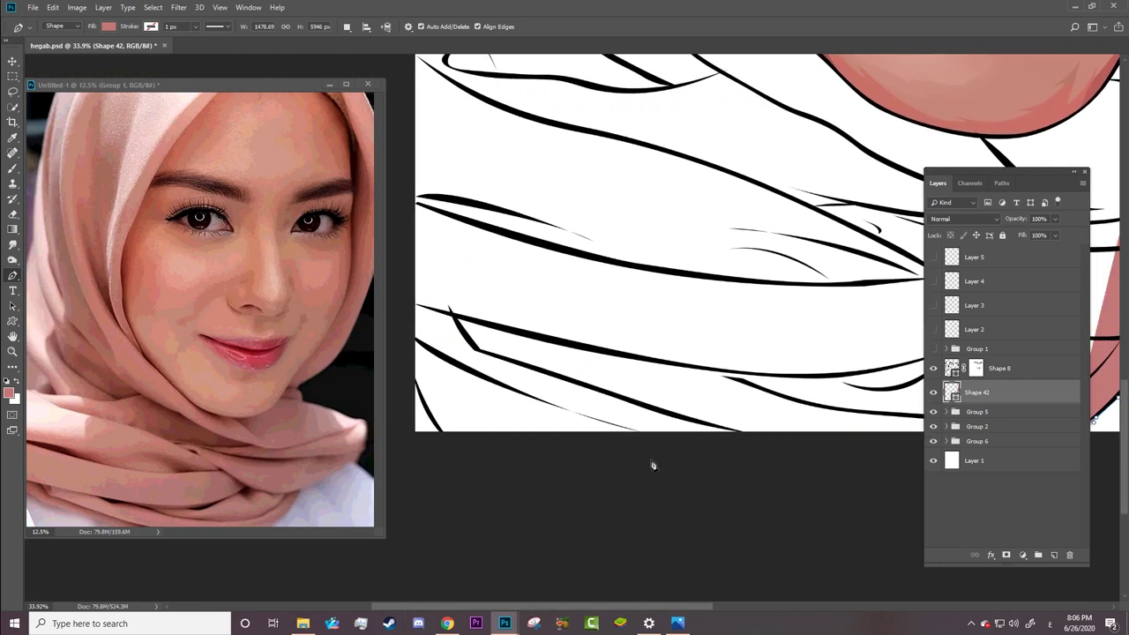
Step: Check the reference, then add anchors along the lower scarf toward the left side
left_click(359, 515)
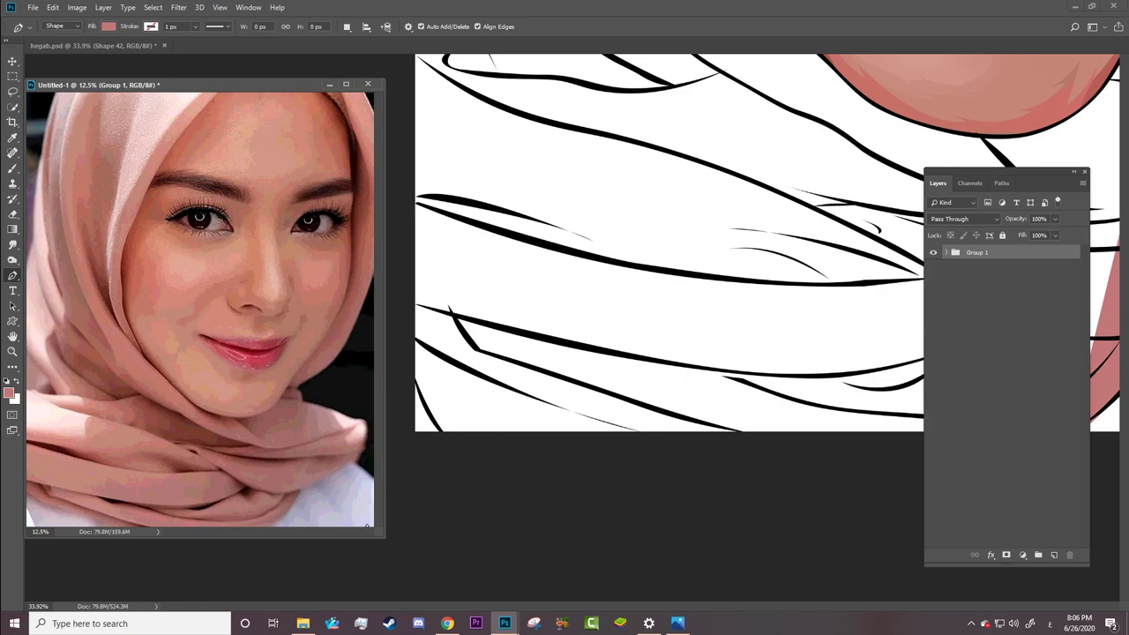
left_click(649, 443)
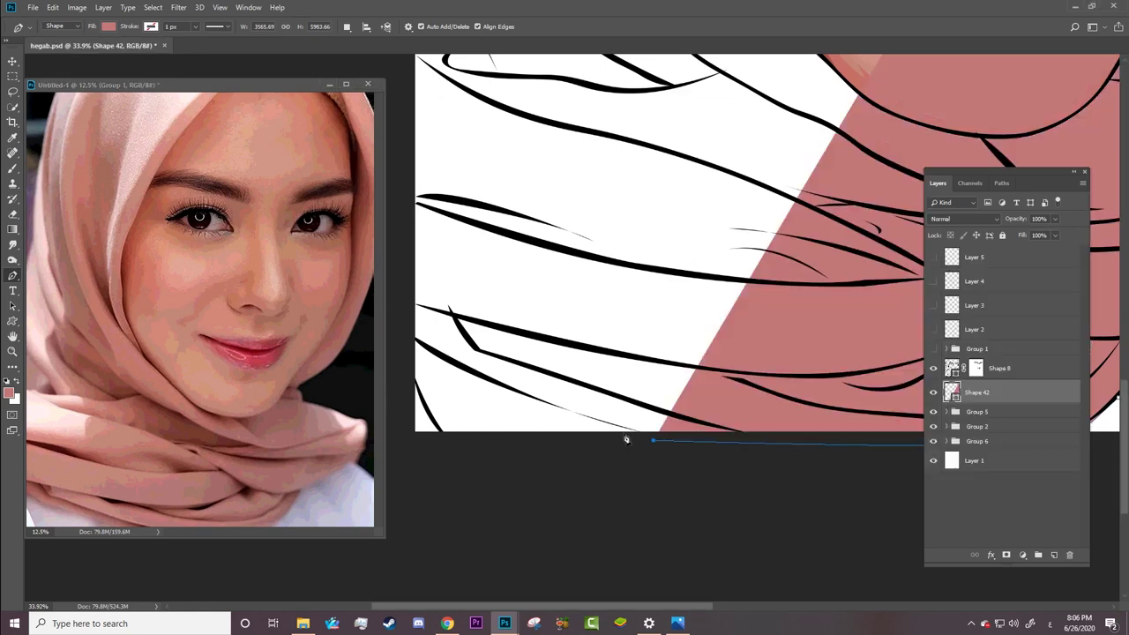
left_click(636, 432)
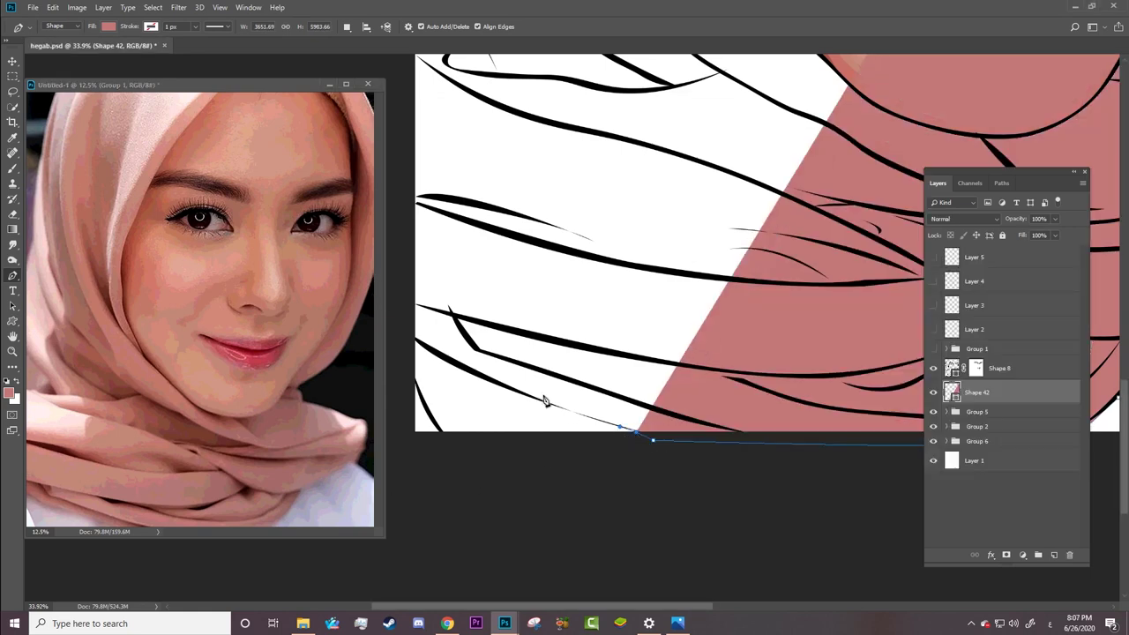
left_click(483, 377)
left_click(440, 356)
right_click(410, 323)
left_click(396, 284)
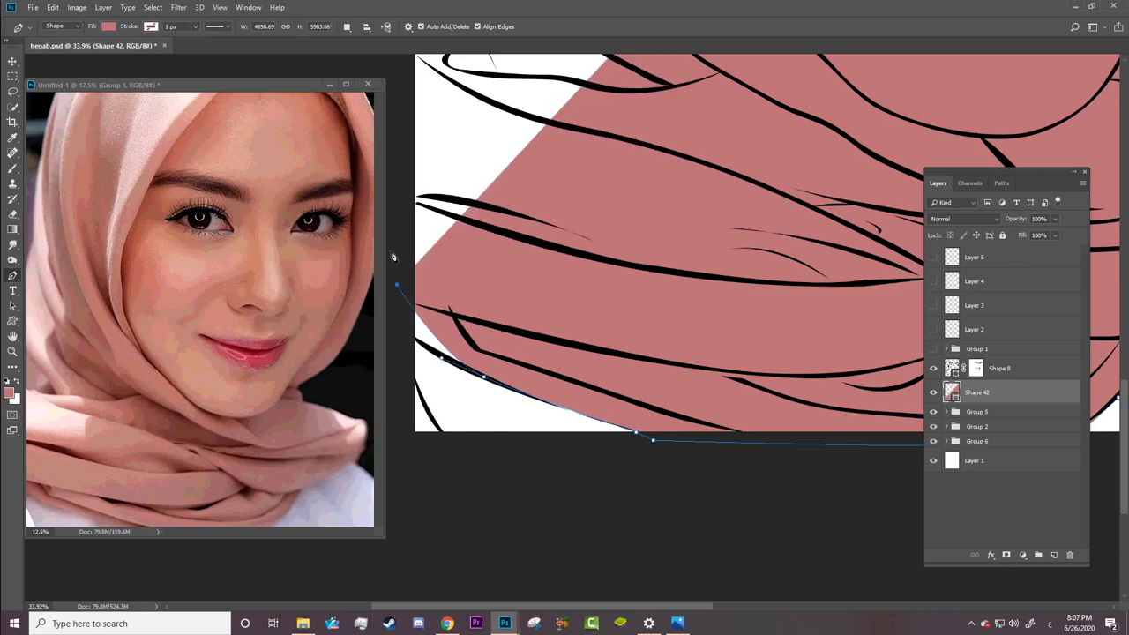
key("ctrl+z")
left_click_drag(416, 338, 388, 317)
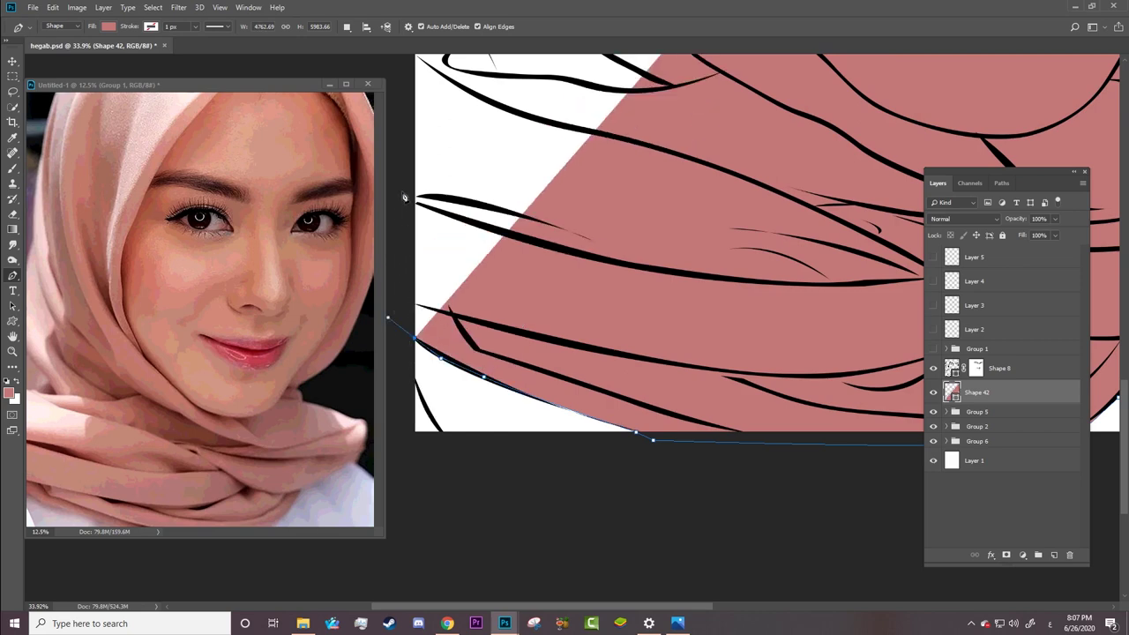
Step: Run the shape outline up the canvas's left edge to a curved anchor at the top
left_click(404, 139)
left_click_drag(404, 140, 407, 568)
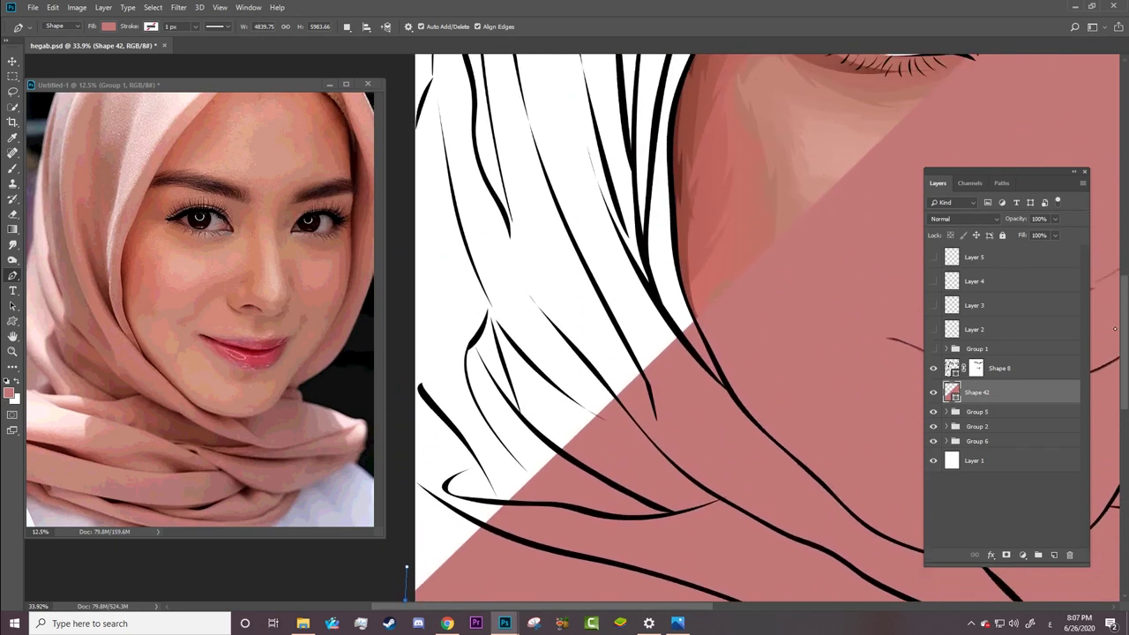
scroll(1113, 317, "up", 3)
left_click_drag(415, 250, 435, 208)
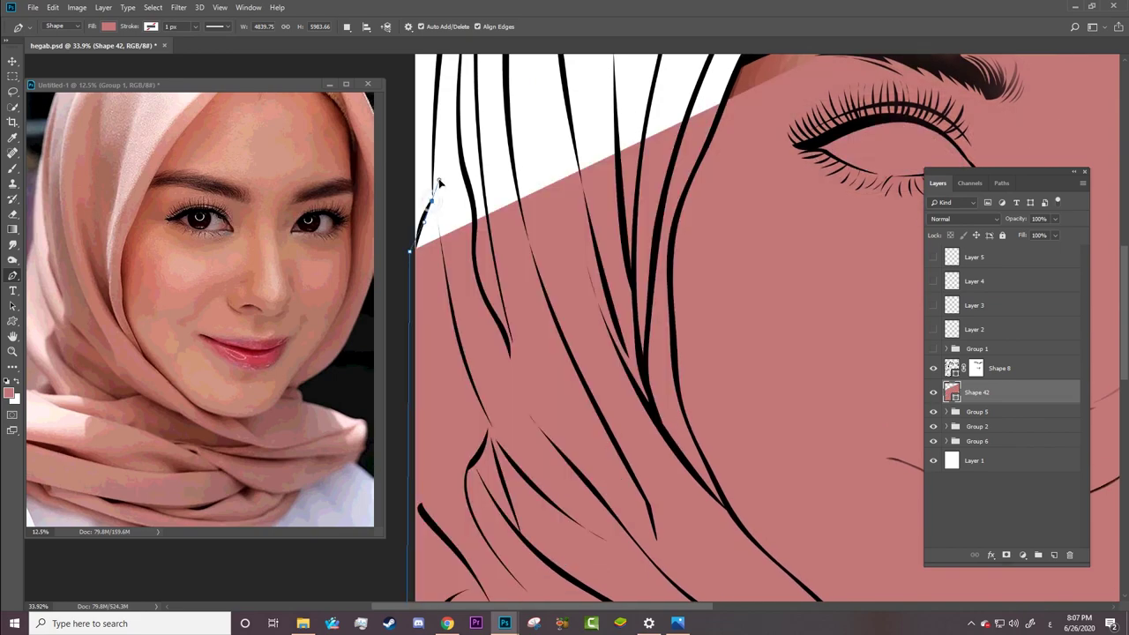
left_click_drag(437, 88, 433, 76)
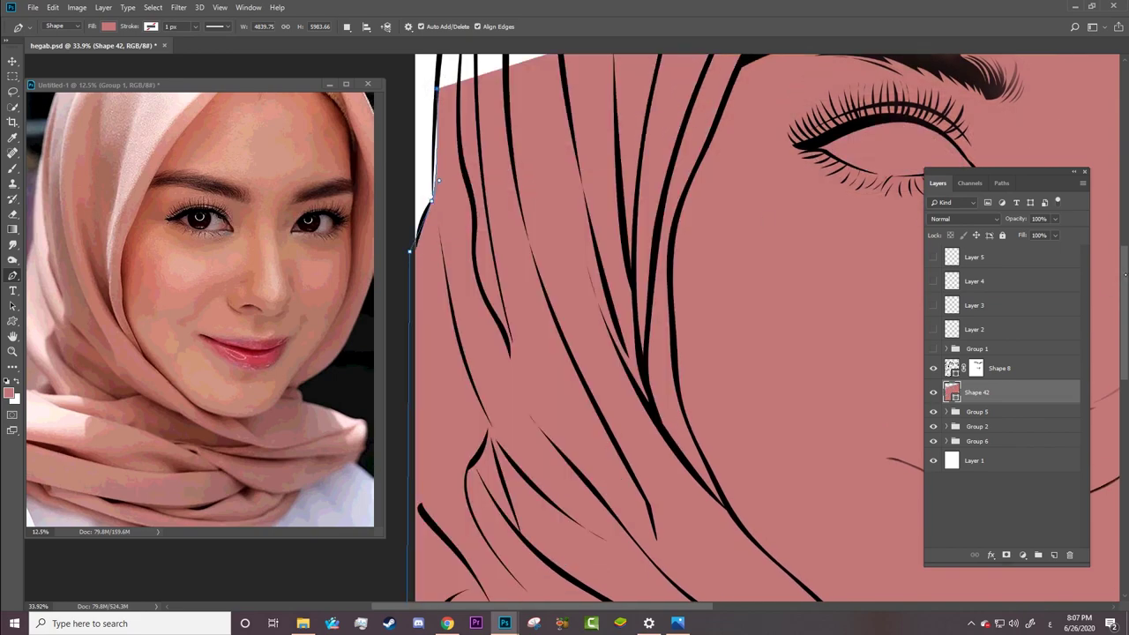
scroll(827, 211, "up", 8)
left_click_drag(493, 139, 527, 88)
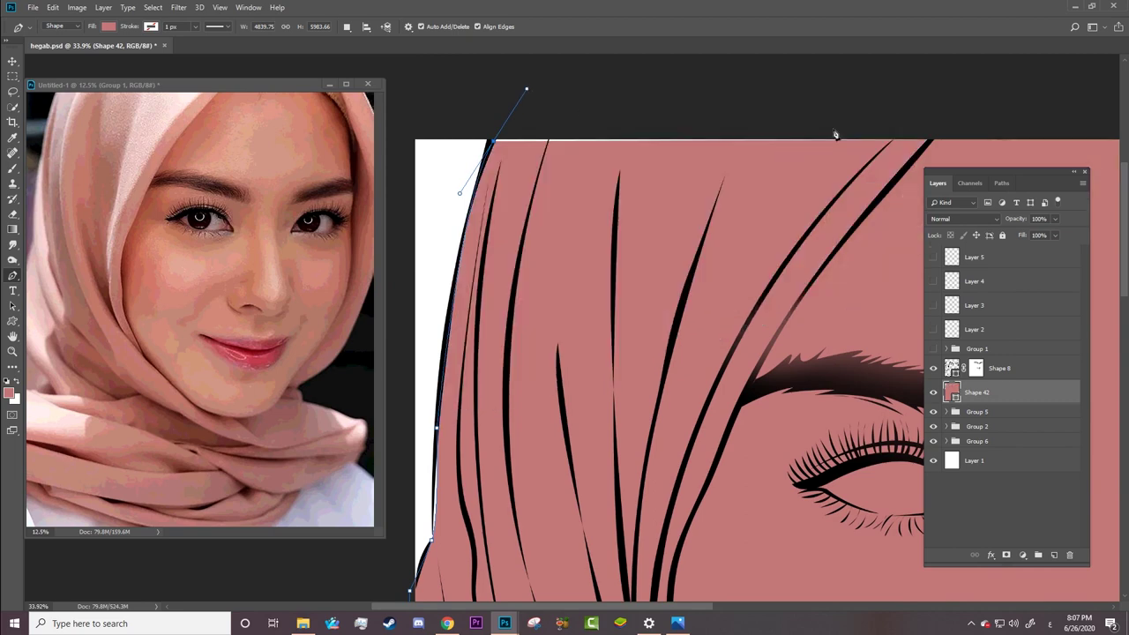
left_click_drag(492, 131, 498, 120)
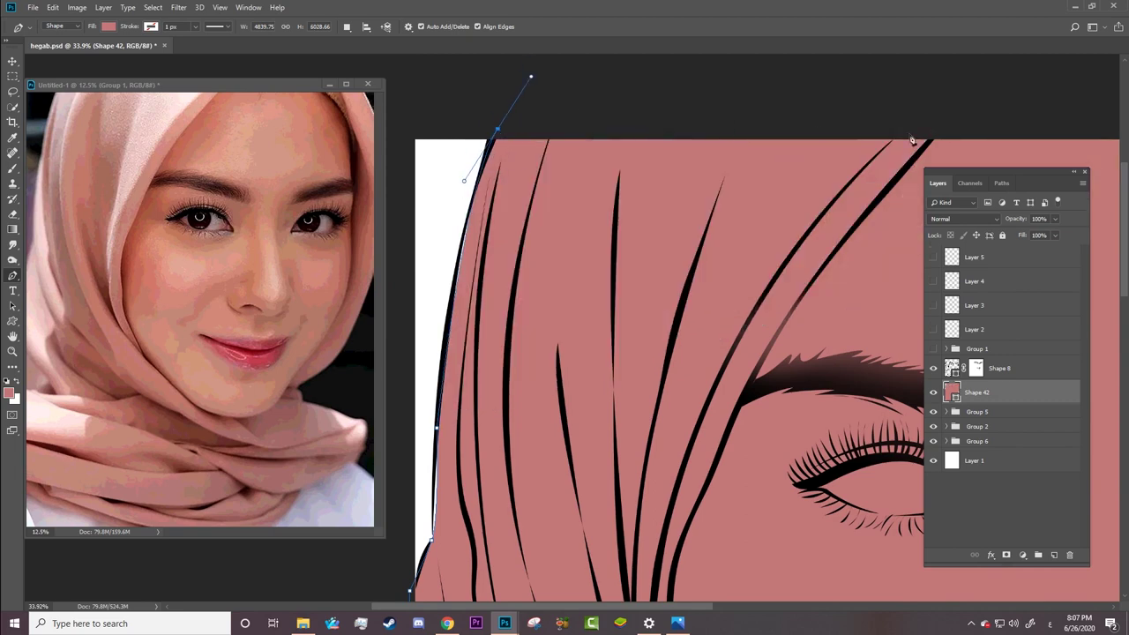
Step: Carry the outline along the top edge to the top-right, then zoom out
left_click(1068, 125)
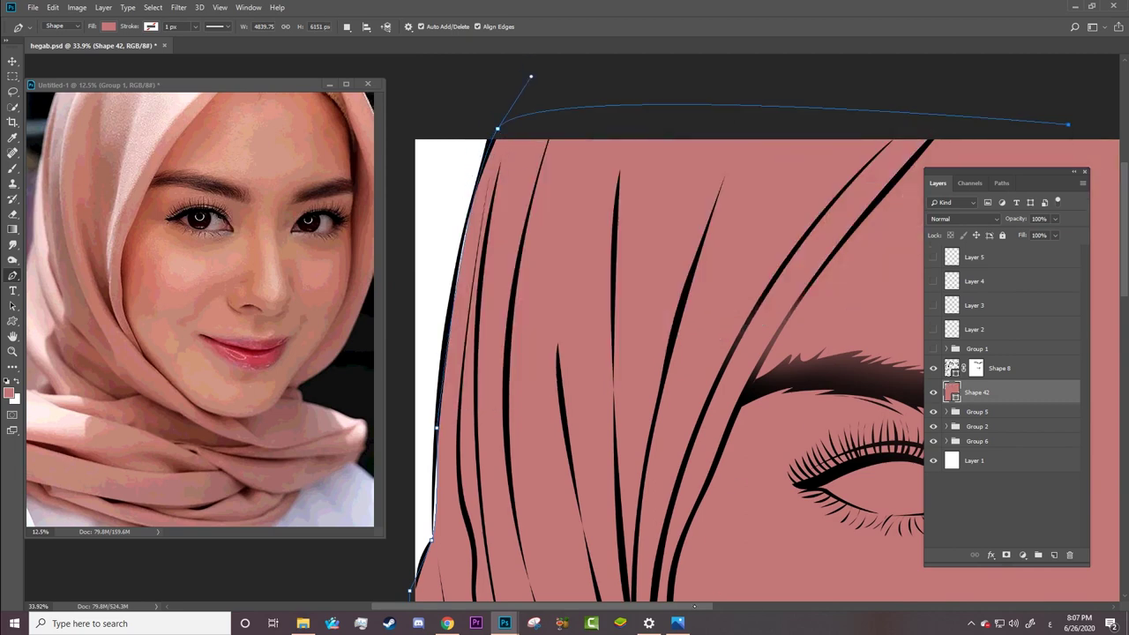
scroll(1068, 124, "right", 10)
scroll(1068, 124, "right", 1)
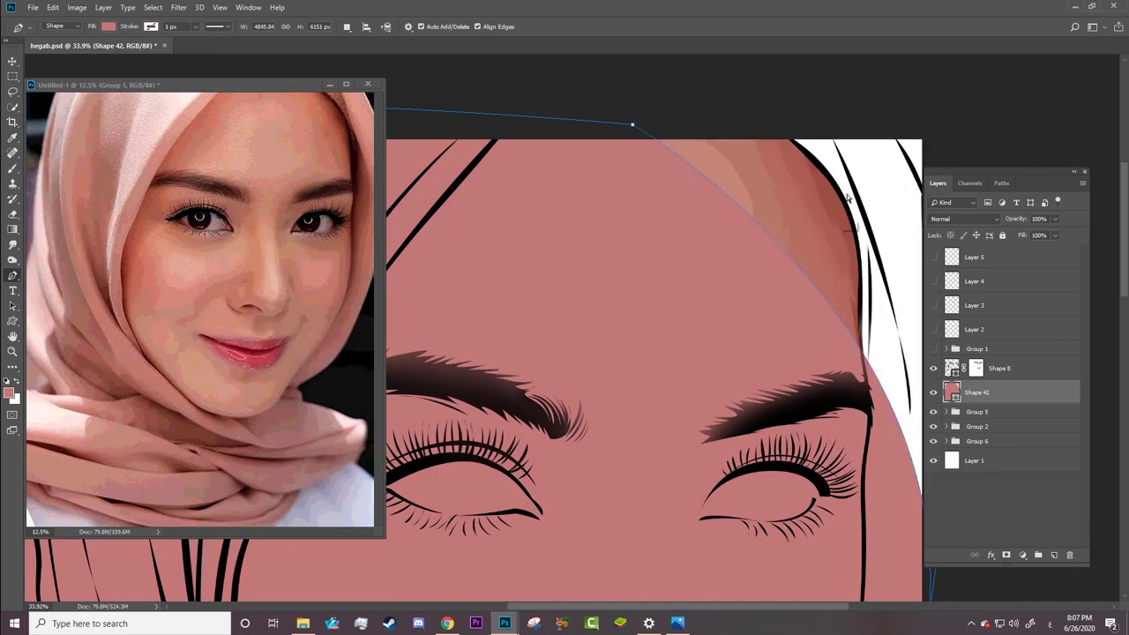
left_click(922, 139)
key("z")
left_click_drag(718, 373, 696, 211)
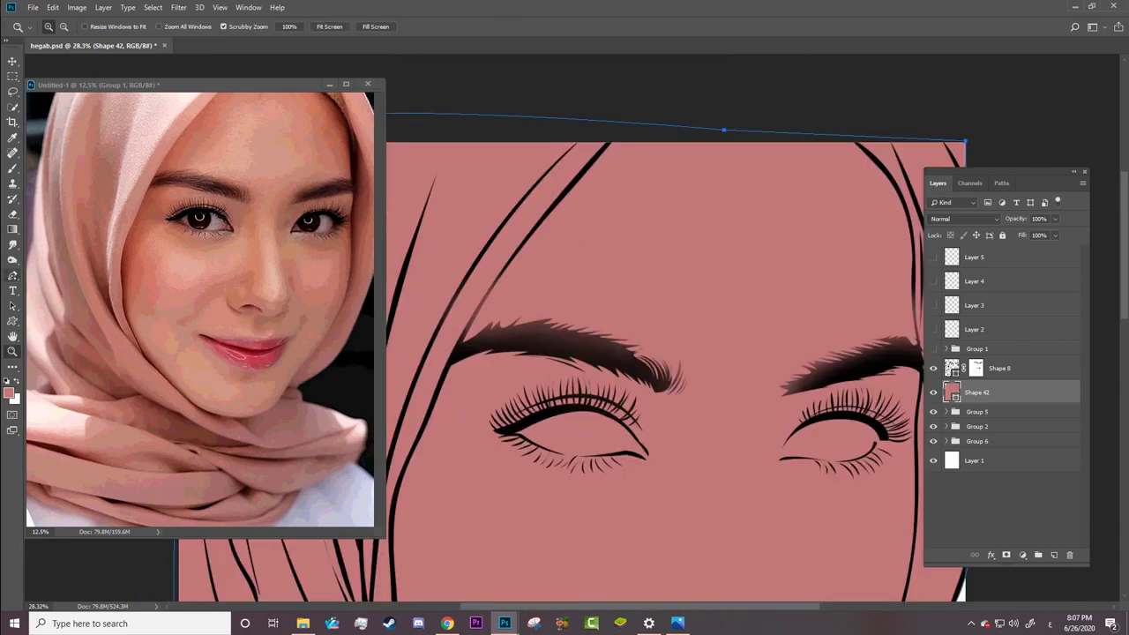
Step: Set the Pen to subtract from the shape and trace the cut-out down the hair strand
key("p")
left_click(337, 26)
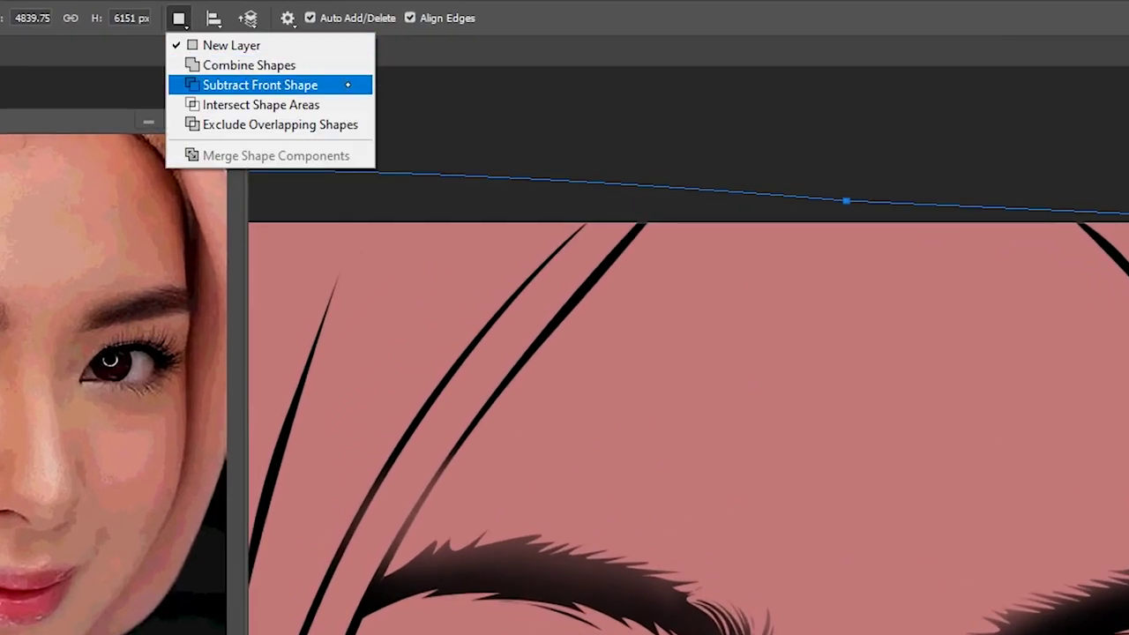
left_click(348, 85)
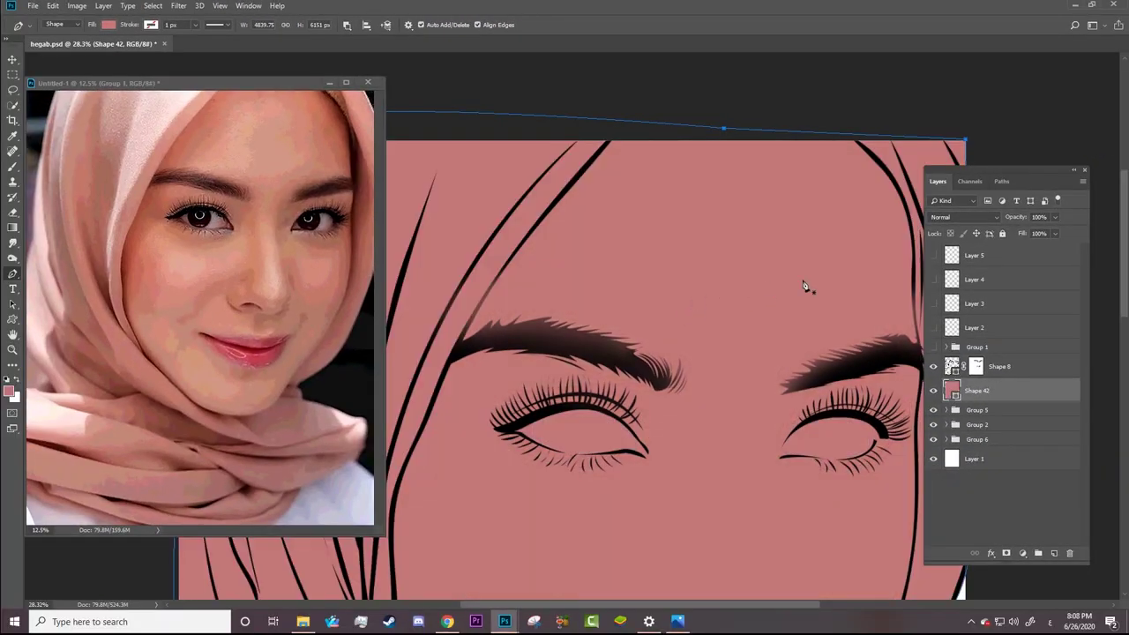
left_click(579, 177)
left_click_drag(439, 389, 433, 407)
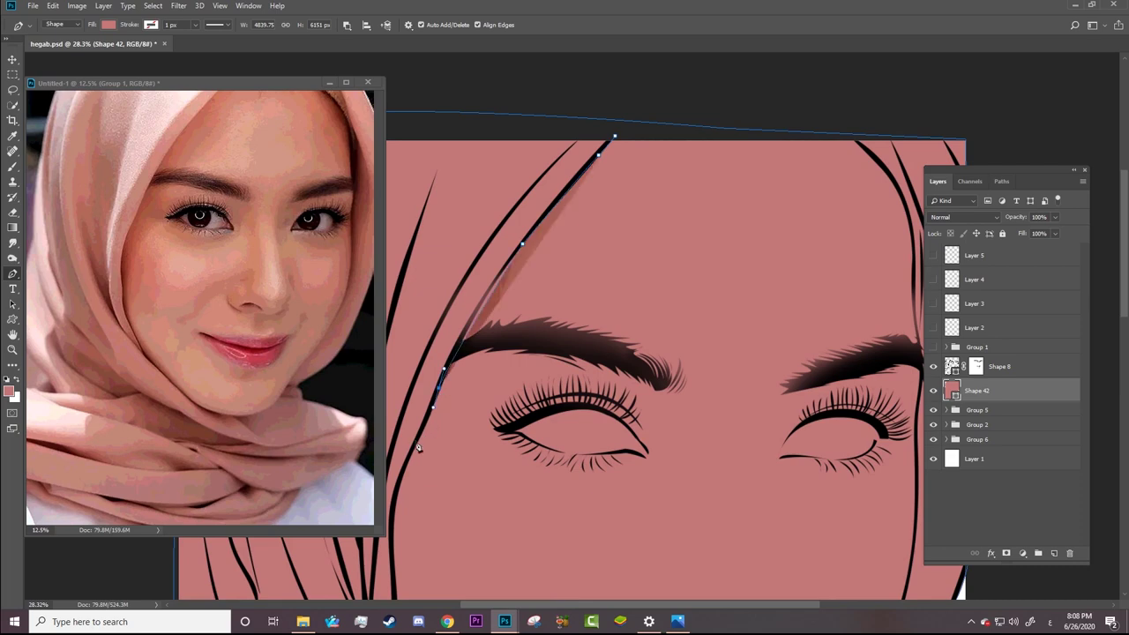
left_click(408, 460)
left_click(391, 528)
left_click(393, 556)
left_click(394, 585)
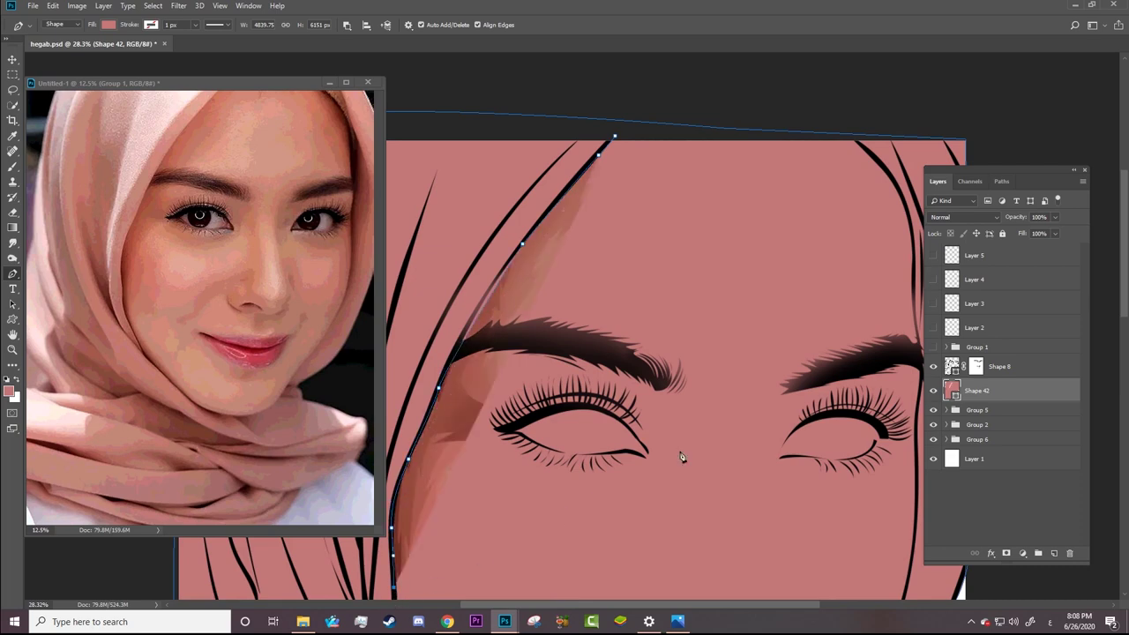
Step: Trace the cut-out along the face's left edge, across the chin and up the right jaw
scroll(599, 416, "down", 5)
left_click(400, 392)
left_click(438, 483)
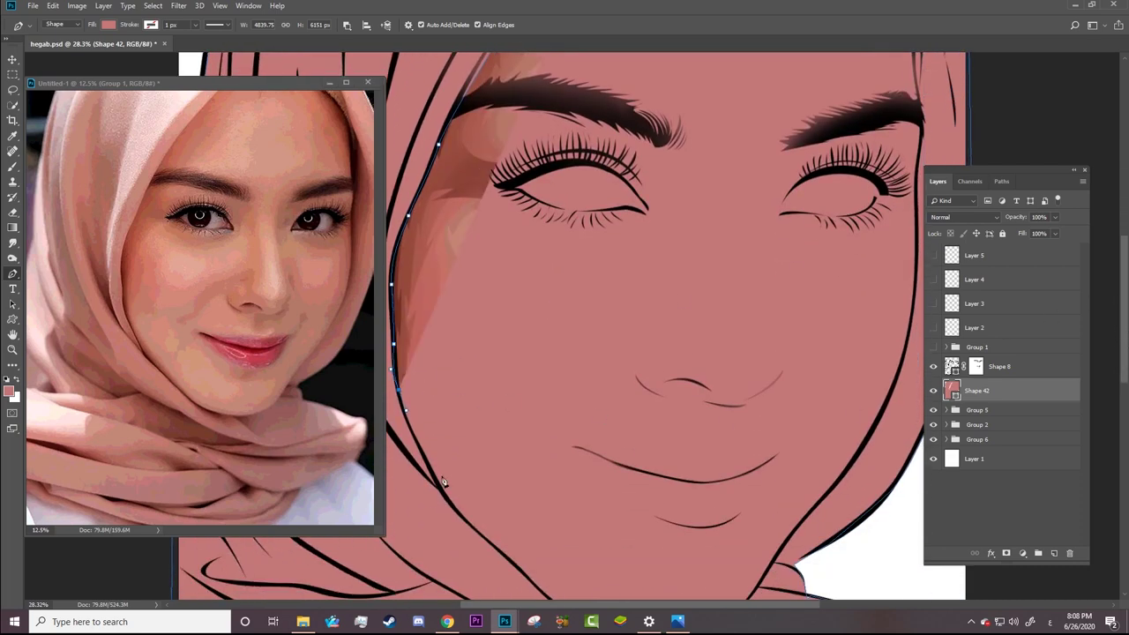
left_click(517, 568)
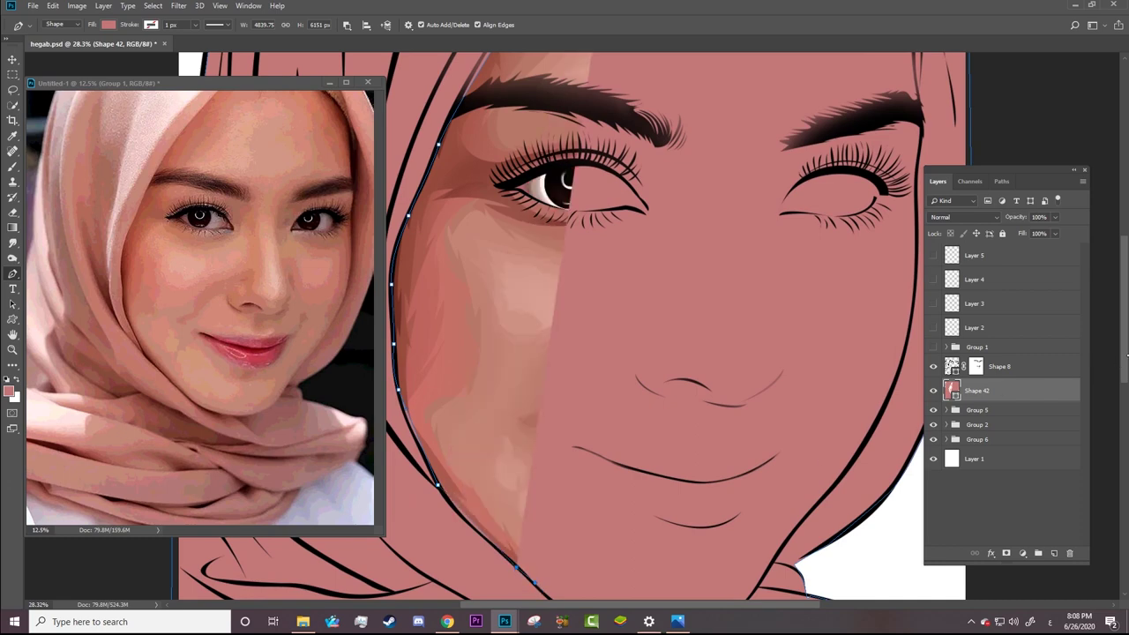
scroll(868, 427, "down", 4)
left_click(598, 440)
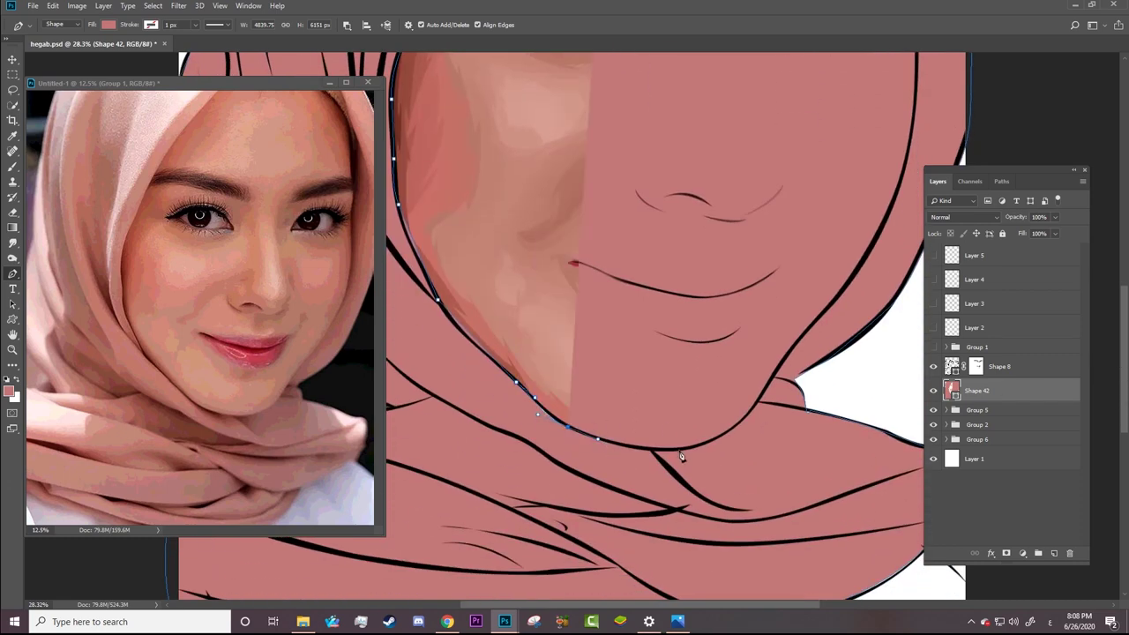
left_click(701, 447)
left_click(761, 401)
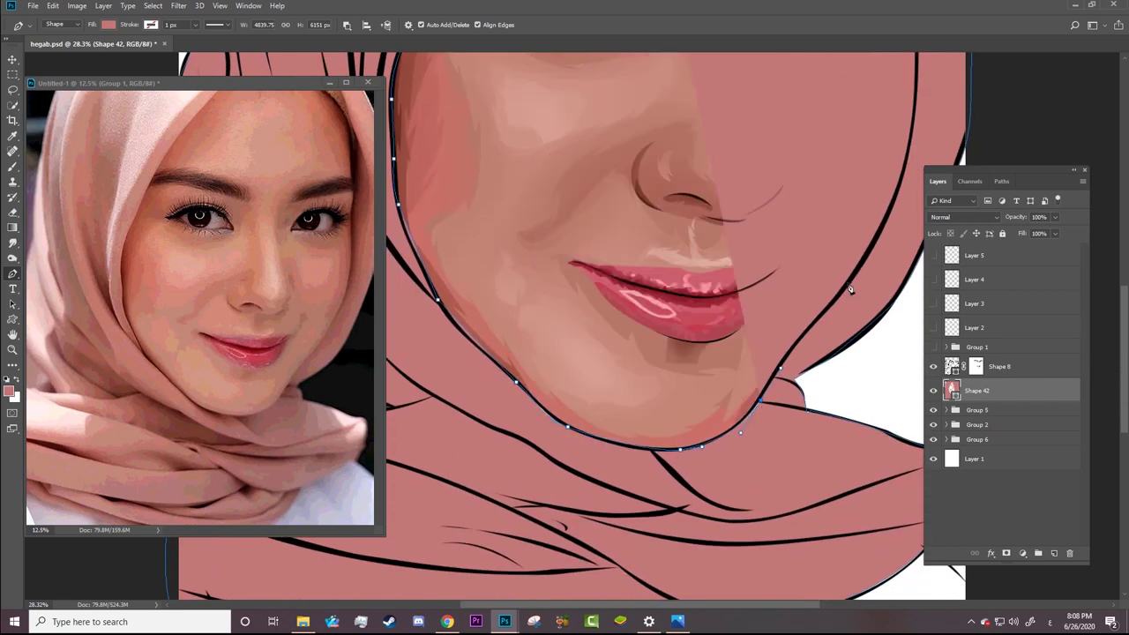
left_click(847, 285)
left_click_drag(904, 174, 910, 142)
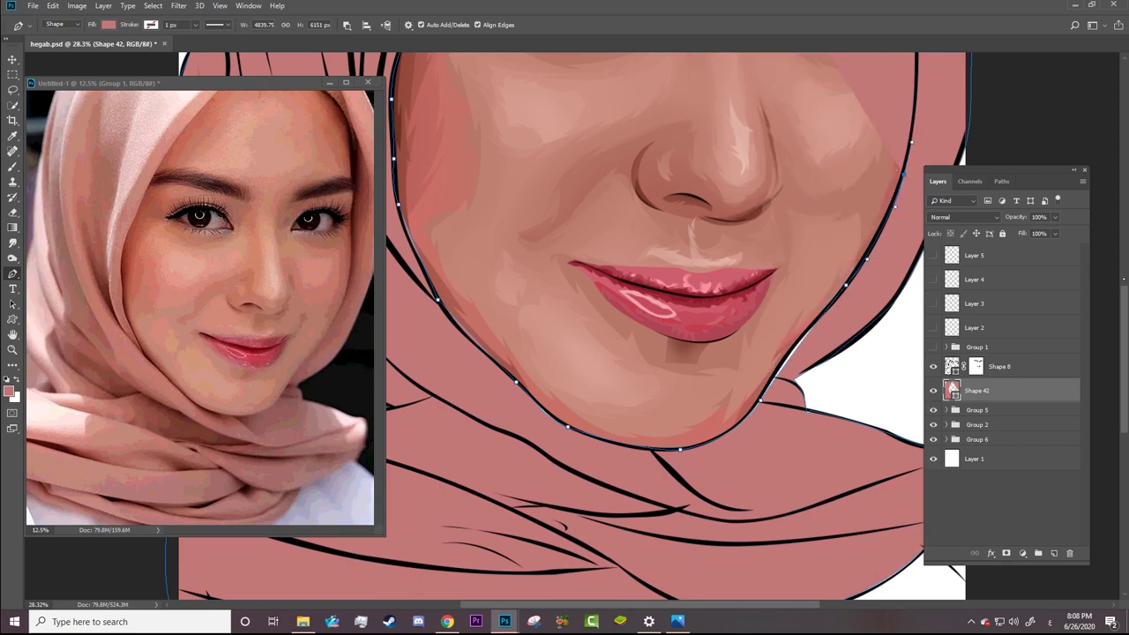
Step: Trace the right cheek and forehead edge and close the face cut-out
scroll(908, 176, "up", 5)
left_click_drag(920, 307, 920, 216)
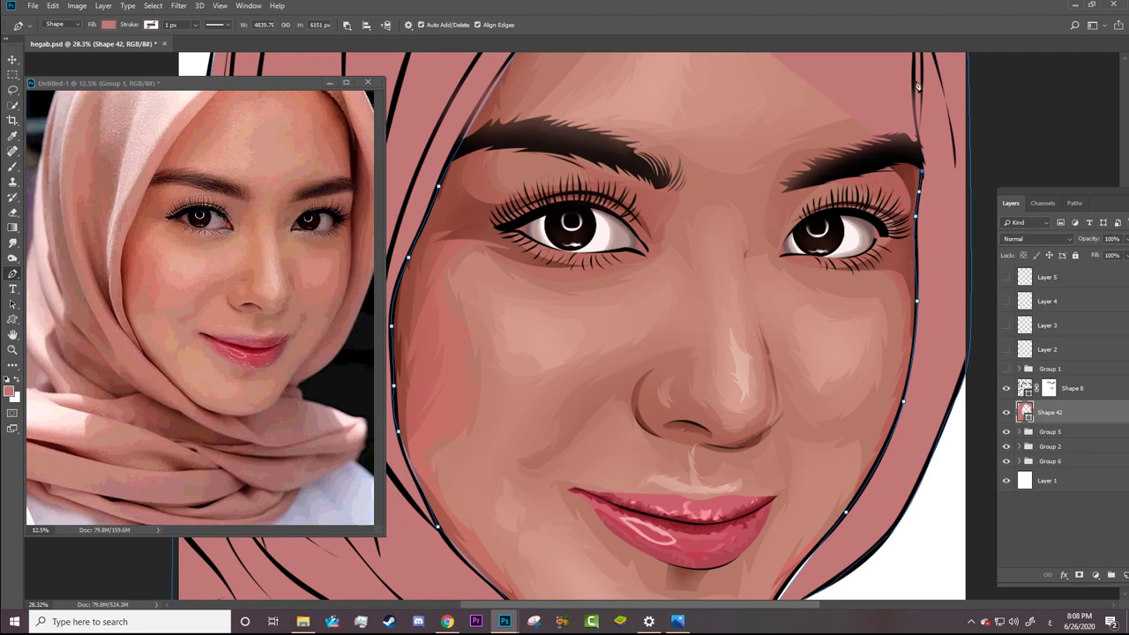
left_click_drag(908, 101, 922, 79)
scroll(908, 176, "up", 10)
scroll(908, 265, "down", 5)
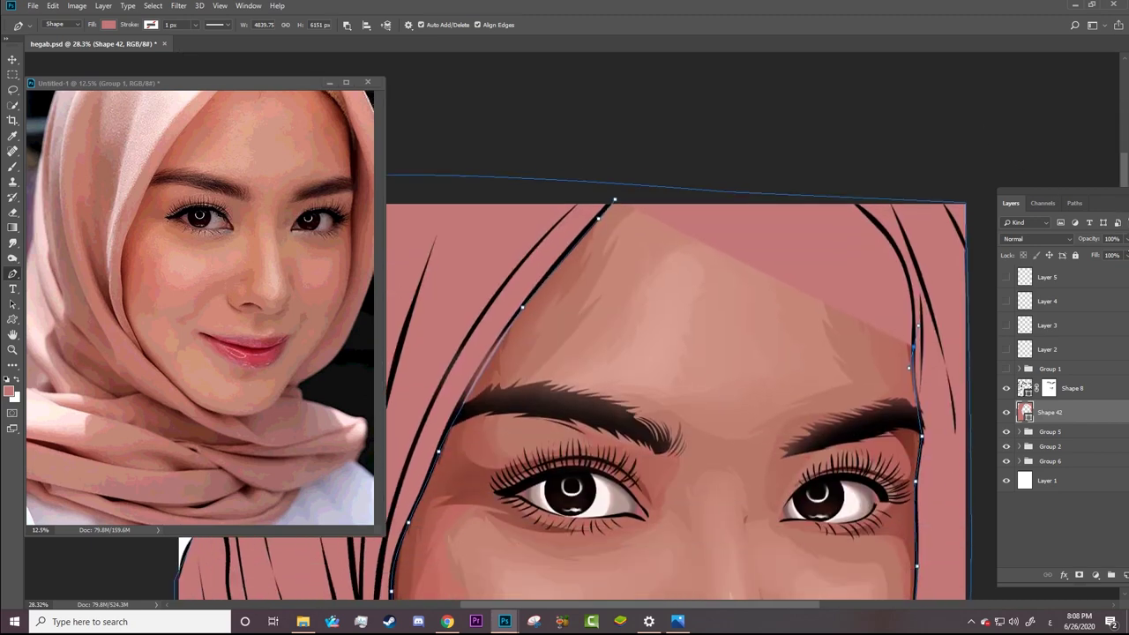
left_click(906, 273)
left_click_drag(880, 217, 855, 199)
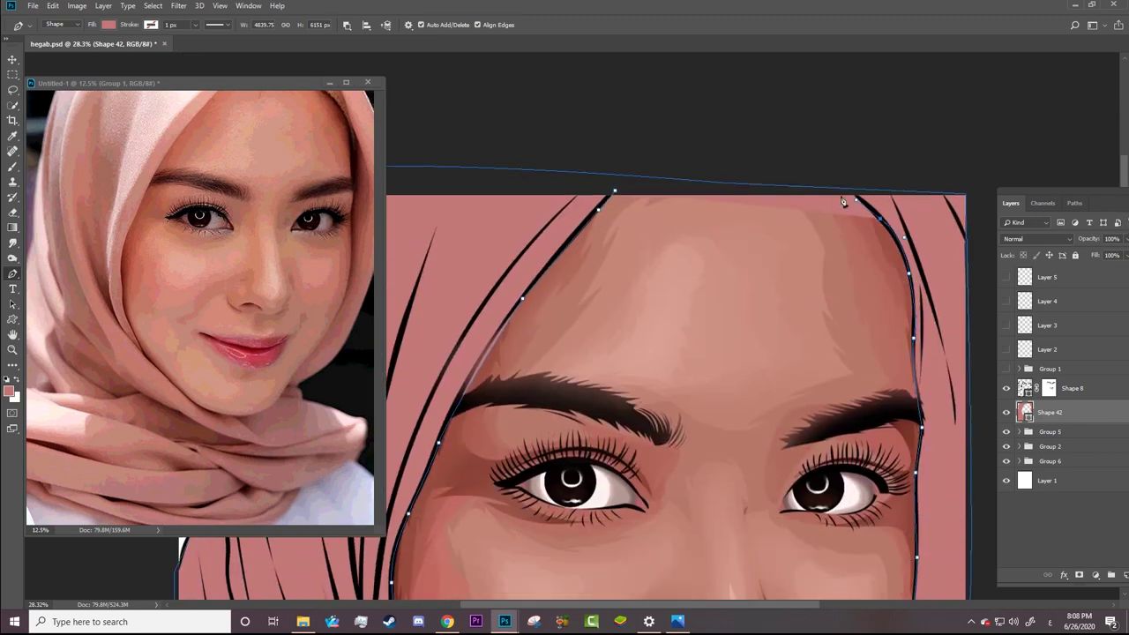
left_click(853, 191)
left_click(603, 205)
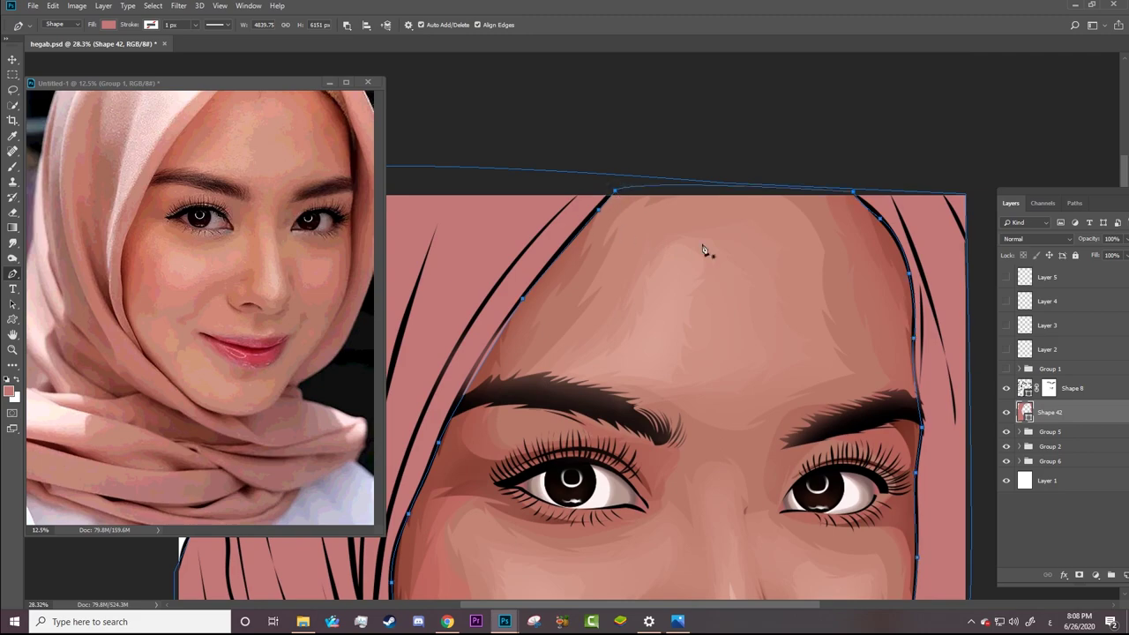
Step: Zoom to review the cut-out, then switch from path selection back to the Pen tool
key("z")
scroll(588, 221, "down", 5)
scroll(588, 221, "up", 2)
scroll(574, 288, "down", 1)
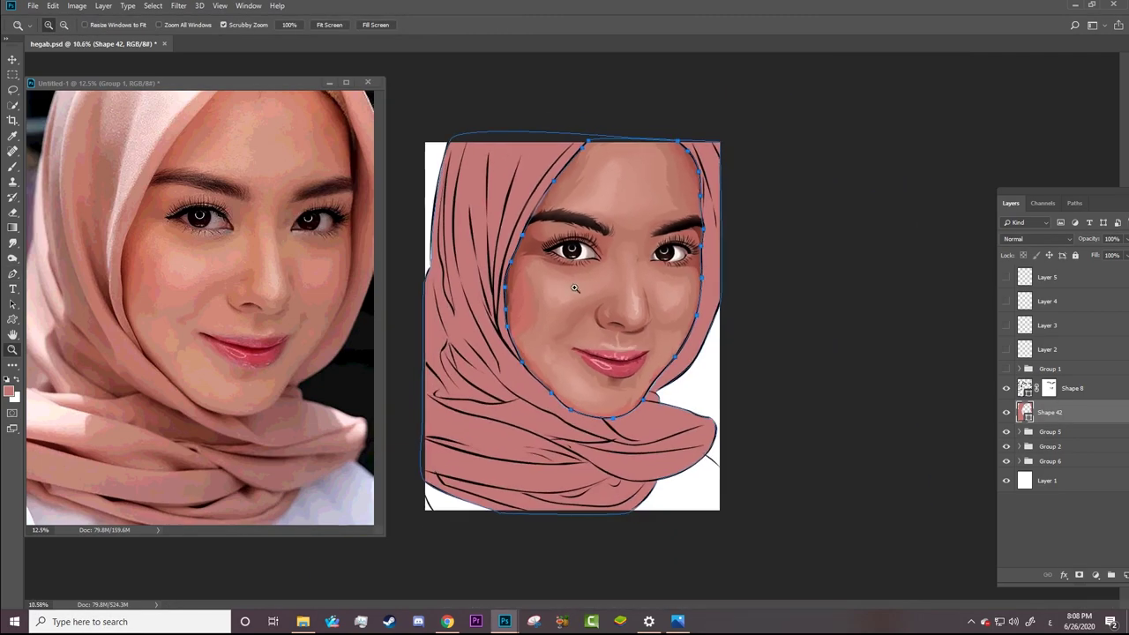
scroll(728, 146, "up", 4)
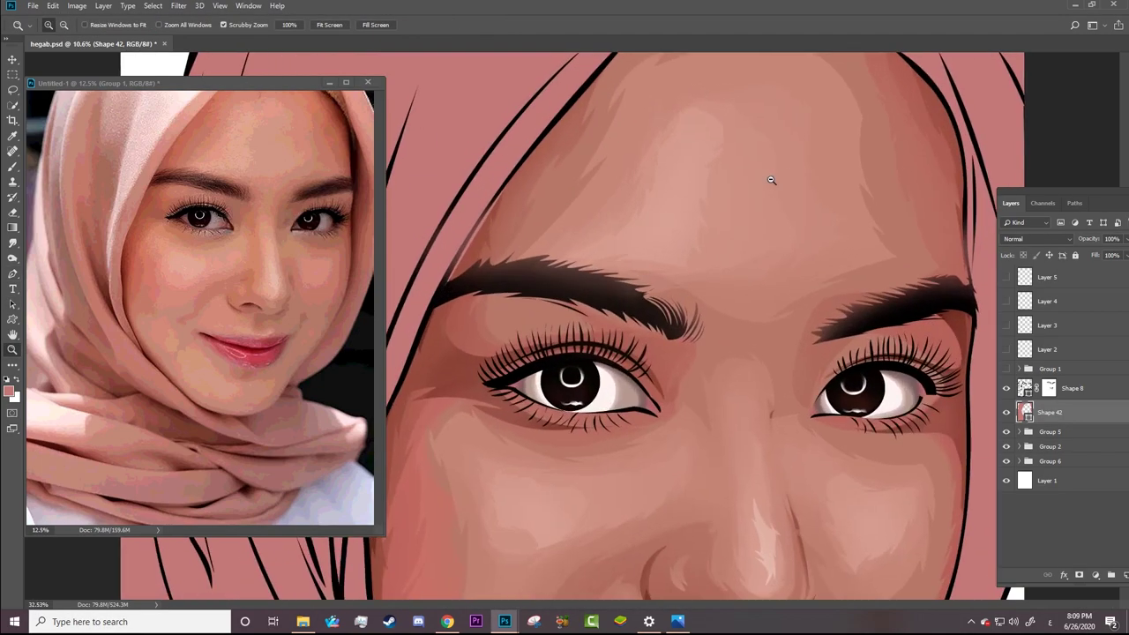
scroll(661, 194, "down", 2)
scroll(661, 194, "up", 4)
key("a")
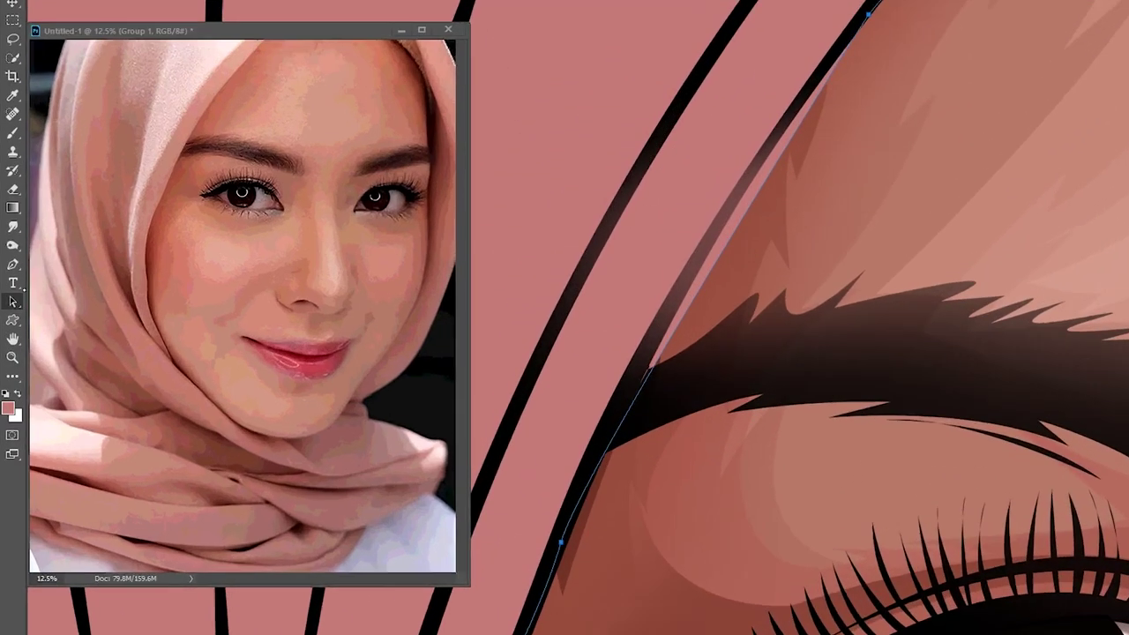
right_click(12, 274)
left_click(53, 275)
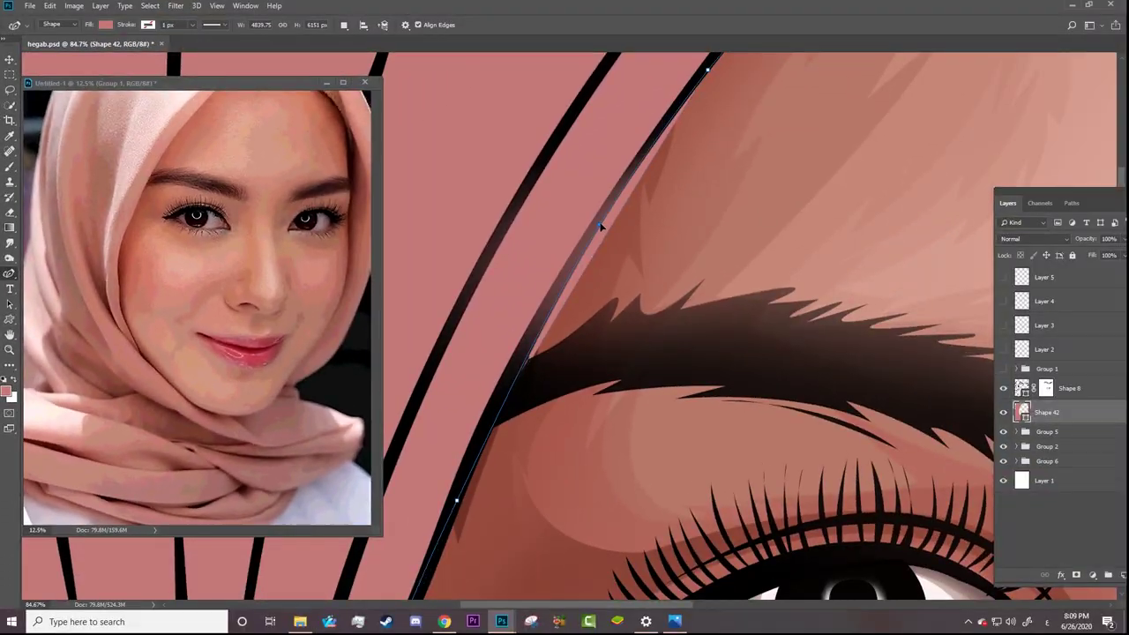
Step: Add points at the eyebrow and cheek and reshape the cut-out's jaw curve
left_click(599, 226)
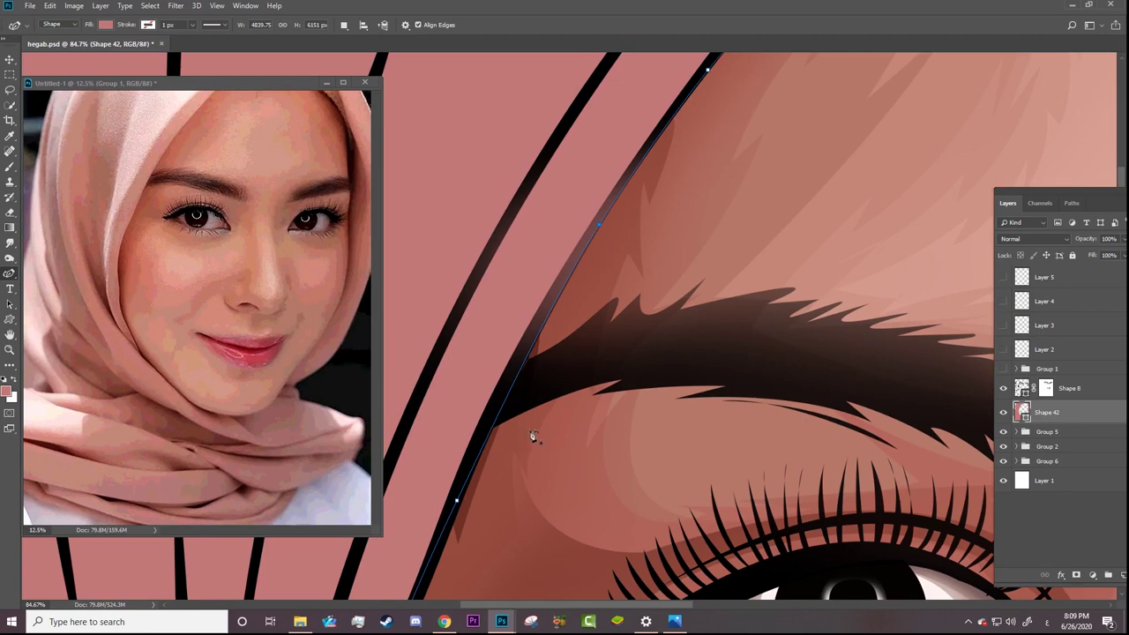
left_click_drag(533, 436, 535, 205)
left_click(485, 348)
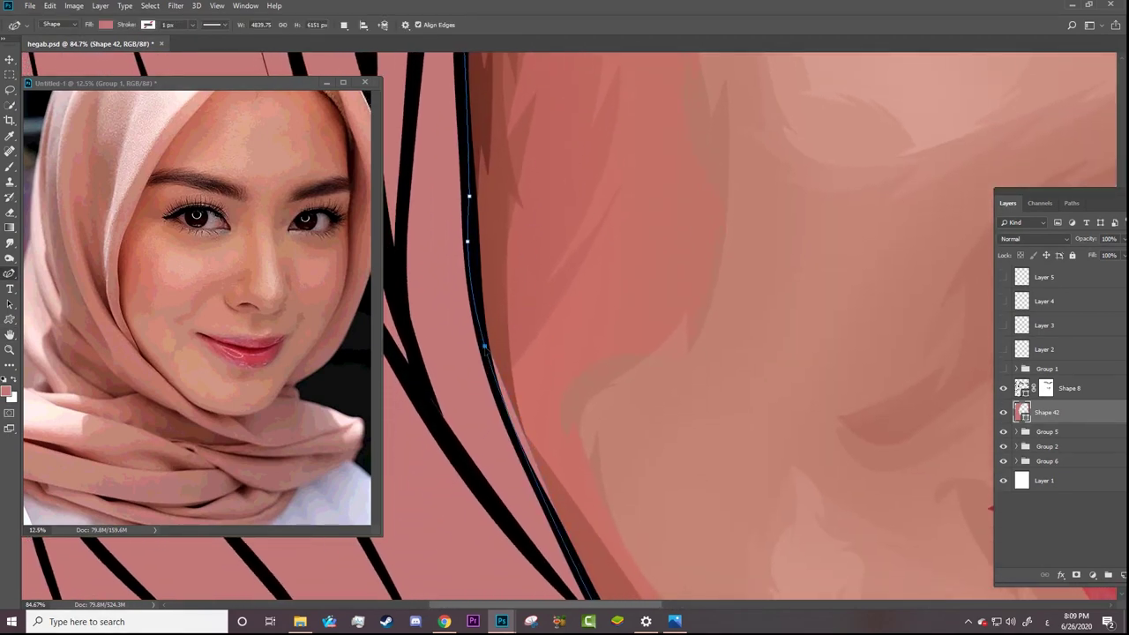
left_click_drag(533, 417, 483, 217)
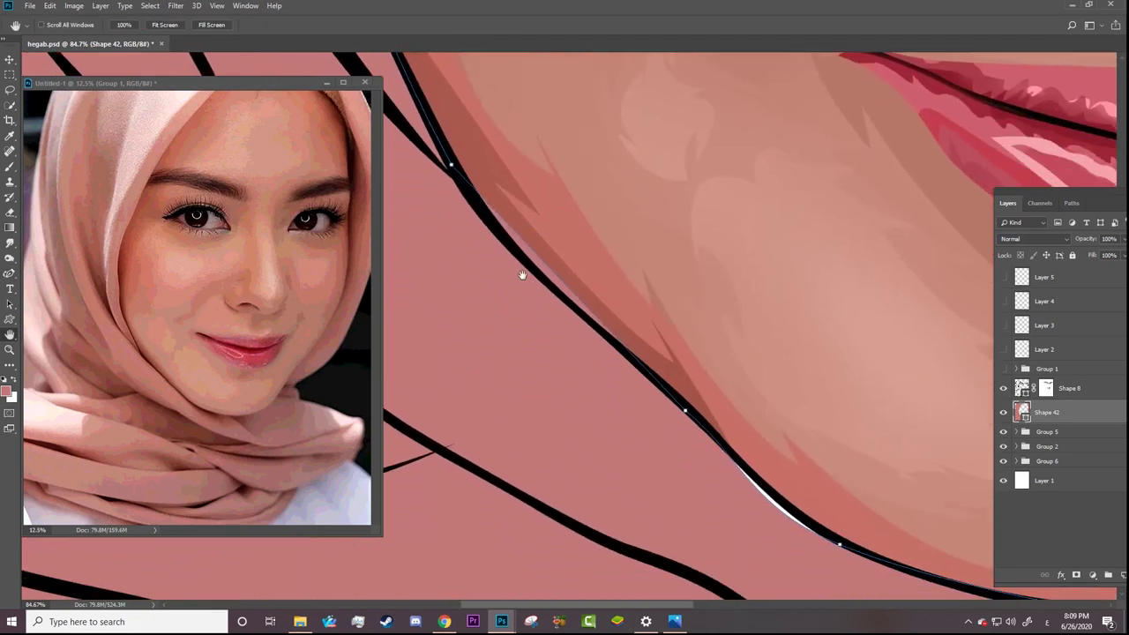
left_click_drag(706, 430, 697, 423)
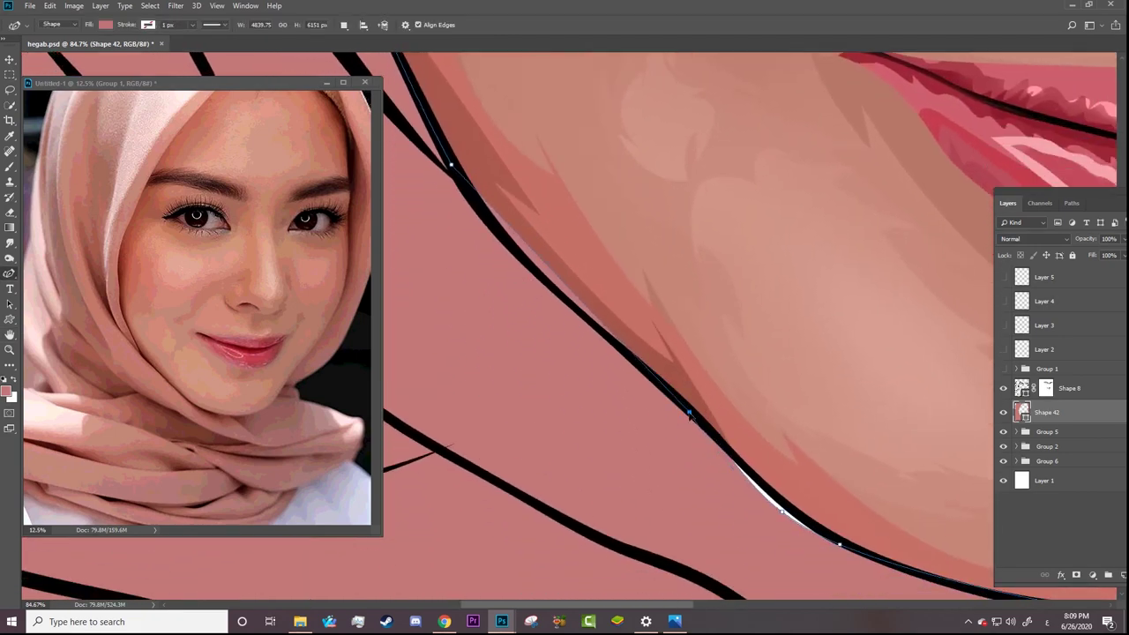
left_click_drag(525, 267, 566, 319)
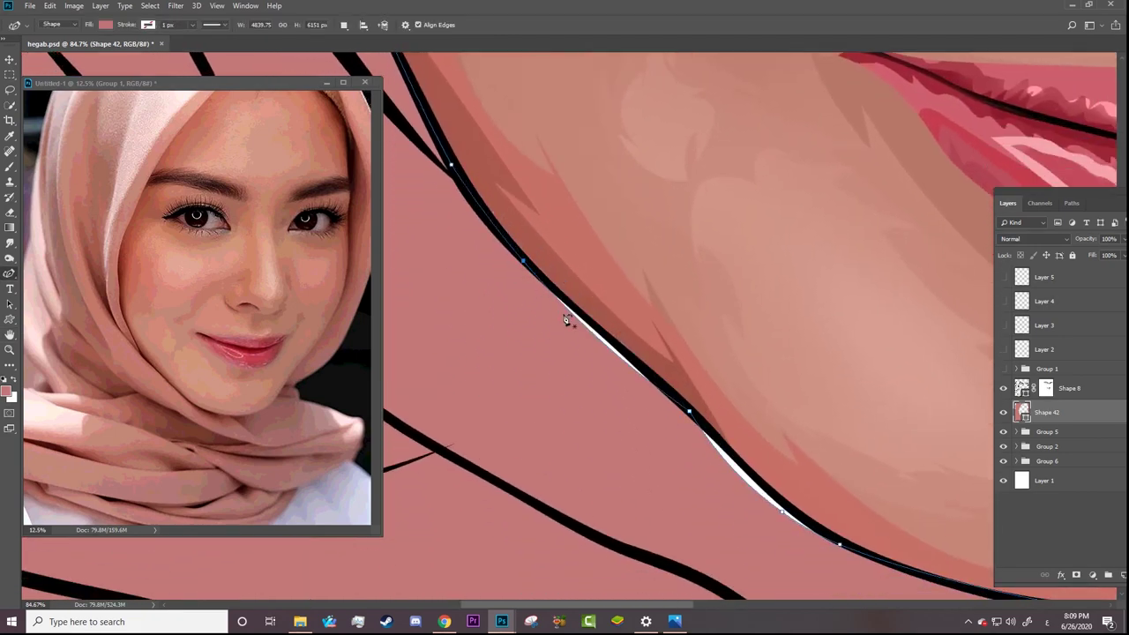
left_click(604, 333)
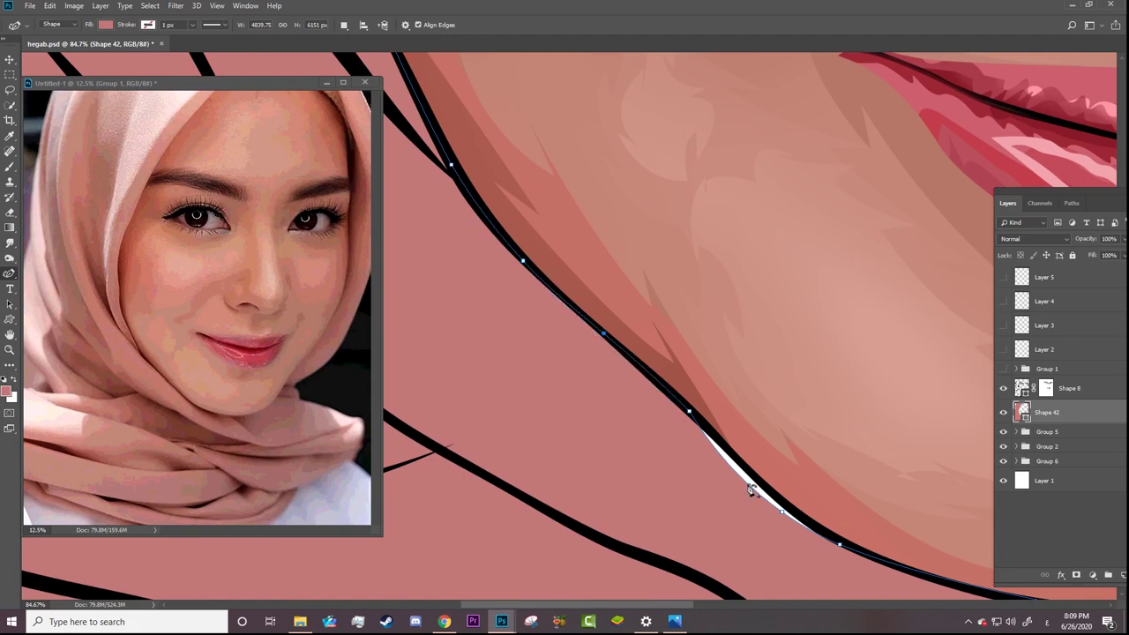
Step: Drag the jaw and chin points onto the black outline to close the white gaps
left_click_drag(740, 467, 738, 464)
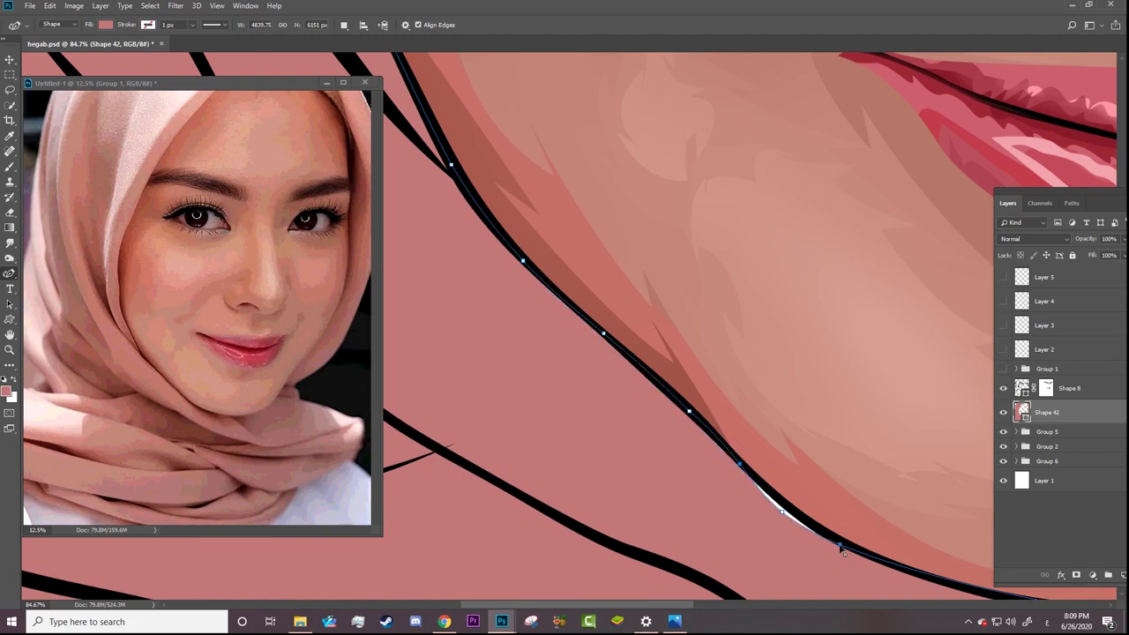
left_click_drag(840, 548, 890, 562)
left_click(782, 513)
mouse_move(783, 513)
left_mouse_down()
mouse_move(802, 521)
mouse_move(722, 448)
left_mouse_up()
key("space")
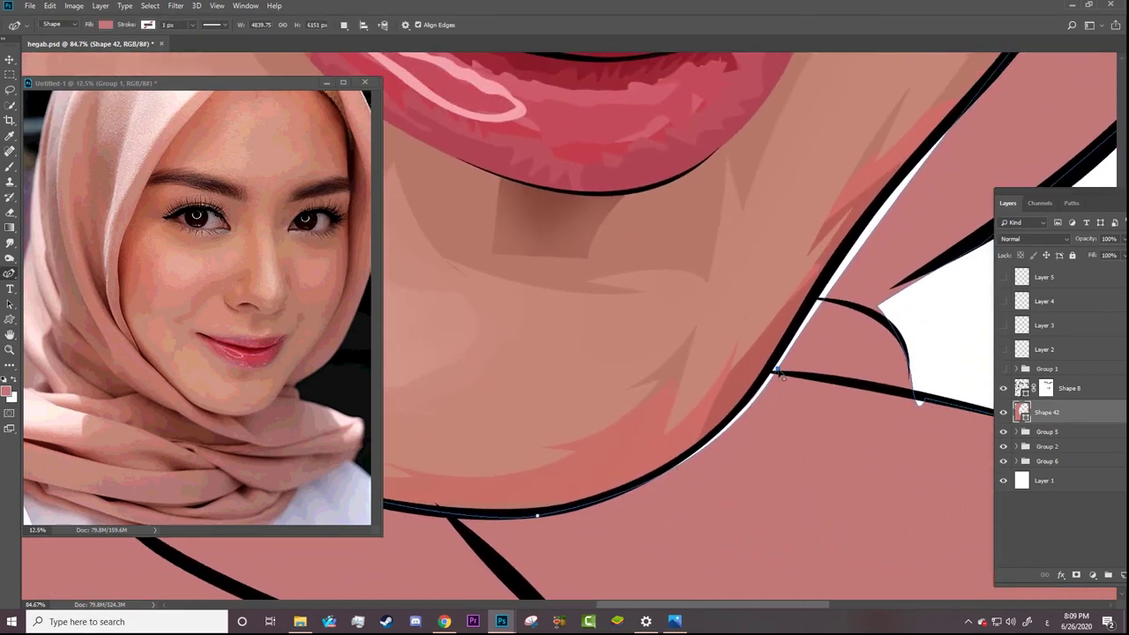
left_click_drag(775, 371, 785, 350)
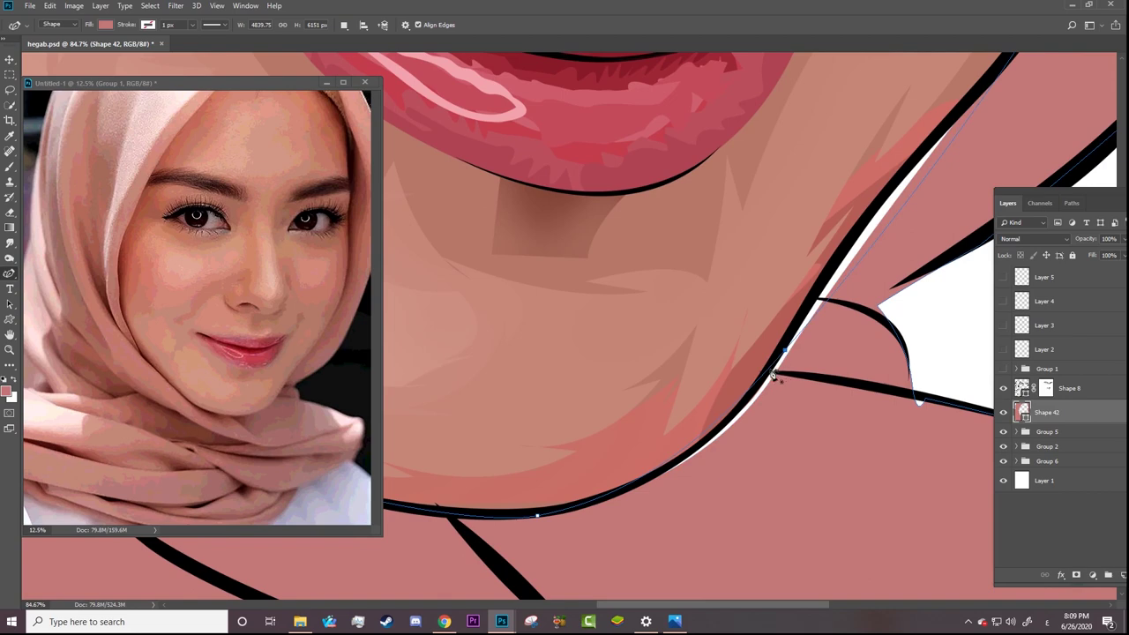
right_click(703, 449)
key("Escape")
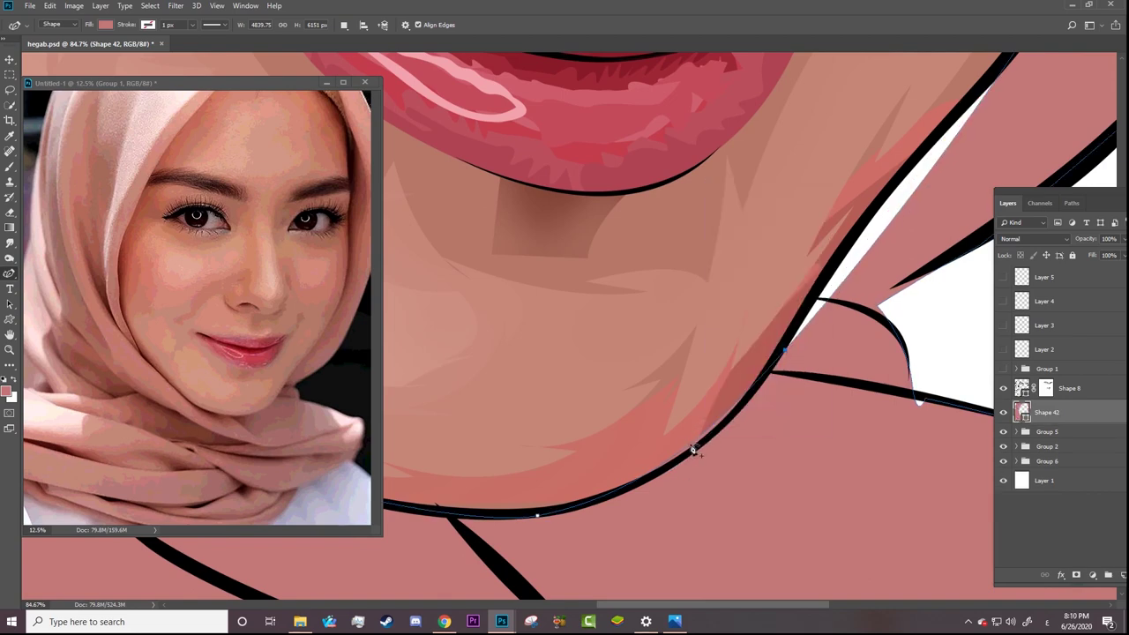
left_click(693, 450)
mouse_move(892, 220)
left_mouse_down()
mouse_move(861, 253)
mouse_move(668, 368)
left_mouse_up()
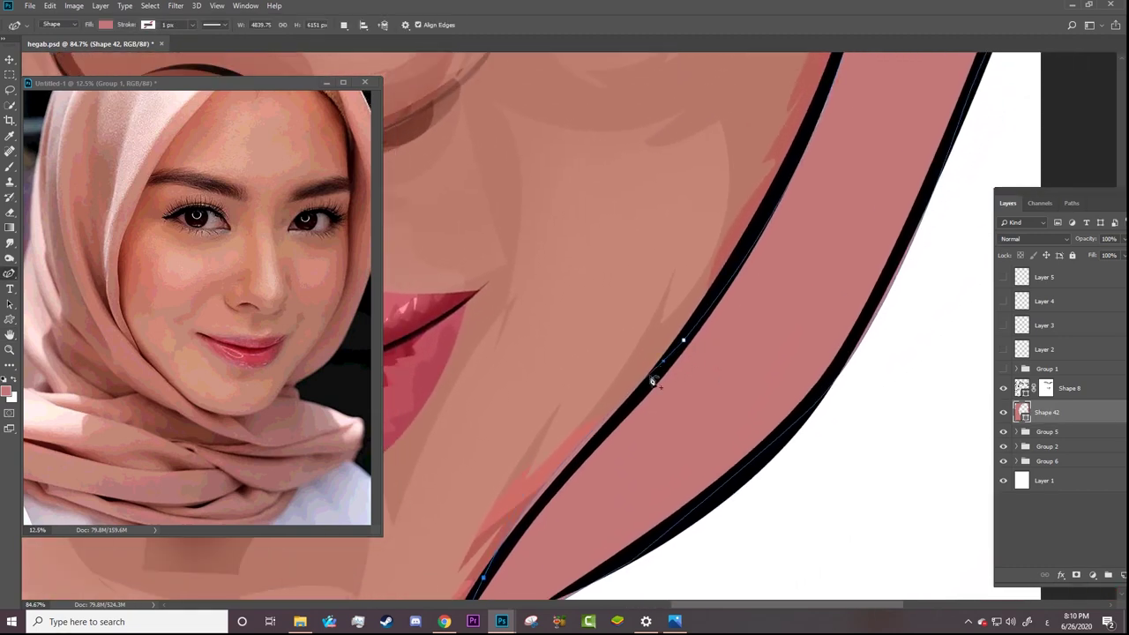
Step: Pan along the right jaw and zoom out to review the fitted cut-out
left_click_drag(758, 277, 608, 465)
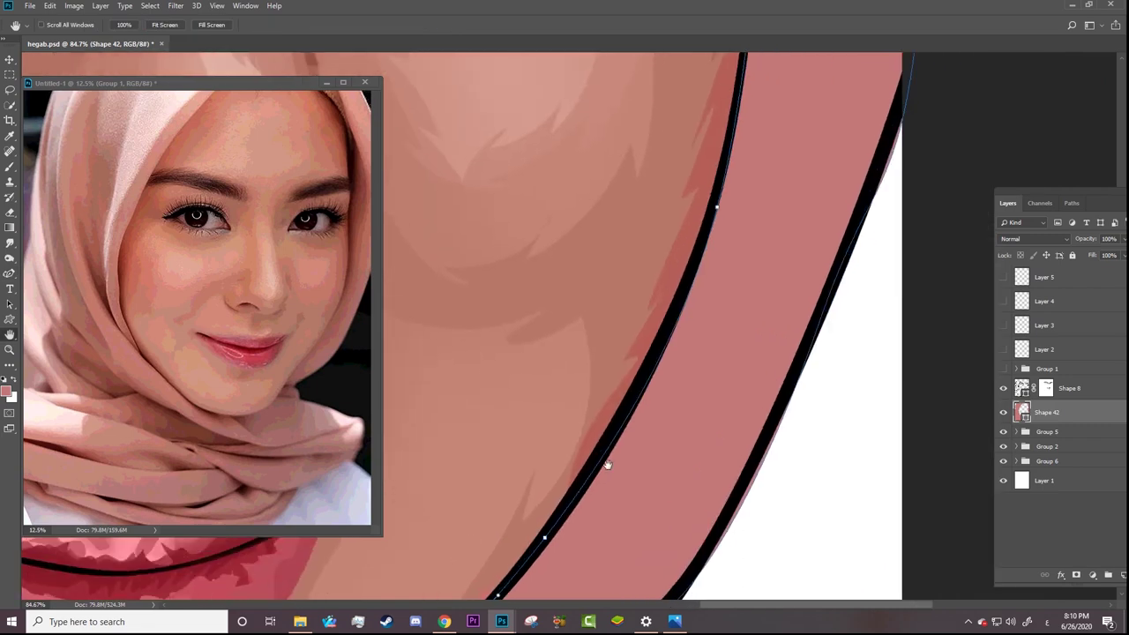
scroll(608, 465, "up", 3)
scroll(685, 345, "up", 3)
scroll(690, 234, "up", 3)
scroll(733, 270, "up", 3)
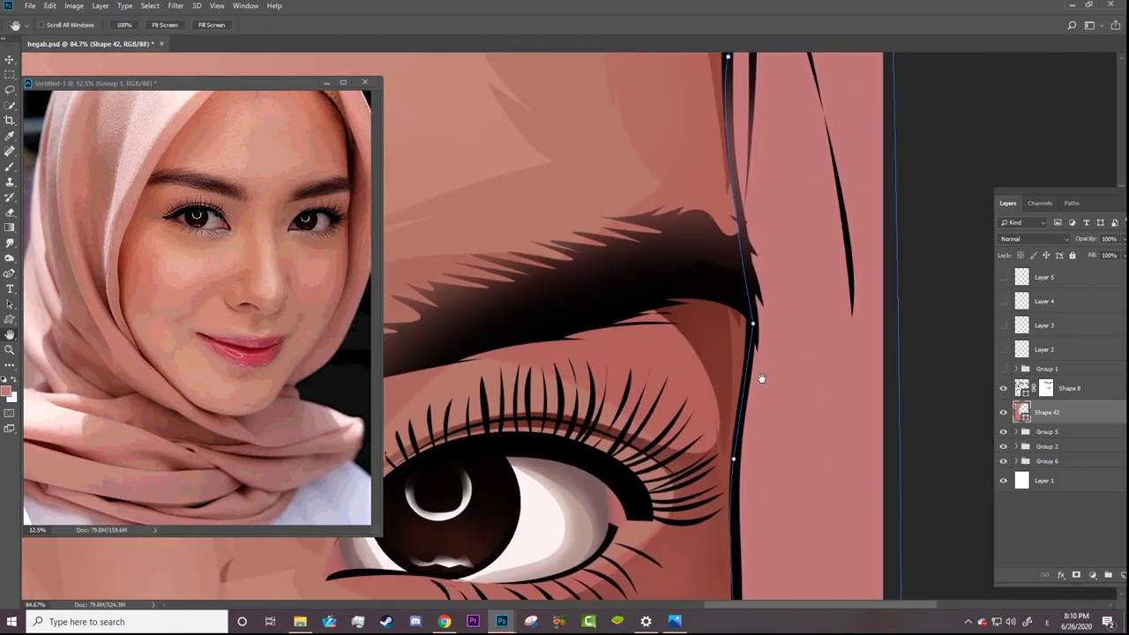
scroll(761, 378, "up", 3)
scroll(754, 365, "up", 3)
scroll(758, 353, "up", 3)
scroll(776, 353, "up", 3)
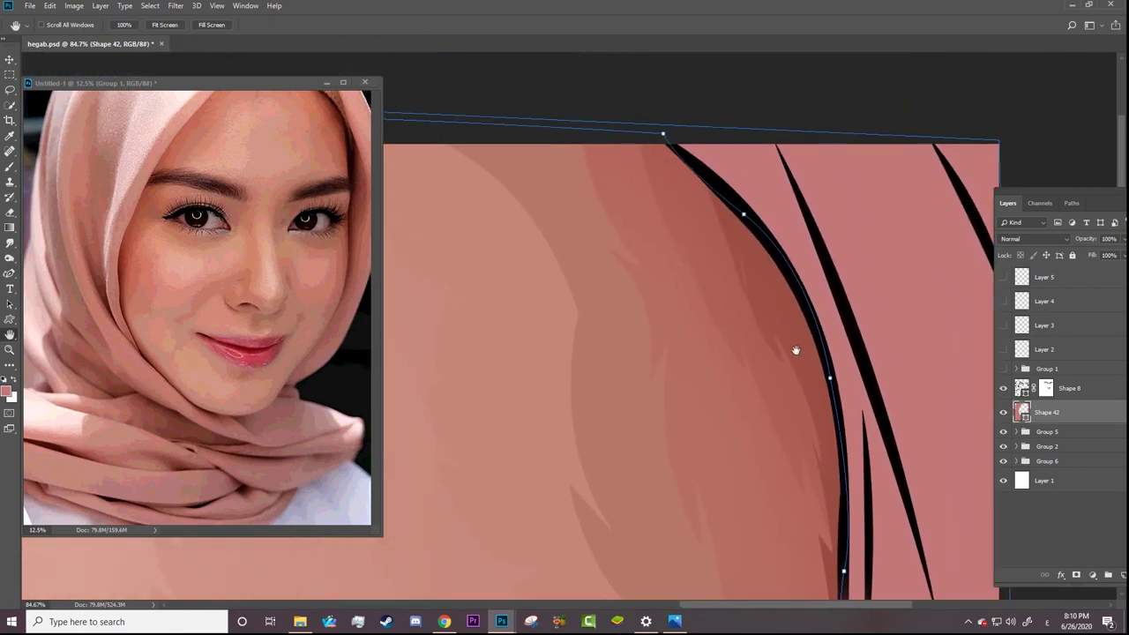
scroll(679, 216, "up", 2)
Step: Trim Shape 42's outer edge near the chin onto the black outline with a new anchor
key("p")
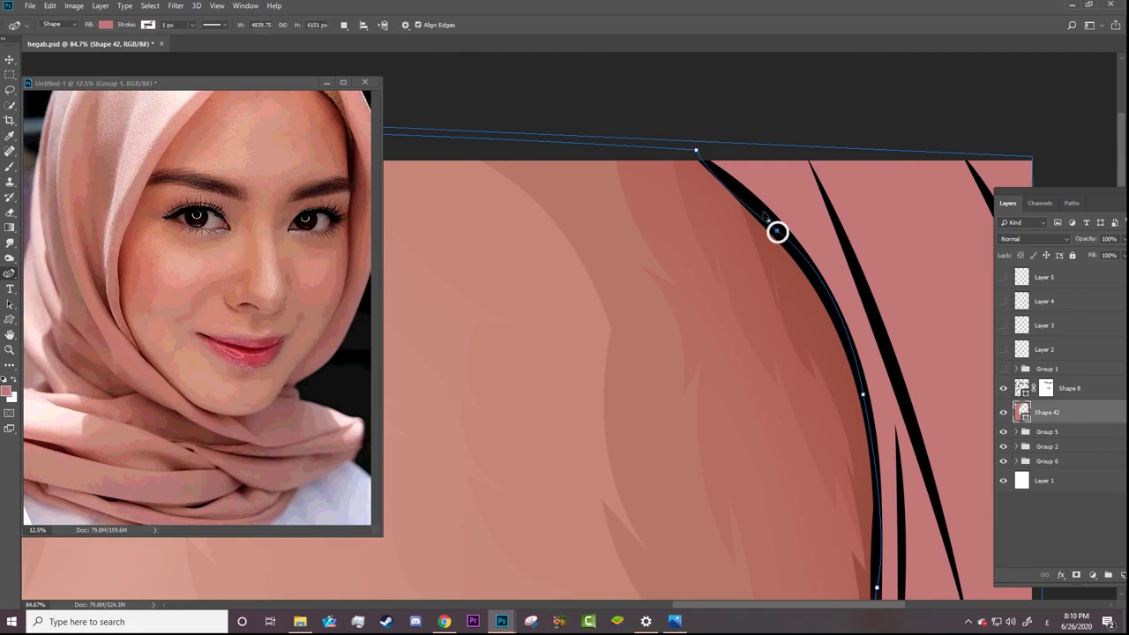
key("z")
left_click_drag(768, 231, 653, 282)
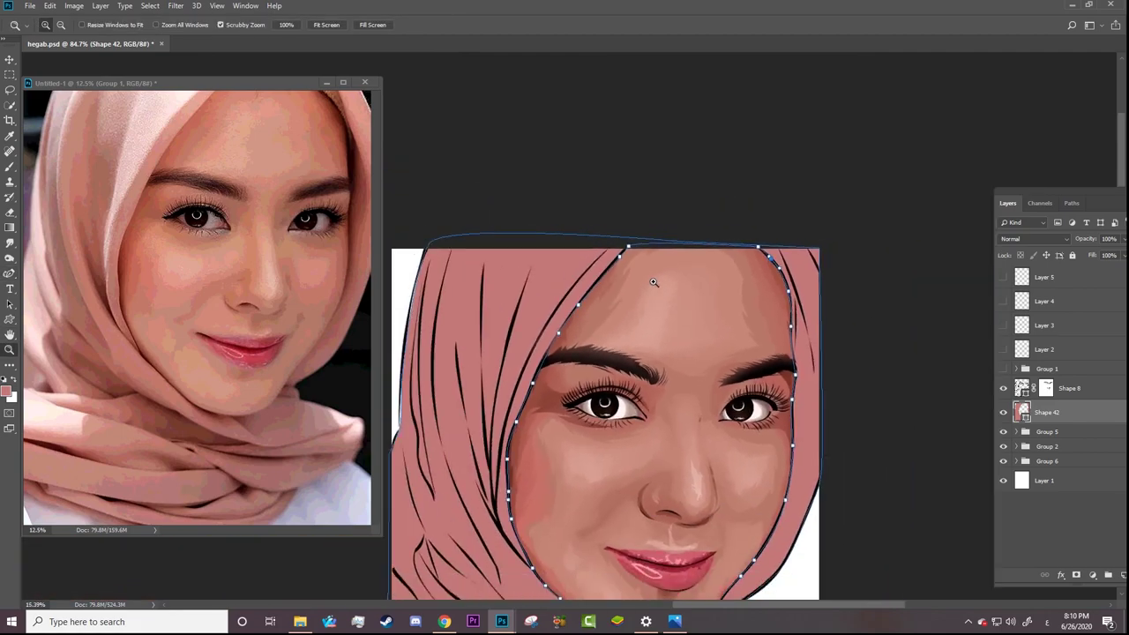
left_click_drag(738, 220, 792, 348)
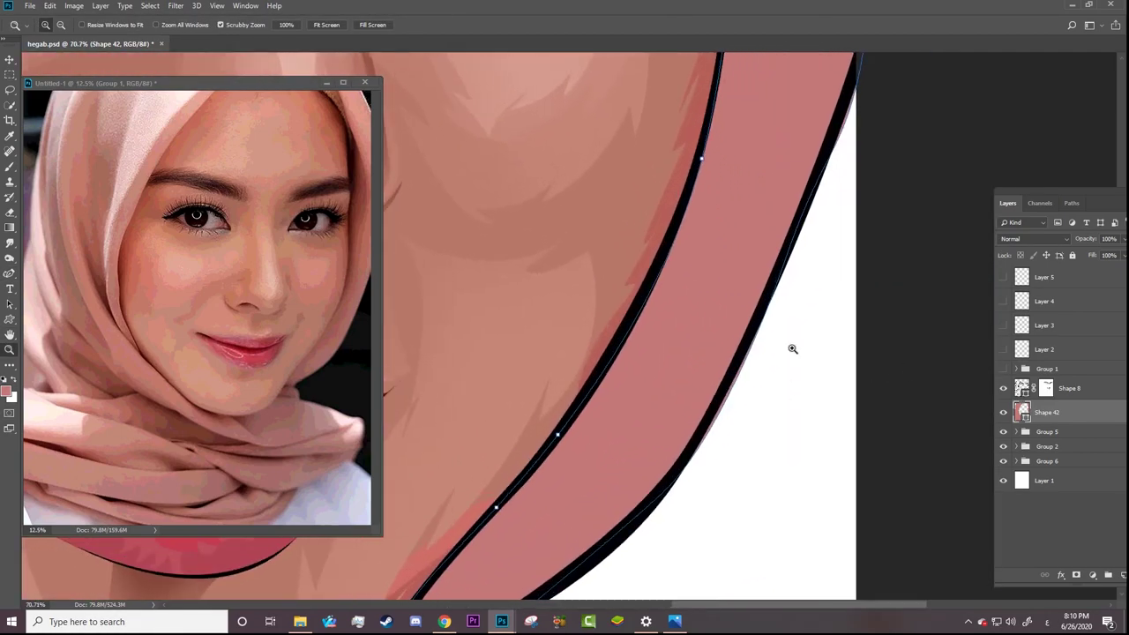
key("p")
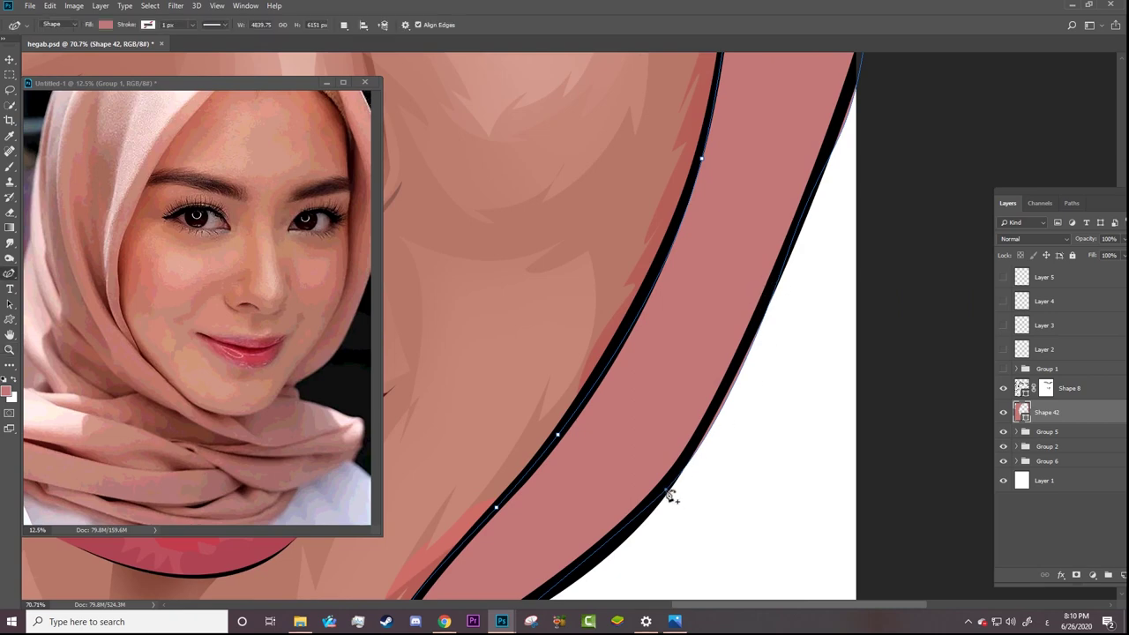
left_click(667, 495)
left_click(693, 450)
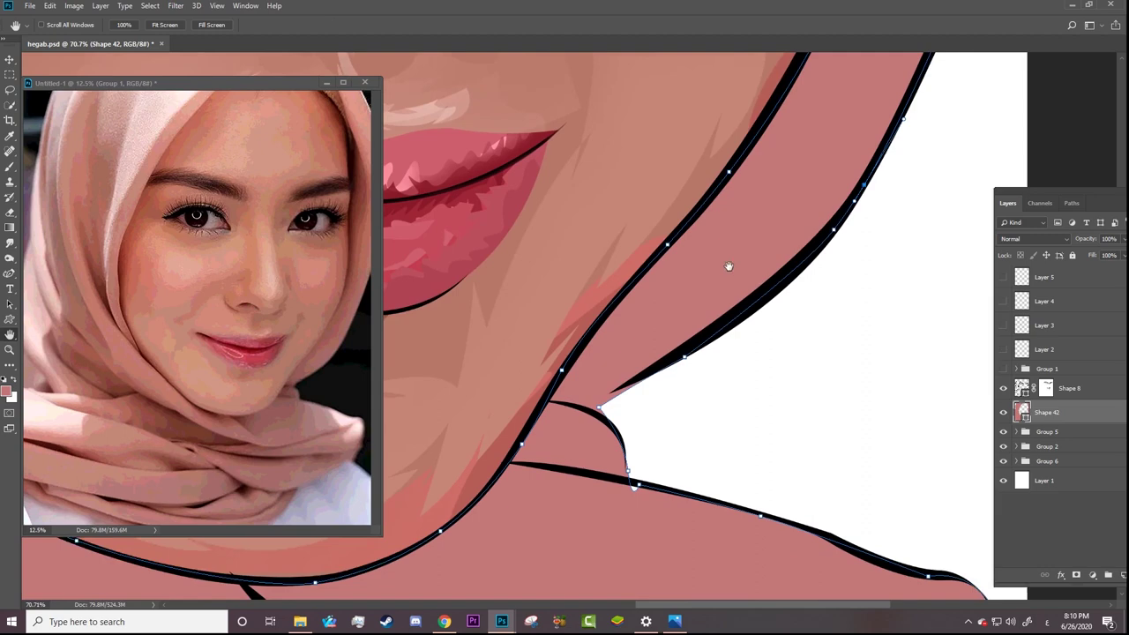
Step: Add a neck-corner anchor, smooth the dent and move the tip anchor onto the black line
mouse_move(695, 356)
left_mouse_down()
mouse_move(728, 264)
mouse_move(714, 328)
left_mouse_up()
left_click(675, 325)
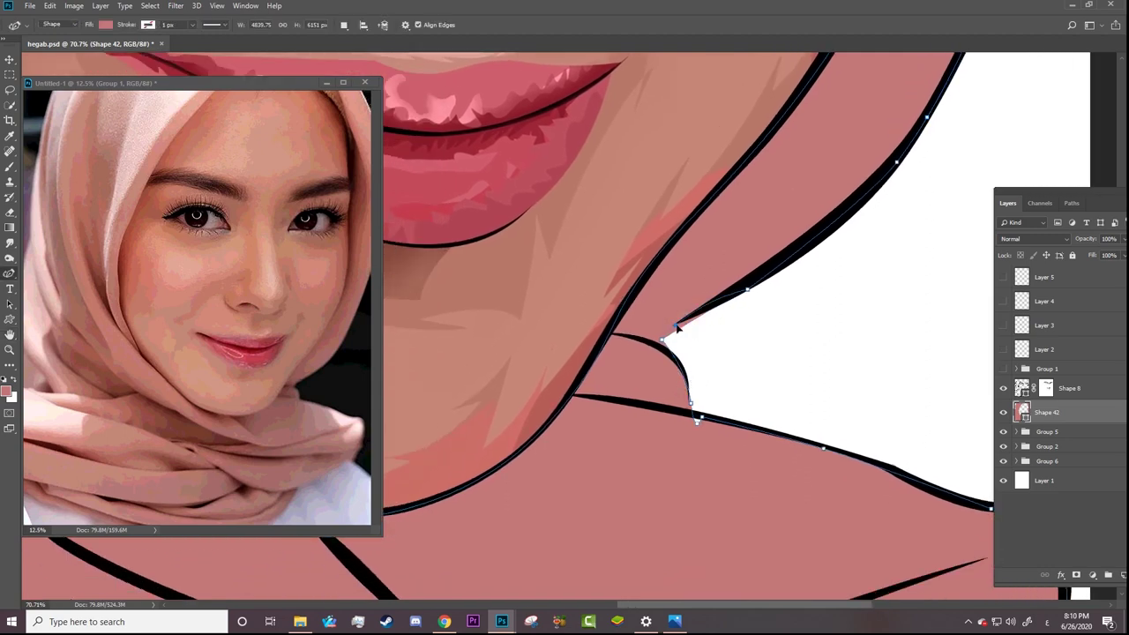
right_click(659, 339)
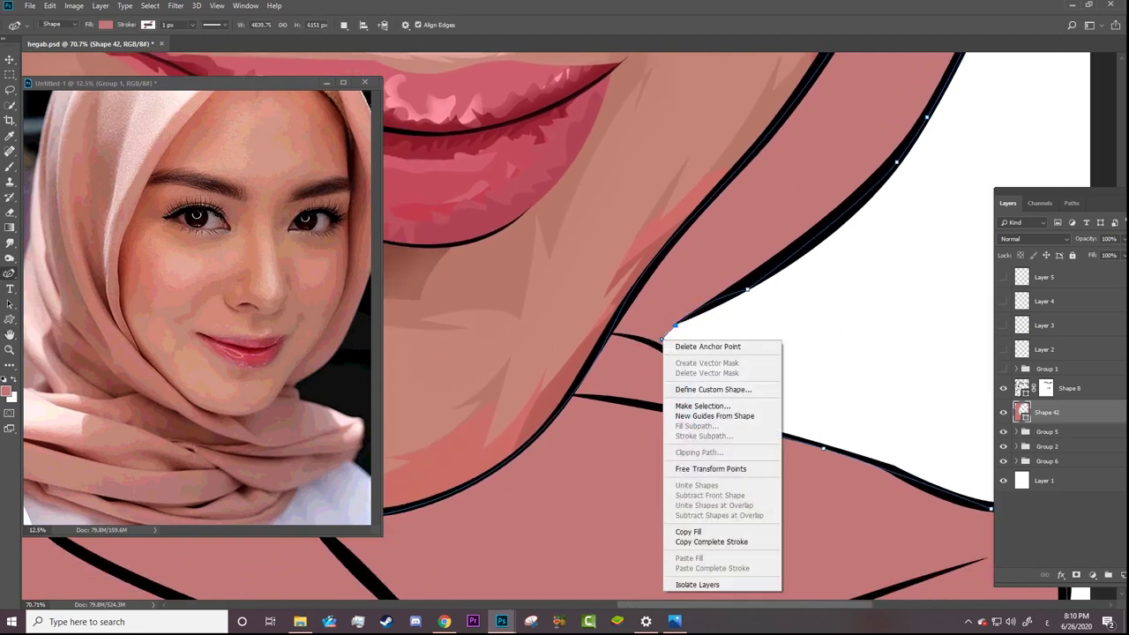
right_click(662, 339)
key("Escape")
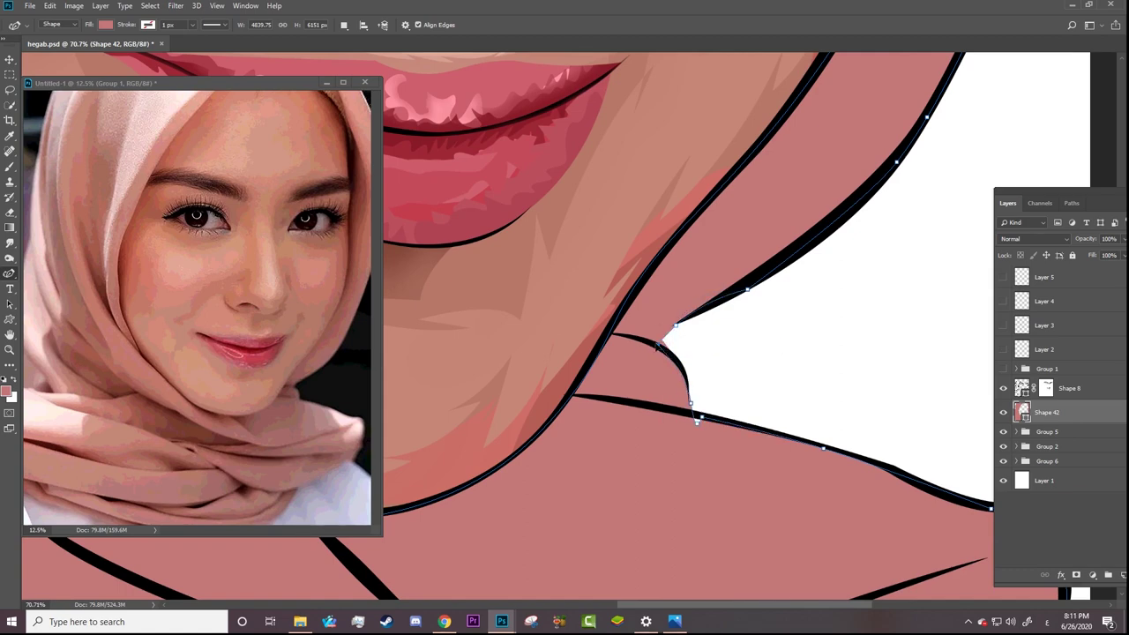
left_click_drag(664, 347, 692, 372)
left_click(697, 399, "ctrl")
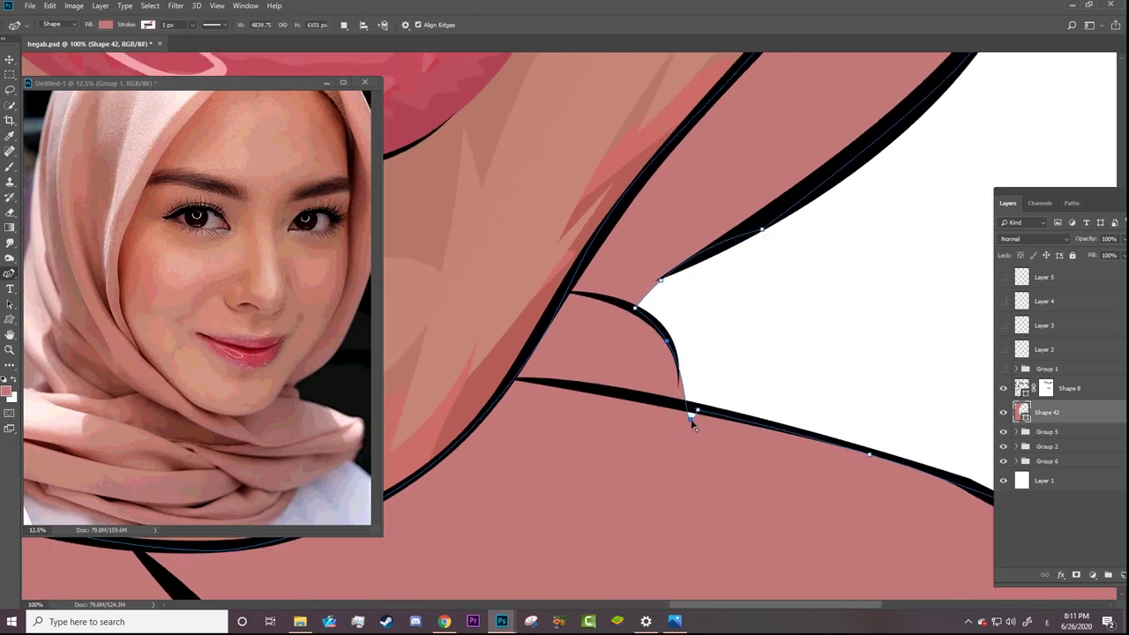
mouse_move(691, 418)
left_mouse_down()
mouse_move(686, 408)
mouse_move(674, 419)
mouse_move(679, 379)
left_mouse_up()
Step: Bend Shape 42's upper curve onto the black stroke with an added anchor
scroll(713, 429, "right", 3)
scroll(712, 405, "right", 4)
scroll(714, 379, "right", 2)
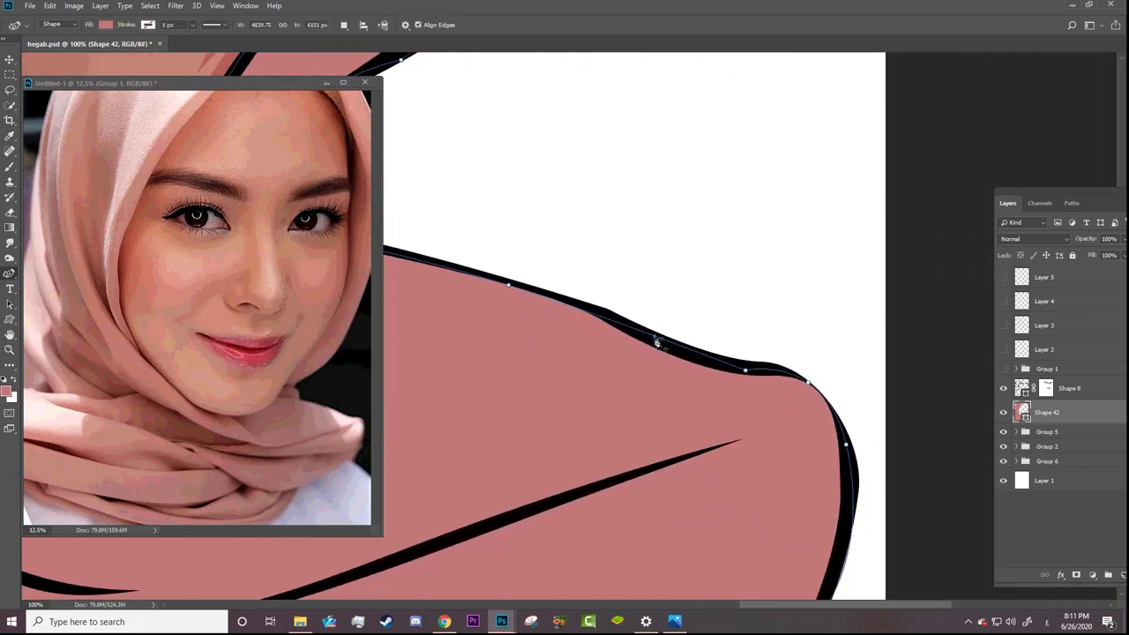
left_click(656, 342)
left_click_drag(607, 323, 585, 310)
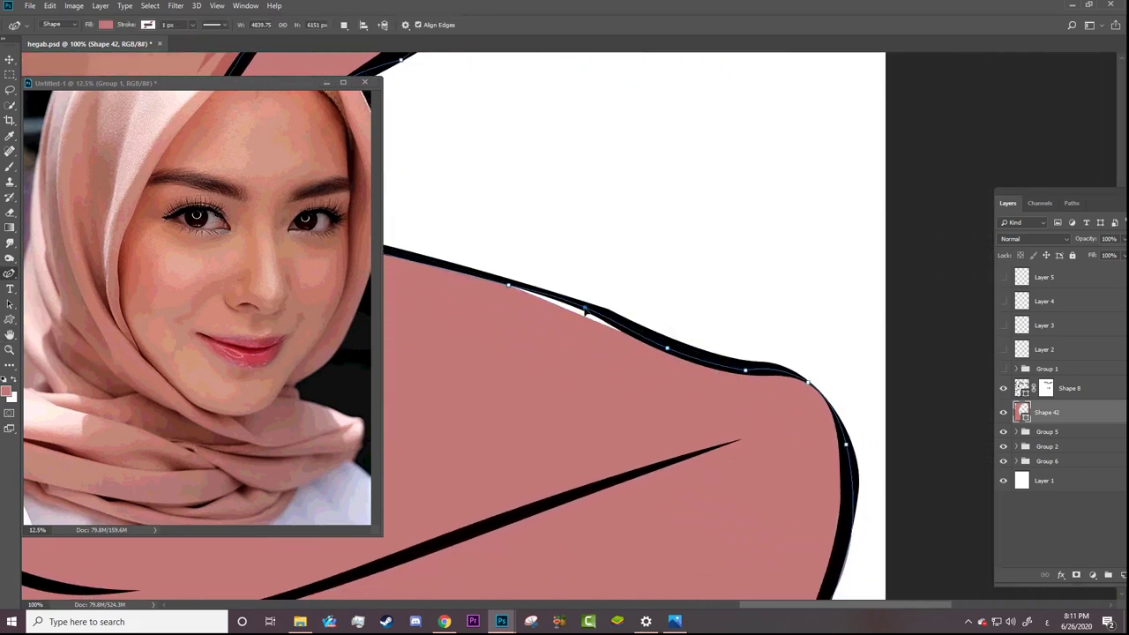
Step: Reshape the lower edge along the stroke and nudge the anchor where the curves meet
key("h")
scroll(724, 326, "down", 4)
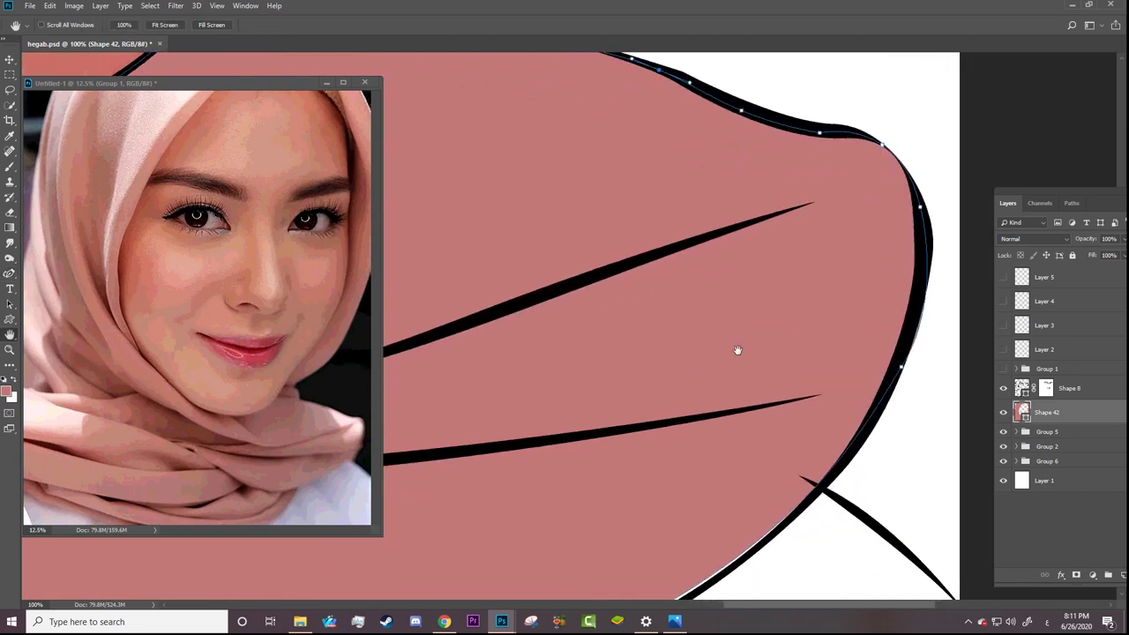
scroll(729, 356, "down", 3)
scroll(732, 370, "down", 3)
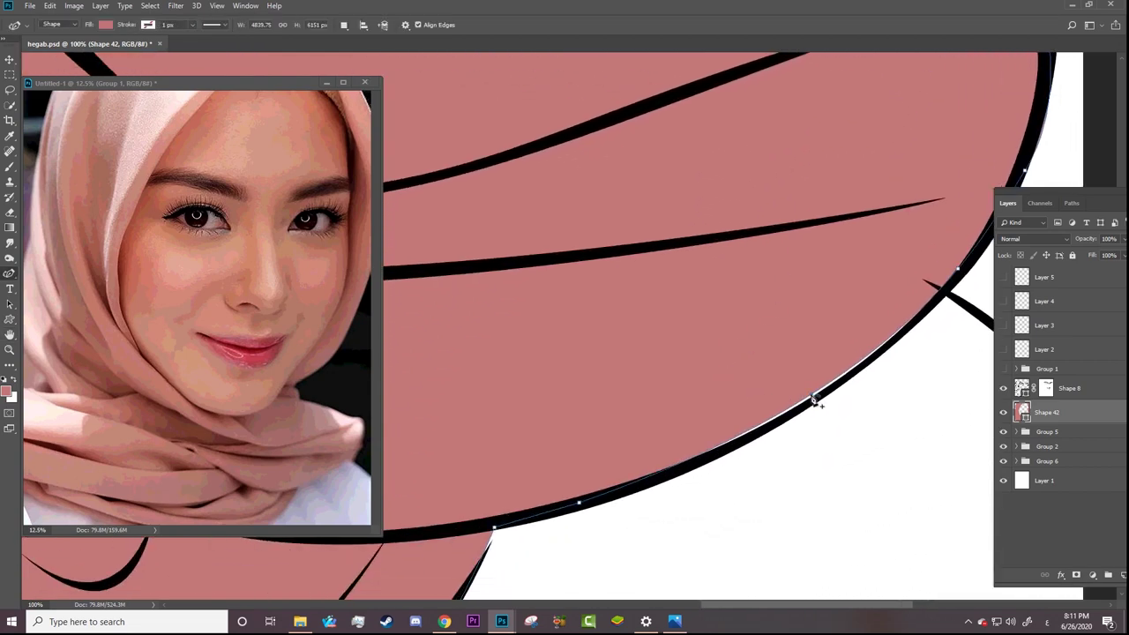
left_click(814, 402)
left_click_drag(649, 457, 859, 302)
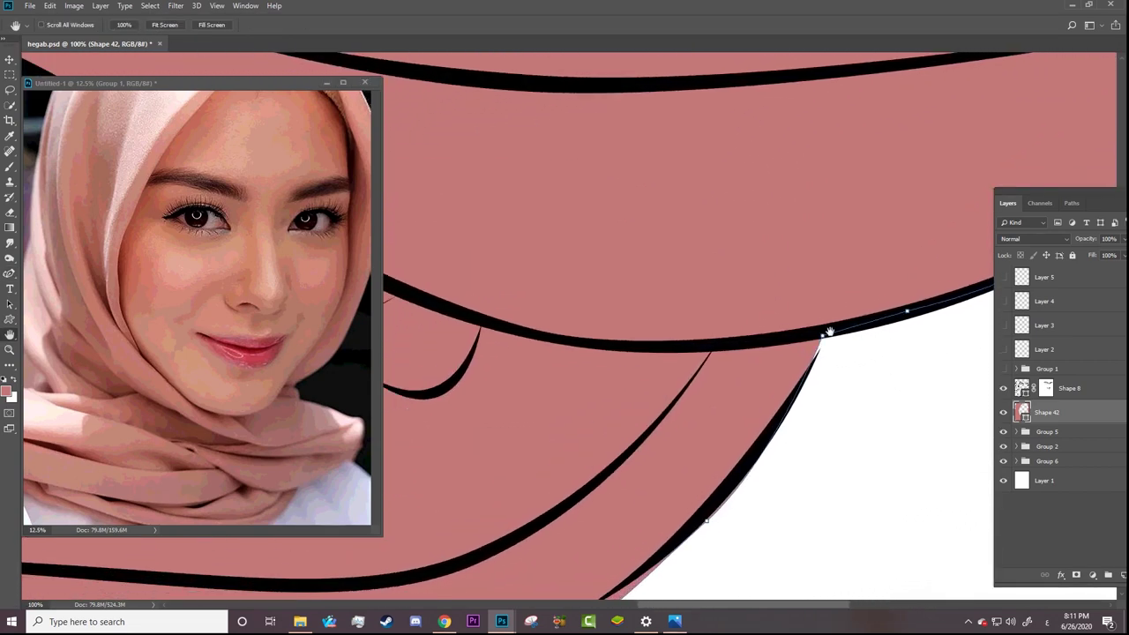
left_click_drag(823, 339, 828, 333)
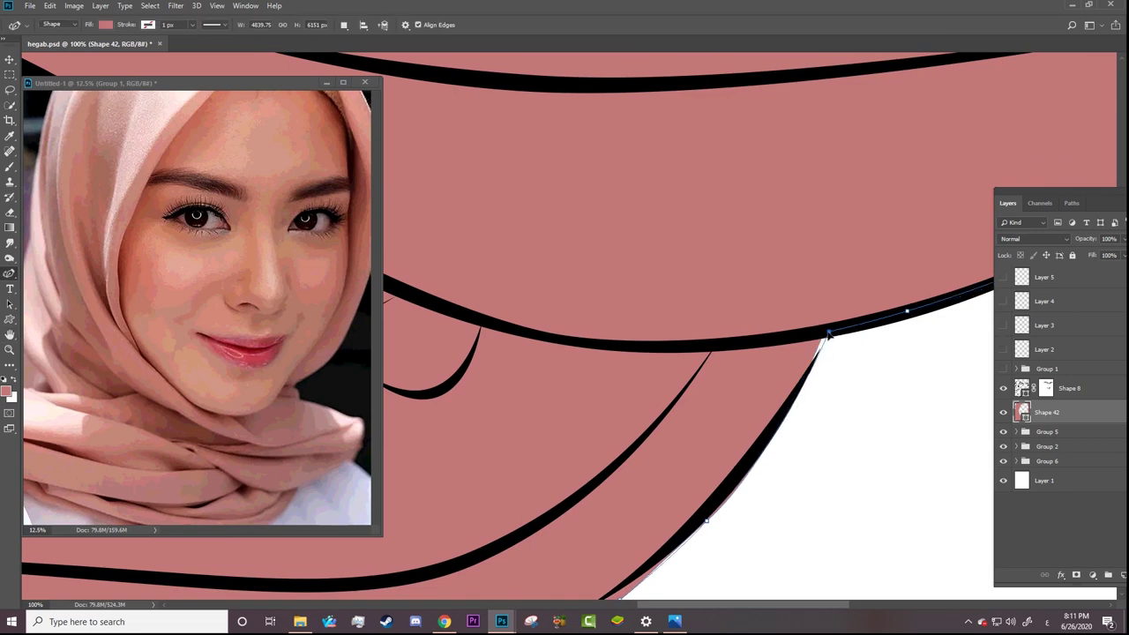
Step: Move the bottom anchors and bend the bottom curve so it hugs the black outline
left_click_drag(631, 453, 799, 249)
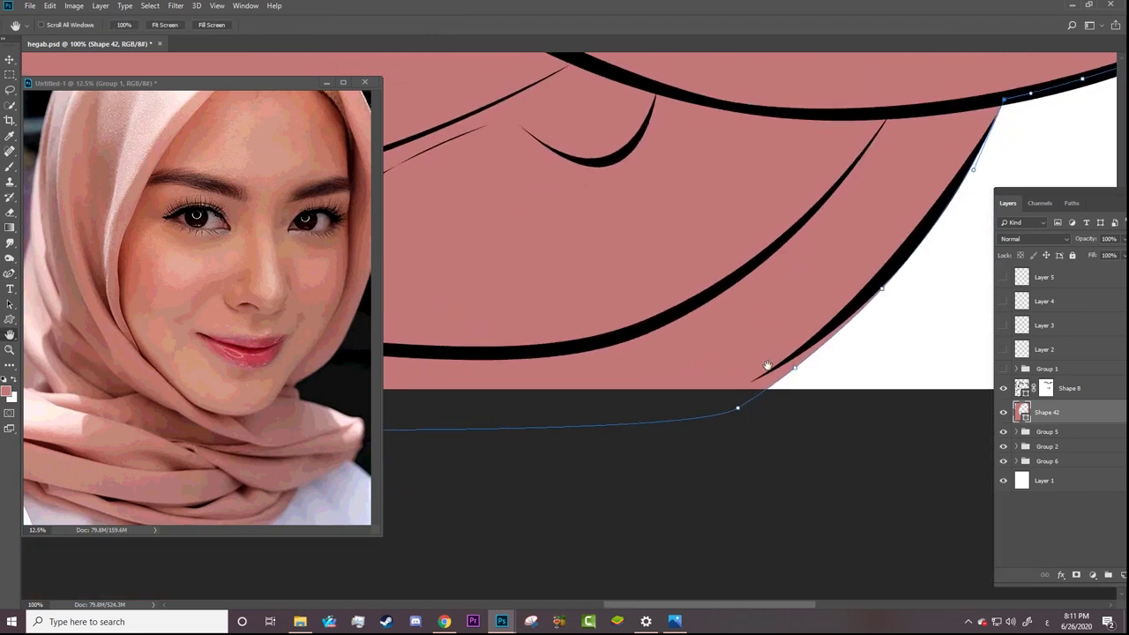
left_click_drag(737, 407, 720, 402)
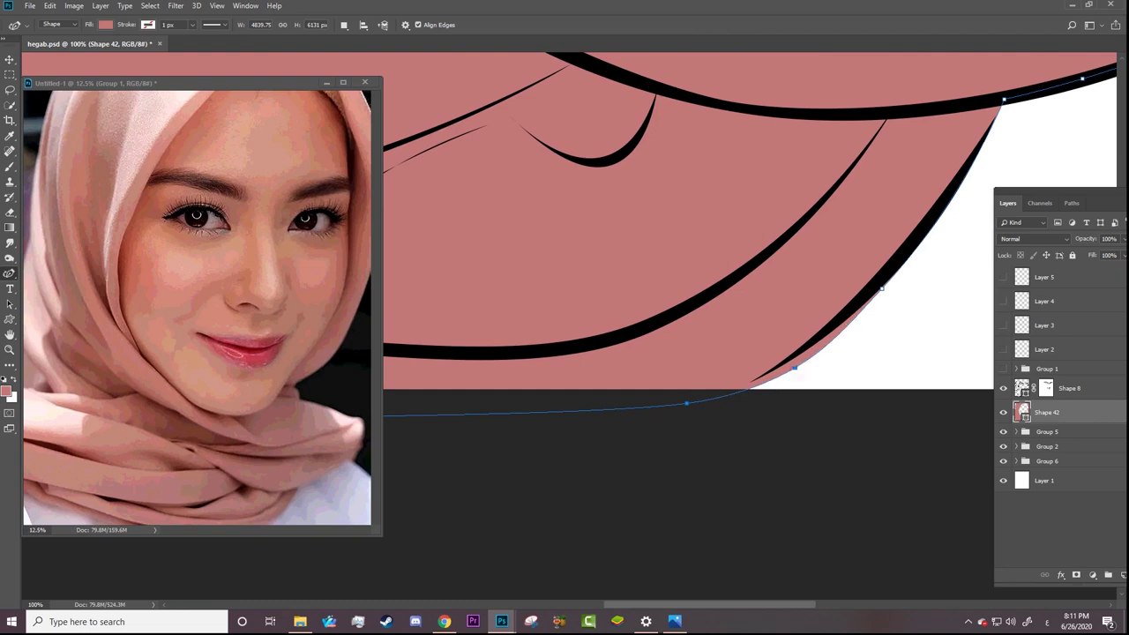
left_click_drag(793, 368, 814, 338)
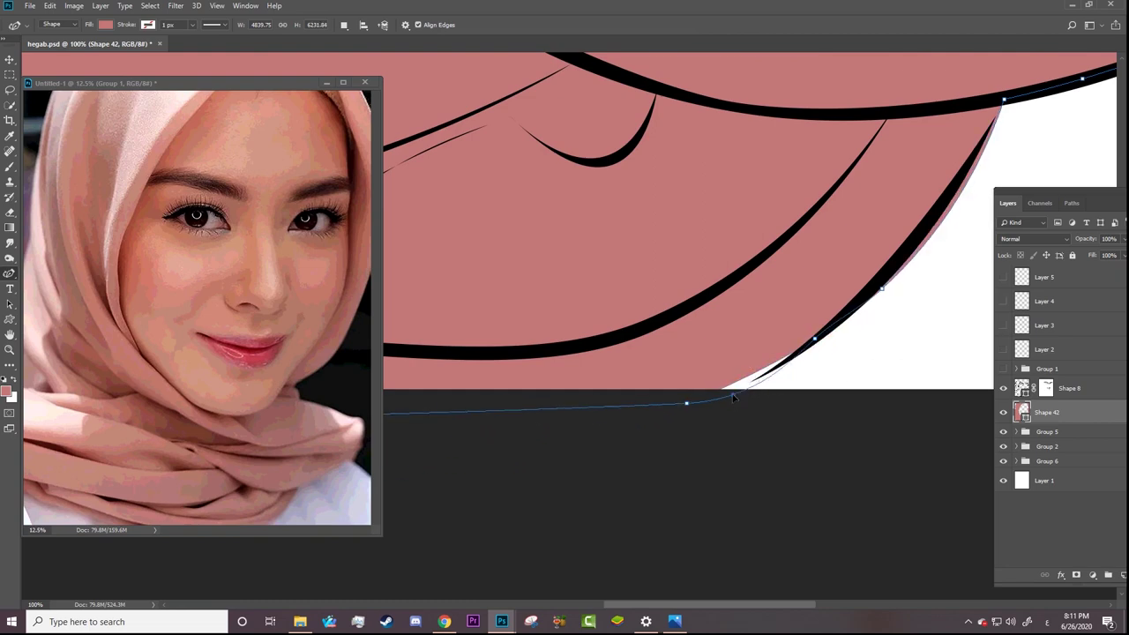
left_click_drag(733, 398, 783, 361)
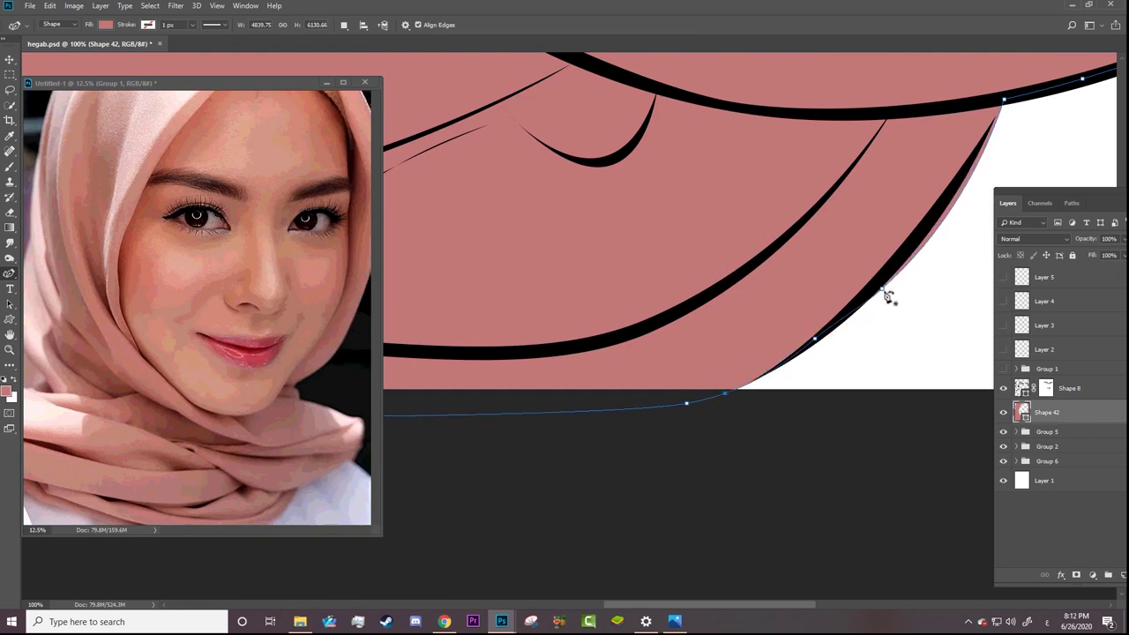
key("h")
scroll(667, 353, "up", 2)
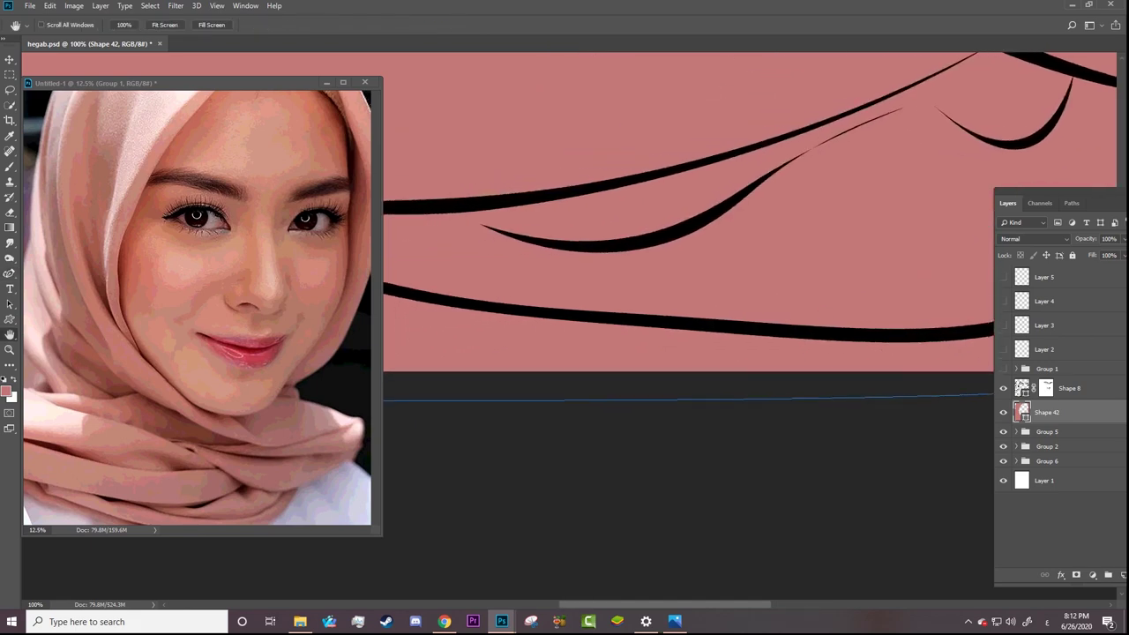
scroll(668, 353, "left", 5)
mouse_move(668, 353)
left_mouse_down()
mouse_move(894, 411)
mouse_move(635, 305)
mouse_move(668, 327)
left_mouse_up()
Step: Pull Shape 42's lower left edge onto the black line and add an anchor there
key("h")
scroll(712, 366, "up", 2)
scroll(712, 366, "left", 5)
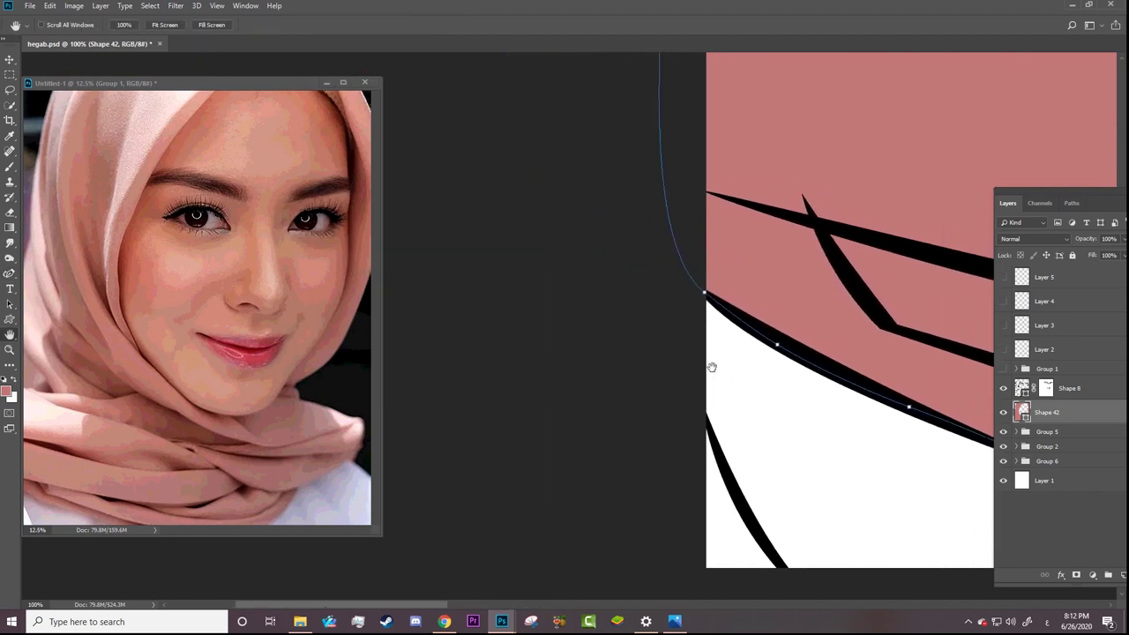
scroll(712, 366, "down", 10)
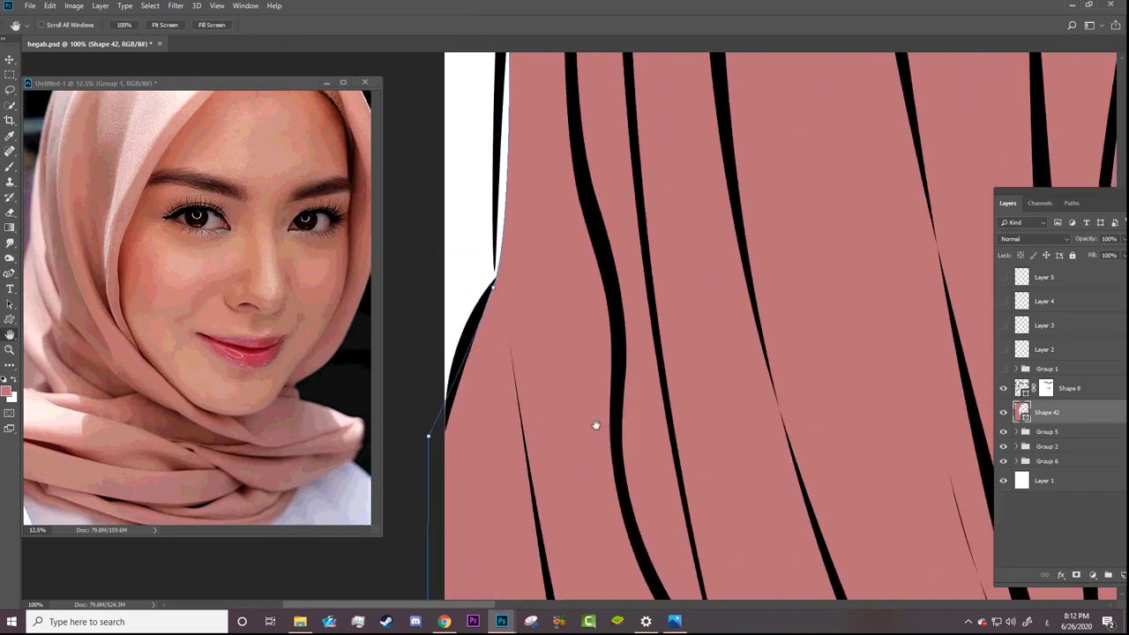
scroll(595, 425, "up", 3)
scroll(595, 425, "left", 2)
key("p")
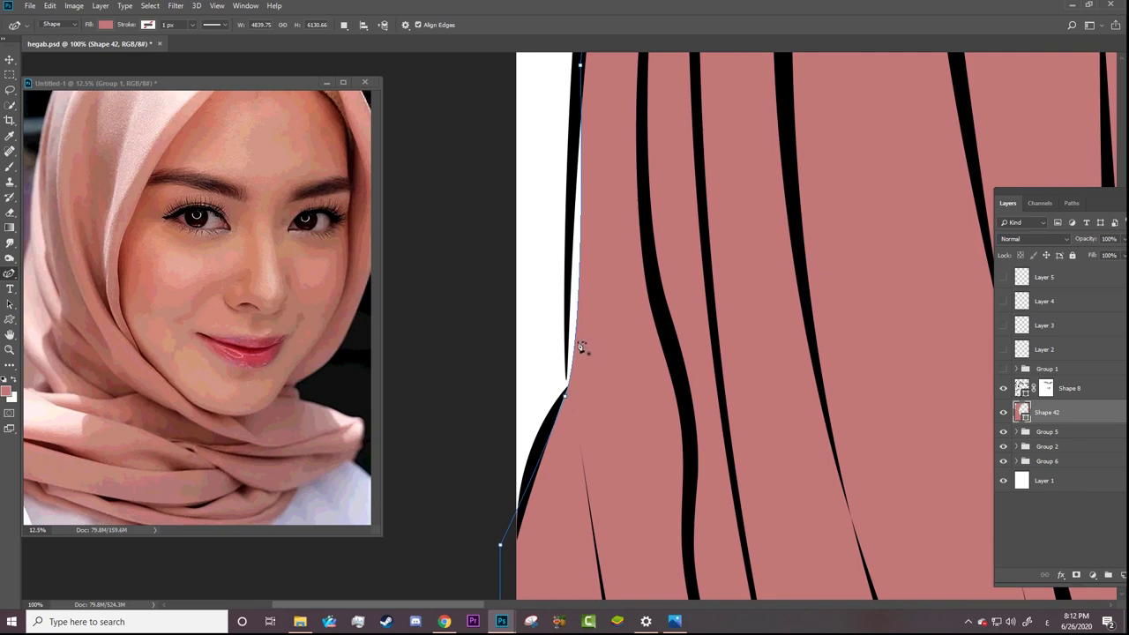
left_click_drag(580, 347, 567, 328)
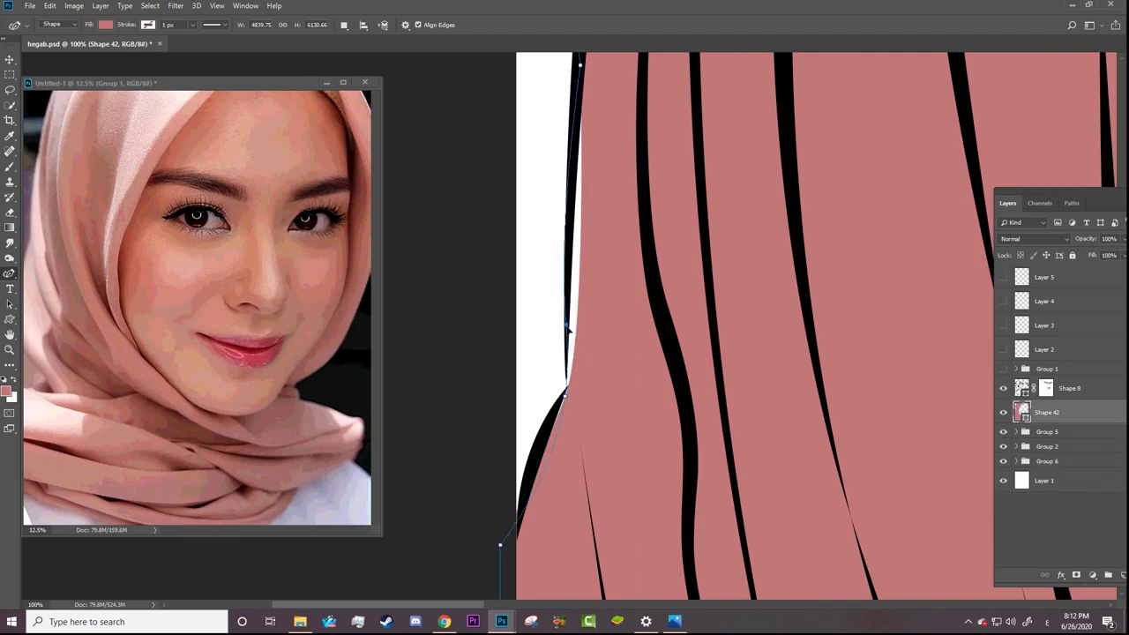
right_click(549, 455)
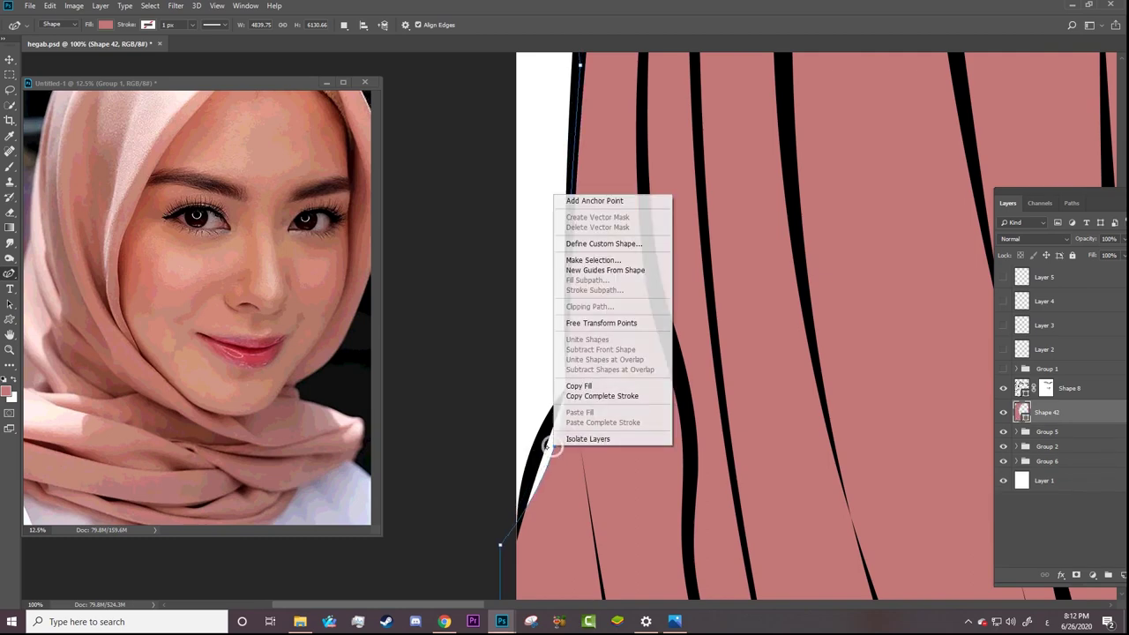
left_click(549, 444)
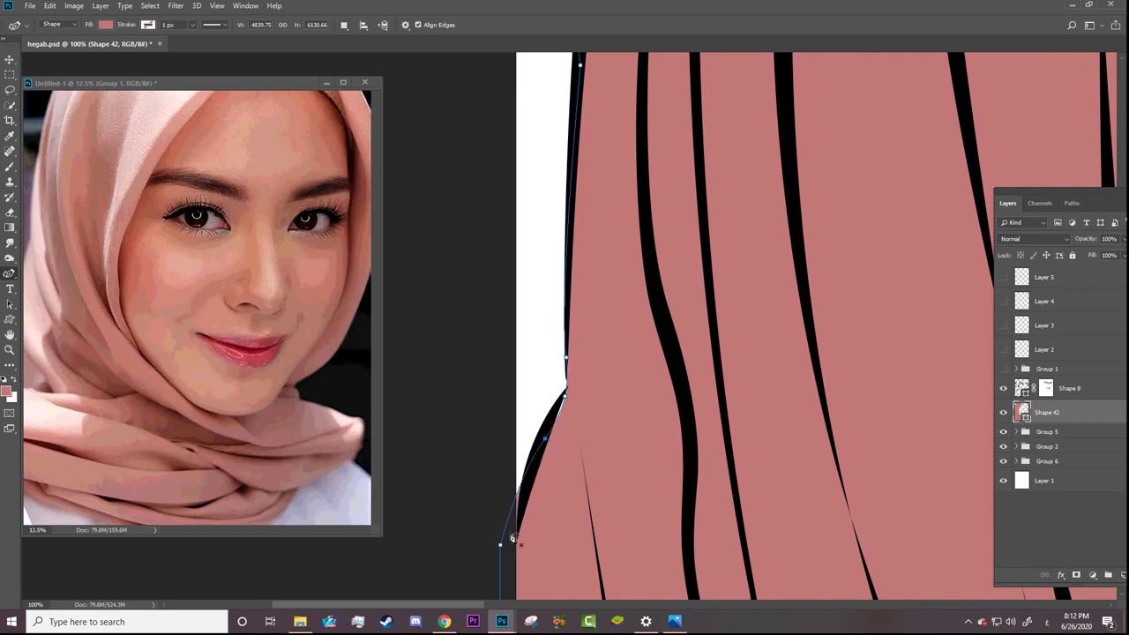
Step: Fit the upper left edge curve onto the black stroke and save hegab.psd
key("space")
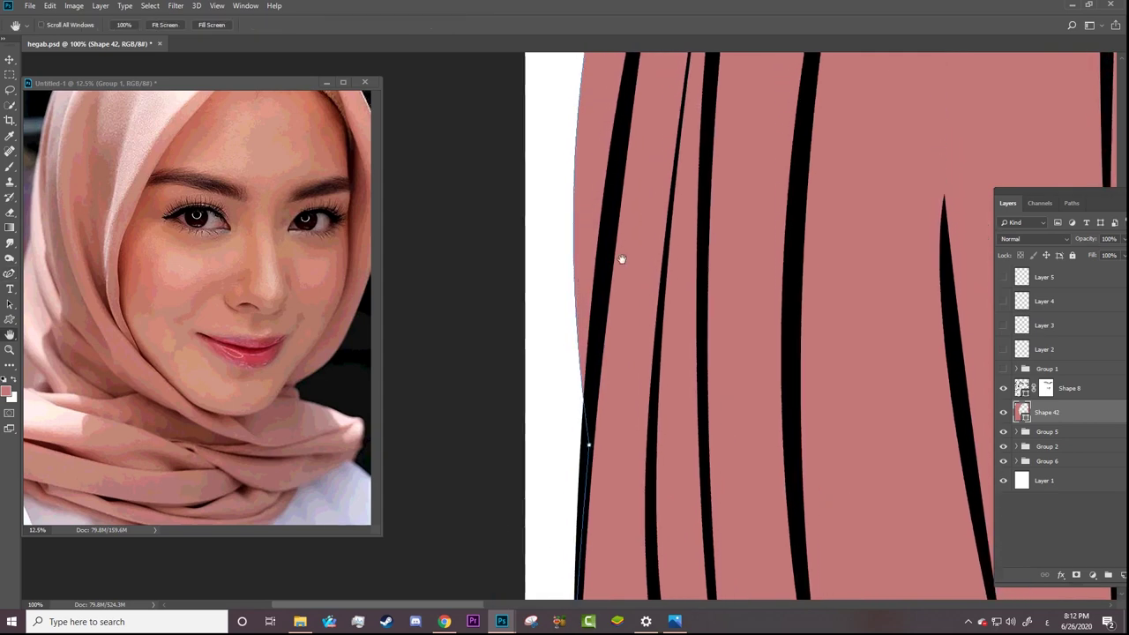
left_click_drag(620, 254, 573, 377)
left_click_drag(541, 164, 577, 225)
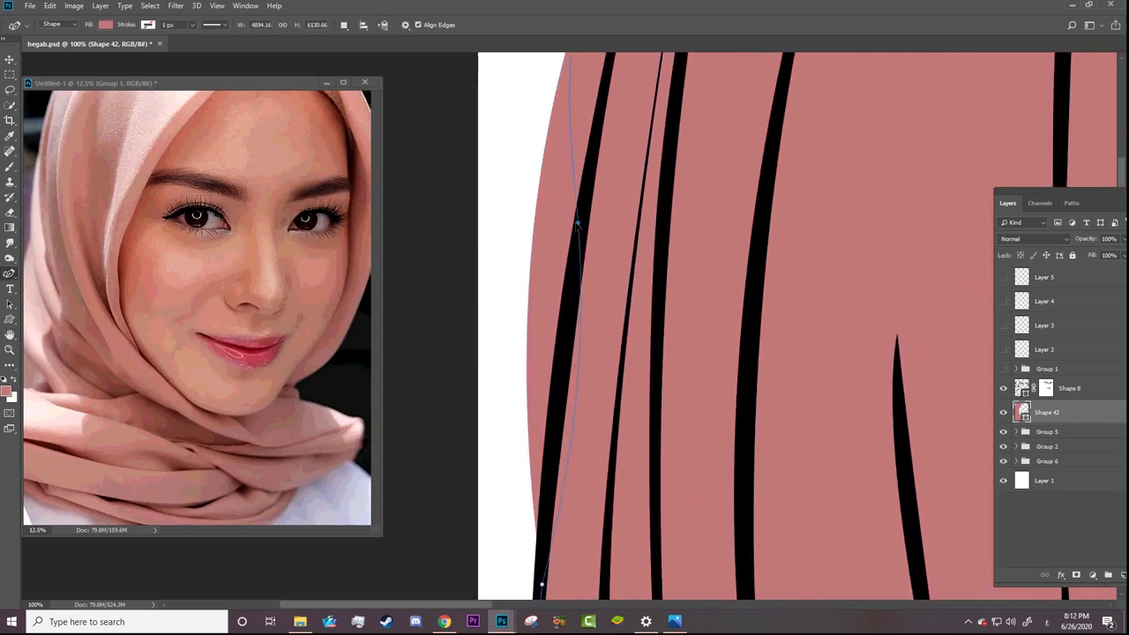
left_click_drag(597, 123, 585, 256)
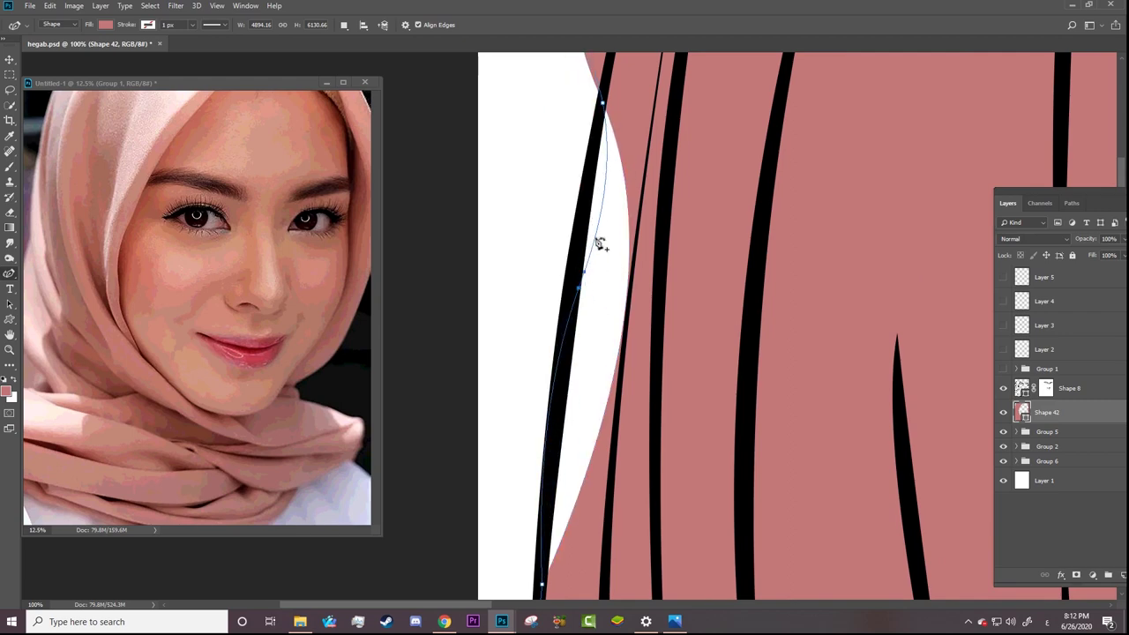
left_click_drag(585, 255, 582, 199)
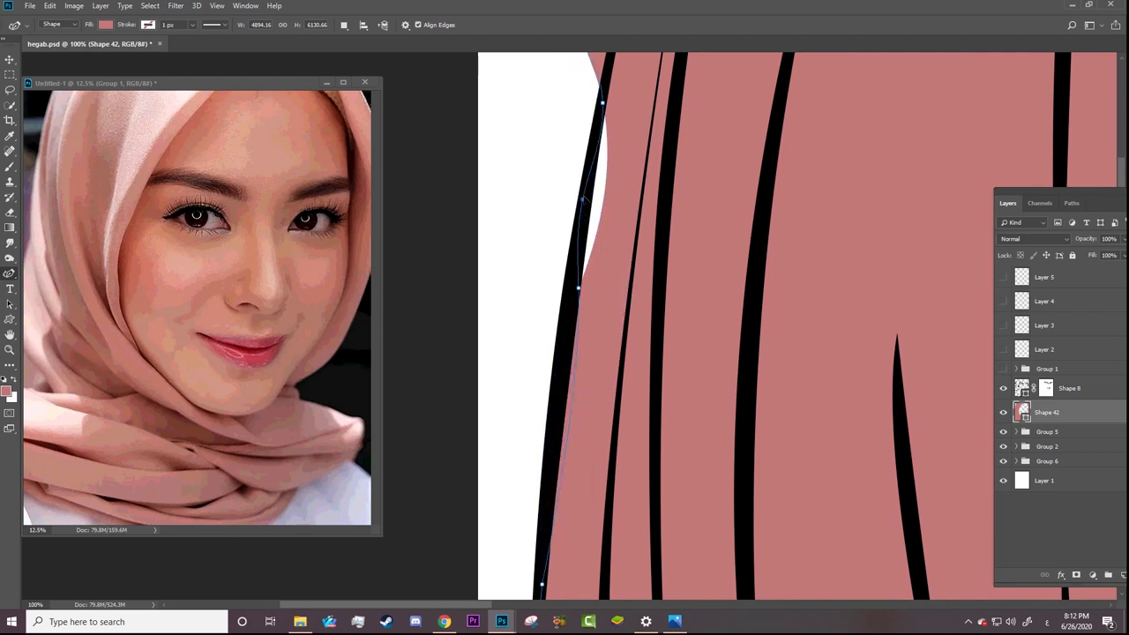
left_click(579, 288)
left_click_drag(605, 199, 517, 415)
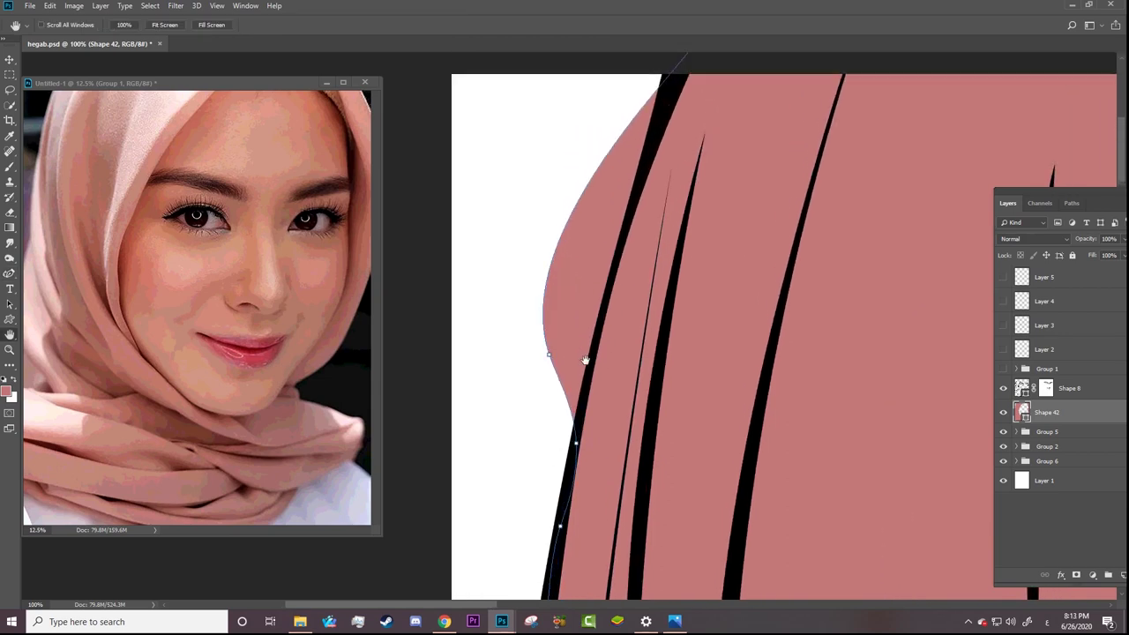
mouse_move(559, 335)
left_mouse_down()
mouse_move(608, 306)
mouse_move(471, 344)
left_mouse_up()
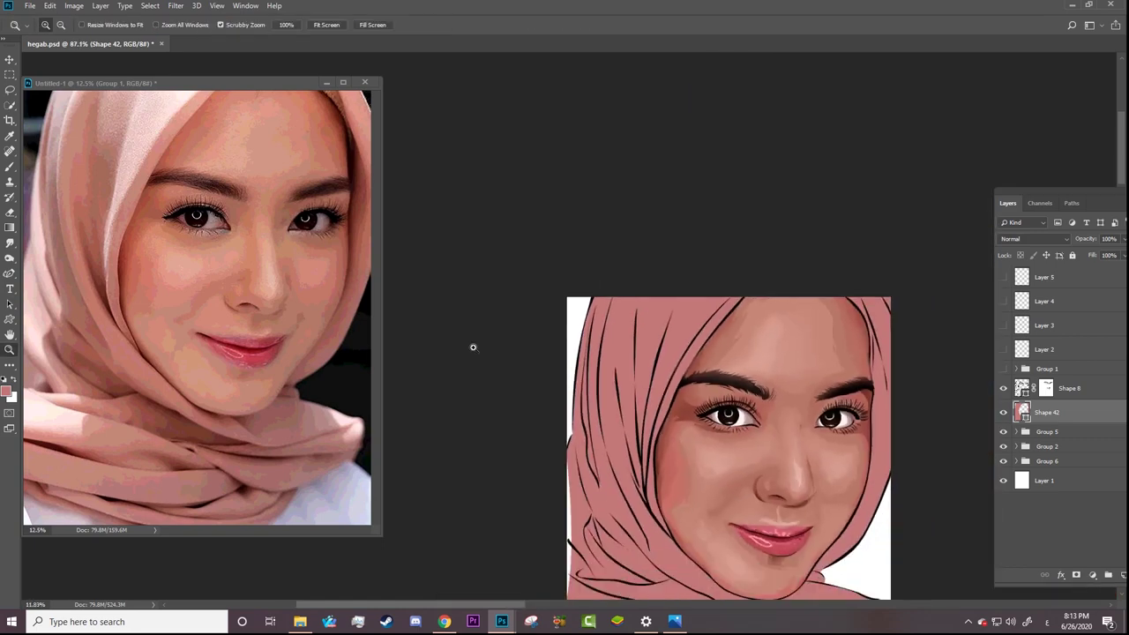
key("ctrl+s")
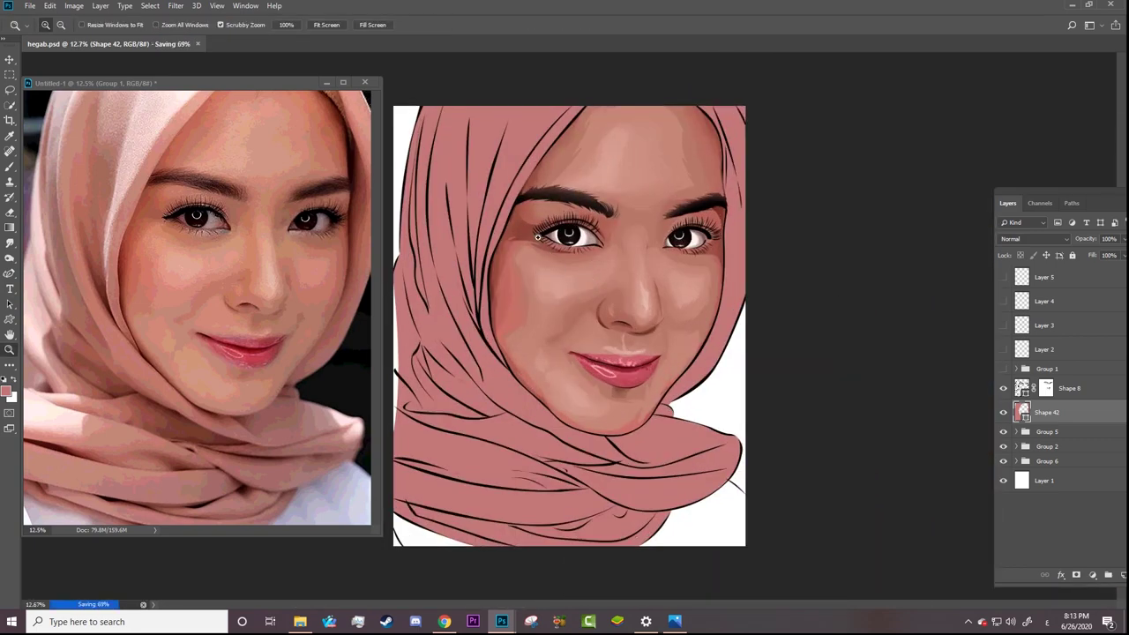
Step: Zoom in on the portrait around the woman's left eye and show Group 1's reference photo
left_click_drag(235, 299, 284, 222)
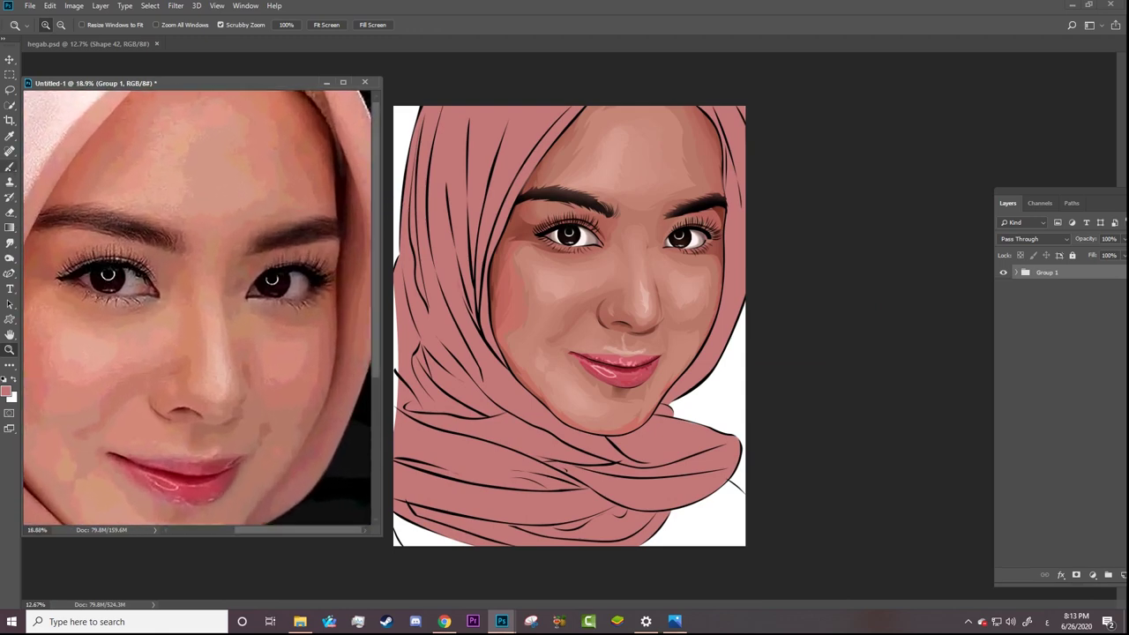
key("b")
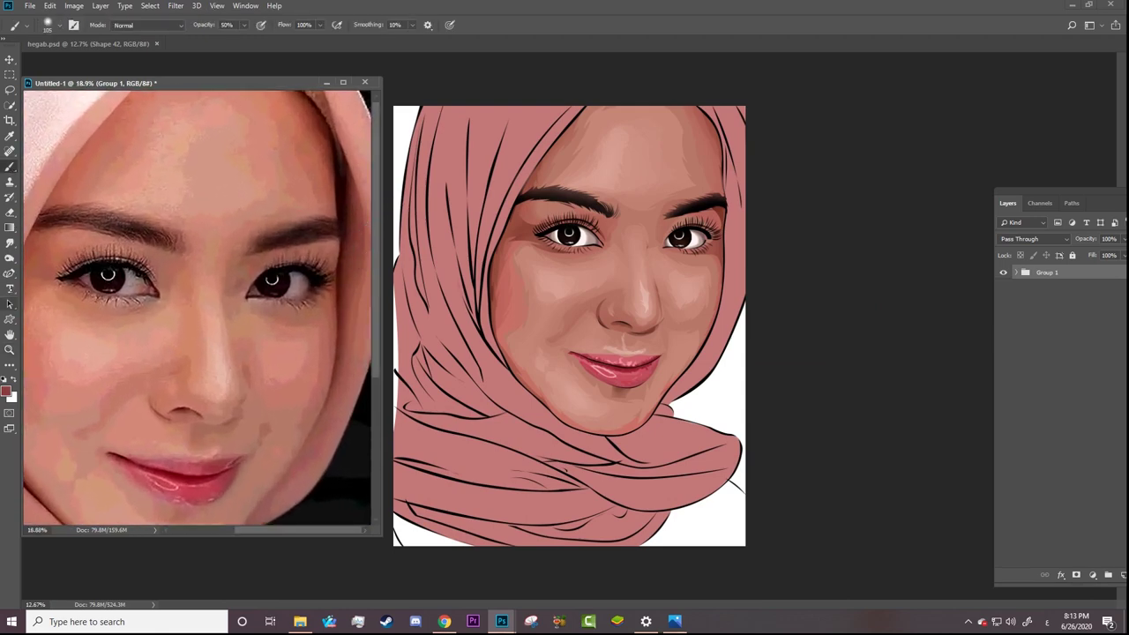
key("p")
key("z")
left_click_drag(750, 233, 884, 118)
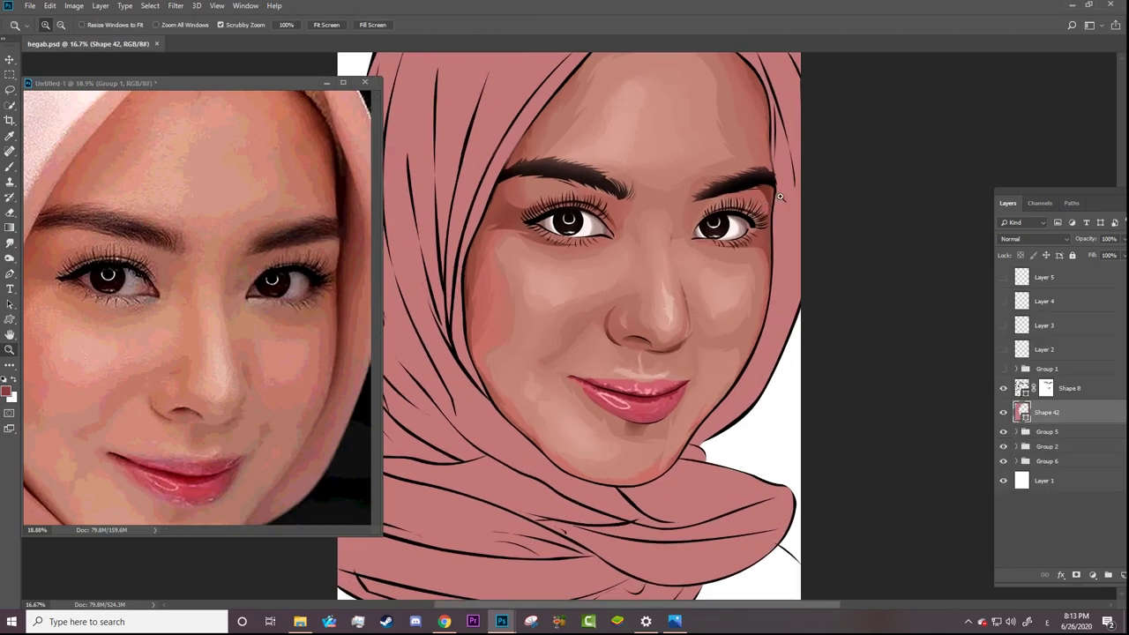
left_click(1002, 369)
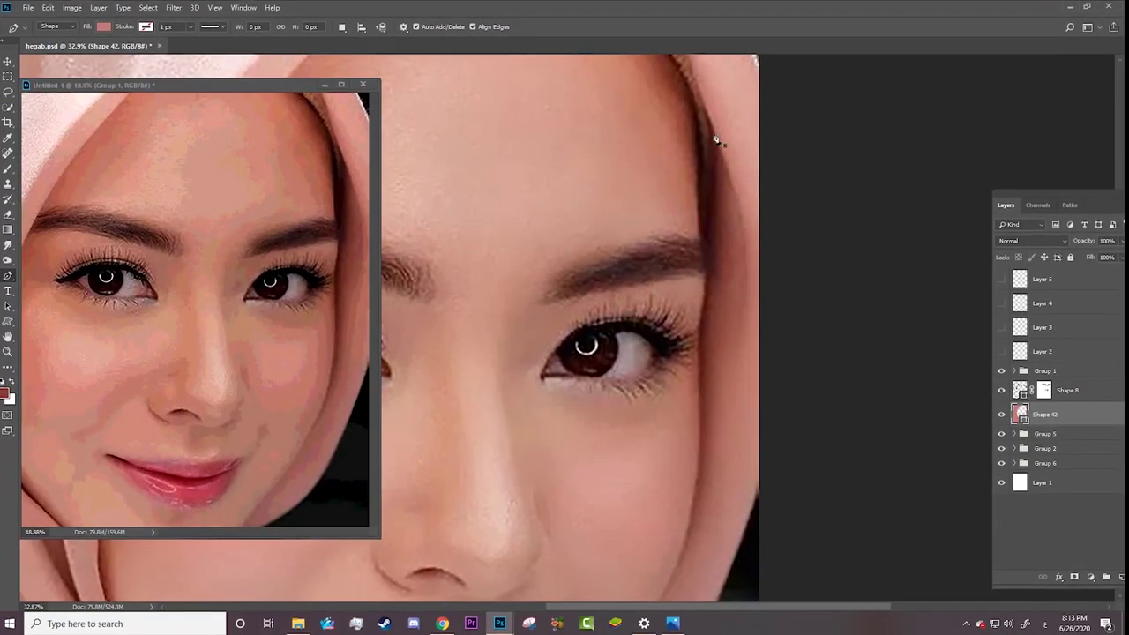
Step: Place Shape 43's anchors down the hijab edge beside the eye, curving them with Alt-drag handles
left_click(707, 110)
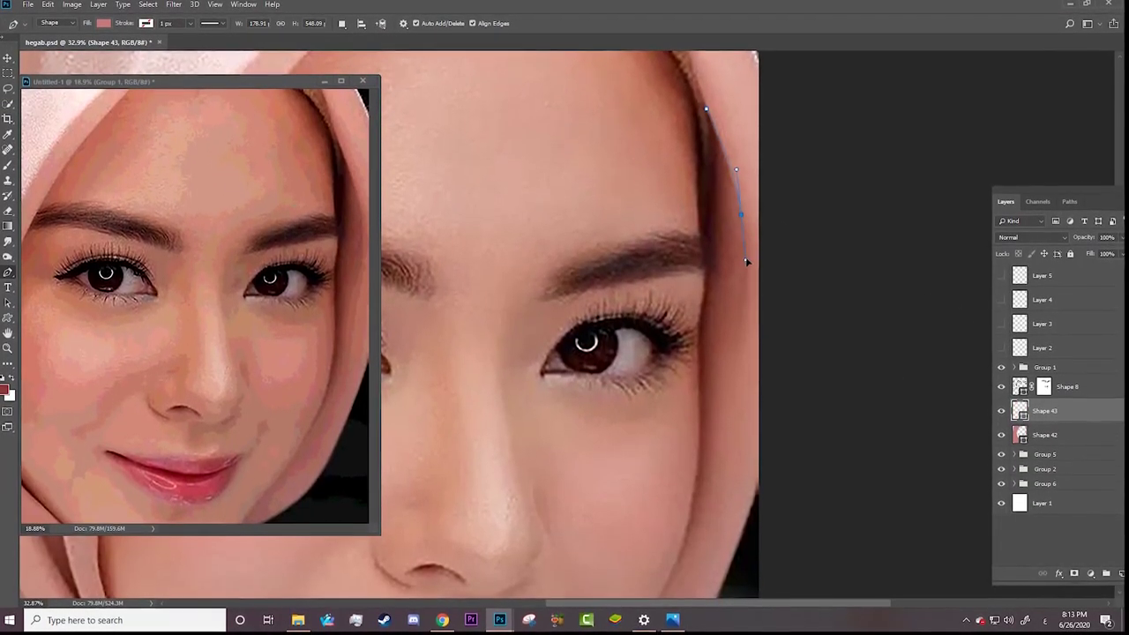
left_click(732, 178)
left_click(741, 212)
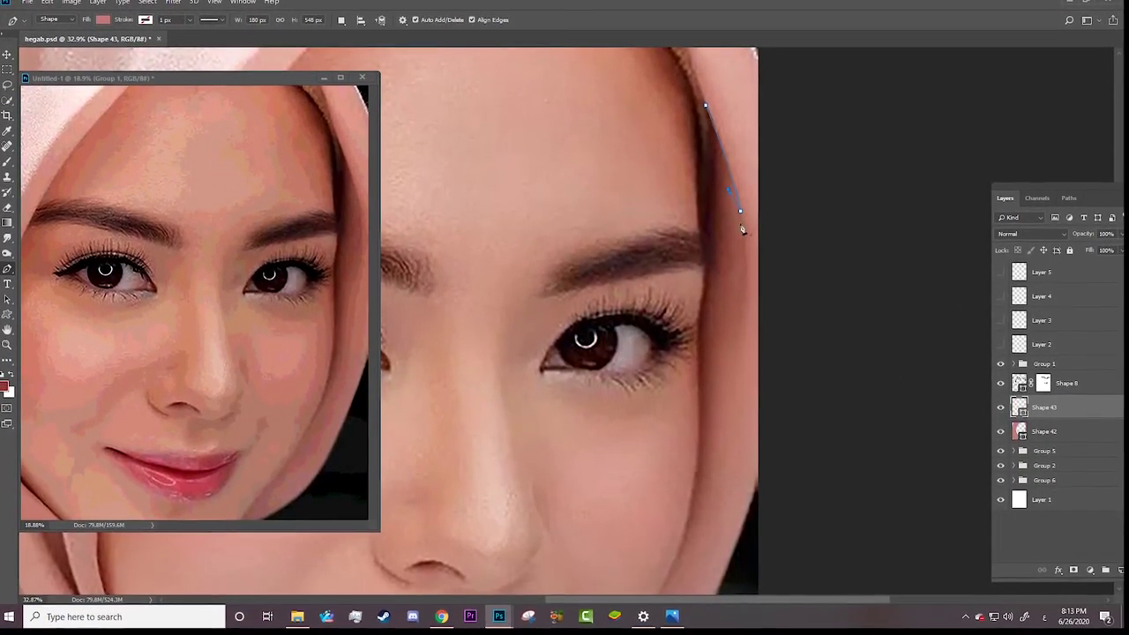
left_click_drag(736, 344, 744, 302)
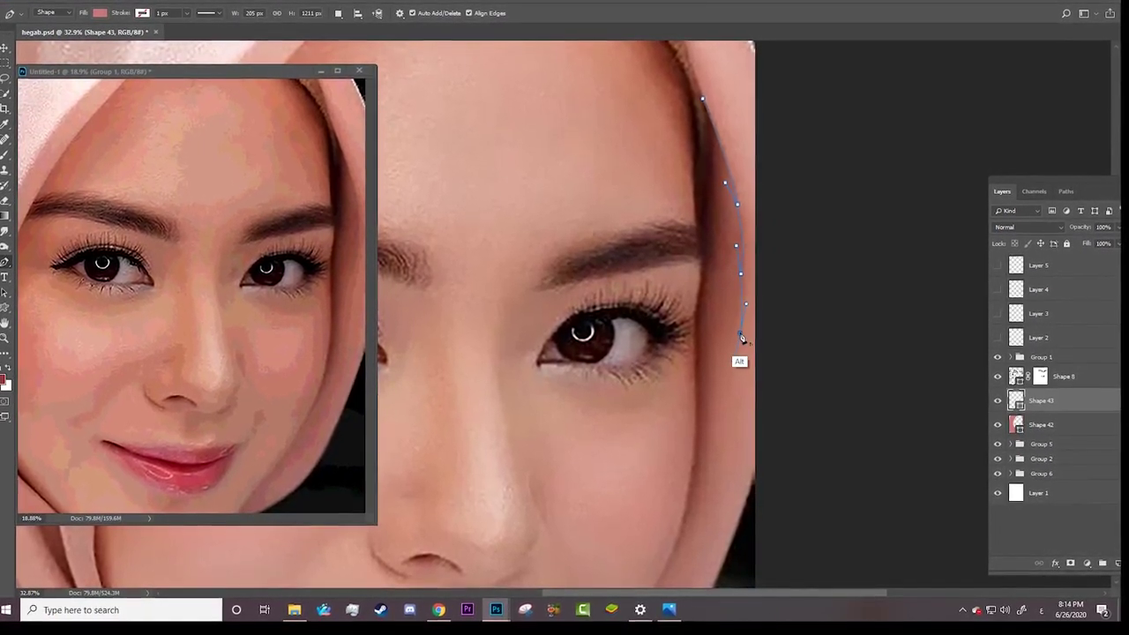
left_click(740, 275, "ctrl")
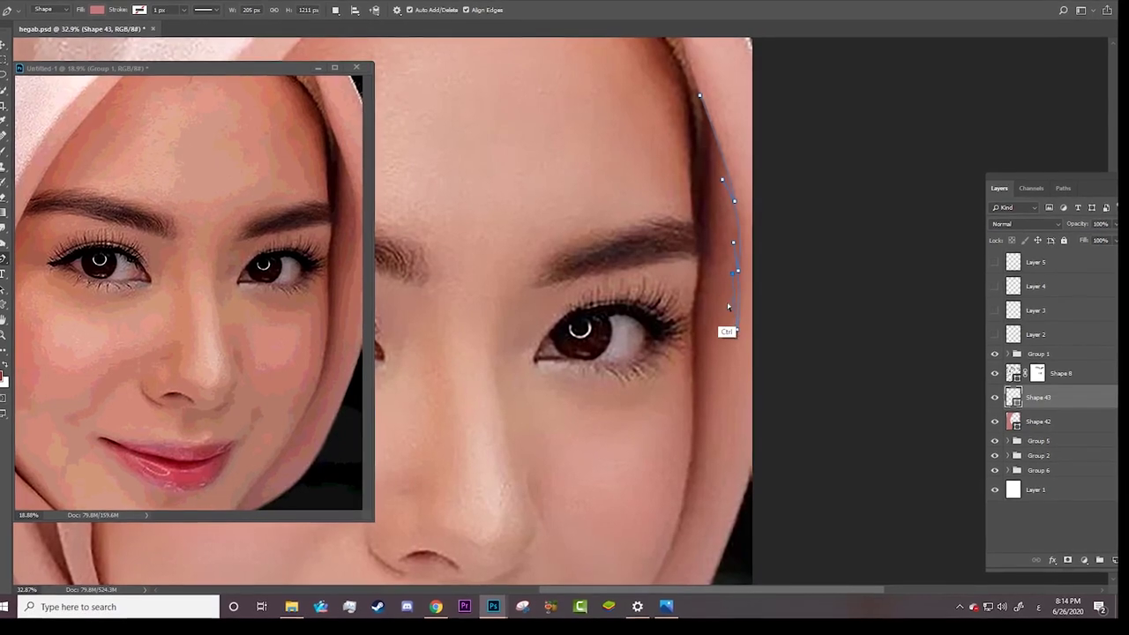
key("alt")
left_click_drag(731, 284, 672, 381)
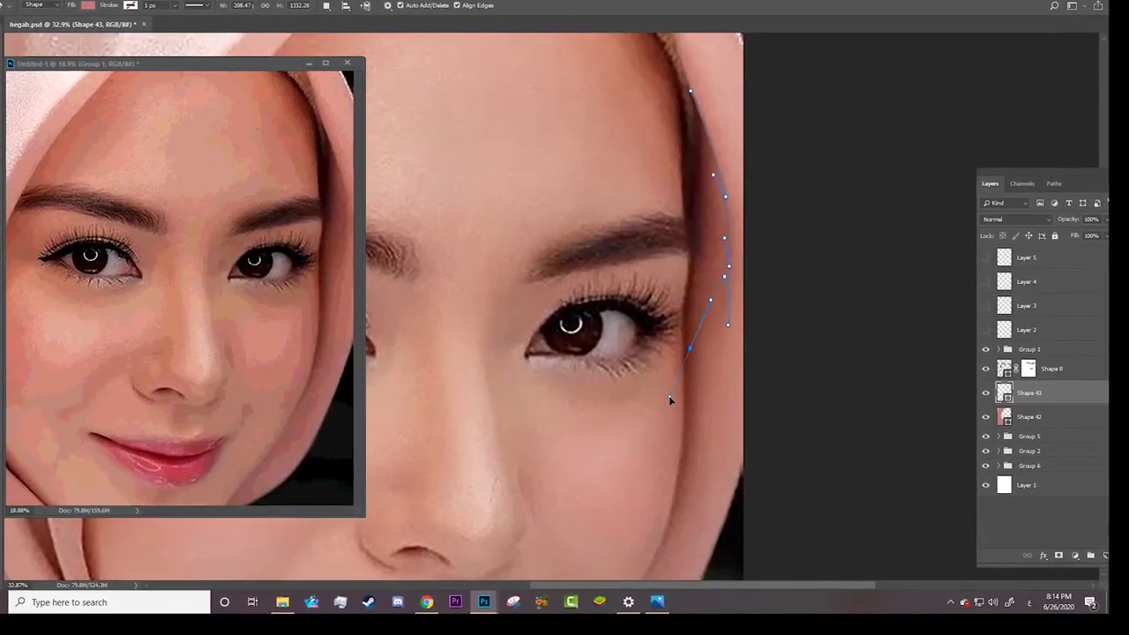
Step: Refine the lower curve handles, close Shape 43 at its top anchor, and hide Group 1
left_click(692, 350)
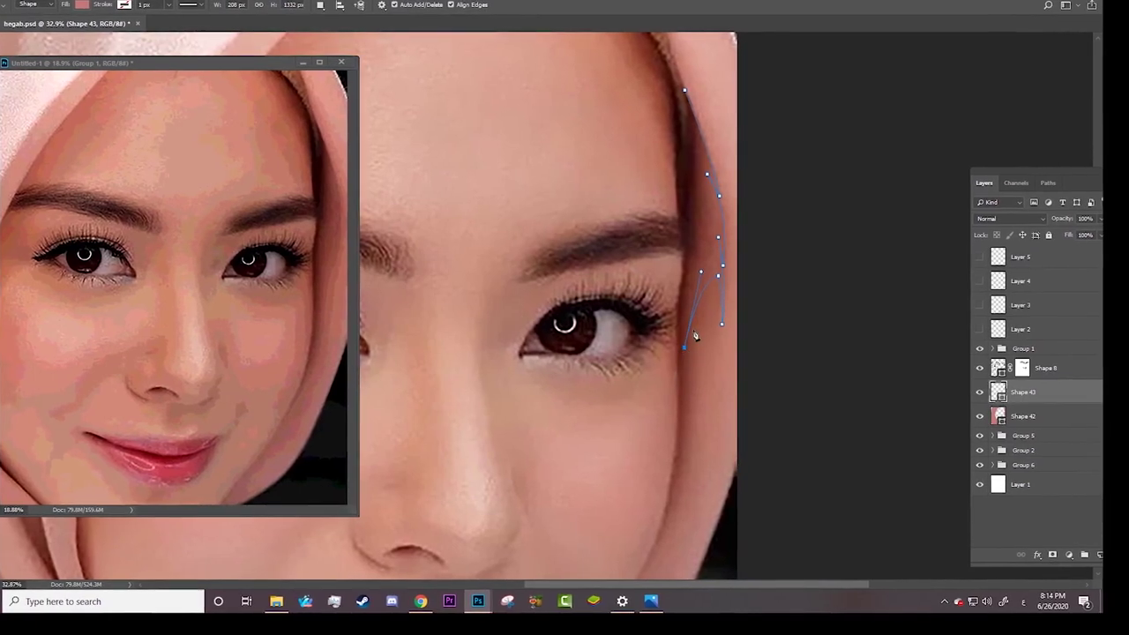
left_click_drag(689, 355, 674, 385)
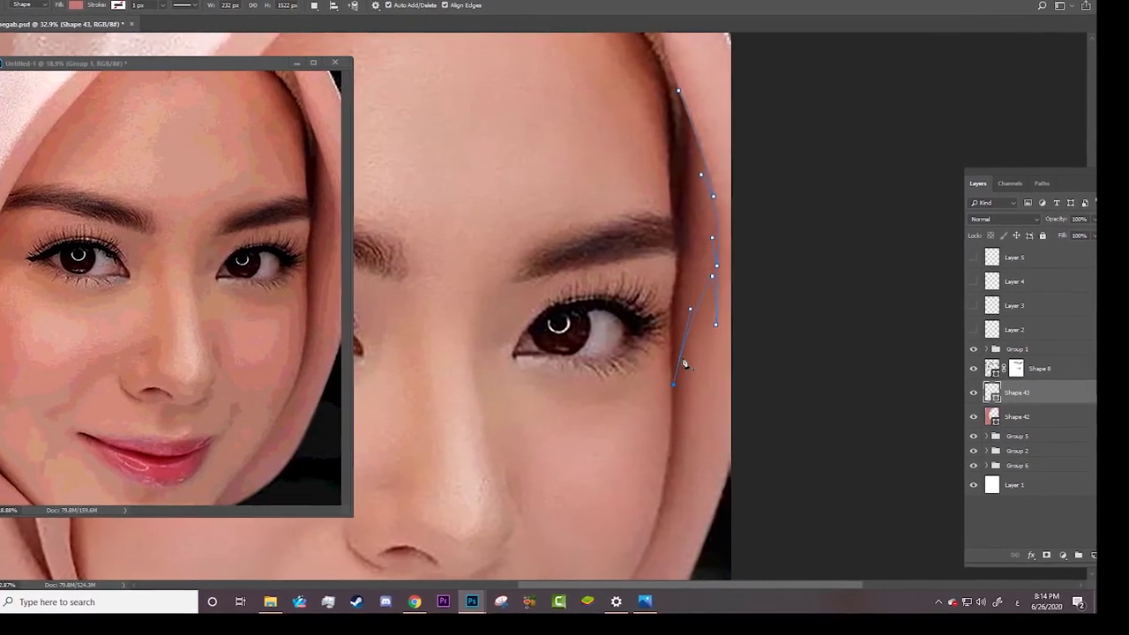
left_click_drag(674, 386, 670, 406)
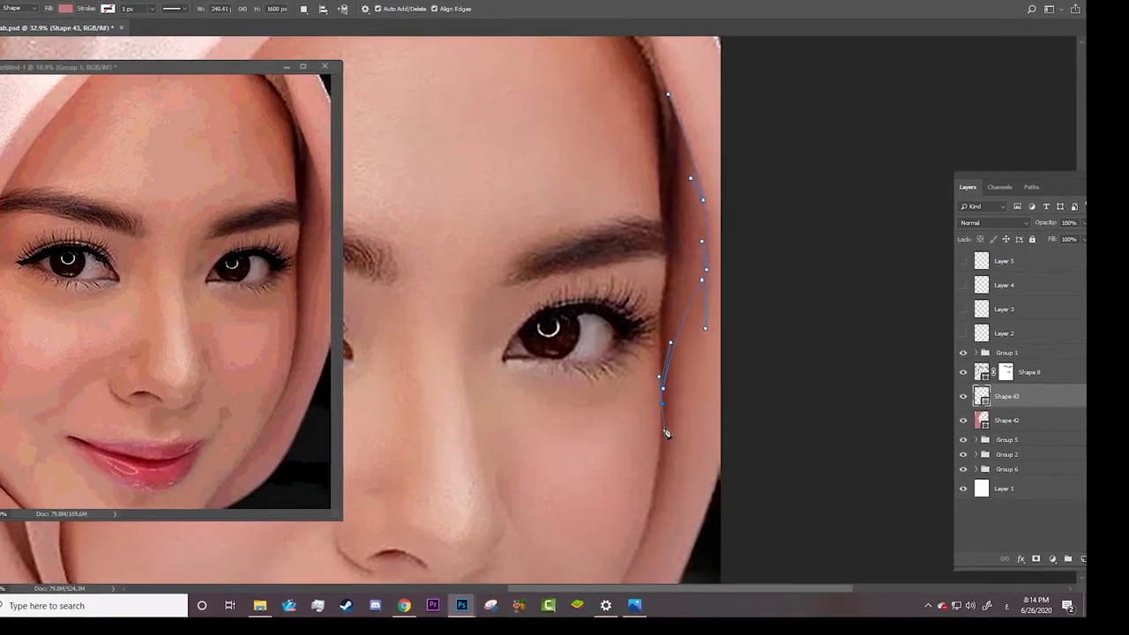
mouse_move(664, 302)
left_mouse_down()
mouse_move(669, 242)
mouse_move(673, 287)
left_mouse_up()
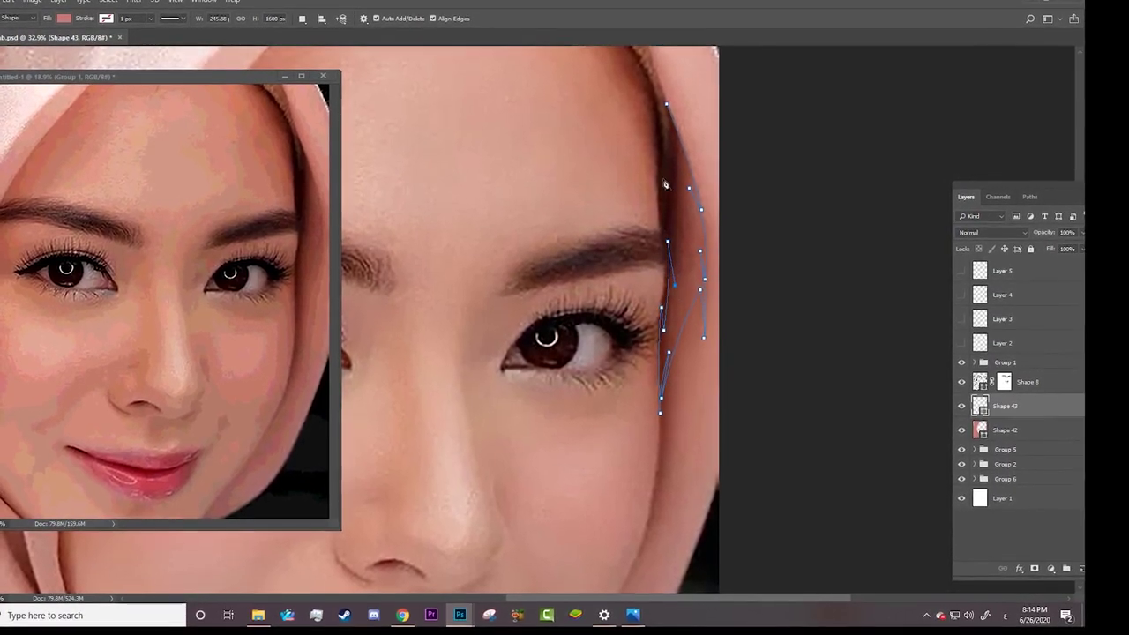
left_click(672, 109)
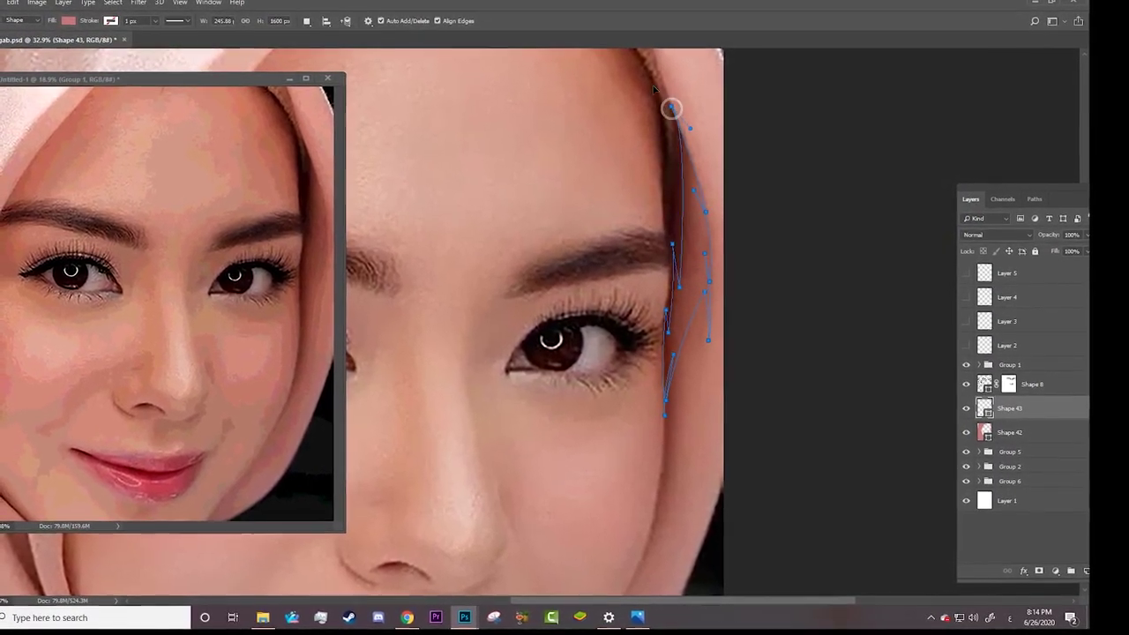
left_click(970, 366)
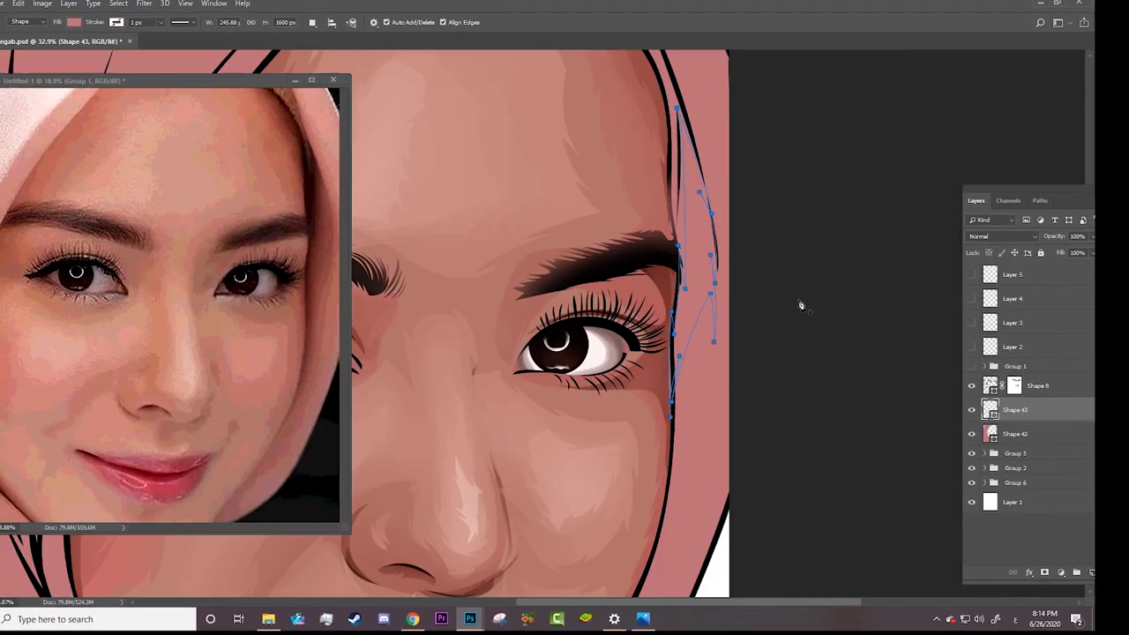
left_click(106, 24)
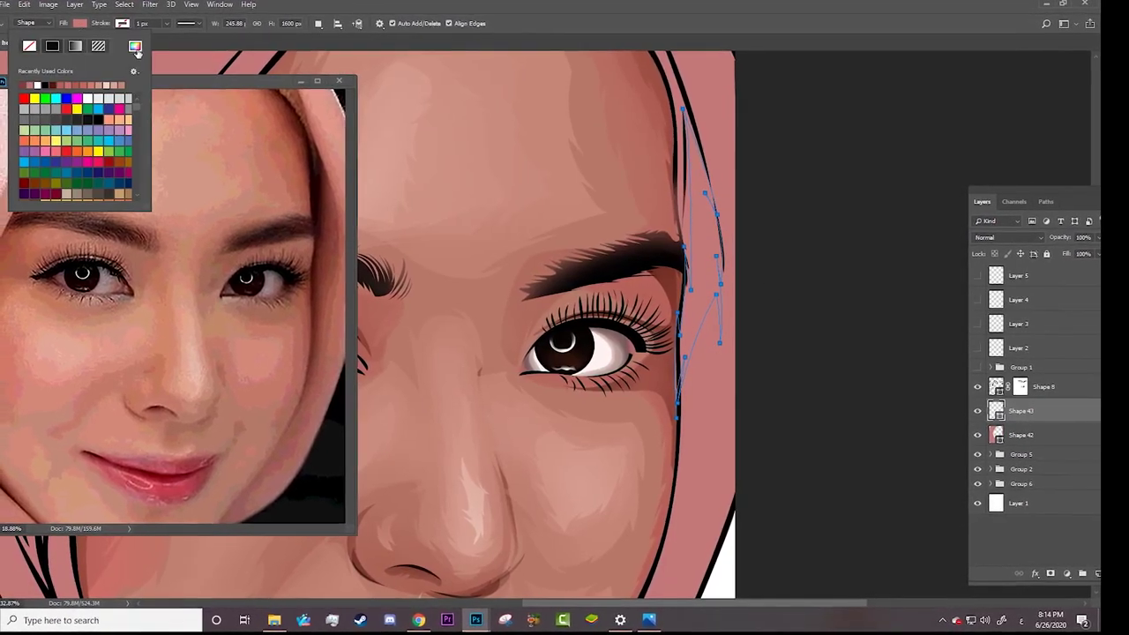
Step: Fill Shape 43 with a dark reddish brown sampled from the artwork and refine its left edge
key("Escape")
key("i")
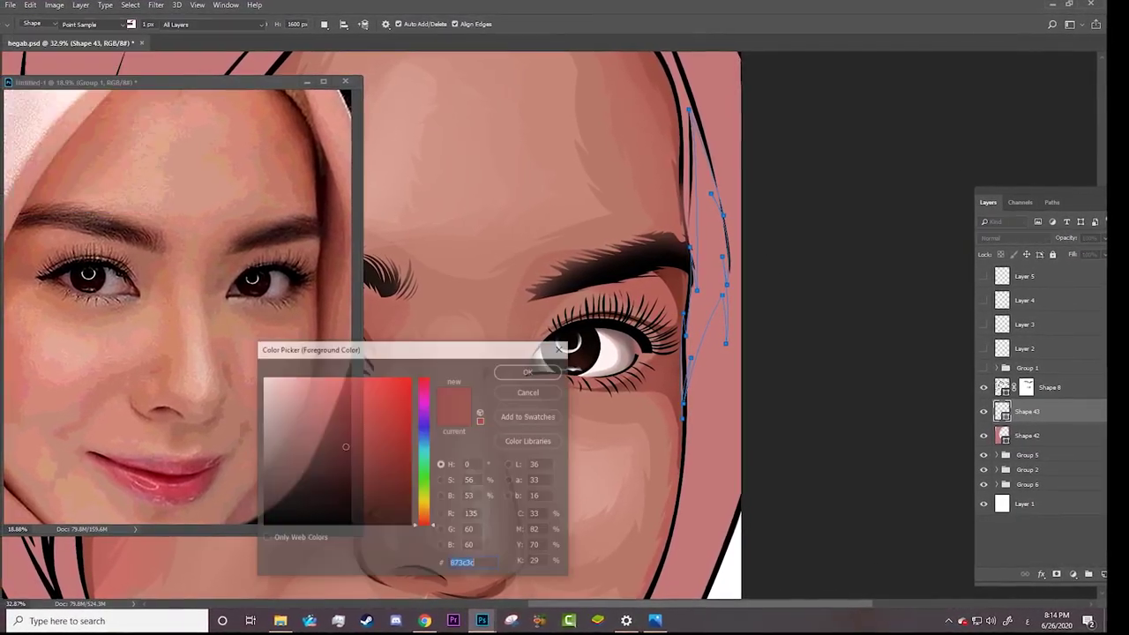
key("Return")
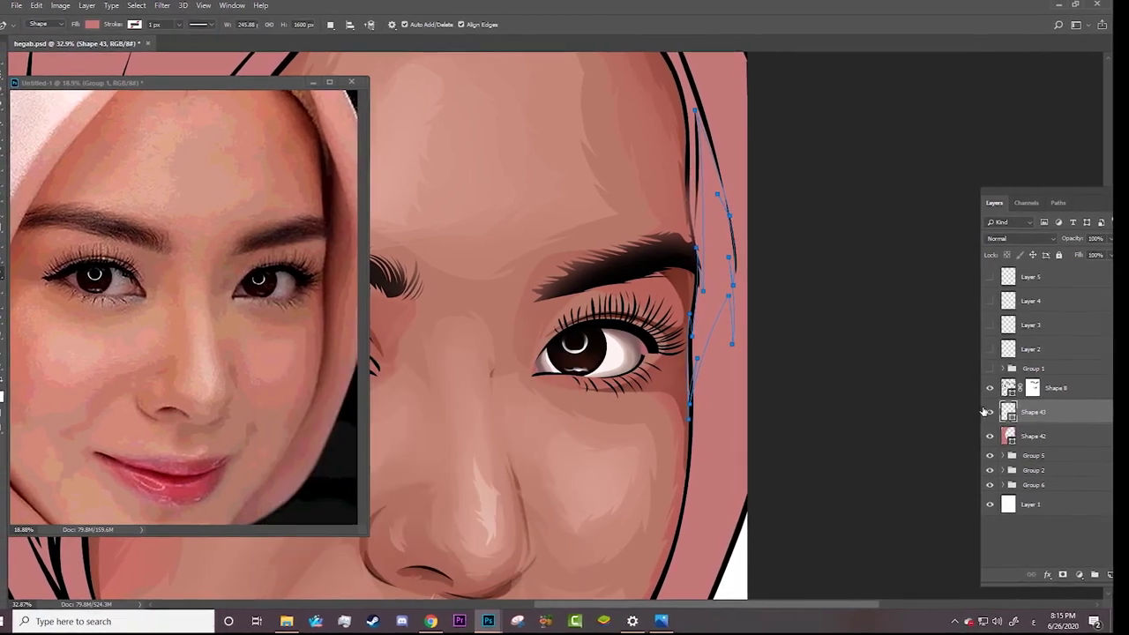
left_click(94, 24)
left_click(156, 48)
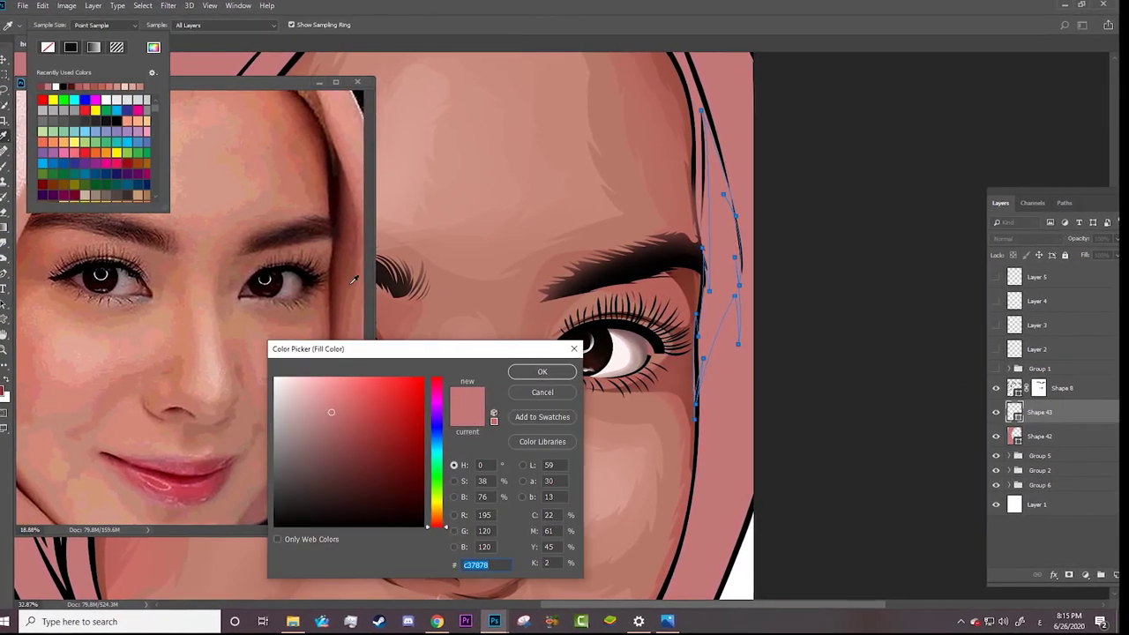
left_click(362, 324)
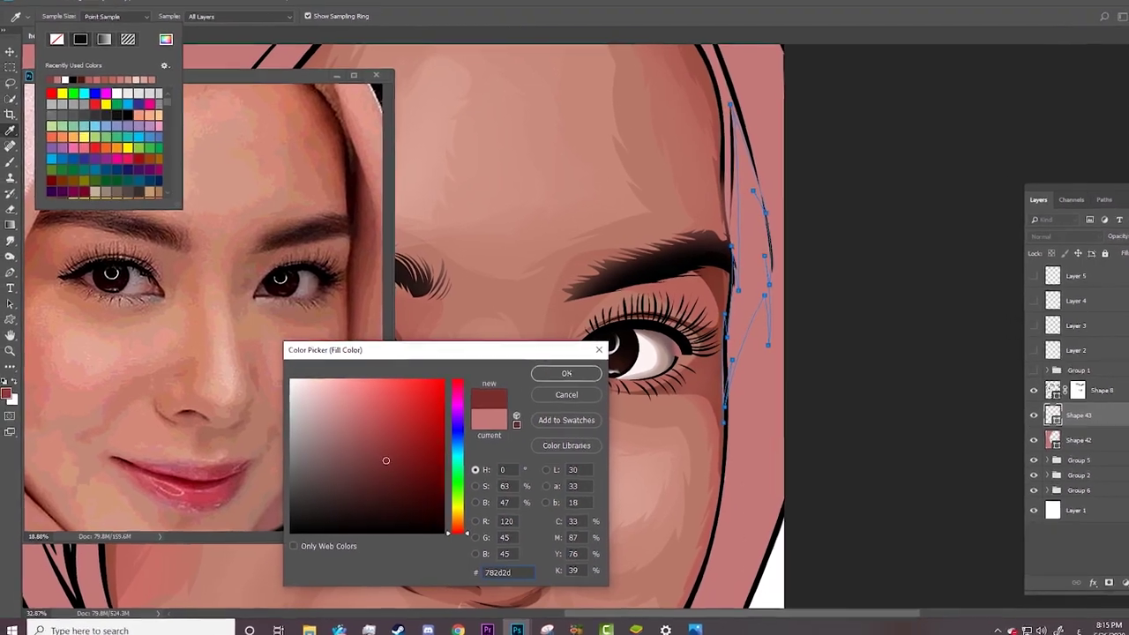
key("Return")
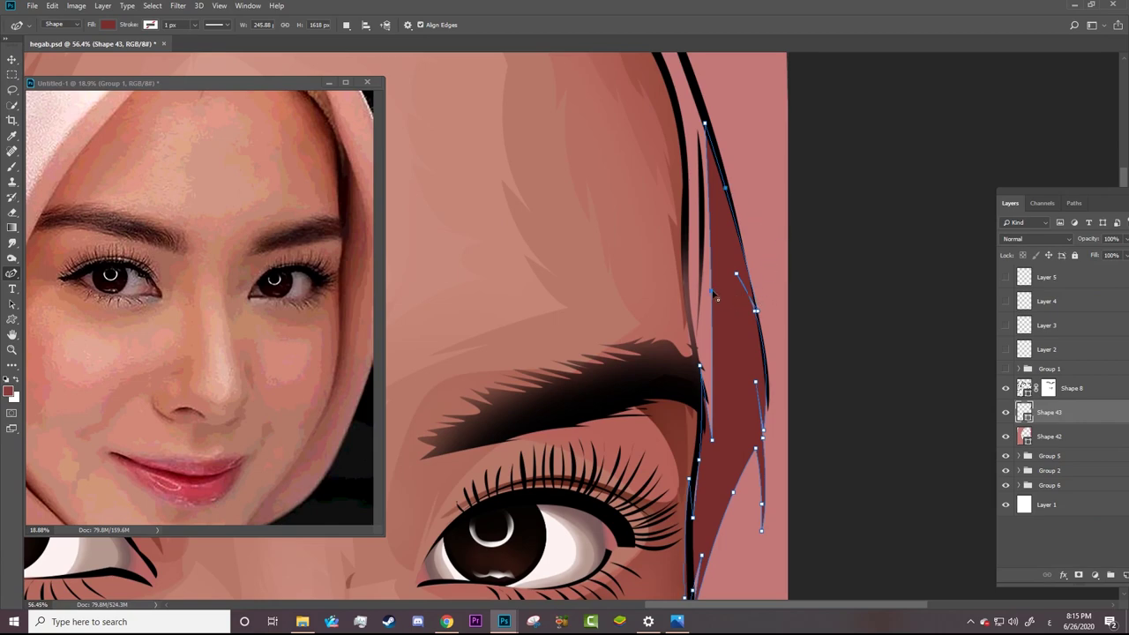
left_click(702, 271)
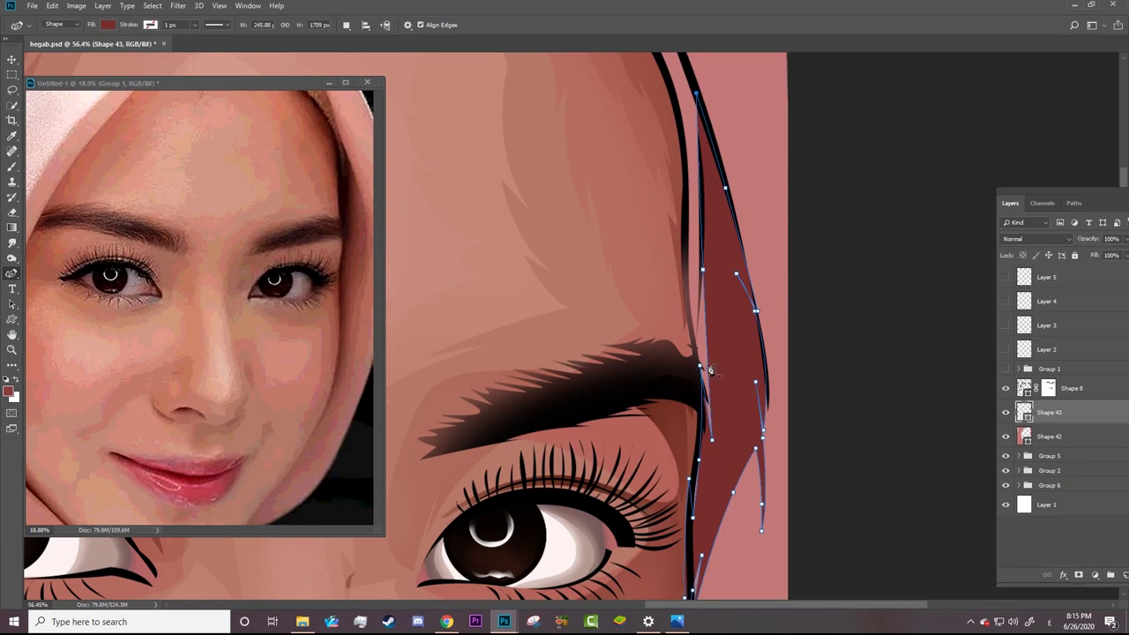
left_click_drag(701, 355, 707, 356)
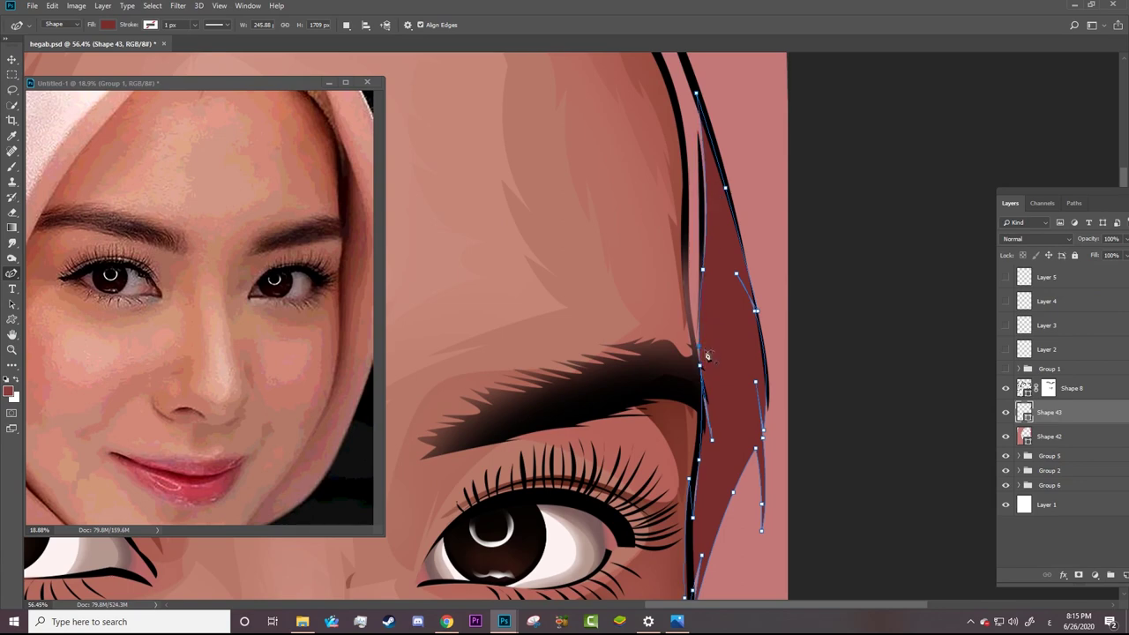
Step: Add a layer mask to Shape 43 and set a soft 50% brush for painting it
key("z")
scroll(739, 284, "down", 5)
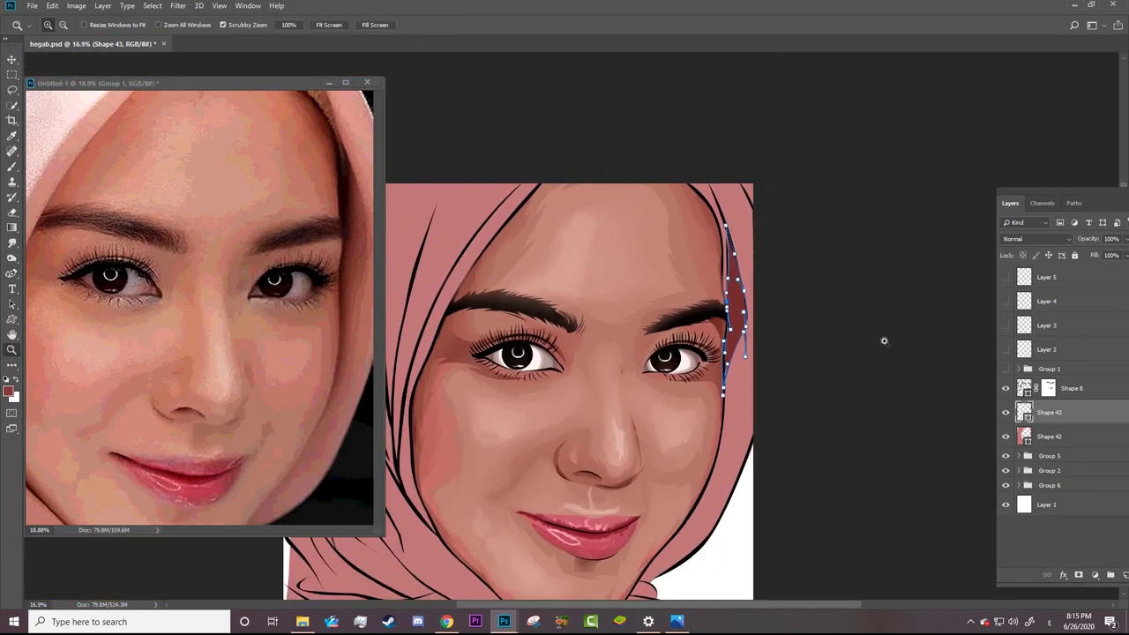
left_click(1075, 578)
key("b")
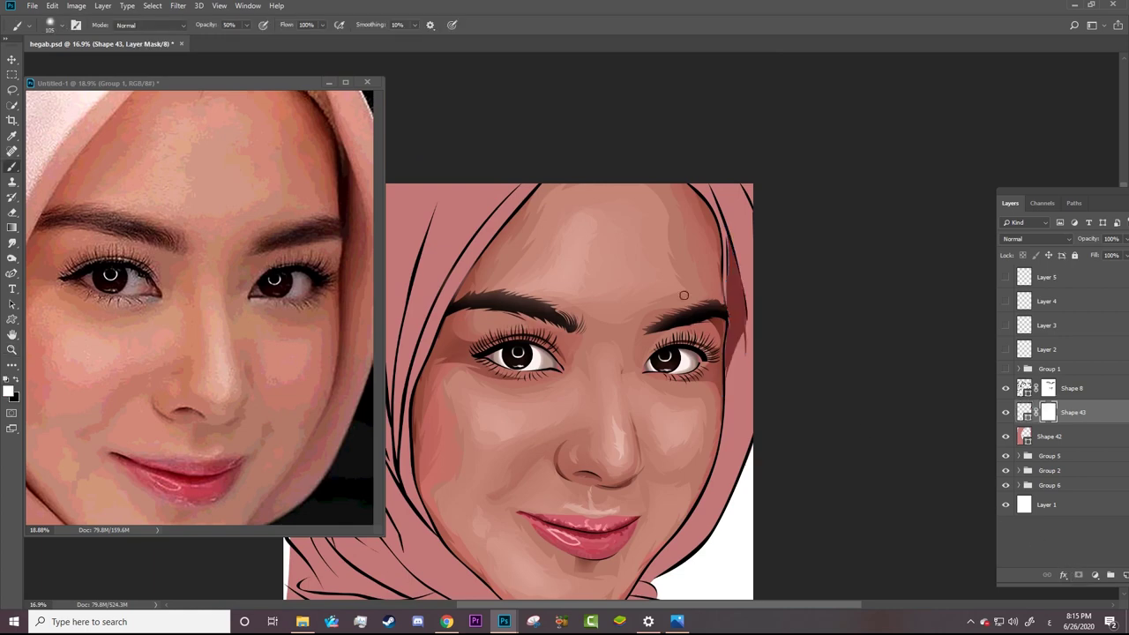
right_click(707, 251)
key("Return")
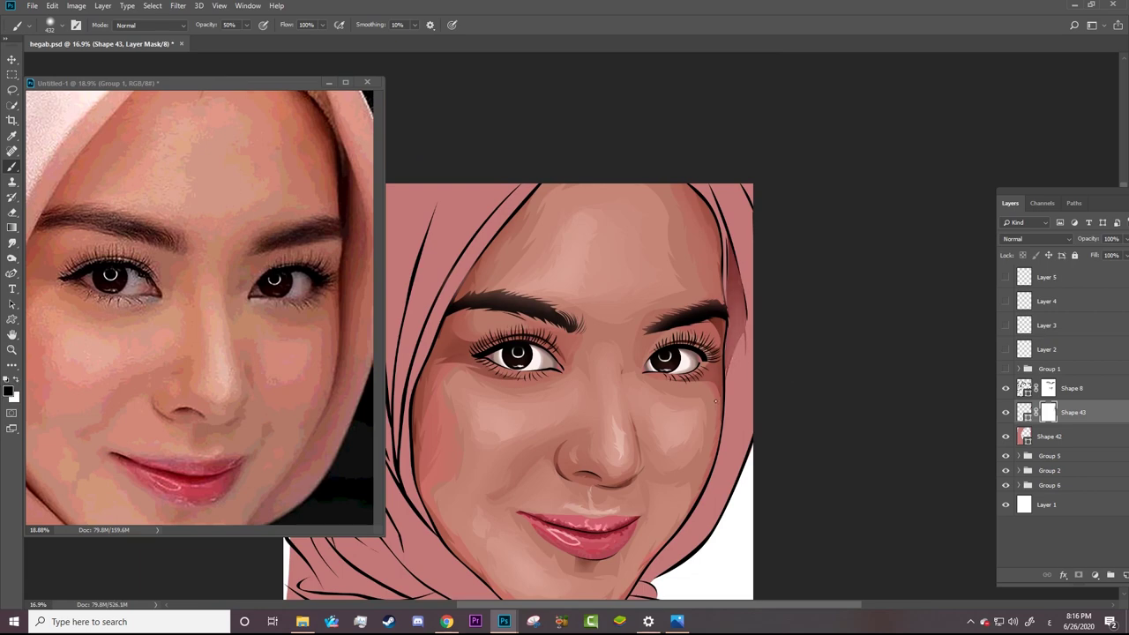
Step: Show Group 1's reference photo again, inspect its layers, and reselect Shape 43
key("z")
left_click(643, 406, "alt")
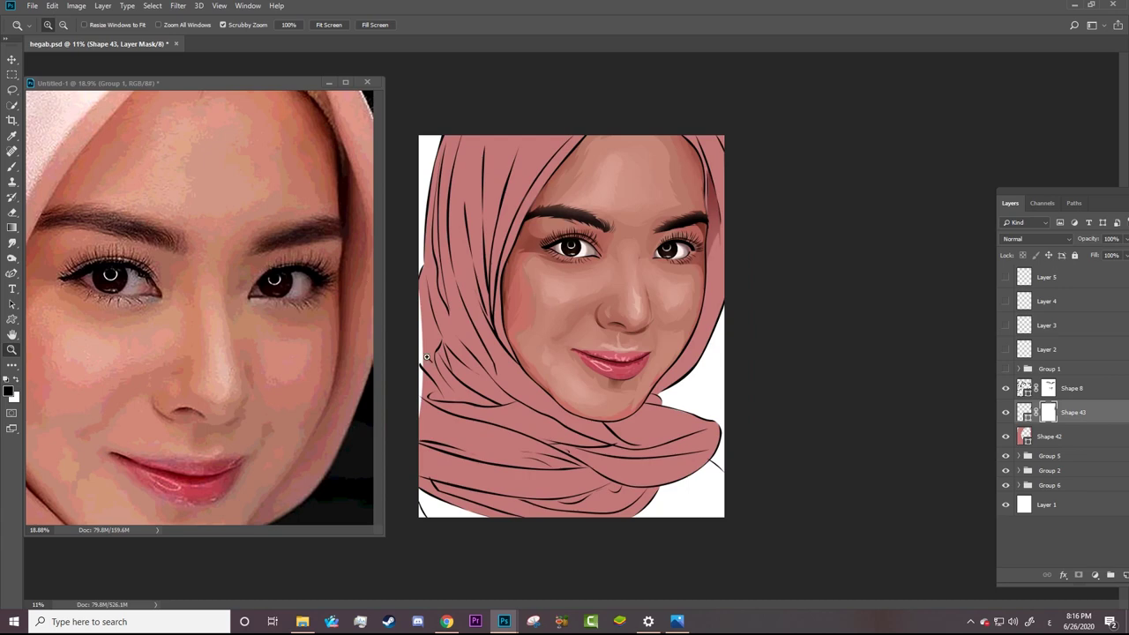
left_click_drag(426, 357, 907, 340)
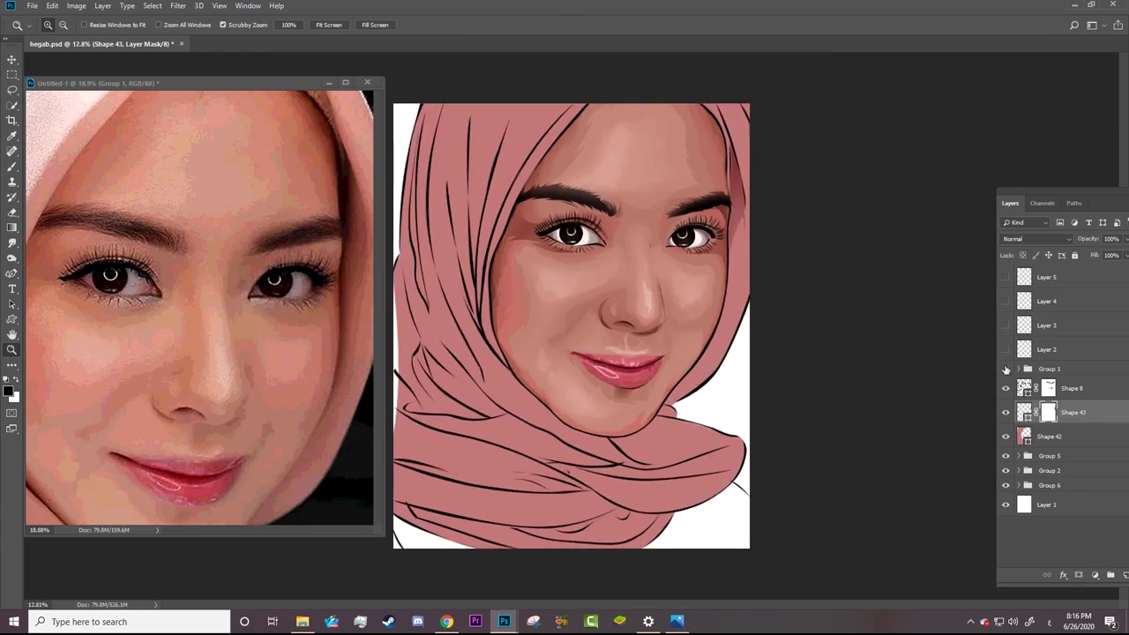
left_click(1006, 370)
left_click_drag(837, 309, 896, 315)
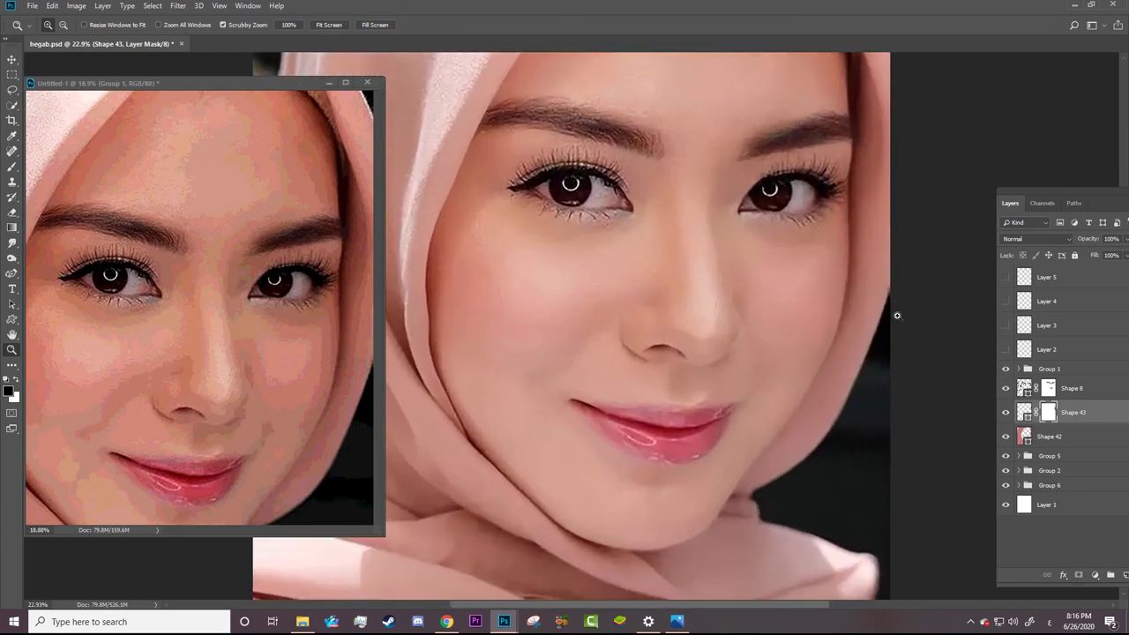
left_click(1072, 371)
left_click(1019, 369)
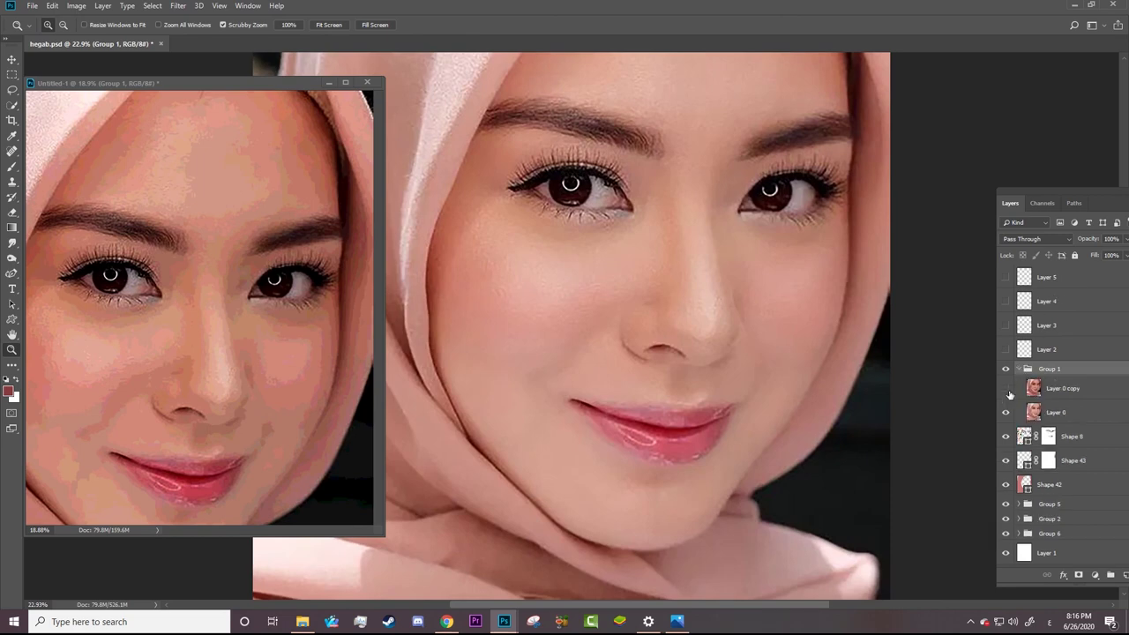
left_click_drag(856, 356, 733, 379)
left_click(1019, 368)
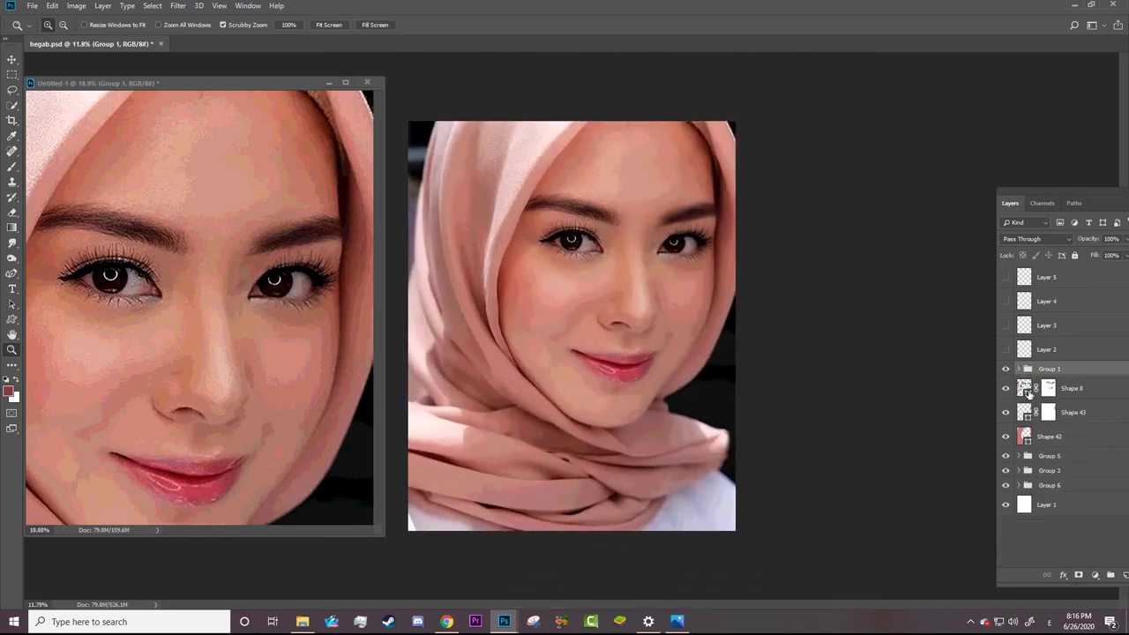
left_click(1026, 411)
left_click_drag(753, 279, 802, 303)
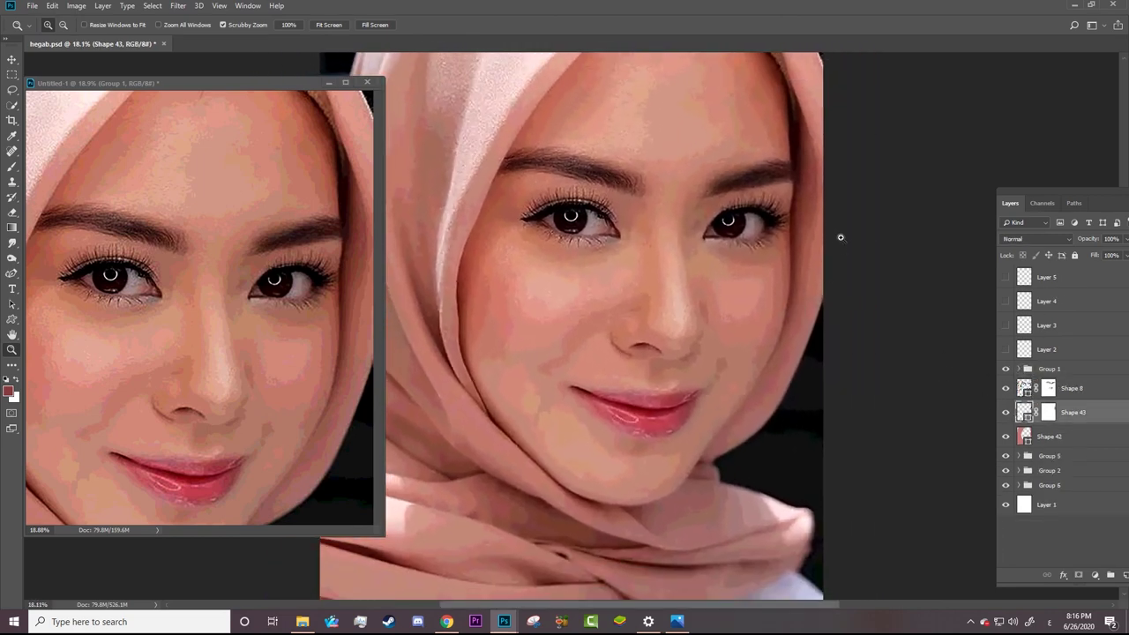
Step: Hide Group 1, zoom out both portrait and reference photo, then zoom in on the face
key("a")
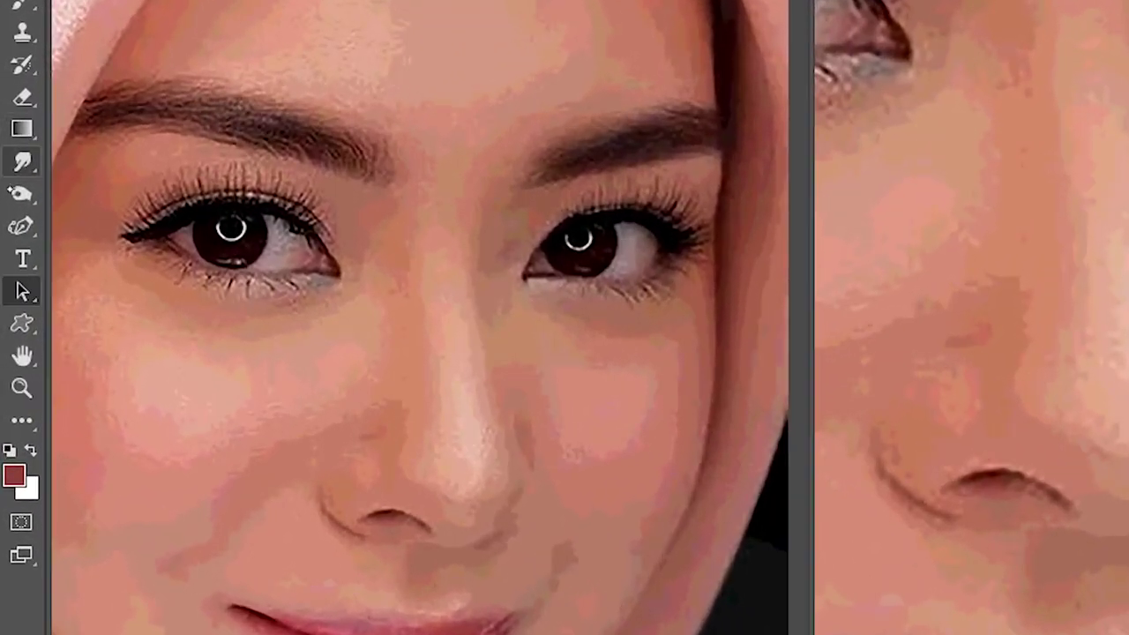
left_click_drag(22, 226, 114, 224)
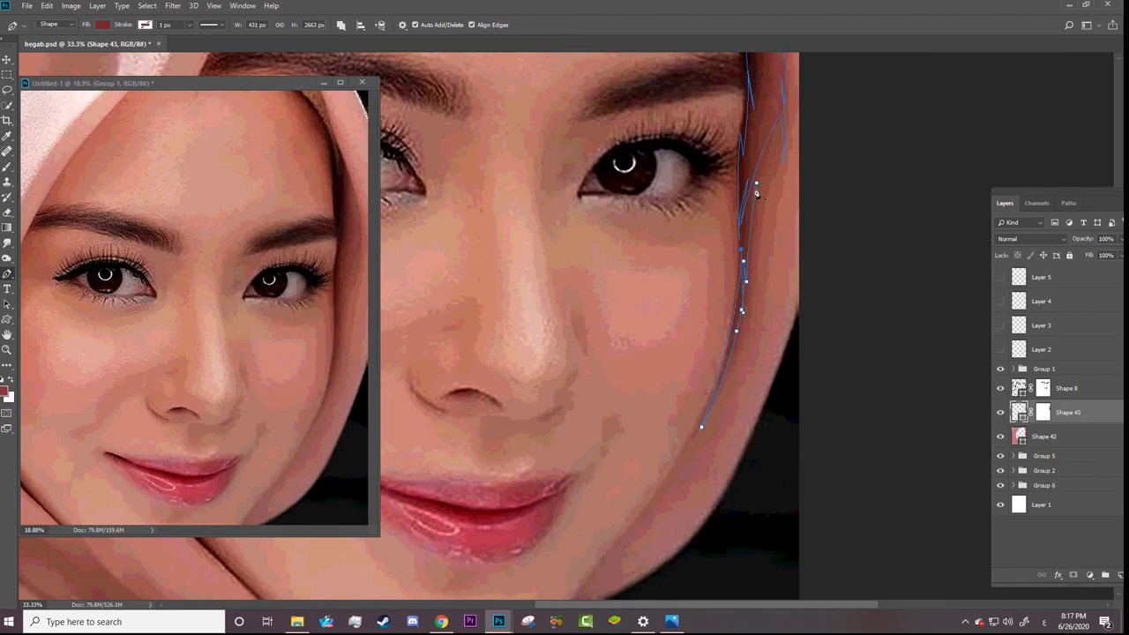
left_click(1000, 370)
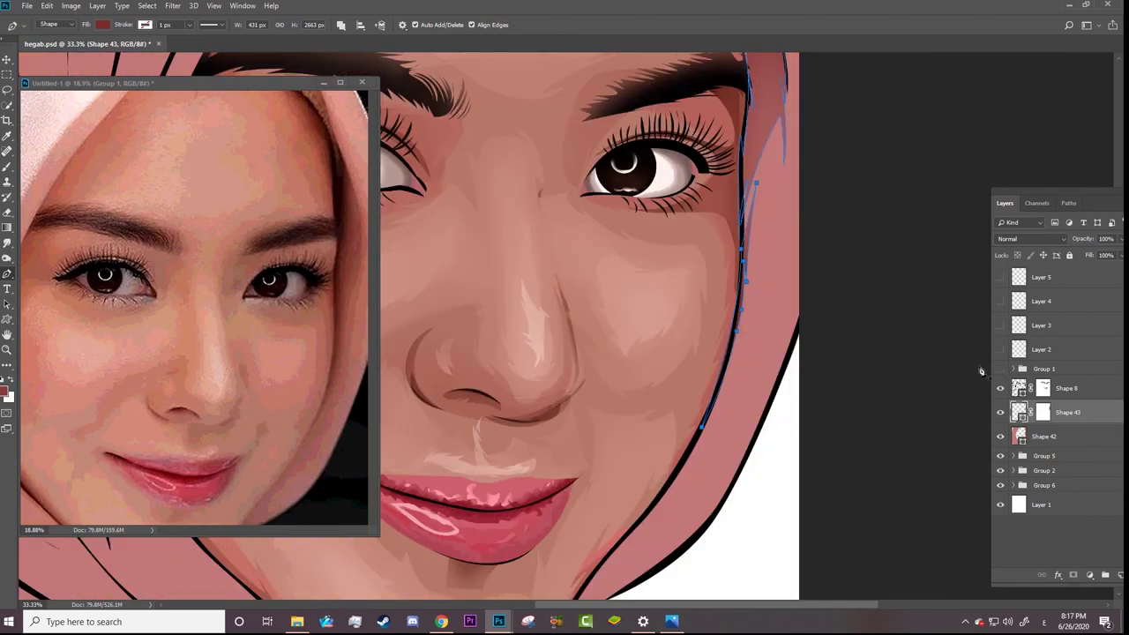
key("z")
left_click_drag(780, 291, 667, 353)
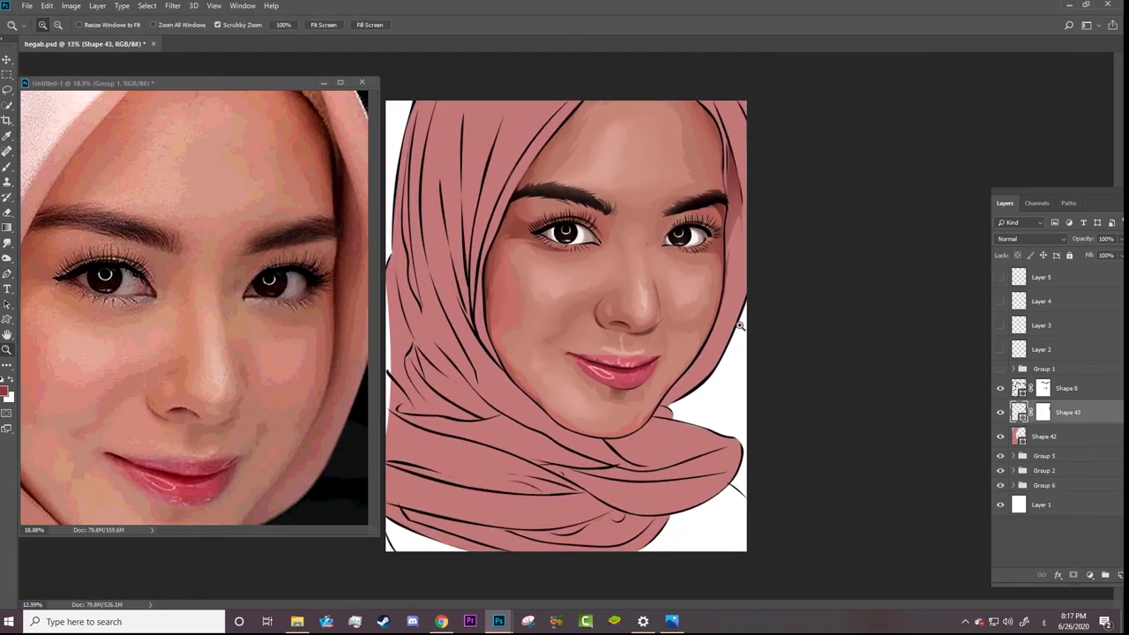
left_click(756, 237)
left_click_drag(756, 237, 670, 238)
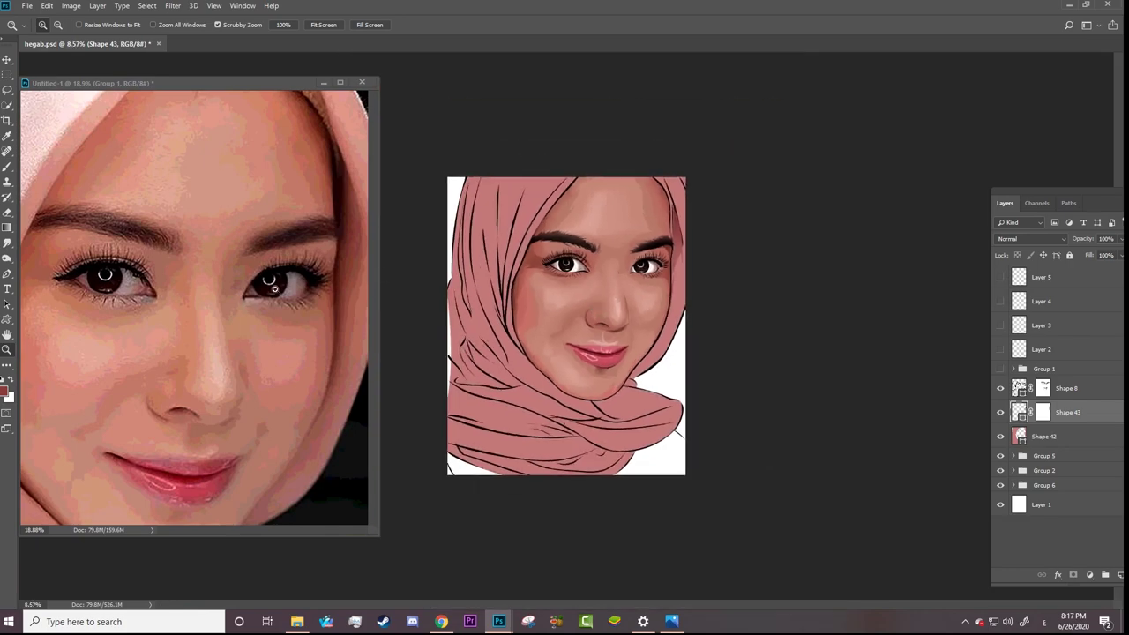
left_click_drag(278, 291, 216, 310)
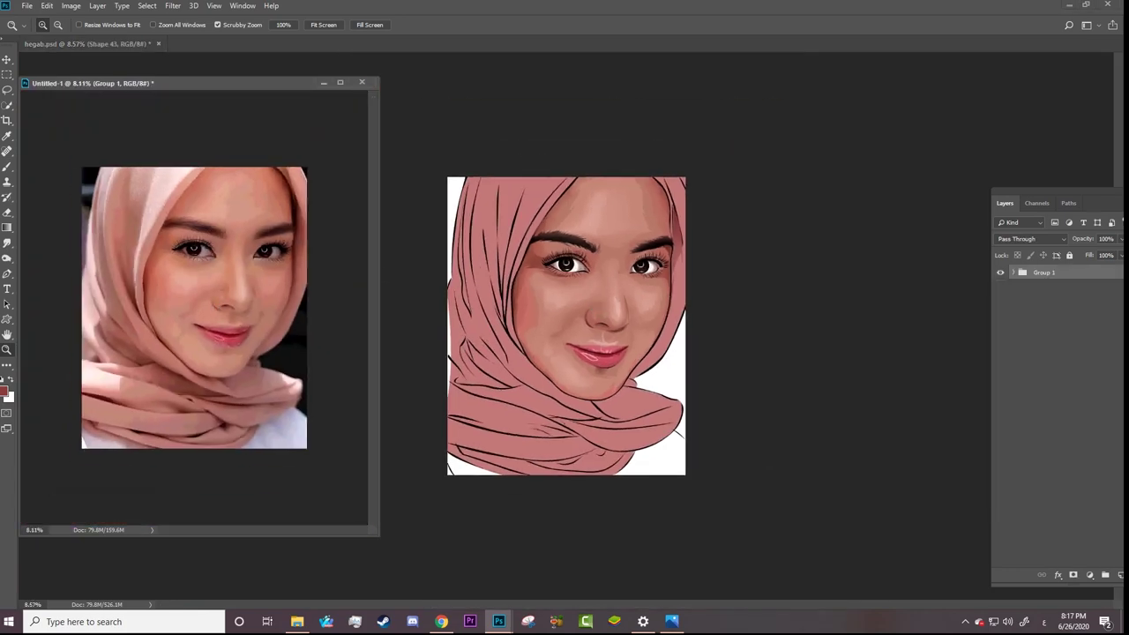
left_click_drag(477, 199, 476, 204)
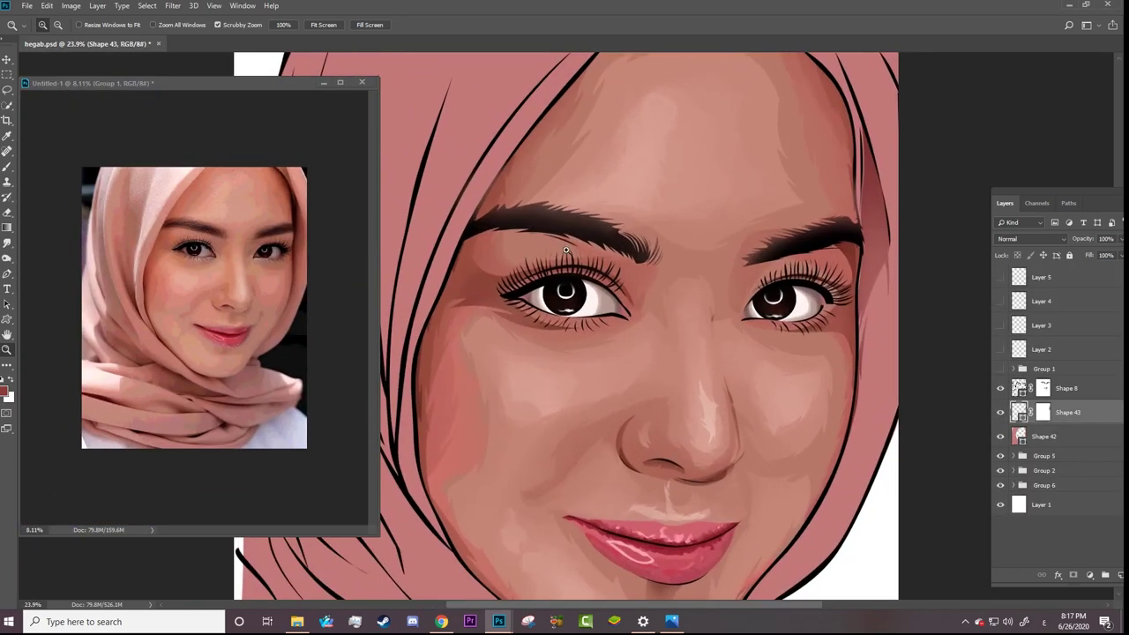
Step: Set the Pen tool to put the next shape on a new layer
key("p")
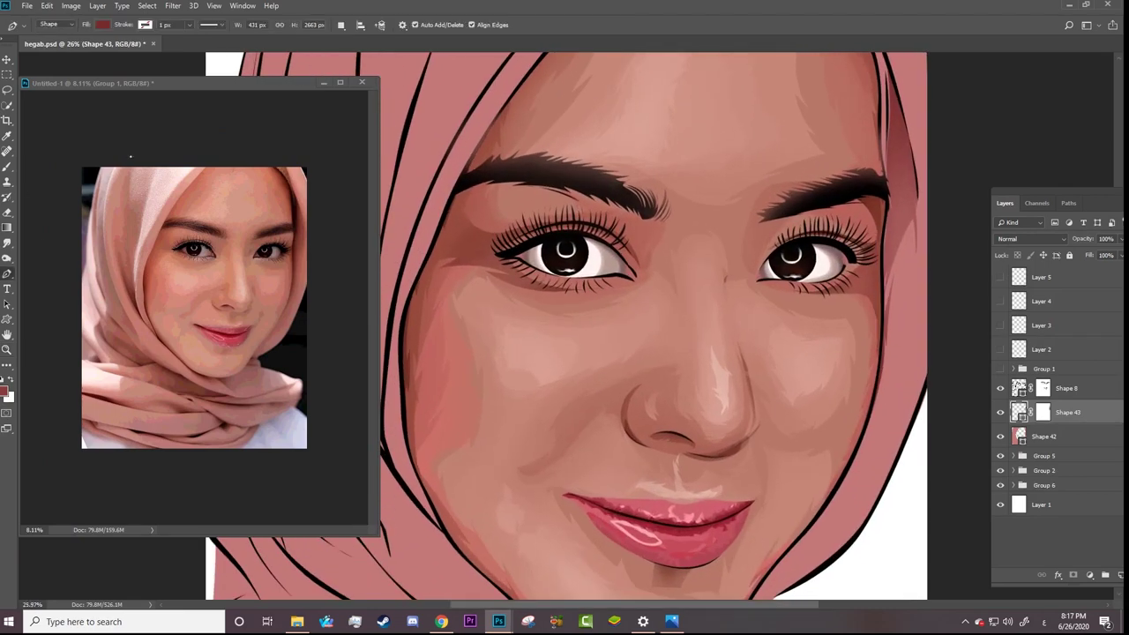
left_click(342, 24)
left_click(372, 120)
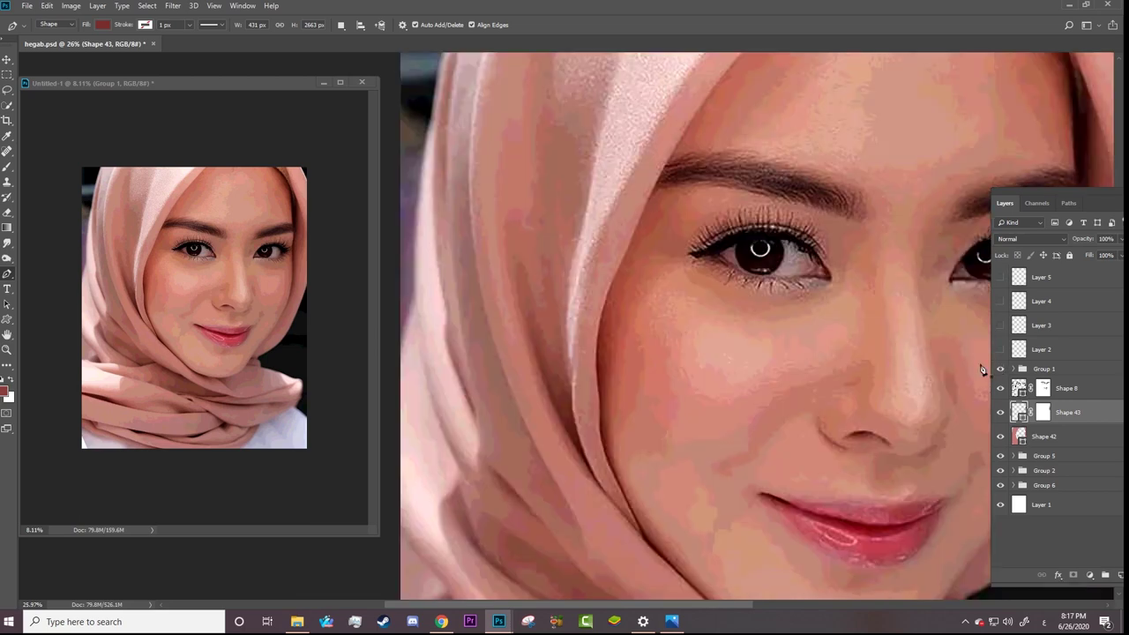
Step: Trace a fold outline down the hijab's left side as the new Shape 44
left_click(611, 84)
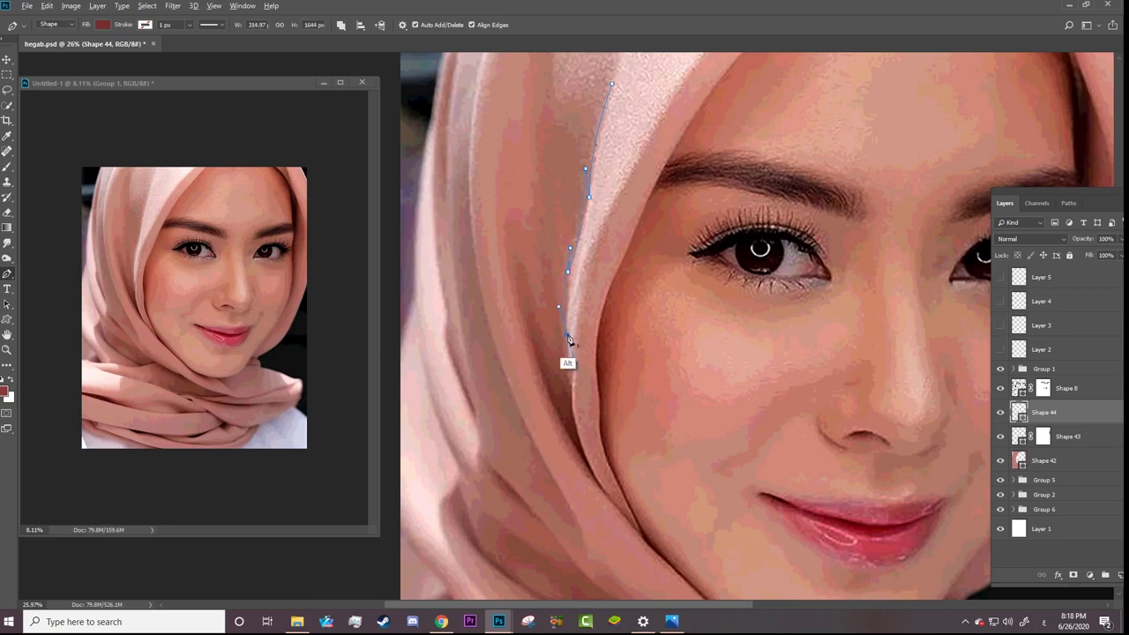
left_click(567, 334, "alt")
left_click(564, 322)
left_click_drag(579, 418, 572, 381)
left_click_drag(601, 485, 621, 510)
left_click(600, 485, "alt")
left_click_drag(521, 313, 529, 383)
left_click_drag(536, 371, 559, 394)
left_click_drag(532, 249, 559, 278)
left_click_drag(569, 256, 568, 239)
left_click(611, 84)
Step: Draw a second closed fold shape on the hijab and hide Group 1
left_click(466, 172)
left_click(523, 425, "alt")
left_click_drag(571, 508, 572, 539)
left_click(523, 437)
left_click(466, 173)
left_click(1000, 371)
Step: Zoom out and save hegab.psd with Ctrl+S
scroll(567, 410, "down", 3)
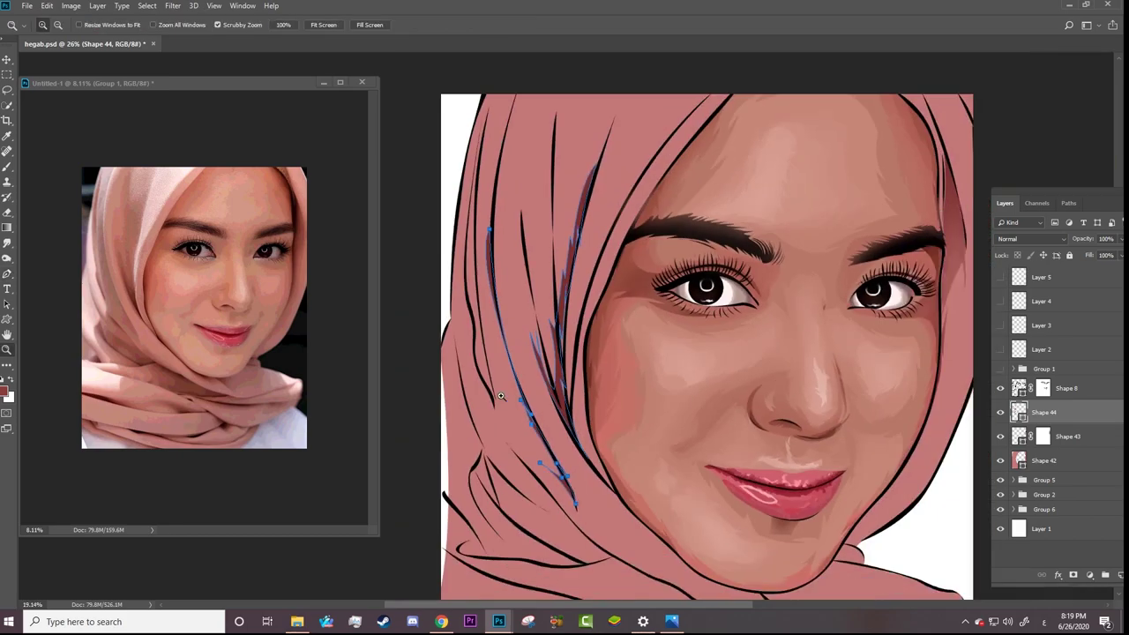
scroll(567, 410, "down", 1)
scroll(567, 410, "down", 2)
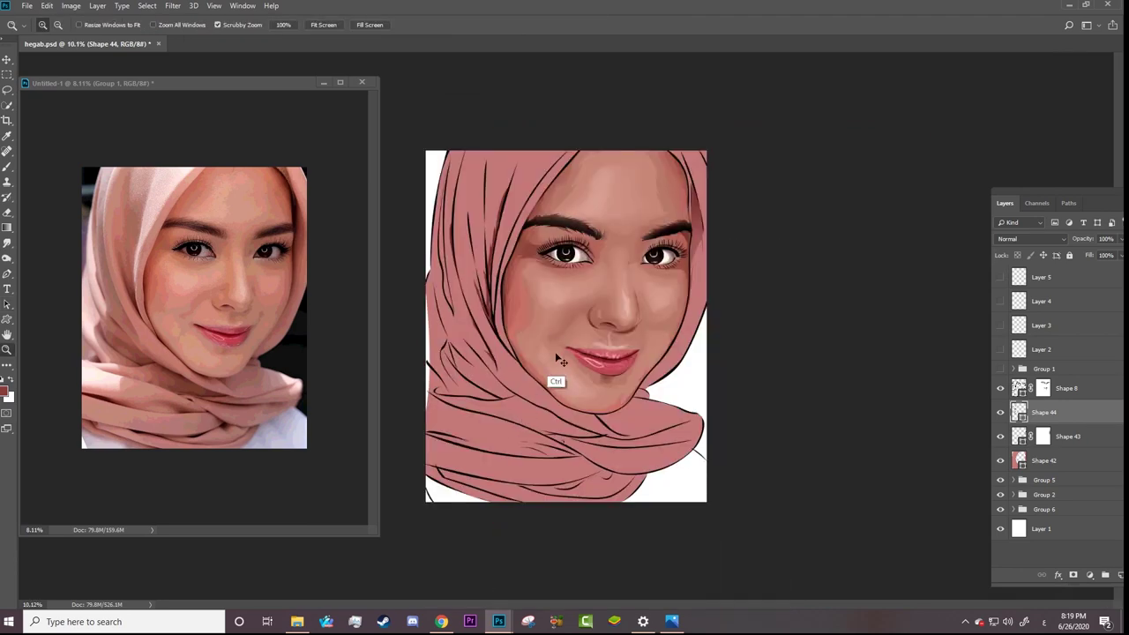
key("ctrl+s")
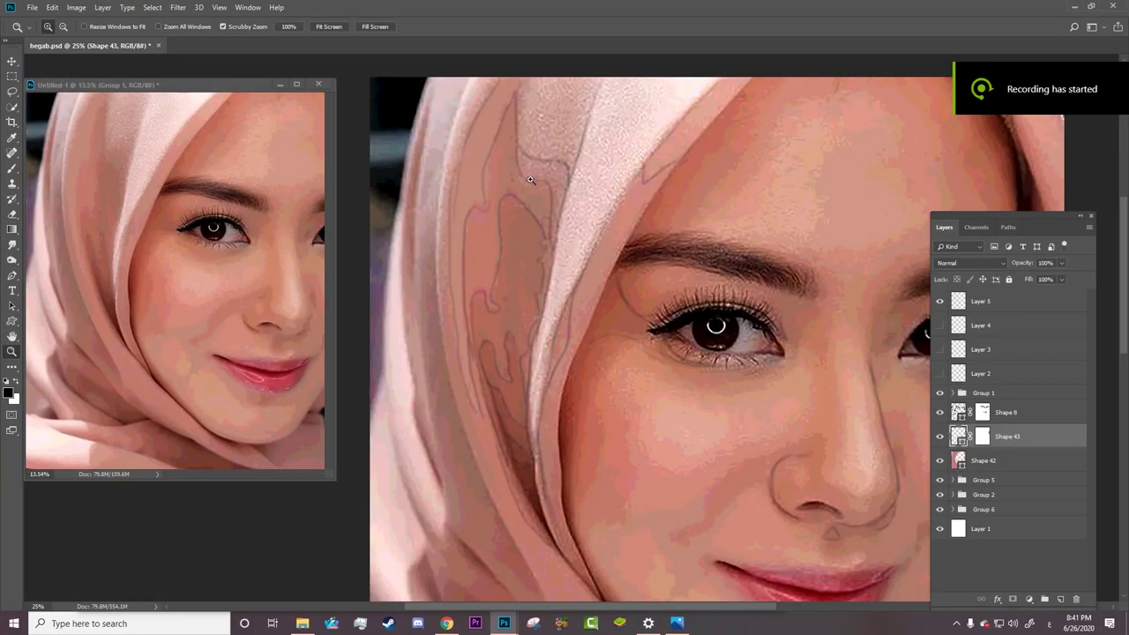
Step: Set the Pen's path operation to Combine Shapes and begin the fold path on Shape 43
key("p")
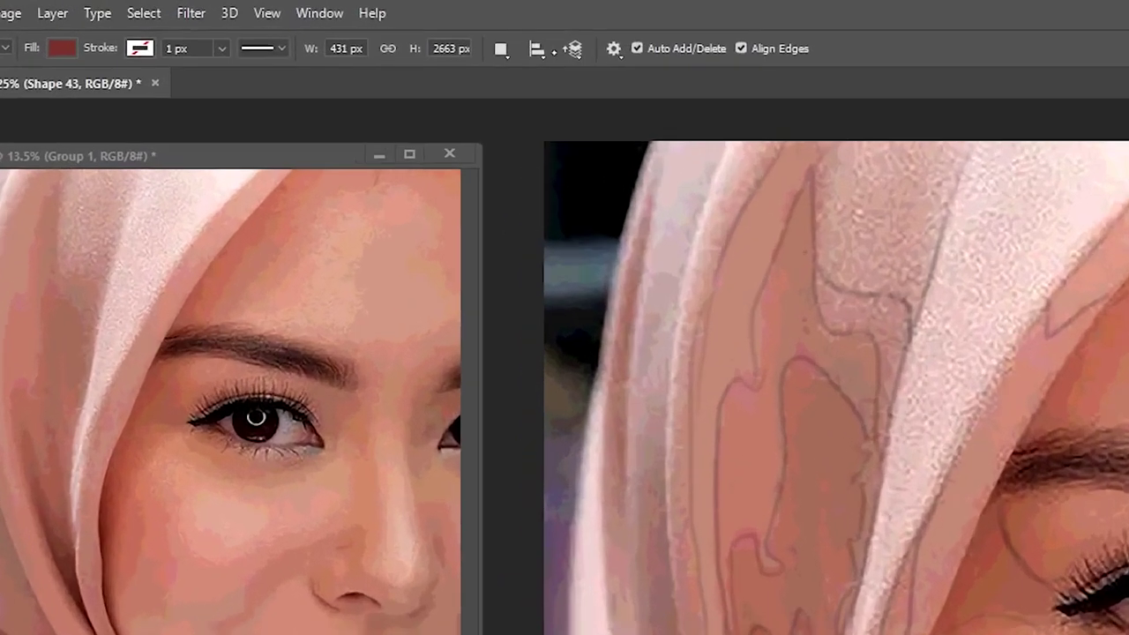
left_click(500, 48)
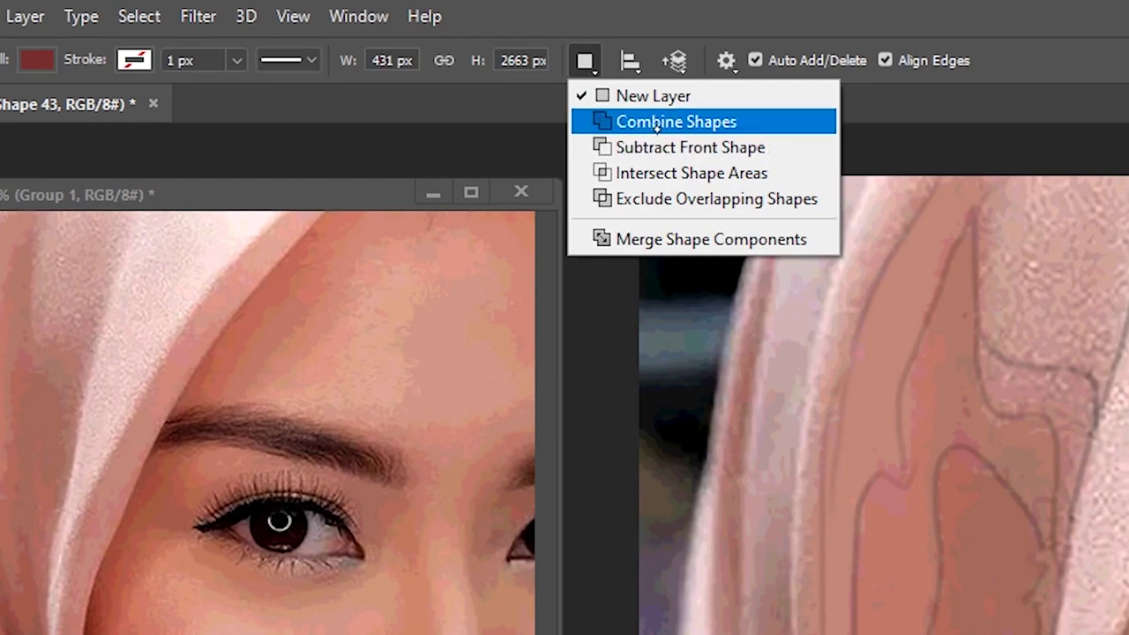
left_click(656, 125)
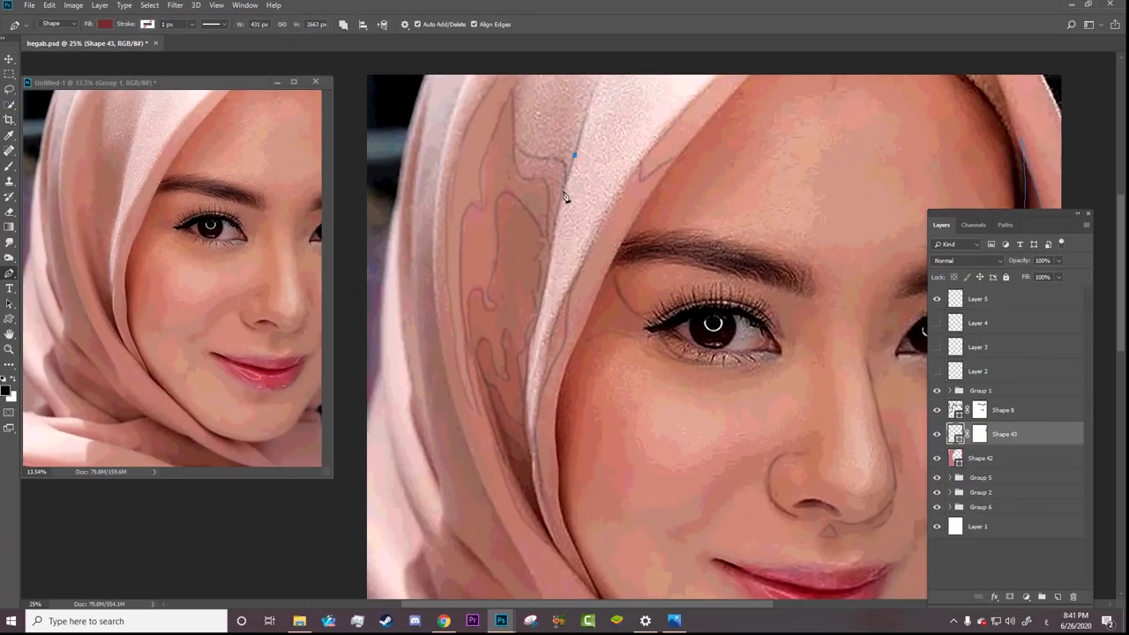
left_click(537, 287)
left_click(533, 332)
key("ctrl+z")
Step: Add curved anchors along the fold's bottom and left edge, removing their extra handles
left_click_drag(559, 555, 612, 535)
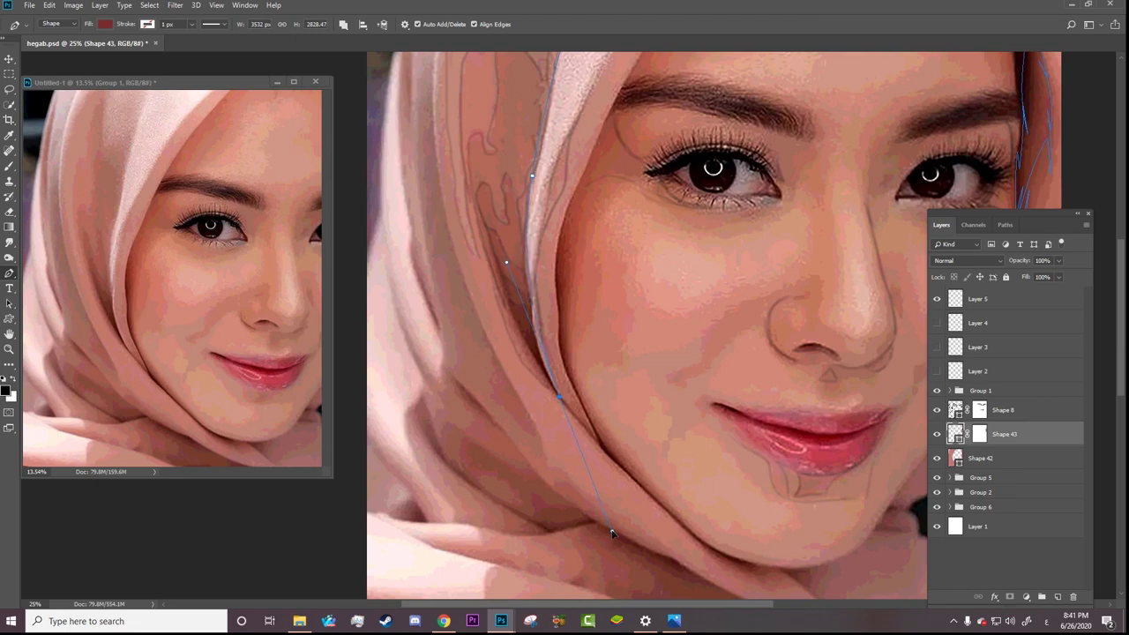
left_click(557, 395, "alt")
mouse_move(497, 318)
left_mouse_down()
mouse_move(492, 272)
mouse_move(499, 300)
left_mouse_up()
left_click_drag(462, 165, 464, 216)
scroll(794, 300, "up", 5)
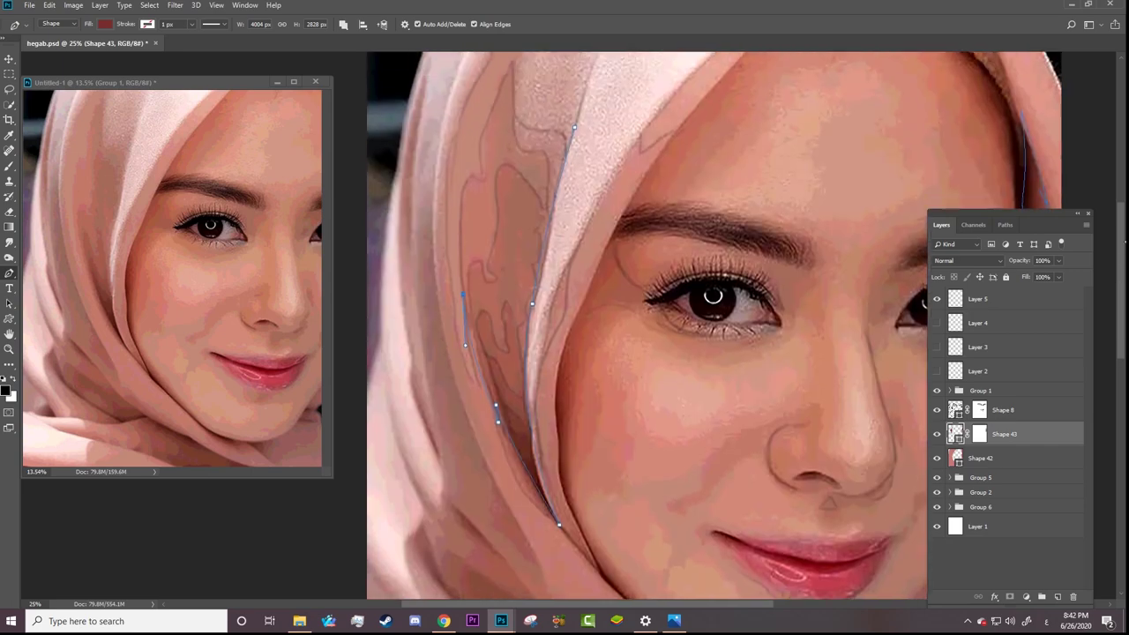
left_click(463, 221, "alt")
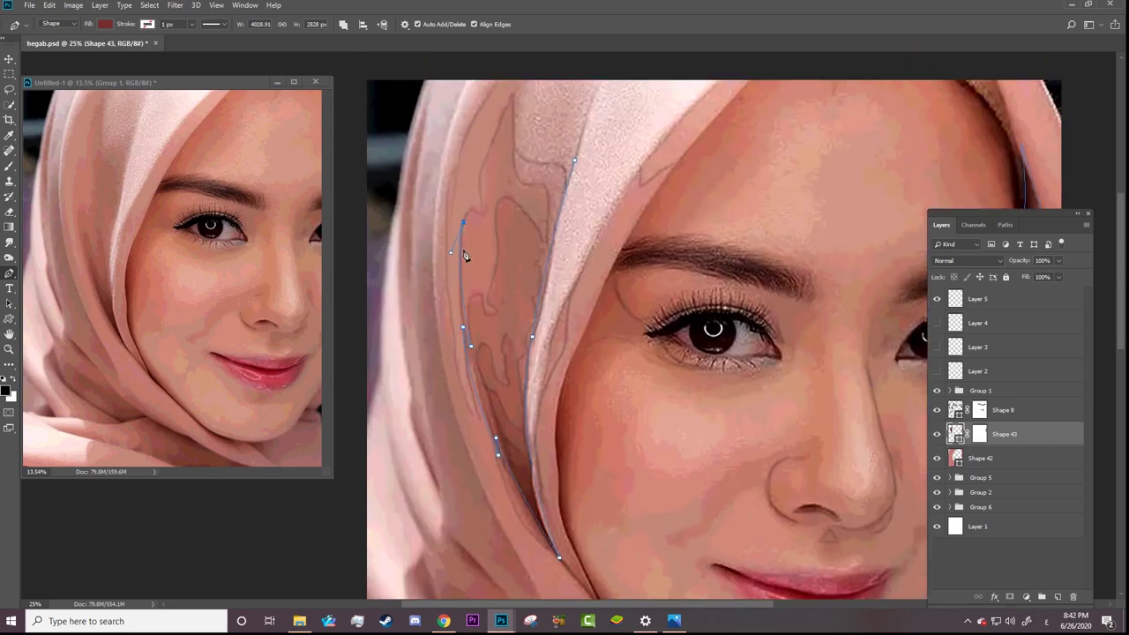
right_click(472, 186)
key("Escape")
right_click(474, 206)
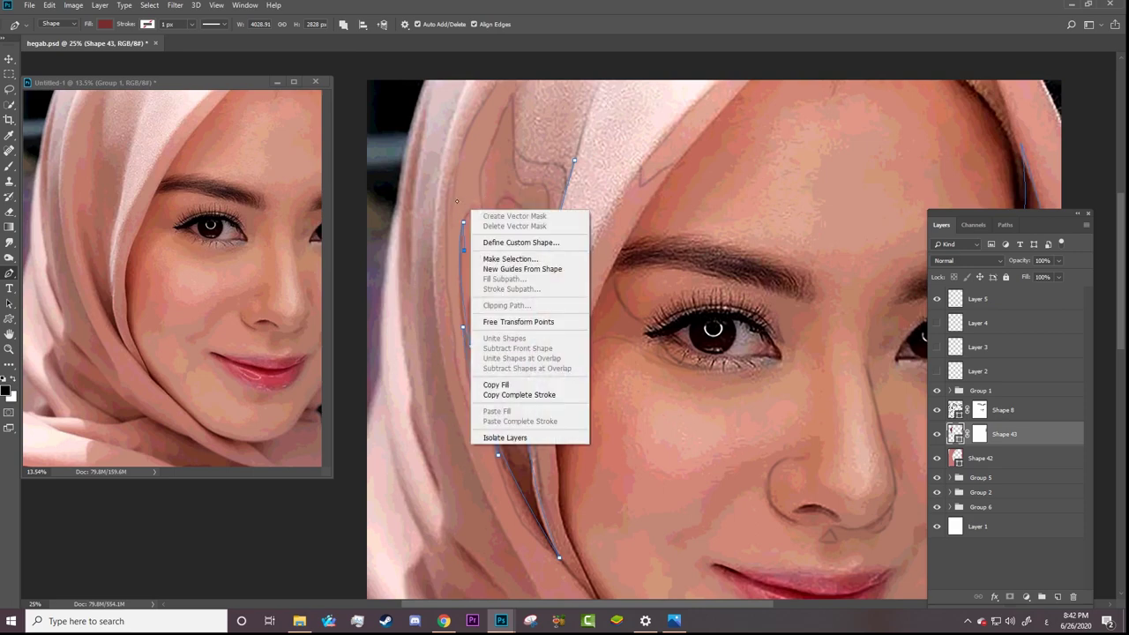
key("Escape")
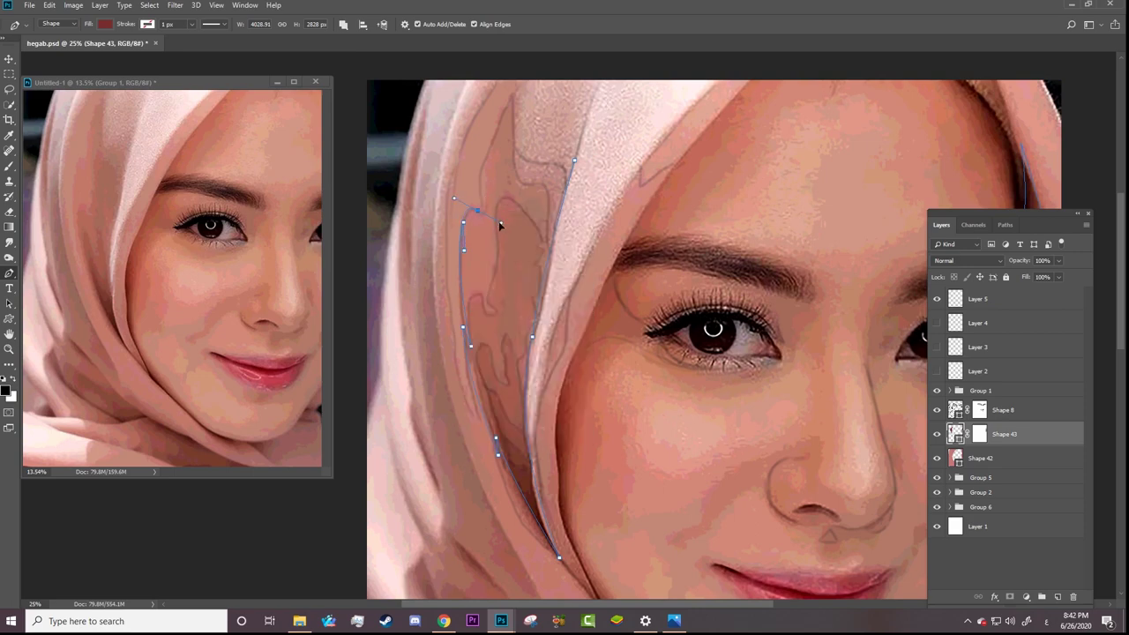
Step: Close the fold path at its top and add anchors bending its right segment
mouse_move(459, 196)
left_mouse_down()
mouse_move(466, 205)
mouse_move(462, 189)
left_mouse_up()
left_click_drag(513, 95, 550, 77)
left_click(513, 95)
left_click_drag(537, 159, 572, 164)
left_click(574, 160)
mouse_move(525, 163)
left_mouse_down()
mouse_move(489, 167)
mouse_move(498, 154)
left_mouse_up()
left_click_drag(567, 185, 560, 224)
key("ctrl+z")
mouse_move(561, 181)
left_mouse_down()
mouse_move(558, 212)
mouse_move(565, 200)
left_mouse_up()
Step: Hide the reference photo, zoom out, and target Shape 43's layer mask
left_click(936, 389)
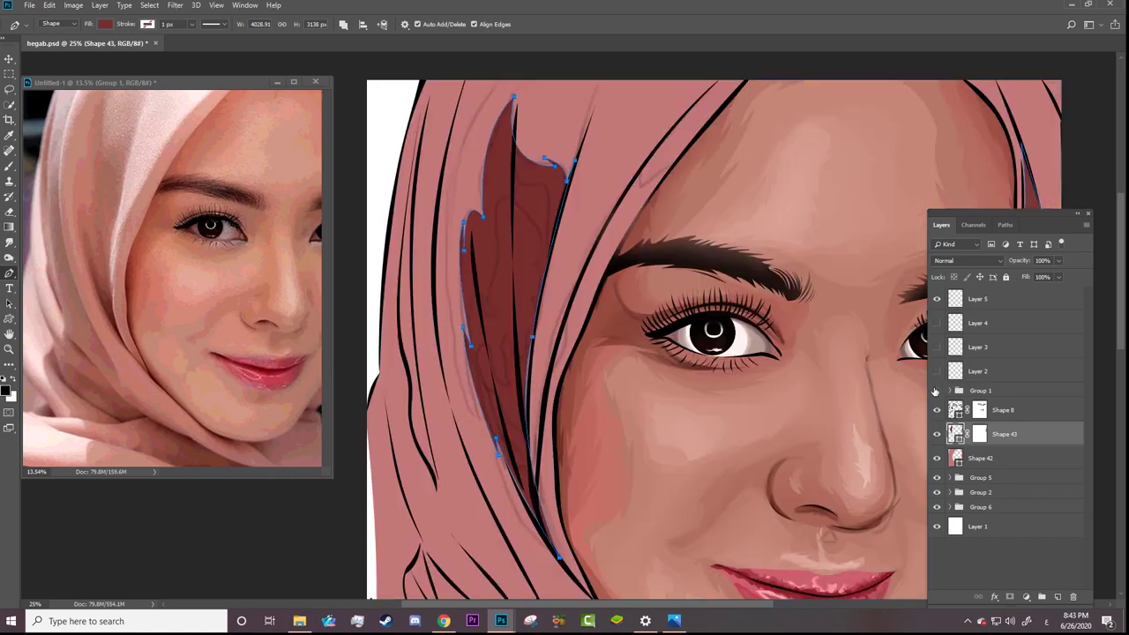
key("z")
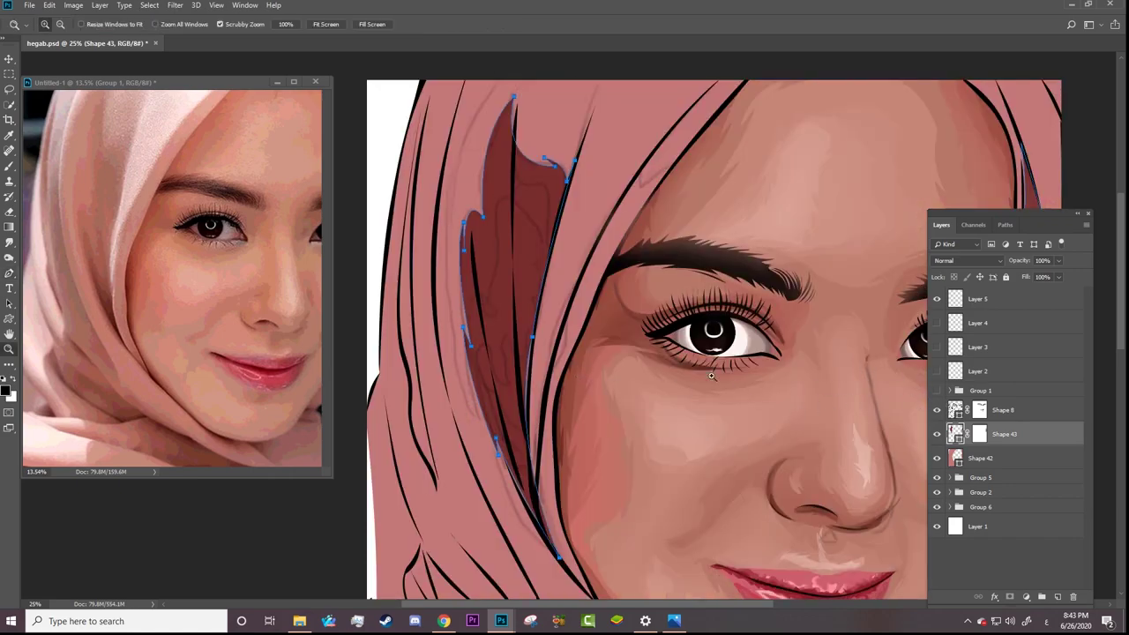
left_click_drag(599, 362, 541, 244)
left_click(979, 434)
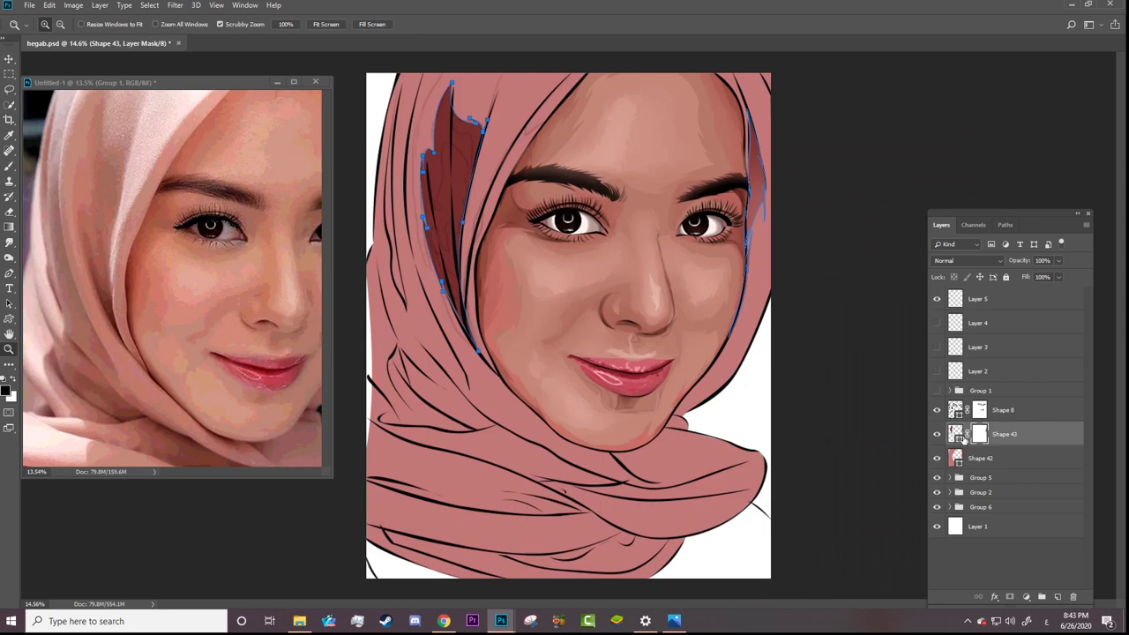
Step: Set the brush to 2165 px and paint over the dark fold to fade it
key("b")
right_click(494, 159)
key("Escape")
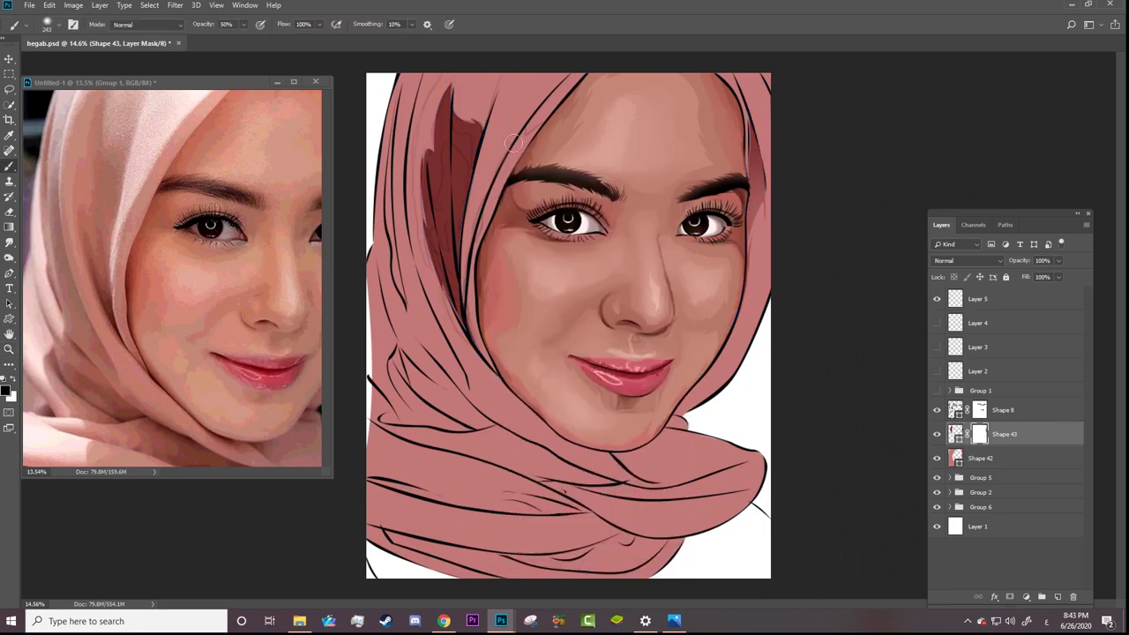
right_click(507, 152)
type("338")
key("Return")
right_click(432, 157)
type("2165")
key("Return")
mouse_move(455, 215)
left_mouse_down()
mouse_move(462, 134)
mouse_move(454, 177)
left_mouse_up()
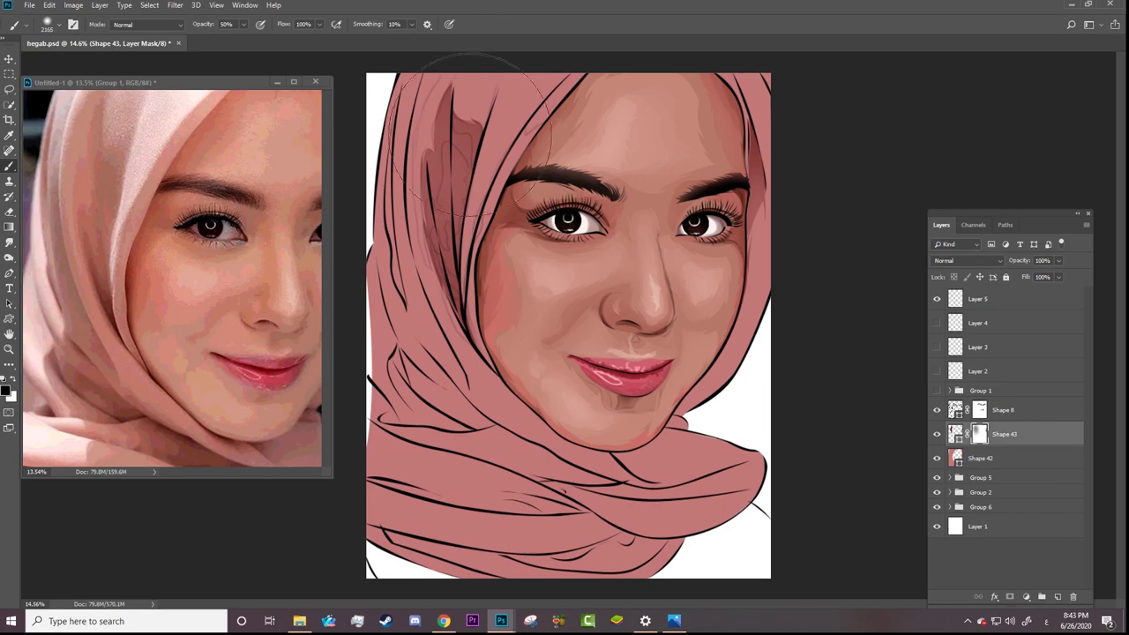
left_click_drag(611, 338, 593, 366)
Step: Set the Pen to New Layer mode, show the reference photo, and zoom into the hijab's left side
key("p")
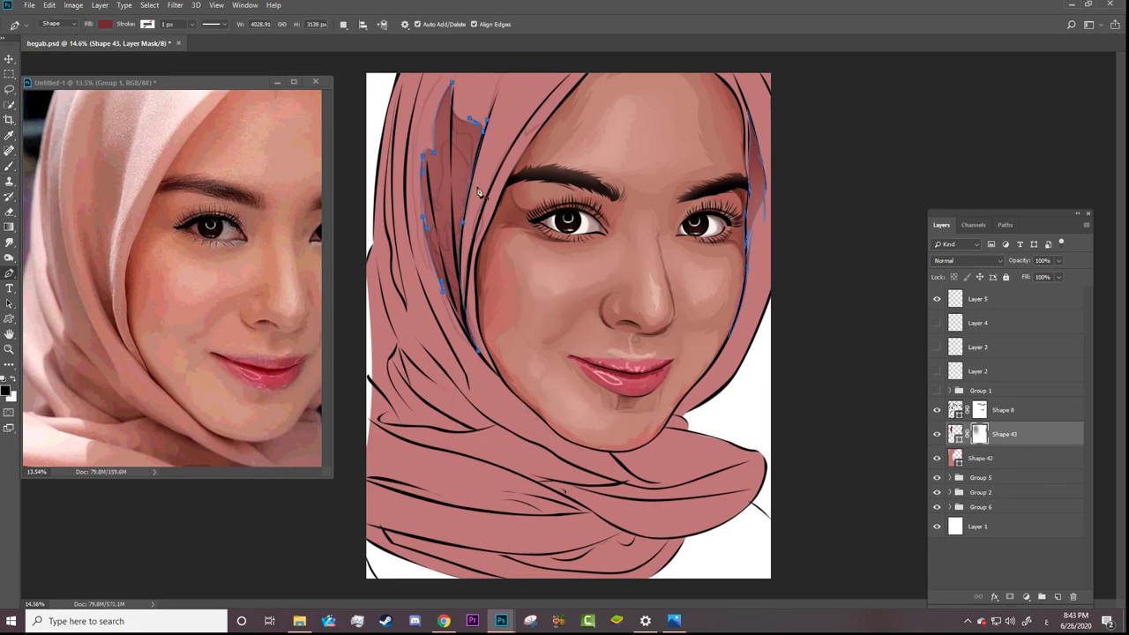
left_click(343, 23)
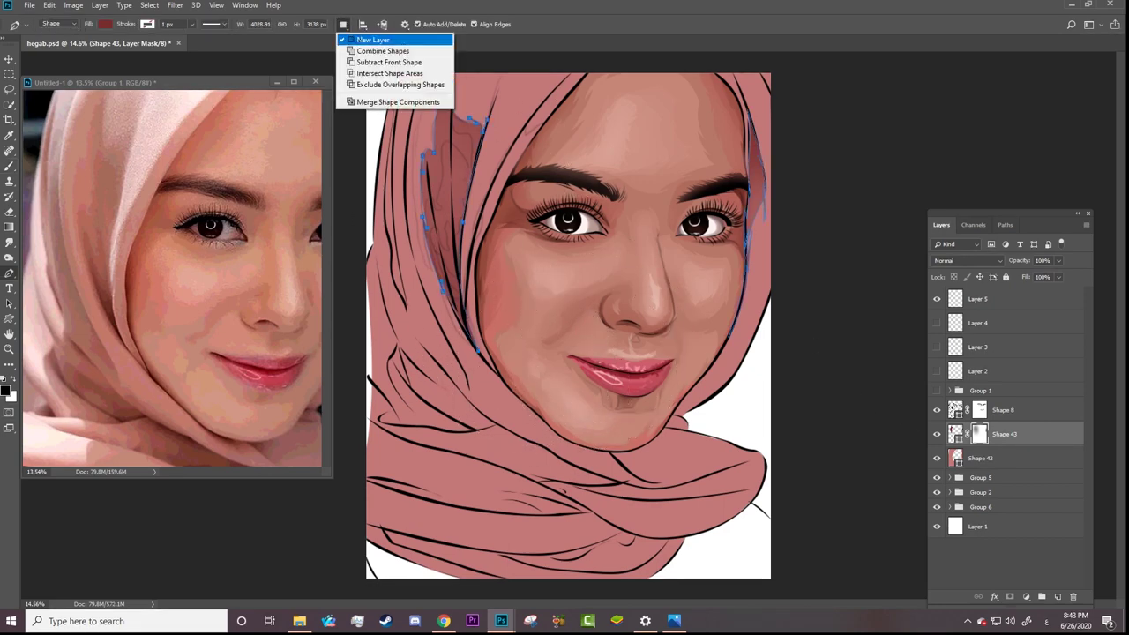
left_click(379, 39)
left_click(936, 389)
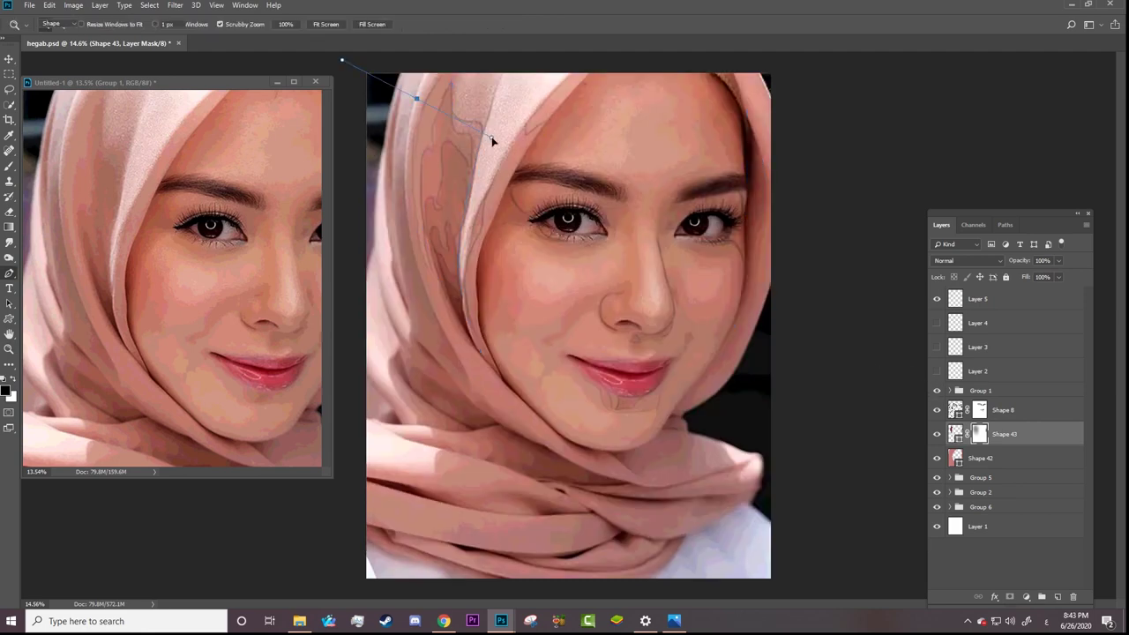
key("z")
left_click(456, 123)
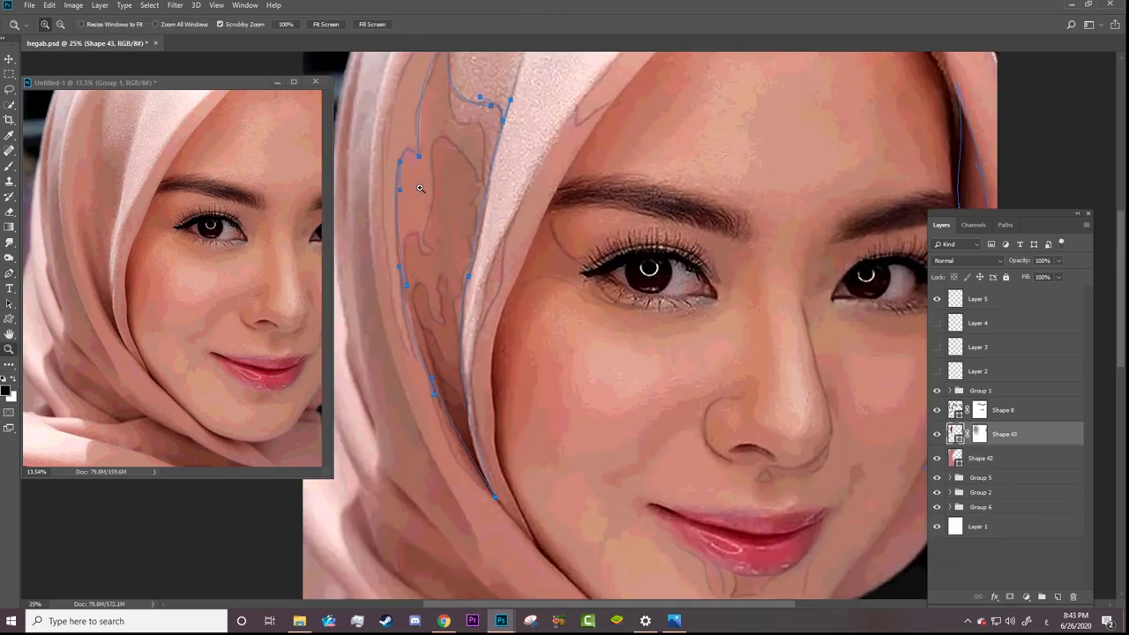
Step: Trace Shape 44's fold outline down the hijab with curved anchors, then hide the reference photo
key("p")
left_click(448, 102)
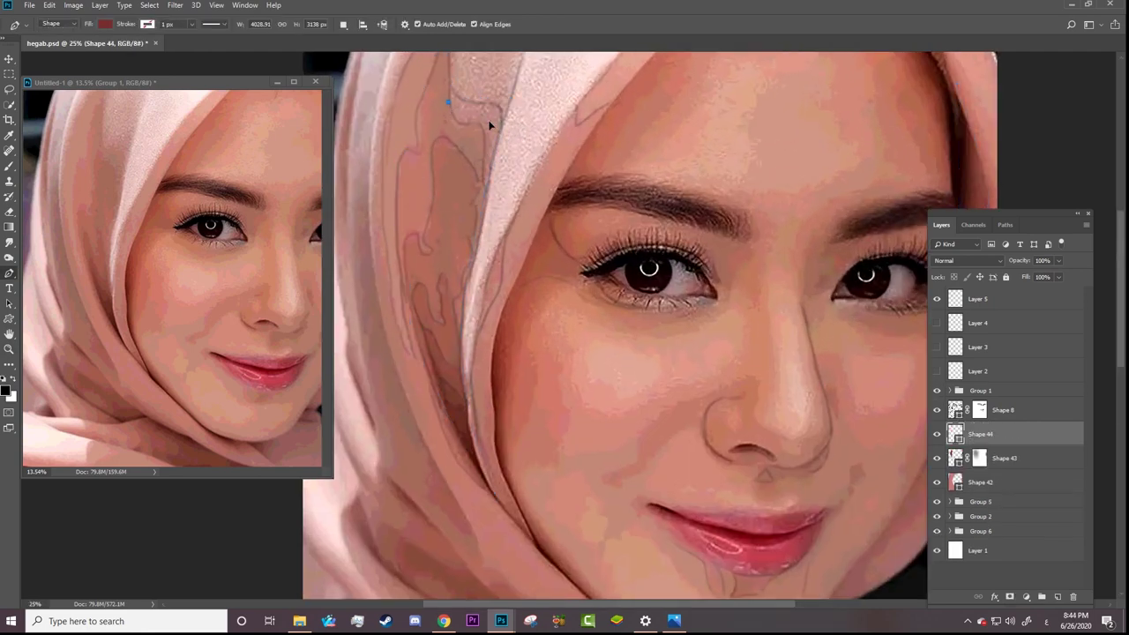
mouse_move(467, 122)
left_mouse_down()
mouse_move(490, 122)
mouse_move(447, 128)
left_mouse_up()
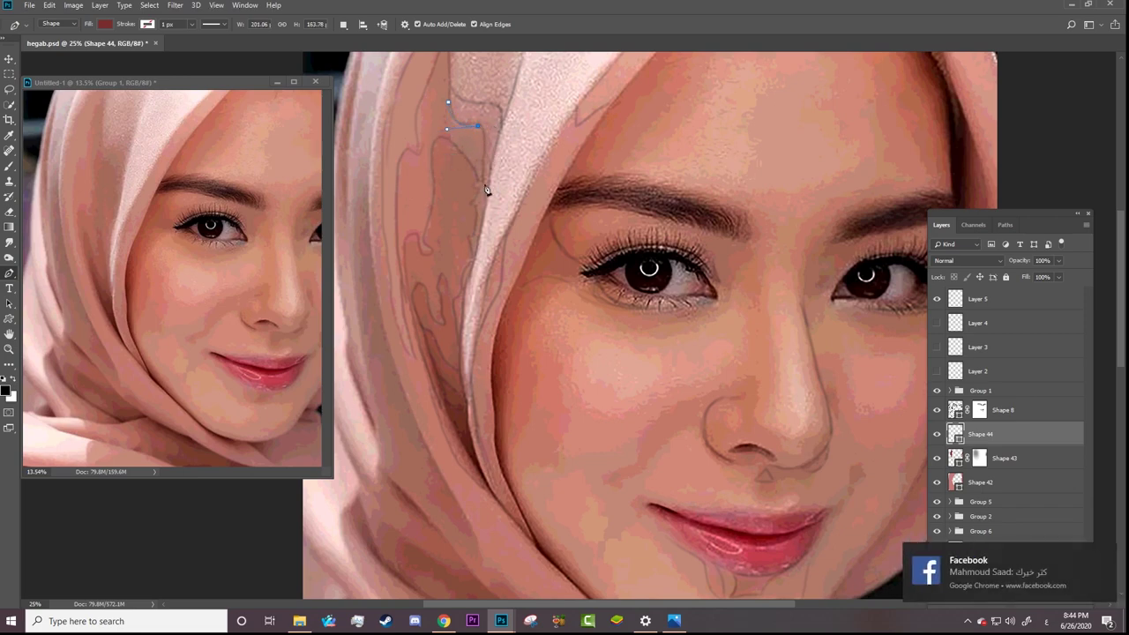
key("ctrl+z")
left_click_drag(484, 166, 485, 229)
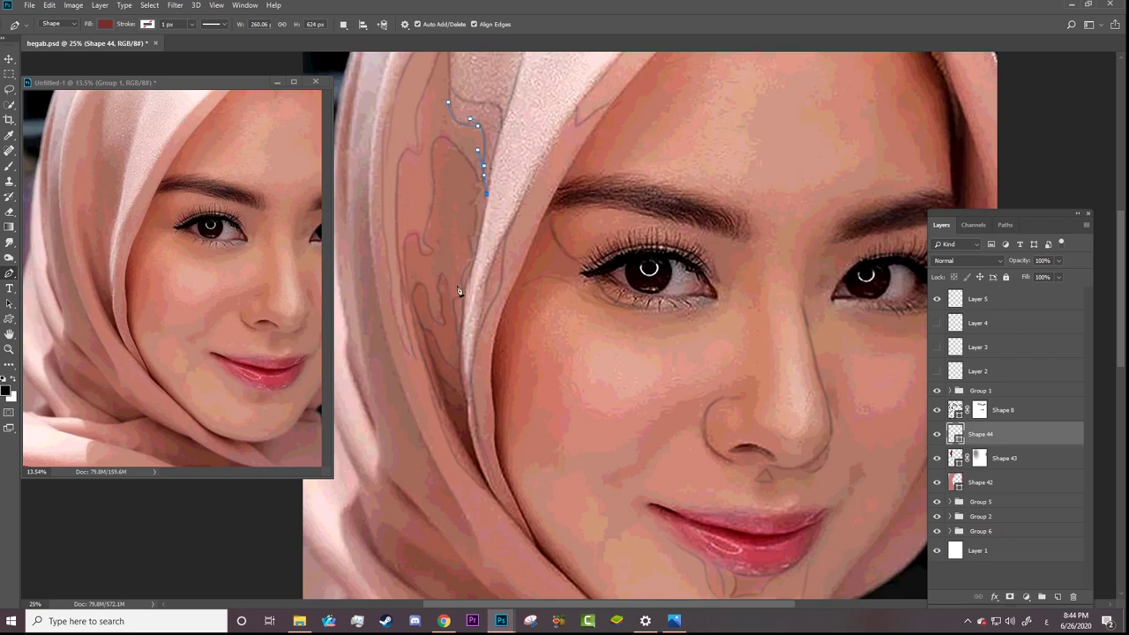
mouse_move(457, 313)
left_mouse_down()
mouse_move(458, 362)
mouse_move(454, 298)
left_mouse_up()
left_click_drag(463, 424, 474, 456)
left_click(468, 435, "ctrl")
left_click(936, 391)
left_click(936, 391)
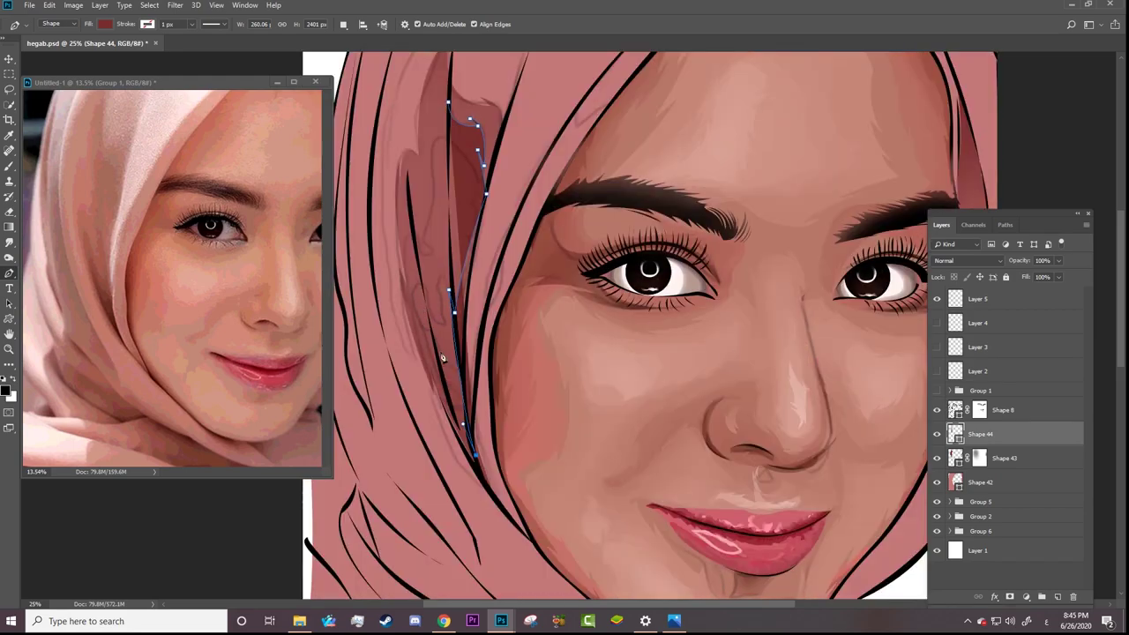
Step: Widen Shape 44's fold with new curved anchors and adjust their handles
mouse_move(405, 264)
left_mouse_down()
mouse_move(412, 298)
mouse_move(388, 277)
mouse_move(420, 284)
left_mouse_up()
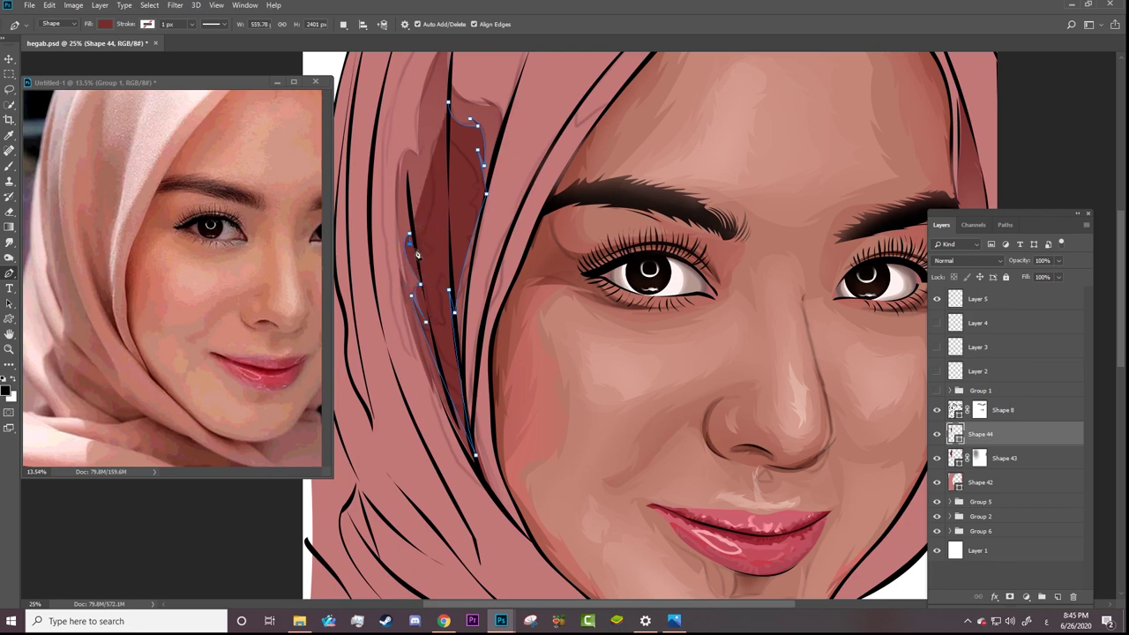
left_click_drag(429, 256, 459, 253)
left_click(430, 256, "alt")
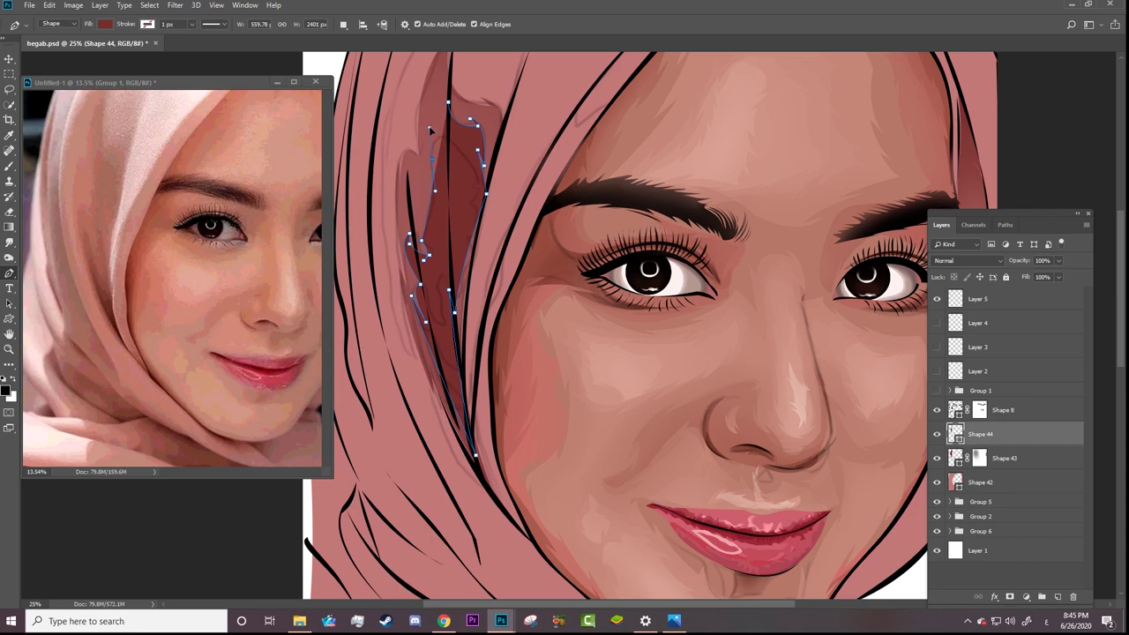
left_click_drag(433, 256, 432, 244)
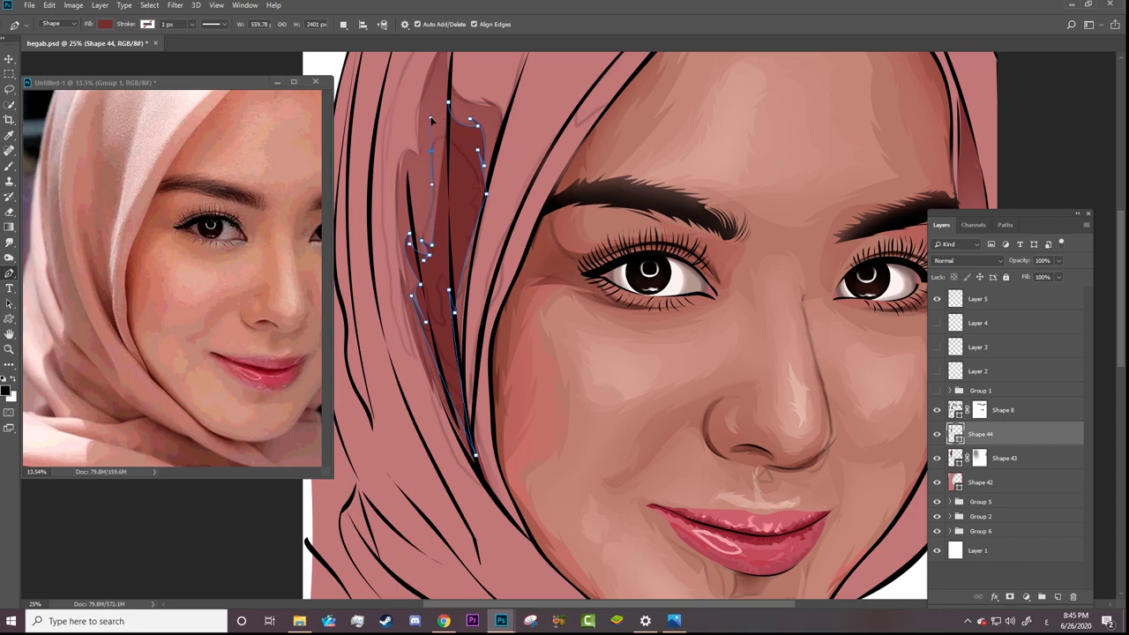
left_click_drag(415, 114, 416, 115)
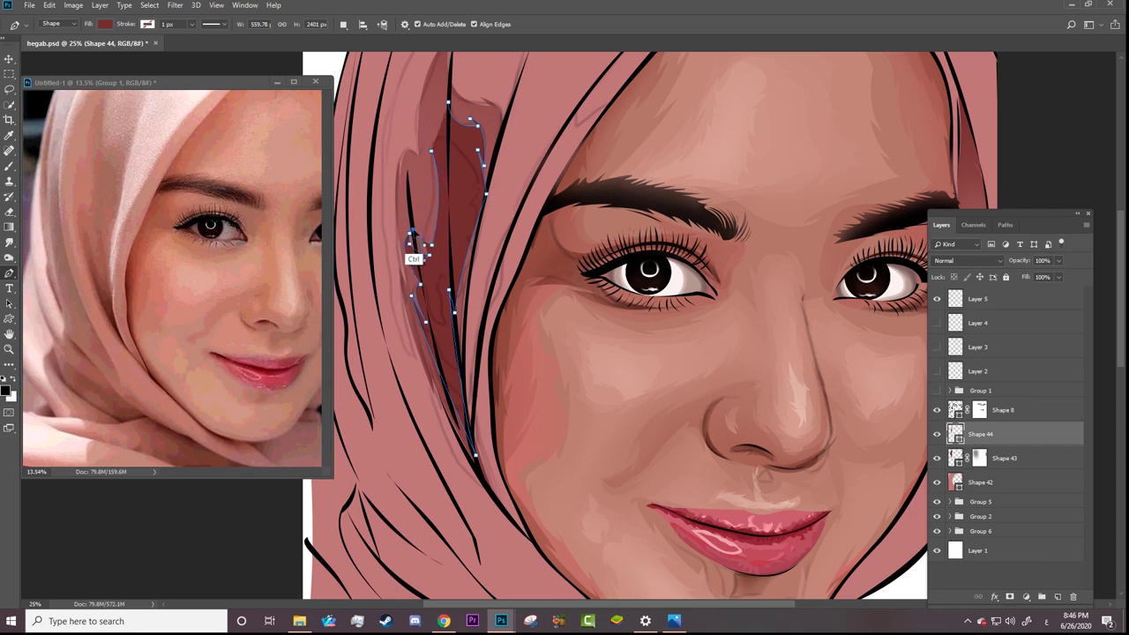
Step: Reshape the fold's top outline with extra anchors and add a layer mask to Shape 44
left_click_drag(424, 251, 435, 225)
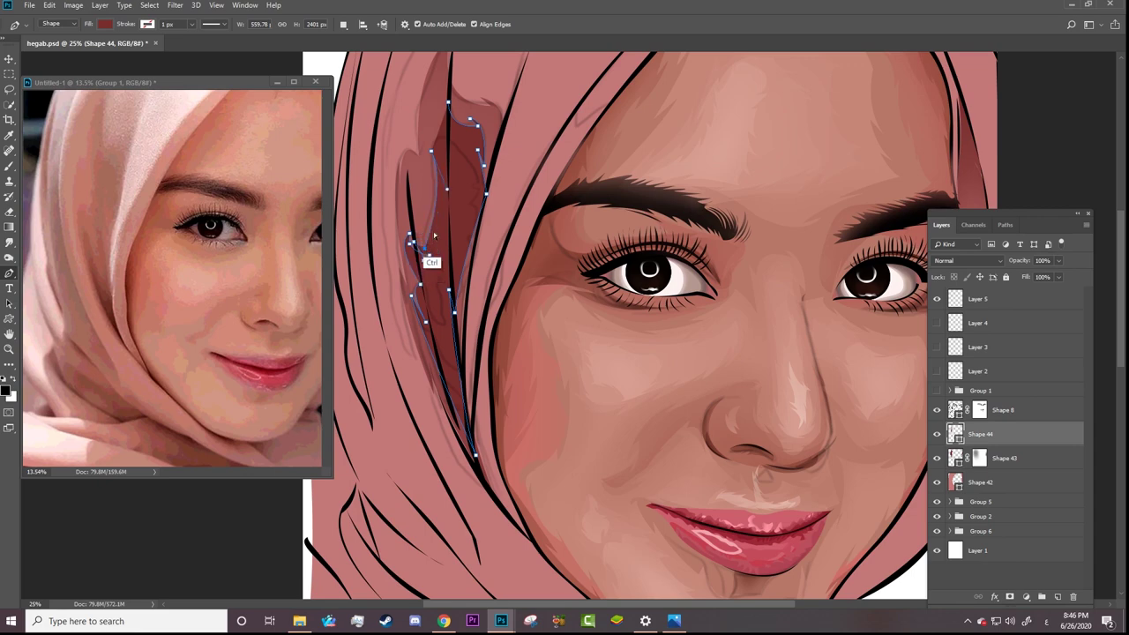
left_click(449, 139)
left_click_drag(473, 162, 480, 184)
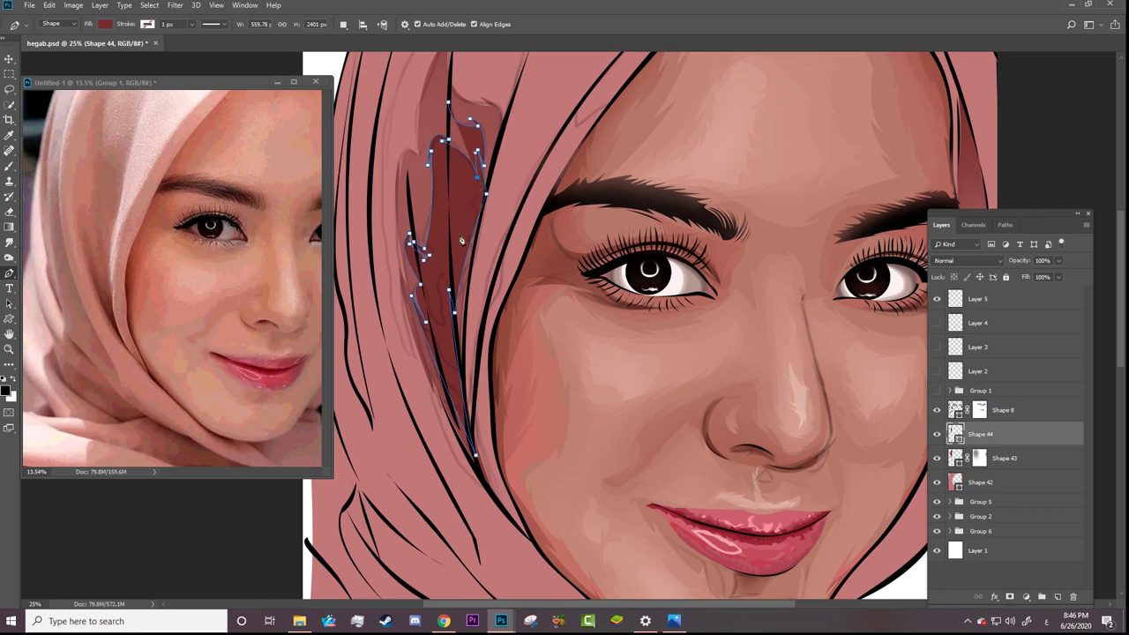
left_click(450, 105)
left_click(1010, 597)
Step: Paint on Shape 8's layer mask to fade its dark hijab lines
key("b")
right_click(481, 163)
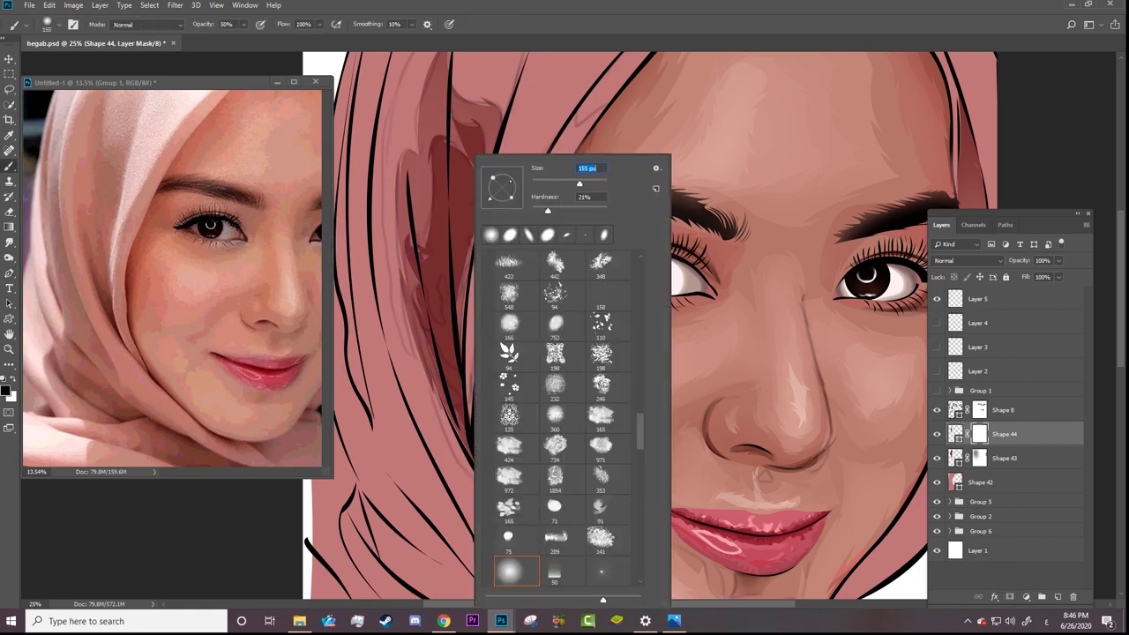
key("Return")
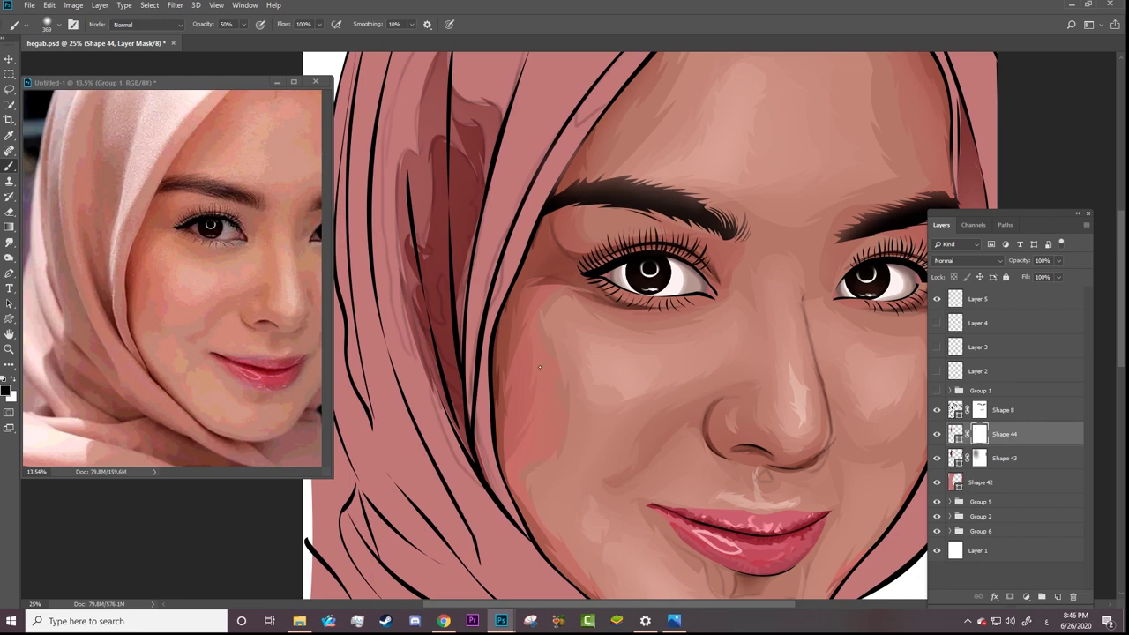
left_click(957, 412)
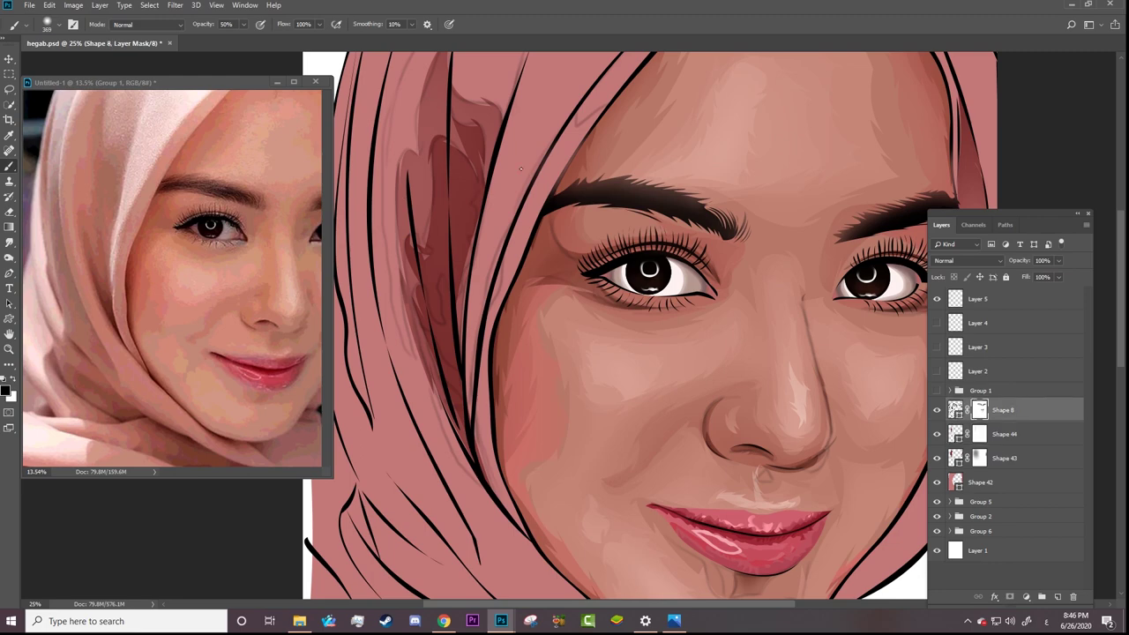
left_click_drag(405, 202, 412, 250)
left_click_drag(409, 302, 437, 401)
left_click_drag(443, 297, 446, 357)
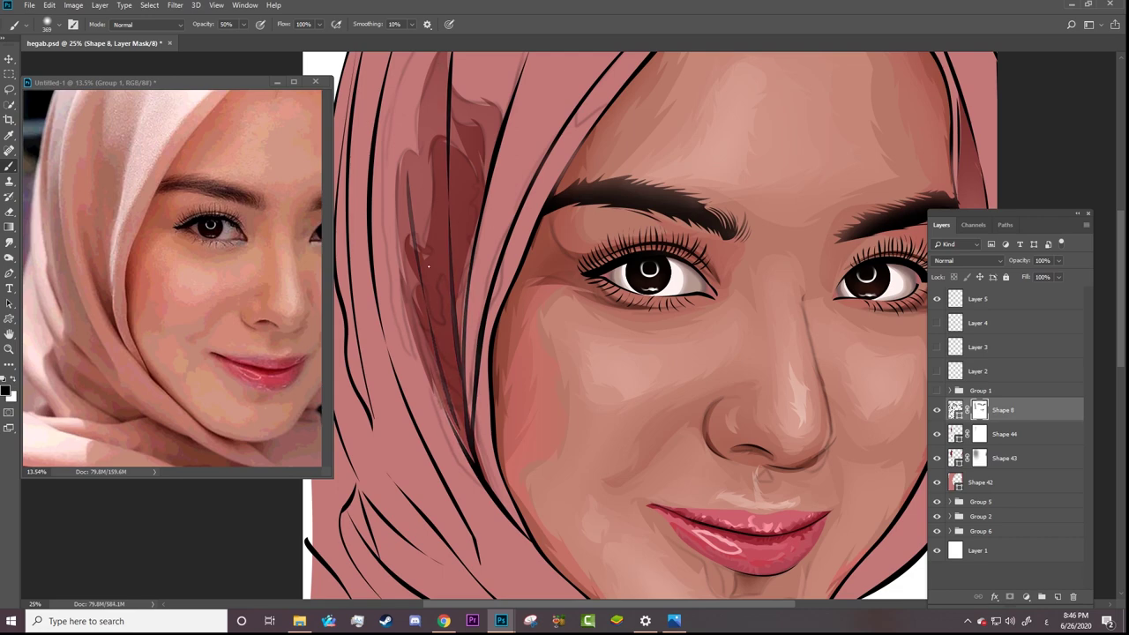
left_click_drag(483, 97, 442, 315)
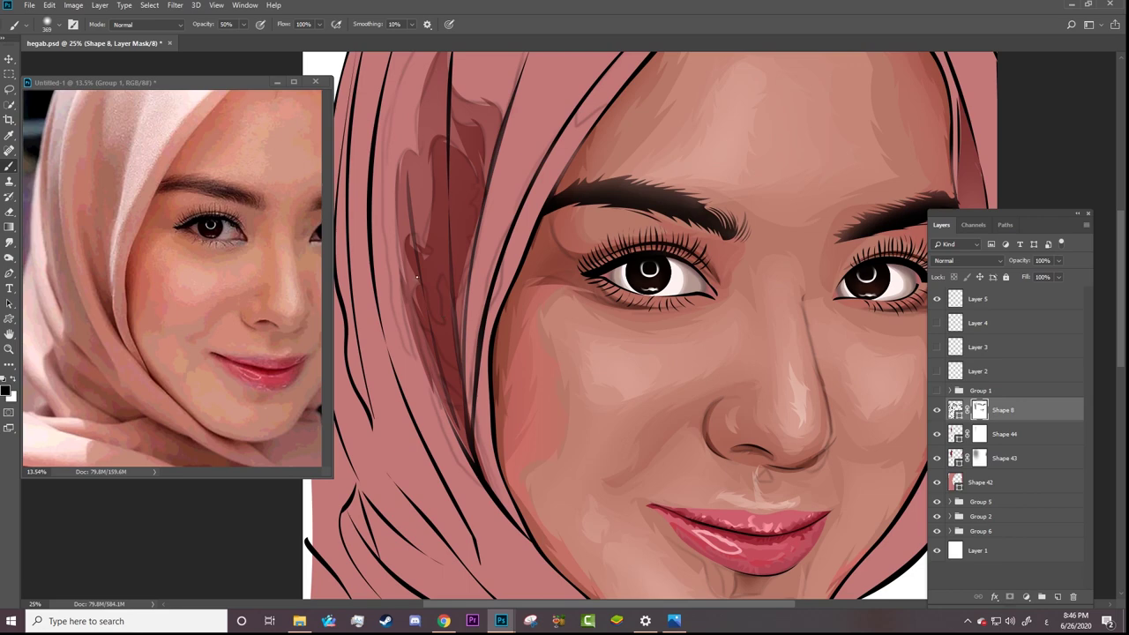
Step: Keep masking Shape 8's dark lines near the top, beside the face, and along the fold
scroll(650, 325, "up", 3)
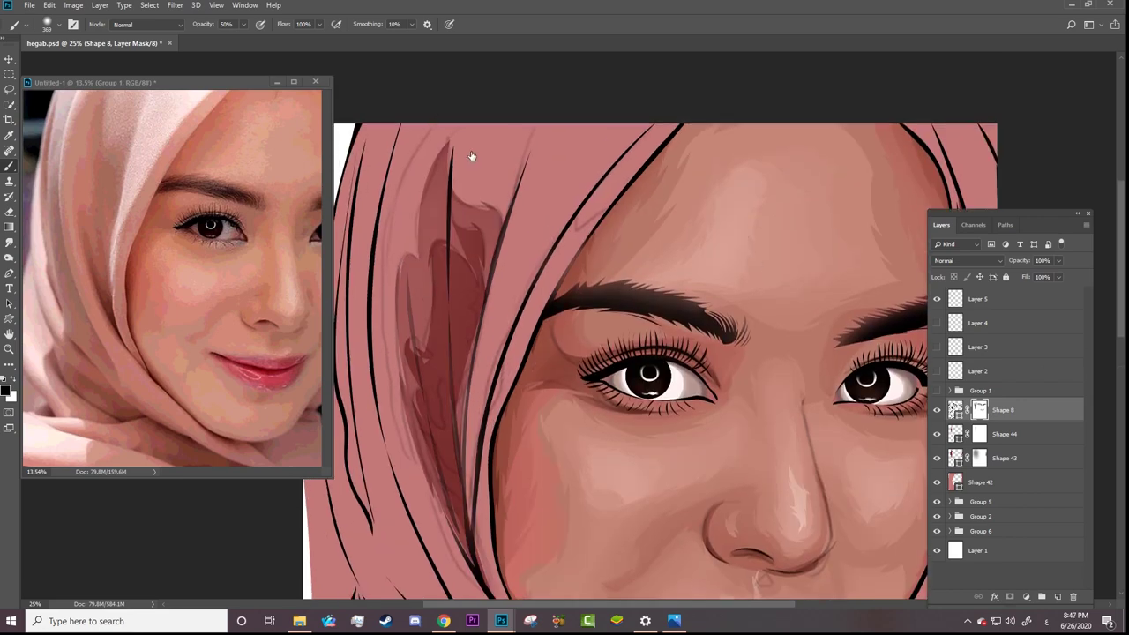
mouse_move(471, 156)
left_mouse_down()
mouse_move(441, 214)
mouse_move(430, 138)
left_mouse_up()
left_click_drag(520, 172, 494, 260)
left_click_drag(505, 198, 489, 278)
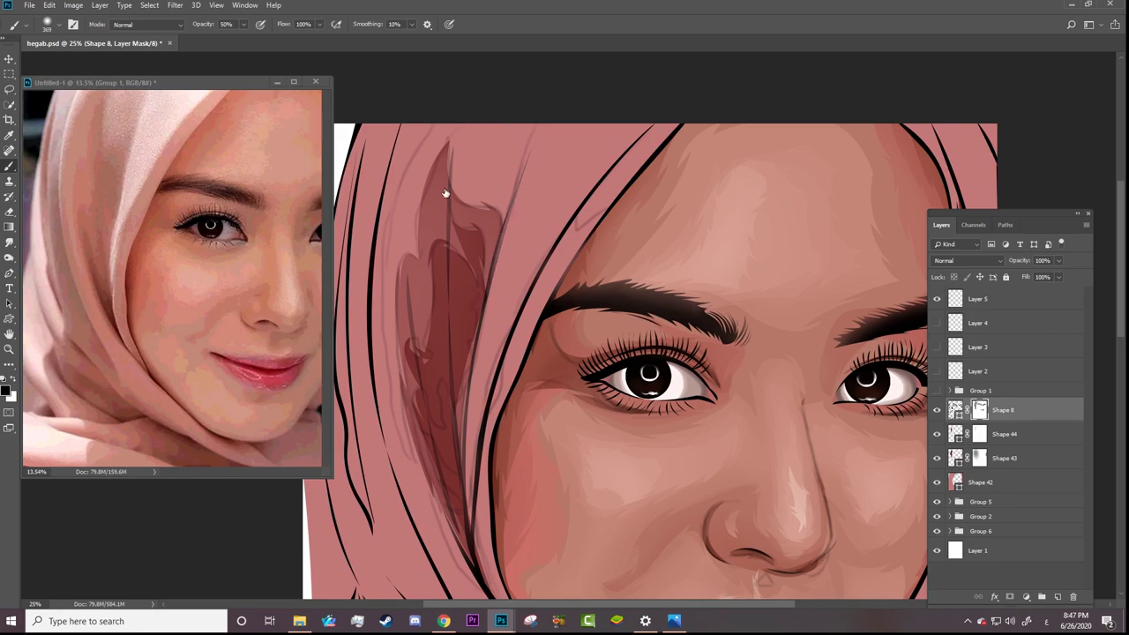
key("z")
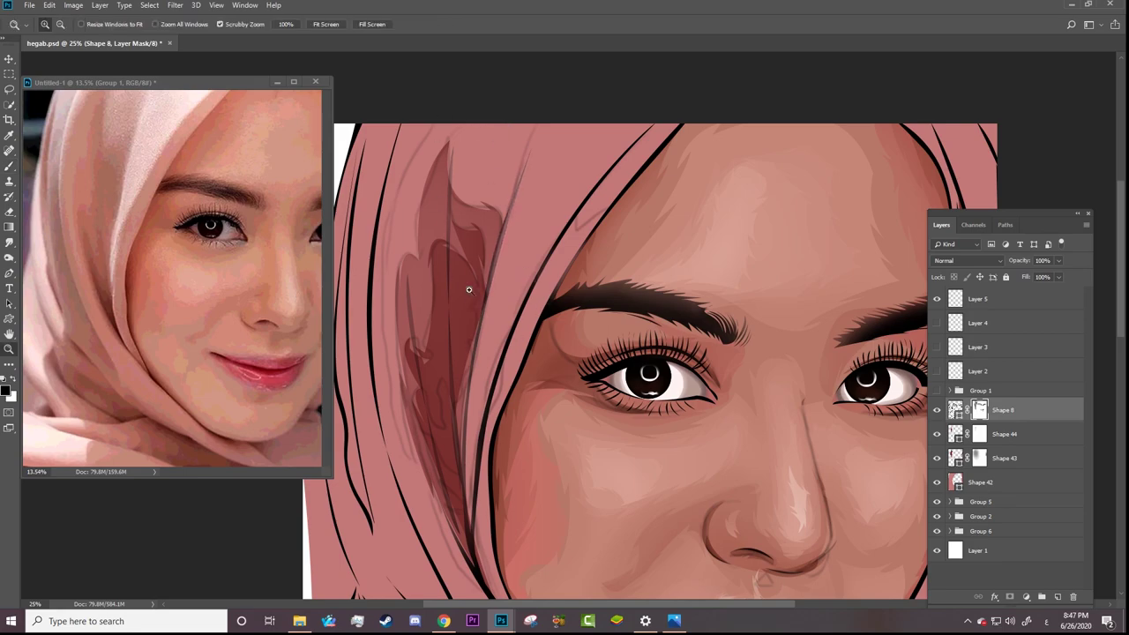
mouse_move(469, 290)
left_mouse_down()
mouse_move(441, 310)
mouse_move(512, 299)
left_mouse_up()
key("b")
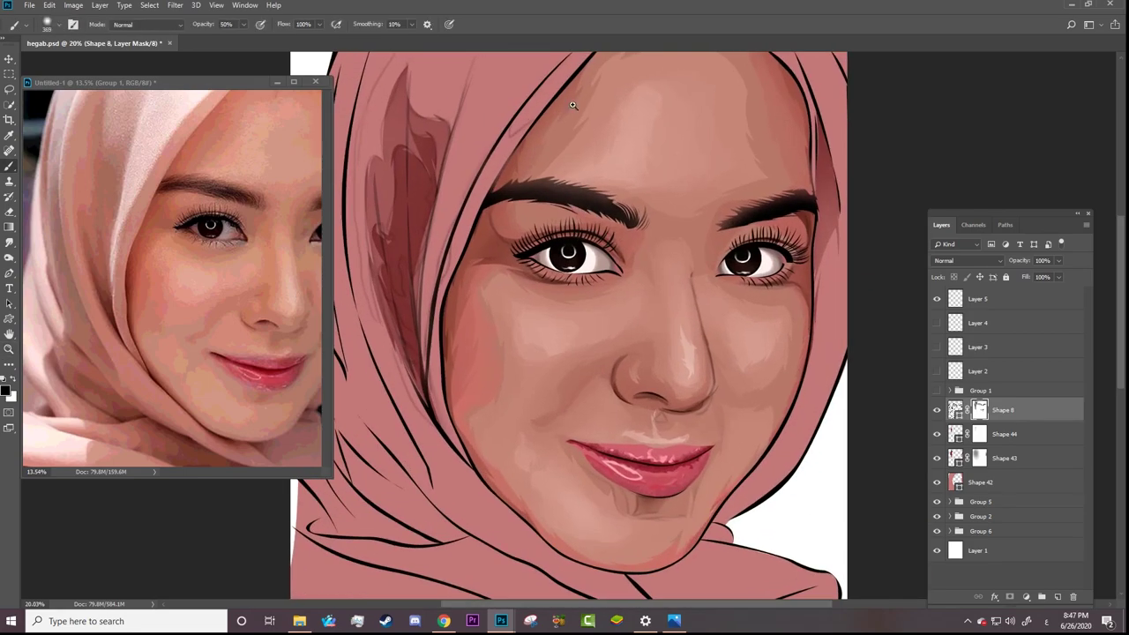
mouse_move(565, 57)
left_mouse_down()
mouse_move(477, 177)
mouse_move(431, 353)
left_mouse_up()
left_click_drag(458, 212, 441, 392)
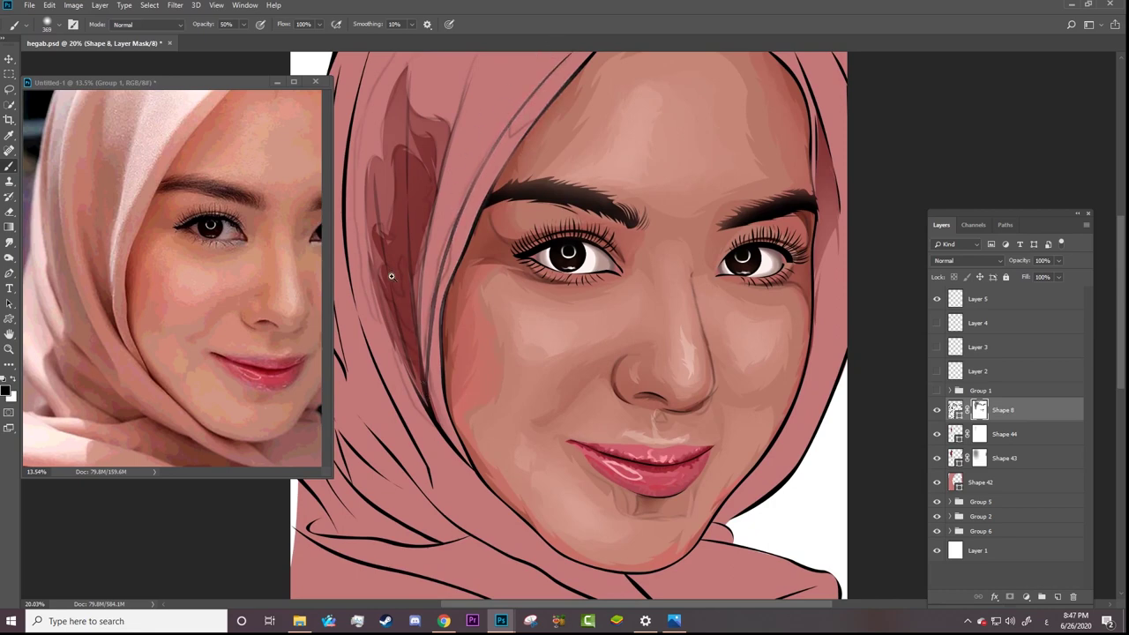
Step: Compare Shape 44's fold, show Shape 8 and Layer 5, and reshow the reference photo
key("z")
left_click_drag(569, 238, 529, 238)
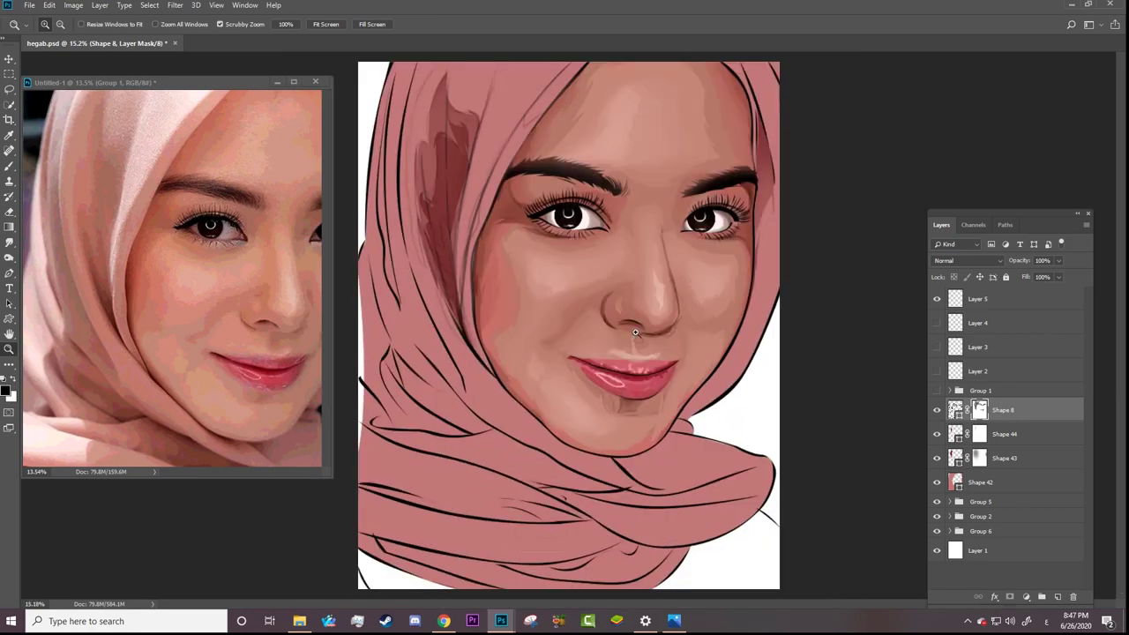
left_click_drag(496, 309, 915, 415)
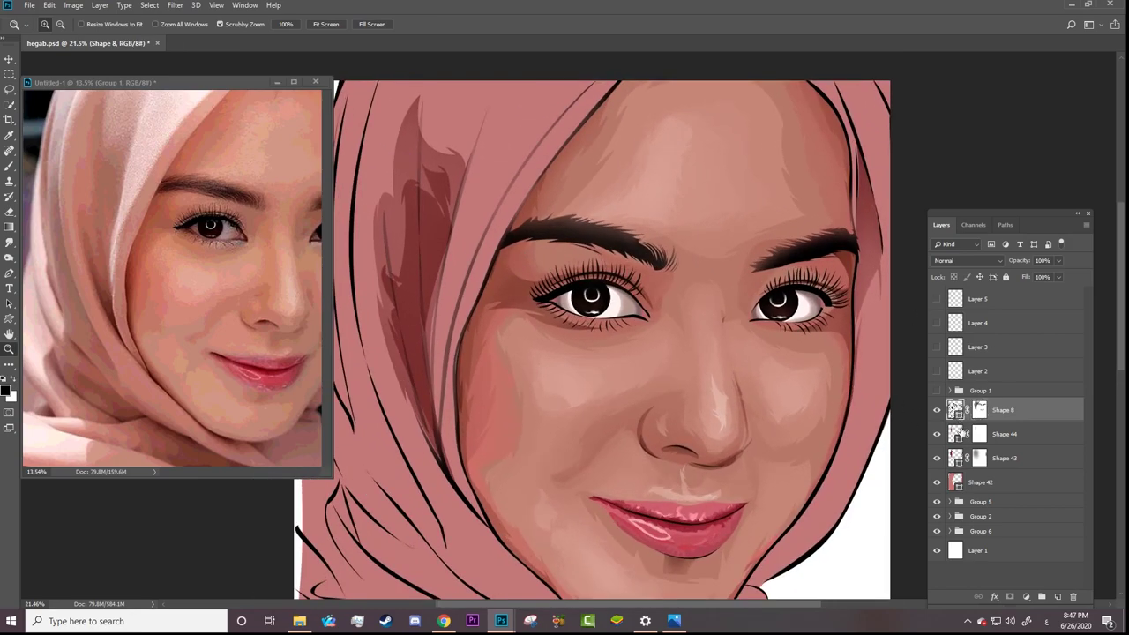
left_click(959, 434)
left_click(936, 433)
left_click(937, 410)
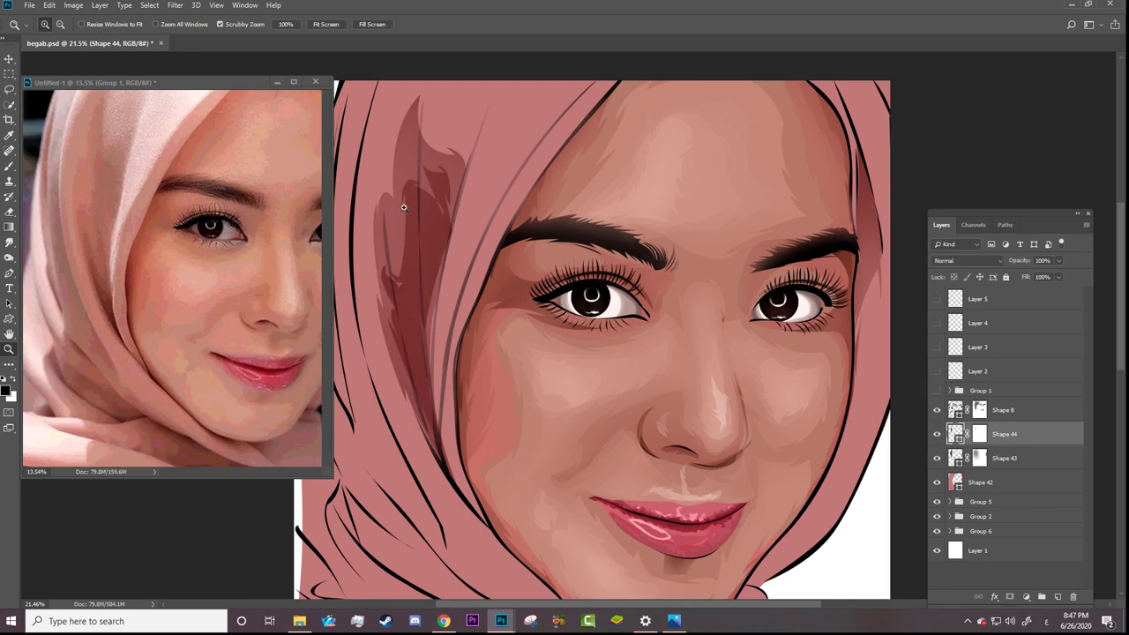
left_click(937, 298)
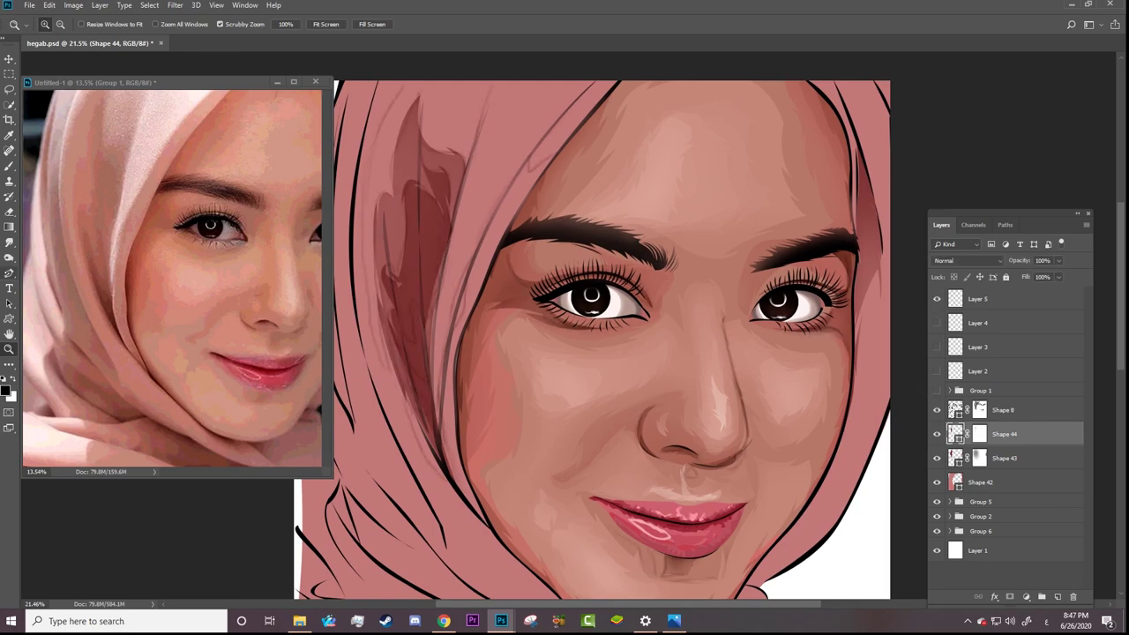
left_click(9, 272)
left_click(937, 391)
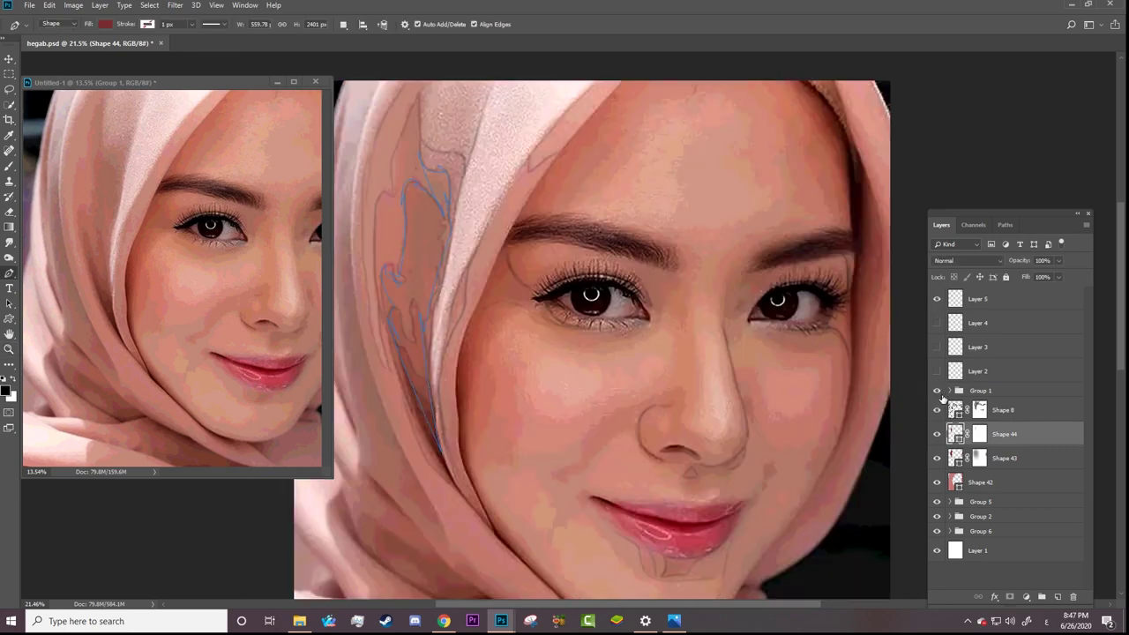
Step: Trace Shape 45's curved outline down the hijab edge beside the cheek, refining its curve
left_click(414, 299)
left_click(422, 320)
left_click(429, 342)
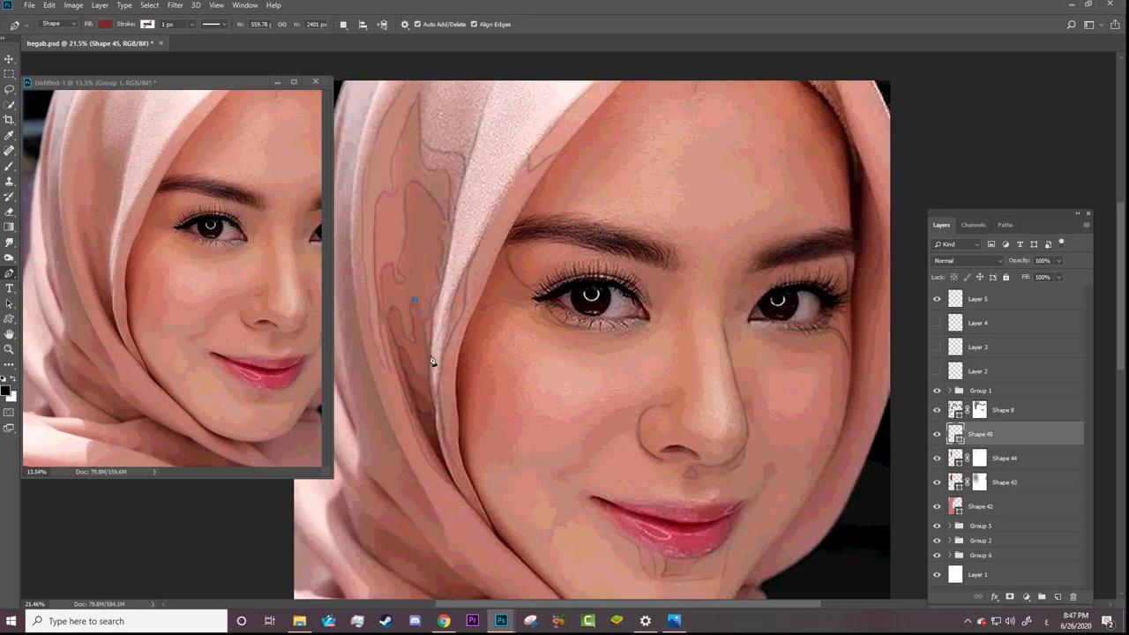
left_click(434, 365)
left_click_drag(428, 383, 427, 351)
left_click_drag(445, 433, 443, 431)
left_click_drag(412, 393, 409, 380)
mouse_move(392, 309)
left_mouse_down()
mouse_move(398, 317)
mouse_move(403, 307)
left_mouse_up()
key("ctrl")
left_click_drag(409, 346, 403, 323, "ctrl")
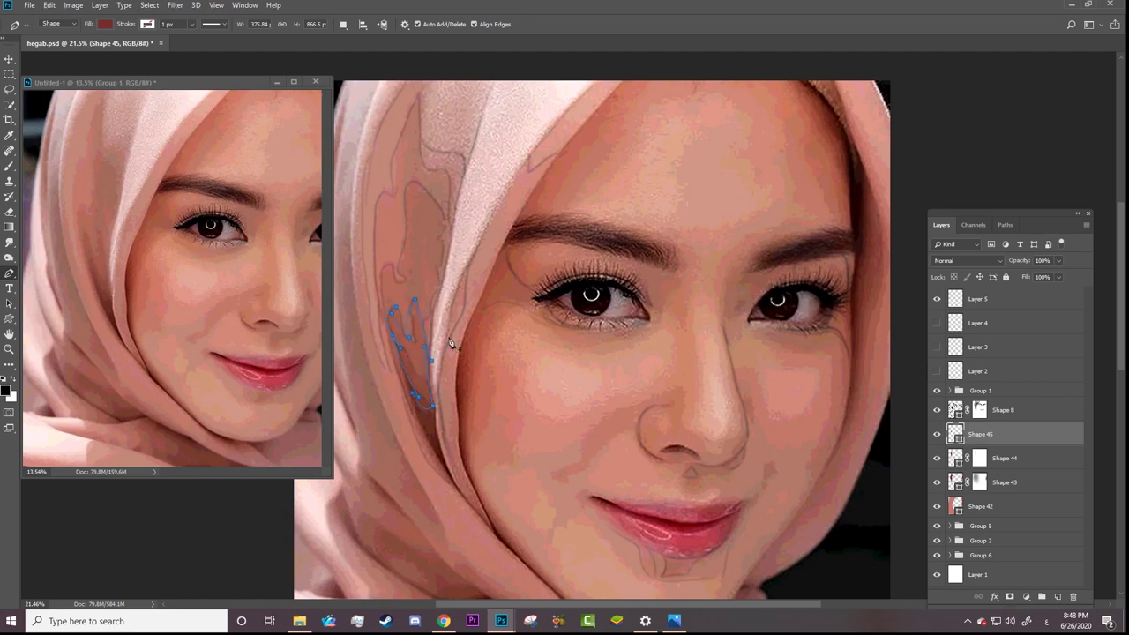
Step: Add a layer mask to Shape 45 and hide the Group 1 reference photo
left_click(1010, 598)
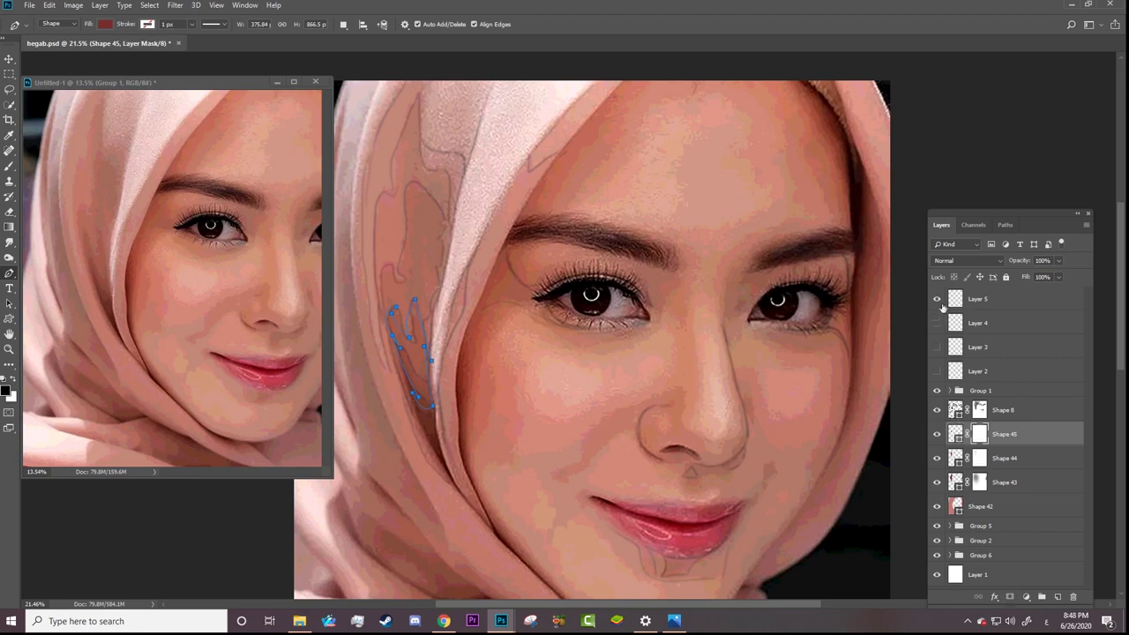
left_click(936, 390)
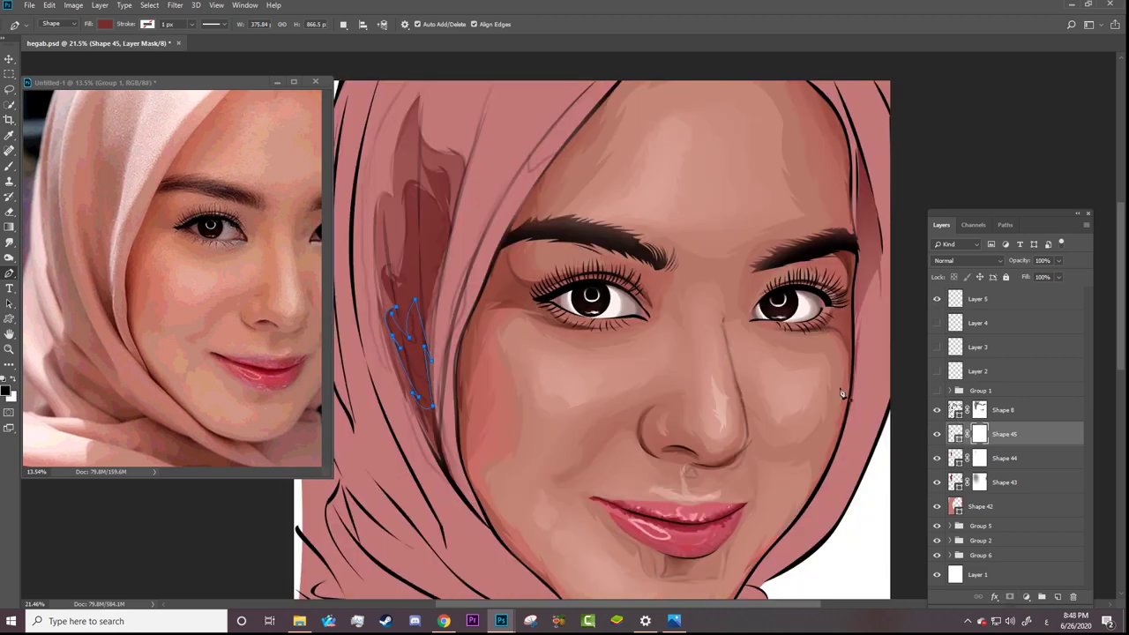
key("a")
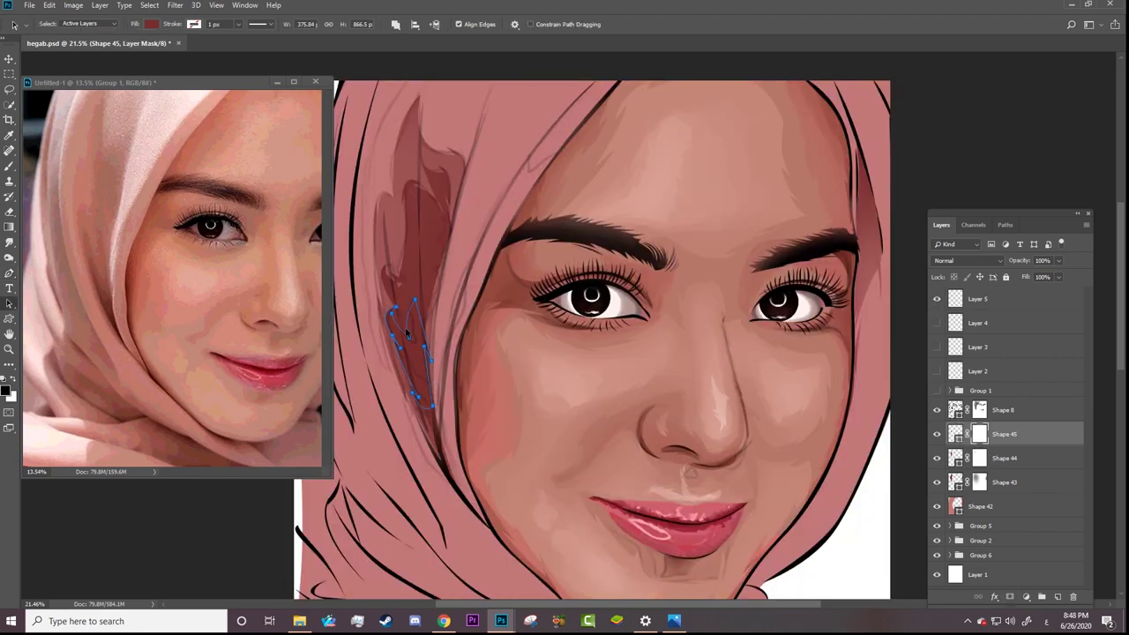
left_click(152, 24)
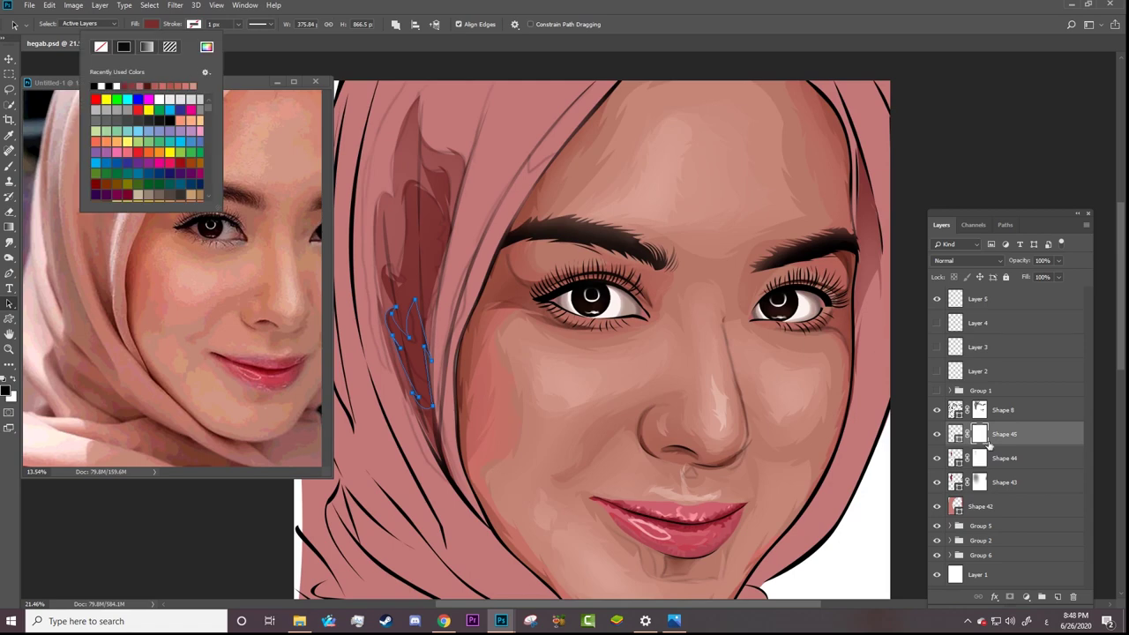
Step: Recolour Shapes 44 and 43 with darker reddish fills from the Color Picker
left_click(958, 459)
left_click(152, 24)
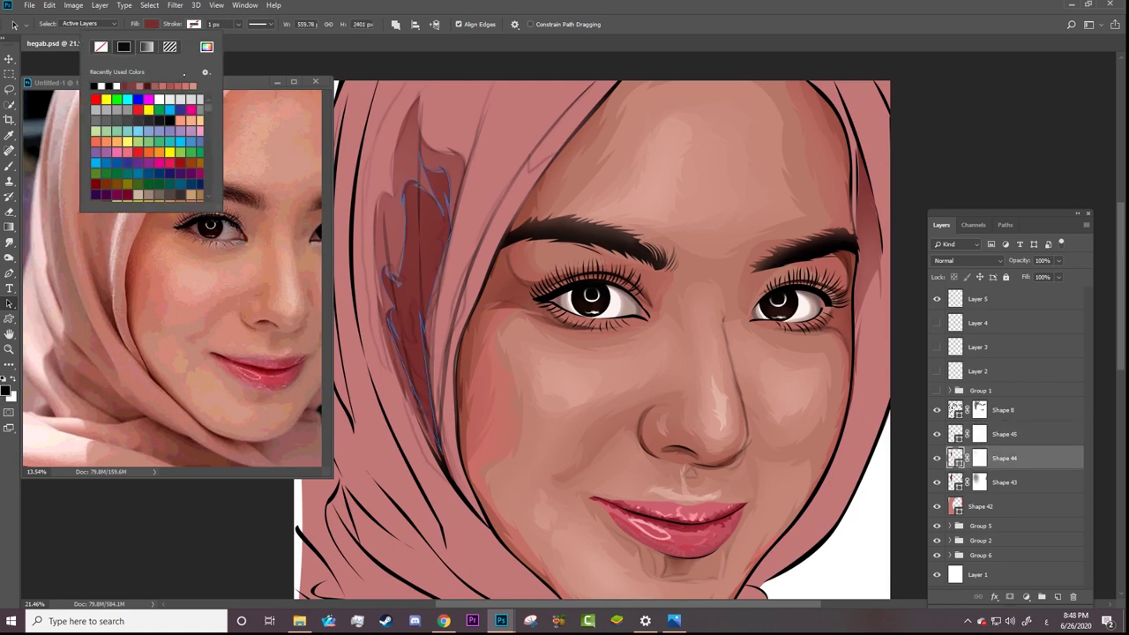
left_click(206, 47)
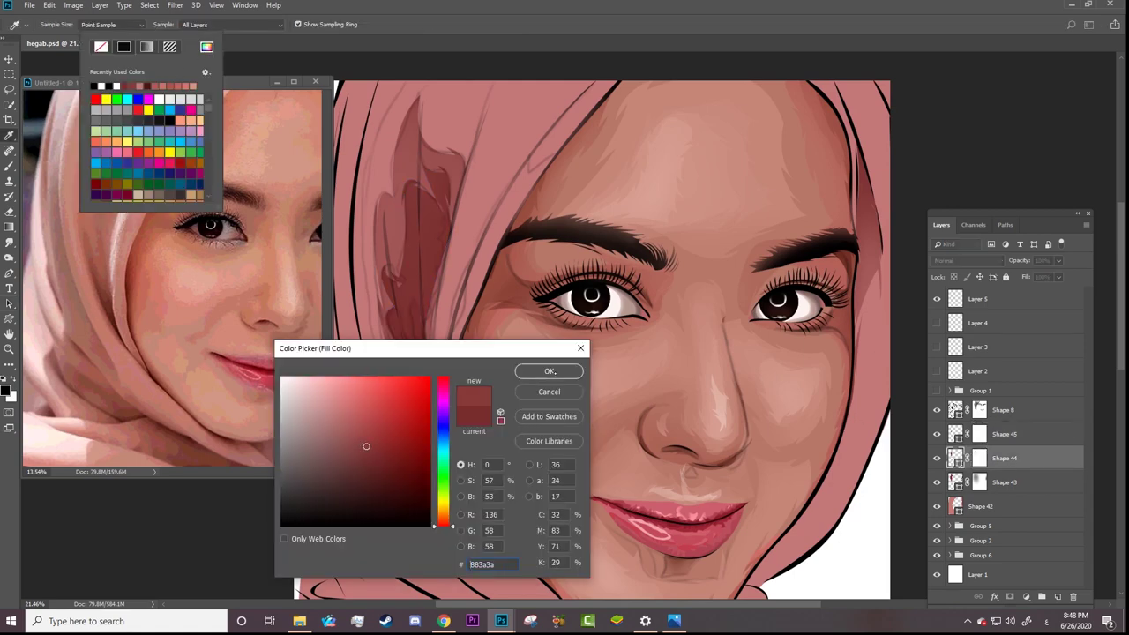
left_click(552, 371)
left_click(956, 483)
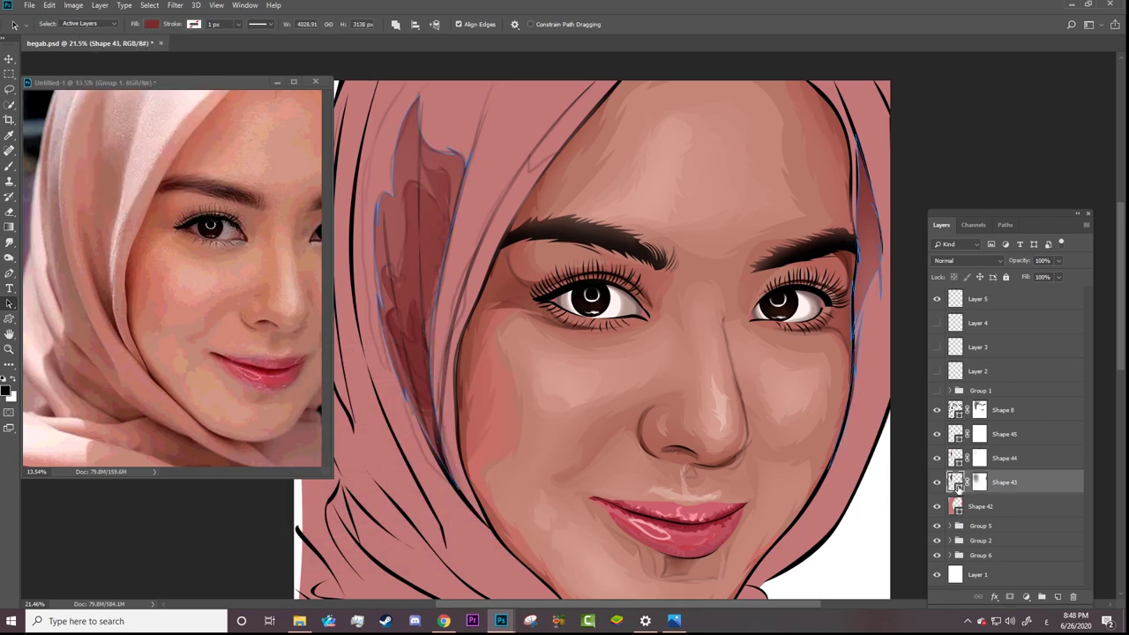
left_click(152, 23)
left_click(207, 47)
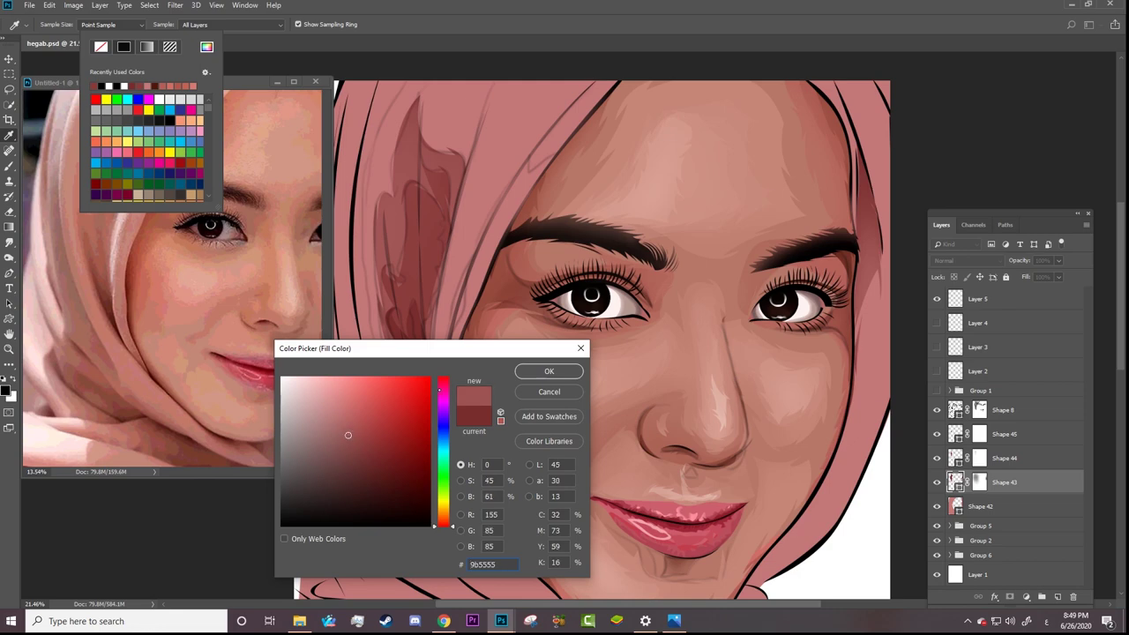
left_click(533, 374)
Step: Give Shape 45 a darker red fill and target its layer mask for brushing
left_click(955, 459)
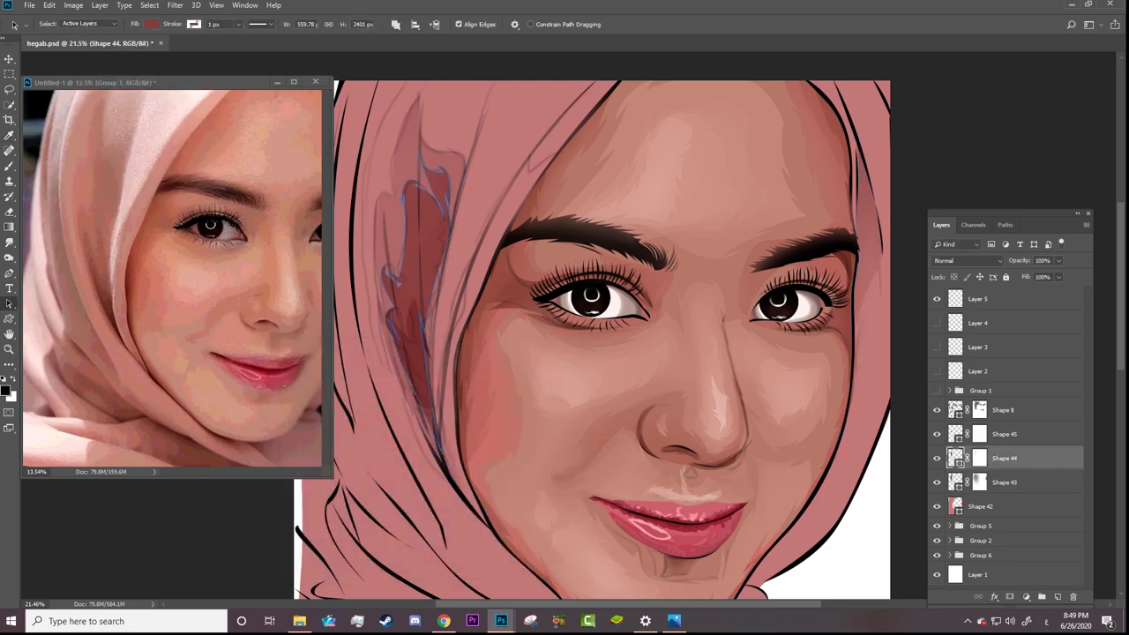
left_click(955, 433)
left_click(152, 23)
left_click(206, 47)
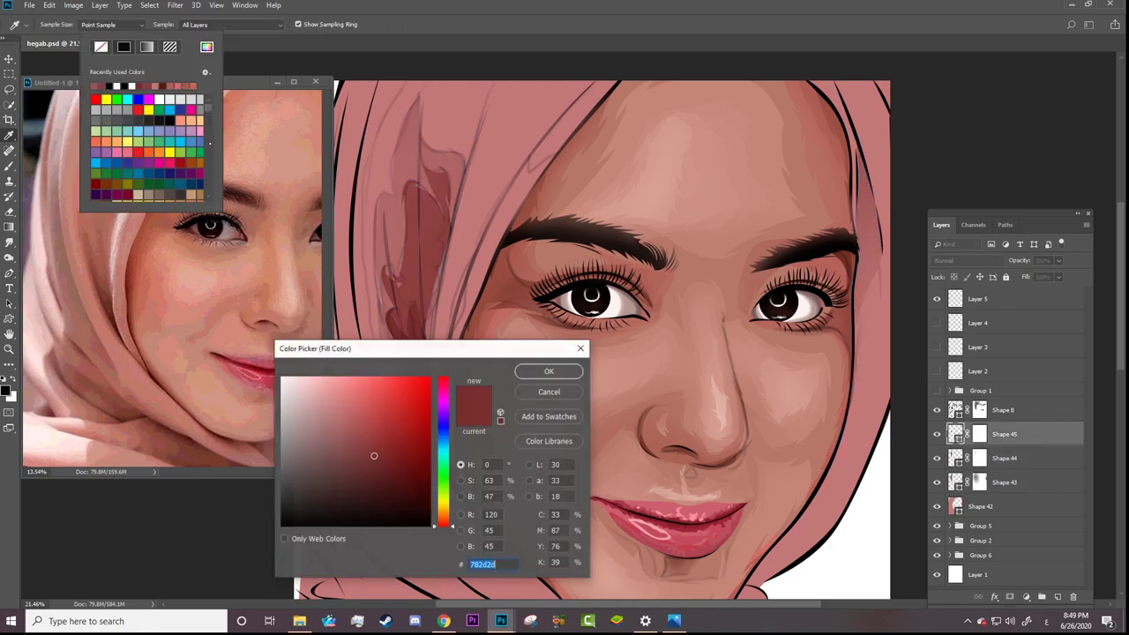
key("Return")
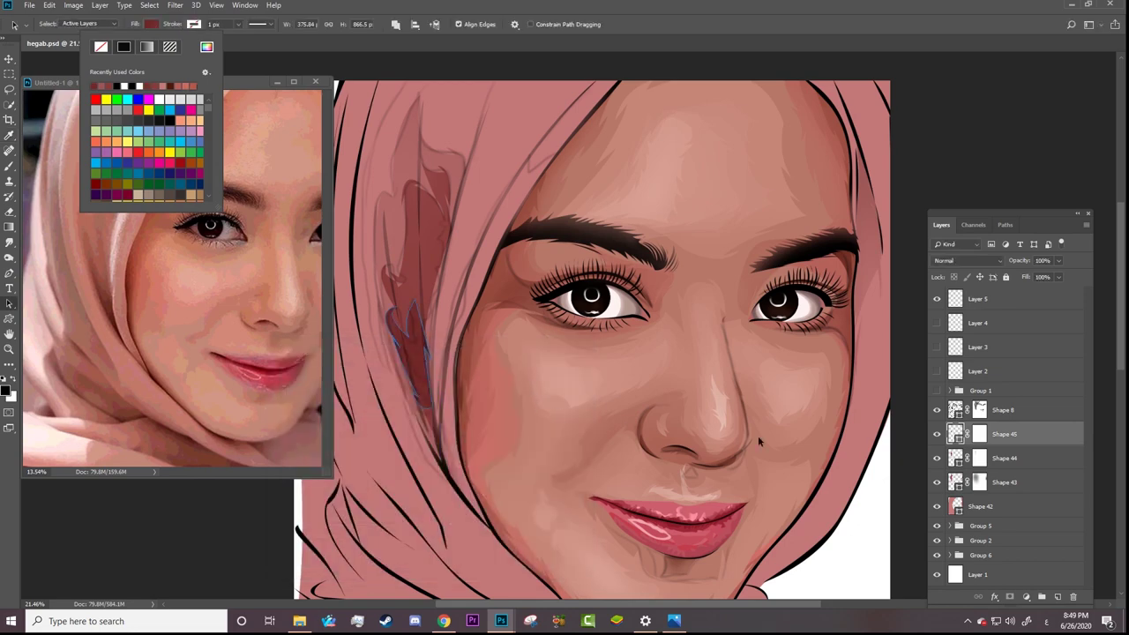
left_click(979, 434)
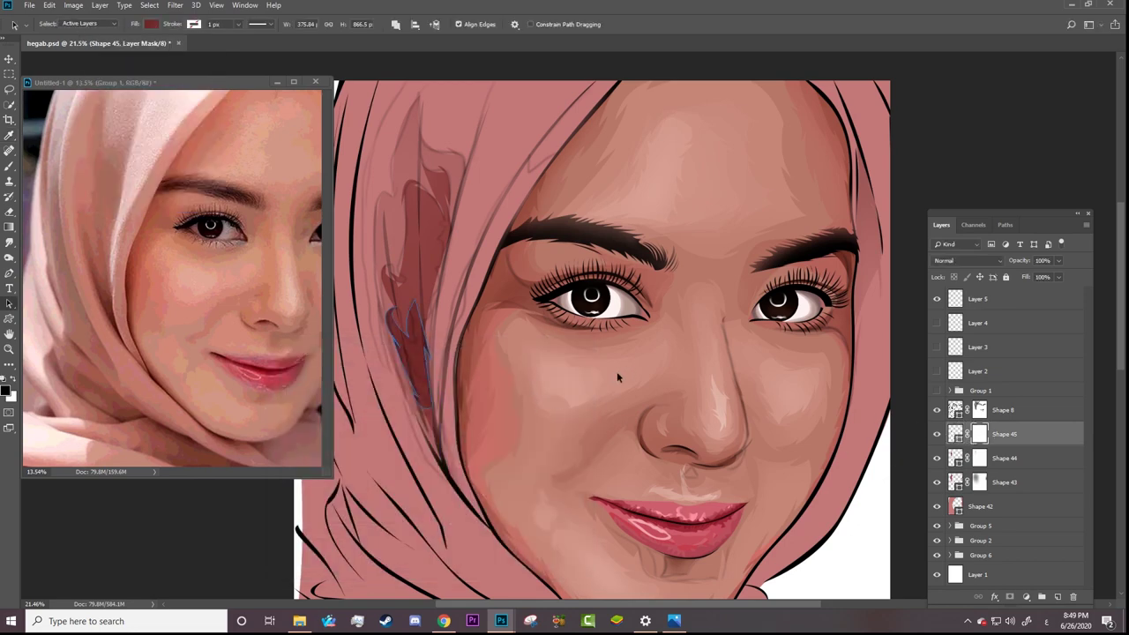
key("b")
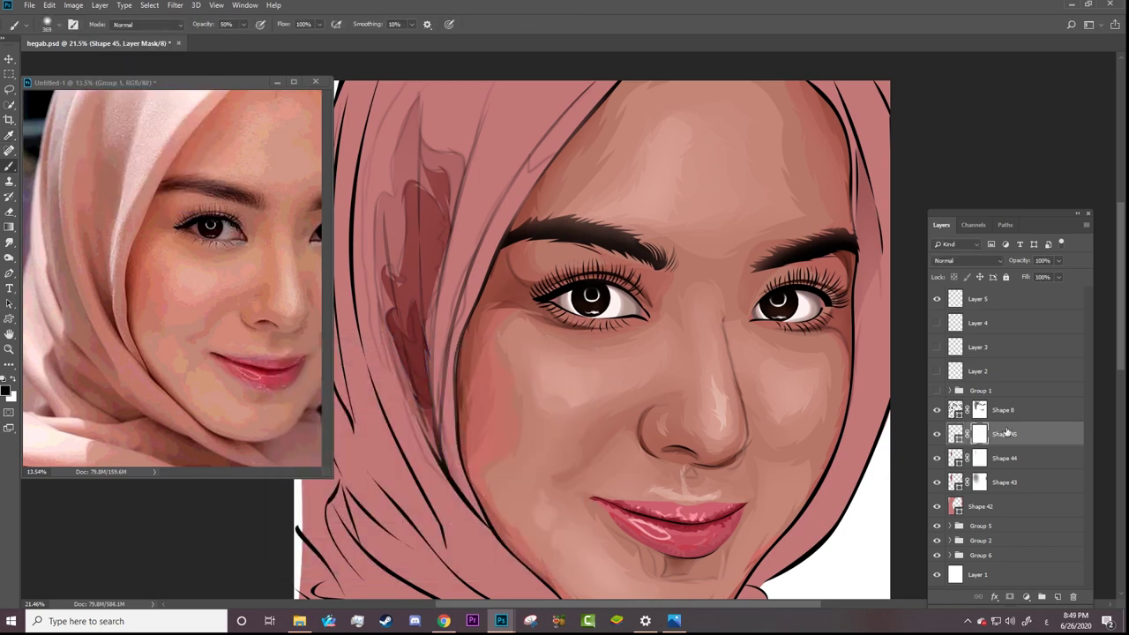
Step: Draw Shape 46, a fold shape on the scarf, and set its fill colour
left_click(937, 300)
key("p")
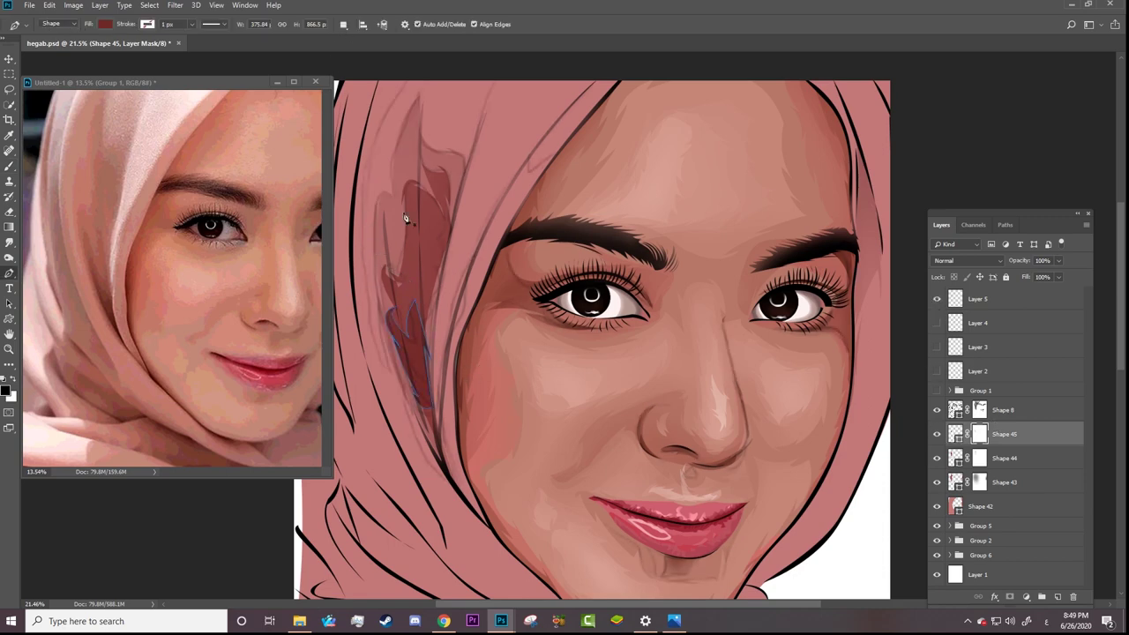
left_click(408, 304)
left_click(430, 378)
left_click(411, 366)
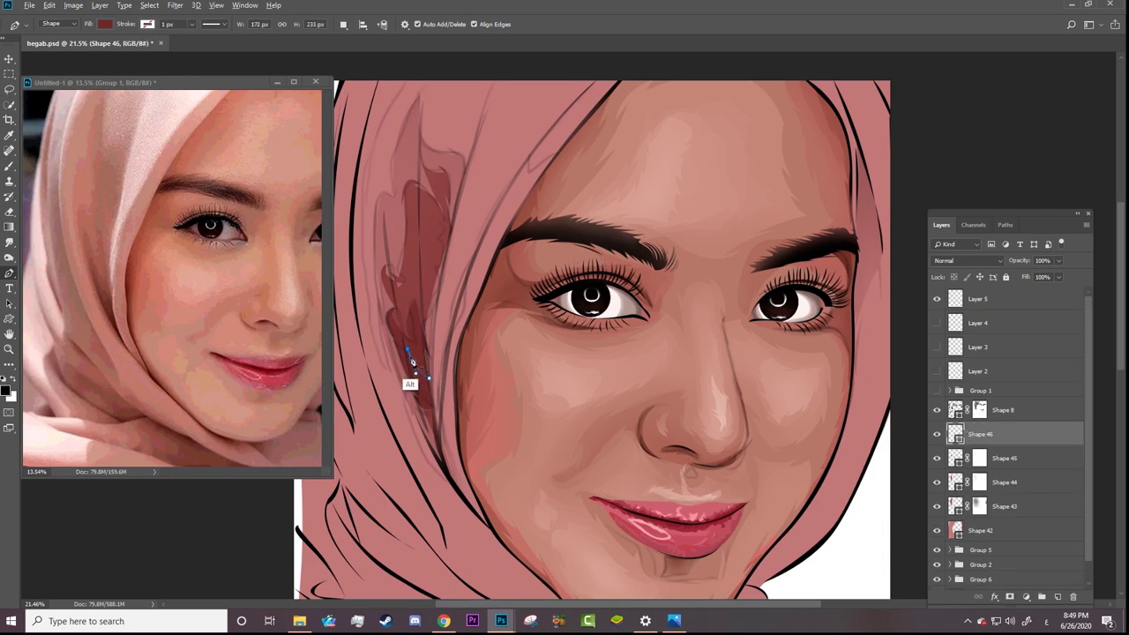
left_click(393, 336)
left_click(431, 412)
left_click(105, 24)
left_click(159, 47)
left_click(547, 368)
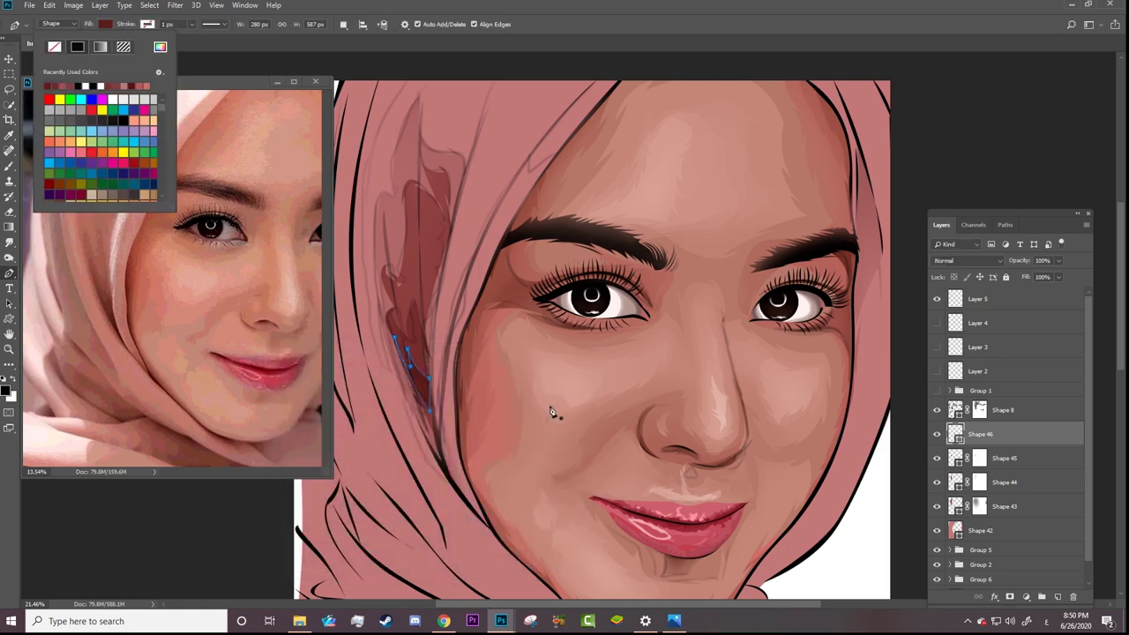
Step: Draw Shape 47 along the scarf edge beside the cheek with a dark fill
left_click(446, 472)
left_click(435, 415)
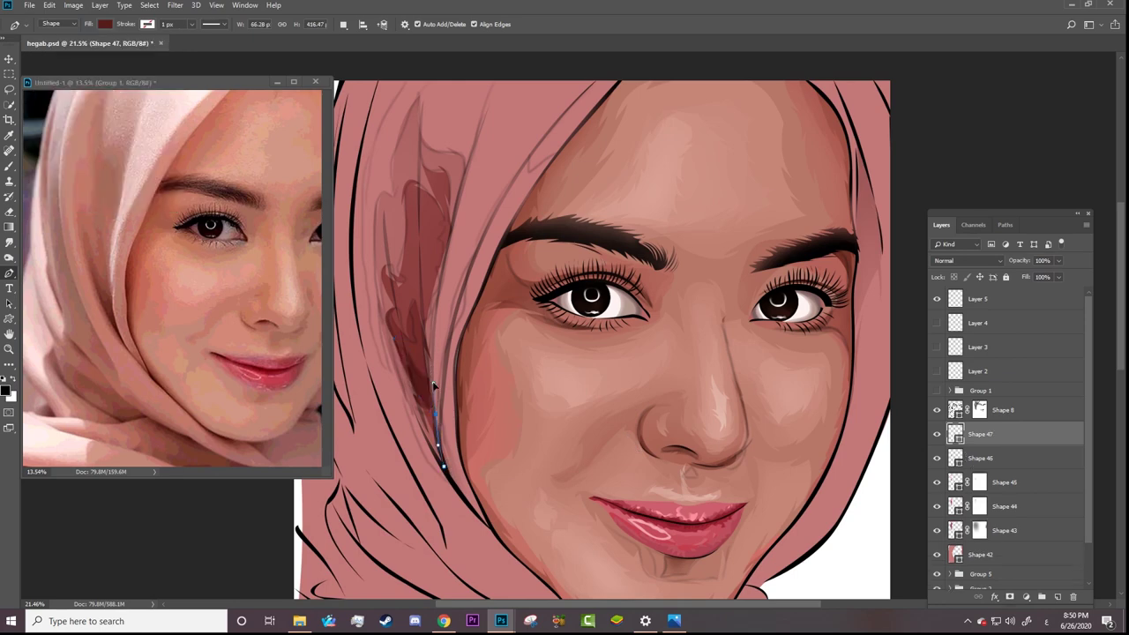
left_click(416, 399)
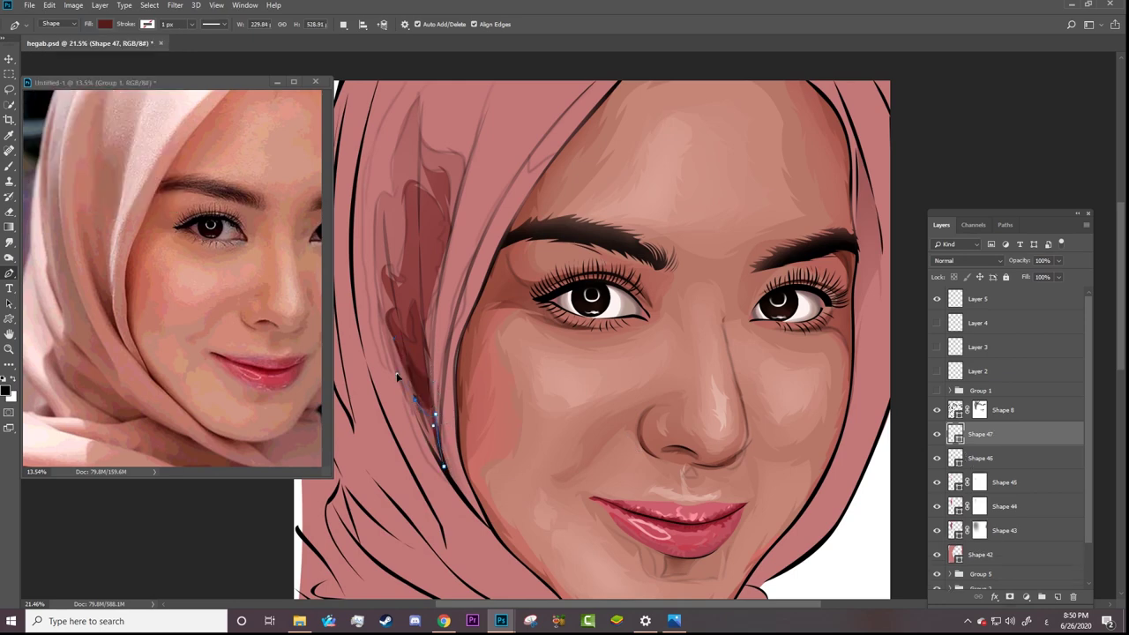
left_click(444, 468)
left_click(106, 23)
left_click(159, 45)
left_click(541, 381)
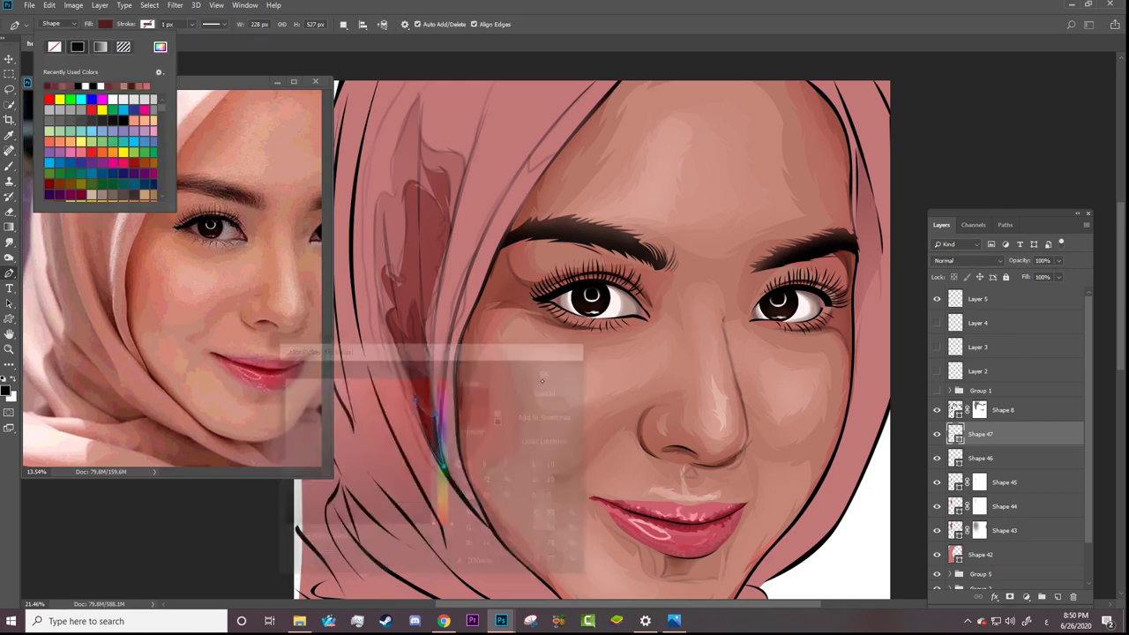
key("Return")
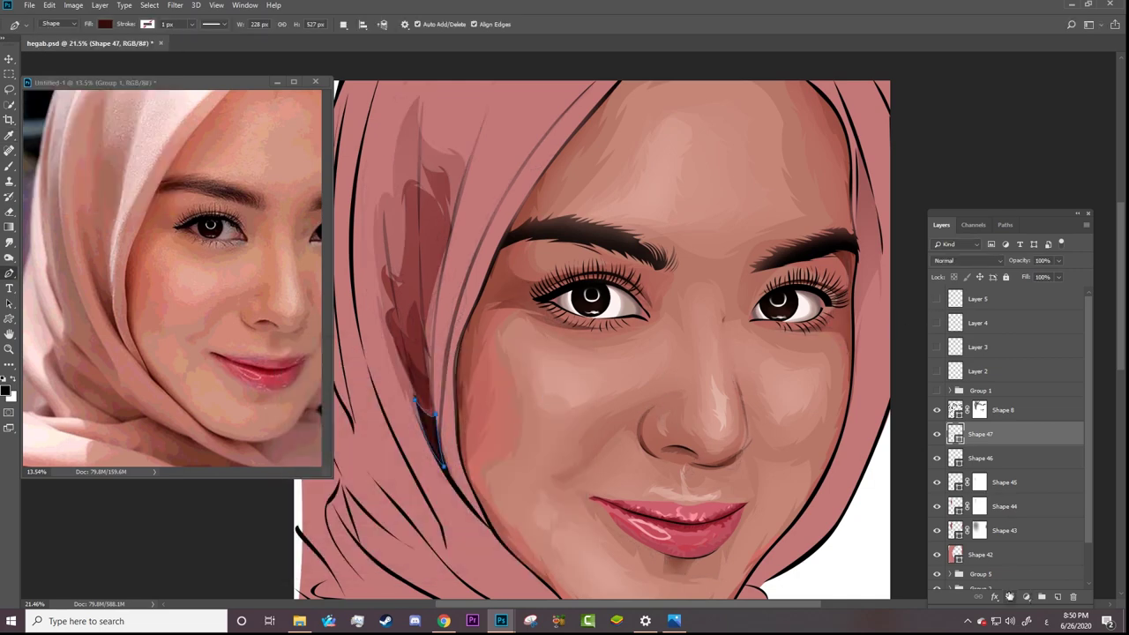
Step: Add a layer mask to Shape 47 and zoom the view back in on the face
left_click(1010, 596)
key("b")
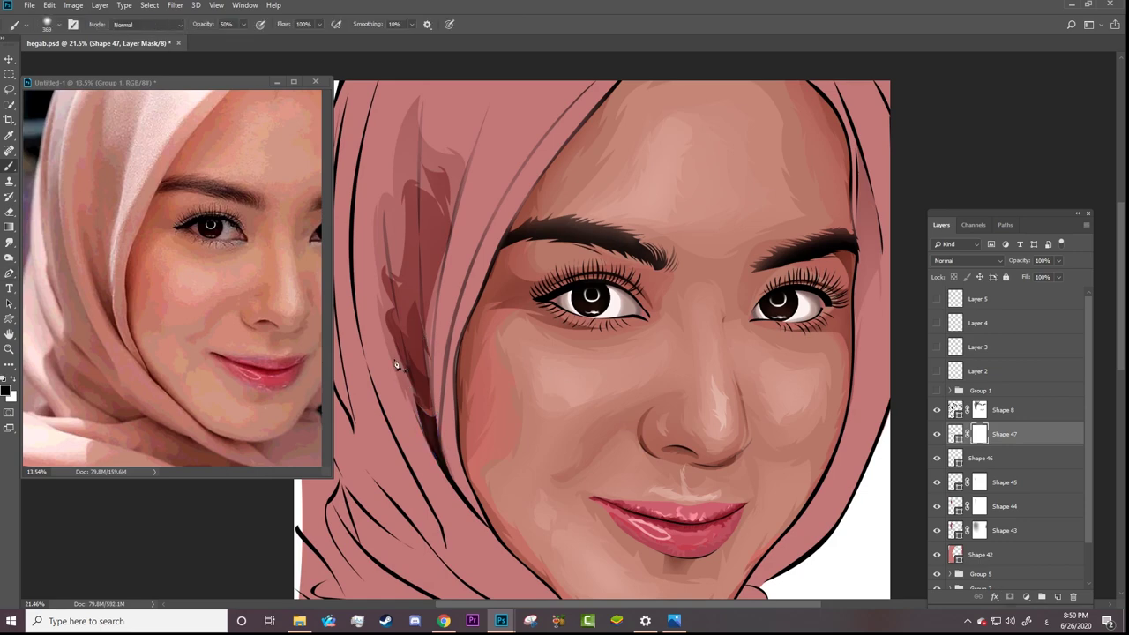
key("z")
left_click(464, 415)
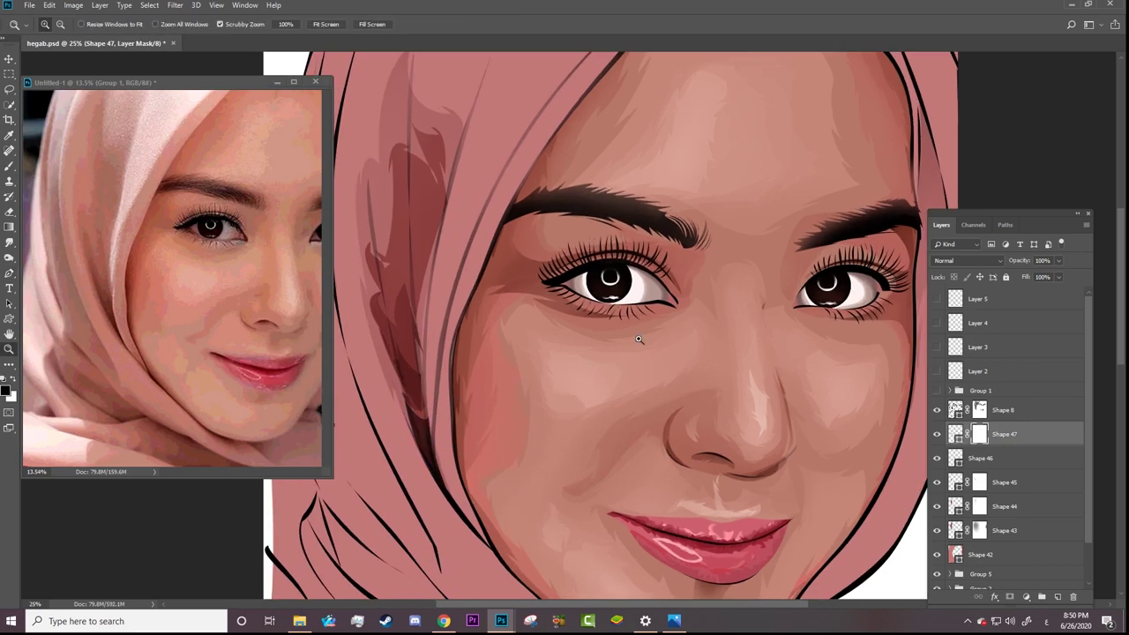
left_click_drag(638, 339, 576, 361)
left_click_drag(516, 236, 588, 217)
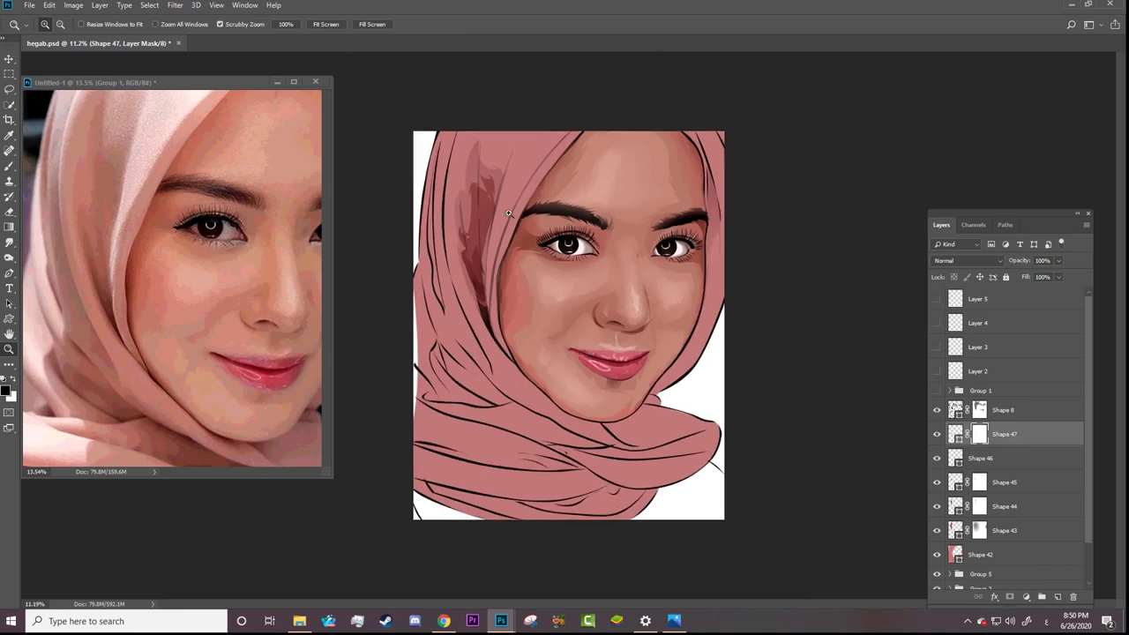
key("p")
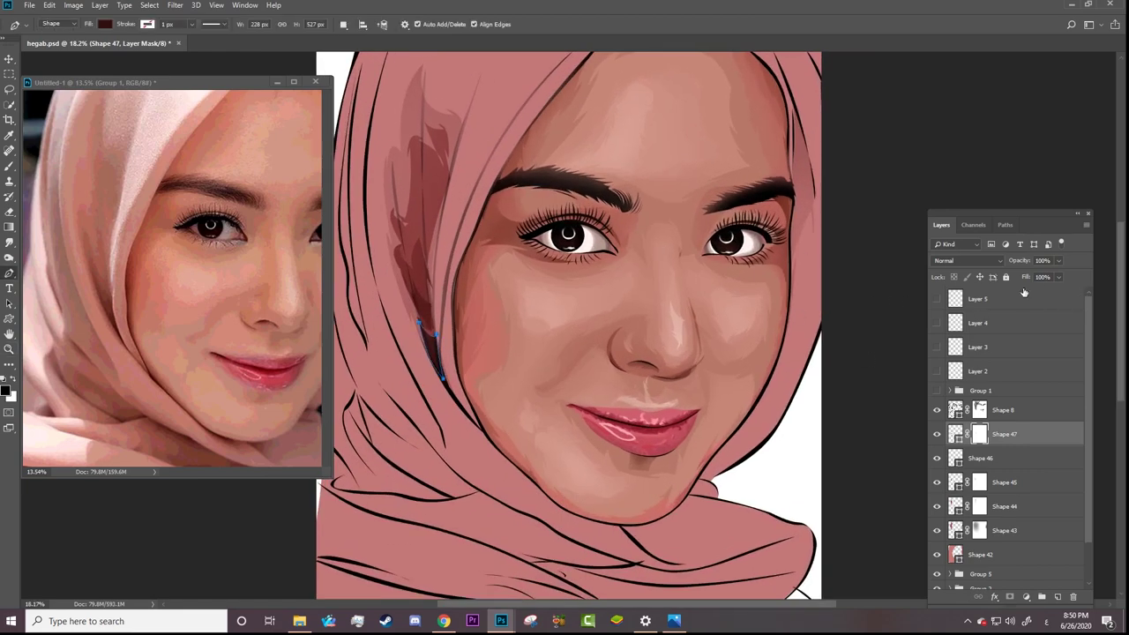
Step: Show Group 1 and trace Shape 48's curved outline from the scarf top down its inner fold
left_click(343, 24)
left_click(936, 389)
left_click(571, 53)
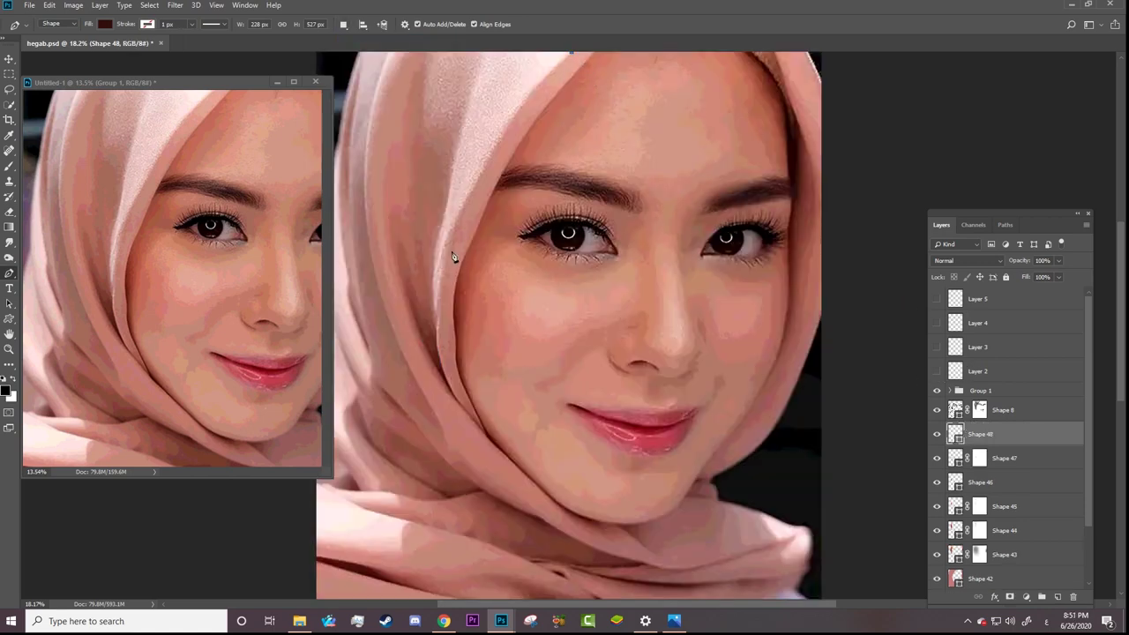
left_click_drag(459, 213, 438, 281)
left_click_drag(467, 195, 463, 188)
left_click_drag(442, 271, 441, 302)
left_click(436, 312)
left_click_drag(453, 184, 472, 121, "alt")
left_click(458, 122)
left_click_drag(477, 63, 486, 54)
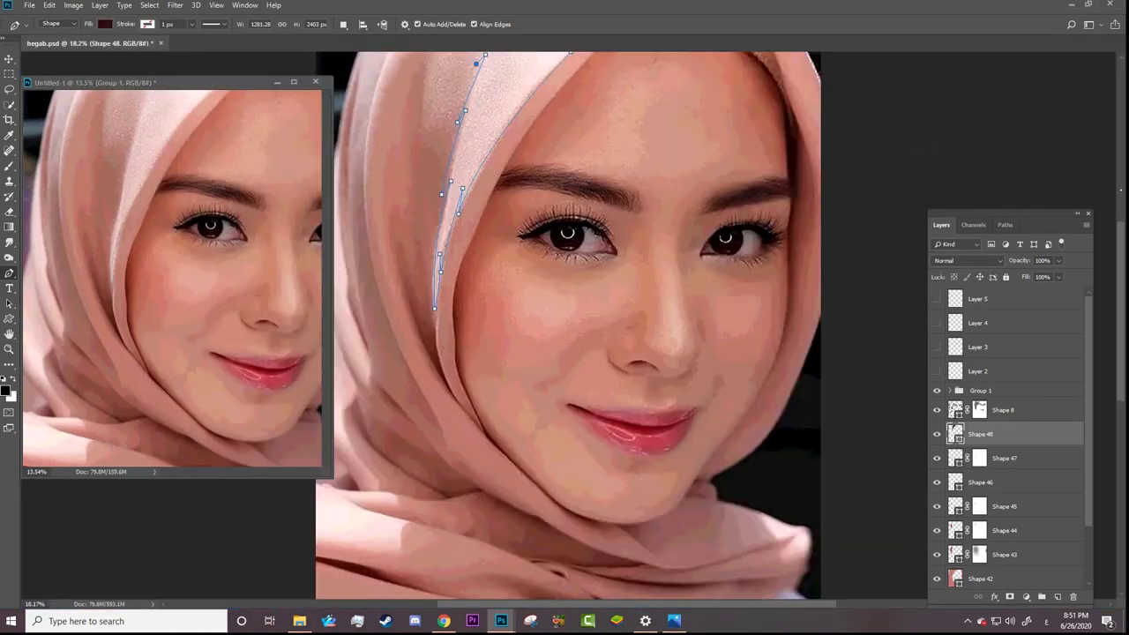
mouse_move(483, 54)
left_mouse_down()
mouse_move(474, 544)
mouse_move(479, 259)
left_mouse_up()
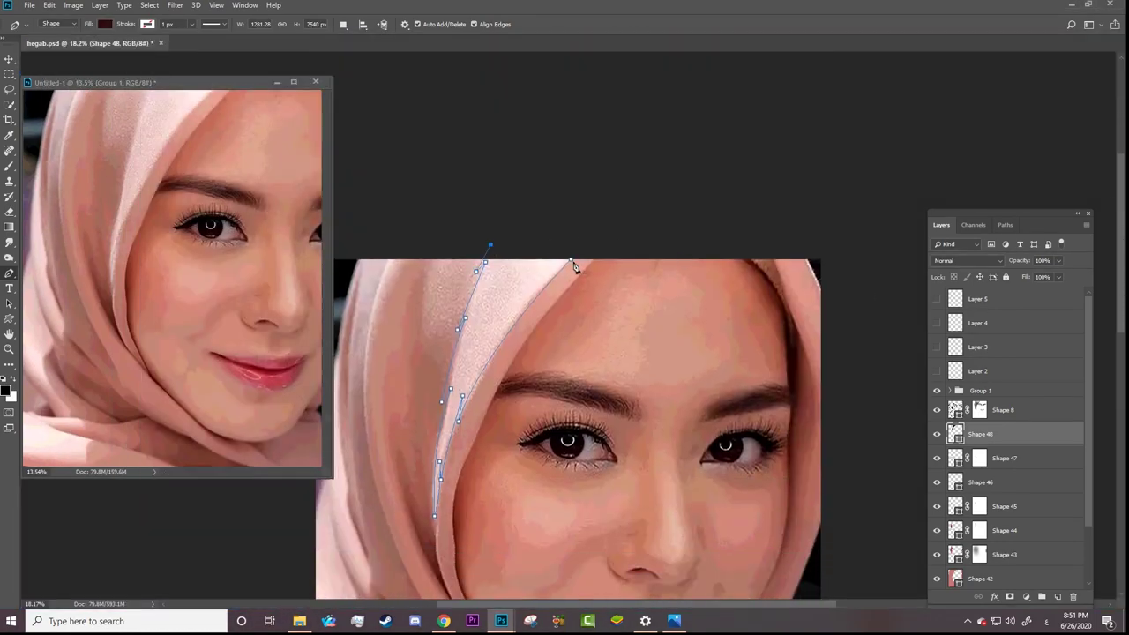
left_click(571, 261)
Step: Fill Shape 48 with a pink sampled from the face, hide Group 1, and add a mask
left_click(105, 24)
left_click(160, 47)
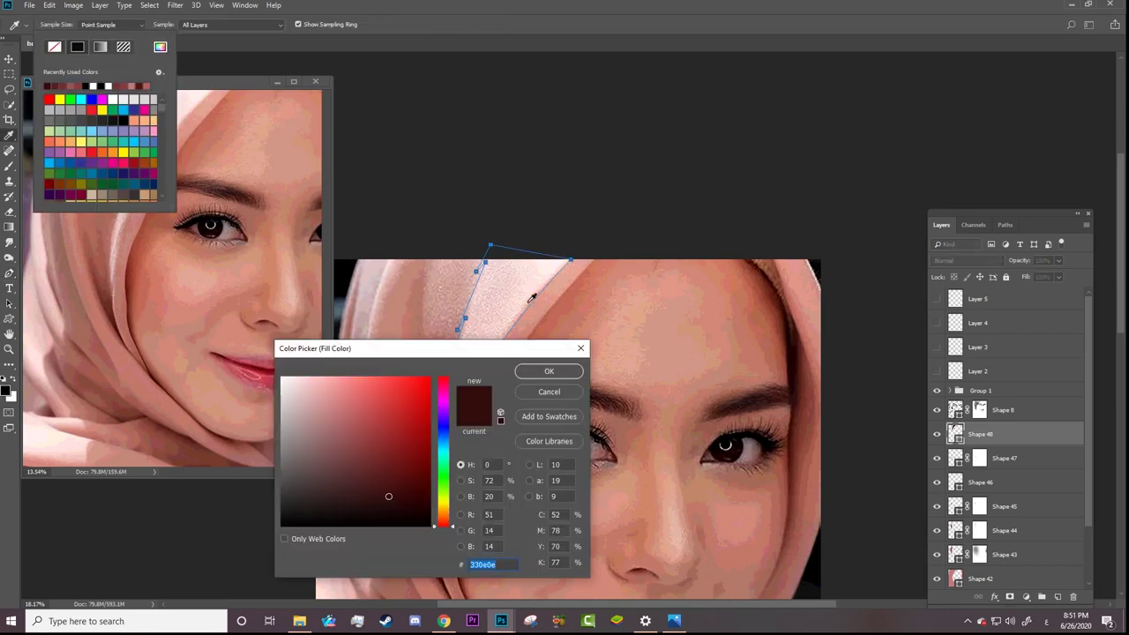
left_click(530, 299)
left_click(558, 375)
key("Return")
key("z")
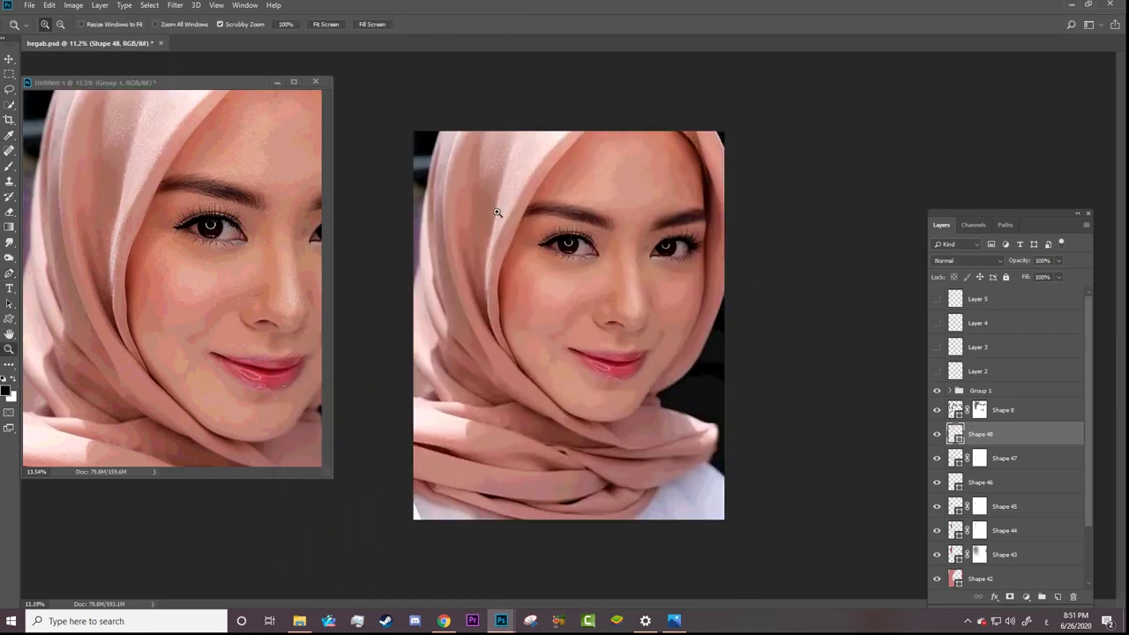
key("ctrl+0")
left_click(937, 390)
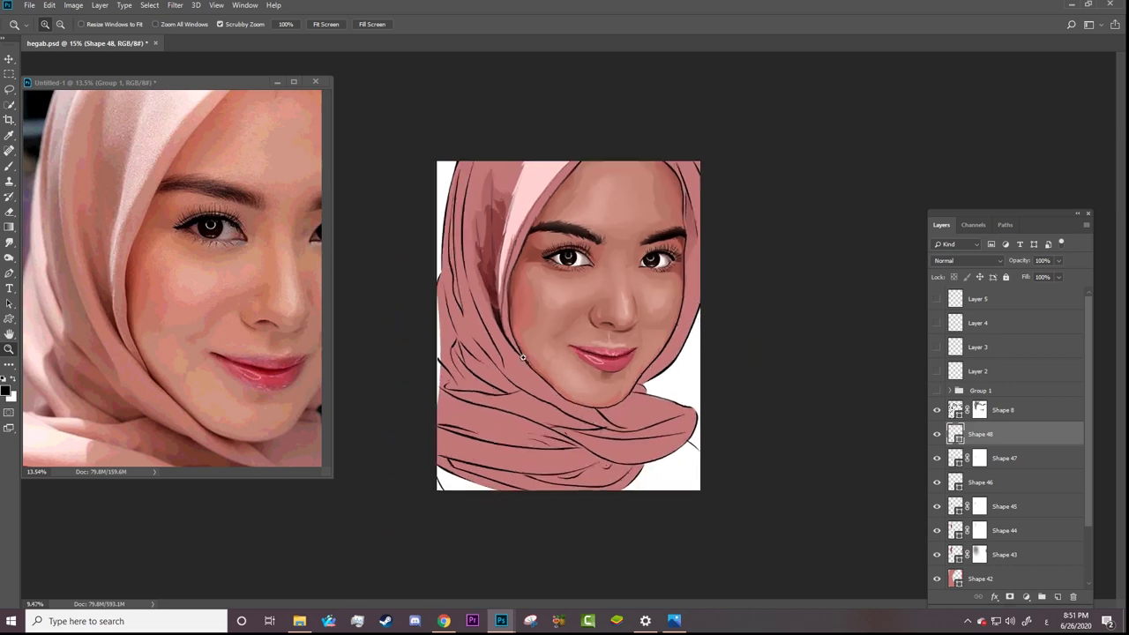
left_click(1005, 596)
Step: Paint Shape 48's mask with a 448 px soft brush to narrow the upper hijab highlight
key("b")
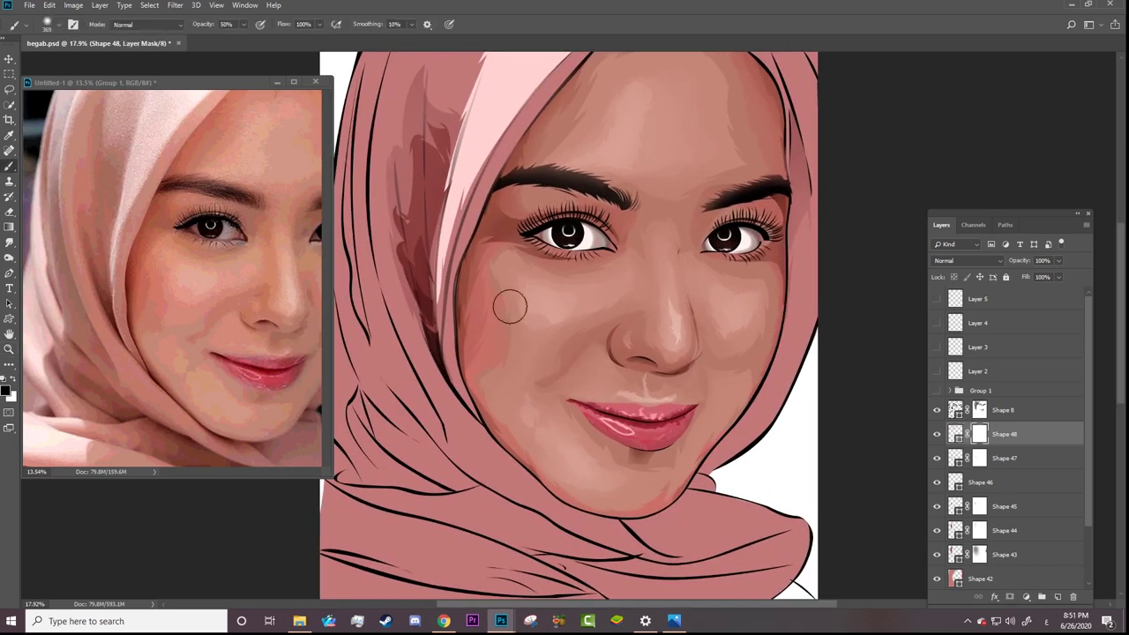
right_click(529, 198)
left_click_drag(654, 182, 658, 182)
key("Return")
left_click(936, 411)
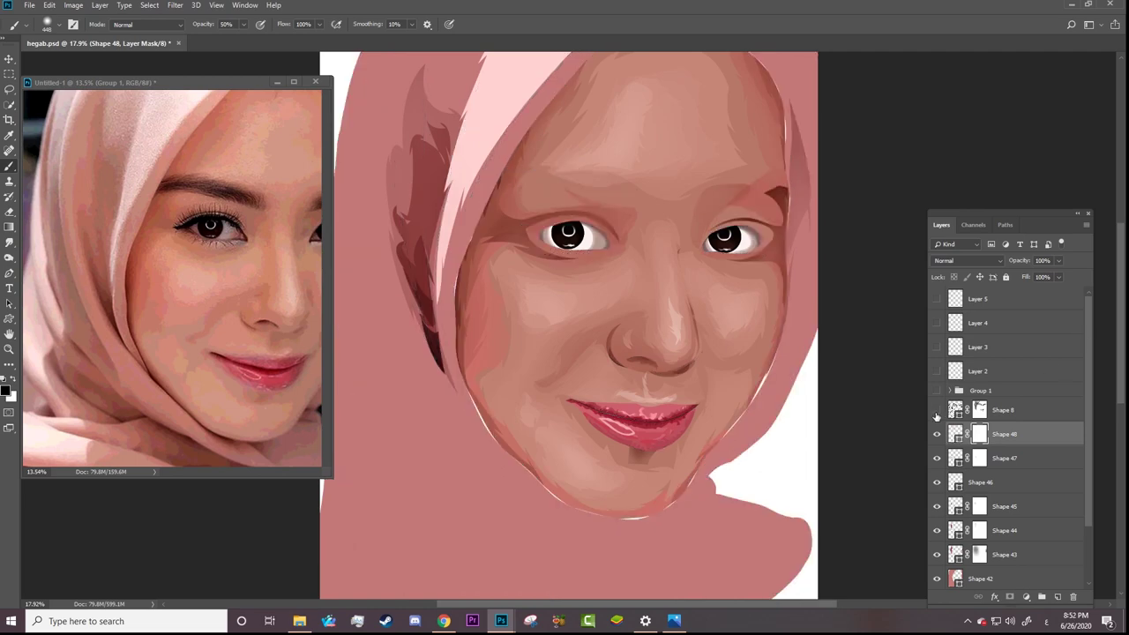
left_click(936, 410)
left_click_drag(435, 158, 430, 258)
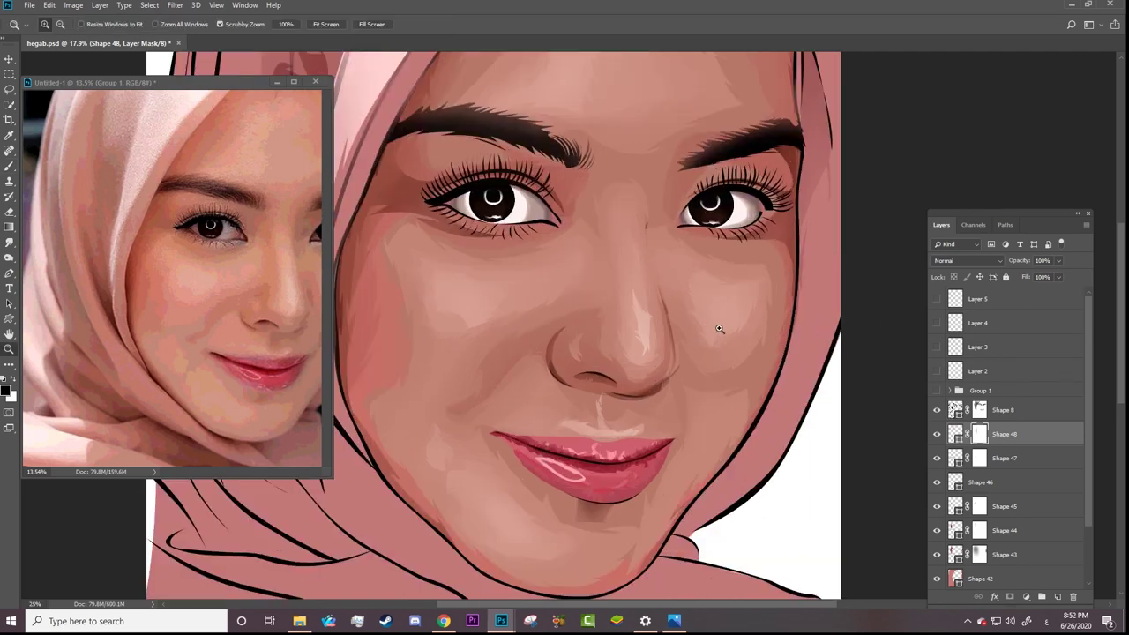
scroll(565, 220, "down", 4)
scroll(564, 220, "up", 2)
left_click_drag(489, 130, 520, 97)
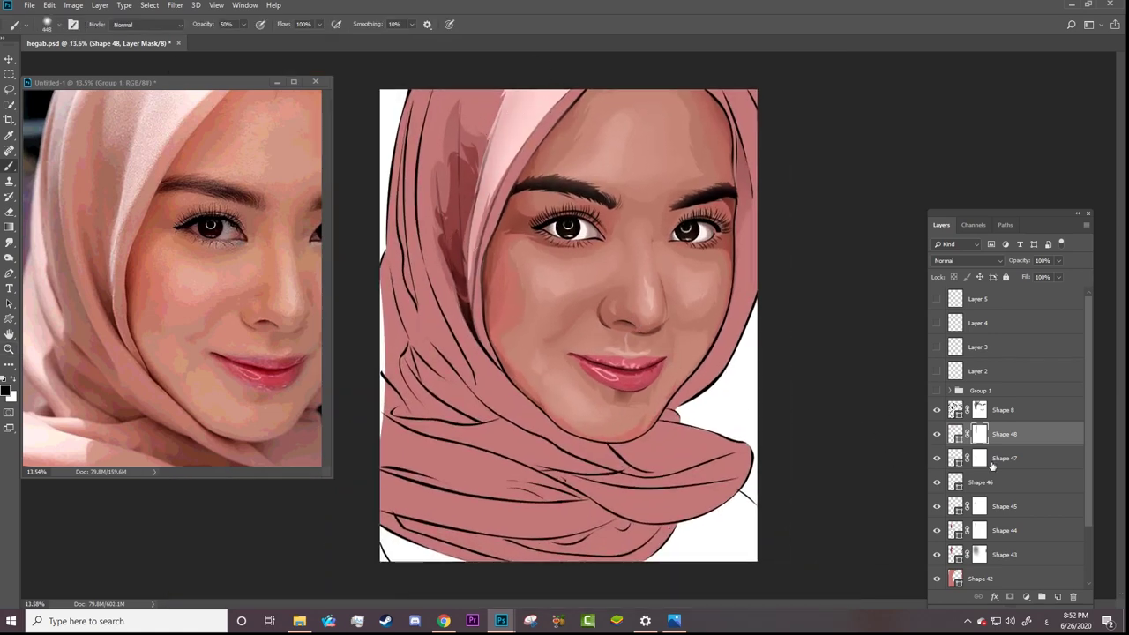
Step: Paint white on Shape 8's mask to soften the shading on the scarf's left fold
left_click(974, 412)
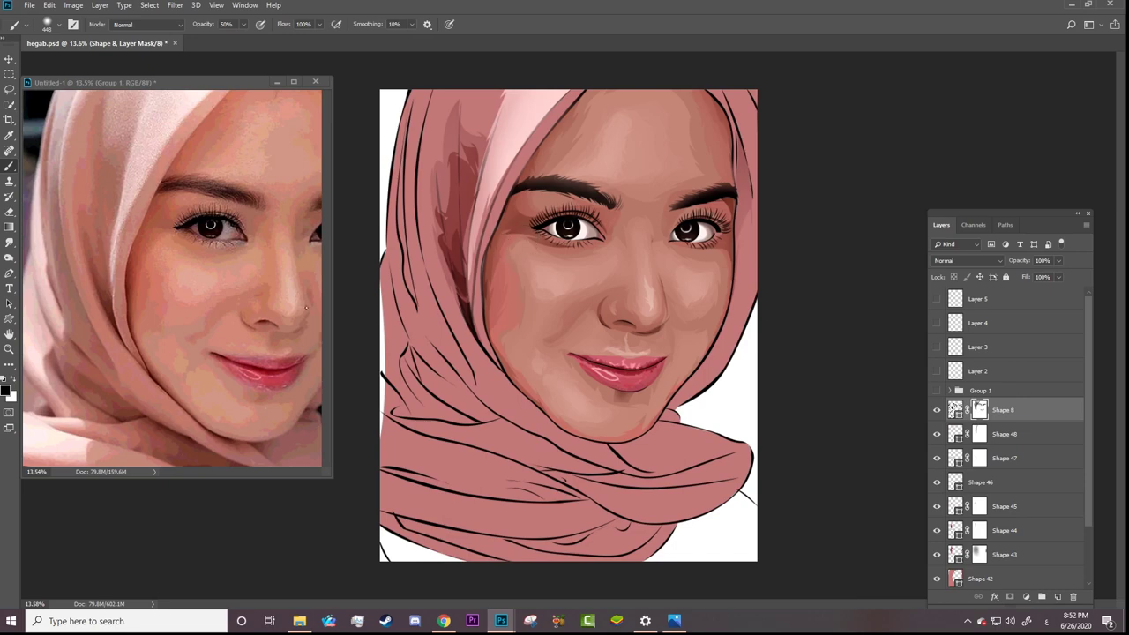
key("x")
left_click(456, 172)
left_click_drag(472, 283, 451, 160)
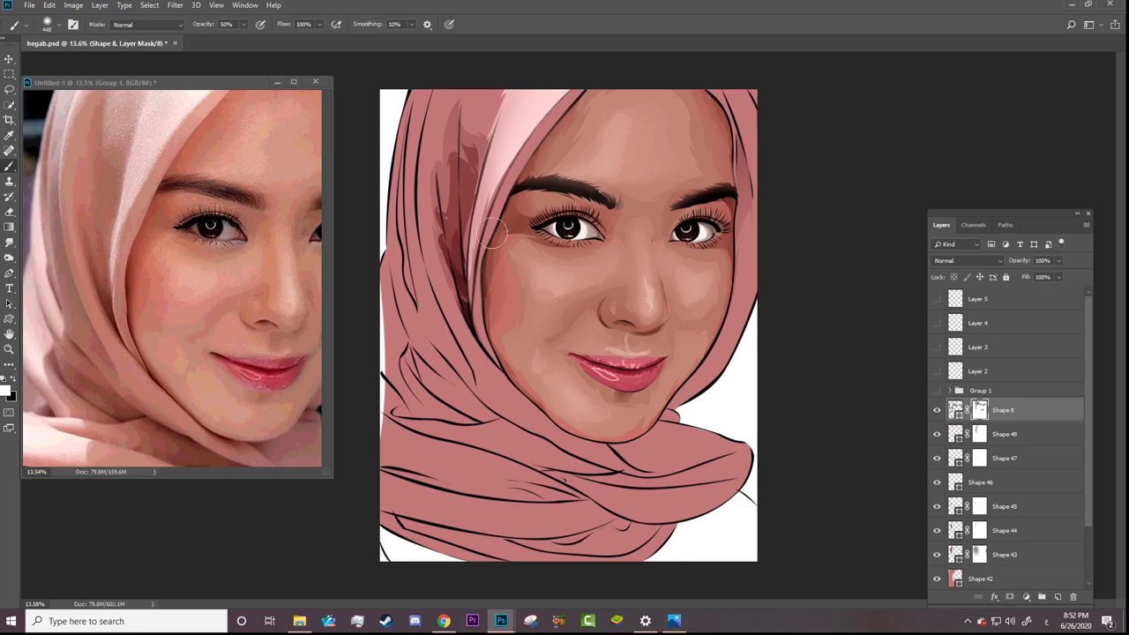
left_click_drag(451, 160, 477, 294)
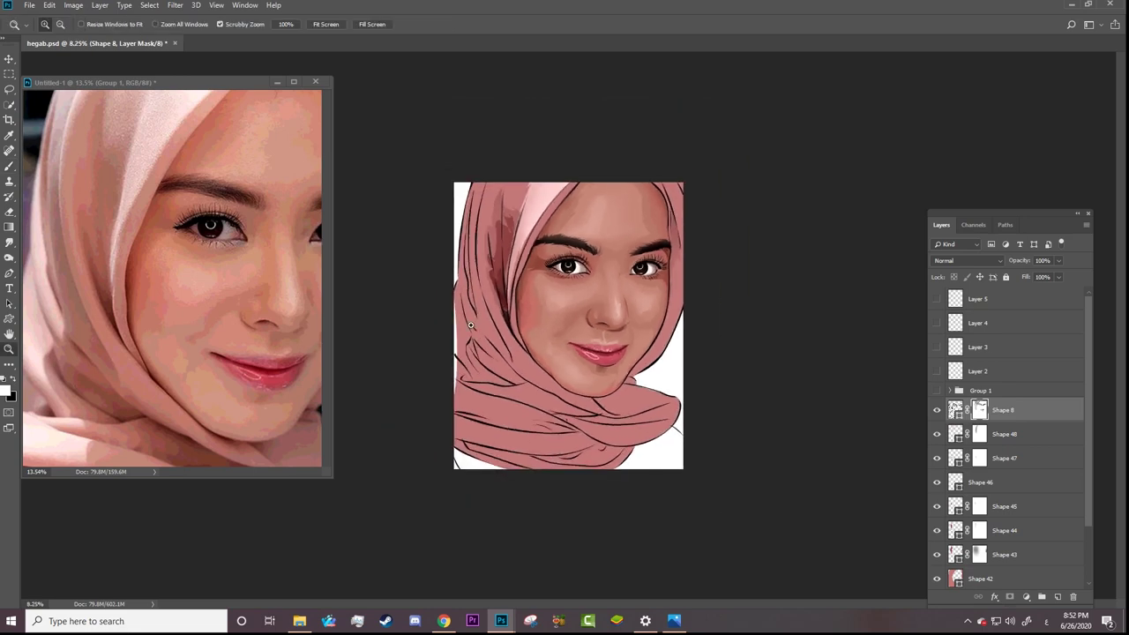
mouse_move(533, 321)
left_mouse_down()
mouse_move(538, 208)
mouse_move(511, 198)
left_mouse_up()
Step: Select Shape 48 and set the Pen path operation to Combine Shapes
key("p")
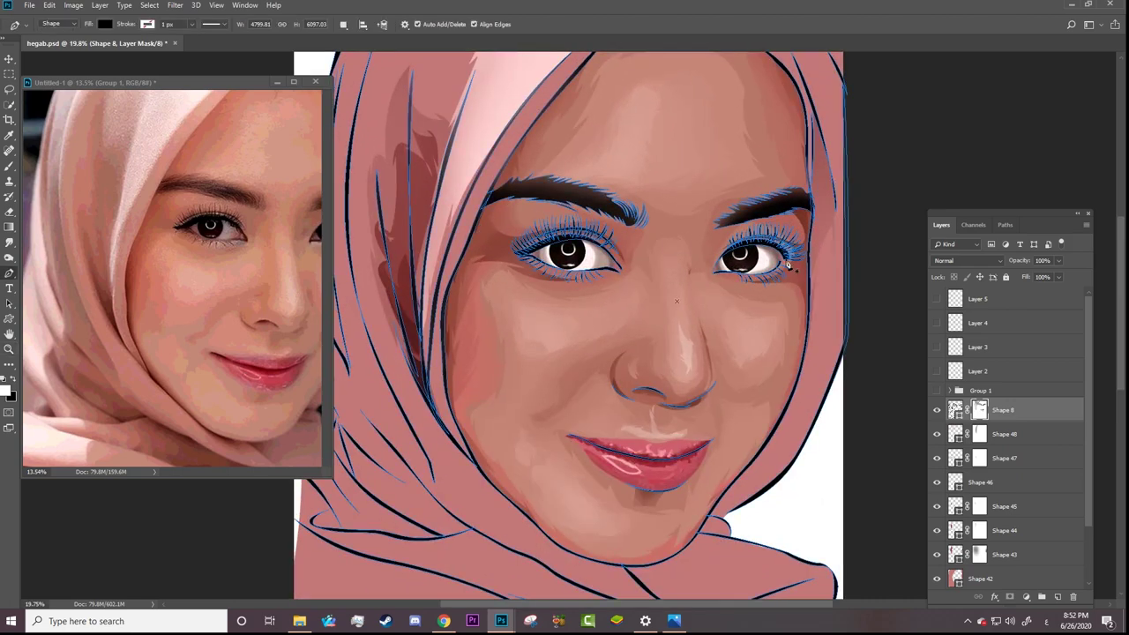
left_click(977, 432)
left_click(343, 24)
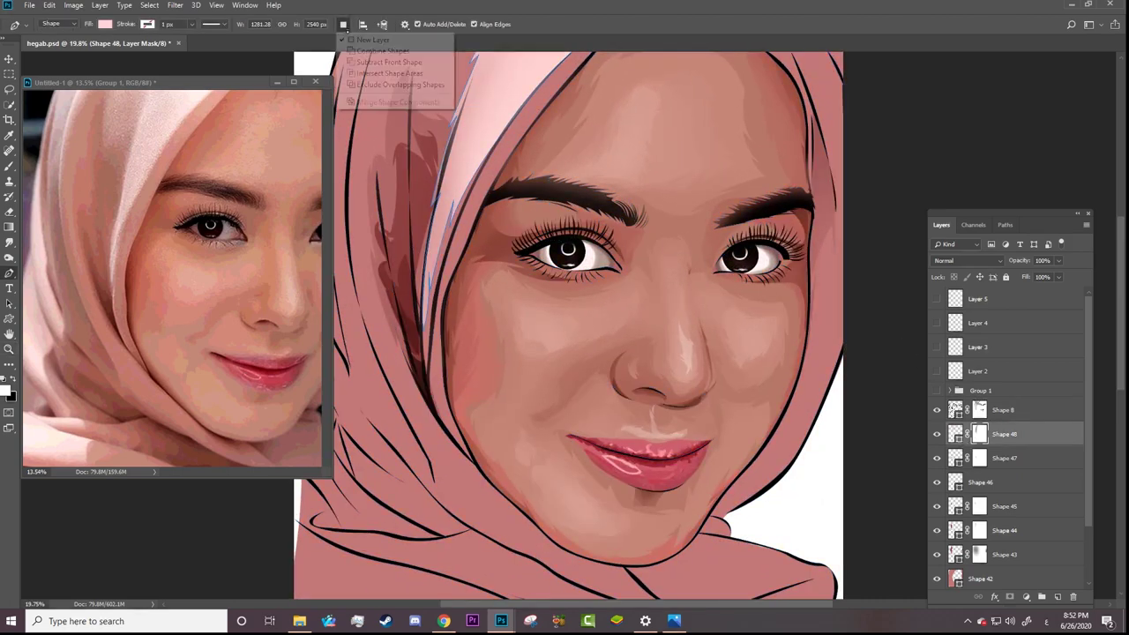
left_click(370, 53)
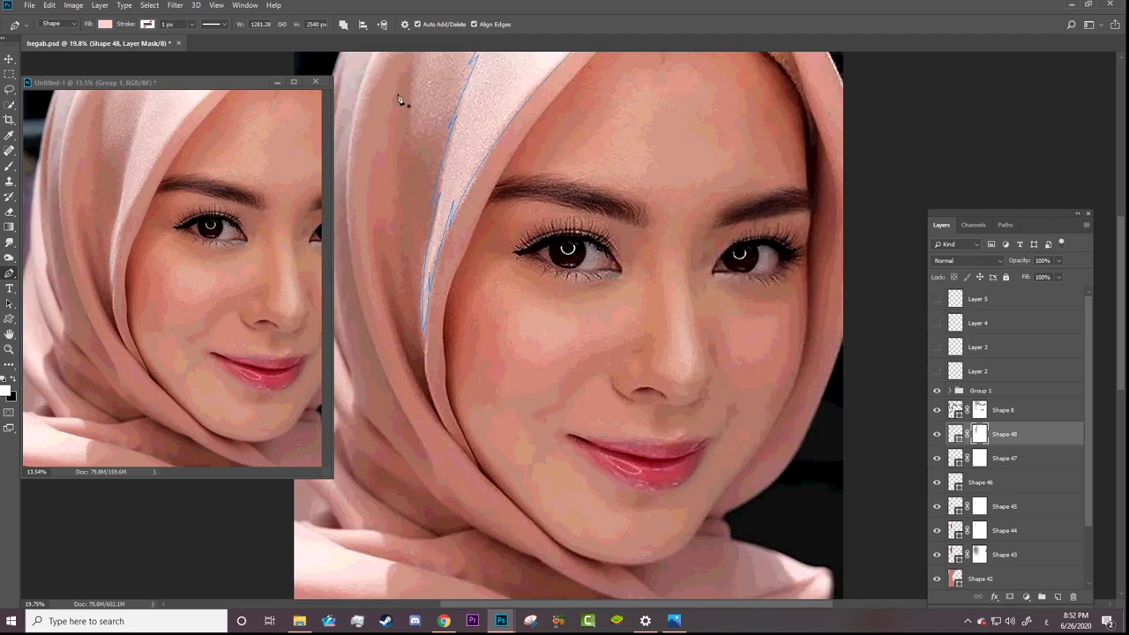
scroll(541, 82, "left", 3)
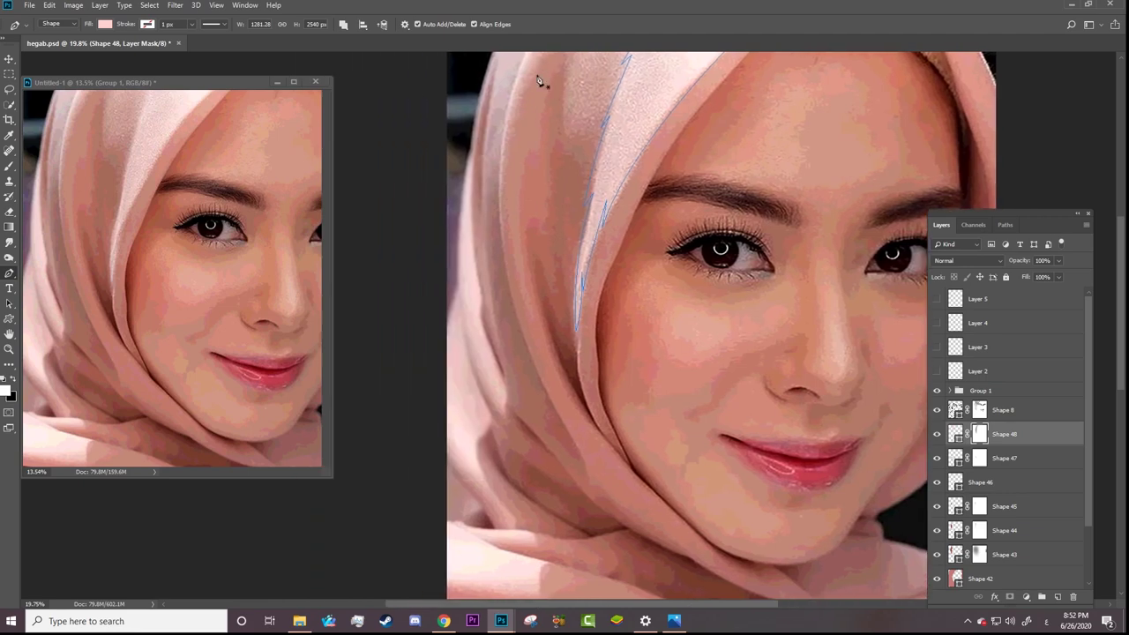
Step: Draw a closed curved path along the upper-left hijab fold
left_click(528, 55)
left_click_drag(513, 305, 555, 435)
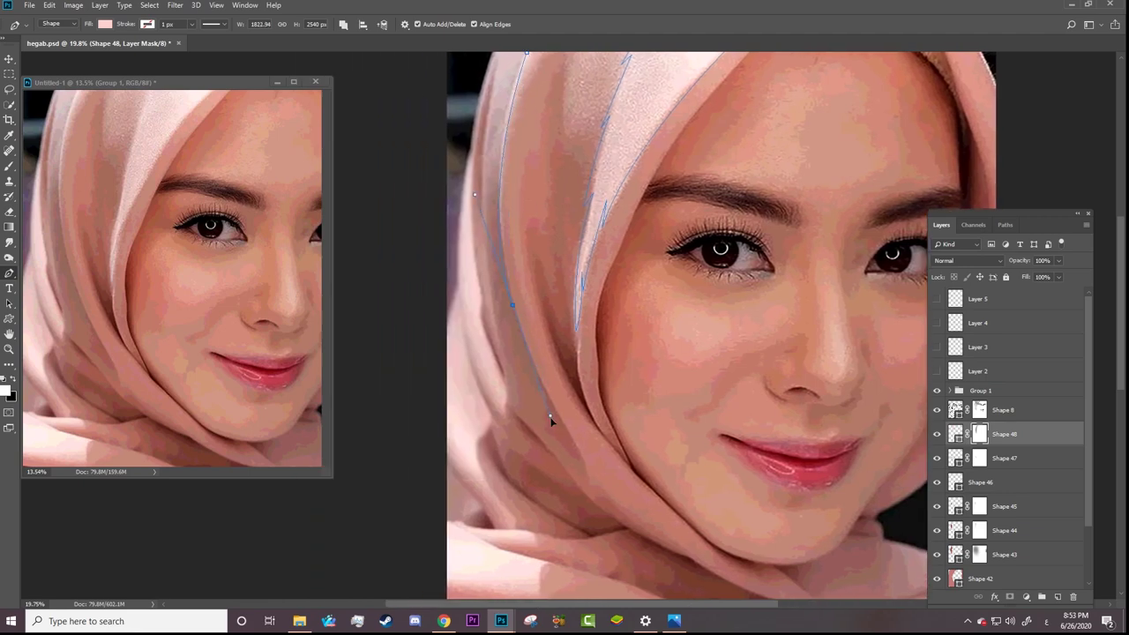
left_click(513, 306, "alt")
left_click_drag(526, 54, 521, 193)
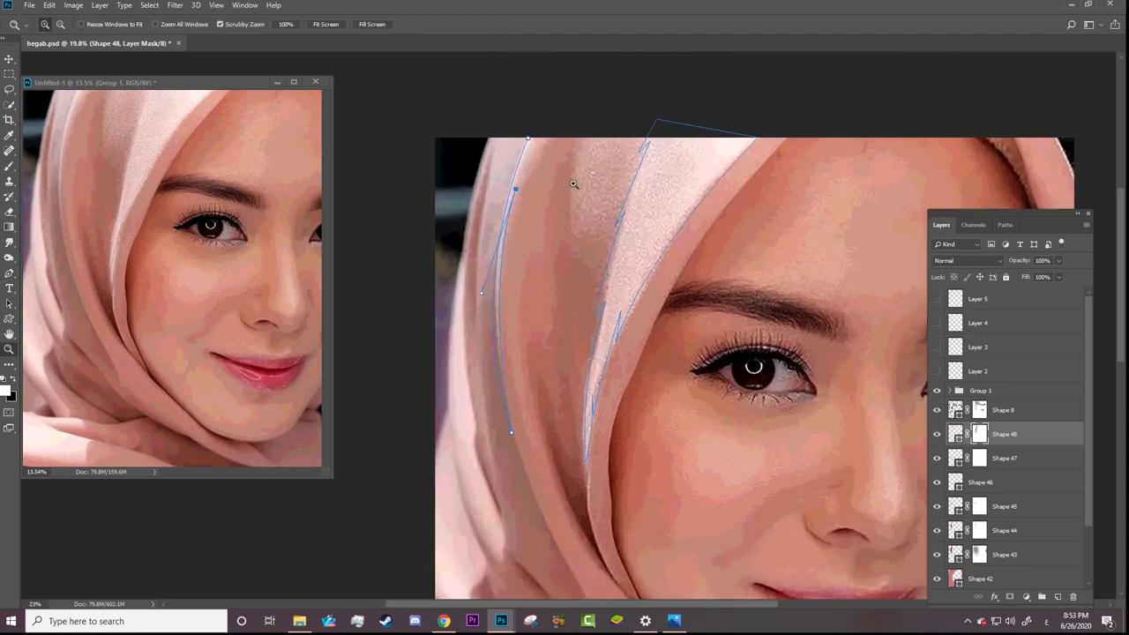
left_click_drag(521, 193, 542, 223)
key("p")
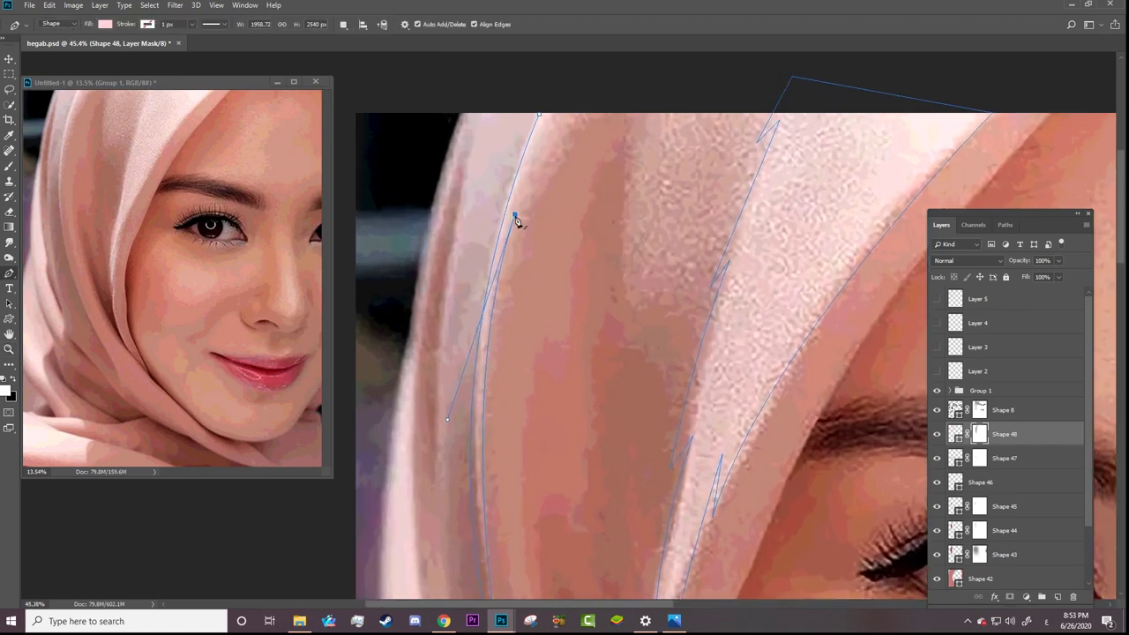
mouse_move(514, 214)
left_mouse_down()
mouse_move(544, 164)
mouse_move(627, 105)
left_mouse_up()
left_click(539, 113)
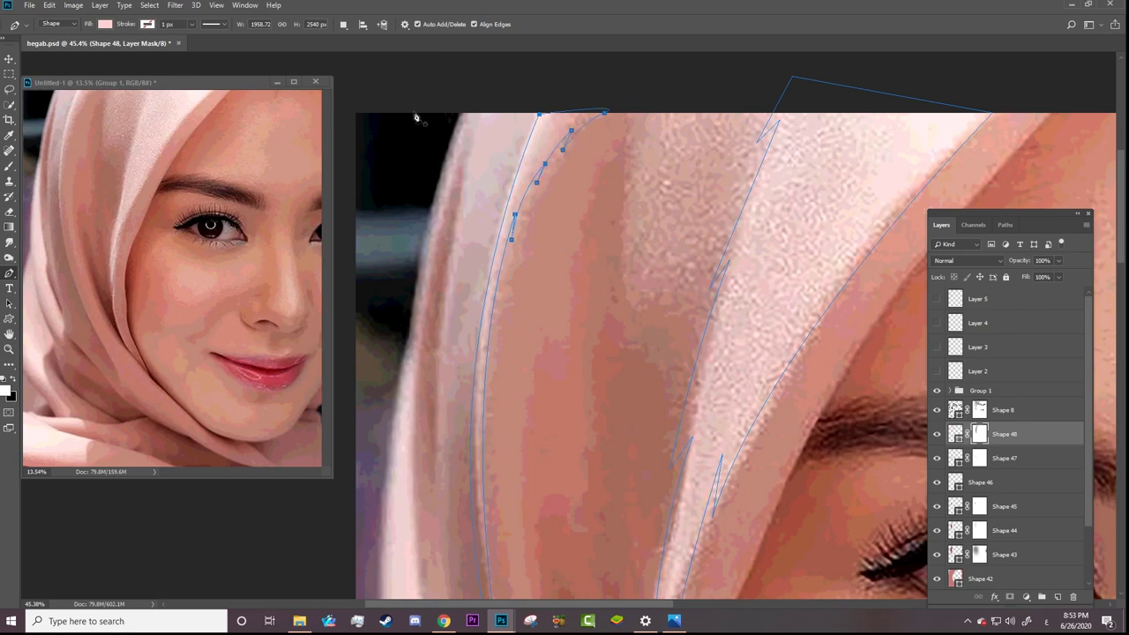
Step: Keep Combine Shapes and start tracing the highlight fold down the hijab's left side
left_click(343, 24)
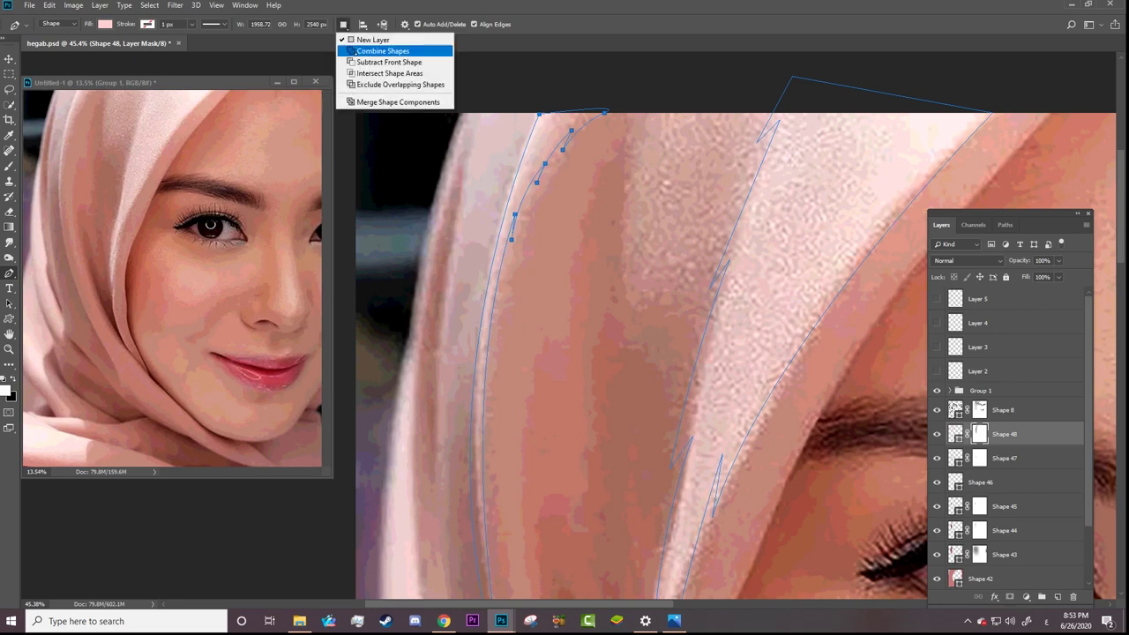
left_click(370, 49)
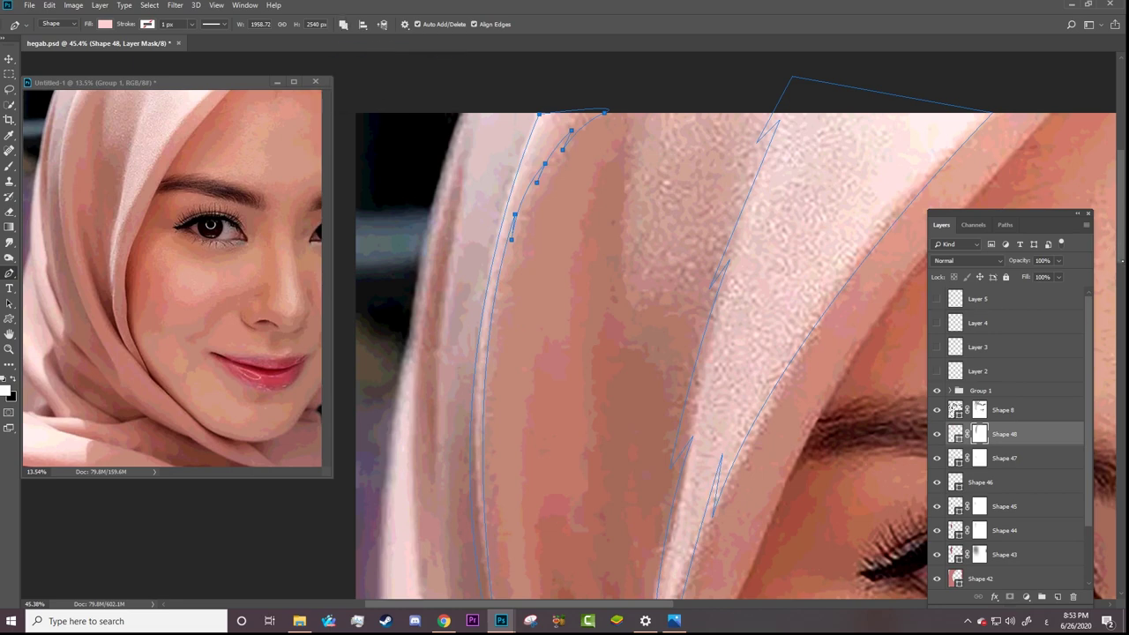
scroll(618, 269, "down", 5)
left_click(426, 132)
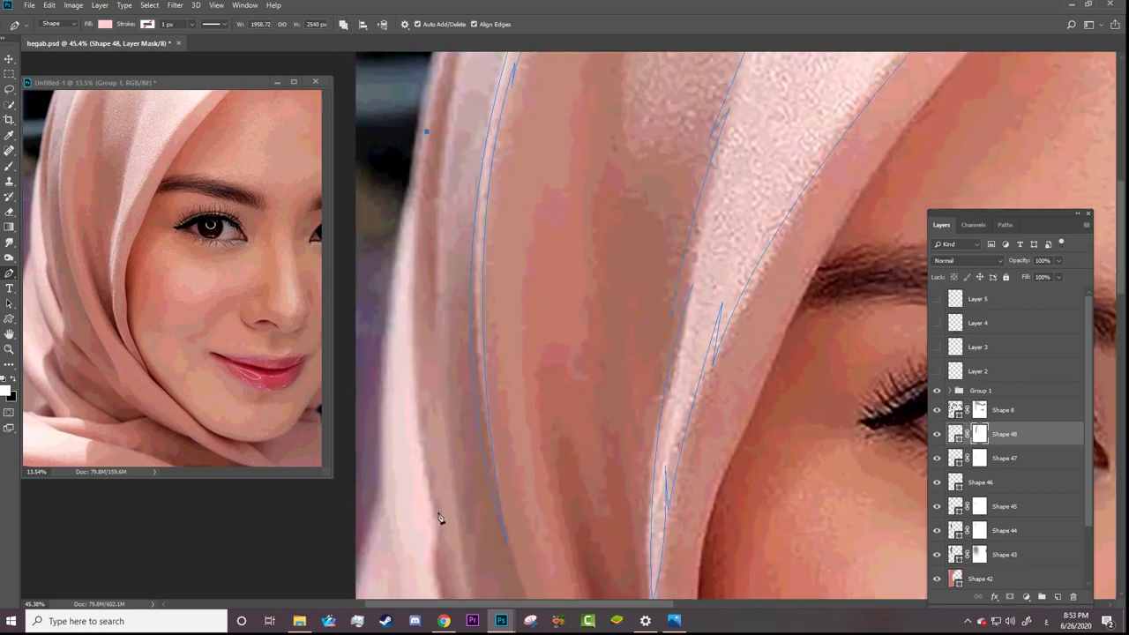
left_click_drag(433, 514, 467, 578)
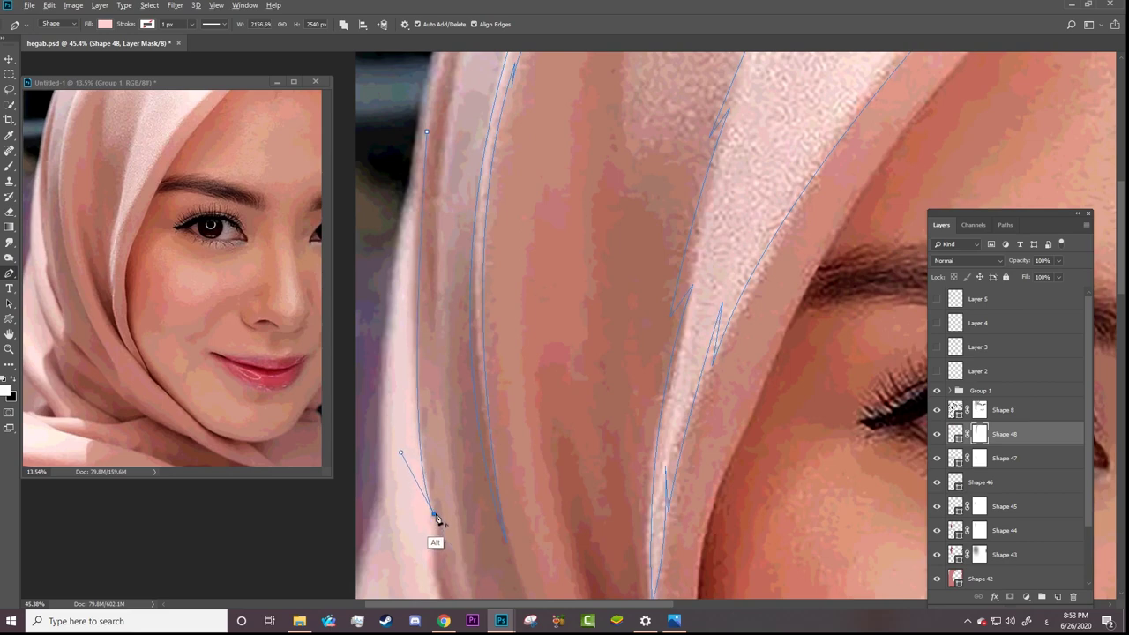
left_click(433, 515, "alt")
left_click(434, 522, "alt")
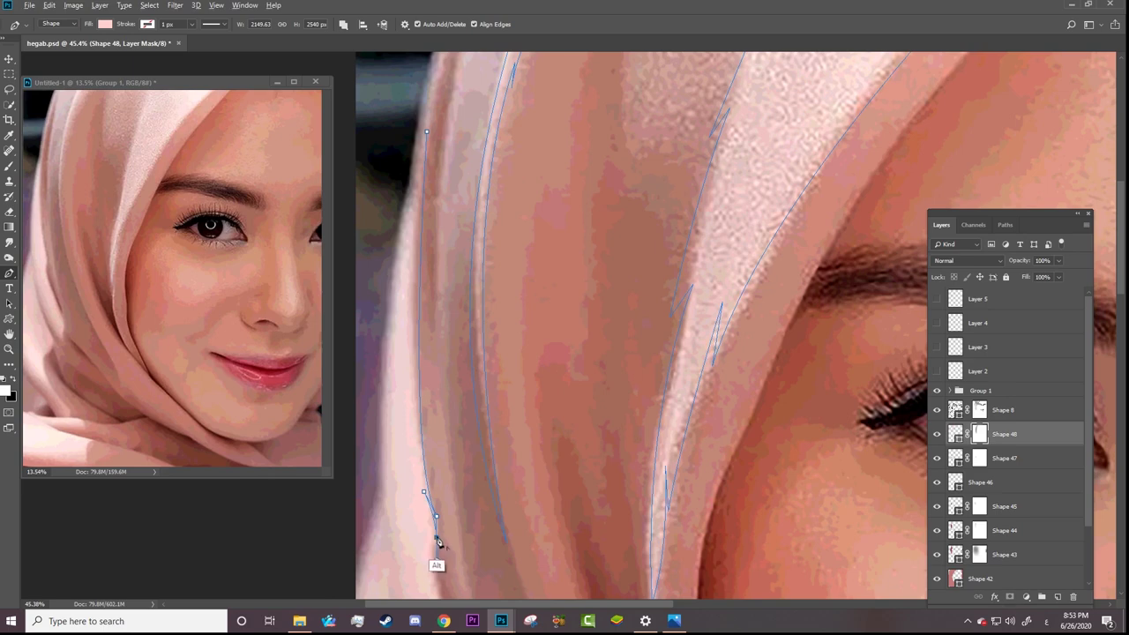
left_click_drag(436, 536, 443, 551)
right_click(430, 583)
key("Escape")
Step: Continue the outline down the hijab edge, redoing one anchor and cornering the bottom
scroll(870, 326, "down", 4)
scroll(869, 327, "down", 1)
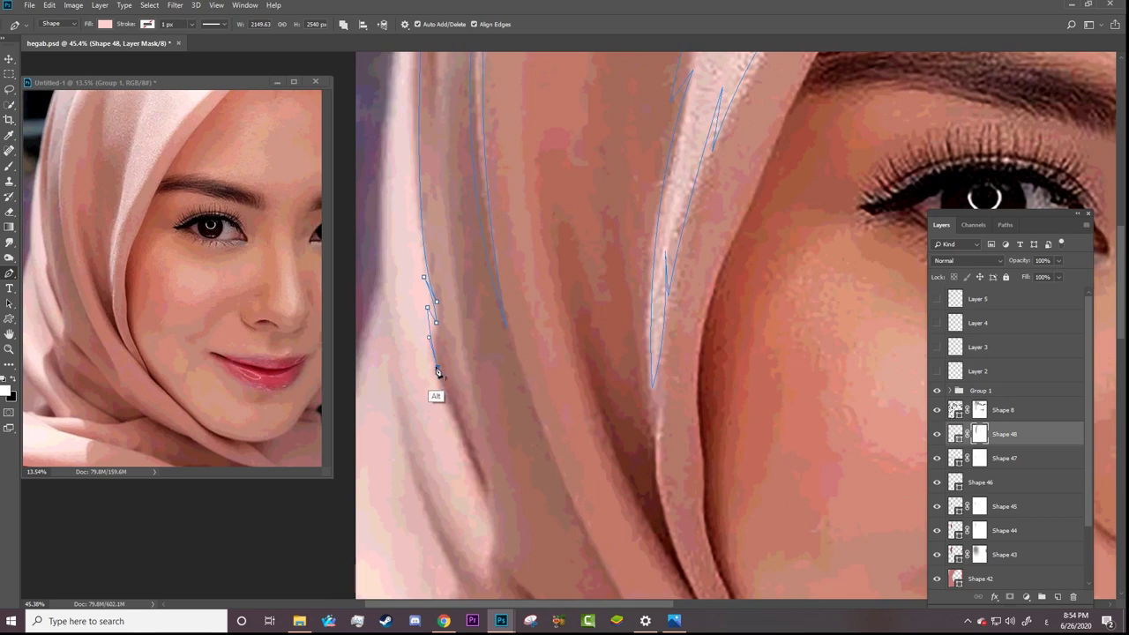
left_click_drag(483, 491, 503, 524)
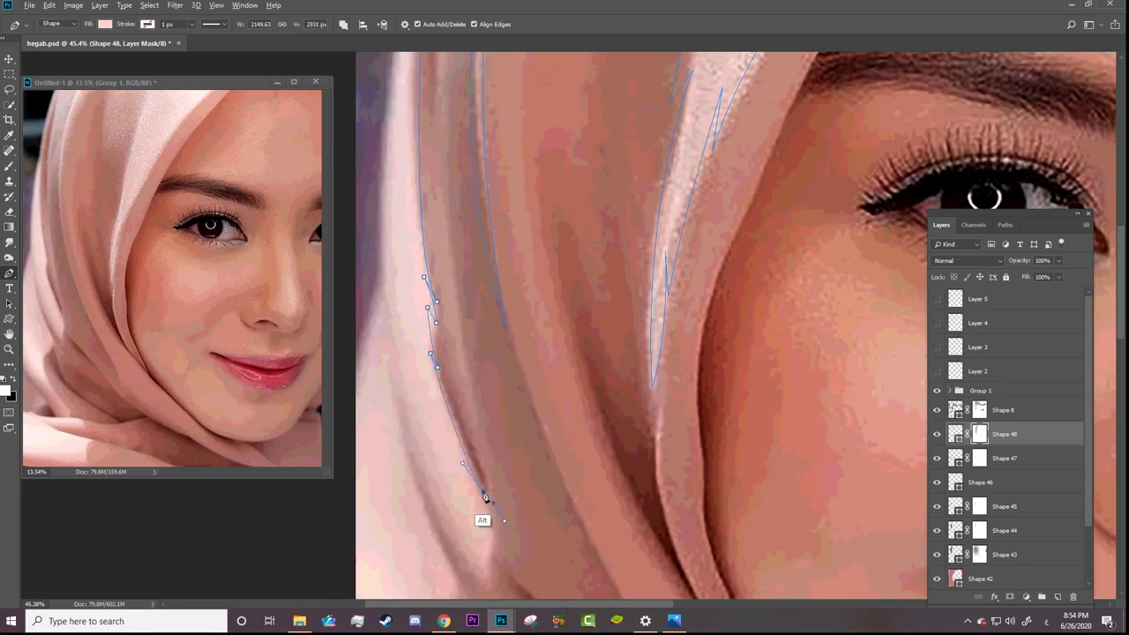
key("ctrl+z")
left_click_drag(482, 485, 498, 495)
left_click(497, 528)
left_click(489, 562)
left_click(489, 559, "alt")
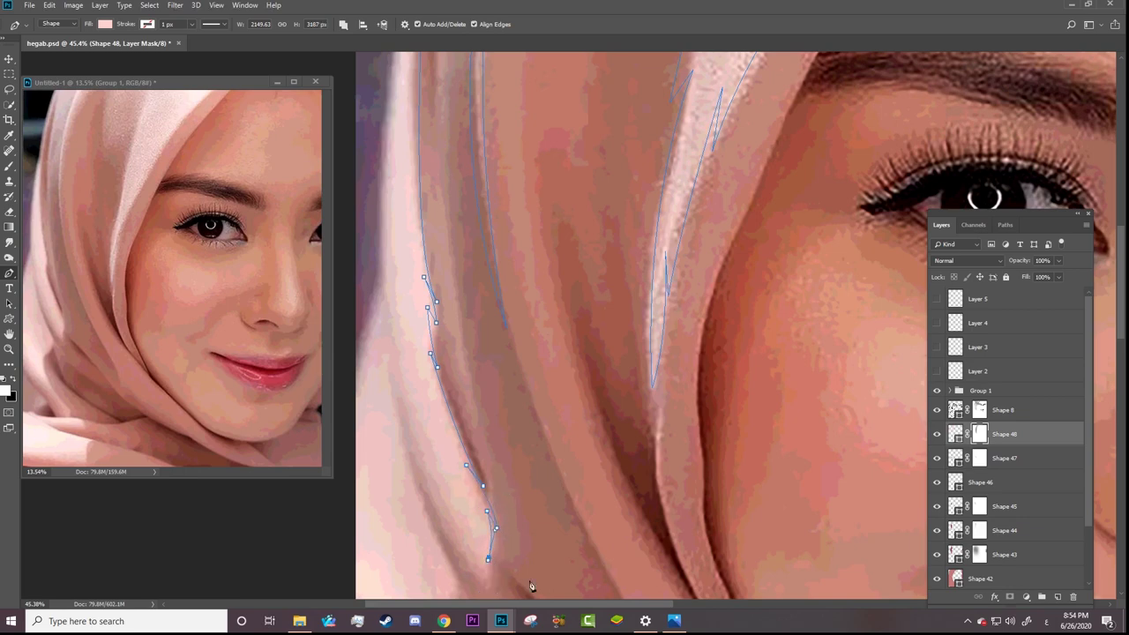
left_click_drag(704, 445, 819, 446)
scroll(826, 365, "down", 3)
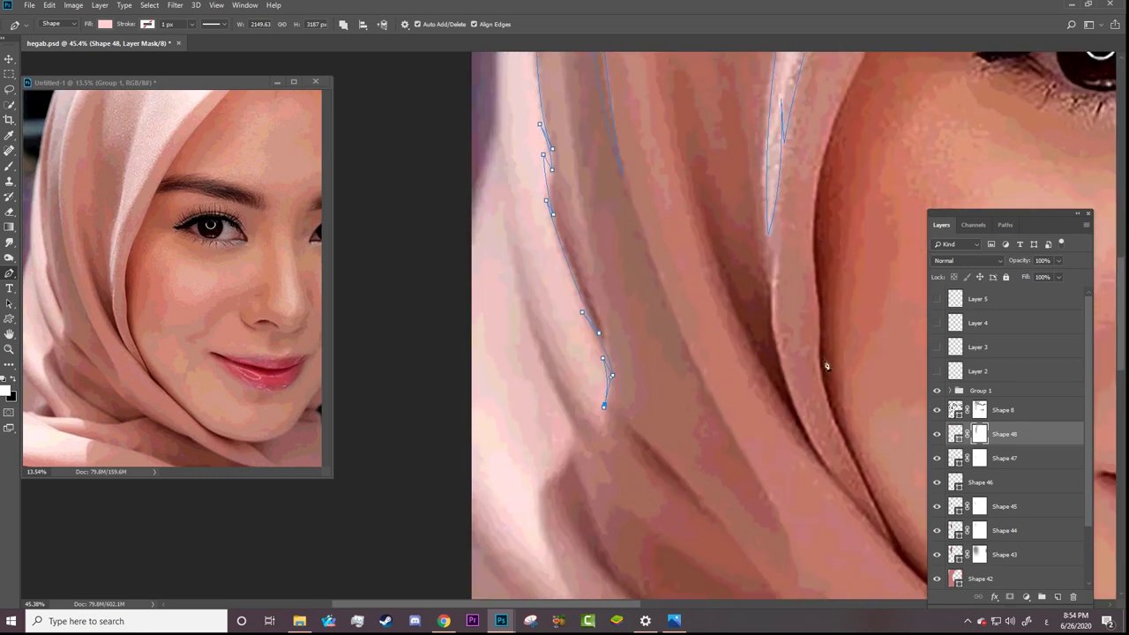
Step: Trace the fold's inner edge with a mix of curved and corner anchors
left_click_drag(544, 334, 526, 308)
left_click_drag(506, 225, 500, 189)
left_click(506, 225, "alt")
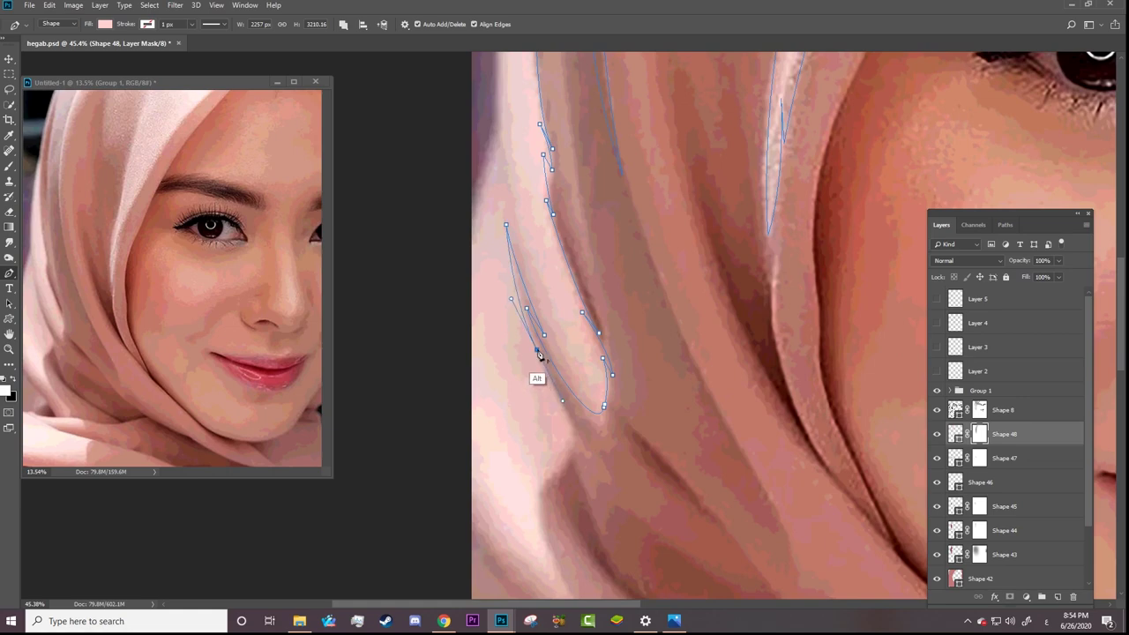
left_click_drag(520, 330, 536, 349)
mouse_move(573, 424)
left_mouse_down()
mouse_move(584, 457)
mouse_move(505, 518)
left_mouse_up()
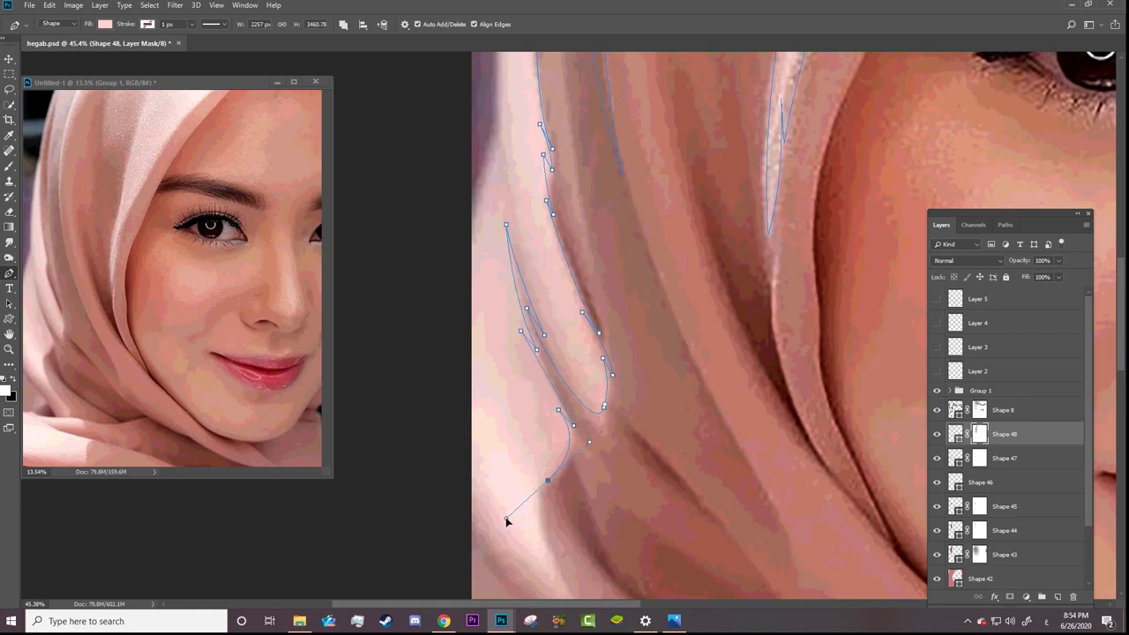
left_click(548, 482, "alt")
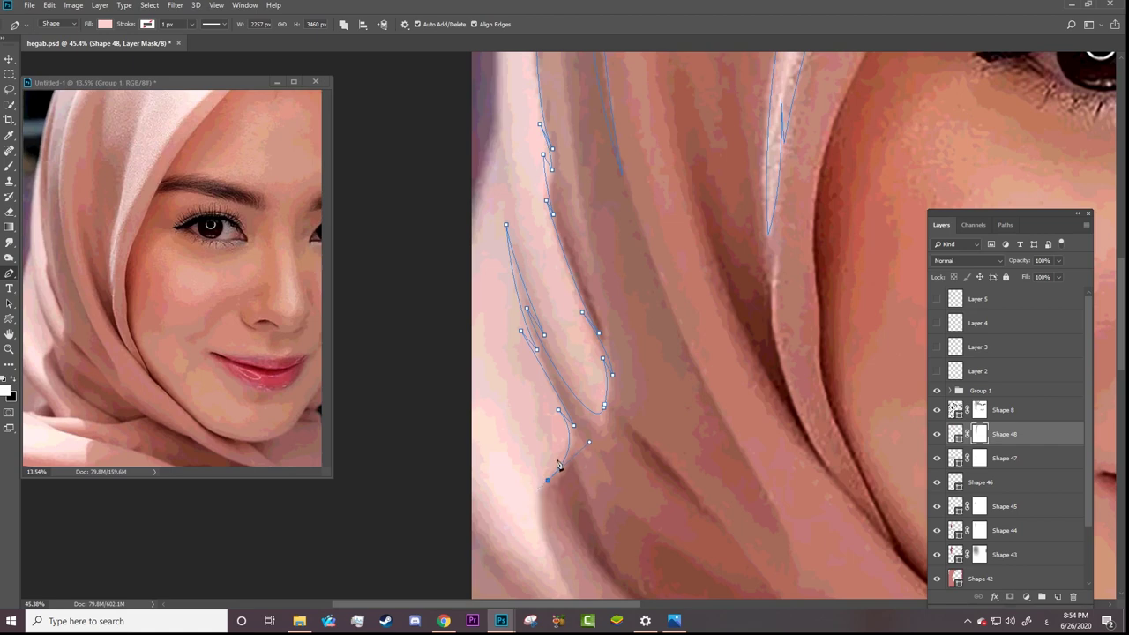
left_click_drag(544, 526, 554, 562)
left_click(545, 527, "alt")
scroll(544, 526, "down", 3)
left_click_drag(572, 390, 624, 452)
left_click(572, 390, "alt")
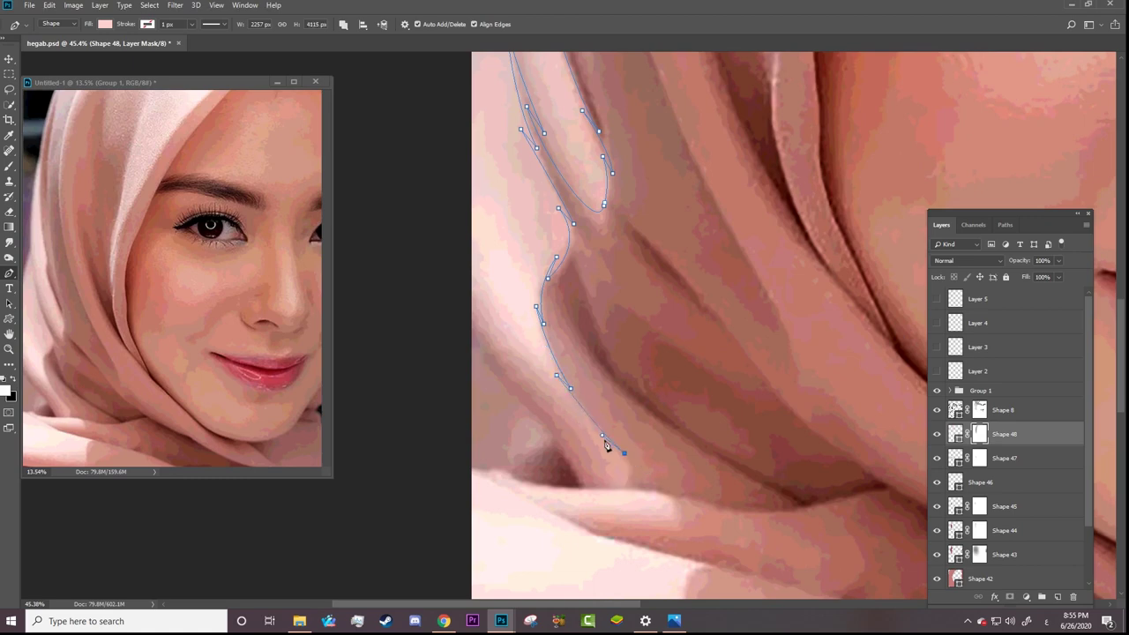
left_click_drag(491, 336, 443, 262)
Step: Add curved anchors up the hijab's left edge and close the highlight fold outline
scroll(697, 326, "up", 3)
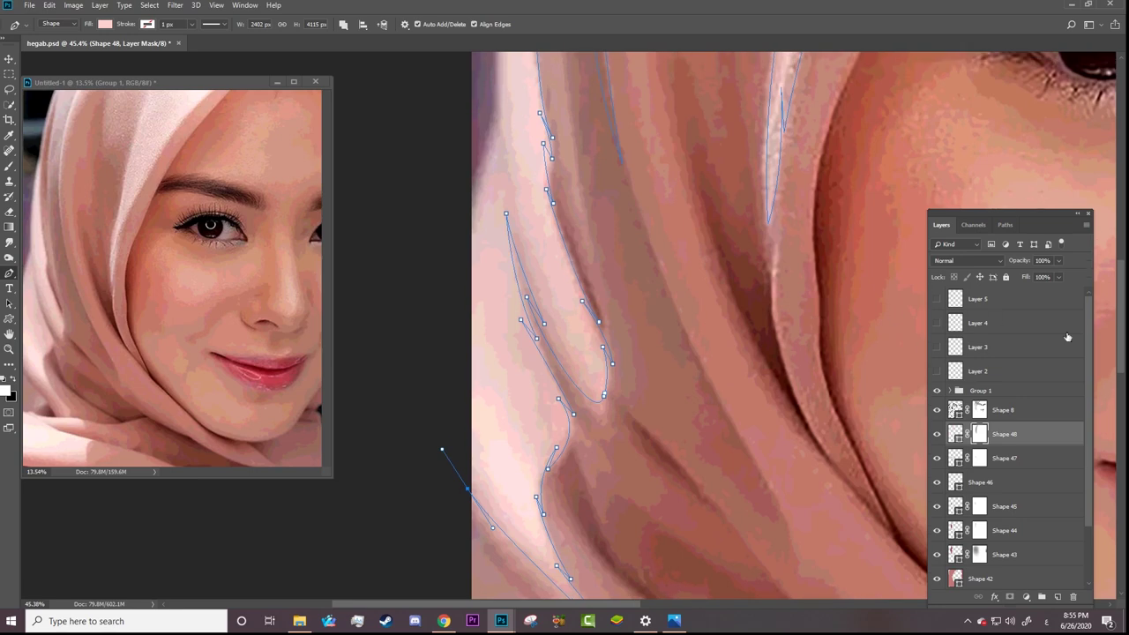
scroll(696, 326, "up", 3)
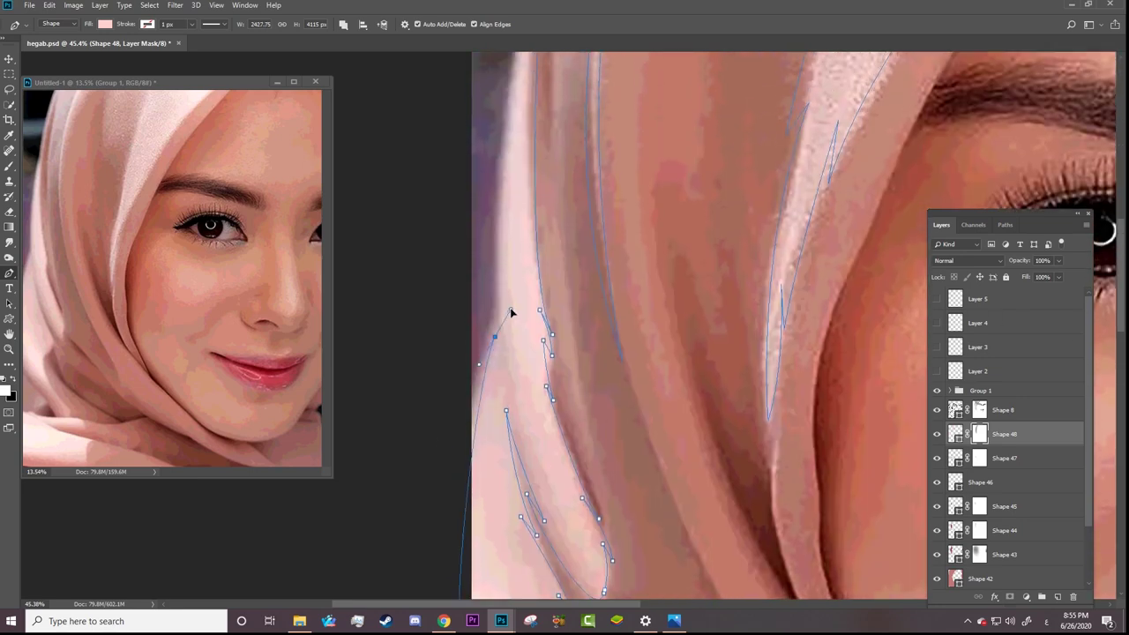
left_click_drag(516, 296, 484, 369)
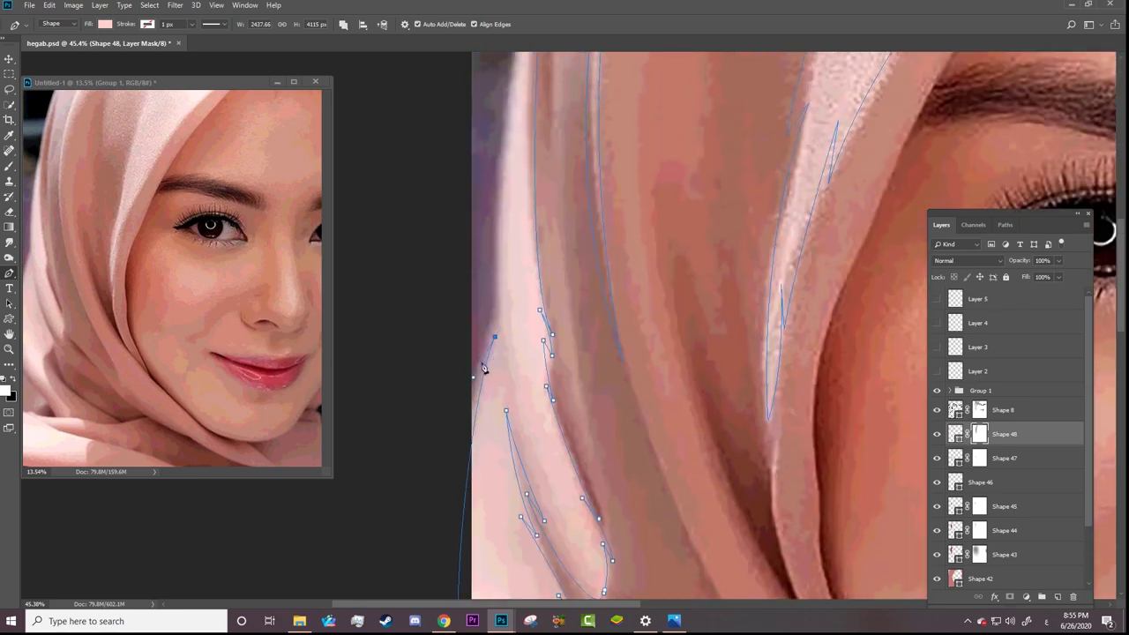
left_click_drag(499, 283, 489, 321)
mouse_move(507, 145)
left_mouse_down()
mouse_move(506, 174)
mouse_move(497, 166)
left_mouse_up()
left_click(505, 168)
scroll(524, 302, "up", 5)
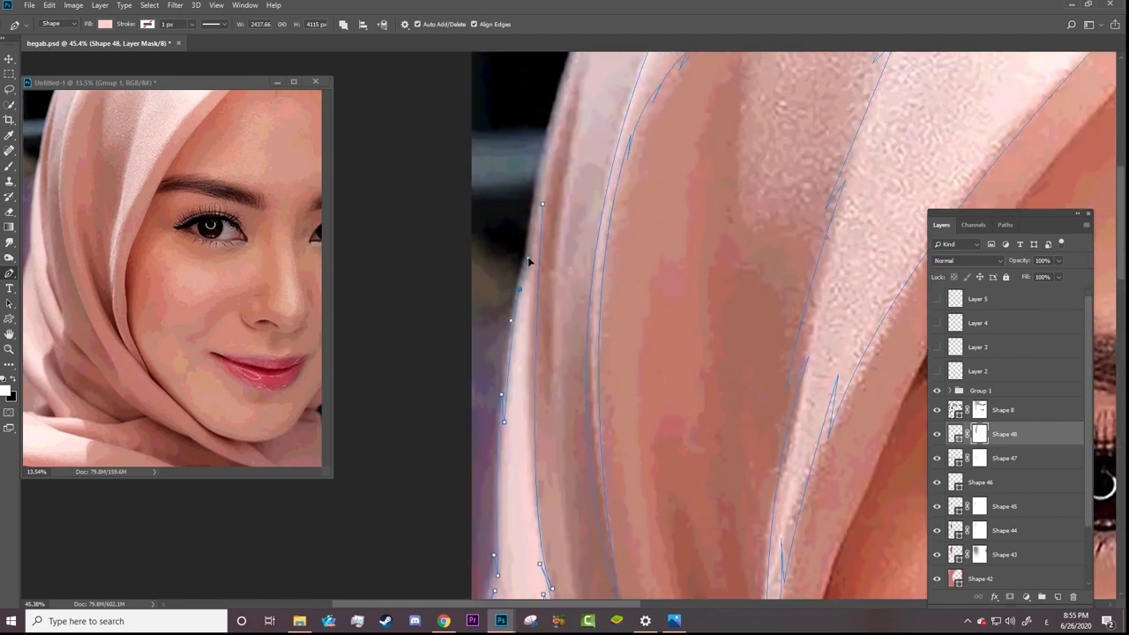
left_click_drag(520, 291, 518, 315)
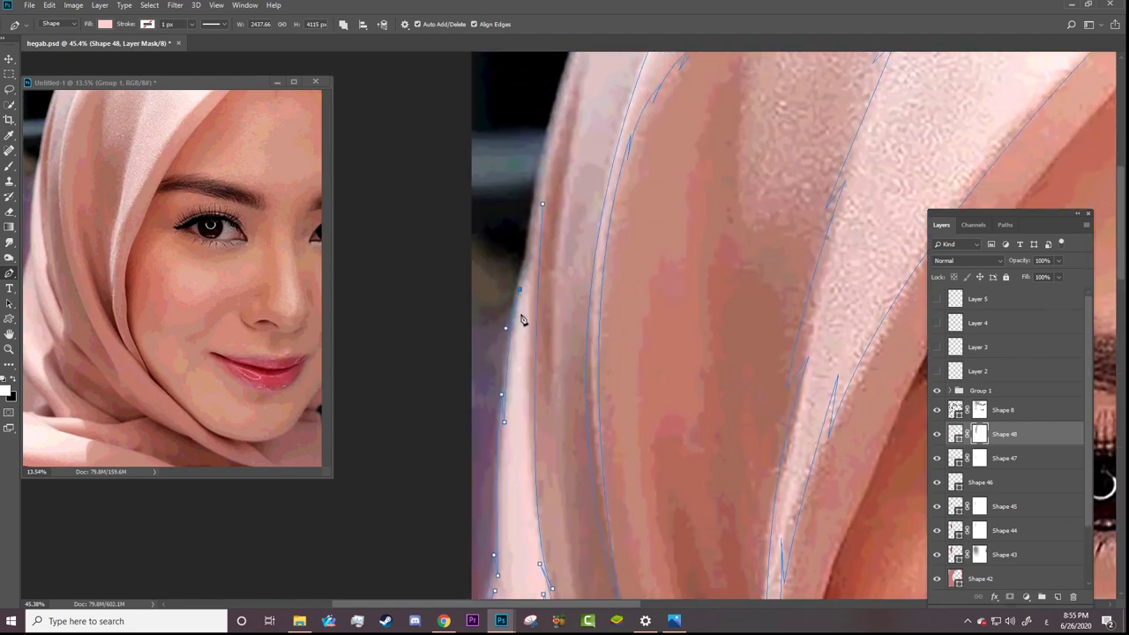
left_click(542, 205)
Step: Zoom out to the whole face and take the Brush with black as foreground colour
key("z")
left_click_drag(908, 400, 383, 373)
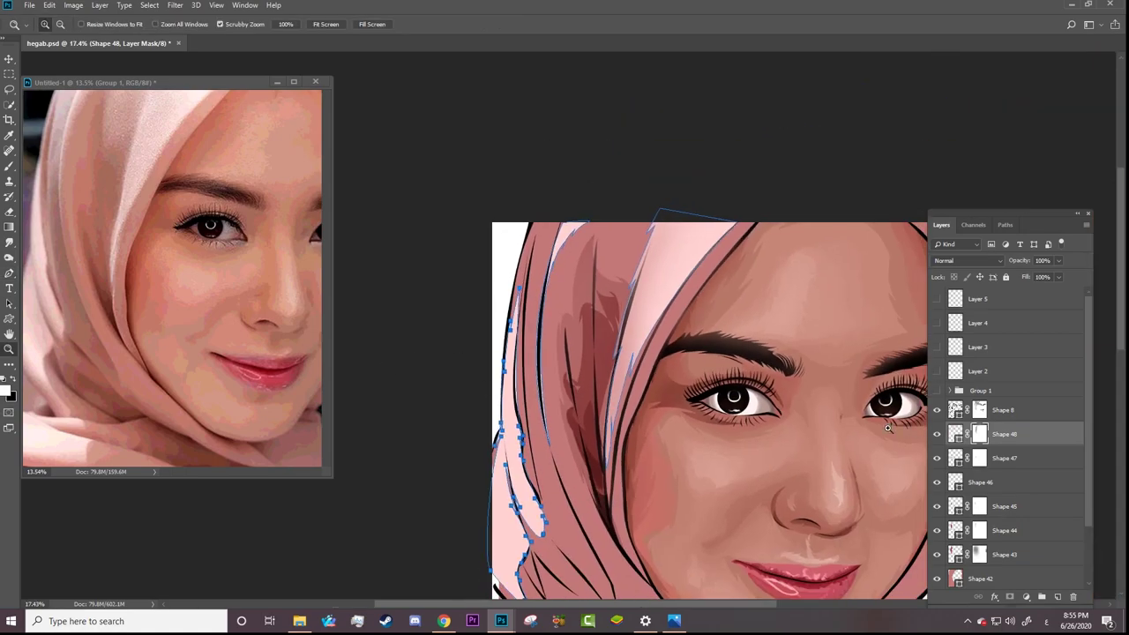
key("b")
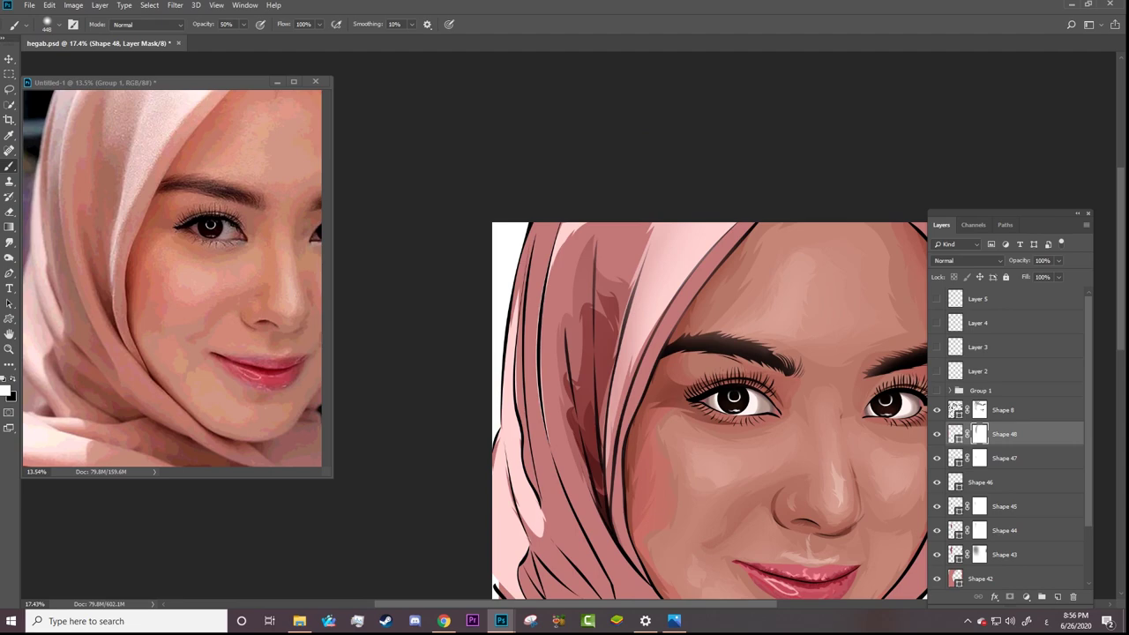
key("x")
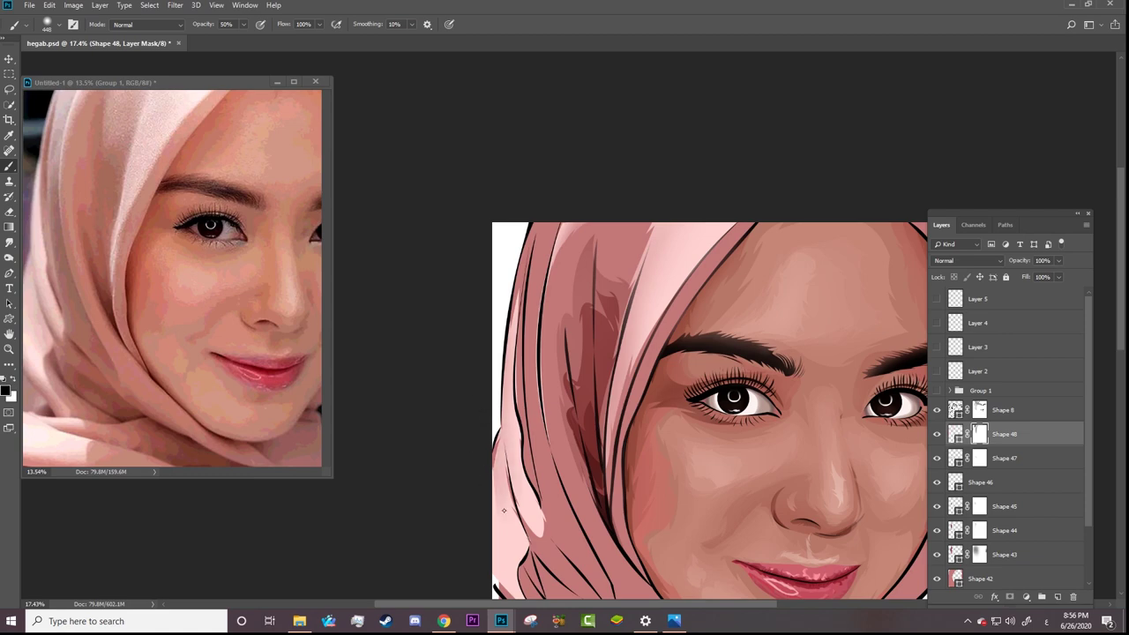
Step: Zoom out to show the whole portrait and reference photo, then zoom in on the chin and scarf
key("z")
left_click_drag(508, 475, 470, 327)
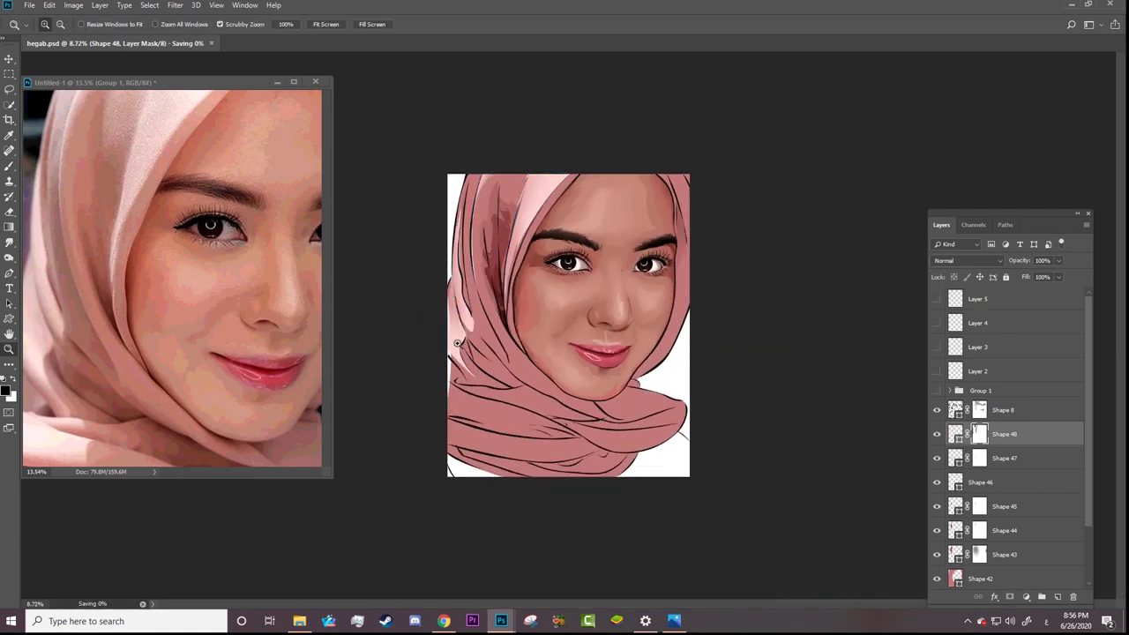
left_click_drag(251, 353, 221, 353)
left_click(450, 374)
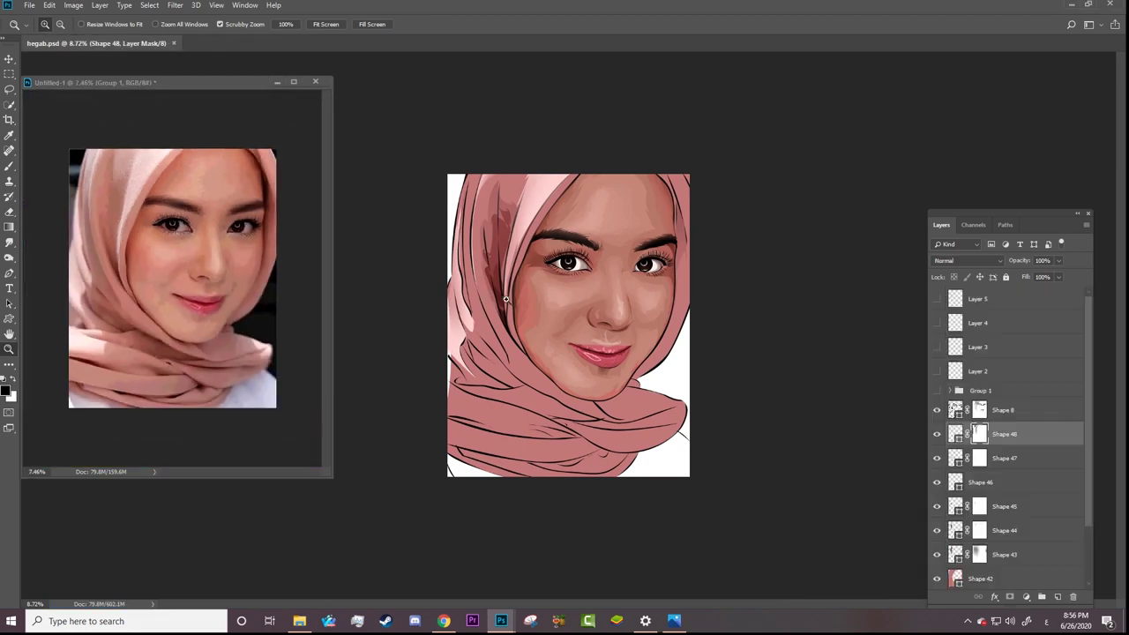
left_click_drag(574, 377, 671, 377)
Step: With the Pen tool, show the reference photo over the artwork and set Combine Shapes
key("b")
key("p")
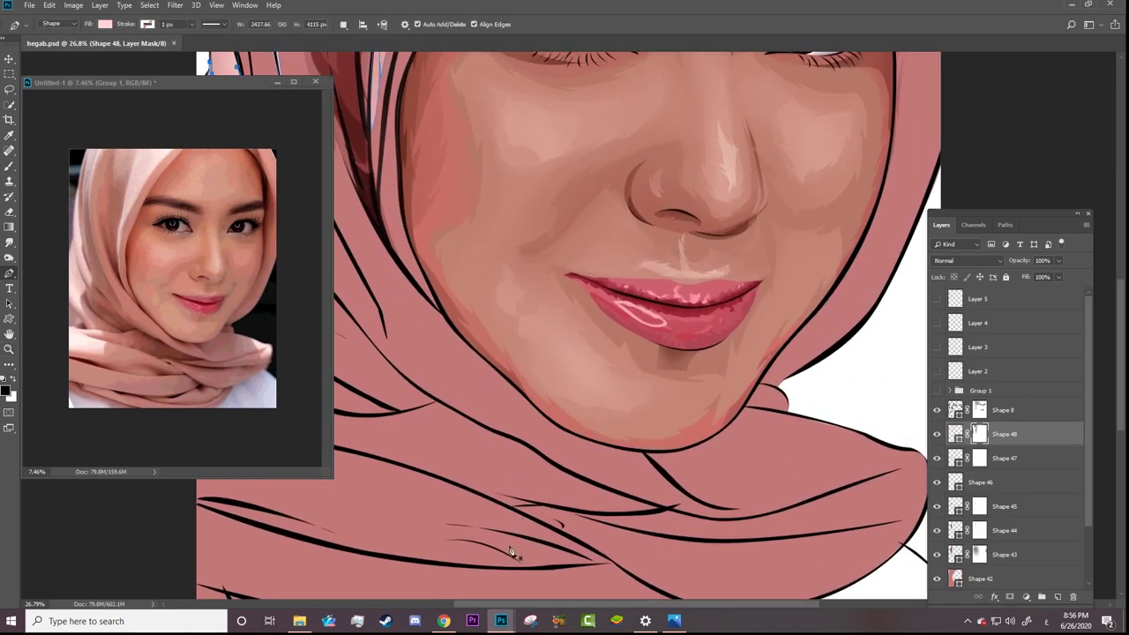
scroll(706, 429, "left", 3)
left_click(937, 391)
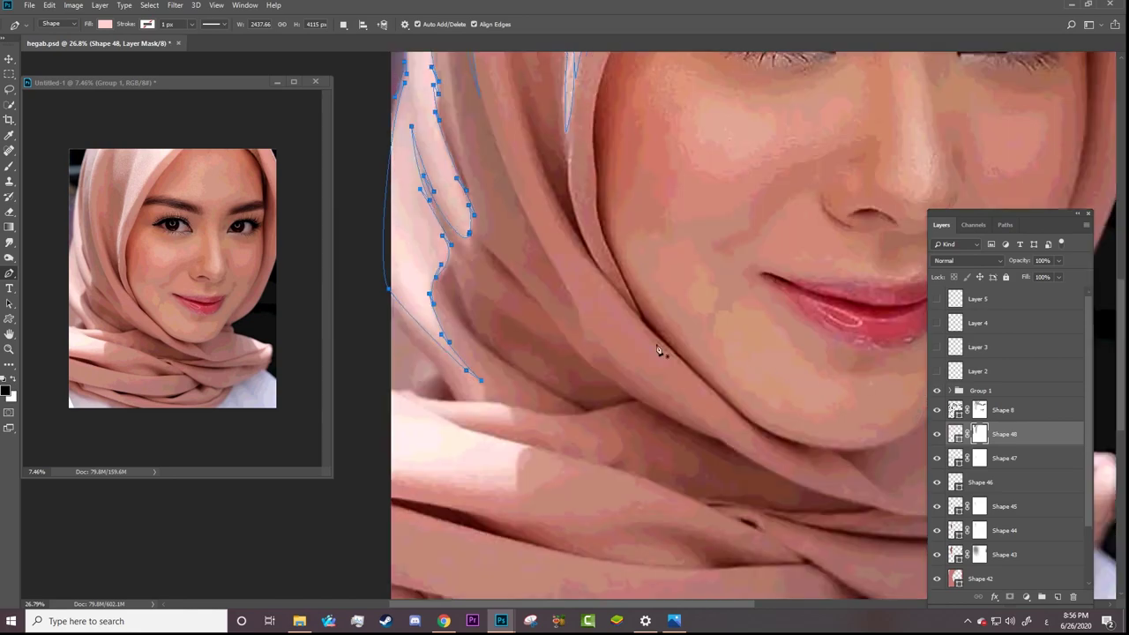
left_click(343, 24)
left_click(388, 53)
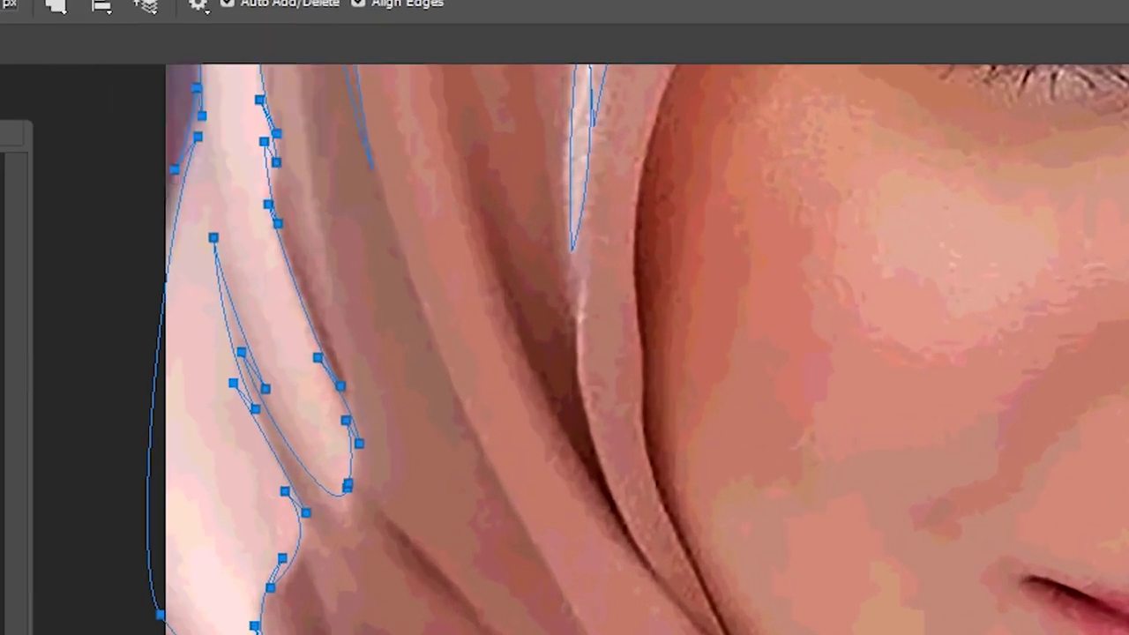
Step: Trace the scarf fold under the chin leftward to the image edge and up, cornering there
left_click(531, 447)
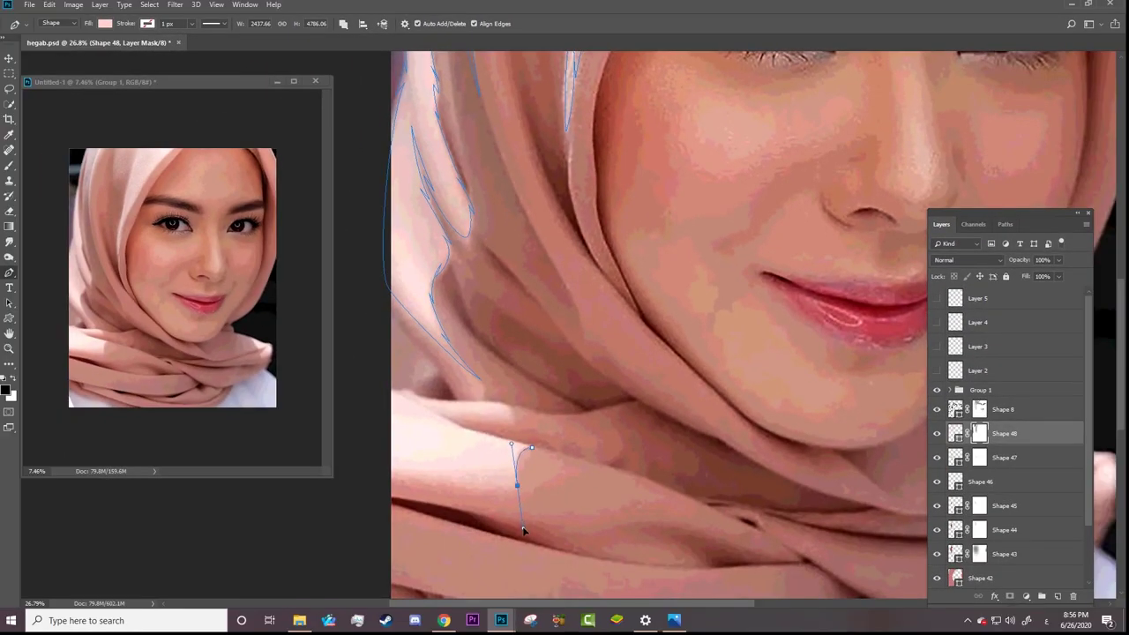
left_click_drag(523, 529, 523, 497)
right_click(527, 505)
key("Escape")
left_click(510, 490, "alt")
mouse_move(489, 487)
left_mouse_down()
mouse_move(440, 489)
mouse_move(529, 508)
mouse_move(477, 492)
left_mouse_up()
left_click_drag(393, 480, 354, 474)
left_click_drag(382, 391, 394, 306)
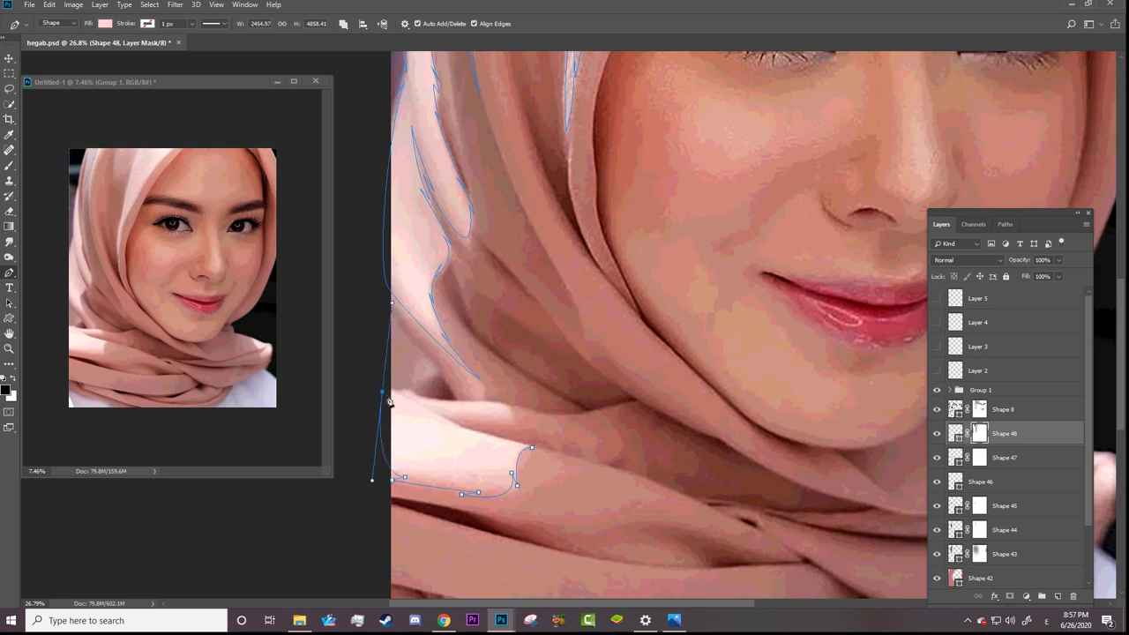
left_click(382, 391, "alt")
Step: Extend the fold outline right along its top with a corner point and reshape the curve
left_click_drag(450, 399, 532, 417)
left_click(507, 403, "alt")
key("alt+z")
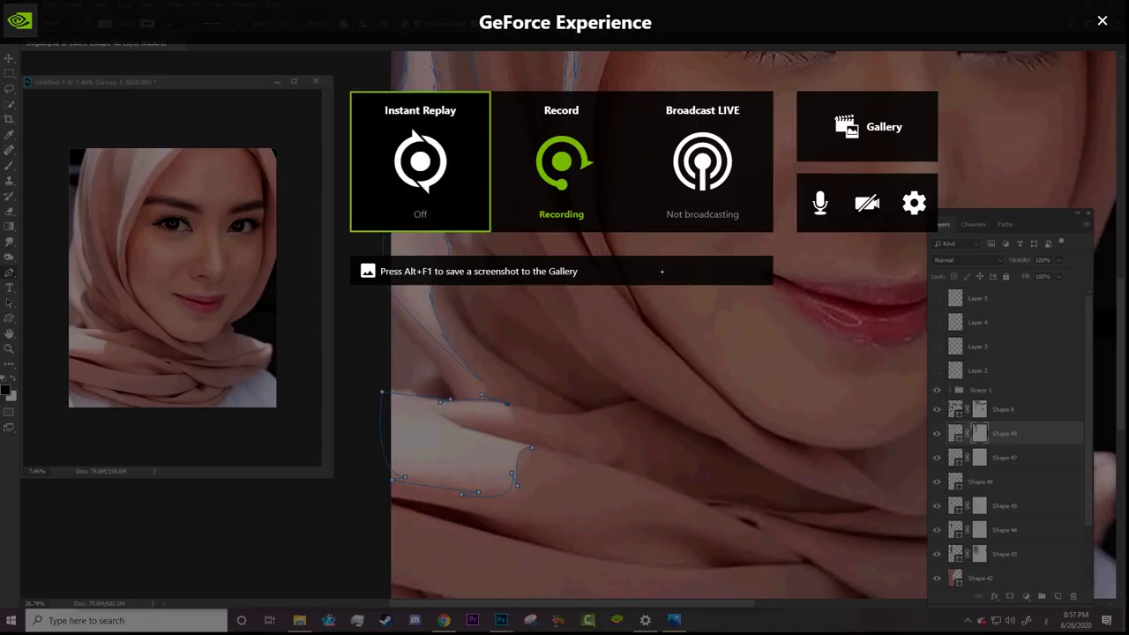
left_click(1102, 21)
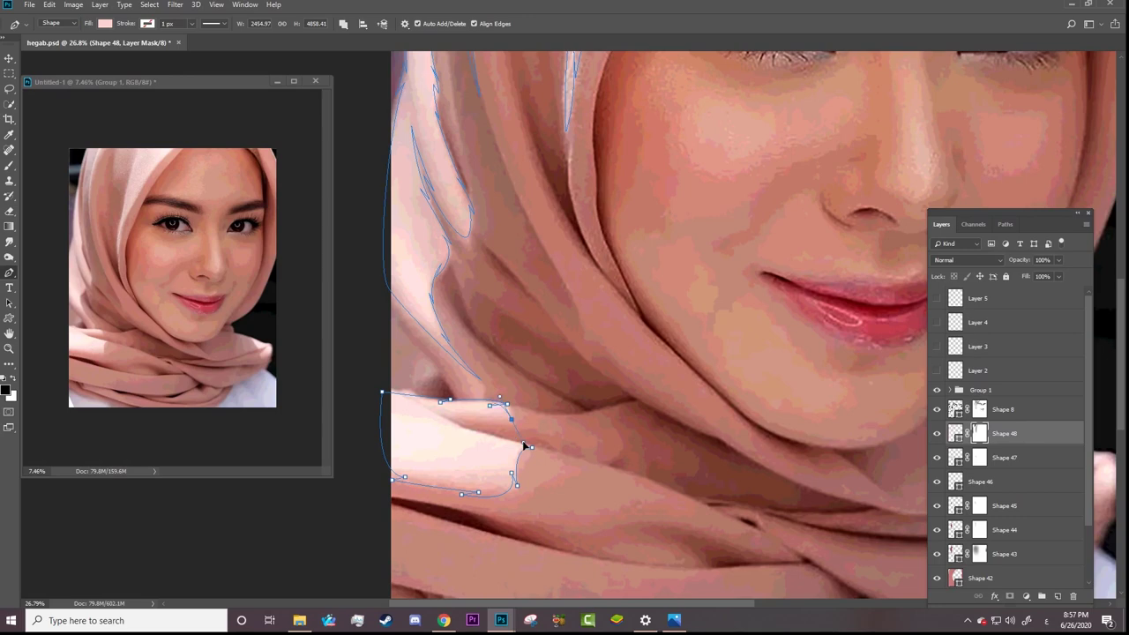
left_click_drag(512, 423, 515, 429)
Step: Add and adjust anchors to refine the fold's inner curved edge
left_click(450, 419)
left_click_drag(450, 420, 425, 407)
left_click(490, 436)
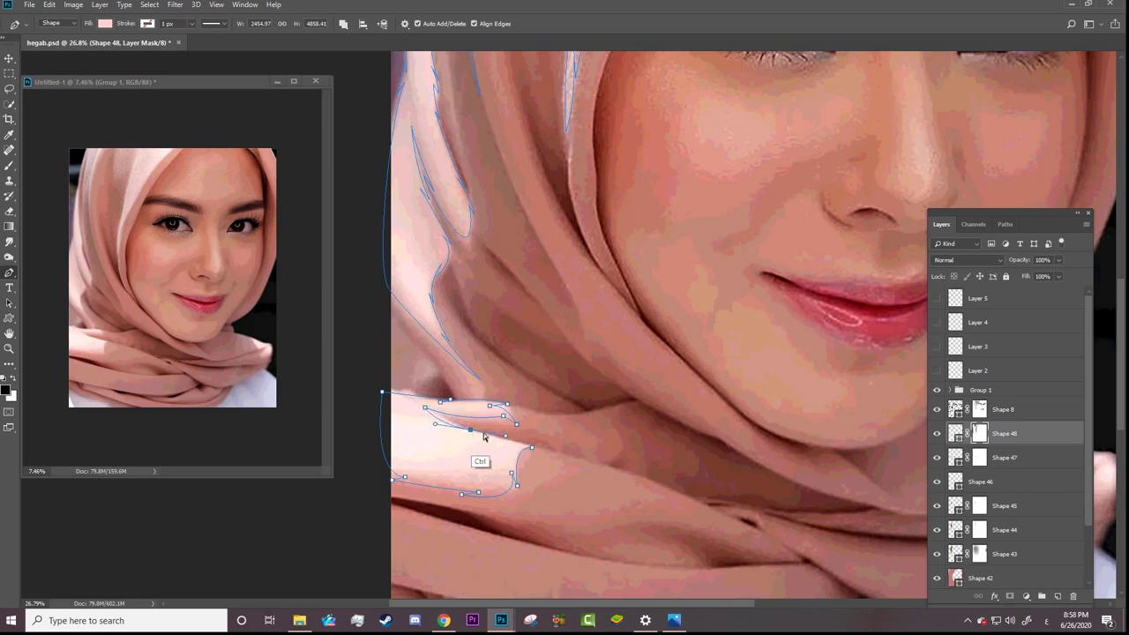
left_click(488, 436, "alt")
left_click_drag(541, 456, 557, 440)
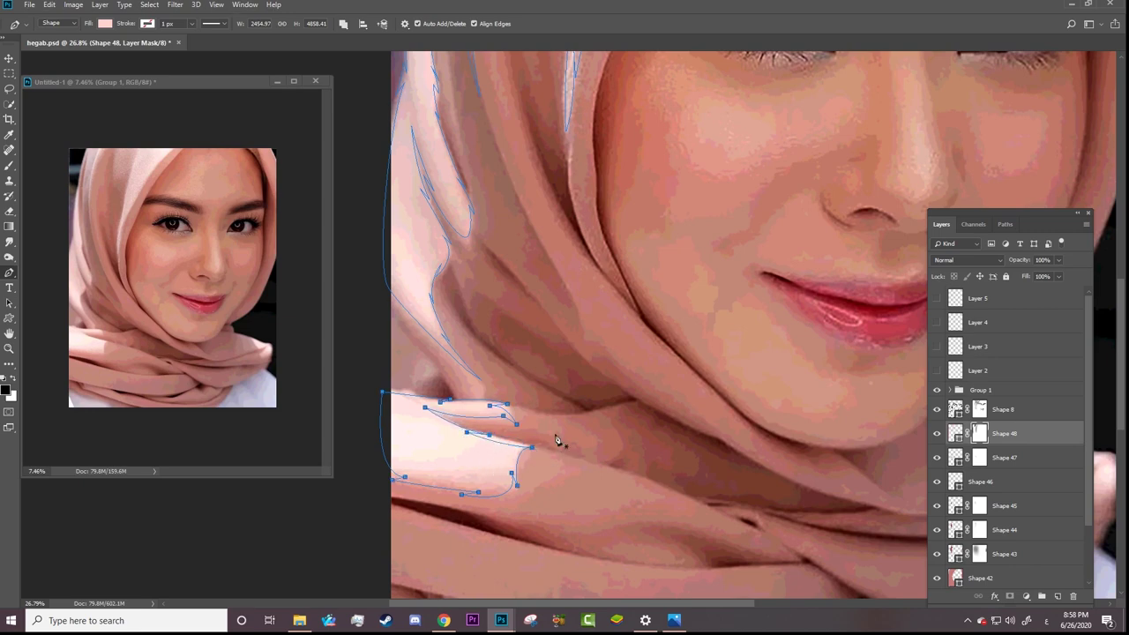
Step: Start a new curved path beside the cheek
left_click(574, 142)
left_click(601, 263, "alt")
left_click_drag(574, 144, 592, 110)
Step: Trace the hijab's left fold with curved anchors, making its top anchor a corner
scroll(750, 326, "up", 3)
scroll(750, 327, "up", 2)
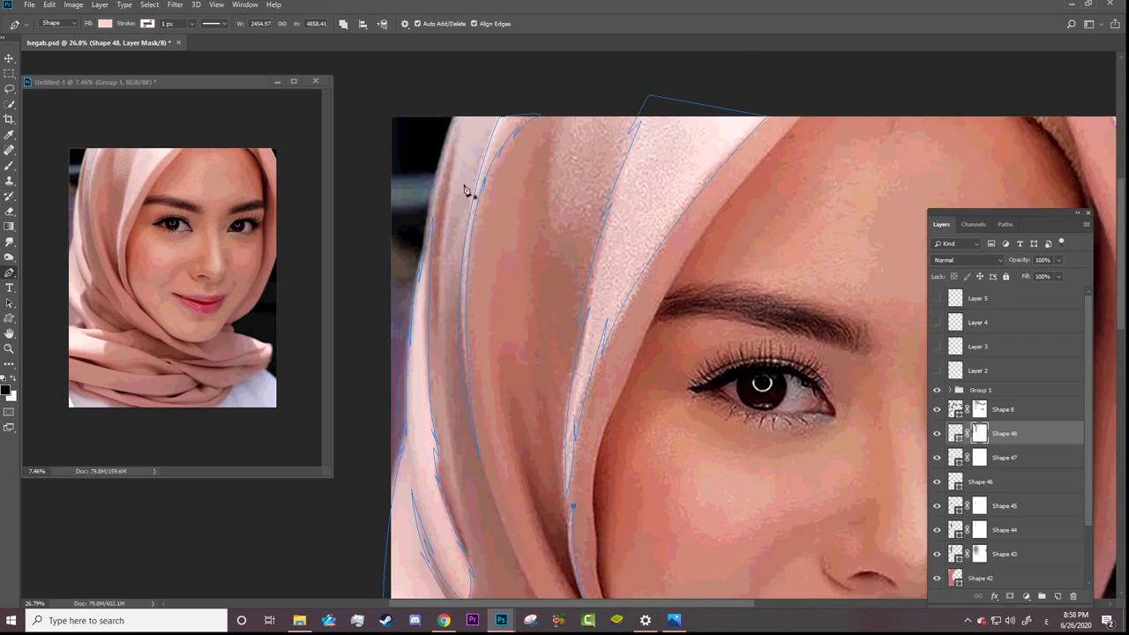
left_click(503, 112)
mouse_move(455, 276)
left_mouse_down()
mouse_move(459, 247)
mouse_move(451, 304)
left_mouse_up()
left_click_drag(442, 362, 442, 394)
left_click_drag(453, 148, 470, 100)
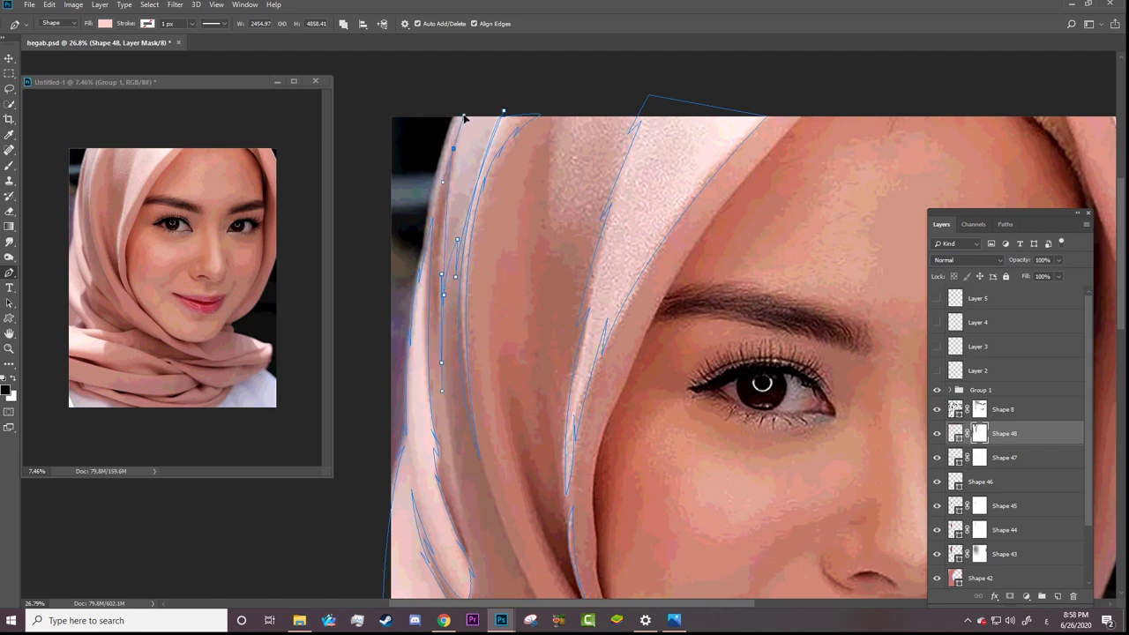
left_click(454, 148)
left_click(453, 150, "alt")
Step: Zoom out to the whole image and set the Pen tool to Combine Shapes
key("z")
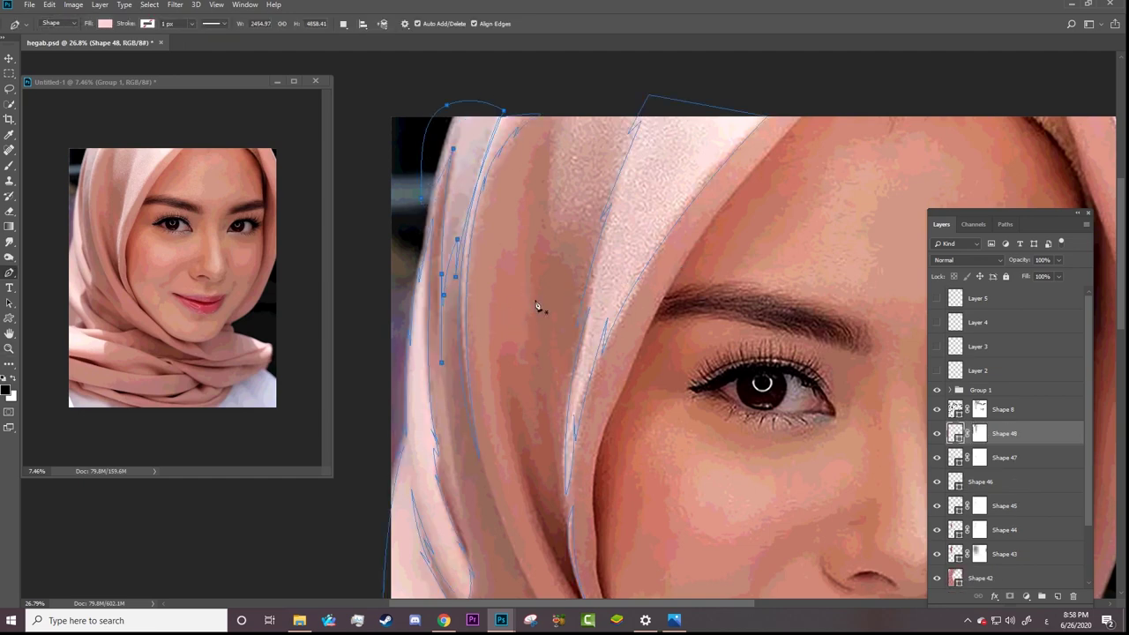
mouse_move(472, 334)
left_mouse_down()
mouse_move(769, 470)
mouse_move(829, 469)
left_mouse_up()
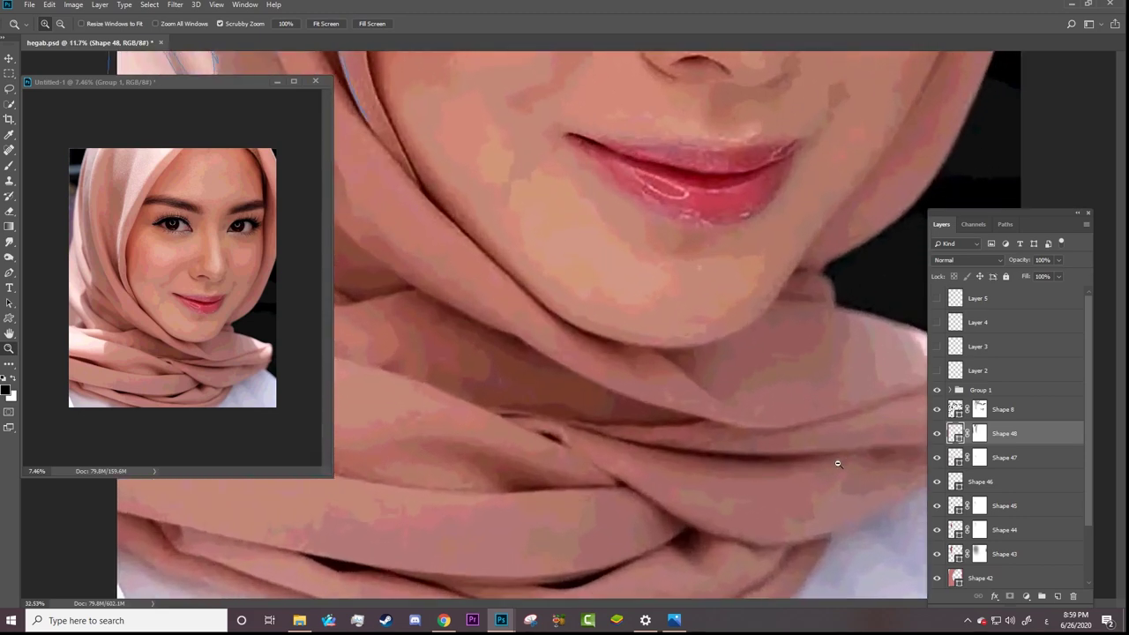
key("p")
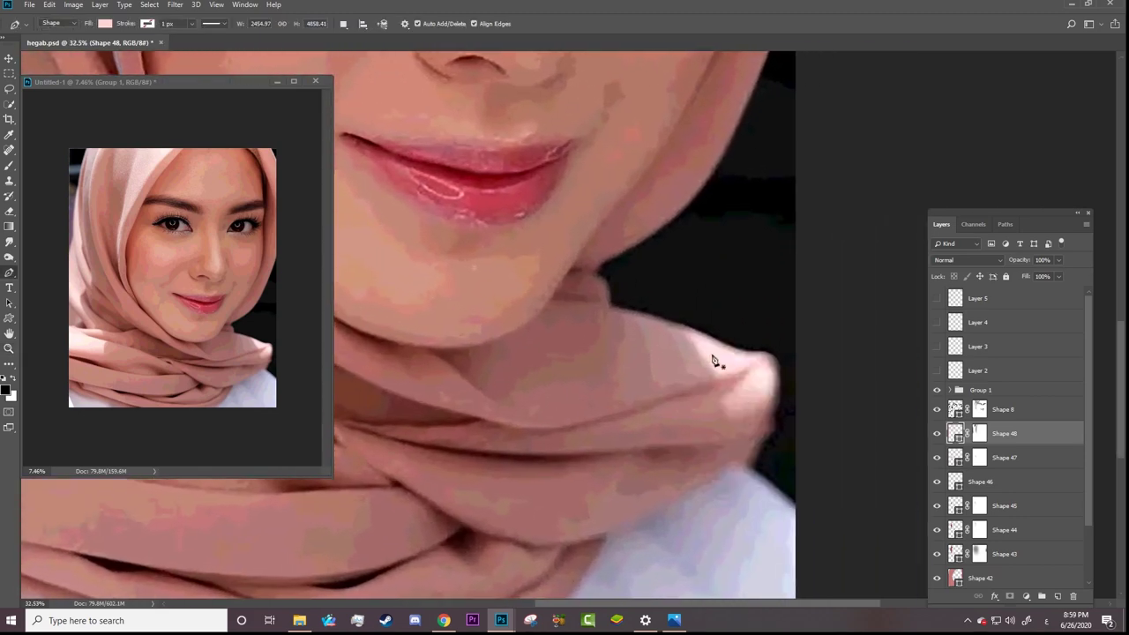
left_click(343, 23)
left_click(401, 50)
Step: Trace a closed highlight outline on the scarf's right-hand fold below the chin
left_click(668, 315)
mouse_move(717, 378)
left_mouse_down()
mouse_move(726, 397)
mouse_move(787, 343)
left_mouse_up()
left_click(744, 373, "alt")
left_click(743, 384)
right_click(733, 381)
left_click(754, 374)
left_click(743, 377)
left_click_drag(712, 413, 775, 402)
left_click(784, 398)
left_click(752, 342)
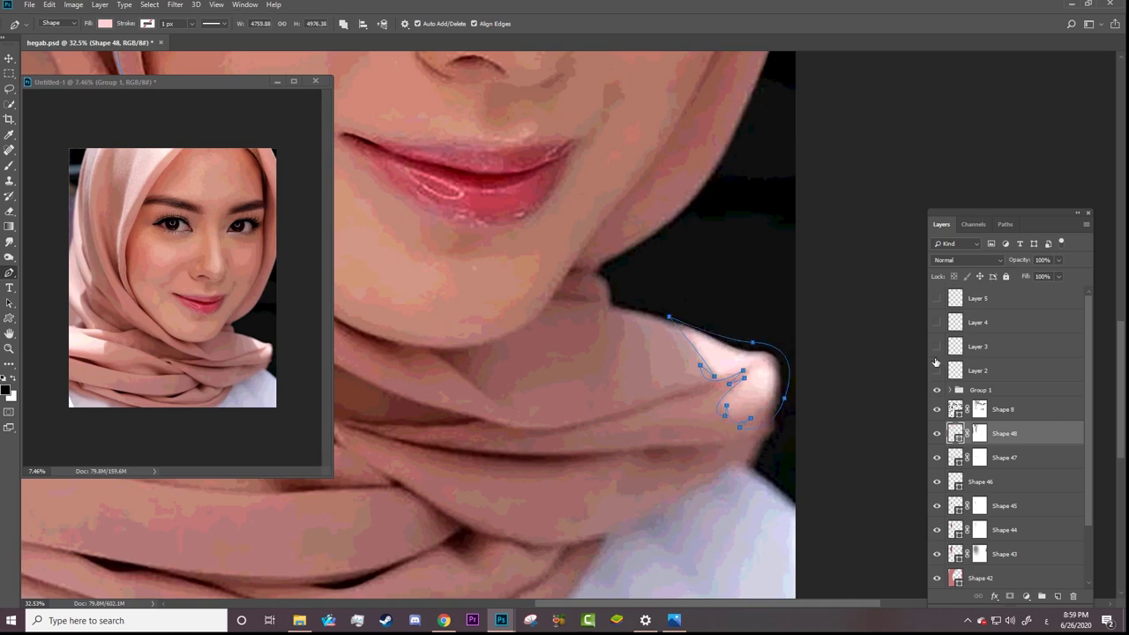
Step: Show the vector artwork over the photo and try, then release, clipping Shape 48
left_click(937, 391)
right_click(983, 440)
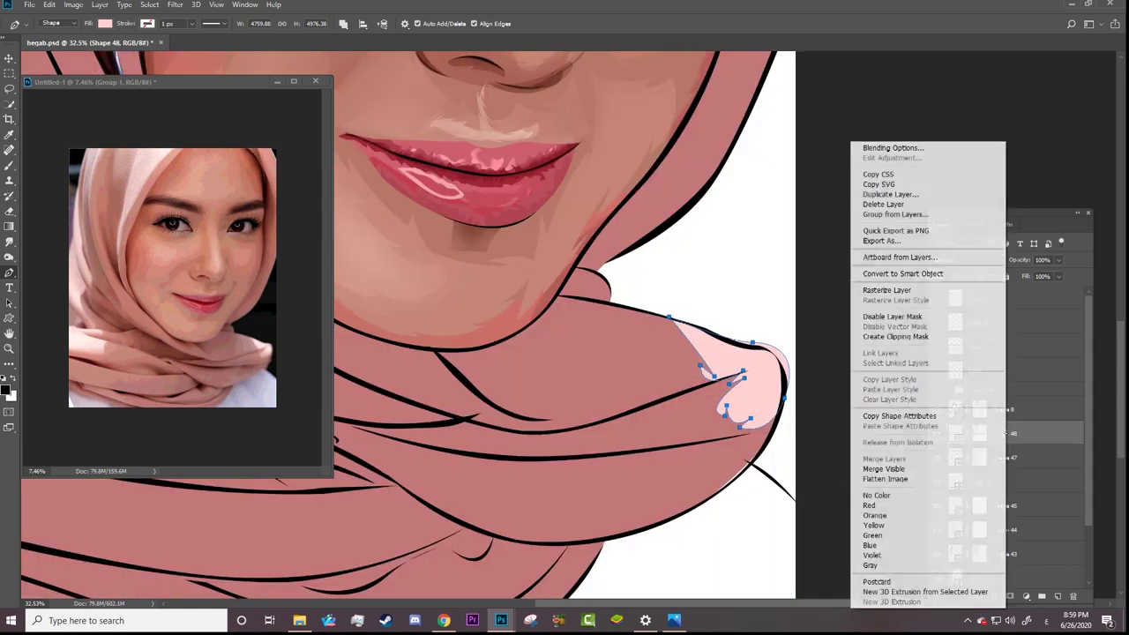
left_click(886, 333)
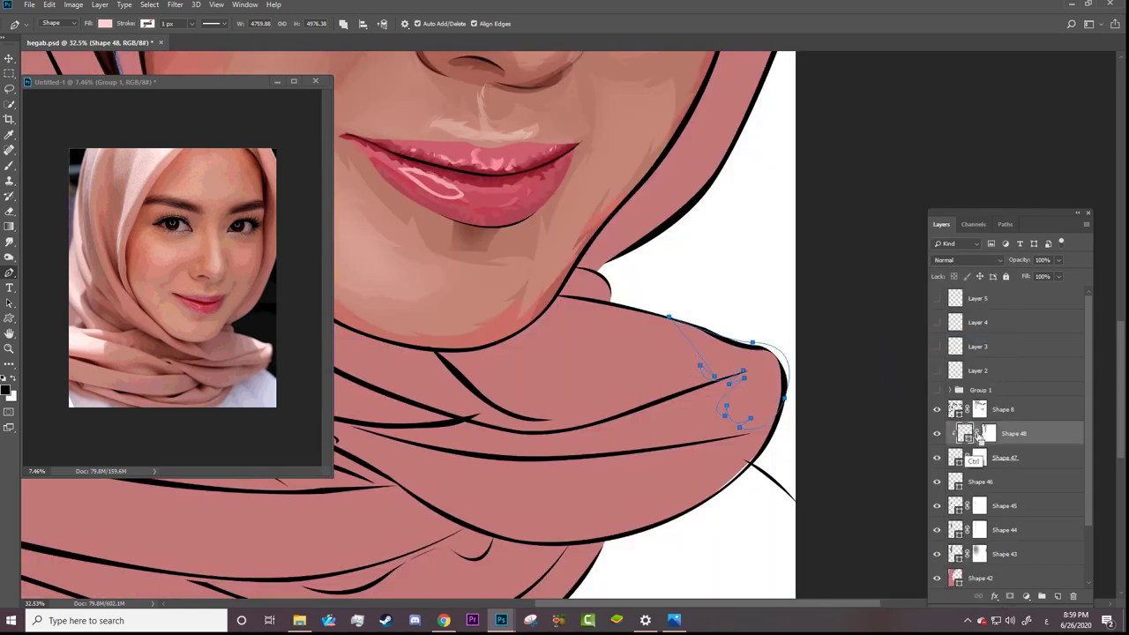
left_click(979, 445, "alt")
scroll(813, 380, "up", 5)
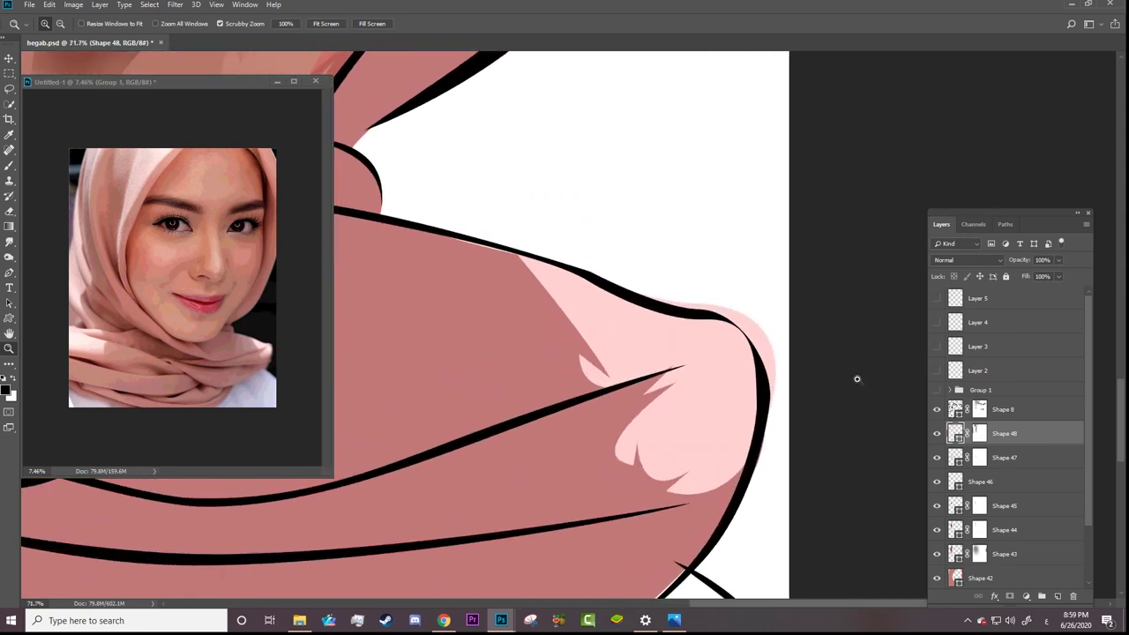
Step: Drag the pink highlight's top and right anchors so its top edge meets the black outline
key("a")
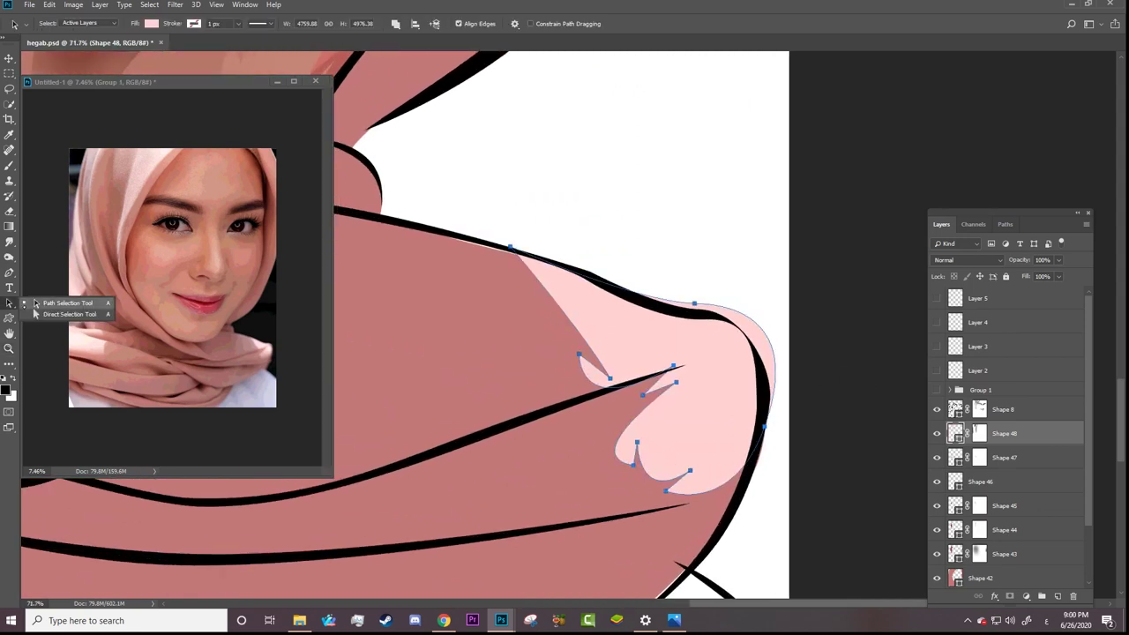
left_click_drag(9, 272, 69, 294)
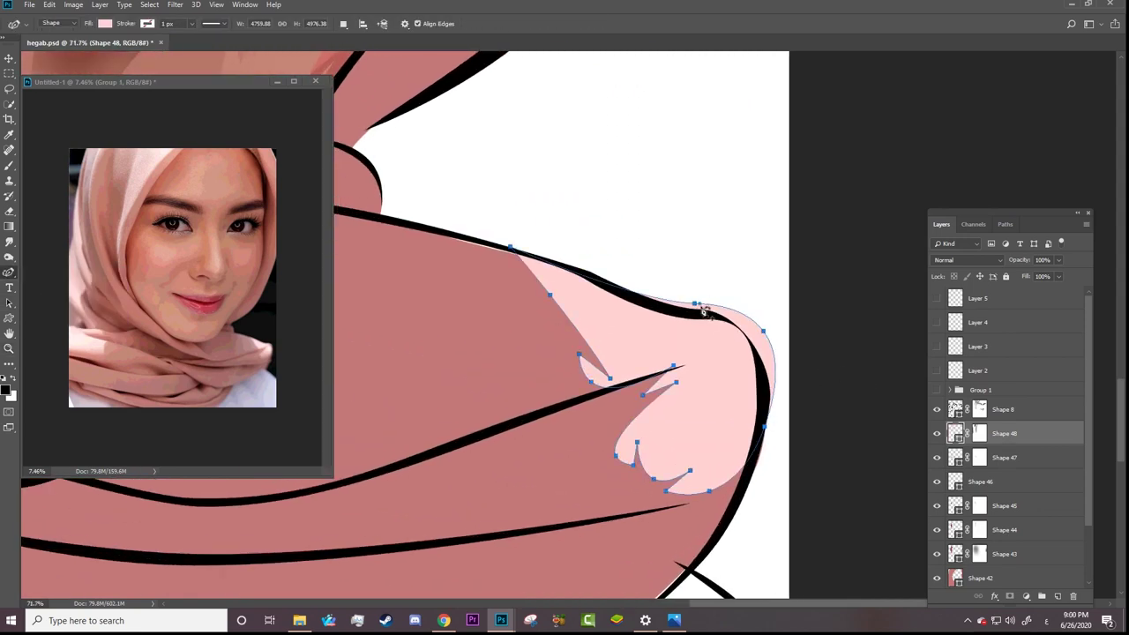
left_click_drag(694, 304, 675, 310)
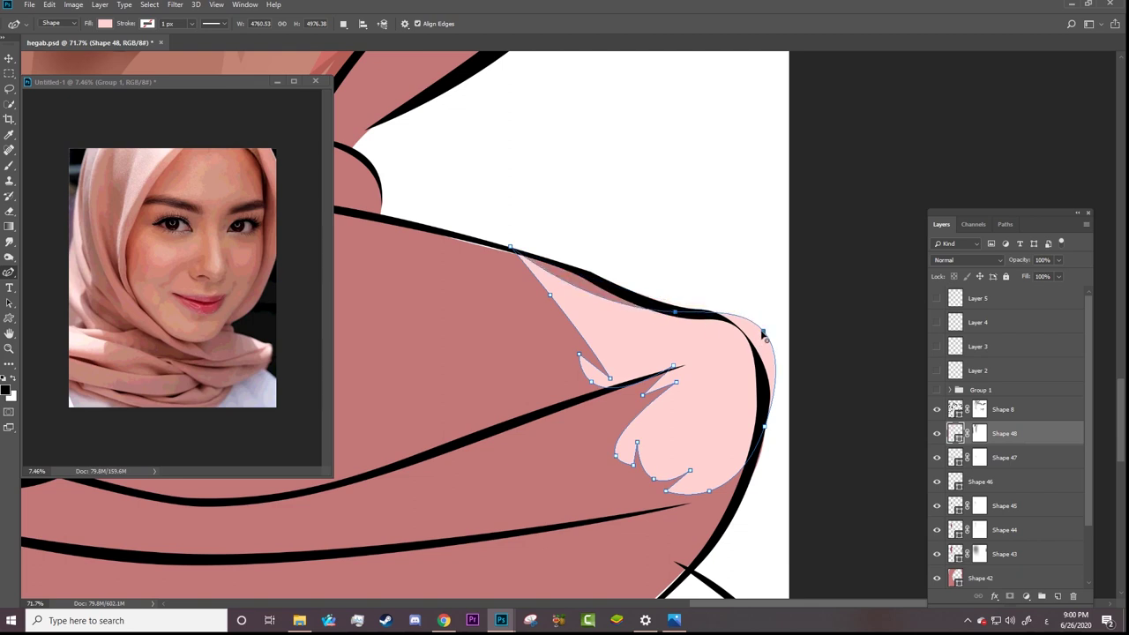
mouse_move(762, 331)
left_mouse_down()
mouse_move(759, 362)
mouse_move(720, 315)
left_mouse_up()
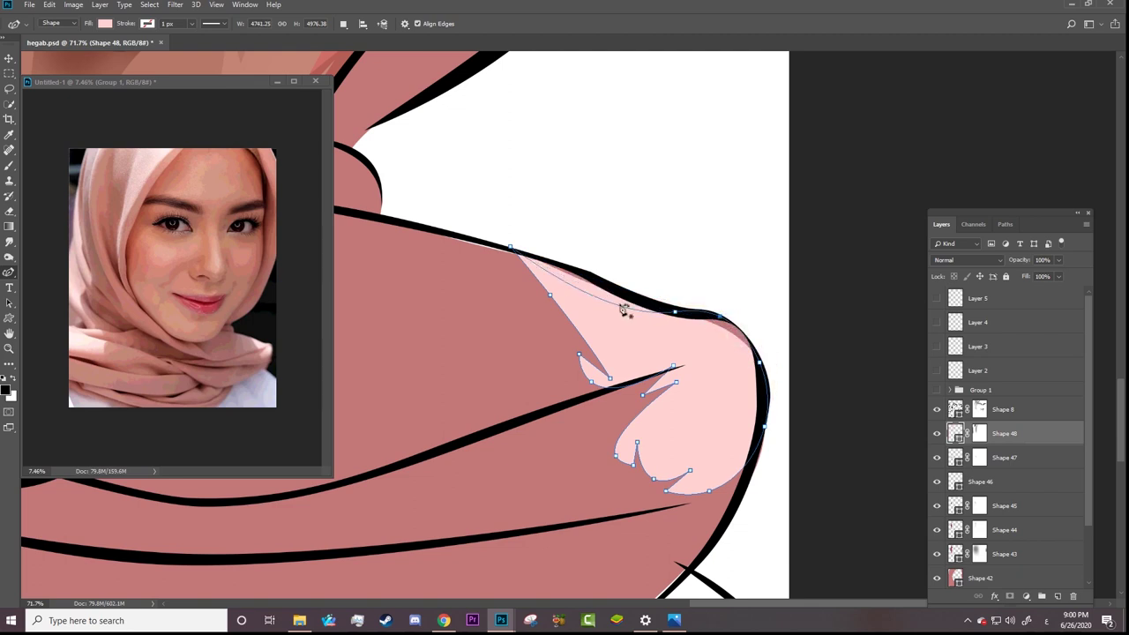
left_click_drag(583, 287, 589, 280)
key("z")
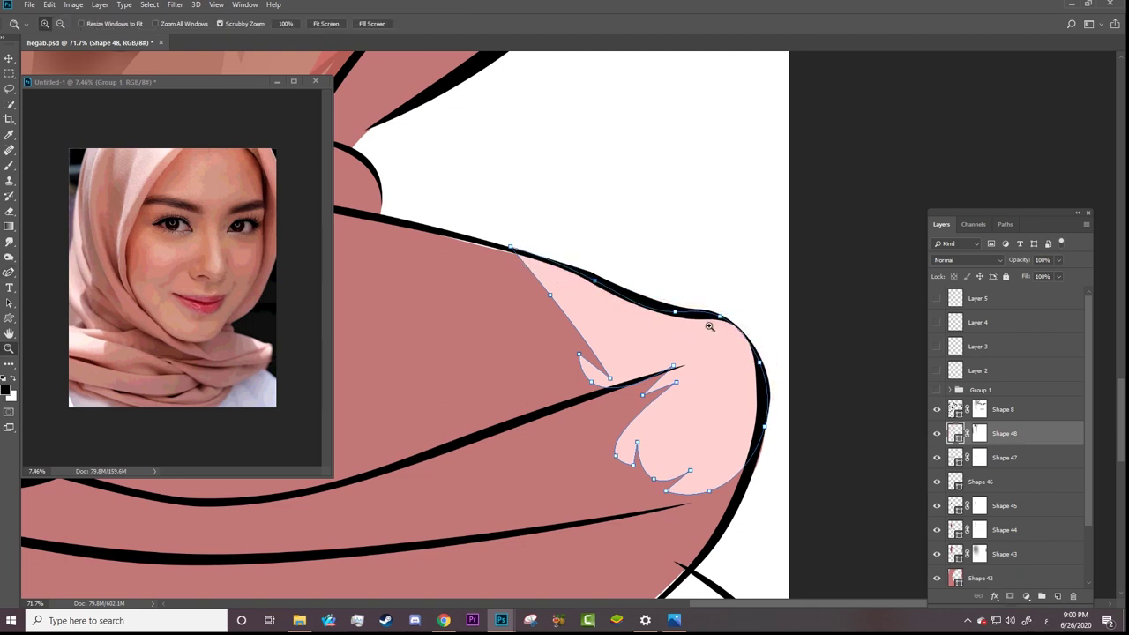
left_click_drag(710, 323, 548, 358)
Step: Paint Shape 48's mask at 50% opacity over the scarf's right, lower-left and left edge highlights
key("b")
left_click(979, 433)
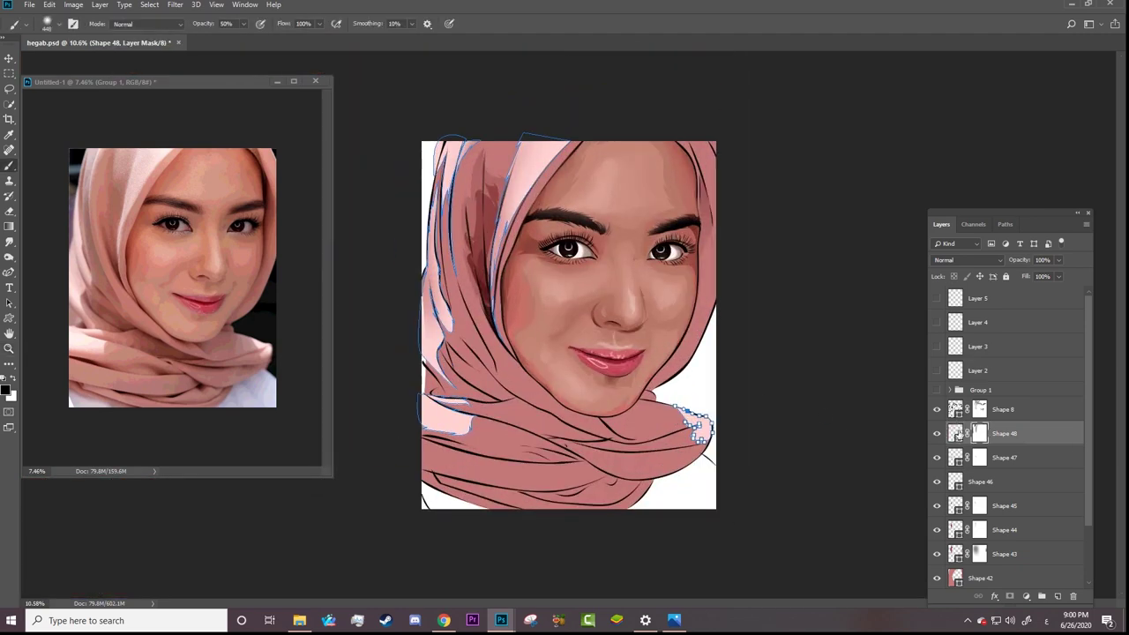
left_click_drag(696, 443, 697, 453)
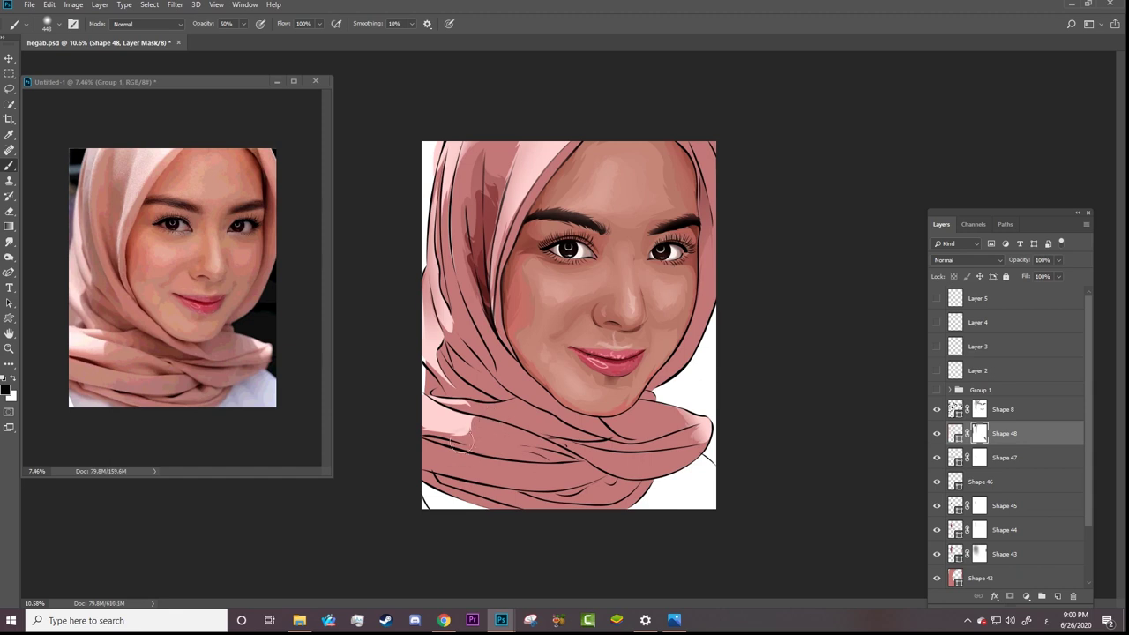
left_click_drag(411, 429, 465, 450)
left_click_drag(430, 356, 452, 384)
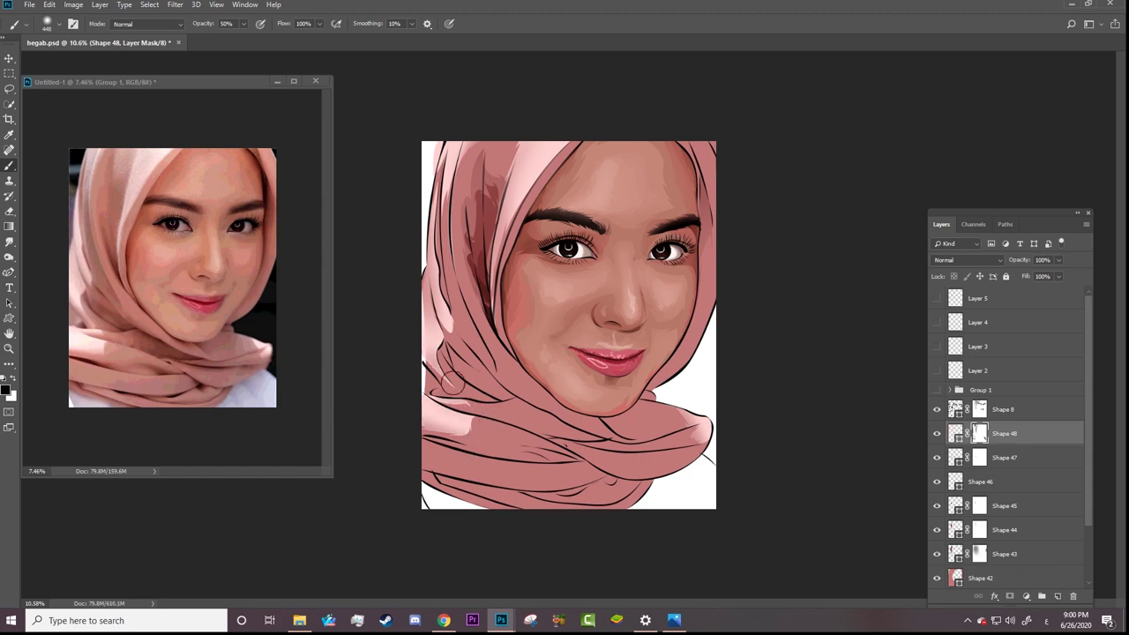
Step: Zoom in on the scarf's left side and undo the accidentally started Shape 49
key("z")
left_click_drag(573, 371, 617, 371)
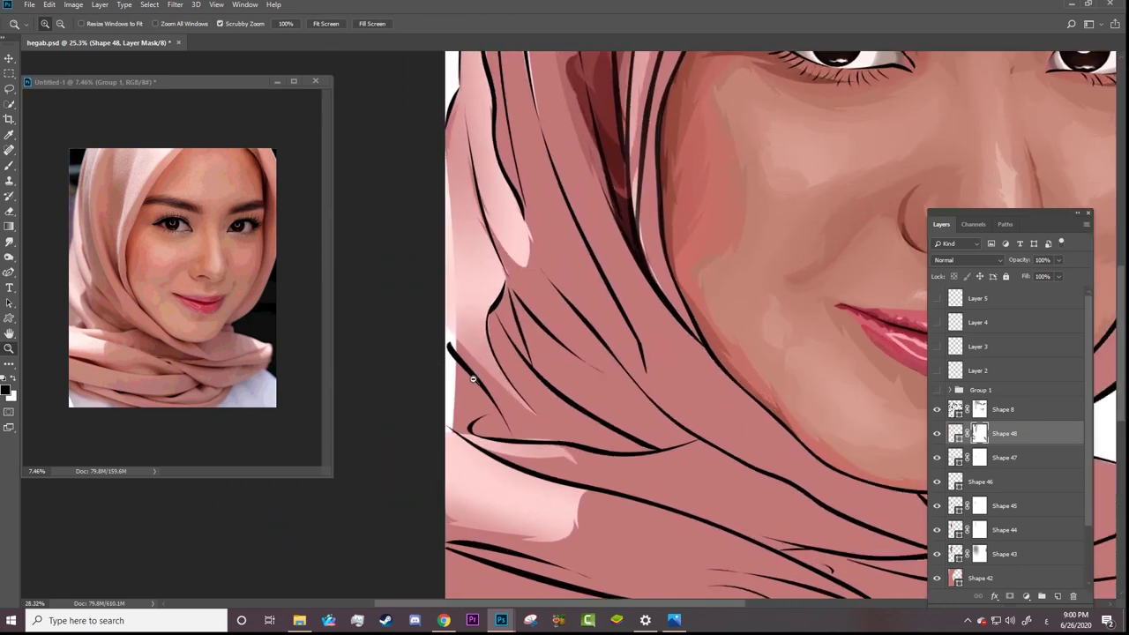
left_click_drag(513, 597, 429, 347)
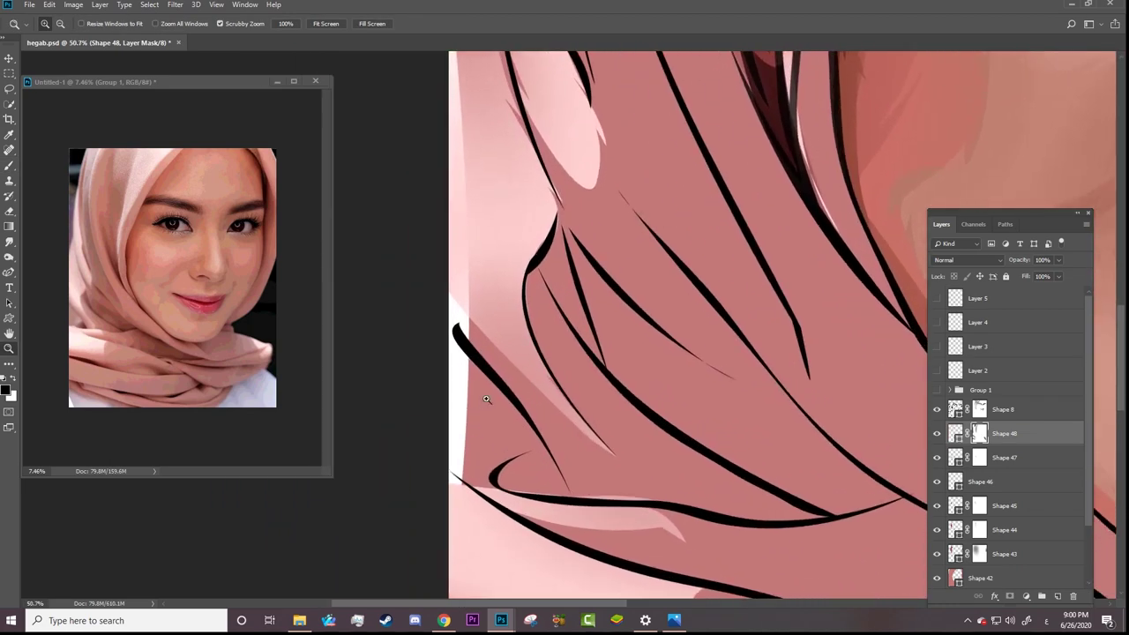
key("b")
key("e")
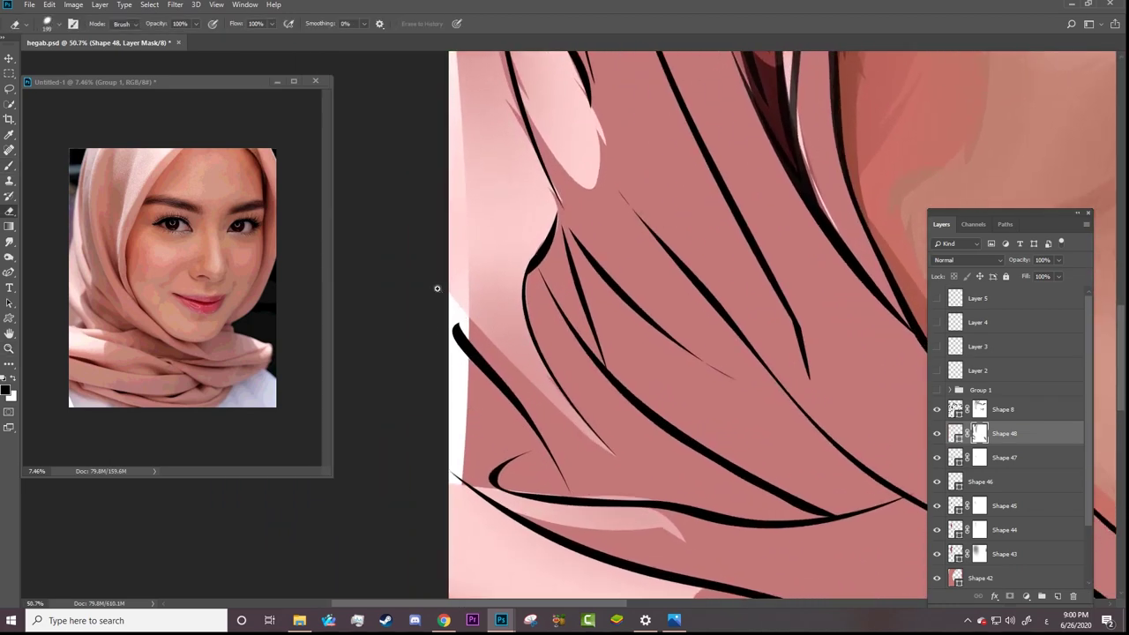
key("p")
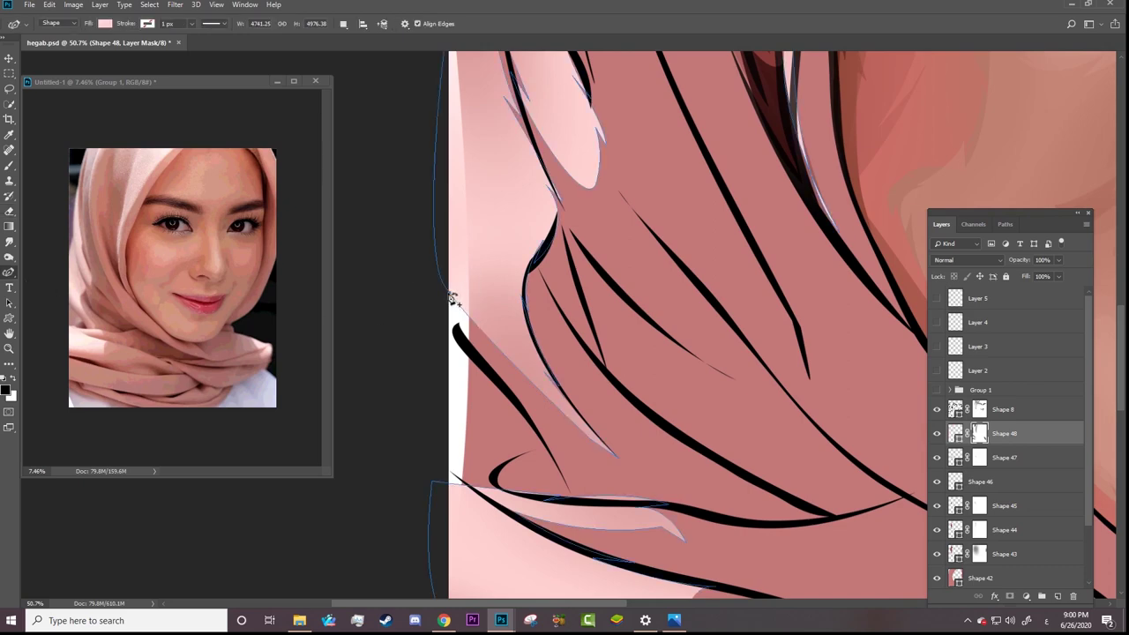
left_click(445, 285)
key("ctrl+z")
Step: Bow the highlight's left edge outward and curve its lower tip down into the fold
left_click(938, 393)
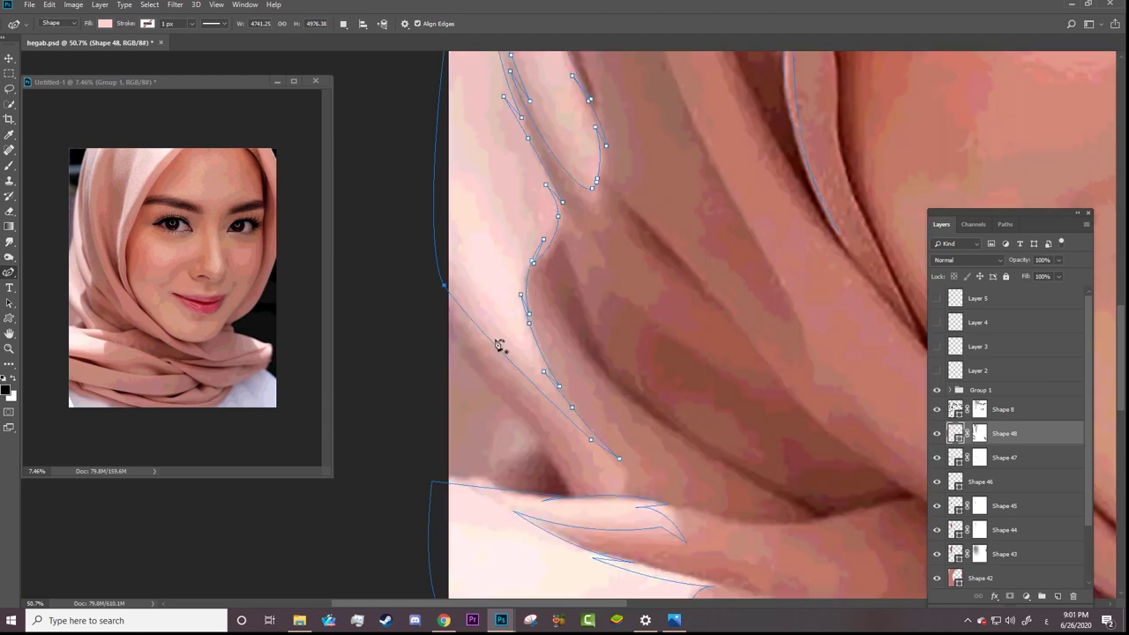
left_click_drag(448, 328, 457, 324)
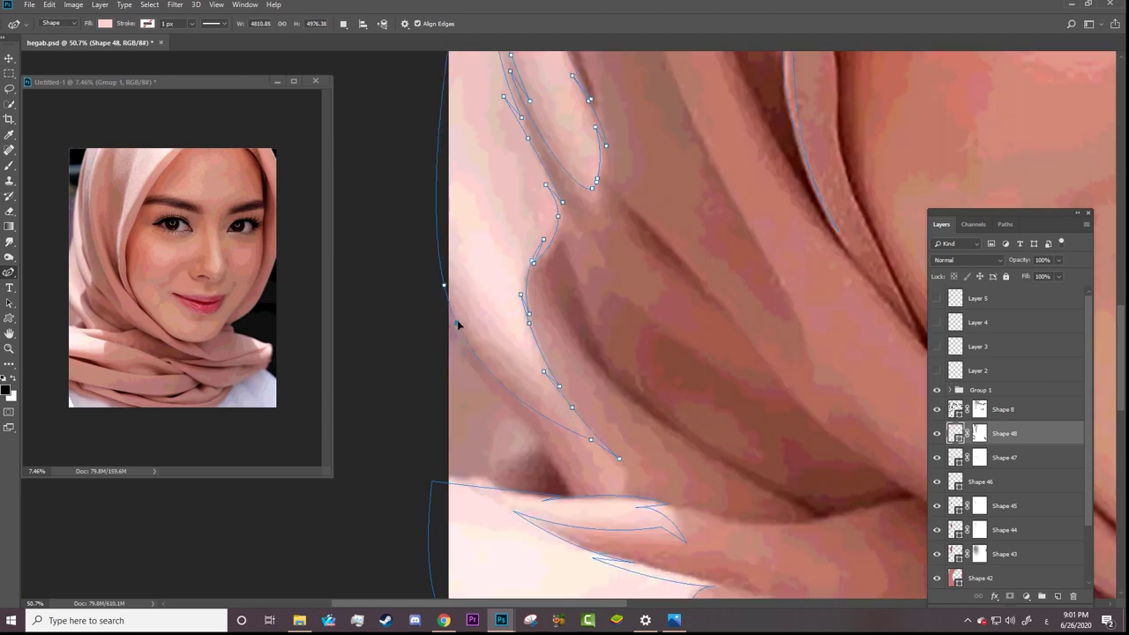
left_click(597, 489)
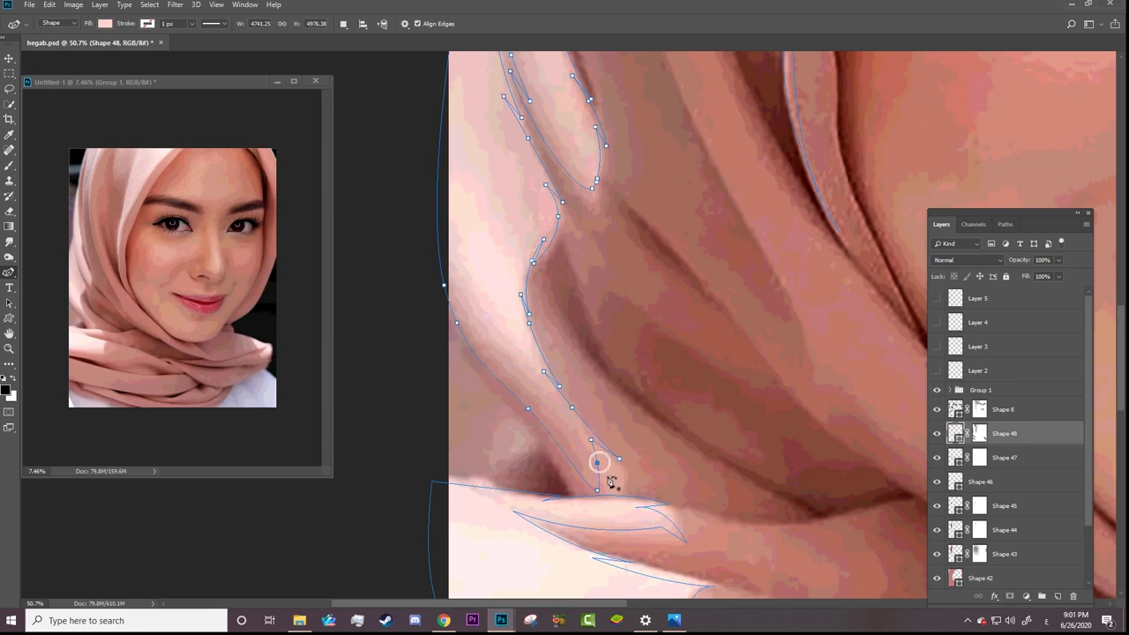
mouse_move(619, 458)
left_mouse_down()
mouse_move(623, 488)
mouse_move(588, 516)
left_mouse_up()
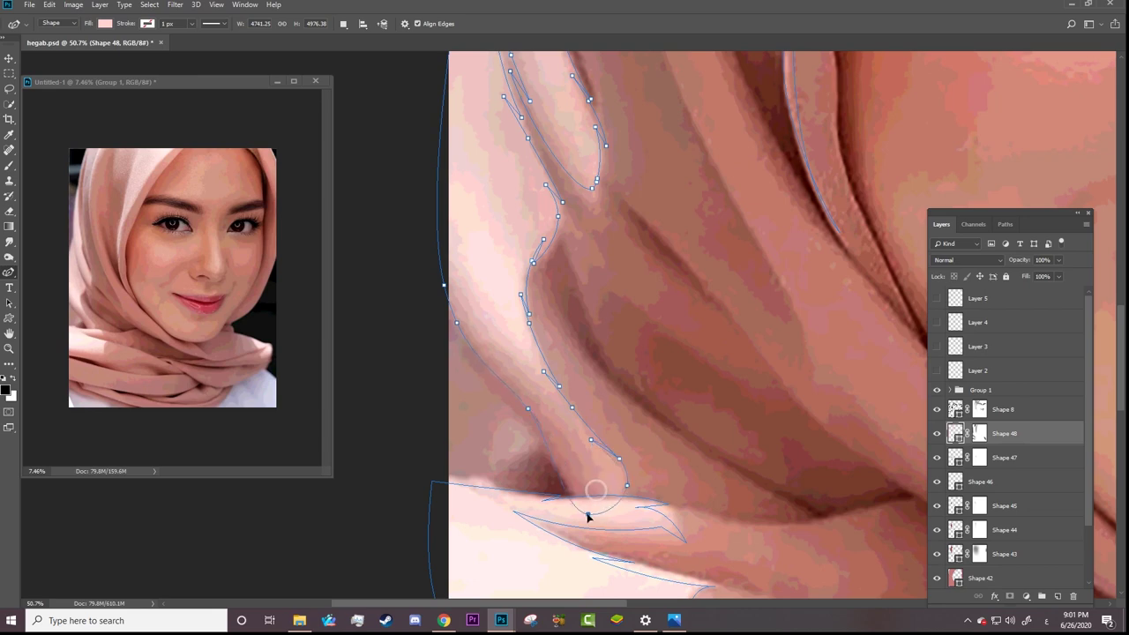
key("z")
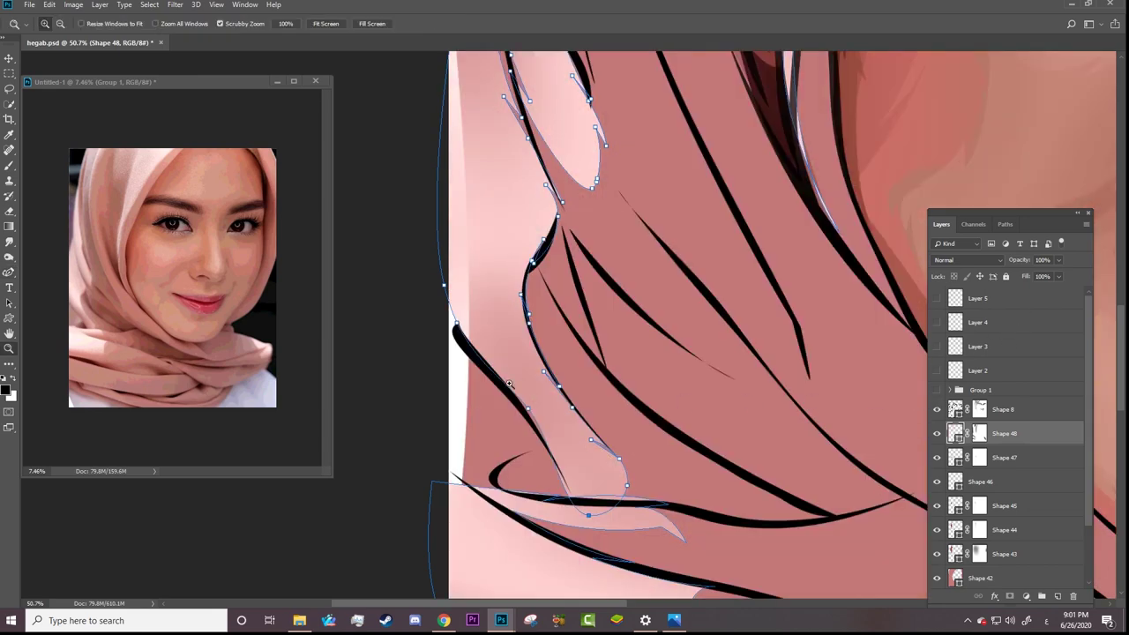
left_click_drag(529, 388, 422, 415)
mouse_move(544, 420)
left_mouse_down()
mouse_move(484, 597)
mouse_move(404, 600)
left_mouse_up()
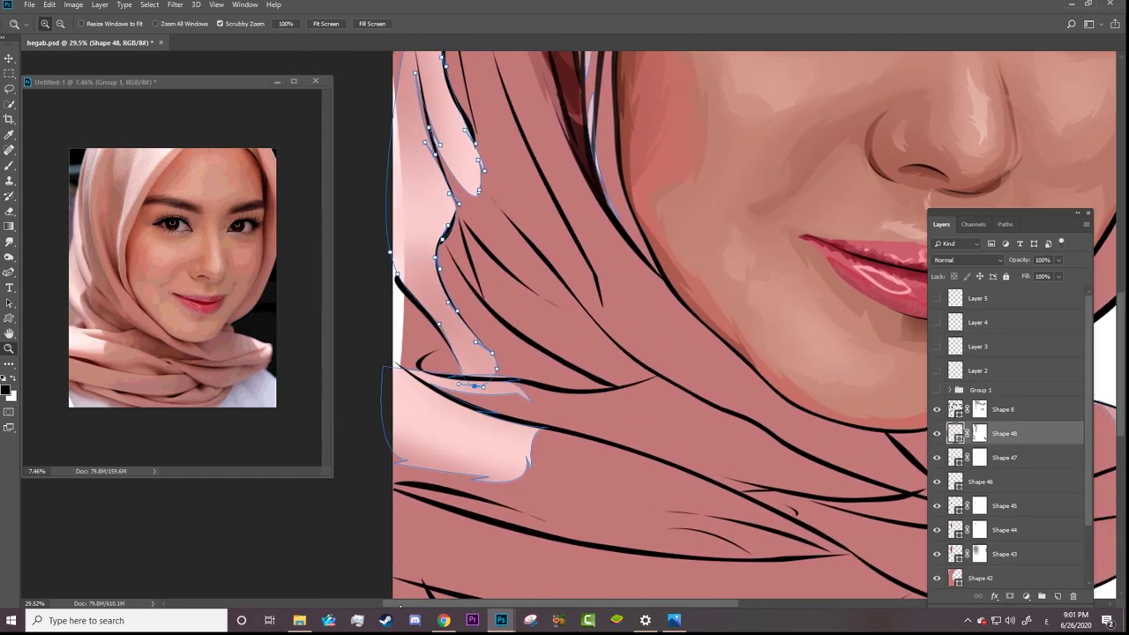
Step: Select Shape 42 and bow the hijab's left edge outward with a Pen anchor
key("a")
left_click(957, 578)
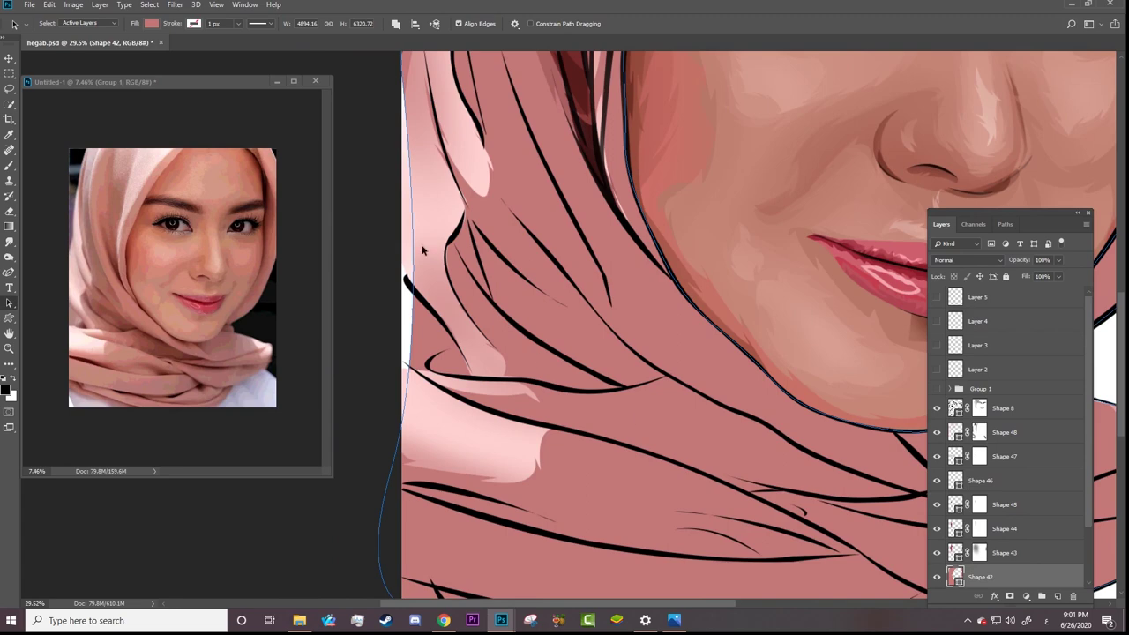
key("p")
left_click_drag(406, 261, 386, 259)
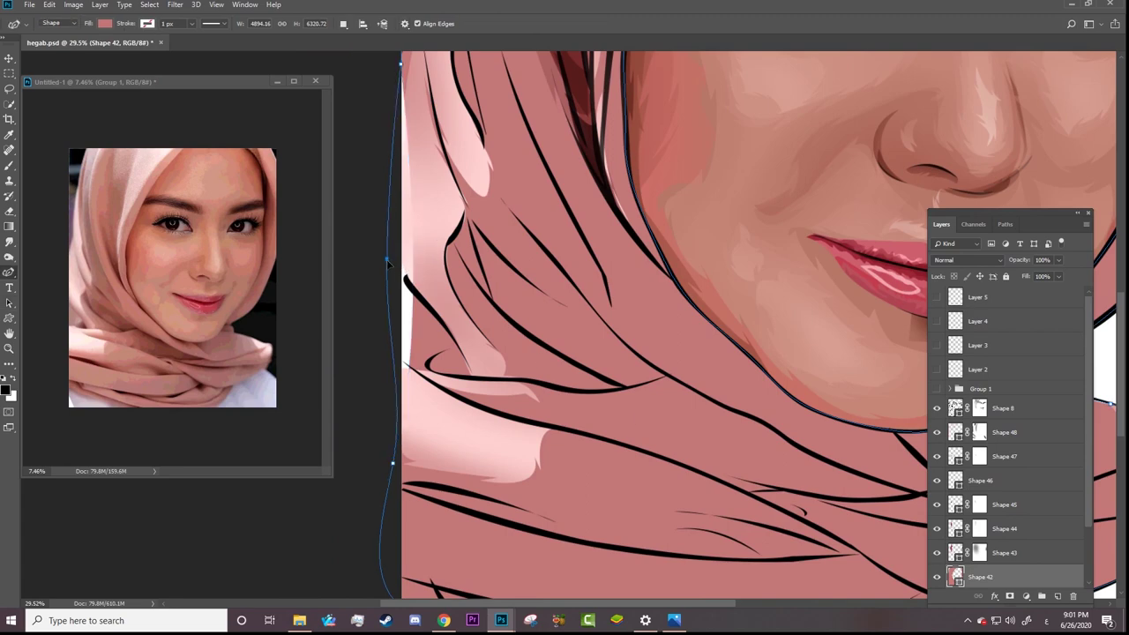
key("z")
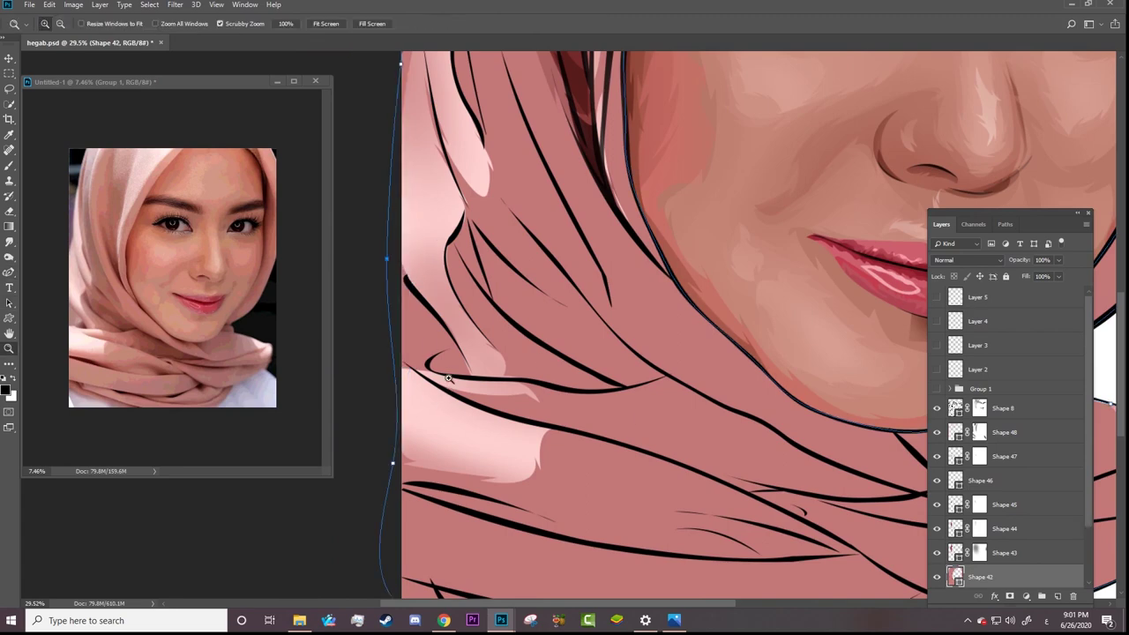
left_click_drag(505, 369, 488, 366)
Step: Hide the path outline and save hegab.psd with Ctrl+S
key("a")
left_click(787, 353)
key("z")
left_click_drag(575, 375, 566, 352)
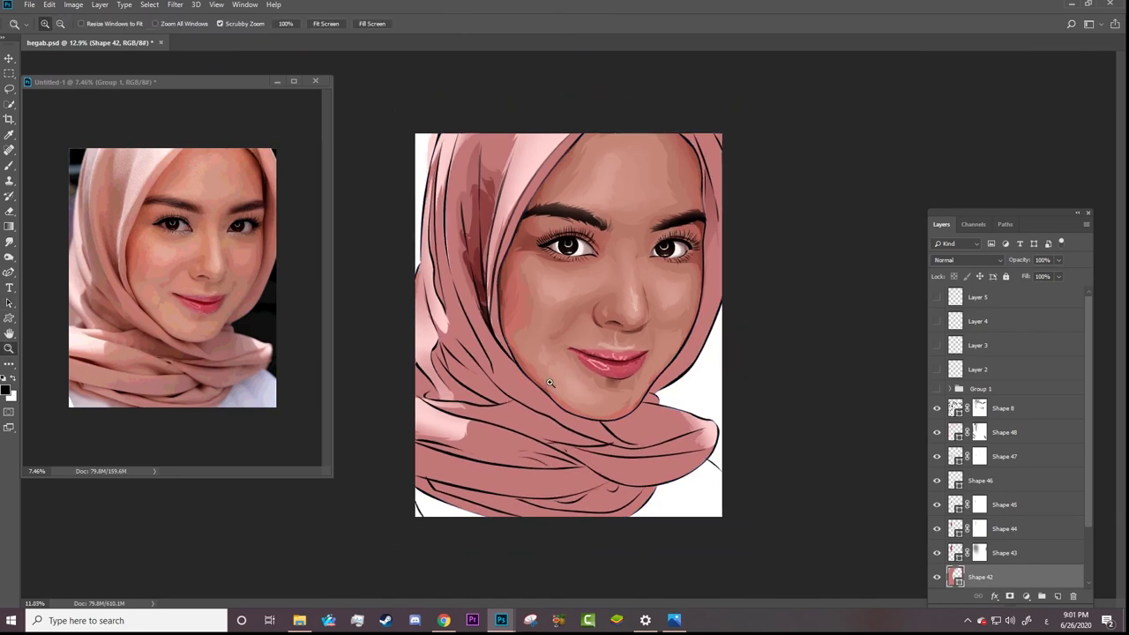
key("ctrl+s")
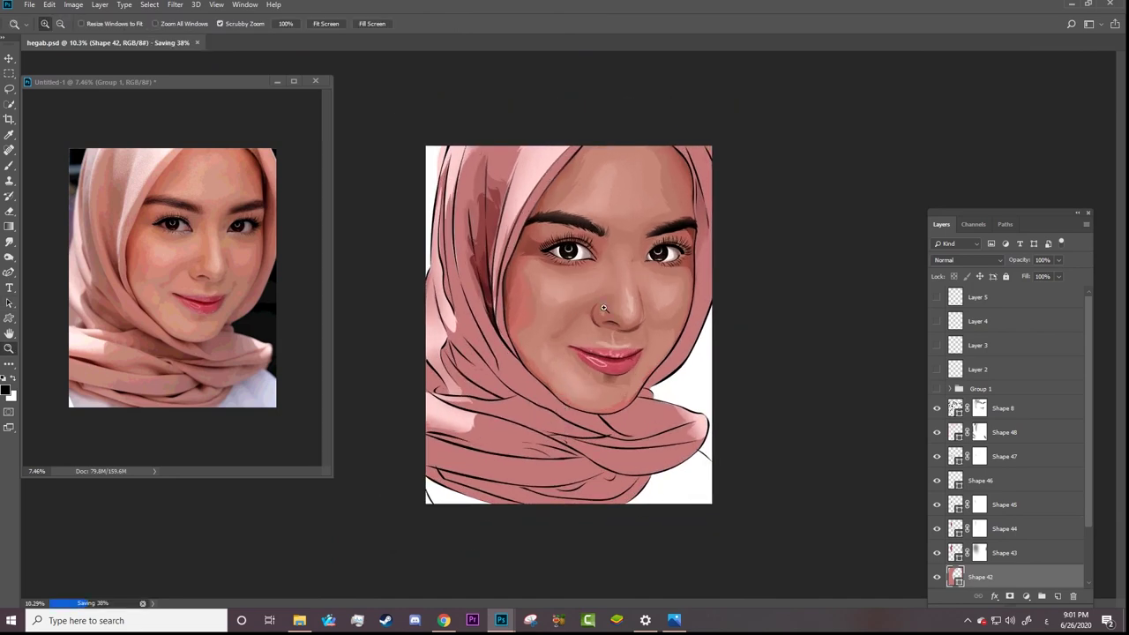
left_click_drag(569, 312, 786, 410)
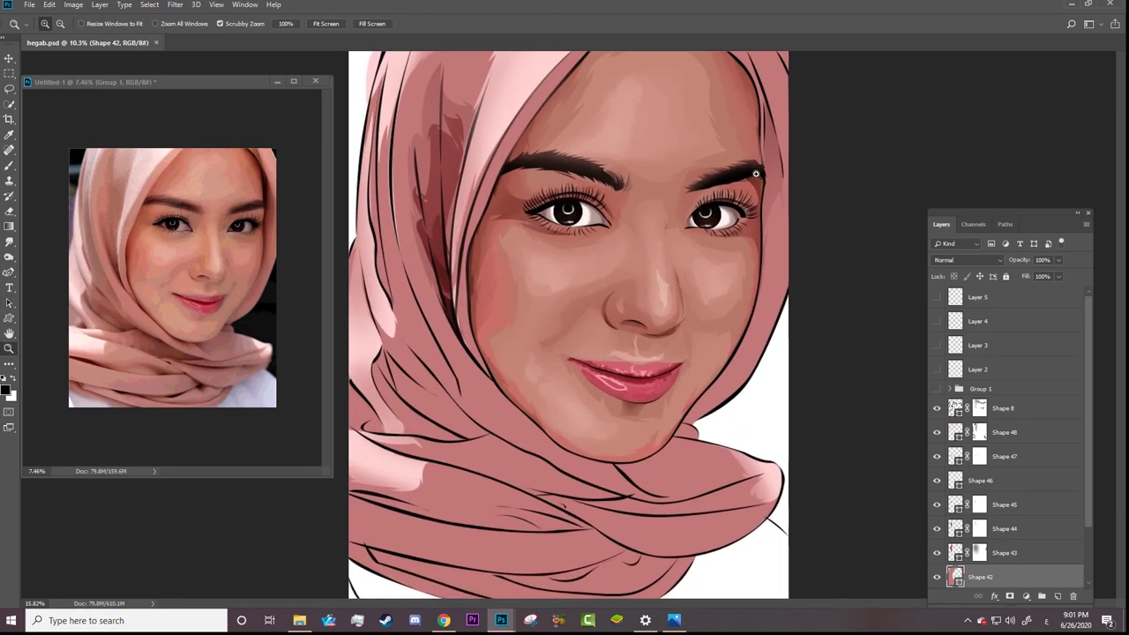
Step: Reselect the highlight layer Shape 48 and show its paths on the canvas
left_click(960, 409)
left_click(957, 433)
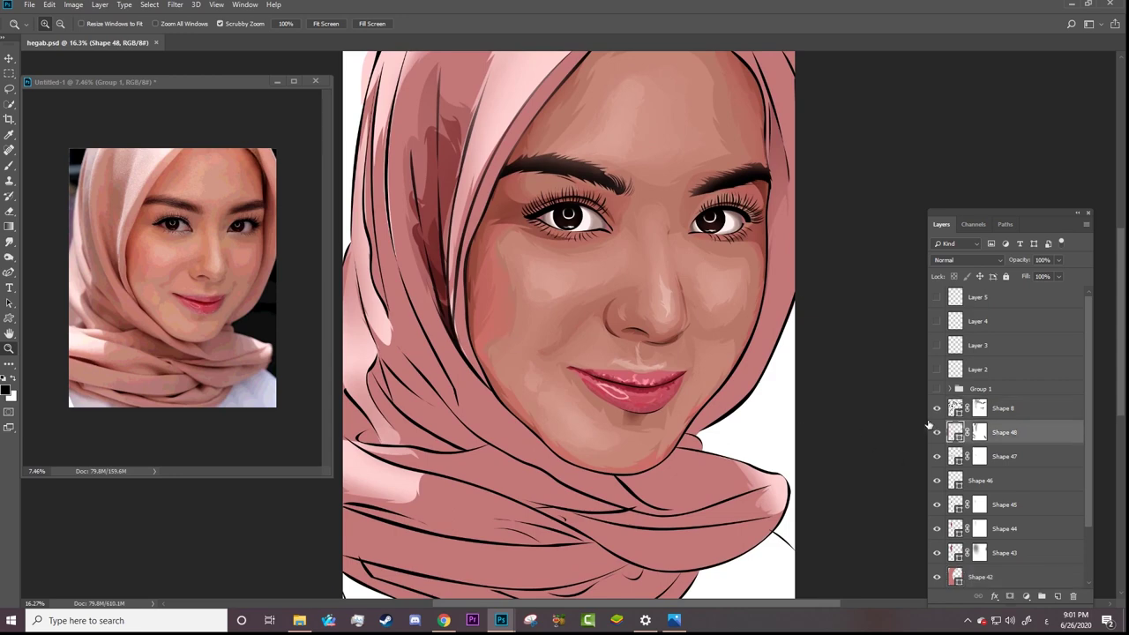
key("a")
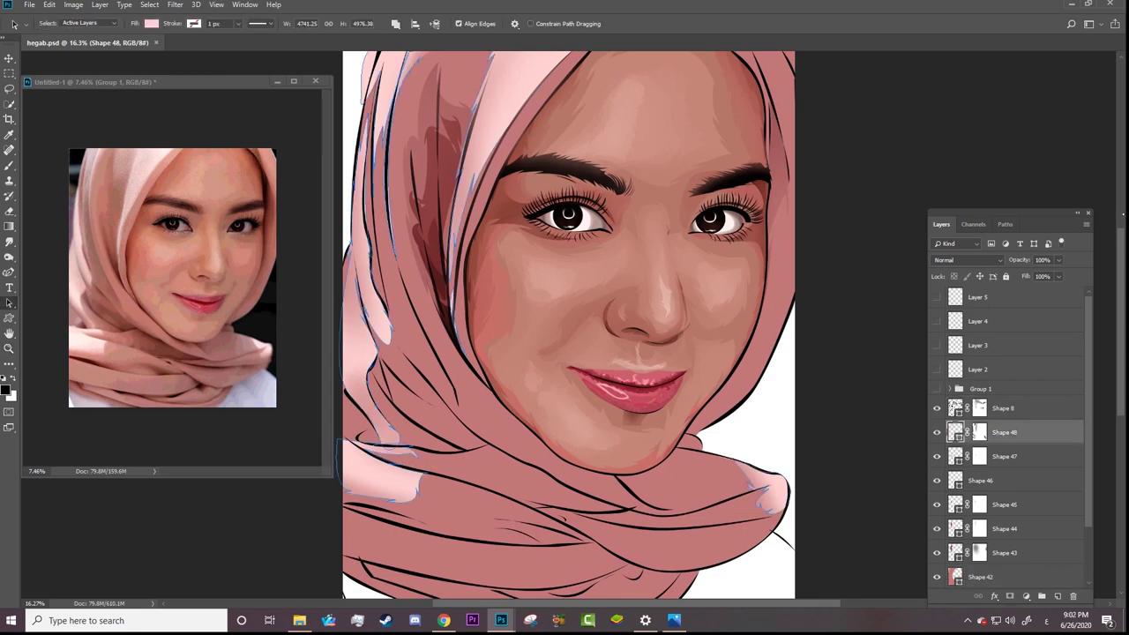
scroll(847, 276, "up", 5)
scroll(847, 276, "down", 2)
scroll(847, 276, "down", 2)
Step: Zoom in and set the Pen tool to combine shapes, with the reference photo shown
key("z")
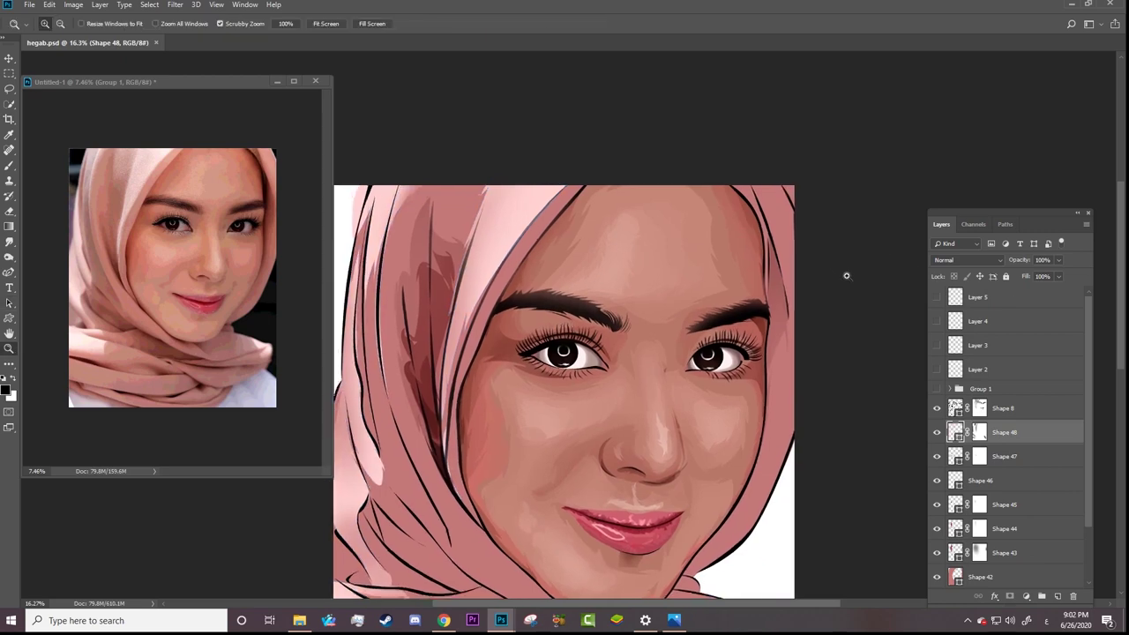
left_click_drag(847, 276, 861, 298)
key("p")
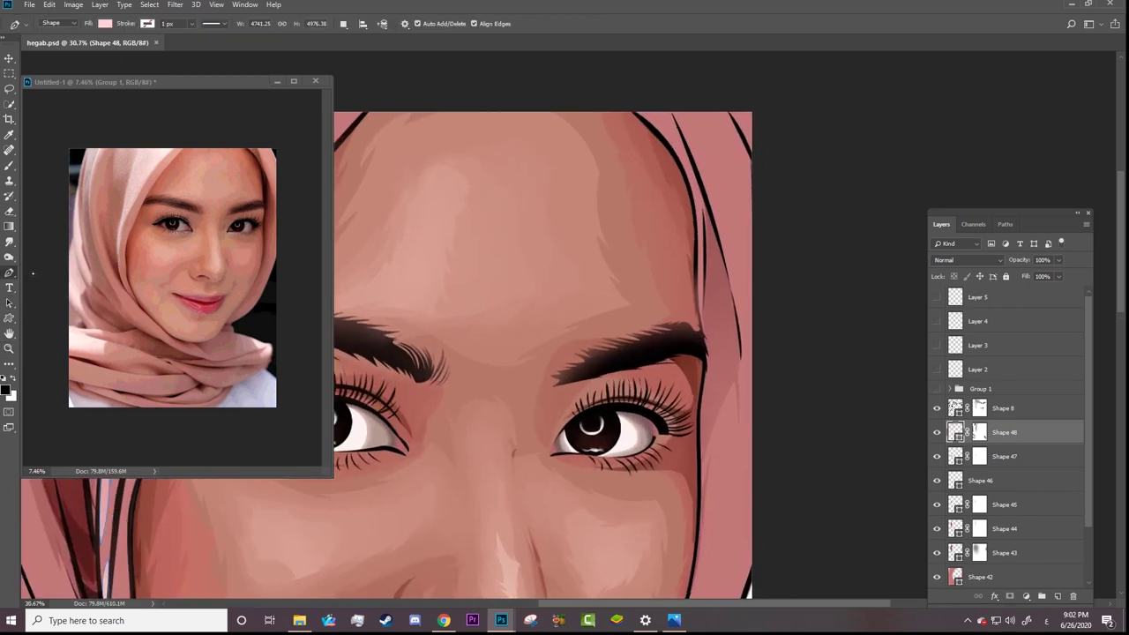
left_click(343, 22)
left_click(362, 47)
left_click(936, 388)
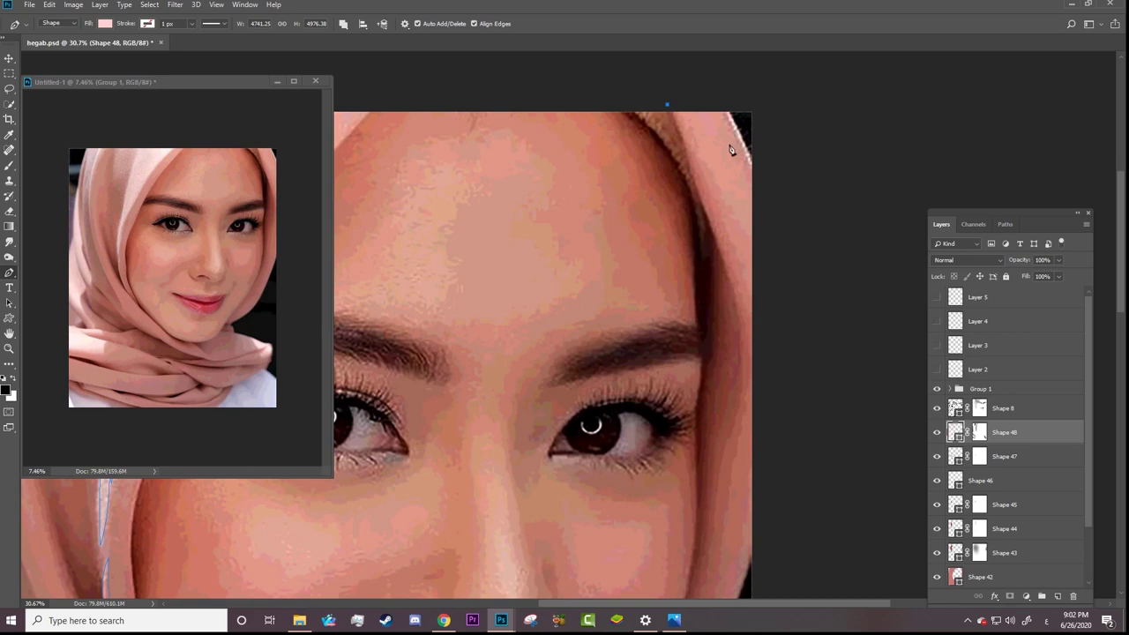
Step: Trace Shape 48 from the scarf edge down the right jaw to the chin and close it
left_click_drag(750, 167, 786, 274)
mouse_move(725, 102)
left_mouse_down()
mouse_move(708, 79)
mouse_move(715, 91)
left_mouse_up()
scroll(775, 212, "down", 5)
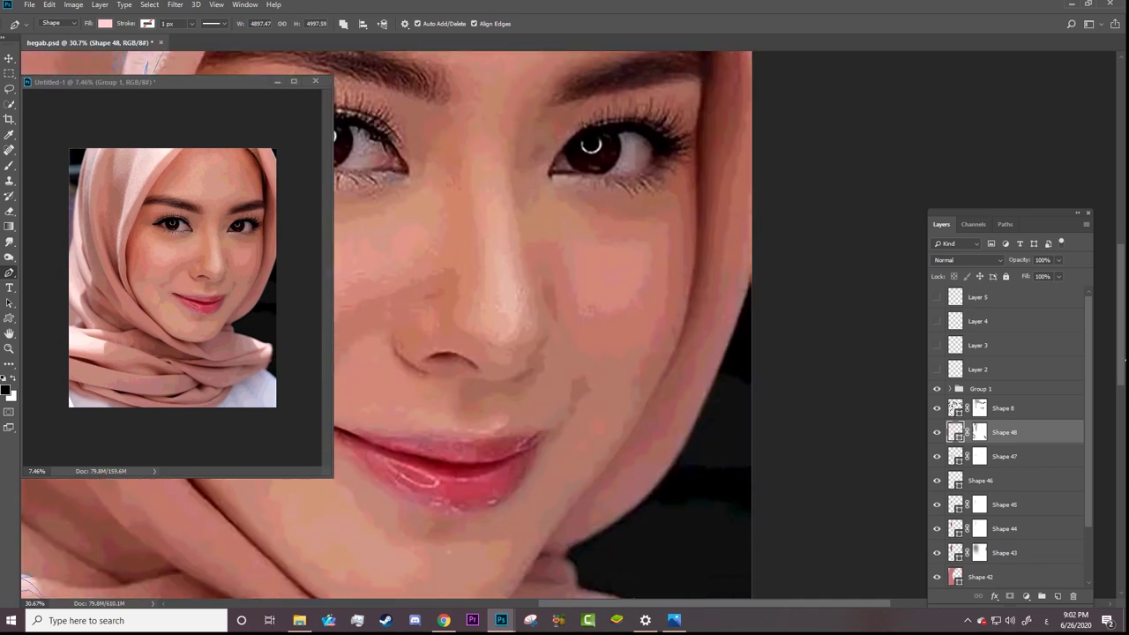
scroll(775, 213, "down", 2)
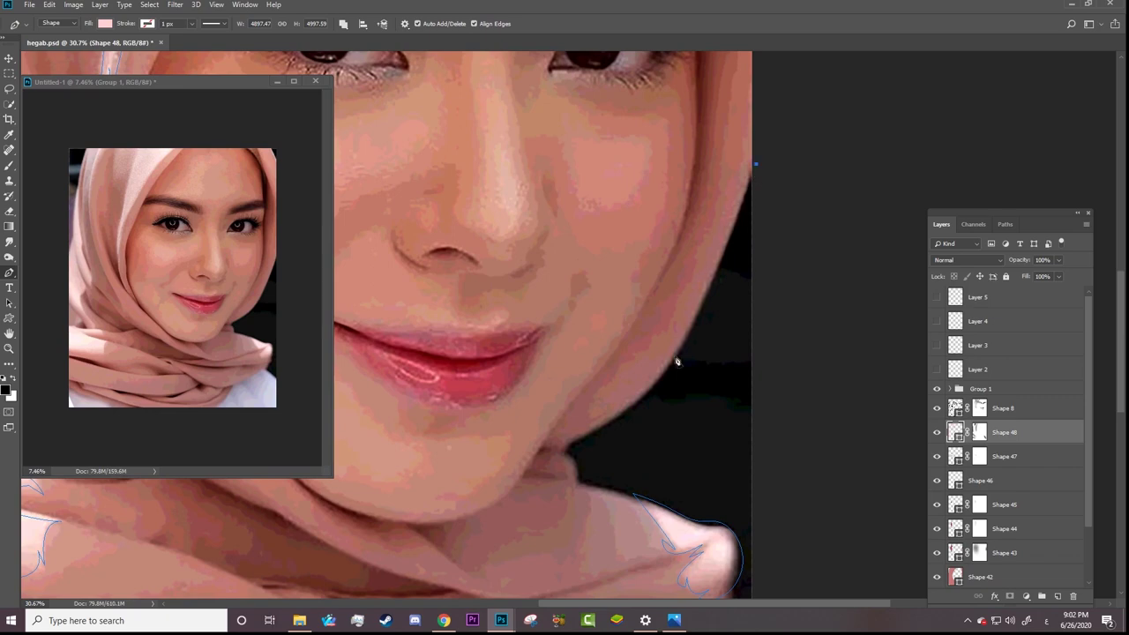
left_click_drag(661, 377, 631, 408)
left_click_drag(570, 453, 539, 456)
left_click(567, 447, "alt")
scroll(766, 212, "up", 5)
scroll(775, 264, "up", 5)
scroll(529, 353, "down", 10)
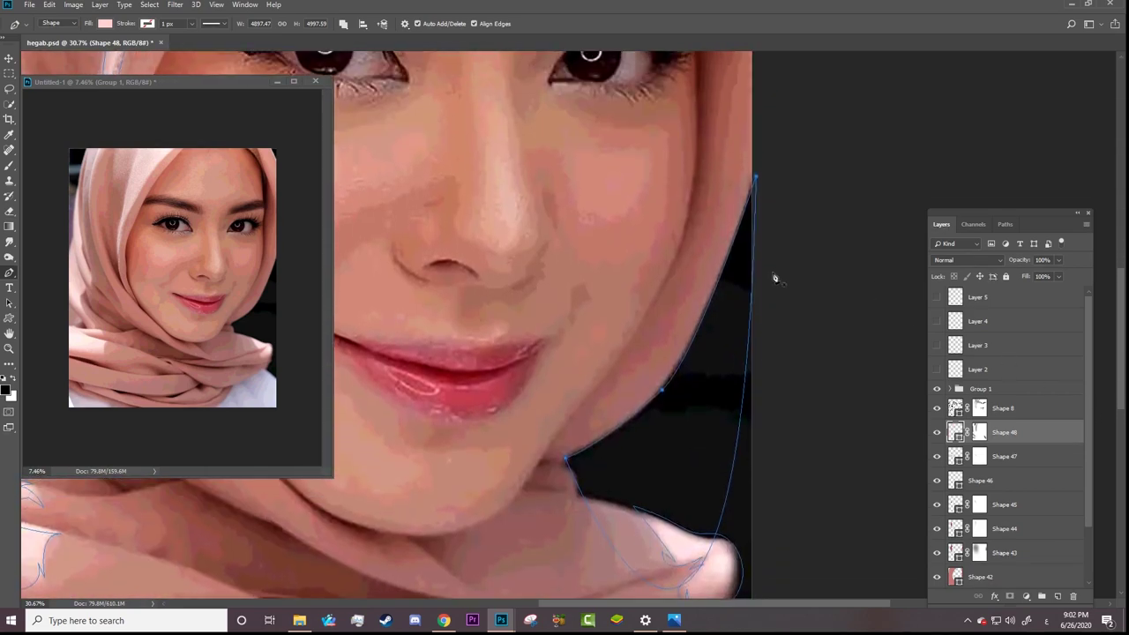
left_click(658, 352, "ctrl")
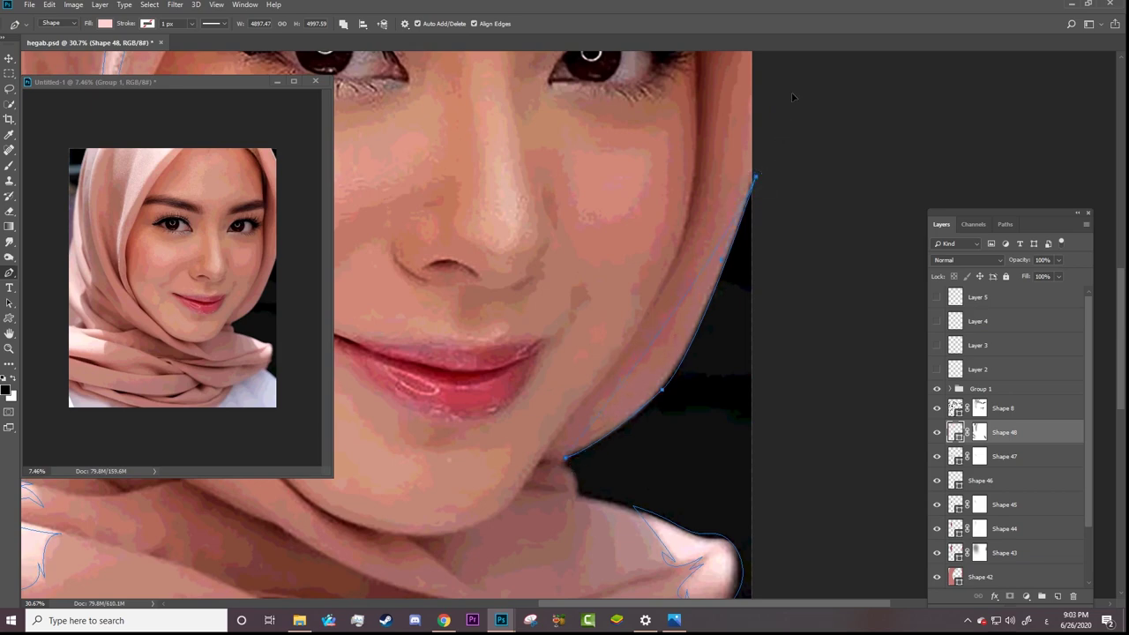
Step: Straighten the jaw segment above the chin and toggle the photo to compare
left_click(708, 304, "ctrl")
left_click_drag(704, 305, 663, 390)
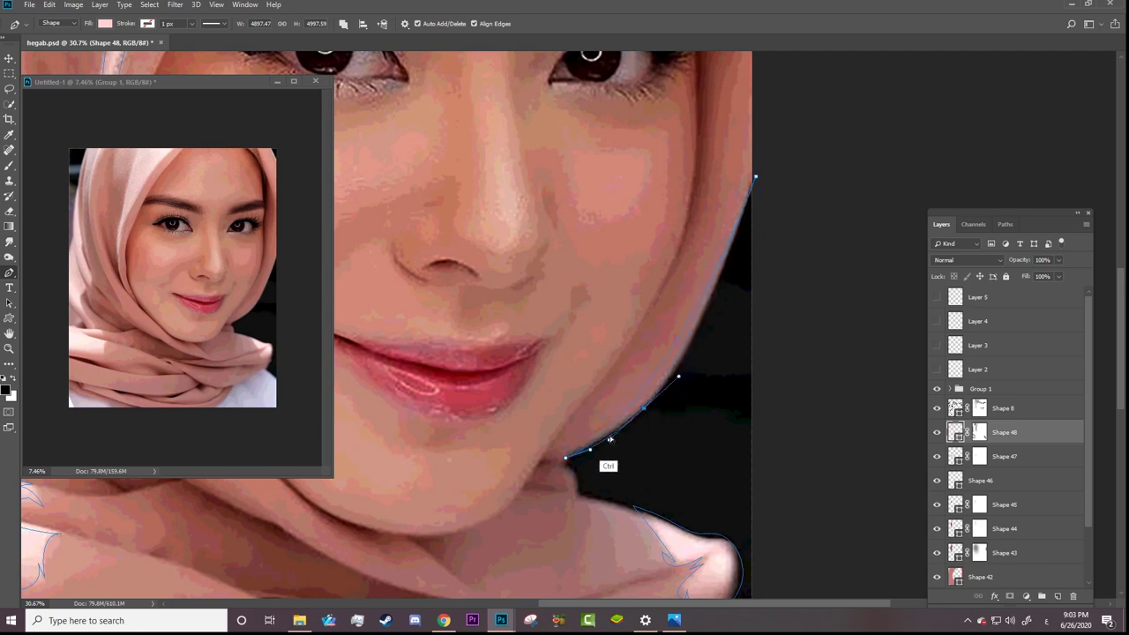
left_click(937, 389)
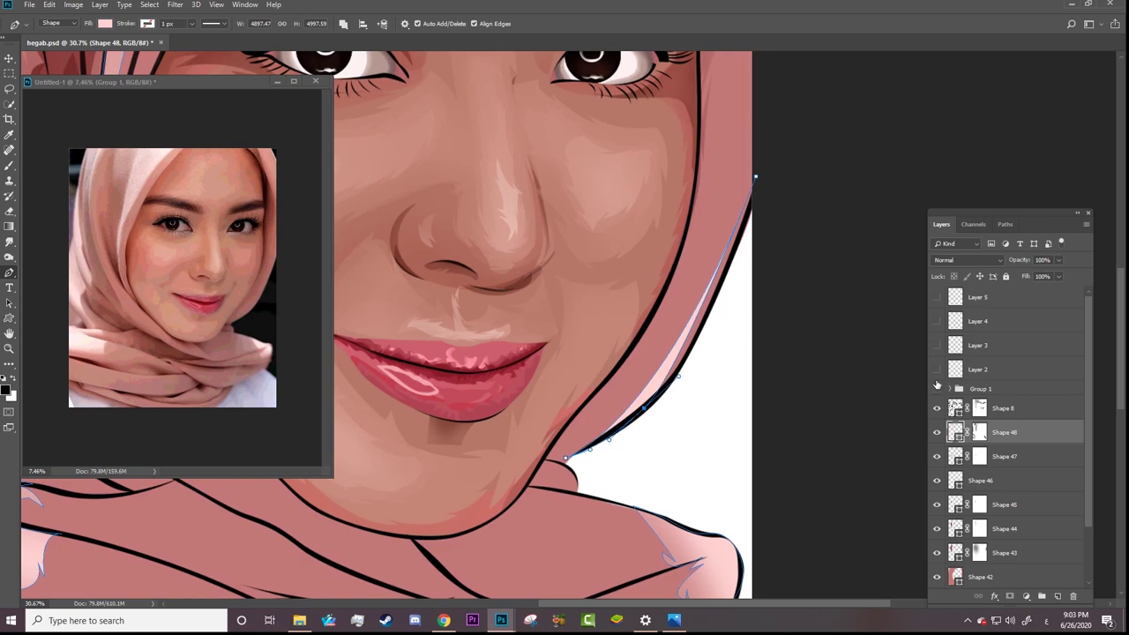
left_click(936, 388)
scroll(696, 355, "up", 1)
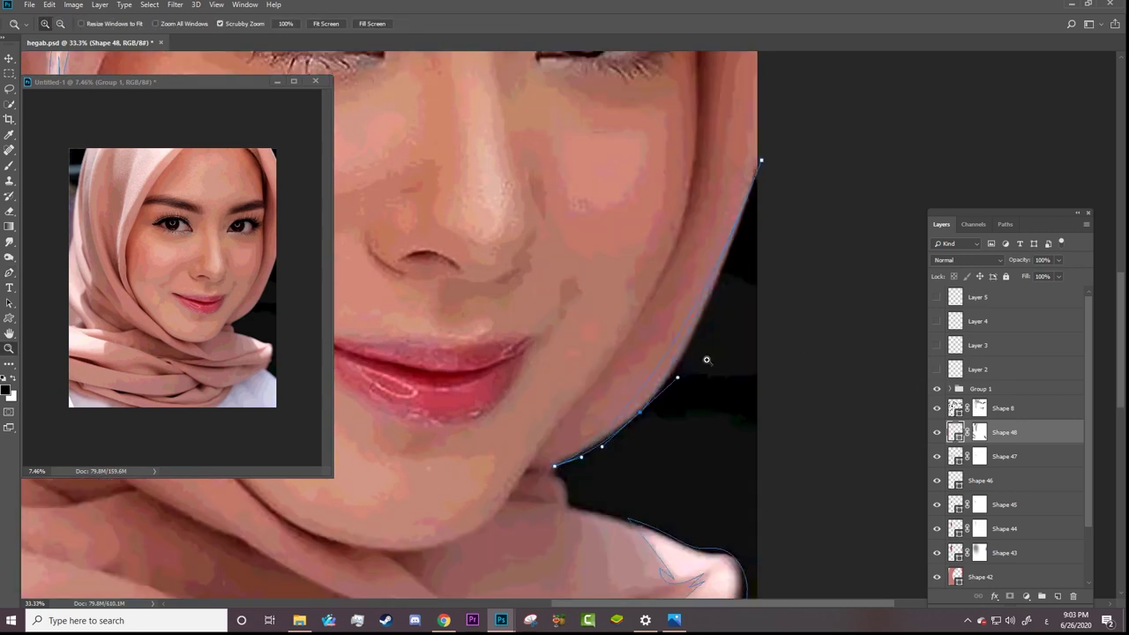
scroll(697, 354, "up", 1)
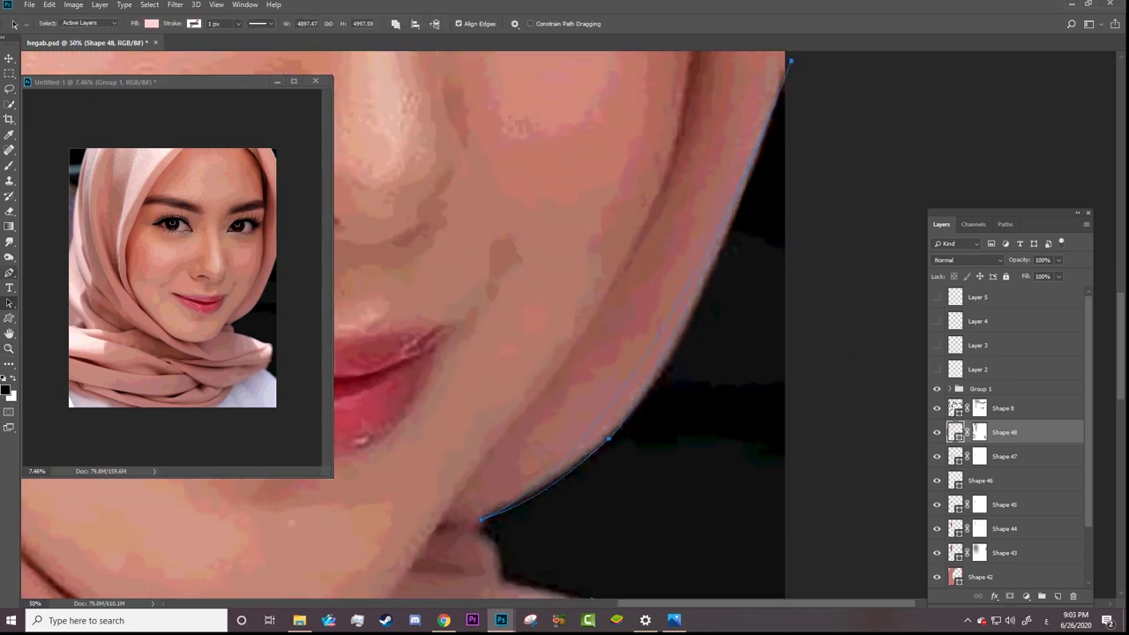
Step: With the Curvature Pen, add a jaw anchor and nudge the chin anchor left
right_click(9, 272)
left_click(53, 291)
left_click(681, 334)
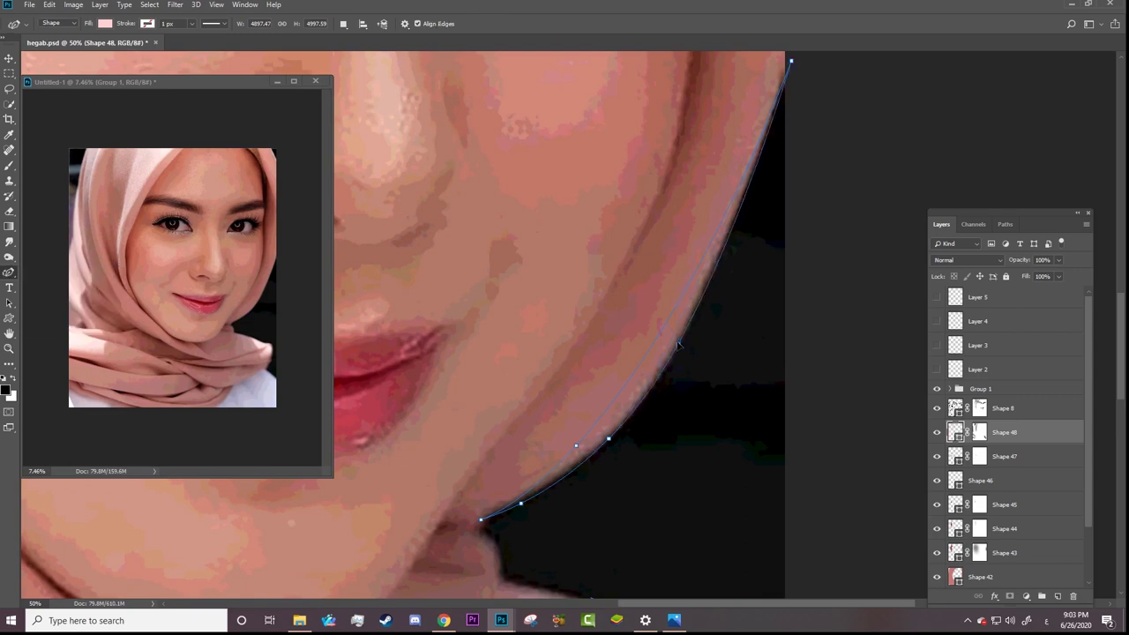
left_click_drag(521, 506, 501, 512)
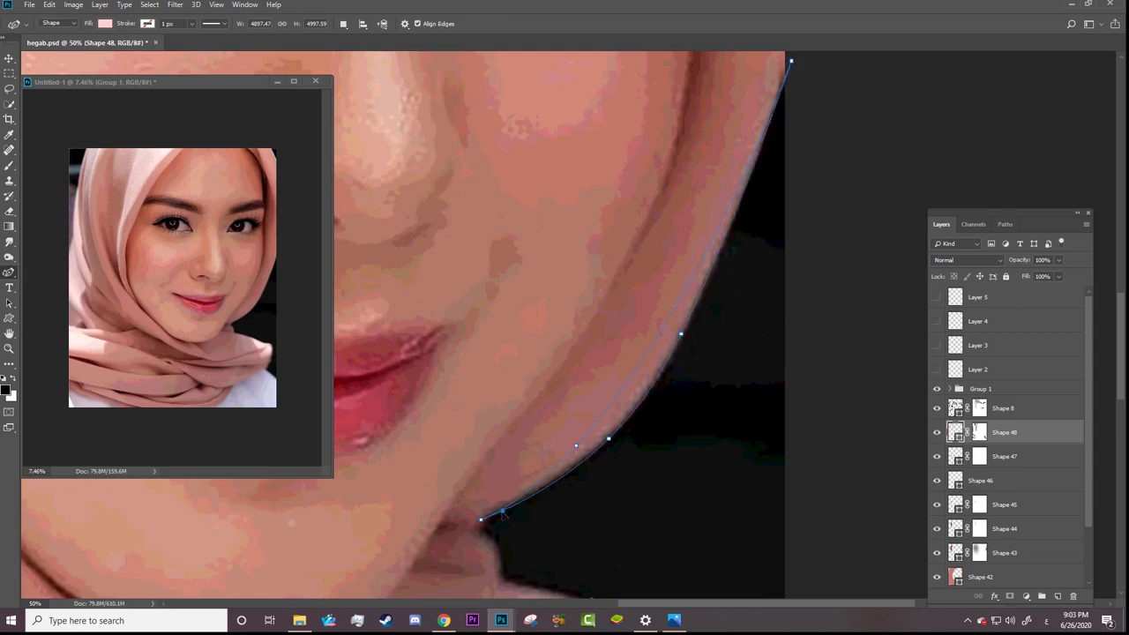
scroll(789, 196, "up", 5)
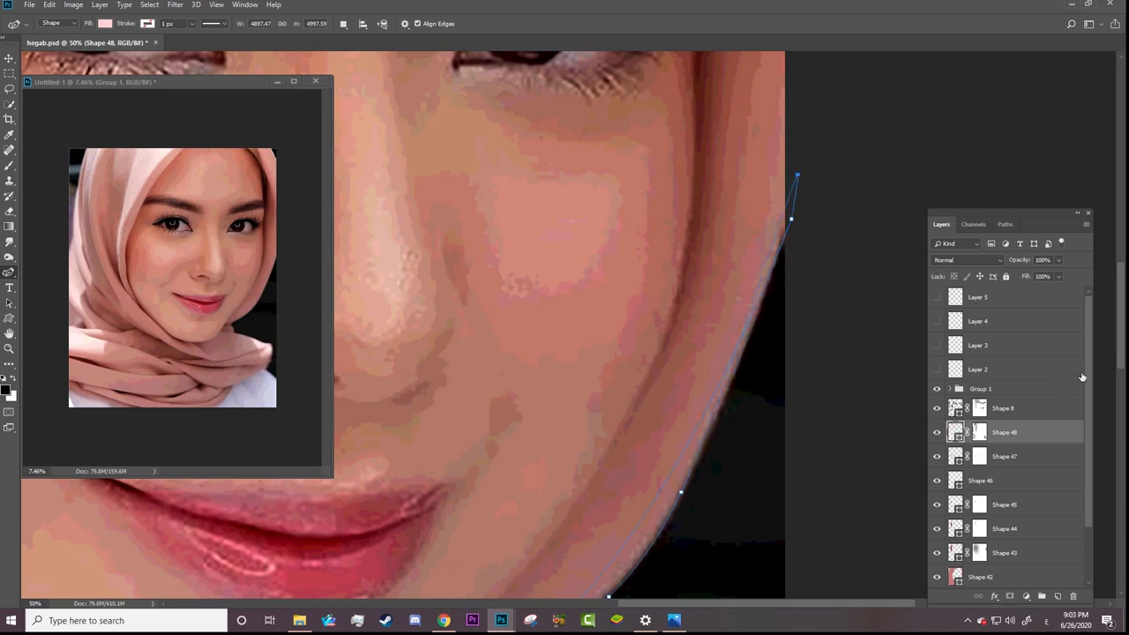
scroll(791, 218, "down", 3)
left_click(954, 412)
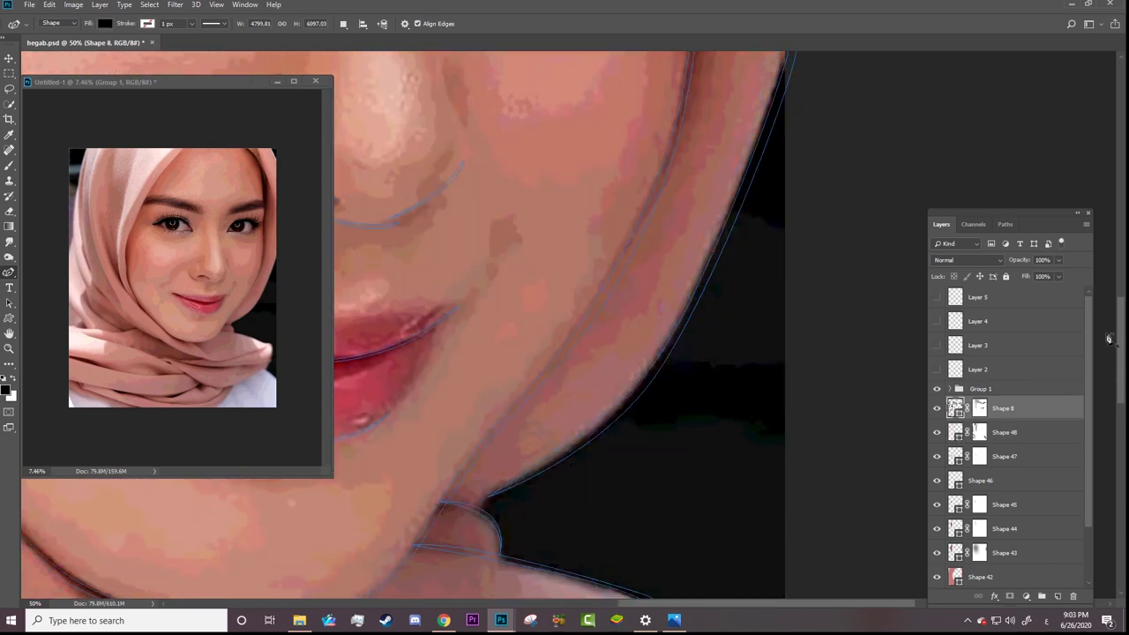
Step: Reshape Shape 8's jaw outline into a smoother curve and delete its extra anchor
scroll(363, 73, "up", 2)
scroll(860, 246, "up", 1)
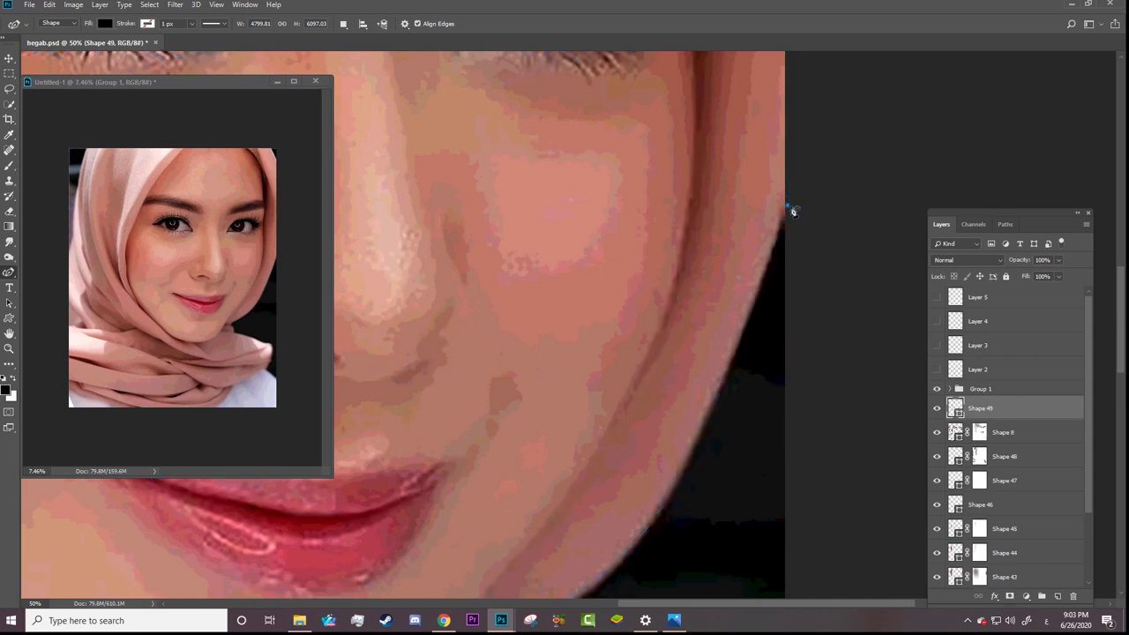
left_click_drag(794, 210, 786, 211)
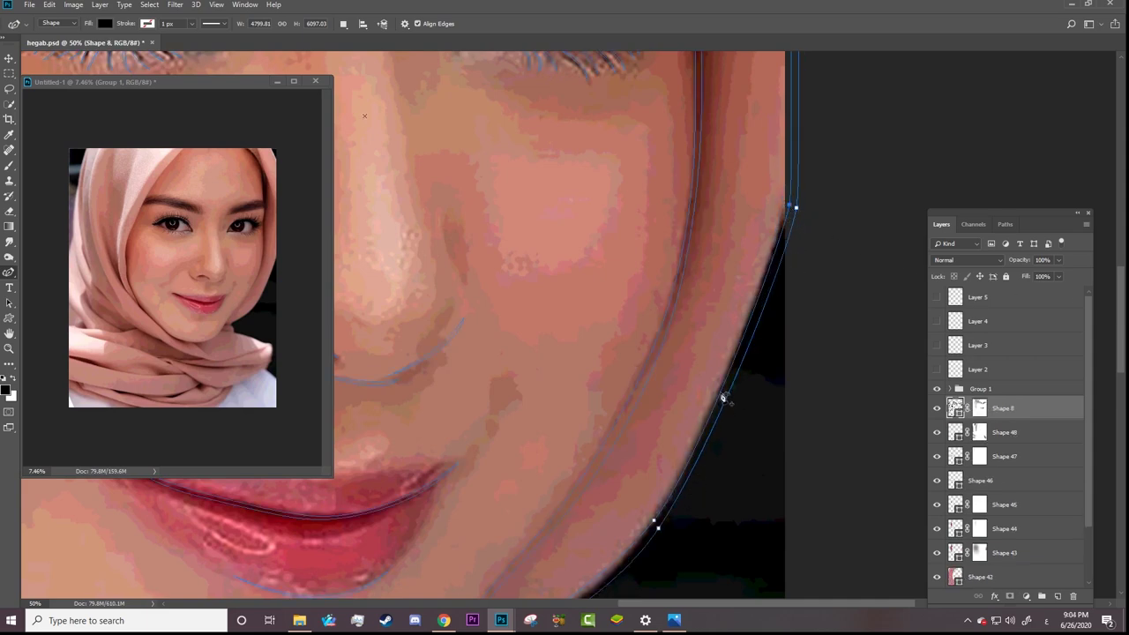
left_click_drag(723, 396, 728, 365)
left_click_drag(659, 525, 663, 495)
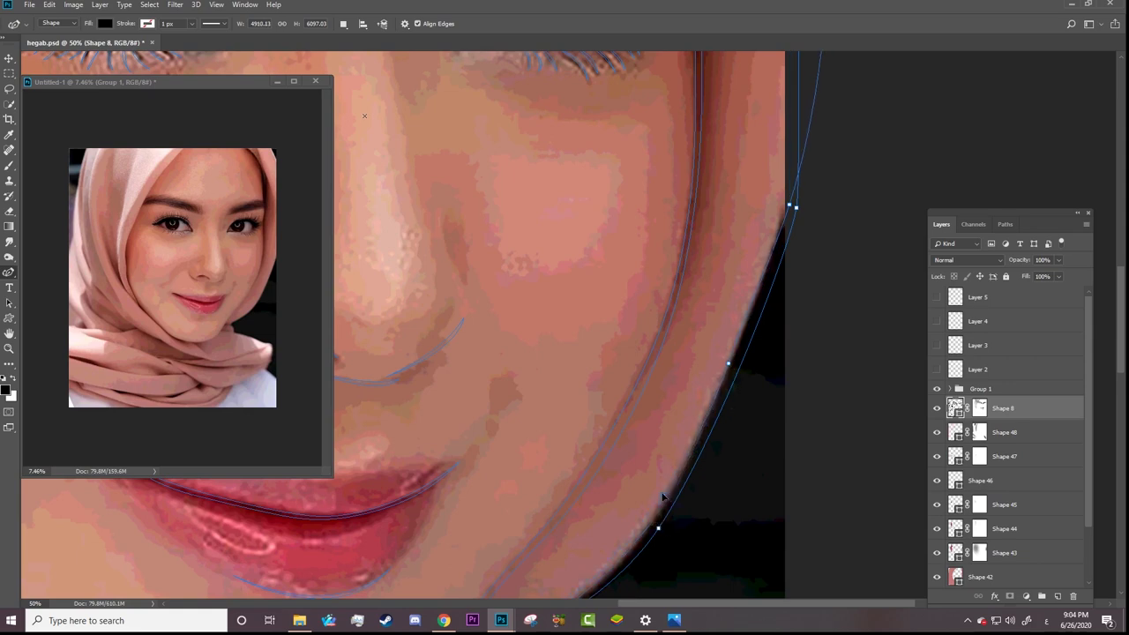
mouse_move(798, 216)
left_mouse_down()
mouse_move(759, 376)
mouse_move(737, 362)
left_mouse_up()
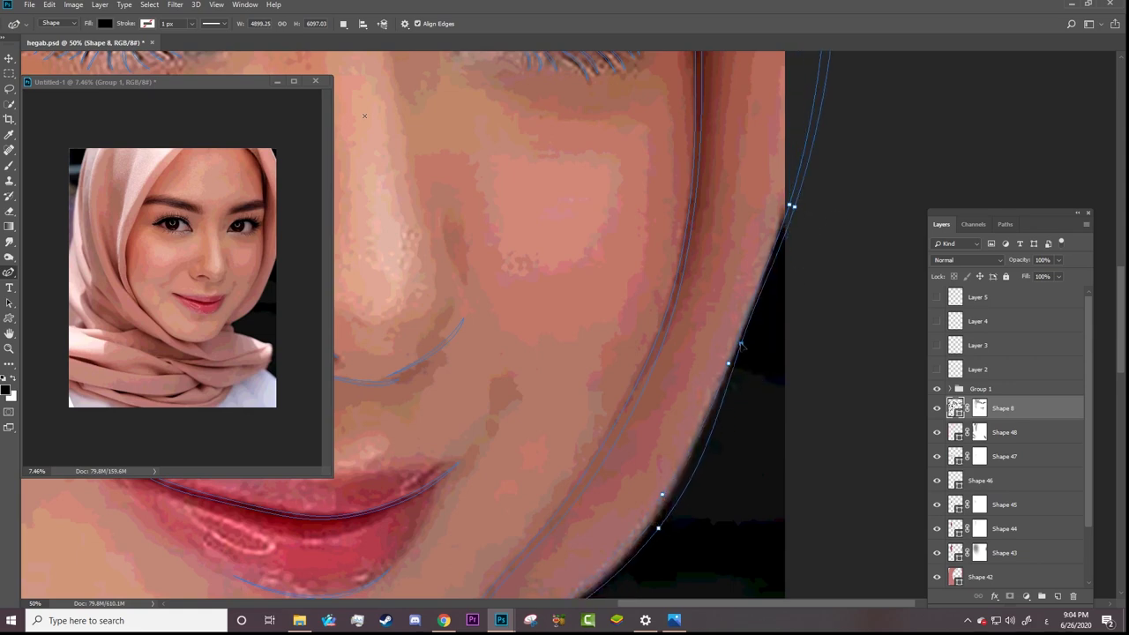
left_click(658, 528)
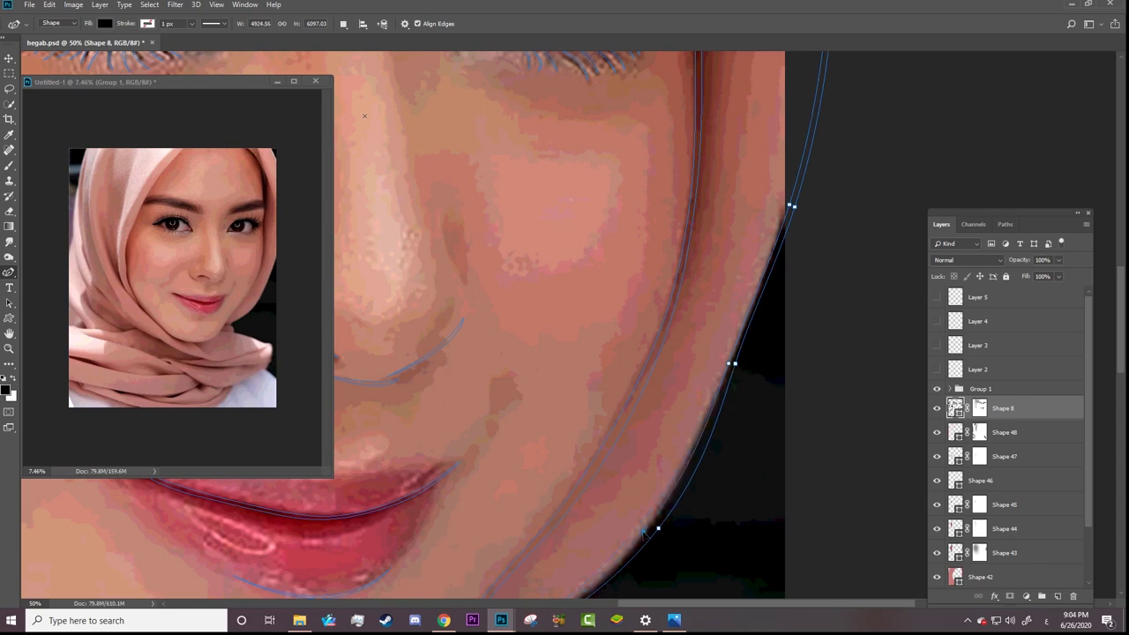
left_click(658, 527)
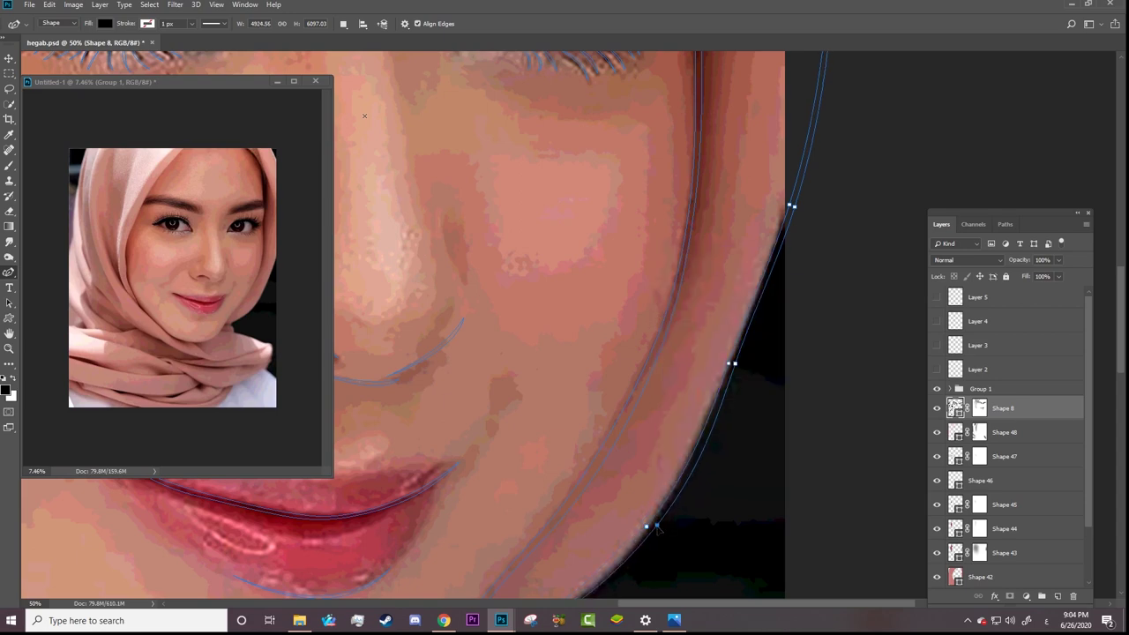
Step: Hide the Group 1 reference photo and fit the whole vector portrait in view
scroll(363, 116, "up", 5)
scroll(363, 115, "up", 5)
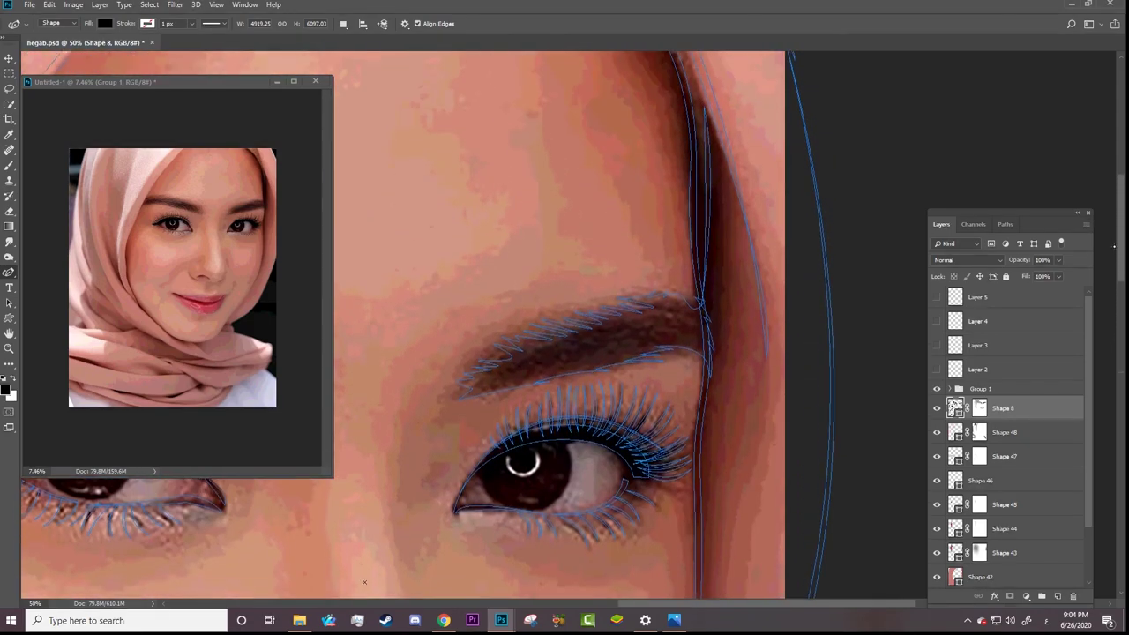
scroll(364, 115, "up", 2)
scroll(363, 116, "up", 3)
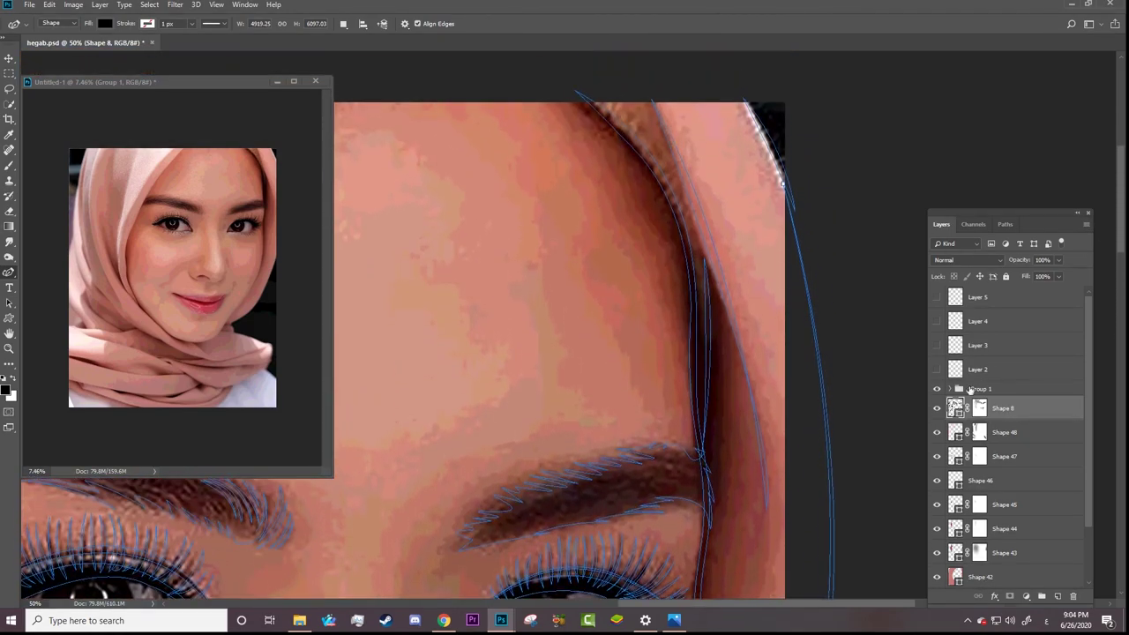
left_click(936, 389)
key("a")
key("ctrl+0")
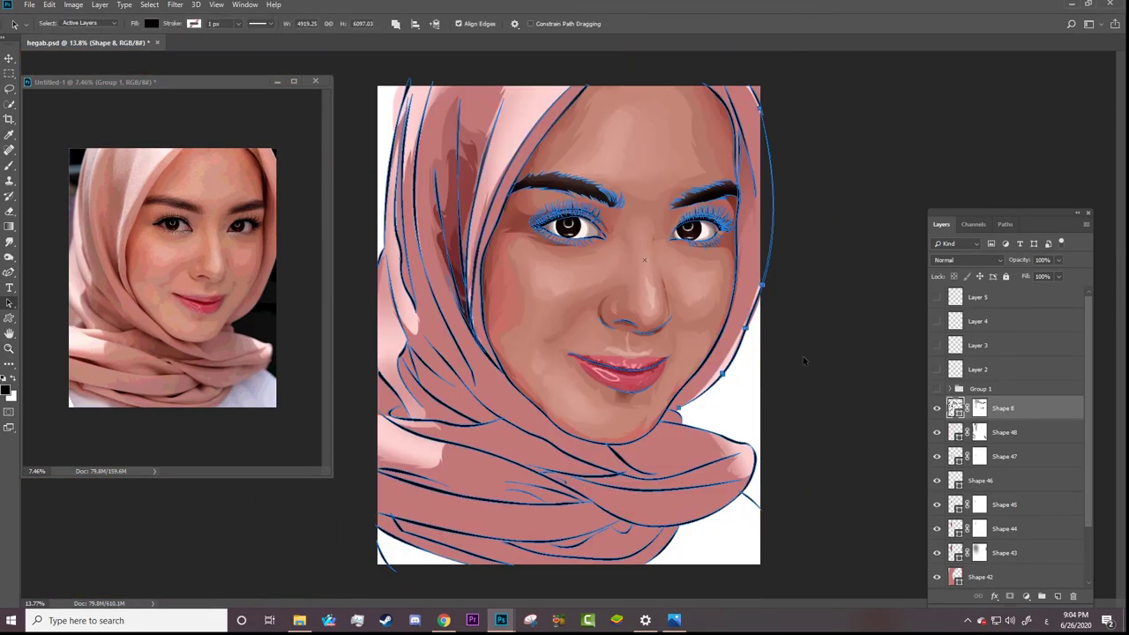
Step: Zoom in on the jaw and toggle the Shape 42 pink base layer to compare
left_click(771, 365)
key("z")
left_click(537, 403)
left_click(714, 370)
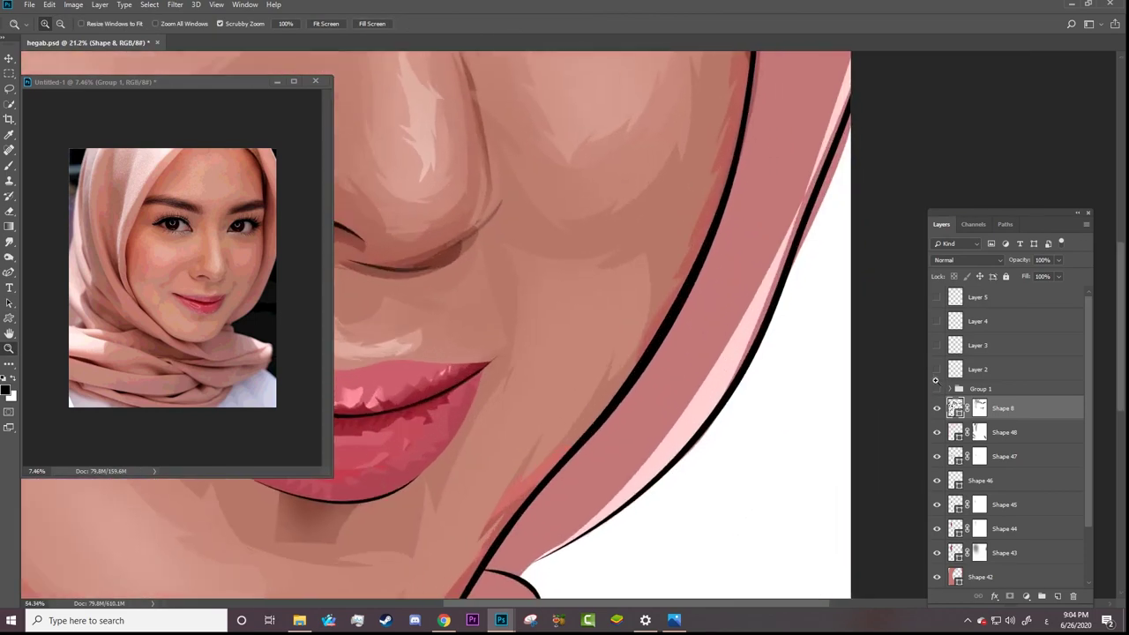
left_click(970, 577)
scroll(1098, 411, "down", 3)
scroll(1098, 412, "down", 1)
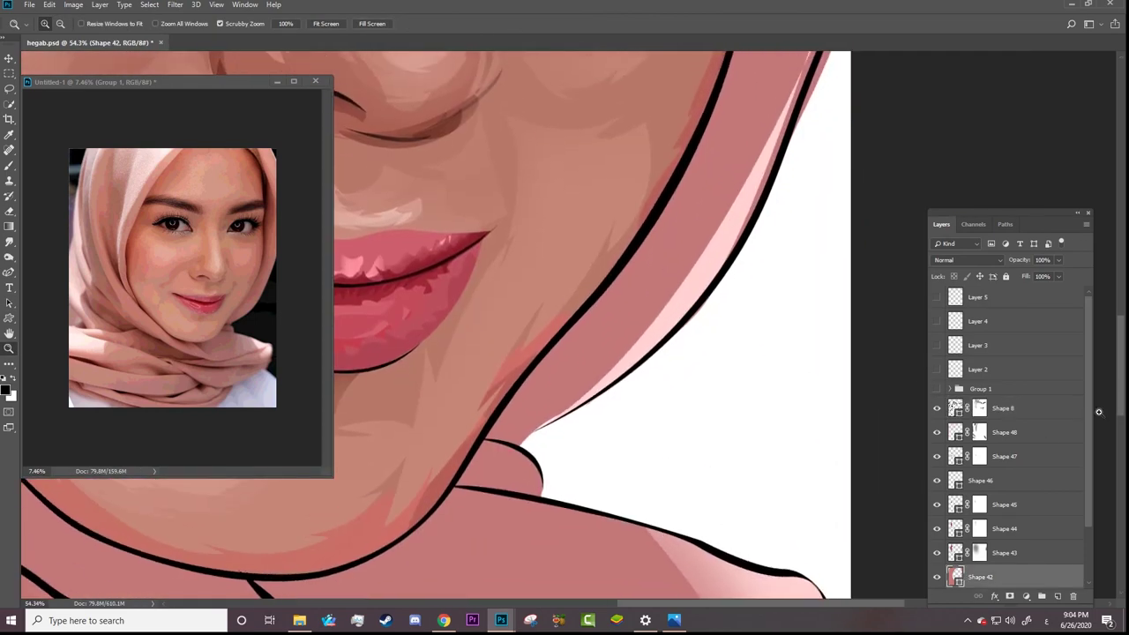
scroll(1098, 412, "down", 2)
key("a")
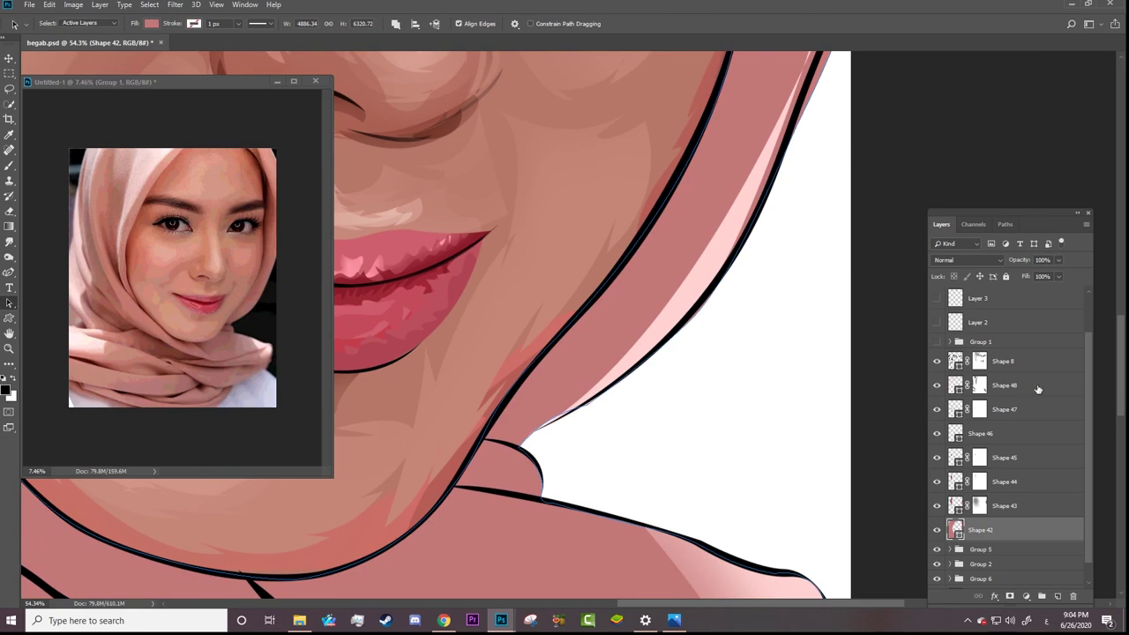
left_click(938, 530)
Step: Reshape Shape 42's scarf edge so it follows the black jaw outline
left_click(957, 365)
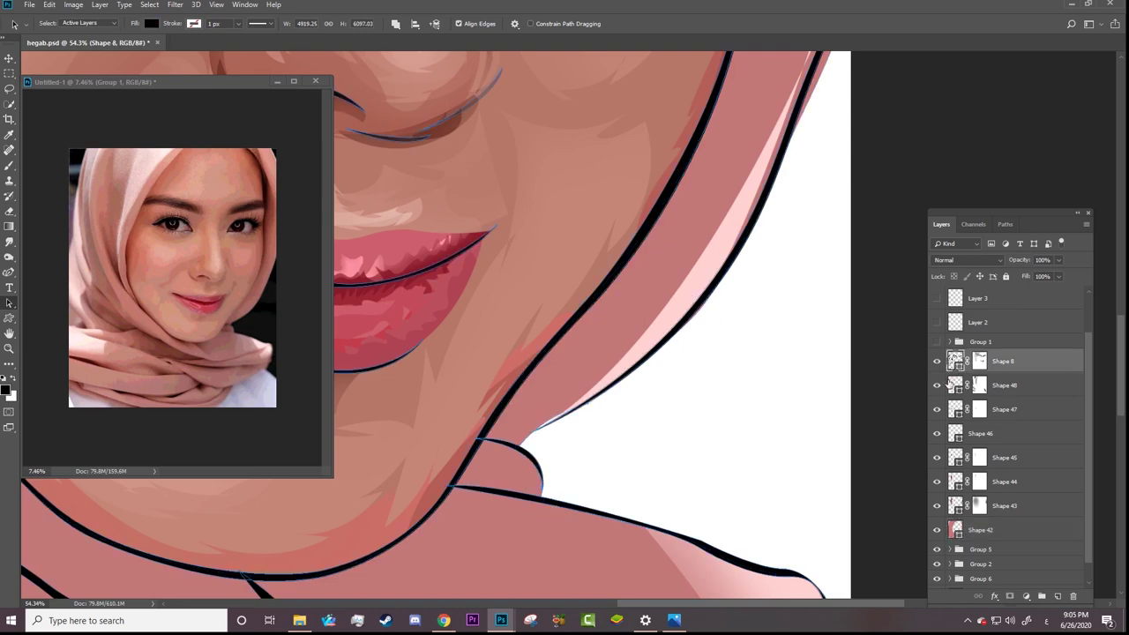
left_click(949, 384)
scroll(1103, 353, "up", 3)
scroll(1112, 344, "up", 1)
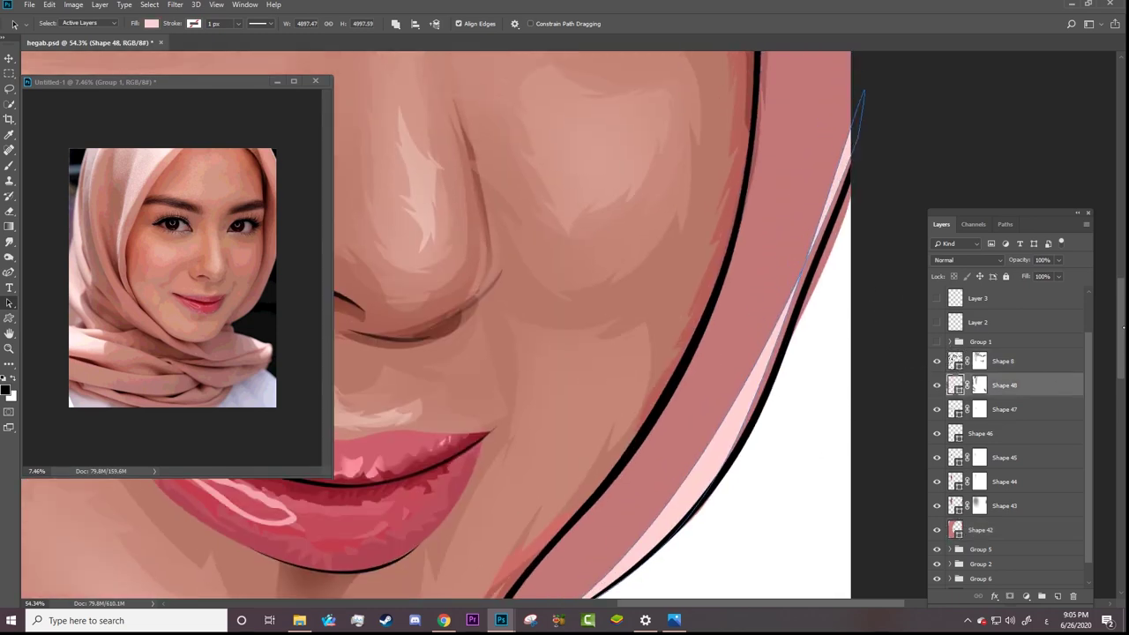
scroll(1115, 335, "down", 1)
left_click(836, 224)
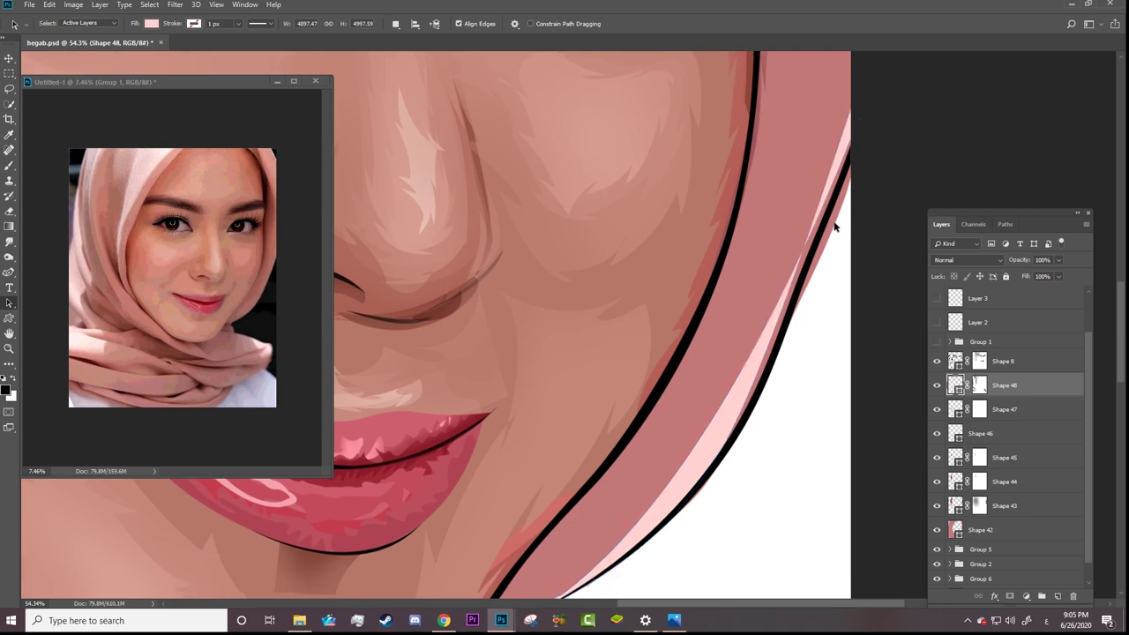
left_click(955, 528)
key("p")
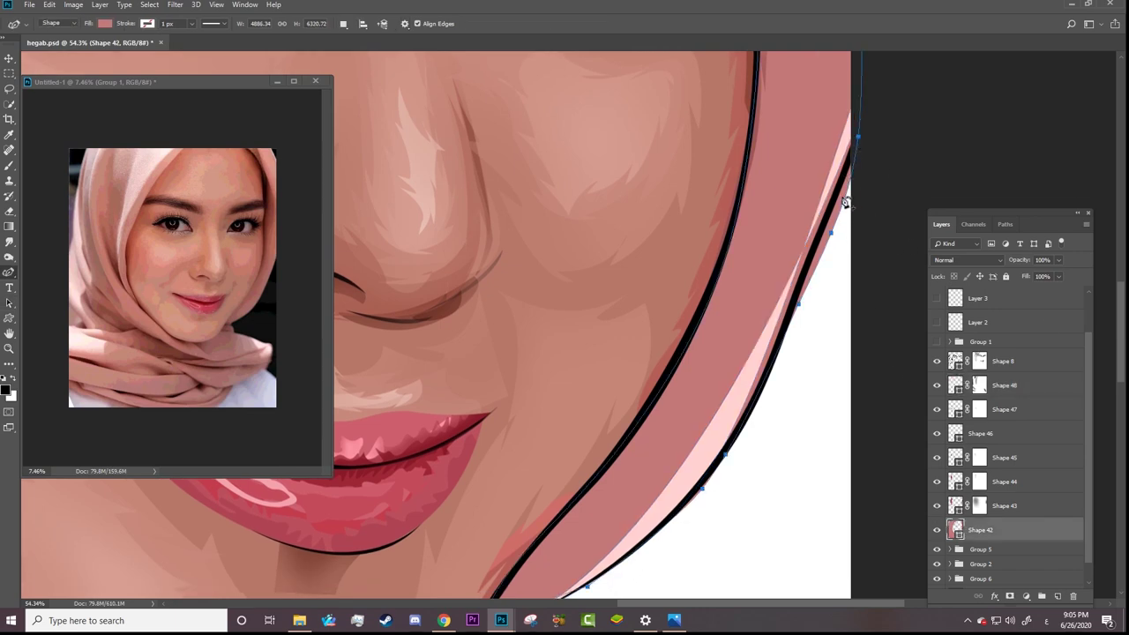
mouse_move(846, 204)
left_mouse_down()
mouse_move(801, 324)
mouse_move(779, 335)
left_mouse_up()
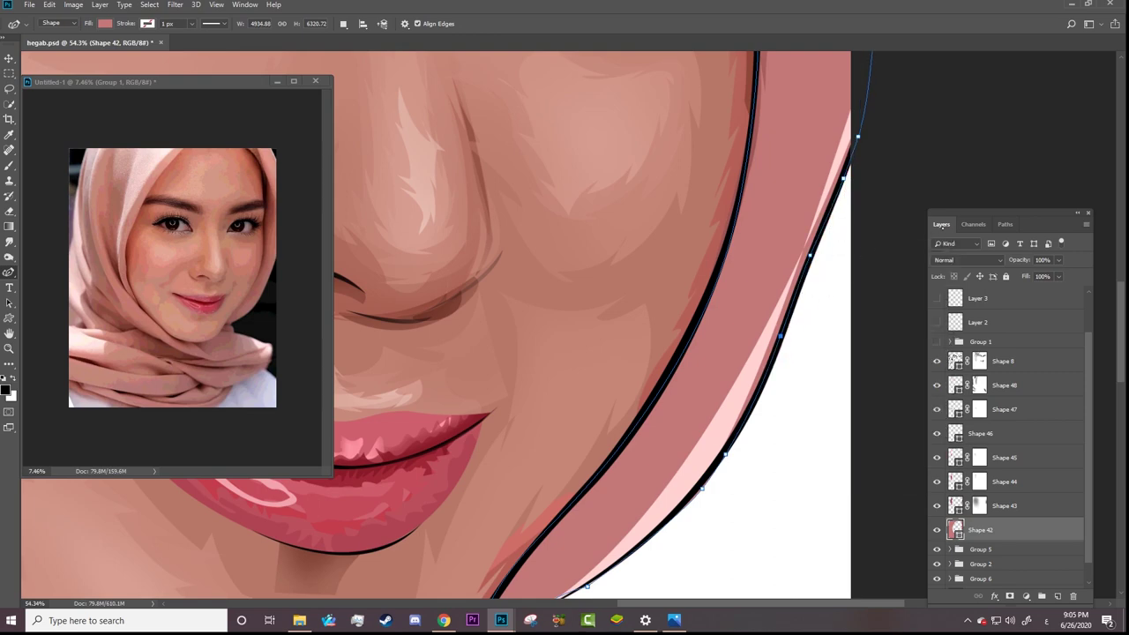
scroll(437, 326, "down", 5)
scroll(437, 325, "up", 2)
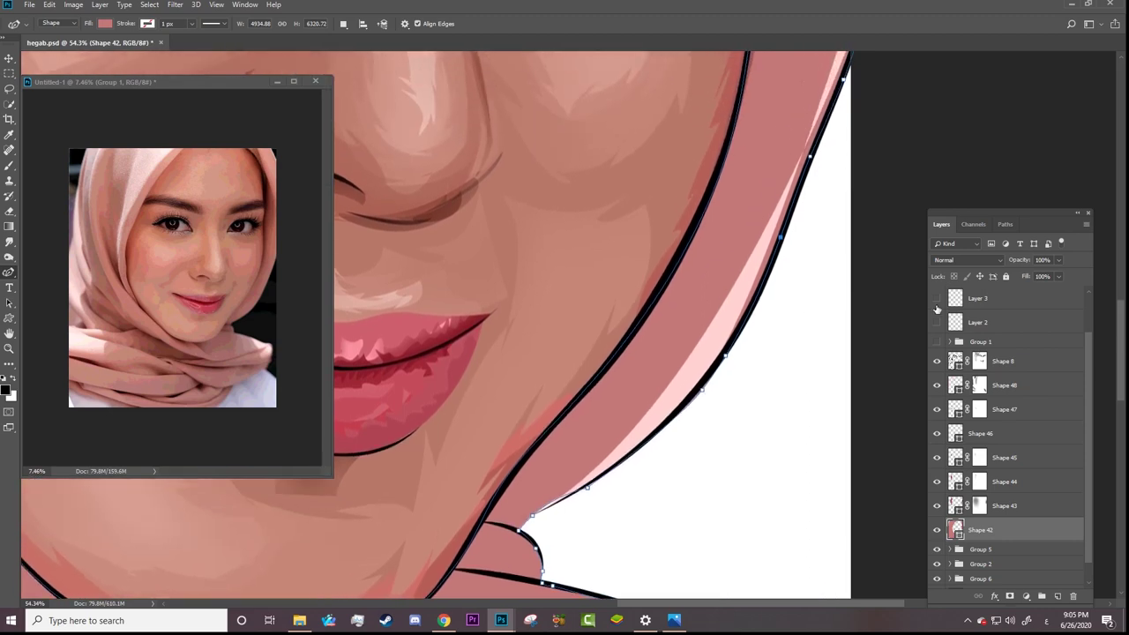
Step: Reshape the light-pink Shape 48 highlight strip along the jaw by adding and moving anchors
left_click(973, 394)
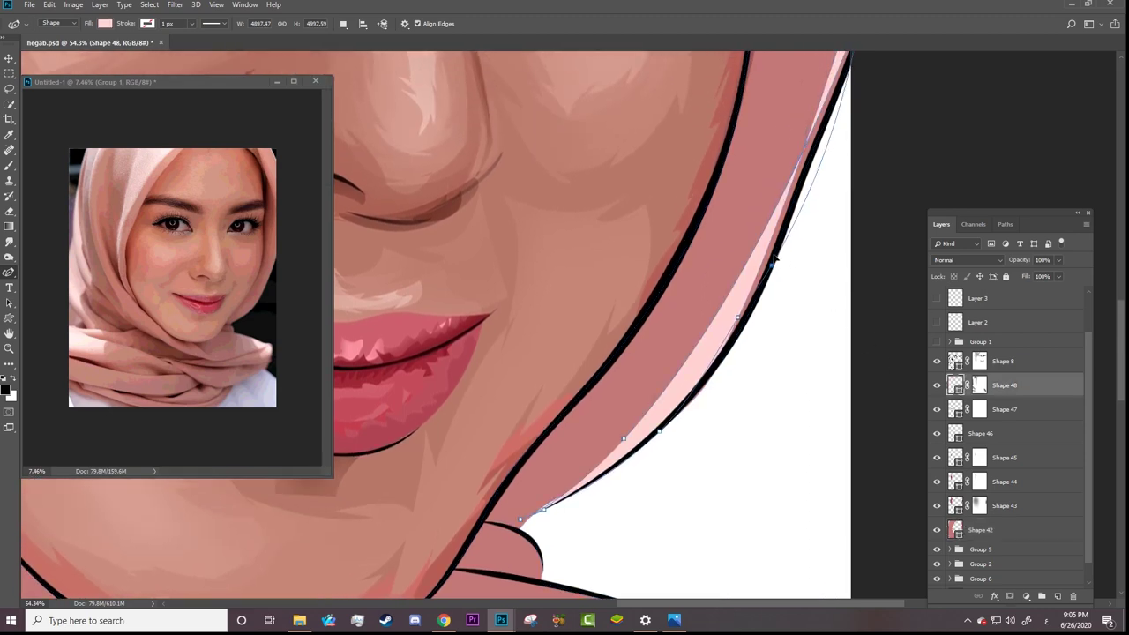
left_click_drag(769, 249, 773, 260)
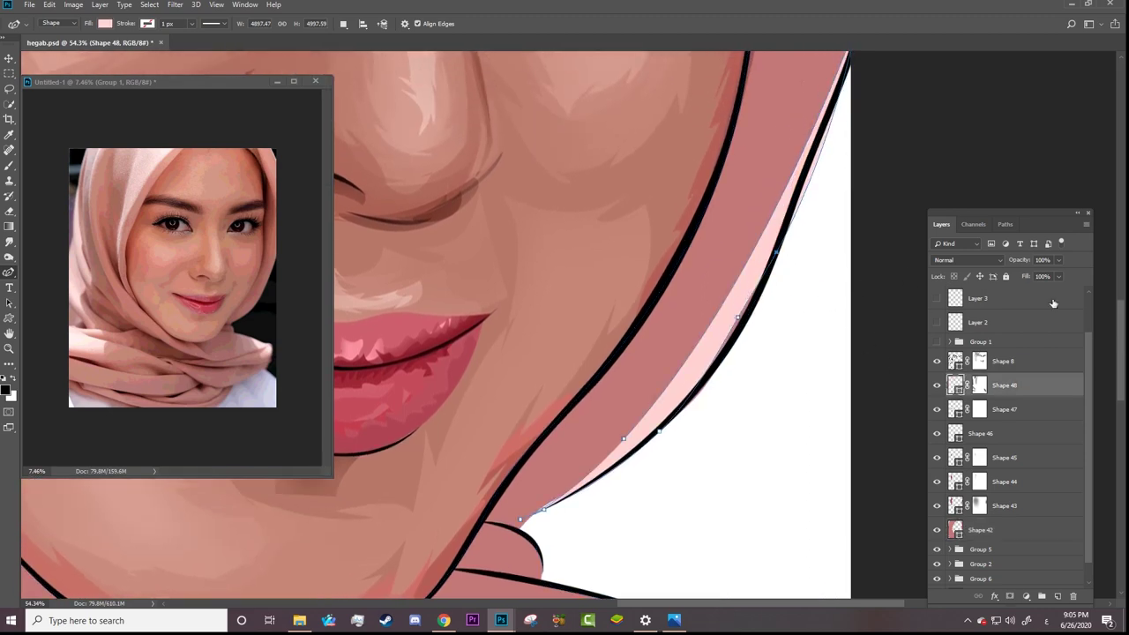
left_click(820, 140)
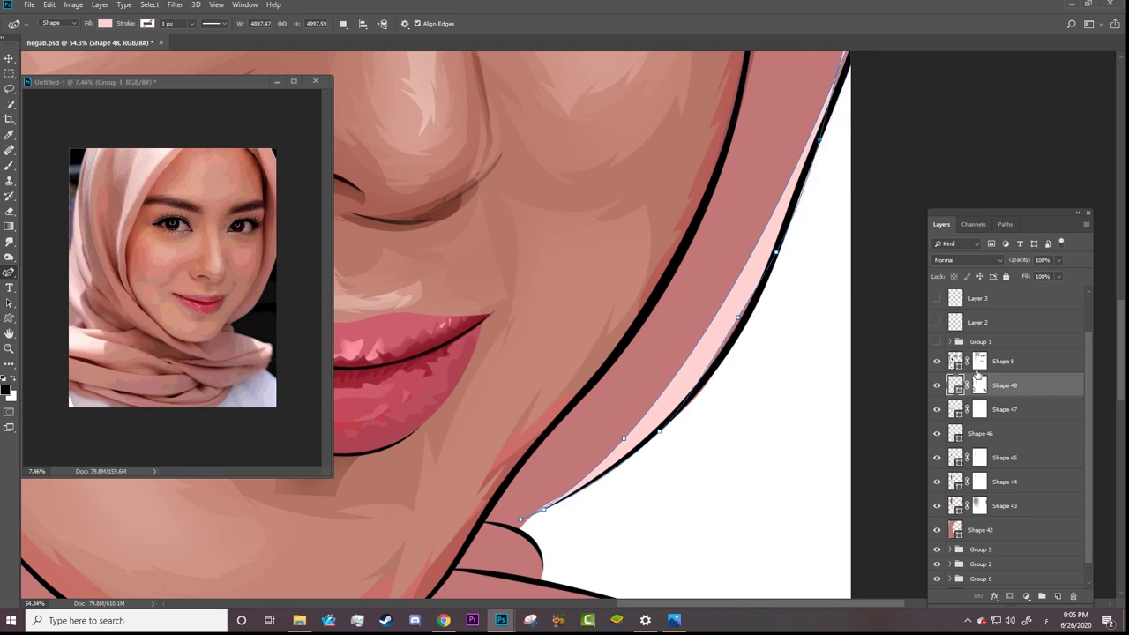
left_click_drag(742, 321, 735, 341)
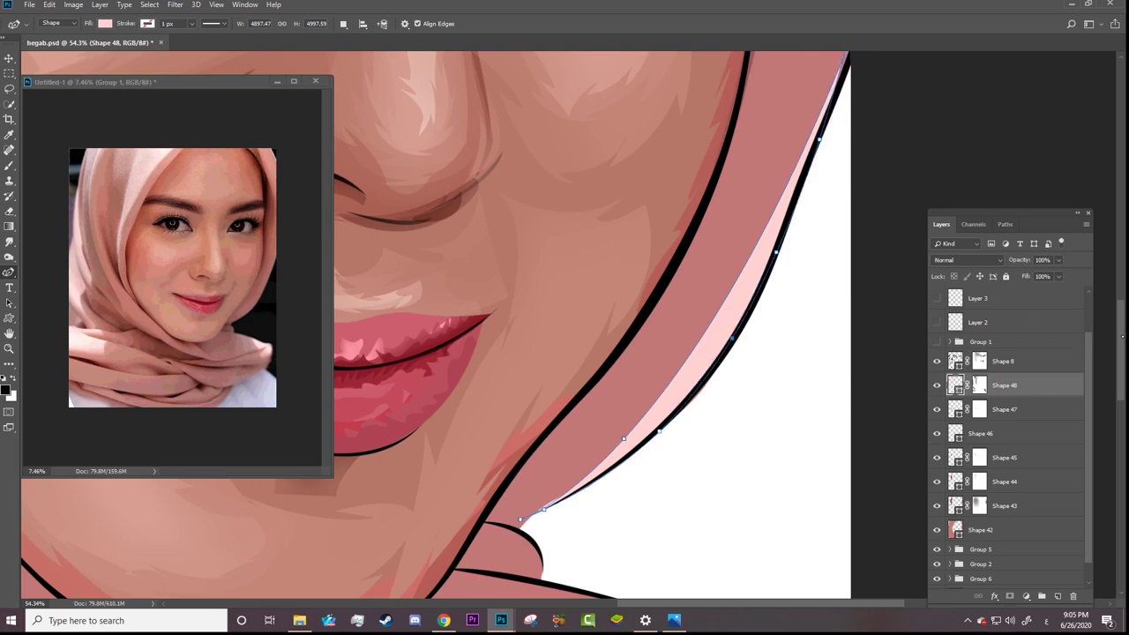
scroll(529, 327, "up", 3)
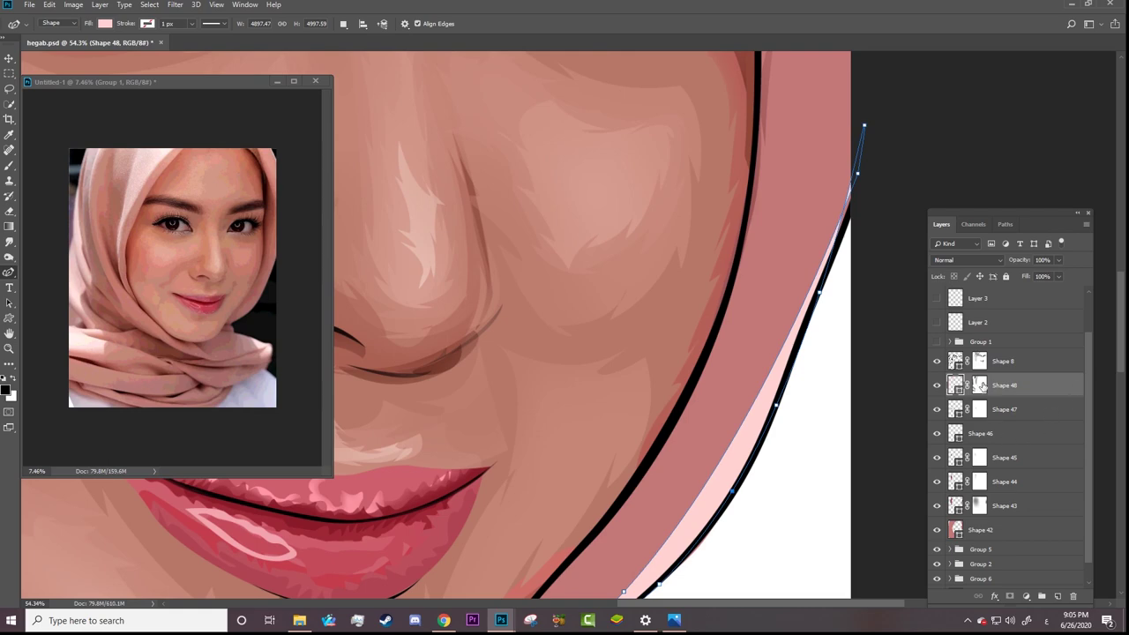
left_click(981, 385)
key("b")
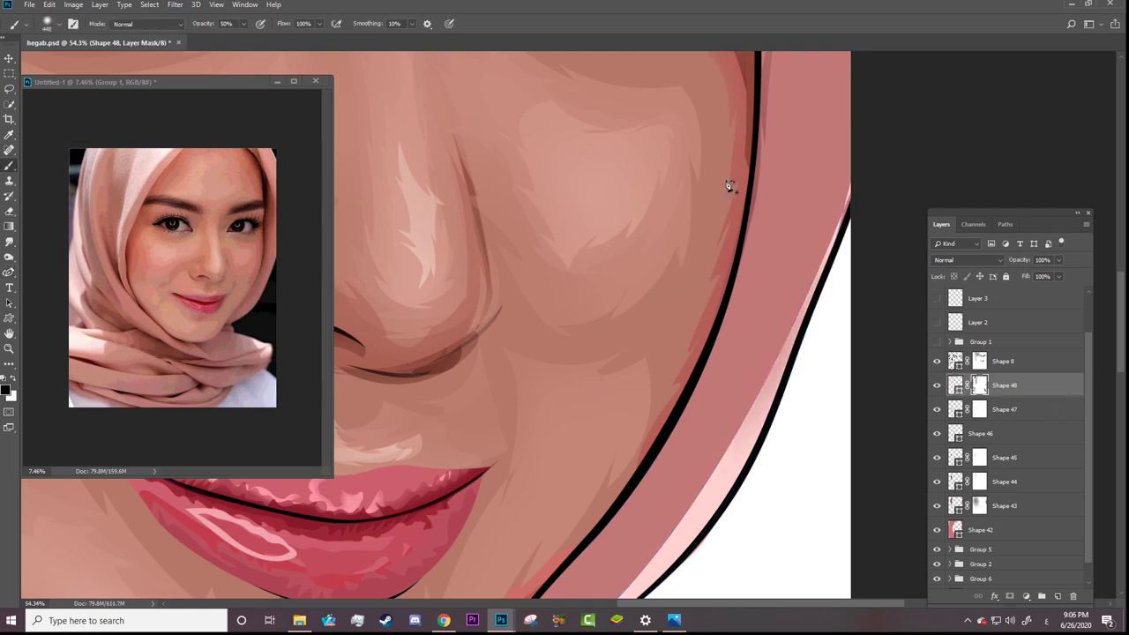
Step: Paint on Shape 48's mask to tone down the pale highlight along the jaw and neck
mouse_move(617, 378)
left_mouse_down()
mouse_move(559, 468)
mouse_move(699, 219)
left_mouse_up()
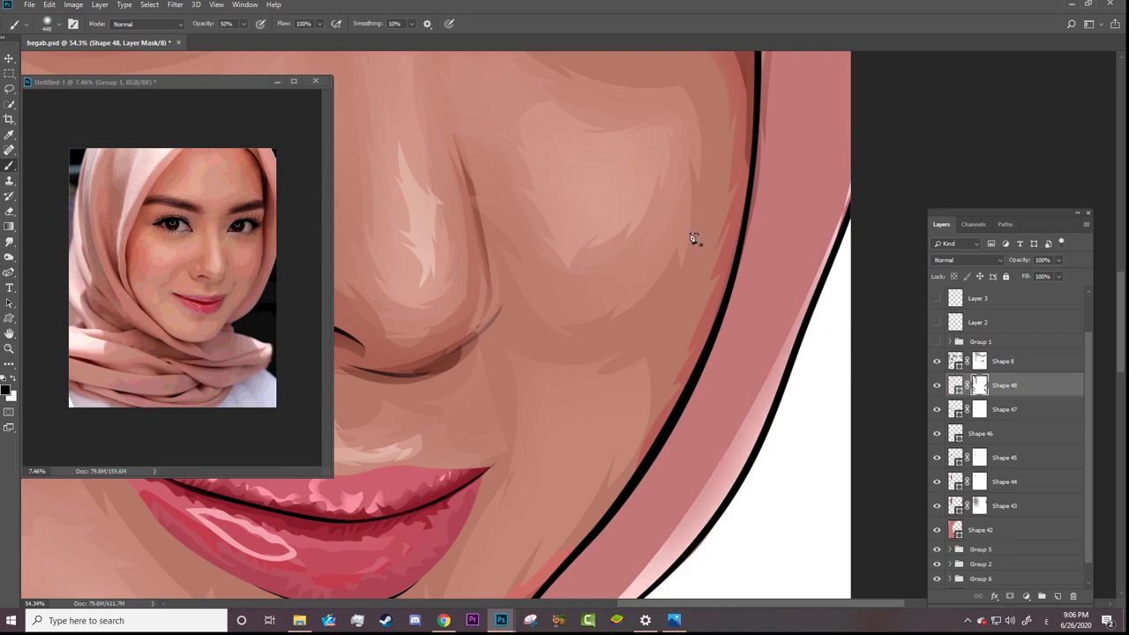
left_click_drag(627, 491, 676, 261)
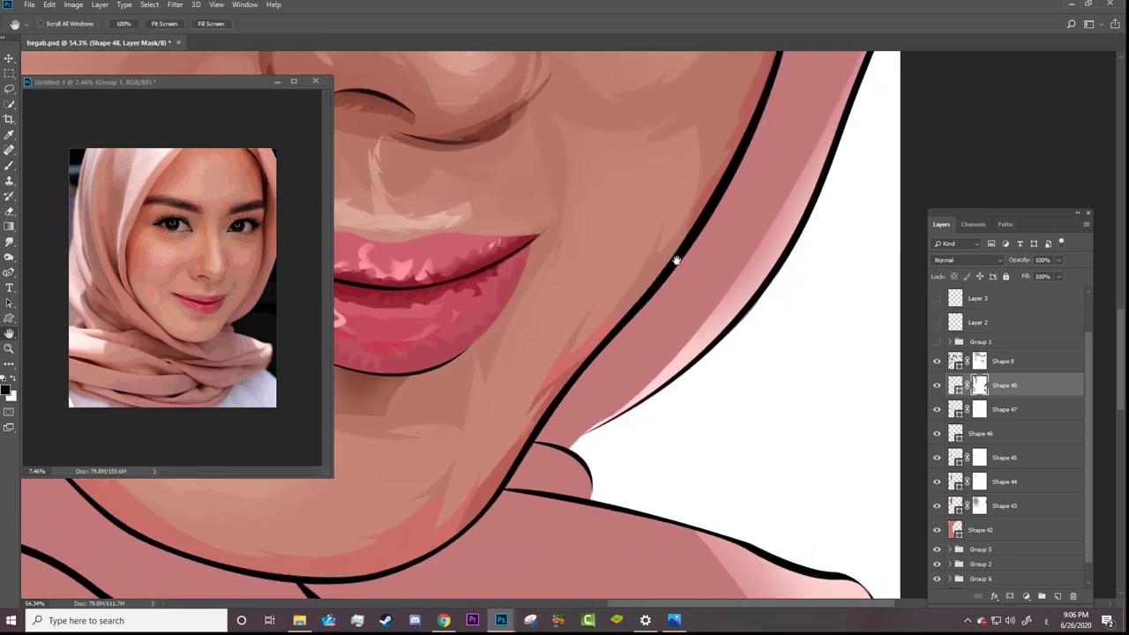
right_click(649, 327)
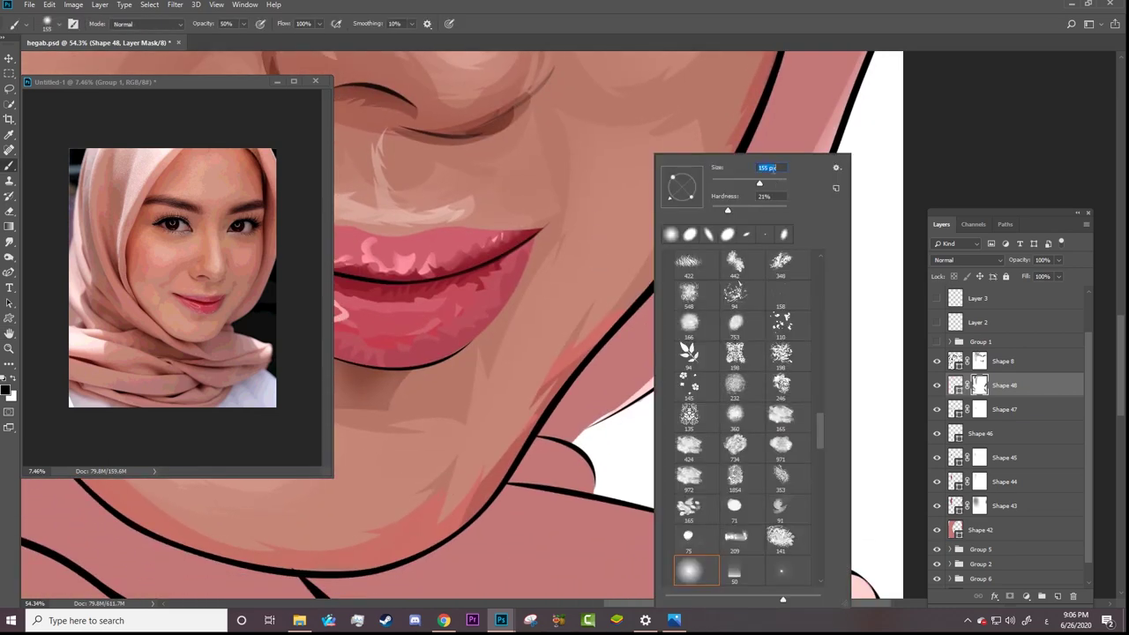
key("Return")
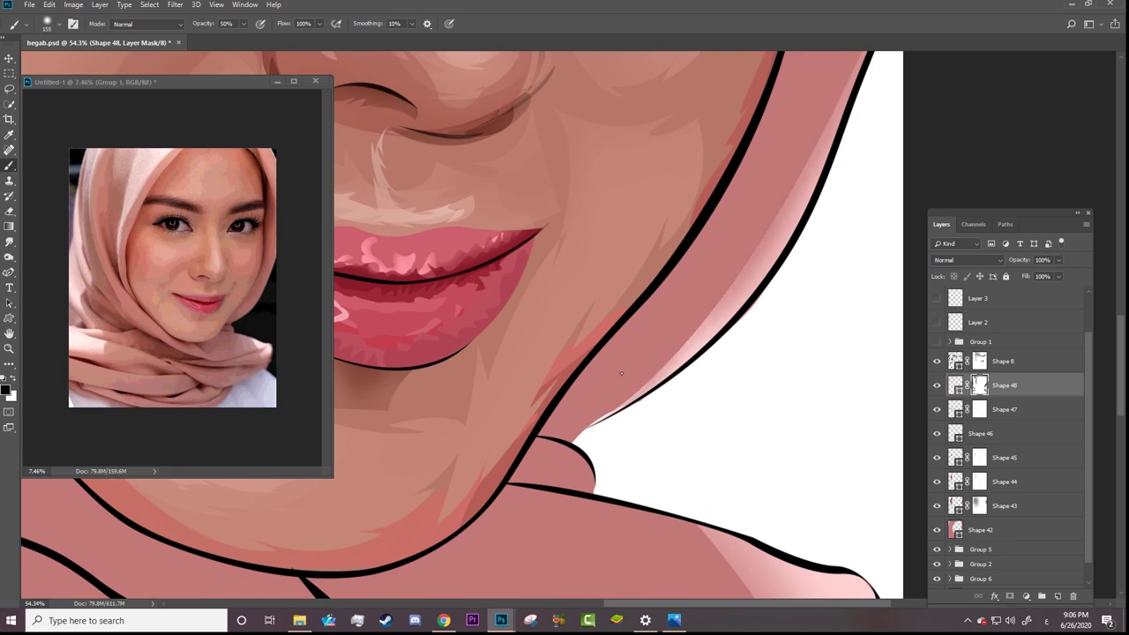
left_click_drag(623, 364, 638, 351)
key("z")
left_click_drag(594, 399, 586, 391)
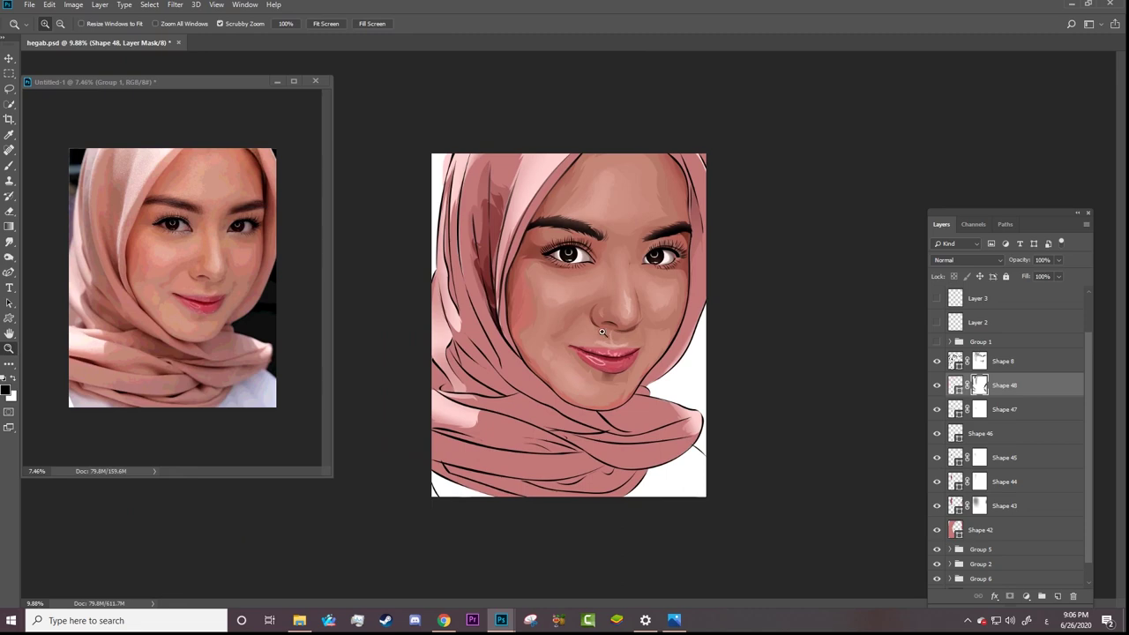
scroll(569, 353, "up", 1)
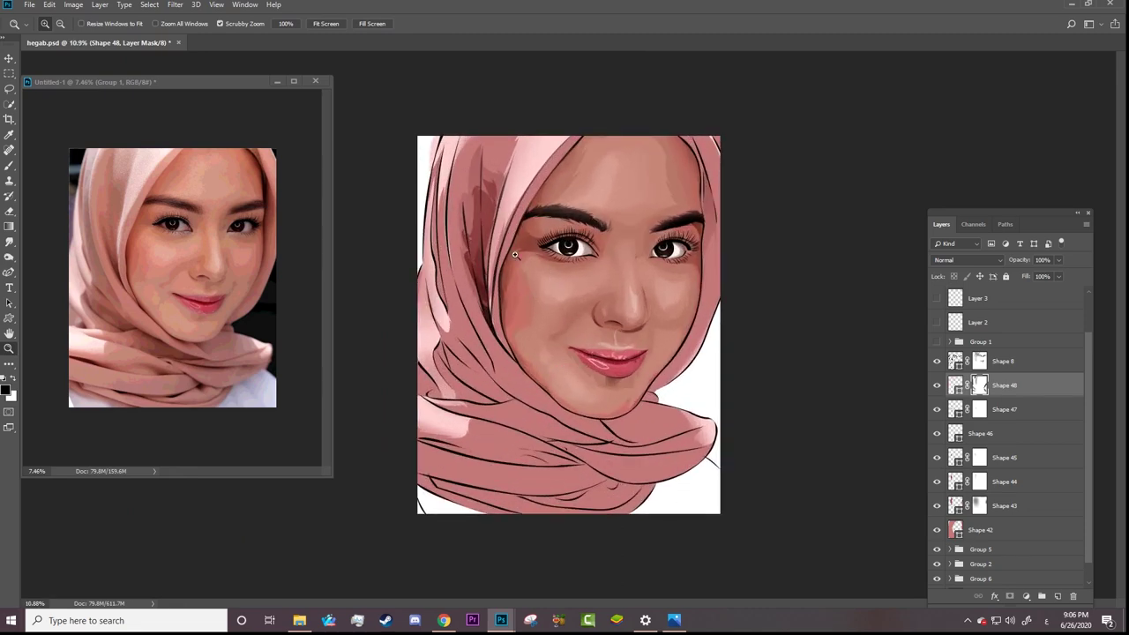
Step: With a brush of about 322, lighten the hijab edge left of the cheek on Shape 8
left_click(952, 364)
key("b")
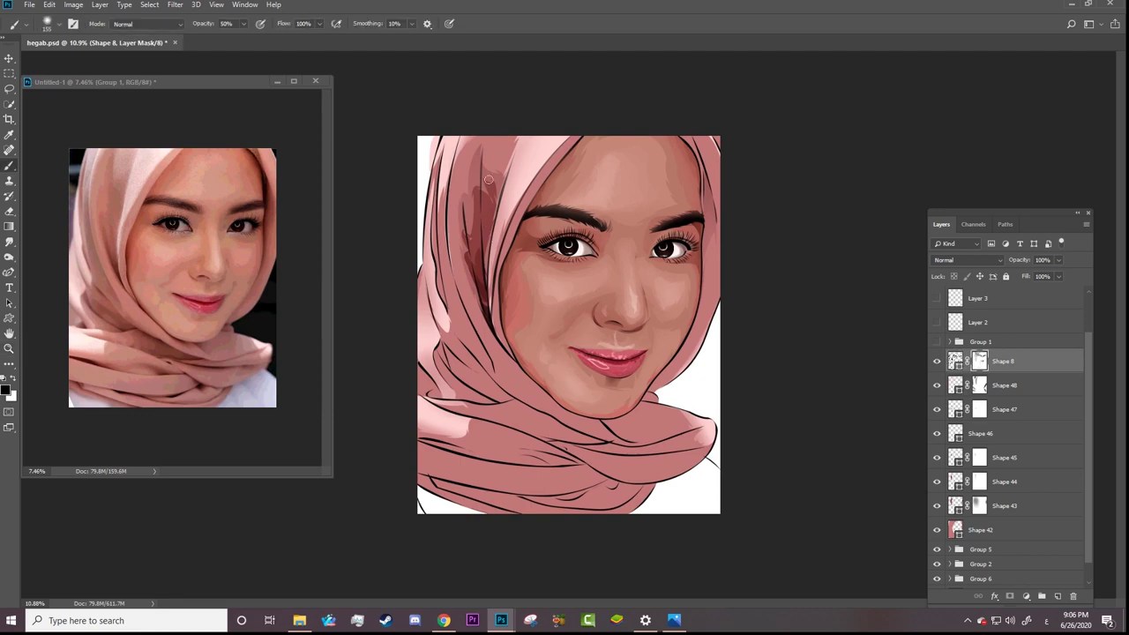
right_click(513, 168)
left_click_drag(555, 184, 617, 183)
key("Return")
left_click_drag(517, 144, 514, 157)
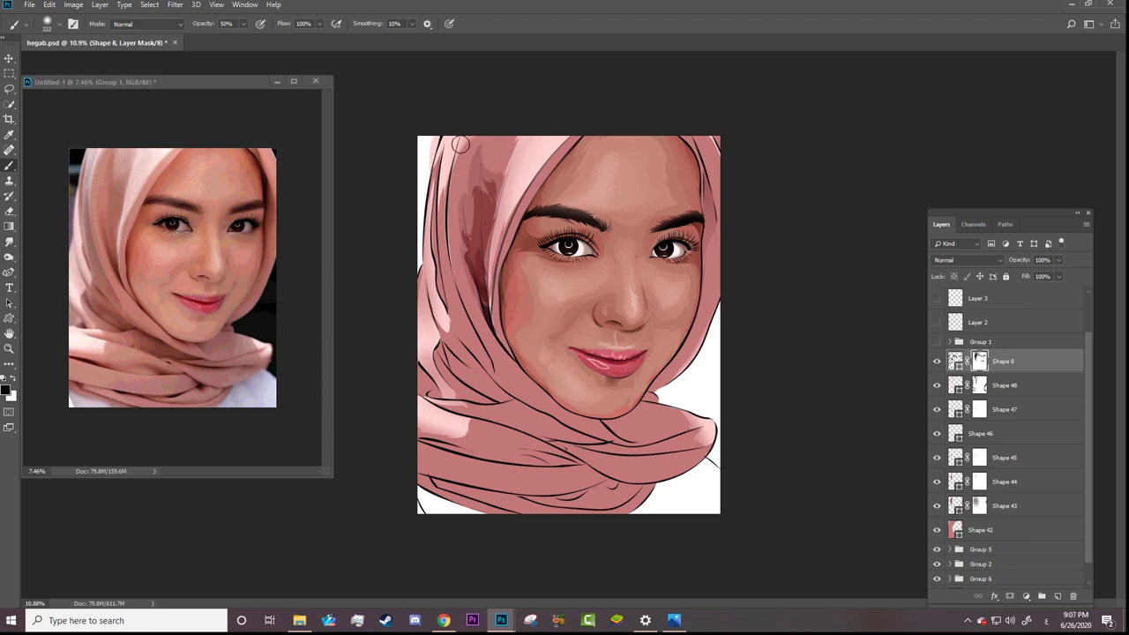
left_click_drag(447, 180, 448, 252)
left_click_drag(446, 146, 445, 254)
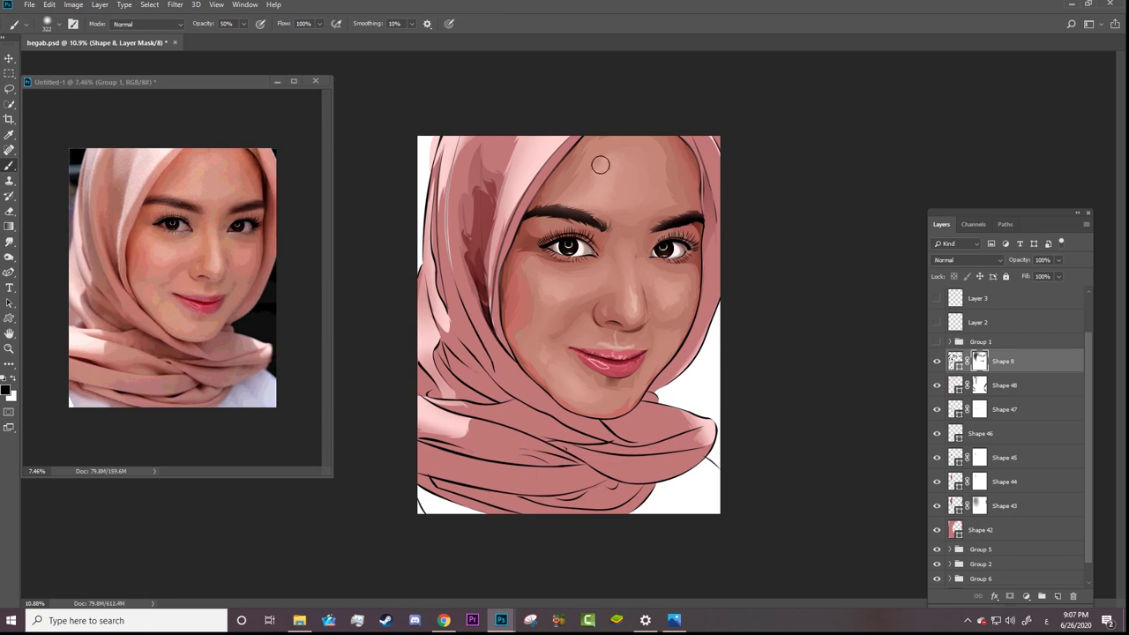
Step: Save hegab.psd and zoom out slightly on the portrait
key("ctrl+s")
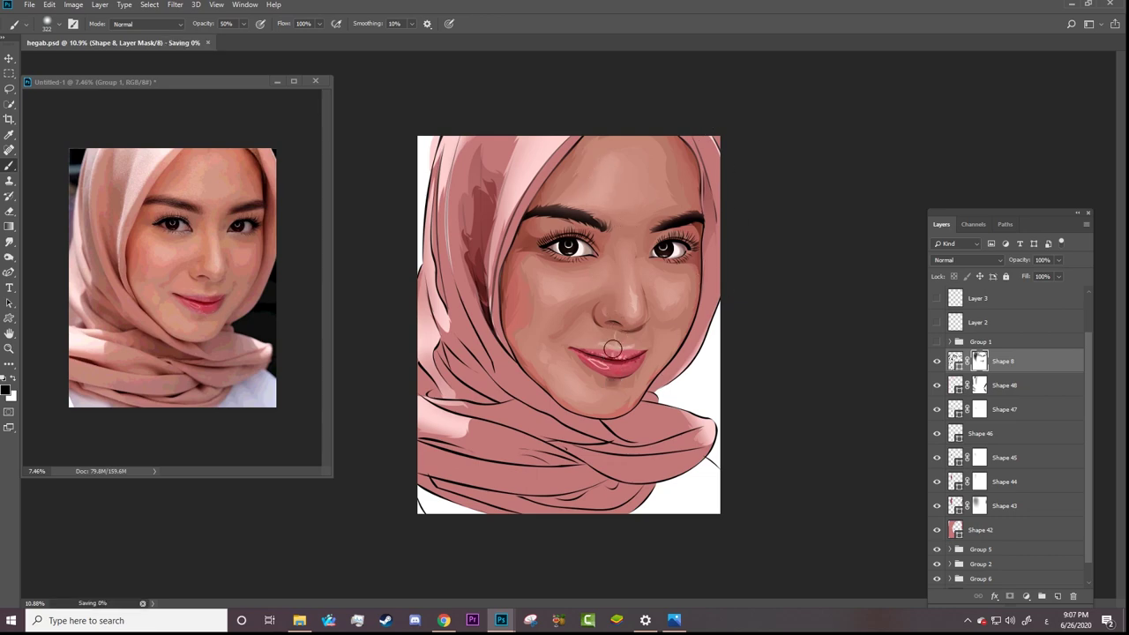
key("z")
left_click_drag(608, 341, 568, 355)
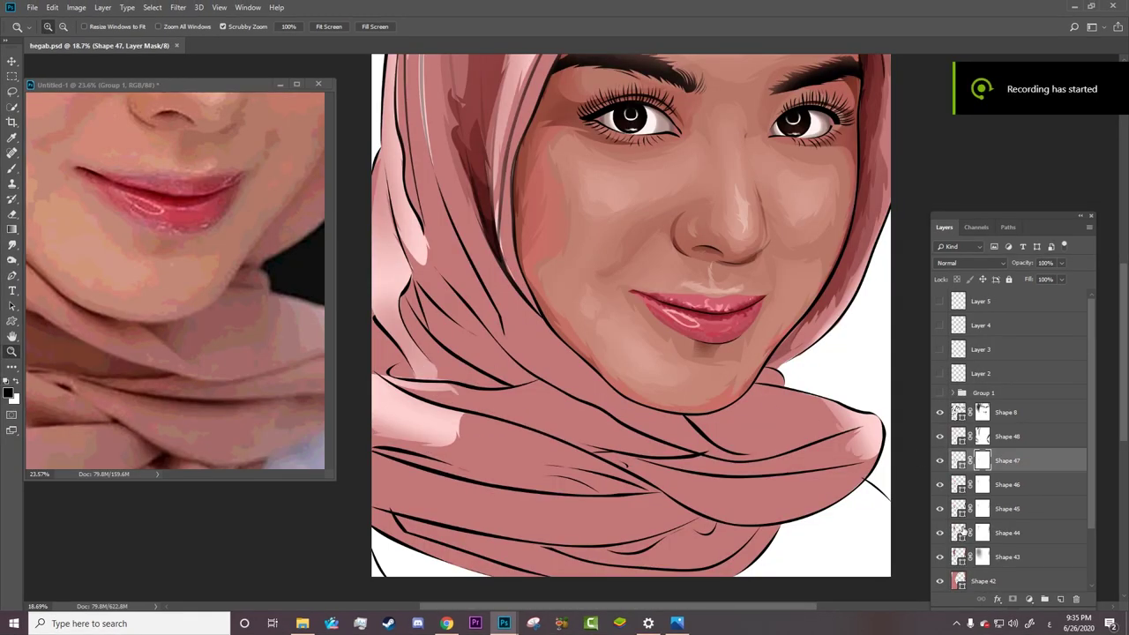
Step: Check Shape 43 and open its fill Color Picker, showing the current #9b5555
left_click(939, 557)
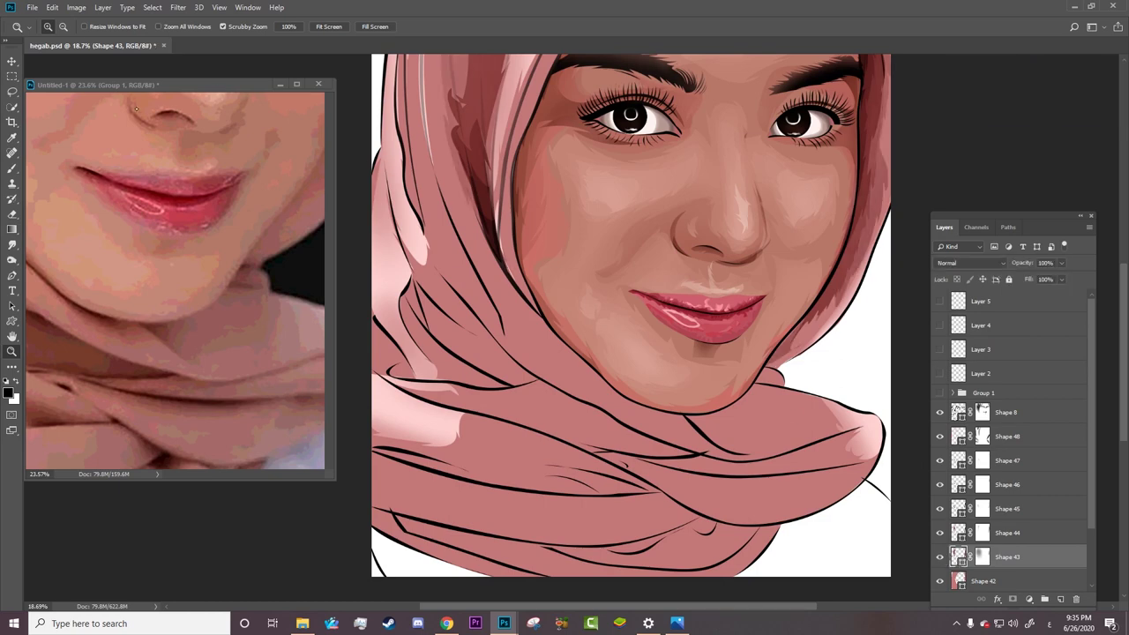
key("u")
left_click(104, 26)
left_click(209, 49)
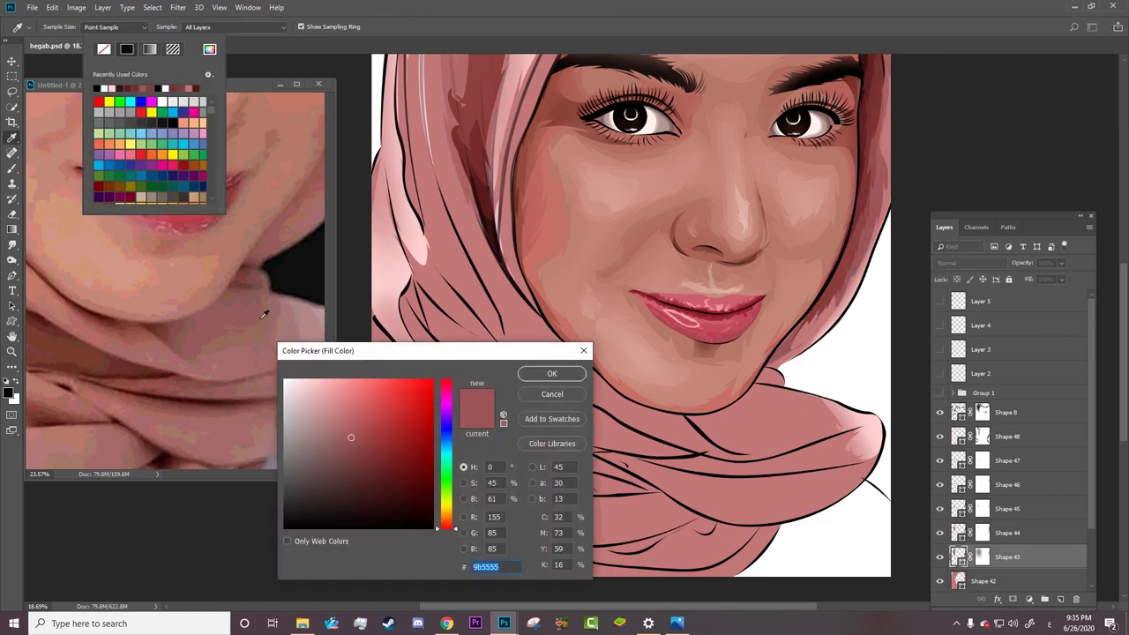
Step: Confirm a reference-sampled fill for Shape 43 and recolour Shape 44 to #965a5a
left_click(233, 363)
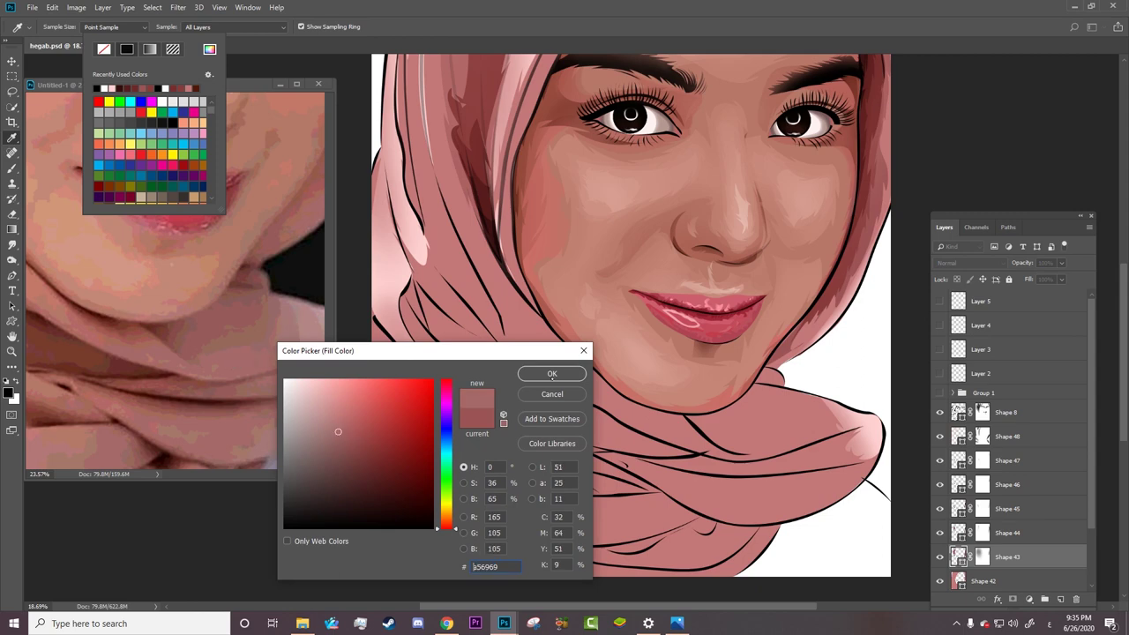
key("Return")
left_click(959, 534)
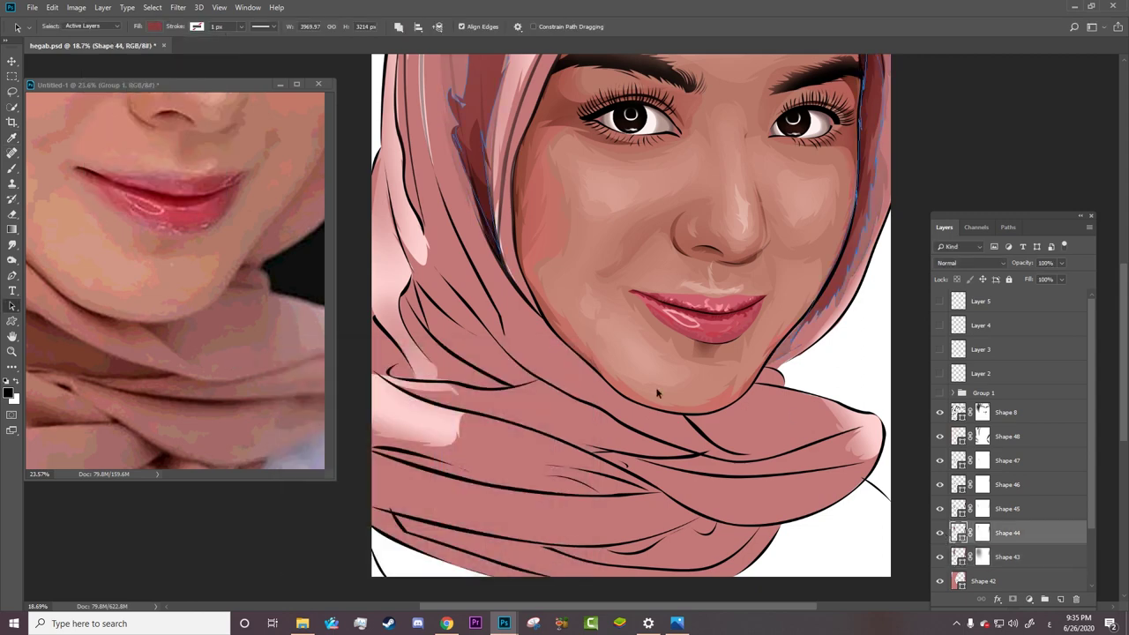
left_click(154, 27)
left_click(209, 49)
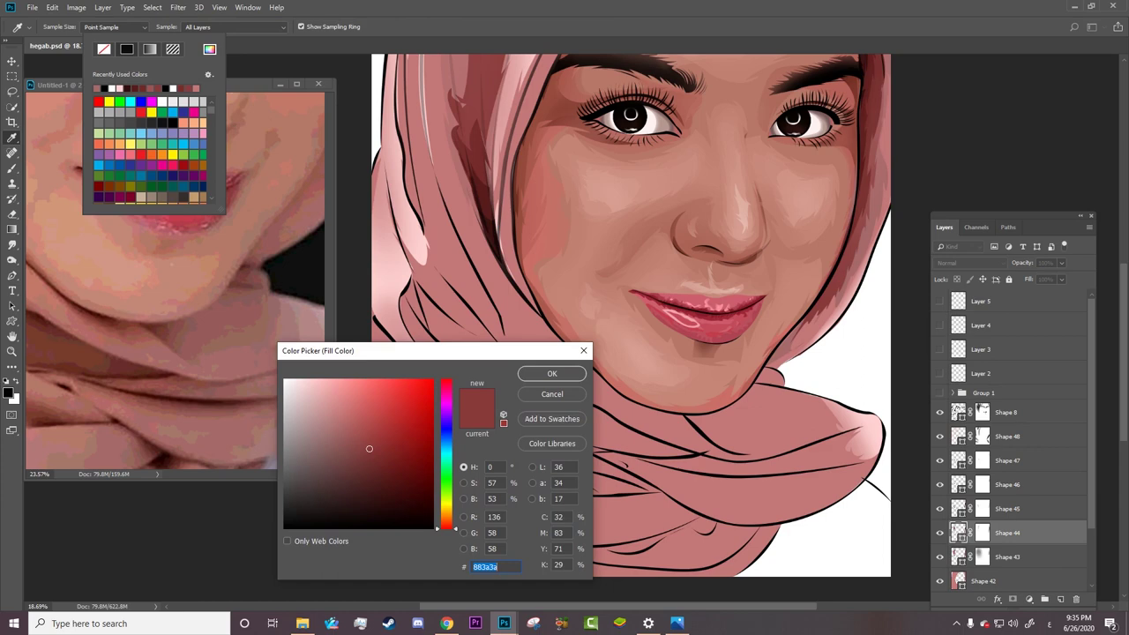
left_click(277, 327)
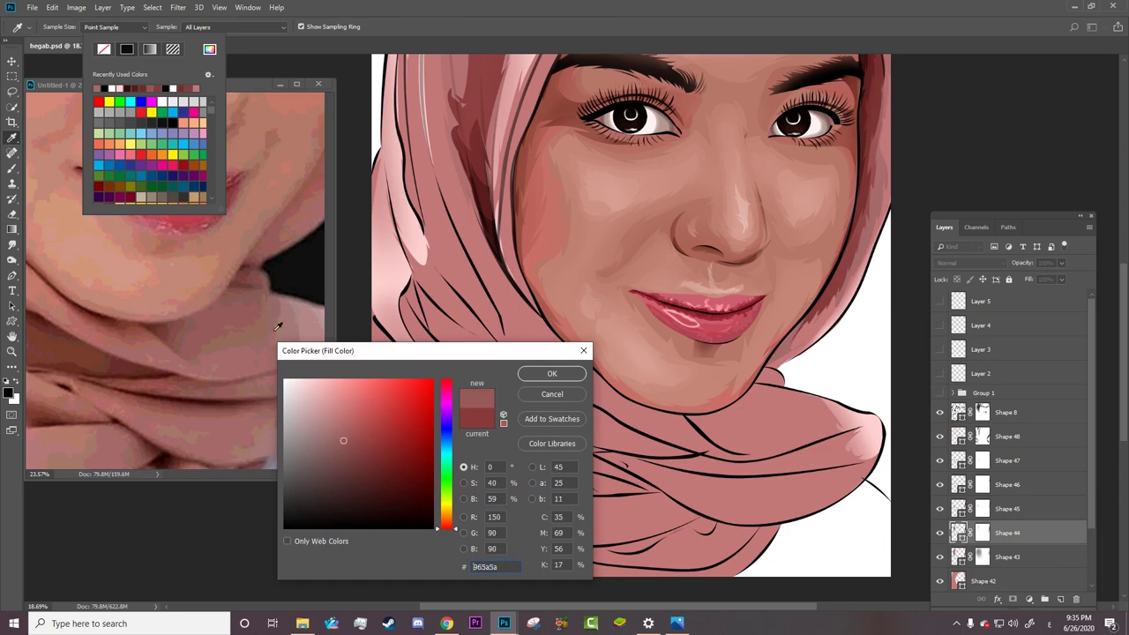
left_click(528, 374)
Step: Recolour Shape 45 with the darker reference-sampled tone #874b4b
left_click(960, 510)
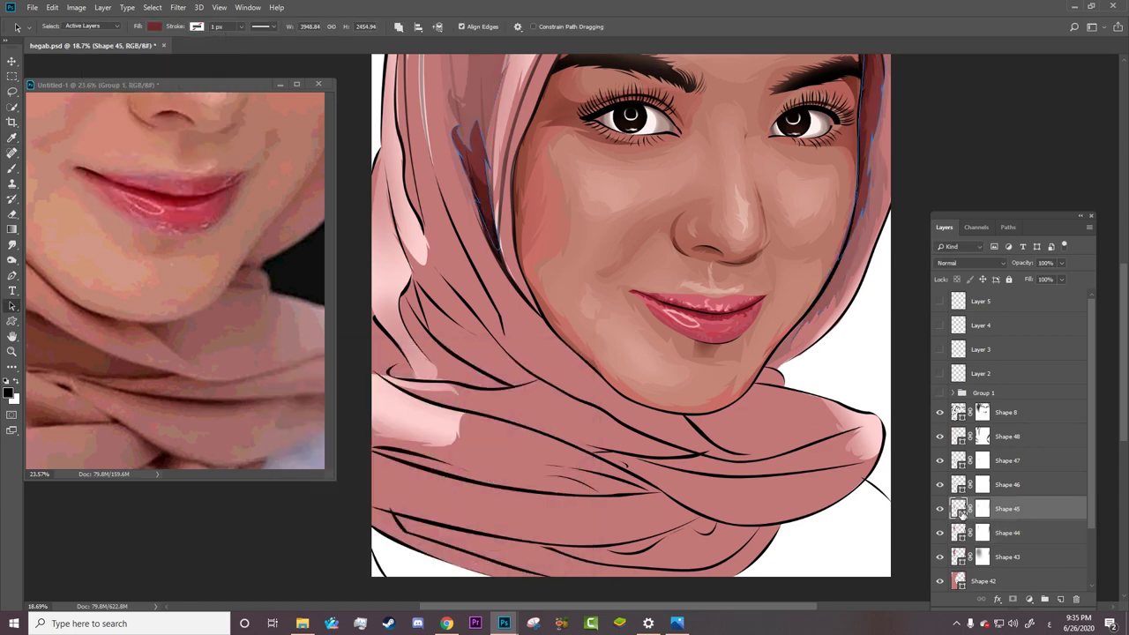
left_click(154, 26)
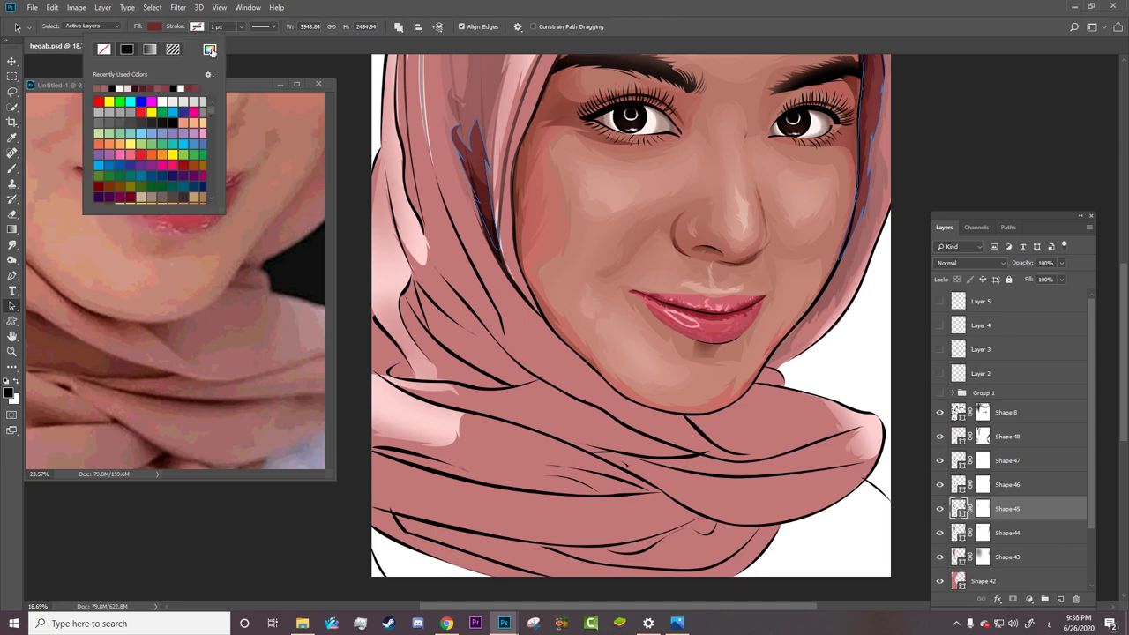
left_click(210, 49)
left_click(191, 330)
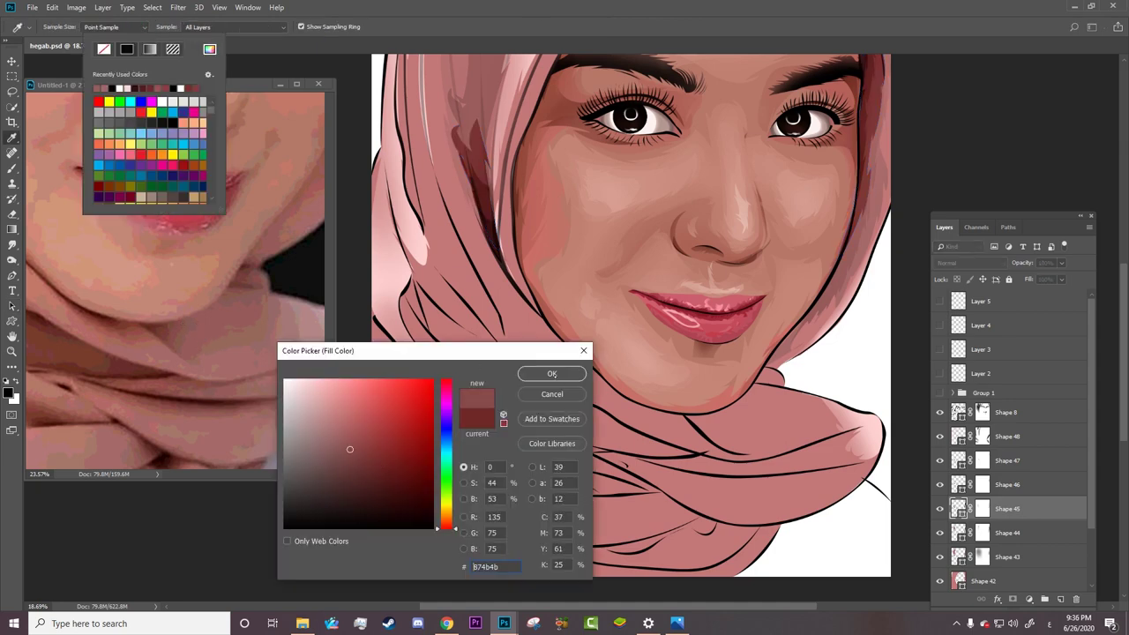
left_click(551, 374)
Step: Set Shape 46's fill to the muted brown-red #7c4141 sampled from the reference photo
left_click(965, 487)
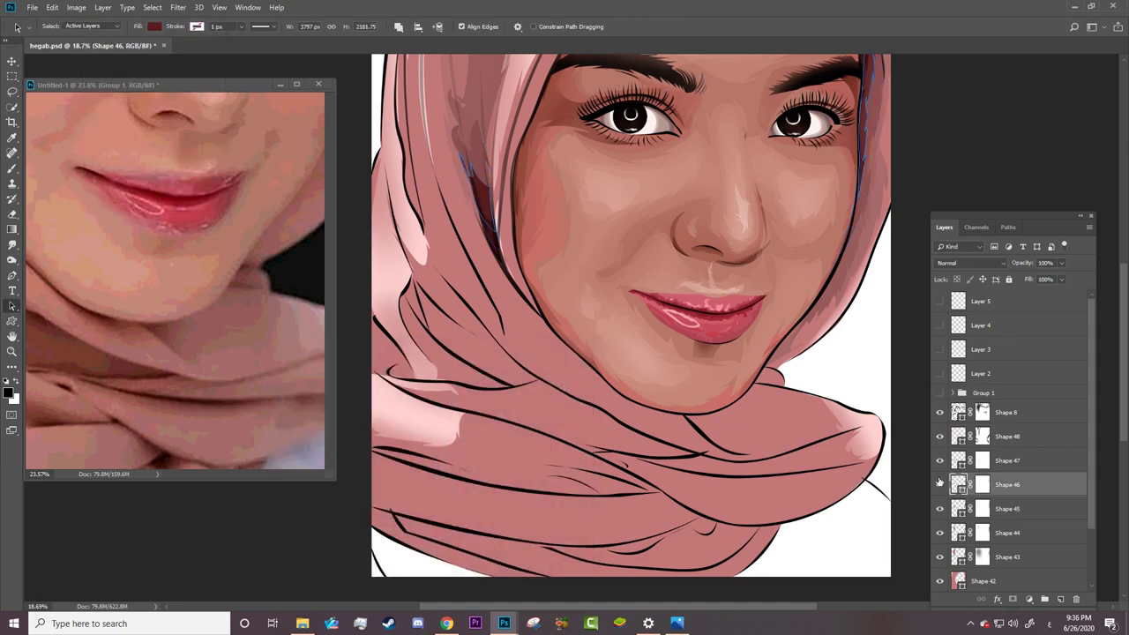
left_click(154, 27)
left_click(209, 50)
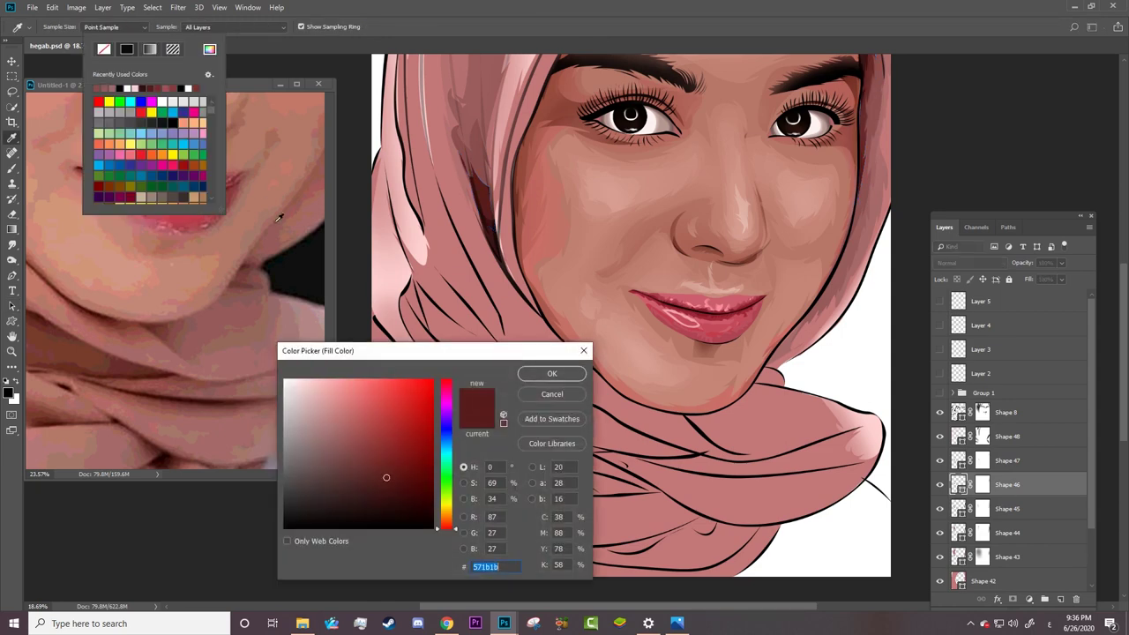
left_click_drag(385, 477, 381, 468)
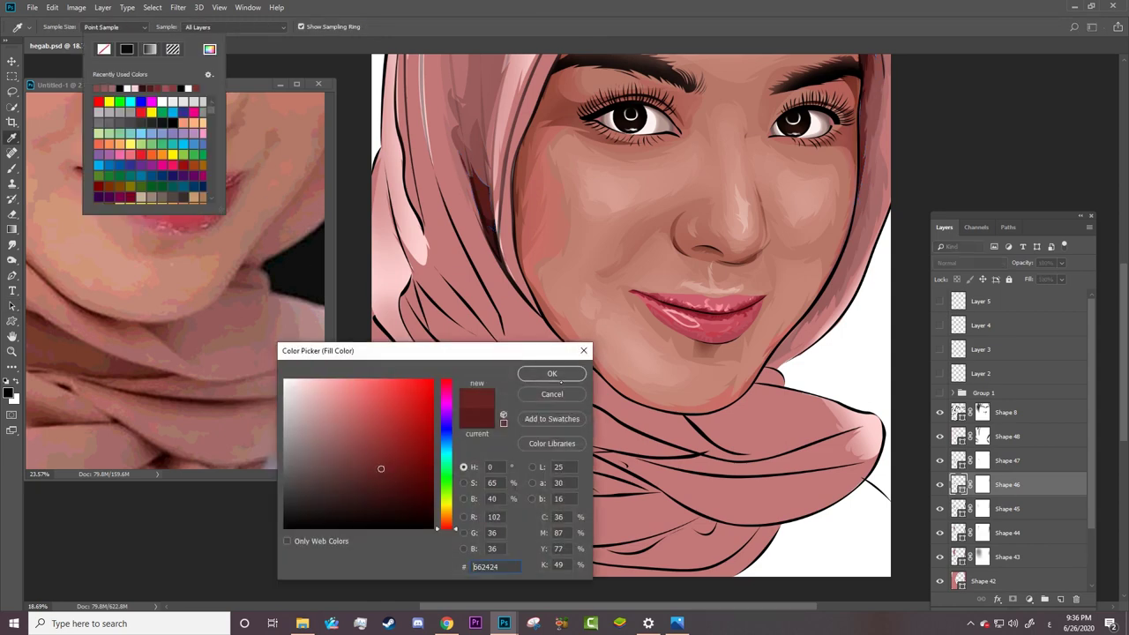
left_click(98, 314)
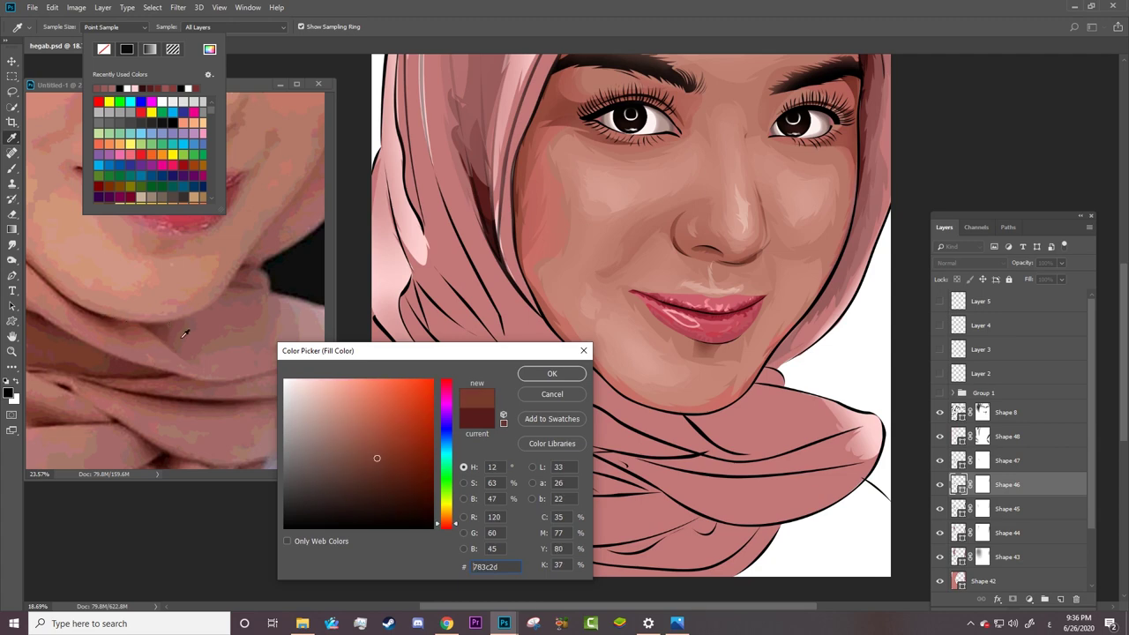
left_click(276, 234)
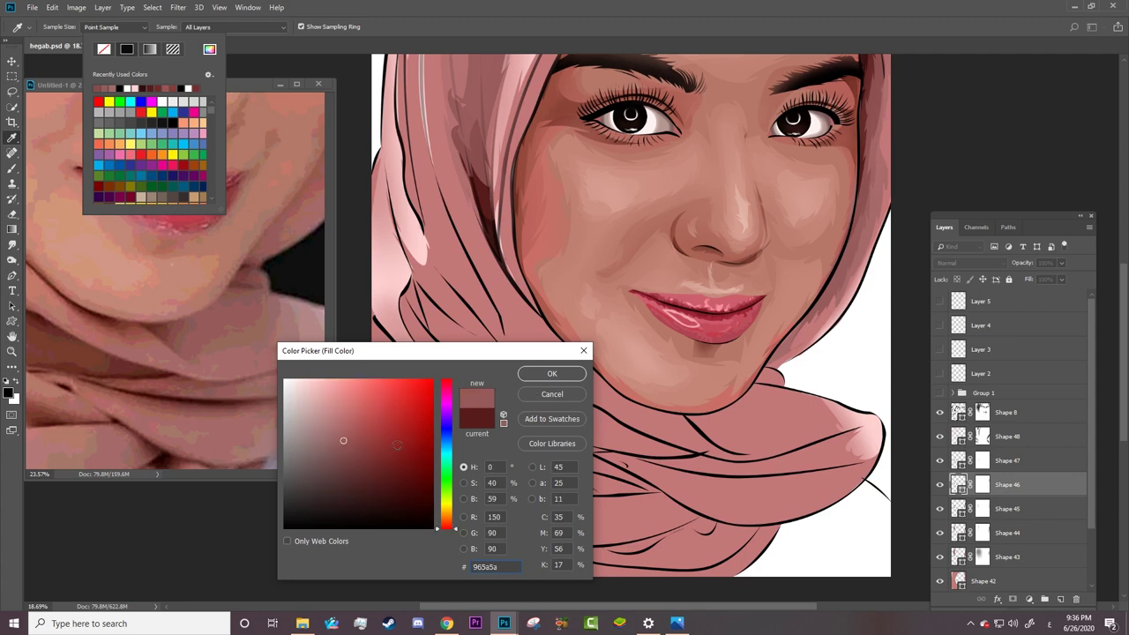
left_click_drag(358, 456, 354, 456)
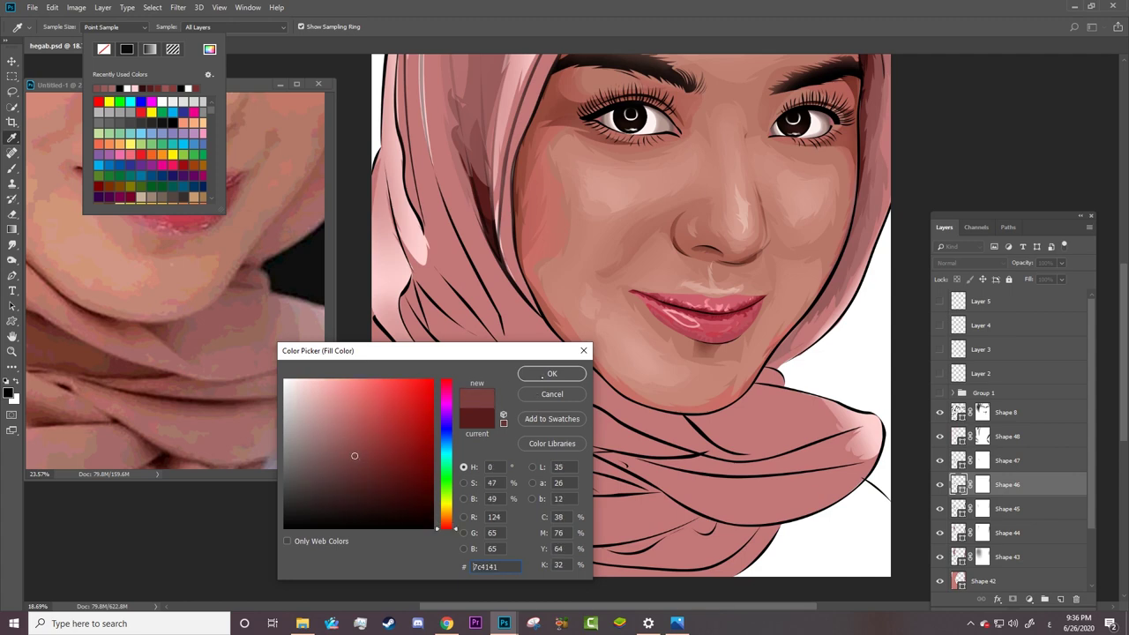
left_click(541, 374)
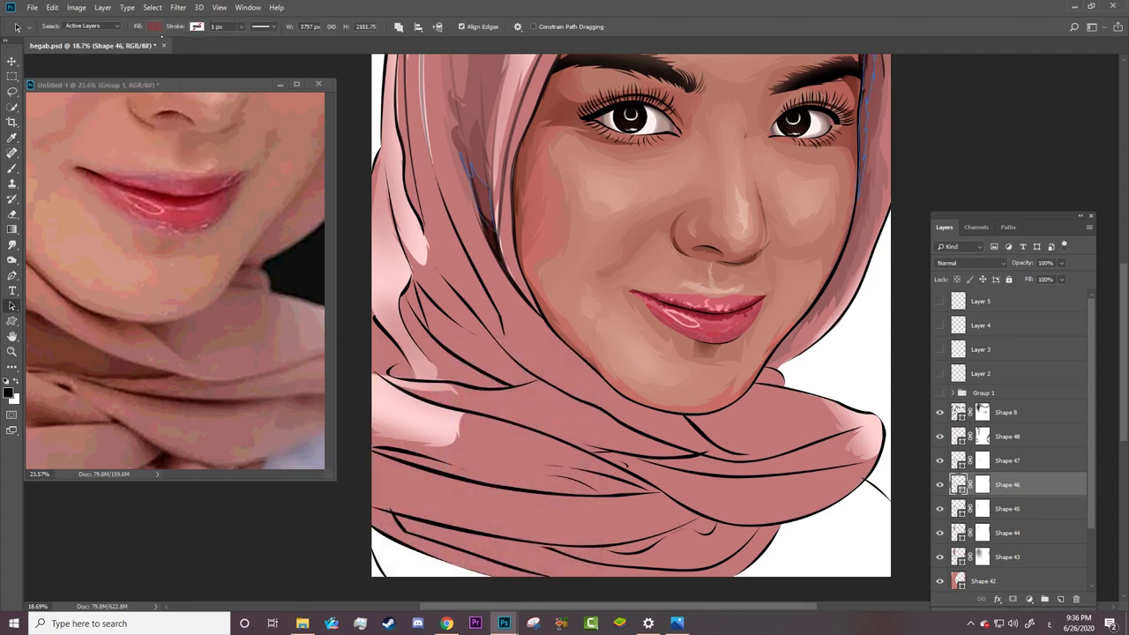
left_click(209, 50)
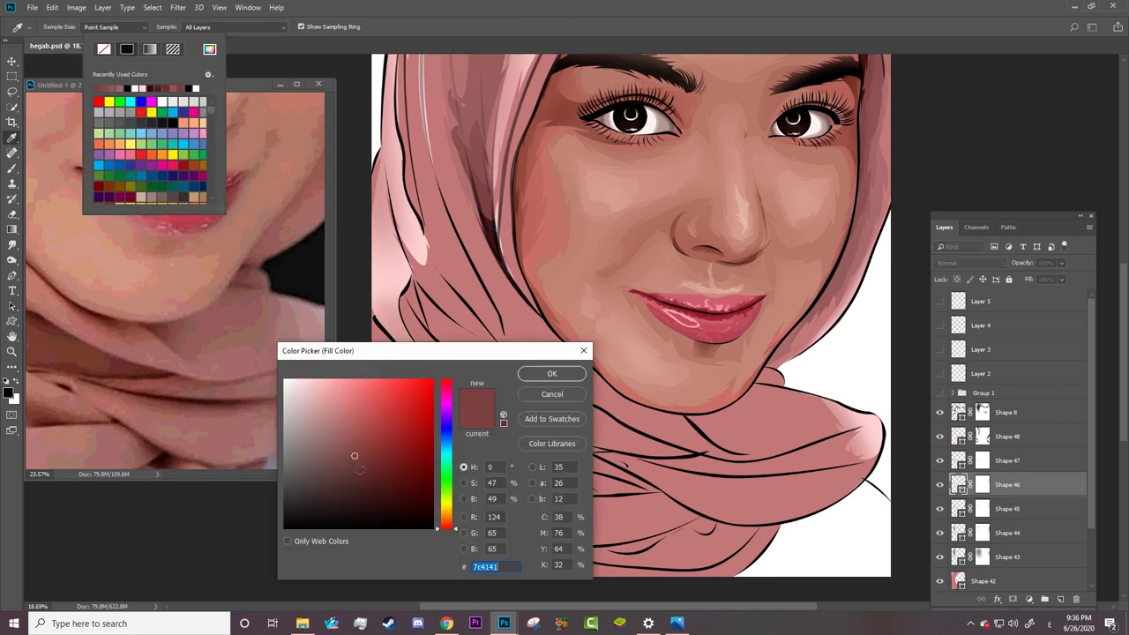
left_click(552, 373)
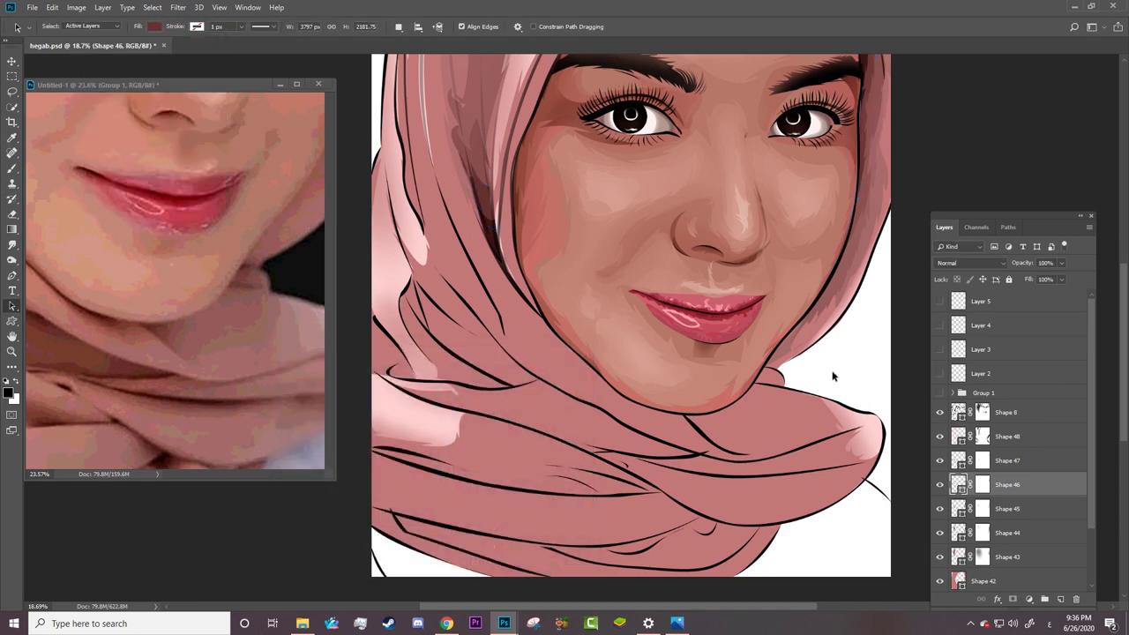
Step: Zoom the portrait in on the chin and enlarge the reference photo around the scarf
key("z")
left_click_drag(579, 406, 572, 414)
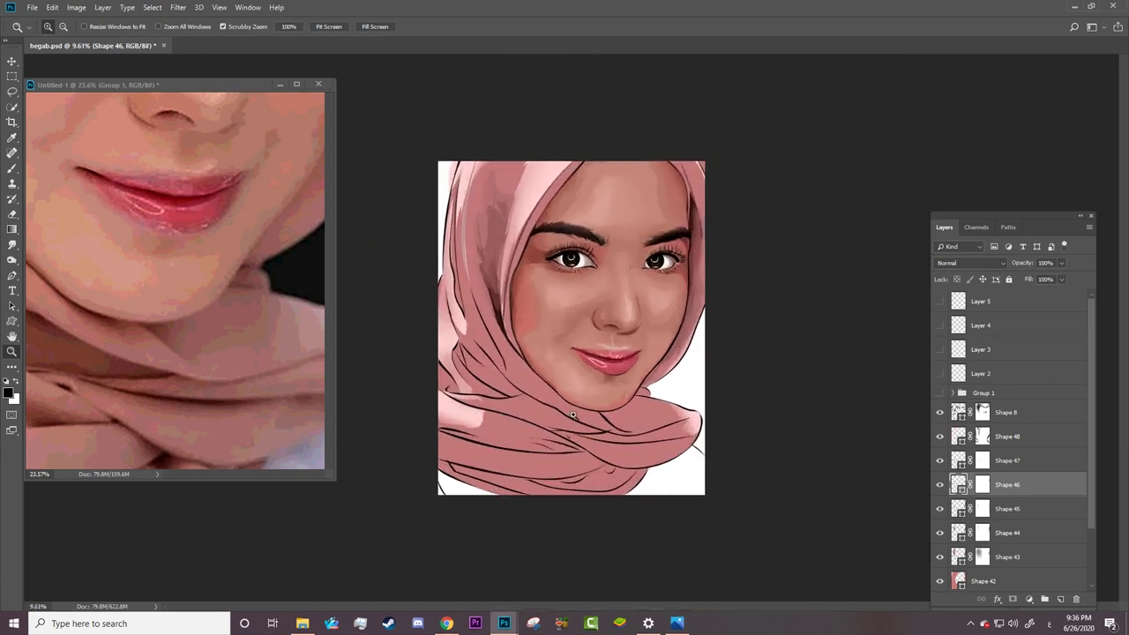
left_click(549, 407)
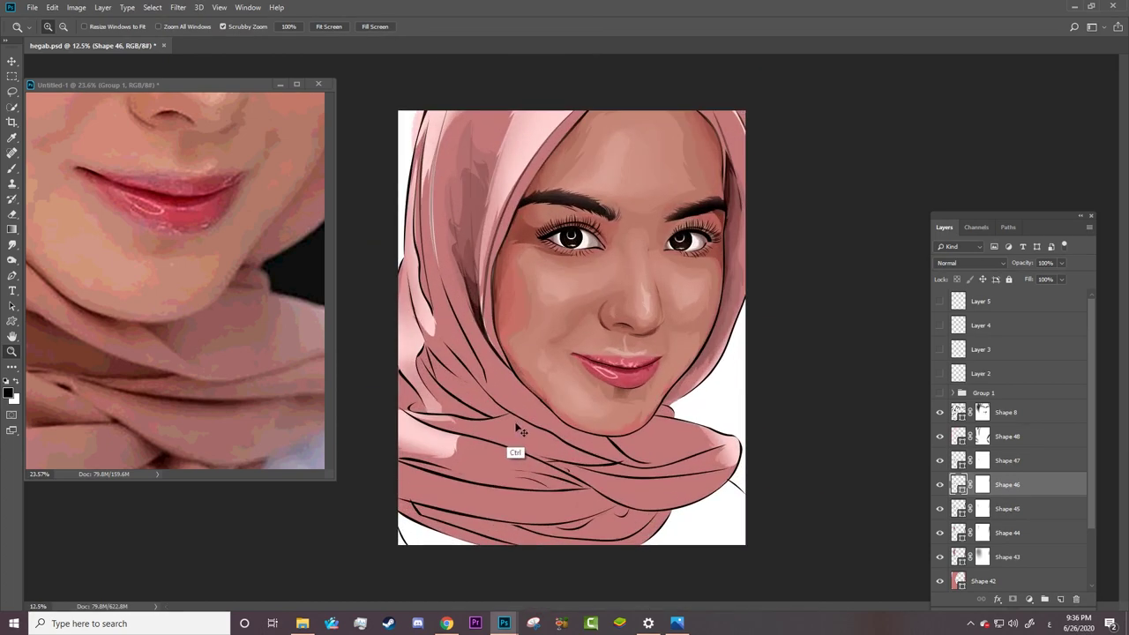
key("alt+z")
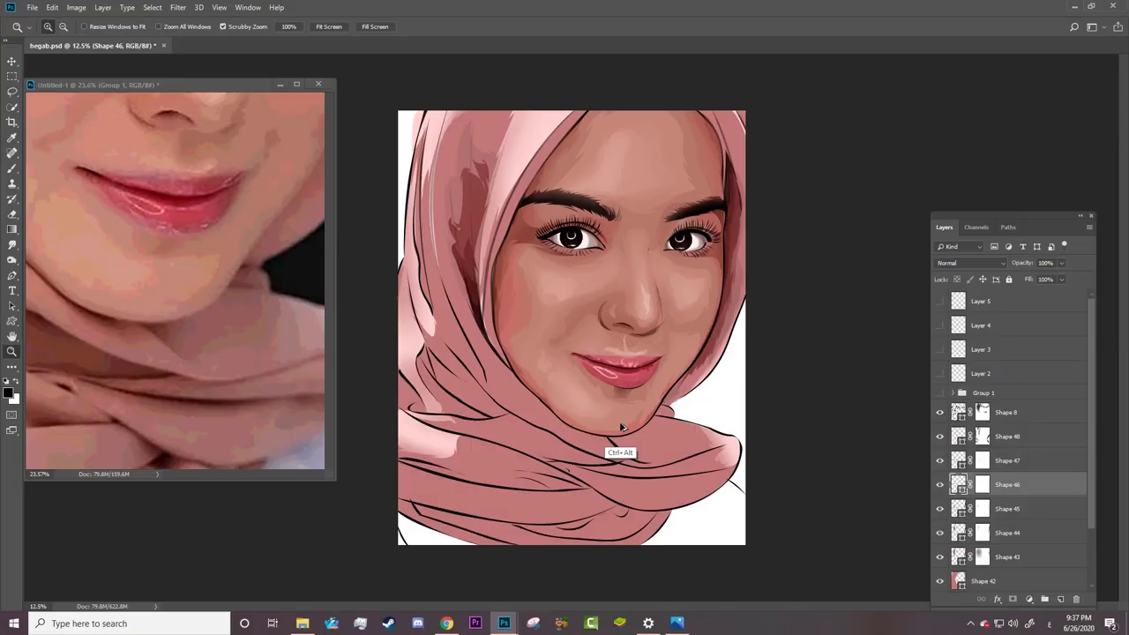
key("alt+z")
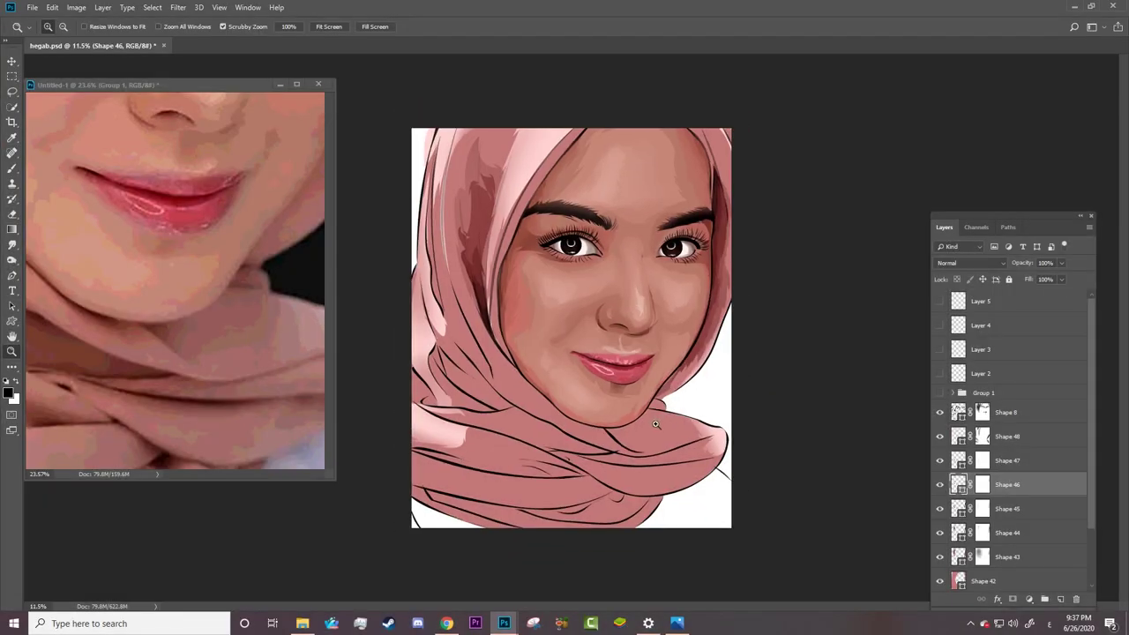
left_click(586, 404)
left_click(247, 353)
left_click_drag(221, 372, 232, 394)
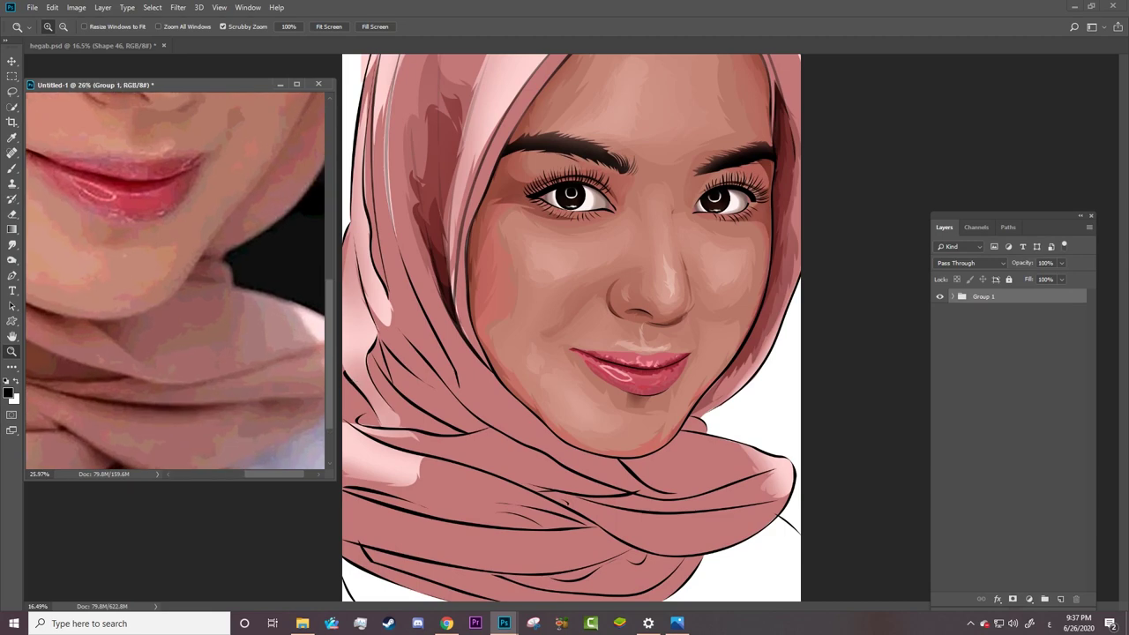
left_click(734, 515)
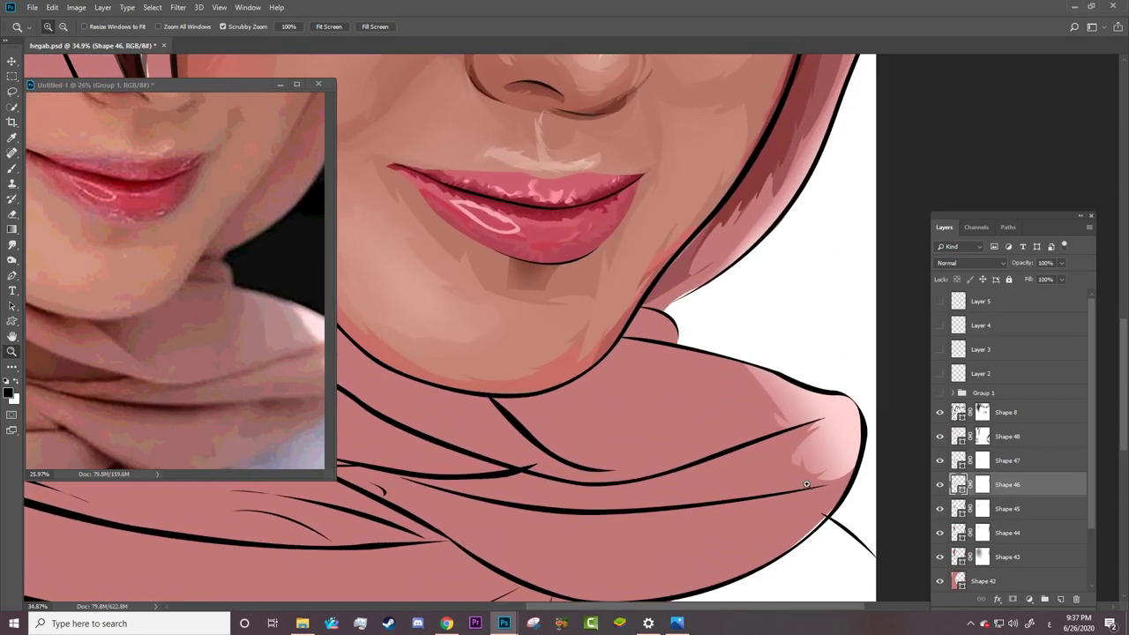
Step: Switch to the Pen tool in Shape mode and select the Shape 42 layer
key("p")
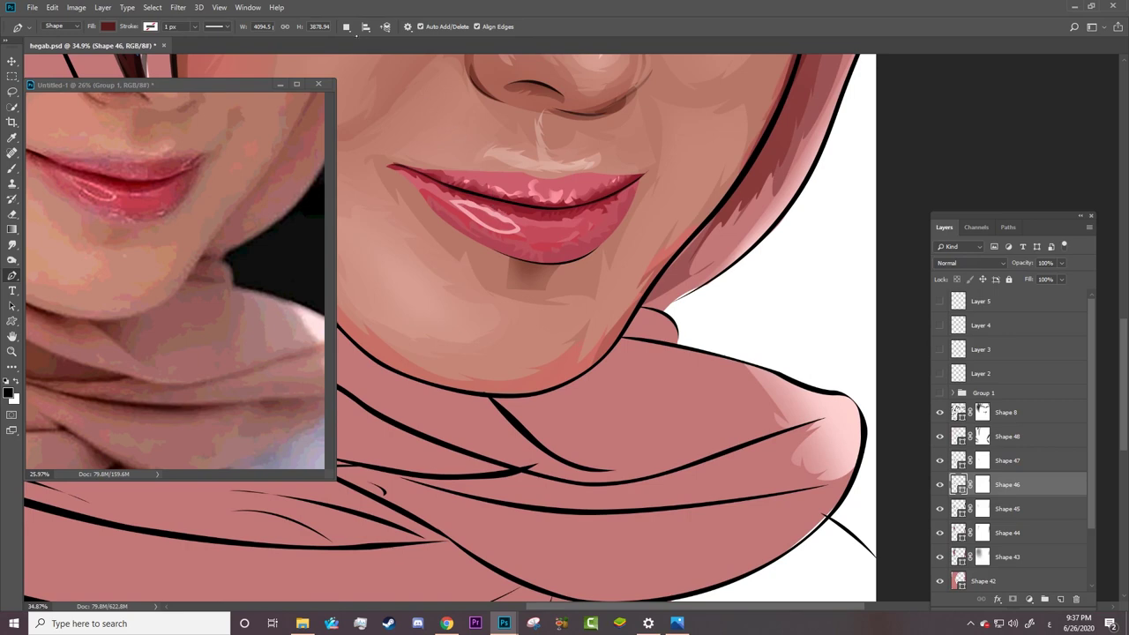
left_click(347, 27)
left_click(371, 41)
left_click(986, 411)
left_click(988, 434)
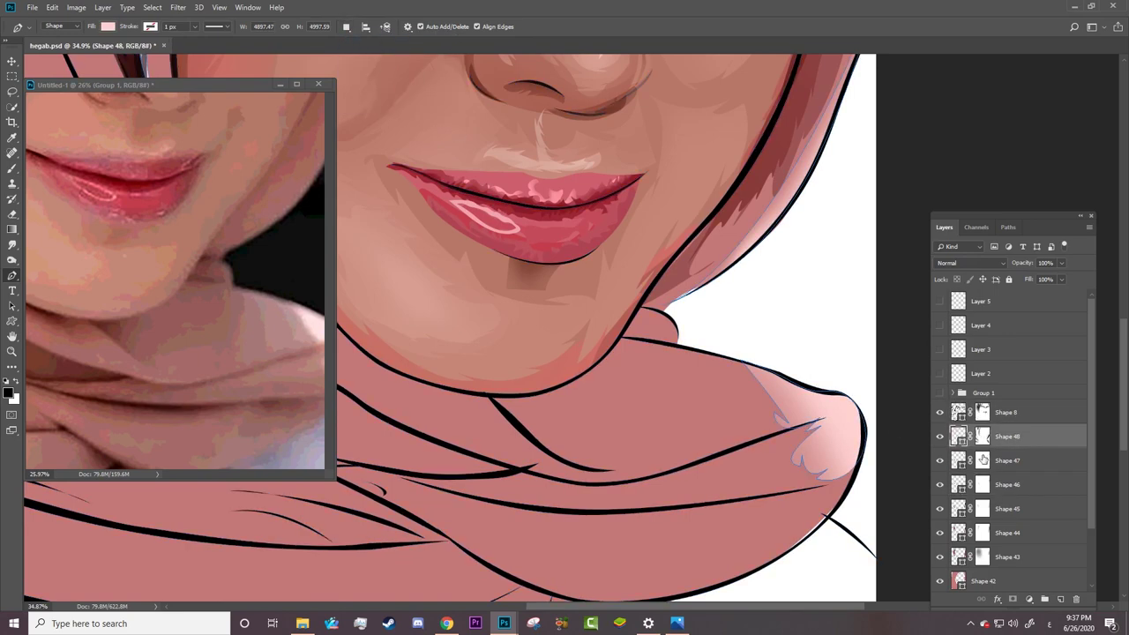
left_click(1020, 579)
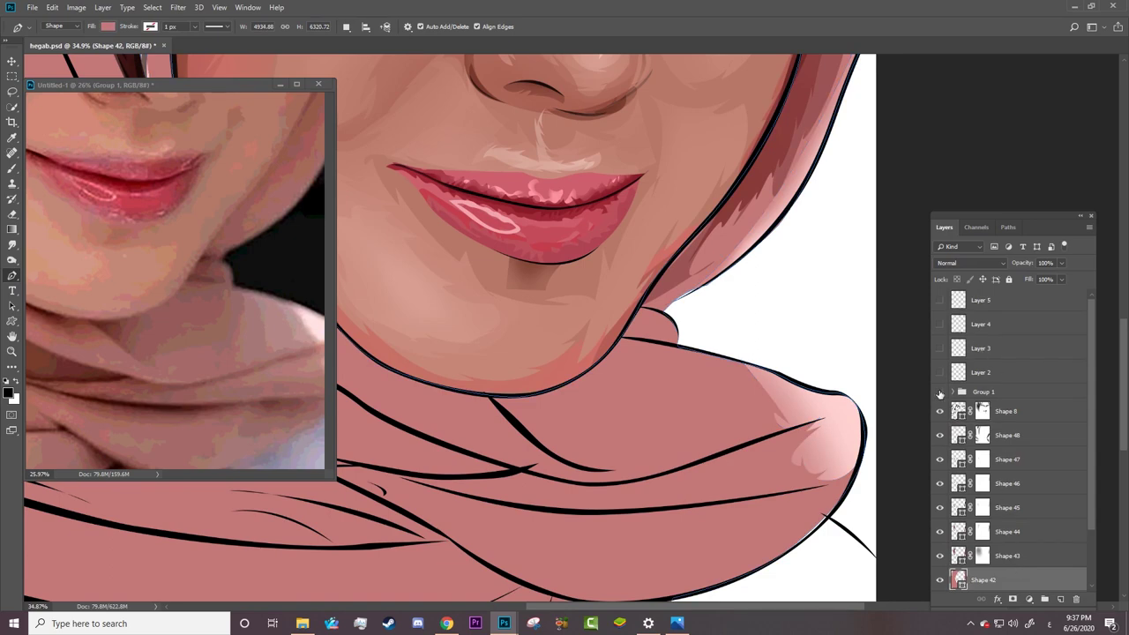
Step: Show the Group 1 reference photo and start a new shape along the fold's upper edge
left_click(940, 393)
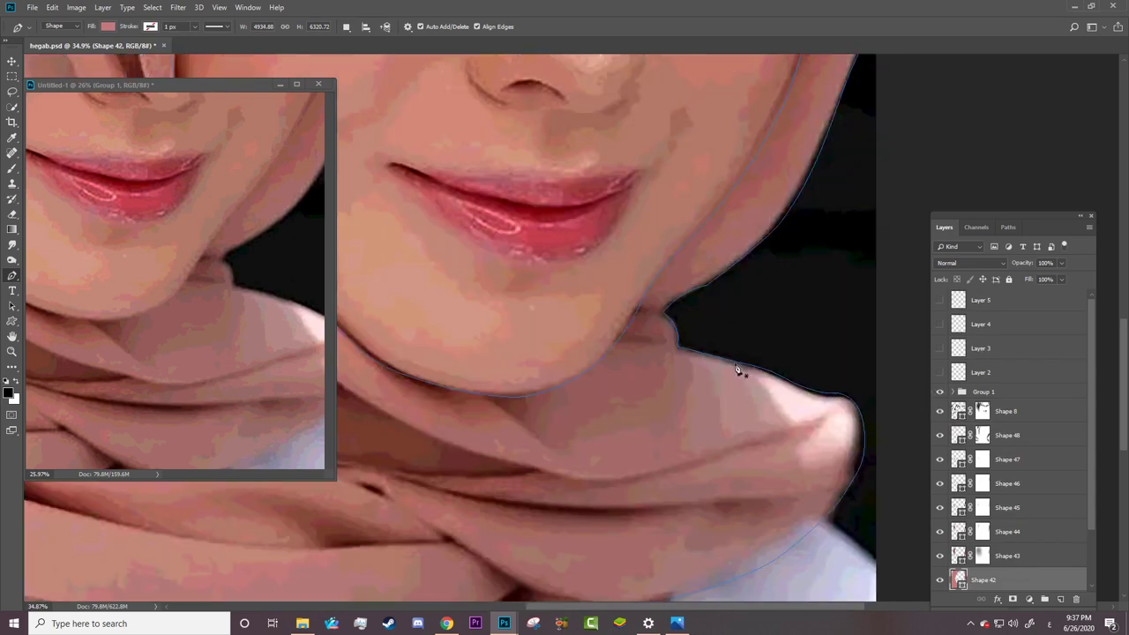
left_click_drag(747, 385, 763, 414)
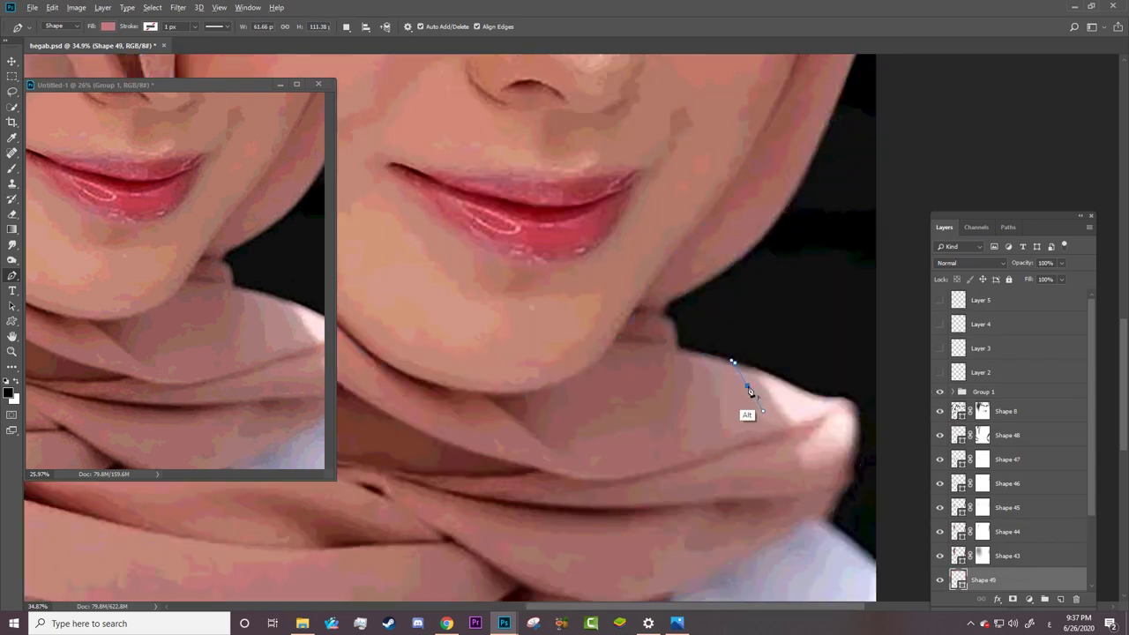
key("ctrl")
left_click_drag(771, 421, 797, 426)
left_click(772, 421, "alt")
key("ctrl")
left_click_drag(771, 421, 785, 429)
right_click(821, 422)
left_click(774, 431)
left_click(823, 418)
left_click(824, 418, "alt")
Step: Continue the Shape 49 outline down to the fold tip and along its lower edge
left_click_drag(800, 460, 836, 460)
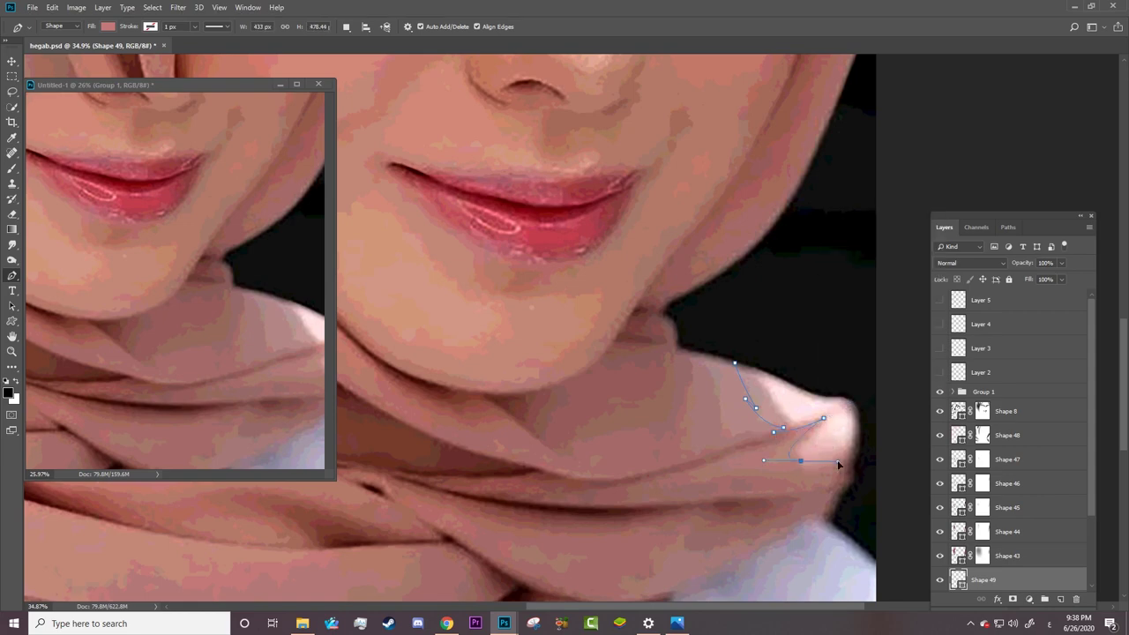
left_click(784, 454)
left_click(830, 467)
left_click_drag(844, 465, 842, 463)
left_click_drag(786, 524, 760, 535)
left_click_drag(685, 540, 693, 517)
left_click(684, 540, "alt")
left_click_drag(655, 571, 668, 535)
Step: Cancel the misplaced point and reshape the latest Shape 49 anchors onto the fold's edge
right_click(654, 573)
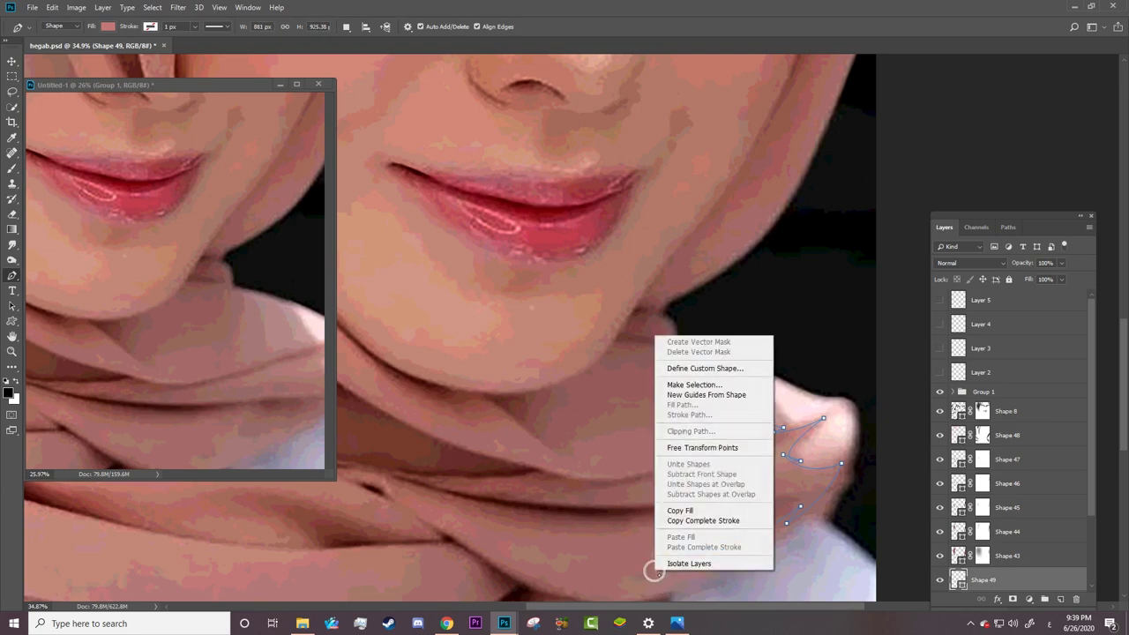
key("Escape")
scroll(655, 573, "down", 3)
scroll(656, 416, "down", 1)
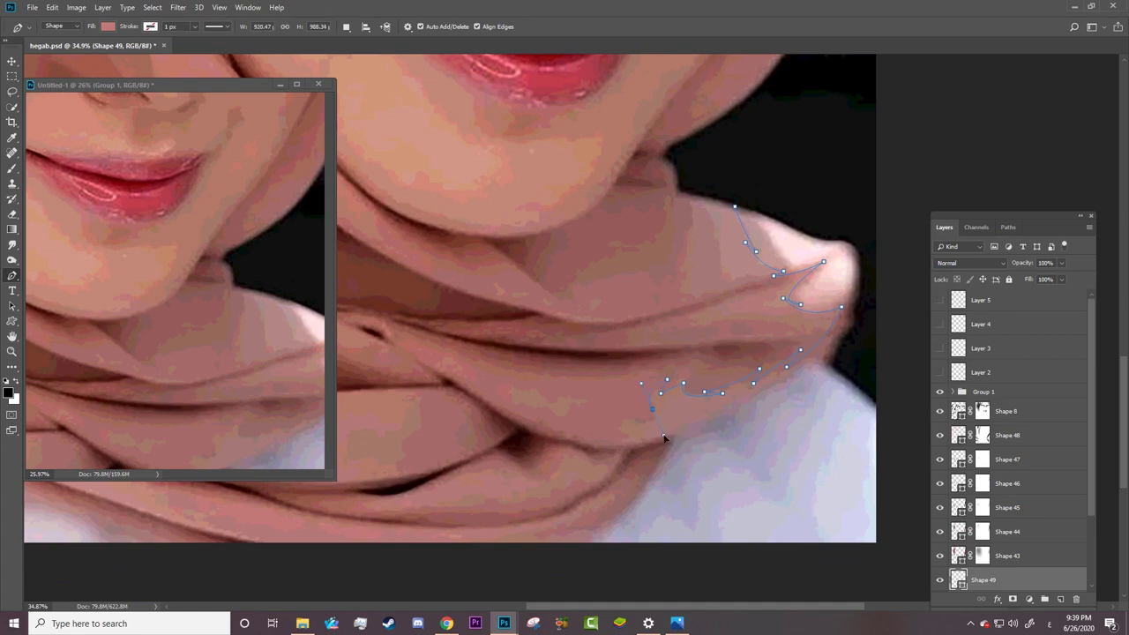
mouse_move(664, 437)
left_mouse_down()
mouse_move(657, 415)
mouse_move(665, 424)
left_mouse_up()
mouse_move(640, 424)
left_mouse_down()
mouse_move(621, 422)
mouse_move(674, 431)
mouse_move(653, 446)
left_mouse_up()
left_click(623, 433, "ctrl")
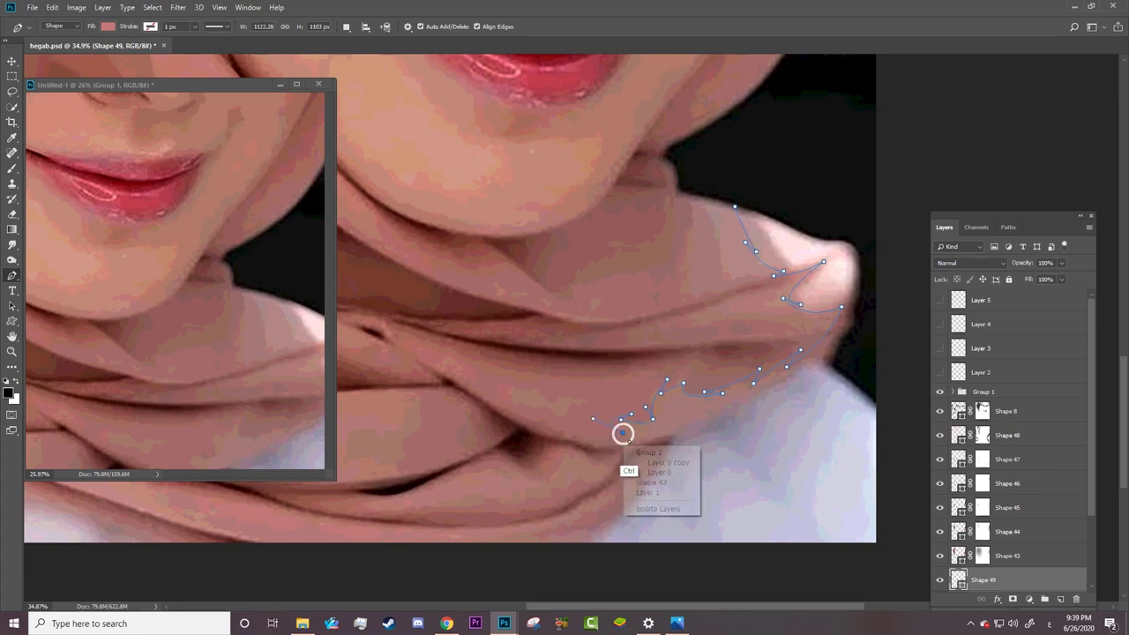
left_click_drag(622, 433, 631, 445)
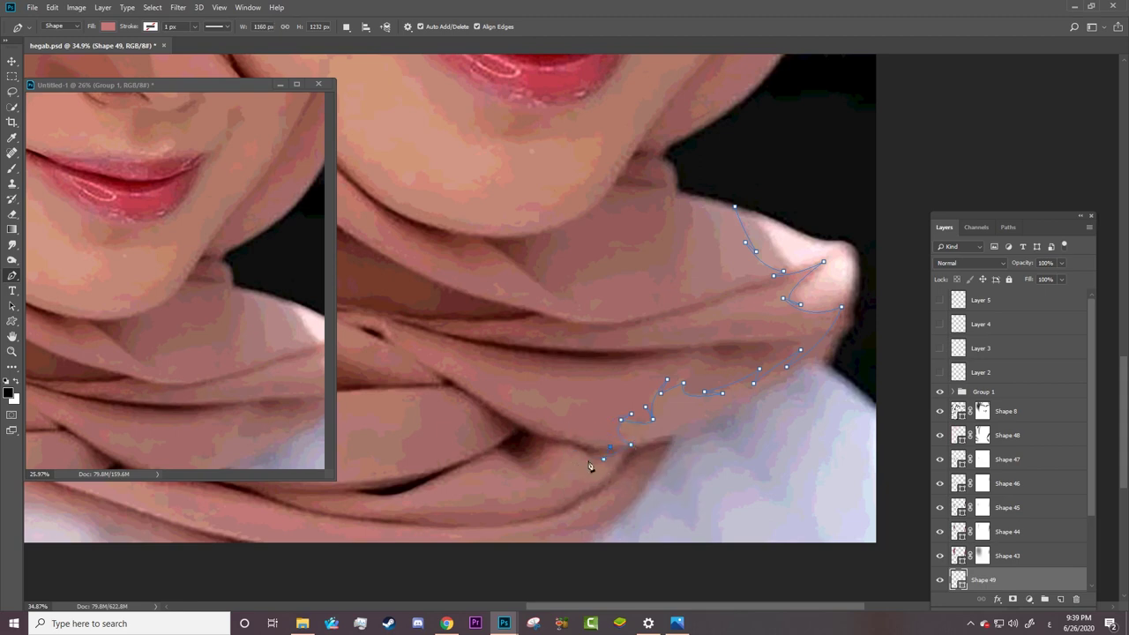
Step: Add curved anchors extending the outline leftward along the fold's lower edge
mouse_move(584, 462)
left_mouse_down()
mouse_move(557, 462)
mouse_move(588, 451)
left_mouse_up()
left_click(552, 469)
left_click_drag(535, 481, 508, 481)
left_click(535, 481, "alt")
left_click_drag(538, 482, 540, 477)
left_click_drag(460, 480, 471, 490)
left_click(422, 491)
left_click_drag(544, 606, 496, 606)
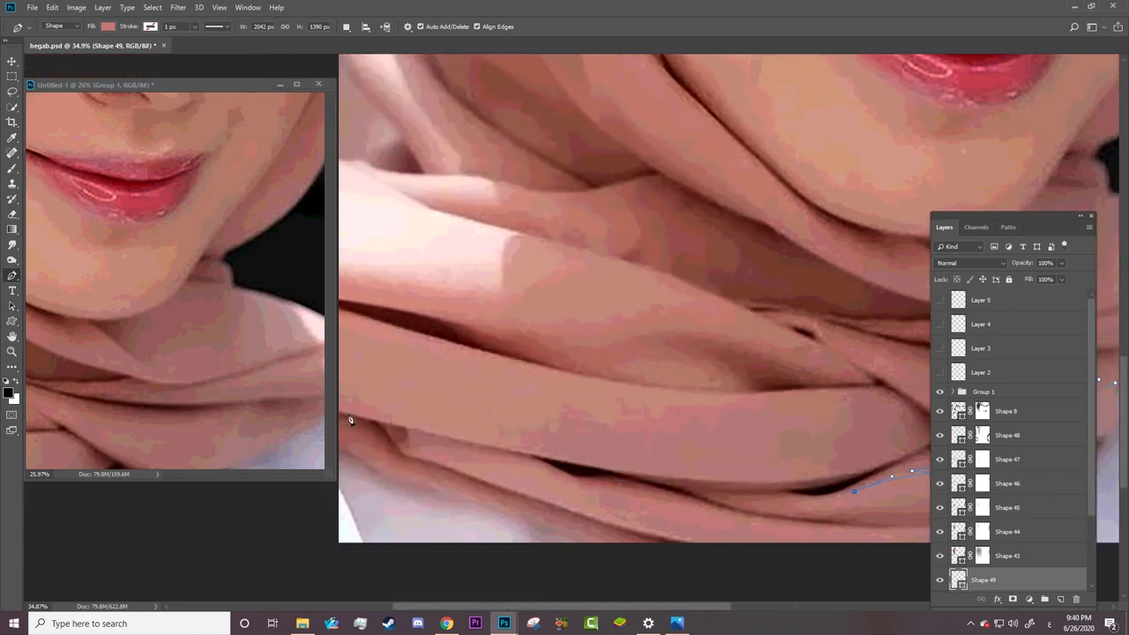
Step: Curve around the fold's far-left end and trace back along its upper edge
left_click_drag(348, 414, 251, 375)
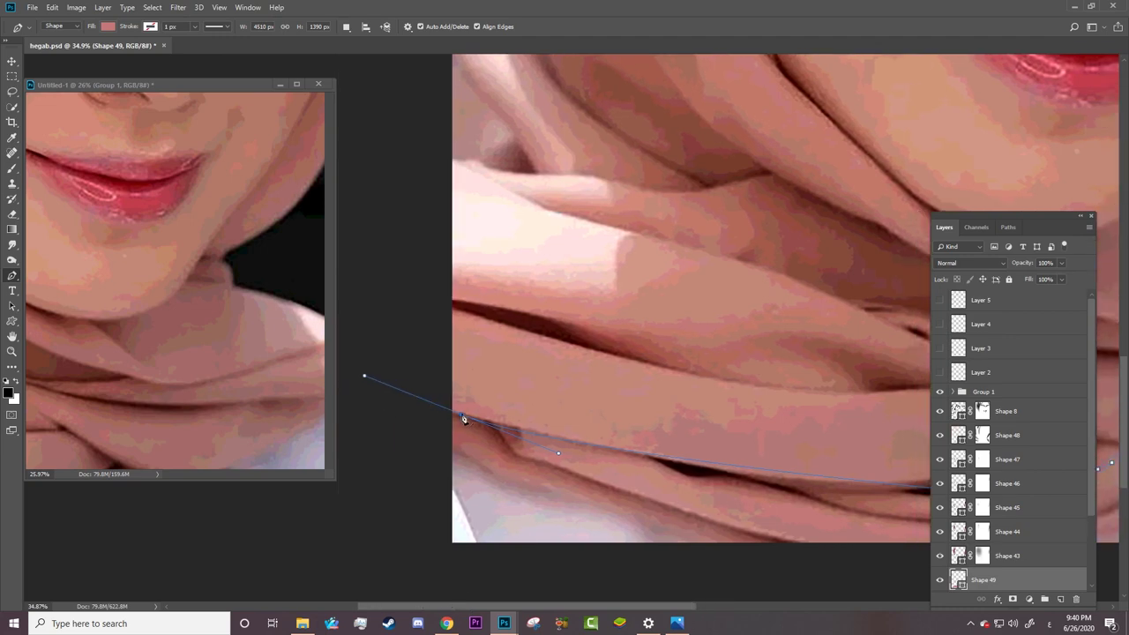
mouse_move(463, 416)
left_mouse_down()
mouse_move(497, 415)
mouse_move(468, 399)
left_mouse_up()
mouse_move(539, 429)
left_mouse_down()
mouse_move(568, 437)
mouse_move(529, 426)
left_mouse_up()
mouse_move(630, 435)
left_mouse_down()
mouse_move(665, 438)
mouse_move(690, 383)
left_mouse_up()
left_click_drag(677, 427, 677, 430)
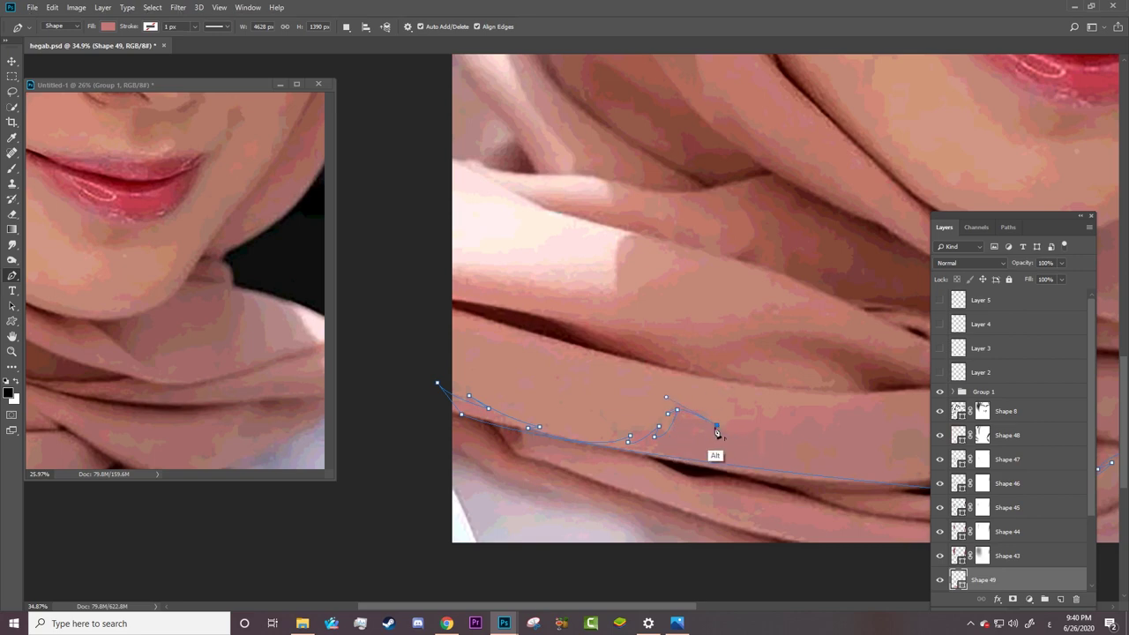
Step: Trace the lower hijab fold with curved anchors and reposition an existing anchor to fit
left_click_drag(723, 427, 827, 390)
left_click(757, 407)
left_click_drag(842, 400, 877, 394)
left_click(456, 314, "ctrl")
left_click(453, 311, "ctrl")
mouse_move(429, 299)
left_mouse_down()
mouse_move(448, 314)
mouse_move(478, 289)
mouse_move(573, 288)
left_mouse_up()
Step: Extend the path upward around the fold's turn with curved and corner anchors
left_click(589, 292)
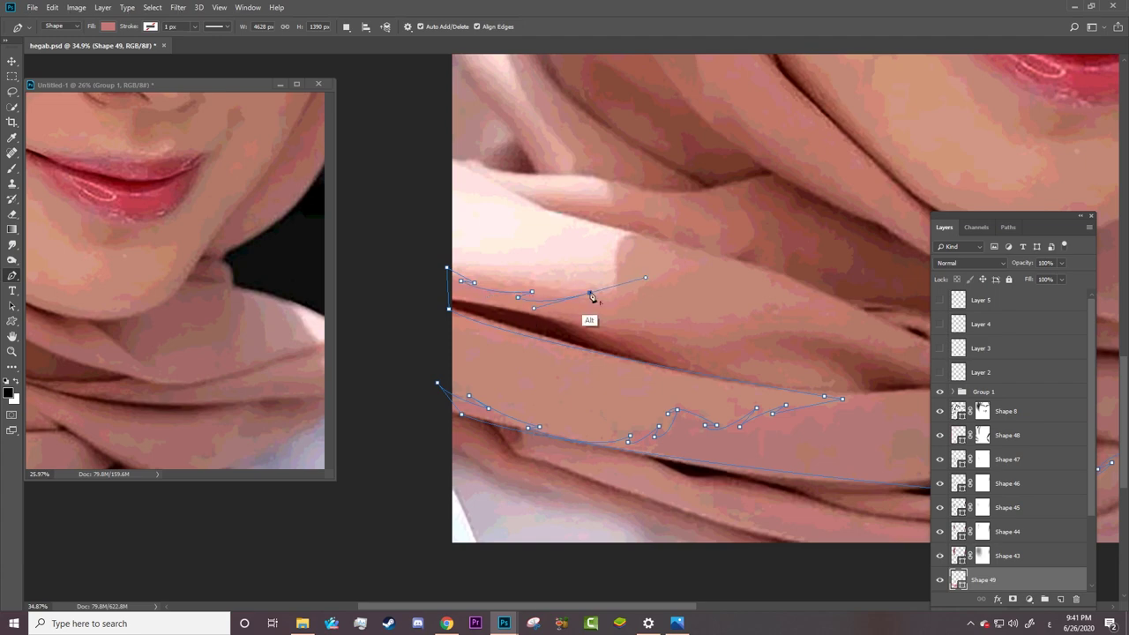
mouse_move(615, 265)
left_mouse_down()
mouse_move(621, 251)
mouse_move(674, 237)
left_mouse_up()
left_click(641, 235, "alt")
left_click_drag(530, 199, 479, 177)
left_click(530, 200, "alt")
left_click_drag(611, 191, 627, 182)
left_click(612, 192, "alt")
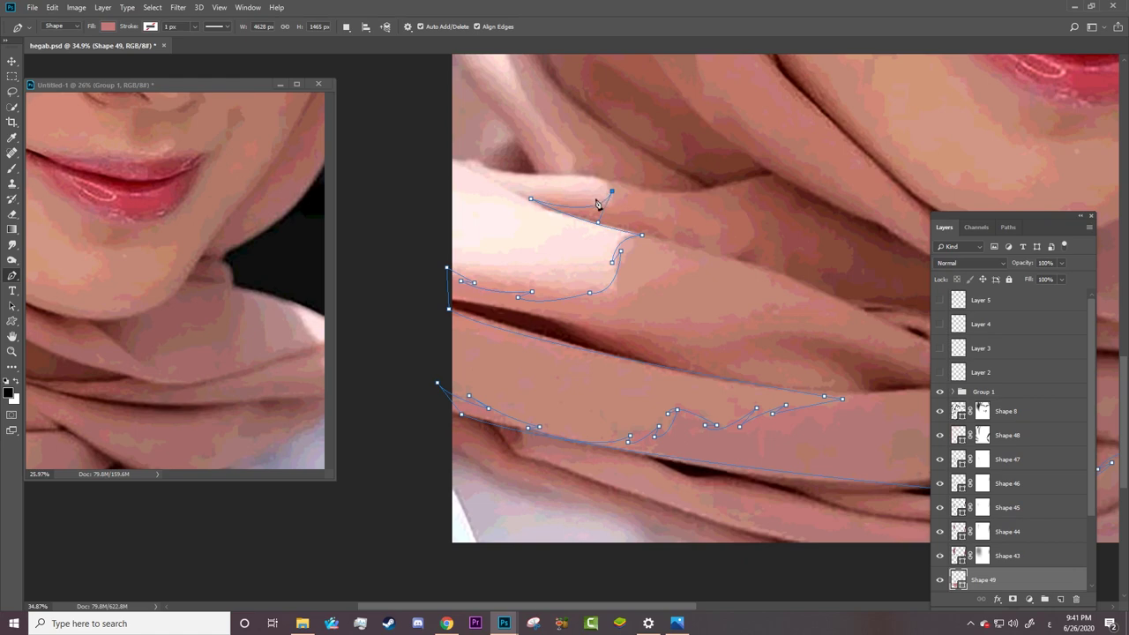
Step: Continue the path up the hijab's left edge, undoing misplaced anchors along the way
mouse_move(580, 170)
left_mouse_down()
mouse_move(565, 142)
mouse_move(579, 166)
mouse_move(595, 153)
left_mouse_up()
key("ctrl+z")
left_click_drag(527, 100, 558, 139)
scroll(1119, 372, "up", 5)
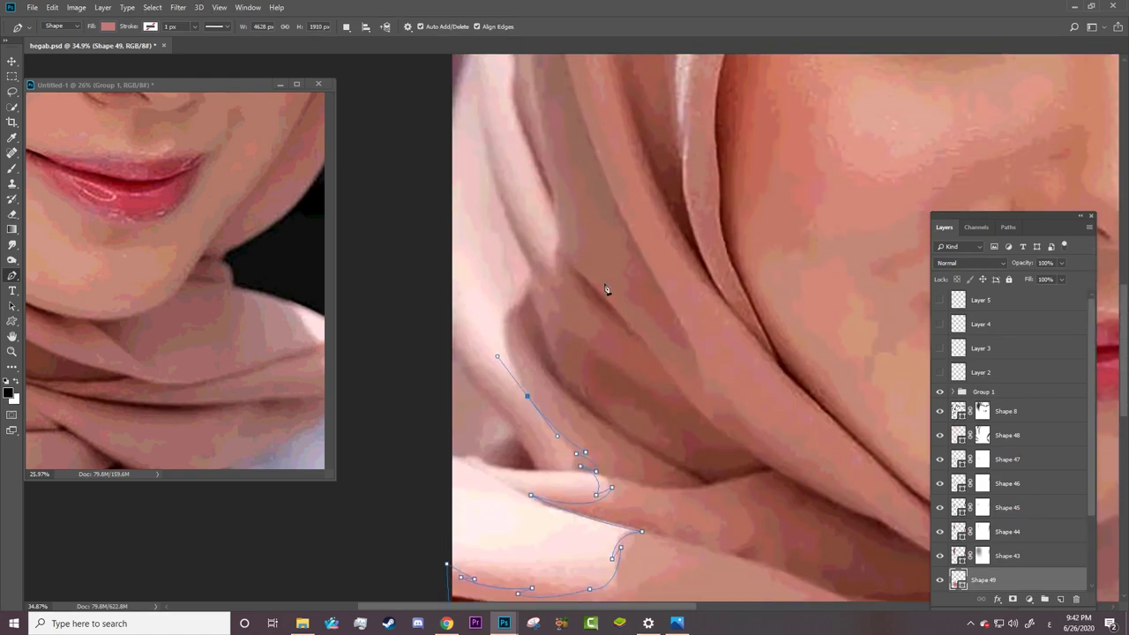
left_click_drag(519, 303, 534, 269)
left_click(538, 321)
key("ctrl+z")
key("ctrl+z")
left_click_drag(557, 320, 562, 302)
left_click(562, 262)
left_click_drag(558, 188, 567, 206)
left_click_drag(539, 129, 534, 87)
Step: Carry the path over the hijab top with zigzag corner anchors and down its inner edge
scroll(594, 295, "up", 6)
scroll(594, 295, "up", 2)
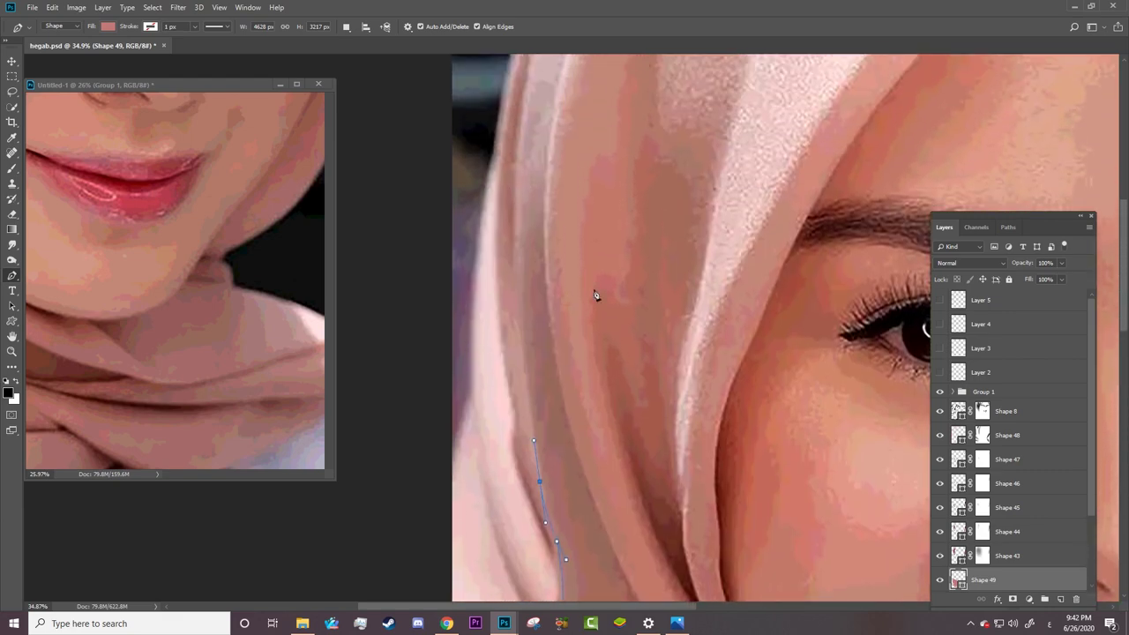
left_click_drag(525, 125, 542, 90)
left_click(525, 125, "alt")
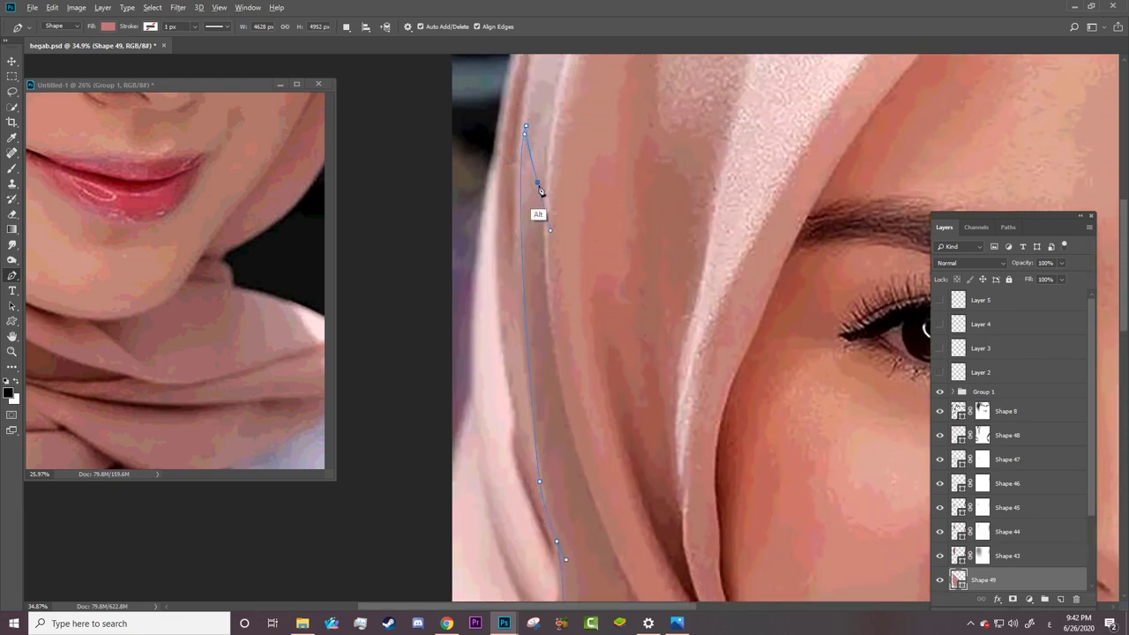
left_click(537, 181)
left_click(550, 114)
left_click(559, 391)
Step: Follow the inner fold down to below the chin with smooth and corner anchors
scroll(687, 326, "down", 5)
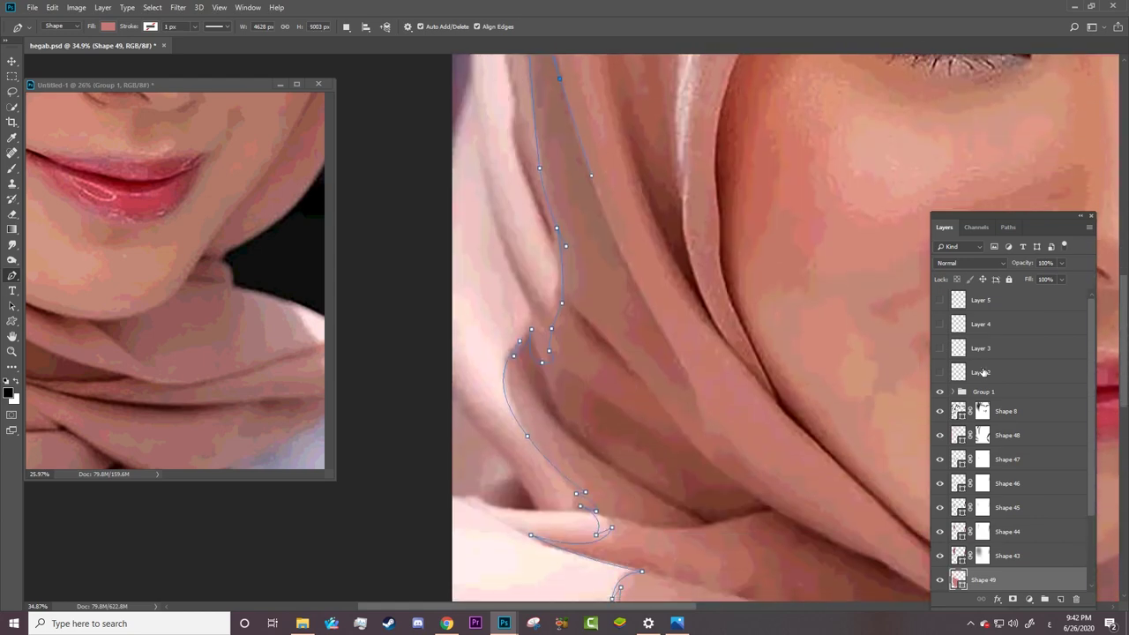
left_click(687, 377)
mouse_move(701, 426)
left_mouse_down()
mouse_move(702, 446)
mouse_move(753, 469)
left_mouse_up()
left_click_drag(619, 600, 696, 600)
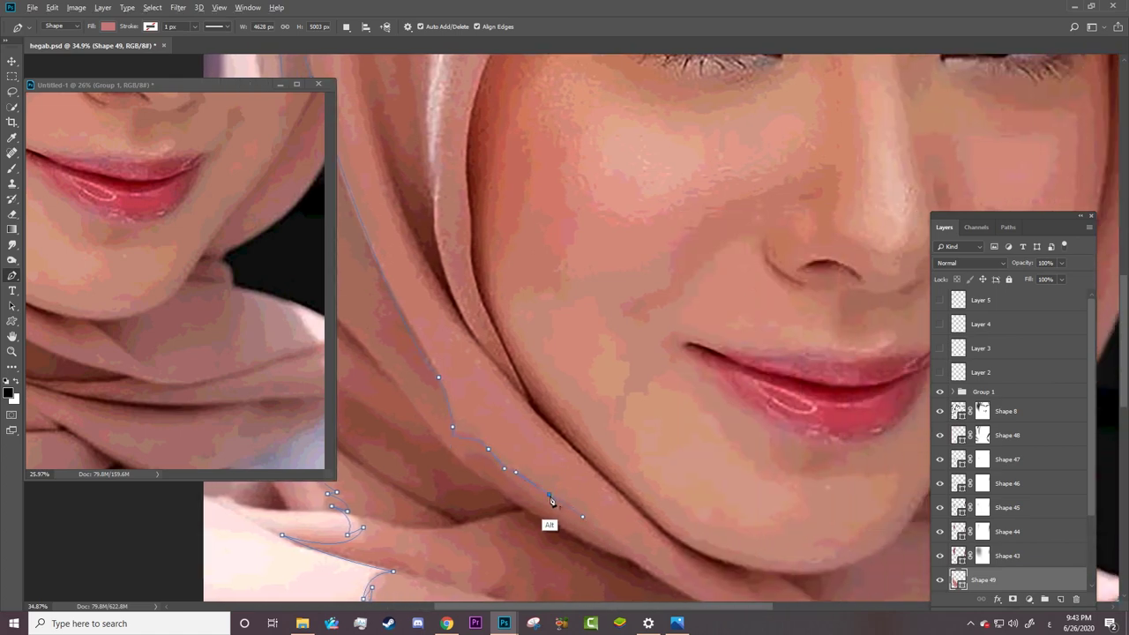
left_click_drag(548, 494, 565, 515)
left_click(632, 561)
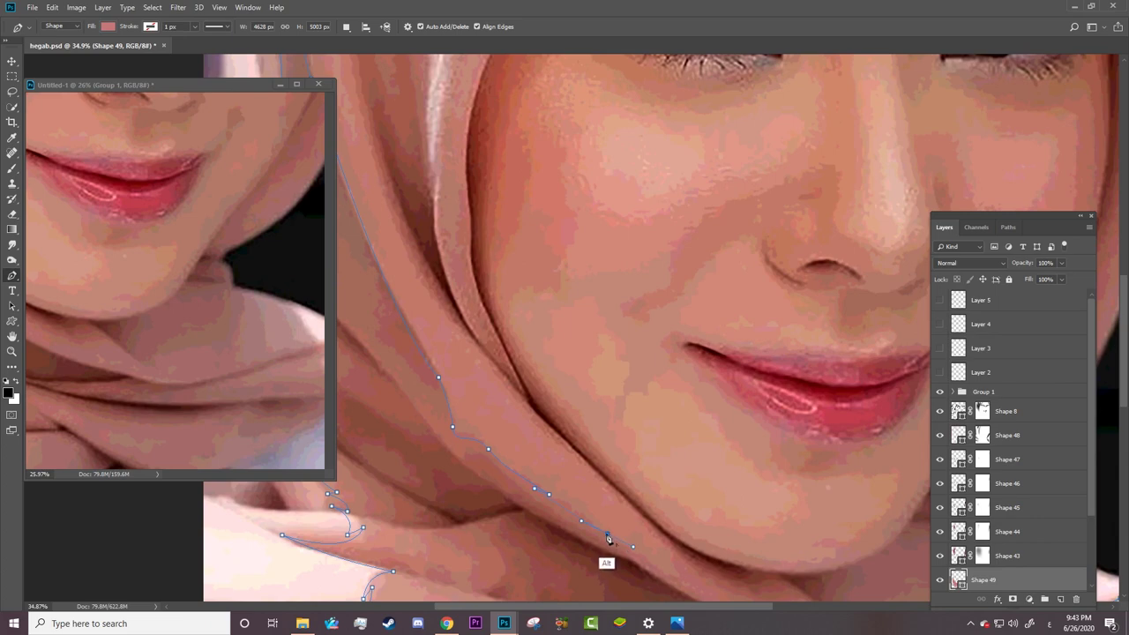
left_click(659, 569)
scroll(1103, 388, "down", 5)
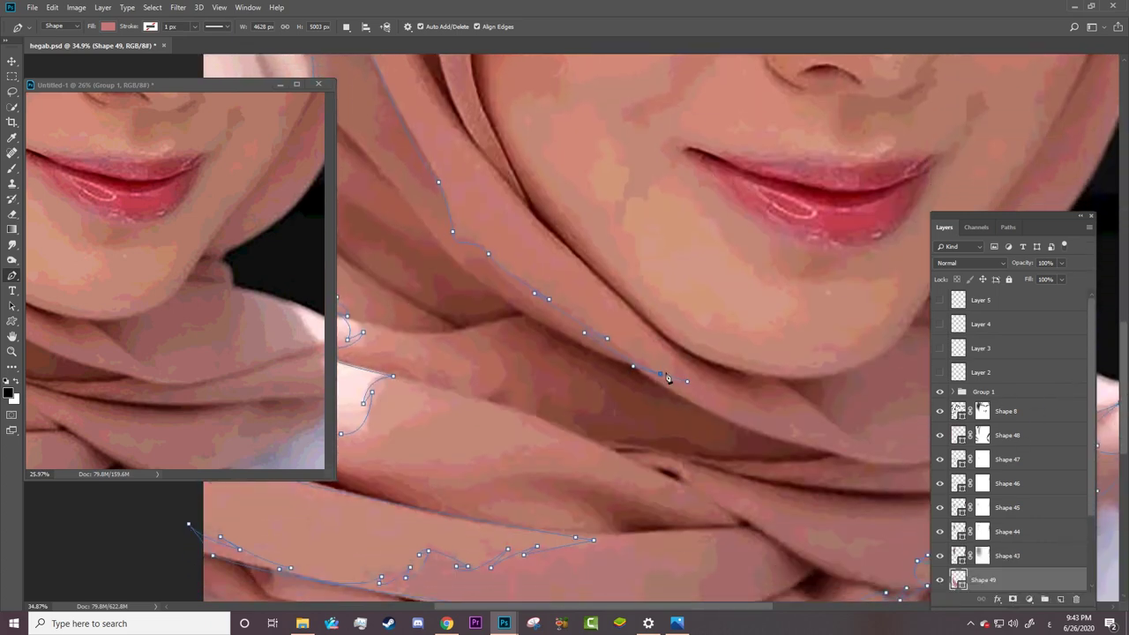
Step: Fit the path along the chin, close it at the existing anchor, and hide Group 1
left_click_drag(668, 378, 624, 353)
left_click_drag(624, 352, 608, 350)
mouse_move(691, 388)
left_mouse_down()
mouse_move(645, 323)
mouse_move(667, 377)
left_mouse_up()
scroll(579, 388, "right", 5)
left_click_drag(574, 381, 620, 378)
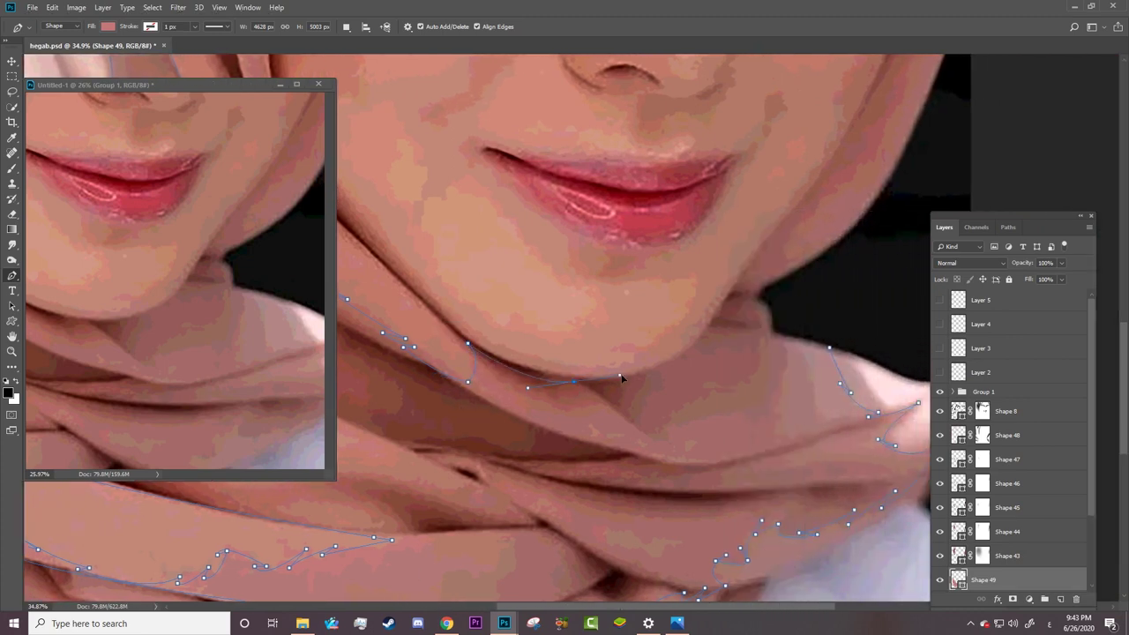
left_click_drag(706, 330, 724, 308)
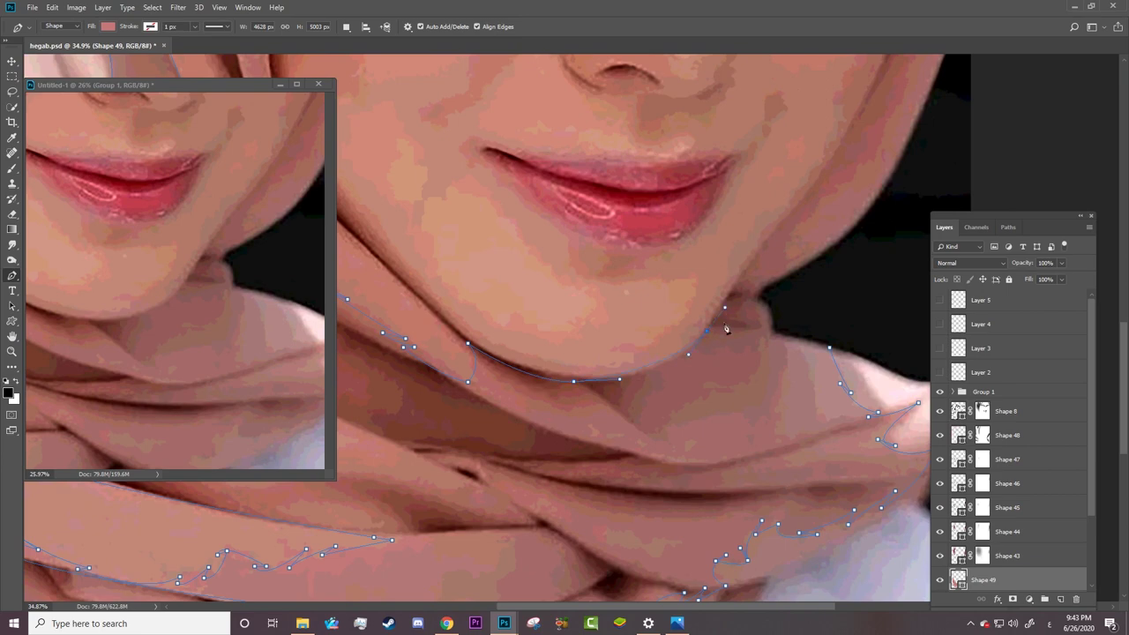
left_click(830, 350)
left_click(940, 391)
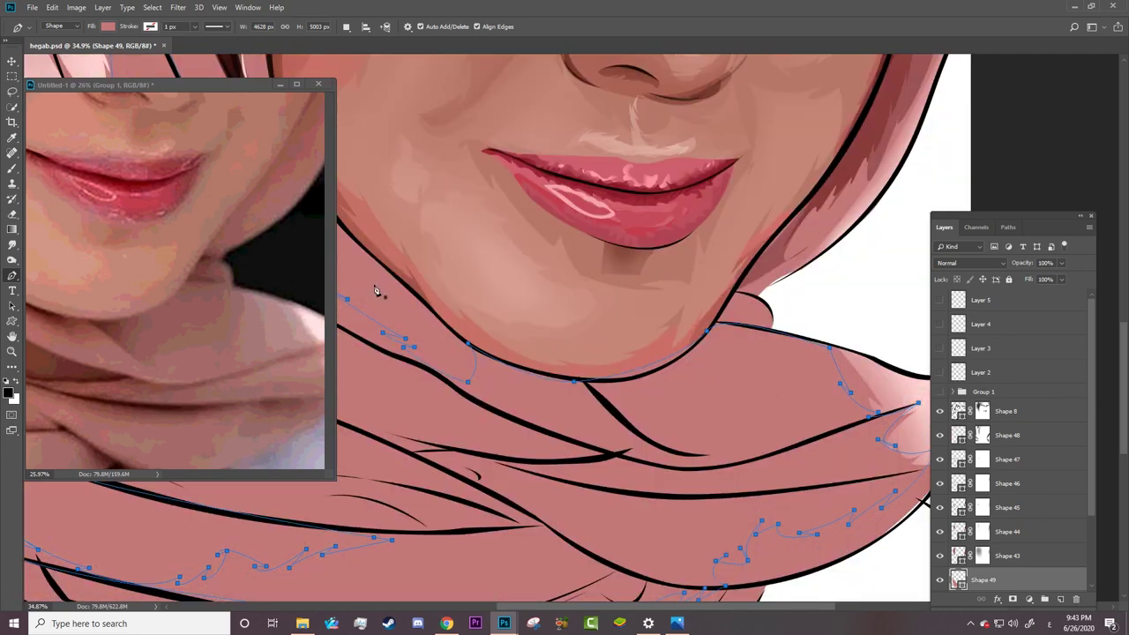
Step: Fill Shape 49 with greyish pink R180 G150 B150 and fit the canvas to the window
left_click(107, 26)
left_click(163, 48)
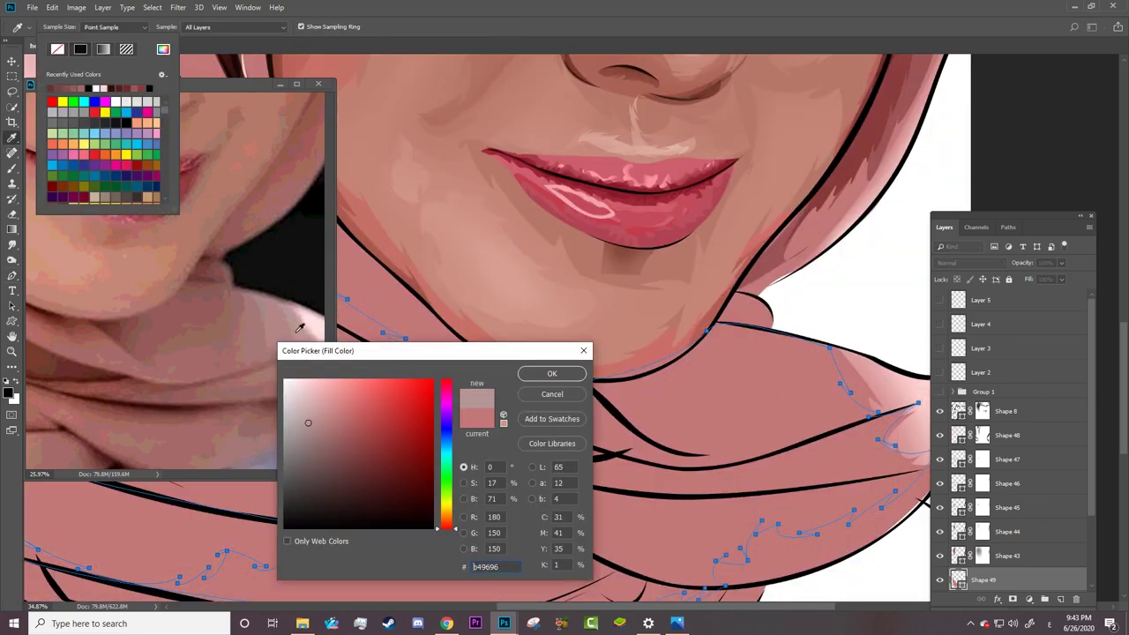
left_click(548, 374)
key("z")
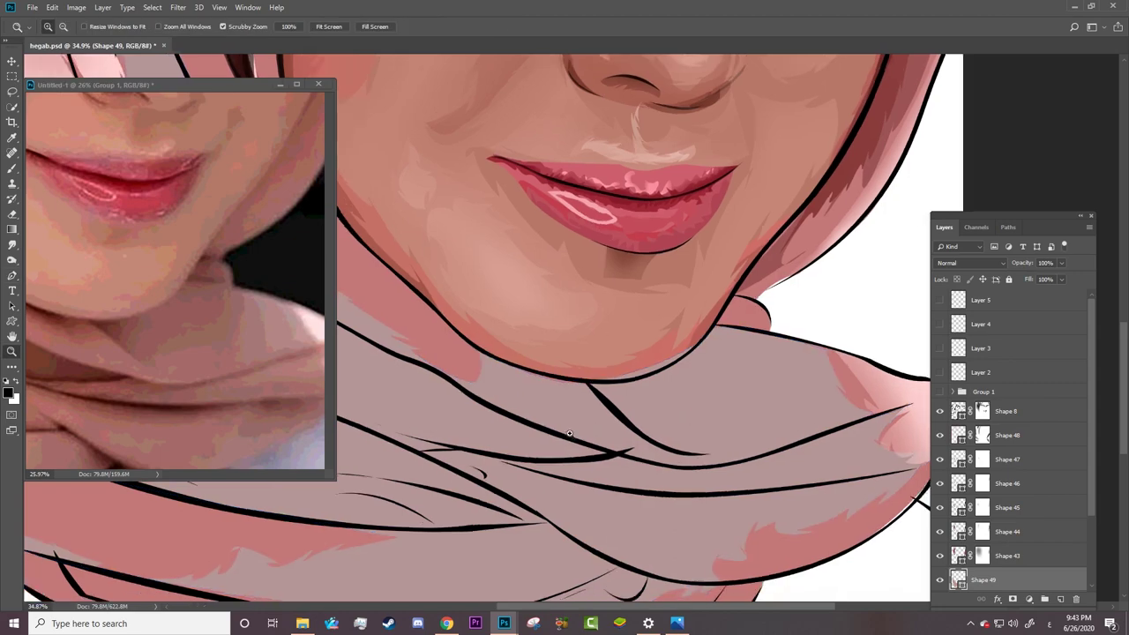
key("ctrl+0")
key("a")
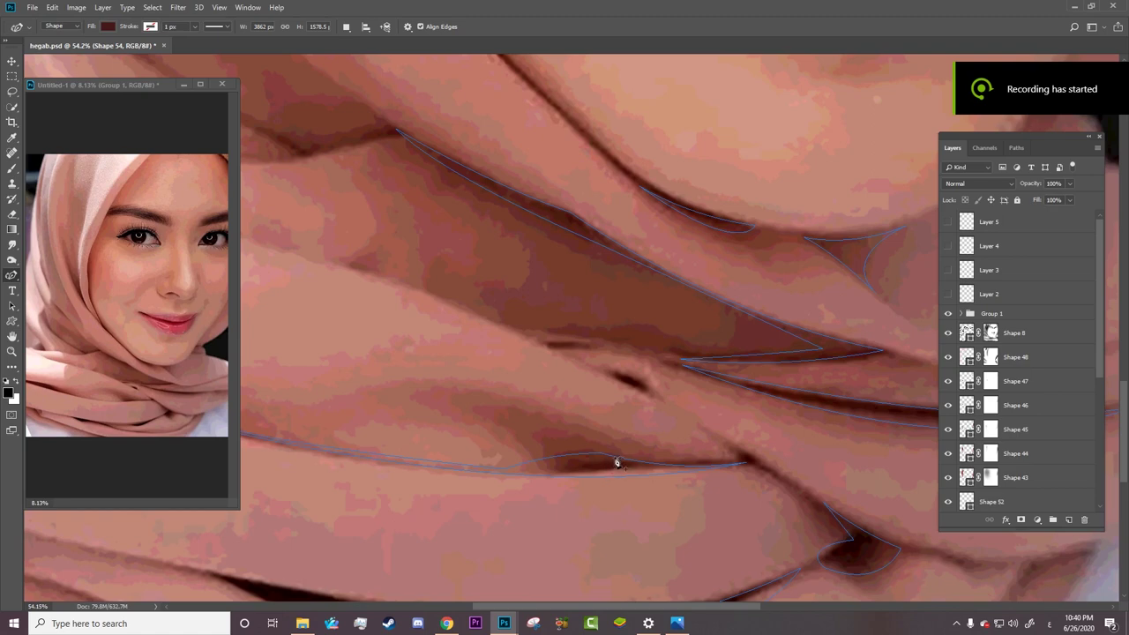
Step: Reshape the bend of Shape 54's lower fold curve and add anchor points to it
left_click(609, 460)
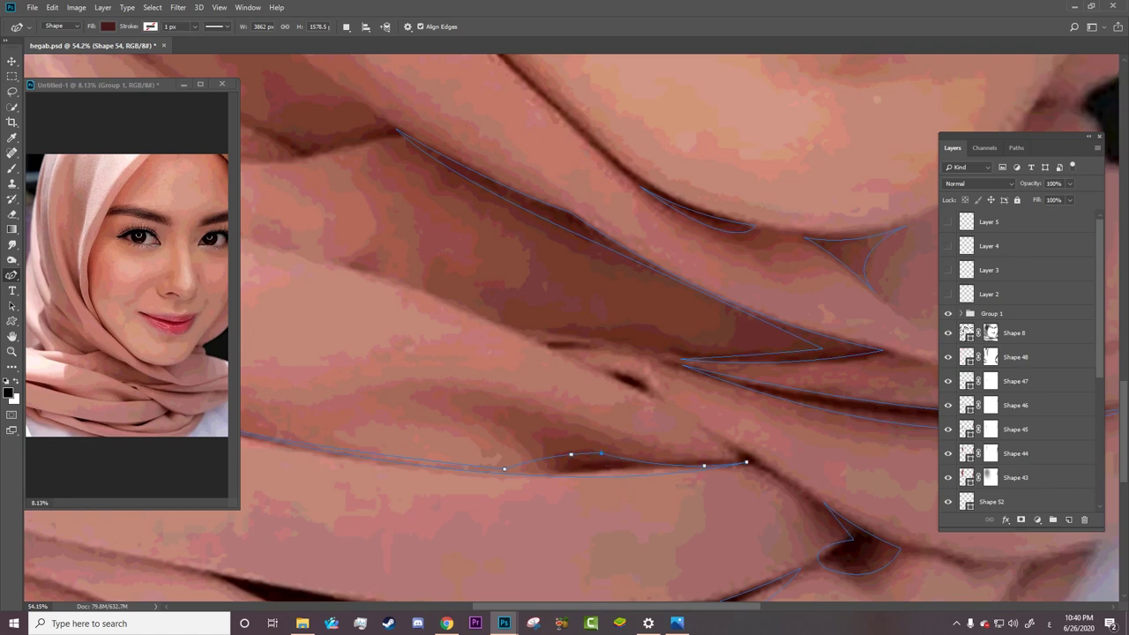
left_click_drag(601, 453, 570, 440)
left_click(529, 437)
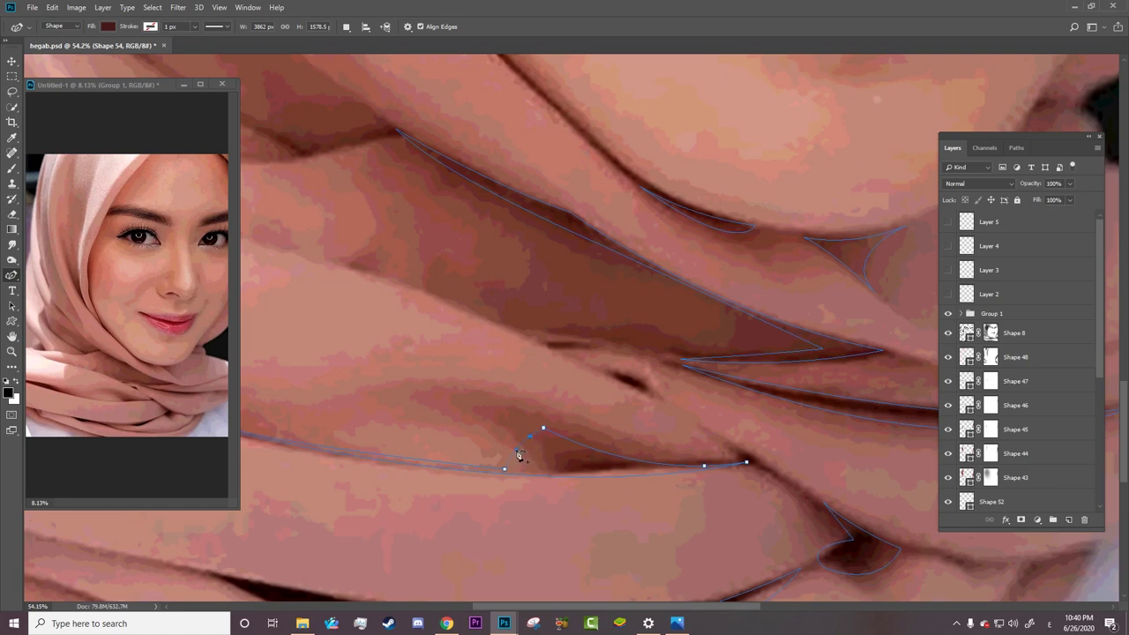
right_click(579, 441)
key("Escape")
left_click(537, 448)
right_click(541, 456)
key("Escape")
right_click(537, 451)
key("Escape")
Step: Step through Shapes 55, 52, 43, 53, 51, 50 and 49 to compare their paths
scroll(1101, 361, "down", 5)
left_click(991, 402)
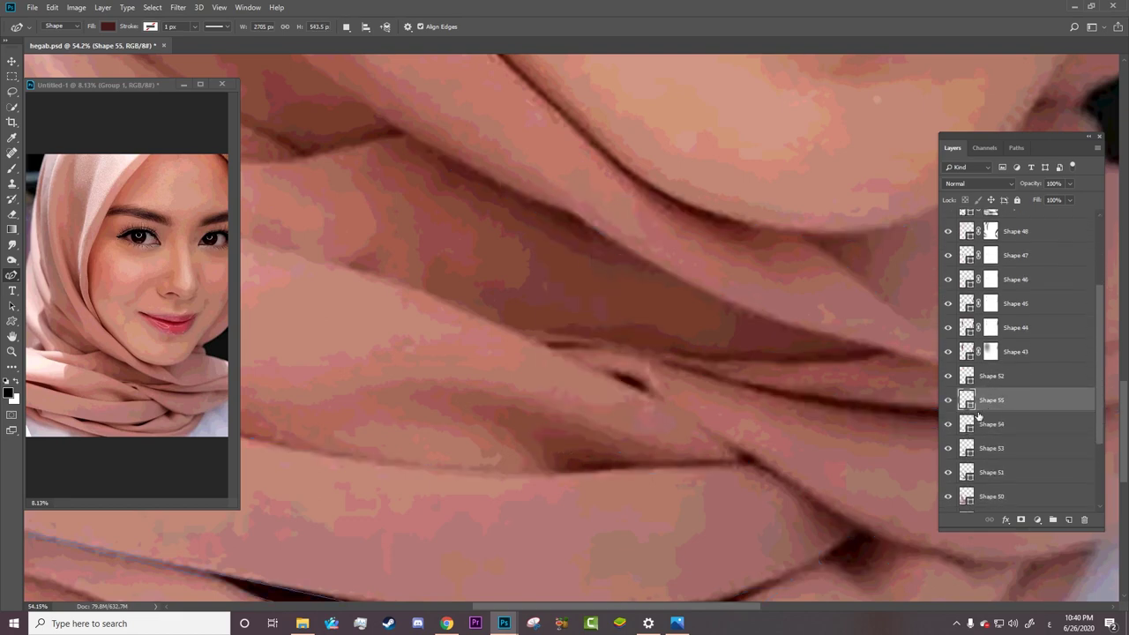
key("a")
left_click(977, 376)
left_click(973, 352)
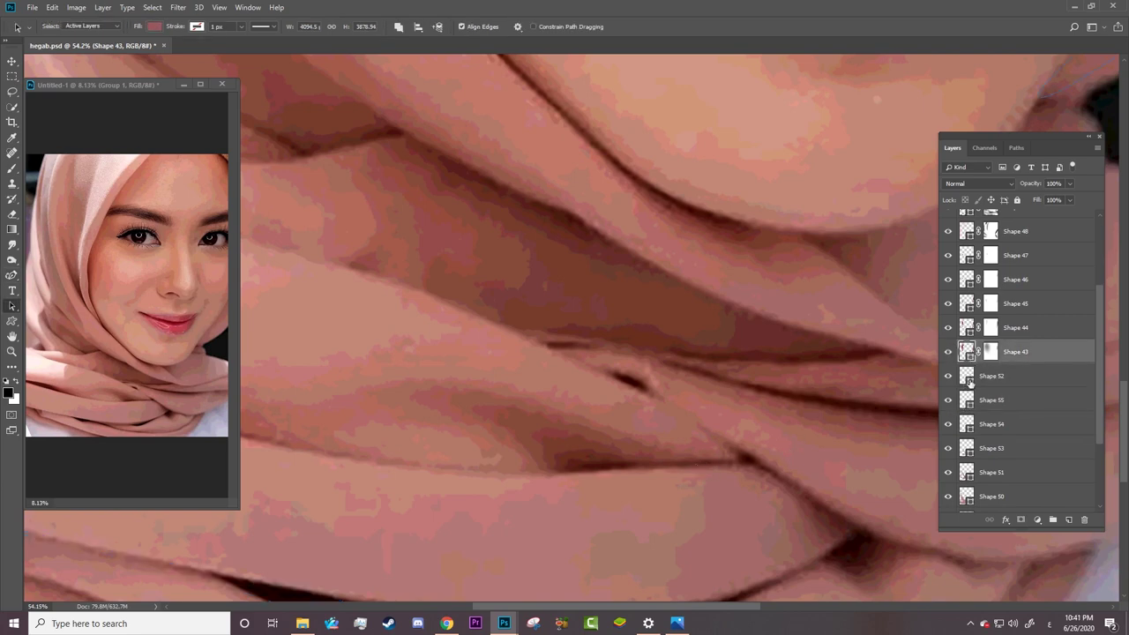
left_click(977, 400)
left_click(974, 448)
left_click(973, 473)
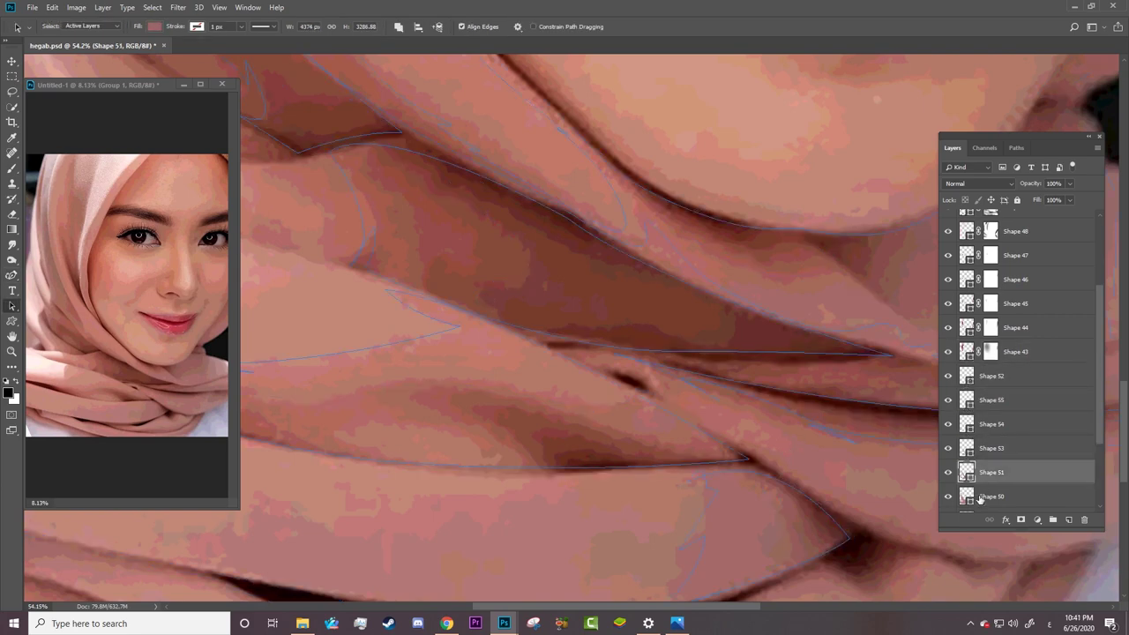
left_click(979, 497)
scroll(979, 476, "down", 2)
scroll(979, 441, "down", 1)
left_click(977, 411)
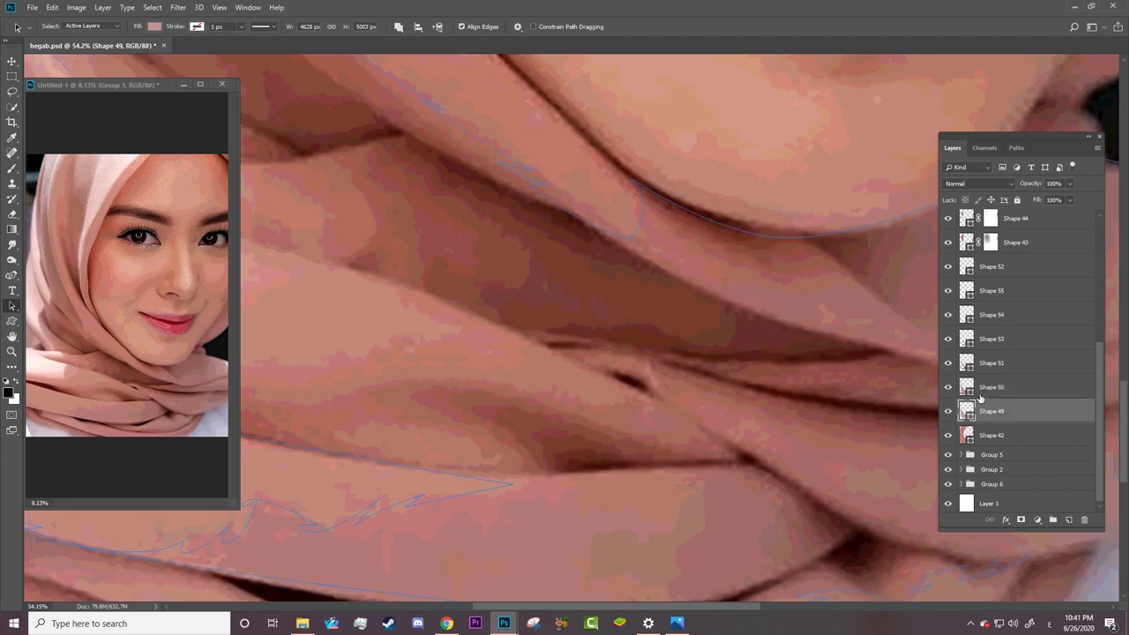
Step: Compare Shapes 52, 55, 54, 53 and 51, then toggle the reference photo off and on
left_click(963, 267)
left_click(967, 293)
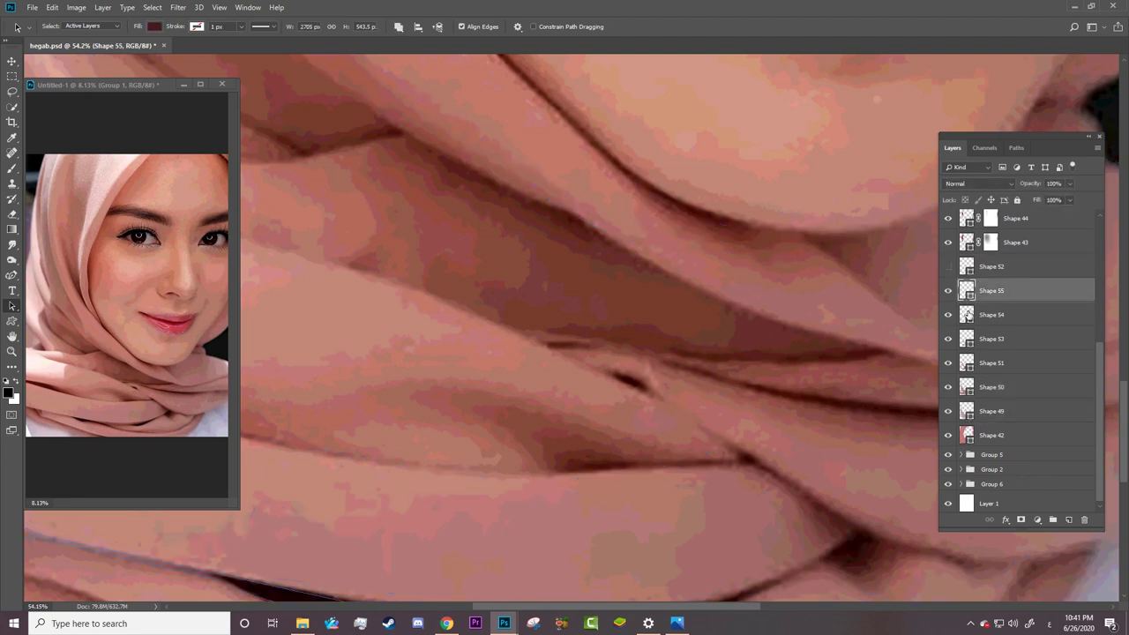
left_click(968, 316)
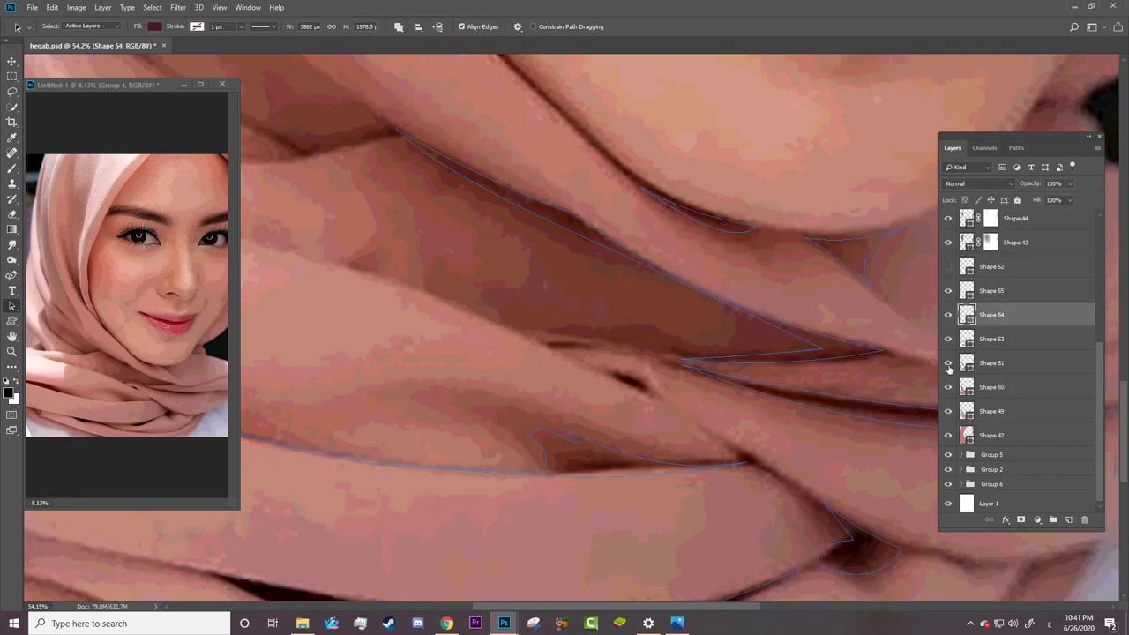
left_click(969, 342)
left_click(967, 365)
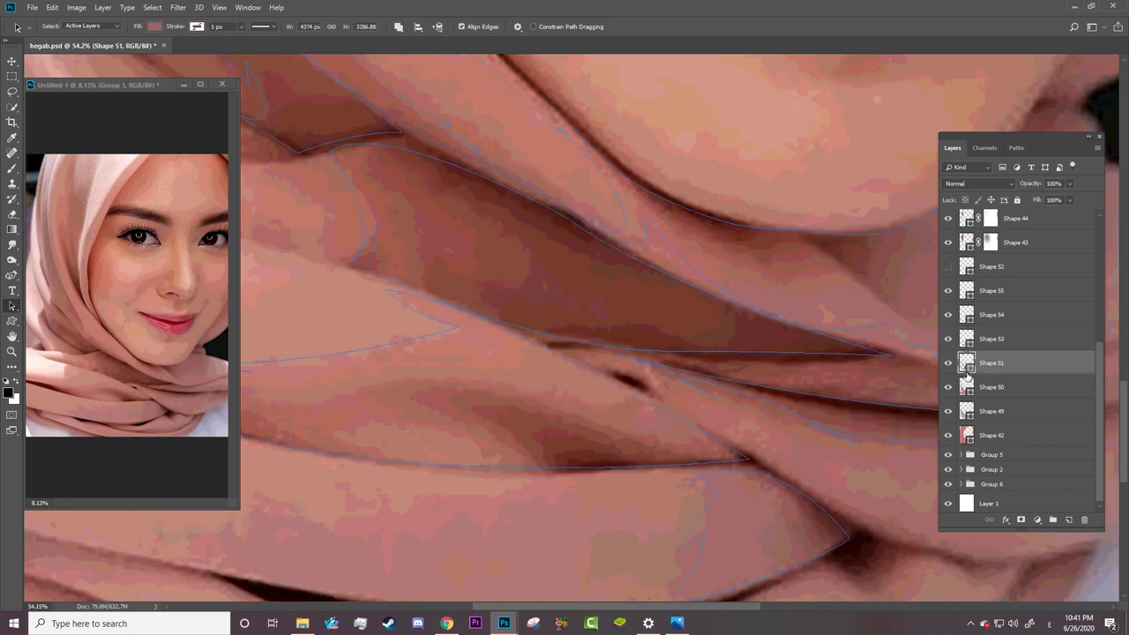
left_click(968, 341)
left_click(967, 318)
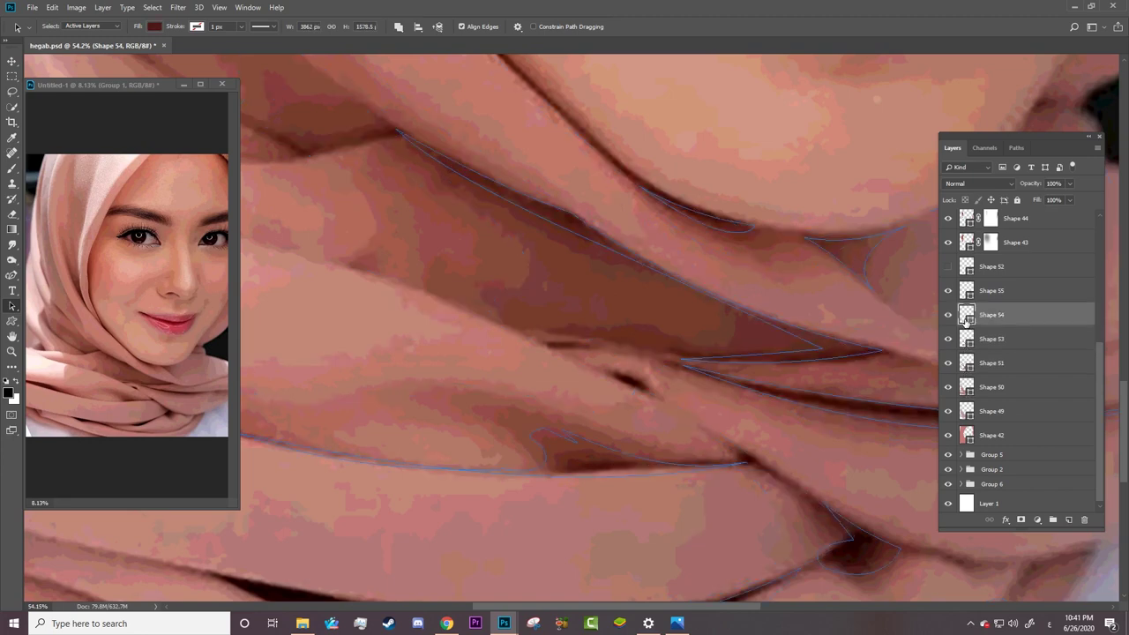
scroll(967, 317, "up", 3)
left_click(948, 314)
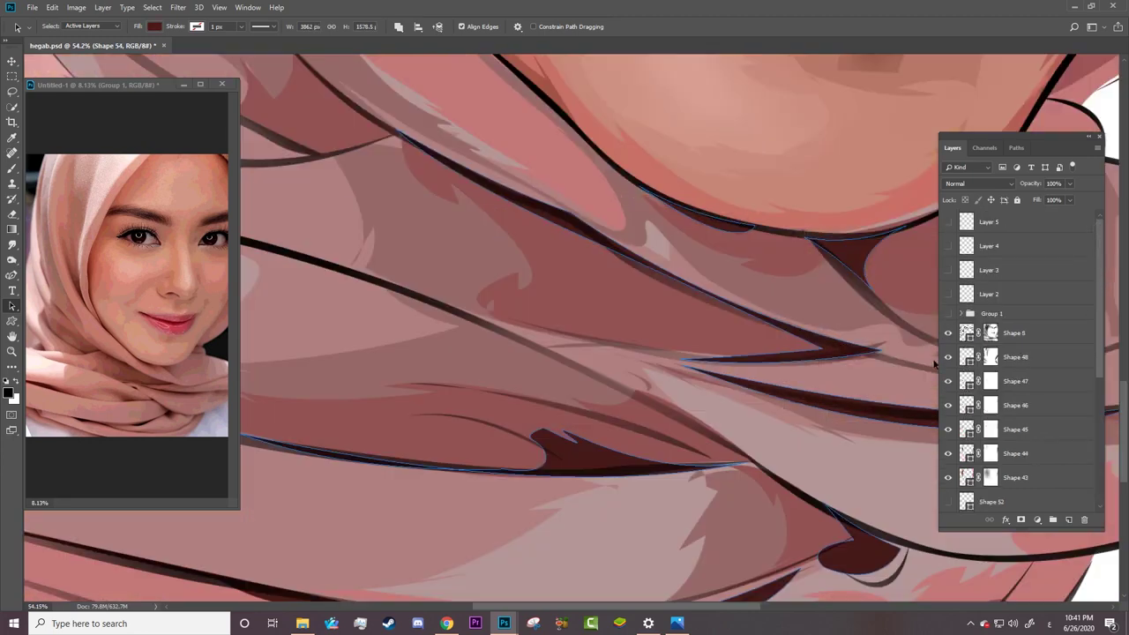
scroll(1102, 359, "down", 5)
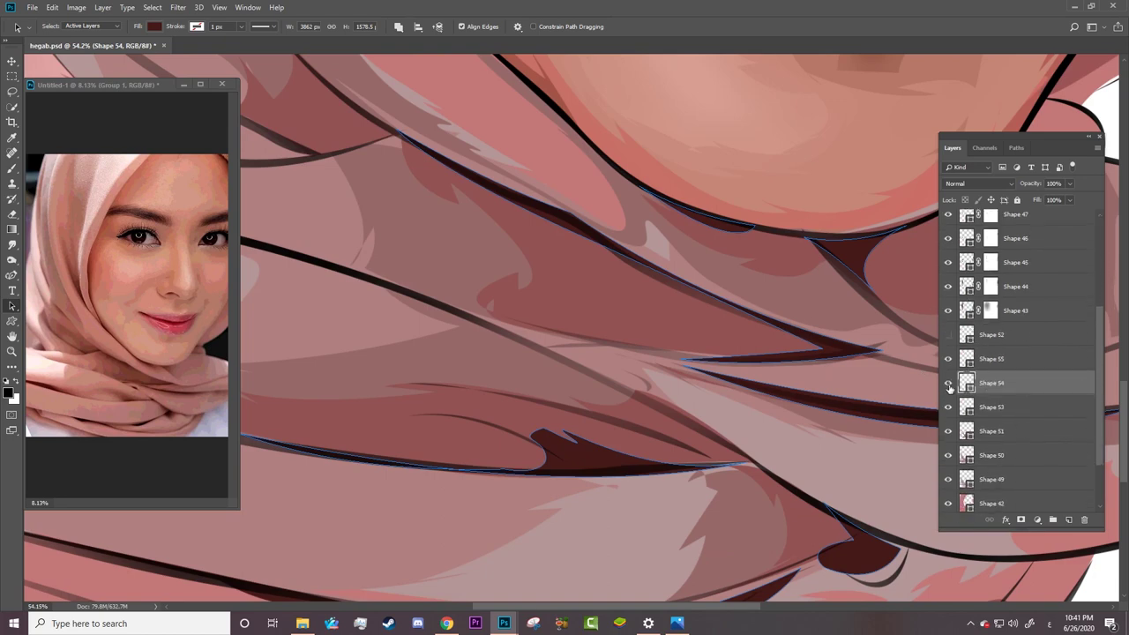
scroll(1099, 237, "up", 5)
left_click(948, 313)
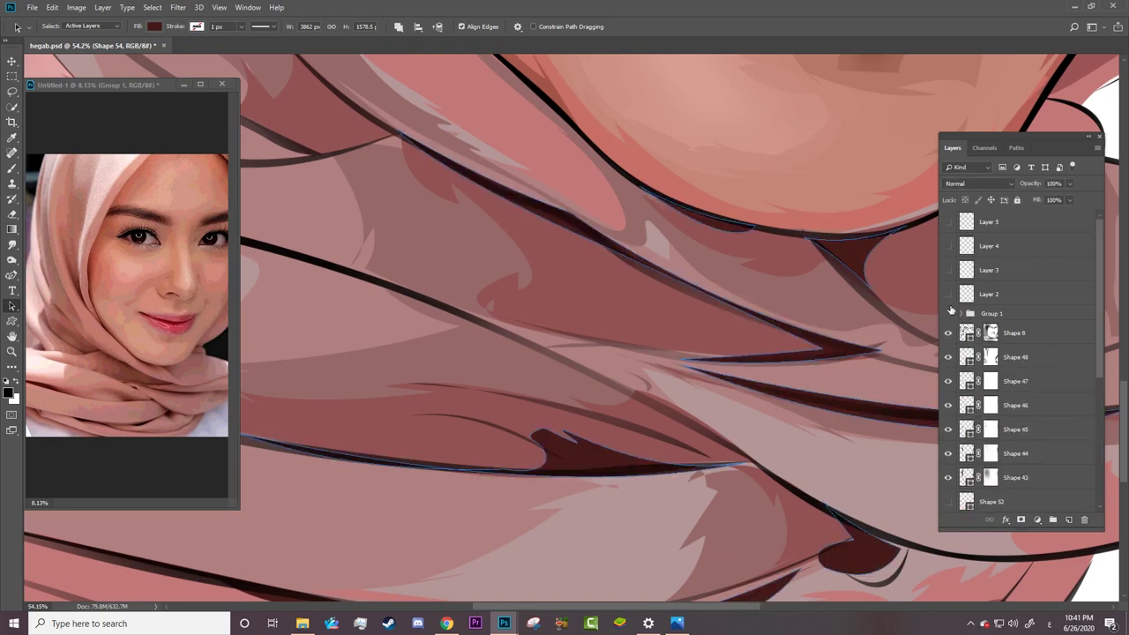
scroll(574, 335, "down", 3)
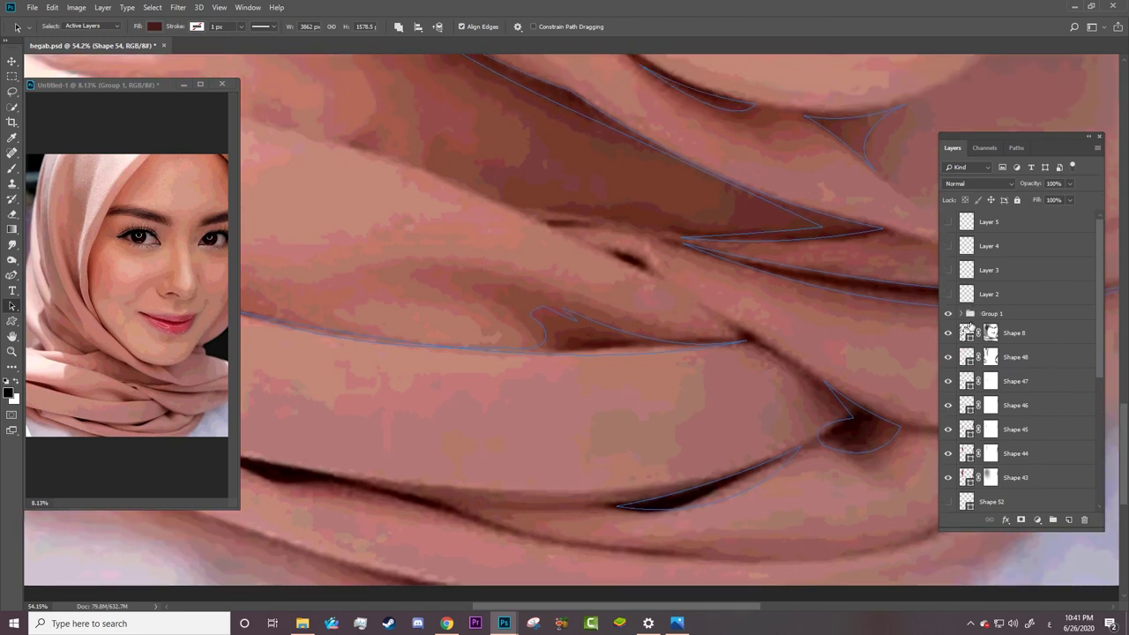
Step: Lengthen and deepen Shape 54's lower dark fold curve with the Curvature Pen
left_click(643, 505)
key("p")
left_click_drag(614, 506, 591, 505)
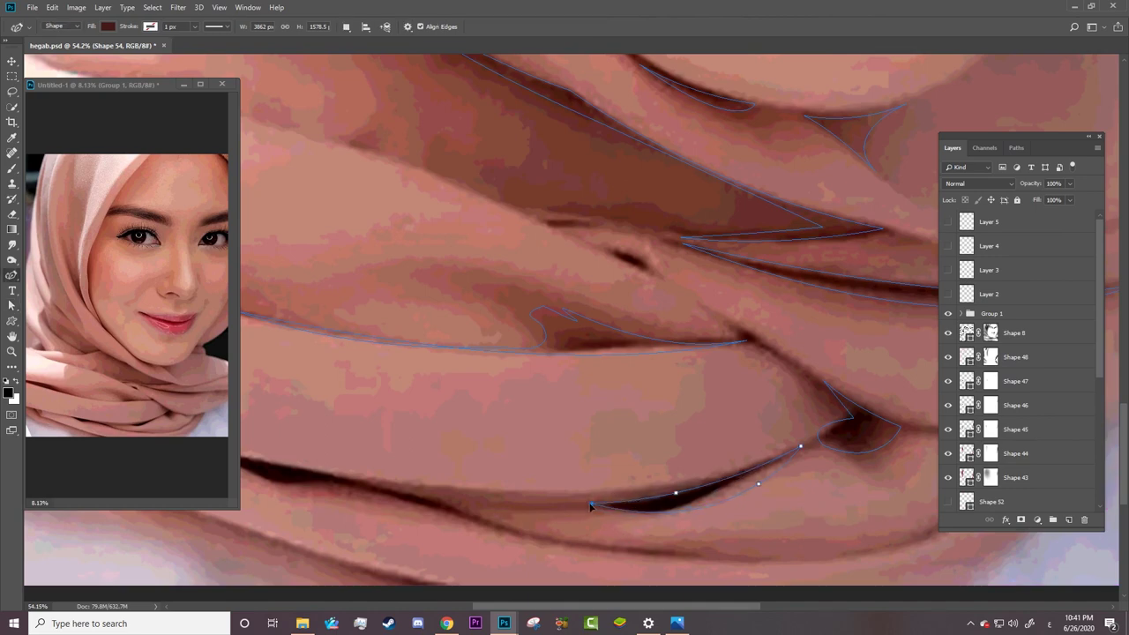
mouse_move(677, 496)
left_mouse_down()
mouse_move(661, 499)
mouse_move(677, 510)
left_mouse_up()
left_click_drag(745, 481, 775, 470)
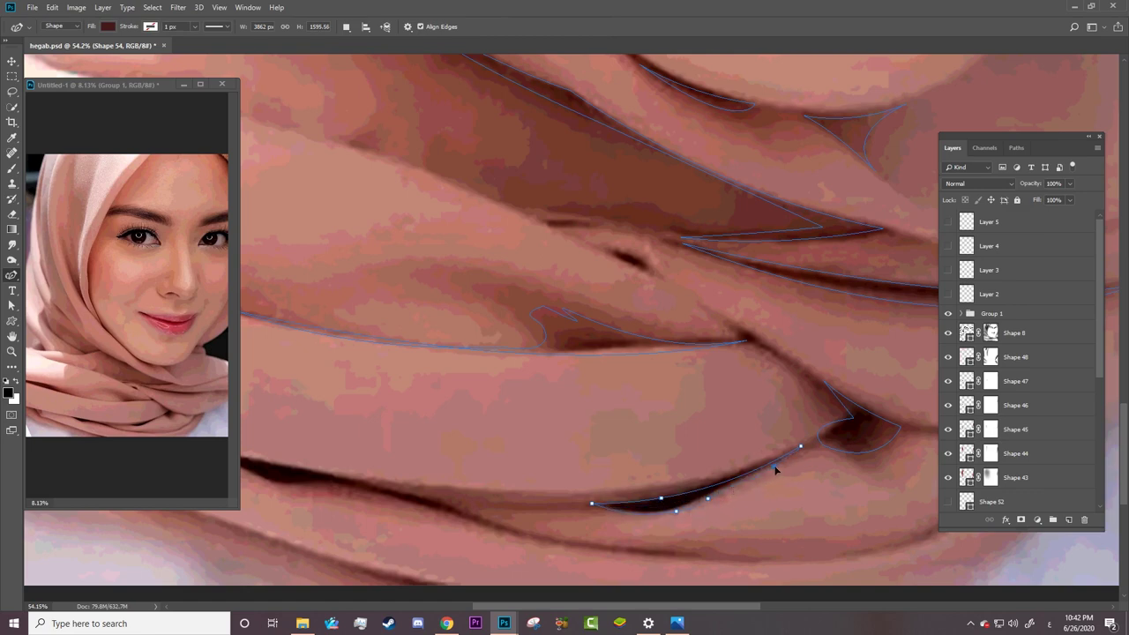
Step: Hide the reference photo and nudge the upper dark fold shape's tip down-left
left_click(948, 314)
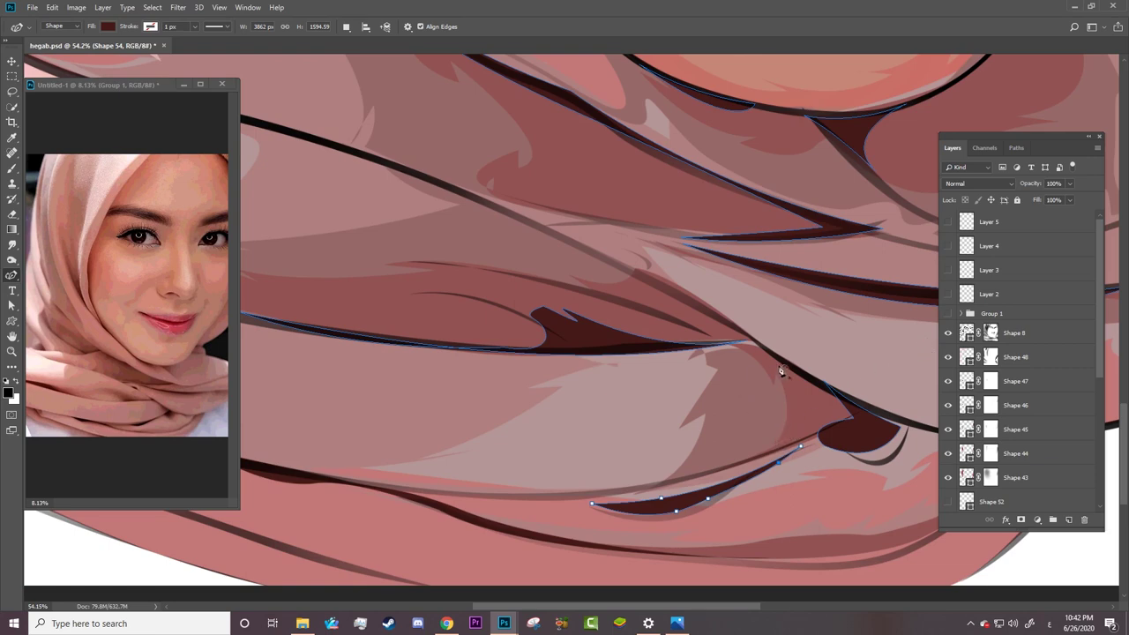
left_click(884, 232)
left_click_drag(883, 228, 876, 233)
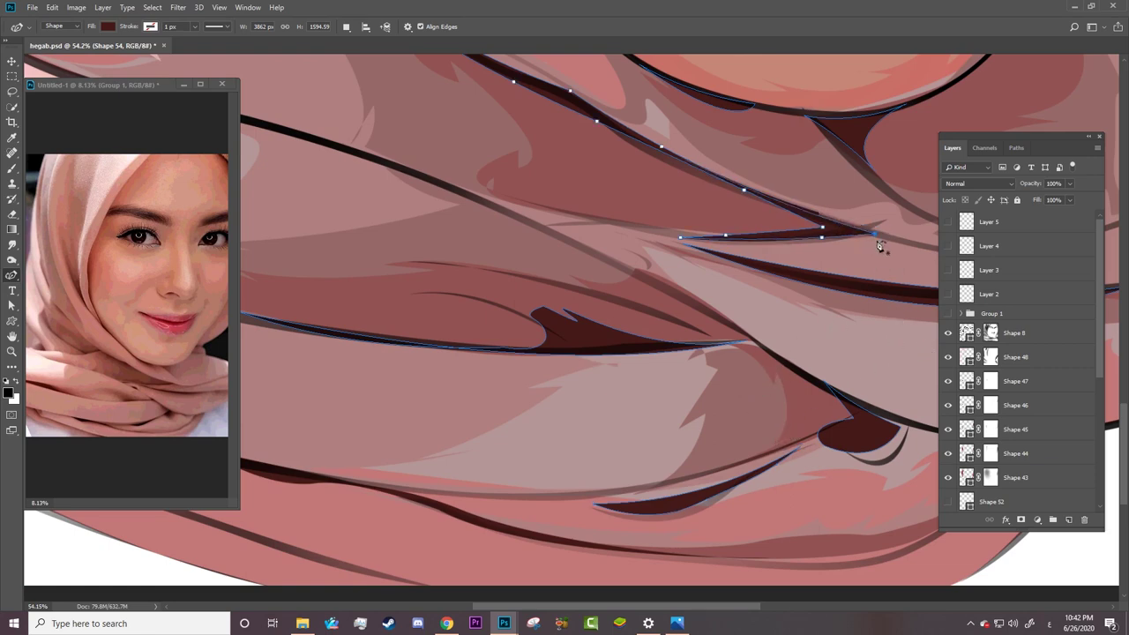
Step: Select Shape 8 with the reference photo visible and set the standard Pen to combine shapes
left_click(968, 338)
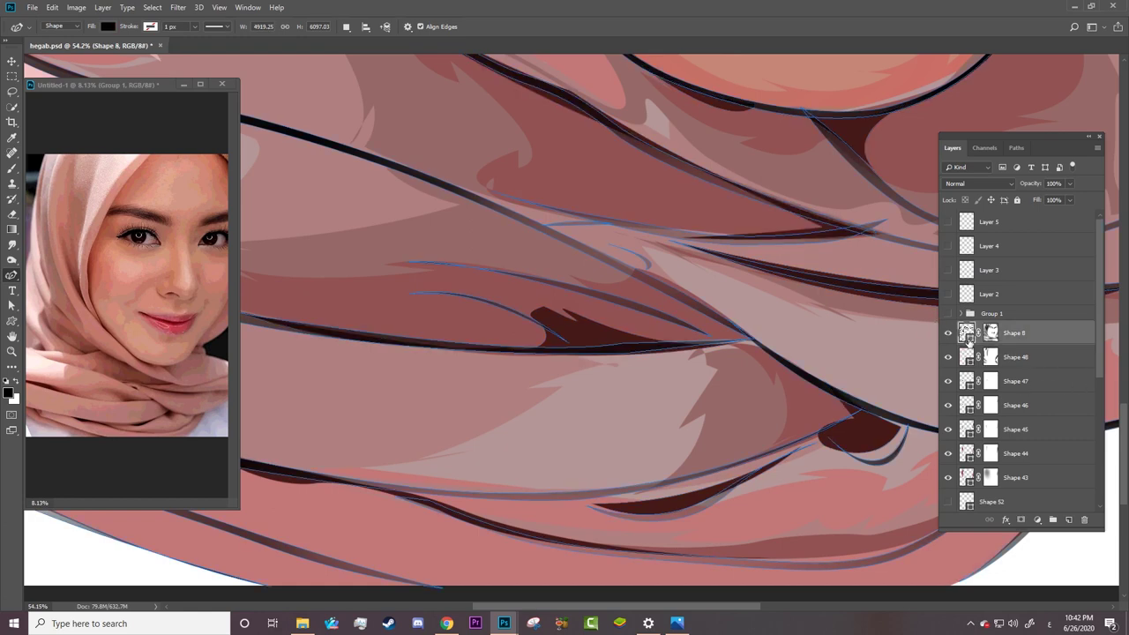
left_click(948, 314)
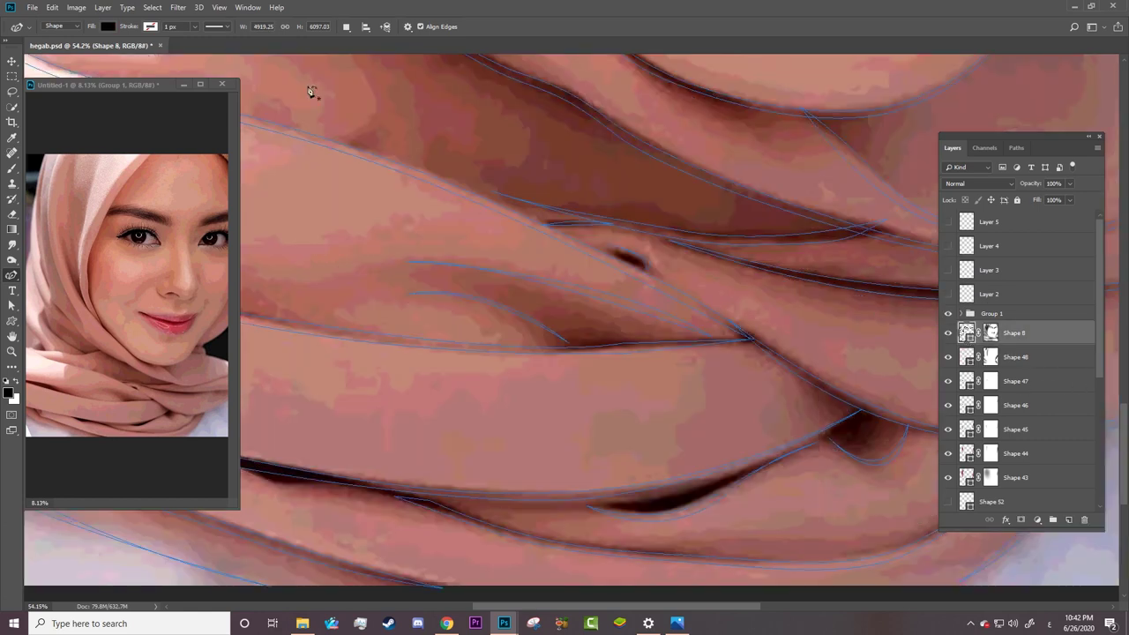
left_click(347, 26)
left_click(379, 51)
right_click(12, 275)
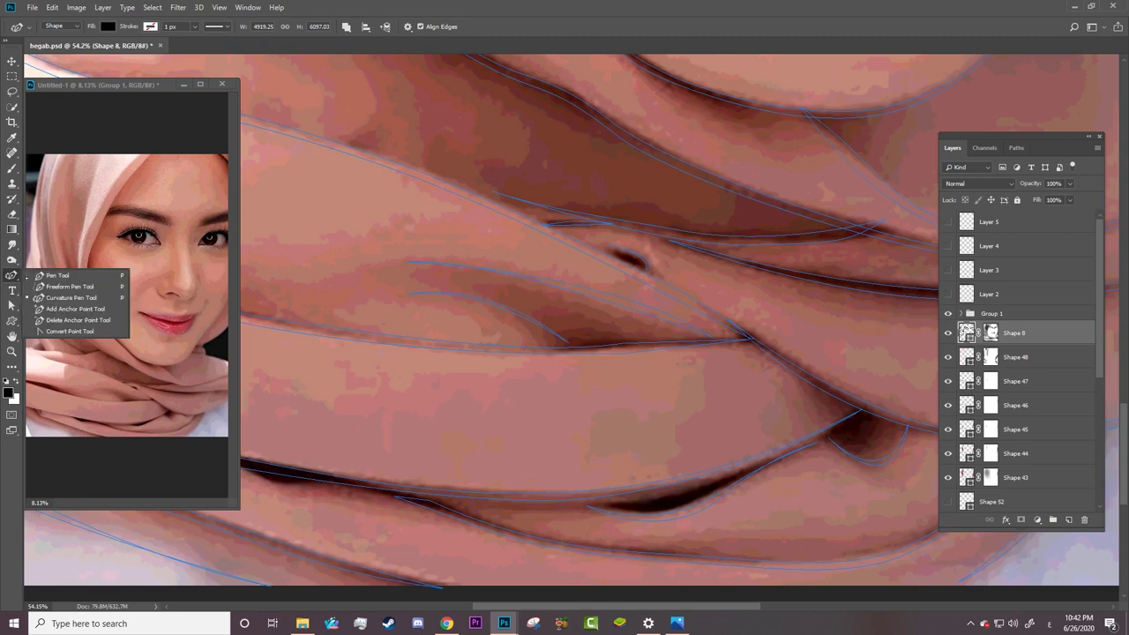
left_click(58, 275)
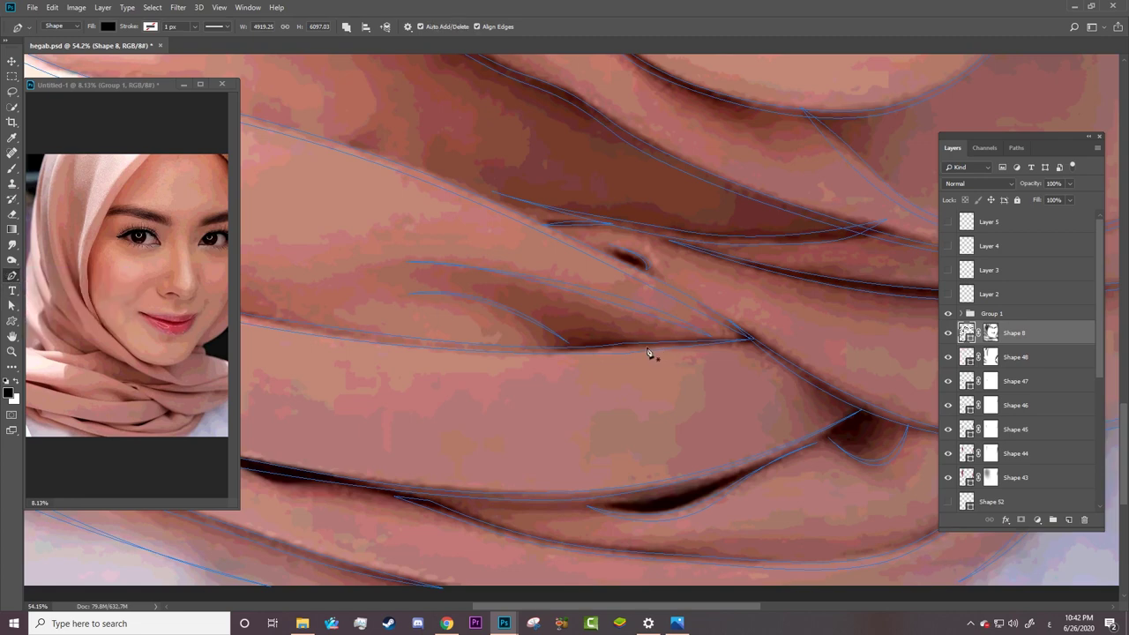
Step: Delete the surplus anchors from the Shape 8 outline
left_click(618, 351, "ctrl")
left_click(516, 354, "ctrl")
left_click(267, 327)
left_click(624, 344)
left_click(553, 341)
left_click(633, 345)
Step: Bend the Shape 8 segment upward and add a new anchor with the Curvature Pen
right_click(11, 275)
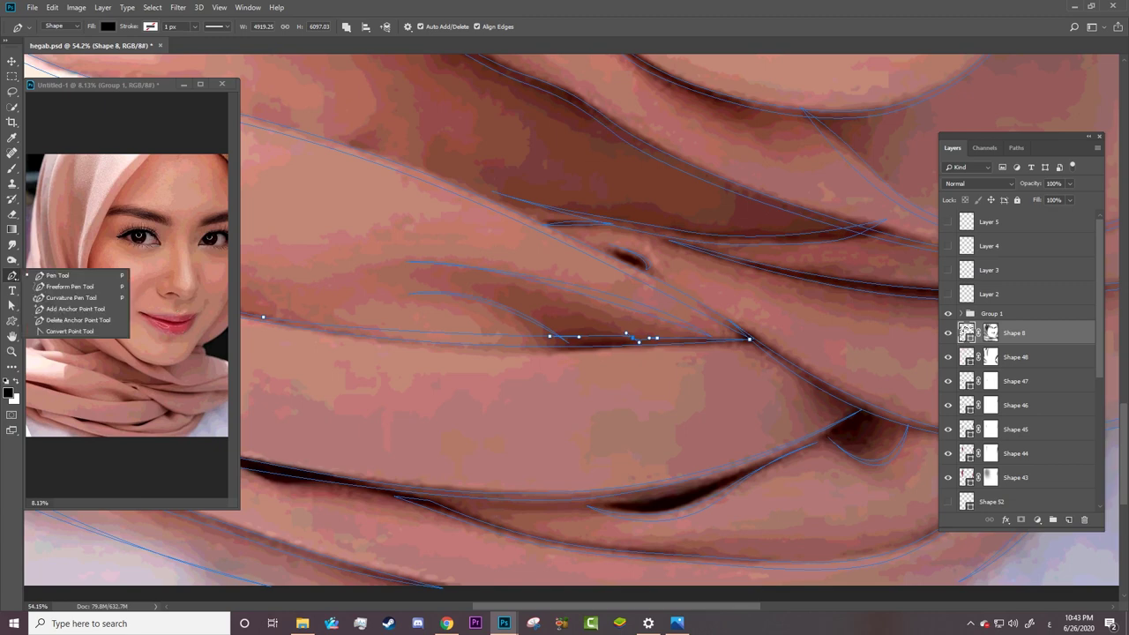
left_click(62, 297)
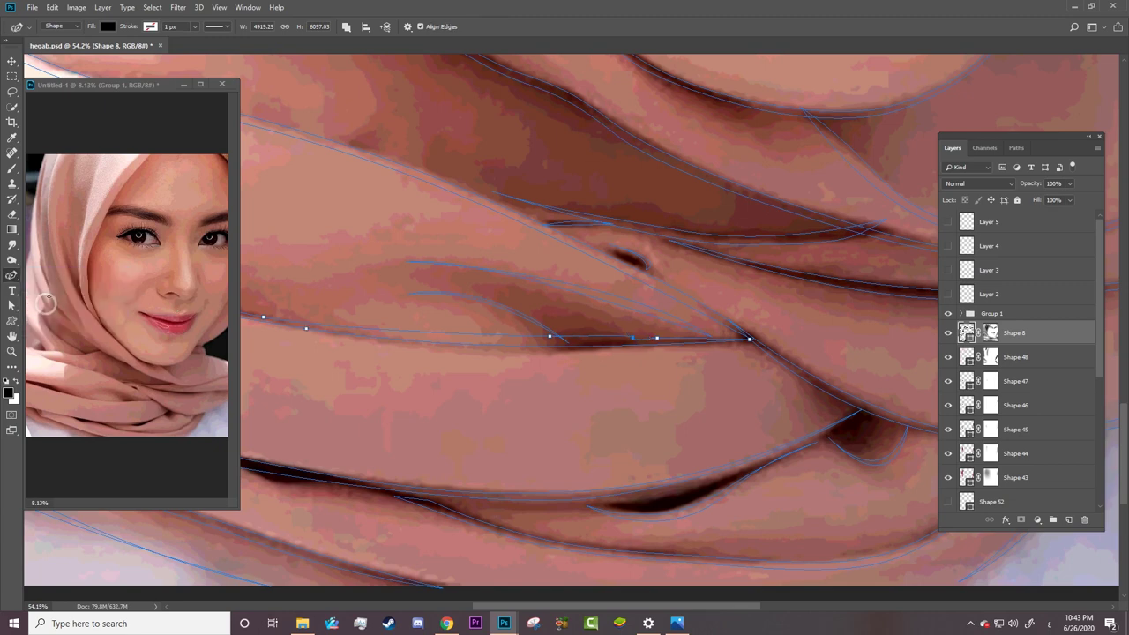
left_click(556, 344)
left_click_drag(593, 346, 576, 333)
left_click(433, 342)
Step: Hide the reference photo and zoom out, then back in on the scarf
left_click(948, 314)
key("a")
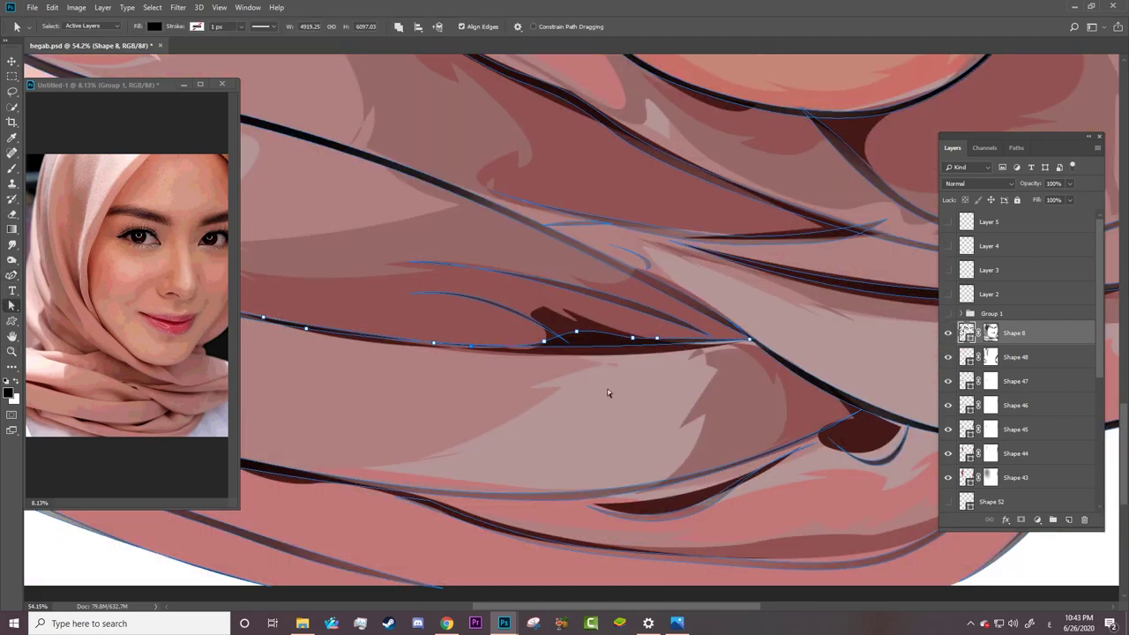
key("z")
left_click_drag(607, 392, 493, 437)
left_click_drag(531, 504, 620, 456)
key("a")
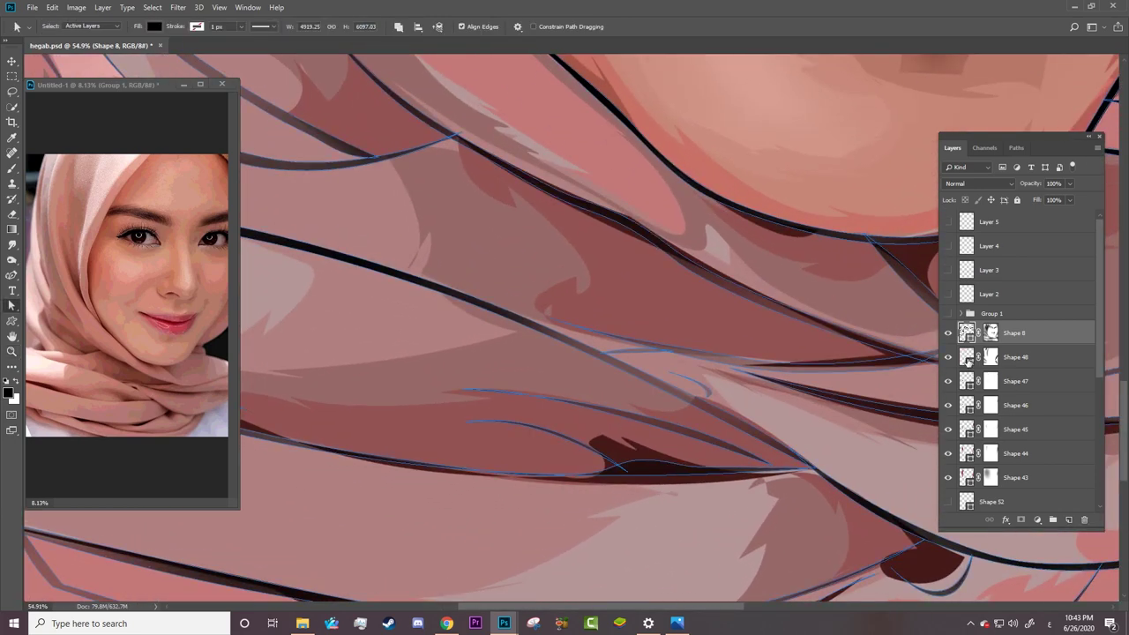
Step: Step down through the scarf layers to Shape 51, toggling Shape 50 and 51 visibility to compare
left_click(968, 358)
left_click(970, 381)
left_click(970, 404)
left_click(970, 429)
left_click(970, 454)
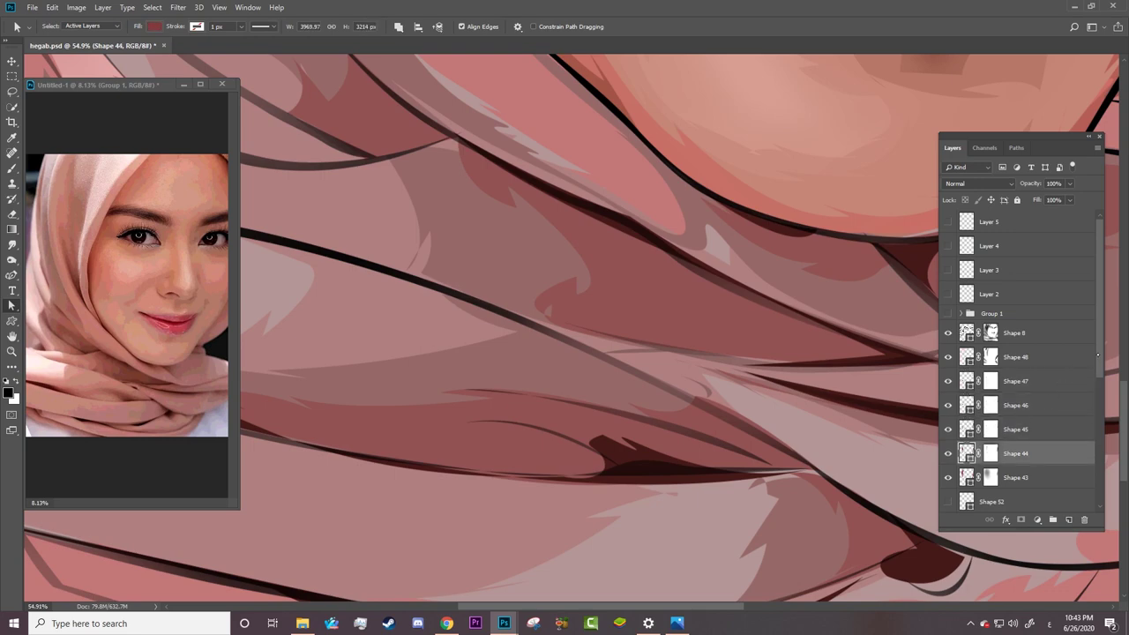
scroll(970, 454, "down", 3)
scroll(970, 440, "down", 3)
left_click(966, 427)
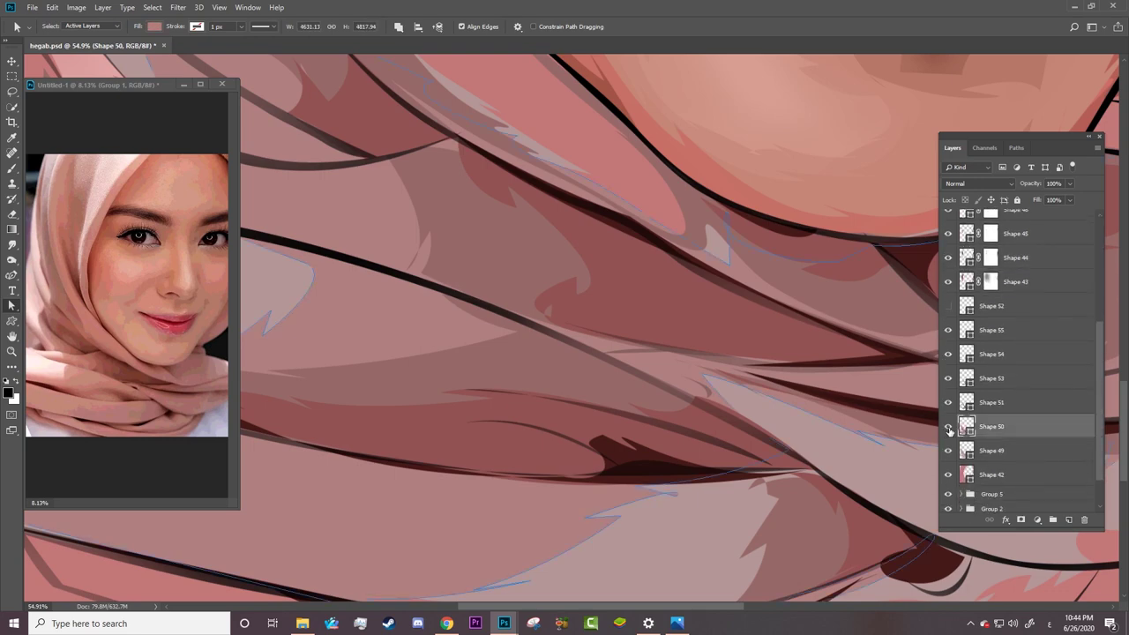
left_click(949, 430)
left_click(965, 403)
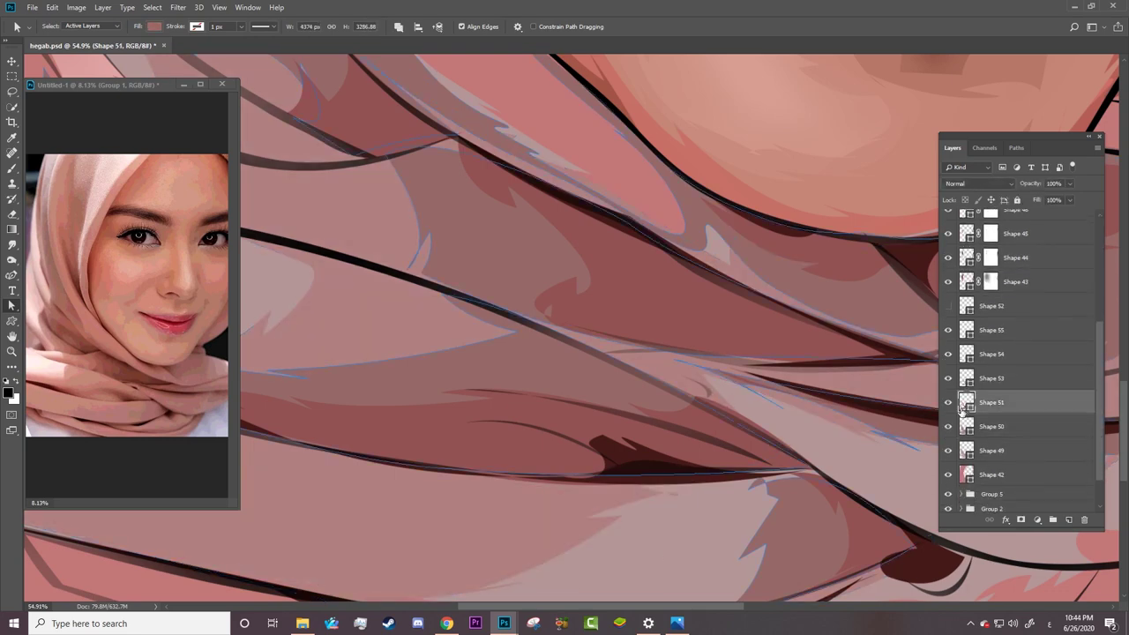
left_click(948, 425)
Step: With the standard Pen in Combine Shapes mode, reshape and close Shape 51's curve over the reference photo
right_click(13, 275)
left_click(62, 274)
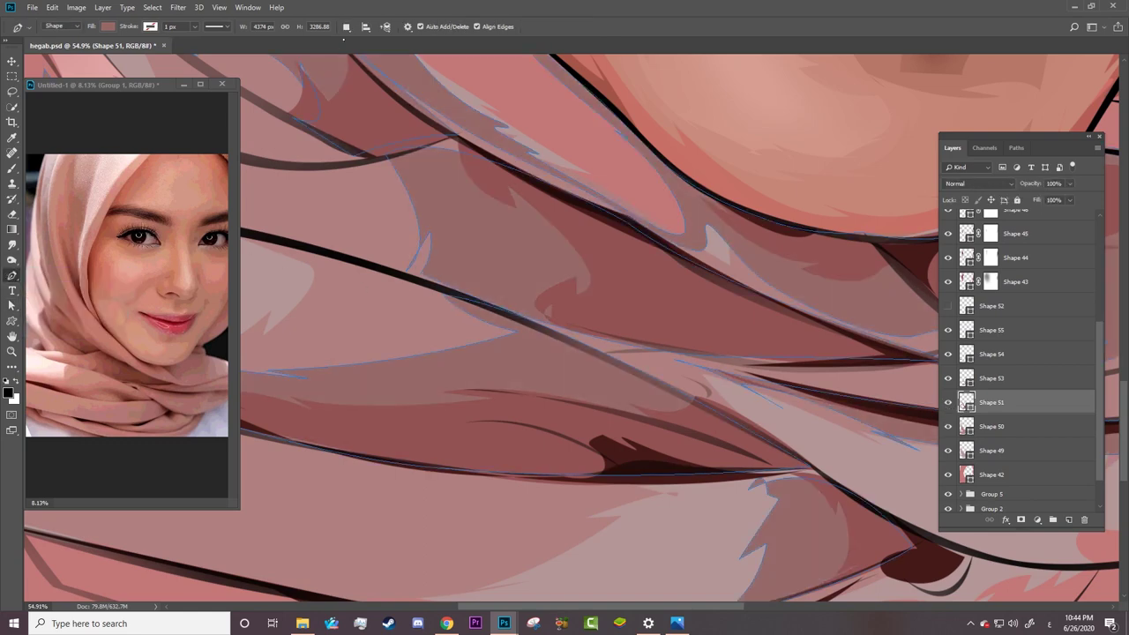
left_click(346, 26)
left_click(380, 49)
scroll(1025, 280, "up", 5)
left_click(948, 314)
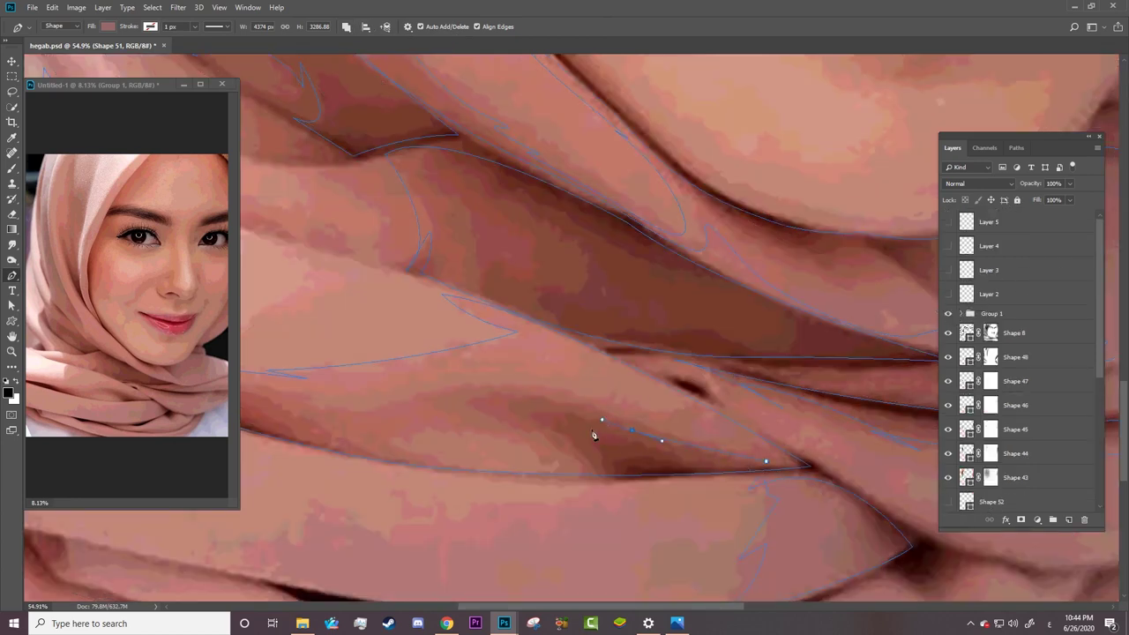
mouse_move(591, 443)
left_mouse_down()
mouse_move(582, 438)
mouse_move(608, 485)
mouse_move(741, 467)
left_mouse_up()
left_click(768, 466)
left_click(948, 313)
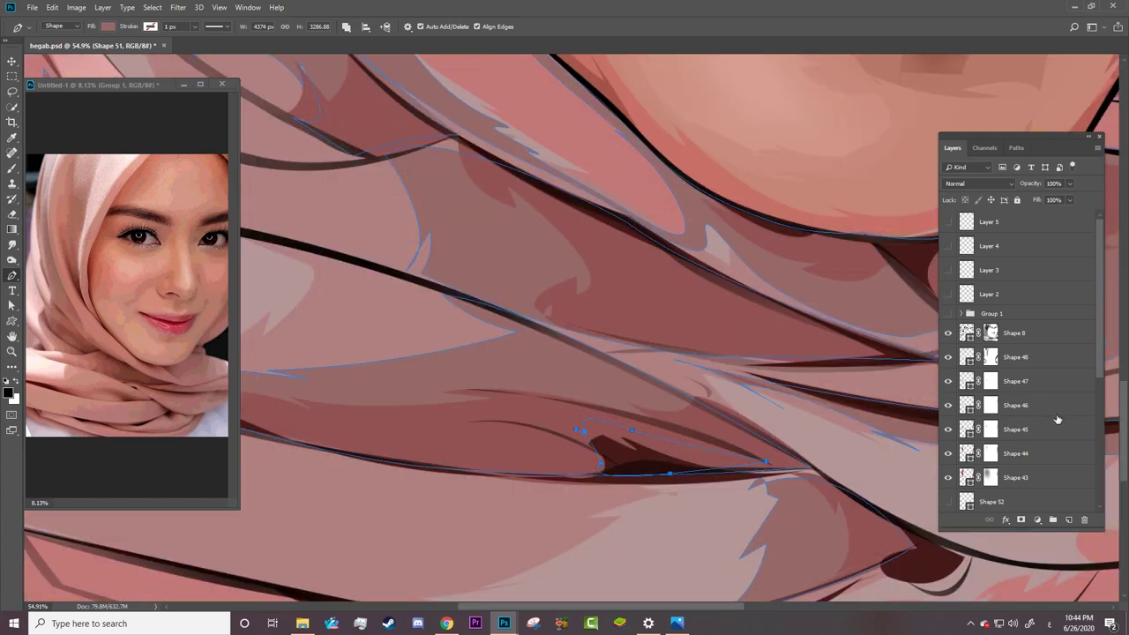
Step: Make Shape 53 the active layer, return to the Pen, and show Group 1's reference photo
scroll(1014, 371, "down", 2)
scroll(997, 388, "down", 2)
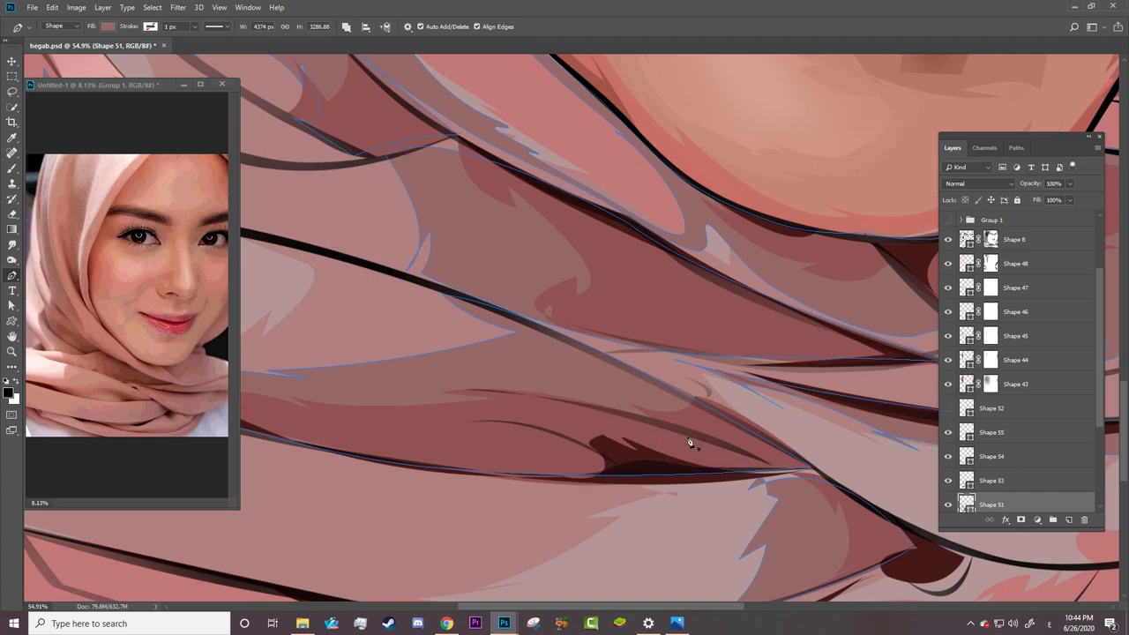
key("a")
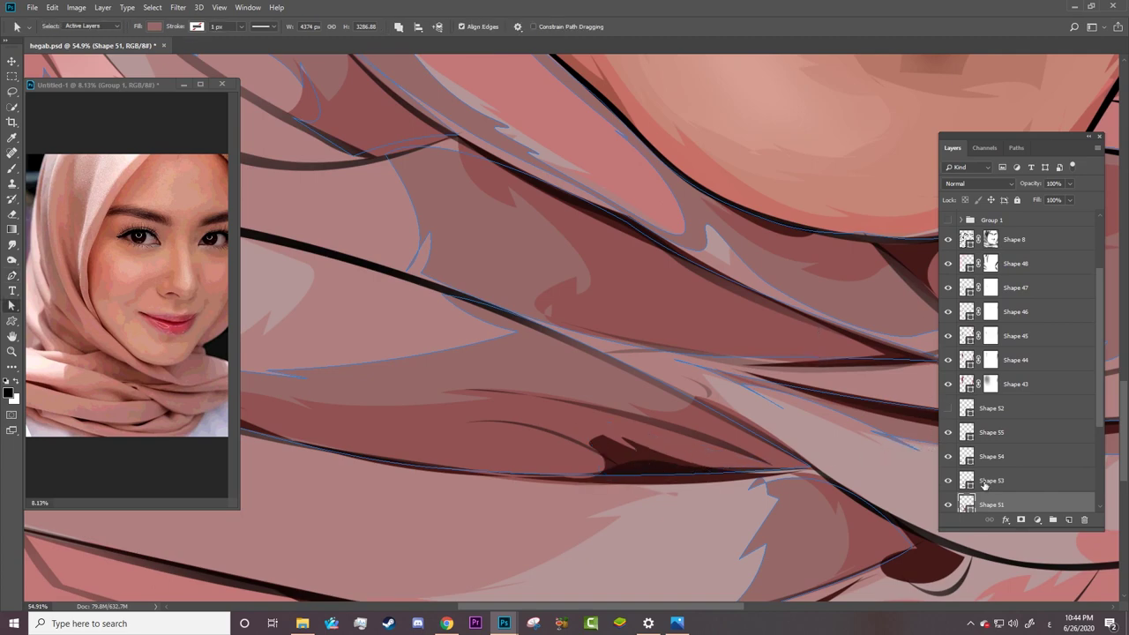
left_click(984, 482)
left_click(973, 457)
left_click(999, 480)
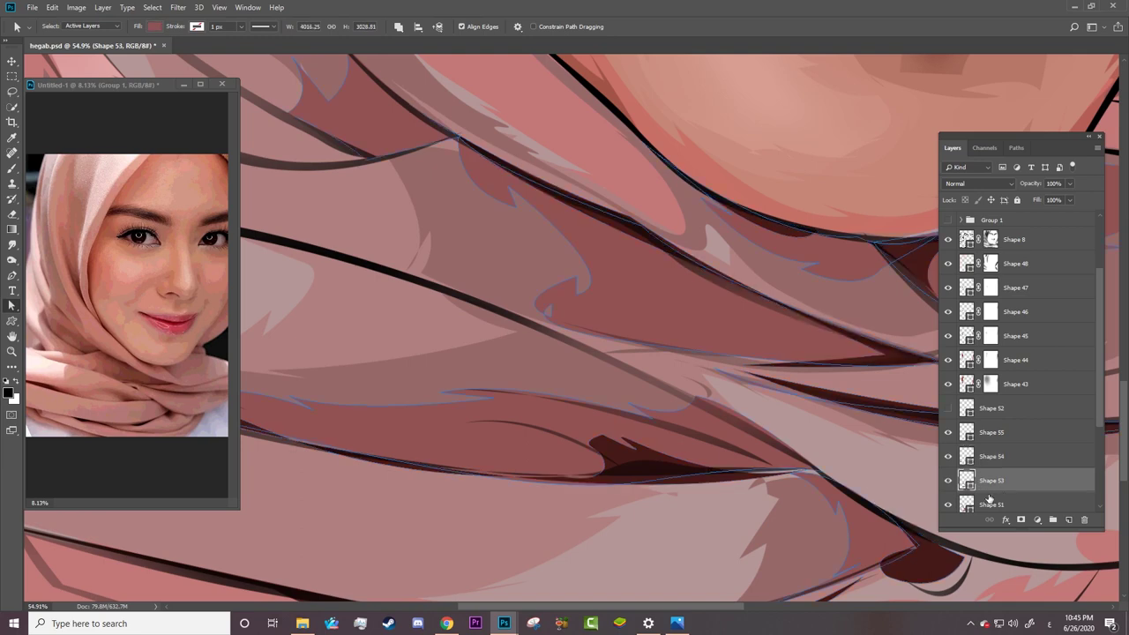
key("p")
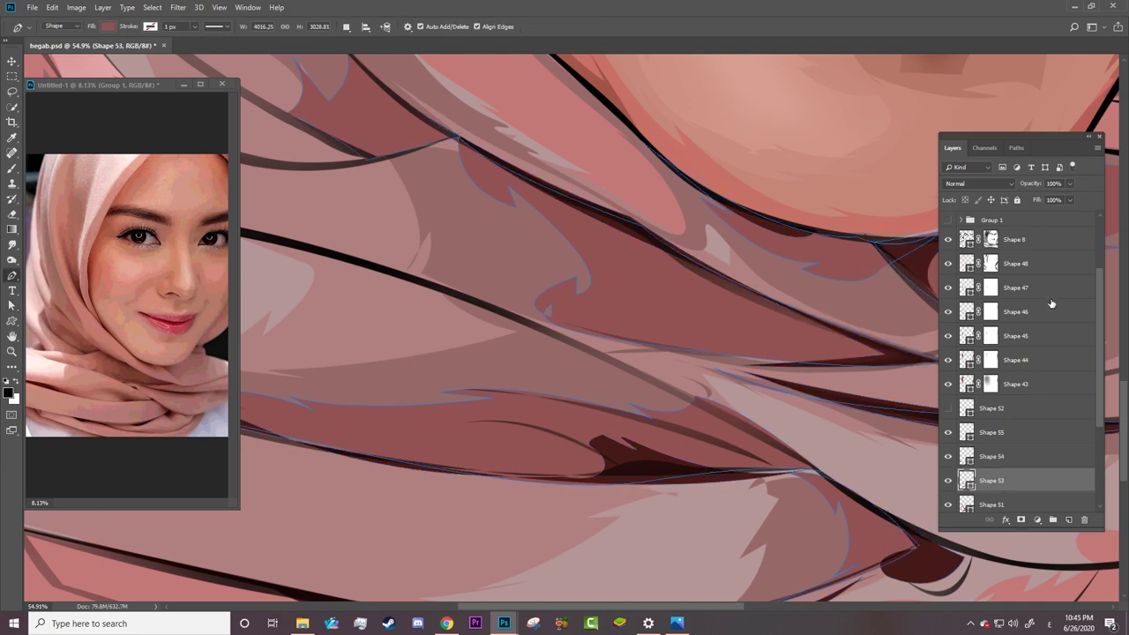
left_click(949, 220)
Step: Draw the fold shadow shape on the lower scarf with three pen anchors, then hide the photo
left_click(578, 415)
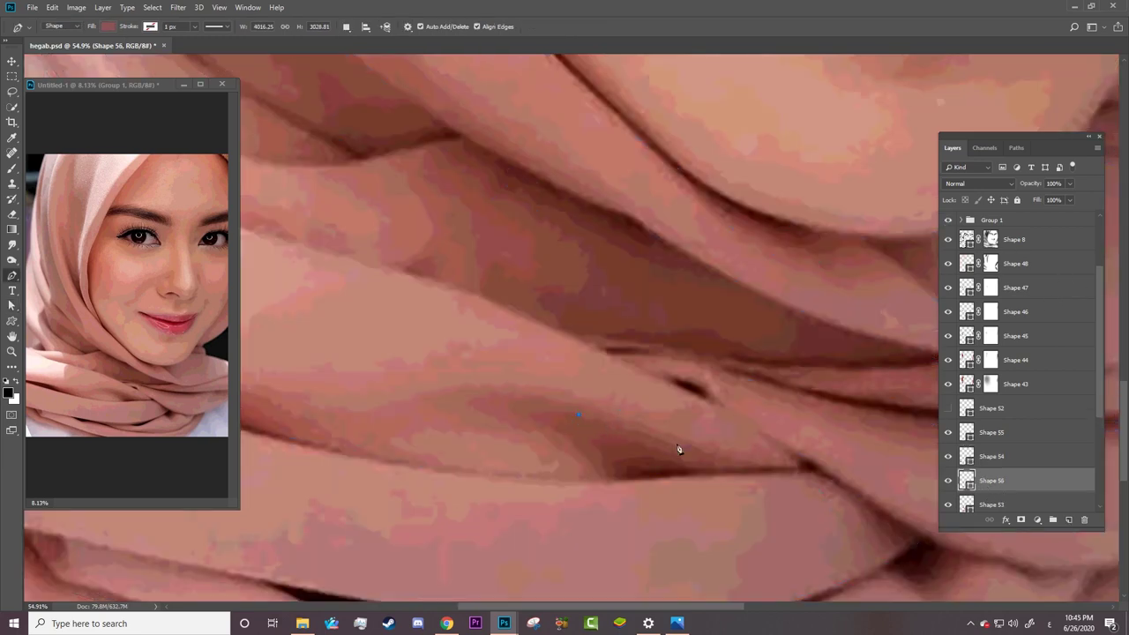
left_click_drag(667, 441, 800, 475)
left_click_drag(589, 478, 538, 477)
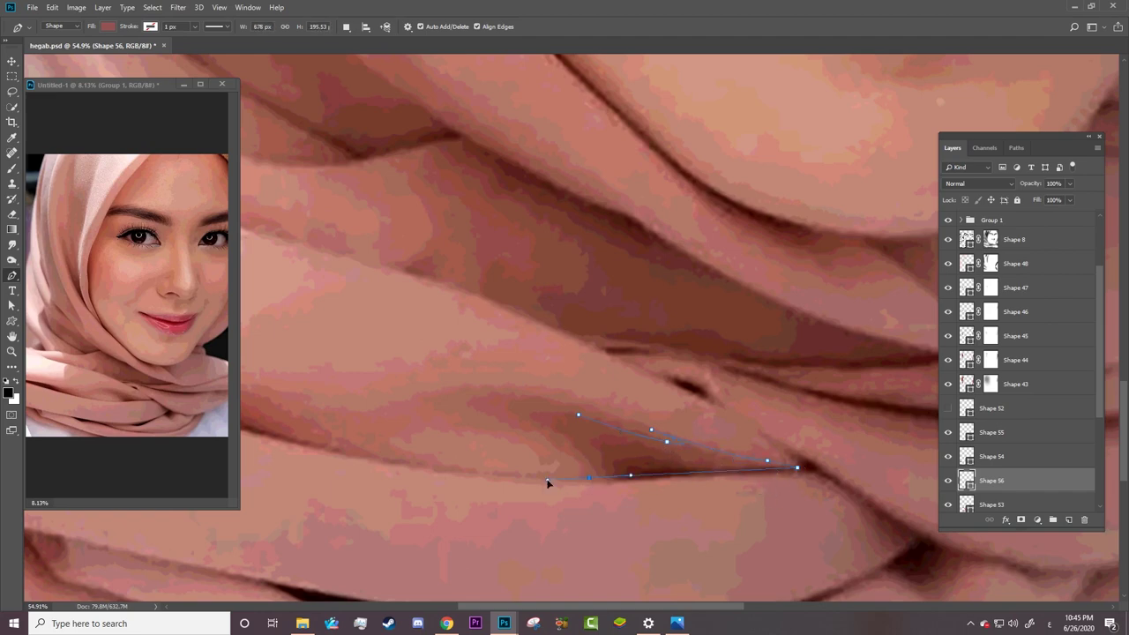
left_click(948, 220)
Step: Fill the new shadow shape with dark red-brown #5e2c2a using the Color Picker
left_click(108, 25)
left_click(163, 49)
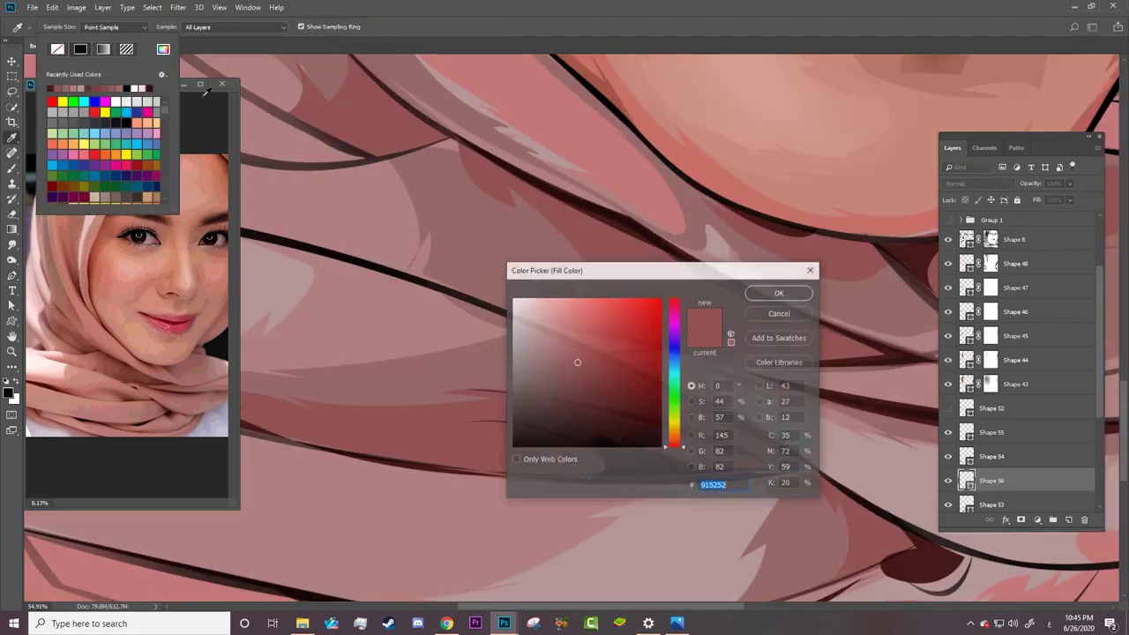
left_click_drag(652, 270, 264, 265)
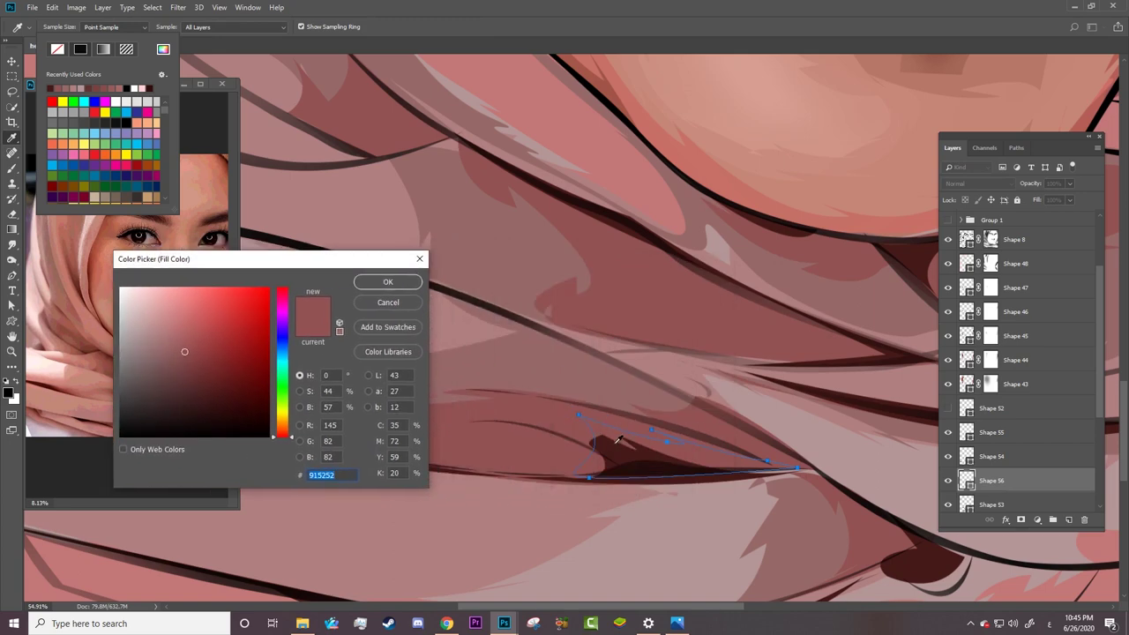
left_click(614, 441)
left_click(398, 289)
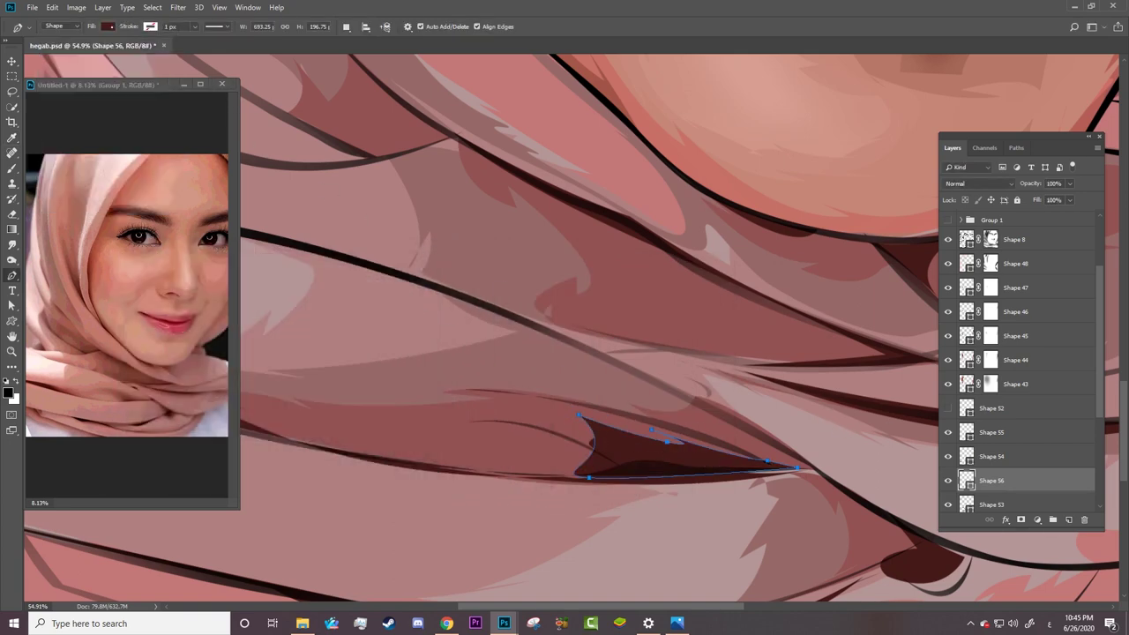
left_click(108, 26)
left_click(163, 49)
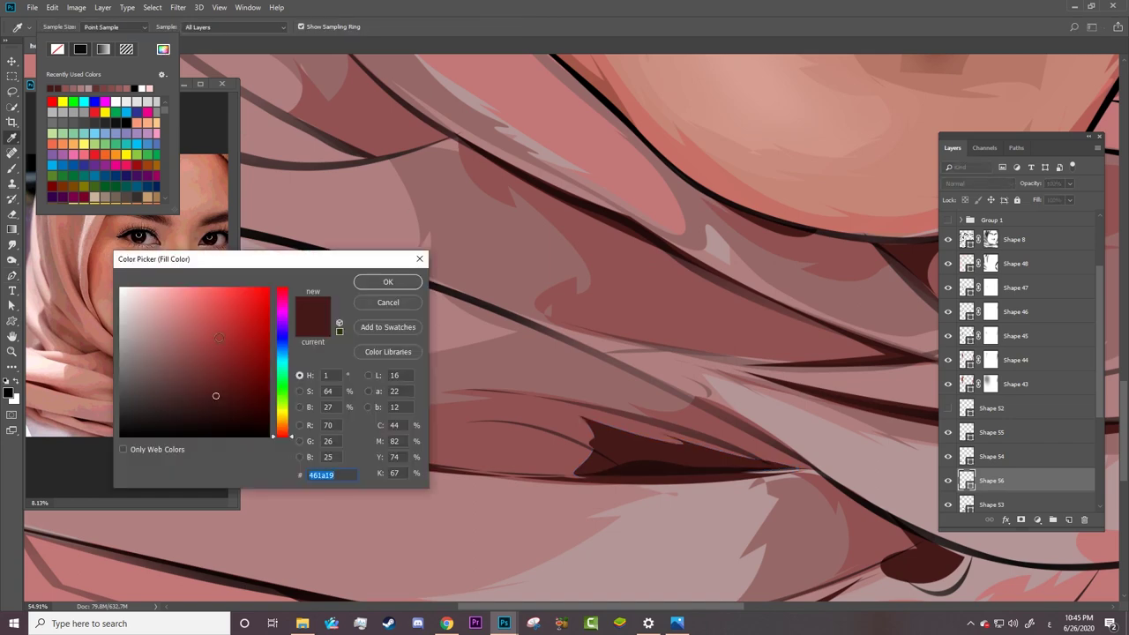
left_click(201, 381)
left_click(387, 281)
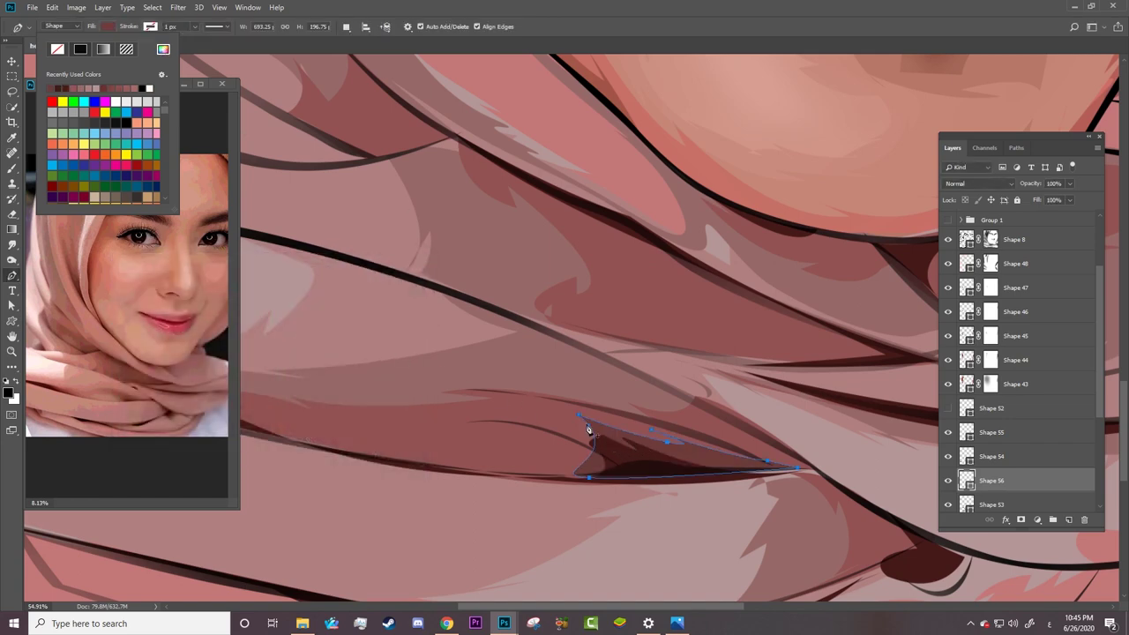
left_click(44, 280)
Step: Refine the shadow's edges with the Curvature Pen, moving points and adding curved anchors
right_click(12, 275)
left_click(61, 309)
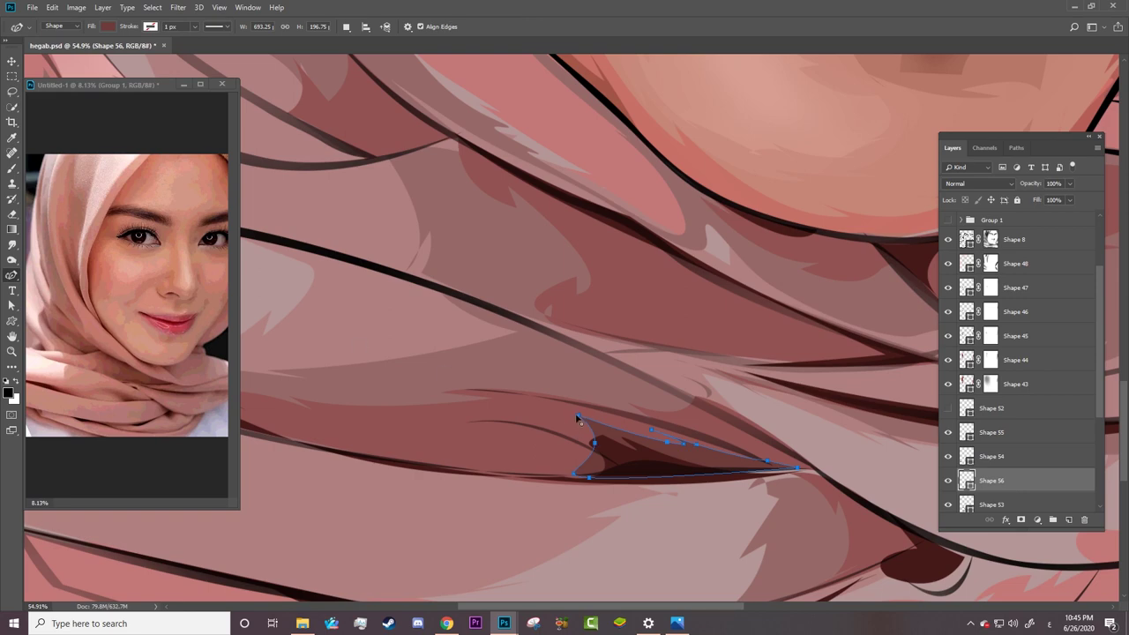
left_click_drag(576, 413, 562, 403)
left_click(580, 428)
left_click_drag(573, 474, 526, 477)
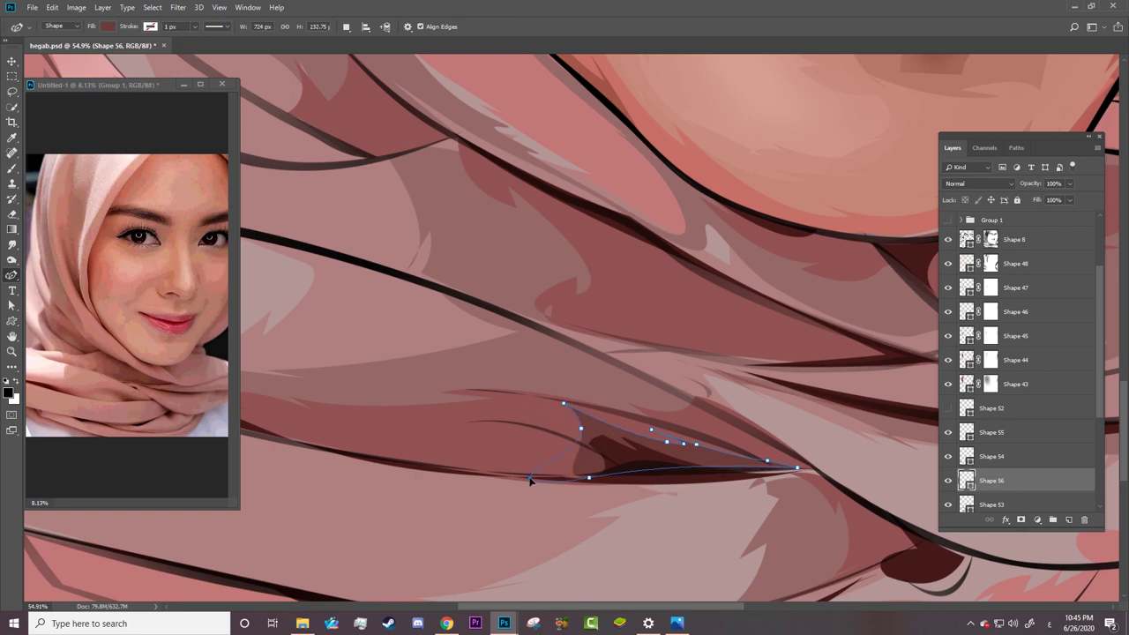
left_click(663, 478)
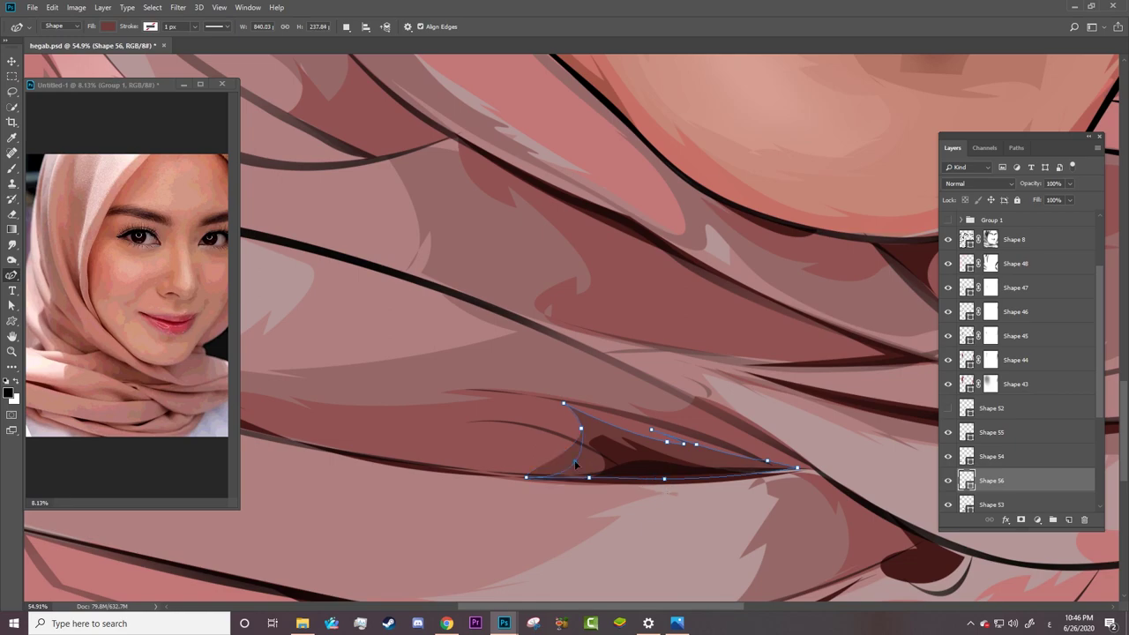
key("Return")
key("z")
mouse_move(612, 403)
left_mouse_down()
mouse_move(473, 443)
mouse_move(498, 458)
left_mouse_up()
left_click_drag(531, 540, 635, 540)
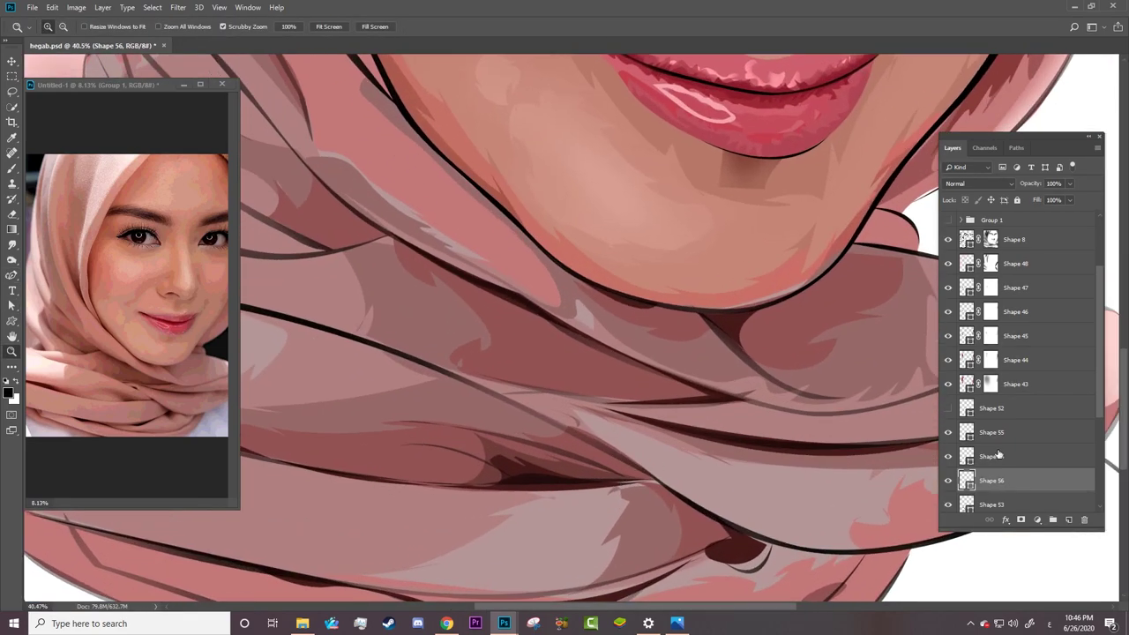
Step: Rename the Shape 54 layer and give it a layer mask
double_click(987, 457)
left_click(984, 480)
key("a")
left_click(989, 457)
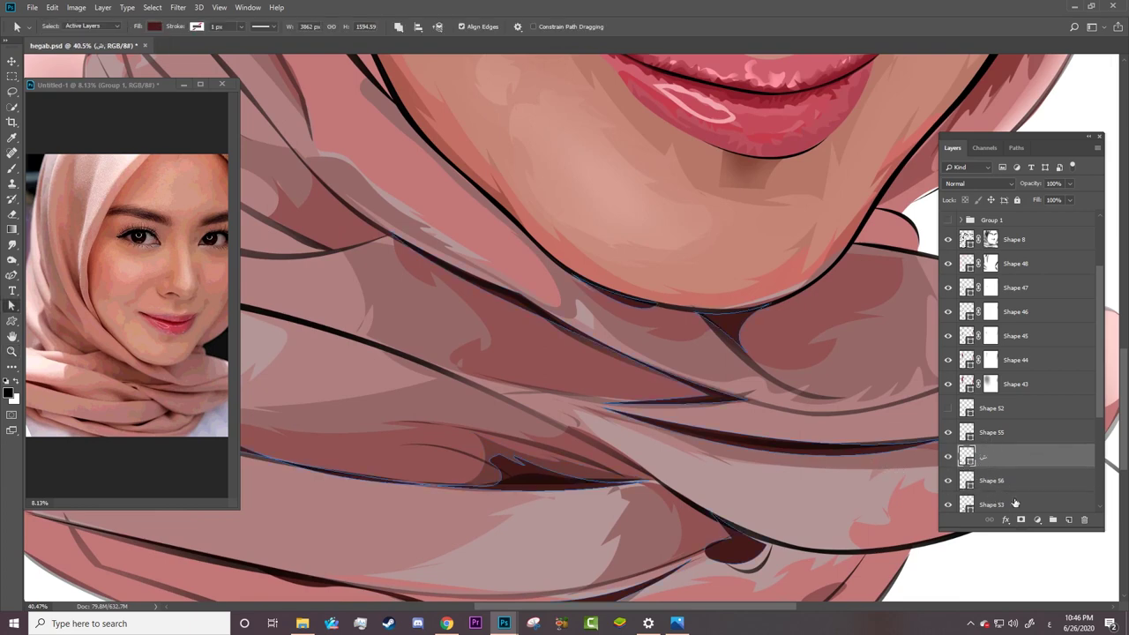
left_click(1020, 519)
key("b")
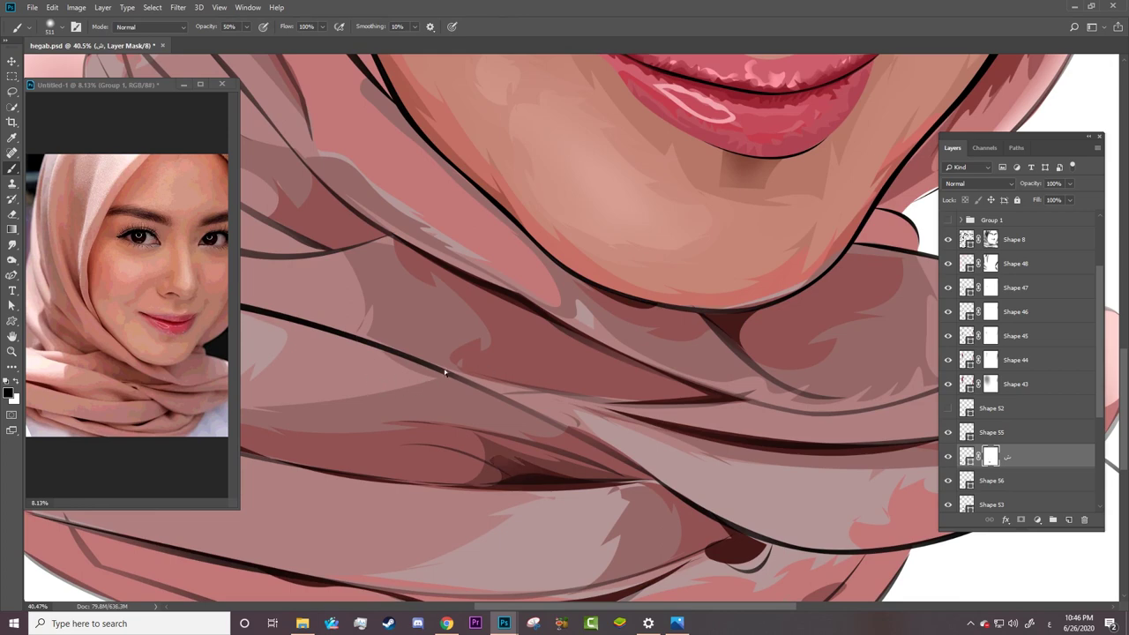
Step: Check Shape 56's coverage, add a white layer mask to it, then reselect Shape 55 and Shape 52
left_click(988, 432)
key("a")
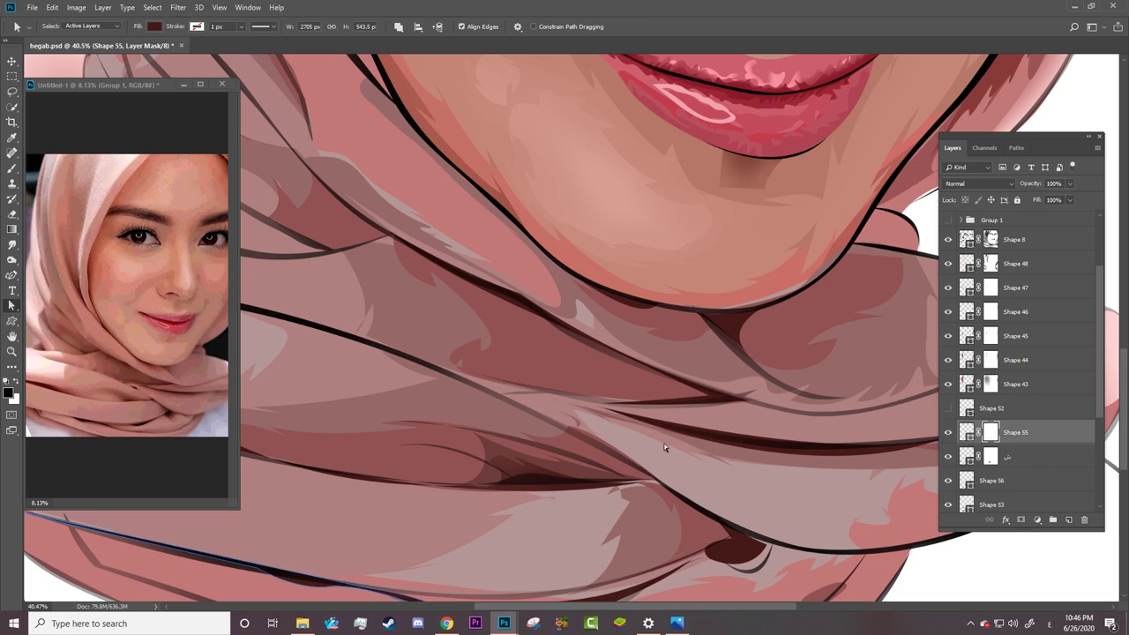
key("b")
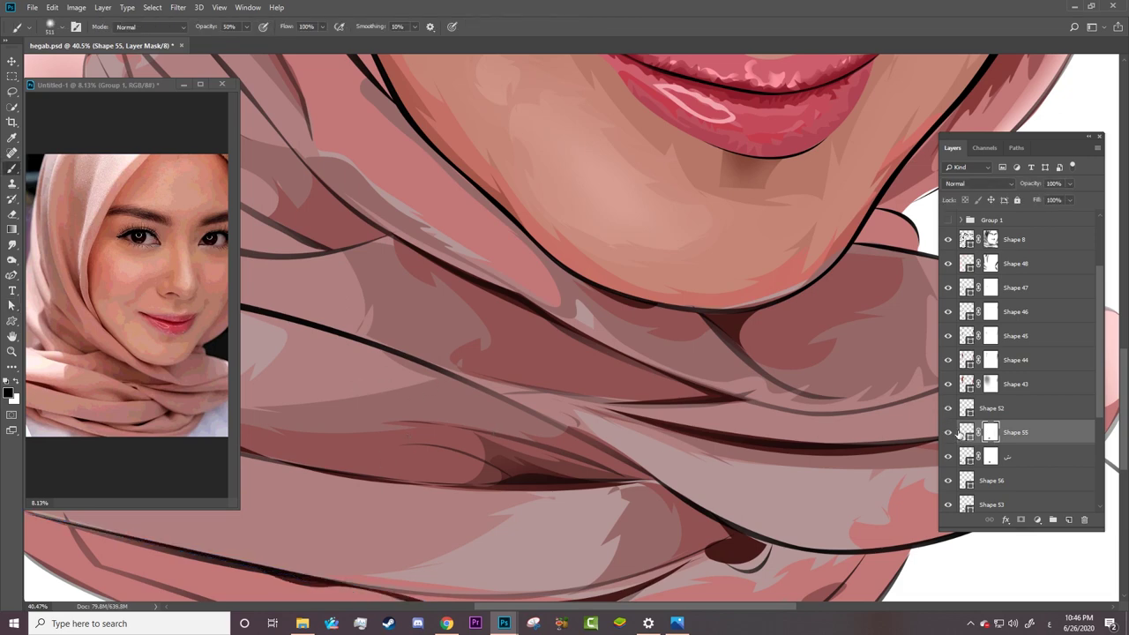
left_click(948, 456)
left_click(948, 479)
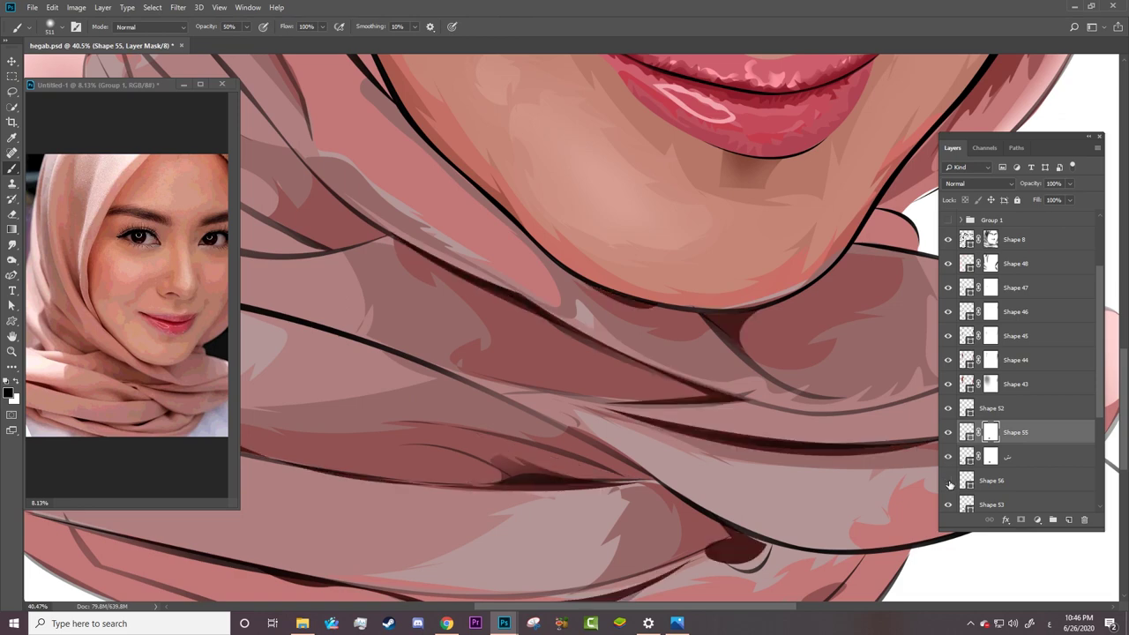
left_click(987, 480)
left_click(1020, 520)
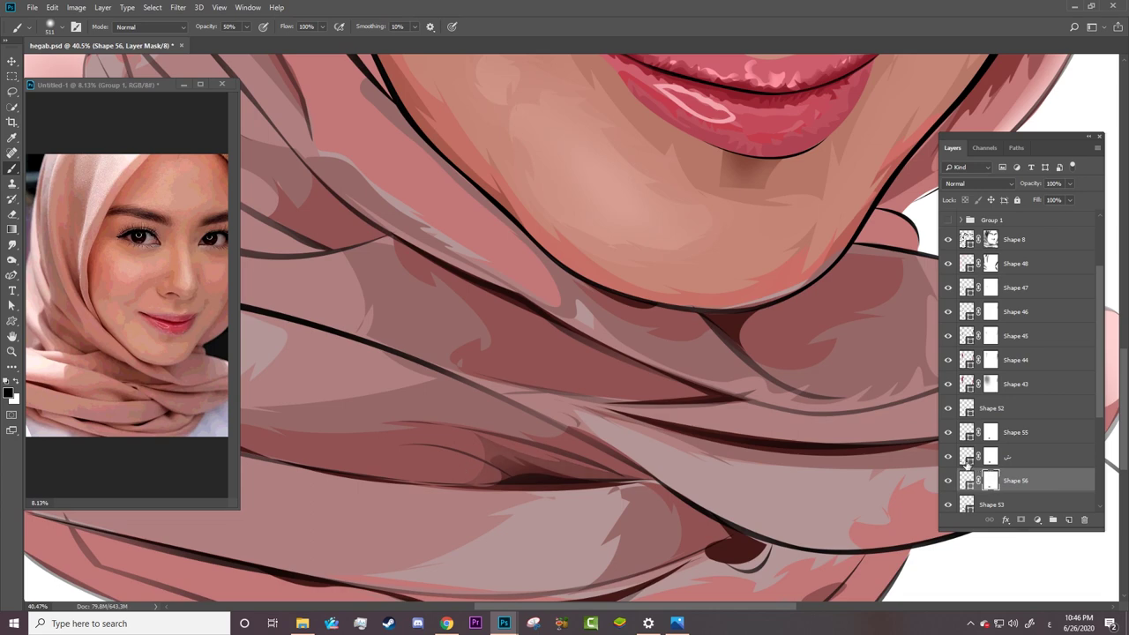
left_click(967, 434)
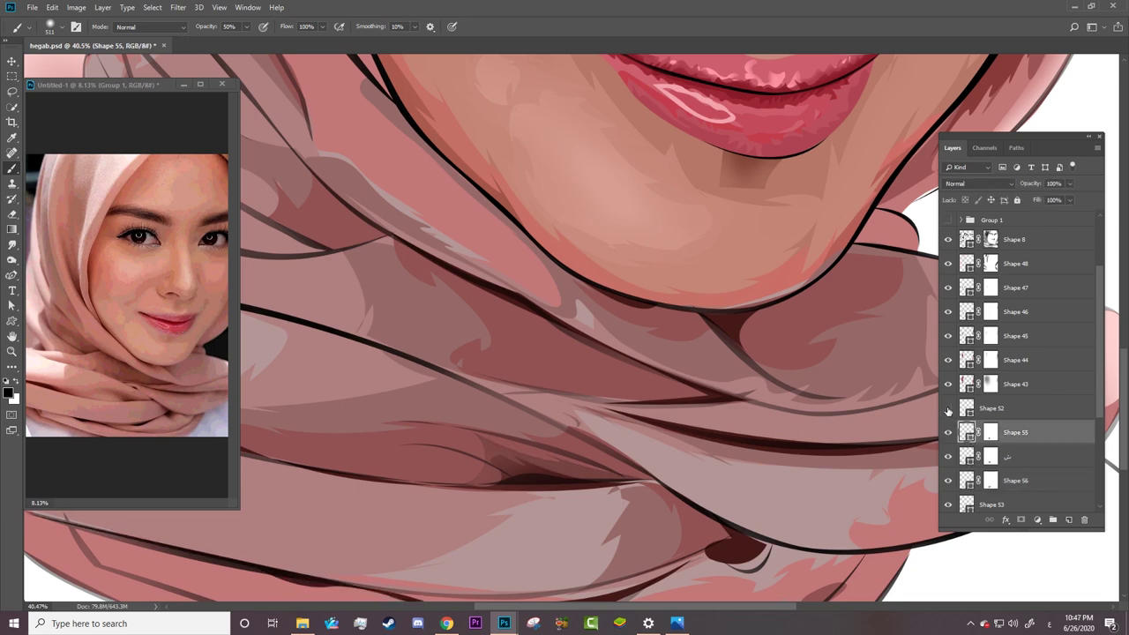
left_click(989, 456)
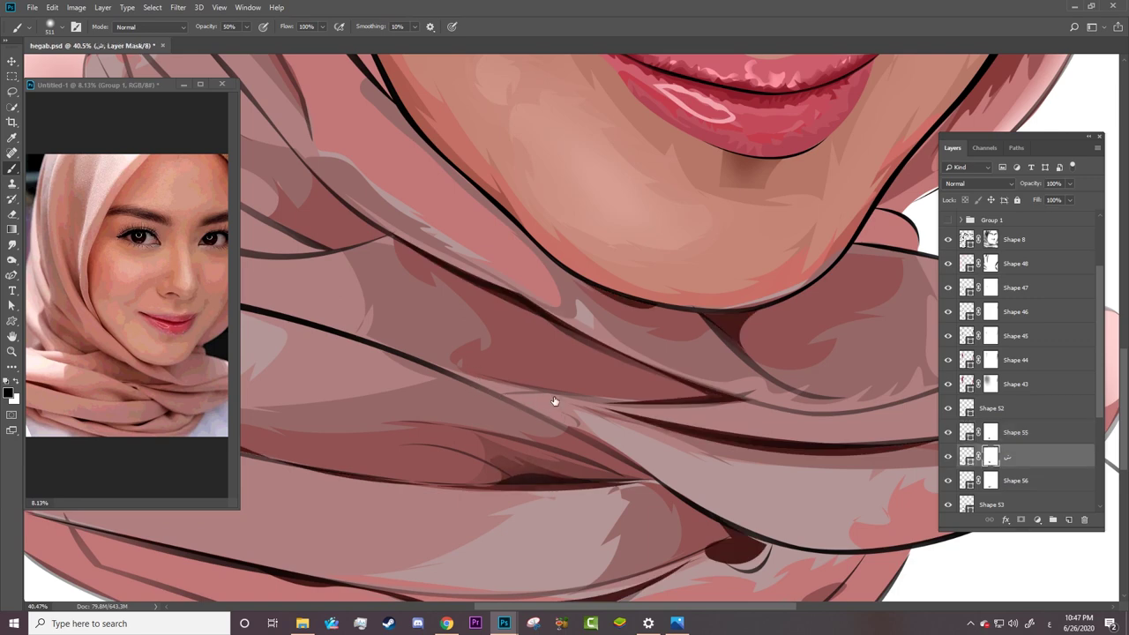
left_click(967, 407)
Step: Step through the scarf shape layers, from Shape 43 and Shapes 49–56 up to Shape 44
key("a")
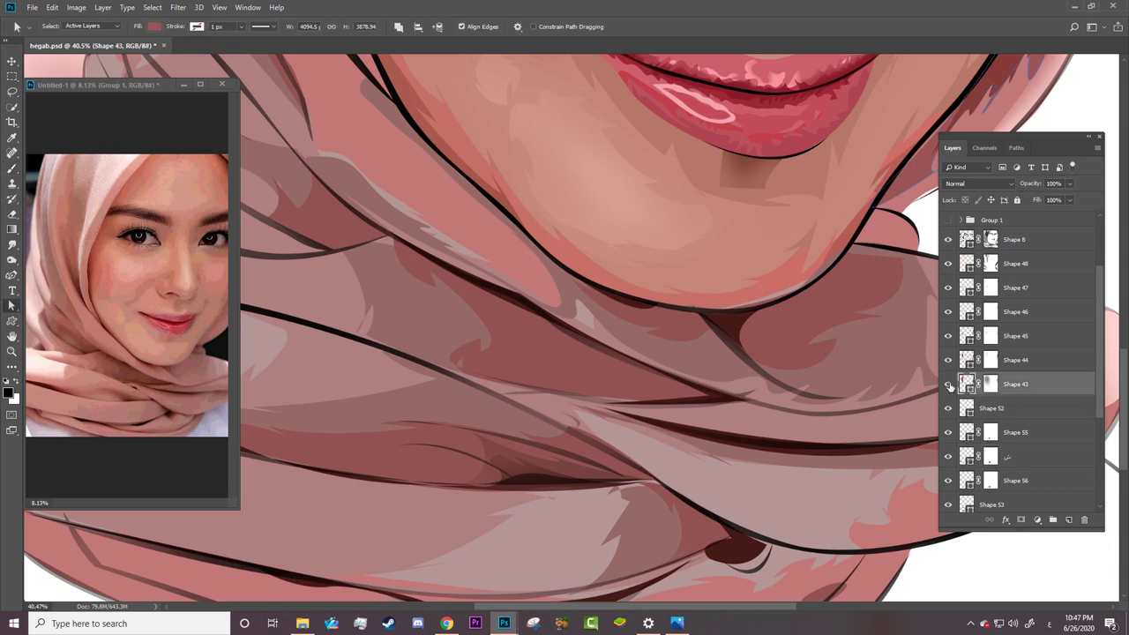
left_click(961, 364)
left_click(948, 335)
key("alt+bracketright")
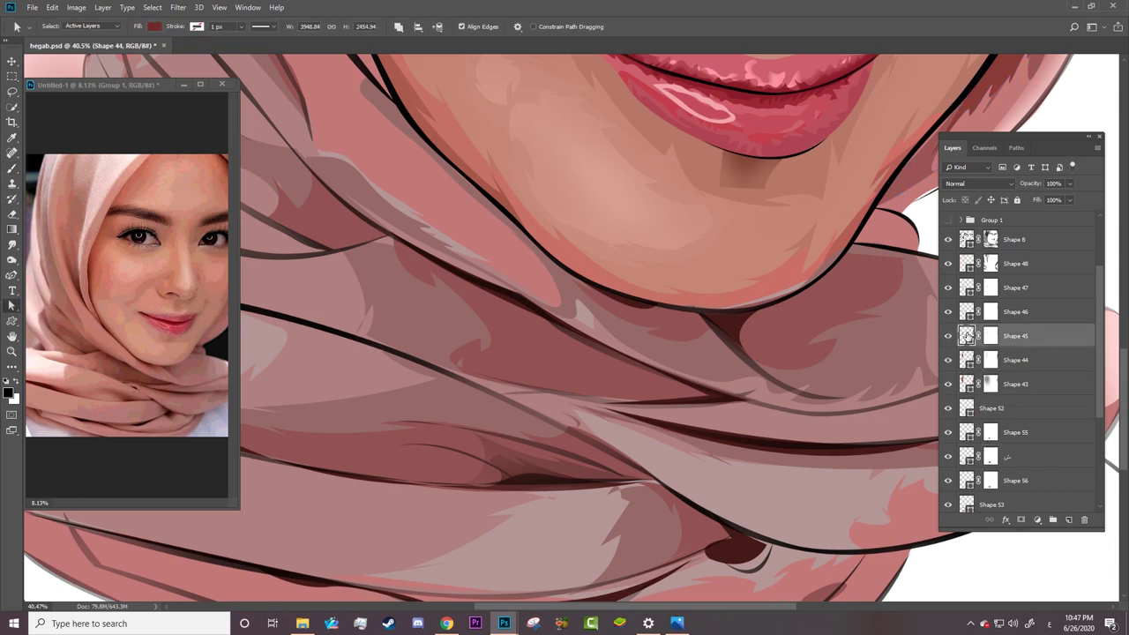
key("alt+bracketright")
key("alt+bracketright")
scroll(1093, 371, "down", 5)
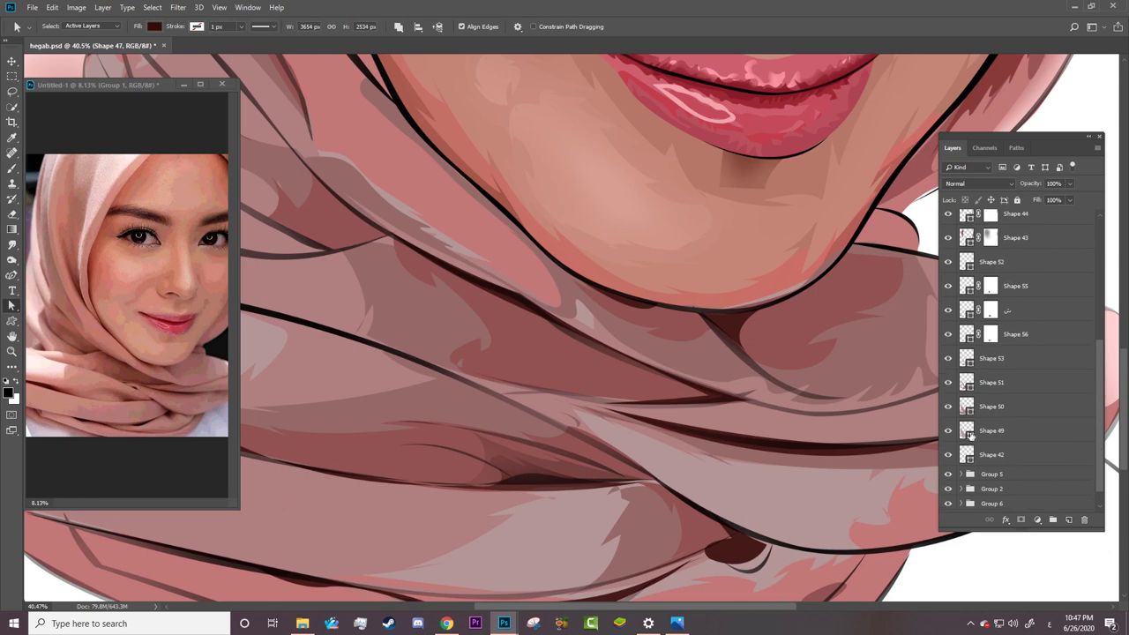
left_click(966, 432)
left_click(970, 406)
left_click(970, 383)
left_click(970, 359)
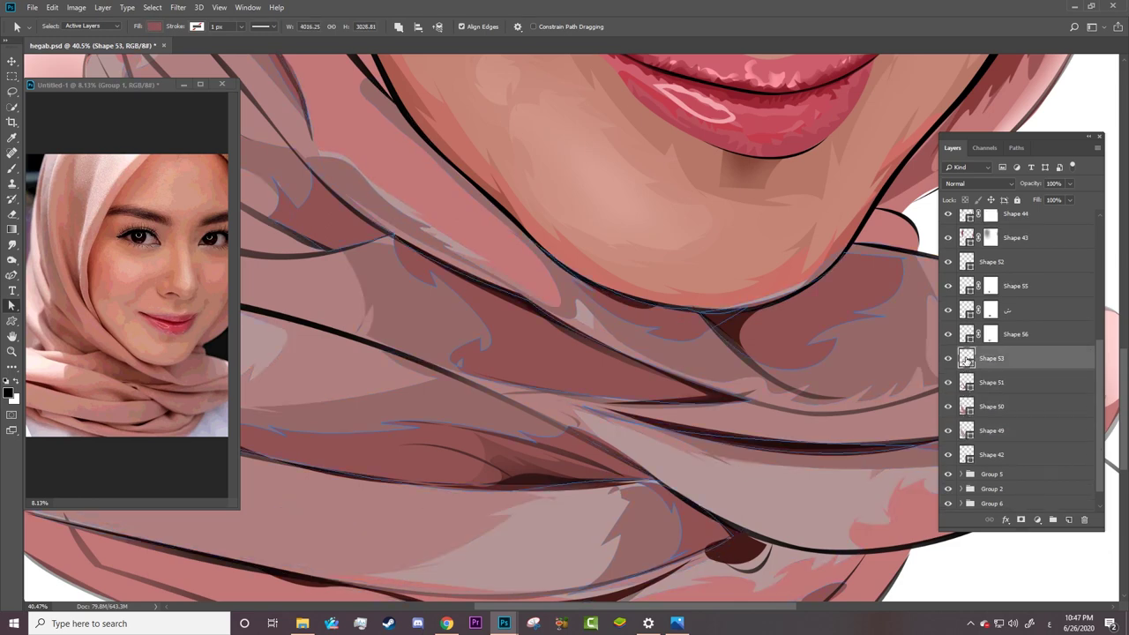
left_click(963, 335)
left_click(969, 311)
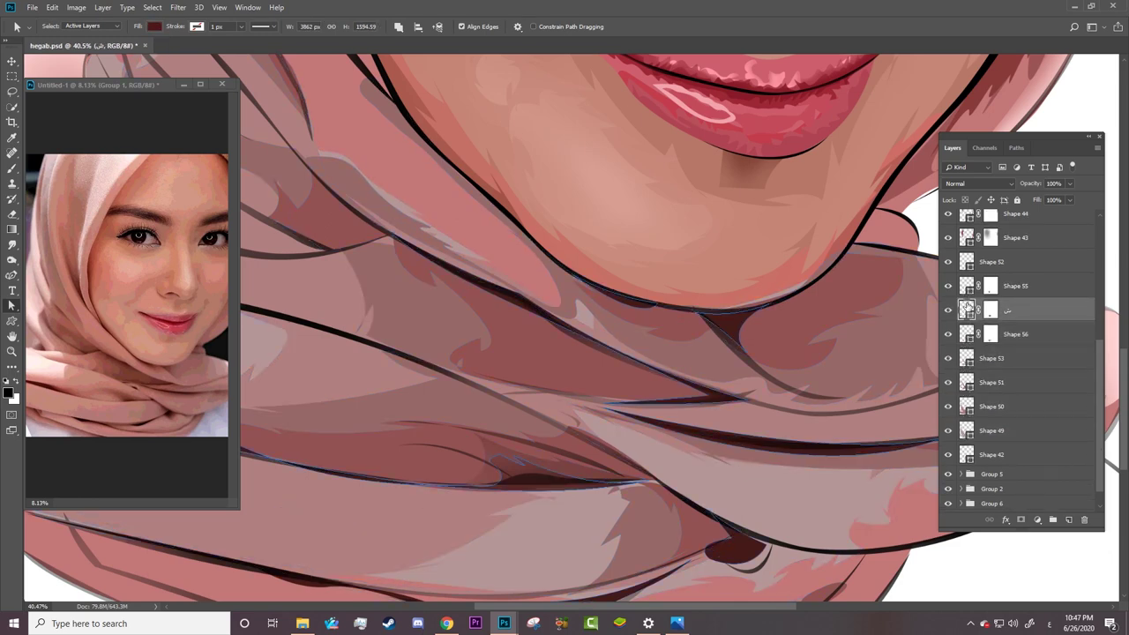
left_click(970, 287)
left_click(972, 262)
left_click(967, 238)
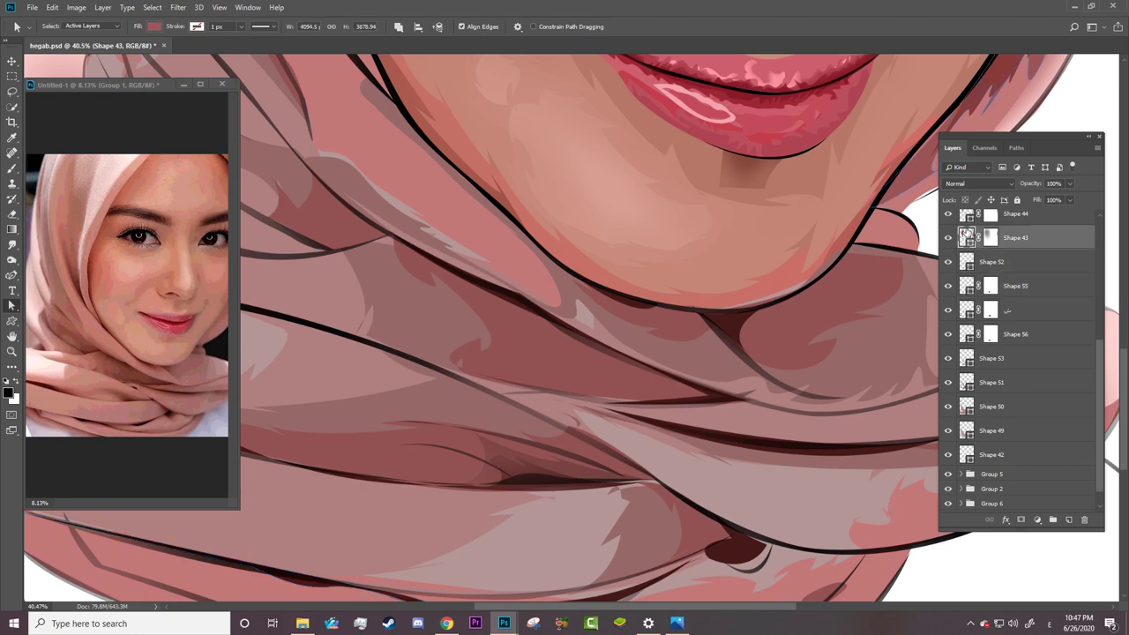
left_click(966, 216)
Step: Select through Shapes 45–48 to Shape 8 and target its layer mask for brushing
scroll(967, 265, "up", 2)
scroll(966, 265, "up", 2)
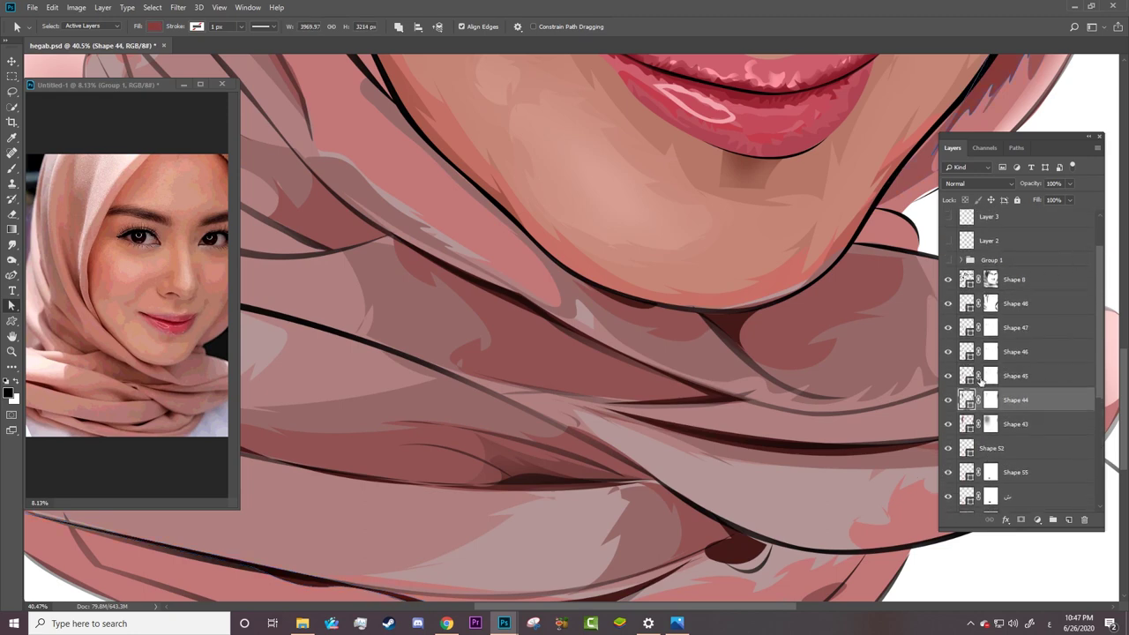
left_click(967, 376)
left_click(967, 351)
left_click(967, 327)
left_click(967, 303)
left_click(967, 281)
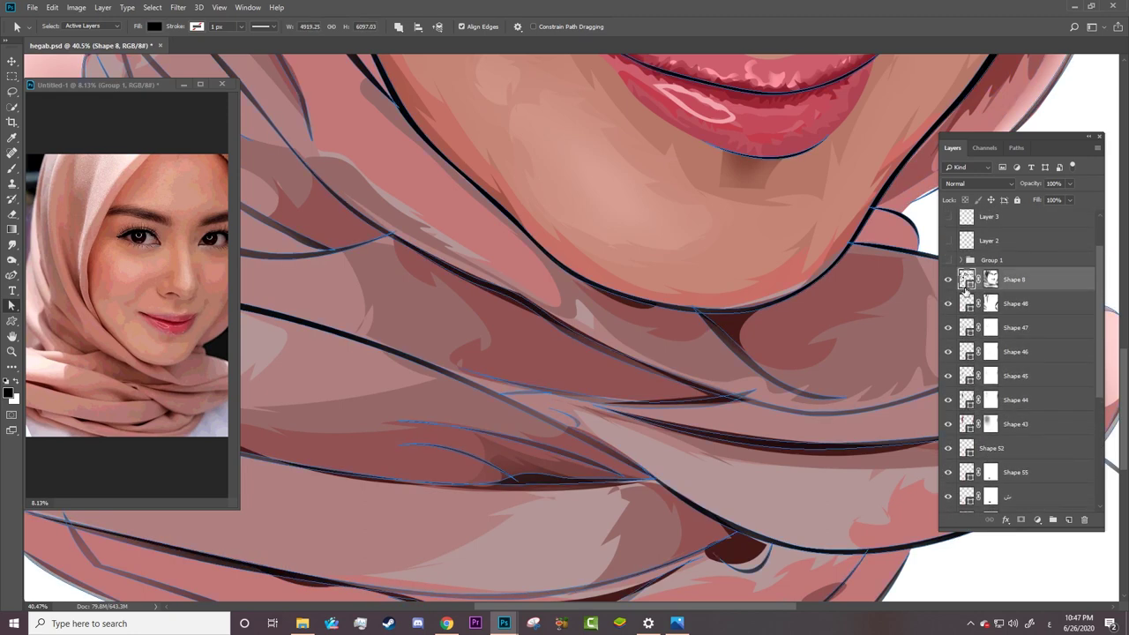
left_click(990, 281)
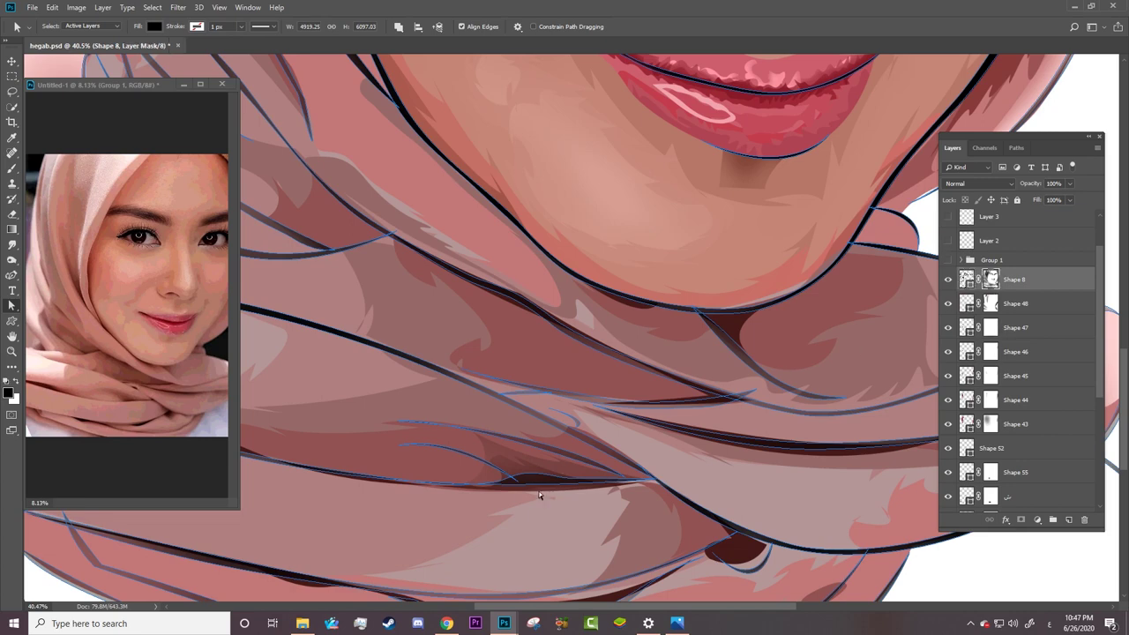
key("b")
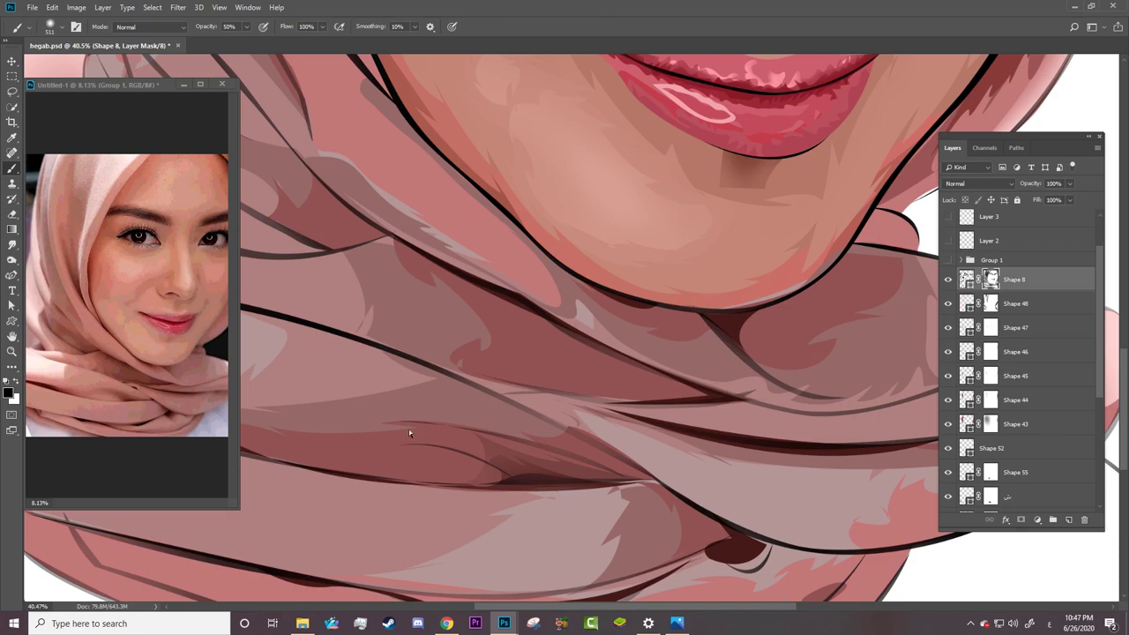
Step: Zoom out, then target Shape 48's layer mask and brush a stroke on it
key("z")
scroll(638, 463, "down", 5)
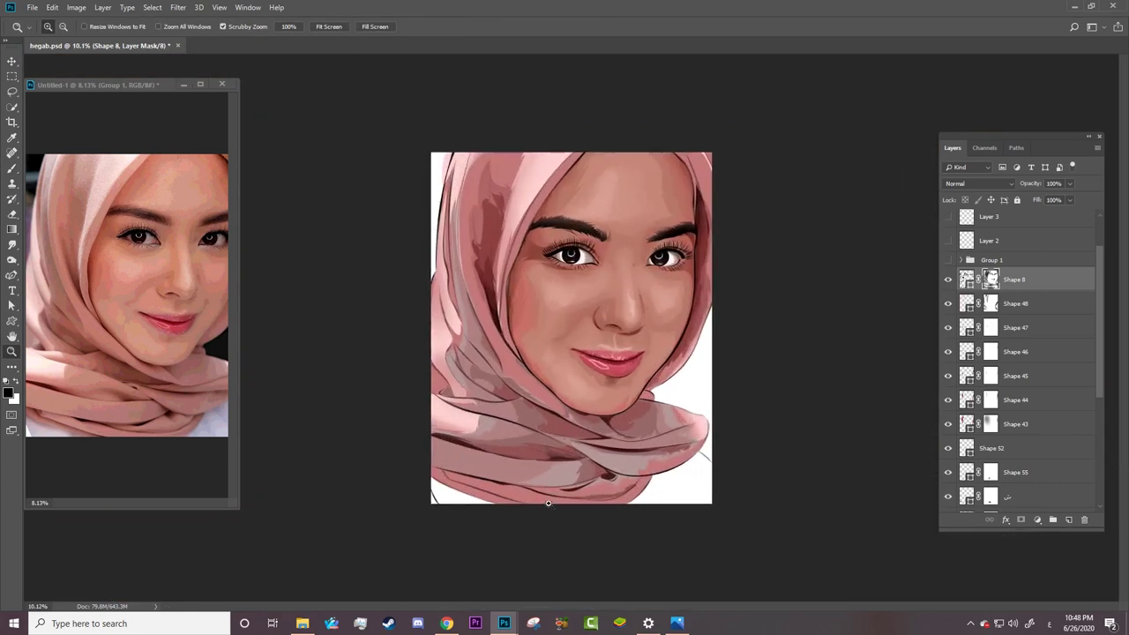
scroll(497, 494, "up", 2)
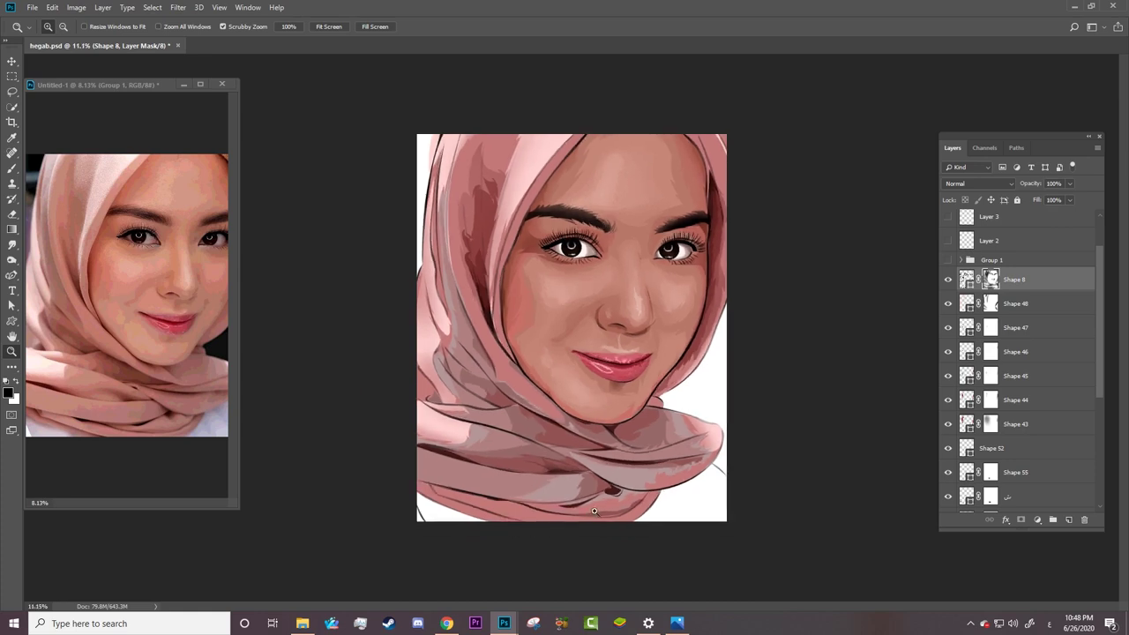
scroll(529, 533, "up", 3)
left_click(967, 311)
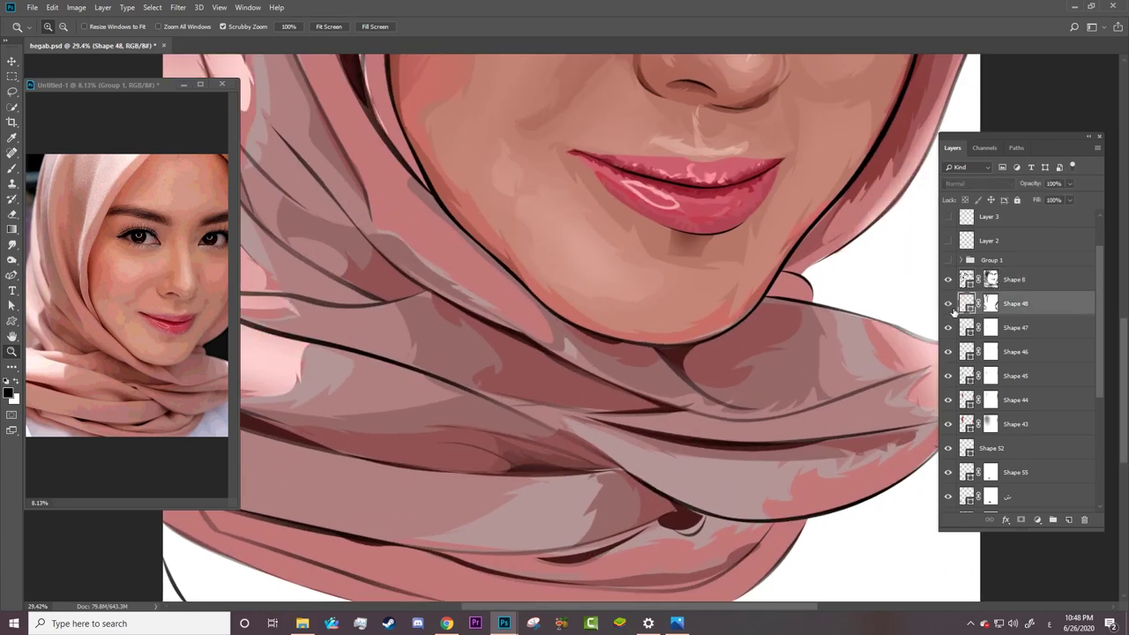
left_click(948, 304)
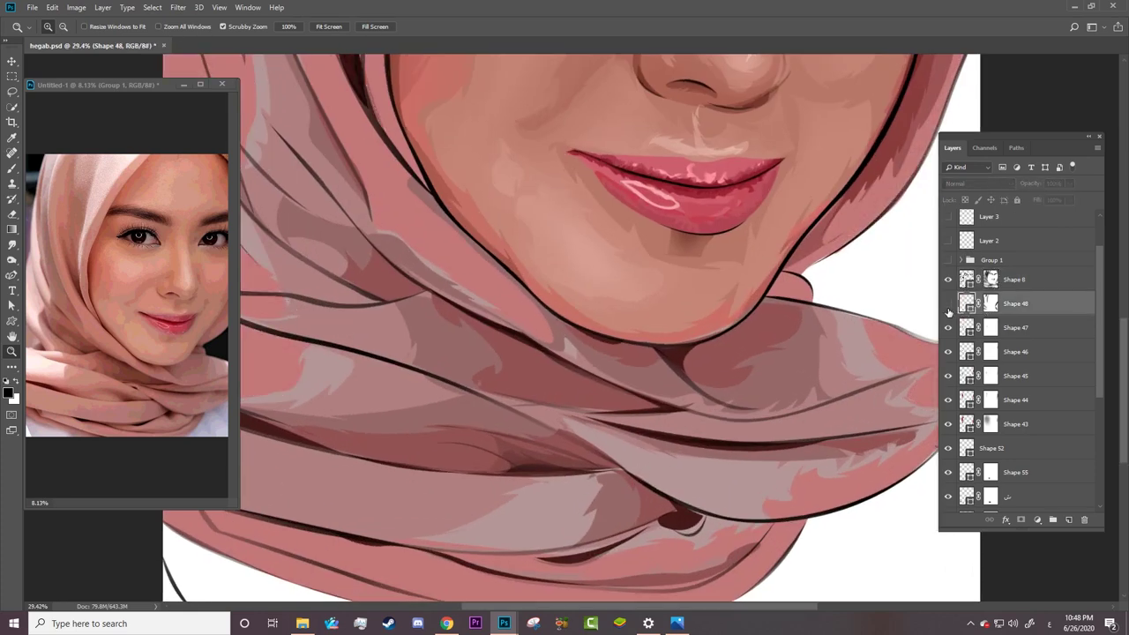
left_click(991, 304)
key("b")
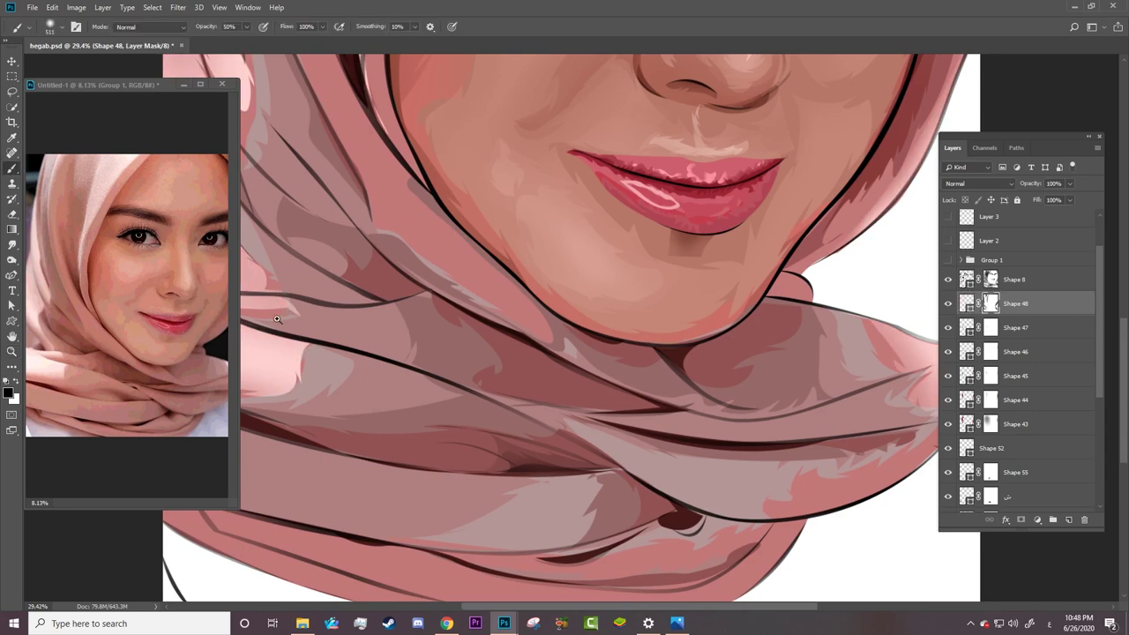
left_click_drag(480, 602, 441, 602)
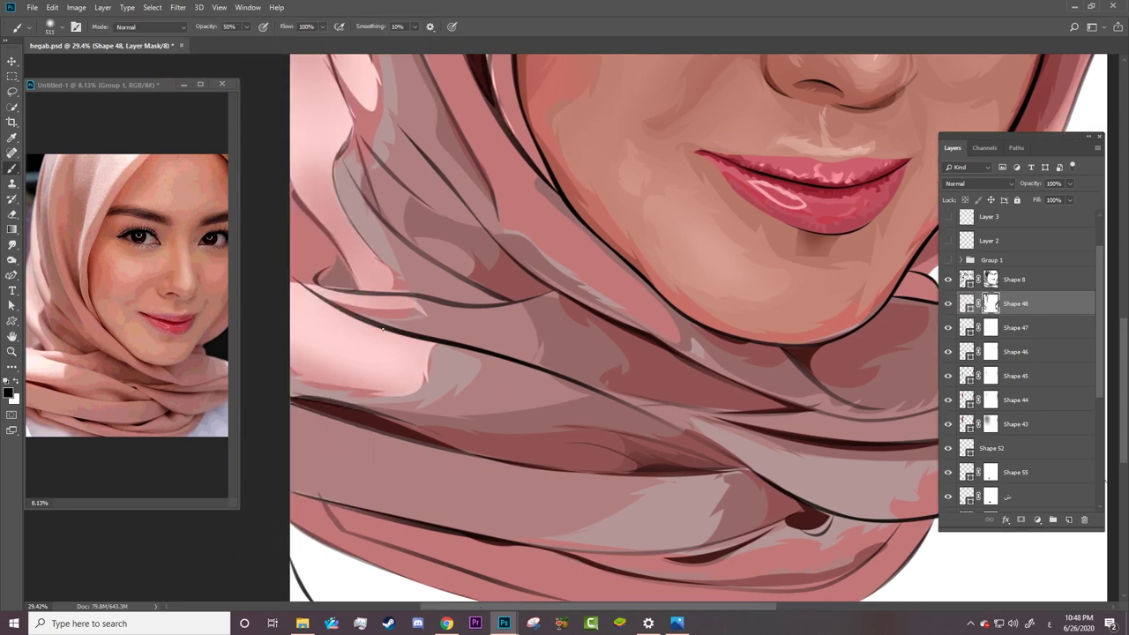
Step: Check Shape 49 and add a white layer mask to it
left_click(969, 331)
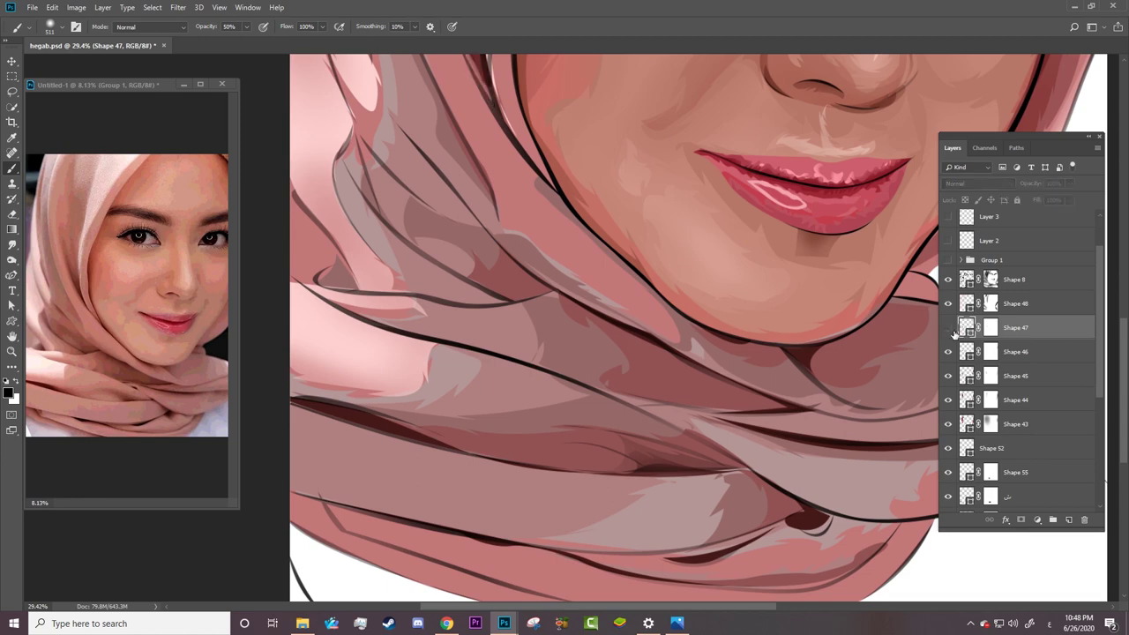
left_click(968, 352)
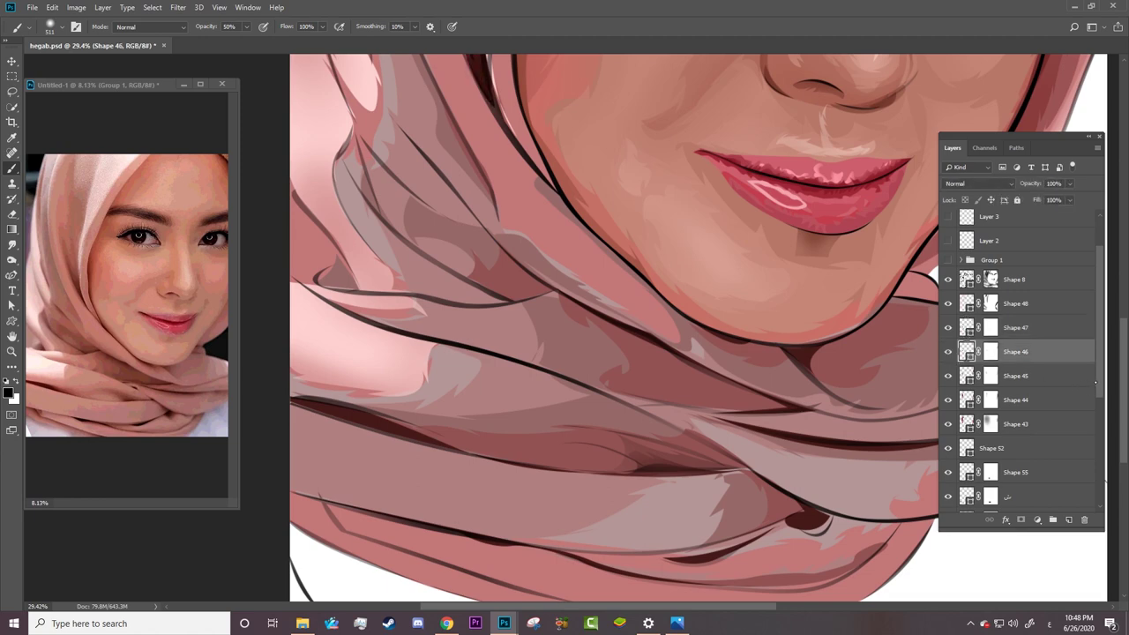
scroll(972, 483, "down", 3)
left_click(970, 408)
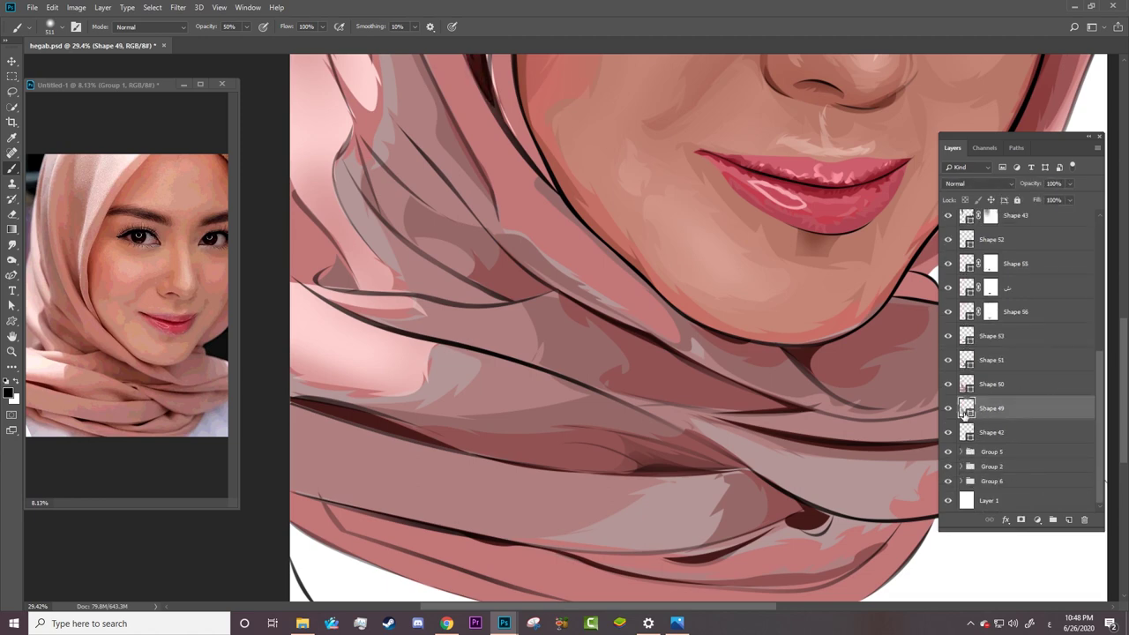
left_click(949, 408)
left_click(1021, 520)
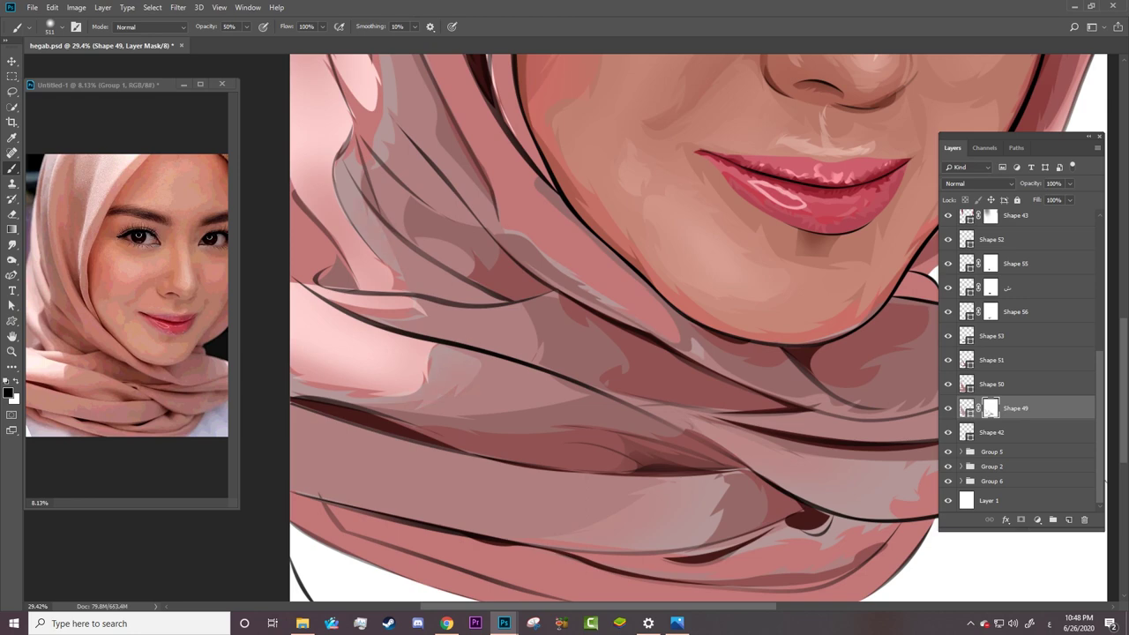
scroll(732, 503, "right", 3)
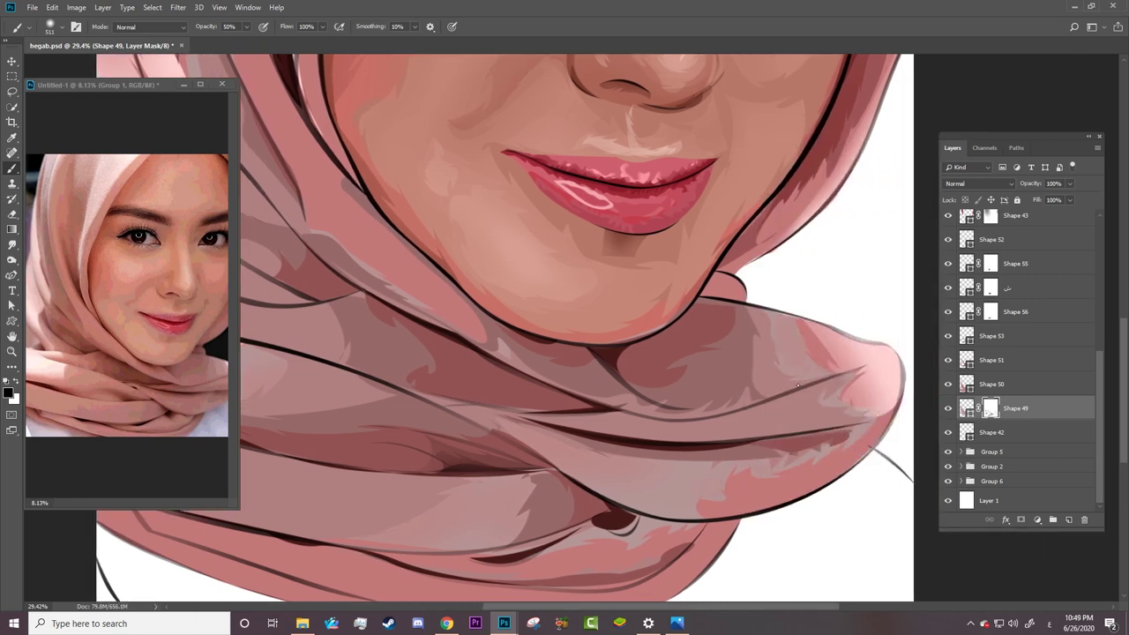
scroll(794, 459, "up", 2)
scroll(794, 459, "up", 5)
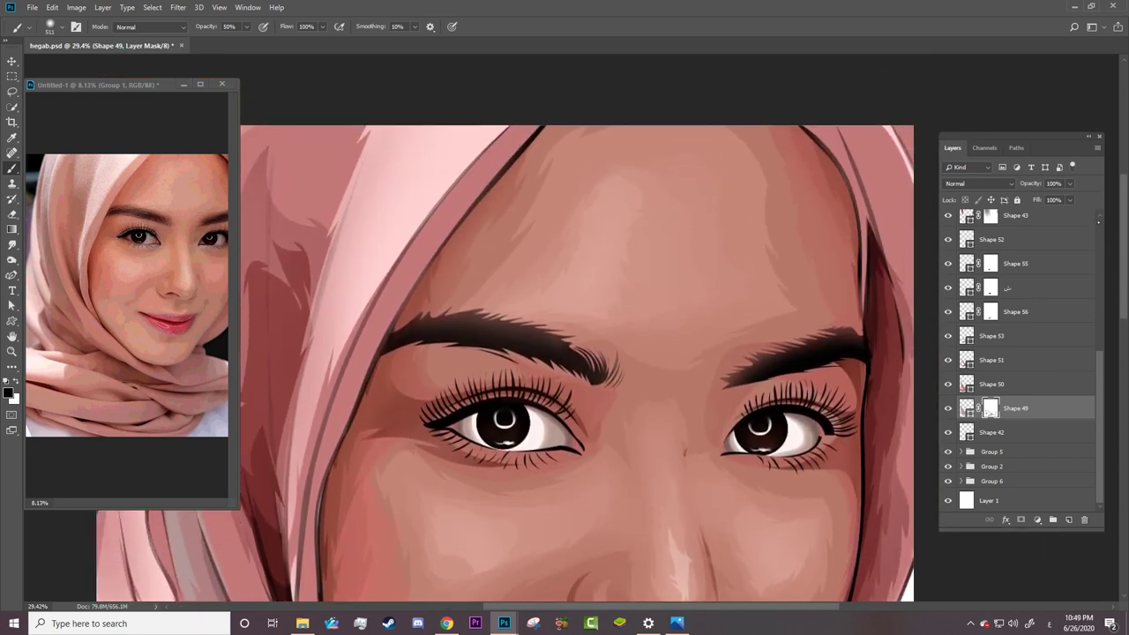
scroll(794, 458, "down", 4)
scroll(682, 567, "left", 3)
Step: Zoom out to the whole face, check Shape 42, and add a white layer mask to Shape 50
key("z")
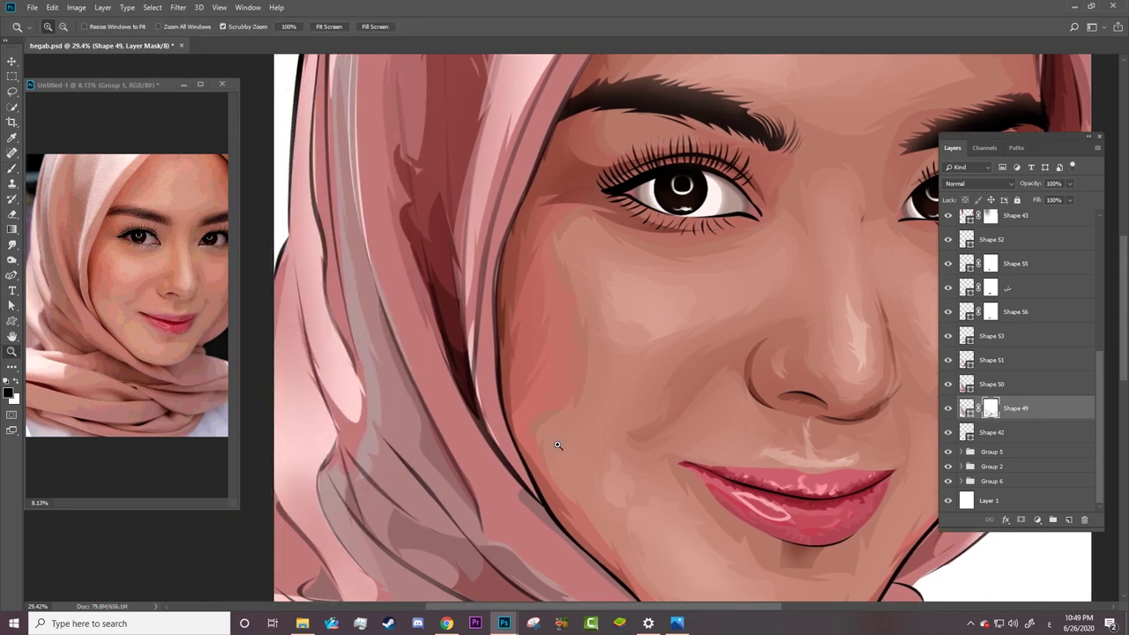
left_click_drag(535, 440, 435, 311)
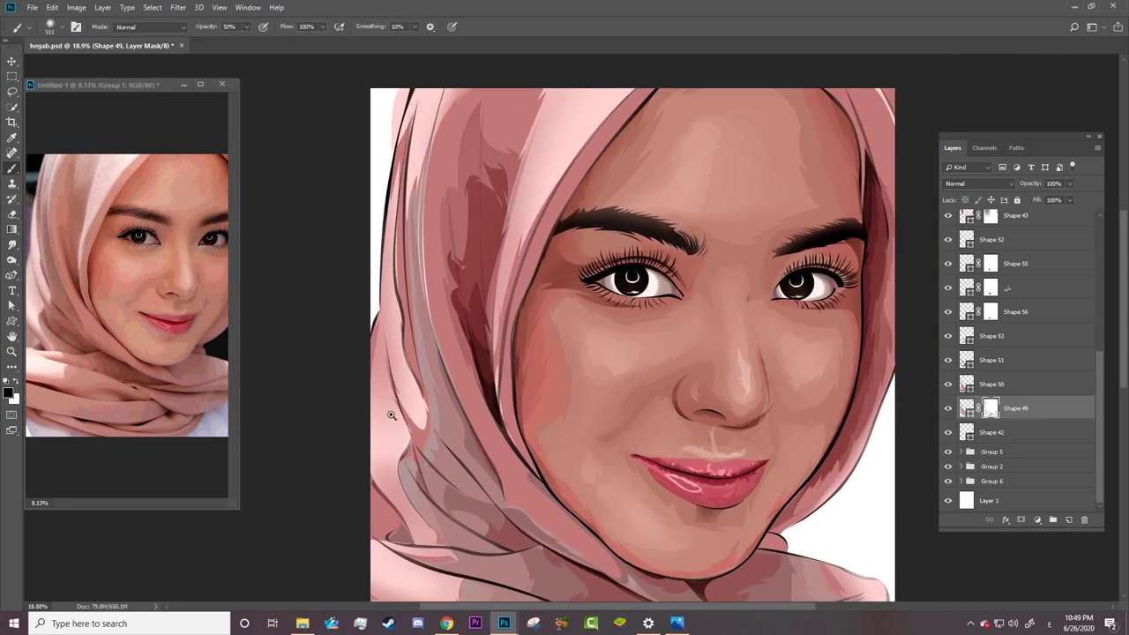
left_click(970, 432)
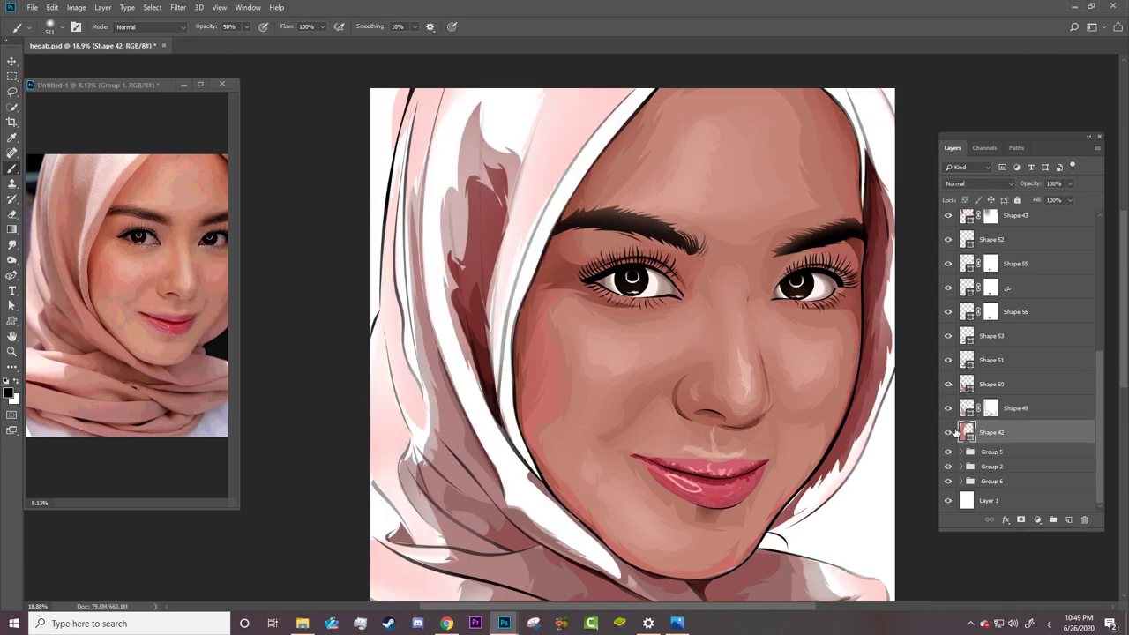
left_click(949, 432)
left_click(956, 386)
left_click(949, 384)
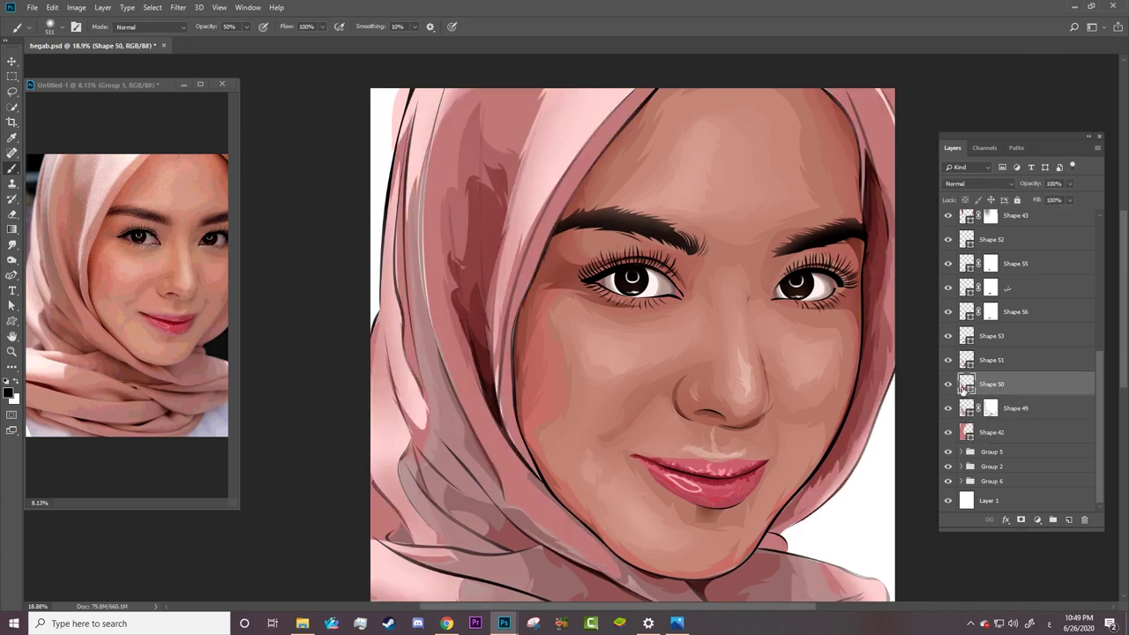
left_click(1021, 520)
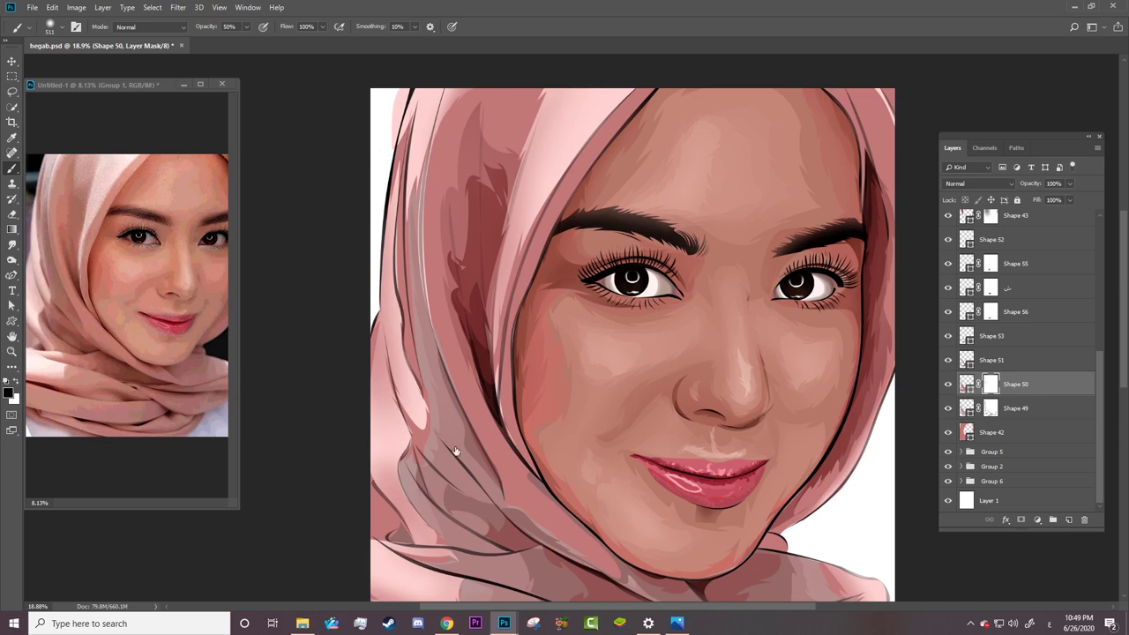
left_click_drag(1126, 342, 1102, 410)
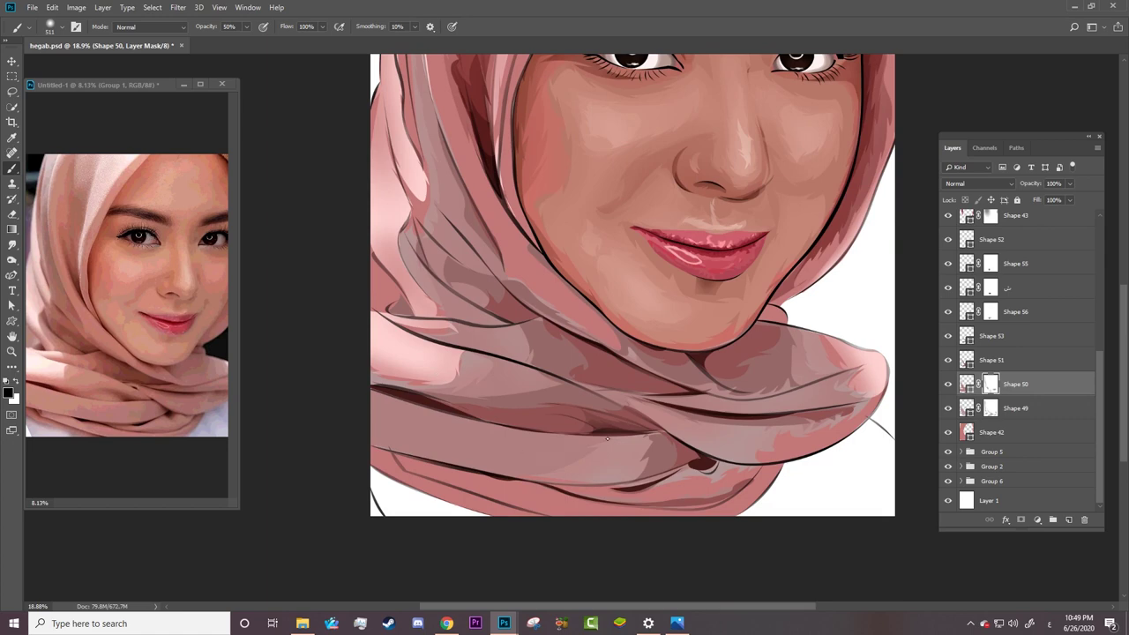
left_click(990, 408)
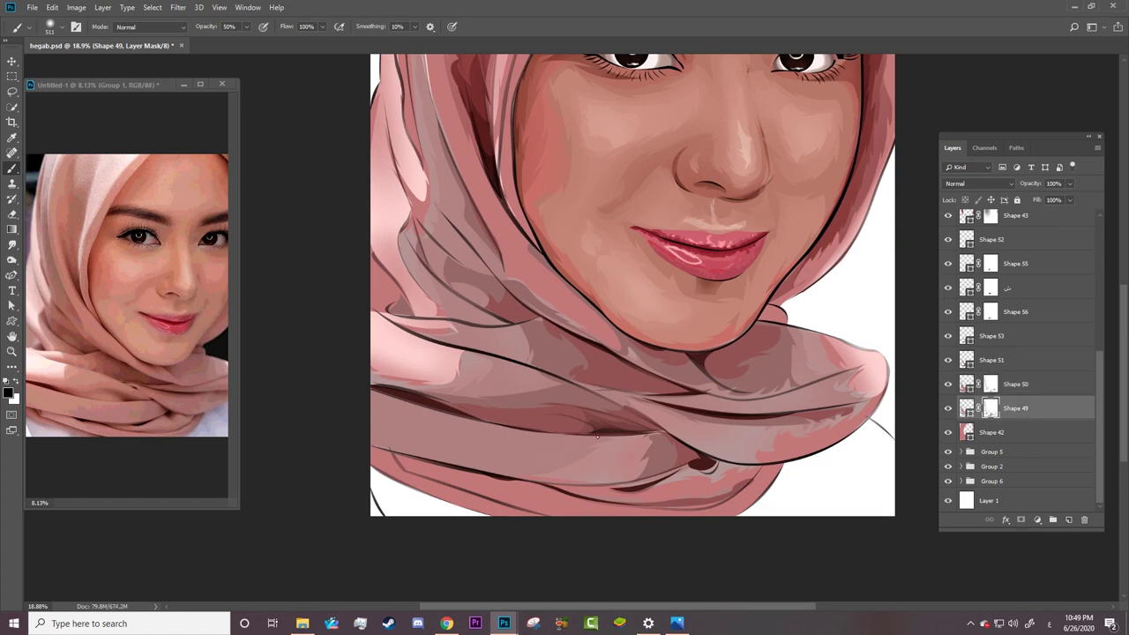
Step: Add white layer masks to Shape 51 and Shape 53 after checking each
left_click(992, 384)
left_click(992, 359)
left_click(948, 360)
left_click(948, 360)
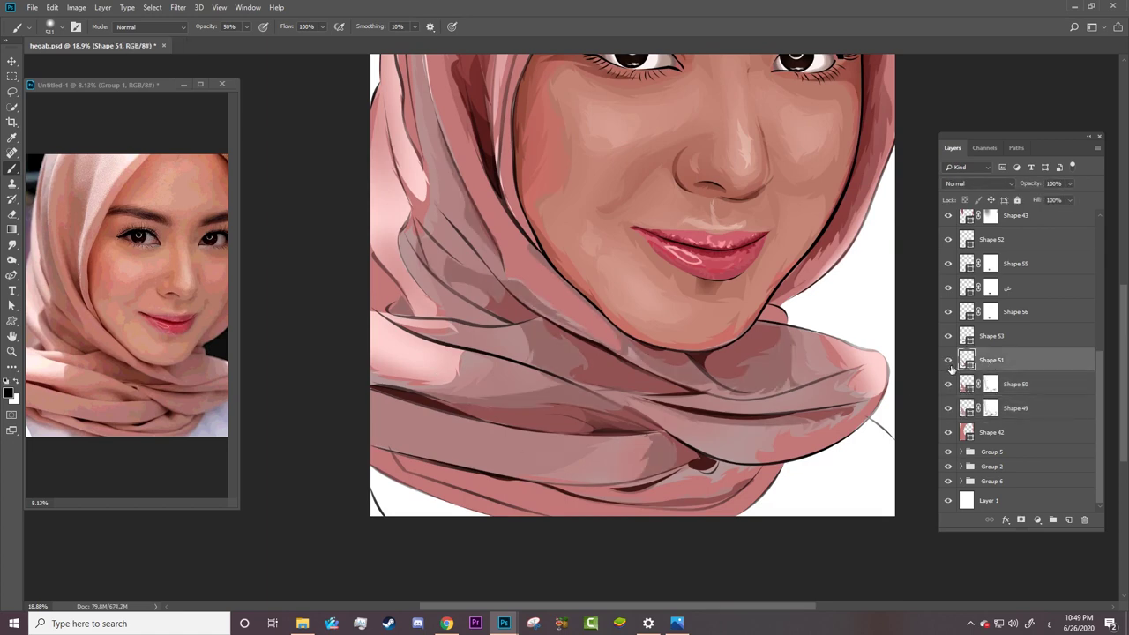
left_click(1020, 519)
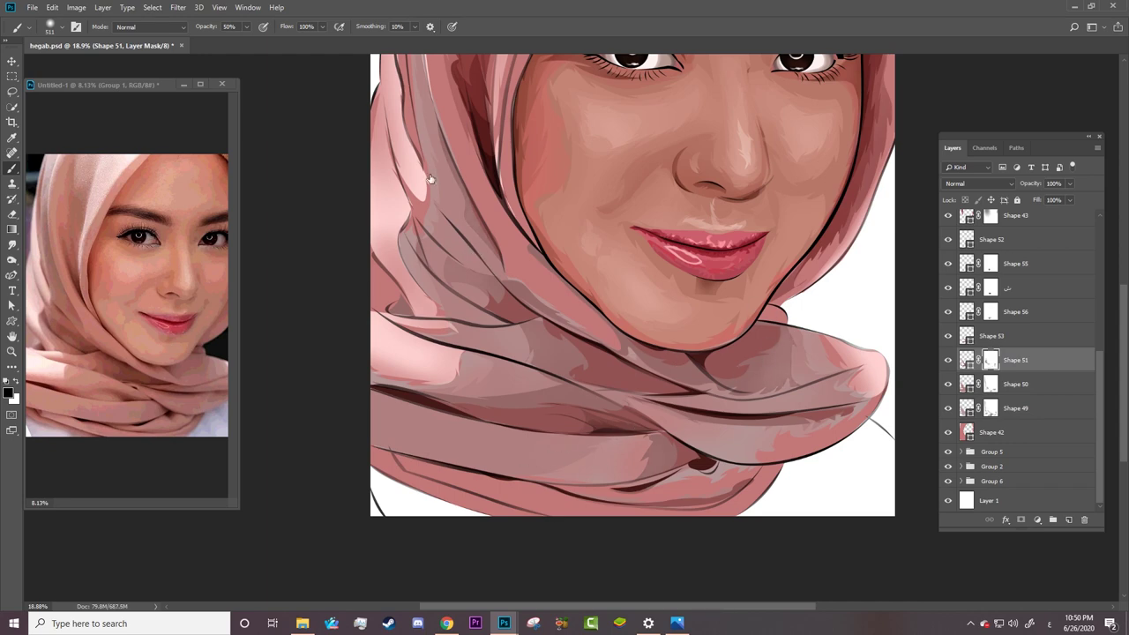
left_click(969, 343)
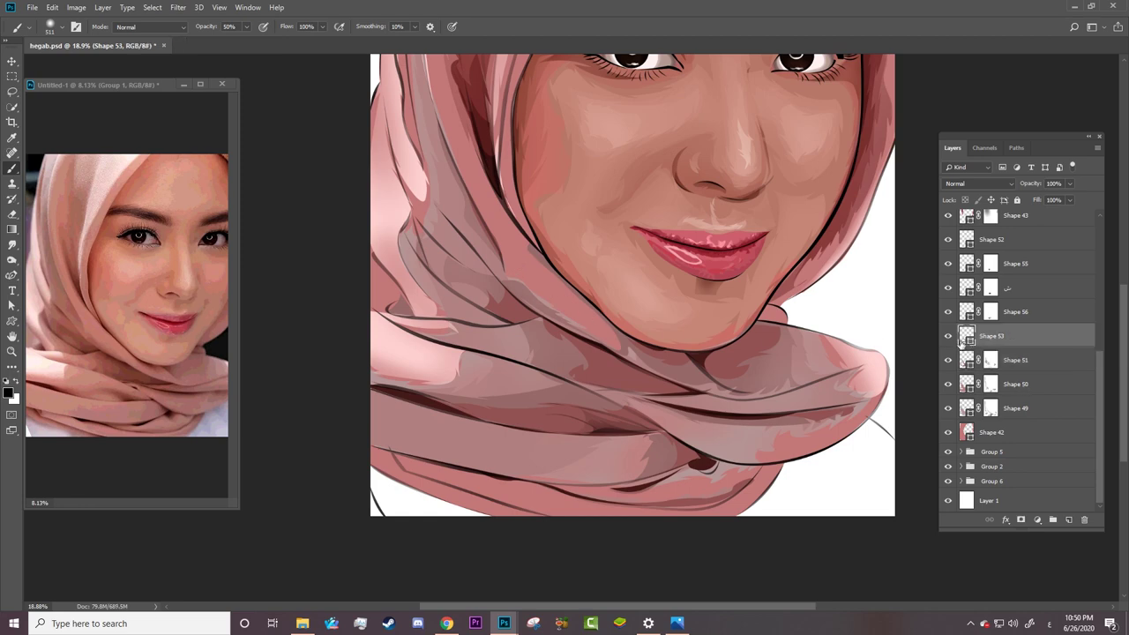
left_click(949, 336)
left_click(1021, 519)
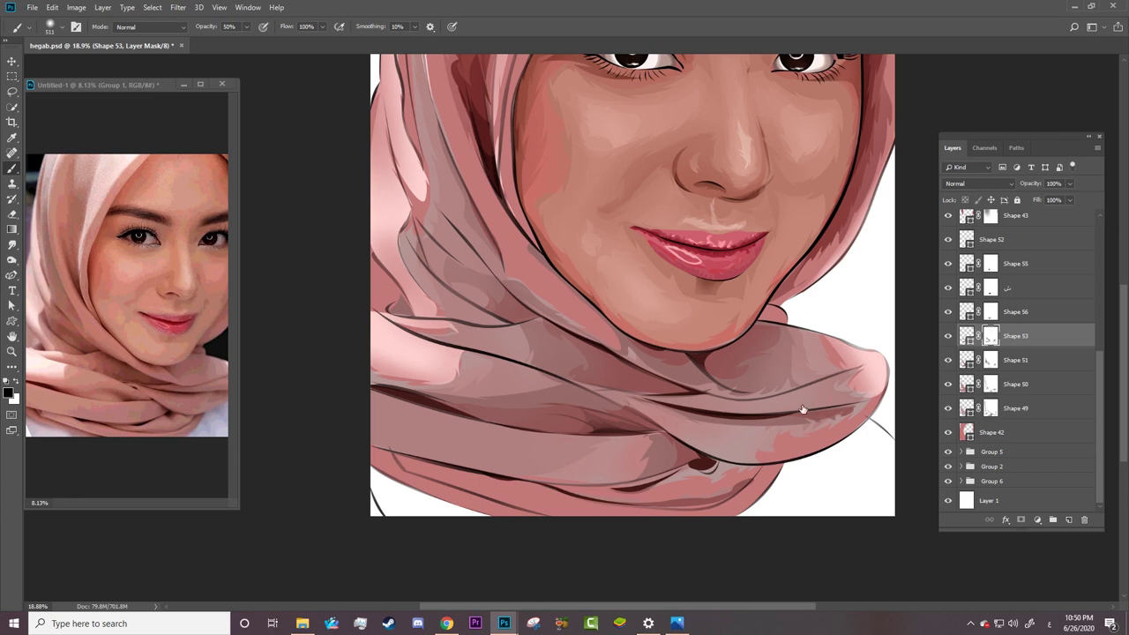
Step: Zoom in on the chin and pull up an anchor of Shape 53 to reshape it
key("a")
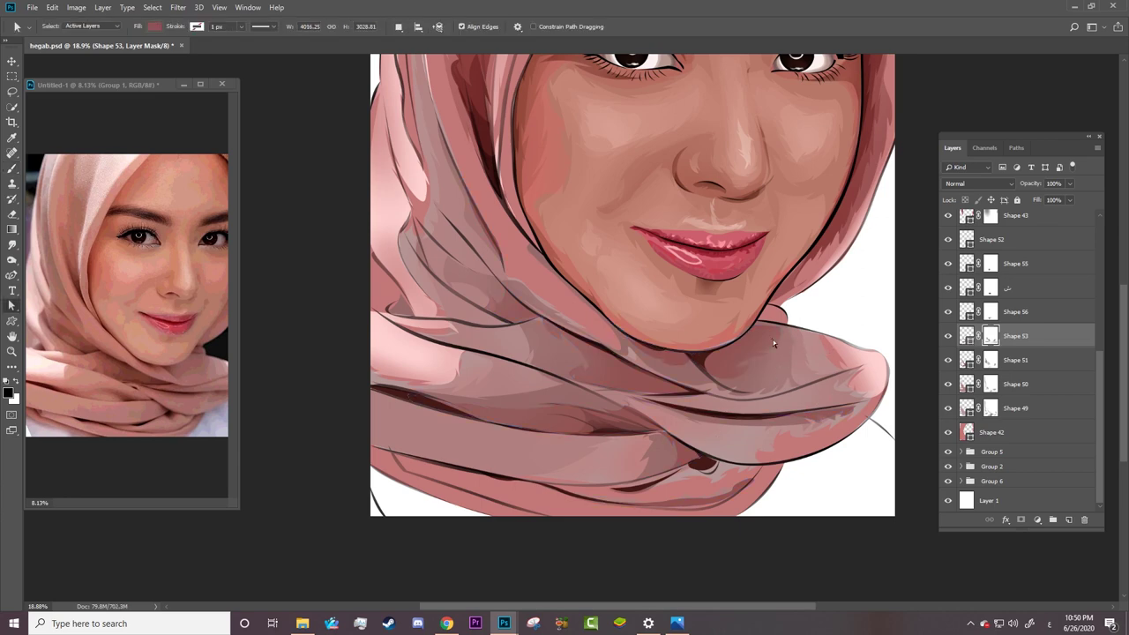
key("z")
left_click(773, 339)
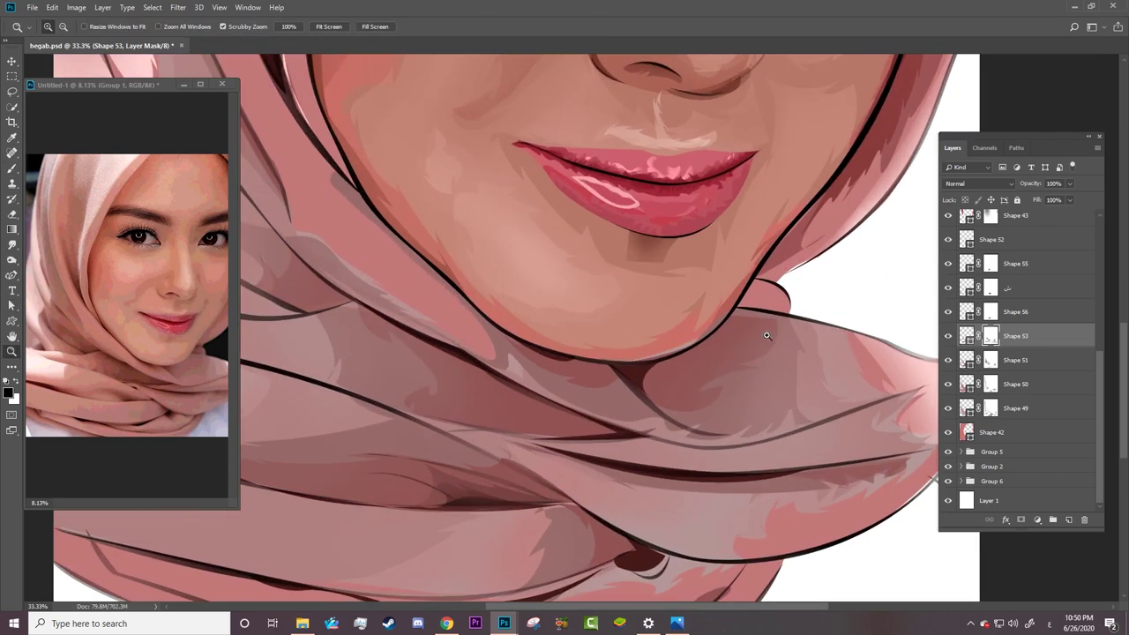
left_click(767, 335)
key("a")
left_click(776, 328)
key("p")
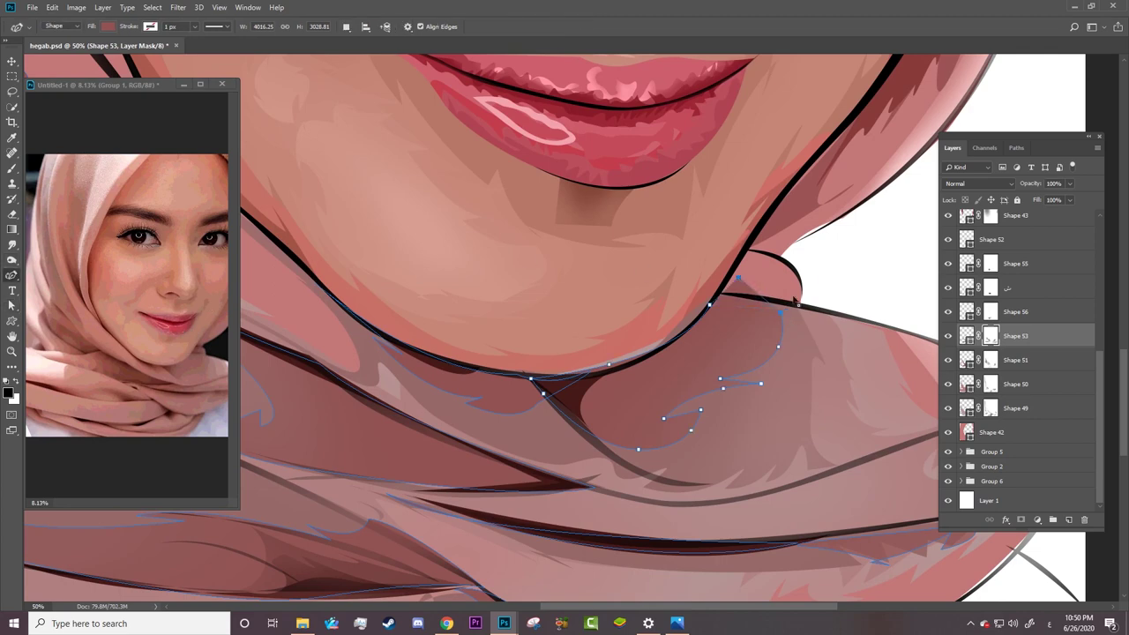
left_click_drag(779, 312, 811, 279)
Step: Clip Shape 53 to Shape 51 and save hegab.psd
right_click(1050, 337)
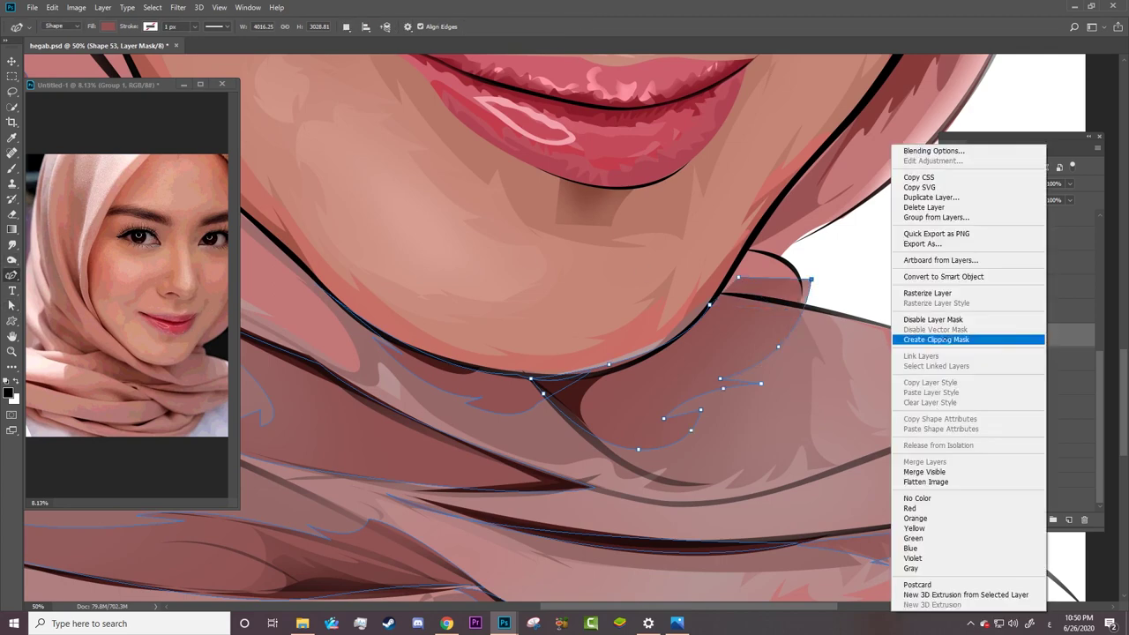
left_click(937, 337)
key("z")
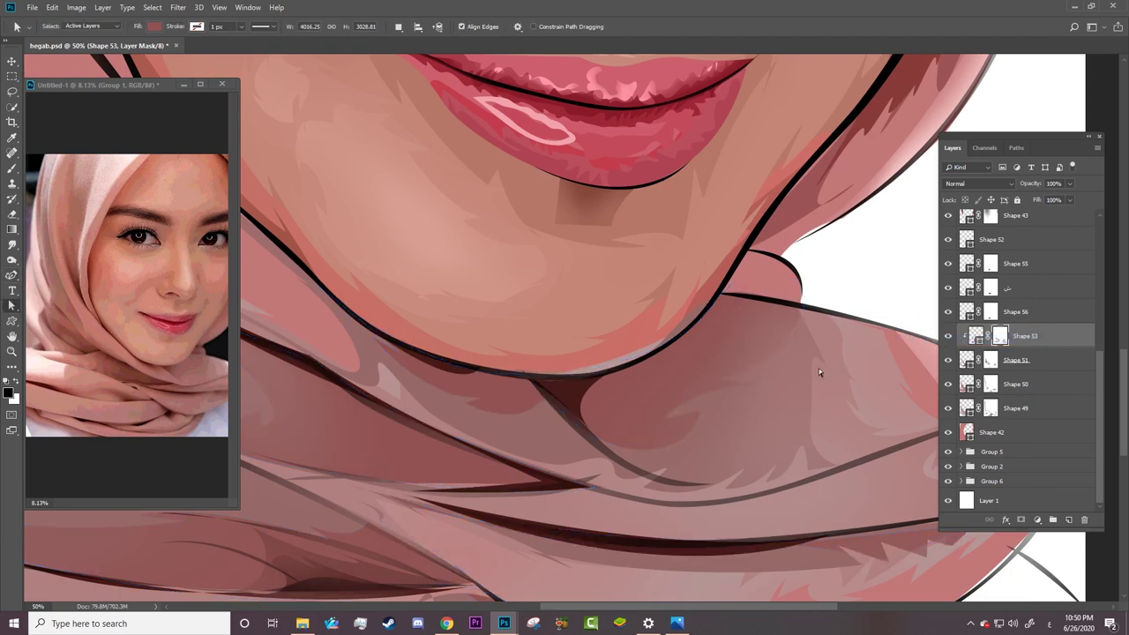
left_click_drag(818, 367, 696, 428)
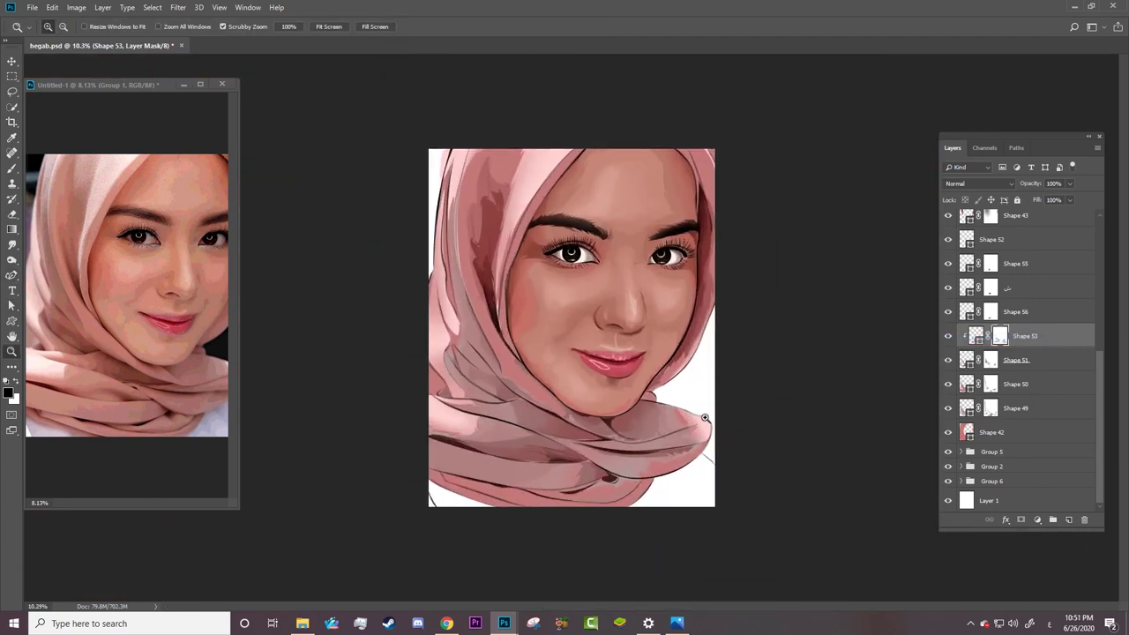
key("ctrl+s")
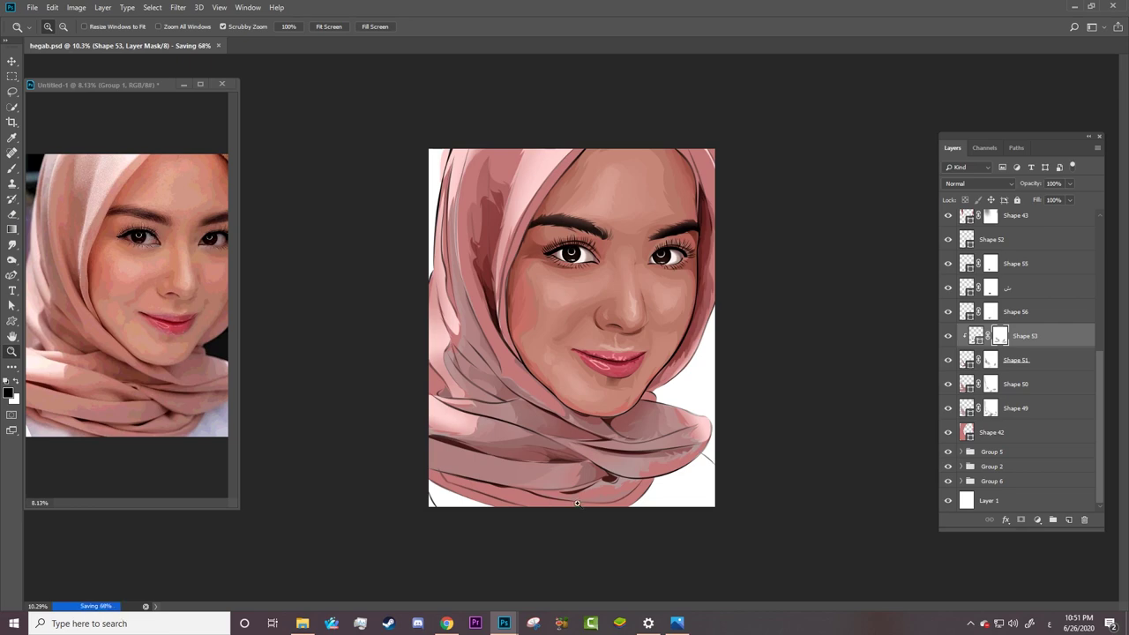
left_click_drag(578, 504, 661, 536)
key("a")
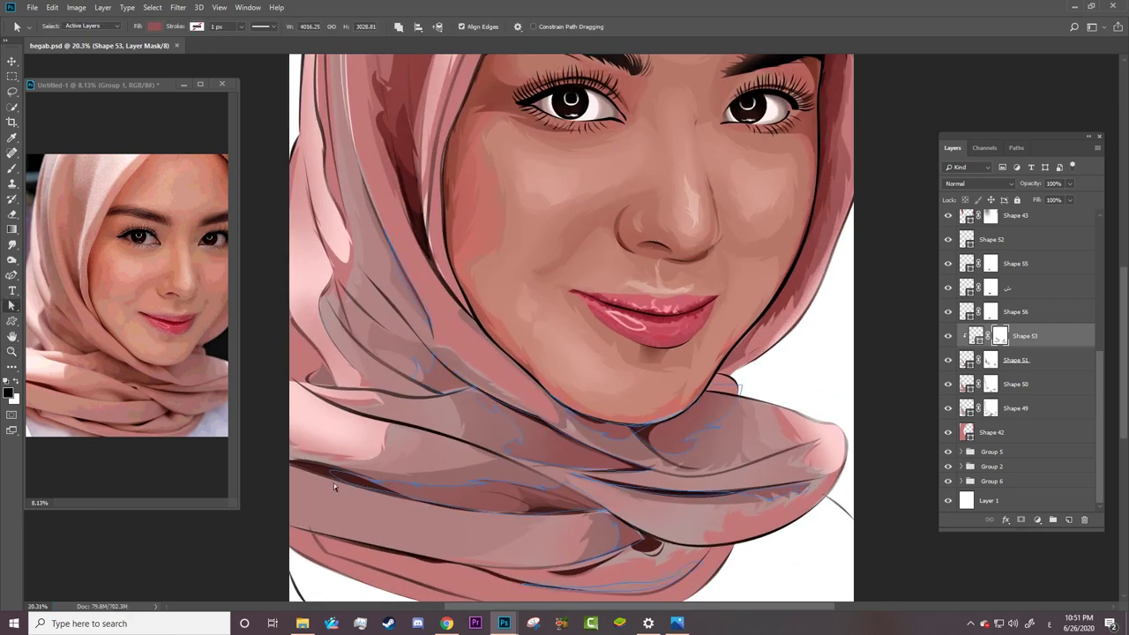
left_click(372, 485)
left_click(948, 407)
left_click(948, 407)
left_click(948, 383)
left_click(966, 359)
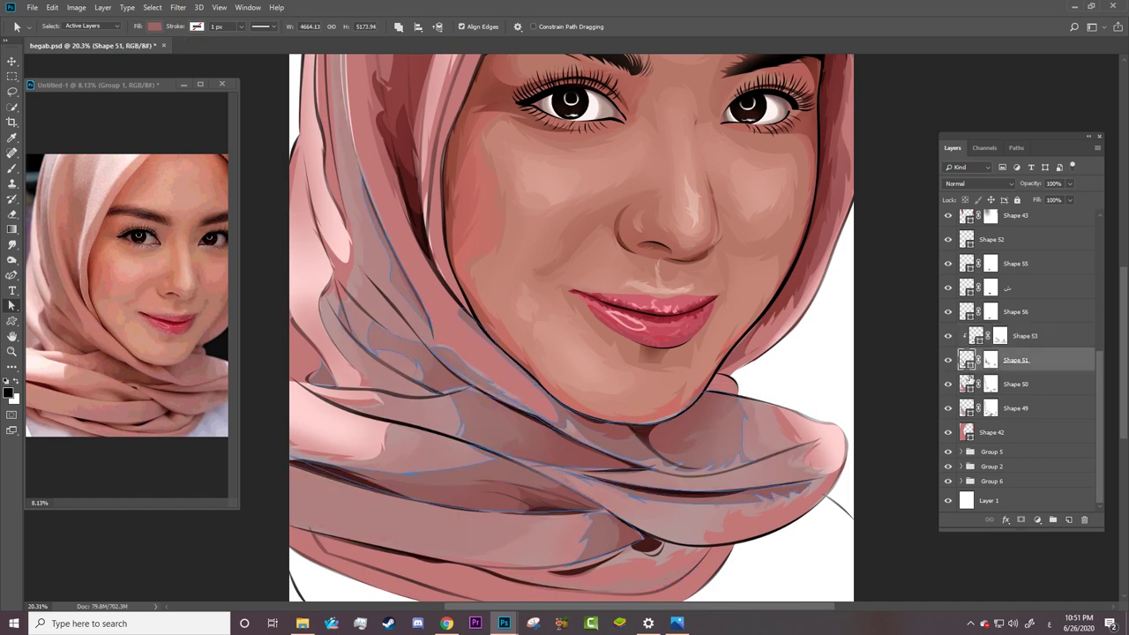
left_click(968, 386)
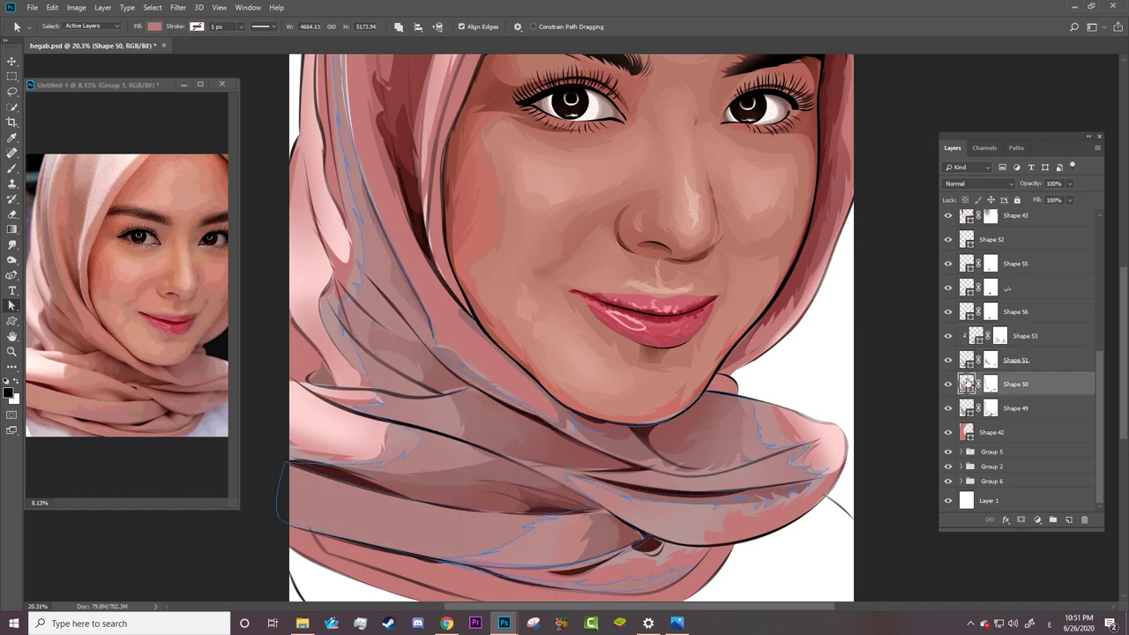
left_click(967, 340)
left_click(953, 327, "alt")
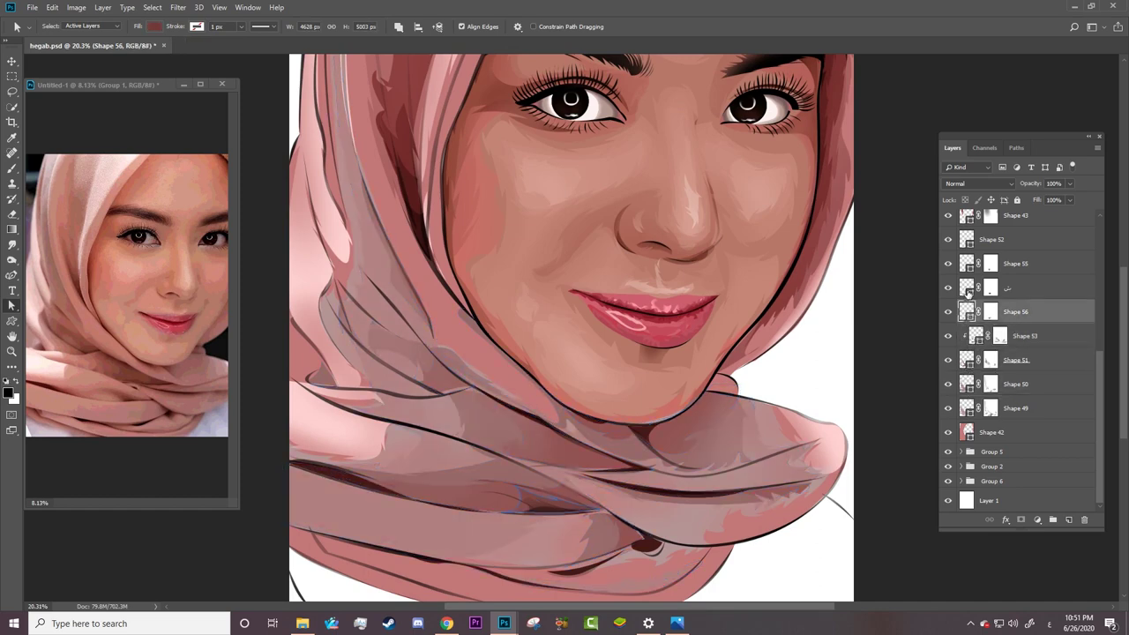
left_click(989, 287)
key("b")
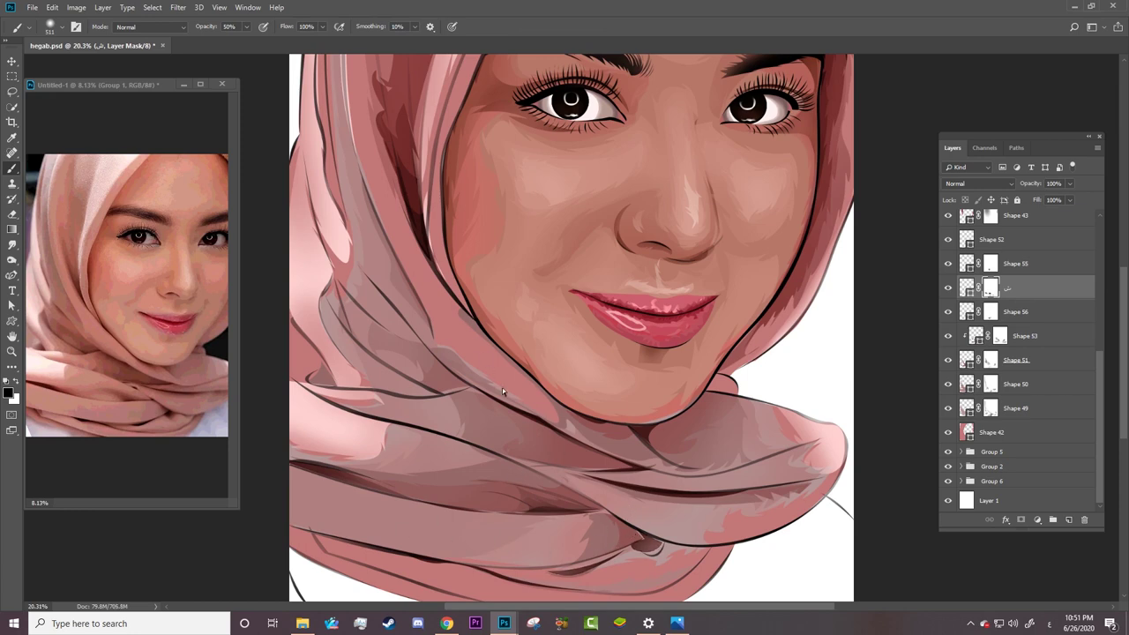
key("z")
left_click_drag(603, 439, 527, 436)
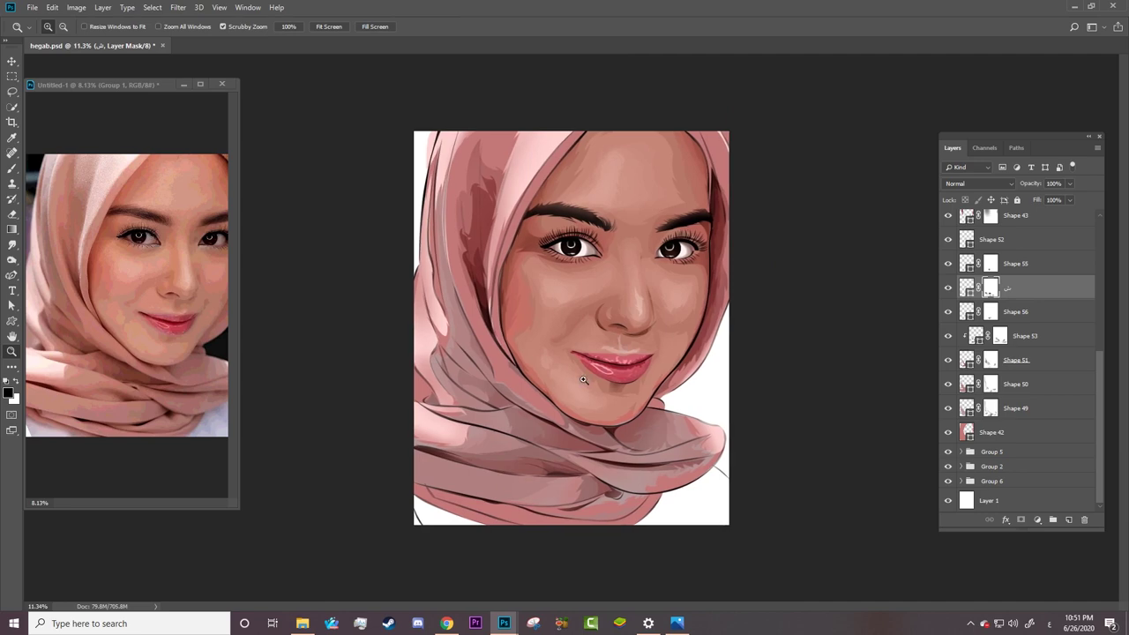
left_click_drag(583, 379, 645, 468)
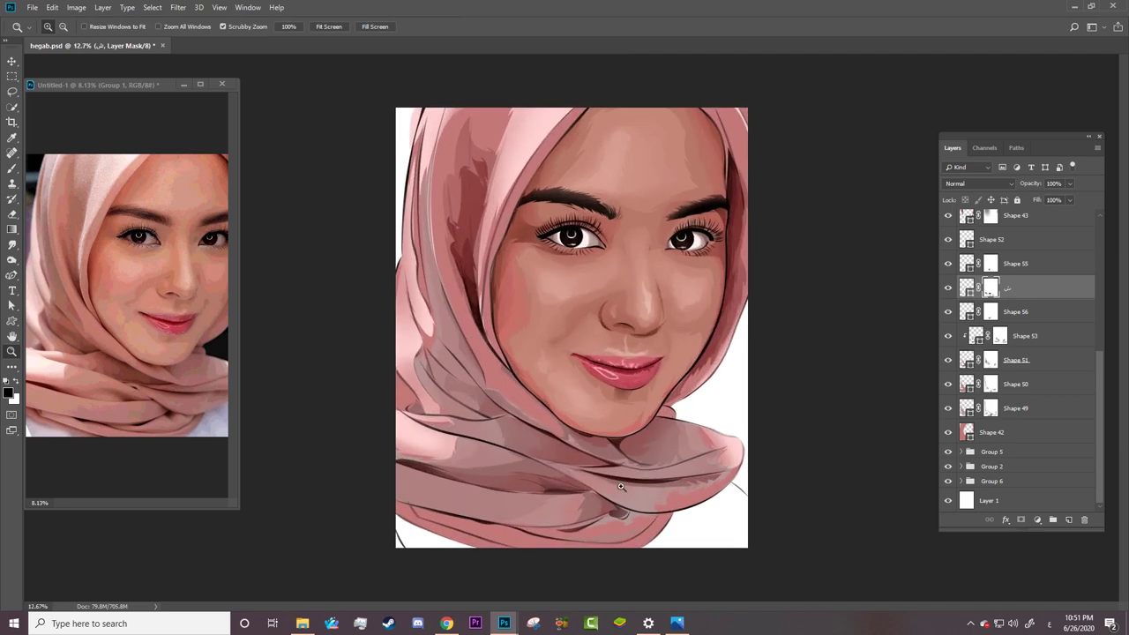
left_click_drag(557, 505, 544, 499)
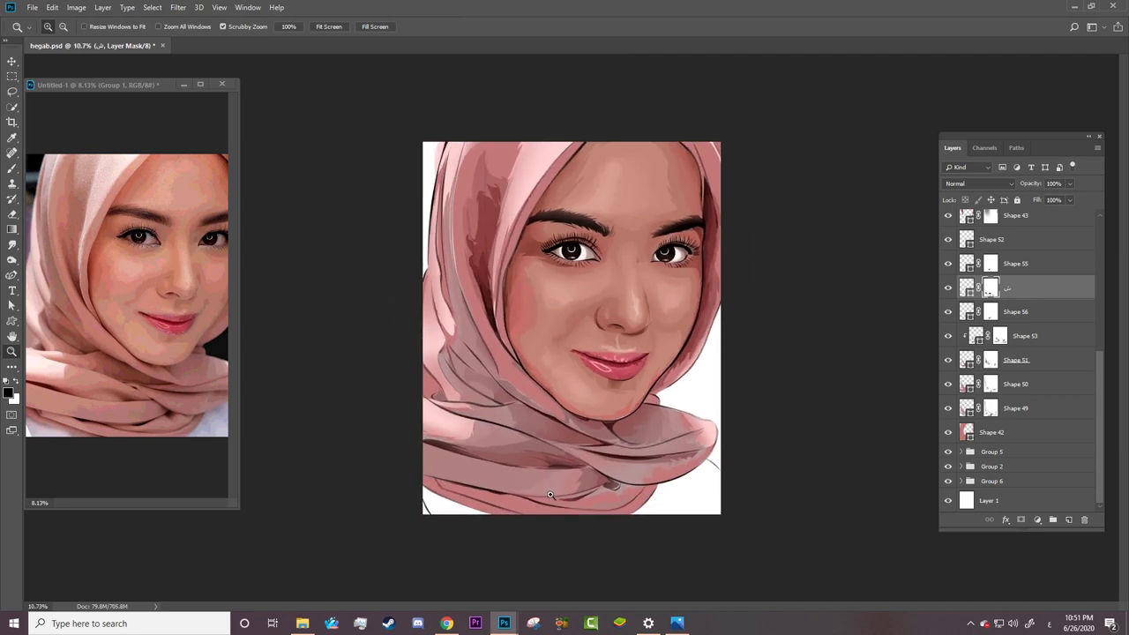
left_click_drag(531, 202, 576, 199)
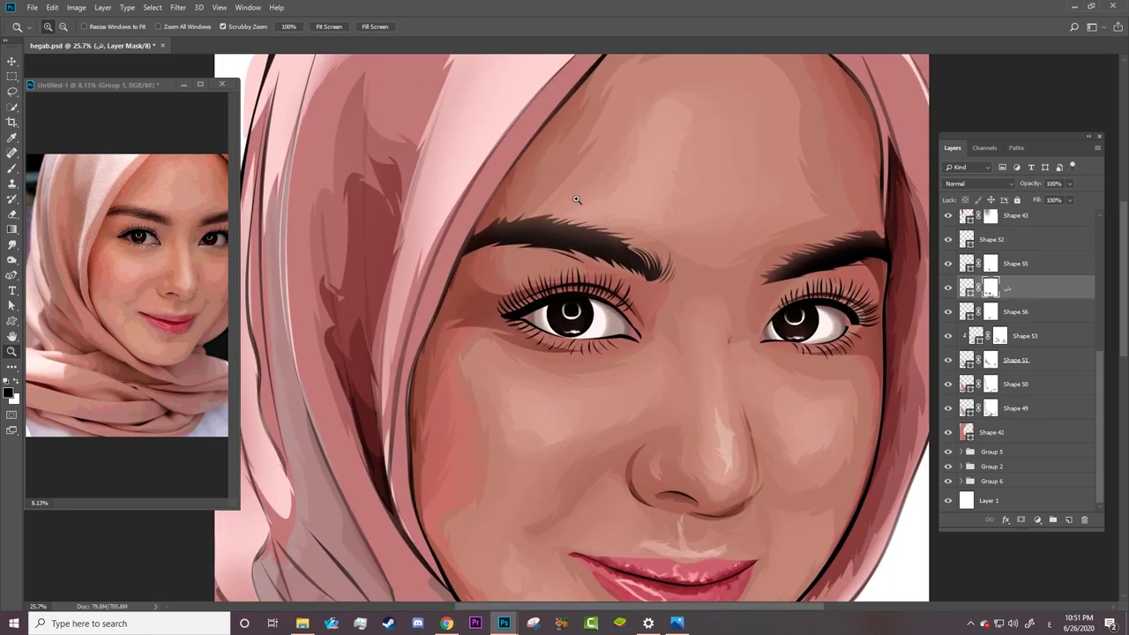
left_click_drag(404, 379, 450, 399)
Step: Reshape Shape 42's hijab-edge curve by adding anchors and pulling its lower end down
left_click(970, 432)
key("a")
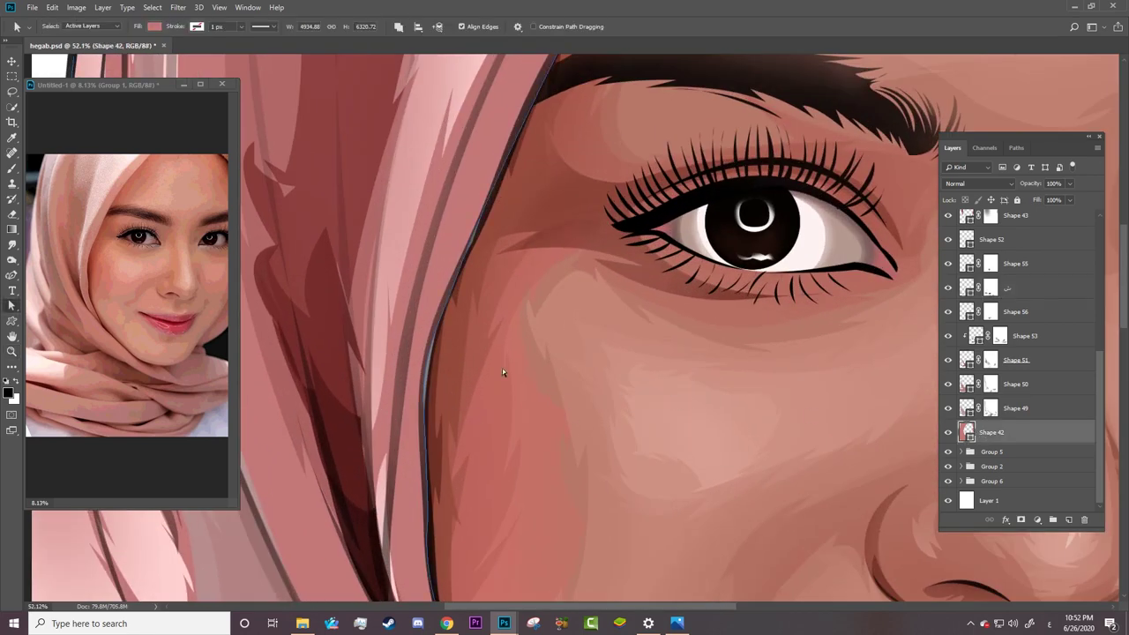
left_click_drag(444, 328, 464, 329)
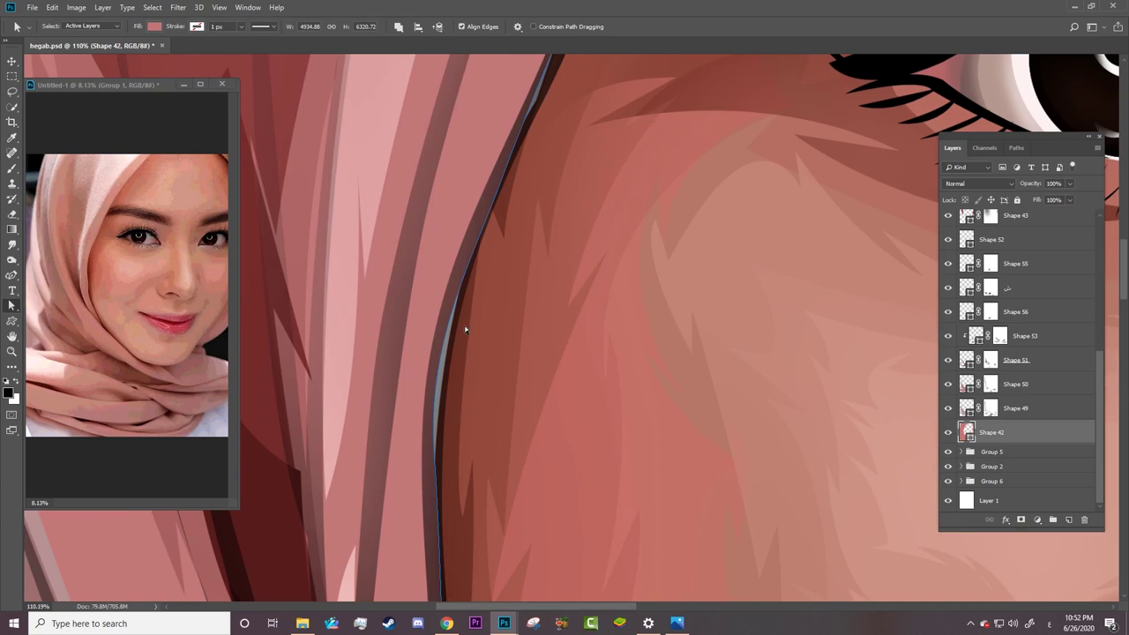
left_click(464, 280)
key("p")
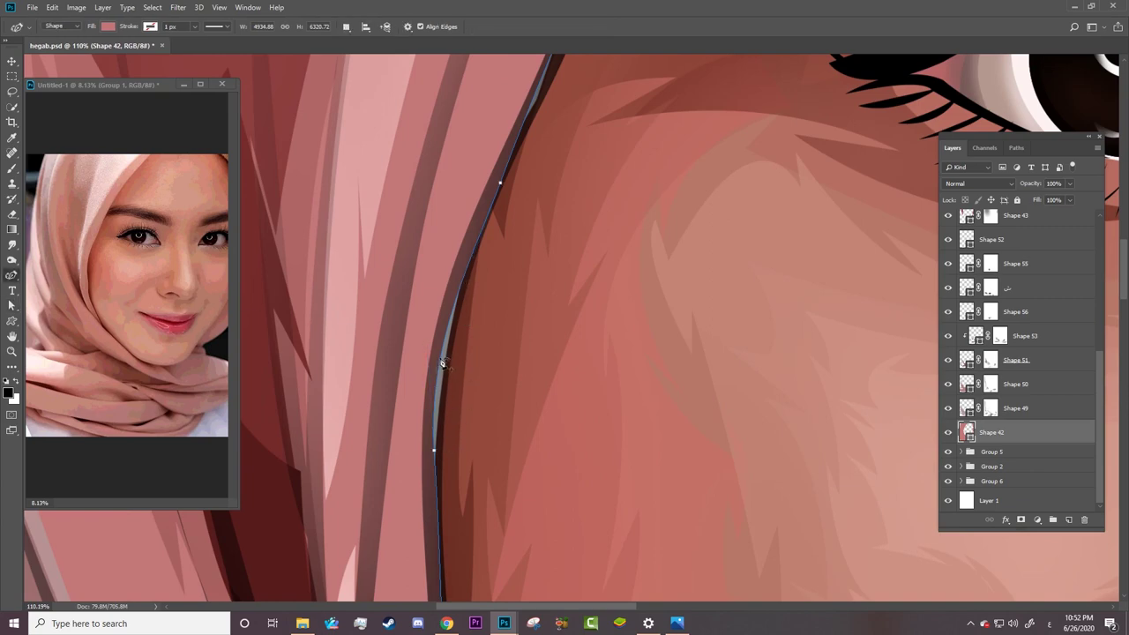
left_click_drag(442, 362, 448, 363)
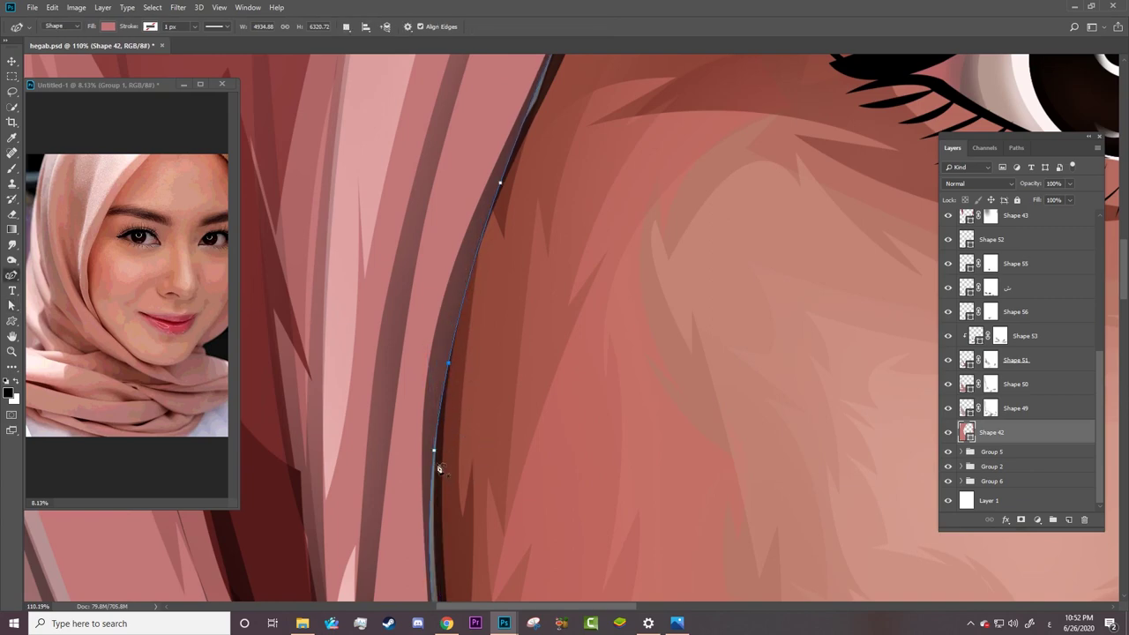
left_click_drag(435, 451, 437, 480)
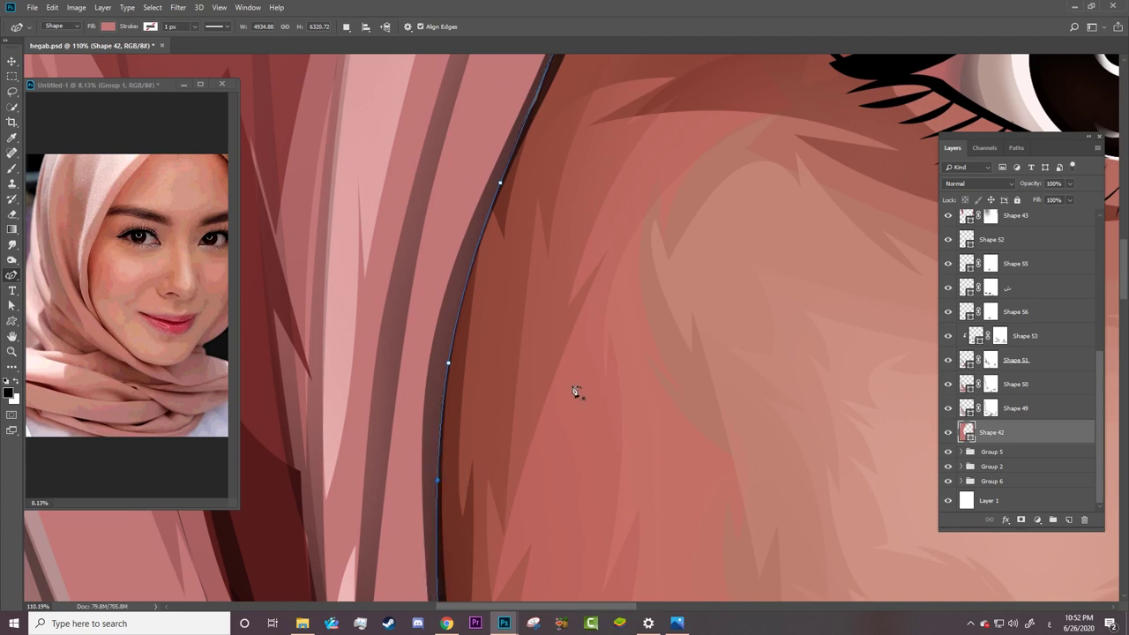
left_click(530, 118)
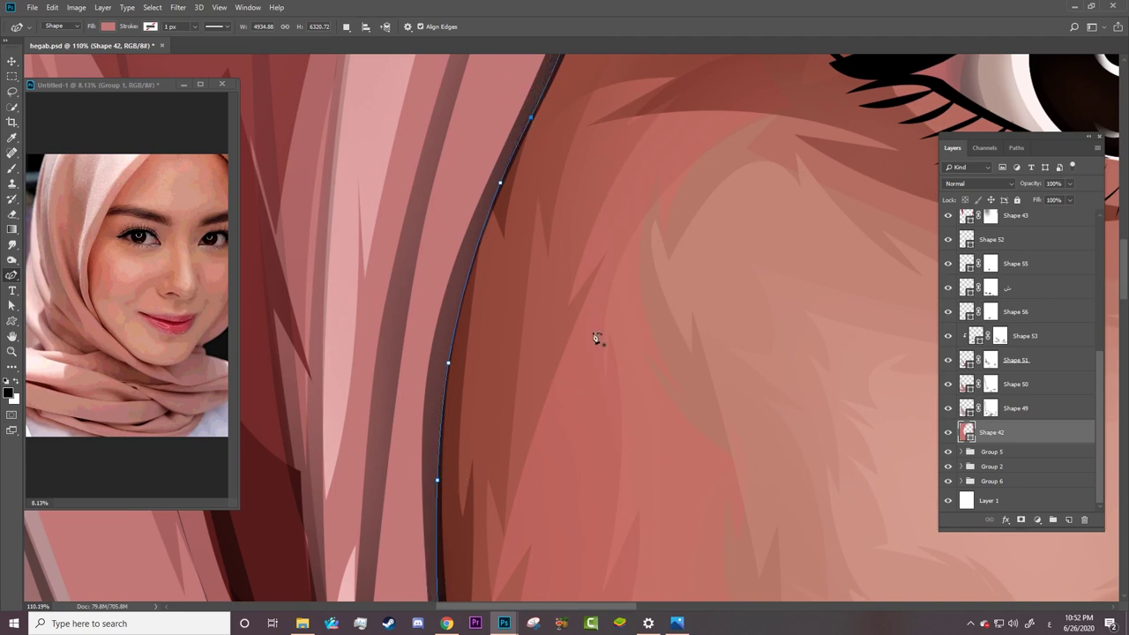
mouse_move(596, 338)
left_mouse_down()
mouse_move(539, 381)
mouse_move(475, 351)
mouse_move(571, 389)
left_mouse_up()
Step: Zoom out to the whole portrait and save hegab.psd
key("z")
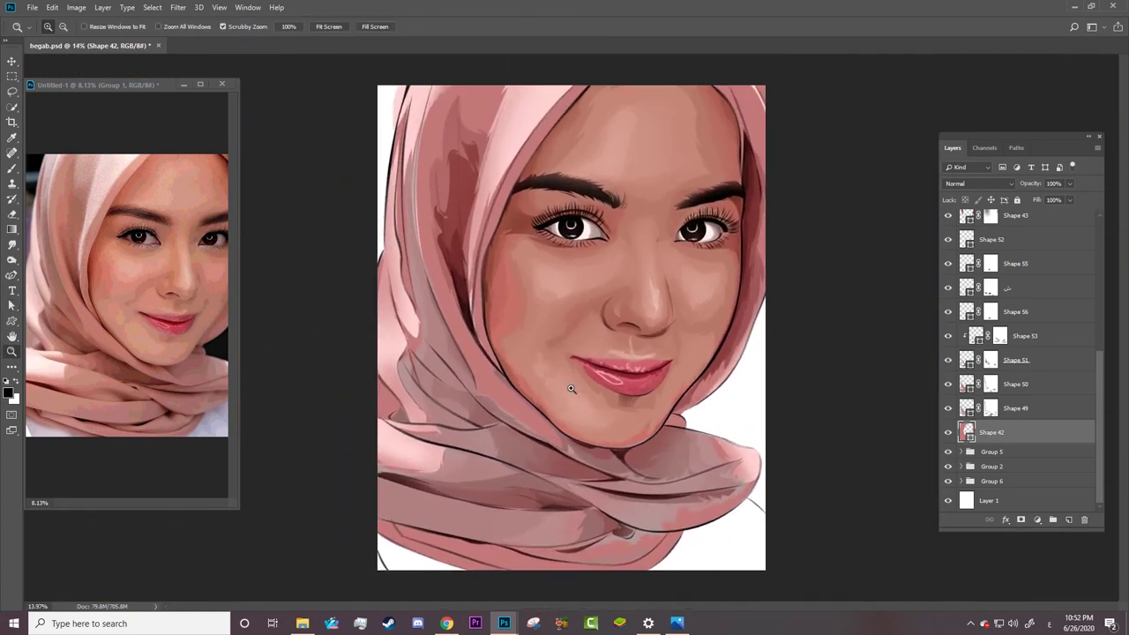
key("ctrl+s")
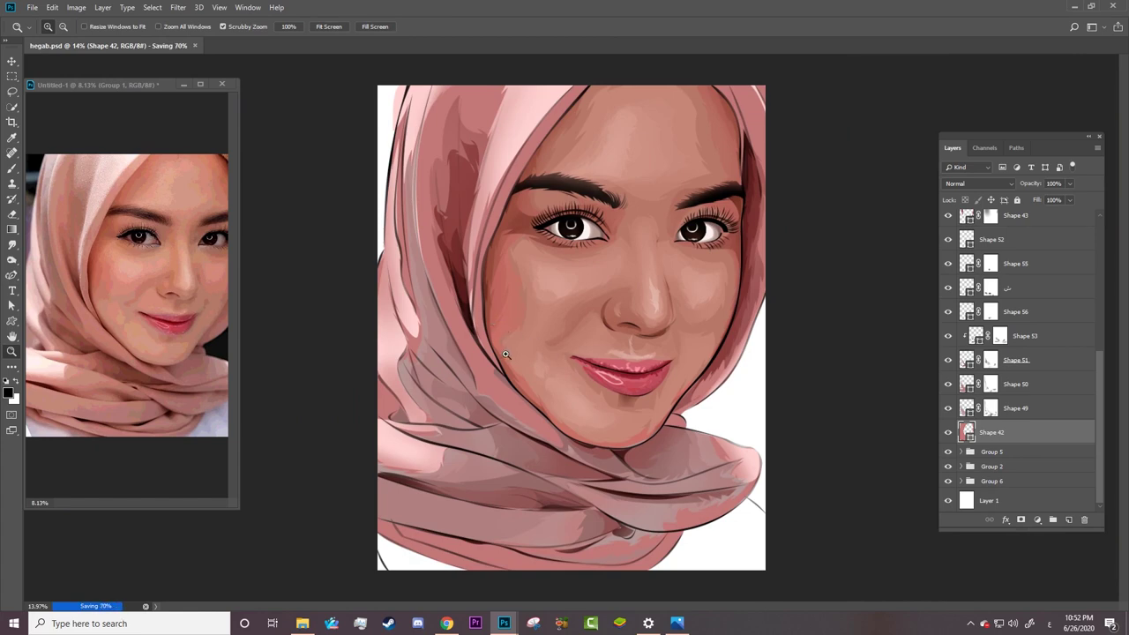
left_click_drag(430, 389, 463, 324)
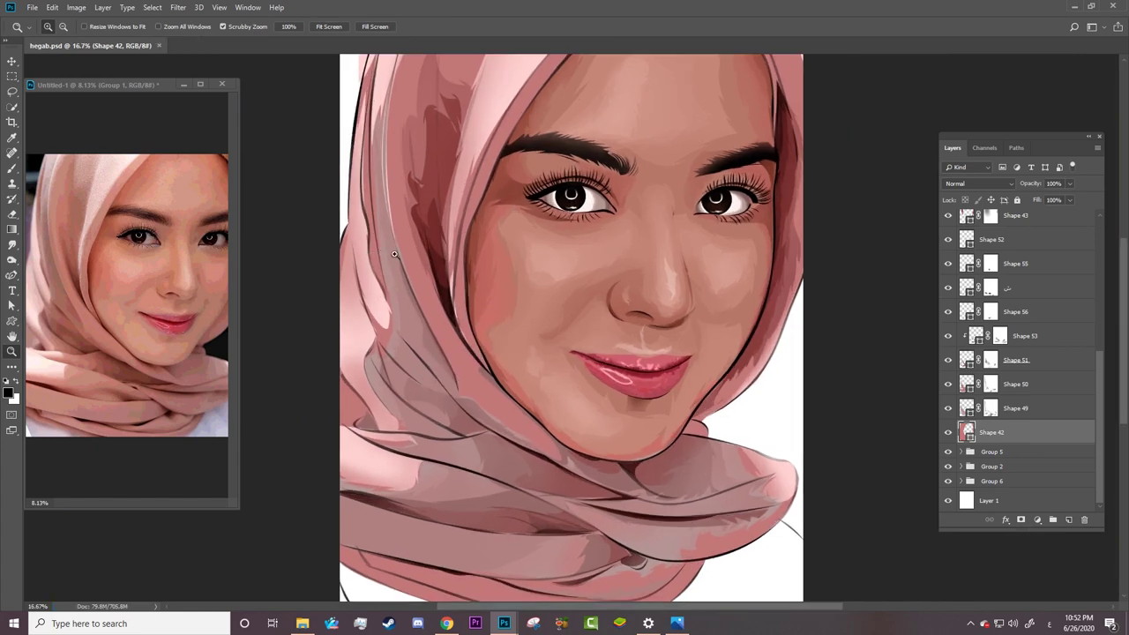
Step: Step through the shape layers and select Shape 51
key("a")
left_click(970, 407)
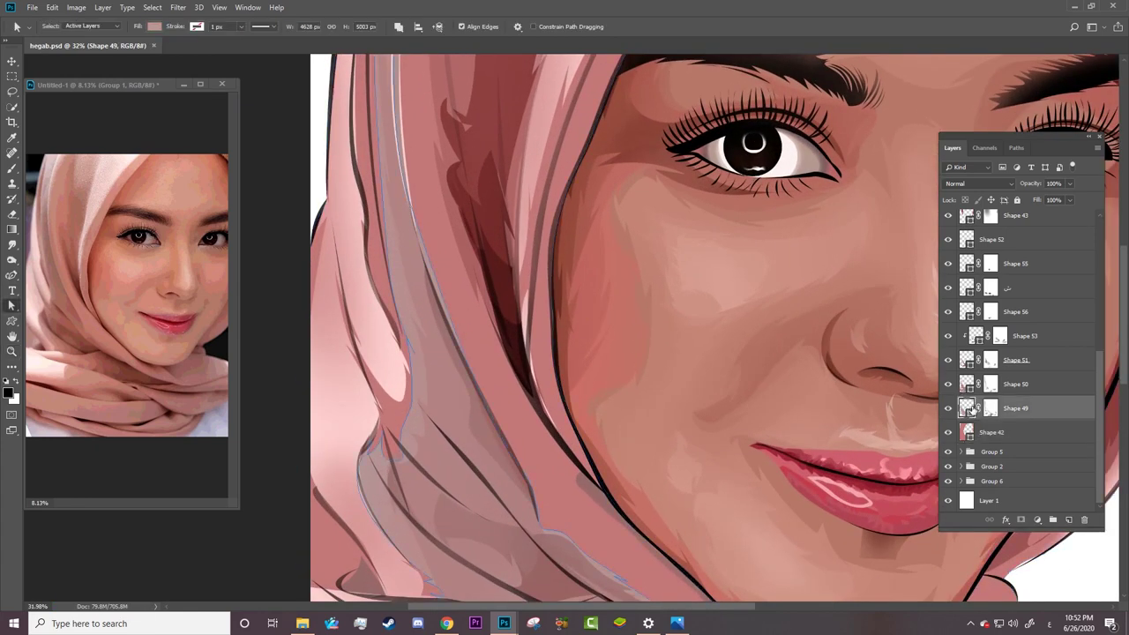
left_click(967, 385)
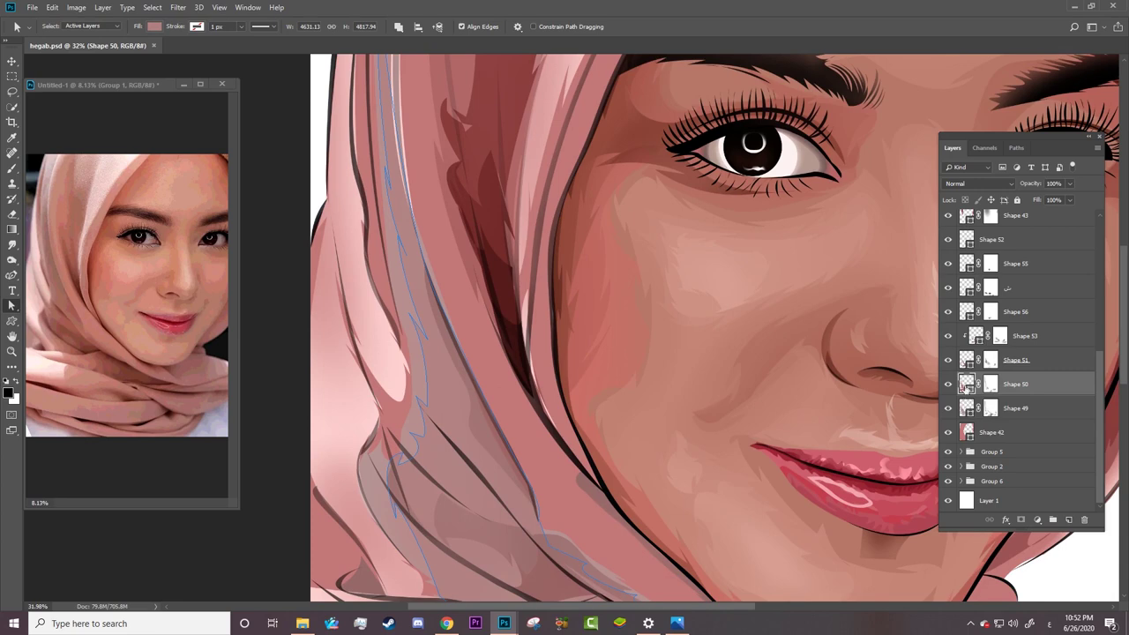
left_click(967, 361)
left_click(967, 313)
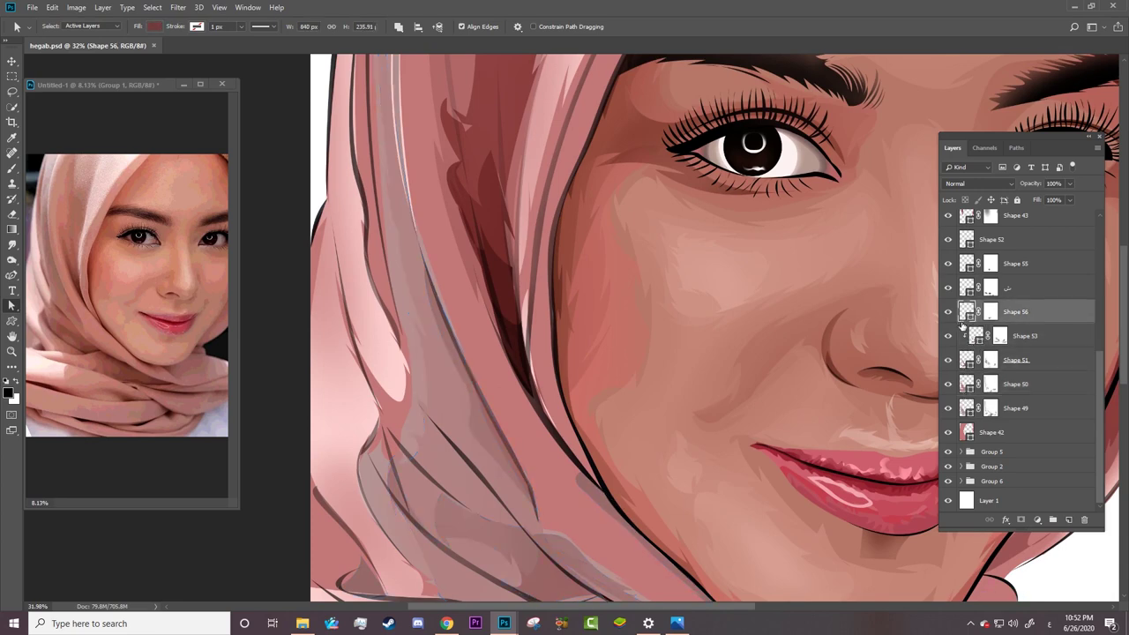
left_click(963, 291)
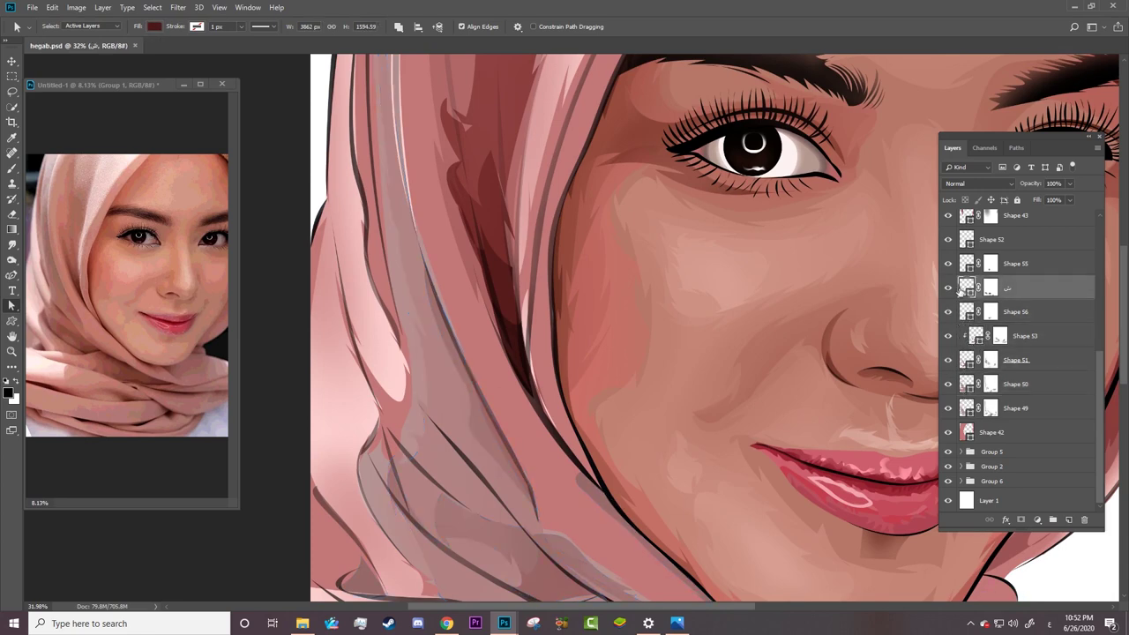
left_click(973, 363)
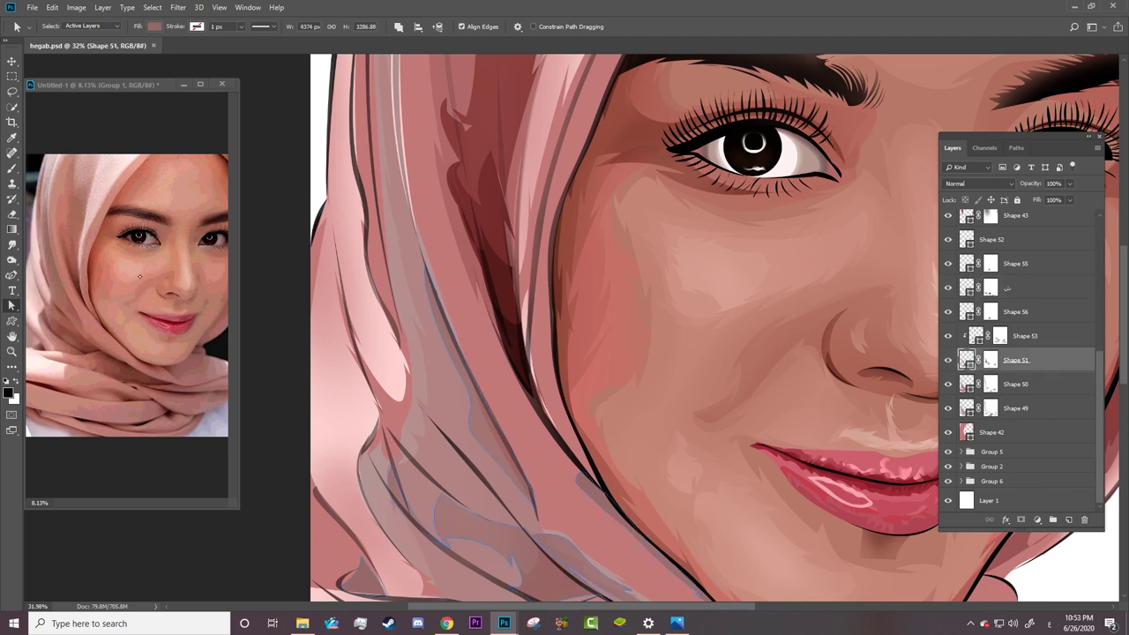
Step: With the reference photo shown, extend Shape 51's path upward and add an anchor, then hide the photo
left_click(11, 274)
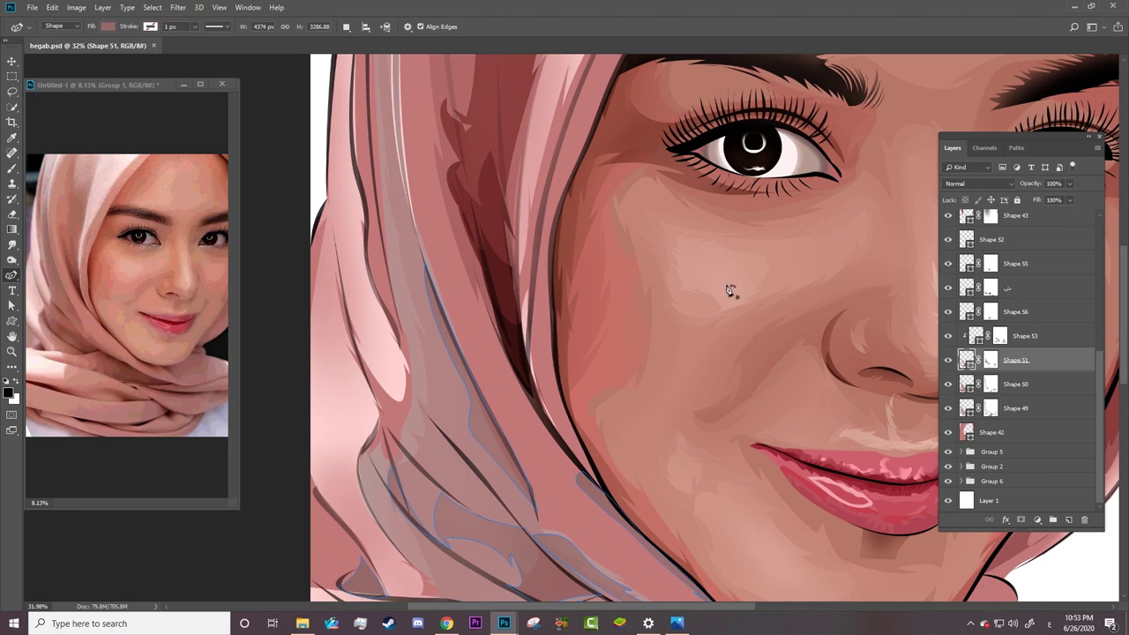
scroll(1023, 353, "up", 5)
left_click(948, 313)
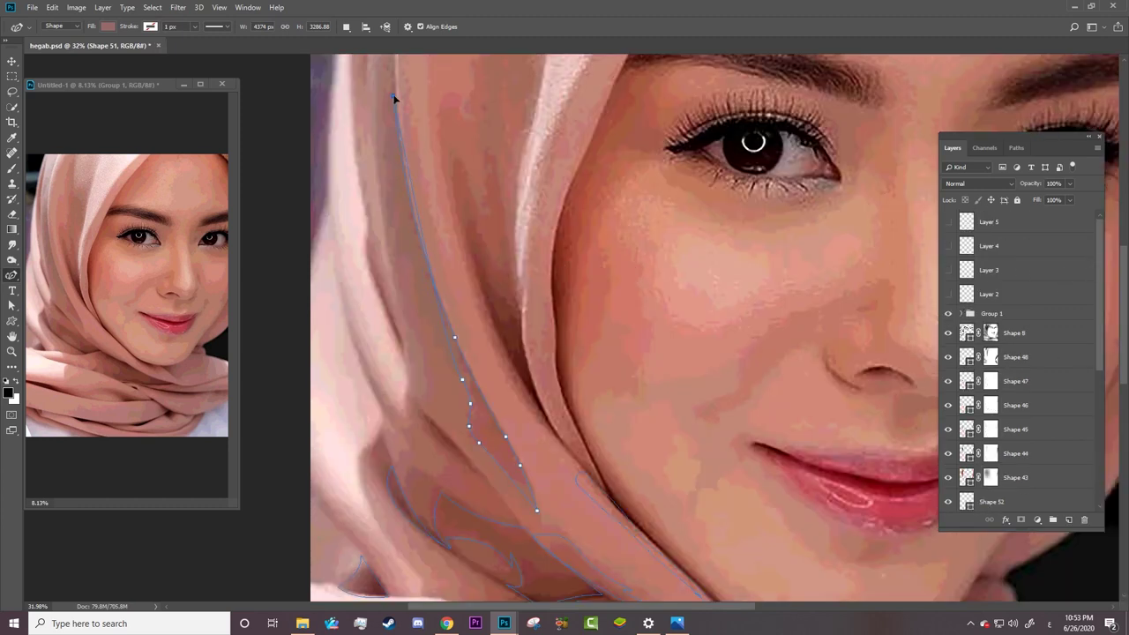
left_click(394, 97)
left_click(411, 233)
left_click(948, 315)
key("z")
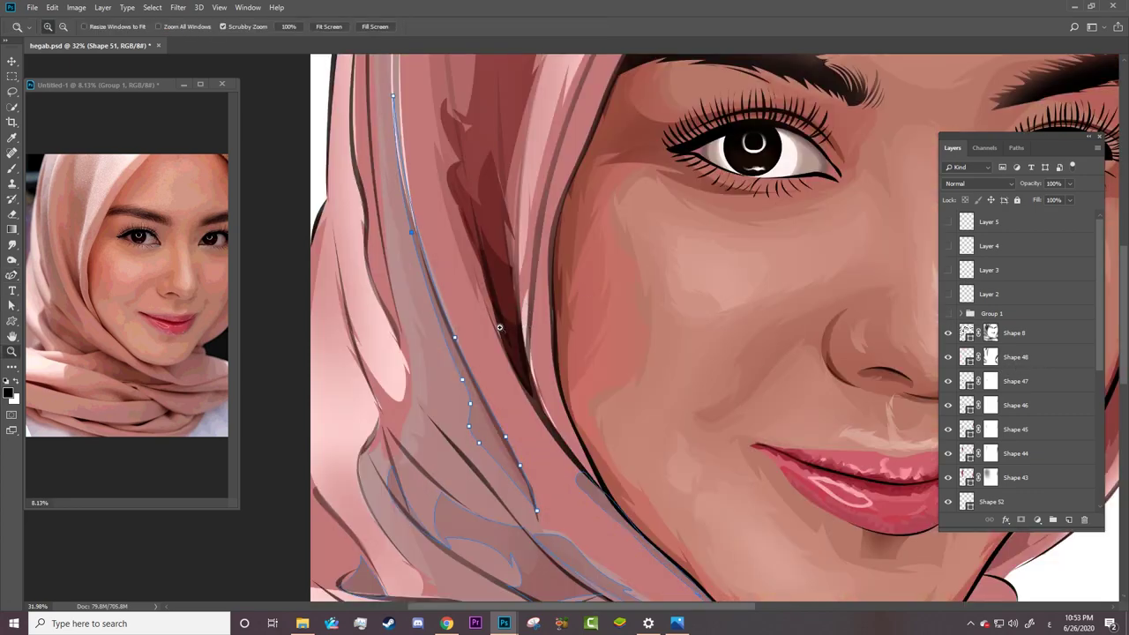
scroll(465, 379, "down", 3)
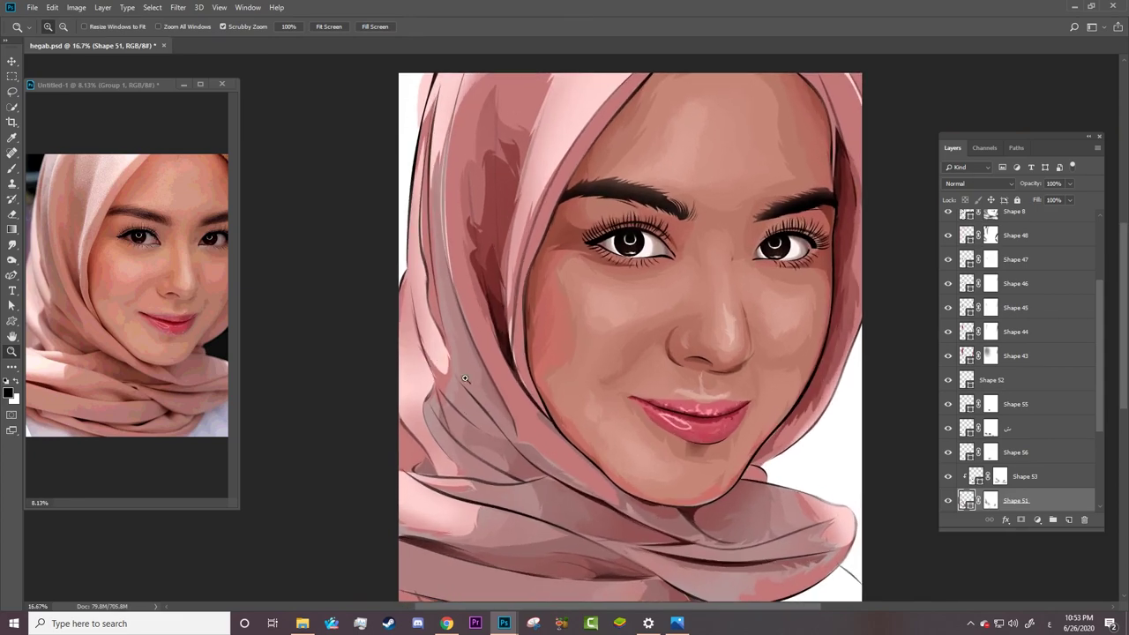
Step: Browse the shape layers from Shape 43 to Shape 48 and settle on Shape 45
scroll(465, 378, "up", 2)
scroll(480, 379, "up", 2)
scroll(491, 379, "up", 2)
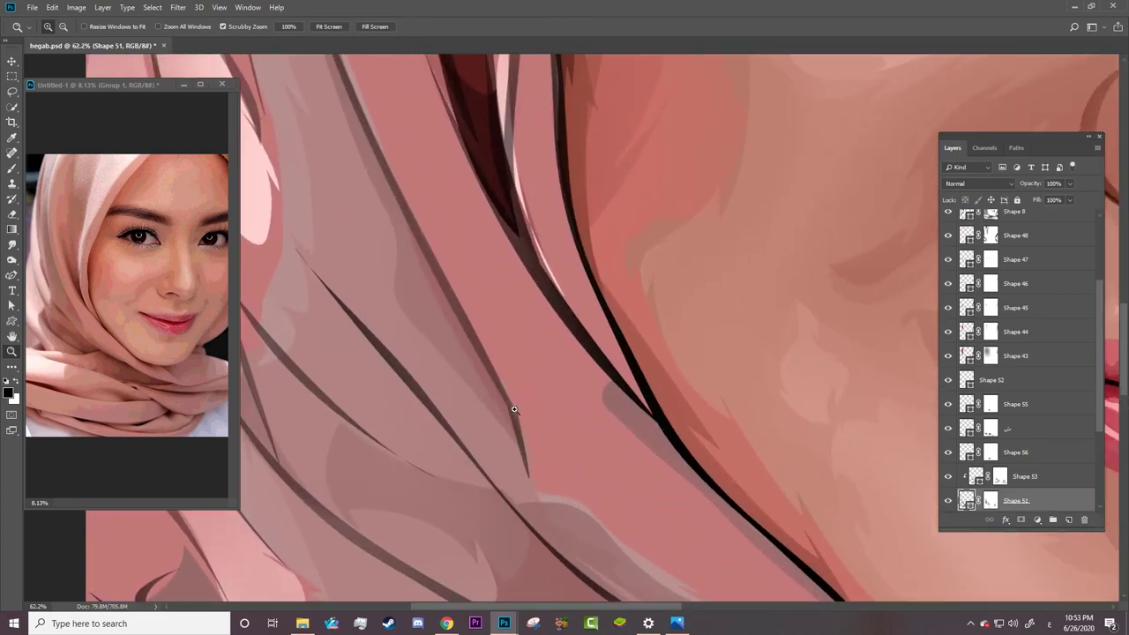
scroll(514, 409, "down", 2)
scroll(529, 353, "down", 2)
scroll(538, 327, "up", 2)
key("a")
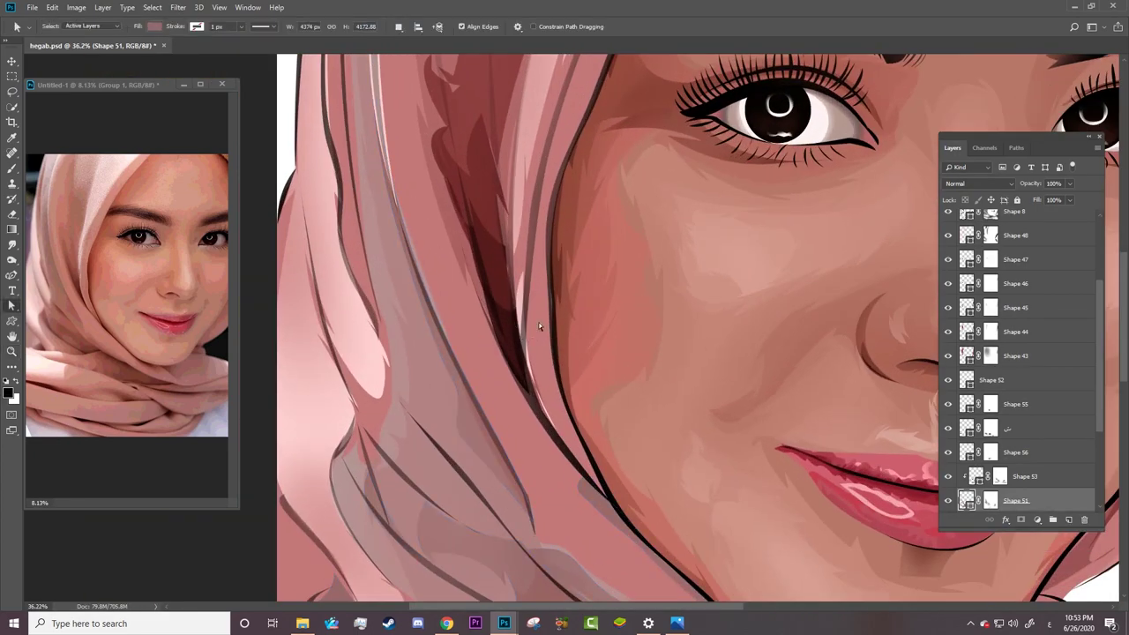
left_click(968, 355)
left_click(961, 334)
left_click(958, 307)
left_click(967, 283)
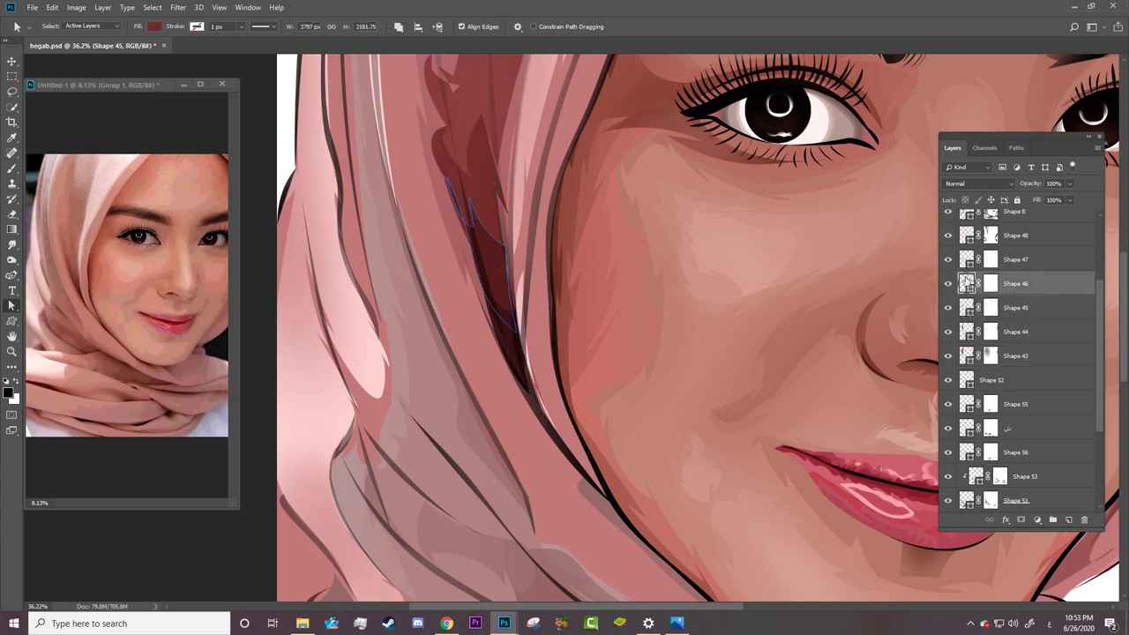
left_click(965, 258)
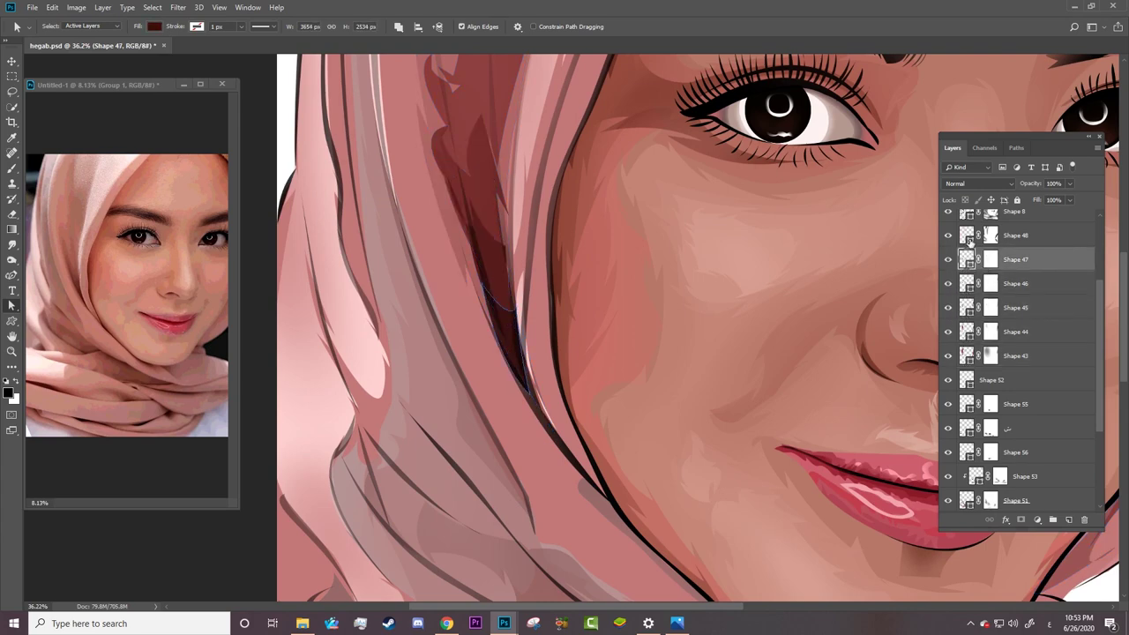
left_click(969, 239)
left_click(972, 265)
left_click(970, 287)
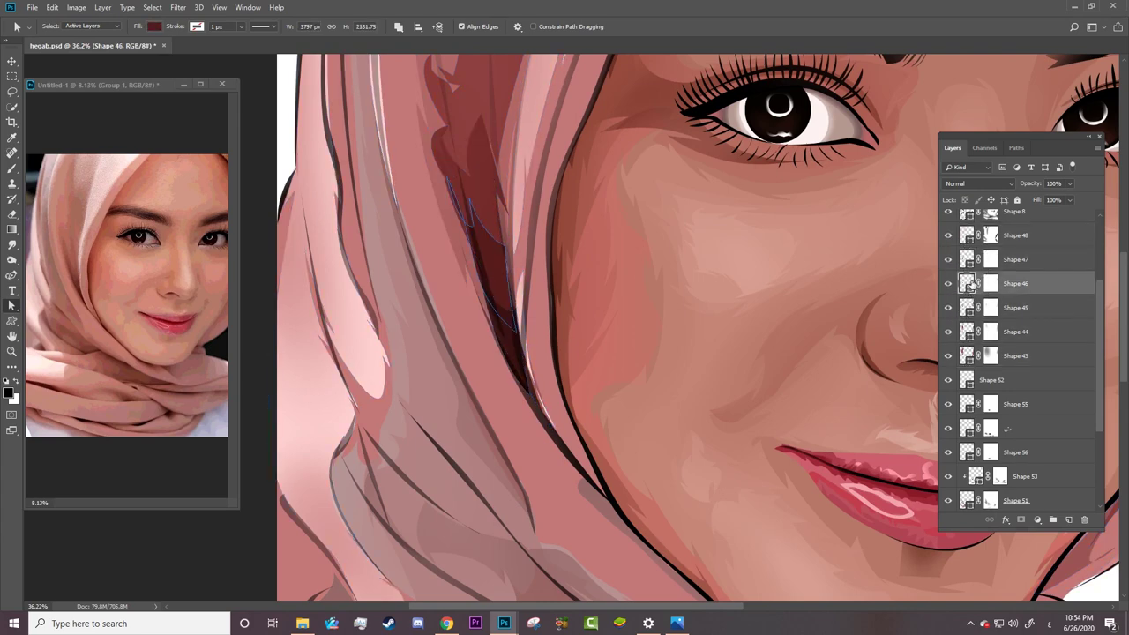
left_click(970, 309)
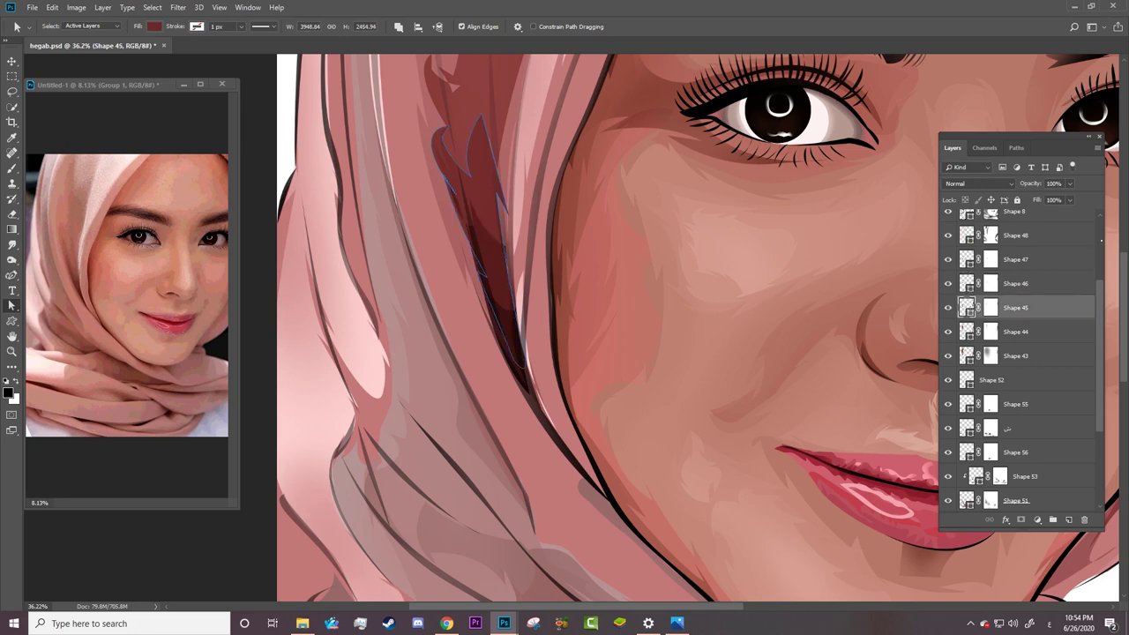
Step: Show the reference photo and set the standard Pen to Combine Shapes
scroll(1014, 353, "up", 3)
left_click(948, 313)
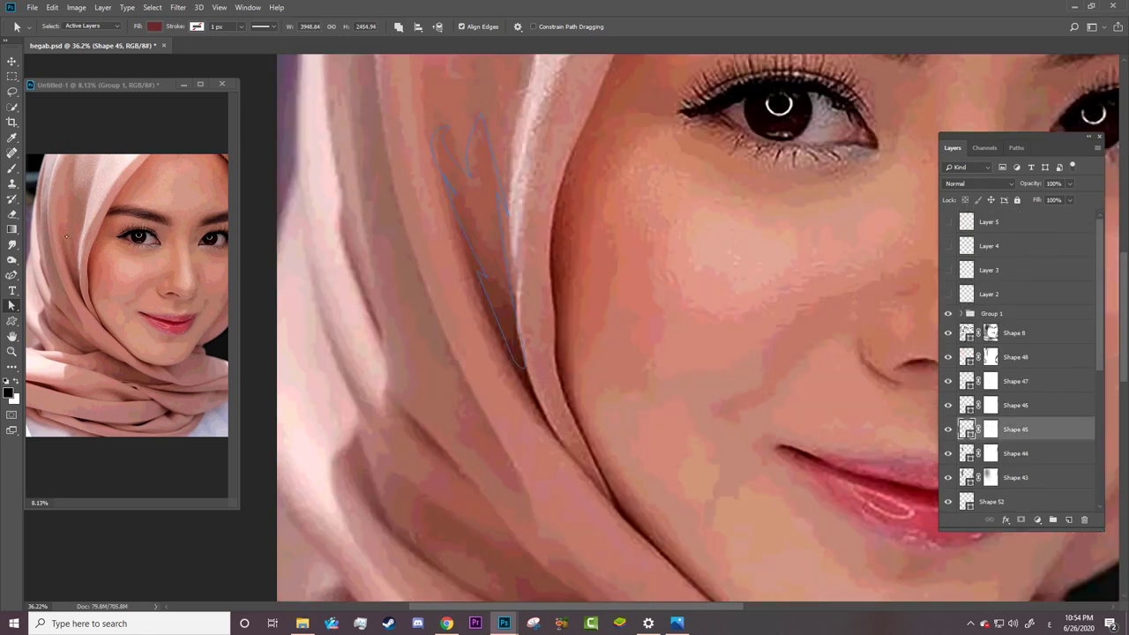
left_click(12, 275)
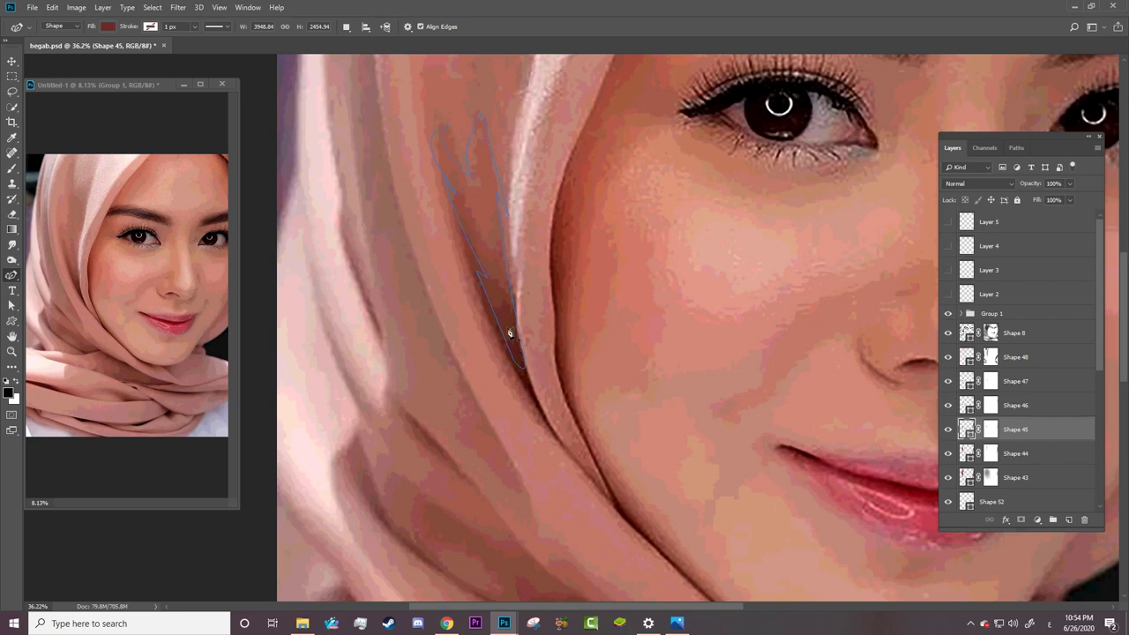
right_click(12, 276)
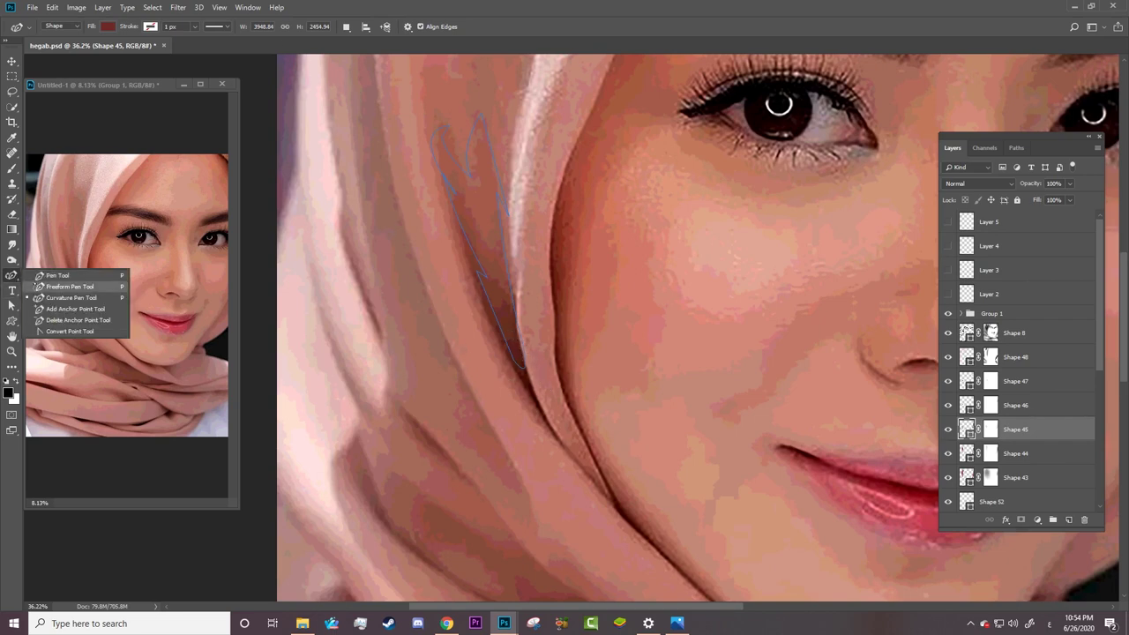
left_click(58, 276)
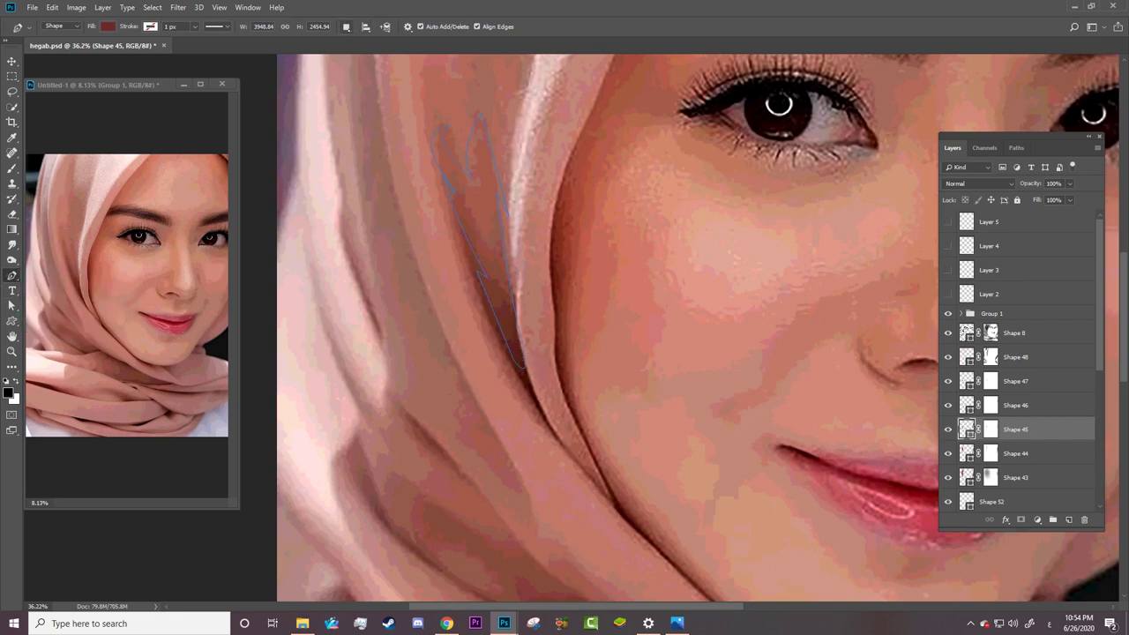
left_click(346, 26)
left_click(375, 55)
Step: Trace the dark shadow piece beside the cheek with Pen and Curvature Pen, then hide the photo
left_click_drag(530, 505, 536, 529)
right_click(13, 275)
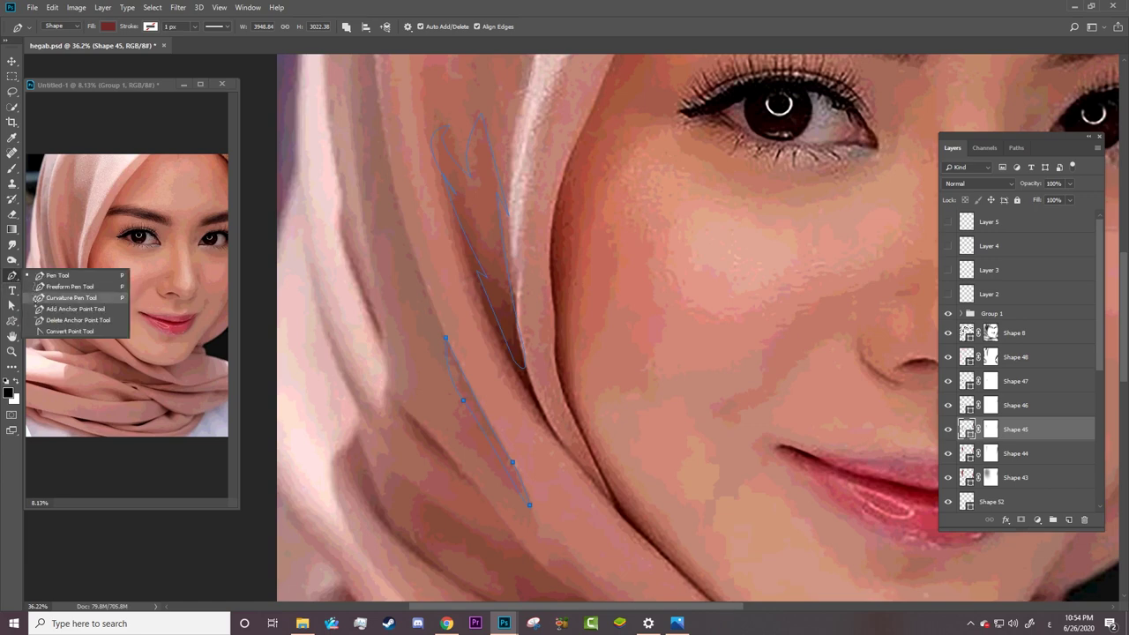
left_click(61, 298)
left_click(529, 375)
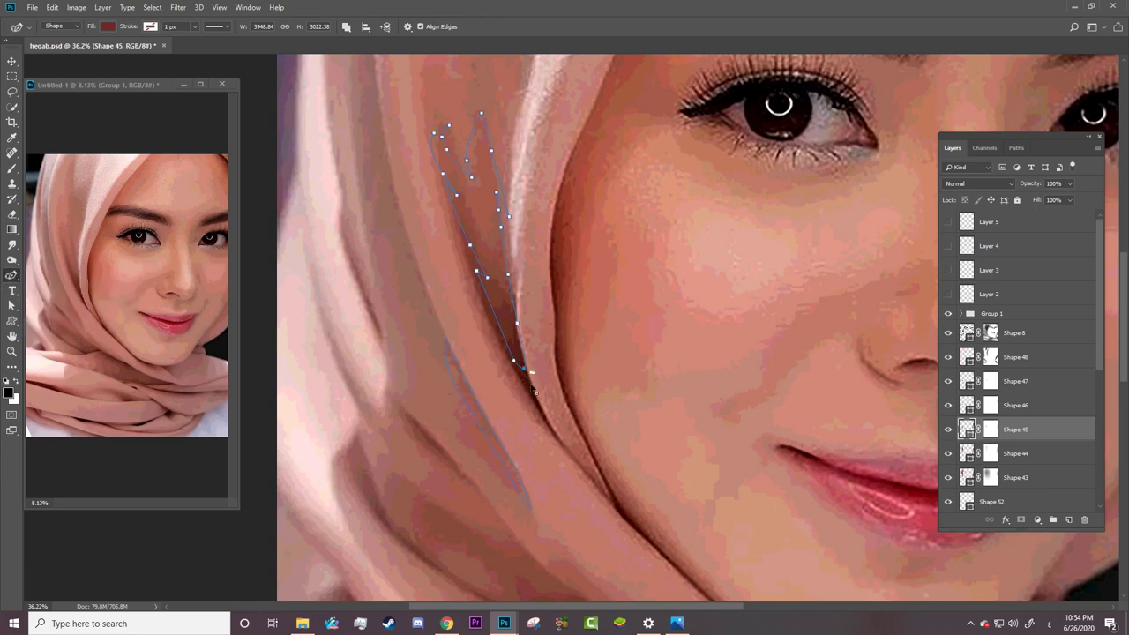
left_click(534, 393)
left_click_drag(491, 306, 496, 331)
left_click_drag(478, 279, 483, 308)
right_click(484, 275)
key("Escape")
left_click(948, 314)
left_click(990, 429)
key("b")
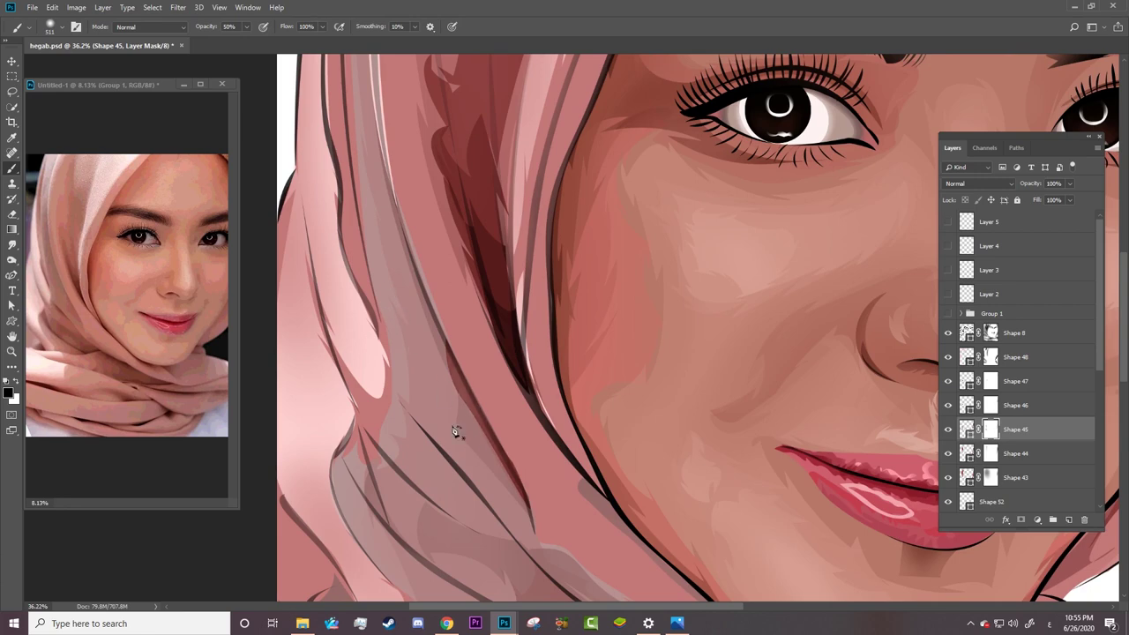
Step: Select Shape 44 and inspect its layer mask properties
key("z")
scroll(408, 398, "down", 5)
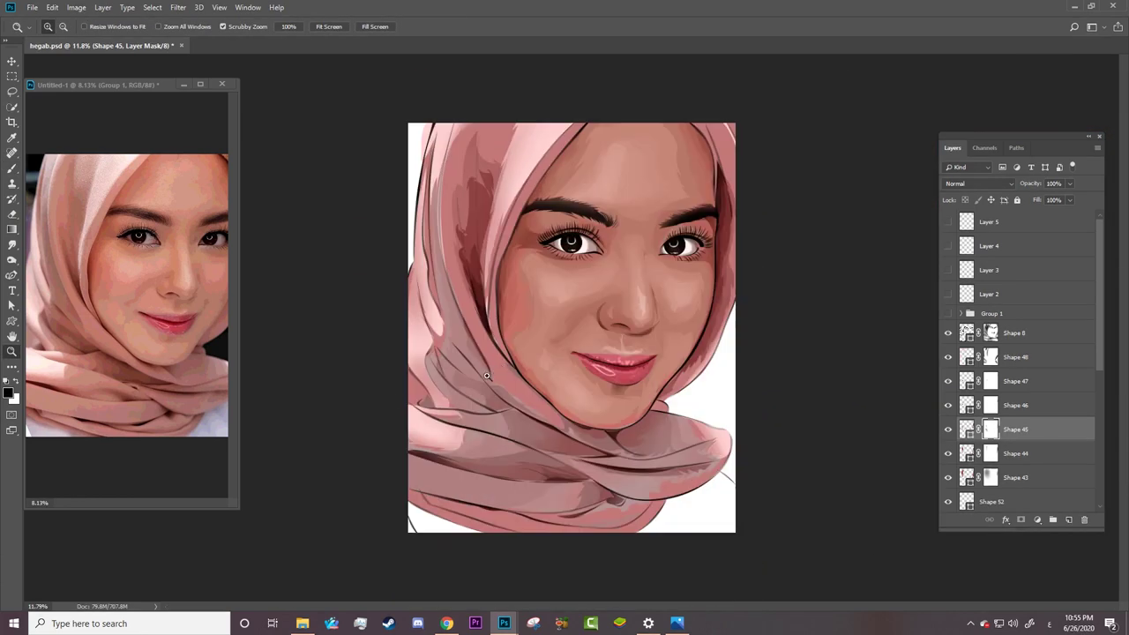
scroll(576, 327, "up", 1)
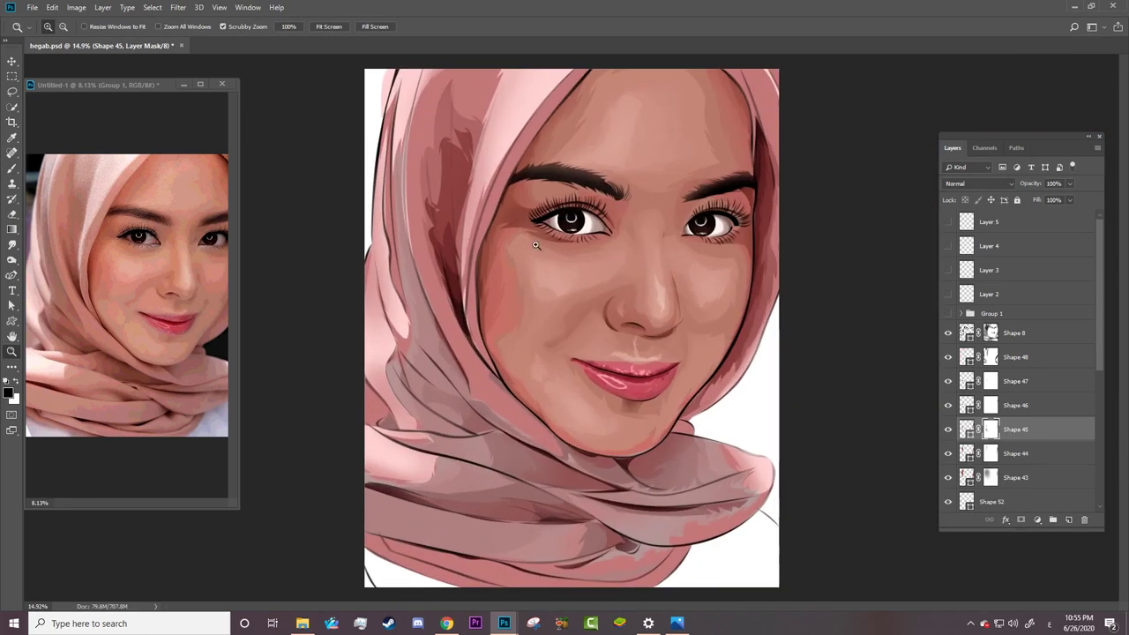
left_click(969, 477)
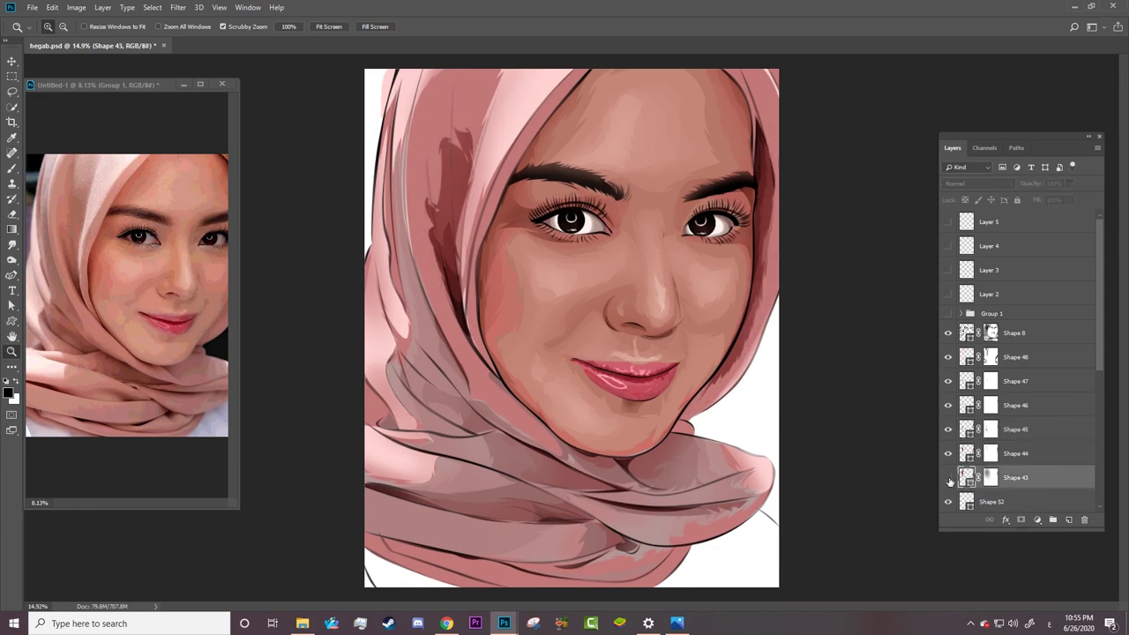
left_click(969, 455)
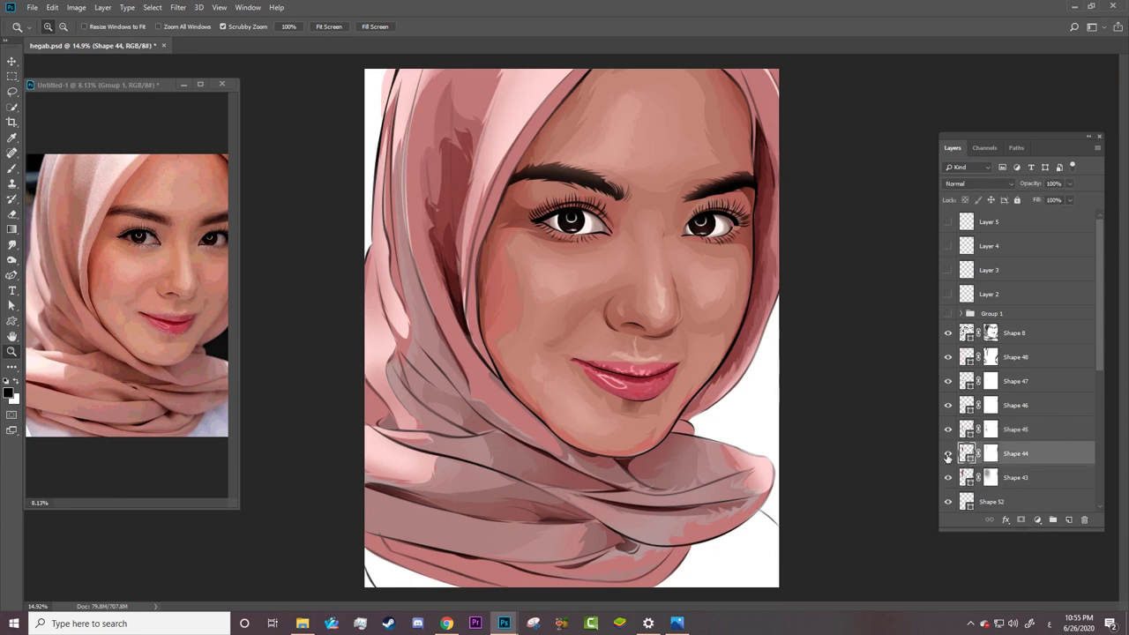
double_click(991, 456)
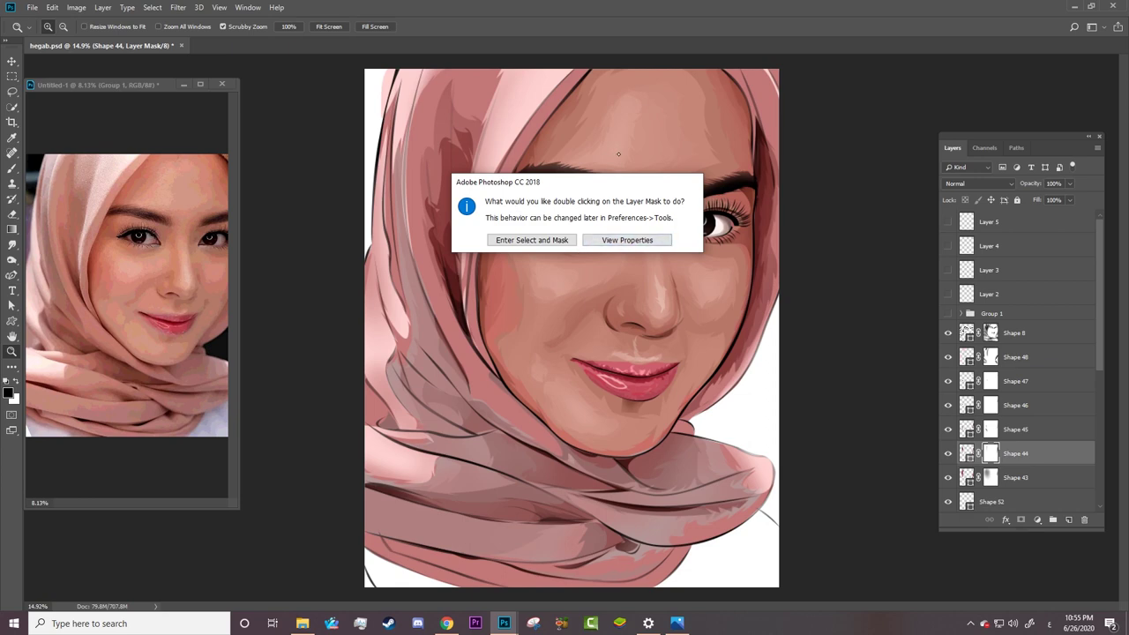
left_click(624, 240)
left_click(473, 273)
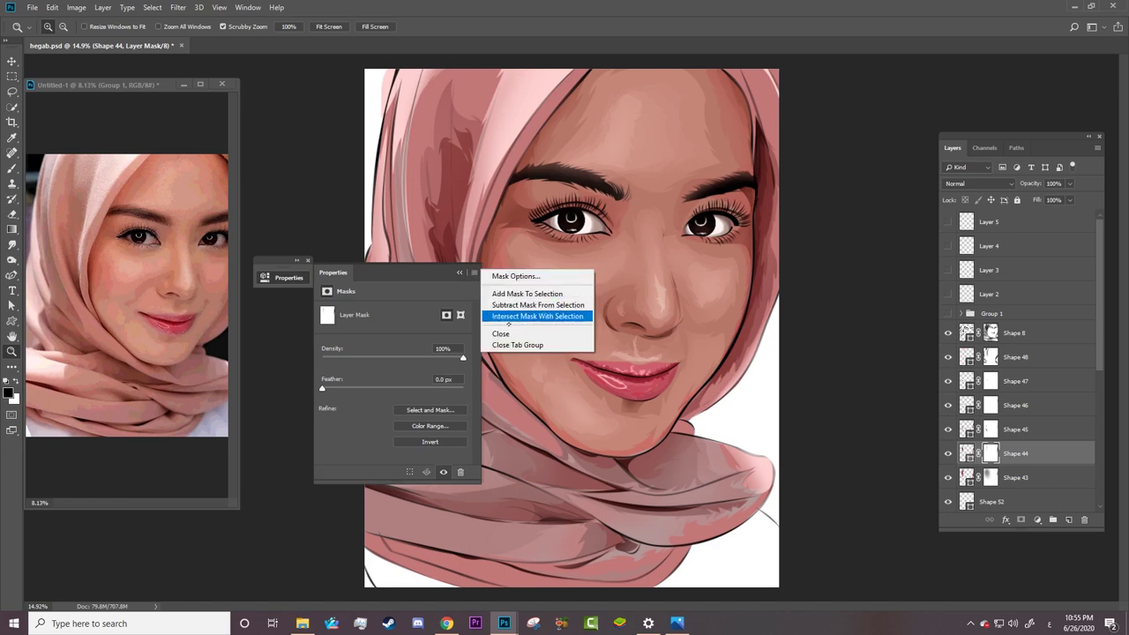
left_click(507, 329)
Step: Set the soft brush size to about 1011 px
key("b")
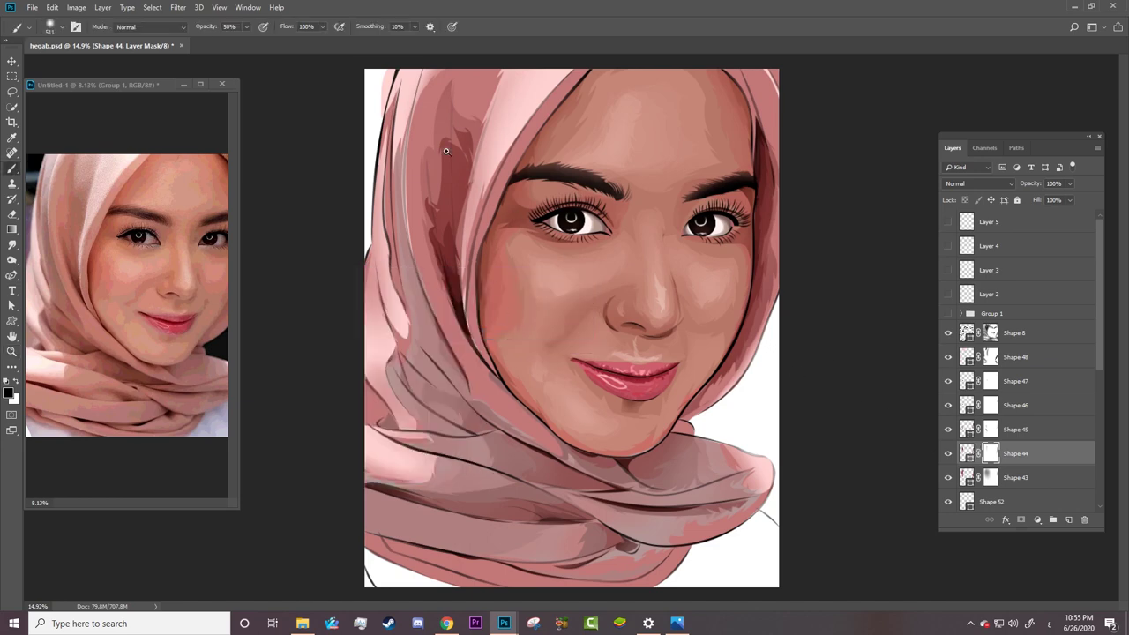
right_click(465, 194)
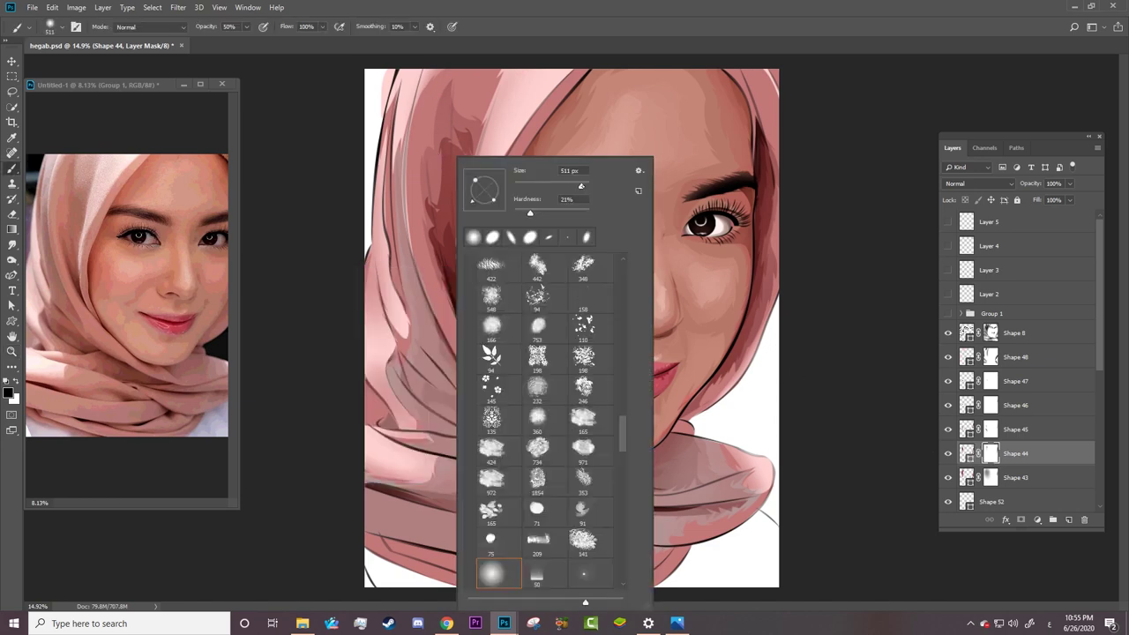
left_click_drag(581, 185, 592, 185)
key("Return")
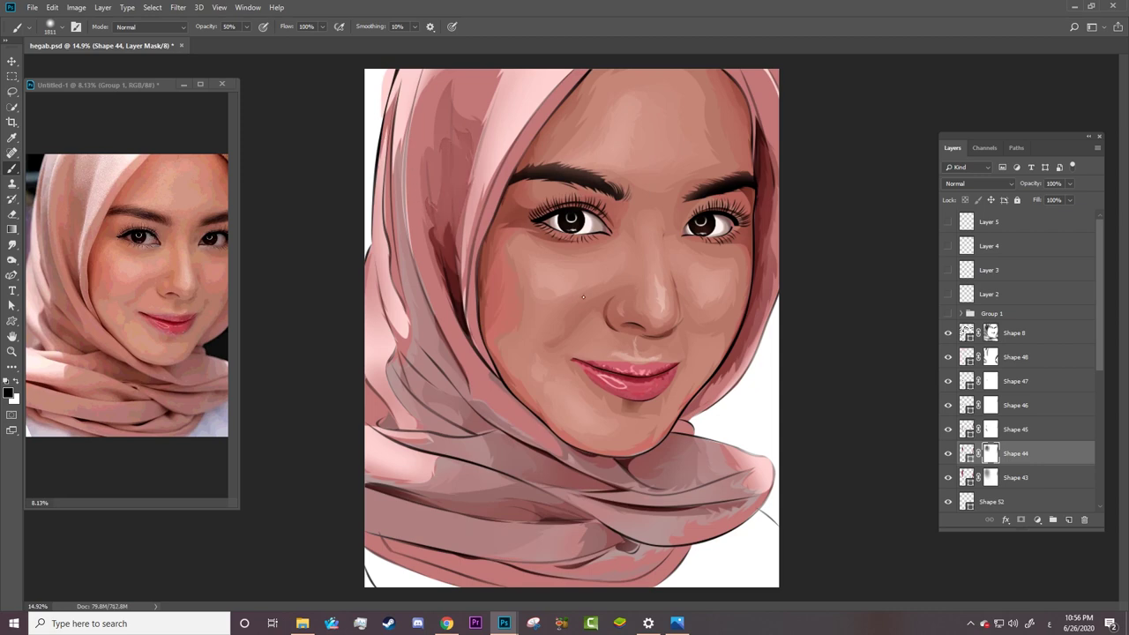
Step: Target the Shape 45 and Shape 46 masks, then select Shape 47 and zoom to the left cheek
left_click(992, 430)
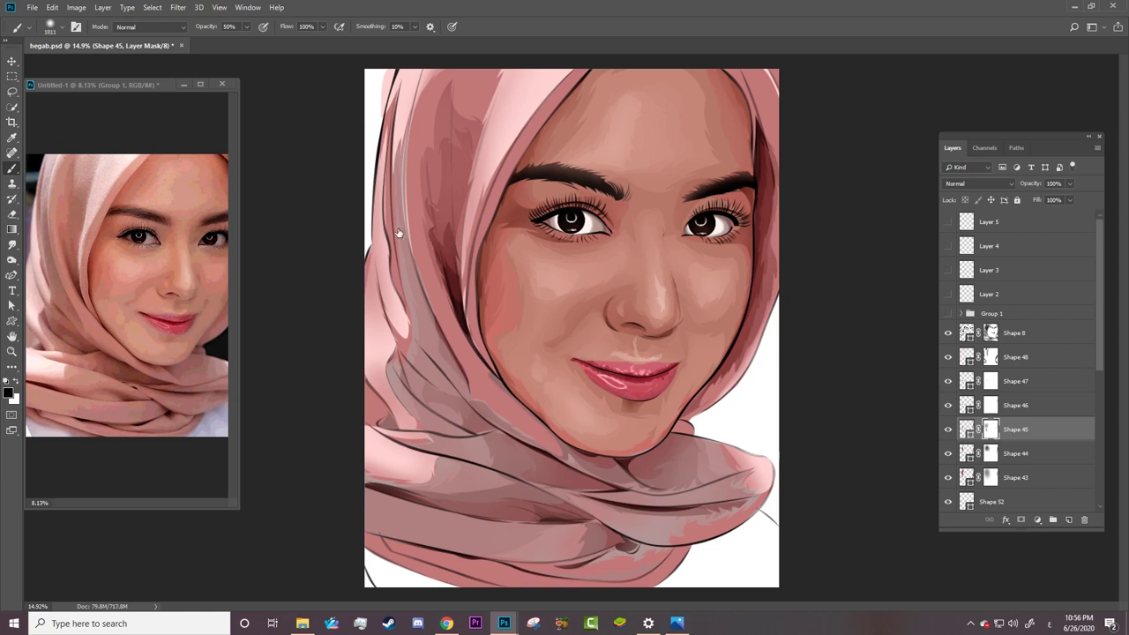
left_click(965, 408)
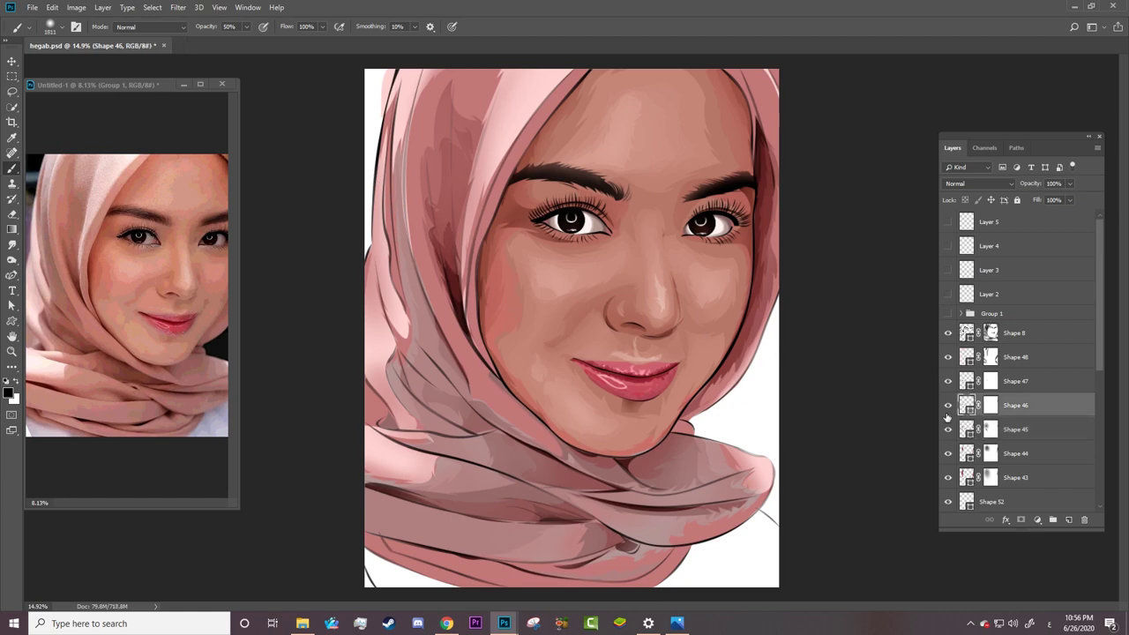
left_click(989, 406)
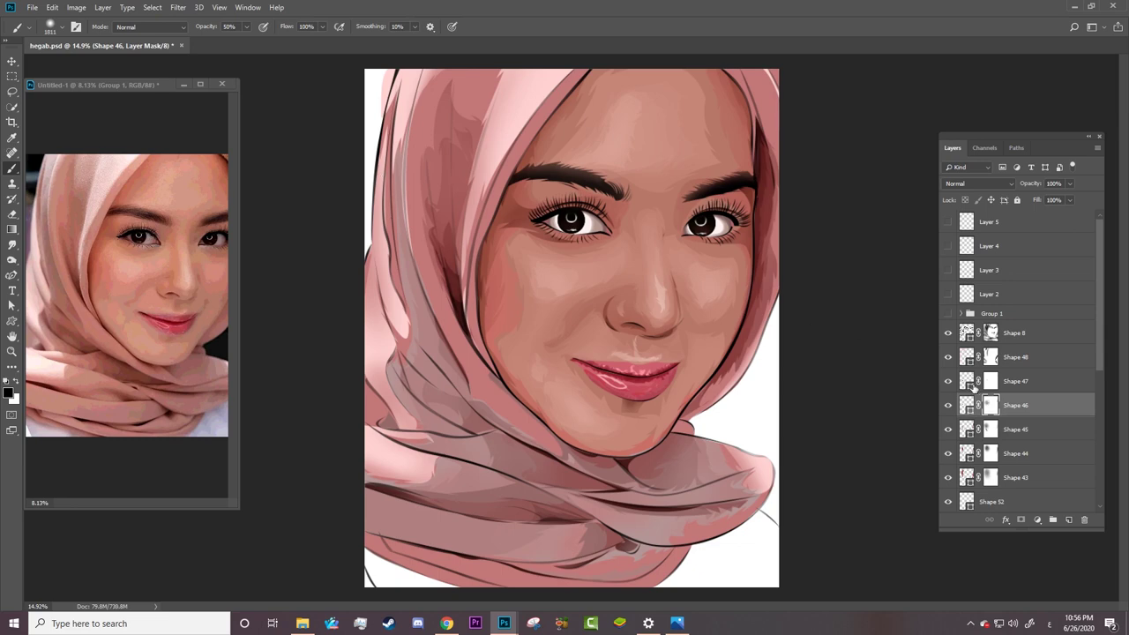
left_click(970, 386)
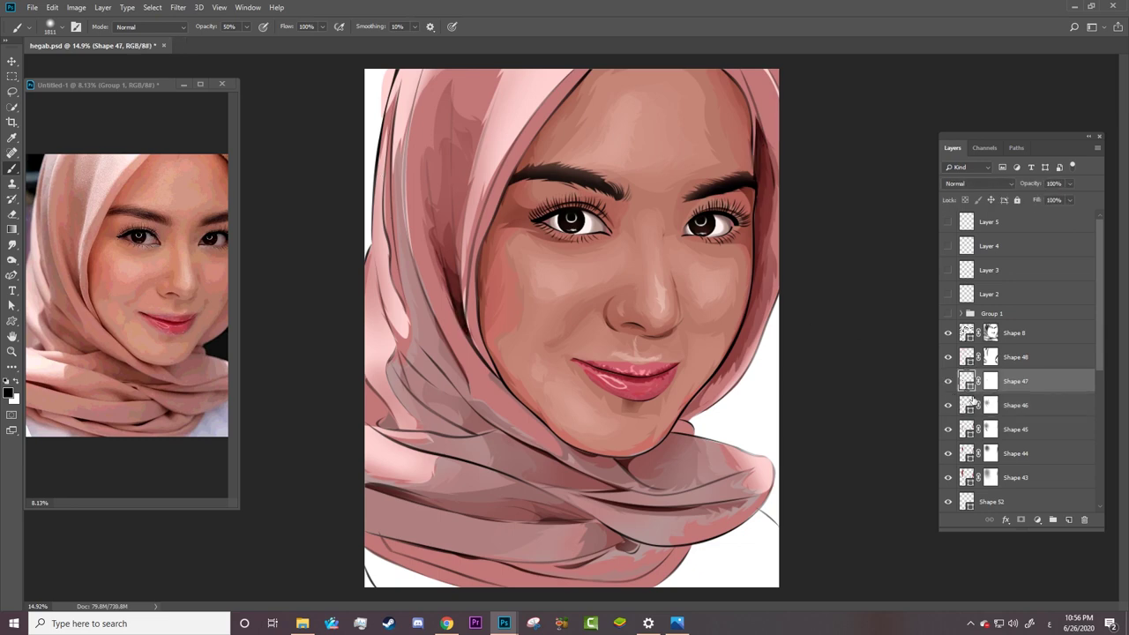
key("z")
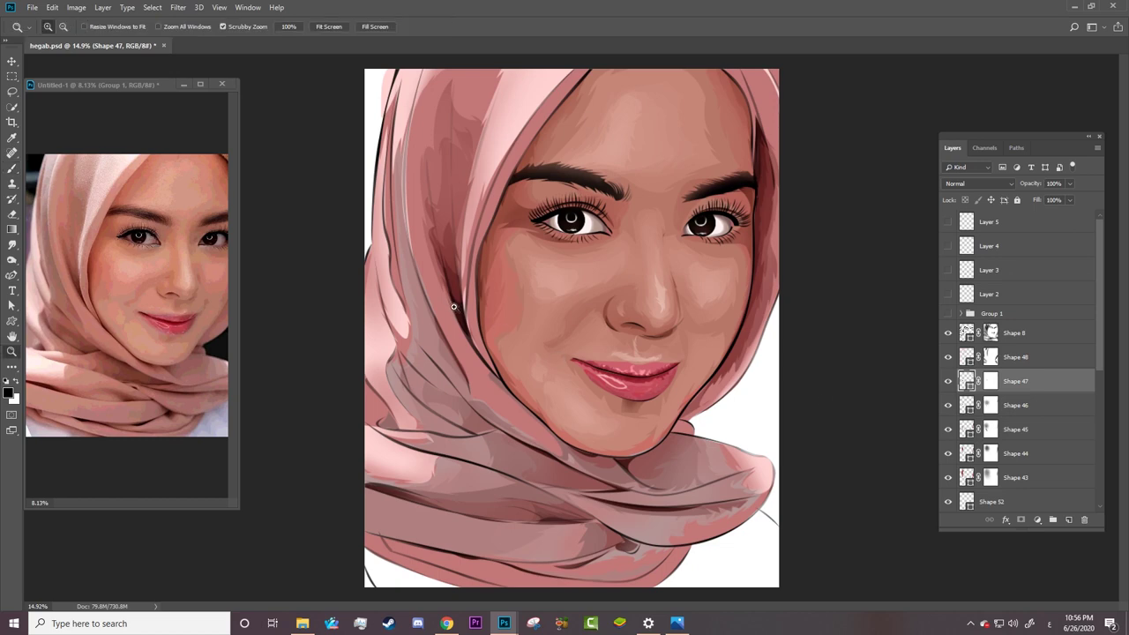
left_click(455, 310)
left_click(432, 319)
Step: Over the reference photo, add an anchor to Shape 47 and drag two anchors to fit the fold
key("p")
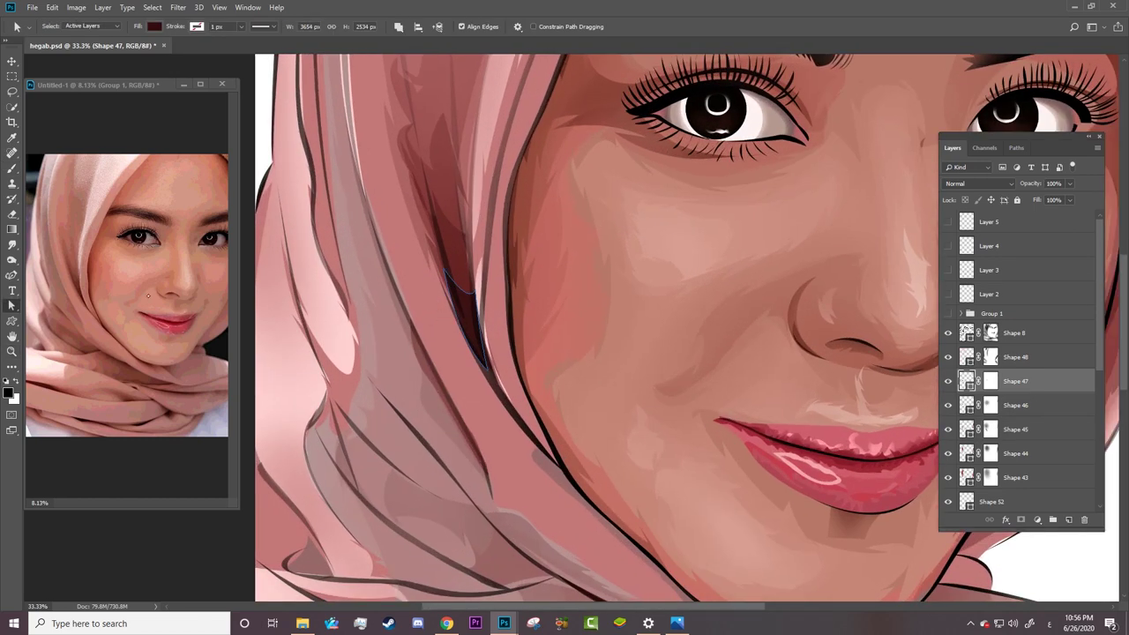
left_click(948, 313)
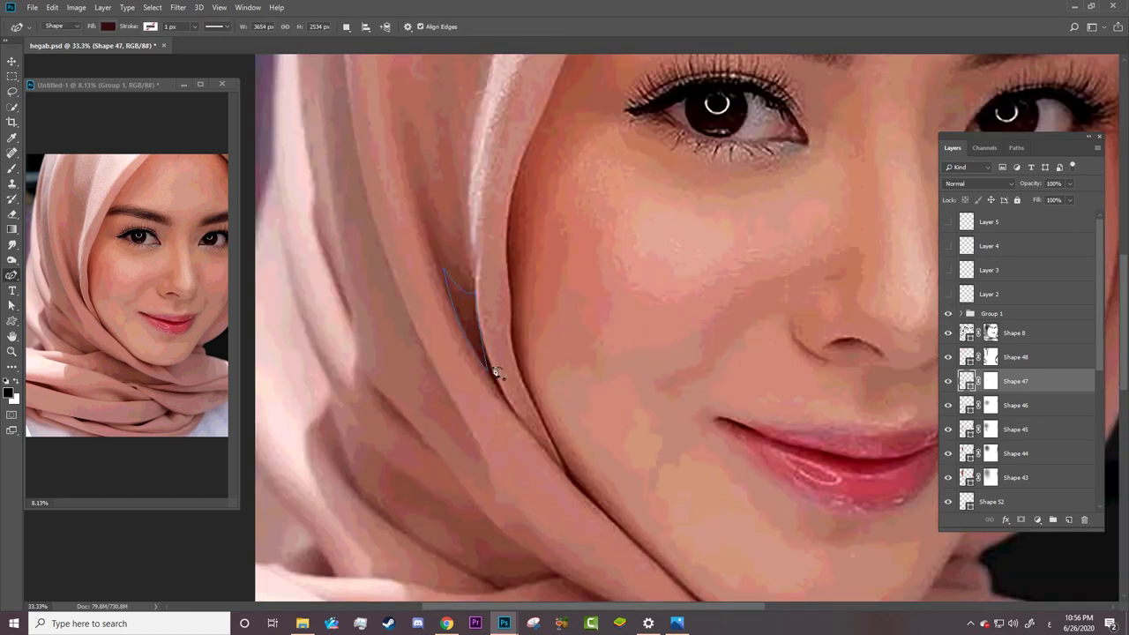
left_click(512, 412)
left_click_drag(443, 268, 437, 264)
left_click_drag(475, 291, 474, 269)
left_click(948, 315)
Step: Zoom out and target Shape 47's layer mask with the Brush
key("a")
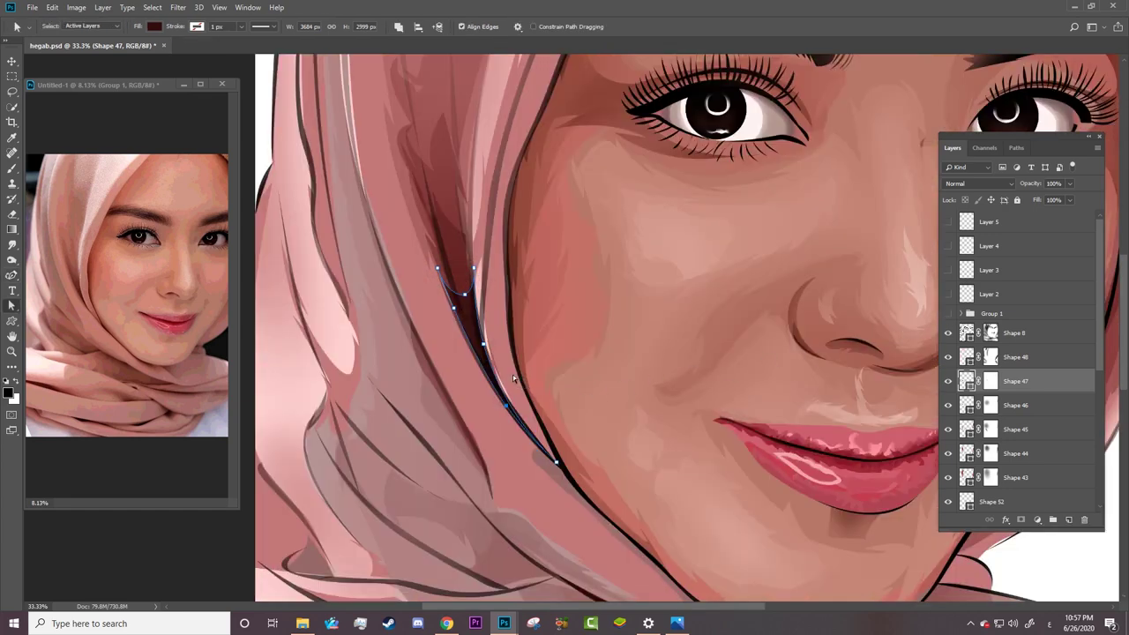
key("z")
scroll(516, 384, "down", 3)
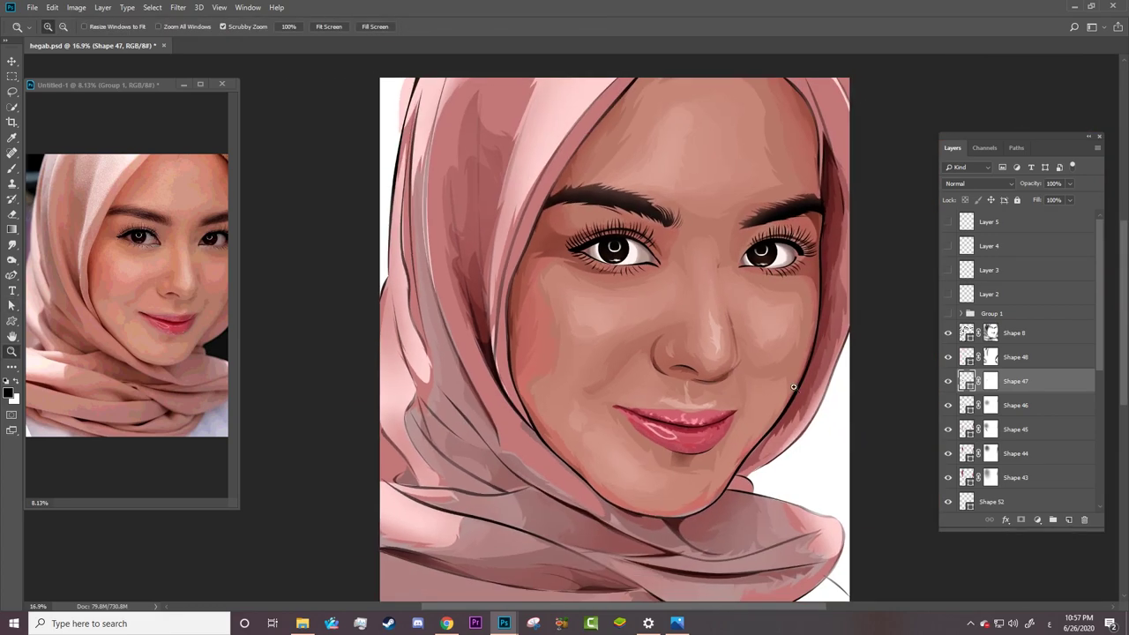
left_click(989, 381)
scroll(471, 327, "up", 3)
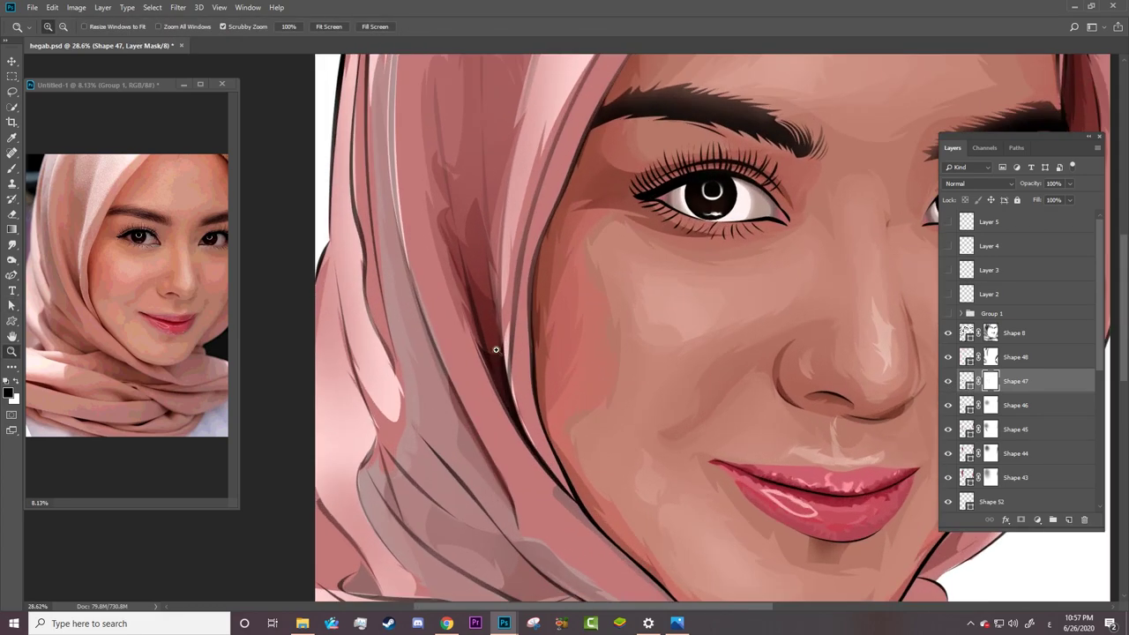
key("b")
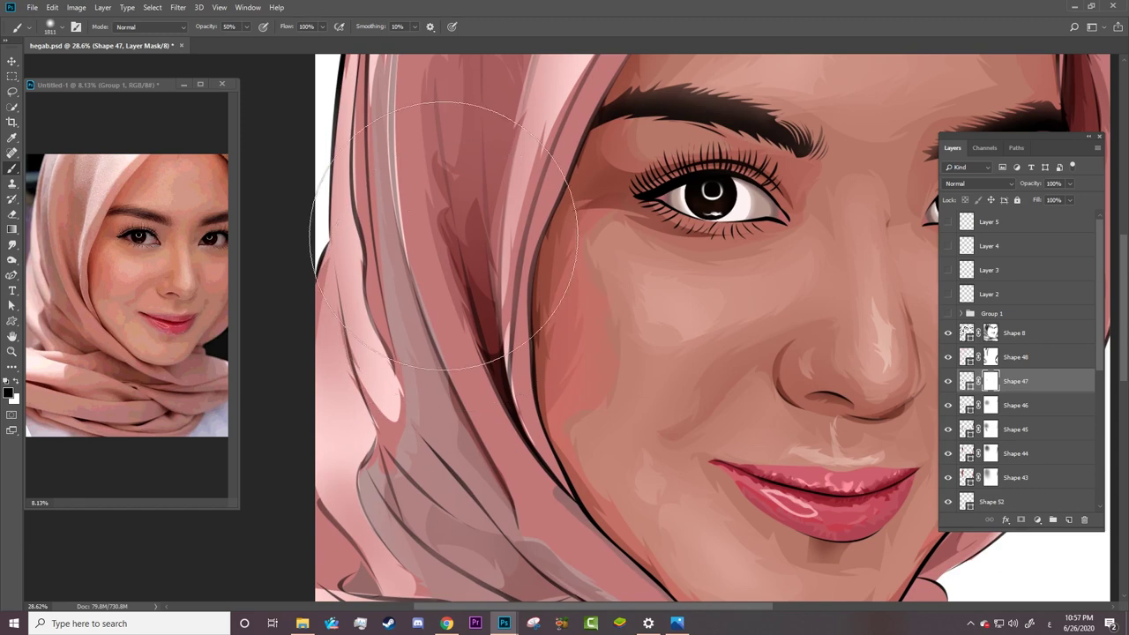
Step: Brush Shape 43's mask softly, zoom to 10.4% and save hegab.psd
key("z")
left_click_drag(508, 333, 457, 331)
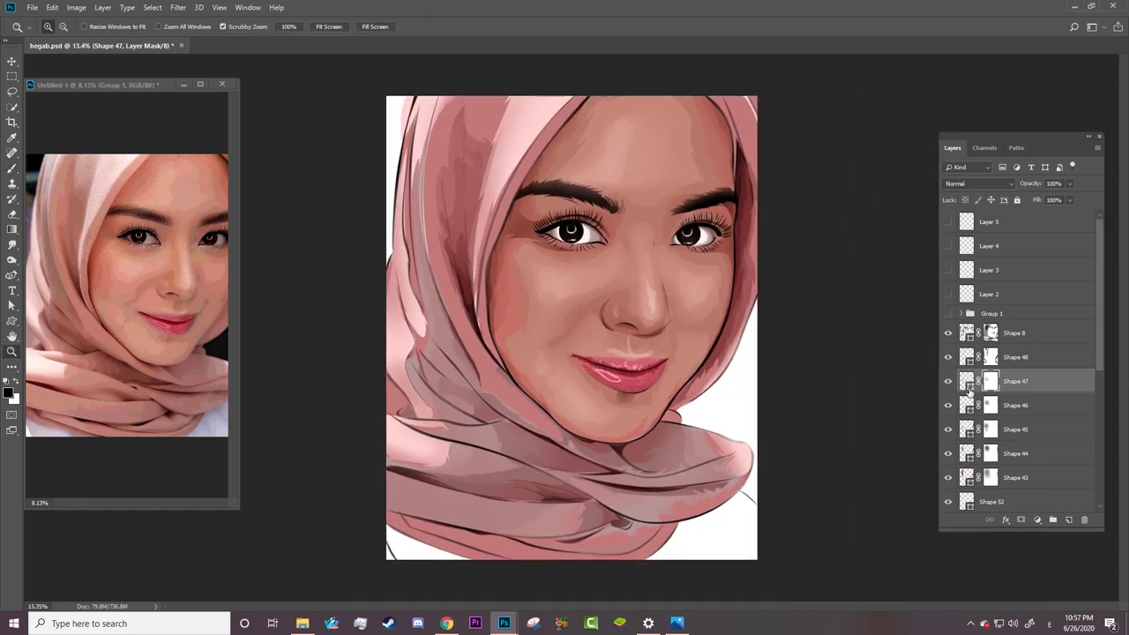
left_click(979, 477)
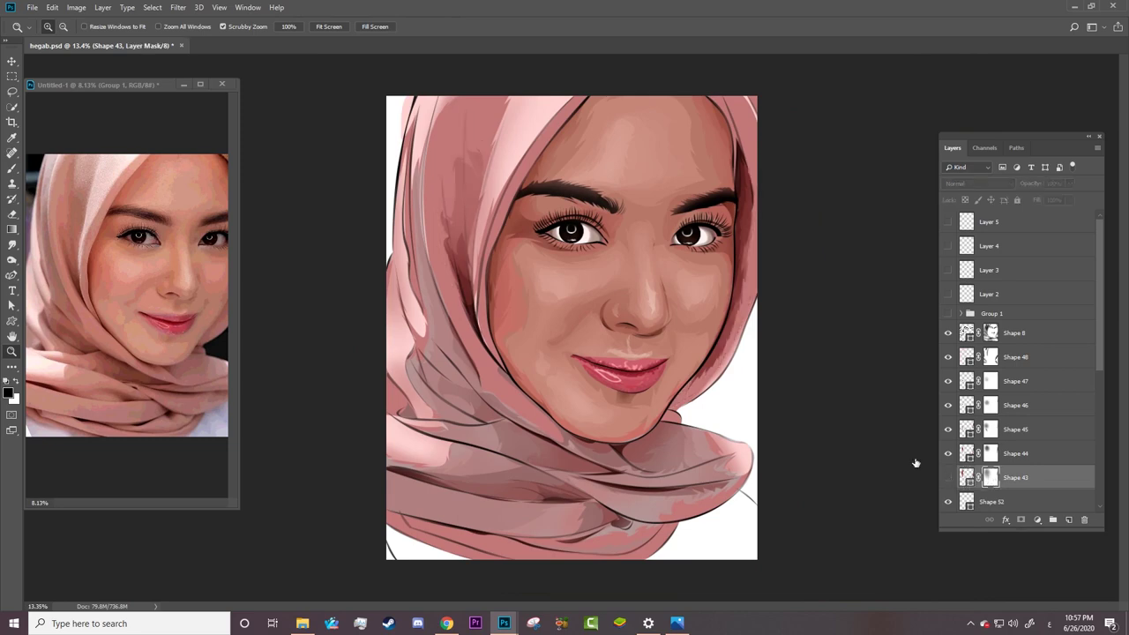
key("b")
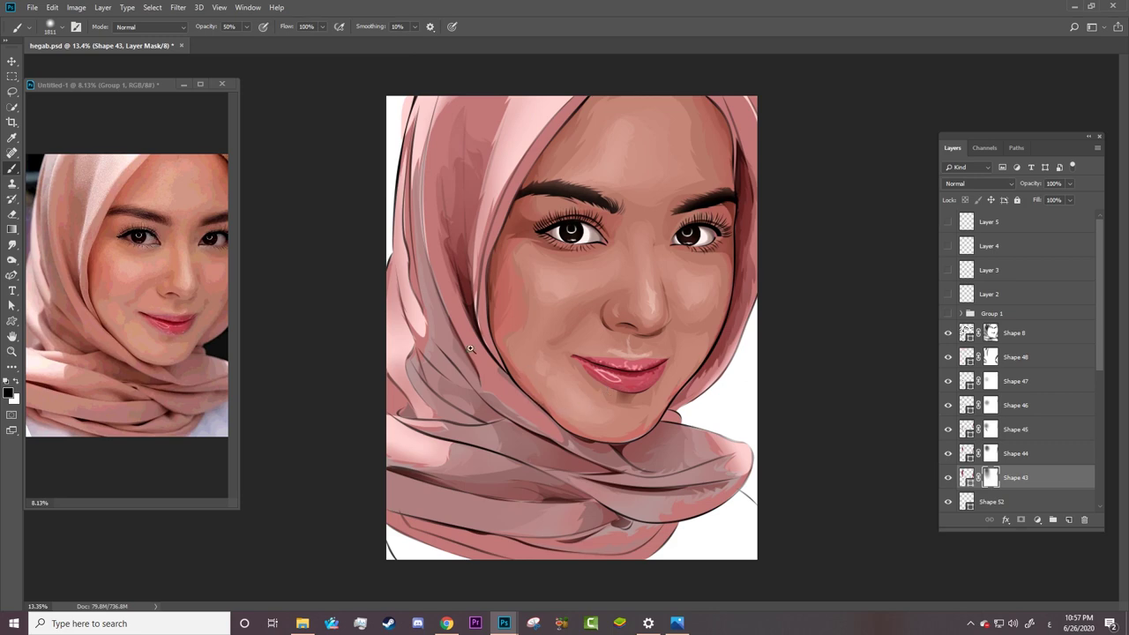
key("z")
left_click_drag(470, 345, 441, 348)
key("ctrl+s")
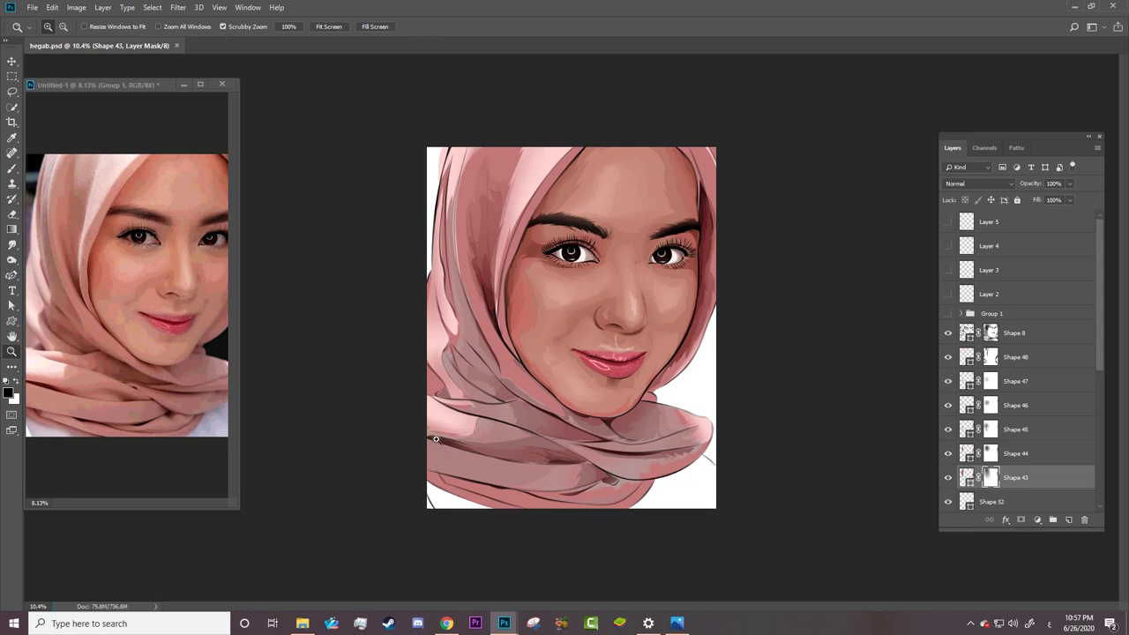
left_click_drag(436, 438, 420, 398)
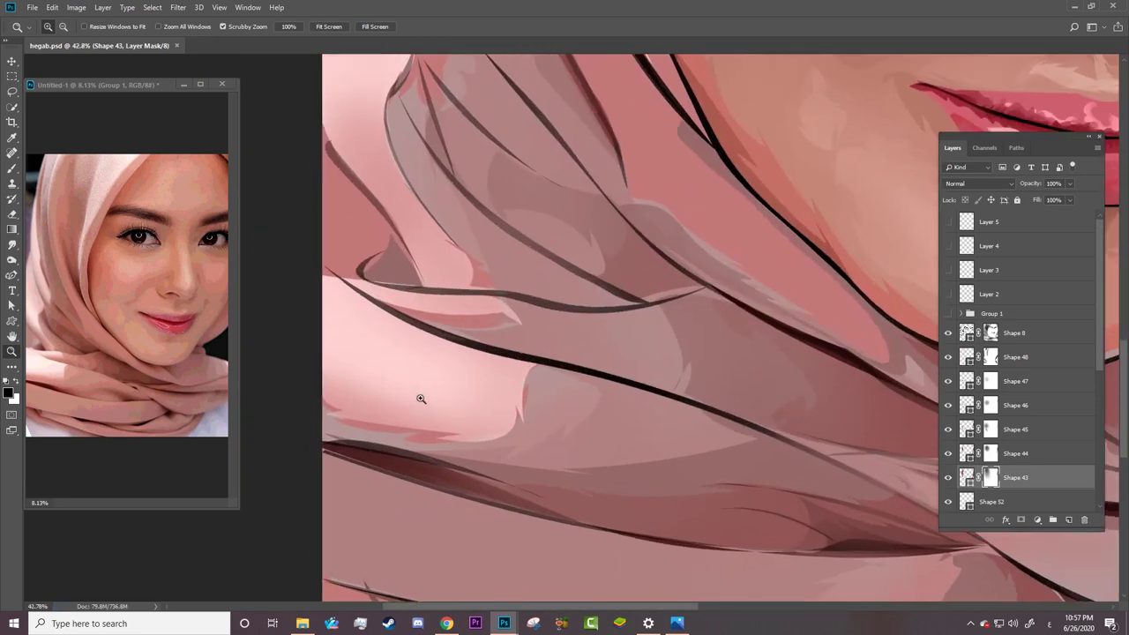
Step: Step up through the scarf layers from Shape 44 to select Shape 48
key("a")
left_click_drag(305, 326, 421, 398)
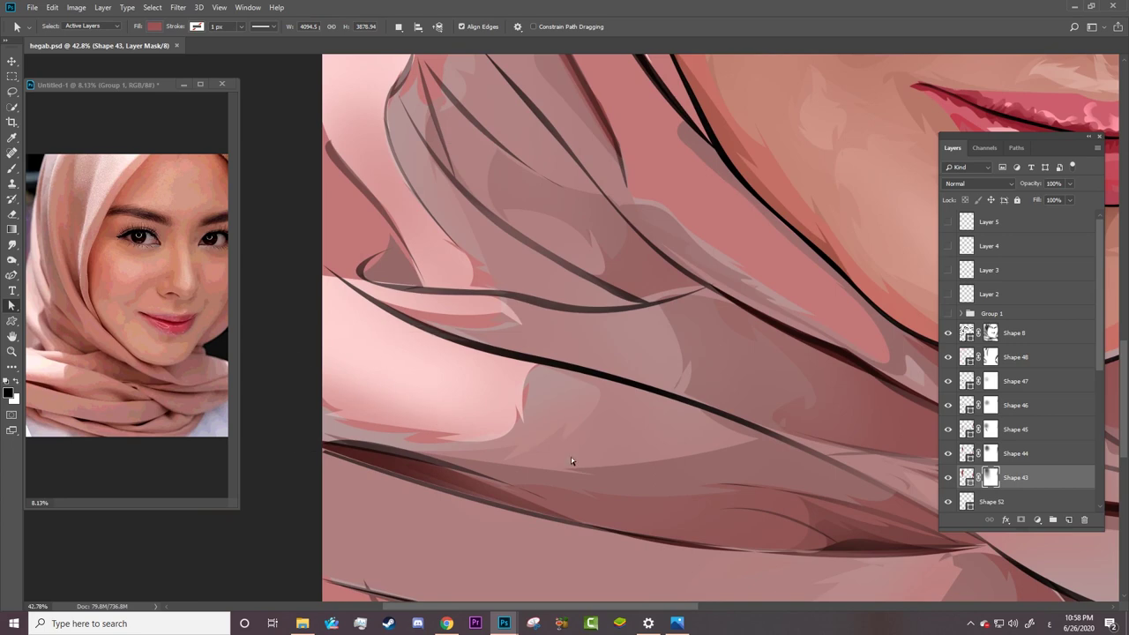
left_click(966, 455)
left_click(962, 429)
left_click(963, 405)
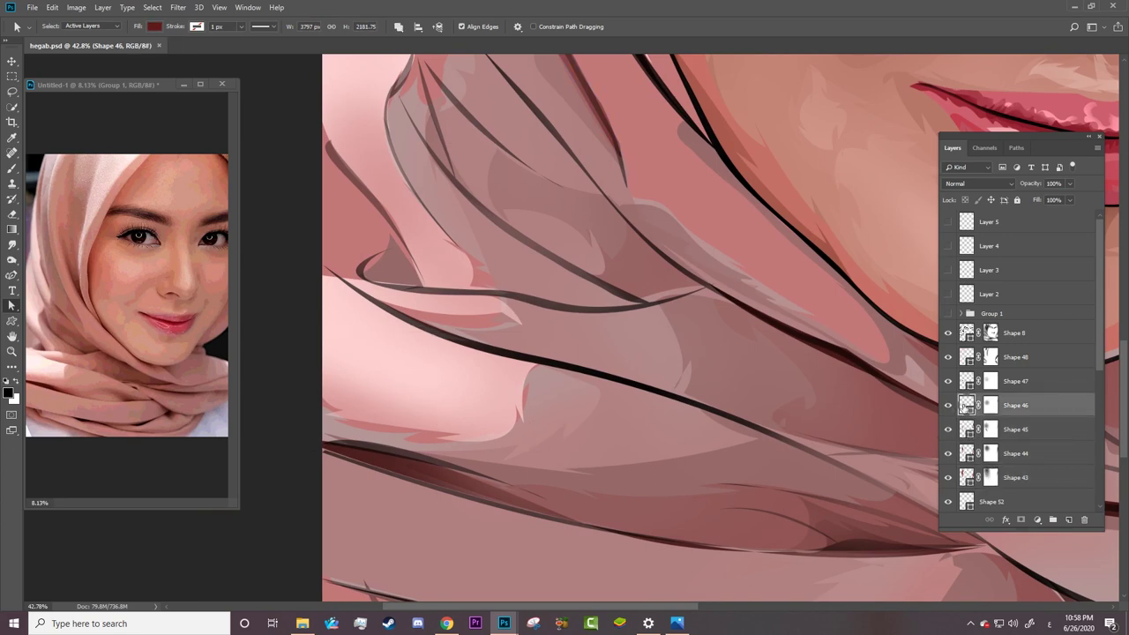
left_click(965, 381)
left_click(963, 357)
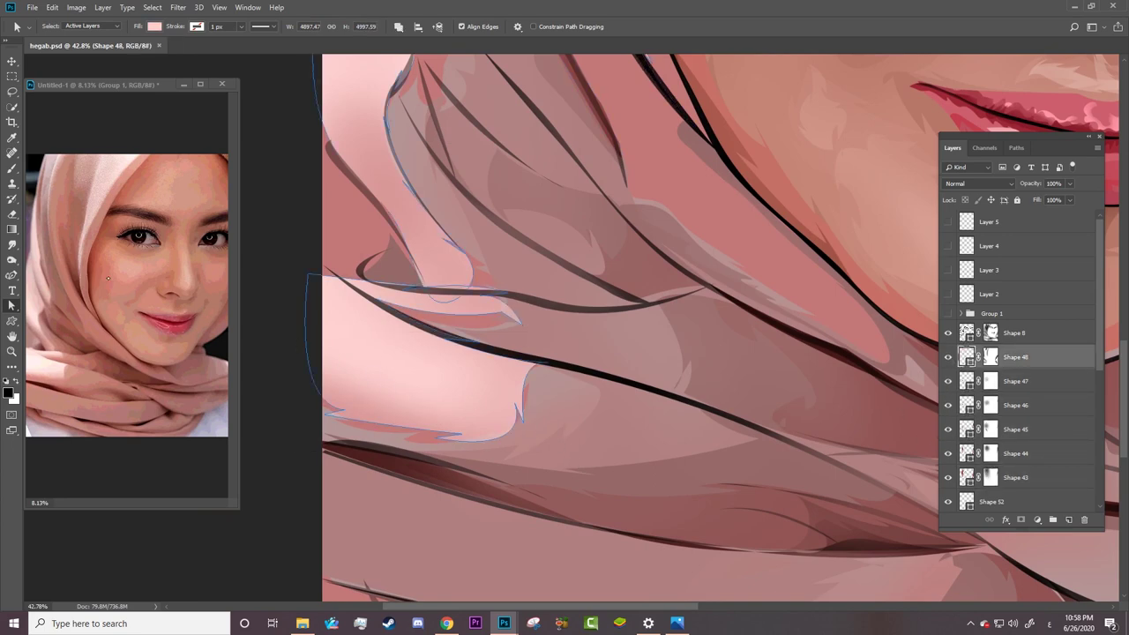
Step: Trace closed Shape 57 over the pale lower-left fold and open its fill picker for ffd2d2
right_click(13, 275)
left_click(71, 274)
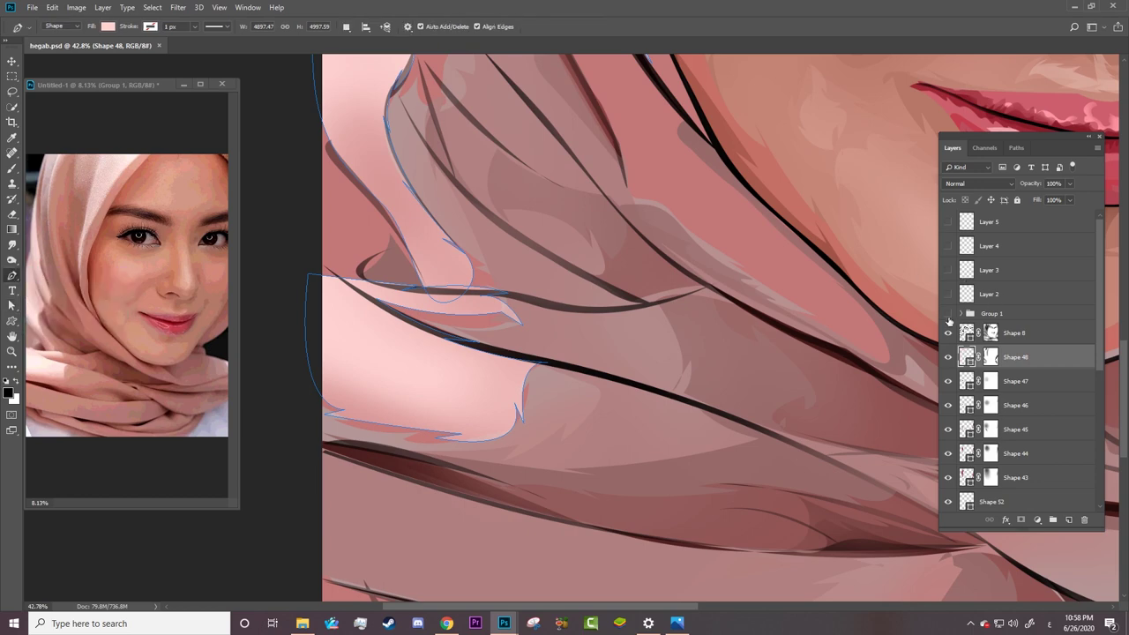
left_click(948, 315)
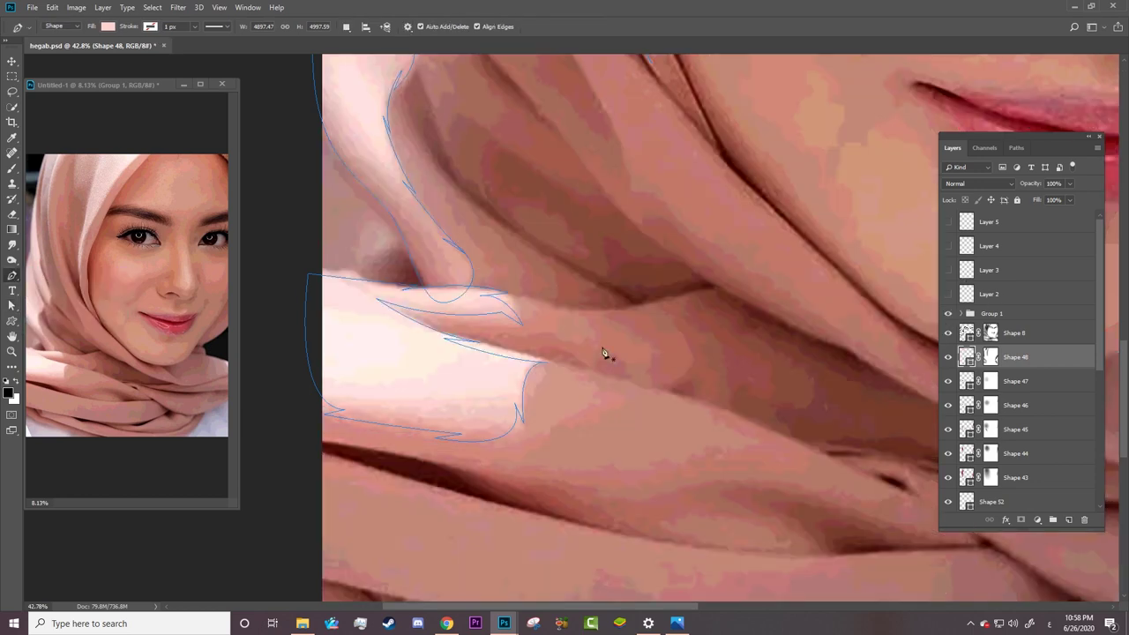
left_click(481, 354)
mouse_move(449, 363)
left_mouse_down()
mouse_move(423, 382)
mouse_move(377, 377)
left_mouse_up()
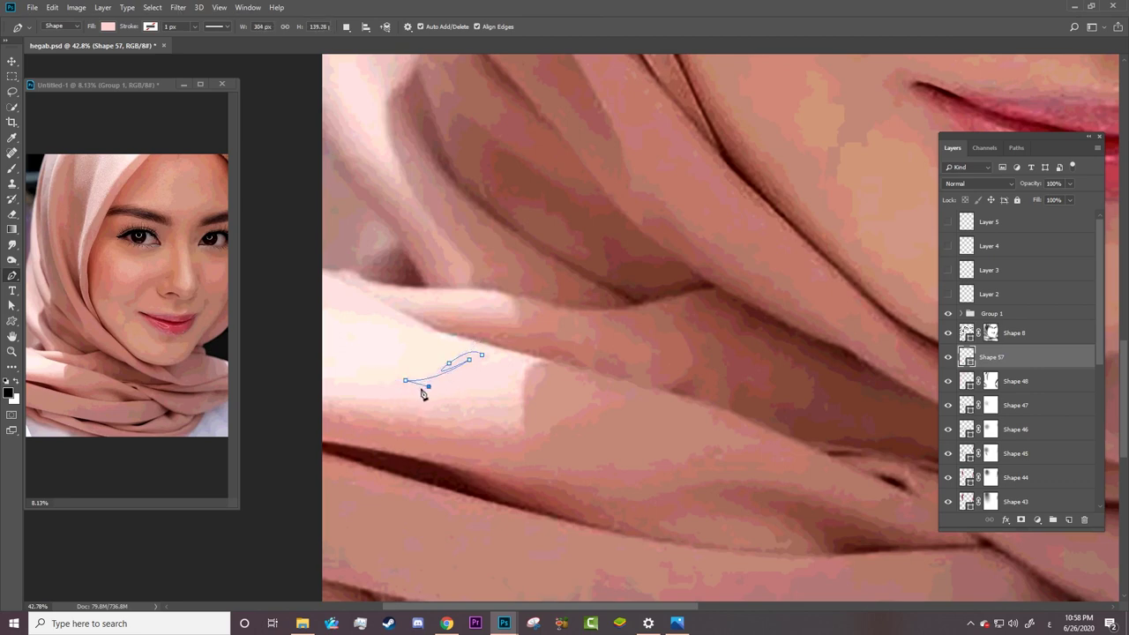
left_click_drag(371, 384, 302, 378)
left_click(317, 312)
mouse_move(364, 314)
left_mouse_down()
mouse_move(489, 347)
mouse_move(459, 359)
left_mouse_up()
left_click(457, 341, "alt")
left_click(482, 356)
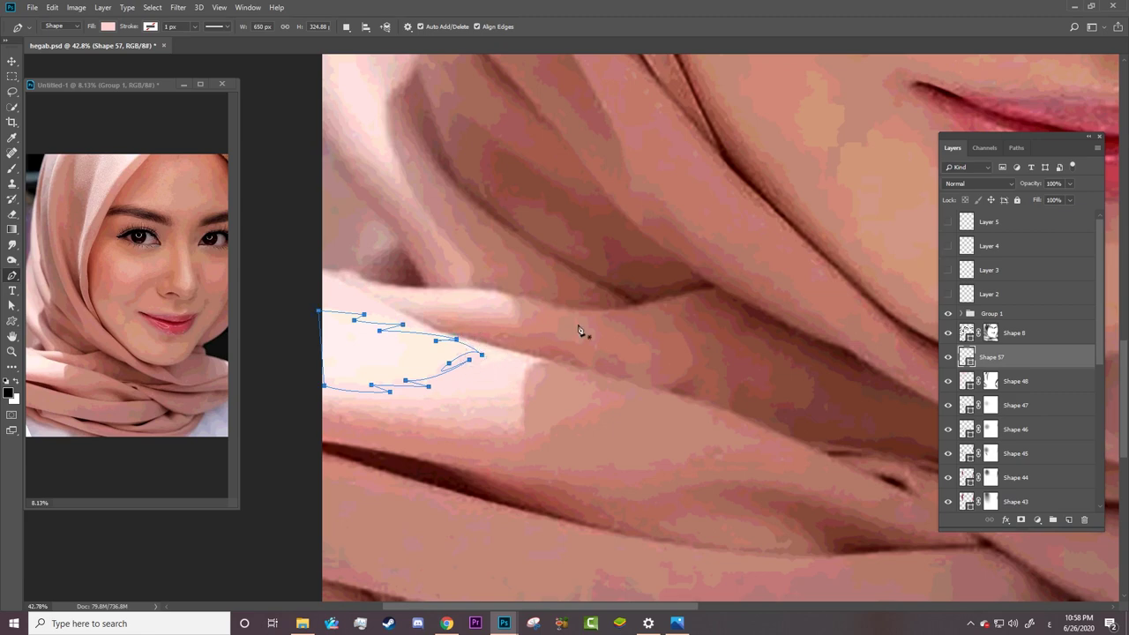
left_click(108, 26)
left_click(163, 49)
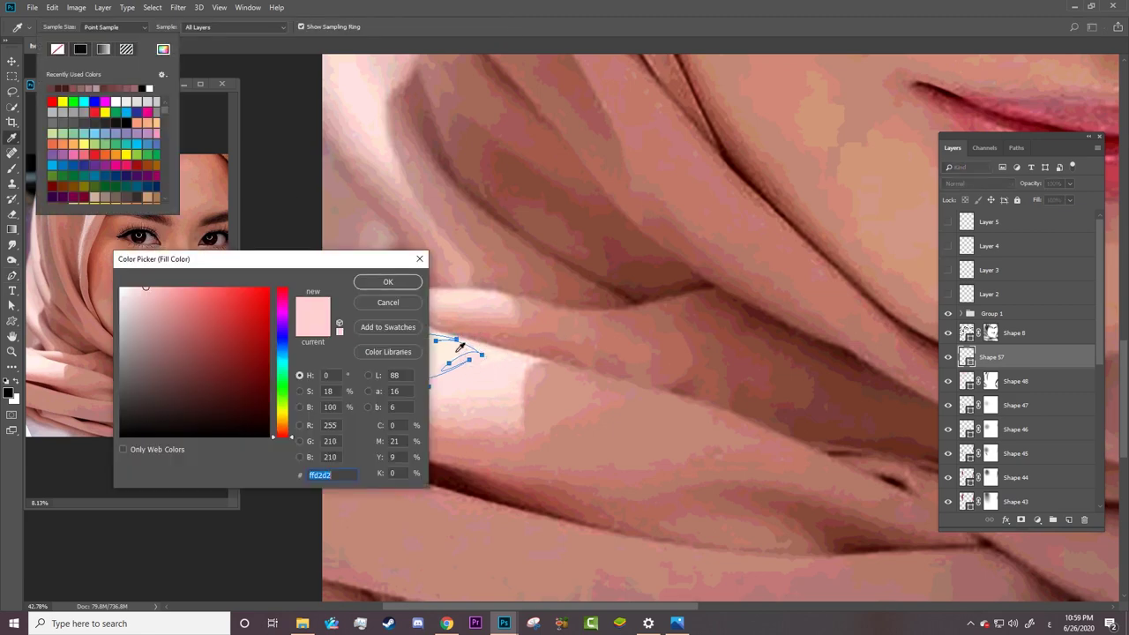
Step: Confirm the pale pink fill and set path operations to Combine Shapes
key("Return")
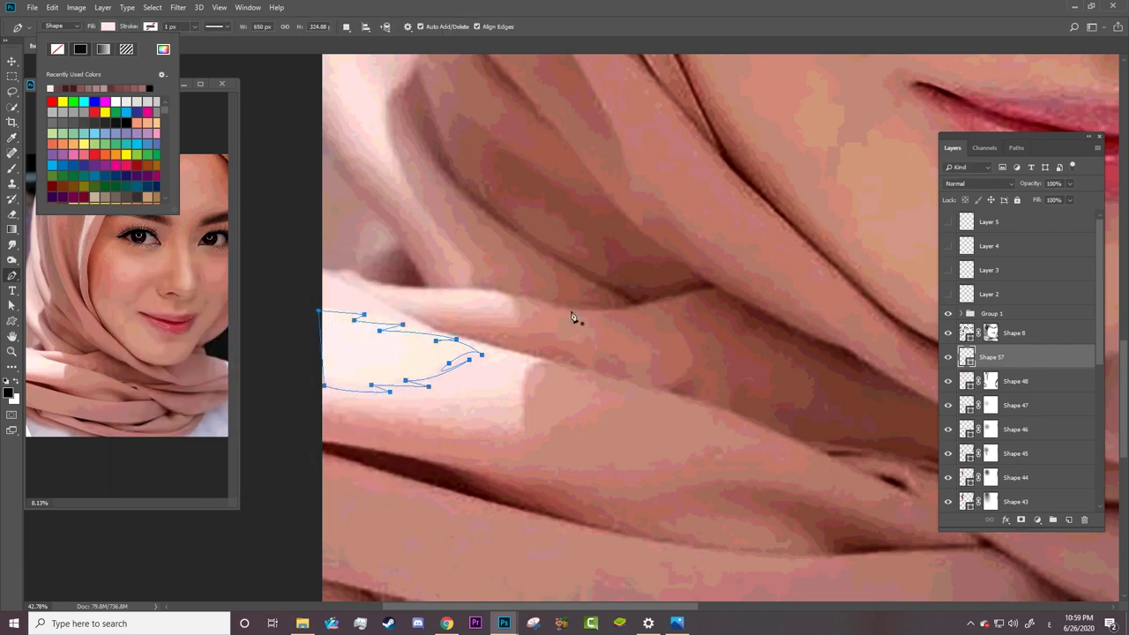
left_click(345, 26)
left_click(371, 55)
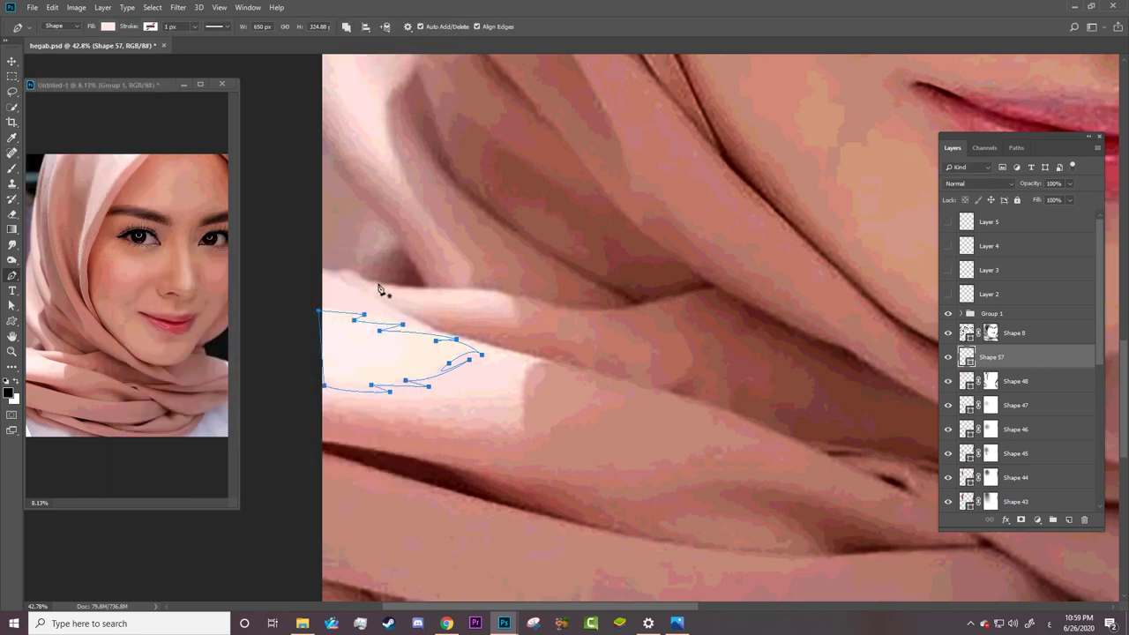
Step: Draw a second closed highlight piece in Shape 57 along the fold's upper edge with a sharp tip
left_click(327, 271)
mouse_move(433, 290)
left_mouse_down()
mouse_move(420, 294)
mouse_move(491, 289)
left_mouse_up()
left_click(512, 298)
left_click(508, 296)
right_click(510, 302)
key("Escape")
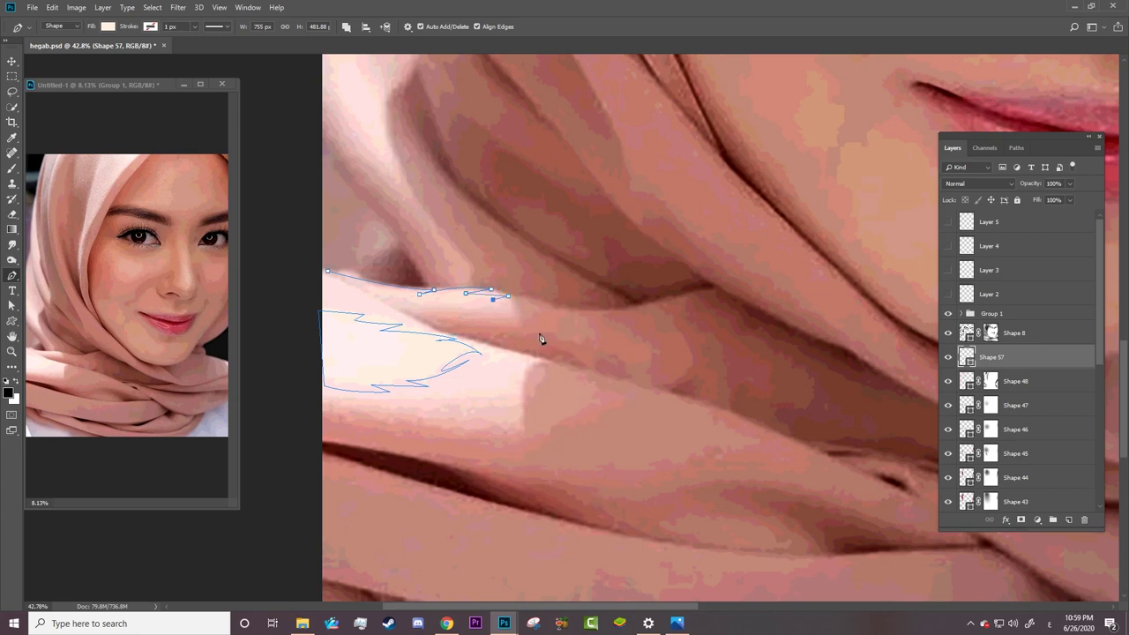
left_click_drag(516, 316, 533, 348)
left_click(518, 316, "alt")
left_click_drag(327, 273, 267, 223)
Step: Begin a third highlight piece higher on the hijab, curving down along the fold
scroll(719, 327, "up", 5)
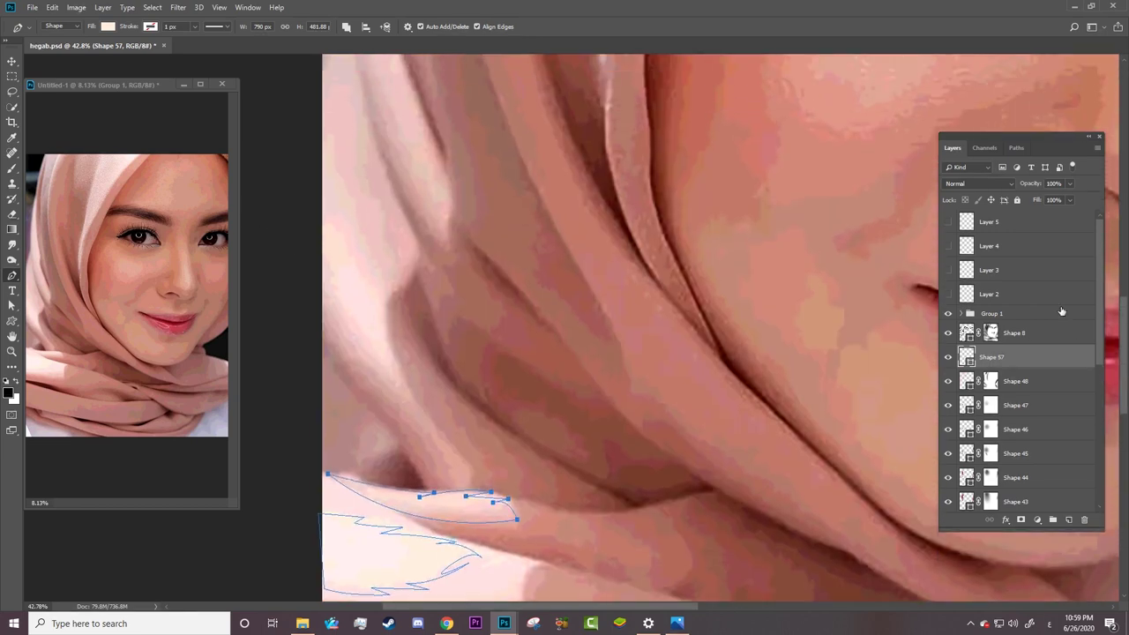
mouse_move(314, 215)
left_mouse_down()
mouse_move(332, 219)
mouse_move(353, 264)
left_mouse_up()
left_click_drag(383, 346, 357, 326)
Step: Close the third highlight piece in Shape 57 near its starting point
left_click(310, 254)
left_click(314, 215)
scroll(720, 328, "up", 10)
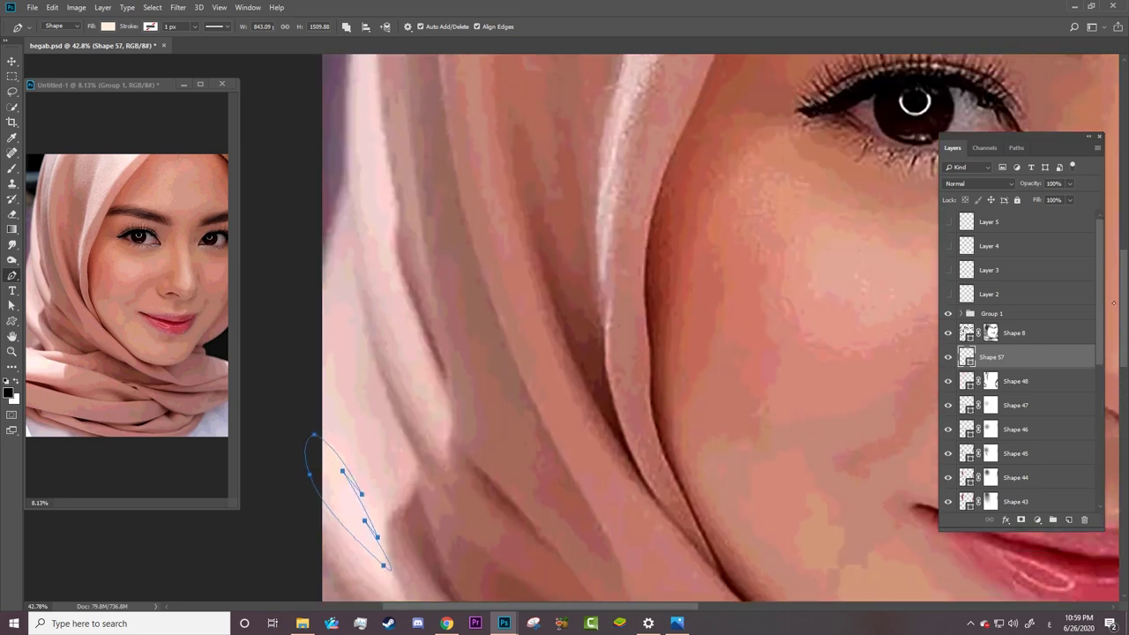
scroll(720, 328, "up", 2)
scroll(667, 269, "down", 1)
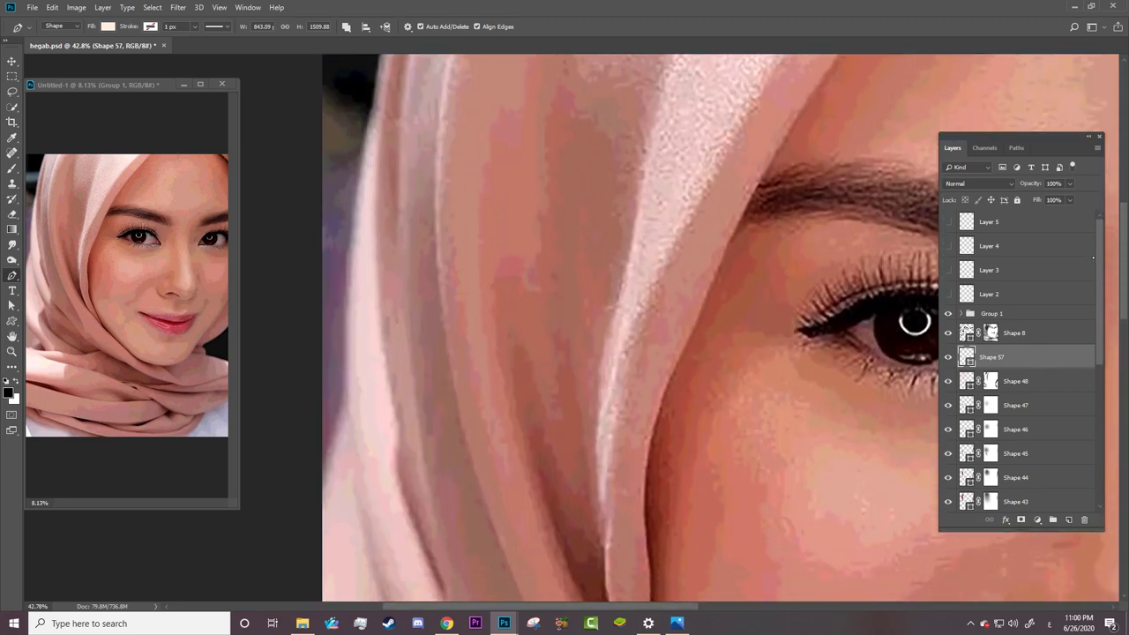
scroll(668, 269, "down", 2)
scroll(667, 269, "down", 1)
Step: Draw a tall thin closed highlight sliver along the hijab's left edge beside the eye
left_click(360, 166)
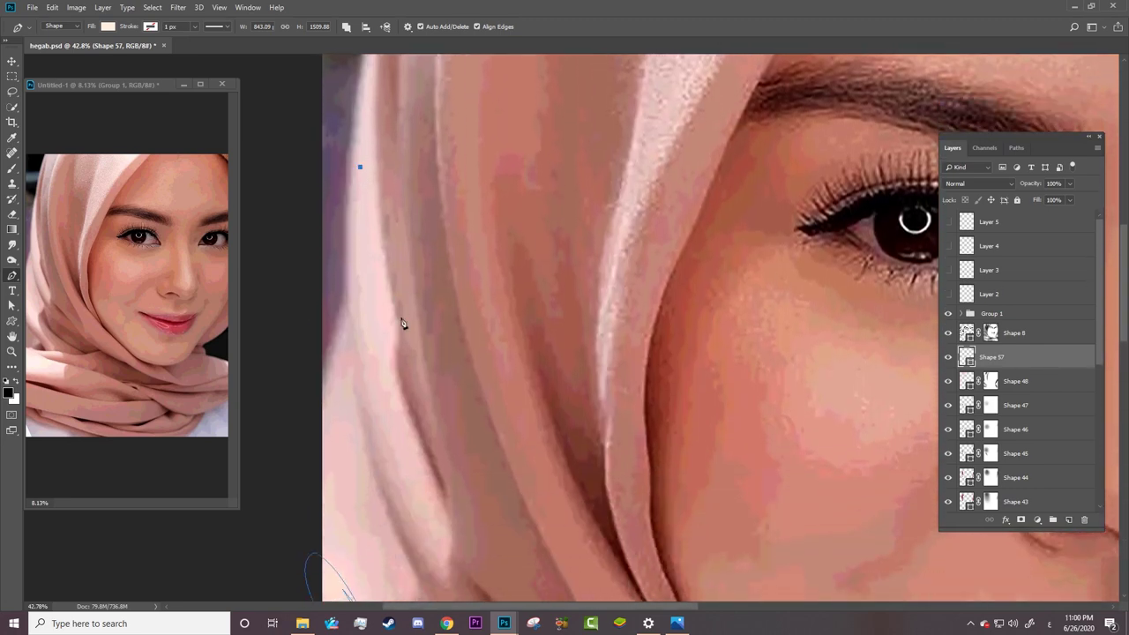
left_click_drag(380, 287, 398, 317)
mouse_move(395, 351)
left_mouse_down()
mouse_move(387, 393)
mouse_move(435, 459)
left_mouse_up()
left_click(395, 350, "alt")
left_click(412, 426, "alt")
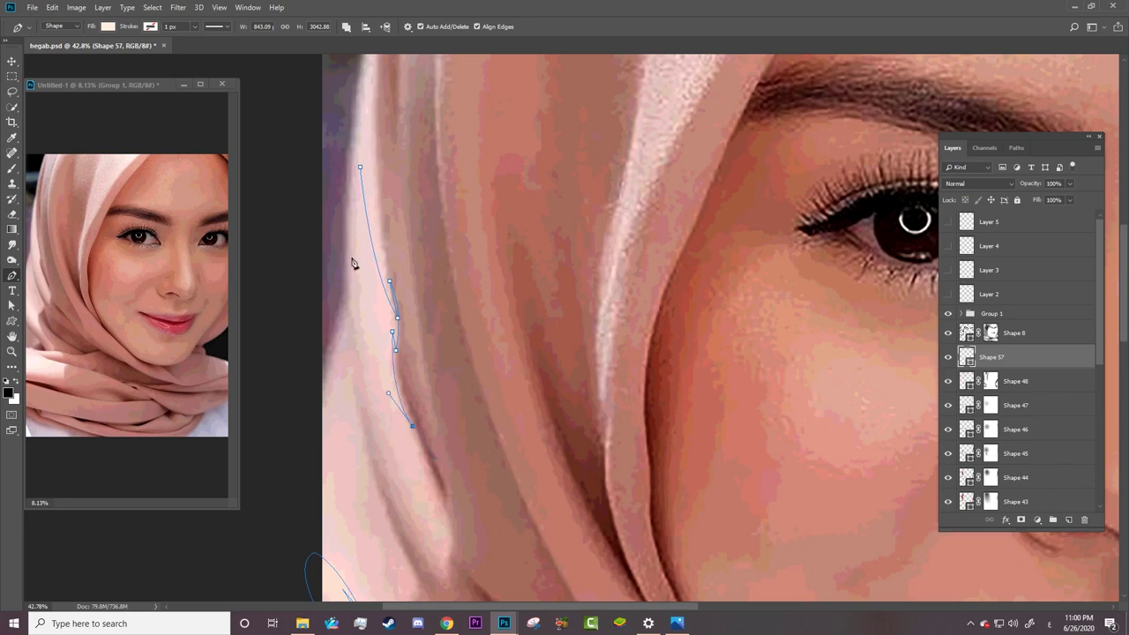
left_click(360, 168)
scroll(429, 194, "up", 10)
scroll(430, 194, "up", 5)
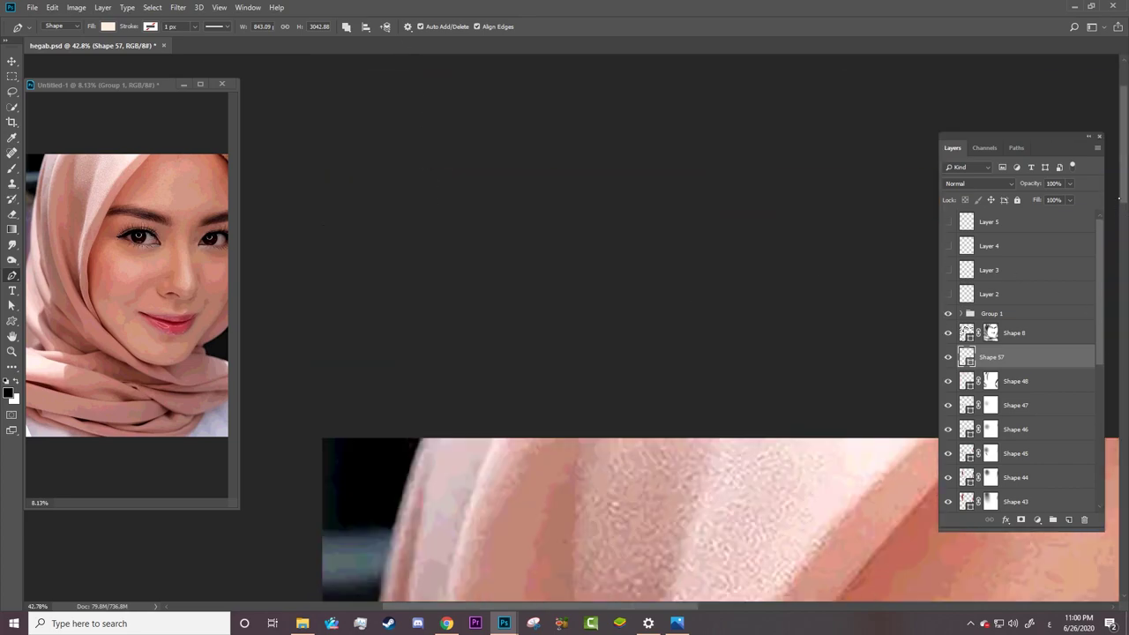
scroll(249, 263, "down", 10)
scroll(249, 263, "down", 5)
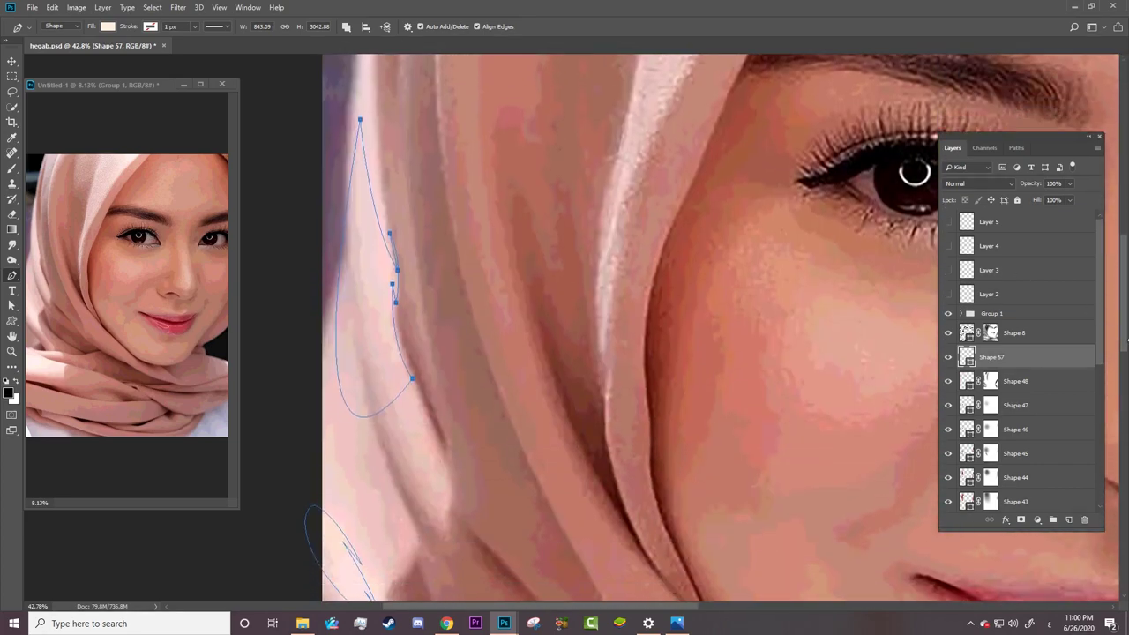
left_click(411, 388, "ctrl")
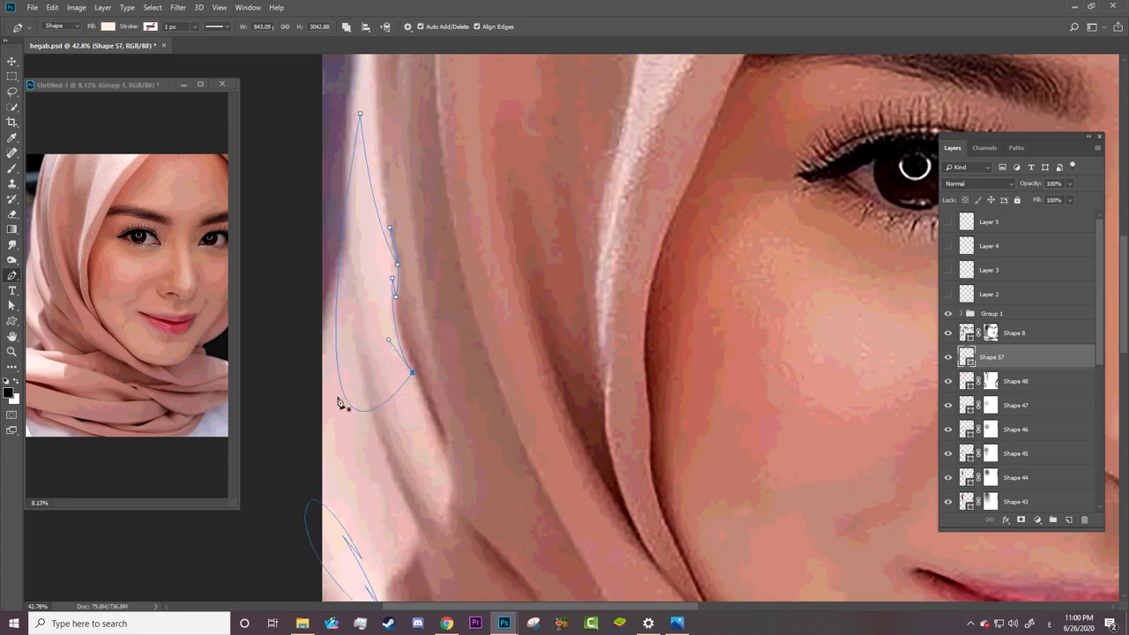
Step: Switch to the Curvature Pen Tool and zoom out to see the whole face
right_click(13, 275)
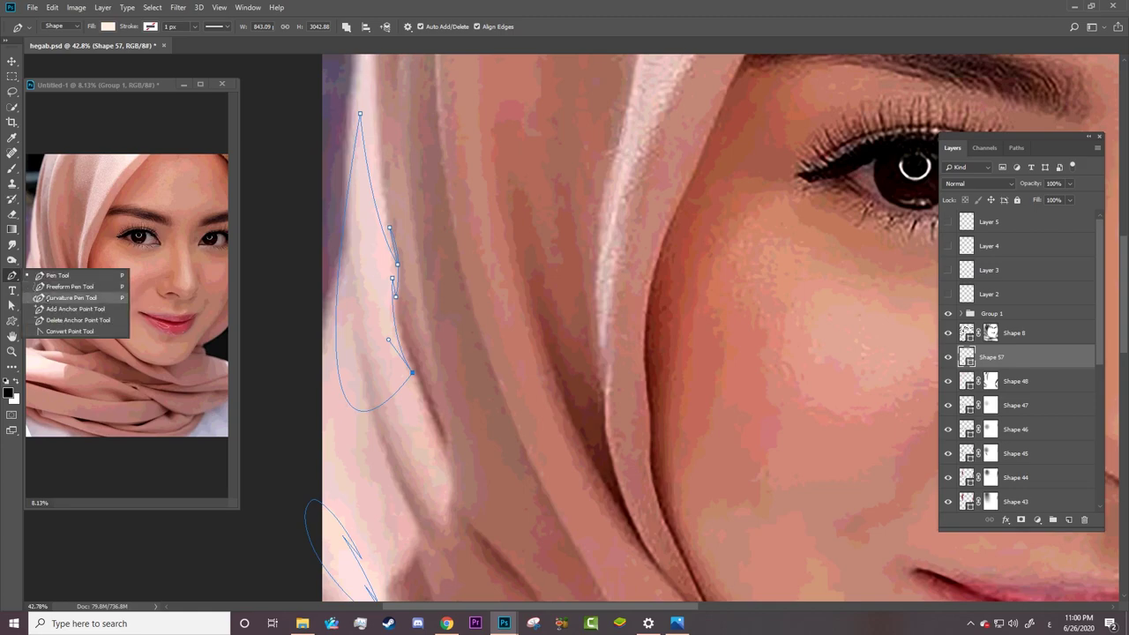
left_click(71, 298)
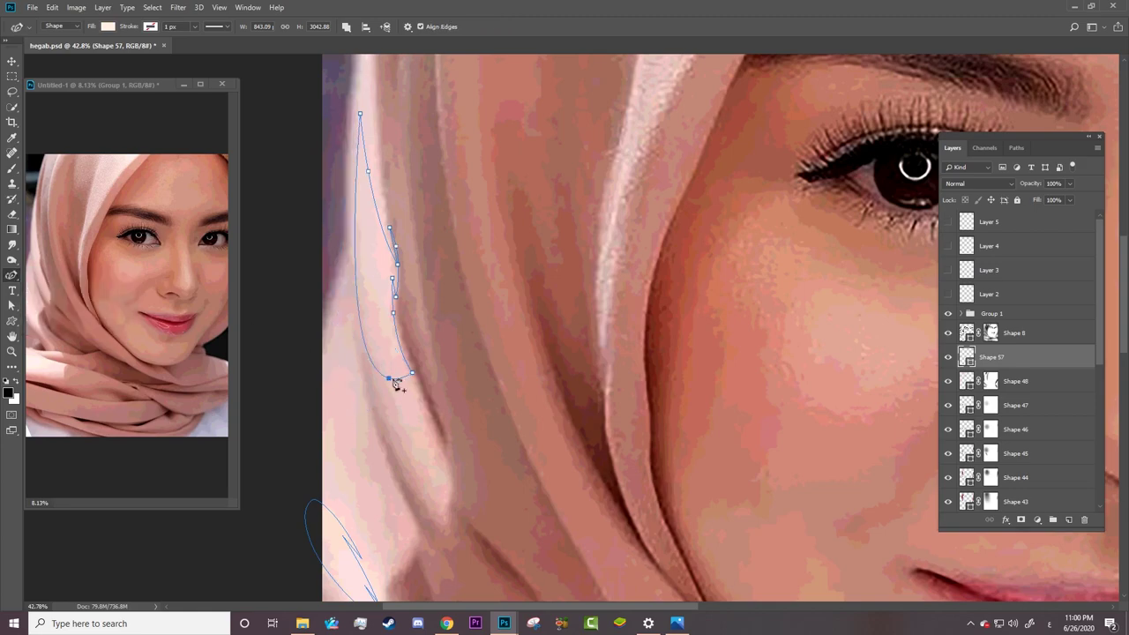
key("z")
left_click(377, 463, "alt")
Step: Zoom in on the upper hijab and return to the standard Pen in Combine Shapes mode
left_click(505, 175)
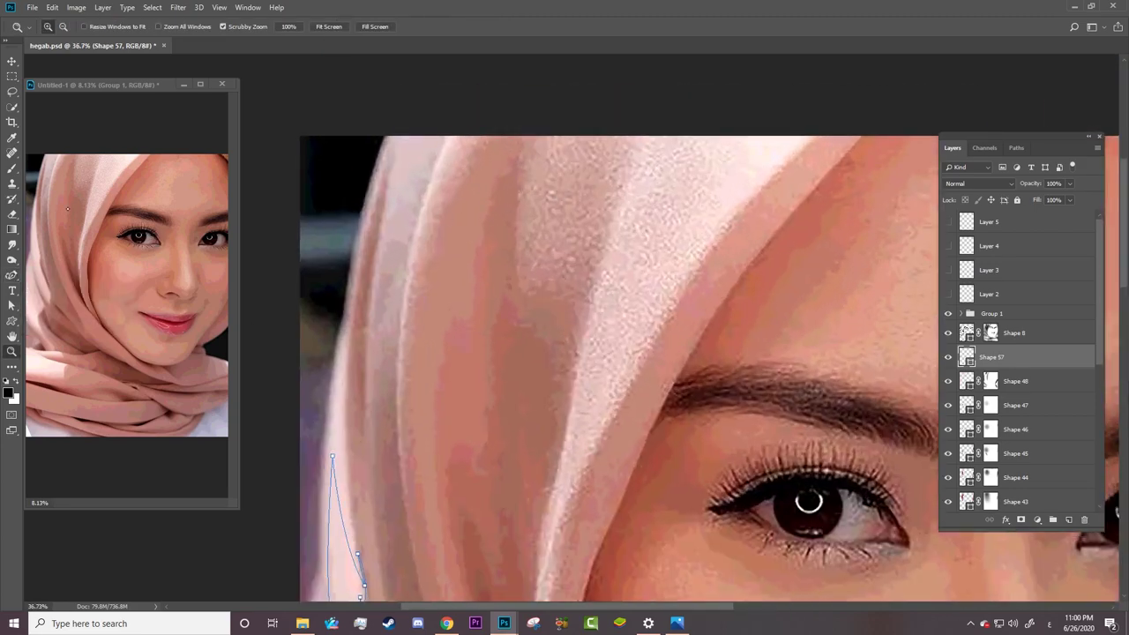
right_click(12, 275)
left_click(71, 275)
left_click(345, 27)
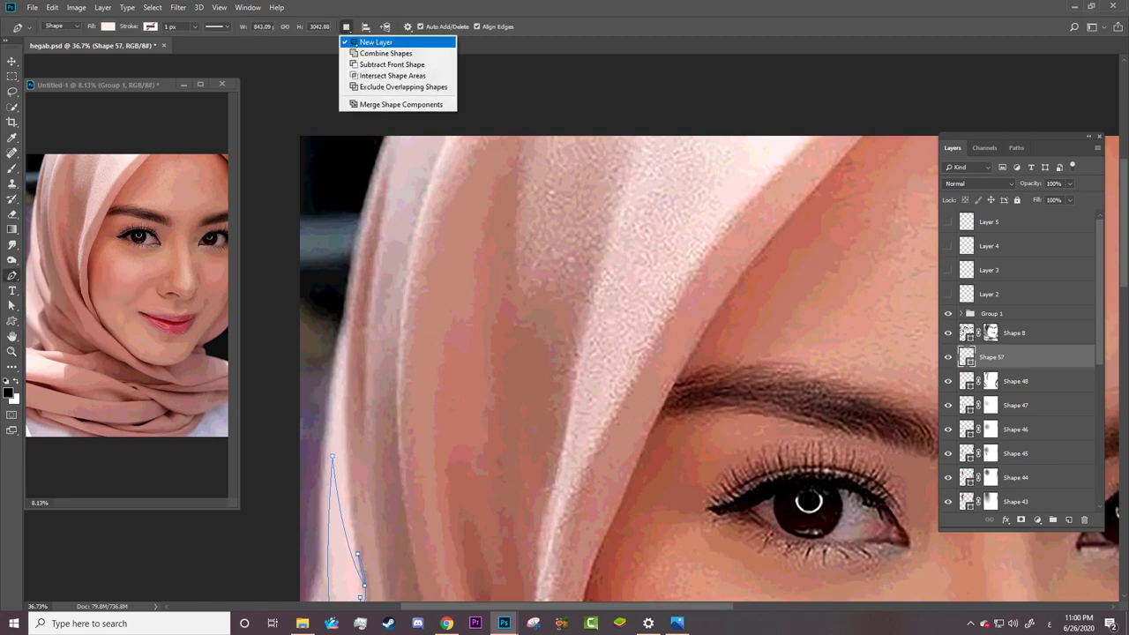
left_click(388, 52)
Step: Begin a highlight strip along the hijab's top fold, curving it down the fold
left_click(458, 132)
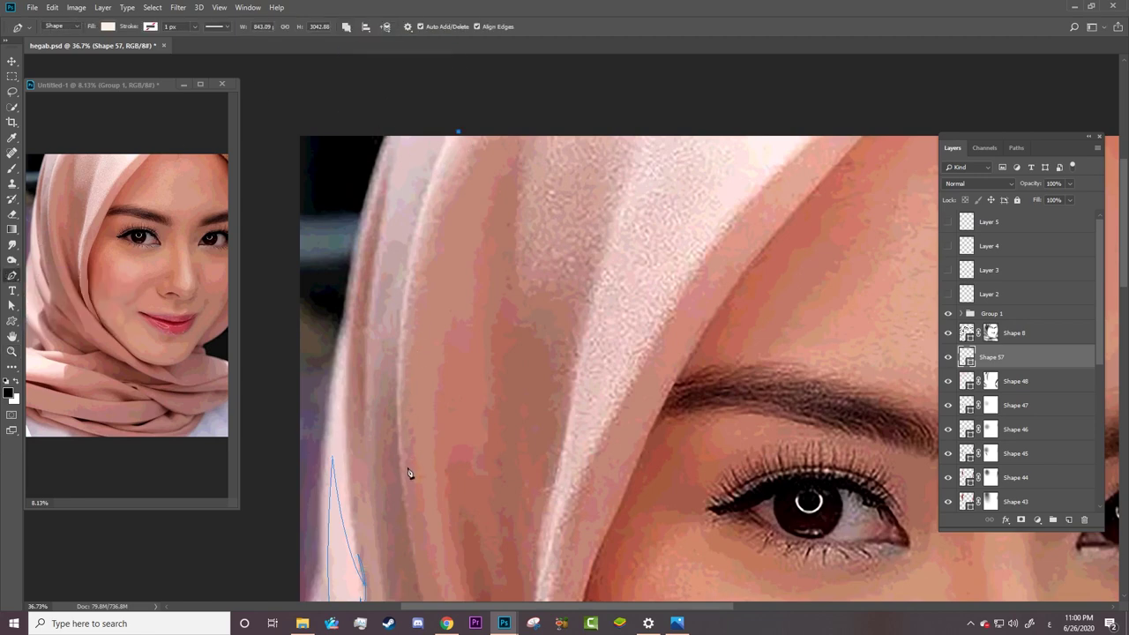
left_click_drag(402, 479, 440, 599)
left_click(402, 479, "alt")
mouse_move(454, 132)
left_mouse_down()
mouse_move(516, 161)
mouse_move(540, 116)
left_mouse_up()
scroll(529, 52, "up", 3)
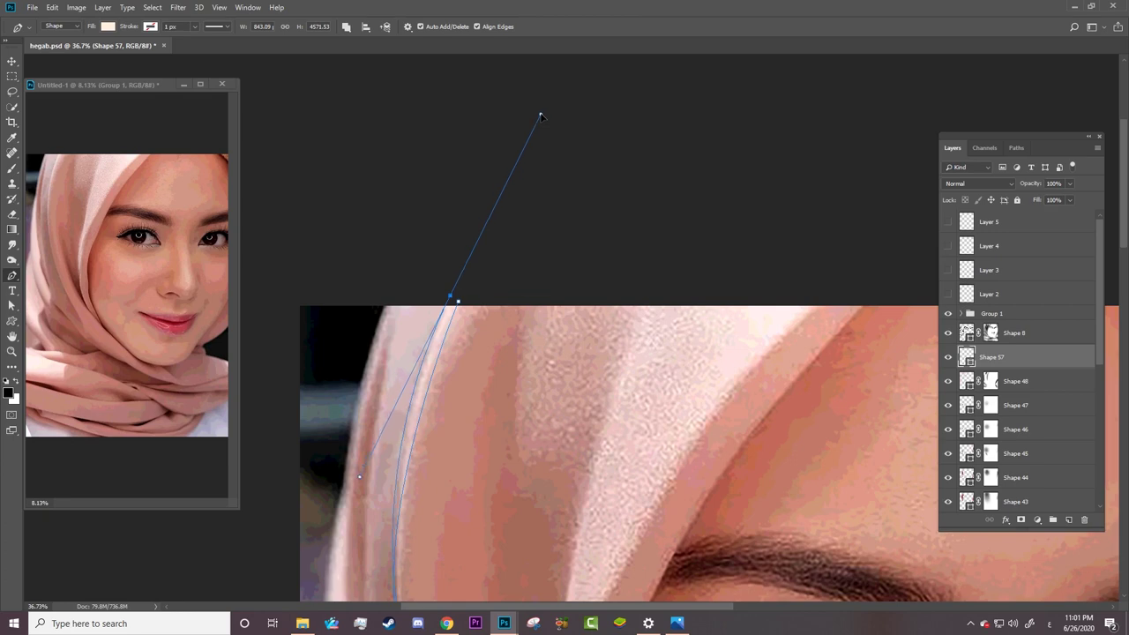
left_click(452, 296, "alt")
scroll(617, 353, "down", 4)
scroll(617, 353, "up", 1)
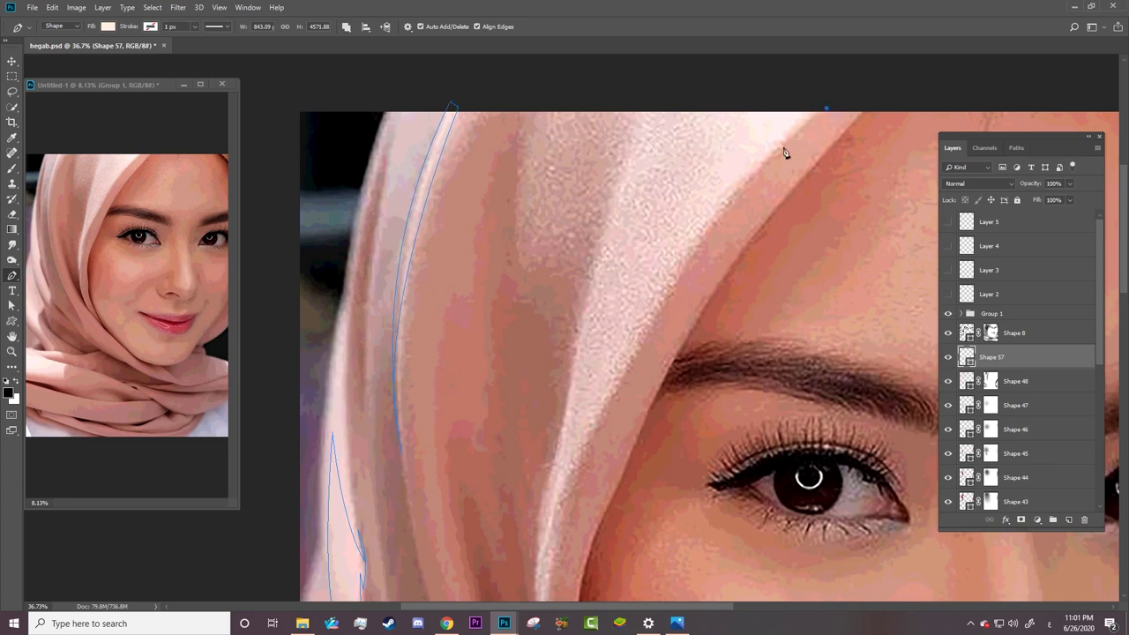
Step: Shape the top-fold strip's far side and lower curve, then close it at the top
left_click_drag(671, 282, 631, 358)
left_click(671, 281, "alt")
left_click_drag(615, 386, 728, 172)
left_click_drag(687, 122, 649, 132)
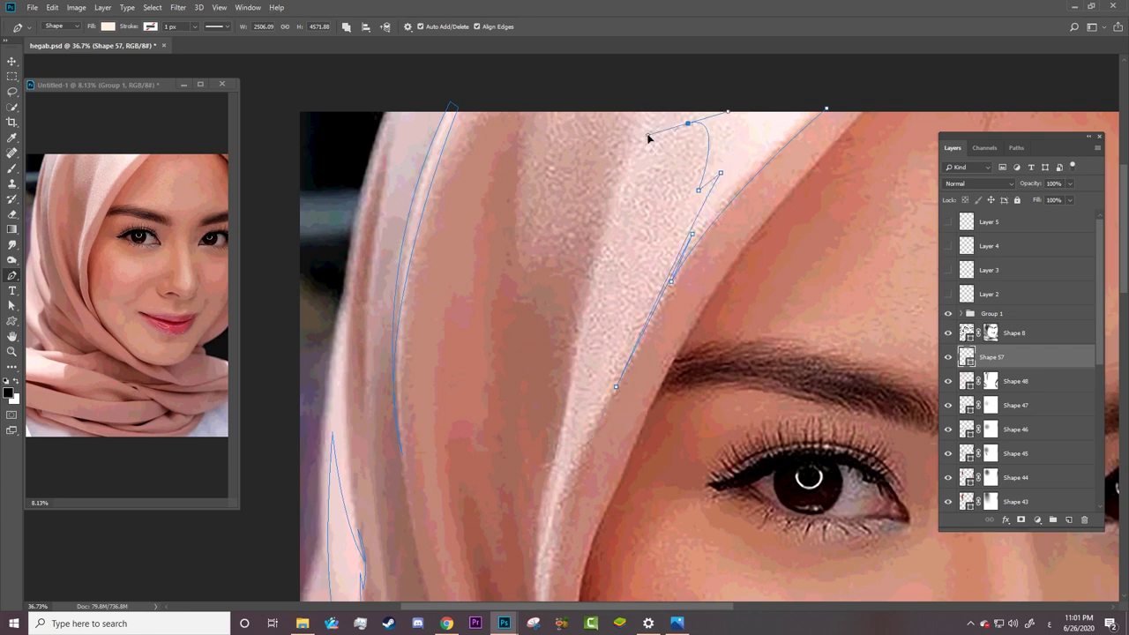
left_click(686, 94)
left_click(828, 111)
Step: Draw a closed highlight strip along the hijab edge beside the cheek and start another below
scroll(653, 292, "down", 5)
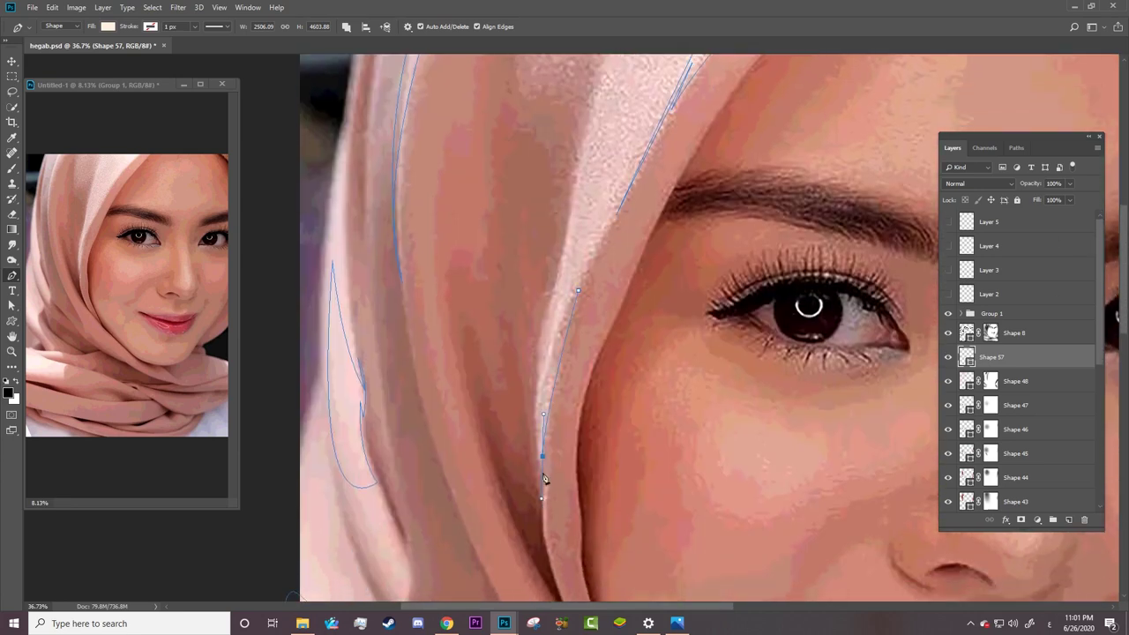
left_click_drag(543, 446, 545, 398)
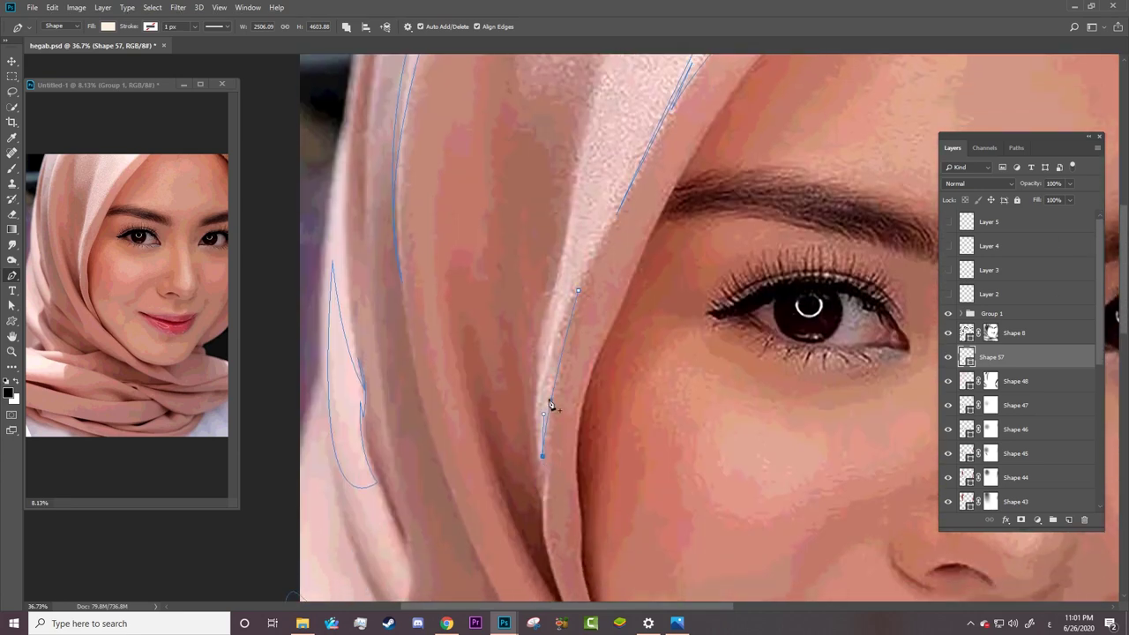
left_click(544, 507)
left_click_drag(566, 248, 608, 165)
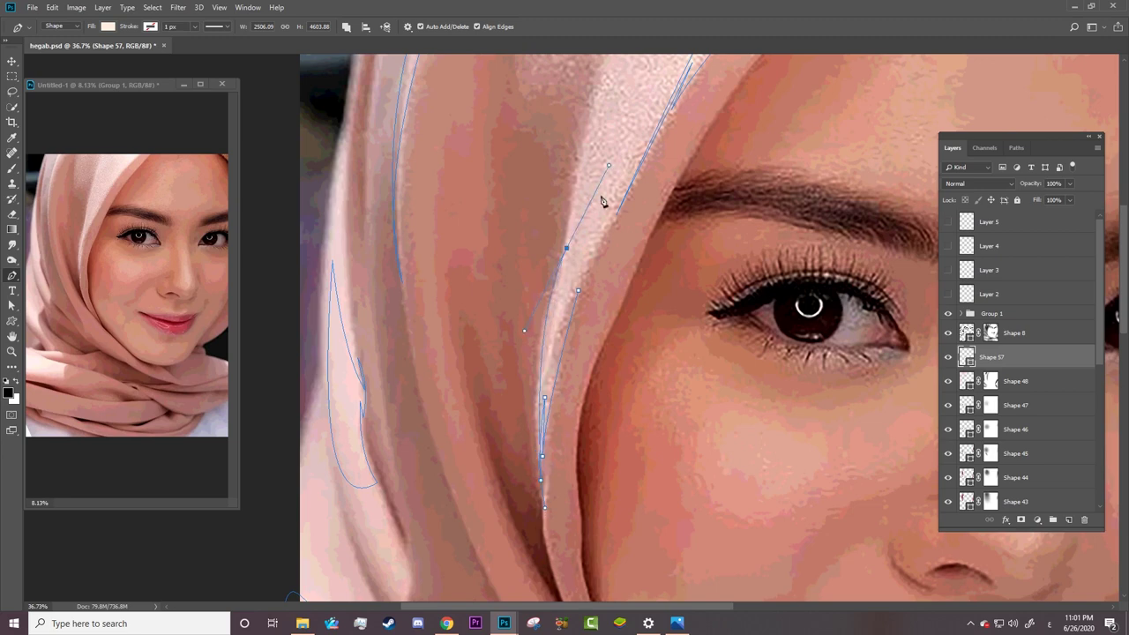
left_click(566, 247, "alt")
left_click_drag(549, 329, 545, 360)
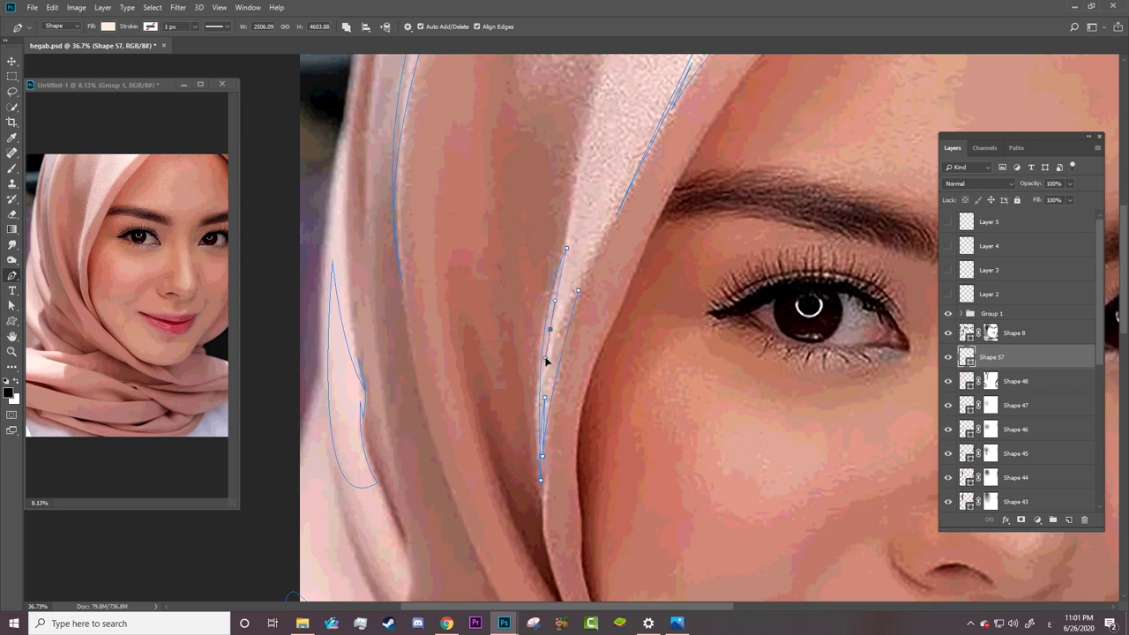
left_click(579, 292)
left_click_drag(548, 554, 556, 587)
Step: Hide the reference photo, zoom out to the whole portrait, and add a layer mask to Shape 57
left_click(948, 314)
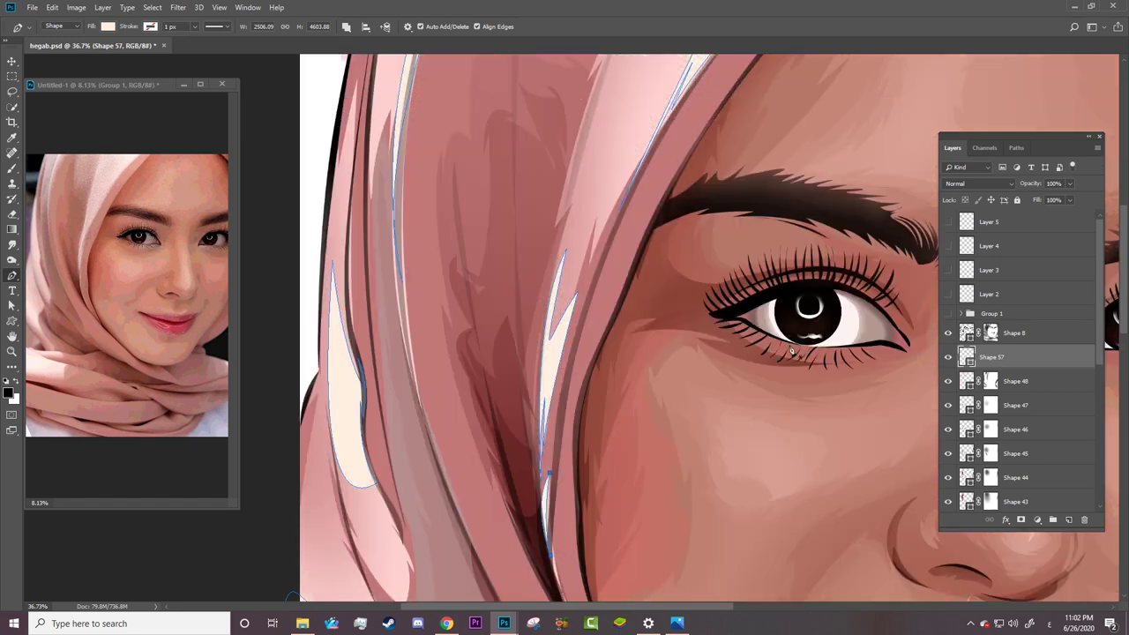
key("z")
scroll(746, 409, "down", 3)
scroll(746, 409, "down", 3)
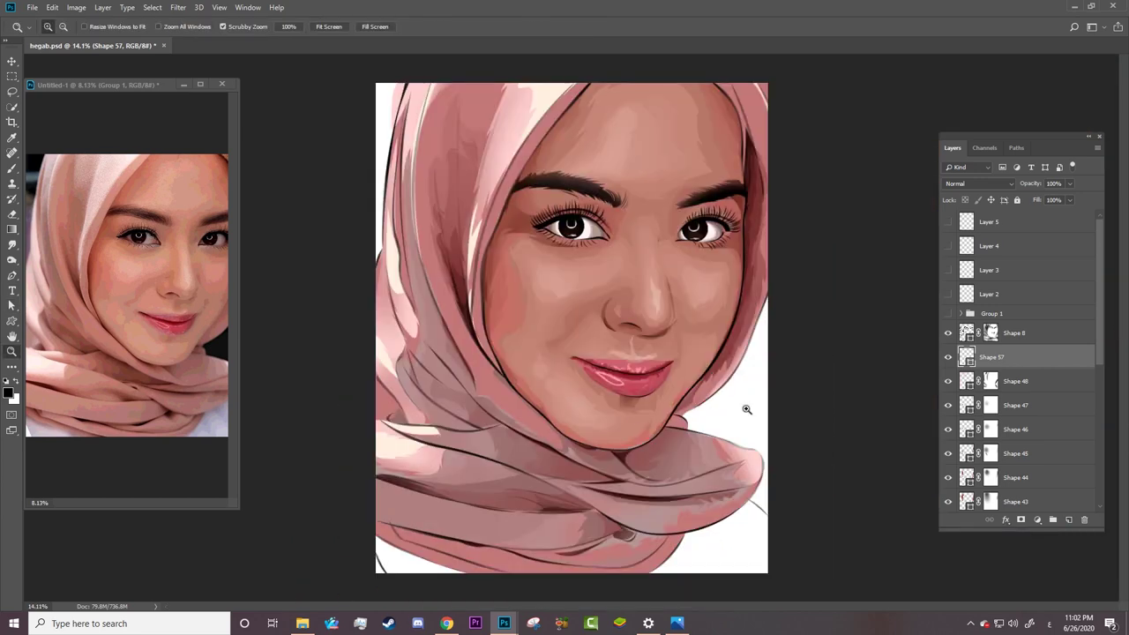
left_click(1021, 518)
Step: Choose a large soft round brush at 50% opacity for painting the mask
key("b")
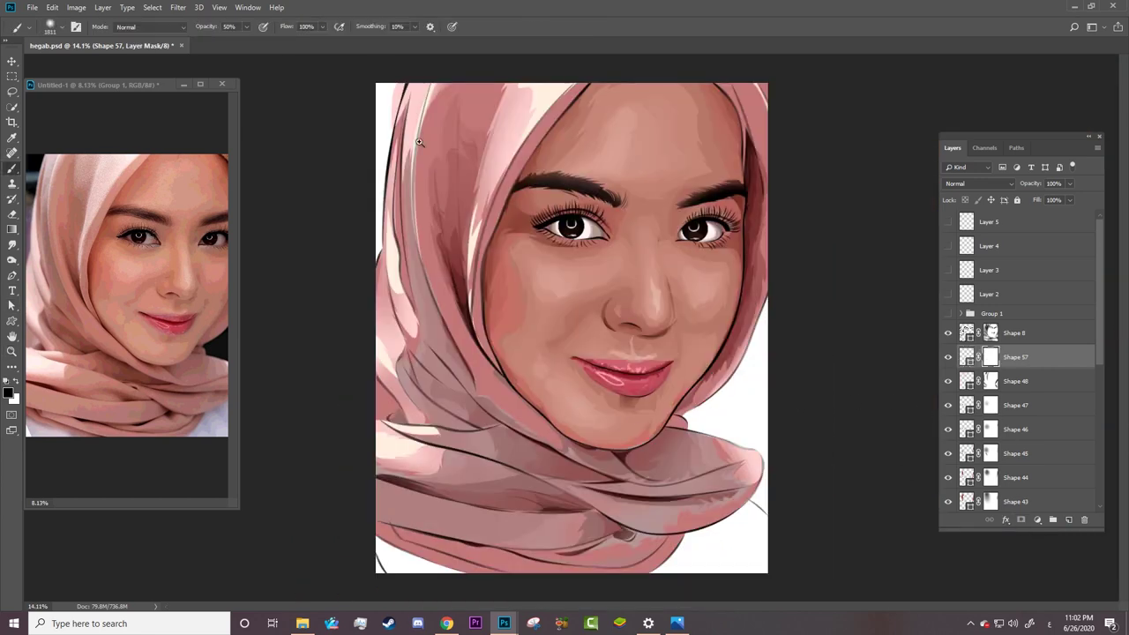
right_click(508, 159)
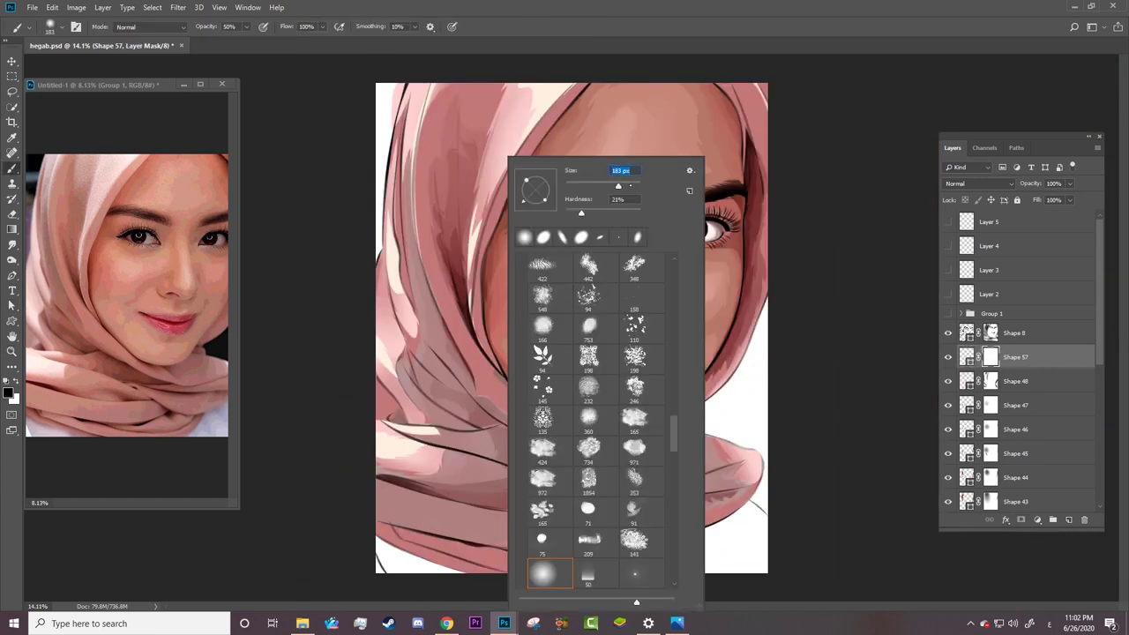
key("Return")
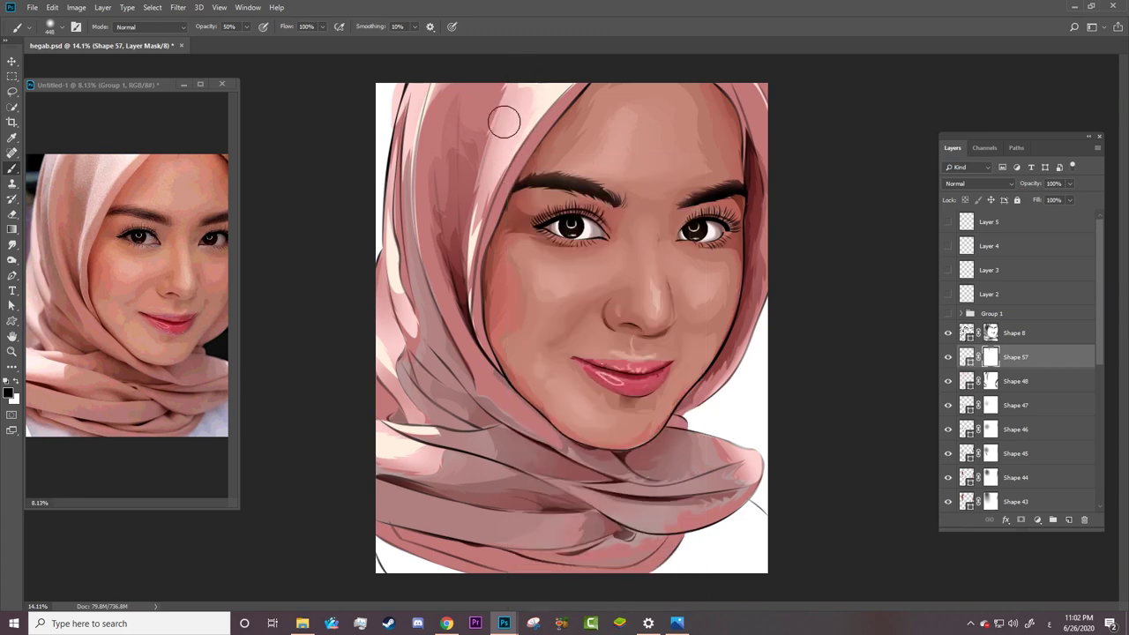
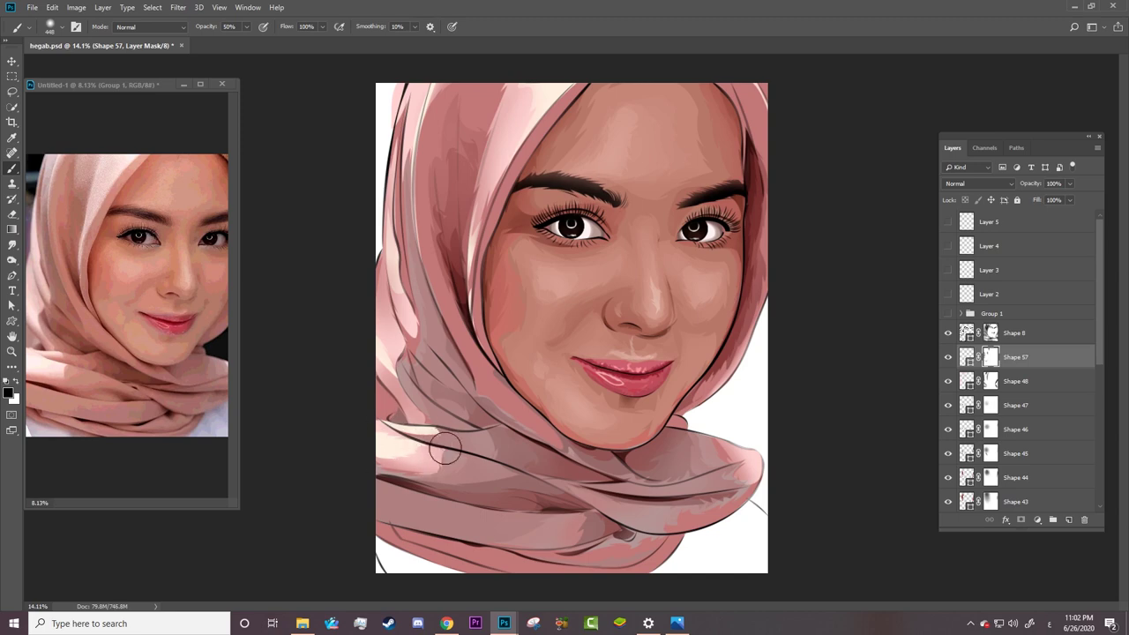
Step: Soften the scarf fold shading by painting on the Shape 57 and Shape 48 layer masks
left_click_drag(395, 463, 455, 433)
left_click(974, 385)
key("a")
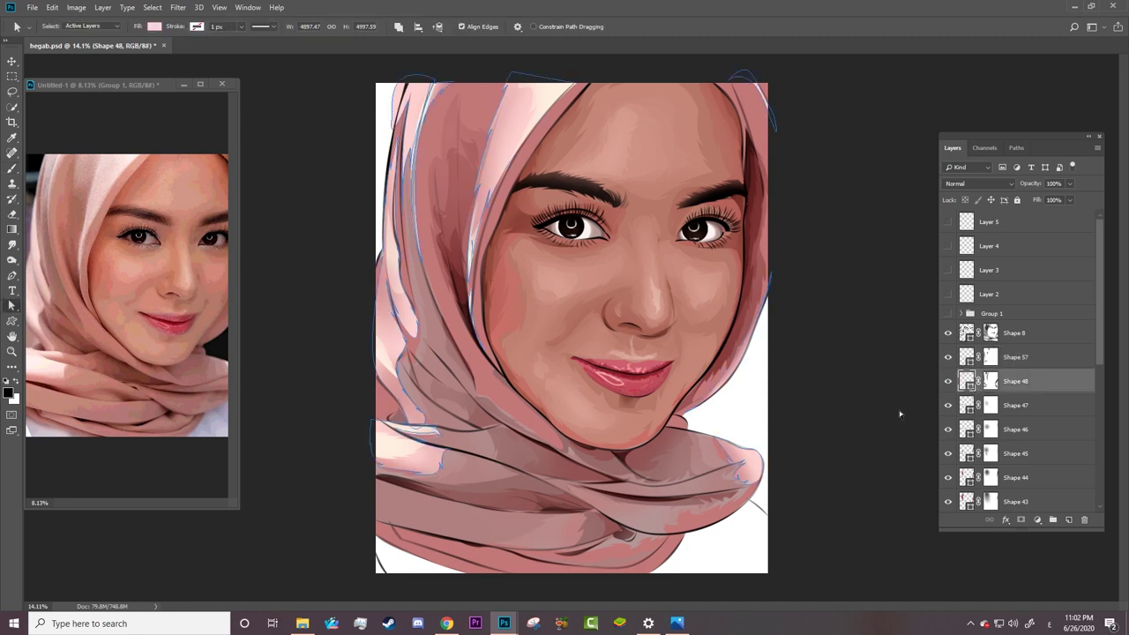
key("b")
left_click(990, 381)
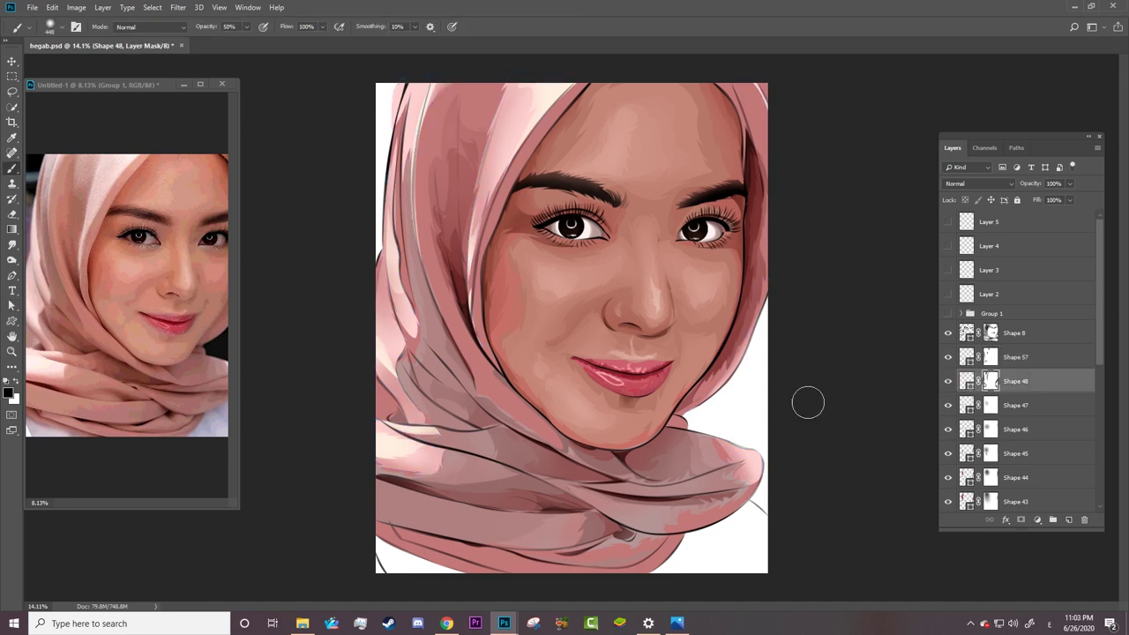
key("x")
left_click_drag(402, 463, 435, 453)
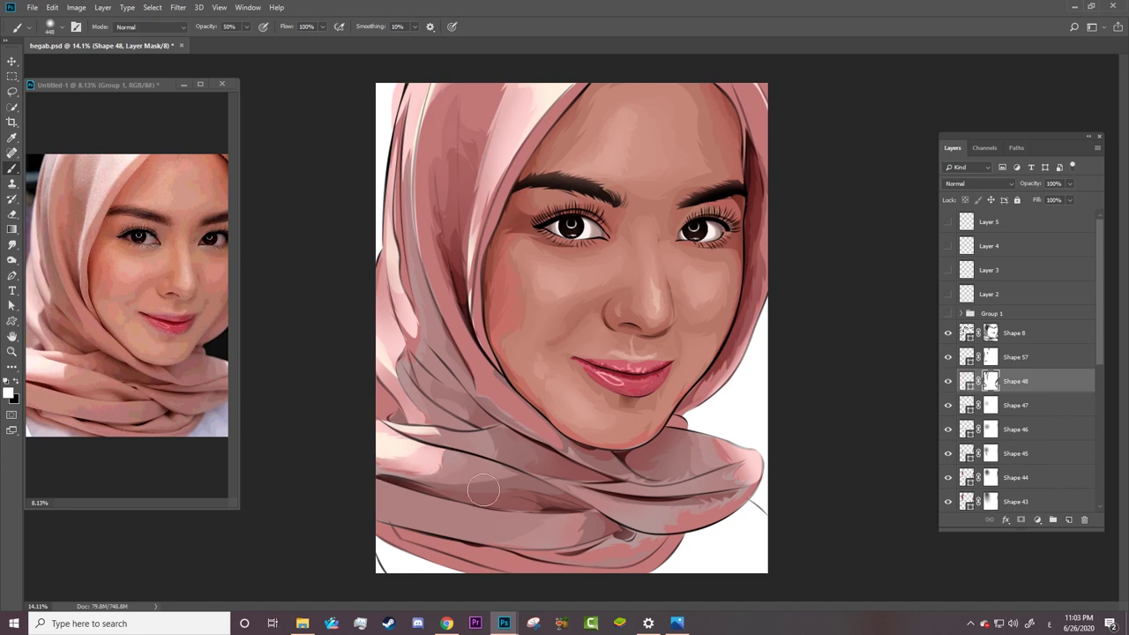
Step: Zoom out on the portrait, then zoom the reference photo onto the chin and scarf folds
key("z")
left_click_drag(539, 478, 527, 470)
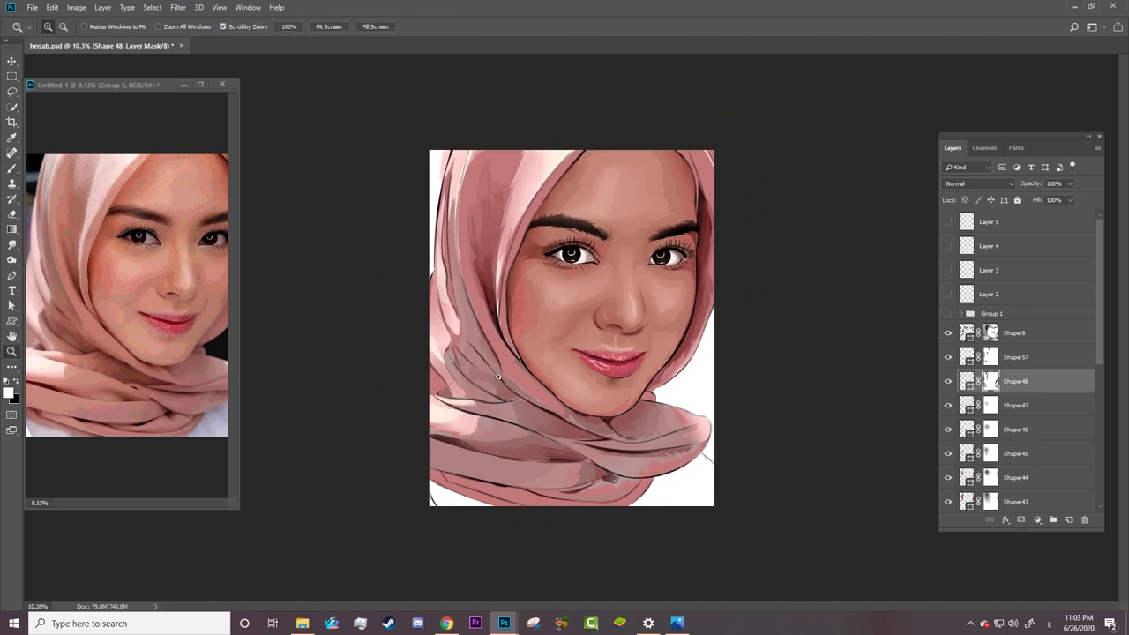
left_click(139, 320)
left_click(178, 304)
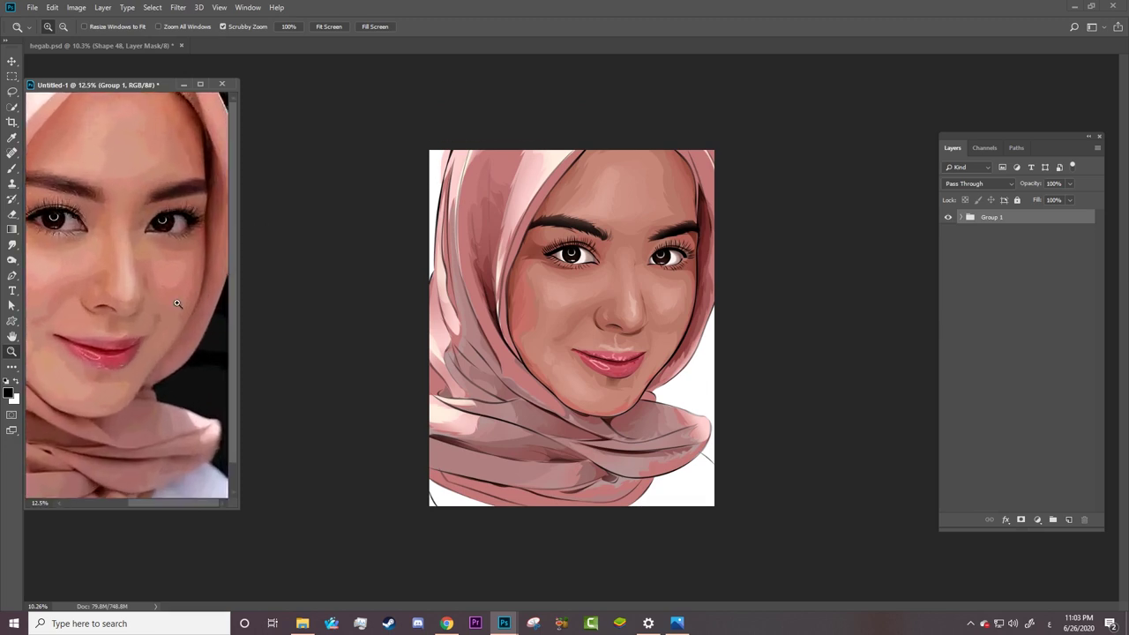
left_click_drag(237, 506, 326, 494)
mouse_move(344, 220)
left_mouse_down()
mouse_move(247, 305)
mouse_move(390, 404)
mouse_move(441, 404)
left_mouse_up()
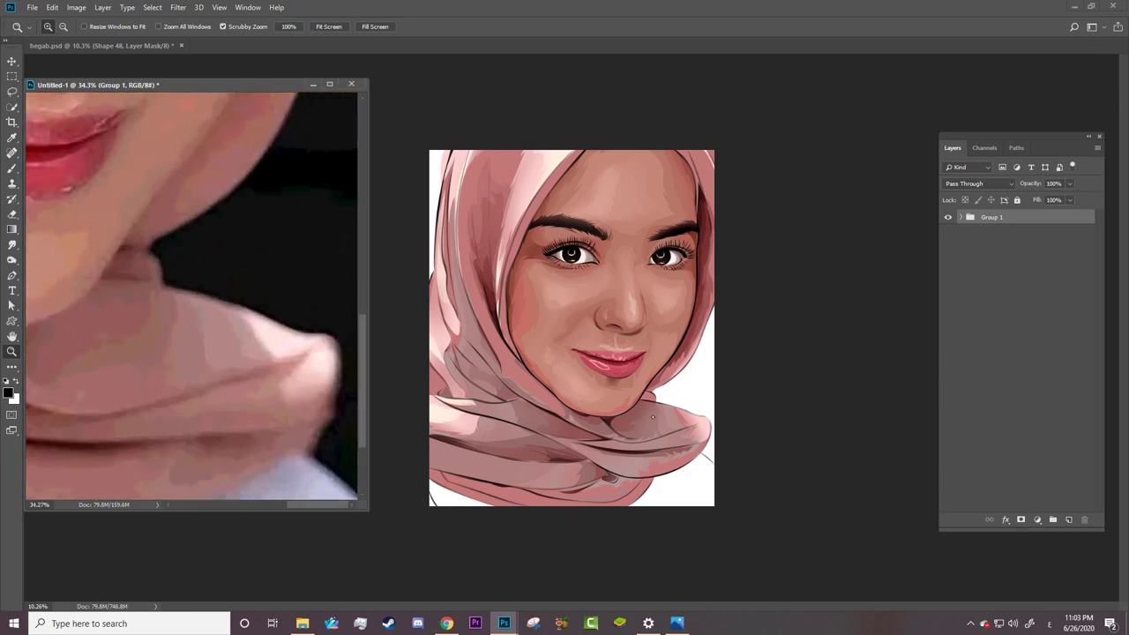
Step: Magnify the chin and right-hand scarf fold with the photo reference overlaid on the artwork
left_click_drag(574, 450, 869, 380)
key("a")
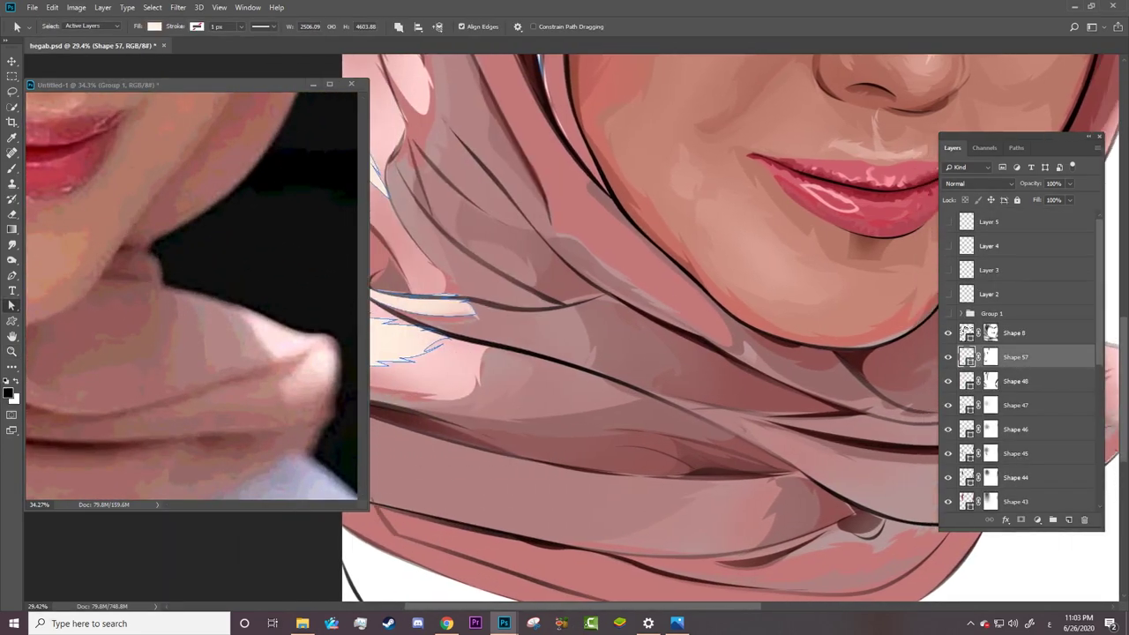
left_click_drag(842, 539, 710, 536)
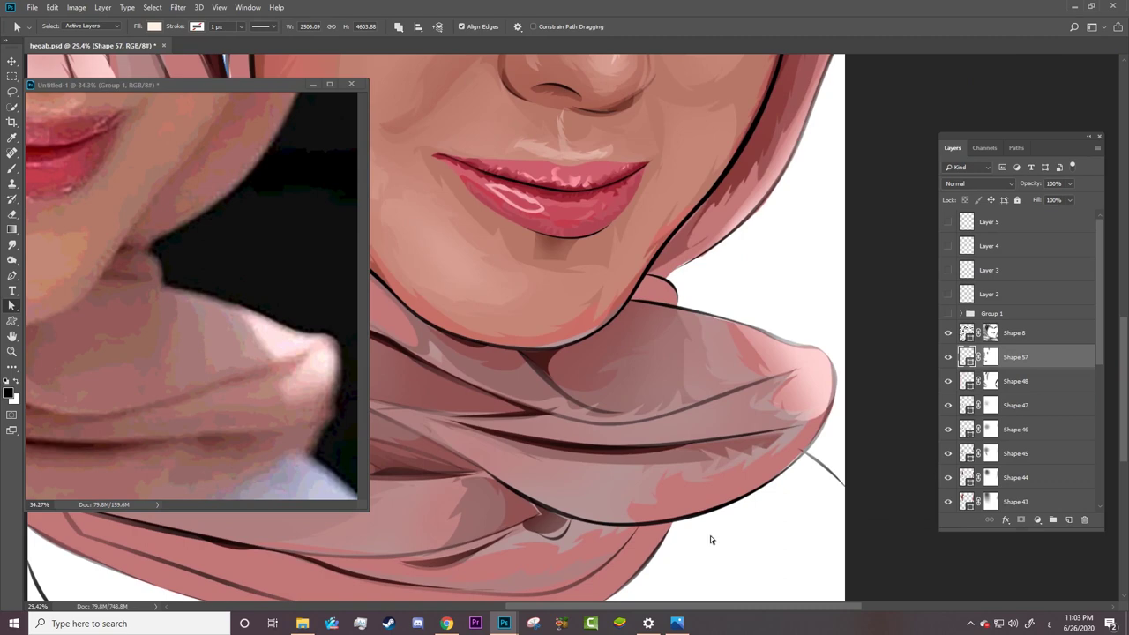
left_click(948, 314)
key("z")
left_click_drag(856, 386, 878, 394)
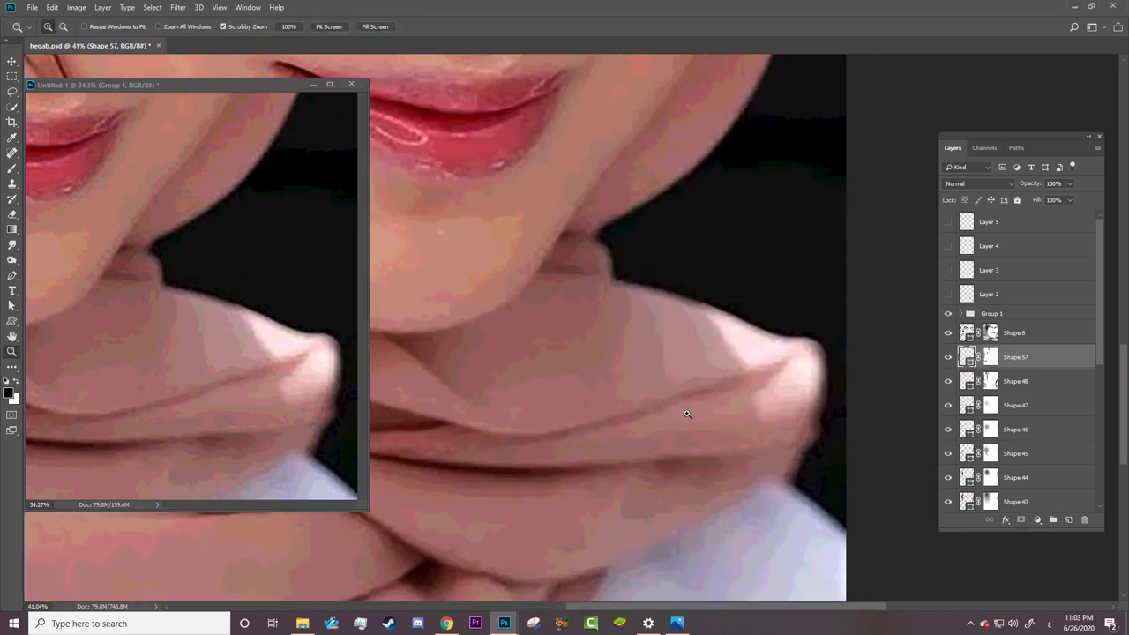
Step: Trace a pale curved highlight shape along the right-hand scarf fold below the chin
key("p")
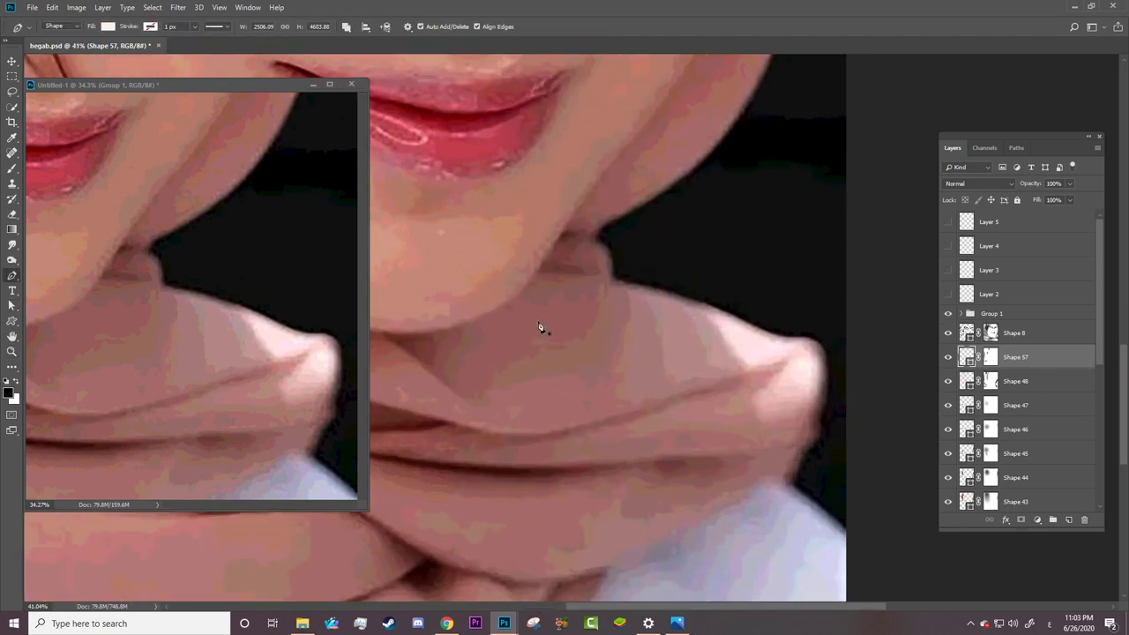
left_click(948, 314)
left_click(728, 321)
left_click_drag(751, 361, 775, 366)
left_click(751, 362, "alt")
mouse_move(752, 362)
left_mouse_down()
mouse_move(805, 341)
mouse_move(778, 388)
left_mouse_up()
mouse_move(787, 388)
left_mouse_down()
mouse_move(809, 378)
mouse_move(807, 410)
mouse_move(821, 409)
left_mouse_up()
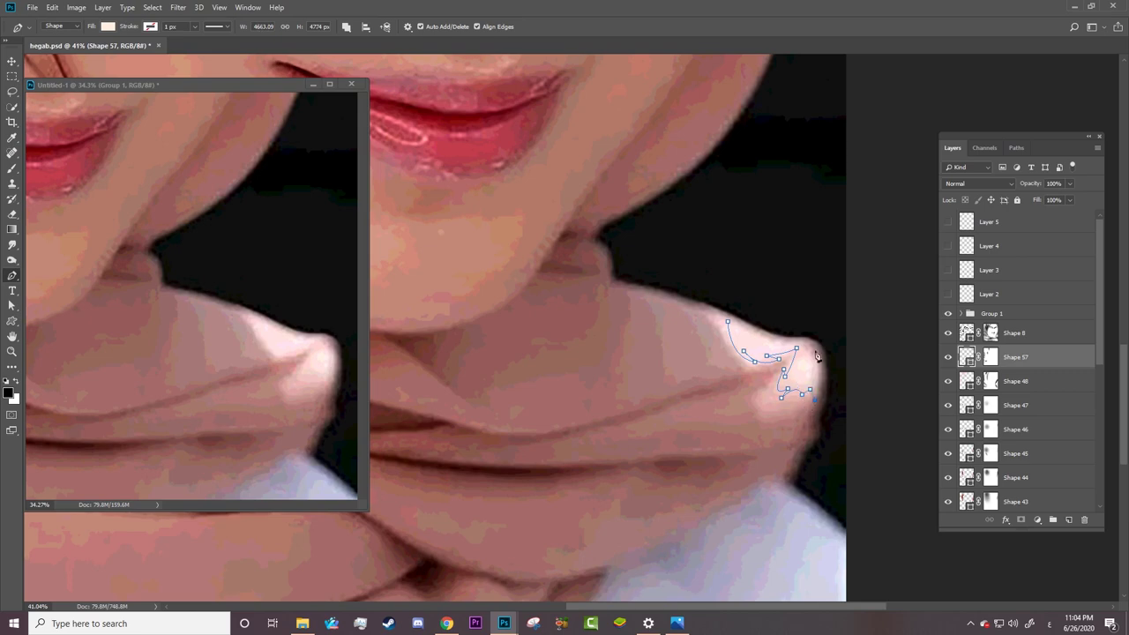
left_click_drag(817, 334, 776, 323)
left_click(724, 297)
Step: Hide the photo and clip the Shape 57 highlight to the scarf layer below
left_click(948, 314)
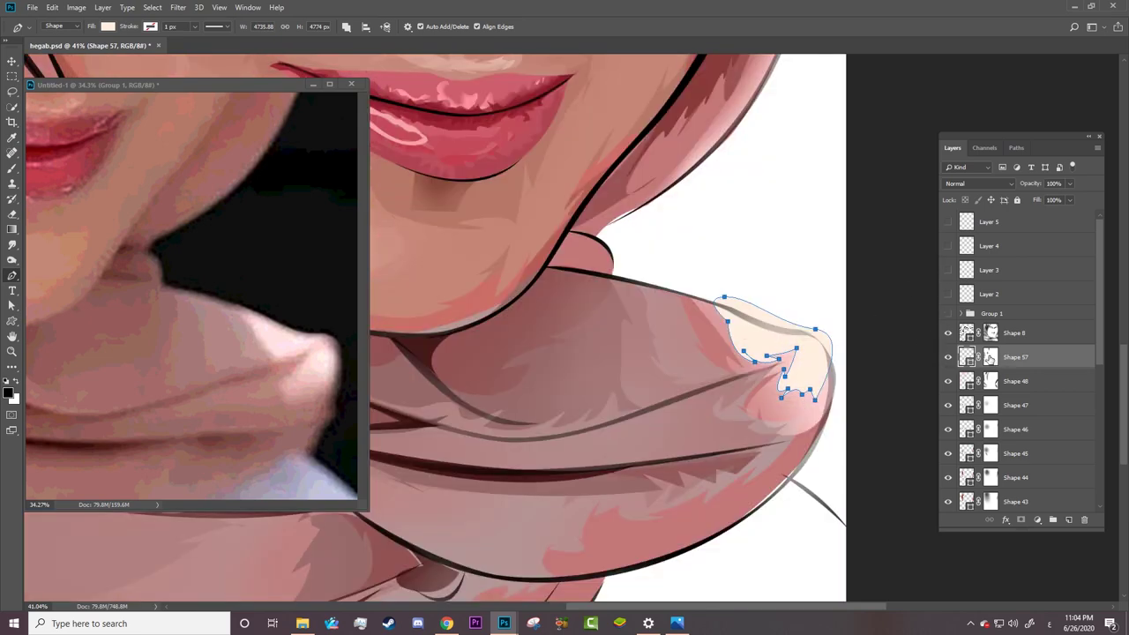
right_click(993, 359)
right_click(1023, 357)
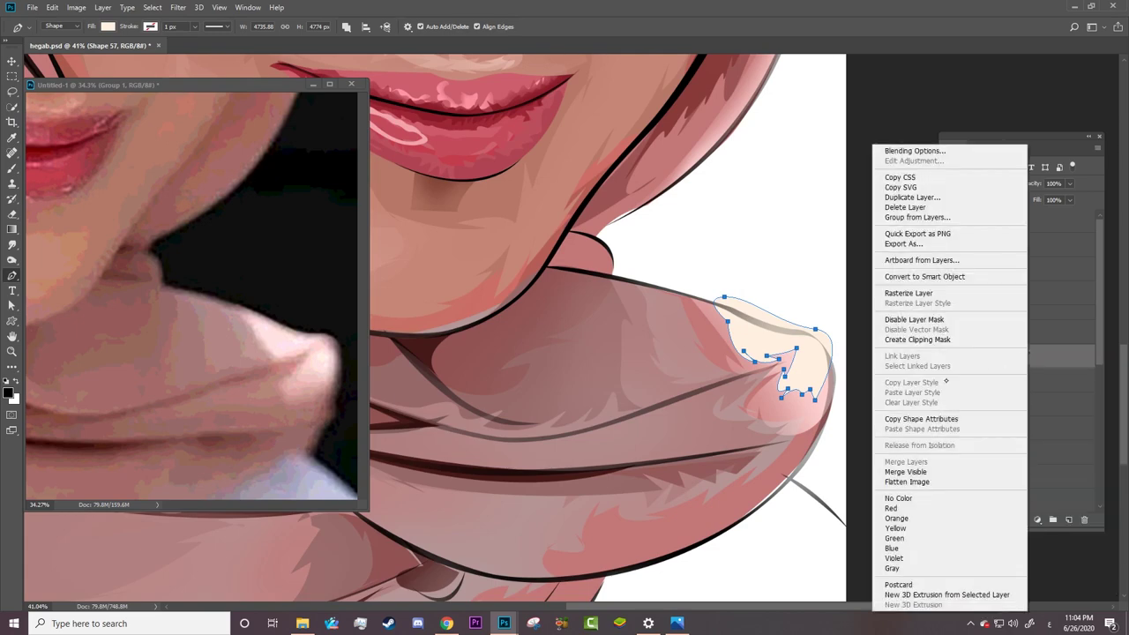
left_click(919, 340)
Step: Blend the highlight softly by brushing the Shape 57 and Shape 48 layer masks
key("b")
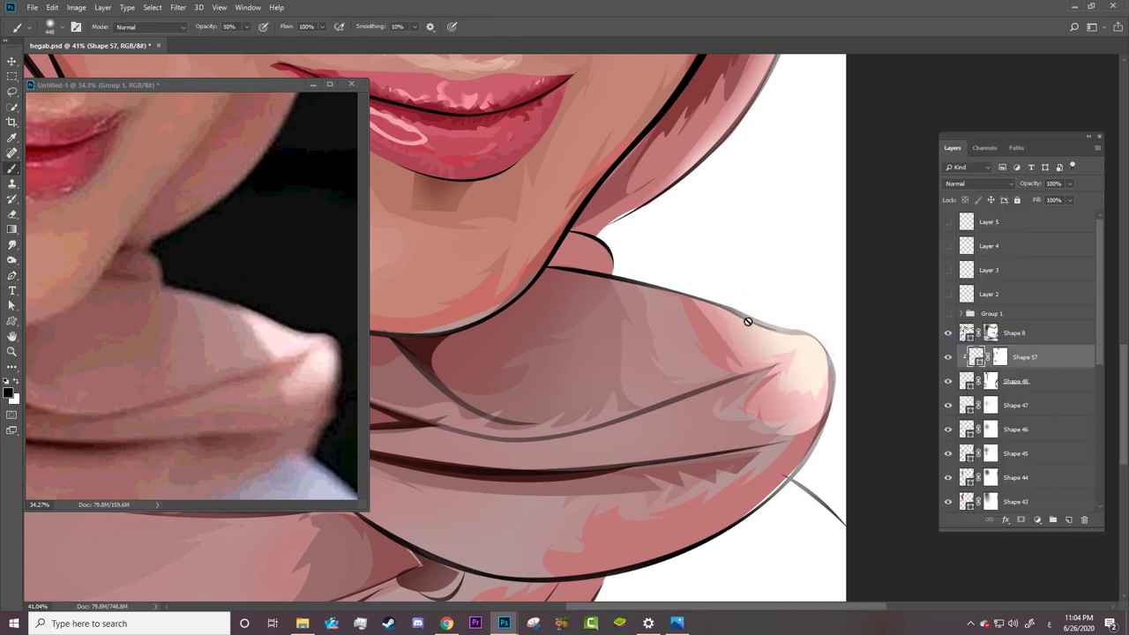
left_click(1000, 356)
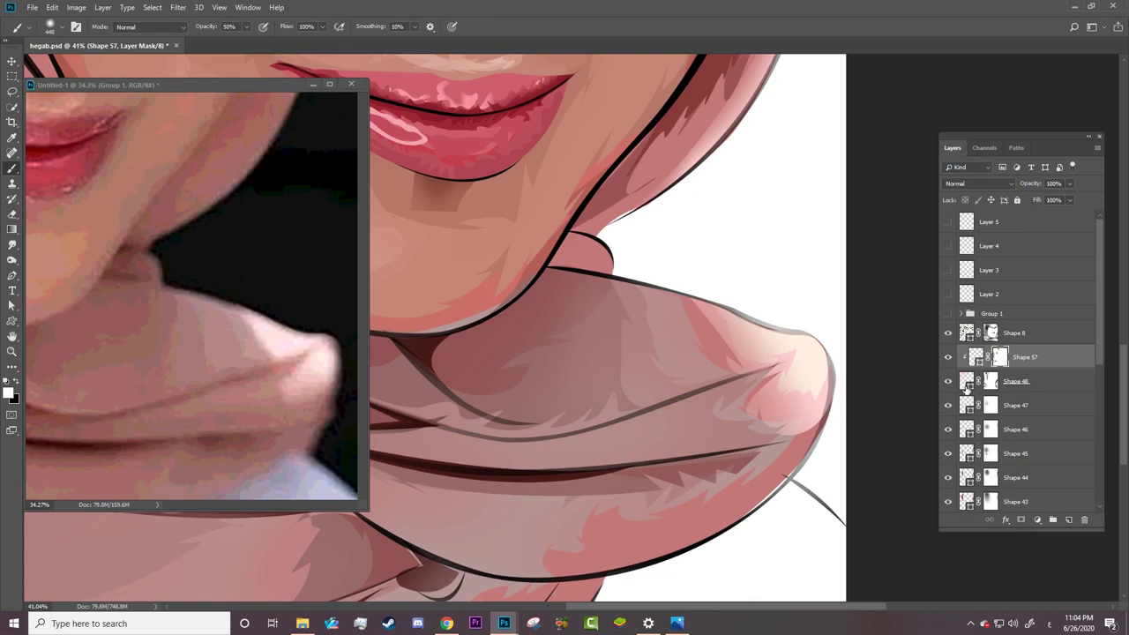
left_click(967, 388)
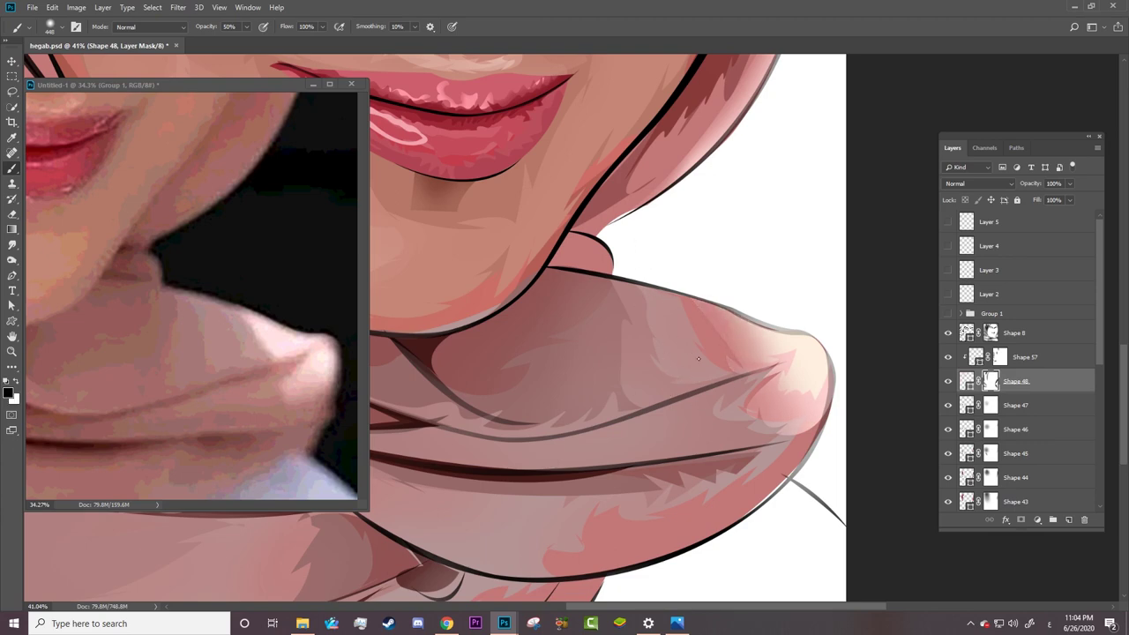
key("z")
left_click_drag(699, 358, 597, 350)
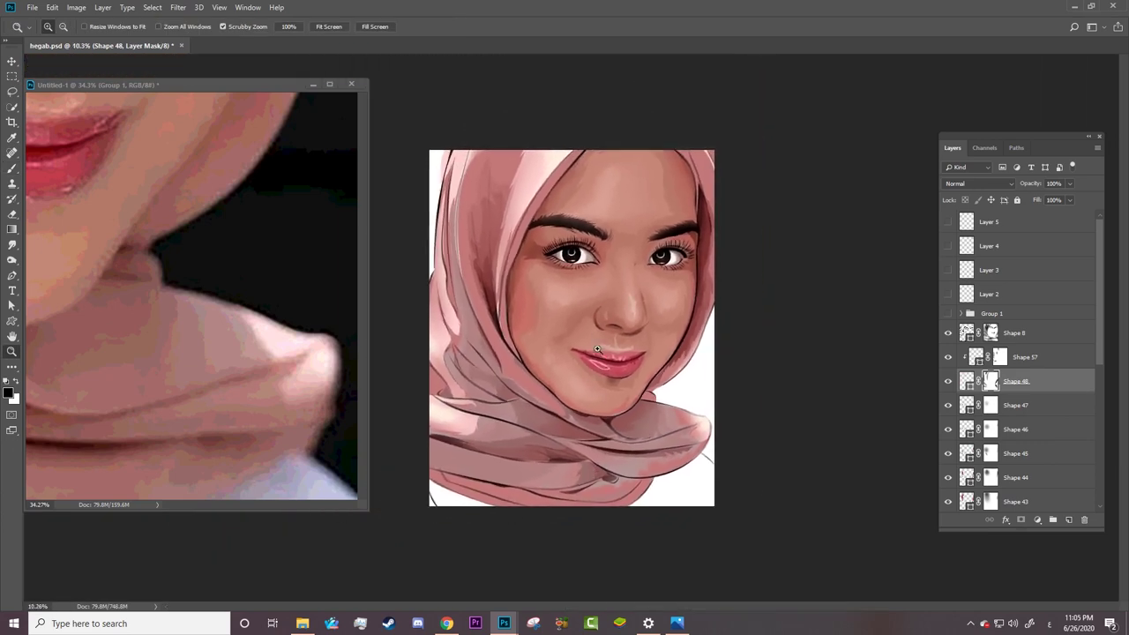
Step: Save the document and zoom the portrait in and the reference photo out to the whole face
left_click(597, 350, "ctrl")
key("ctrl+s")
left_click_drag(724, 169, 765, 188)
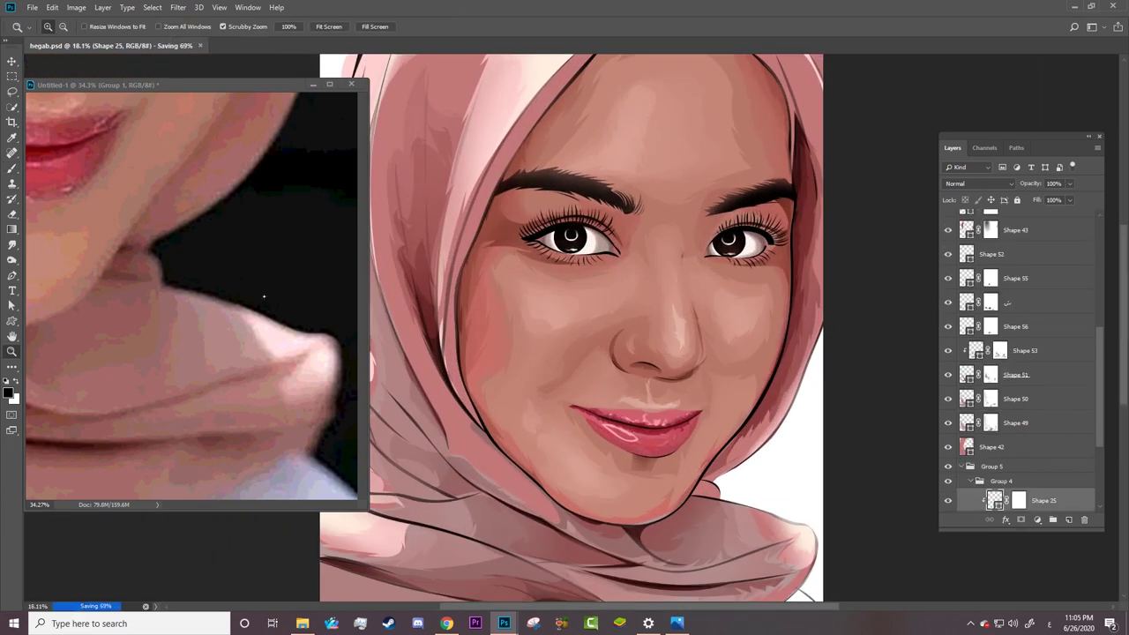
left_click_drag(264, 297, 185, 293)
left_click_drag(192, 337, 229, 335)
left_click_drag(678, 250, 772, 234)
Step: Select layers Shape 57 through Shape 42 and group them into Group 7
key("a")
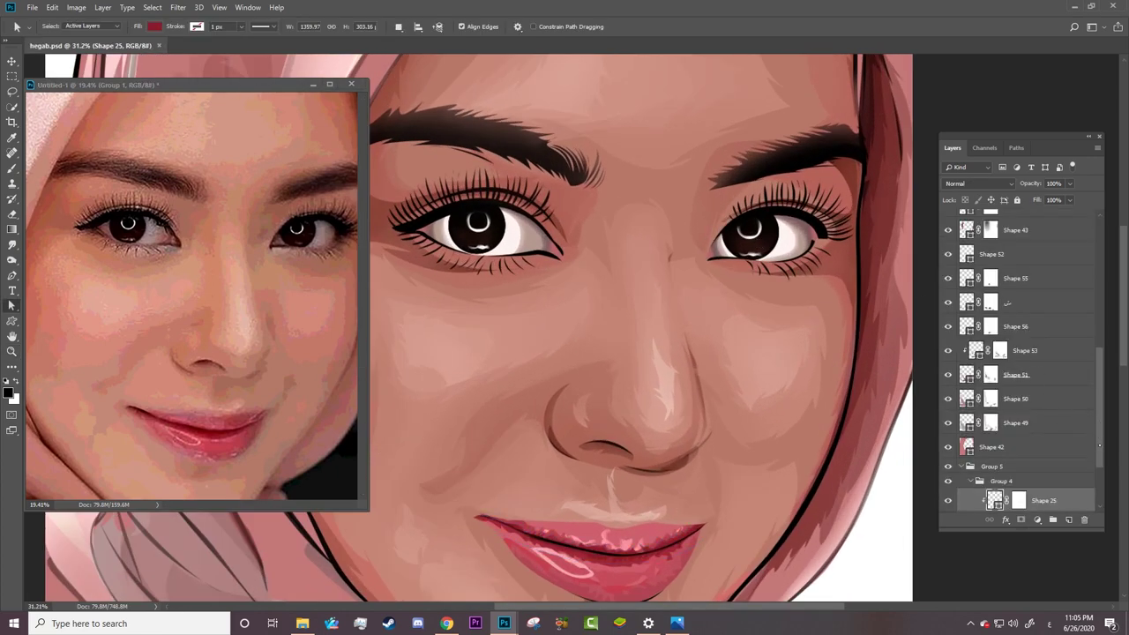
left_click(992, 446)
scroll(1058, 371, "up", 3)
scroll(1058, 353, "up", 3)
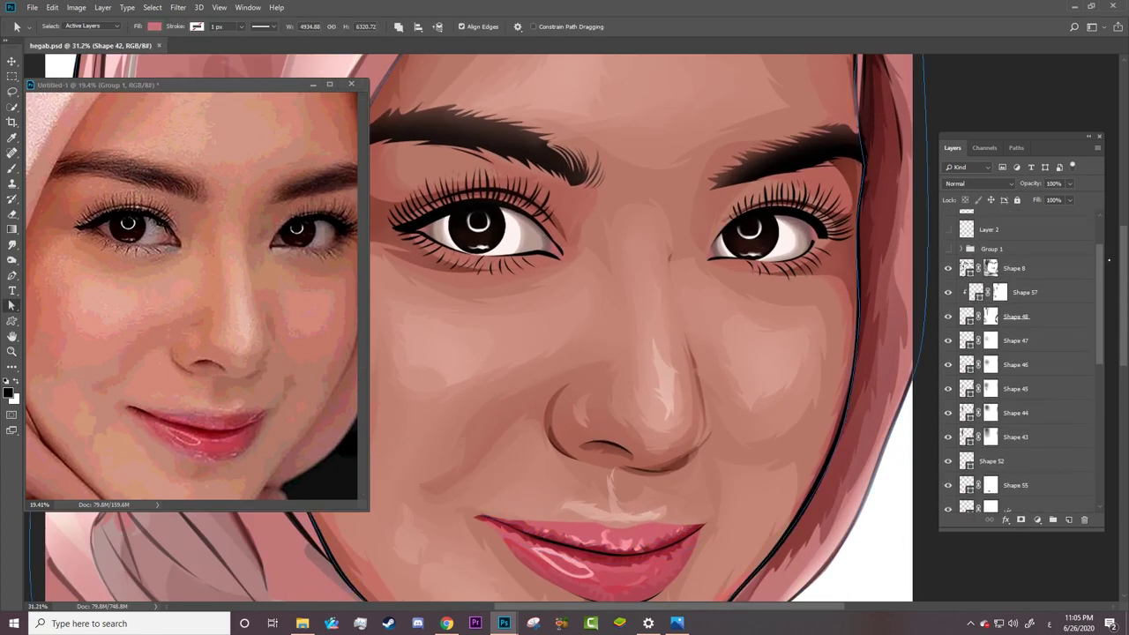
scroll(1041, 336, "up", 3)
left_click(1023, 298, "shift")
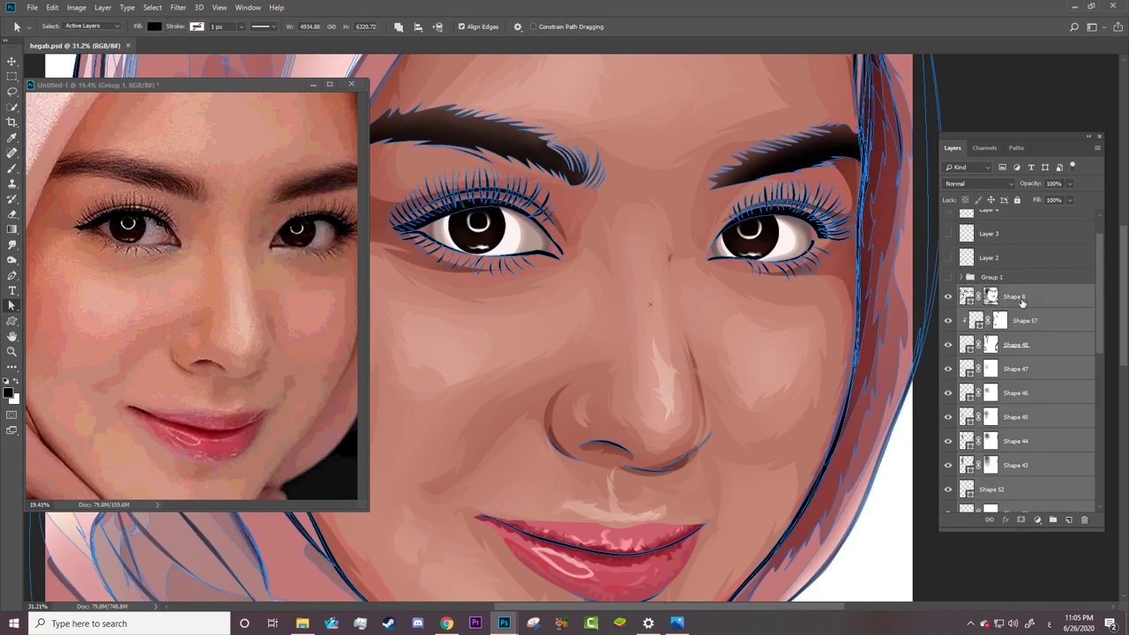
left_click(1052, 322)
scroll(1052, 335, "down", 2)
scroll(1045, 379, "down", 3)
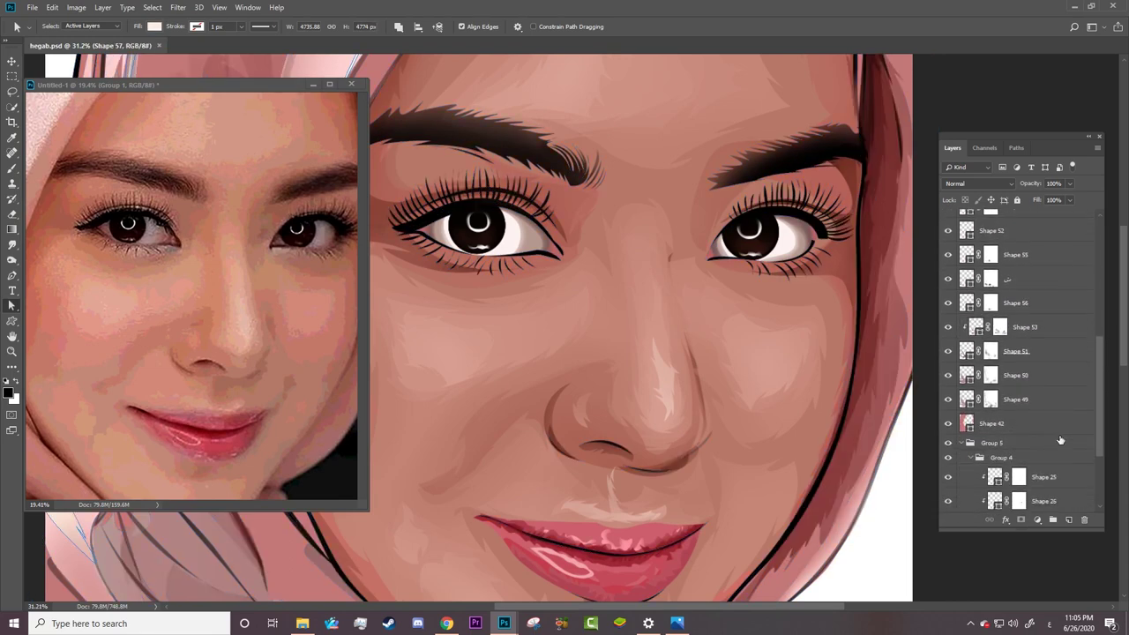
left_click(1032, 423, "shift")
key("ctrl+g")
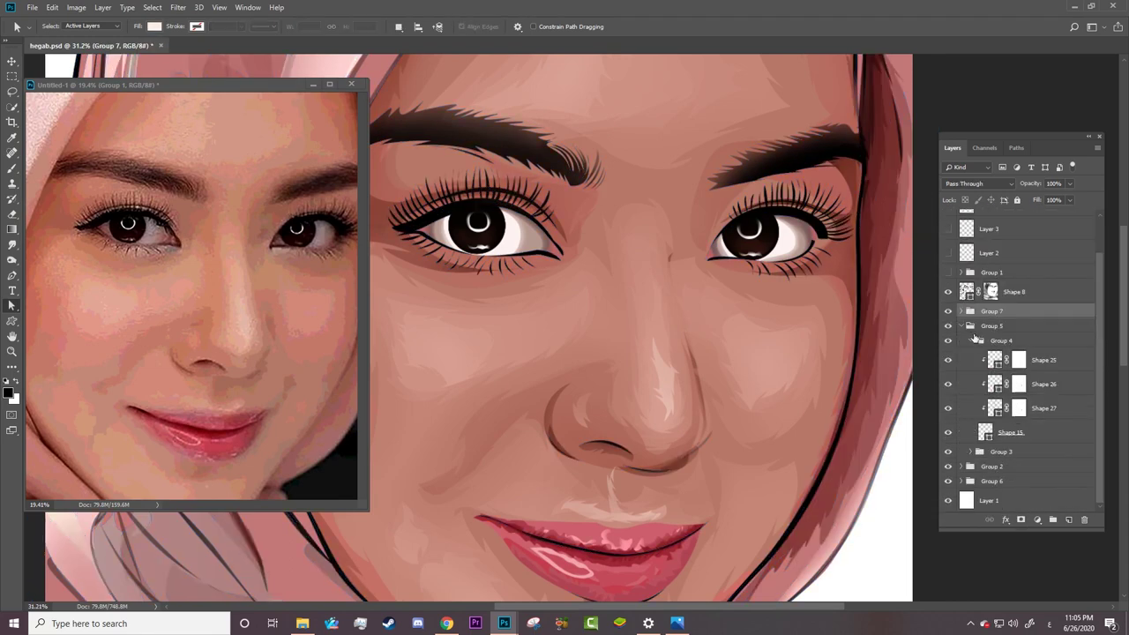
Step: Check Group 7 and Group 6 visibility, expand Group 6, and select Shape 37
left_click(947, 312)
left_click(961, 325)
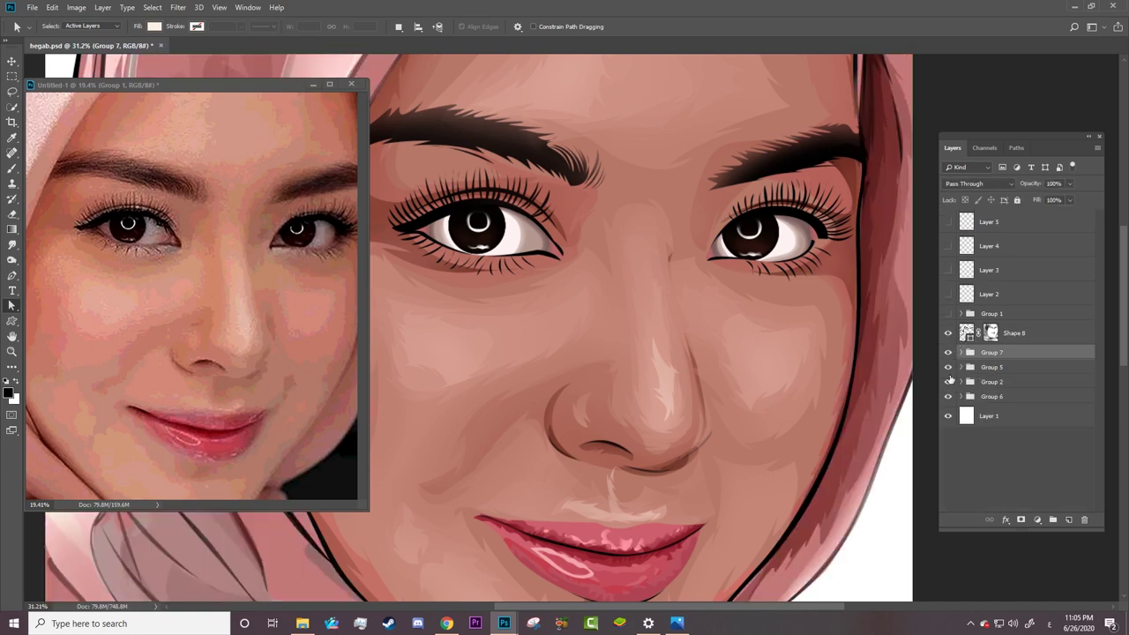
left_click(948, 353)
left_click(948, 396)
left_click(960, 396)
left_click(977, 416)
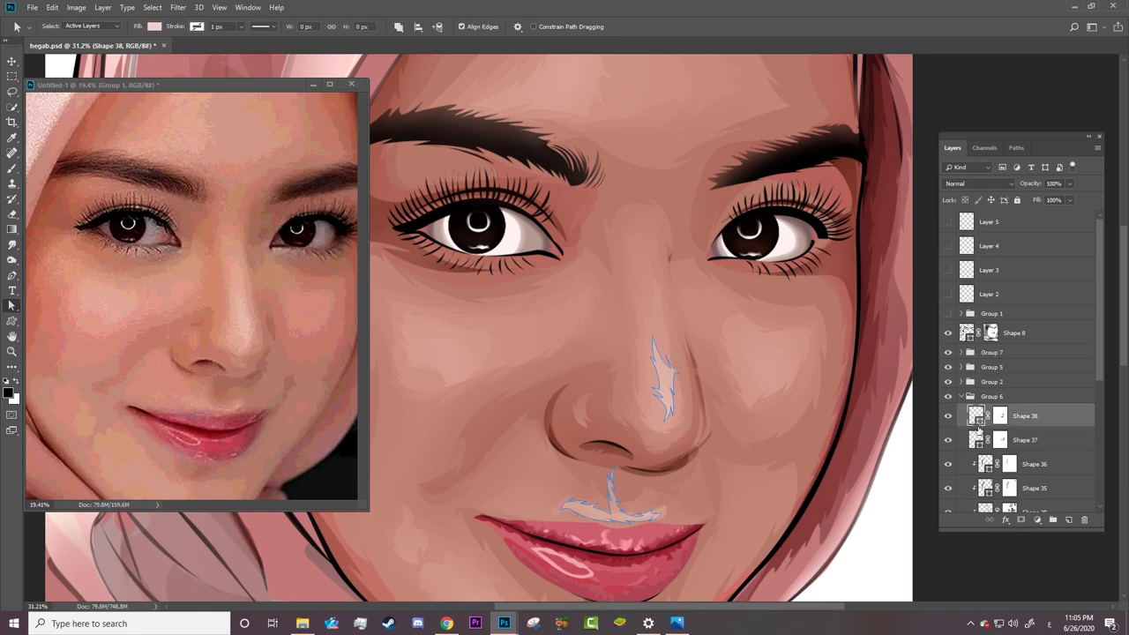
scroll(1008, 355, "down", 3)
scroll(1008, 355, "down", 2)
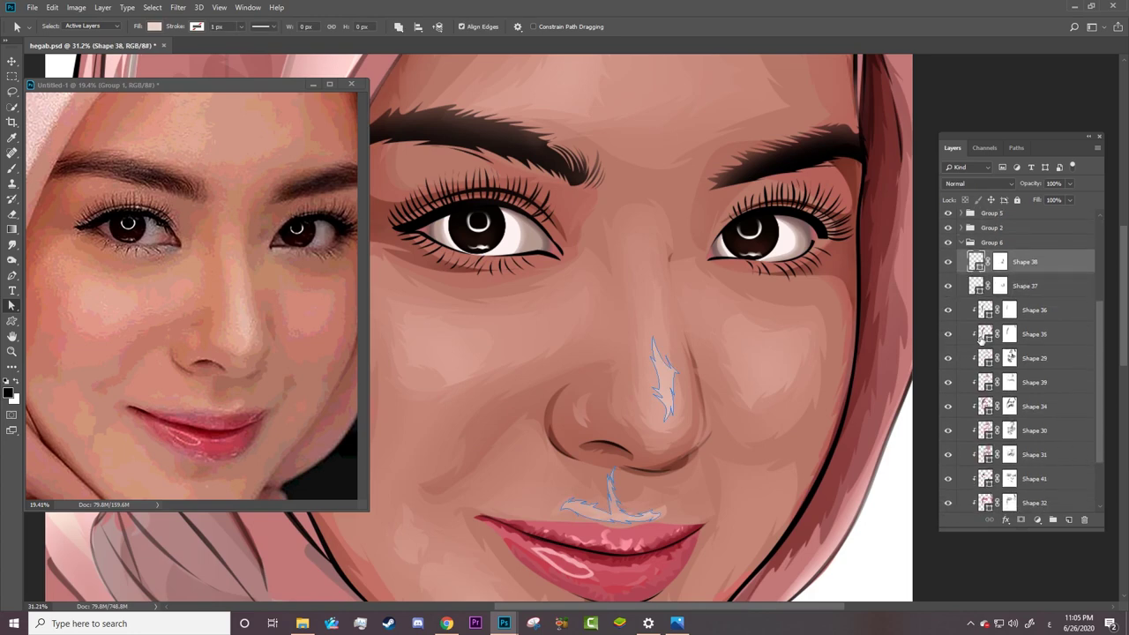
left_click(980, 338)
left_click(984, 310)
left_click(971, 288)
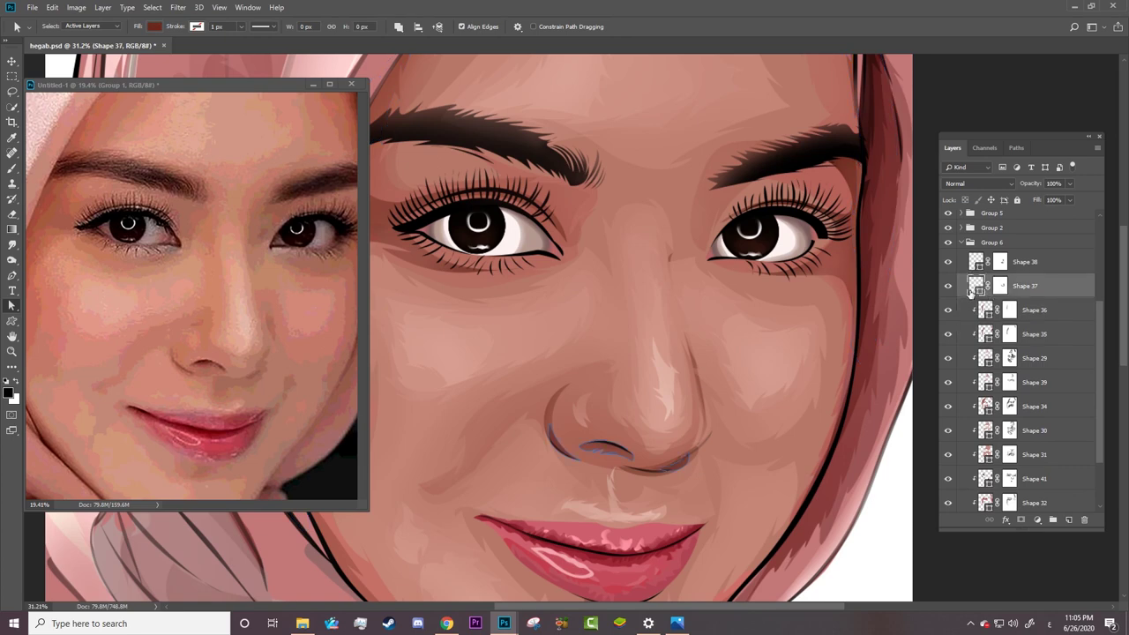
Step: Set the Pen tool to combine shapes and overlay the photo reference
key("p")
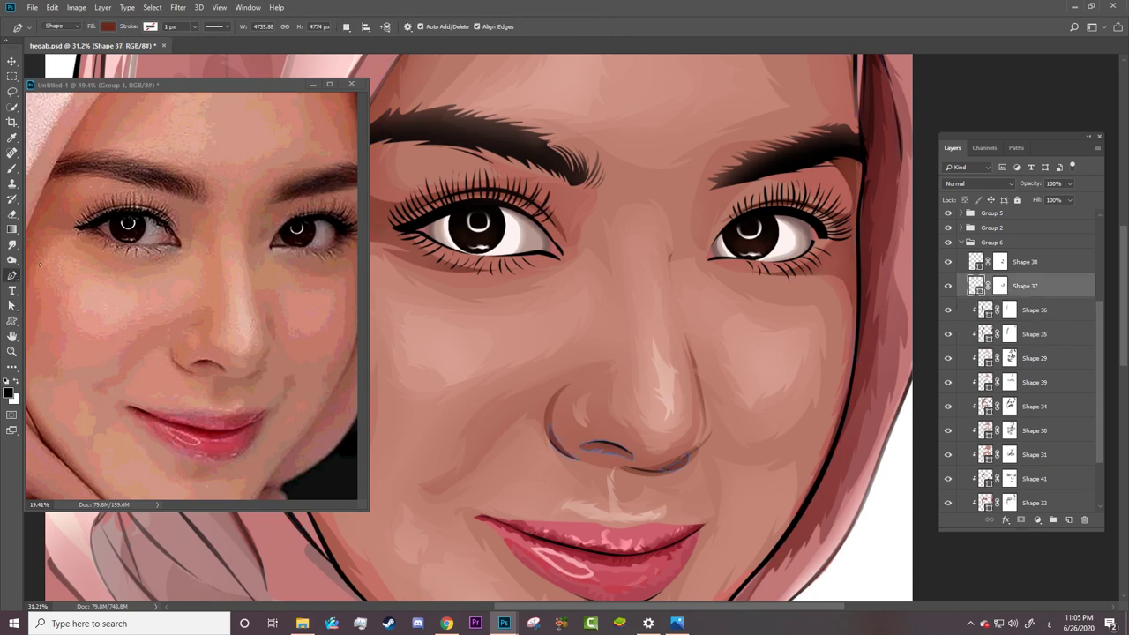
left_click(345, 27)
left_click(379, 54)
scroll(981, 276, "up", 3)
left_click(947, 313)
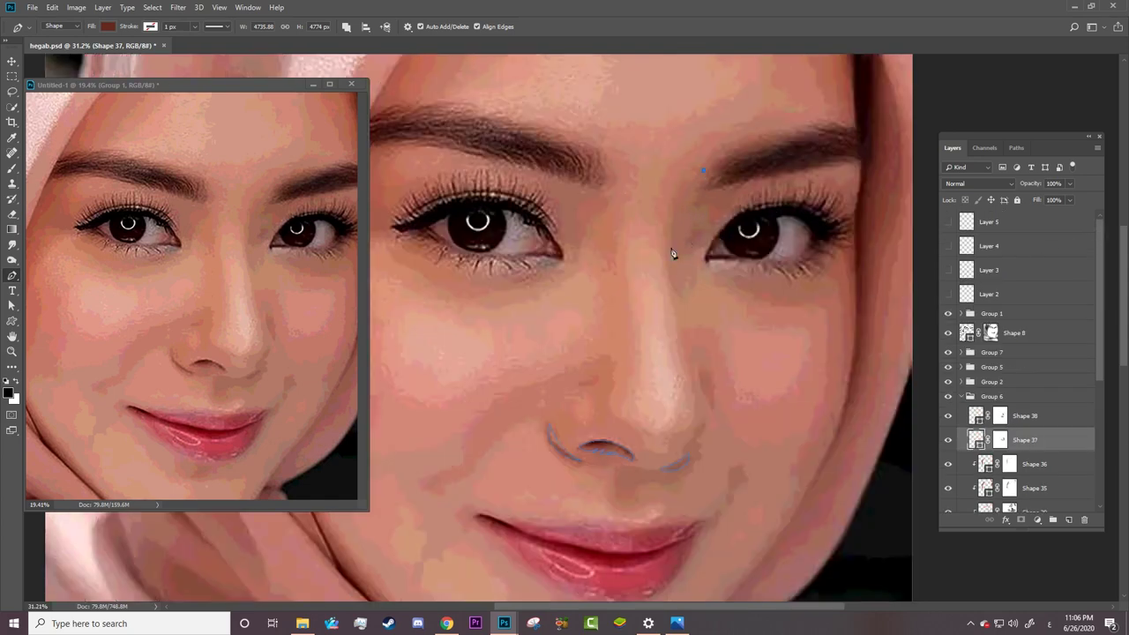
Step: Draw a shadow shape beside the right eye, curving up along the brow
left_click(679, 208)
left_click(674, 253)
key("ctrl")
left_click(696, 264, "alt")
key("alt+z")
key("alt+z")
left_click_drag(770, 197, 714, 213)
left_click(704, 171)
left_click(948, 313)
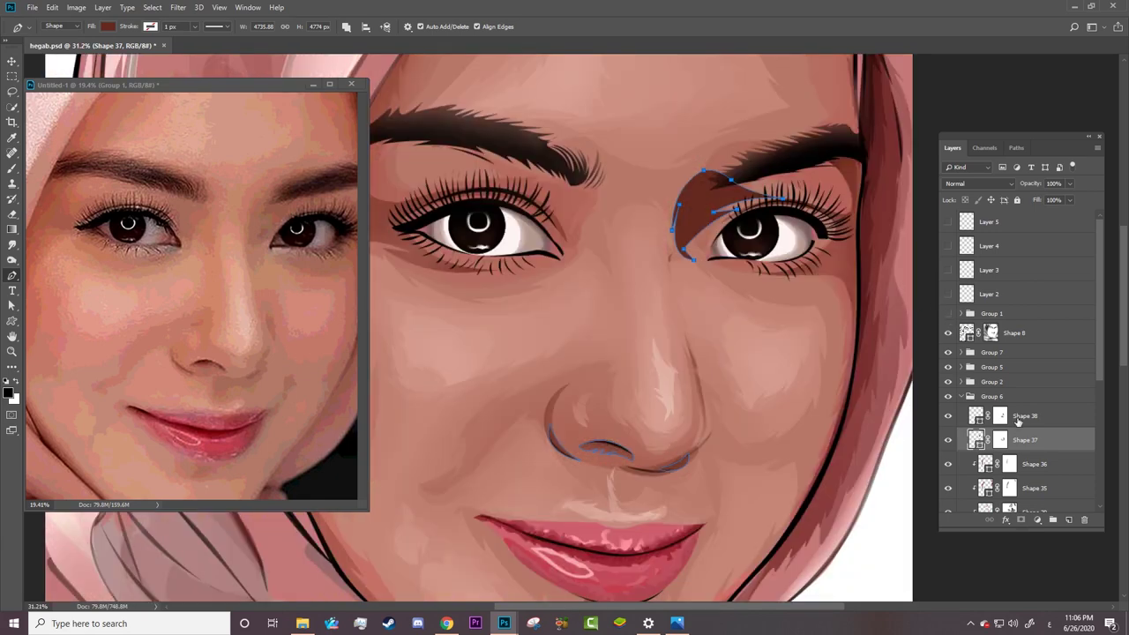
Step: Soften the eye shadow's inner and brow edges by painting Shape 37's layer mask
left_click(1000, 439)
key("b")
left_click(650, 258)
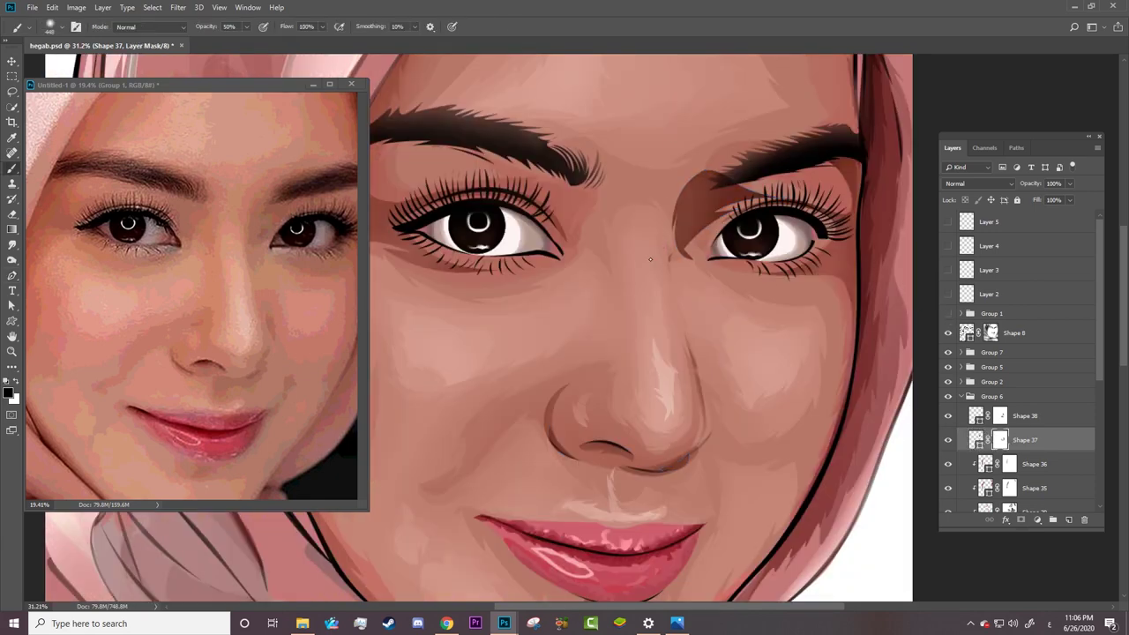
left_click_drag(650, 259, 750, 191)
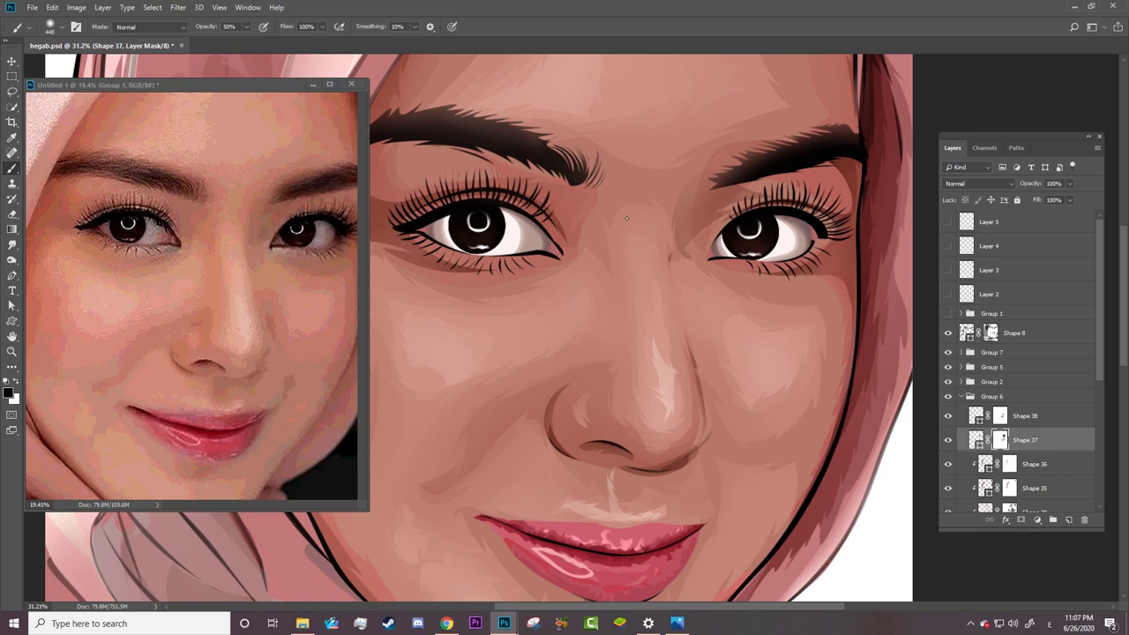
key("x")
Step: Resize the brush to 275 px, reframe the face, and make black the painting colour
right_click(683, 157)
left_click_drag(806, 185, 796, 186)
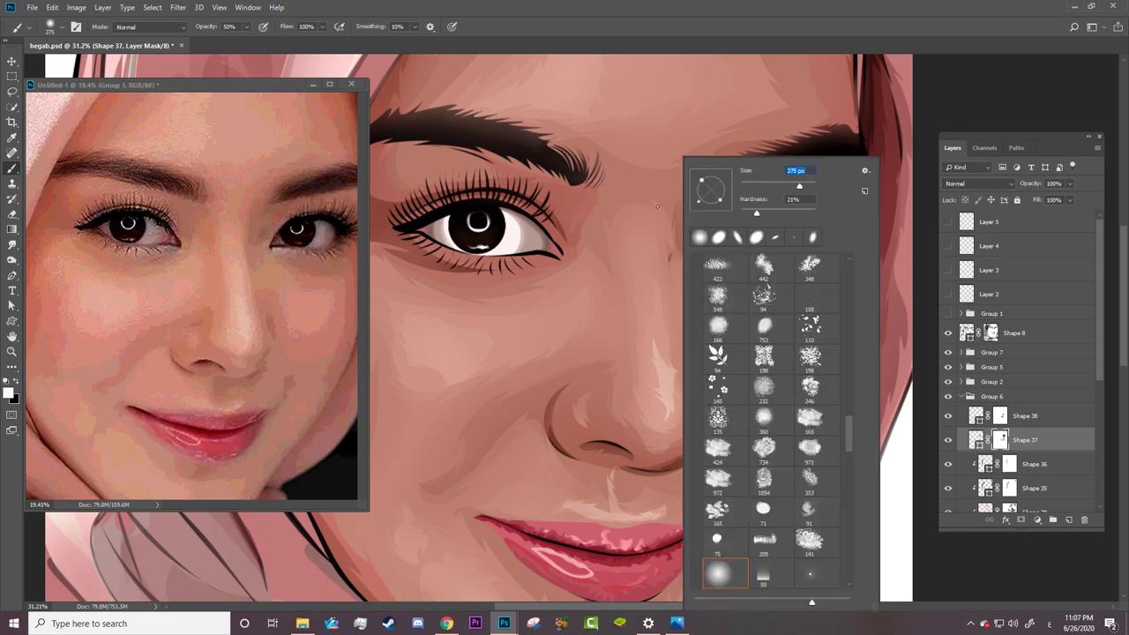
key("Return")
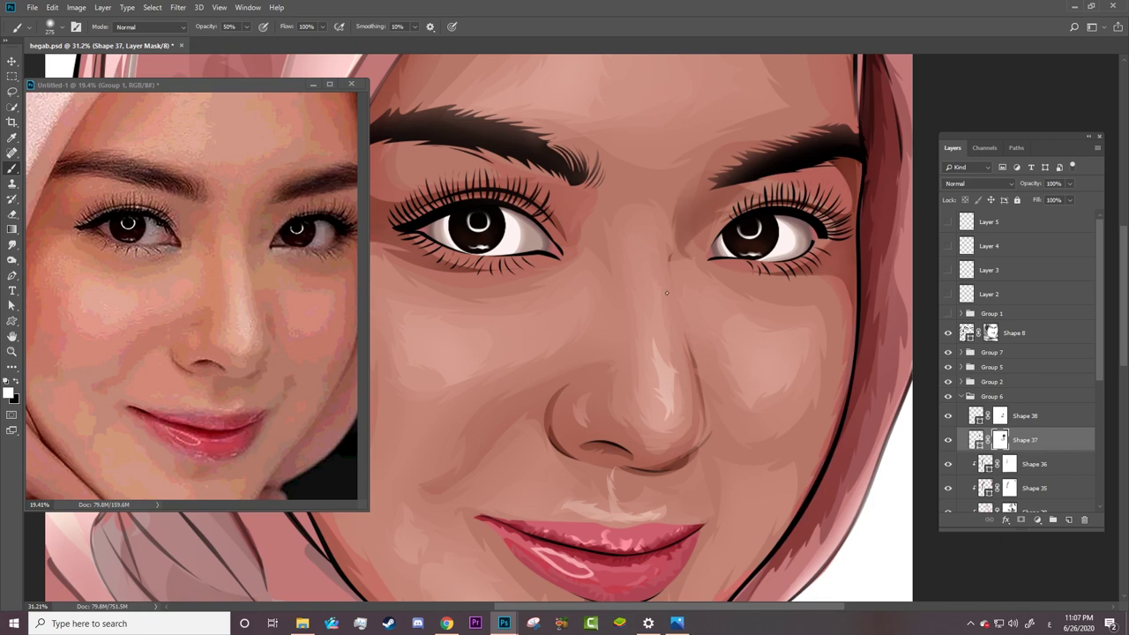
key("x")
key("x")
key("z")
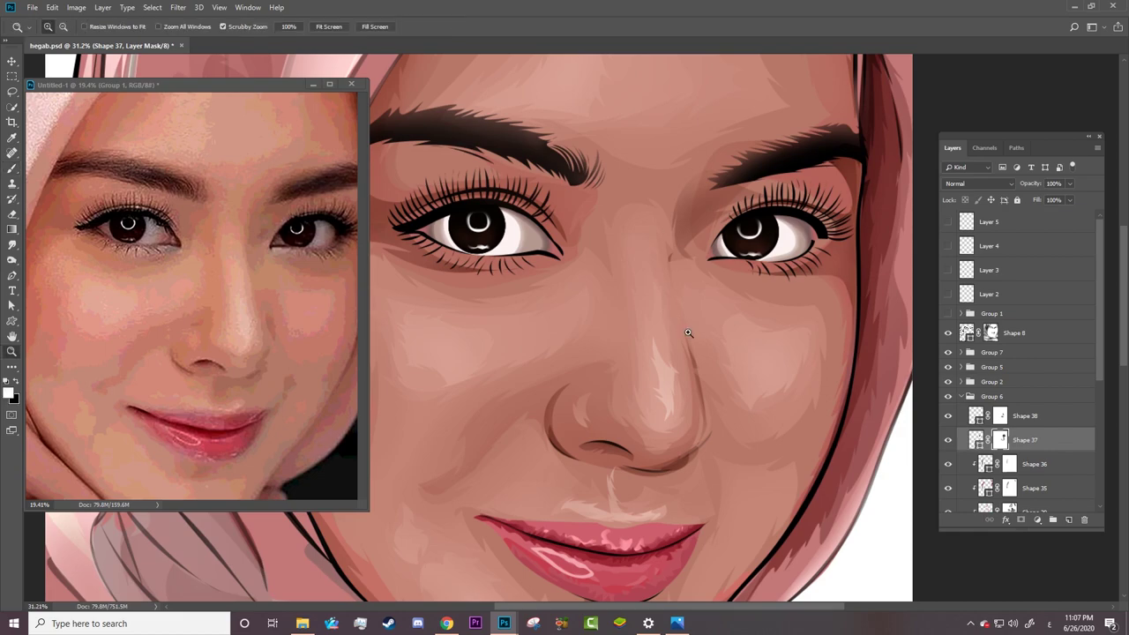
left_click_drag(690, 333, 605, 349)
left_click_drag(717, 324, 683, 350)
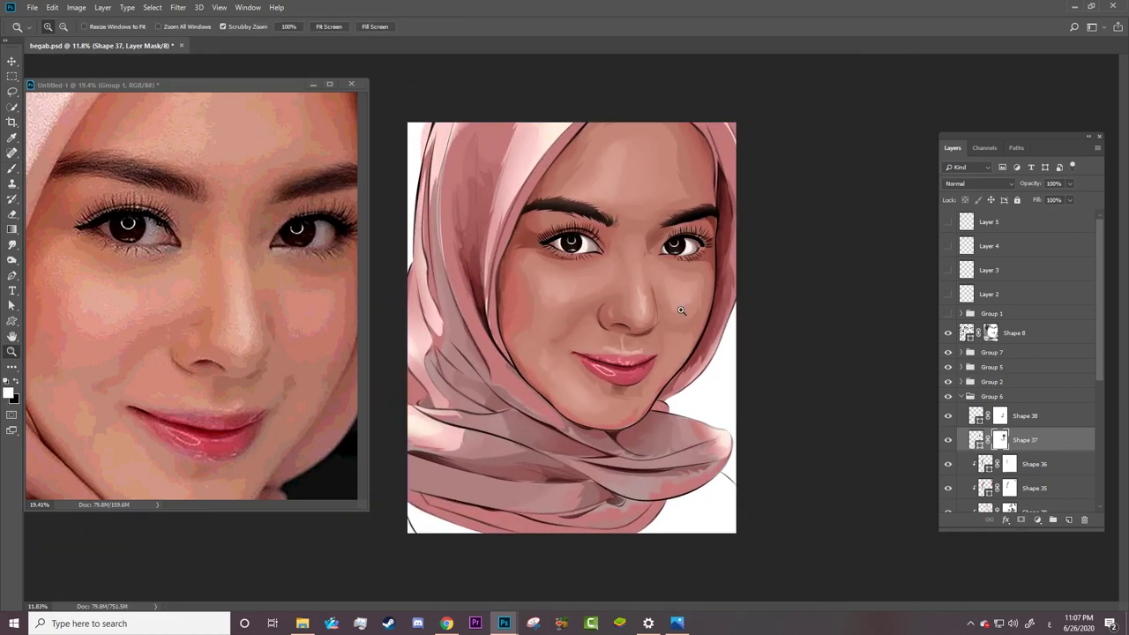
left_click_drag(694, 265, 746, 244)
key("b")
key("x")
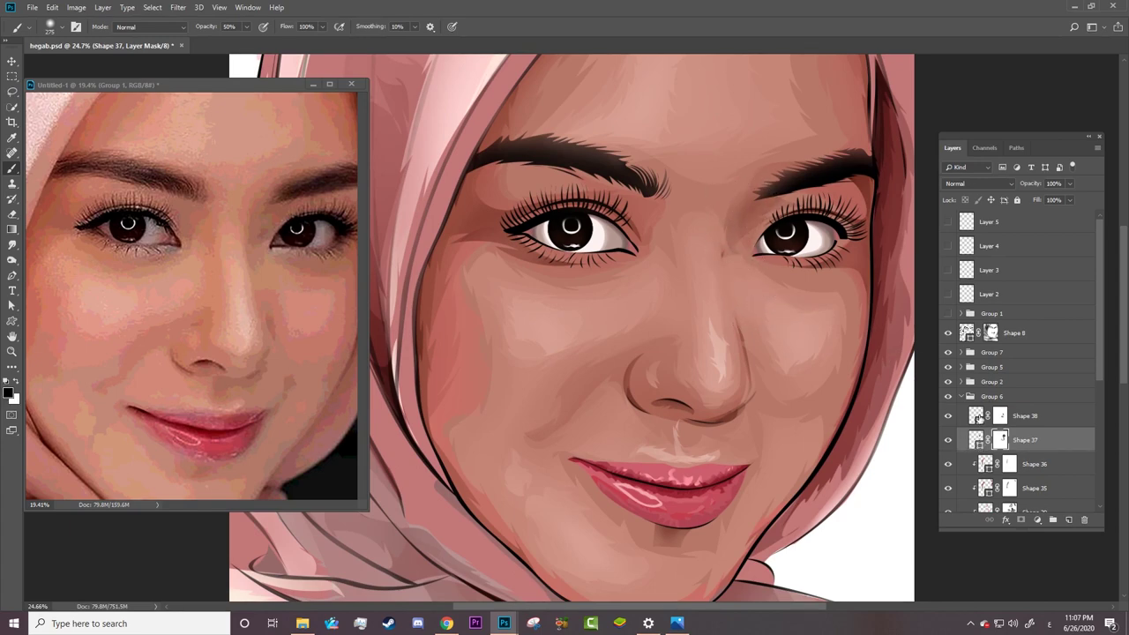
Step: Inspect the outlines of Shapes 38, 37, 36, 35, 29, 39, 34, 30 and 31 one by one
left_click(977, 419)
key("a")
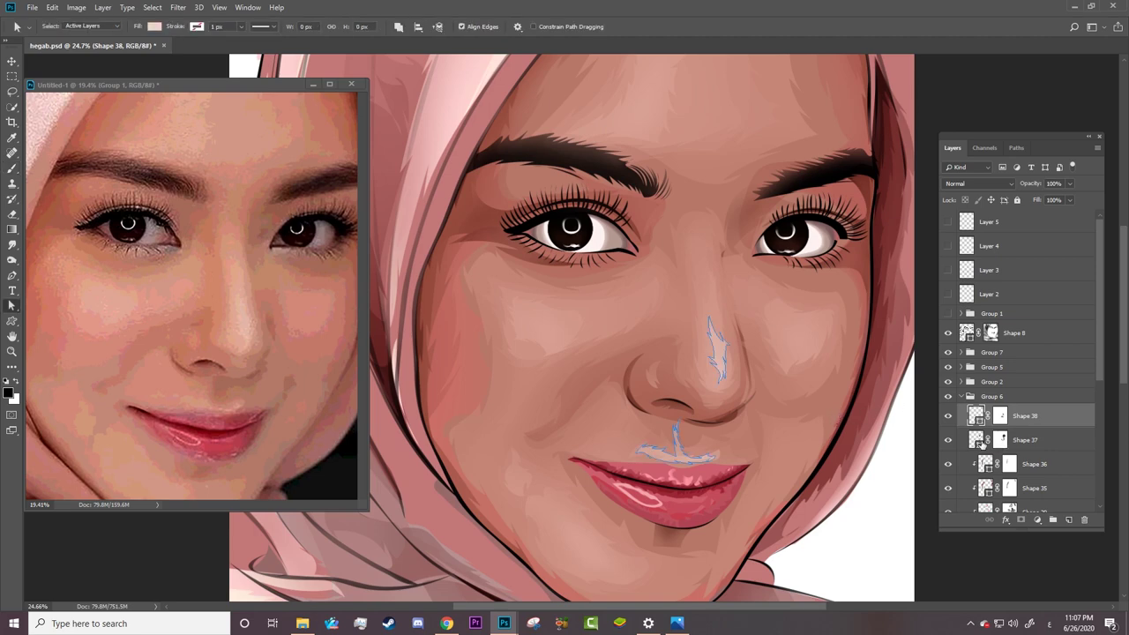
left_click(980, 444)
left_click(990, 470)
left_click(988, 488)
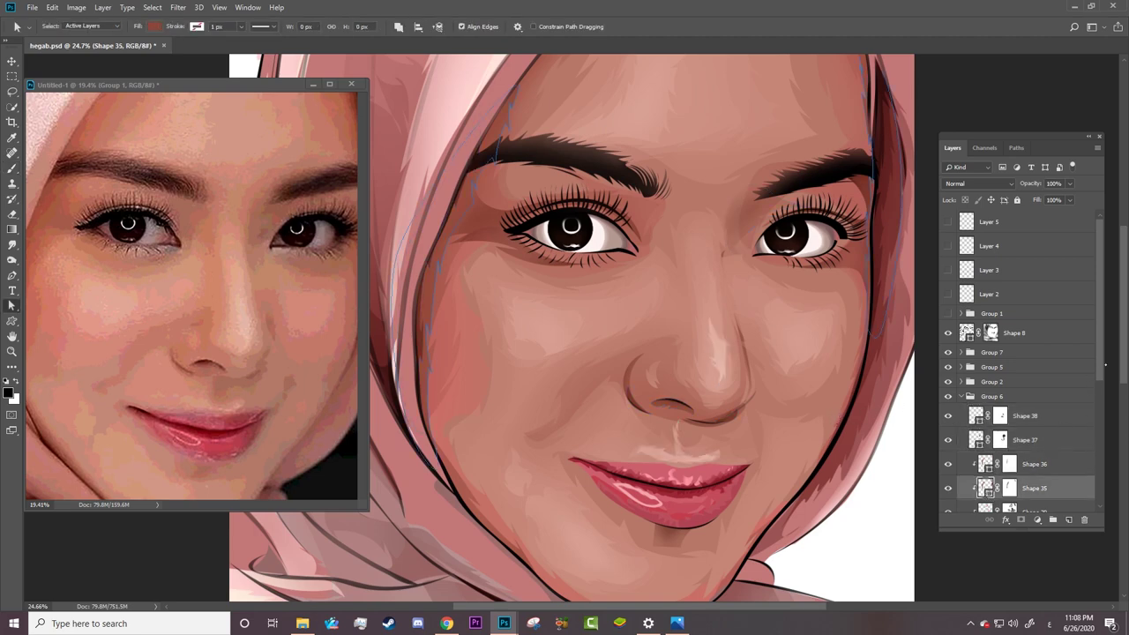
scroll(988, 441, "down", 2)
scroll(988, 441, "down", 1)
left_click(986, 395)
left_click(985, 419)
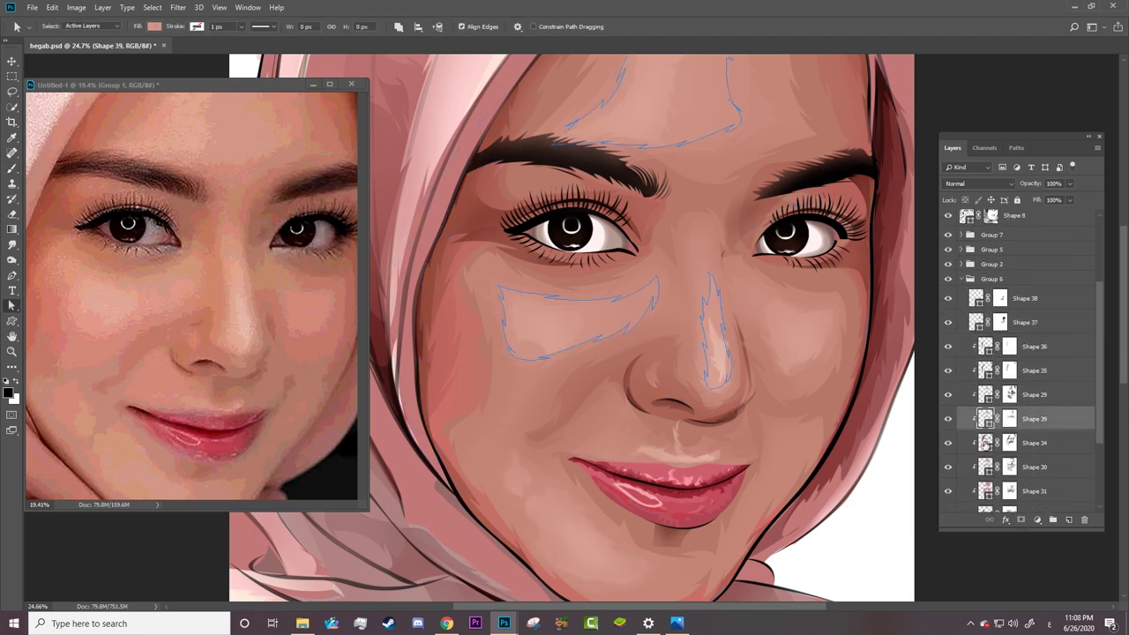
left_click(985, 443)
left_click(986, 470)
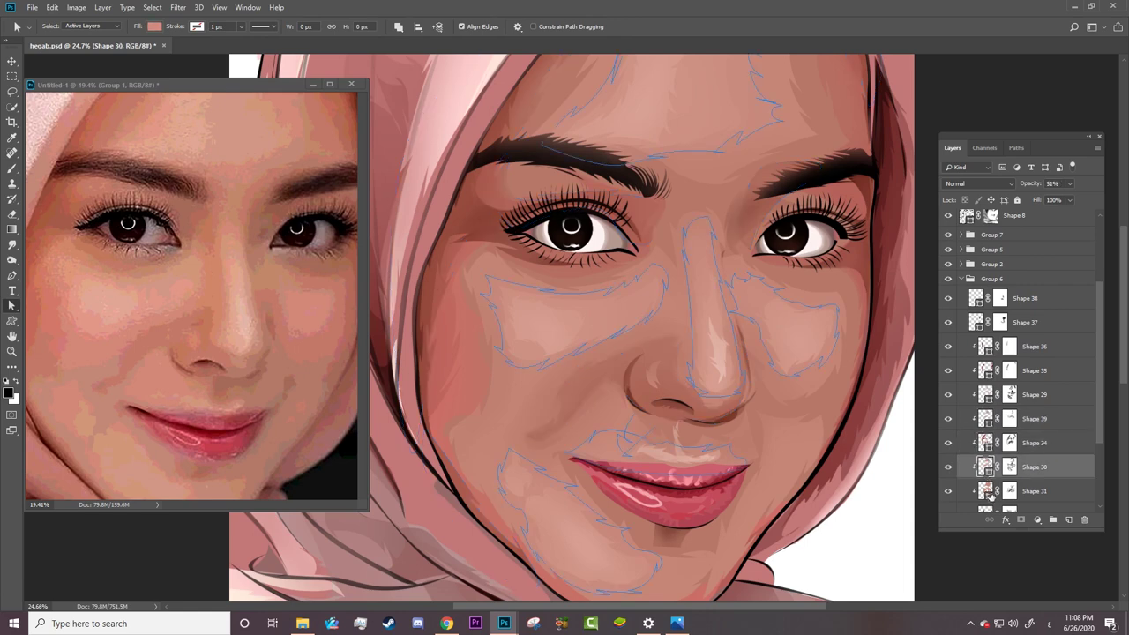
left_click(989, 492)
Step: Zoom in on the right eye and nose and target Shape 41's layer mask
key("z")
left_click_drag(790, 272, 931, 443)
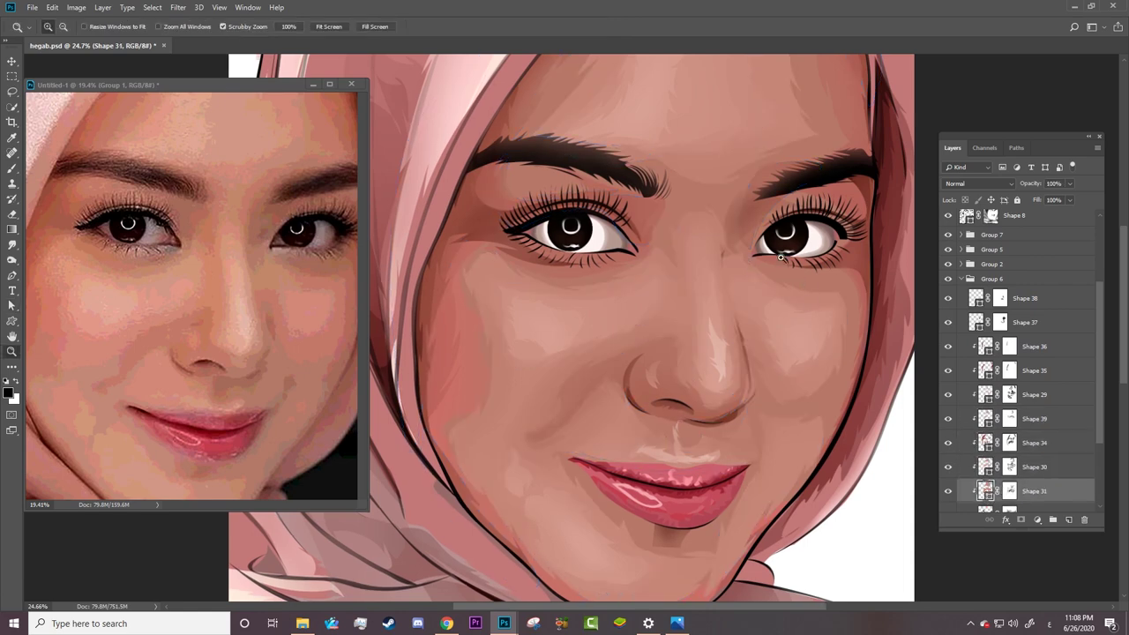
key("a")
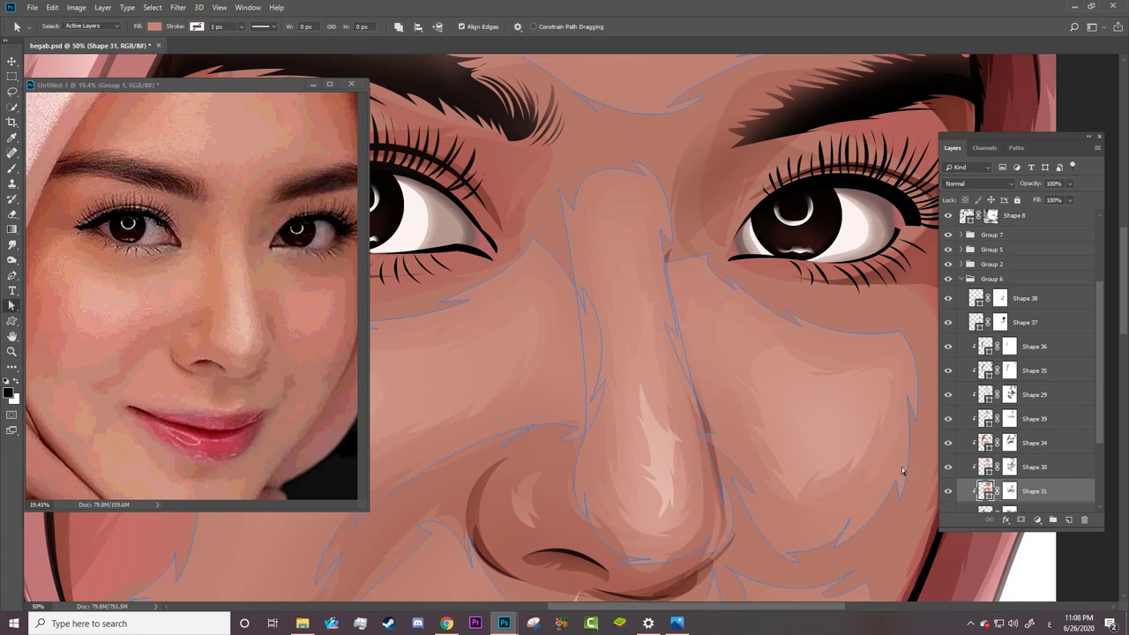
scroll(1032, 397, "down", 3)
left_click(987, 425)
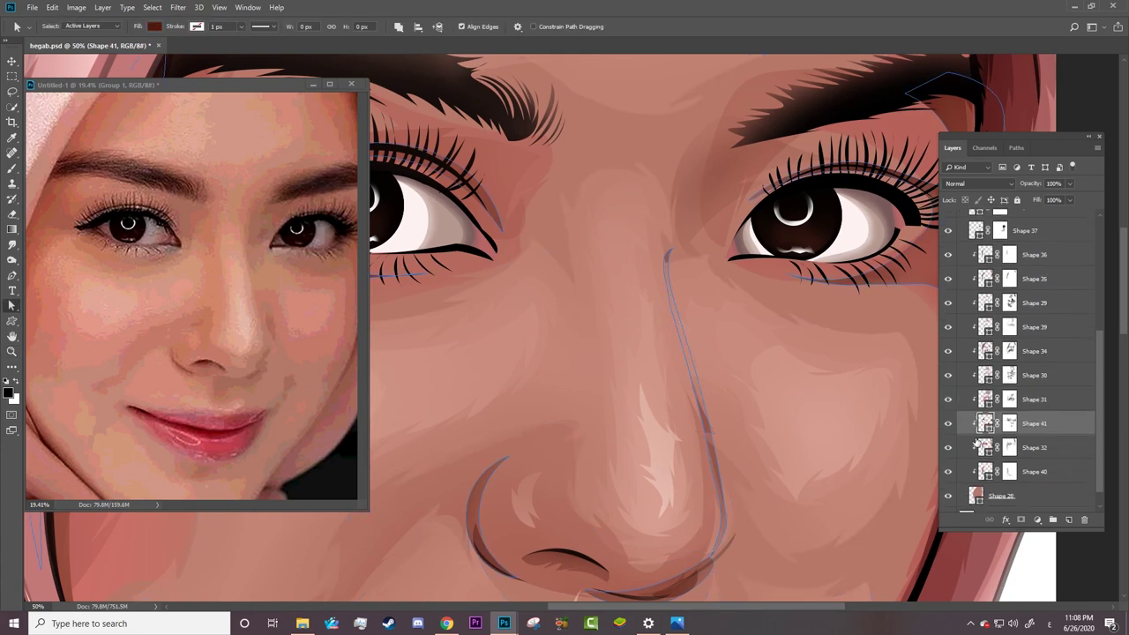
key("b")
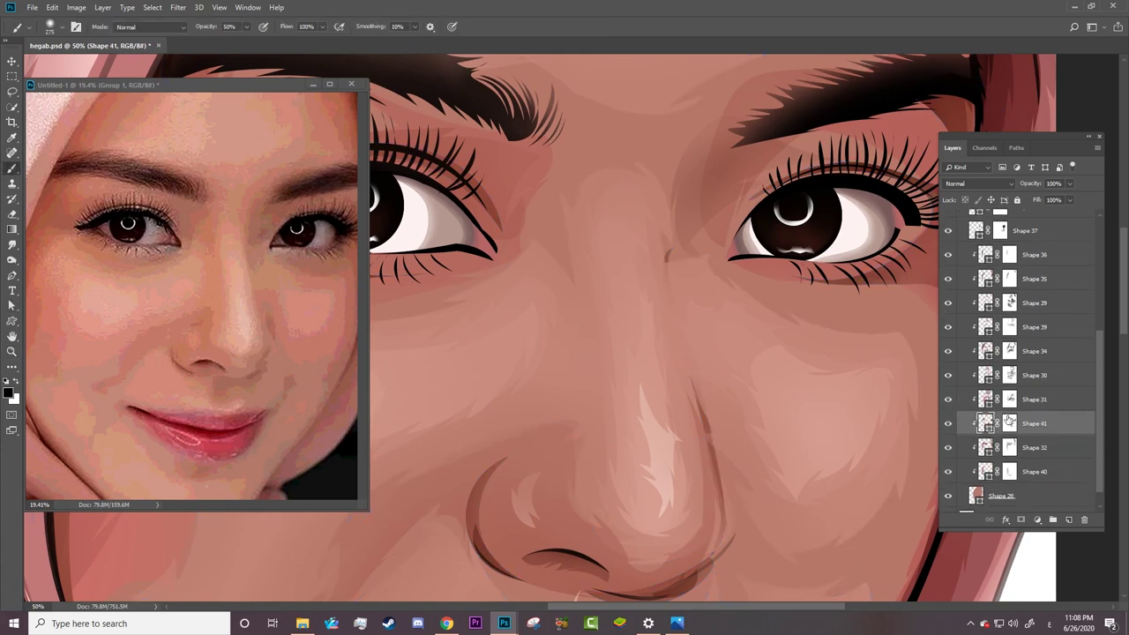
left_click(1009, 423)
Step: Keep black as the painting colour, zoom out to the whole portrait, and save hegab.psd
key("x")
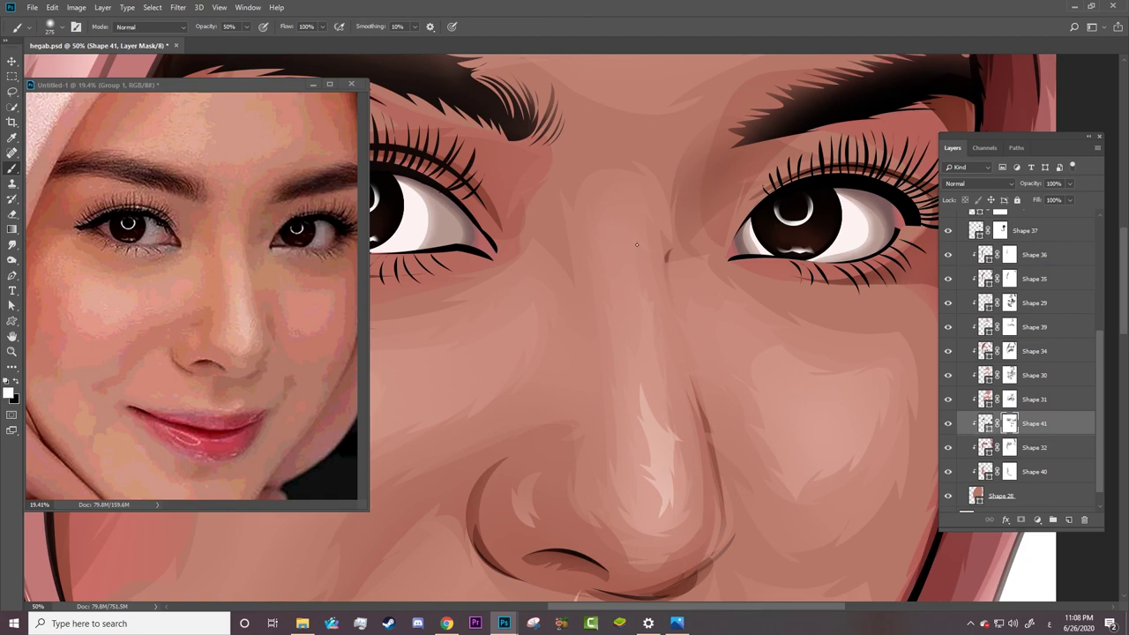
key("x")
key("z")
left_click_drag(724, 368, 674, 375)
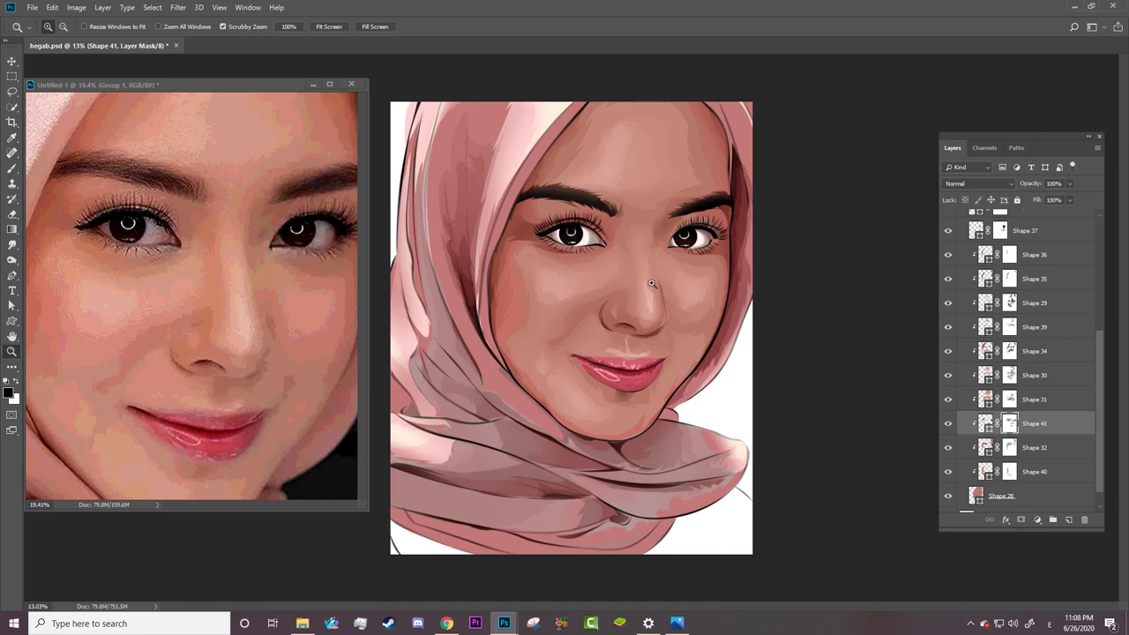
mouse_move(653, 284)
left_mouse_down()
mouse_move(568, 403)
mouse_move(539, 398)
left_mouse_up()
key("ctrl+s")
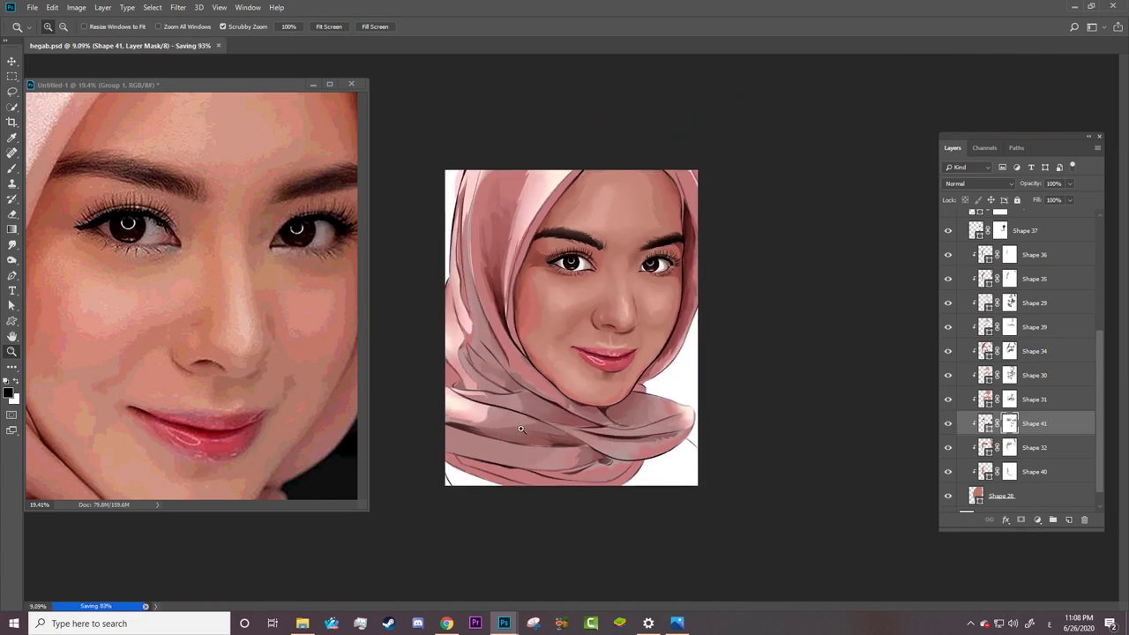
Step: Select Group 7, zoom in on the right eye and show the reference photo
left_click_drag(662, 258, 774, 206)
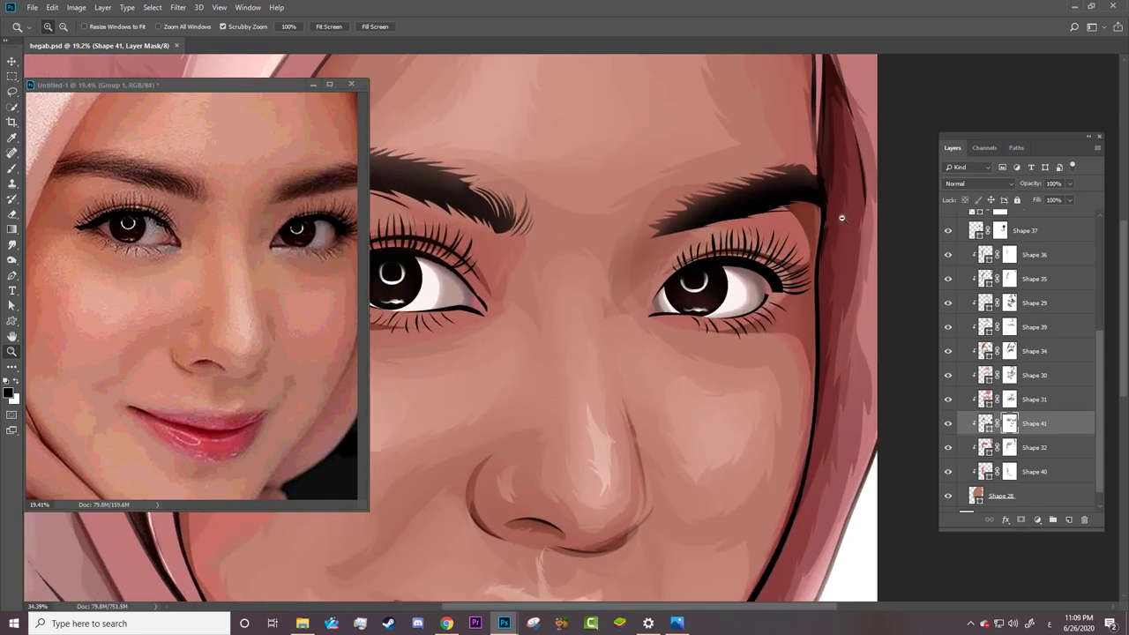
scroll(1103, 240, "up", 5)
left_click(1003, 353)
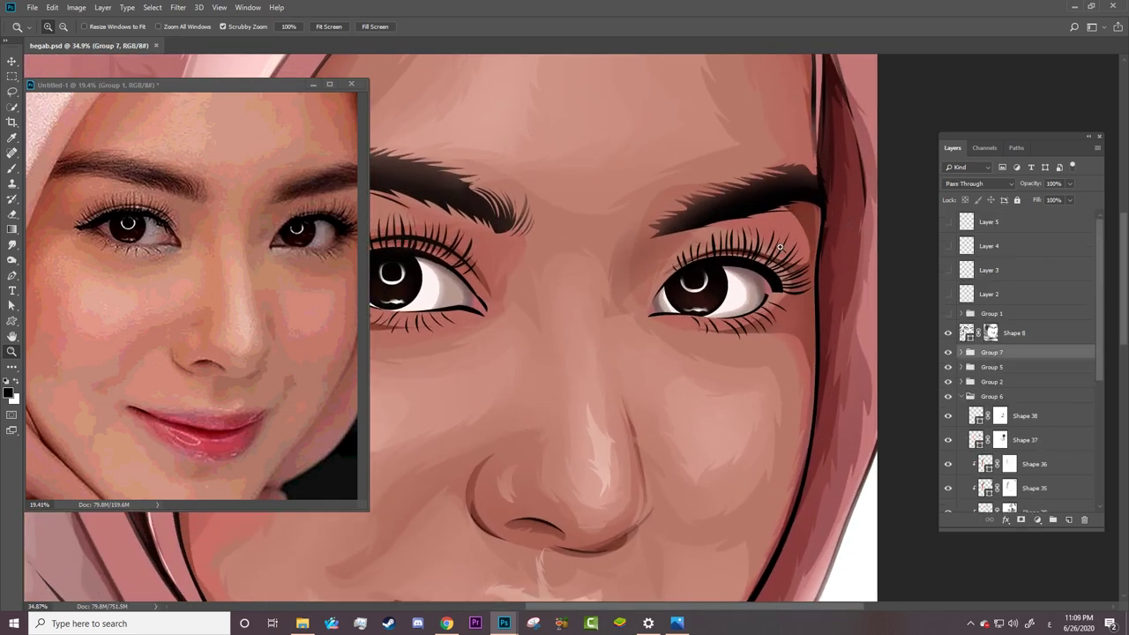
left_click_drag(790, 209, 822, 209)
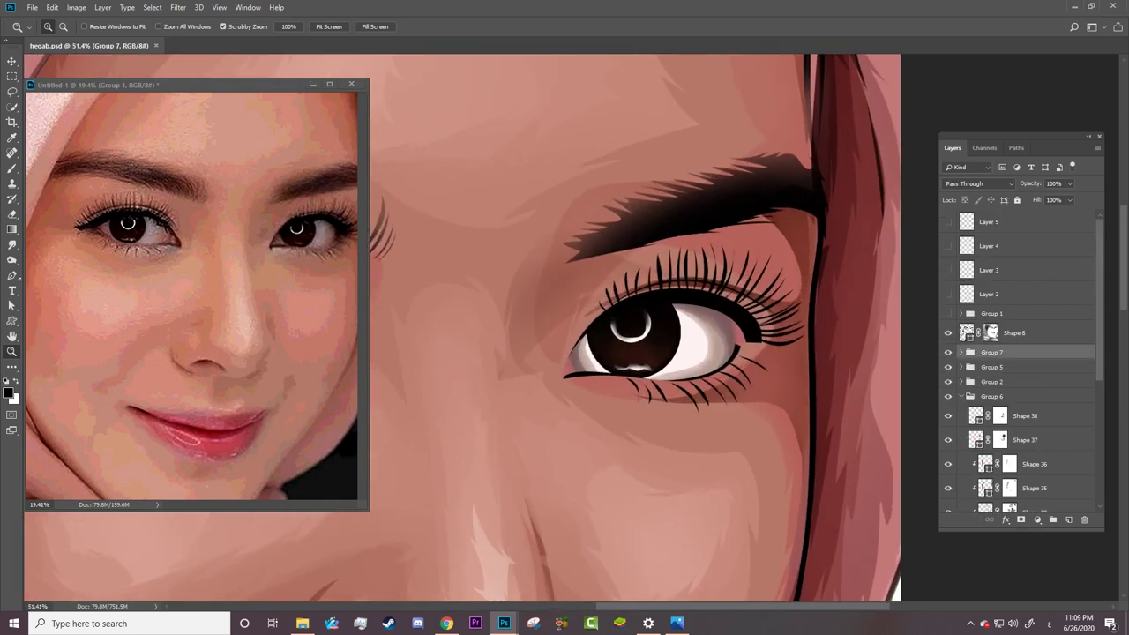
key("p")
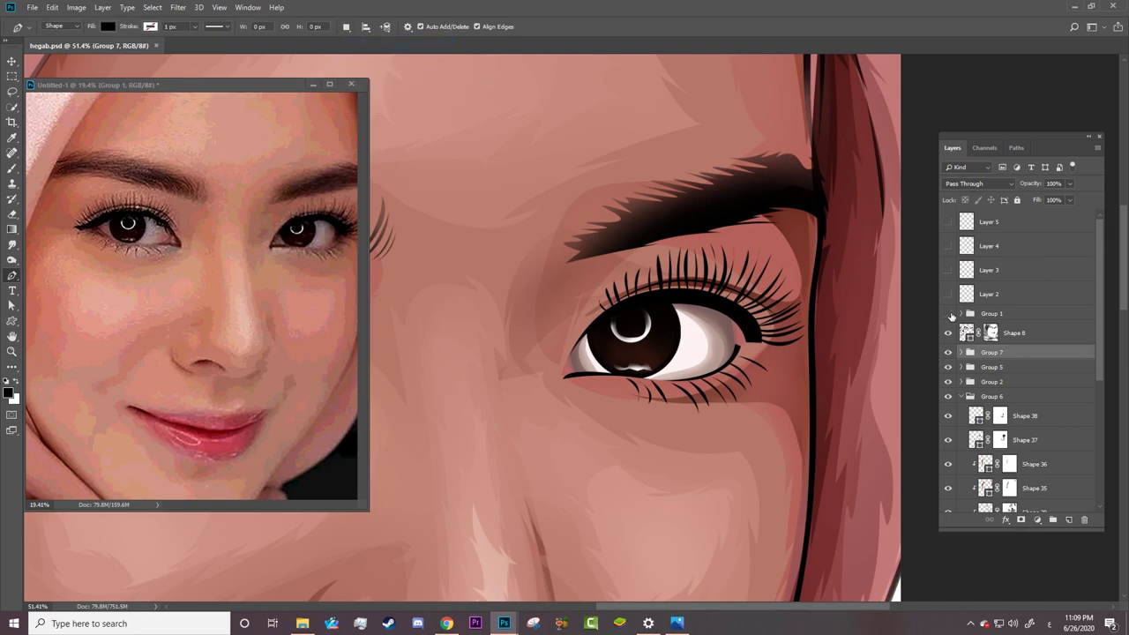
left_click(948, 313)
Step: Trace the right eyebrow outline with the Pen tool from its inner end to the outer tip
left_click(558, 260)
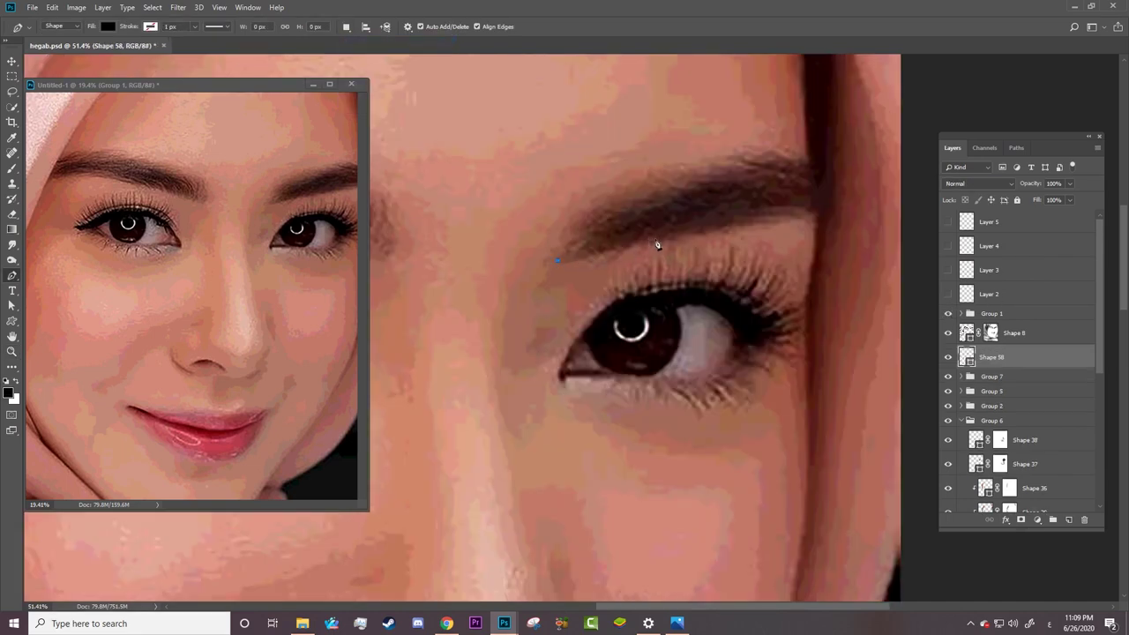
left_click_drag(657, 242, 706, 229)
left_click(655, 241)
left_click_drag(662, 248, 643, 237)
left_click(772, 218)
left_click_drag(772, 218, 731, 225)
mouse_move(811, 220)
left_mouse_down()
mouse_move(818, 170)
mouse_move(796, 157)
left_mouse_up()
left_click(775, 145)
left_click_drag(800, 162, 803, 165)
left_click_drag(738, 146, 760, 148)
Step: Delete the stray starting point and close the eyebrow outline at its inner end
left_click(550, 199, "ctrl")
key("Delete")
left_click(561, 199)
left_click_drag(584, 199, 580, 186)
right_click(561, 185)
key("Escape")
left_click(559, 258)
left_click(548, 298)
Step: Hide the reference photo and fill the eyebrow shape with reddish-brown #964b4b
left_click(948, 314)
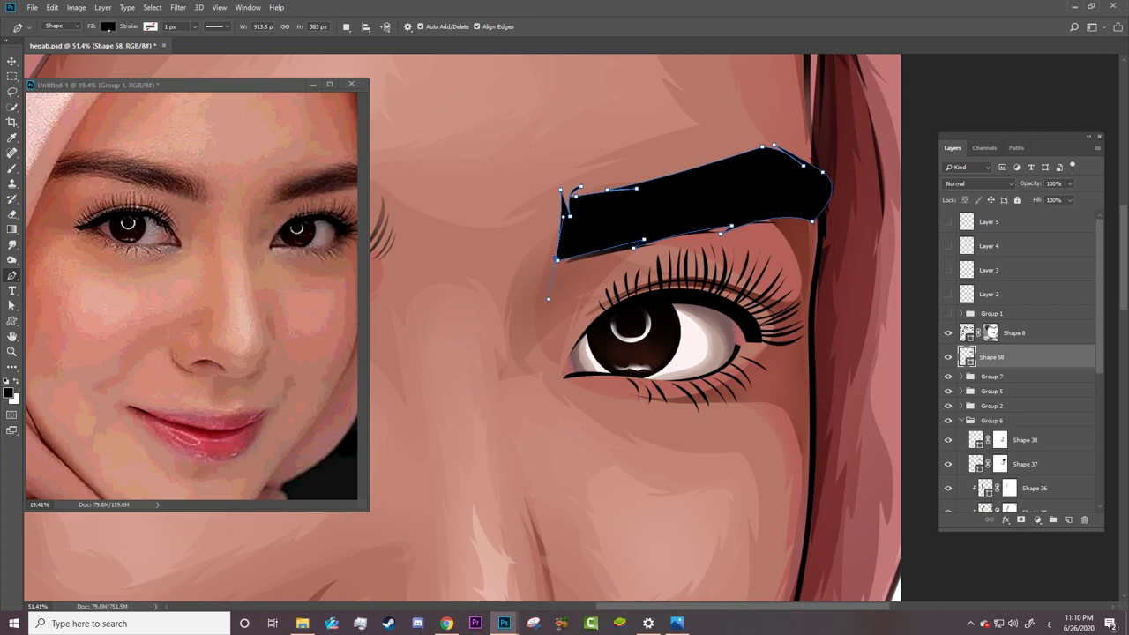
left_click(108, 26)
left_click(163, 49)
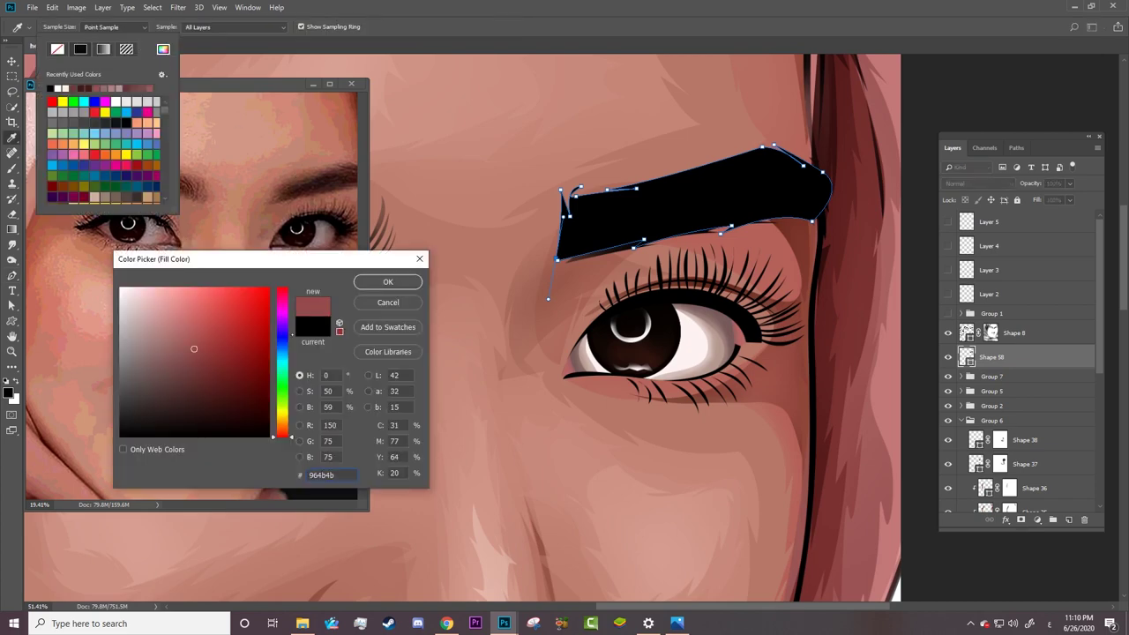
left_click(388, 281)
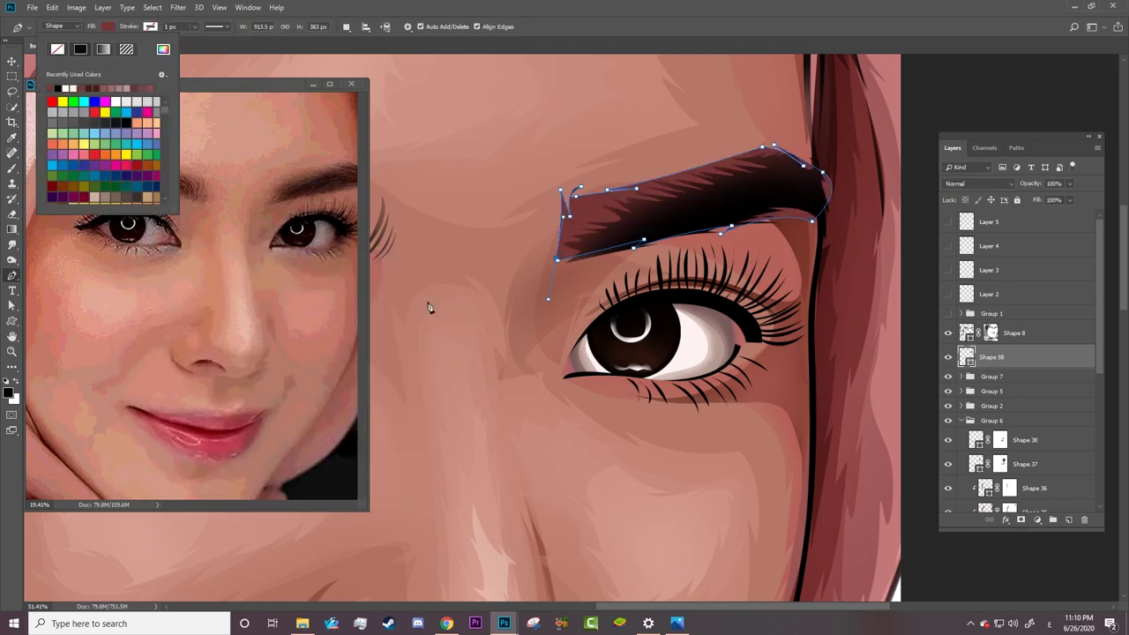
Step: Add a layer mask and brush the eyebrow's upper edge so it fades into the skin
left_click(1021, 520)
key("b")
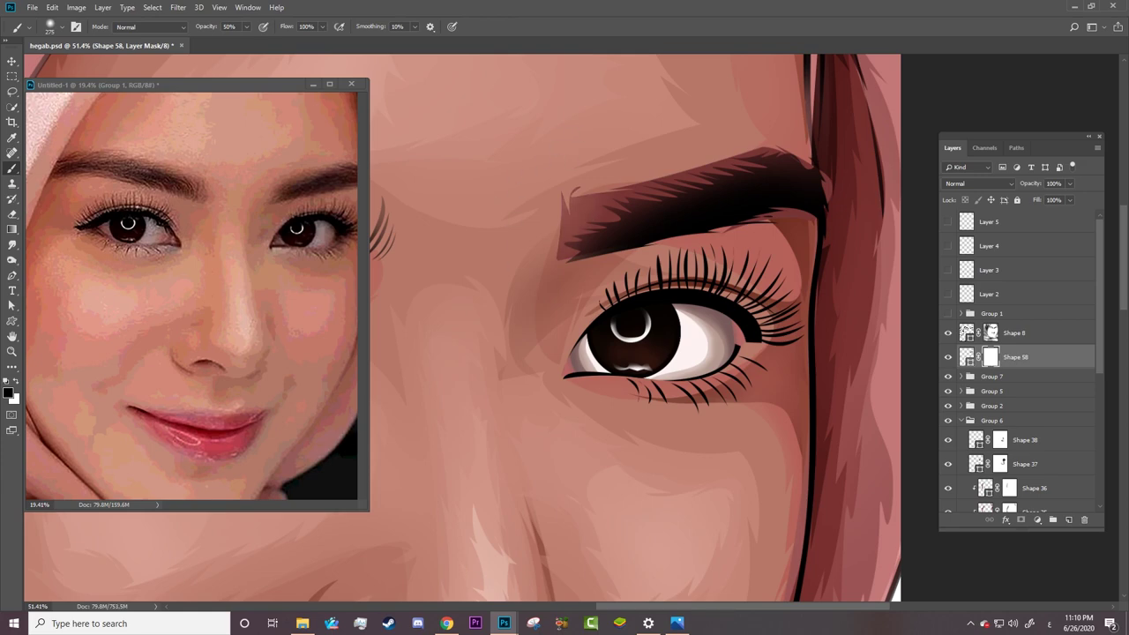
left_click_drag(663, 175, 766, 181)
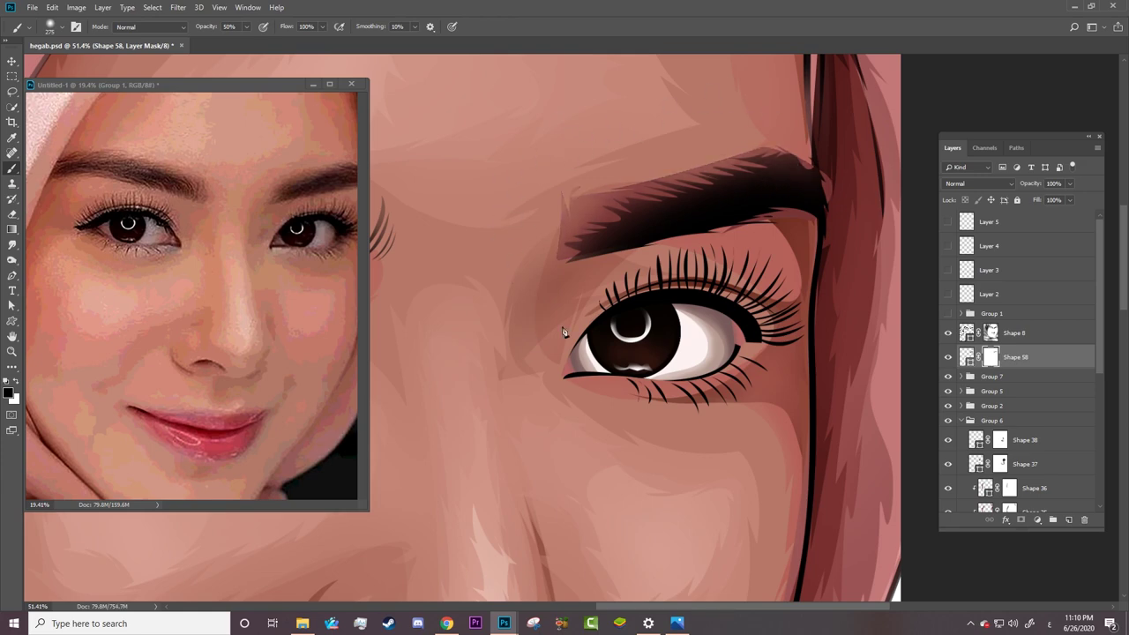
key("z")
mouse_move(665, 295)
left_mouse_down()
mouse_move(520, 311)
mouse_move(613, 290)
left_mouse_up()
key("p")
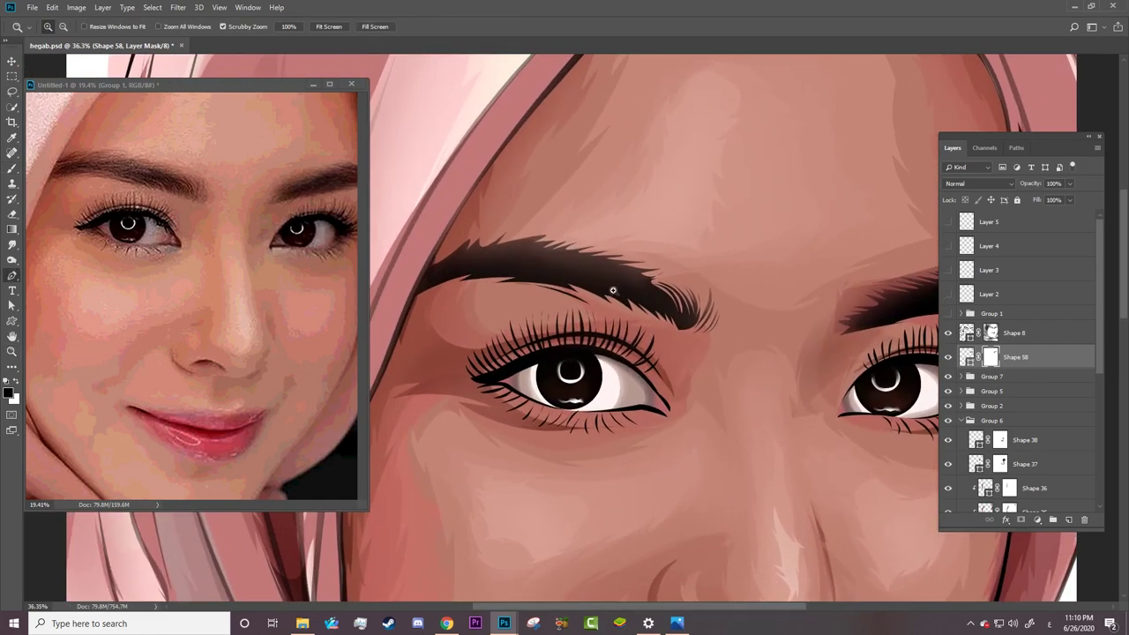
left_click(347, 26)
left_click(380, 48)
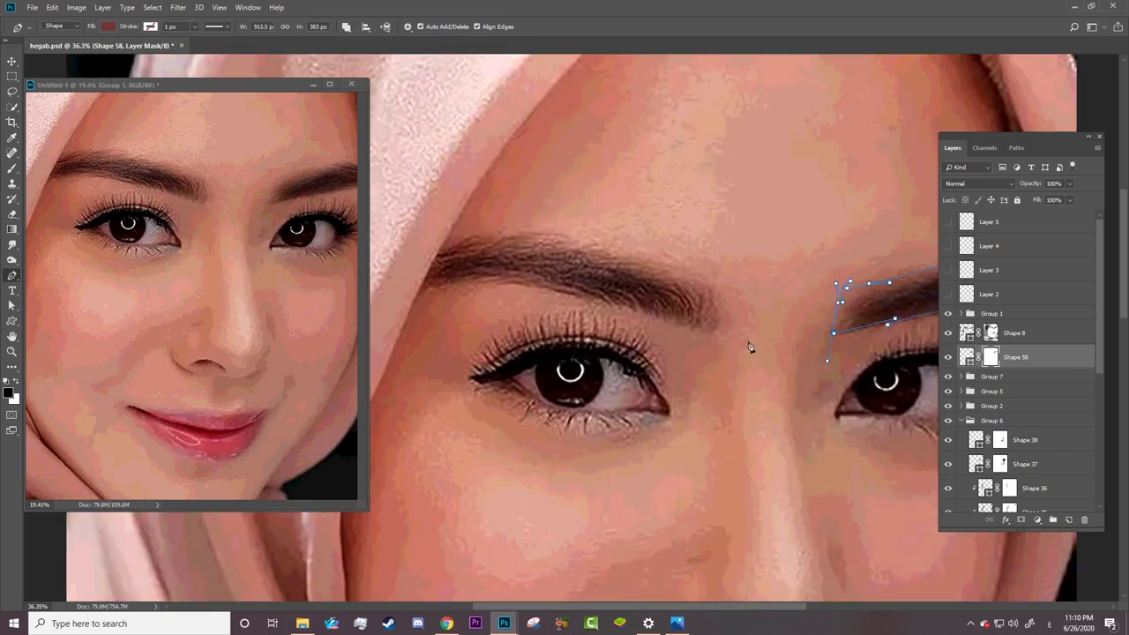
key("ctrl+z")
left_click(709, 334)
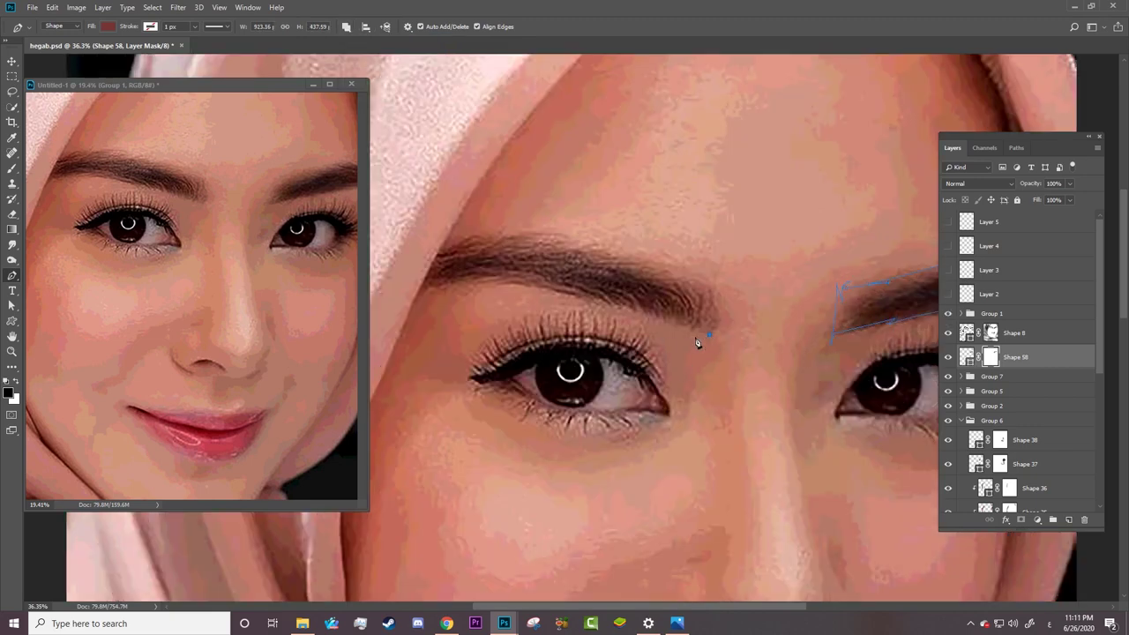
left_click(520, 275)
left_click(569, 291)
mouse_move(569, 299)
left_mouse_down()
mouse_move(416, 289)
mouse_move(444, 288)
mouse_move(386, 327)
left_mouse_up()
mouse_move(438, 250)
left_mouse_down()
mouse_move(460, 237)
mouse_move(562, 234)
mouse_move(535, 241)
left_mouse_up()
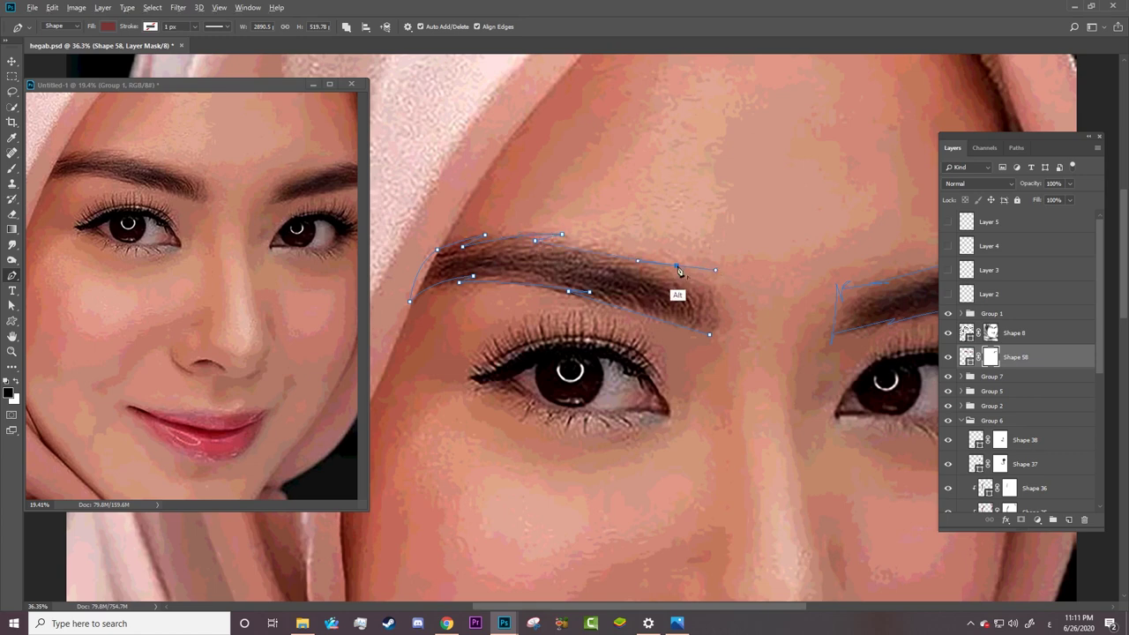
mouse_move(659, 265)
left_mouse_down()
mouse_move(676, 265)
mouse_move(717, 302)
mouse_move(716, 355)
left_mouse_up()
left_click(948, 313)
key("b")
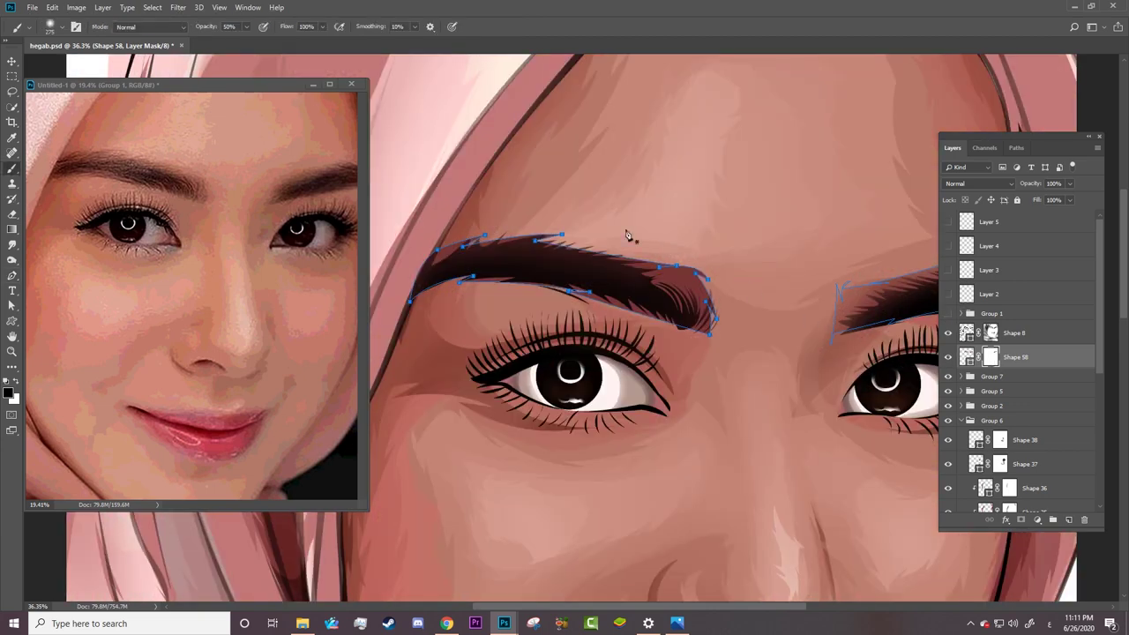
key("ctrl+h")
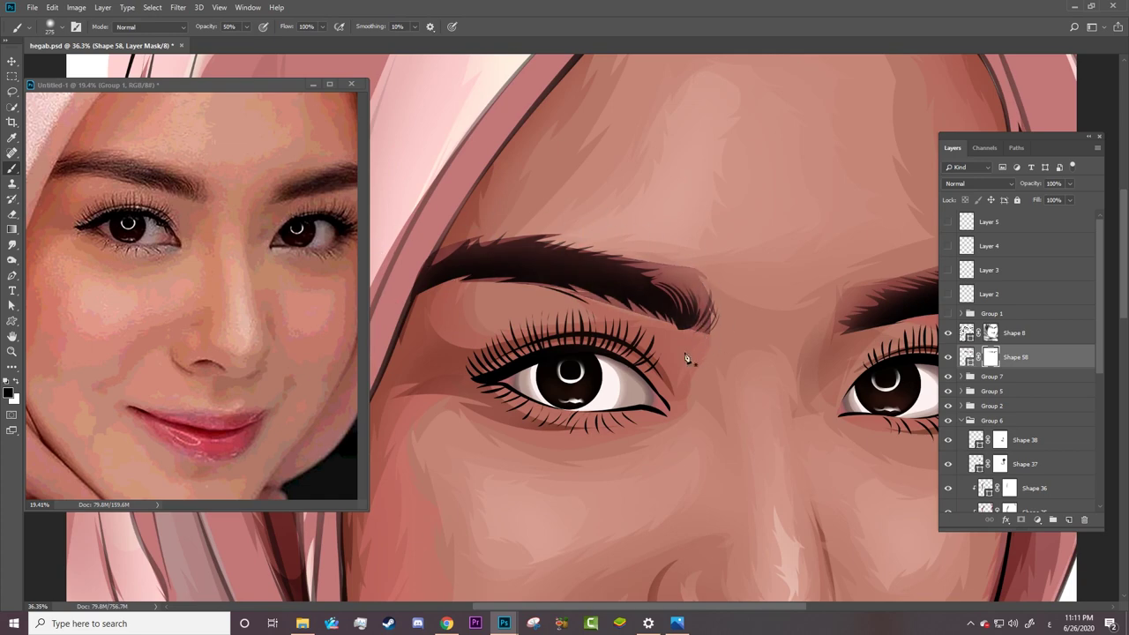
key("z")
left_click_drag(686, 357, 654, 239)
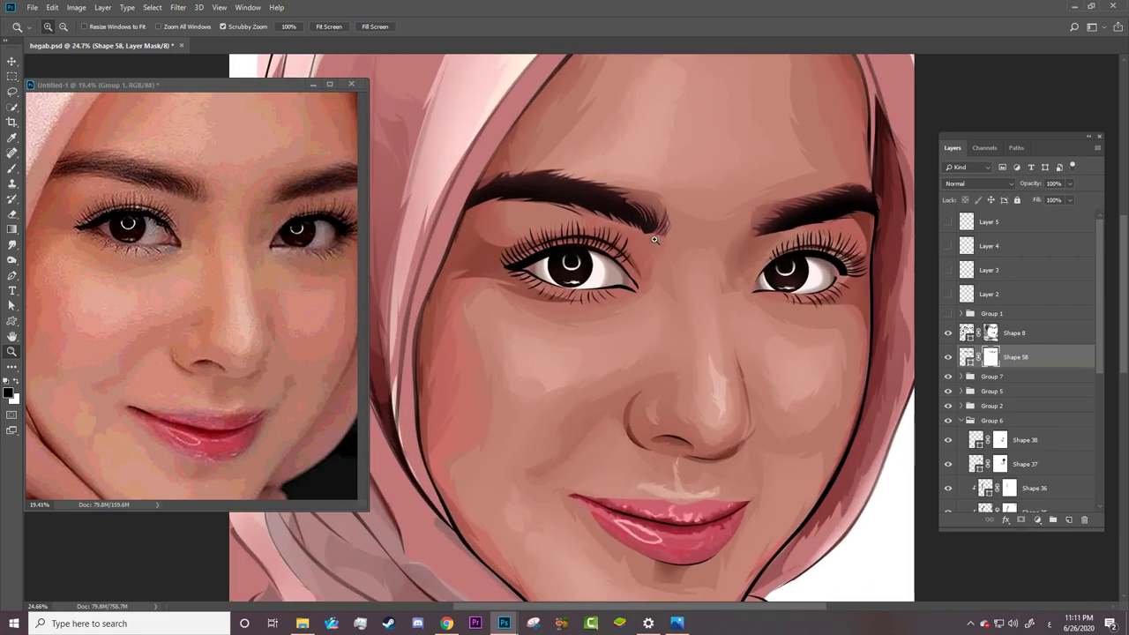
scroll(781, 290, "up", 5)
Step: Bend the eyebrow path's inner spike into a curve, then show the reference photo zoomed on the brow
key("a")
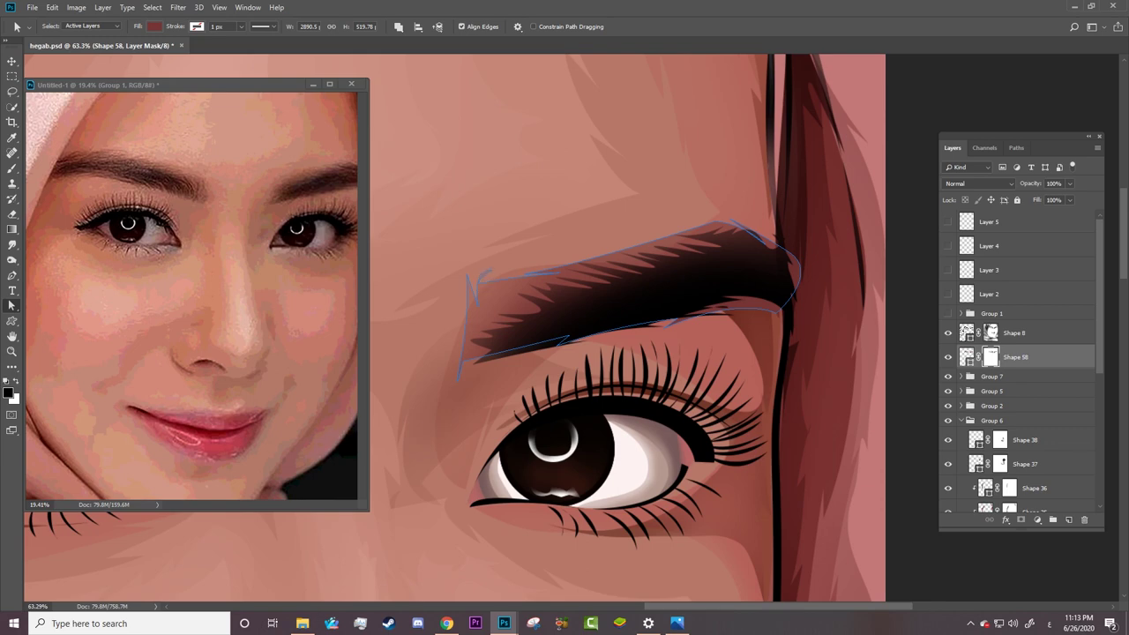
left_click_drag(480, 277, 489, 277)
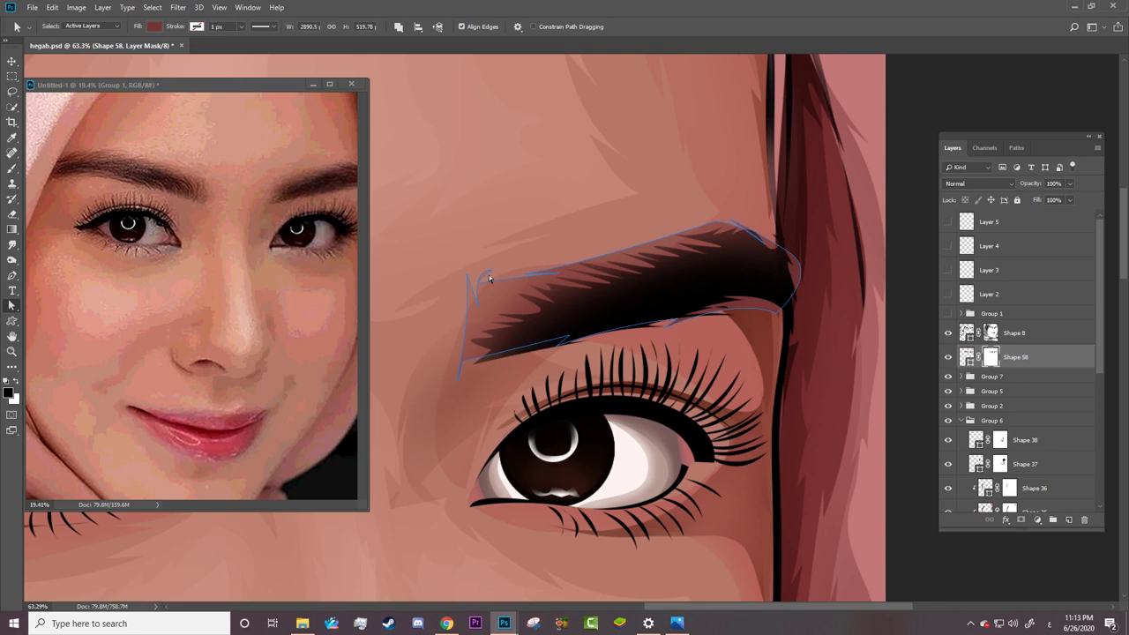
left_click(948, 313)
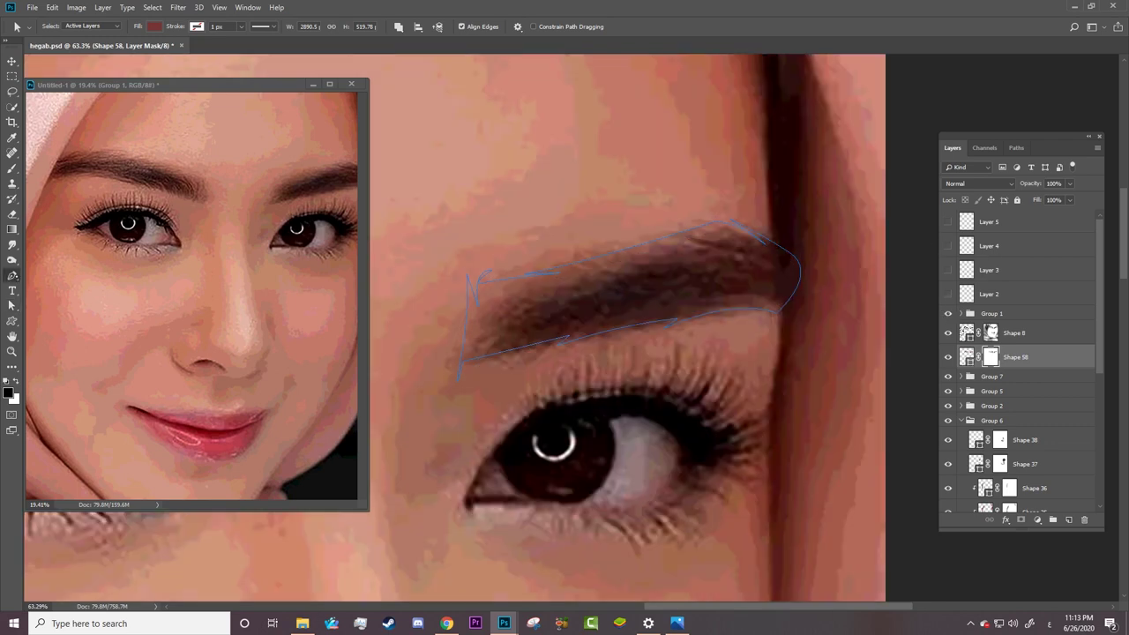
key("z")
left_click_drag(694, 241, 702, 247)
Step: Switch to the Curvature Pen and add anchors along the eyebrow's upper edge
key("p")
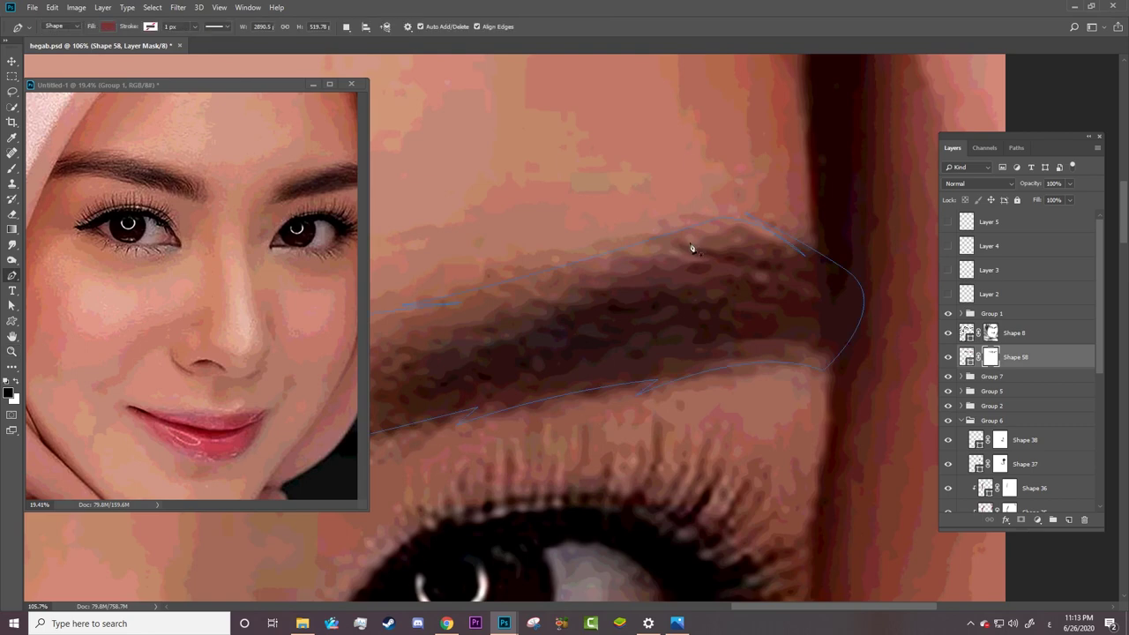
right_click(12, 275)
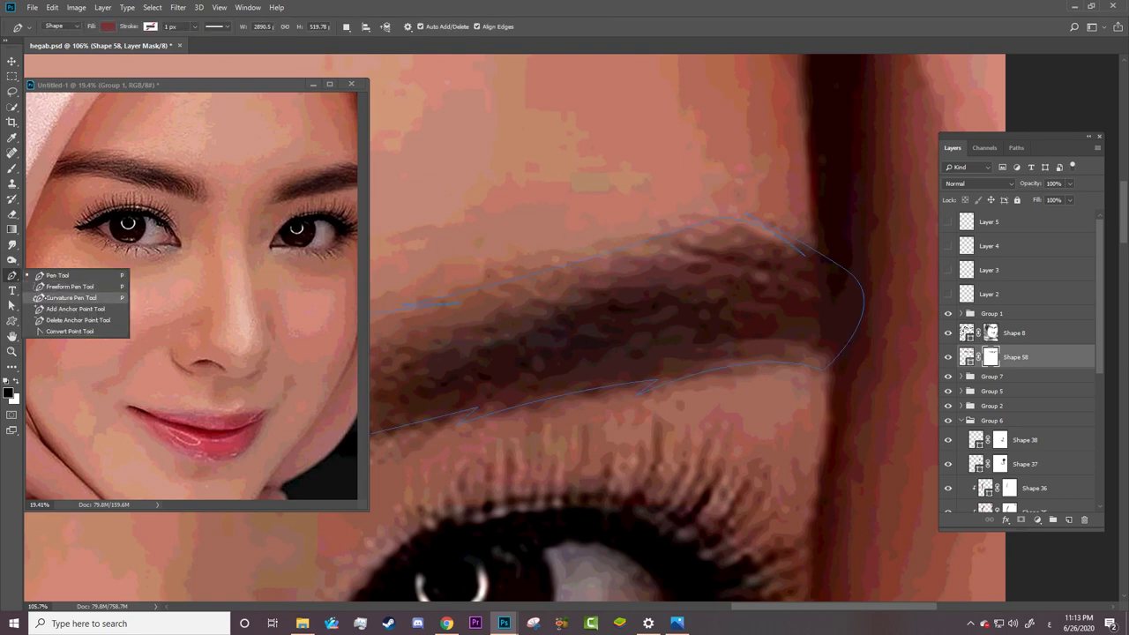
left_click(62, 297)
left_click(697, 229)
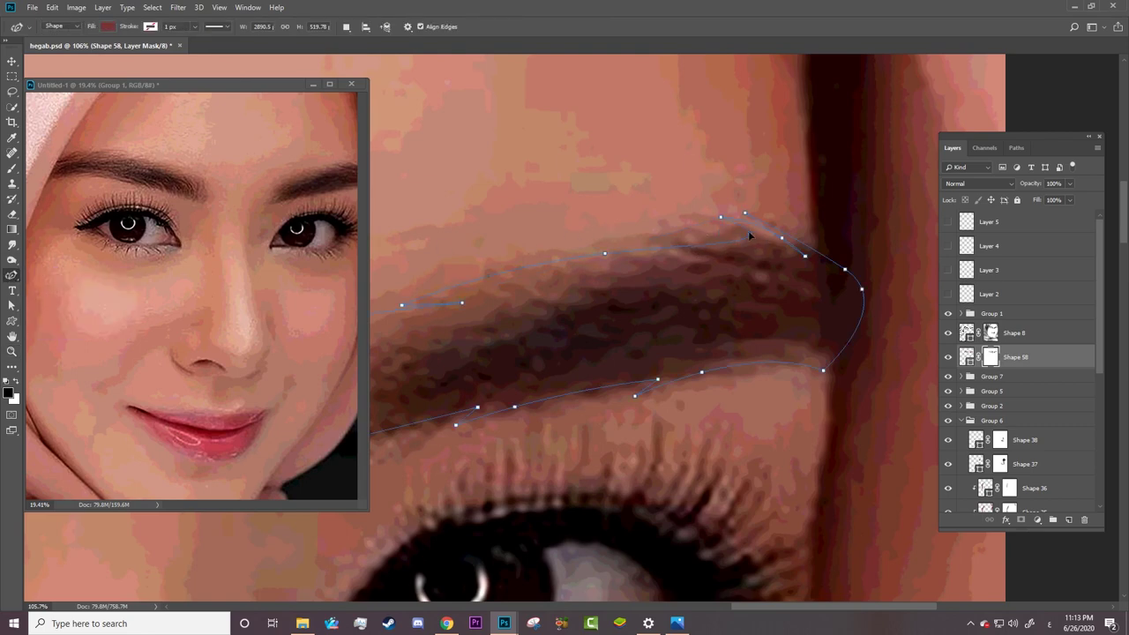
left_click(677, 219)
Step: Remove extra anchors from the eyebrow path's inner end and upper edge
left_click(596, 246)
left_click(484, 265)
left_click(439, 303)
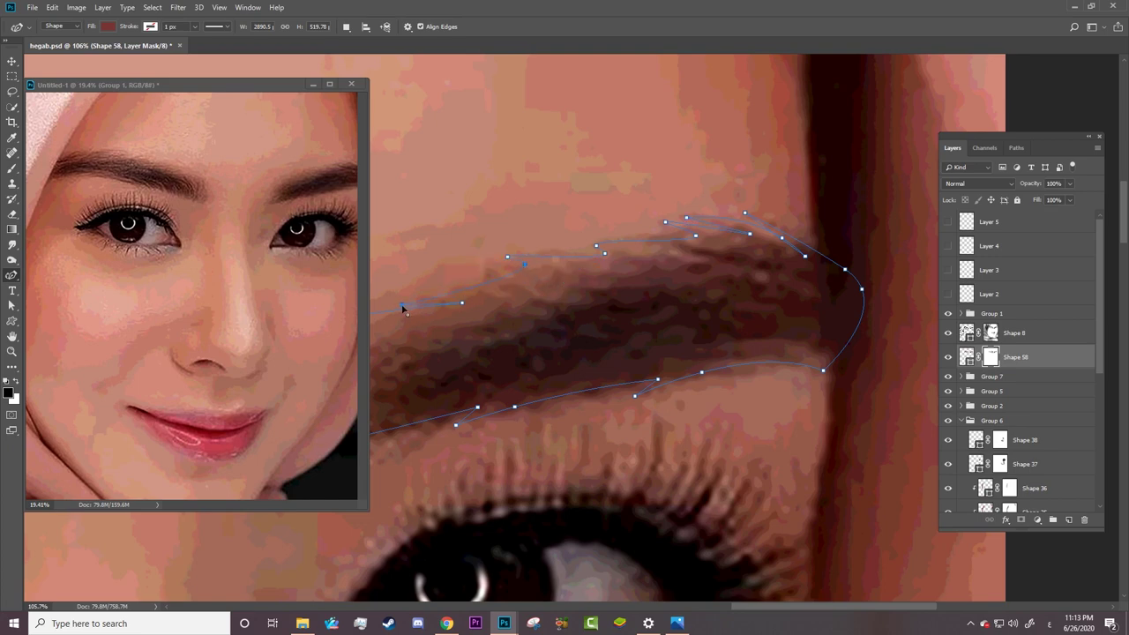
left_click(454, 304)
scroll(529, 353, "left", 5)
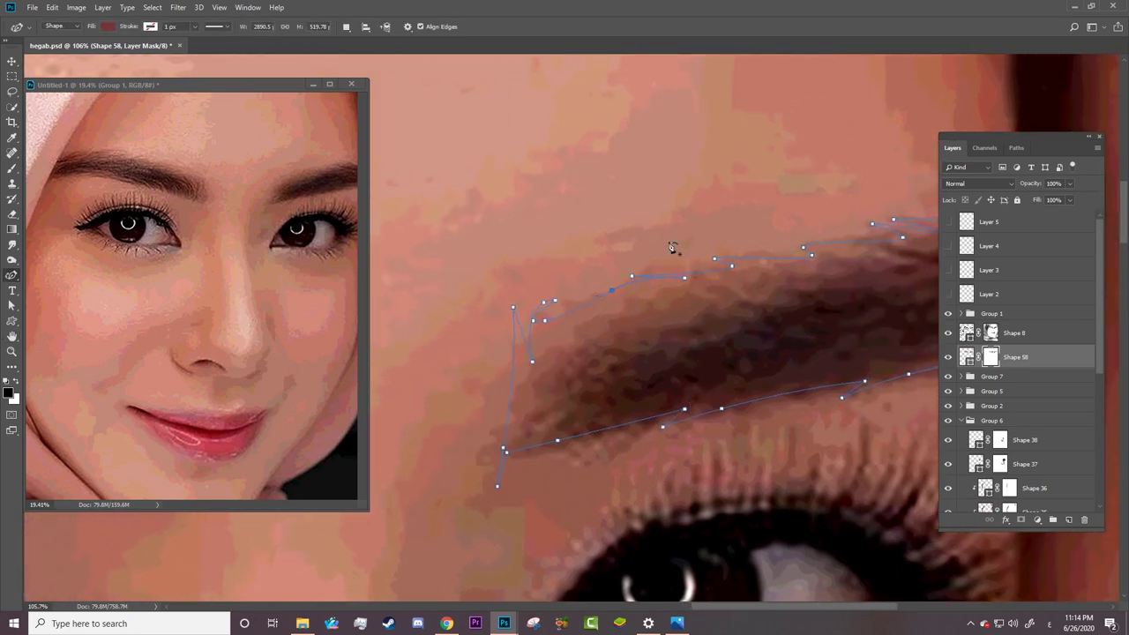
right_click(826, 253)
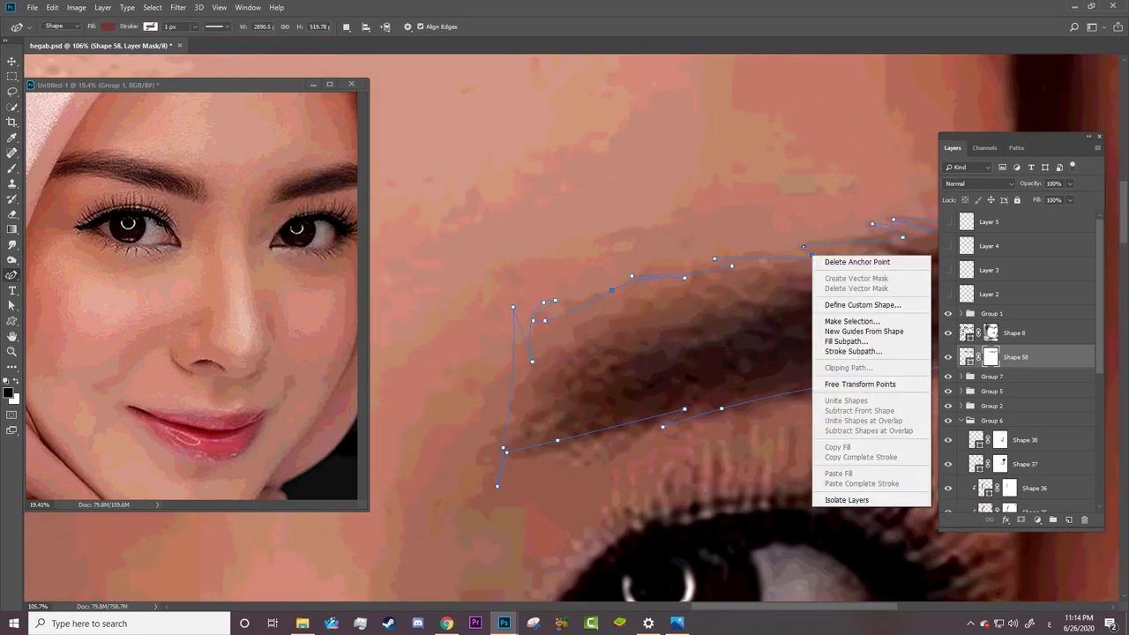
left_click(805, 250)
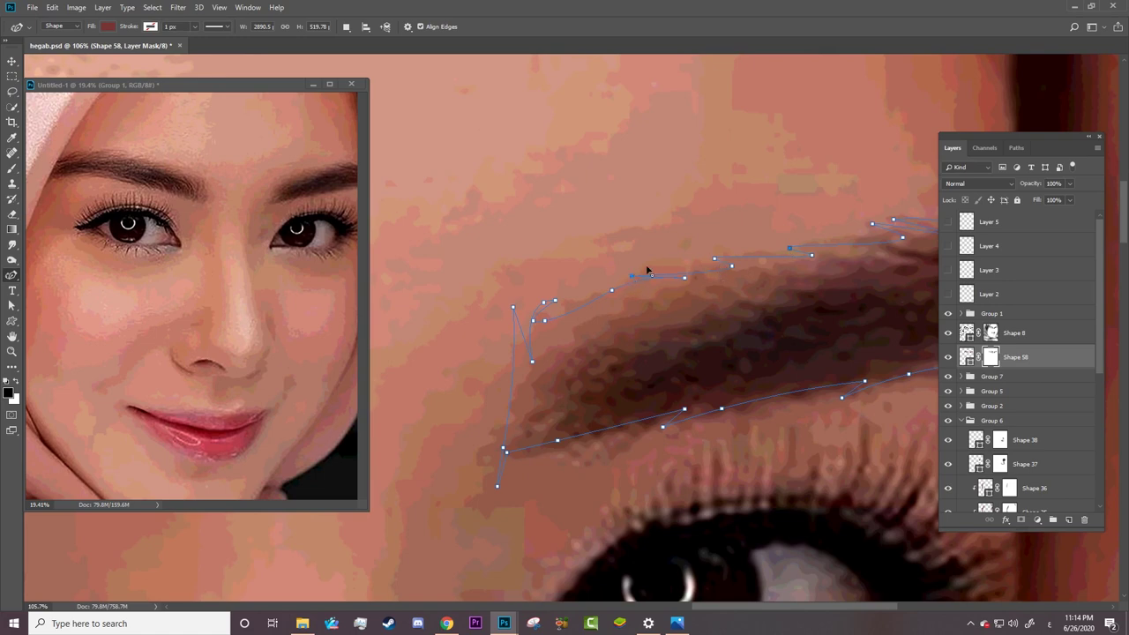
right_click(611, 291)
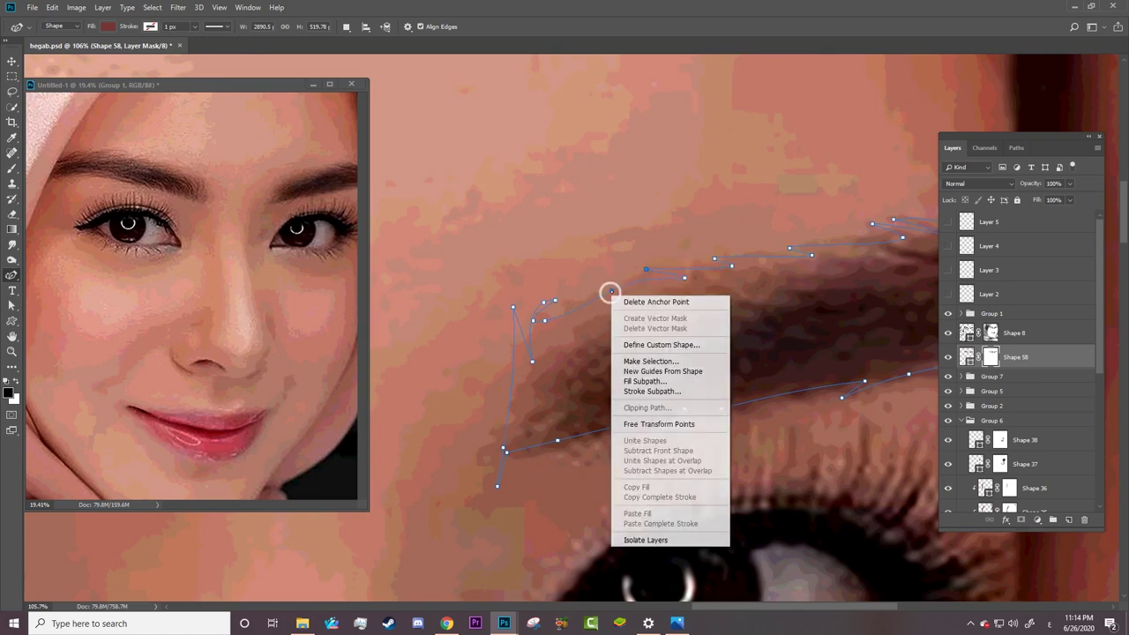
left_click(656, 302)
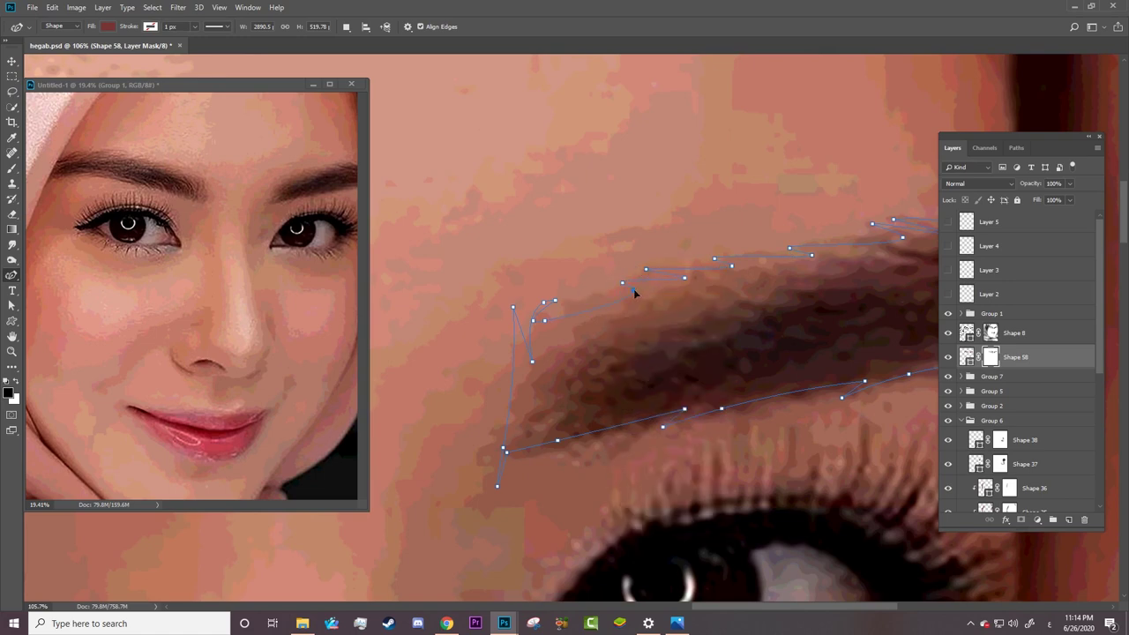
left_click(544, 320)
key("ctrl+z")
Step: Reposition and add anchors at the eyebrow's inner end, then hide the reference photo
left_click_drag(560, 321, 539, 310)
right_click(533, 312)
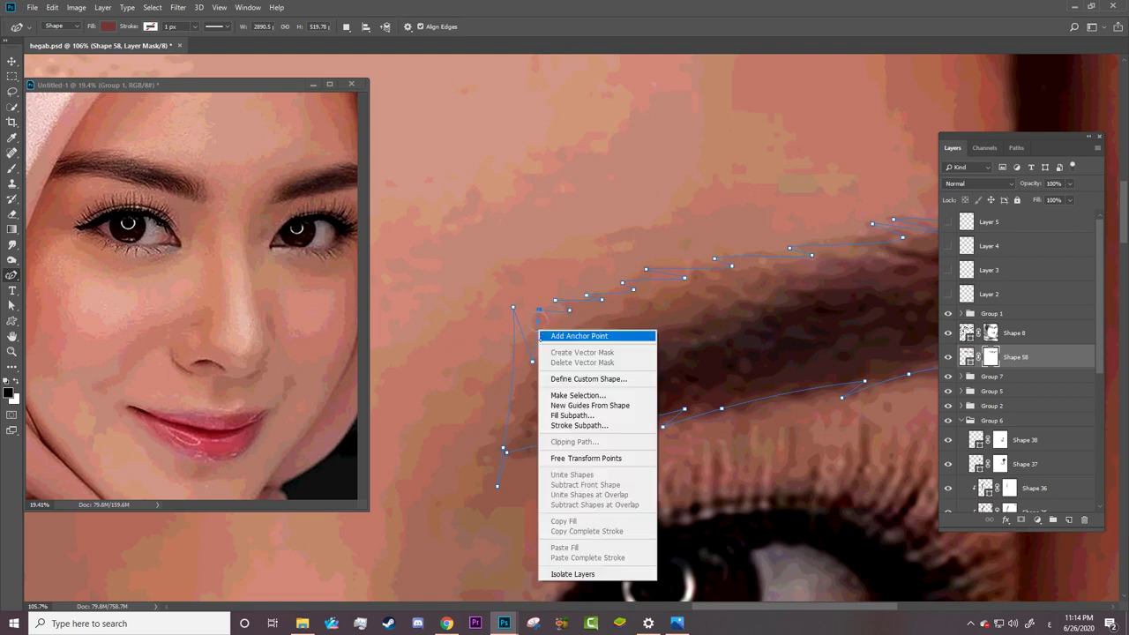
key("Escape")
left_click_drag(512, 307, 526, 316)
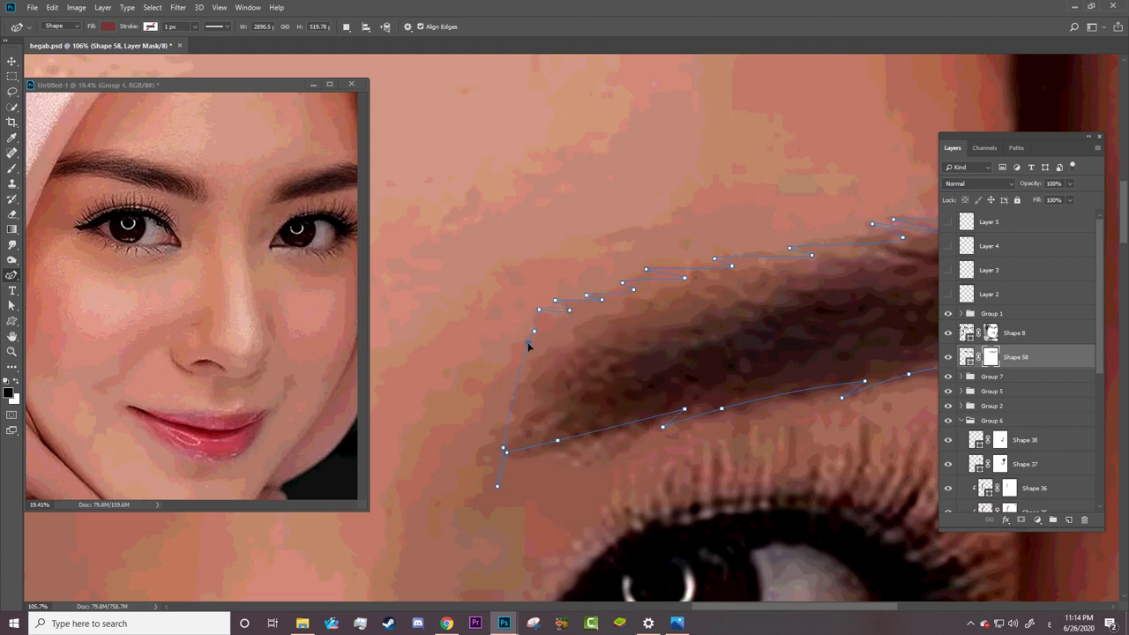
left_click(528, 352)
left_click(516, 338)
left_click_drag(518, 372, 502, 373)
left_click(949, 313)
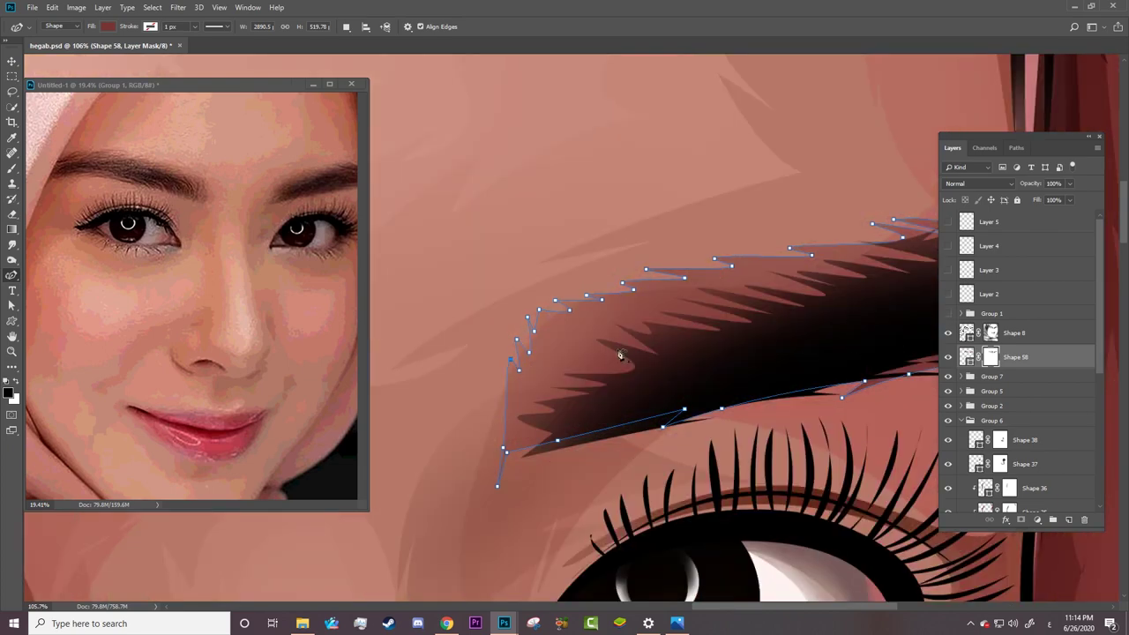
Step: Zoom in on the eyebrow's outer end with the reference photo shown again
key("a")
key("b")
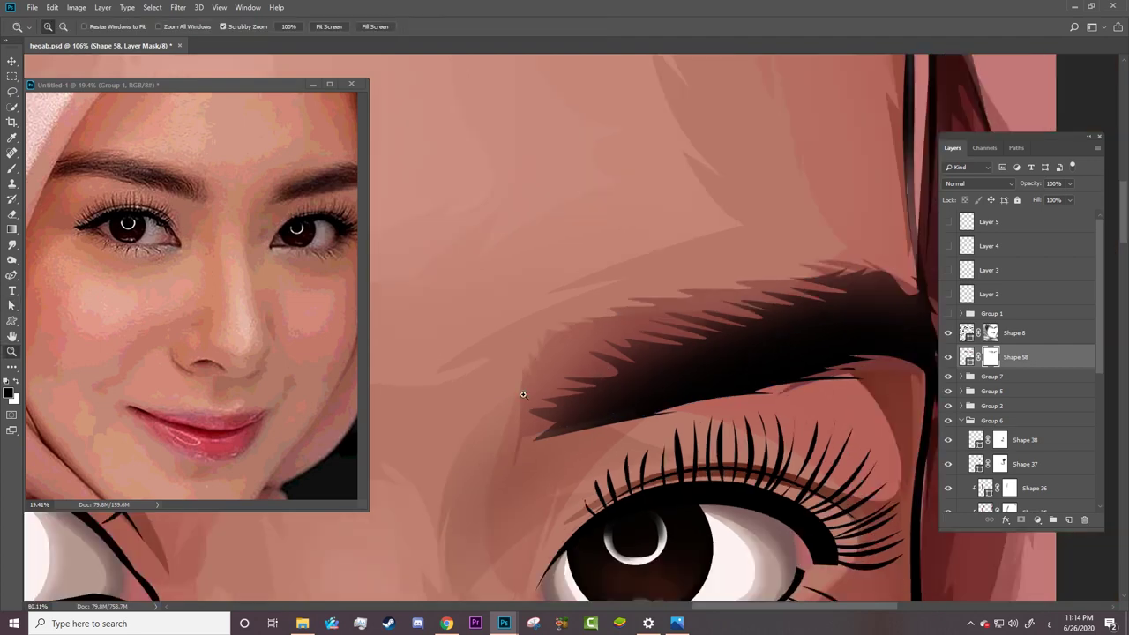
scroll(481, 397, "down", 5)
scroll(598, 326, "up", 2)
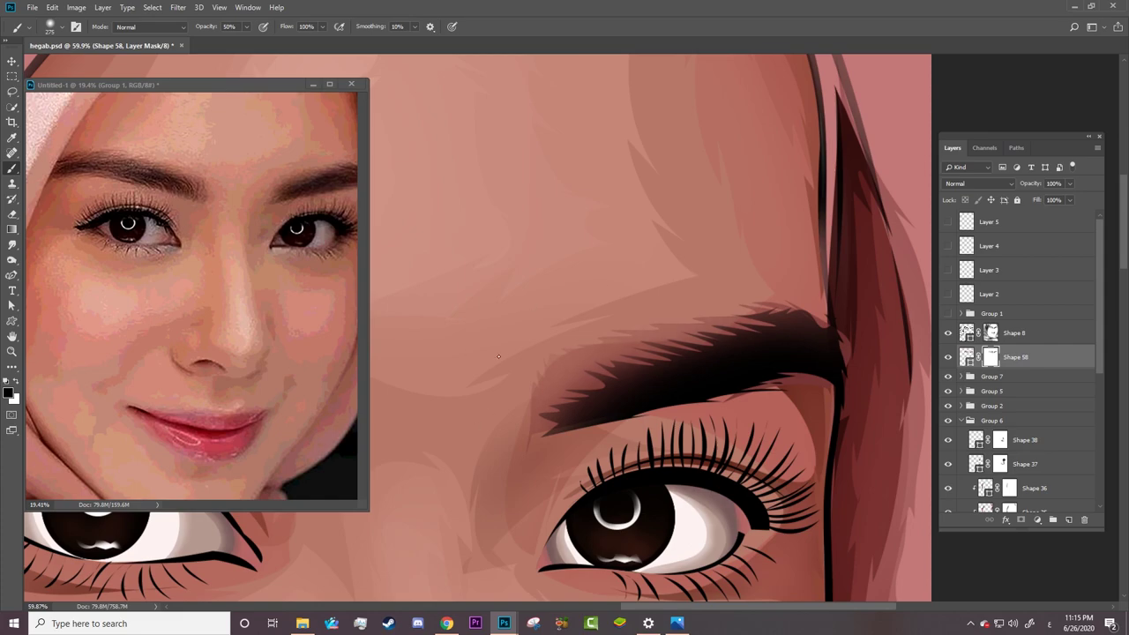
key("a")
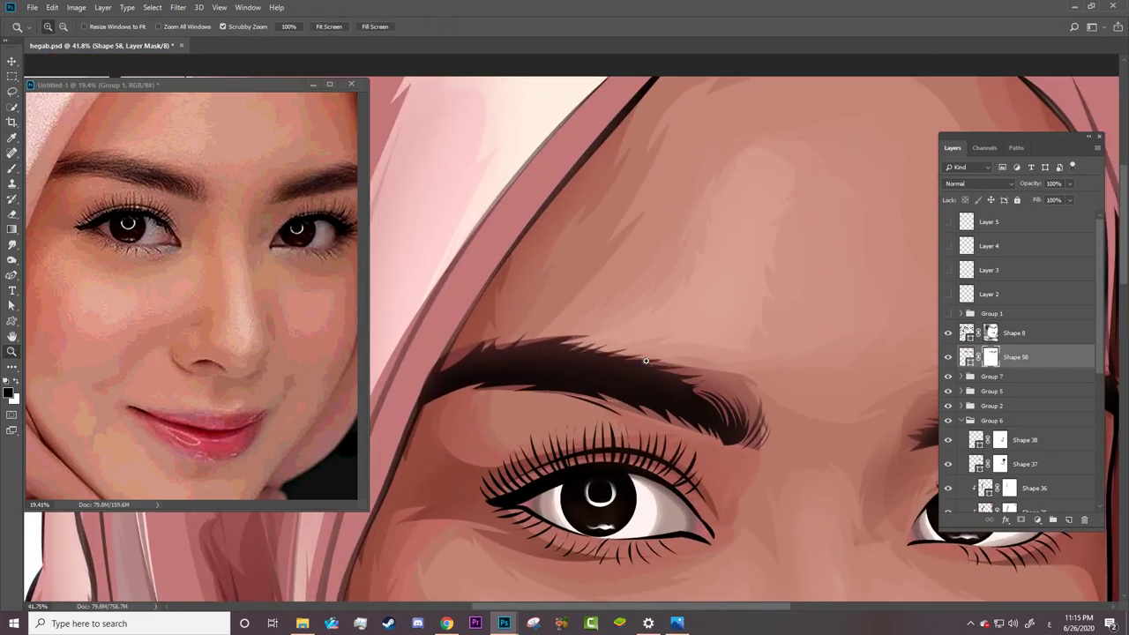
left_click_drag(498, 356, 743, 379)
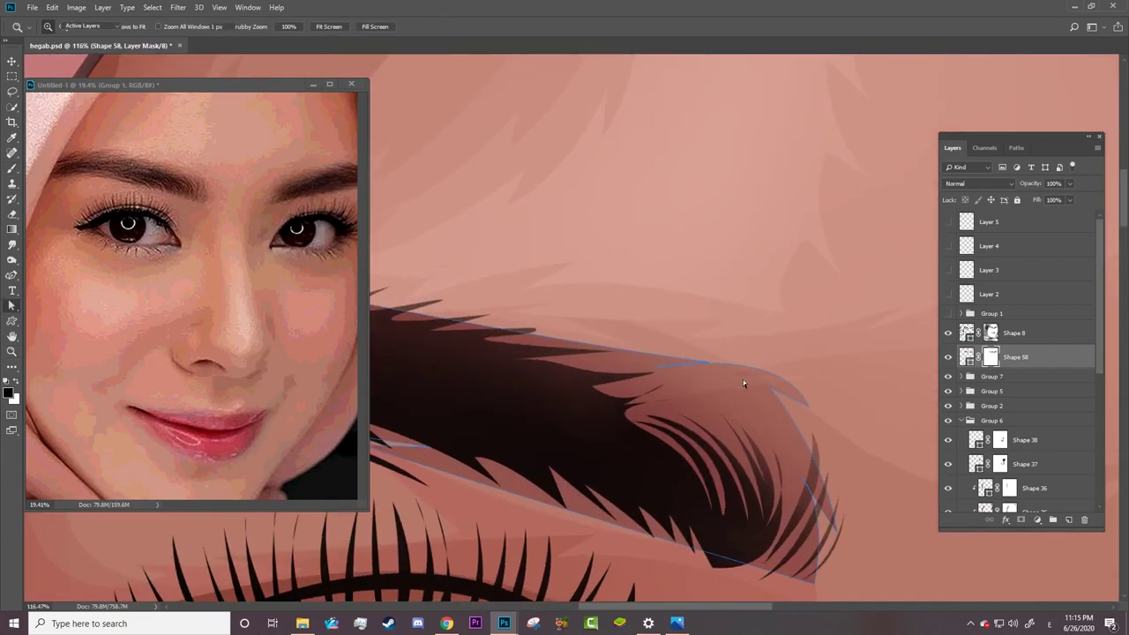
left_click(948, 313)
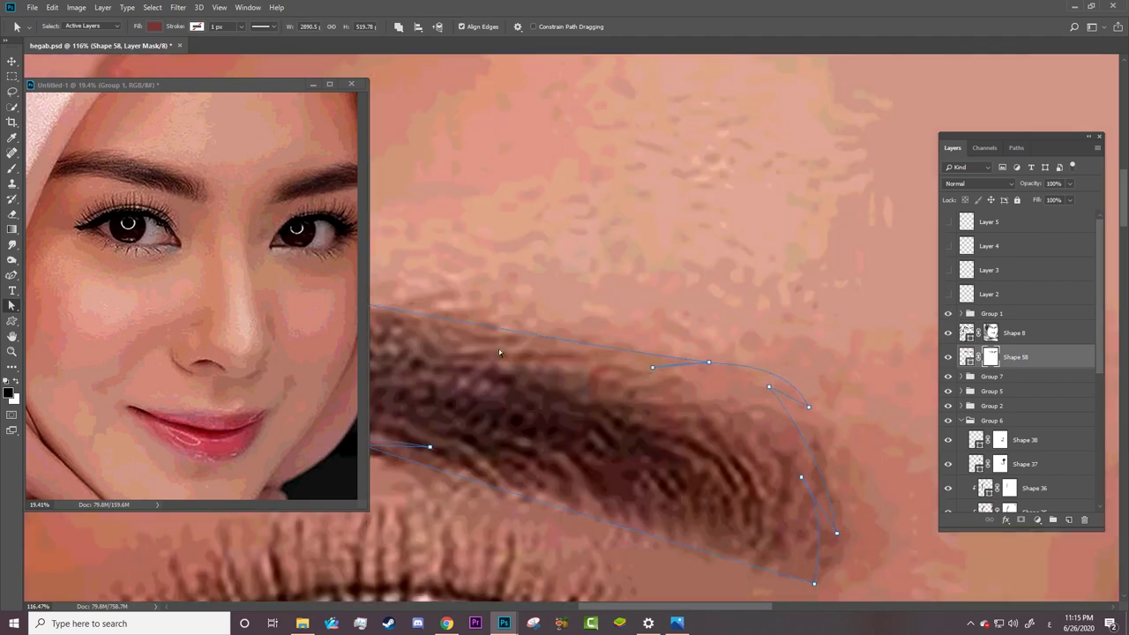
key("p")
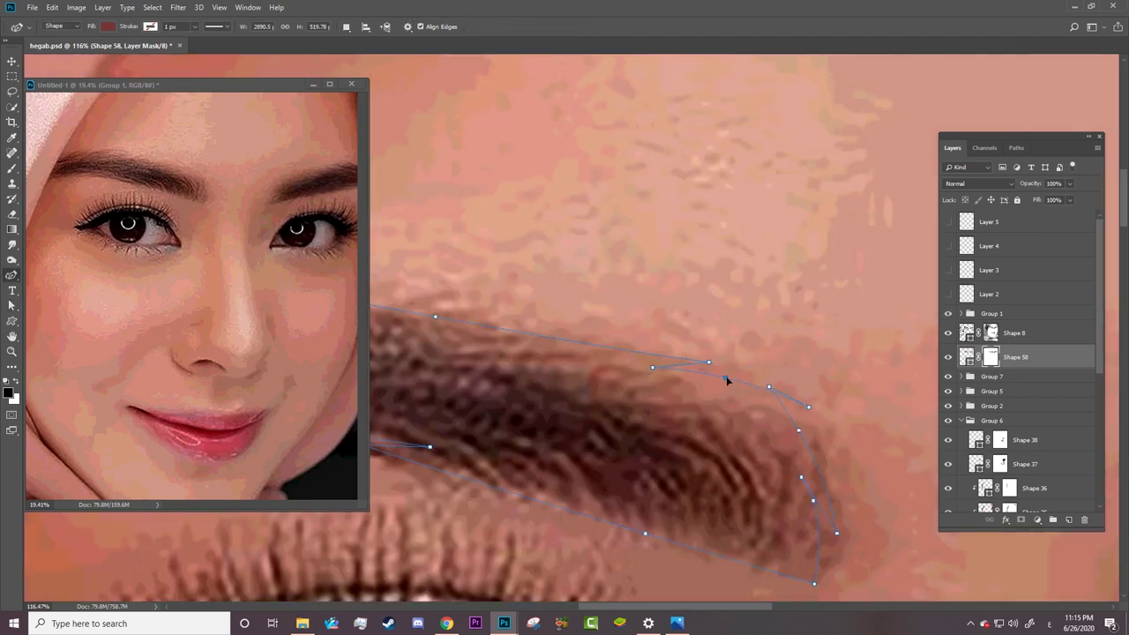
Step: Reshape the eyebrow's outer tail anchors and undo the stray Shape 59
left_click_drag(726, 377, 737, 371)
left_click(768, 386)
left_click_drag(798, 430, 843, 449)
left_click_drag(837, 534, 875, 533)
left_click_drag(854, 494, 847, 527)
left_click_drag(851, 559, 853, 573)
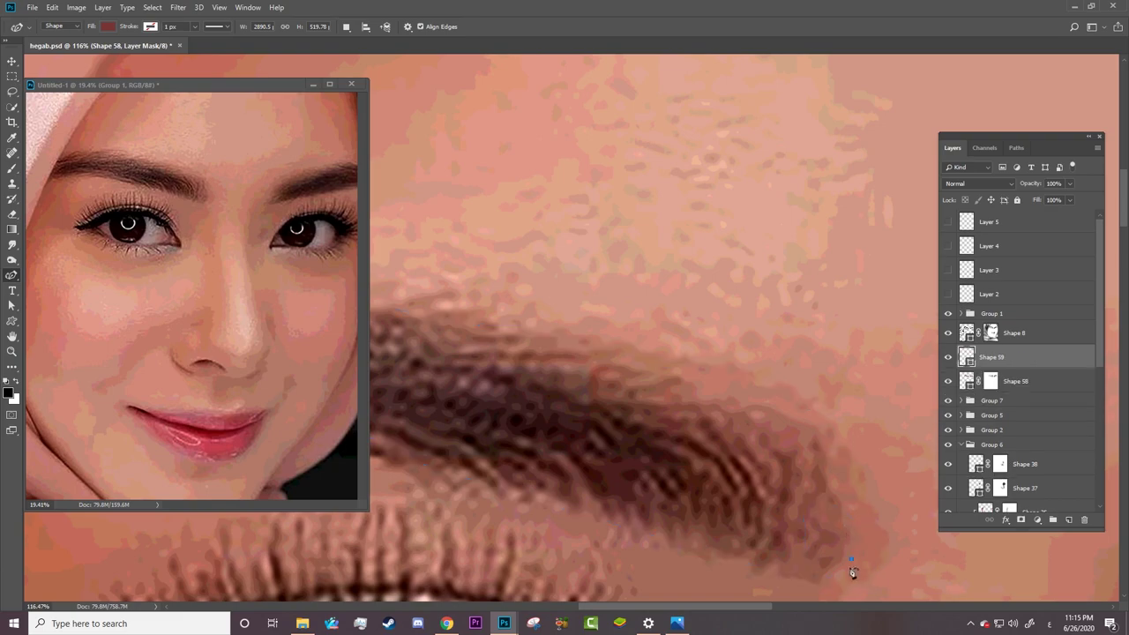
key("z")
scroll(871, 392, "down", 3)
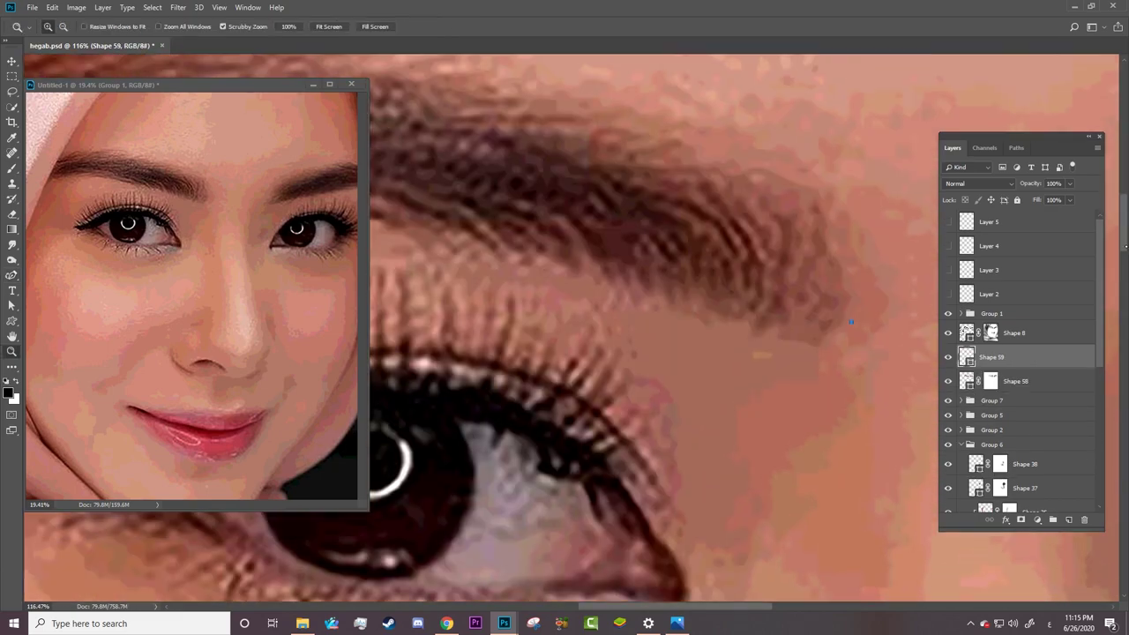
key("ctrl+z")
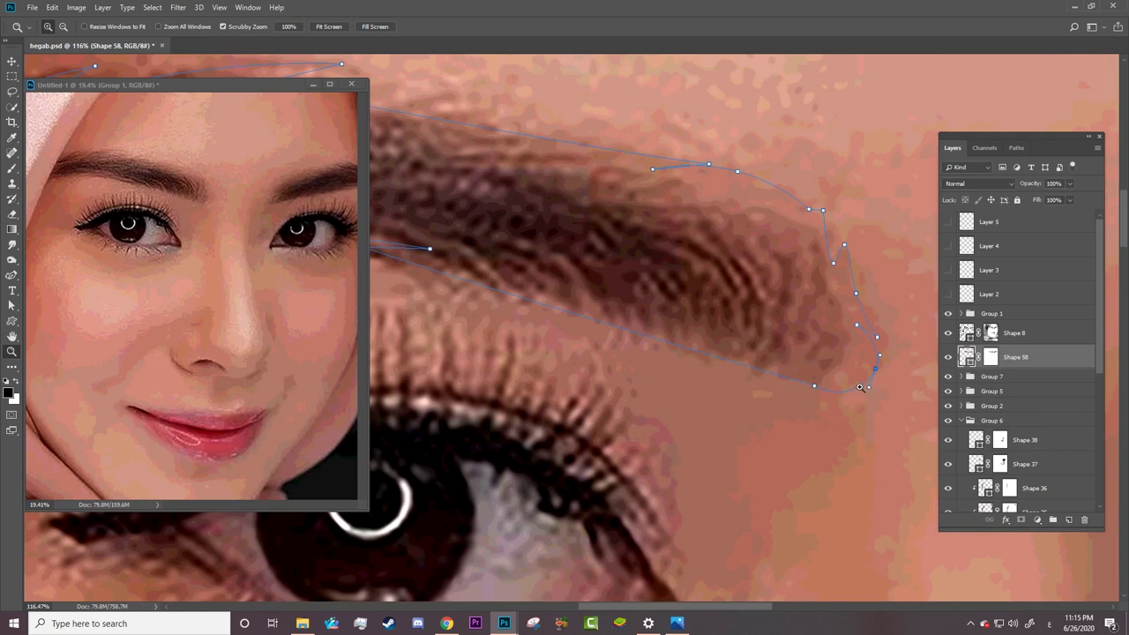
Step: Add and drag anchors along the brow tail's upper and lower edges
key("p")
left_click_drag(843, 367, 840, 391)
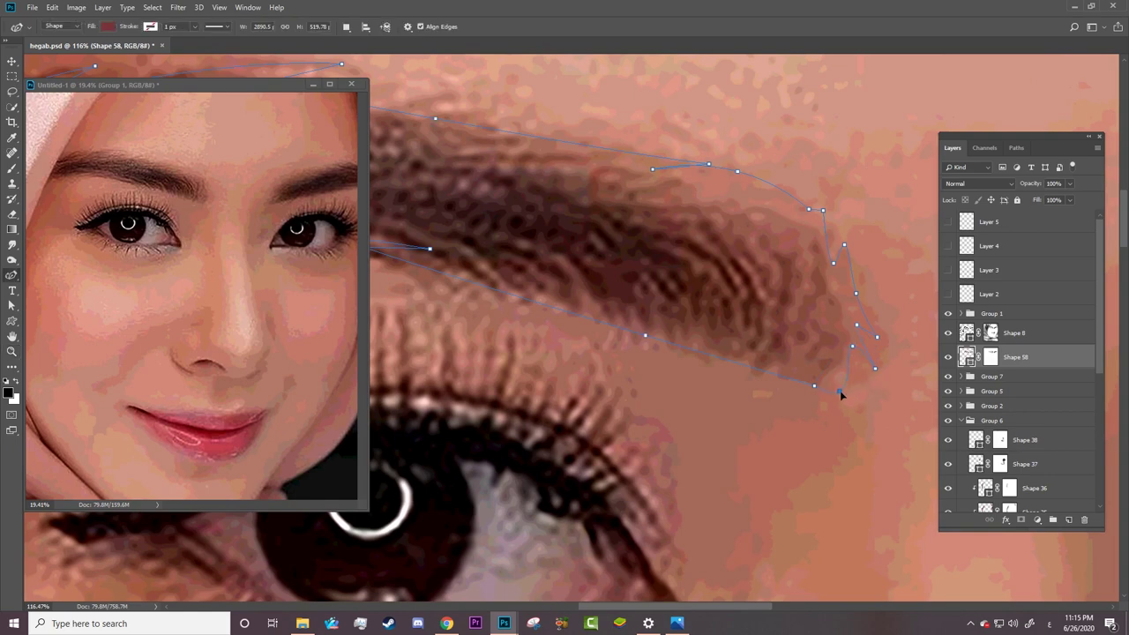
left_click(830, 379)
left_click(786, 186)
left_click_drag(801, 199, 782, 203)
mouse_move(772, 374)
left_mouse_down()
mouse_move(780, 358)
mouse_move(756, 377)
left_mouse_up()
Step: Add a row of anchors along the lower brow edge and bend it upward to follow the underside
right_click(793, 362)
key("Escape")
right_click(776, 376)
key("Escape")
left_click(780, 374)
left_click(752, 358)
left_click(734, 352)
mouse_move(692, 362)
left_mouse_down()
mouse_move(700, 344)
mouse_move(677, 361)
mouse_move(668, 337)
mouse_move(620, 322)
left_mouse_up()
left_click_drag(541, 290, 660, 373)
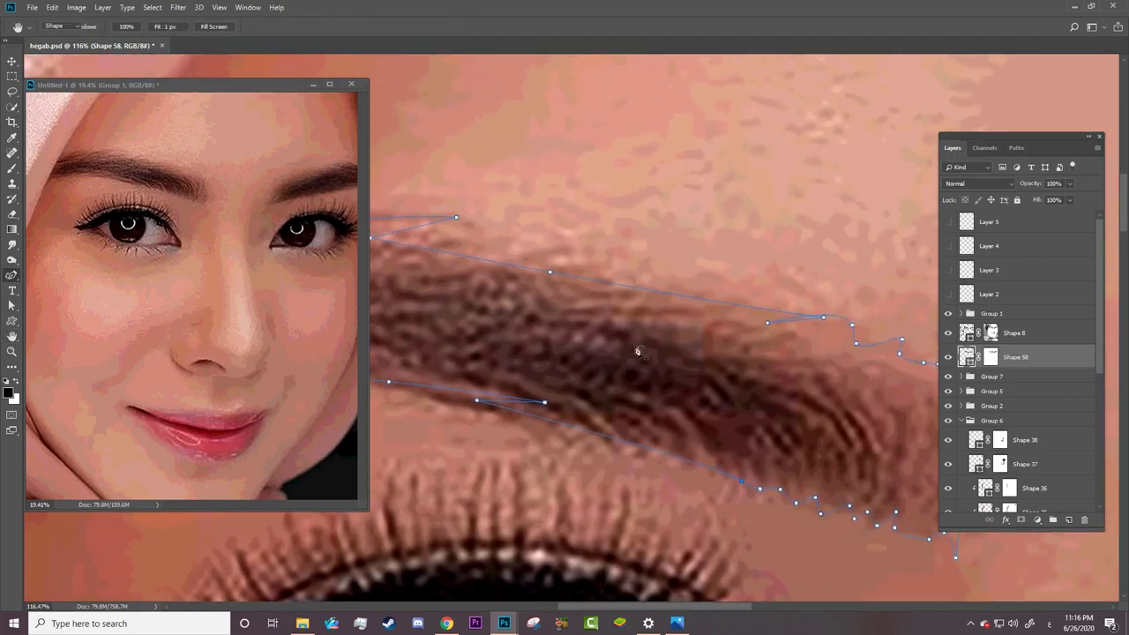
Step: Undo an accidental shape and add four anchors bending the brow's upper inner edge upward
left_click(632, 289)
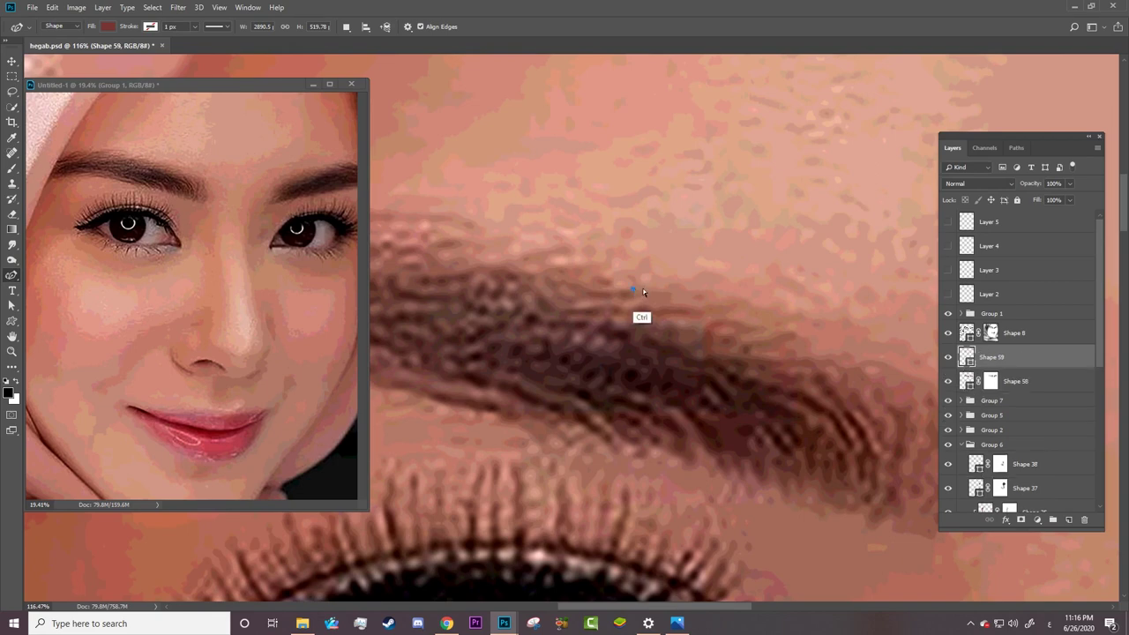
key("ctrl+z")
key("ctrl+shift+z")
key("ctrl+z")
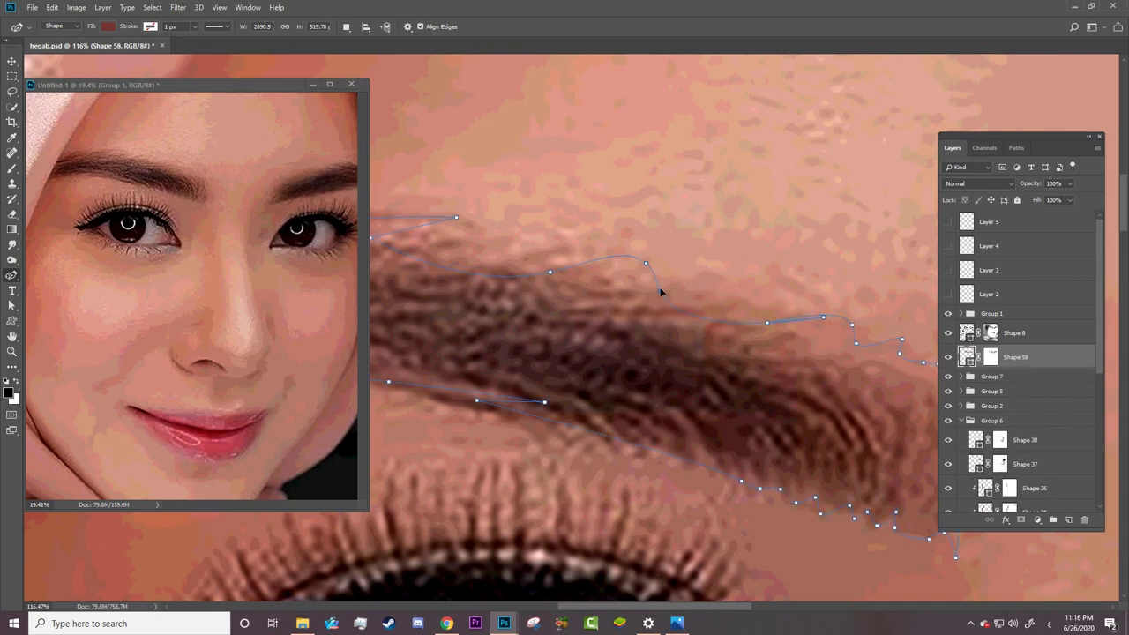
left_click(569, 253)
left_click(525, 261)
left_click(504, 239)
left_click(470, 232)
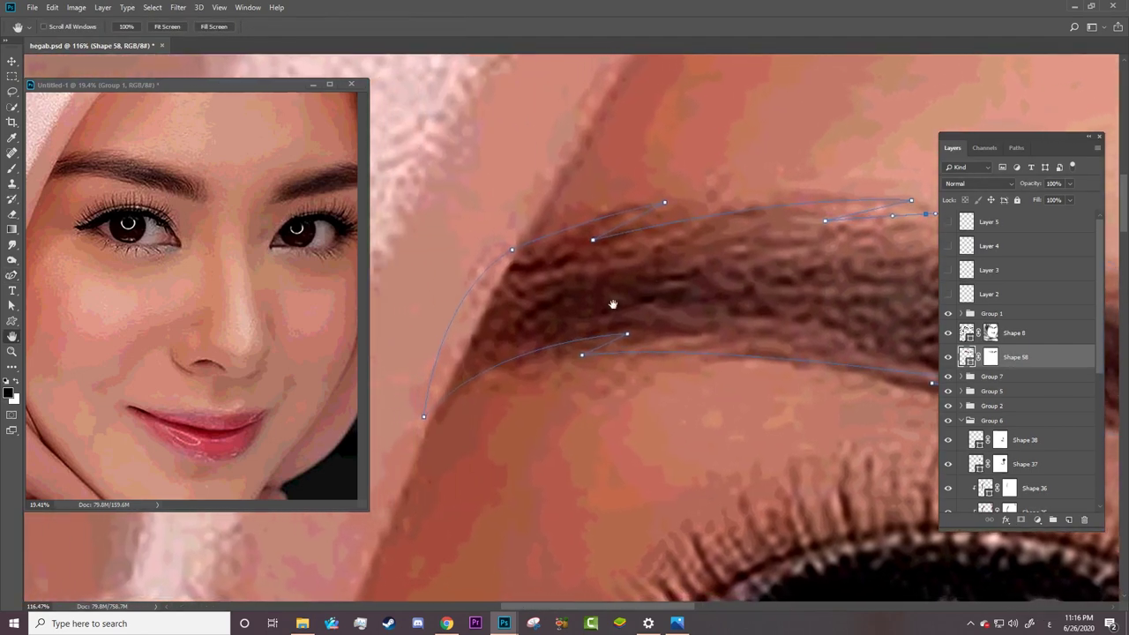
Step: Target the eyebrow's layer mask, zoom out to the whole portrait and save hegab.psd
left_click_drag(490, 318, 919, 330)
key("z")
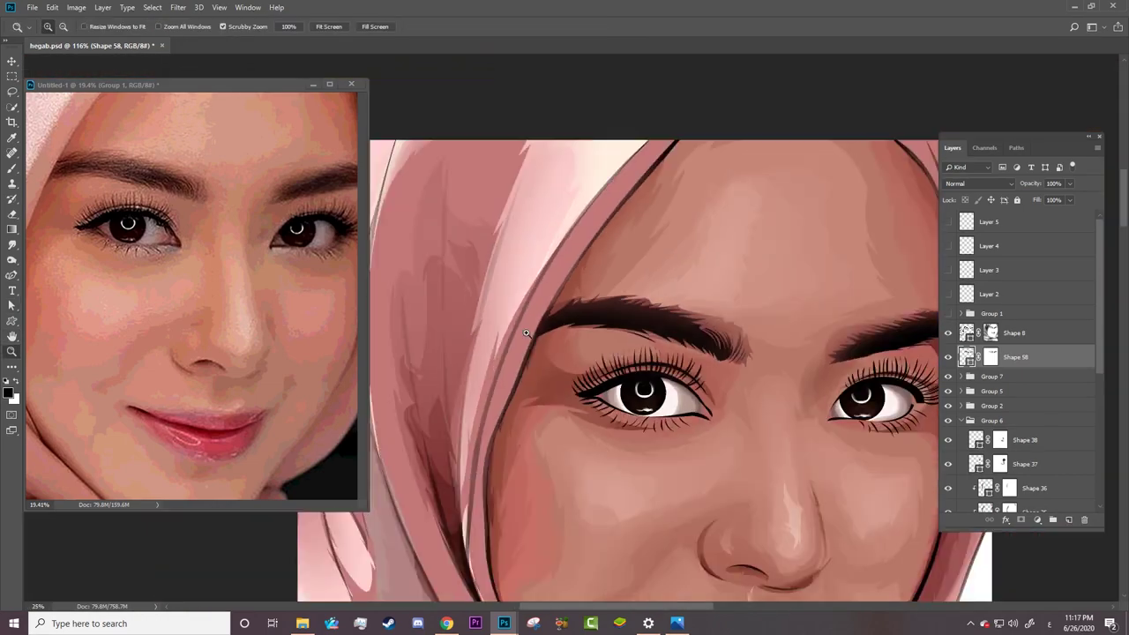
mouse_move(708, 344)
left_mouse_down()
mouse_move(653, 344)
mouse_move(709, 344)
left_mouse_up()
key("b")
left_click(990, 357)
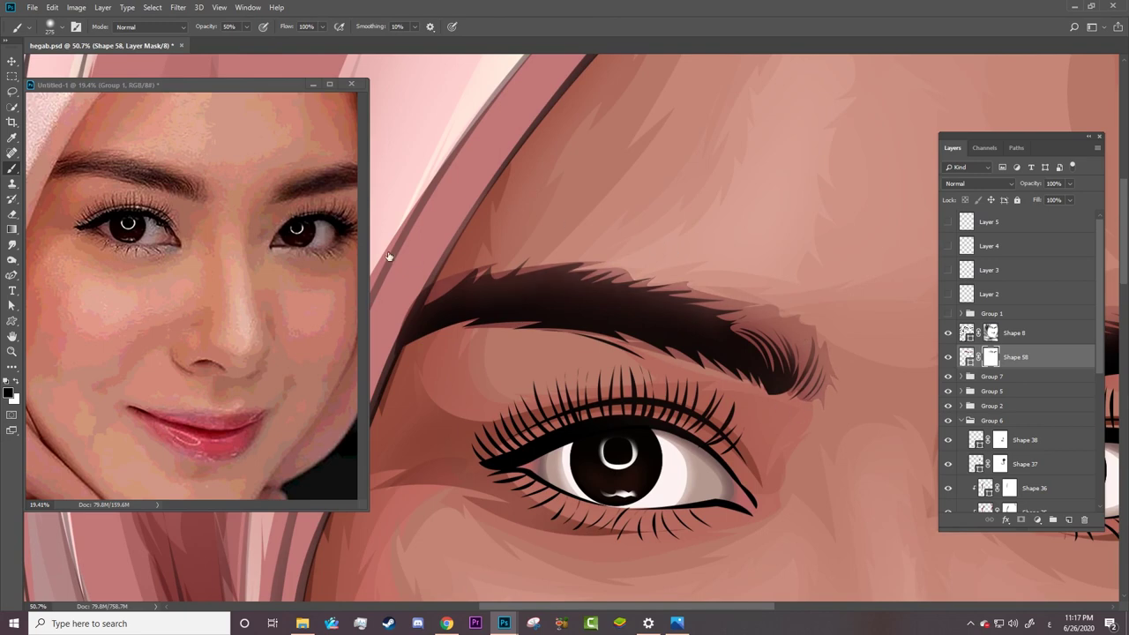
key("z")
mouse_move(616, 300)
left_mouse_down()
mouse_move(555, 300)
mouse_move(679, 291)
left_mouse_up()
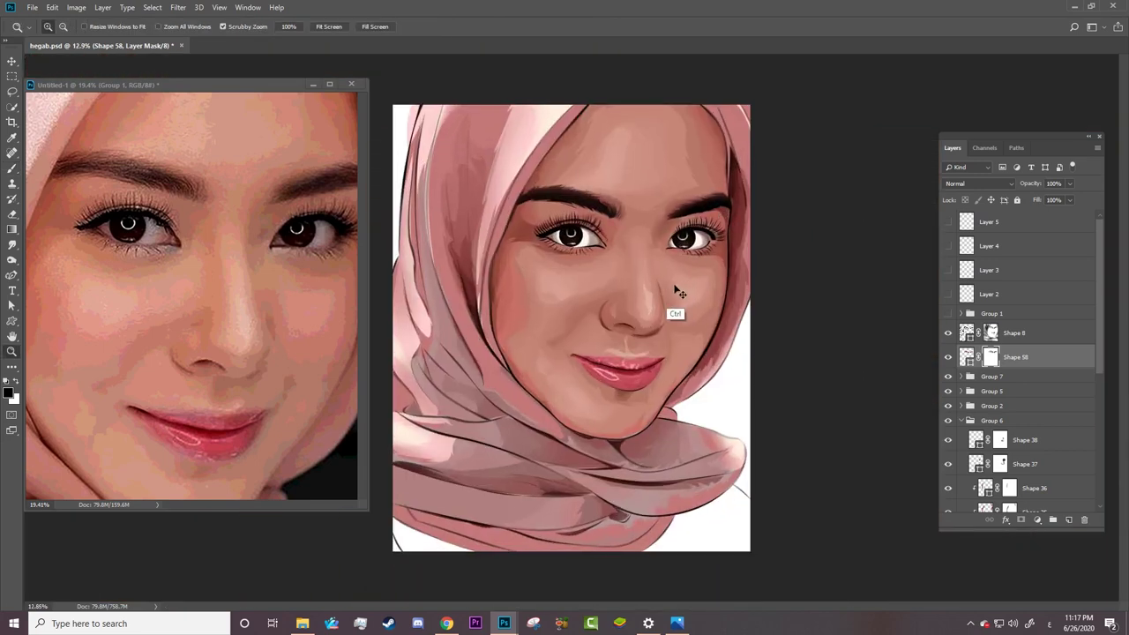
key("ctrl+s")
Step: Show the whole reference photo in the Untitled-1 window beside the portrait
left_click_drag(613, 371, 600, 374)
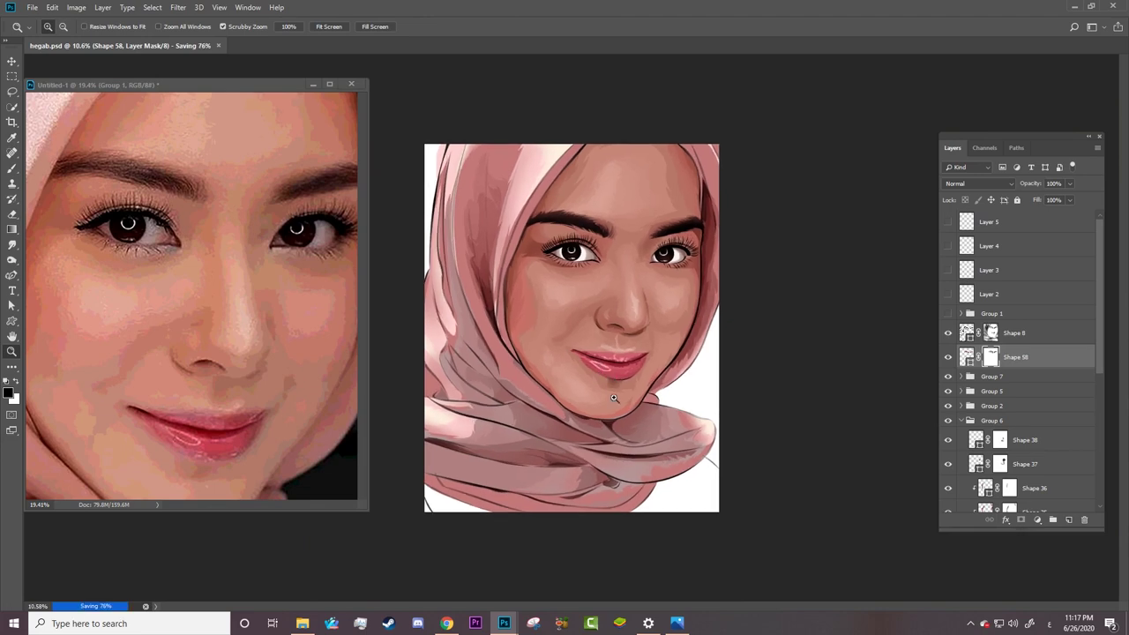
left_click_drag(255, 227, 221, 228)
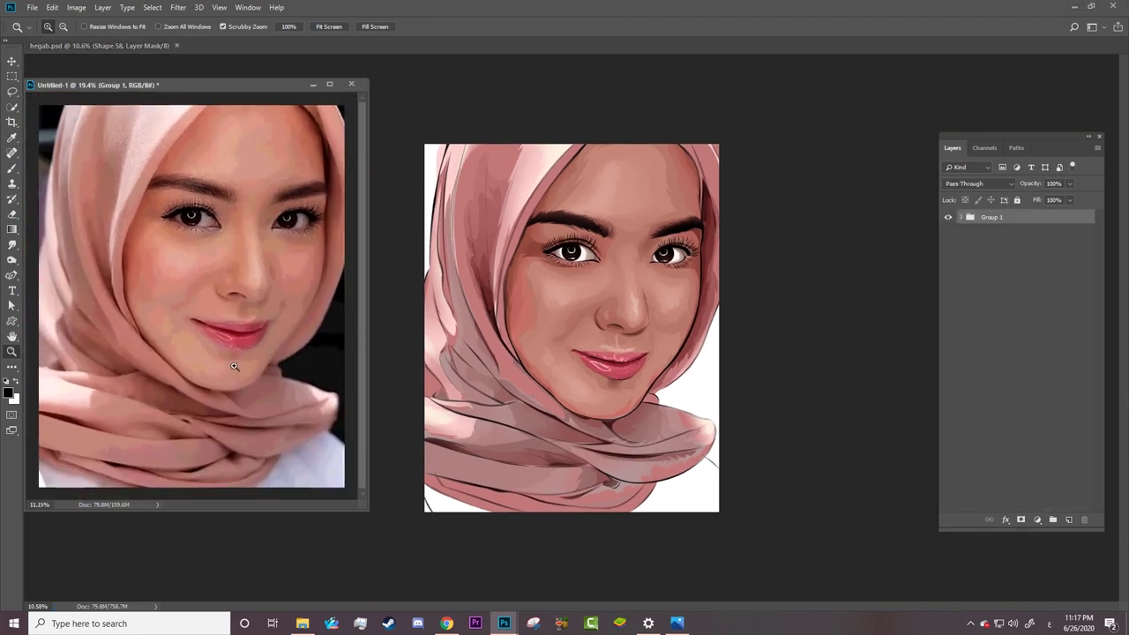
left_click_drag(280, 491, 317, 491)
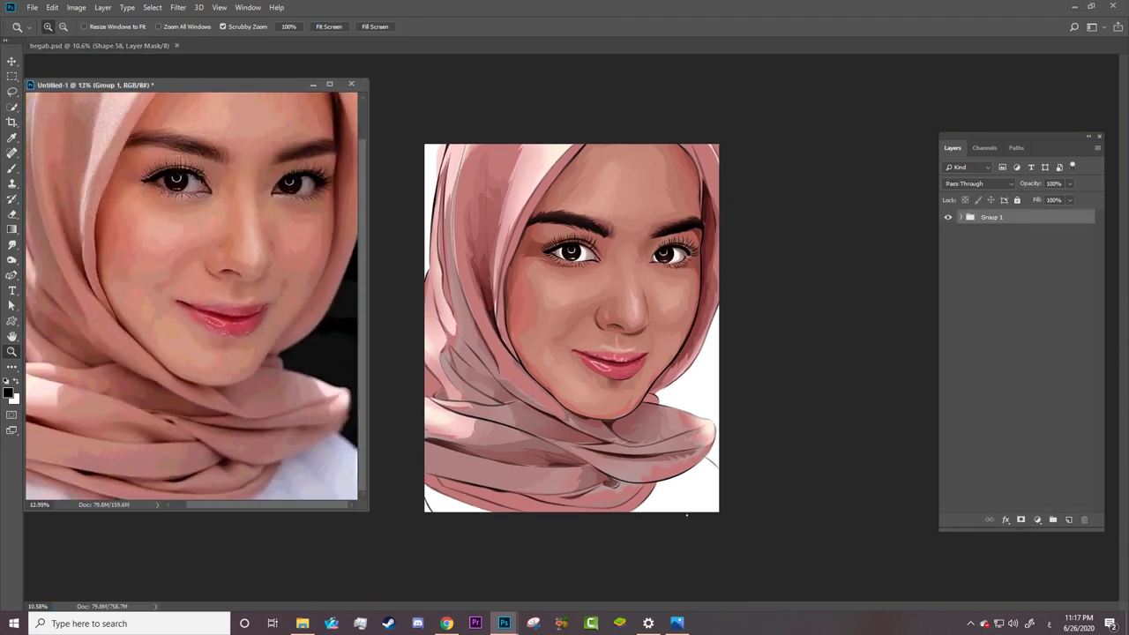
Step: In the portrait document, collapse Group 6, select the bottom Layer 1 and hide the reference photo
left_click(721, 523)
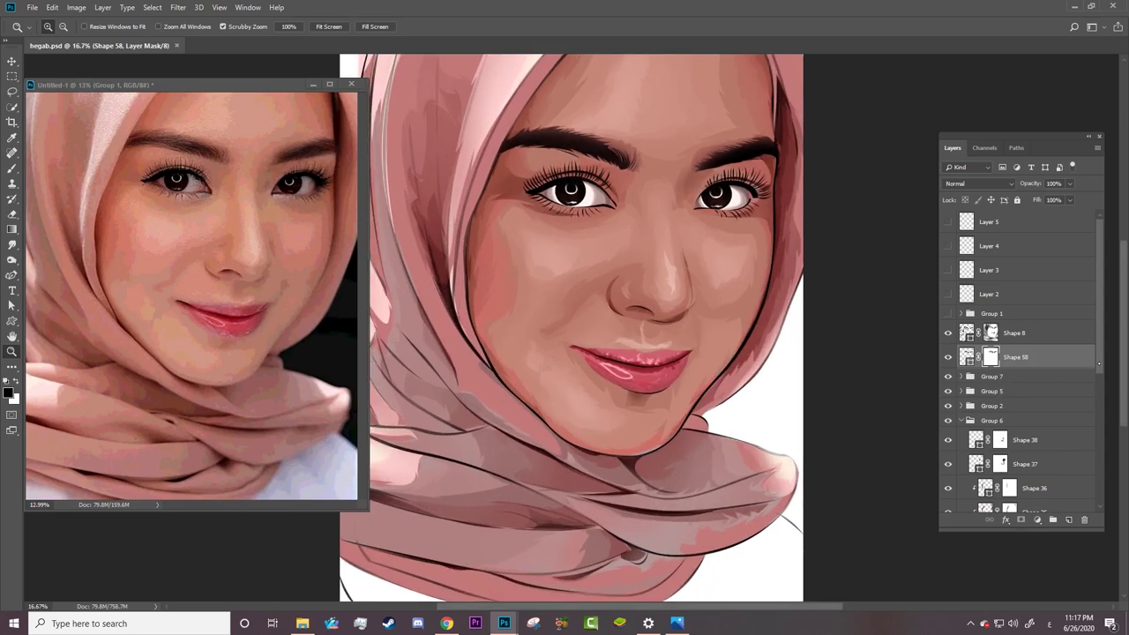
scroll(1099, 362, "down", 3)
left_click(961, 336)
left_click(1004, 441)
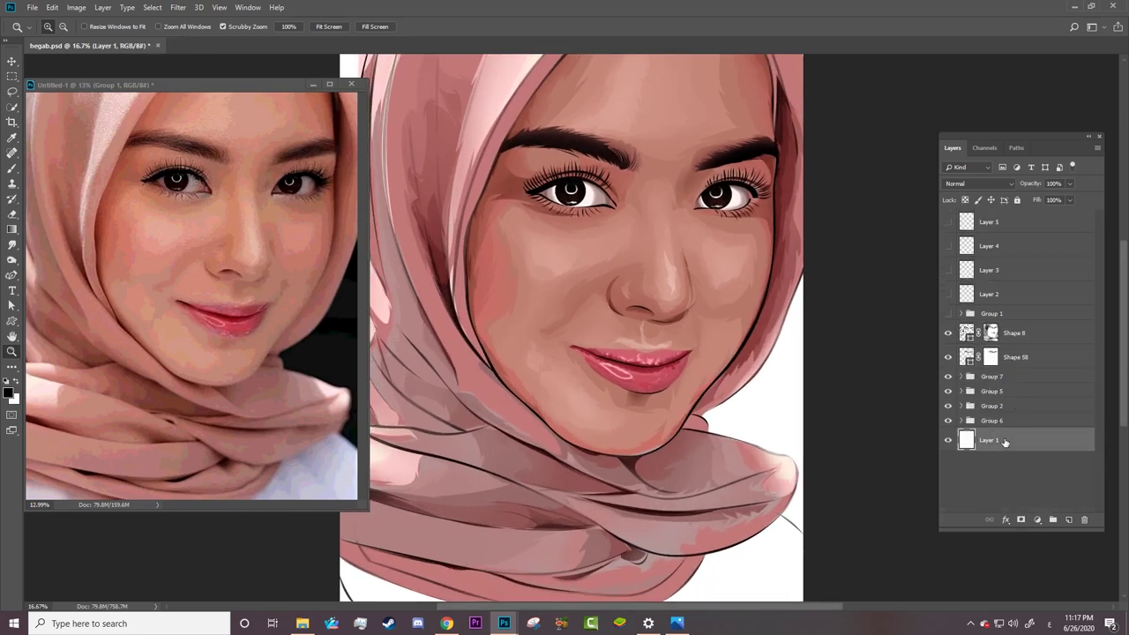
left_click(948, 313)
scroll(794, 396, "down", 3)
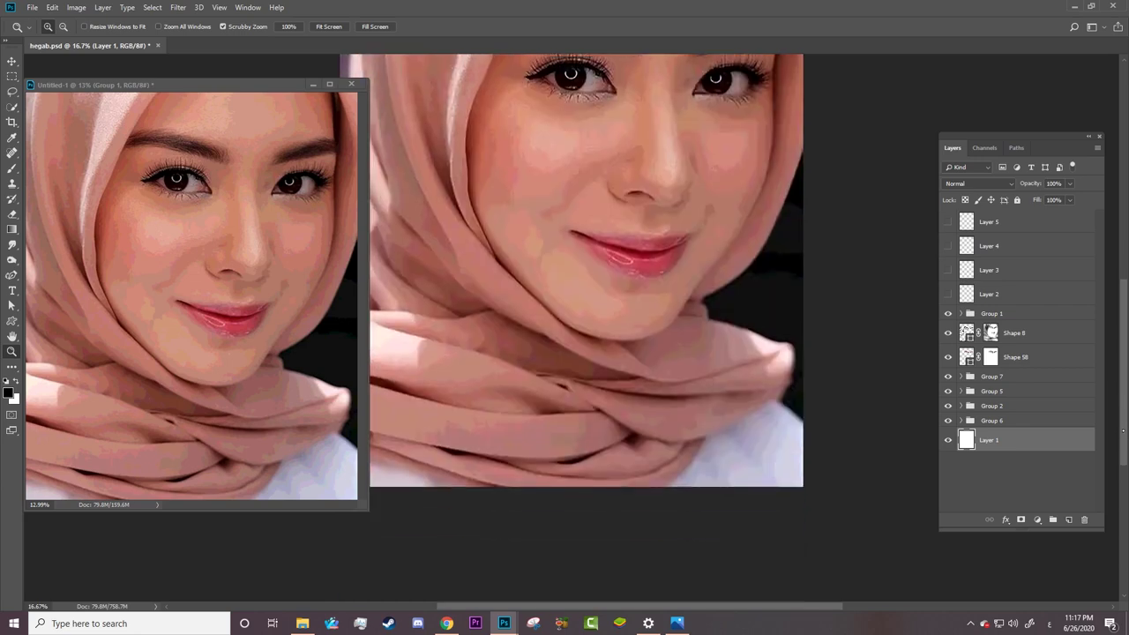
left_click_drag(804, 480, 857, 492)
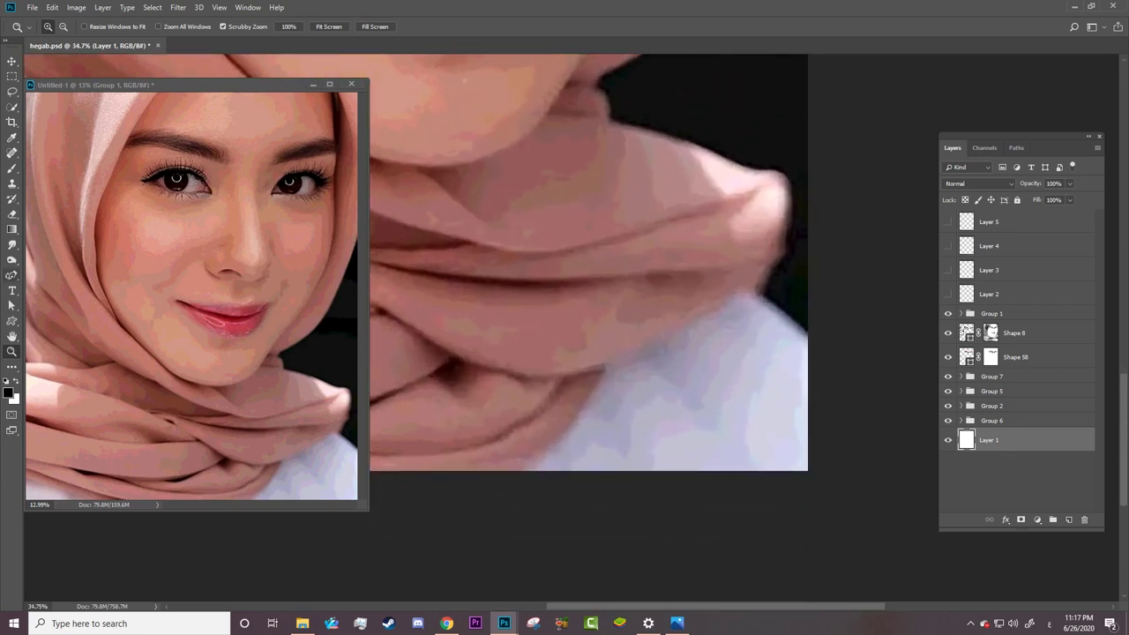
left_click(13, 275)
Step: Pen-draw a closed shirt shape from the scarf's right edge down past the canvas bottom
left_click(948, 313)
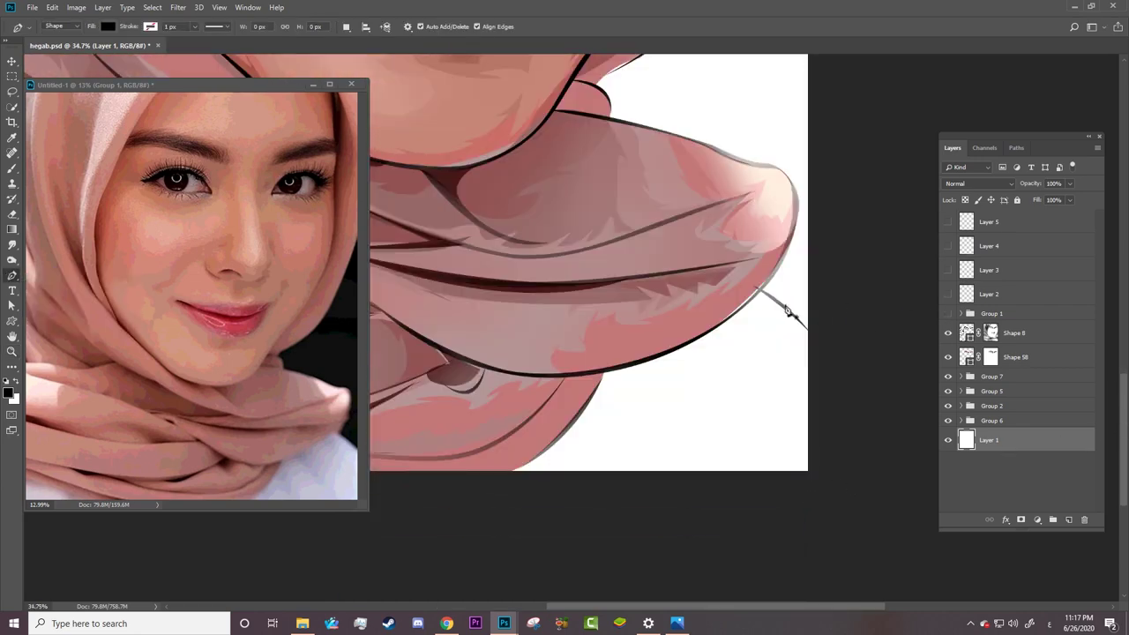
left_click(758, 290)
left_click(808, 330)
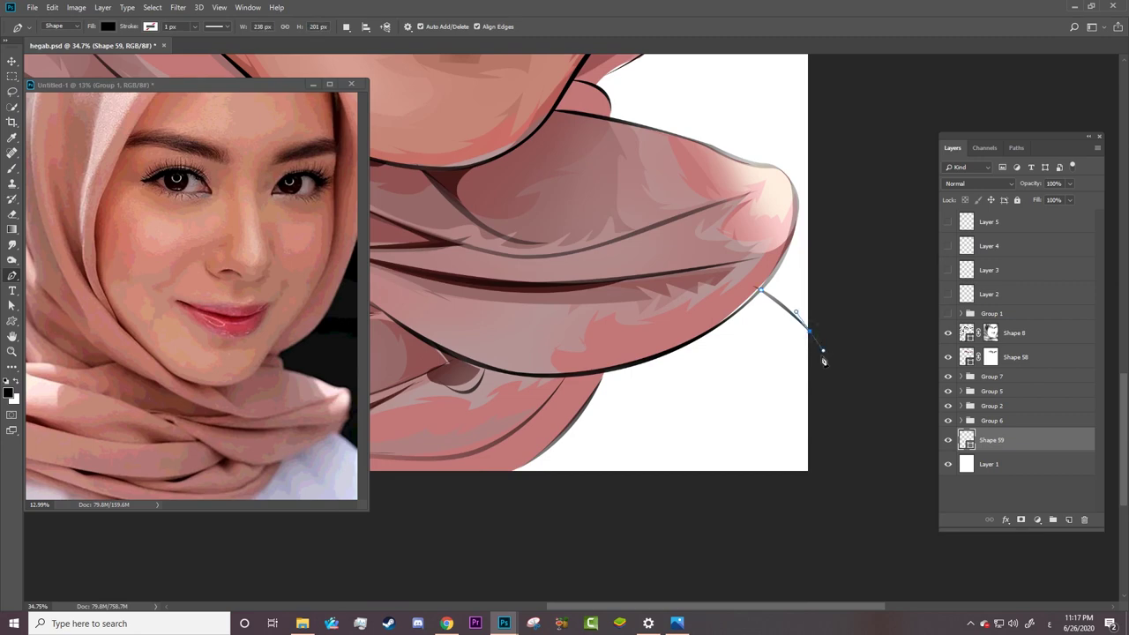
left_click(827, 486)
left_click(499, 496)
scroll(499, 496, "left", 15)
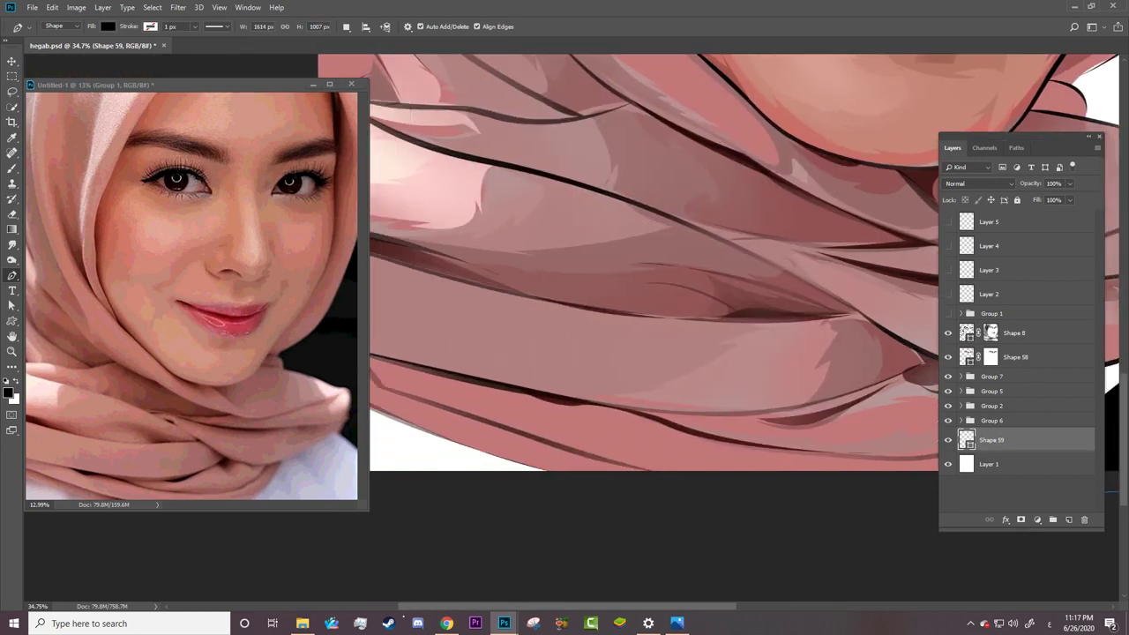
left_click(460, 515)
left_click(467, 370)
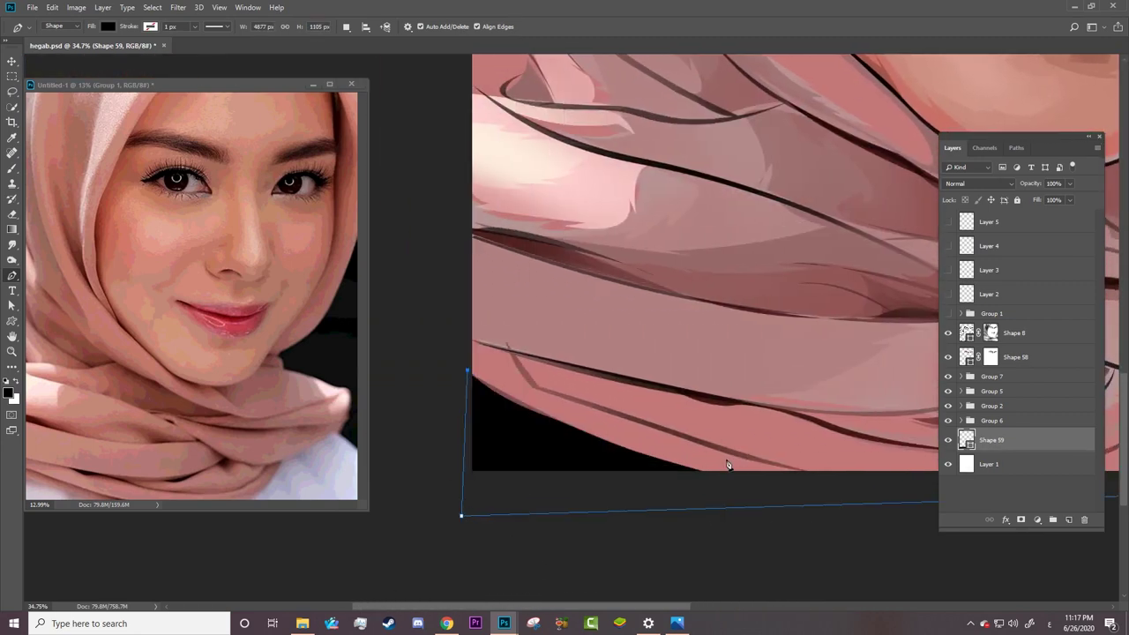
scroll(865, 415, "right", 5)
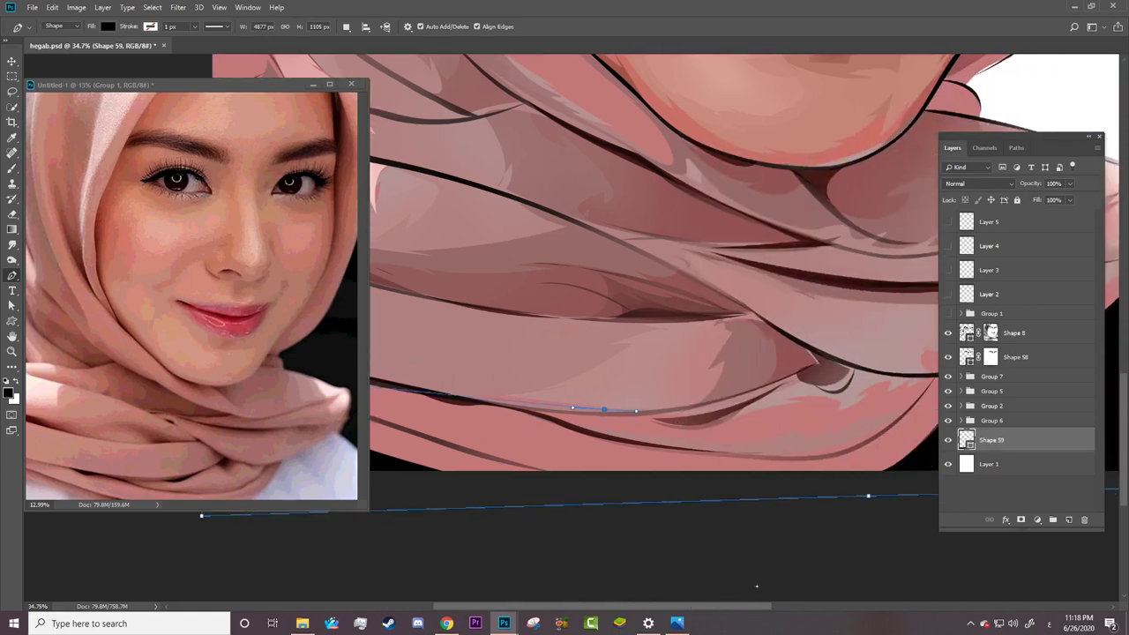
scroll(838, 388, "right", 10)
left_click(786, 291)
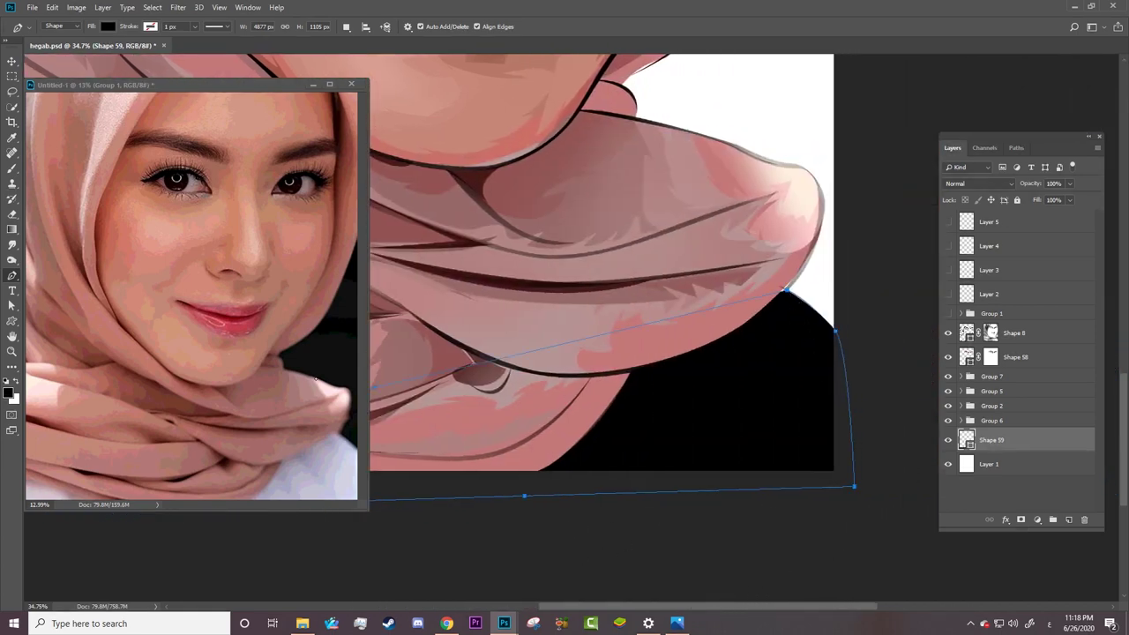
Step: Set the shirt shape's fill colour to #c5c3e0
left_click(109, 26)
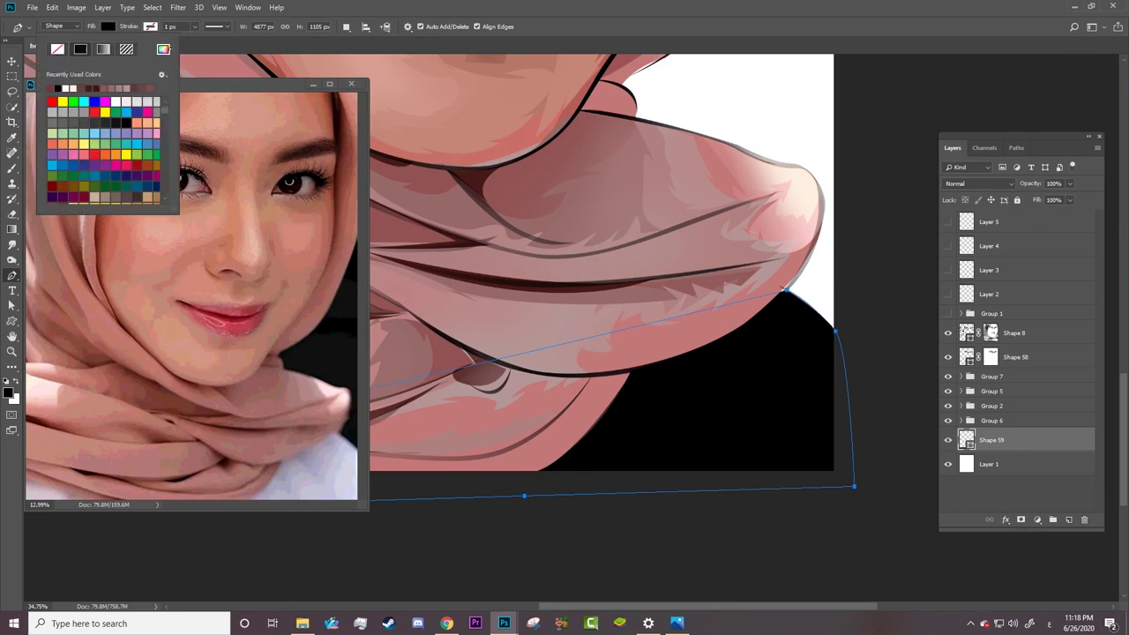
left_click(163, 50)
type("c5c3e0")
key("Return")
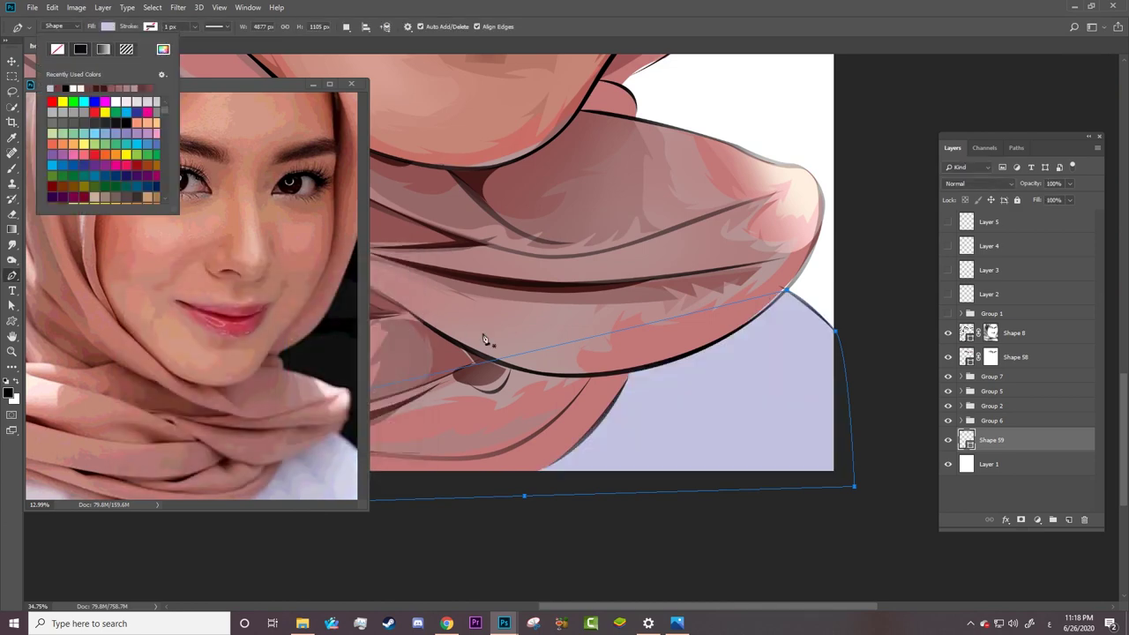
key("Return")
Step: Zoom in to adjust the shirt outline's corner point, then show the reference photo again
key("z")
mouse_move(764, 385)
left_mouse_down()
mouse_move(630, 418)
mouse_move(806, 335)
mouse_move(917, 355)
left_mouse_up()
key("a")
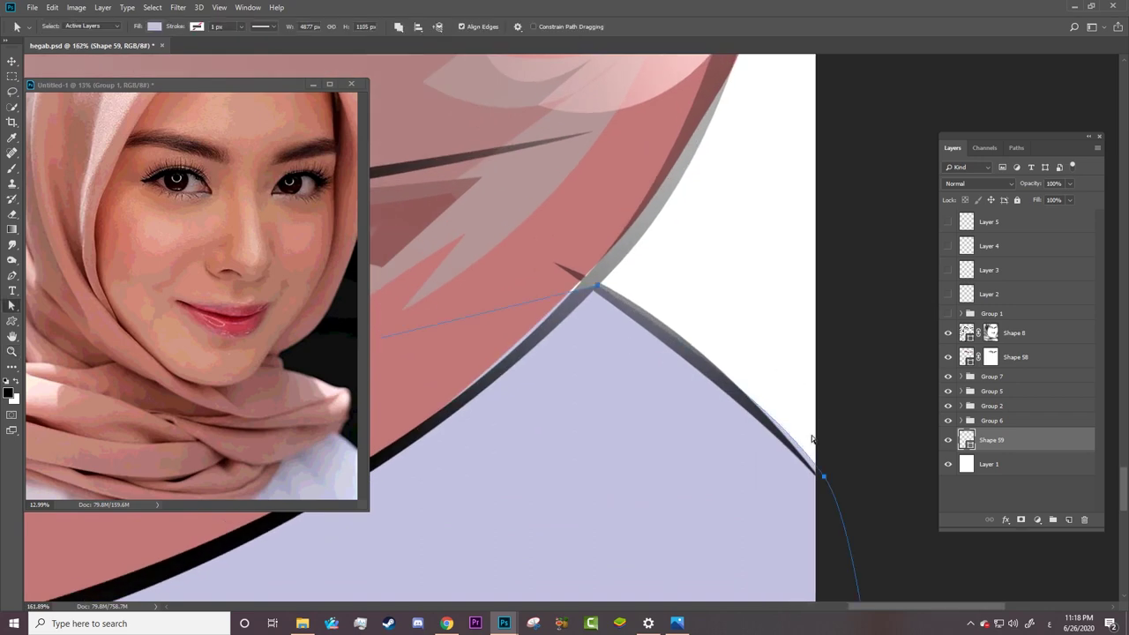
left_click(11, 275)
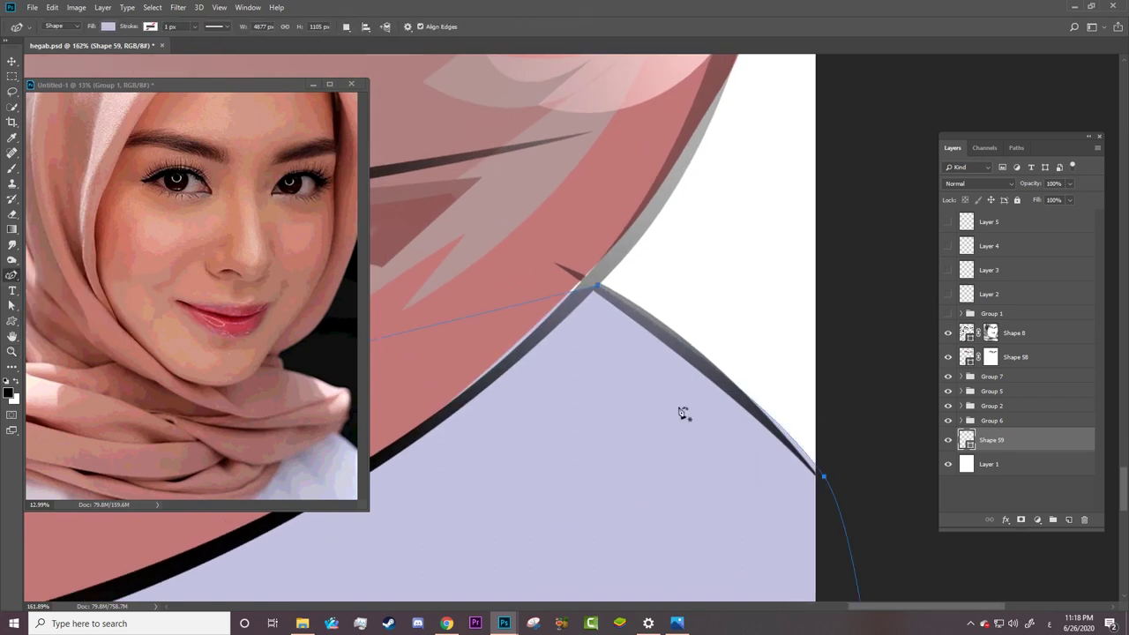
left_click(816, 477)
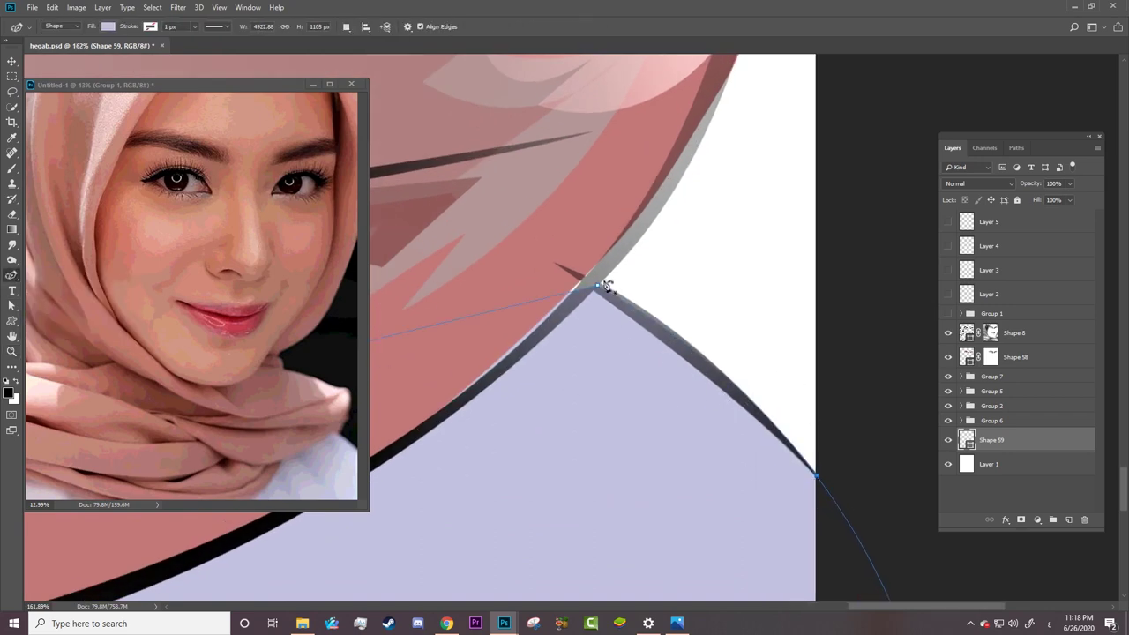
left_click(948, 313)
key("z")
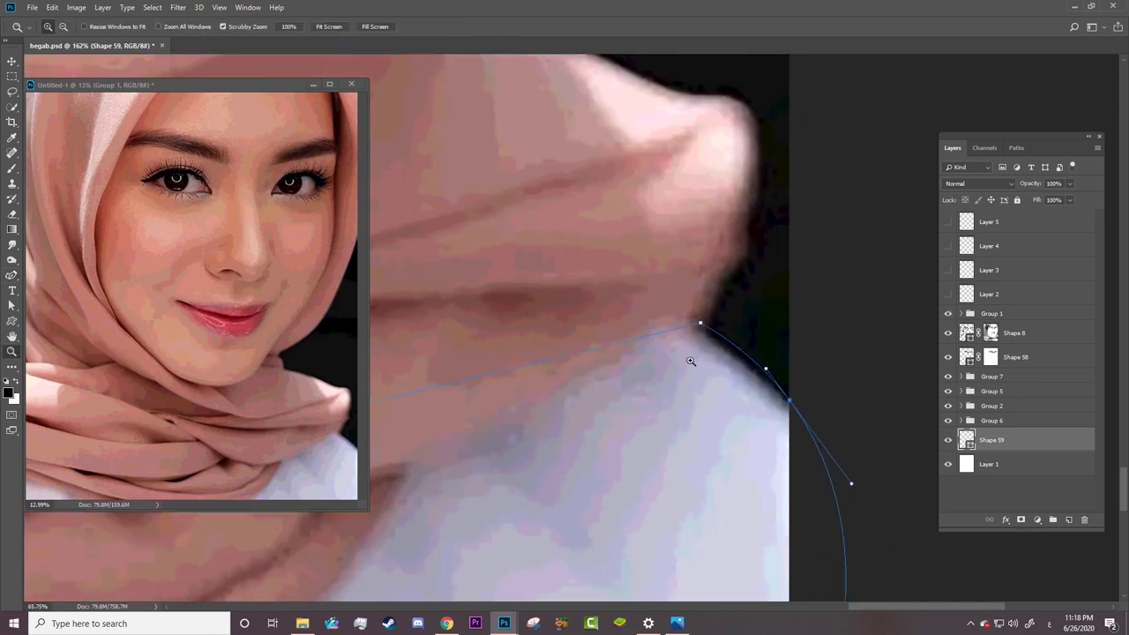
left_click_drag(768, 347, 587, 425)
left_click(11, 275)
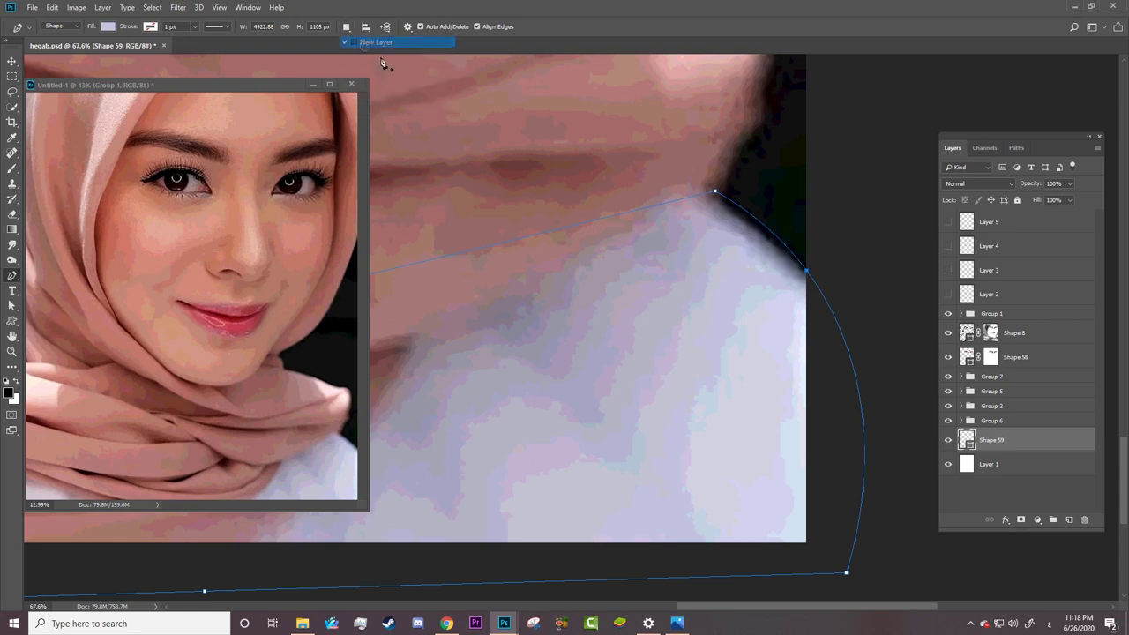
Step: Trace a jagged shading outline from the shoulder down the fold toward the shirt's bottom
left_click(821, 312)
mouse_move(759, 285)
left_mouse_down()
mouse_move(690, 460)
mouse_move(698, 518)
left_mouse_up()
left_click(731, 304)
left_click(685, 410)
left_click(692, 479)
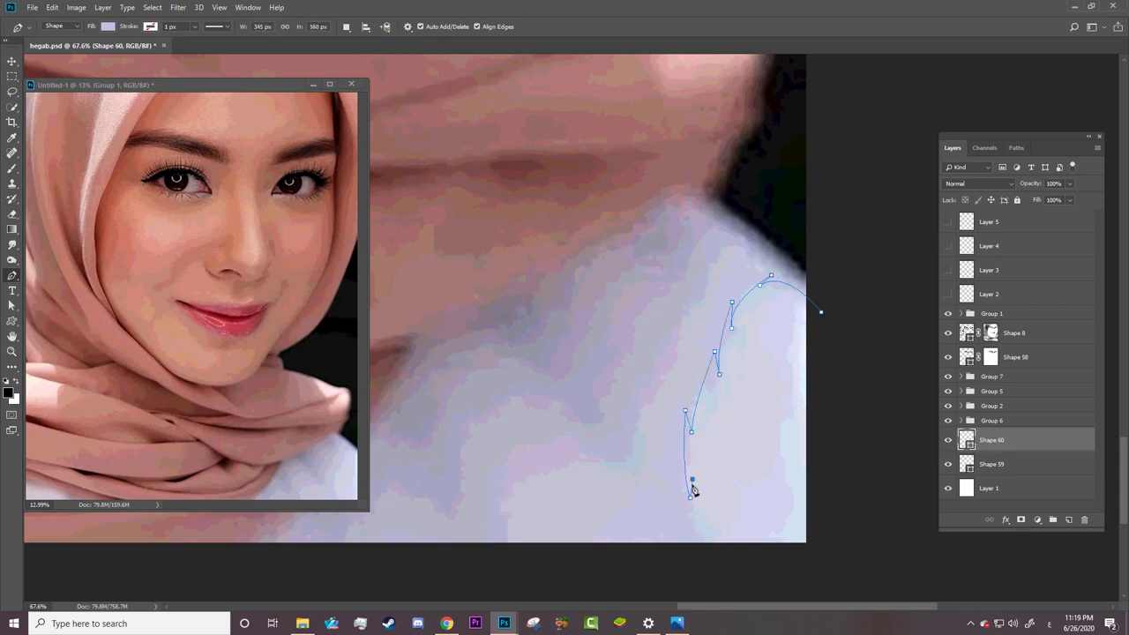
left_click(702, 535)
left_click_drag(673, 564, 655, 564)
left_click_drag(691, 609, 346, 608)
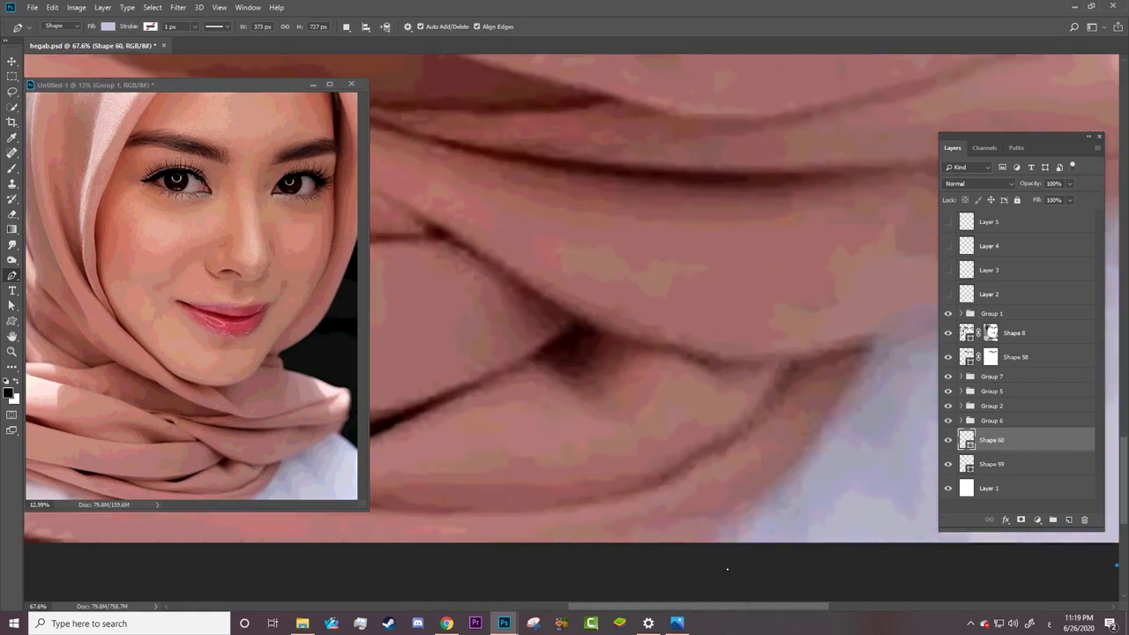
left_click_drag(494, 607, 807, 607)
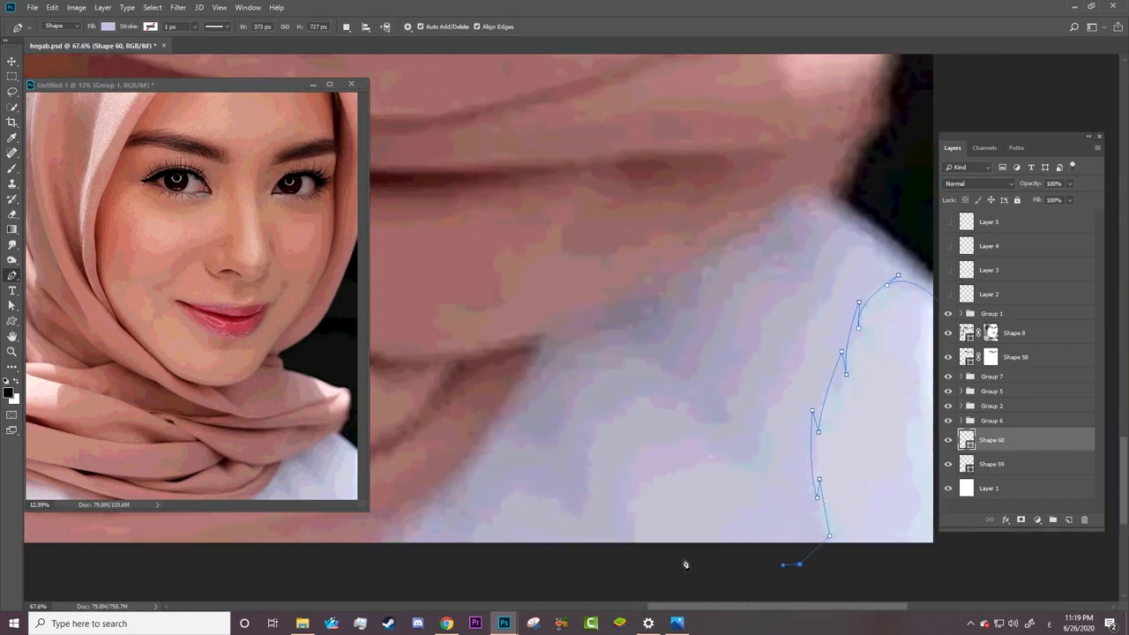
Step: Run the shading outline left along the bottom, up the neckline, and close Shape 60
left_click(613, 560)
left_click(468, 560)
left_click(396, 554)
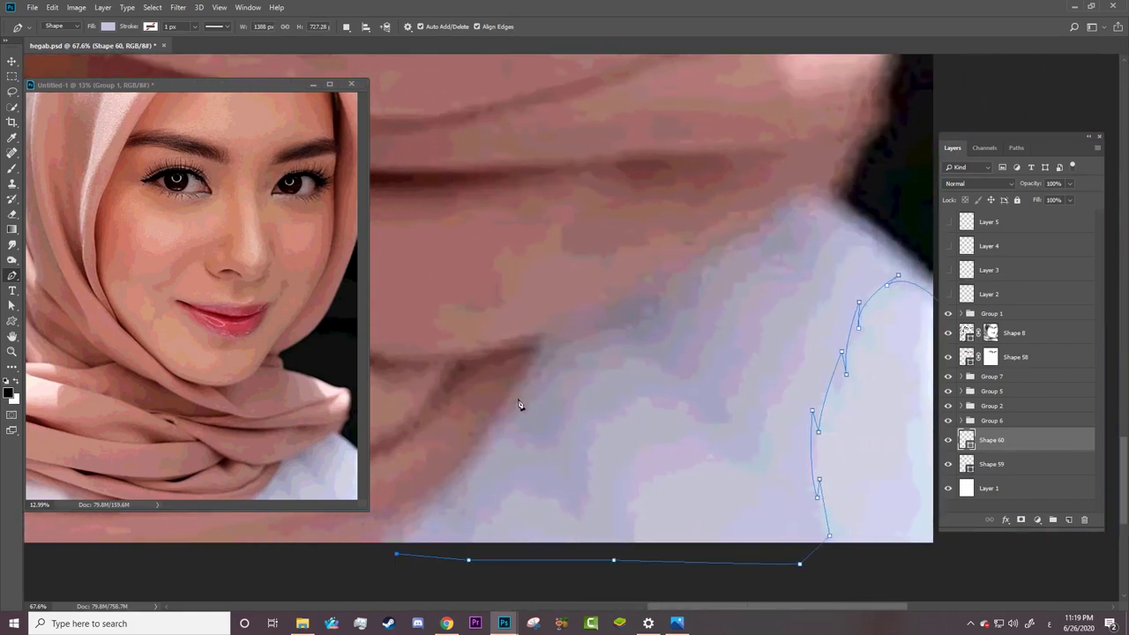
left_click_drag(595, 315, 643, 299)
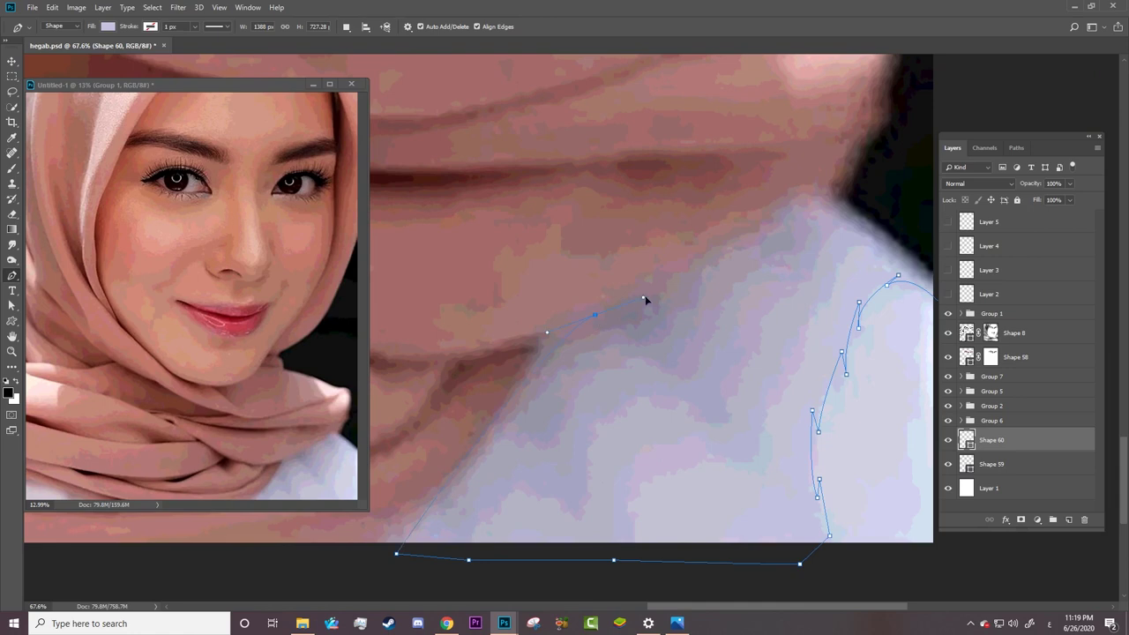
left_click(825, 191)
left_click_drag(898, 223, 923, 240)
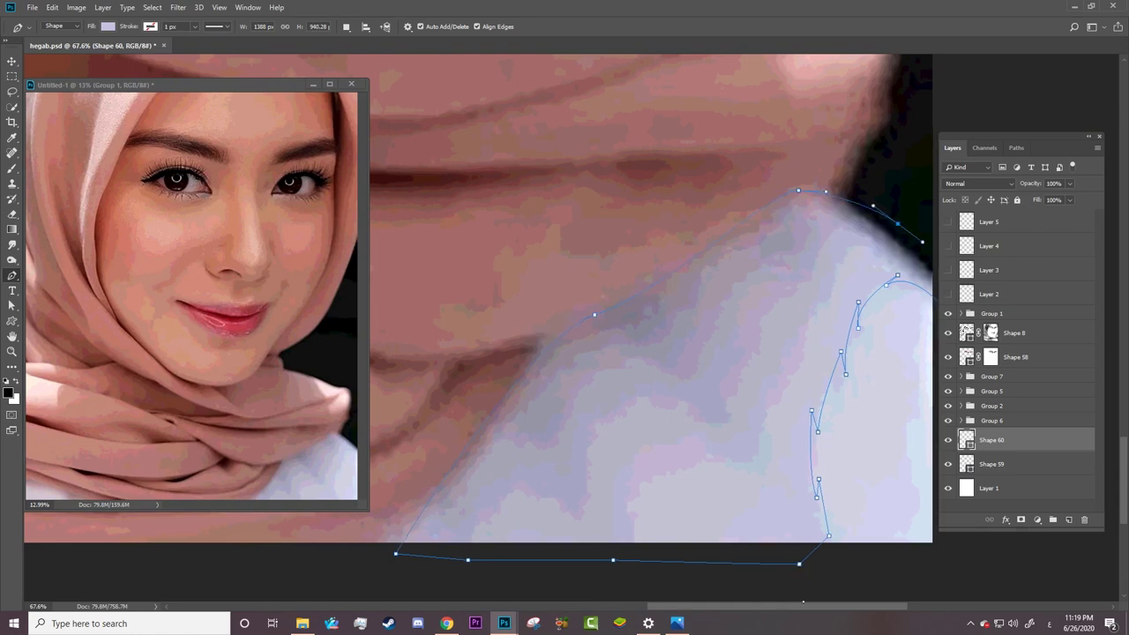
left_click_drag(767, 606, 837, 595)
left_click_drag(799, 314, 812, 335)
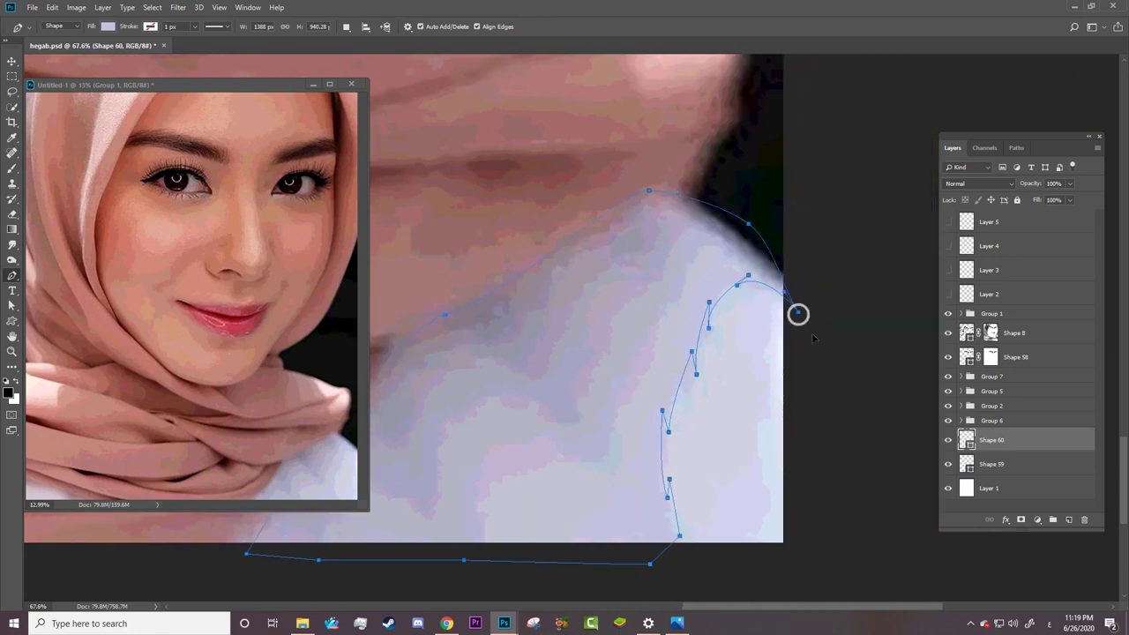
Step: With the reference photo hidden, give the shading shape a lighter lavender fill
left_click(949, 315)
left_click(997, 465)
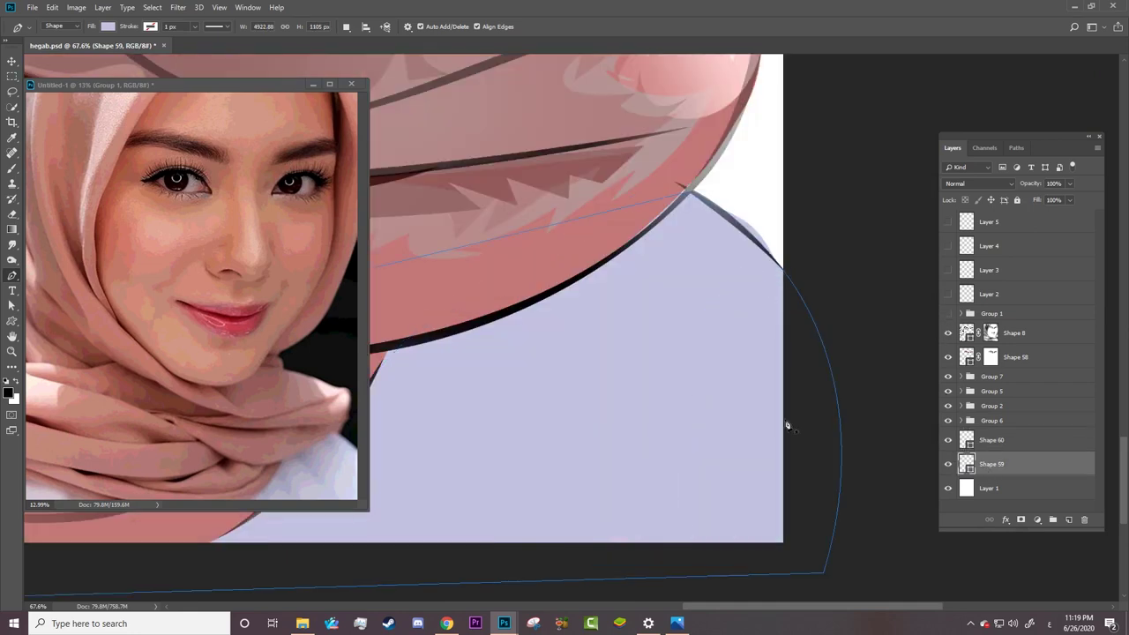
left_click(107, 27)
left_click(163, 49)
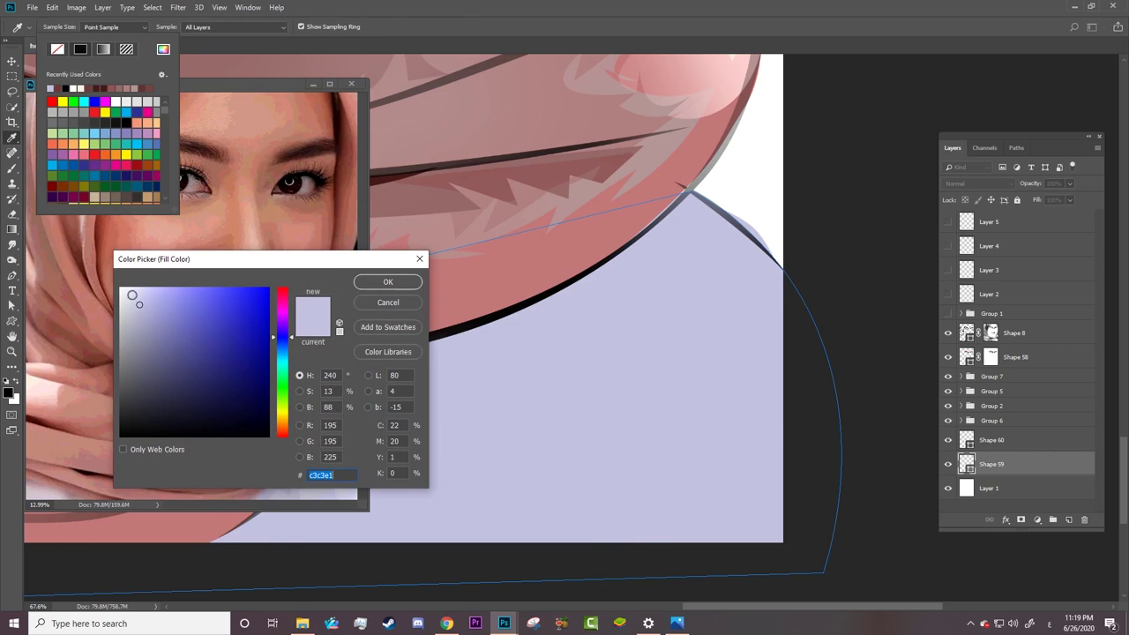
left_click(131, 295)
left_click(389, 281)
Step: Clip Shape 60 to the shirt layer and show the reference photo again
left_click(992, 440)
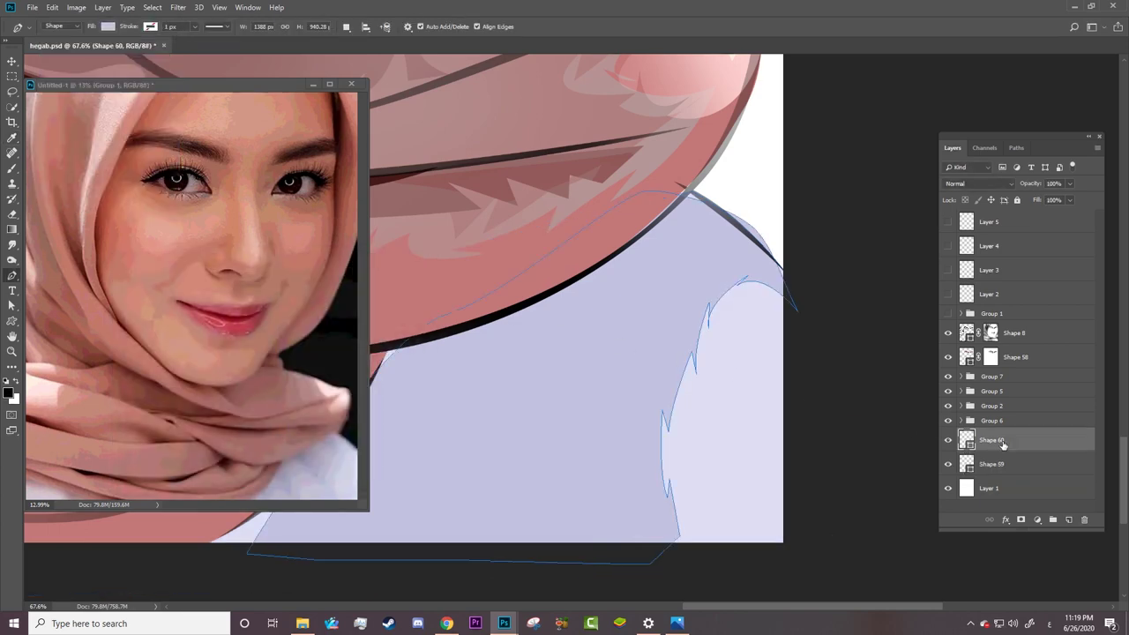
right_click(992, 440)
left_click(881, 339)
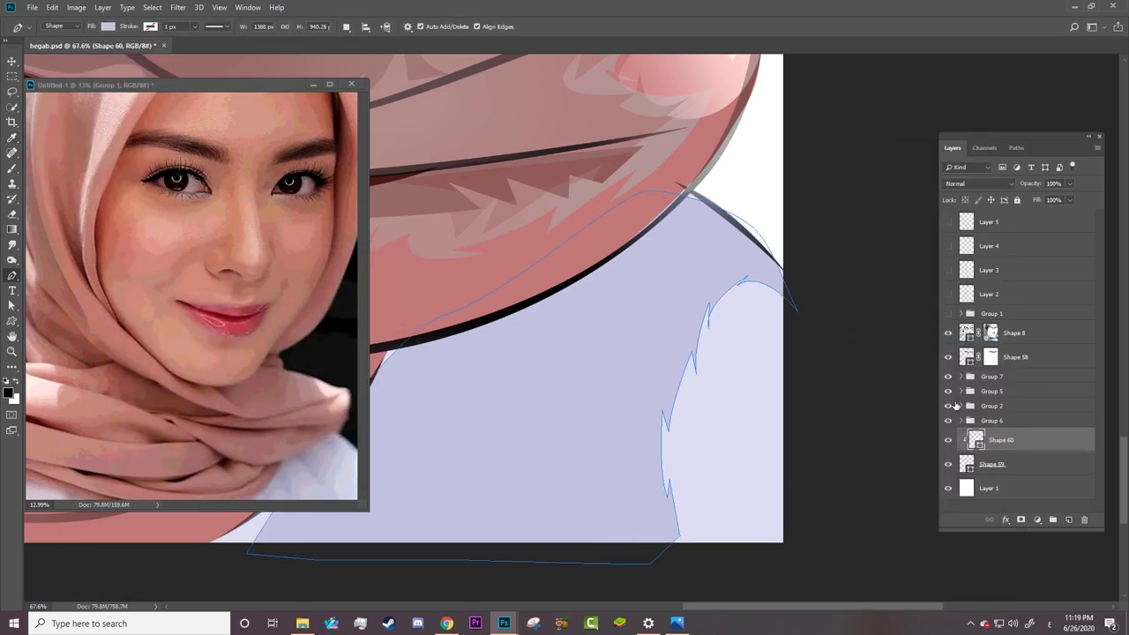
left_click(949, 314)
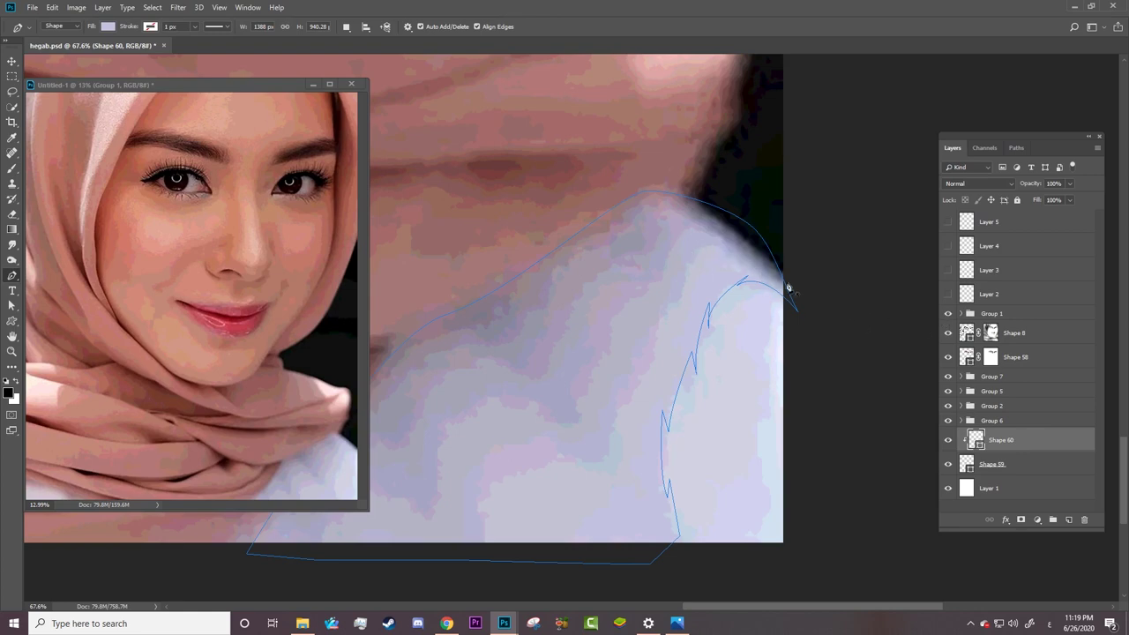
Step: Start Shape 61's outline at the neckline and curve it down along the shirt fold
left_click(779, 237)
left_click_drag(728, 247, 701, 254)
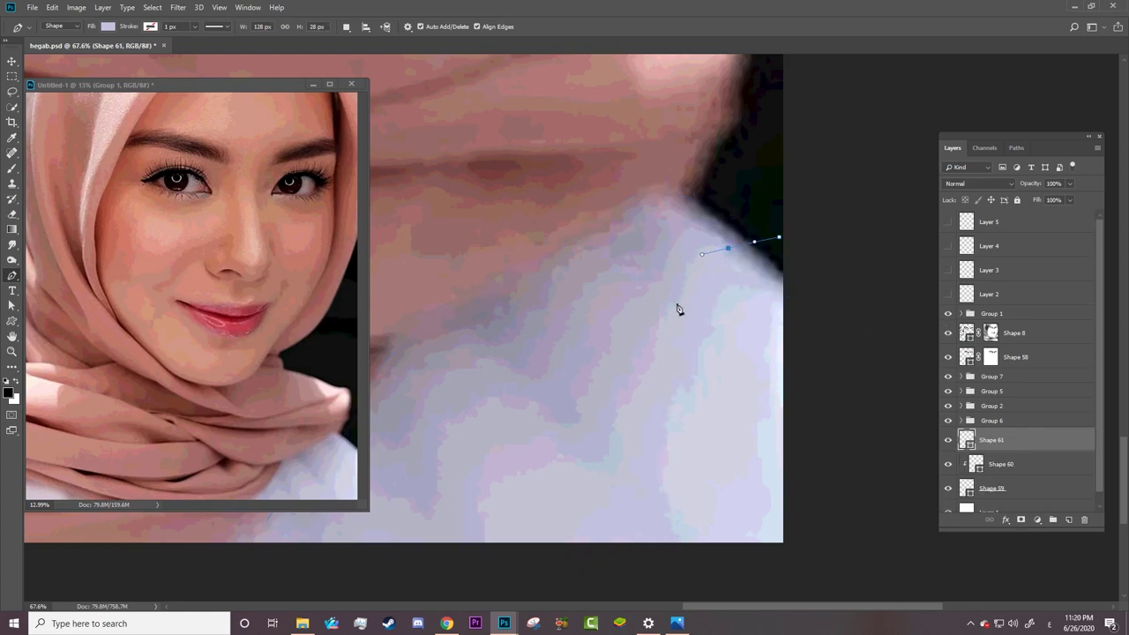
left_click_drag(678, 296, 672, 328)
key("ctrl+z")
key("ctrl+shift+z")
left_click_drag(654, 339, 657, 344)
left_click_drag(638, 384, 658, 365)
left_click_drag(609, 441, 619, 427)
left_click_drag(579, 460, 542, 465)
Step: Add sharp corners toward the lower left and close the shading path at its start
left_click(578, 461, "alt")
left_click_drag(500, 481, 524, 478)
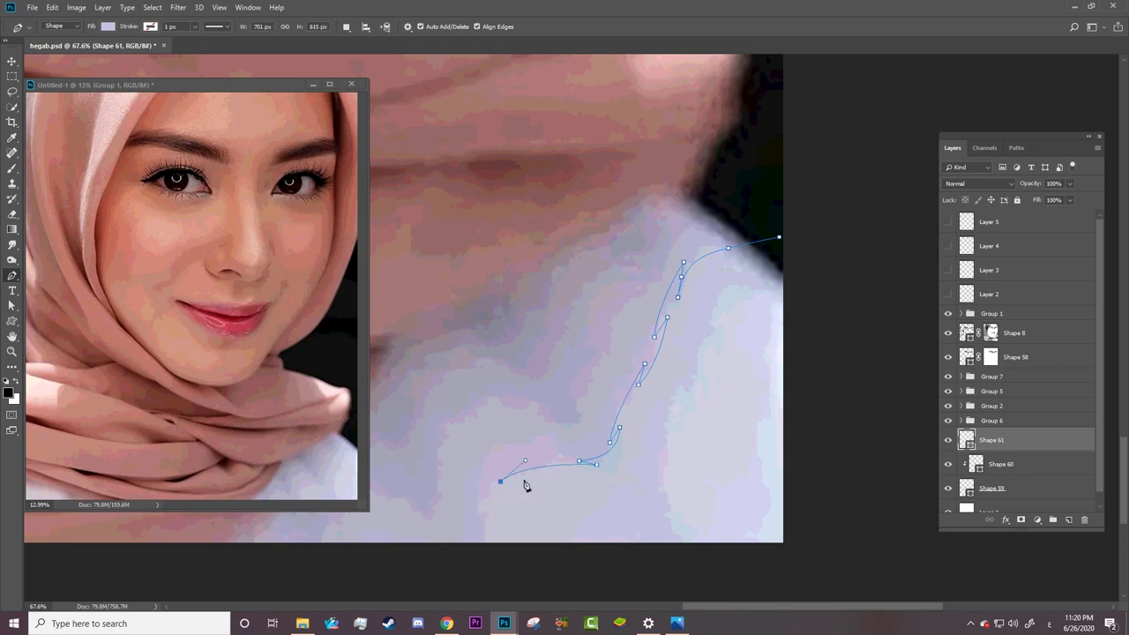
left_click_drag(485, 529, 504, 572)
left_click(485, 529, "alt")
scroll(550, 418, "left", 5)
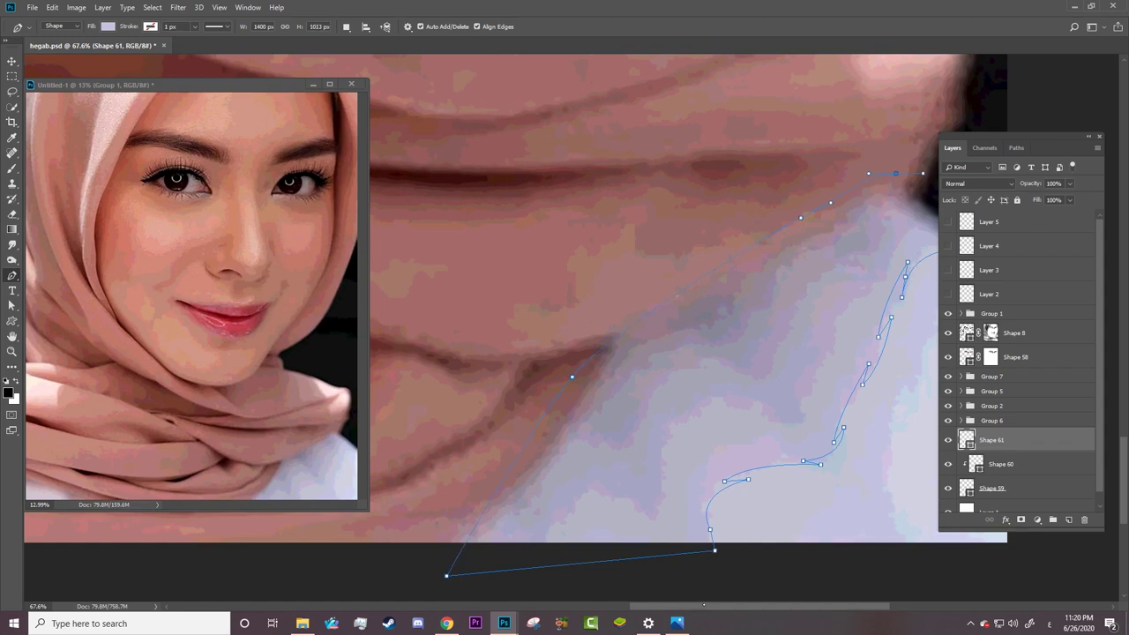
scroll(813, 260, "right", 4)
left_click(820, 240)
Step: Sample the pale lavender c3c3e1 as Shape 61's fill
left_click(110, 28)
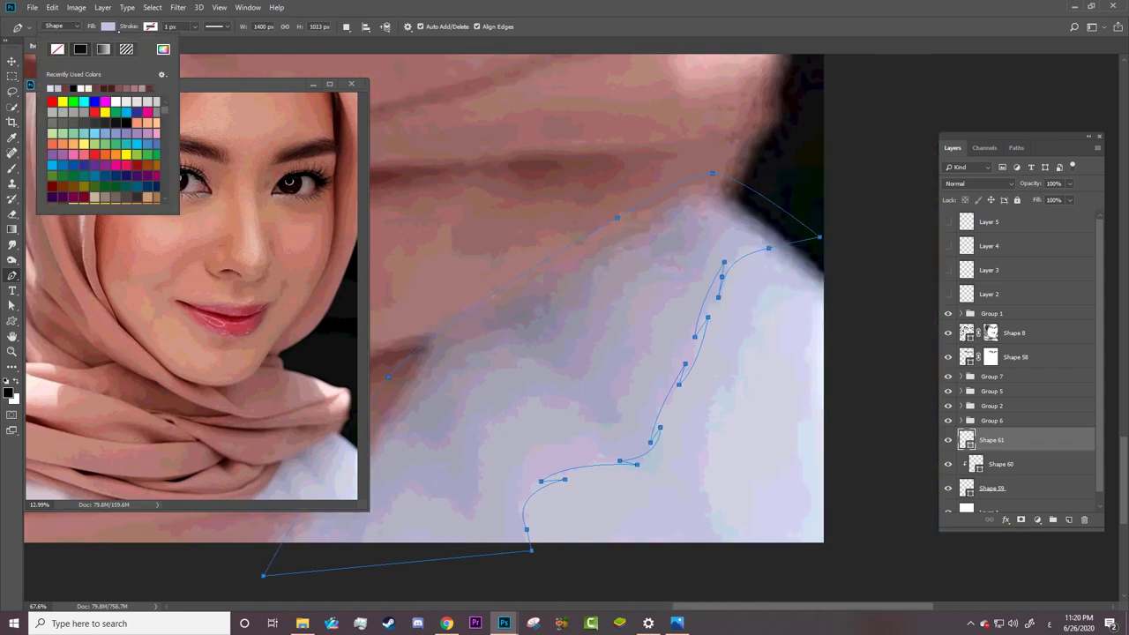
left_click(164, 49)
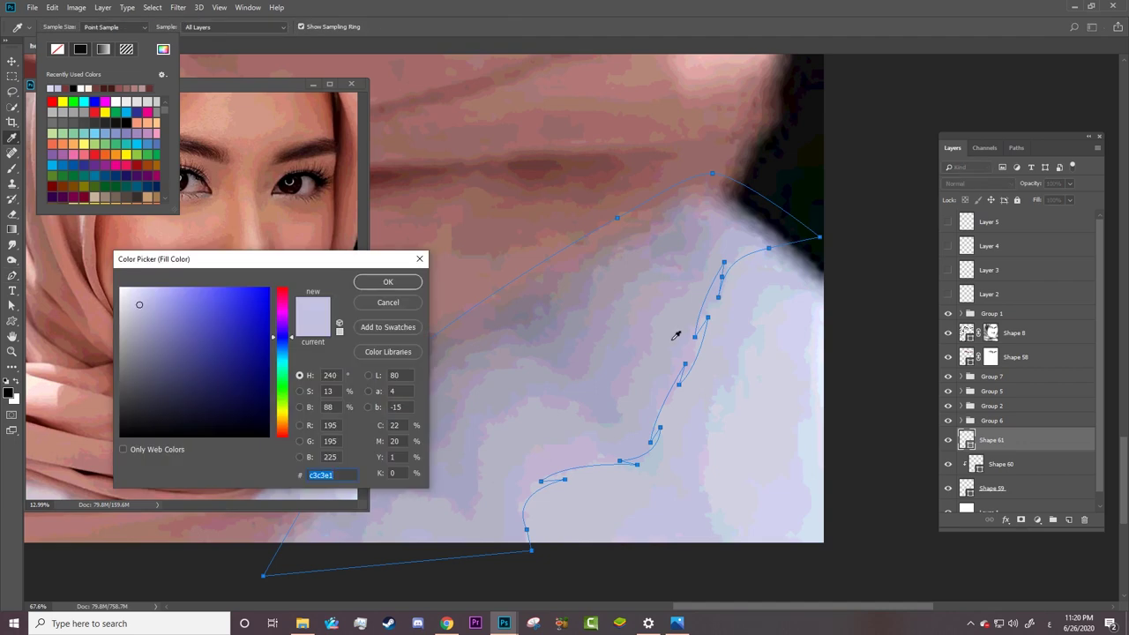
left_click(384, 280)
Step: Clip Shape 61 to the layer below, then show the reference photo again
left_click(948, 314)
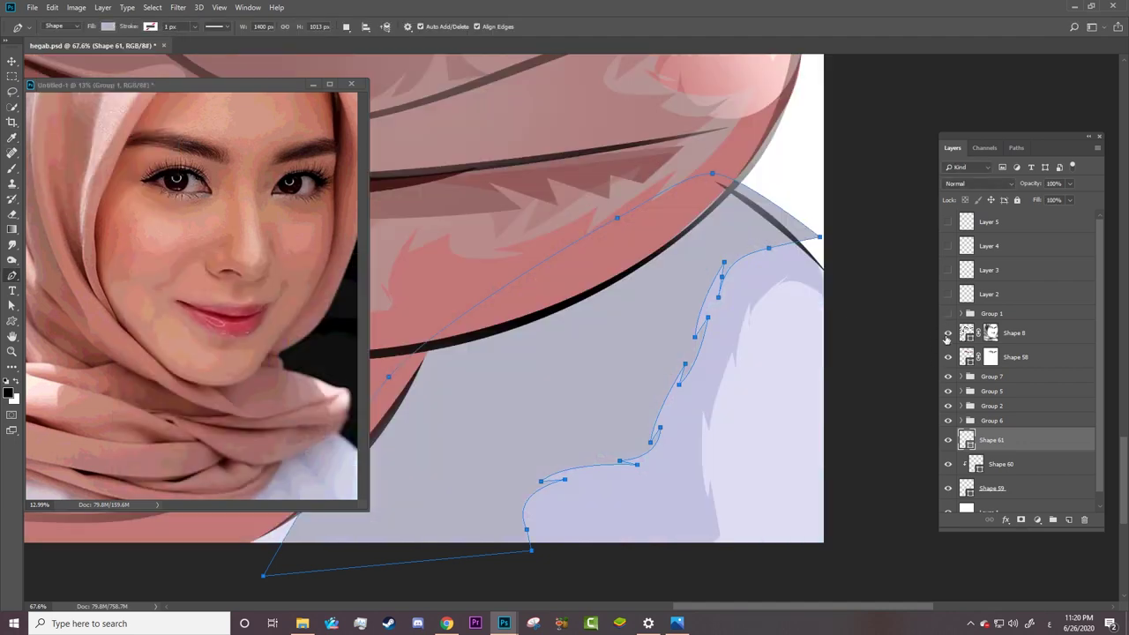
right_click(1010, 440)
left_click(939, 339)
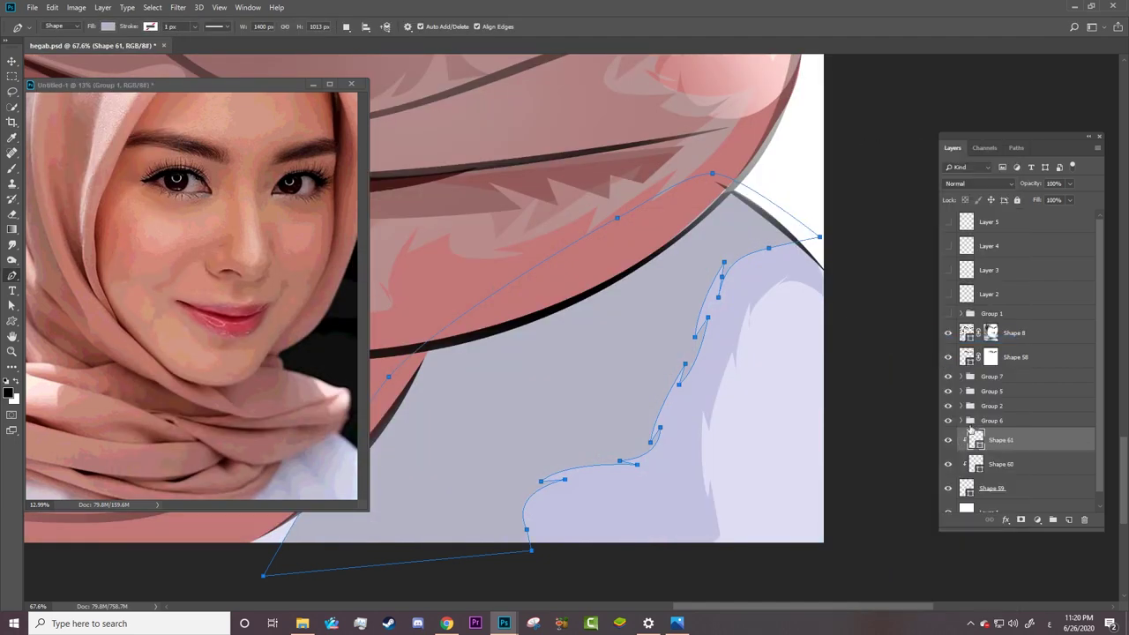
left_click(948, 314)
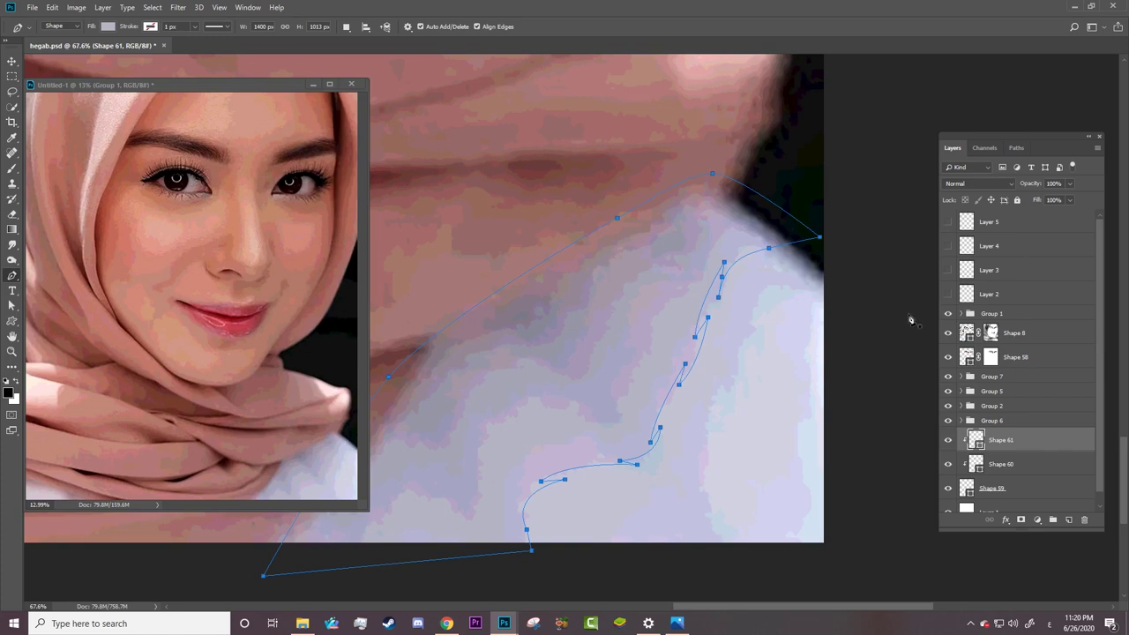
Step: Start a shadow outline at the shirt's top and curve it down the fold with a sharp turn
left_click(802, 200)
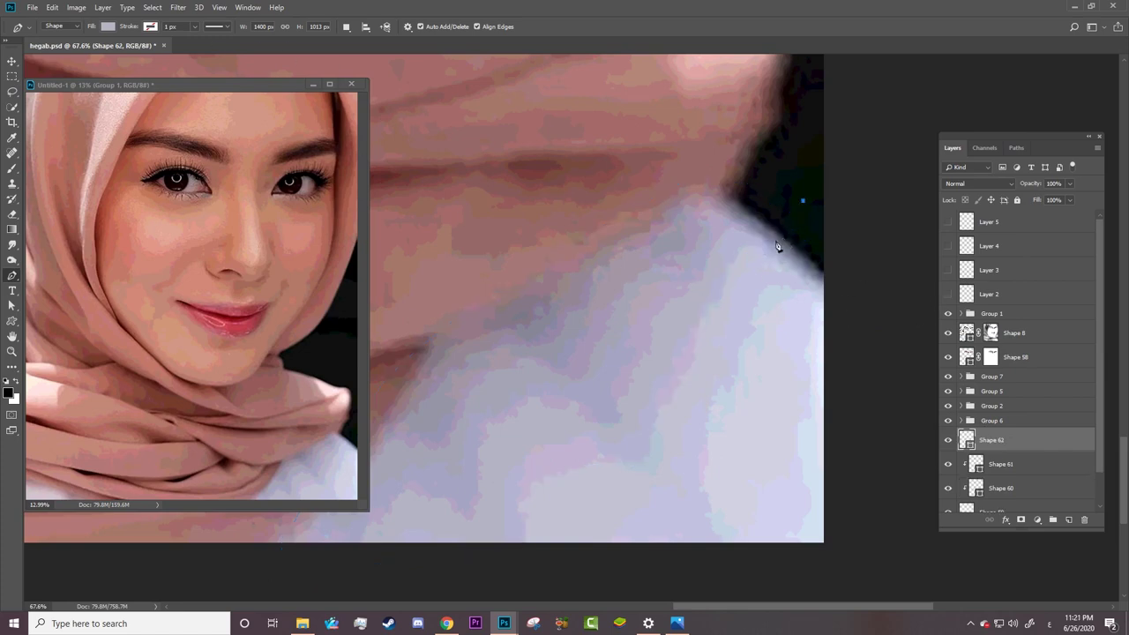
left_click_drag(703, 262, 718, 248)
mouse_move(672, 302)
left_mouse_down()
mouse_move(643, 317)
mouse_move(657, 318)
mouse_move(647, 378)
mouse_move(661, 335)
left_mouse_up()
mouse_move(618, 397)
left_mouse_down()
mouse_move(594, 414)
mouse_move(645, 433)
left_mouse_up()
left_click(617, 398, "alt")
left_click(622, 419, "alt")
mouse_move(580, 416)
left_mouse_down()
mouse_move(592, 421)
mouse_move(592, 411)
mouse_move(538, 420)
mouse_move(576, 409)
mouse_move(515, 385)
mouse_move(543, 396)
mouse_move(476, 433)
mouse_move(494, 431)
mouse_move(471, 421)
mouse_move(492, 438)
left_mouse_up()
Step: Extend the shadow outline down-left past the canvas edge and back up to the start
left_click_drag(478, 481, 490, 474)
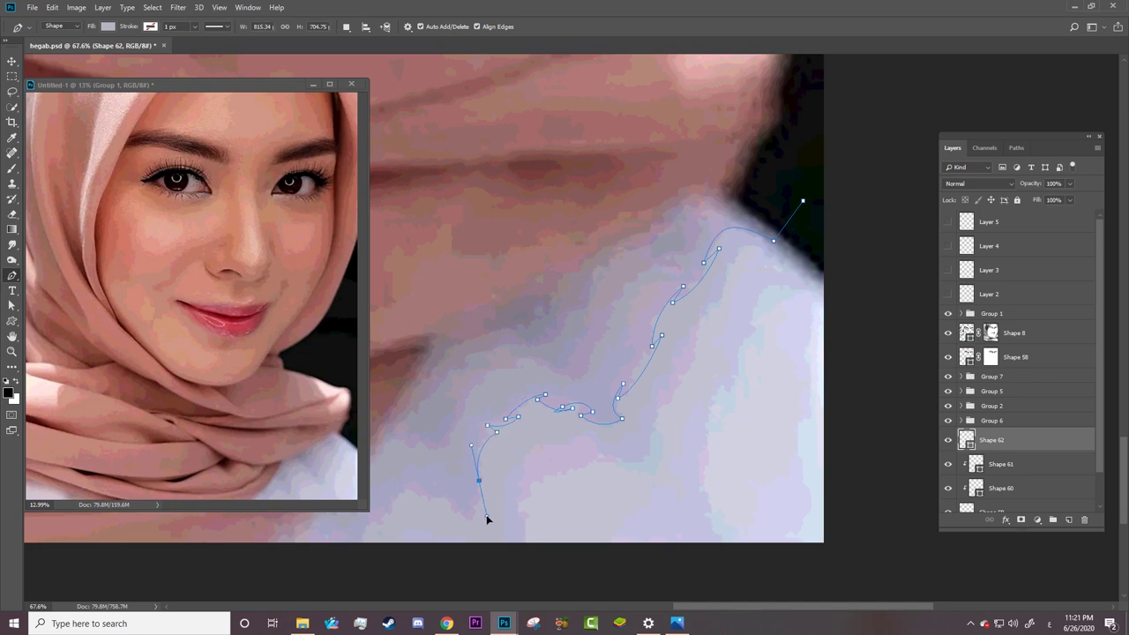
mouse_move(476, 515)
left_mouse_down()
mouse_move(423, 507)
mouse_move(419, 476)
left_mouse_up()
left_click(378, 521)
left_click_drag(314, 568, 279, 572)
left_click(228, 550)
left_click_drag(747, 162, 446, 297)
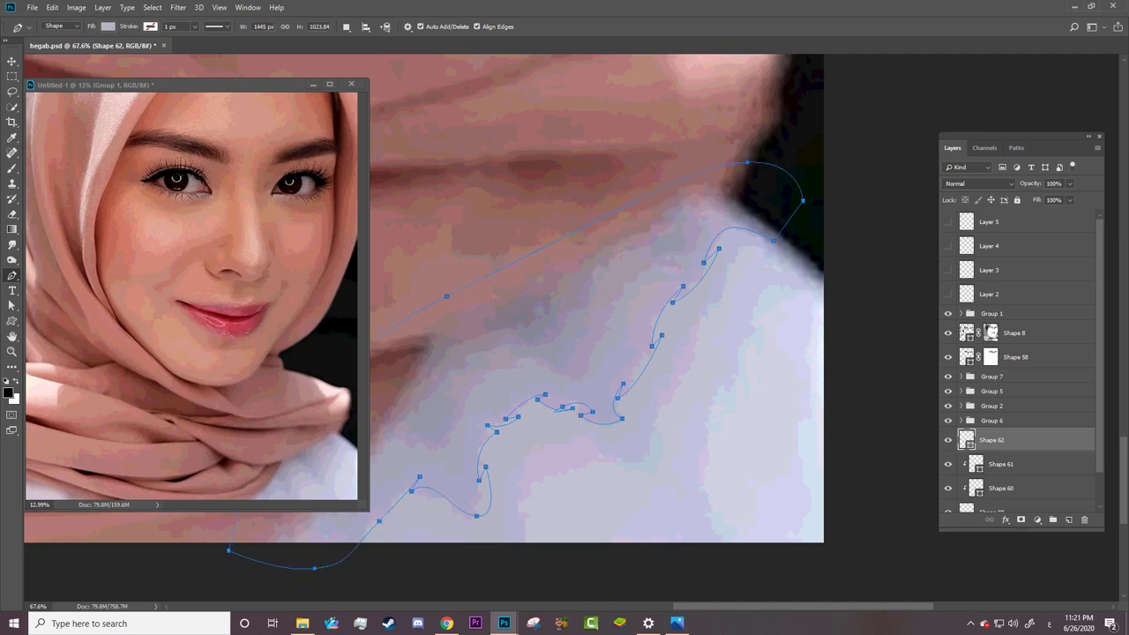
Step: Set Shape 62's fill to the sampled greyish-lavender b4b4c3
left_click(107, 27)
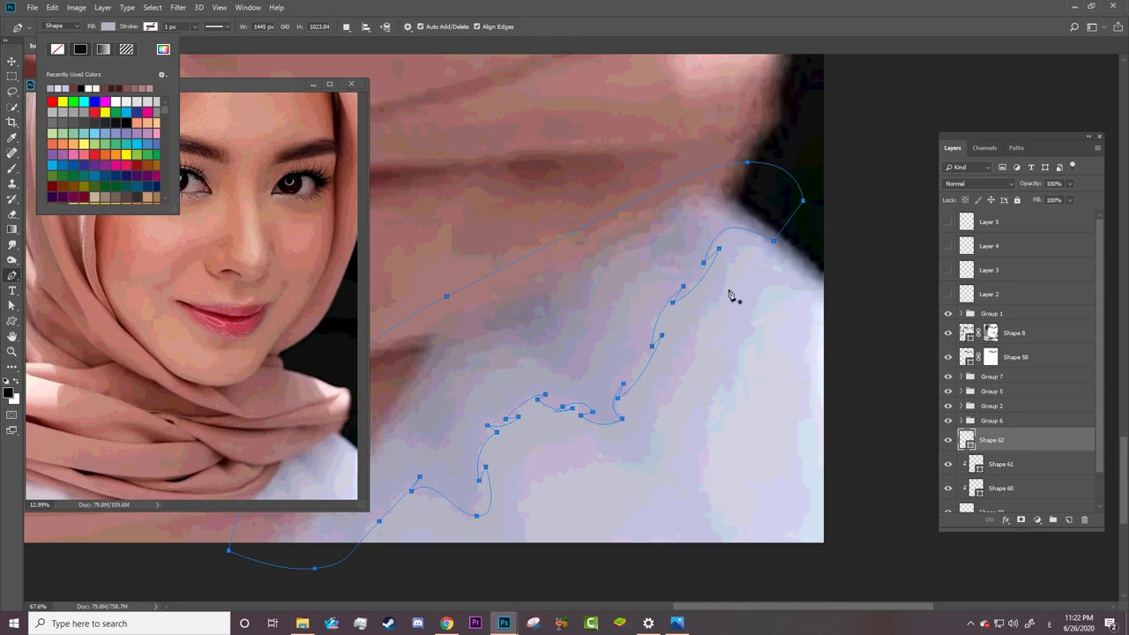
left_click(163, 50)
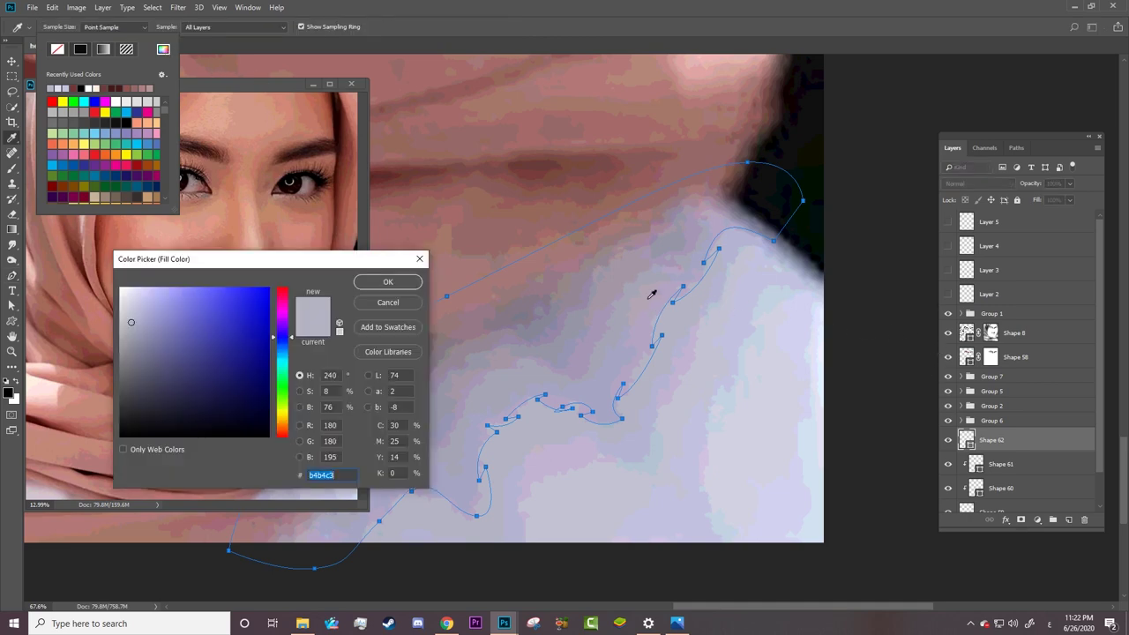
key("Return")
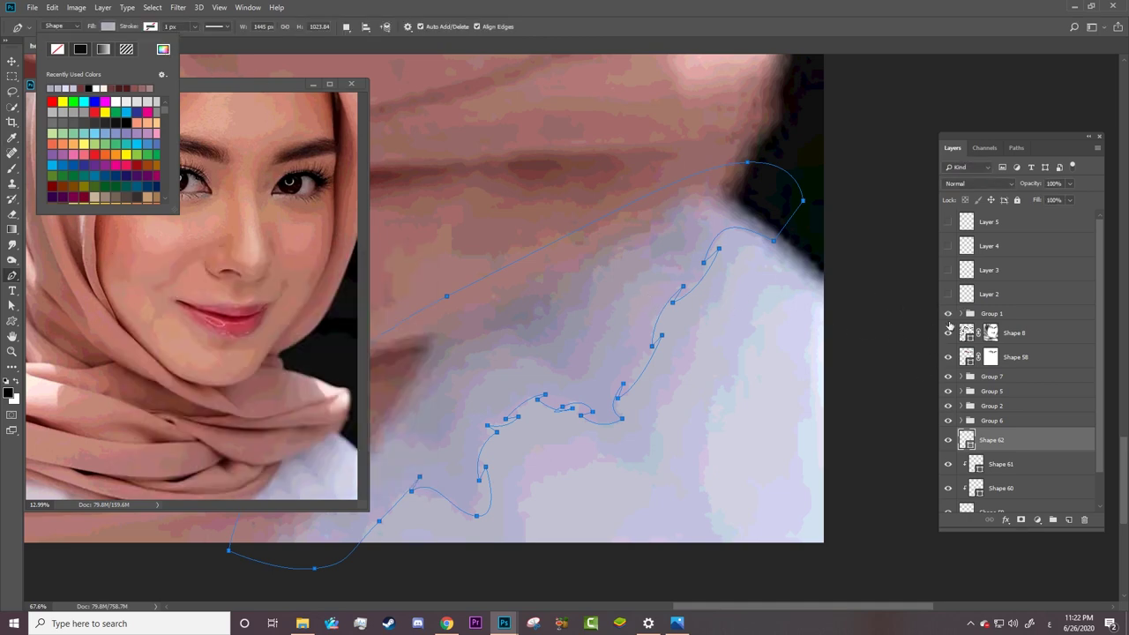
Step: Clip Shape 62 into the shirt layers and show the reference photo again
left_click(948, 317)
left_click(948, 313)
right_click(1029, 443)
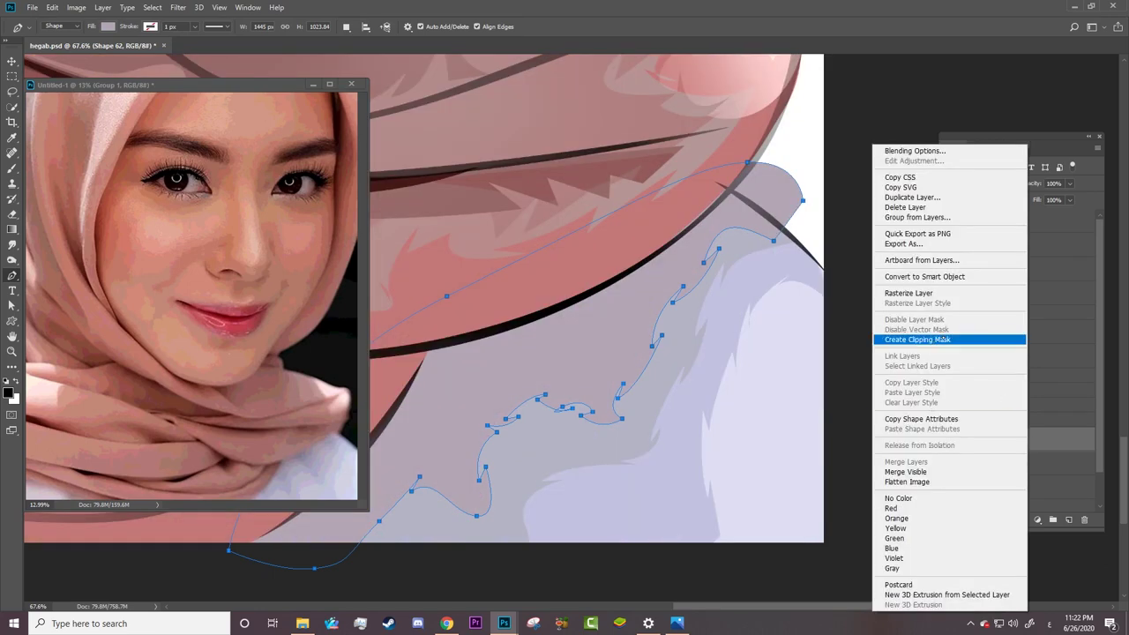
left_click(936, 339)
left_click(948, 314)
Step: Trace a shadow outline from the neck along the scarf's lower edge down the fold
left_click(768, 201)
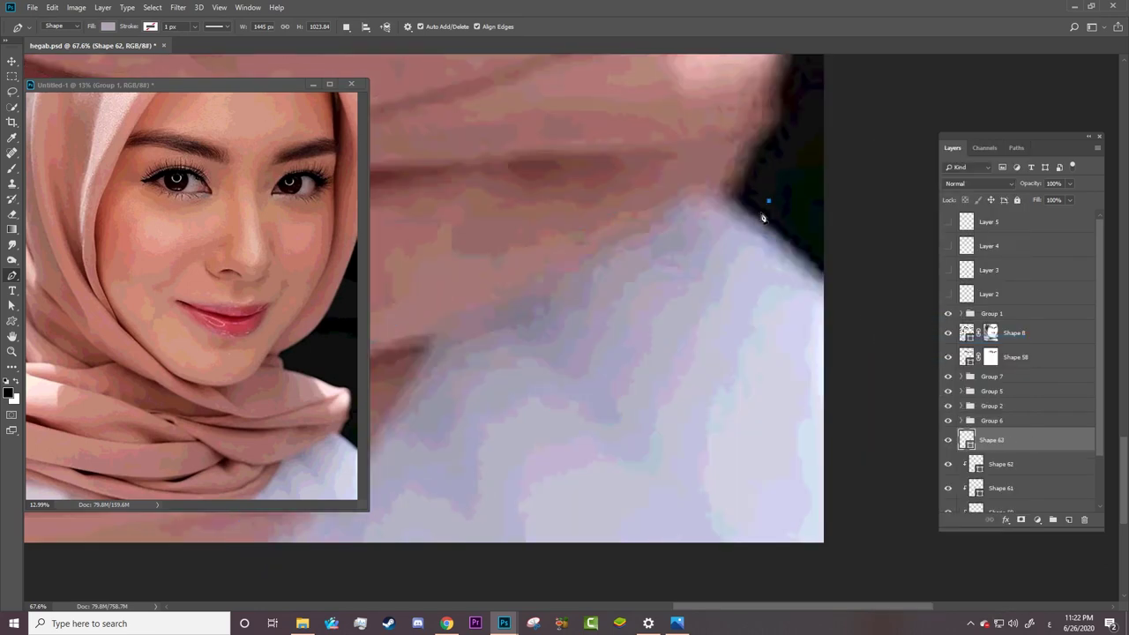
left_click(707, 210)
mouse_move(689, 250)
left_mouse_down()
mouse_move(621, 286)
mouse_move(676, 264)
left_mouse_up()
left_click(690, 250, "alt")
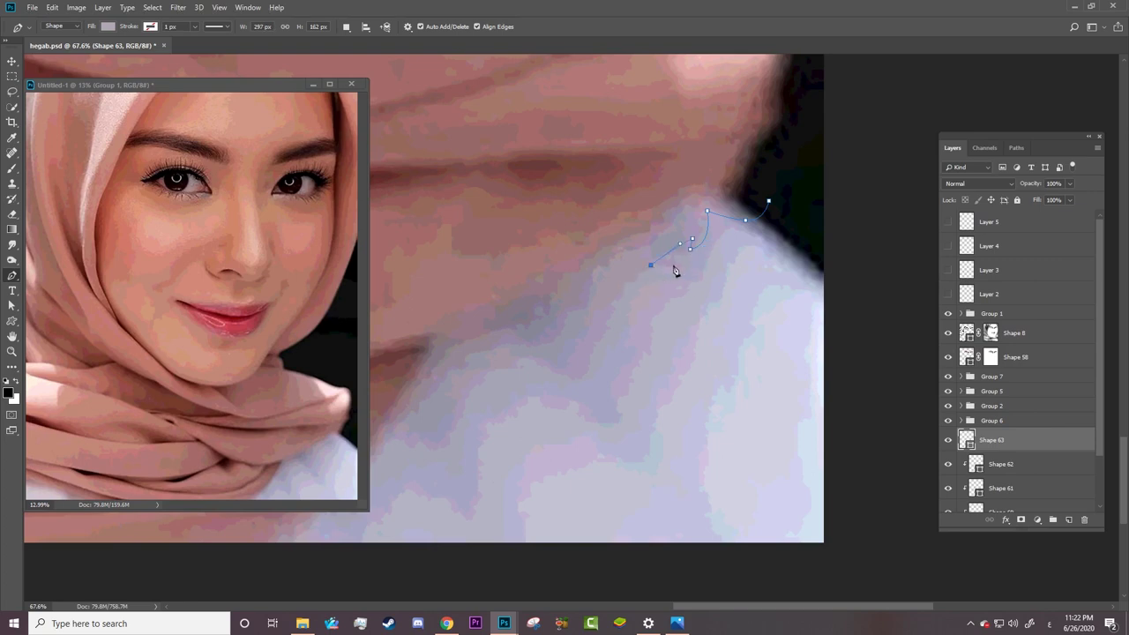
mouse_move(608, 316)
left_mouse_down()
mouse_move(593, 358)
mouse_move(562, 381)
left_mouse_up()
left_click(608, 316, "alt")
left_click(585, 372, "alt")
left_click_drag(546, 368, 515, 363)
left_click(466, 404, "alt")
Step: Add points along the lower fold to the bottom edge and close Shape 63
left_click(443, 444)
left_click(411, 452)
left_click(387, 444)
scroll(690, 605, "left", 4)
left_click(459, 545)
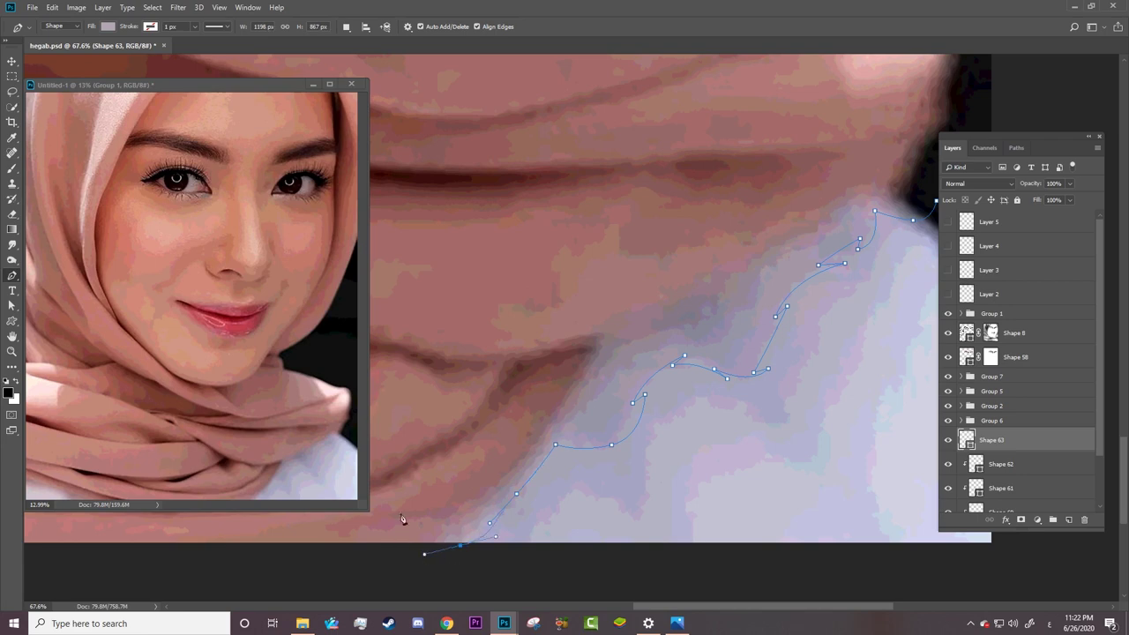
left_click_drag(340, 548, 360, 526)
left_click_drag(447, 409, 497, 355)
left_click(933, 200)
Step: Fill Shape 63 with mauve a596a5 and clip it into the shirt layers
left_click(108, 26)
left_click(163, 50)
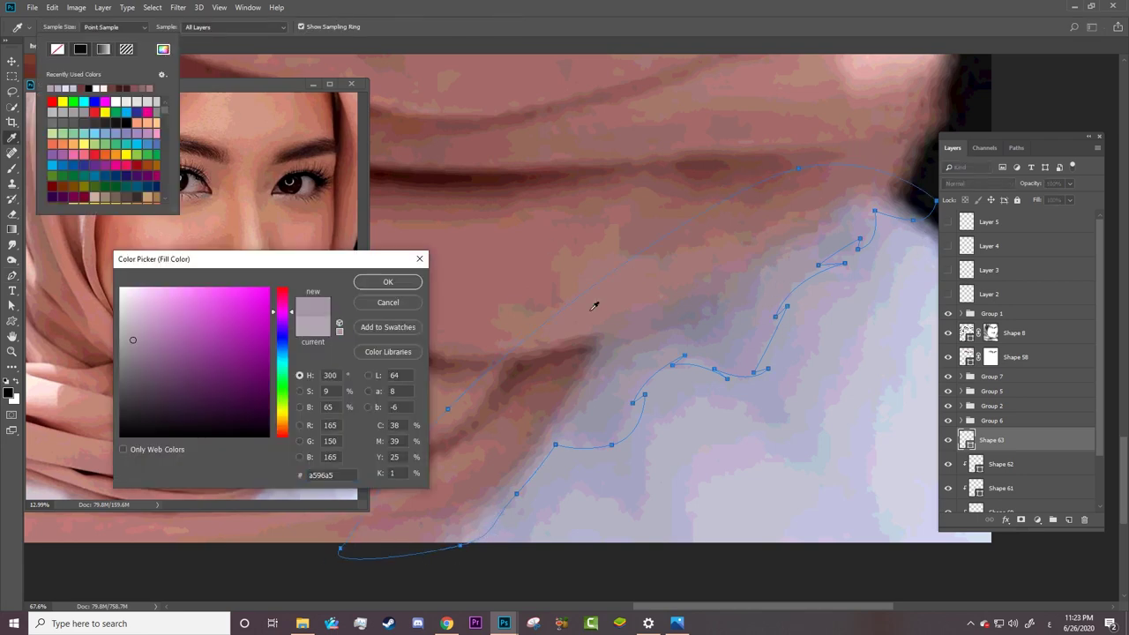
left_click(388, 281)
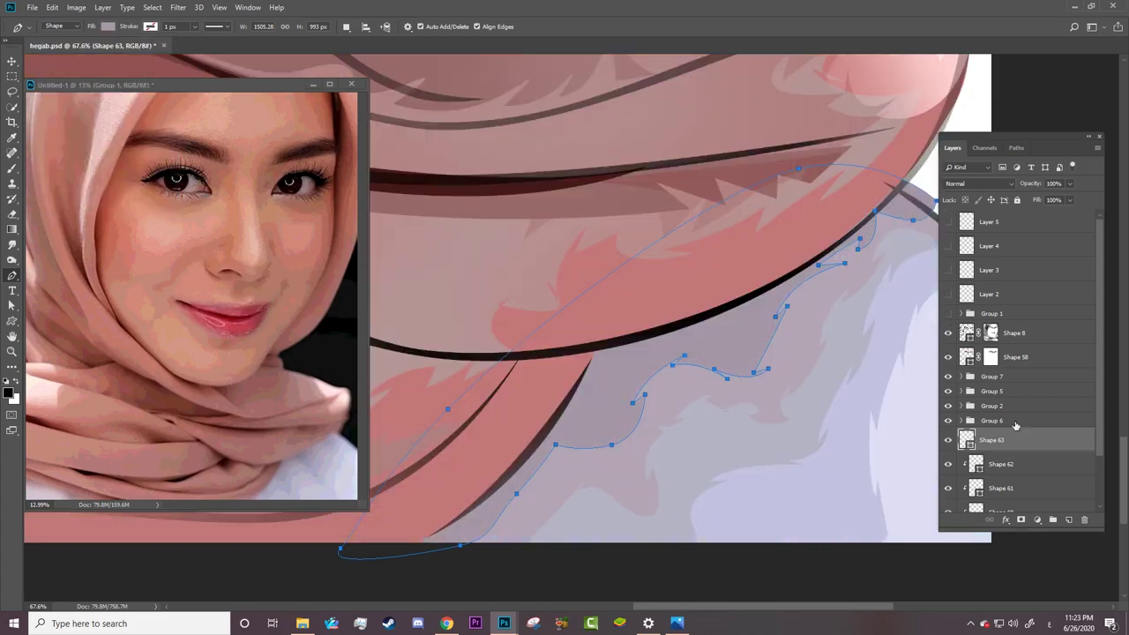
right_click(1025, 422)
left_click(921, 339)
Step: Zoom out to see more of the scarf and compare the artwork with the reference photo
key("z")
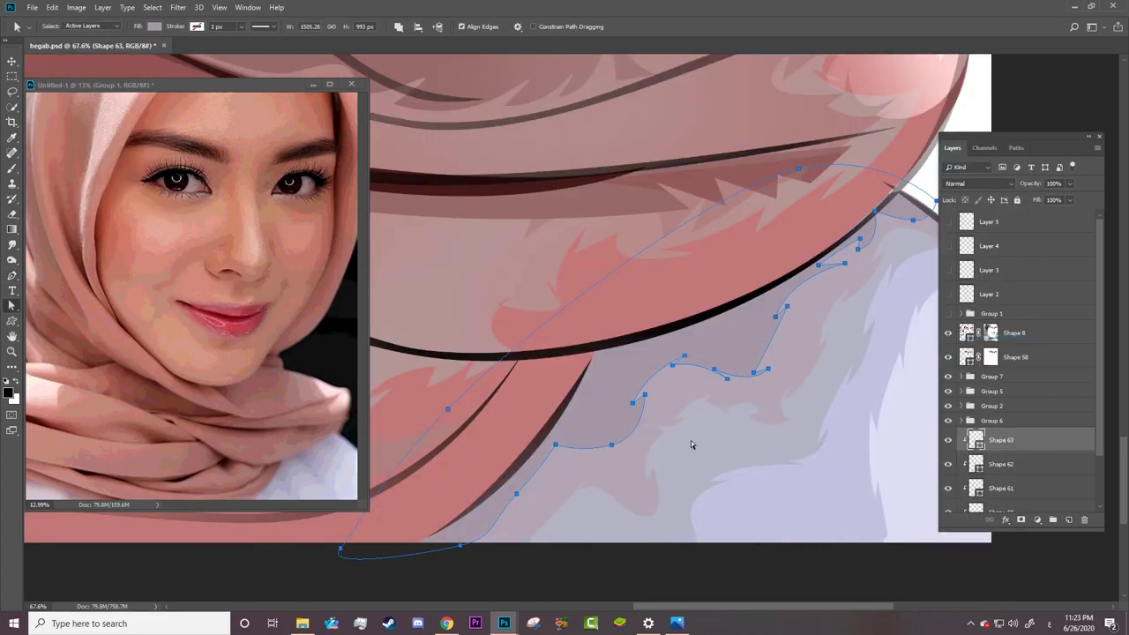
mouse_move(647, 452)
left_mouse_down()
mouse_move(676, 491)
mouse_move(1008, 540)
mouse_move(972, 418)
left_mouse_up()
left_click(948, 313)
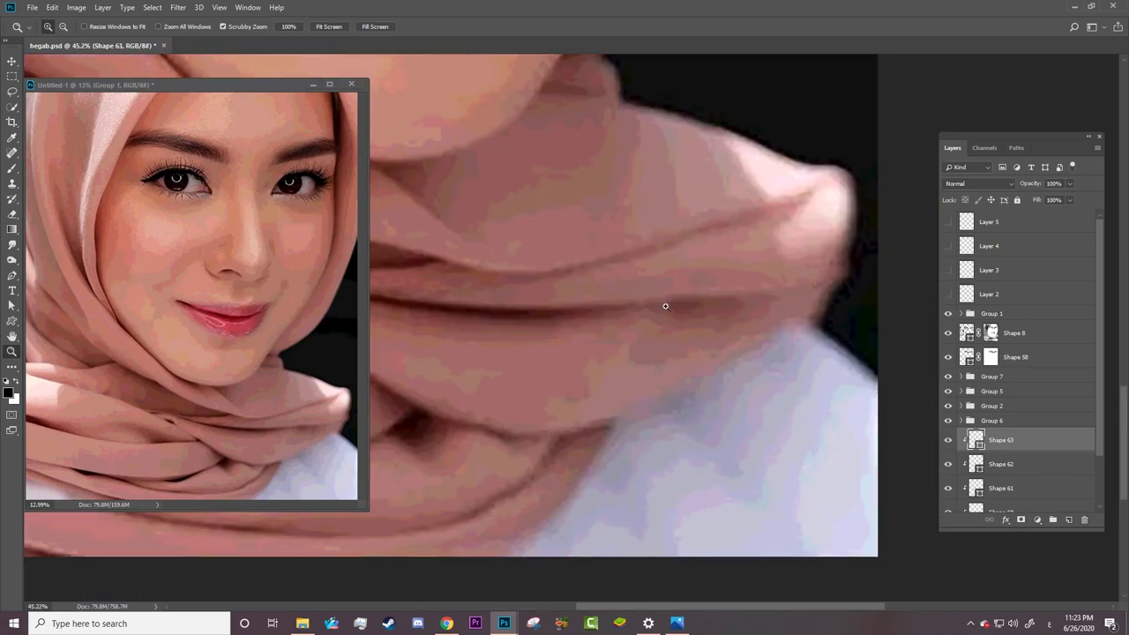
key("p")
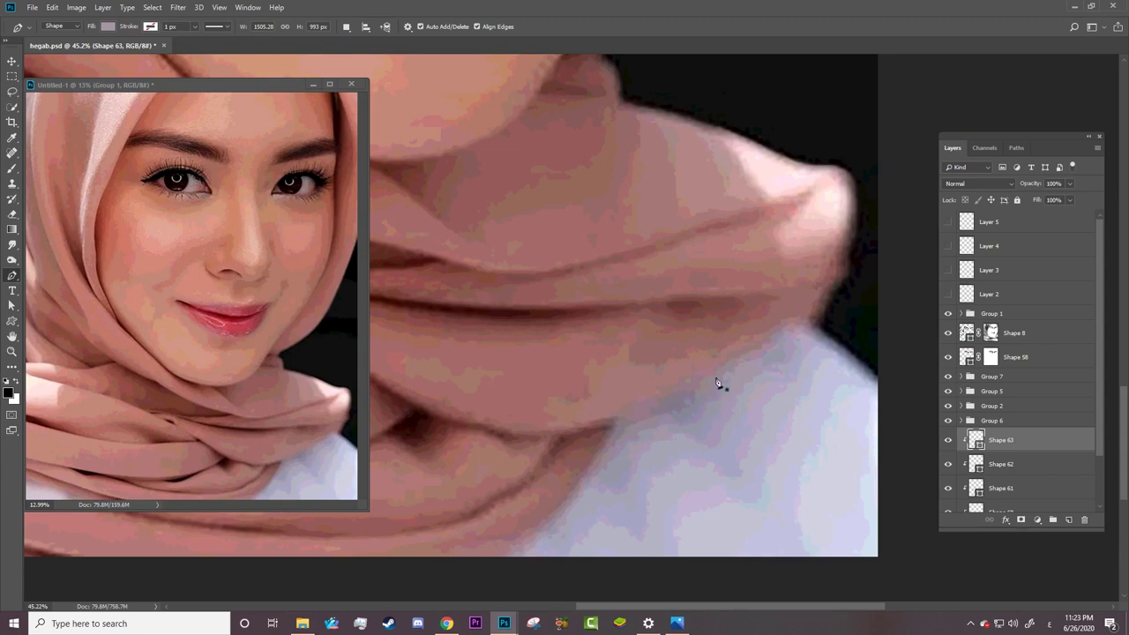
left_click(948, 314)
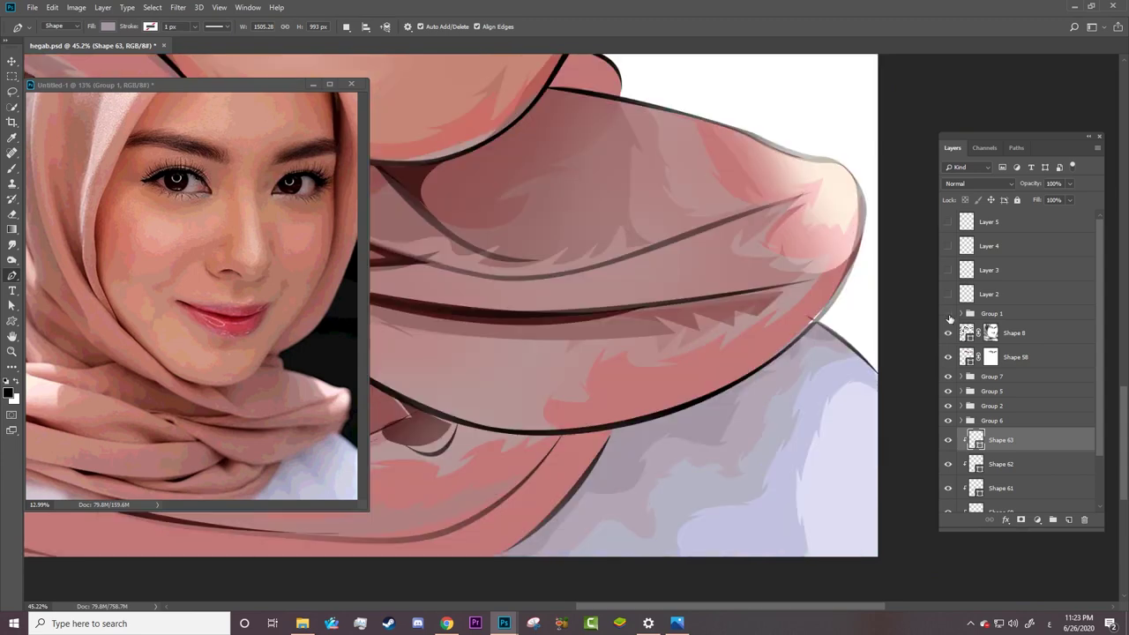
left_click(948, 314)
Step: Trace Shape 64's closed shadow outline along the scarf edge
left_click(781, 326)
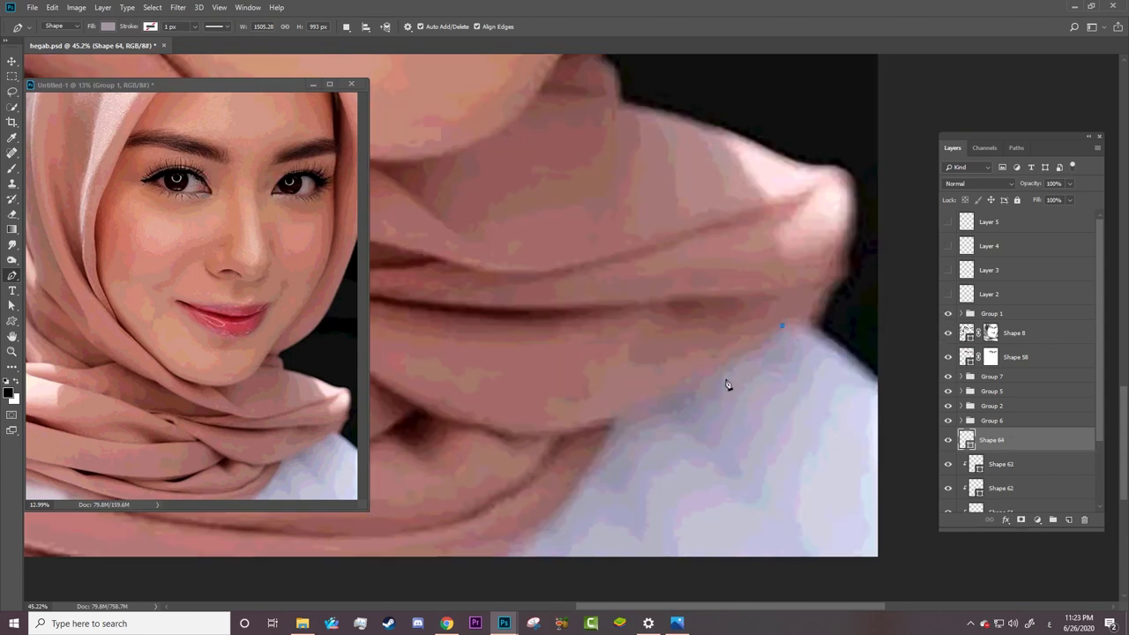
left_click_drag(736, 369, 718, 388)
left_click(594, 476)
left_click(555, 529)
left_click_drag(510, 523, 497, 551)
left_click(843, 318)
left_click(782, 327)
Step: Fill Shape 64 with a sampled mauve and clip it to the layers below
left_click(109, 26)
left_click(163, 49)
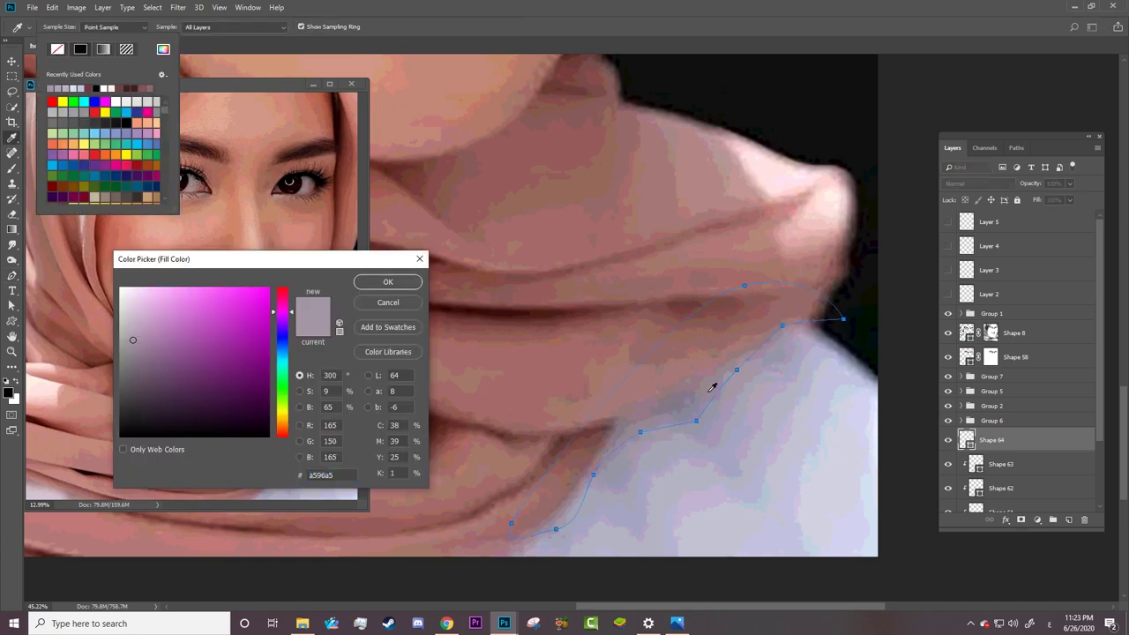
left_click(388, 282)
key("Escape")
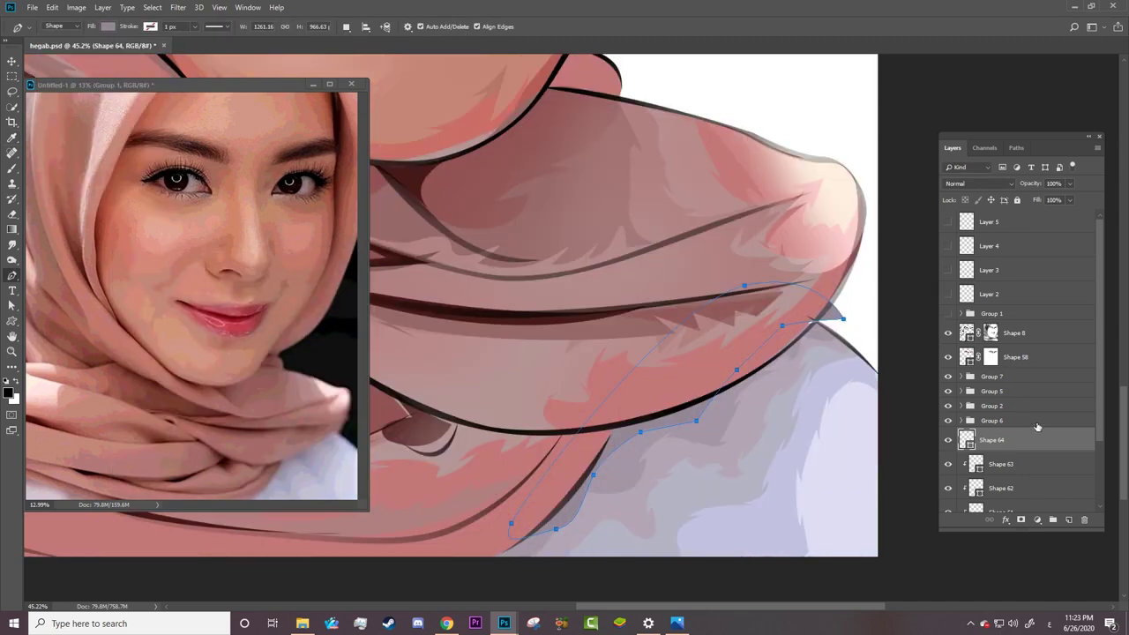
right_click(1043, 430)
left_click(940, 339)
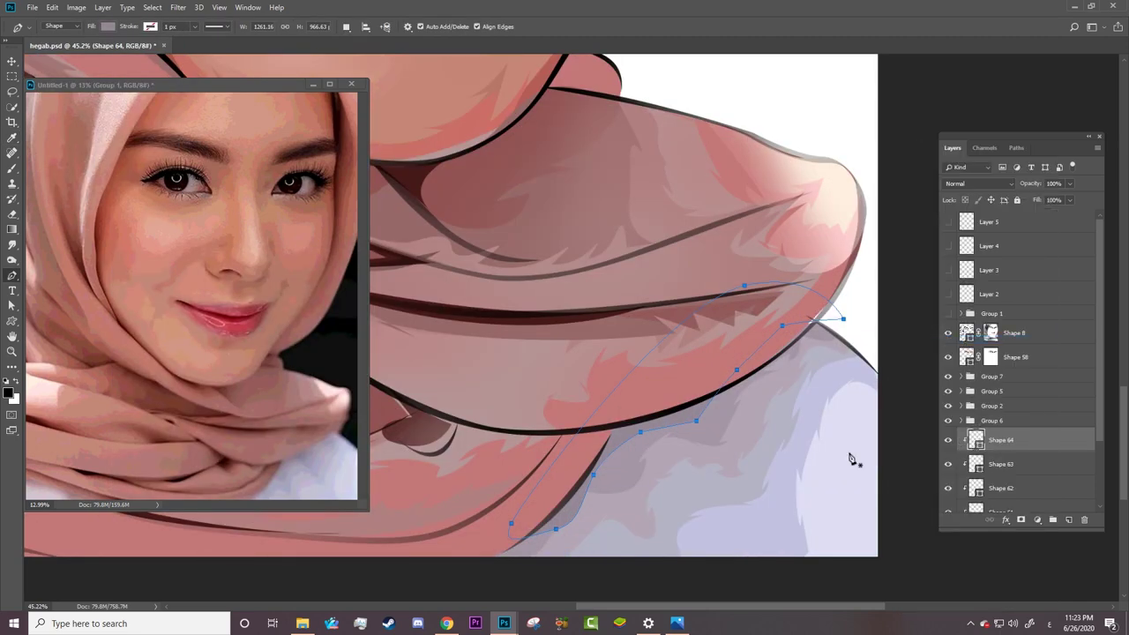
Step: Outline Shape 65 along the fold up to the scarf's right edge, hiding the reference photo
left_click(948, 313)
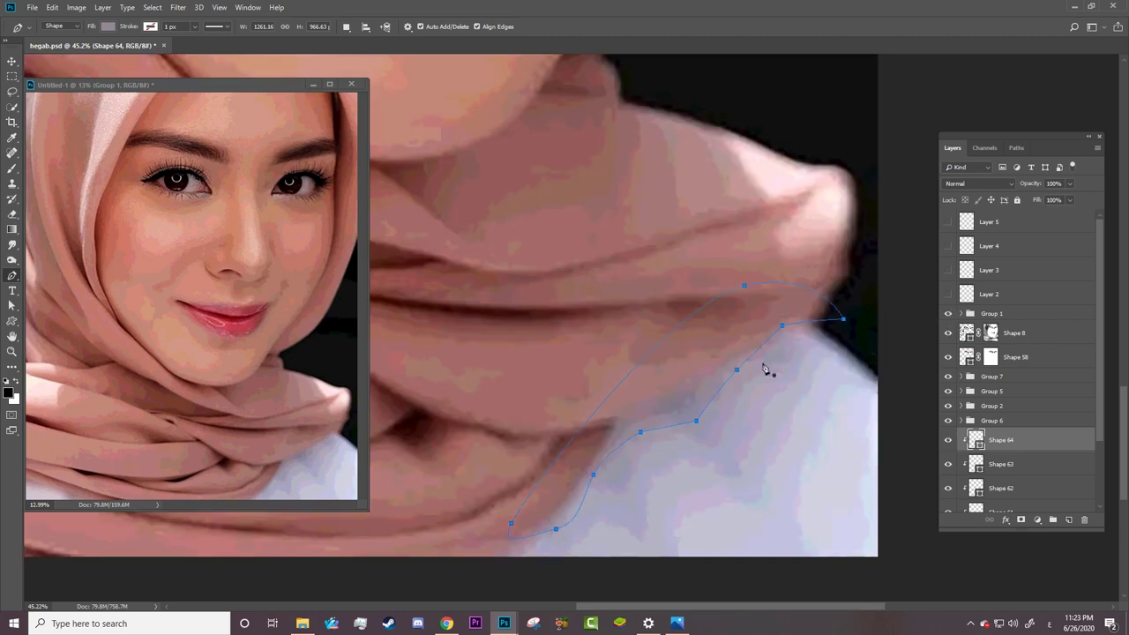
left_click(736, 348)
left_click_drag(686, 401, 661, 416)
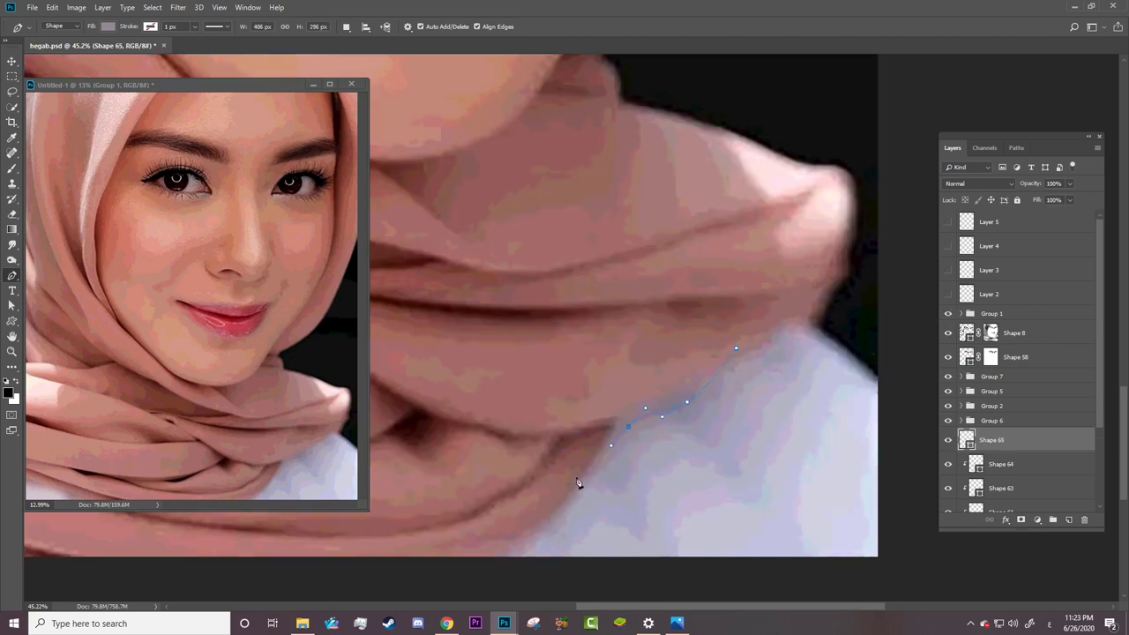
left_click_drag(838, 306, 762, 341)
left_click(948, 314)
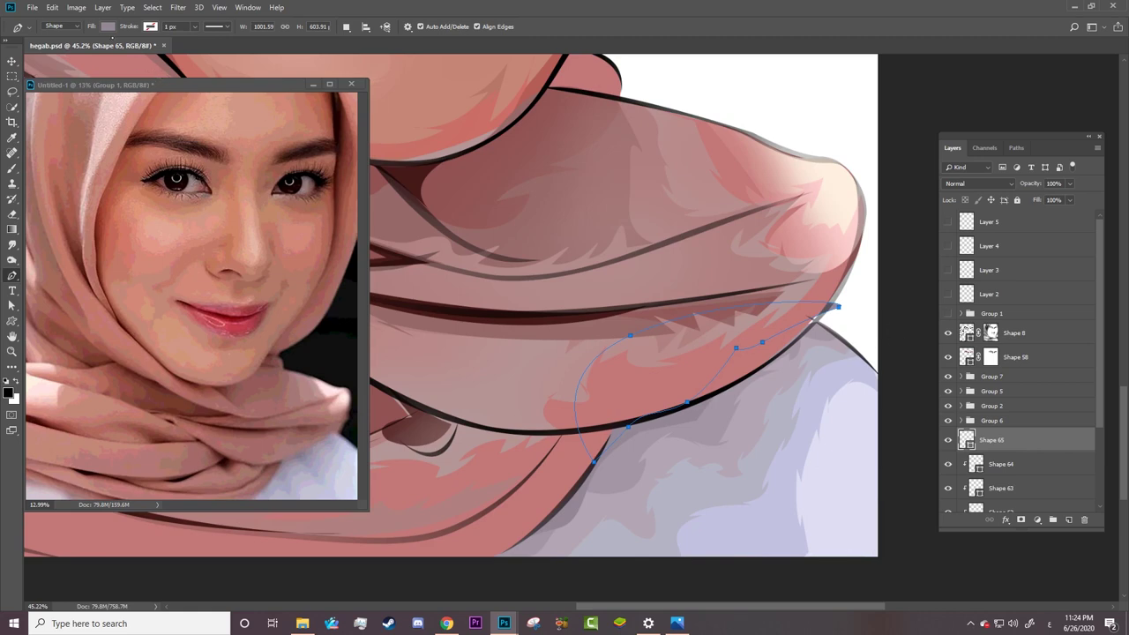
Step: Fill Shape 65 with a darker mauve, #817081, sampled from the photo
left_click(108, 26)
left_click(163, 49)
left_click_drag(221, 258, 482, 187)
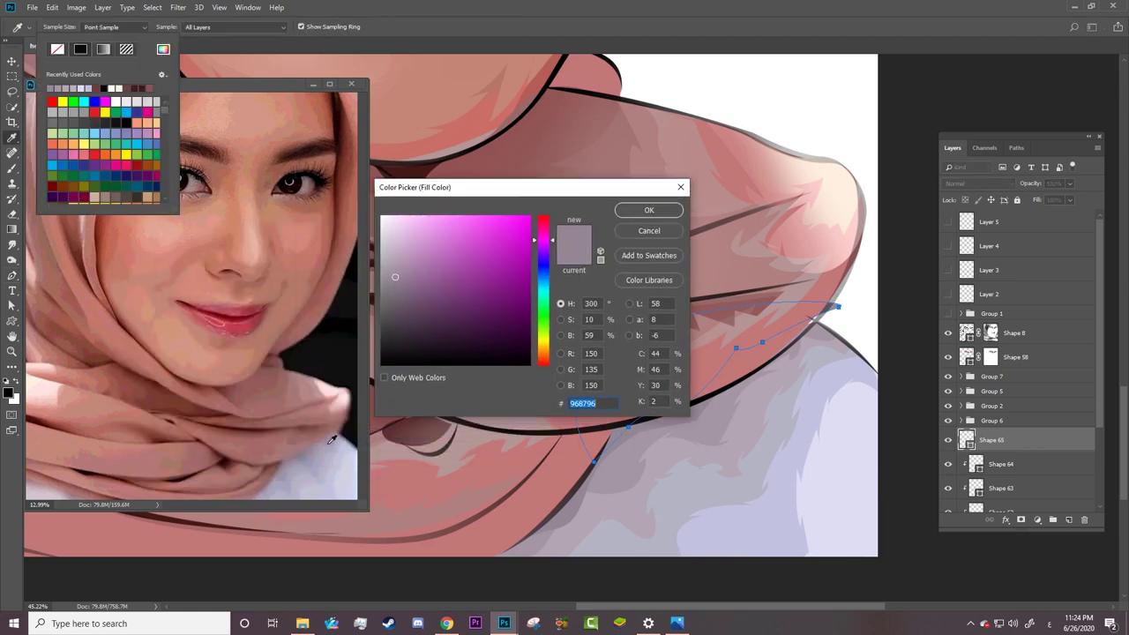
left_click(303, 453)
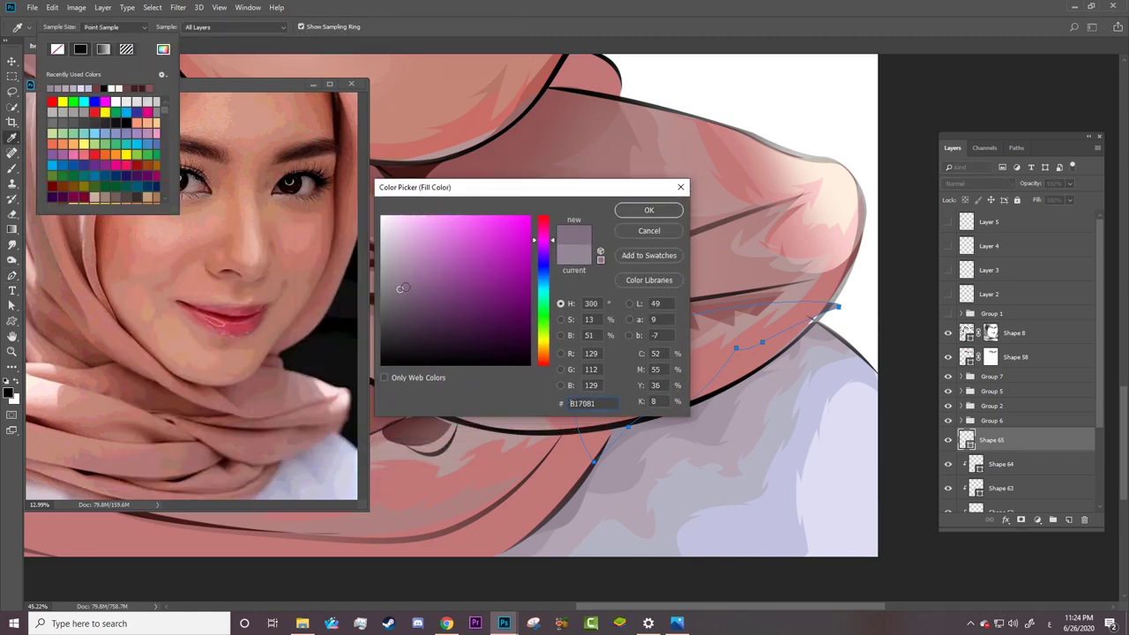
key("Return")
key("Escape")
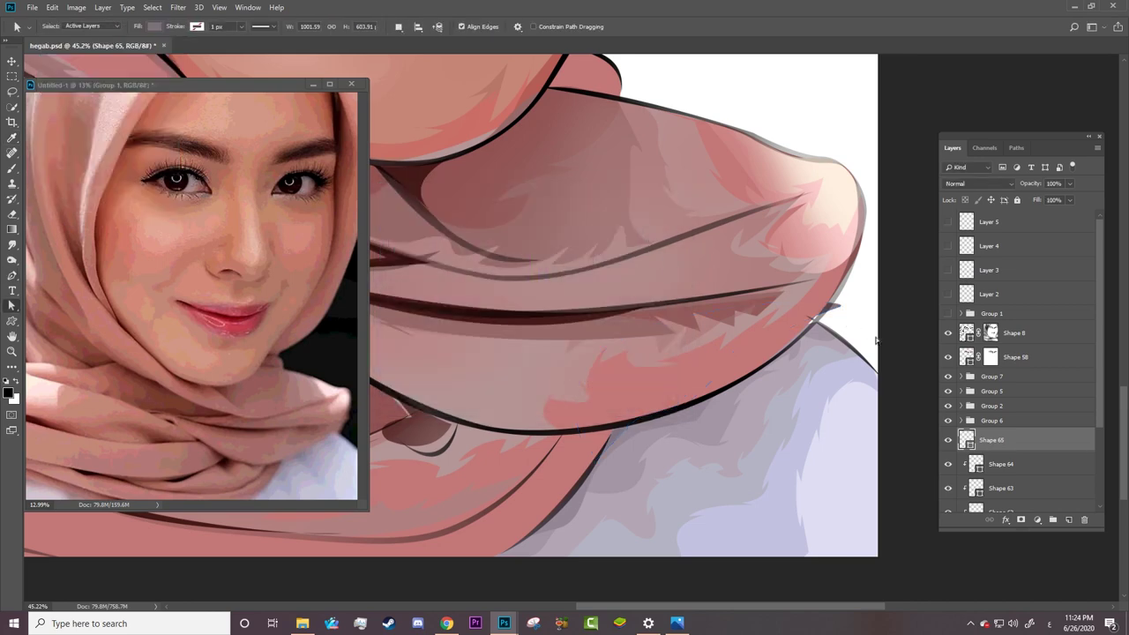
Step: Clip Shape 65 to the garment below and zoom out to the whole portrait
right_click(1026, 438)
left_click(917, 339)
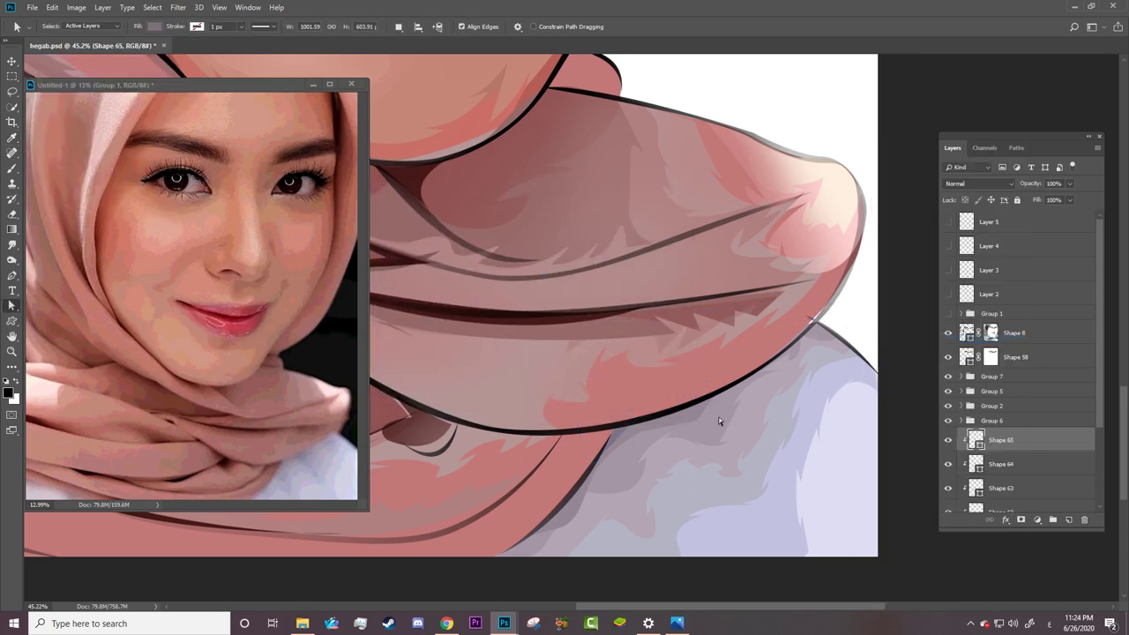
key("z")
mouse_move(697, 441)
left_mouse_down()
mouse_move(808, 543)
mouse_move(883, 509)
left_mouse_up()
Step: Zoom the reference photo onto the scarf and select the Shape 59 layer in the portrait
left_click_drag(751, 596, 516, 587)
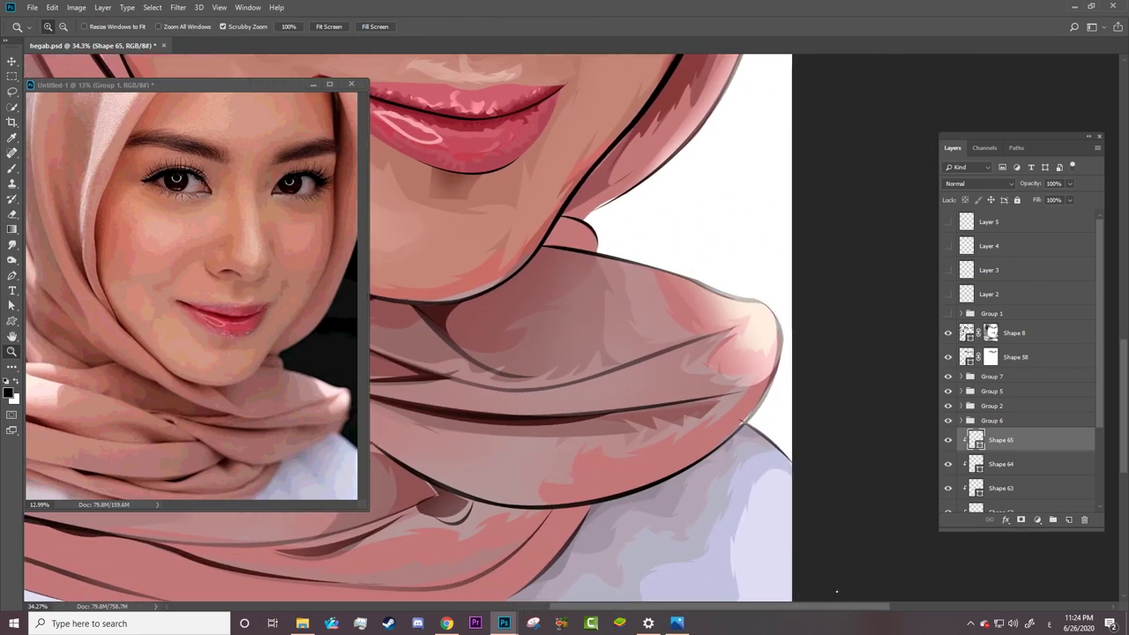
left_click_drag(220, 318, 291, 317)
scroll(191, 295, "right", 2)
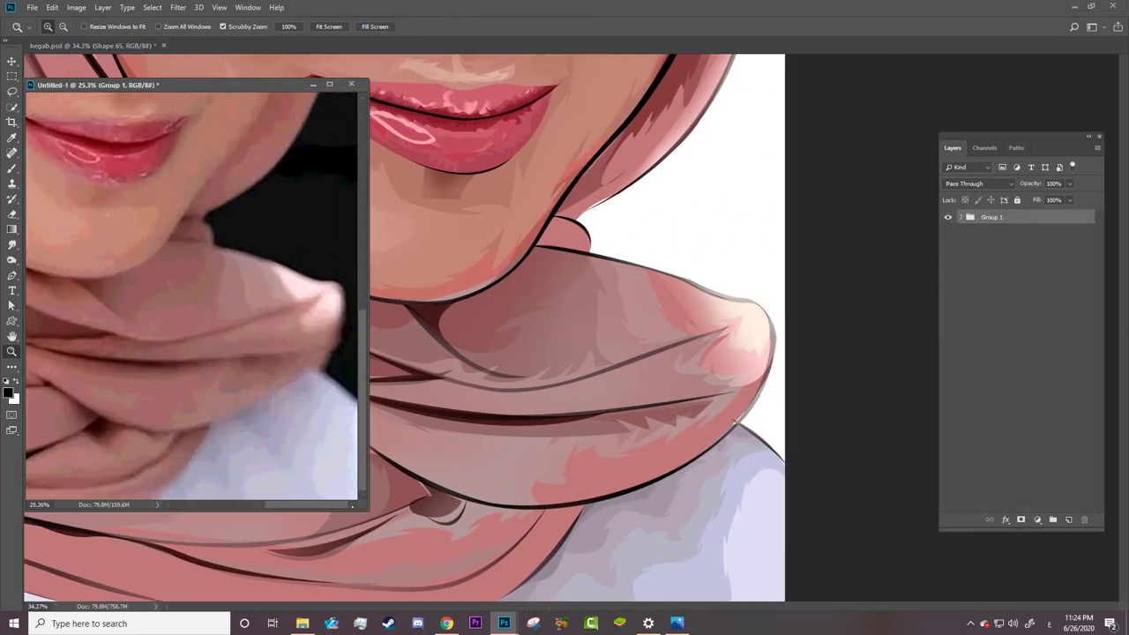
left_click(774, 535)
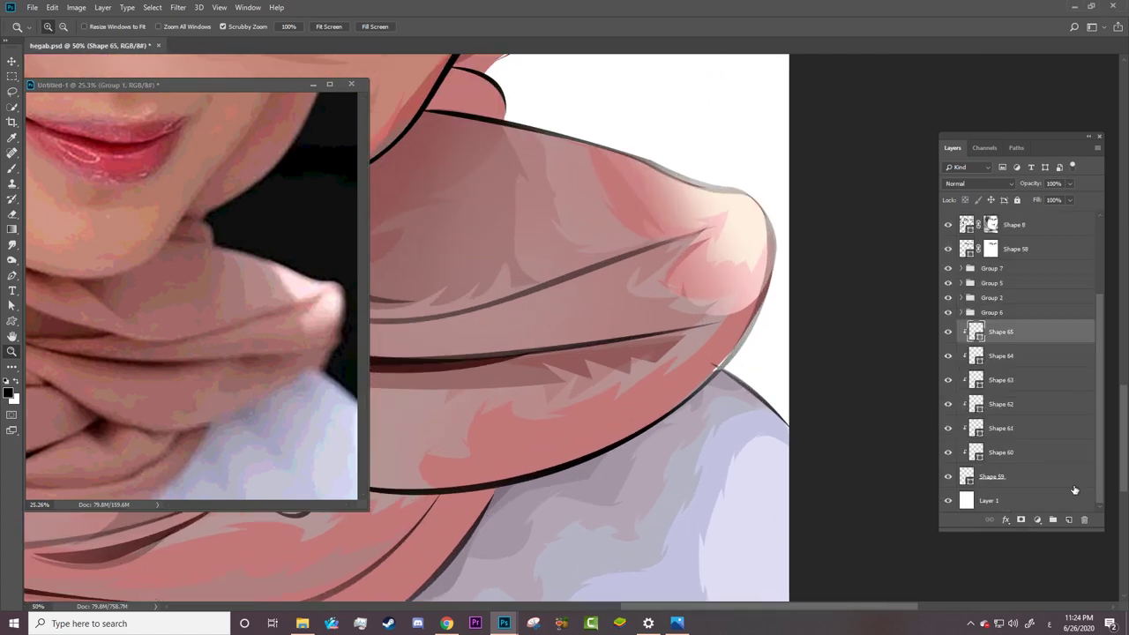
left_click(945, 476)
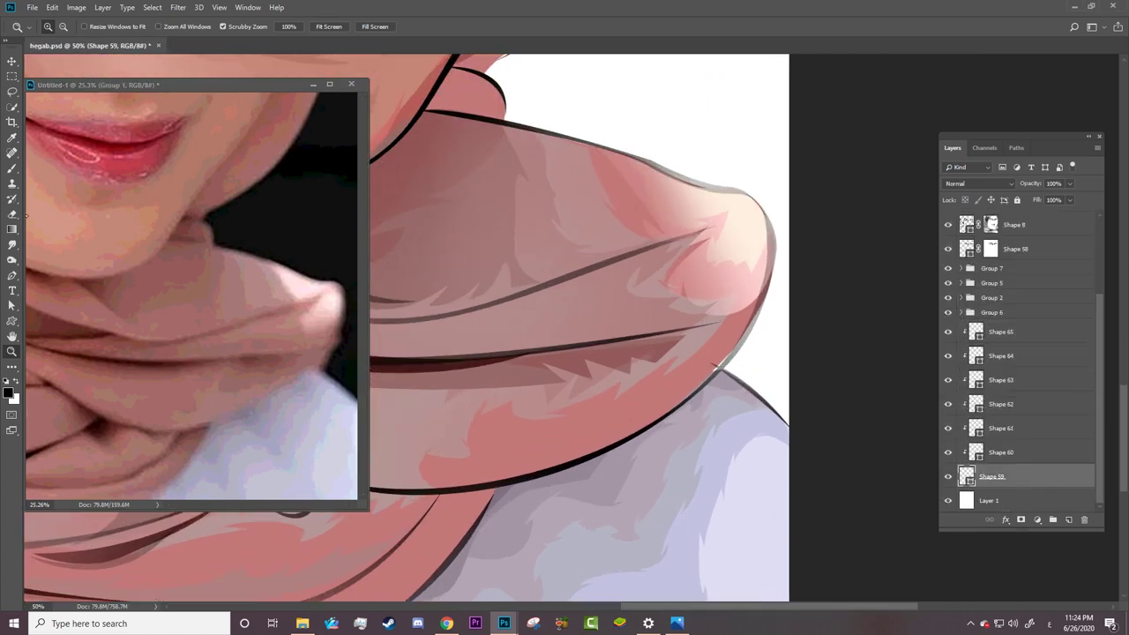
left_click(12, 275)
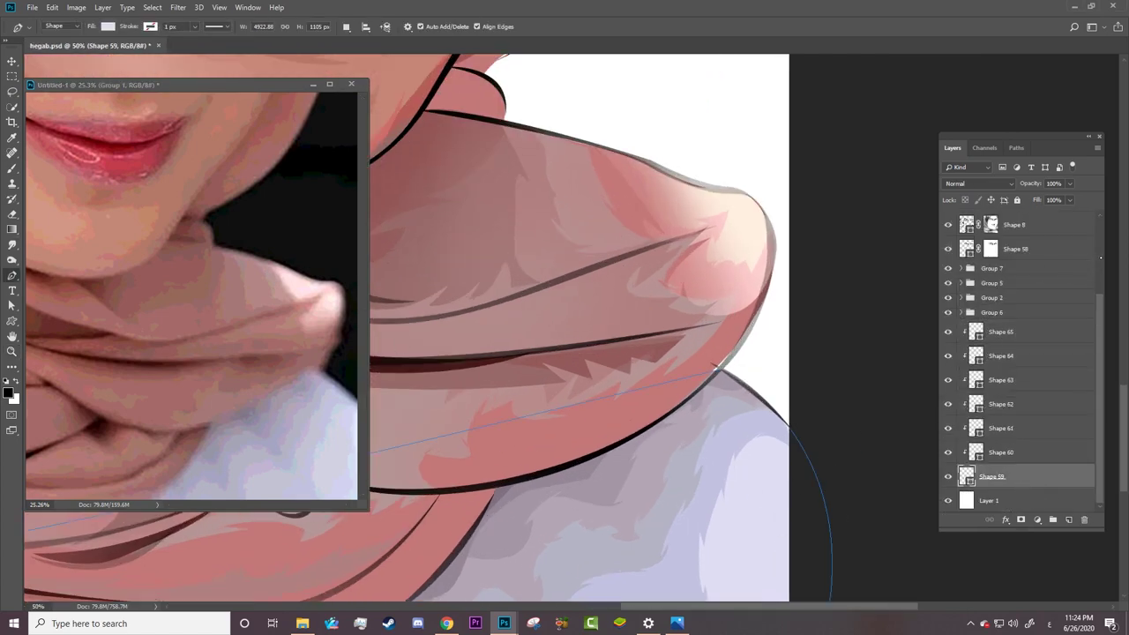
scroll(1014, 370, "up", 4)
Step: Trace a closed shape down the shirt's right edge below the scarf
left_click(780, 455)
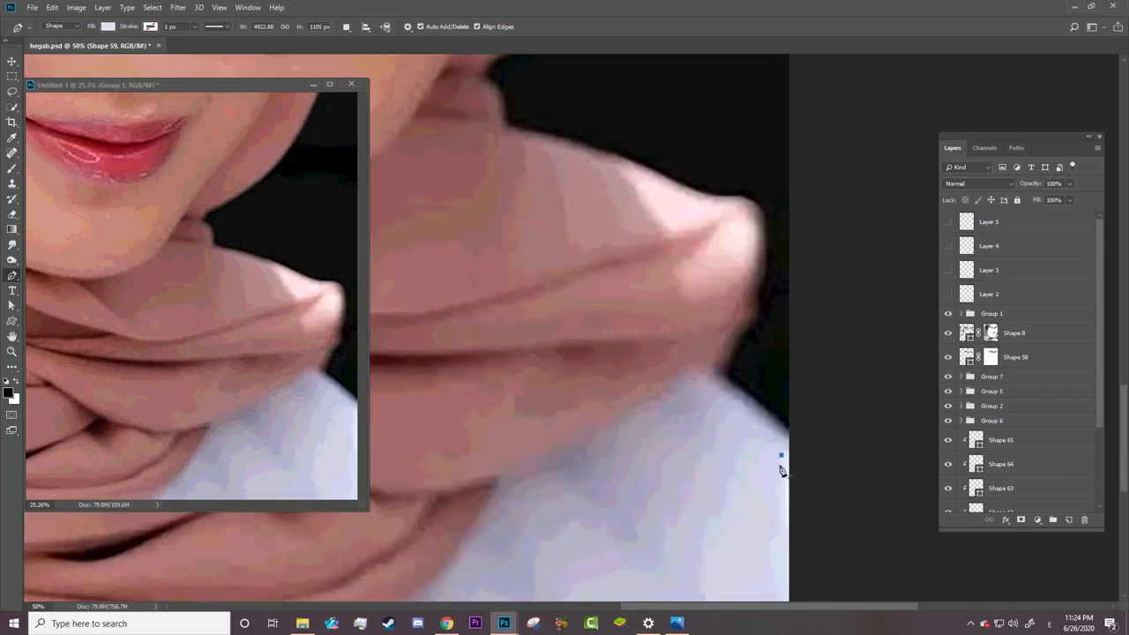
left_click(775, 490)
left_click(772, 535)
left_click(768, 570)
scroll(871, 507, "down", 3)
left_click(776, 439)
left_click_drag(820, 488, 836, 388)
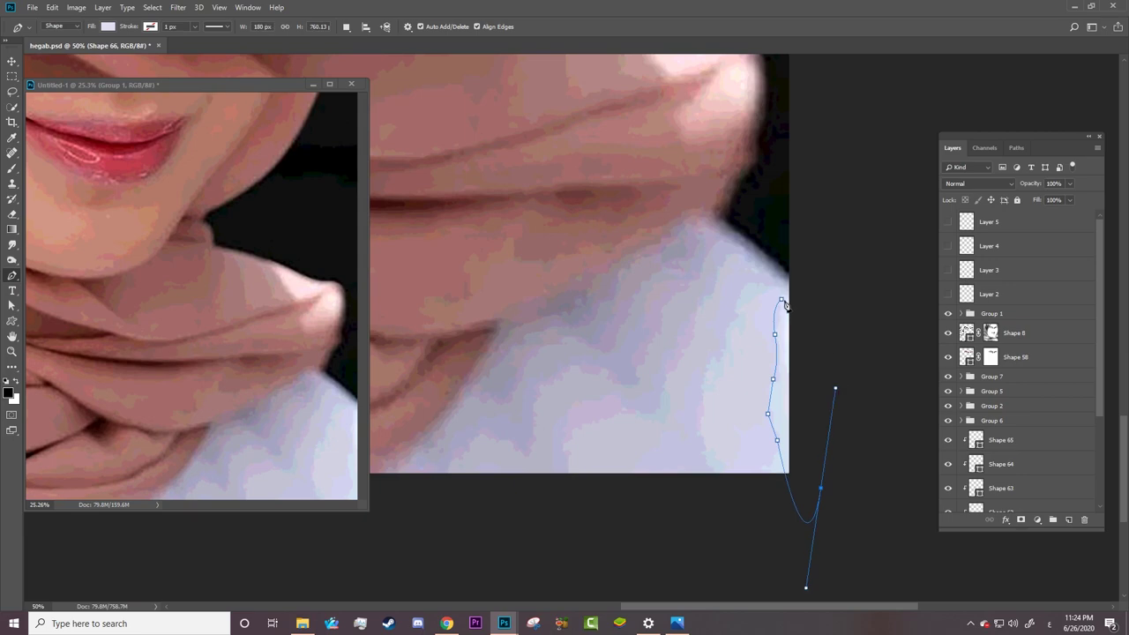
left_click(782, 302)
Step: Fill the new Shape 66 with pale lavender #e6e6f5
left_click(948, 314)
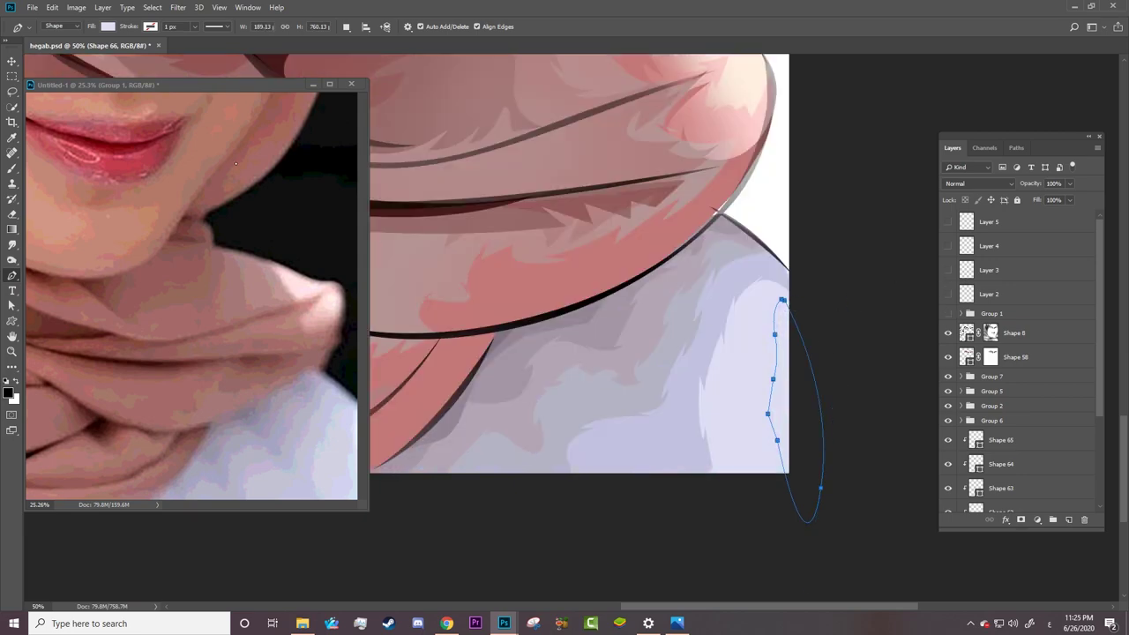
left_click(108, 27)
left_click(163, 50)
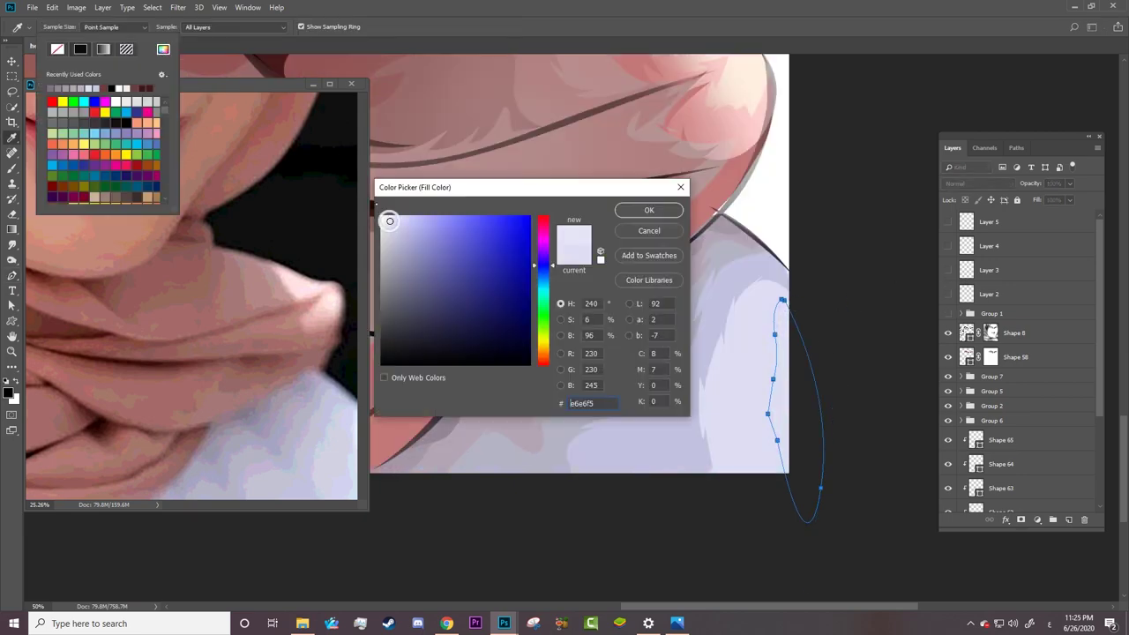
left_click(650, 212)
key("Return")
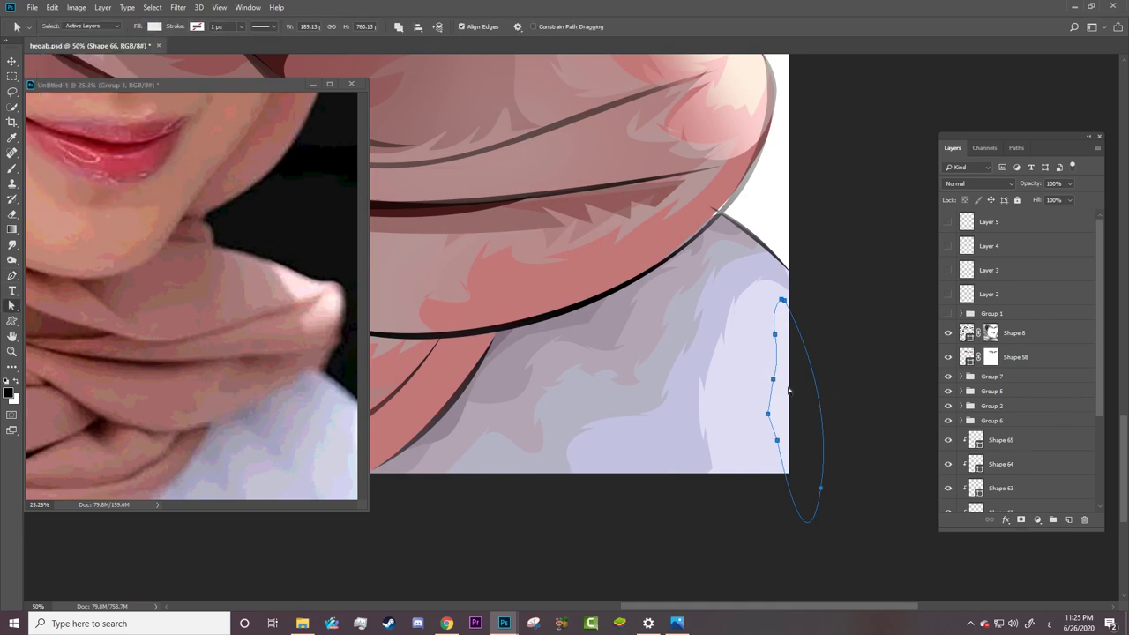
Step: Smooth the shape's edge into gentle curves with the Curvature Pen
key("z")
mouse_move(751, 395)
left_mouse_down()
mouse_move(673, 417)
mouse_move(846, 391)
left_mouse_up()
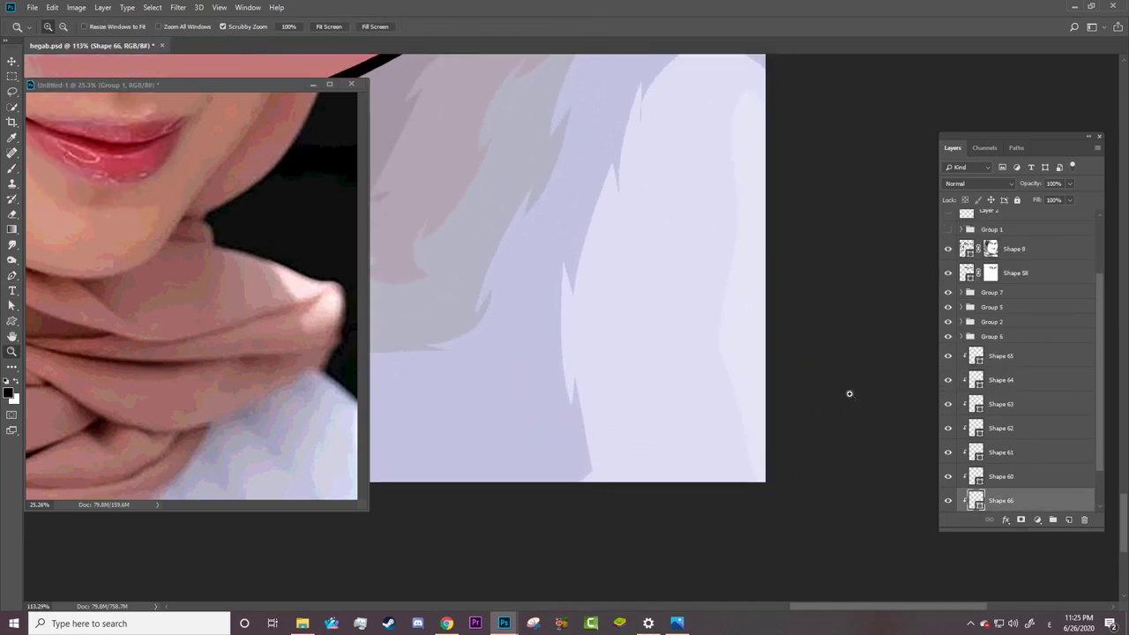
key("a")
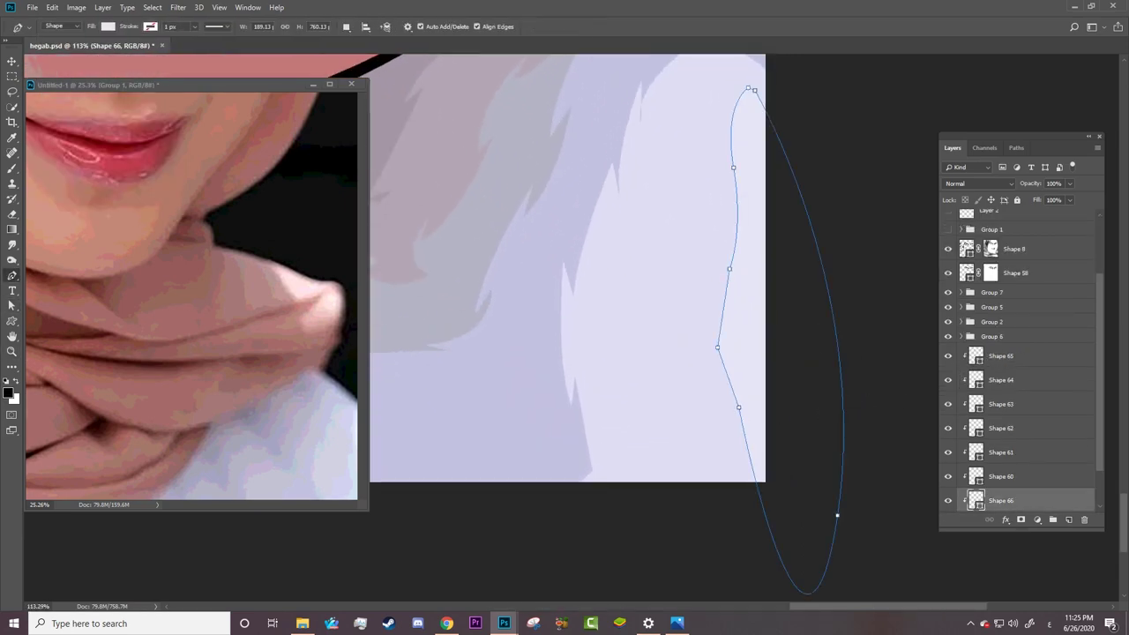
left_click_drag(11, 275, 53, 296)
mouse_move(726, 265)
left_mouse_down()
mouse_move(700, 258)
mouse_move(726, 245)
mouse_move(734, 286)
left_mouse_up()
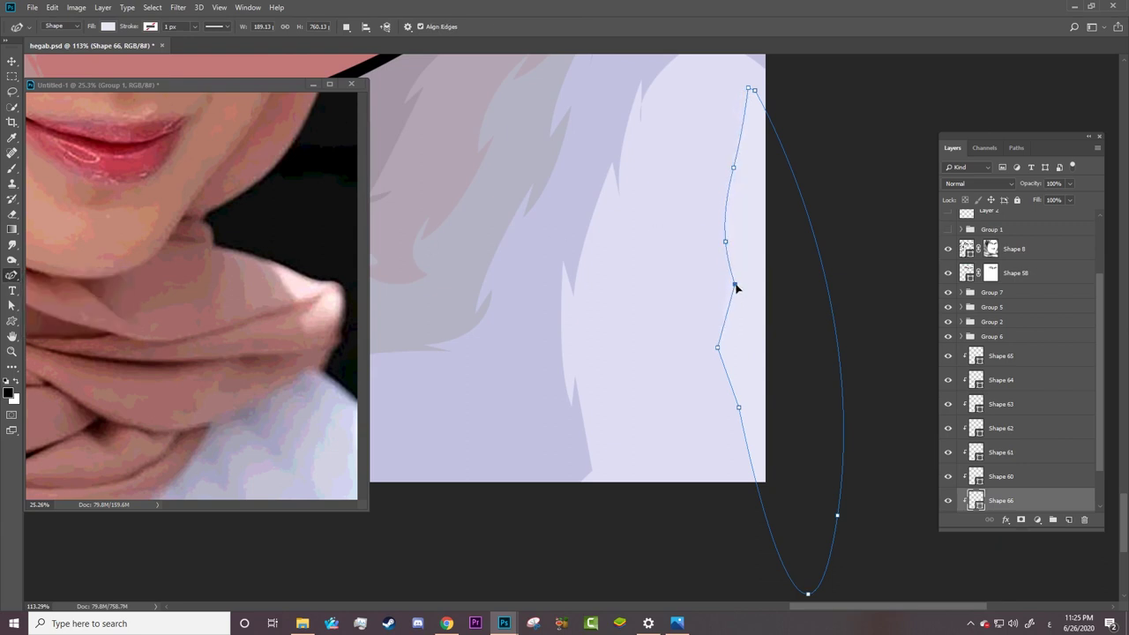
double_click(717, 347)
left_click_drag(738, 407, 719, 433)
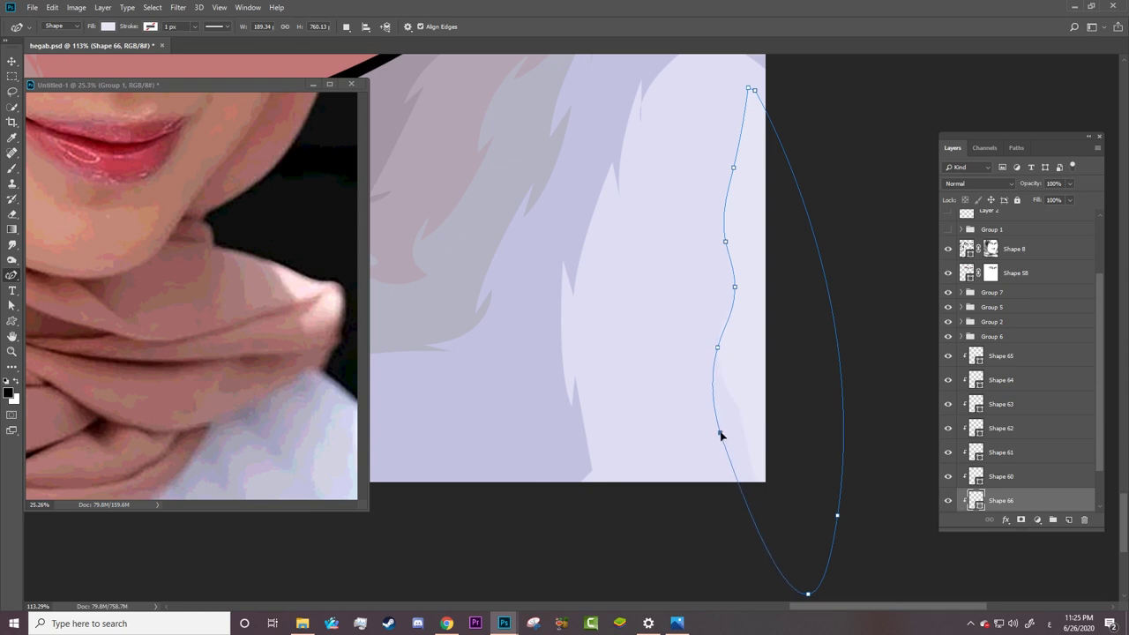
Step: Move the shape's top point up-left along the shirt and zoom out to the whole portrait
left_click_drag(748, 89, 717, 75)
left_click(717, 75)
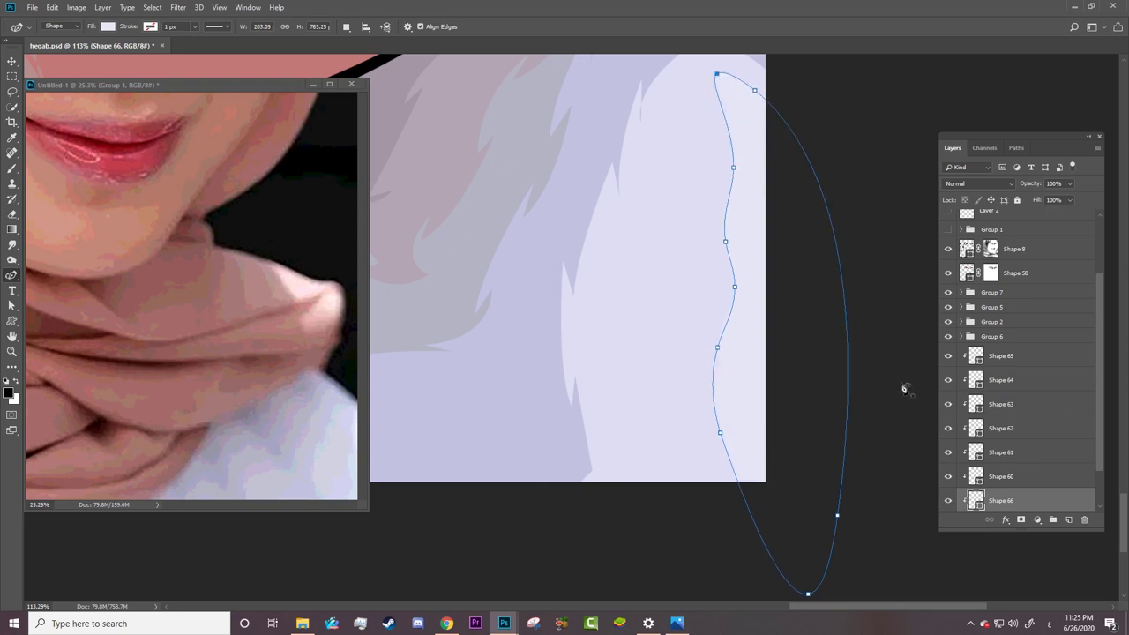
key("a")
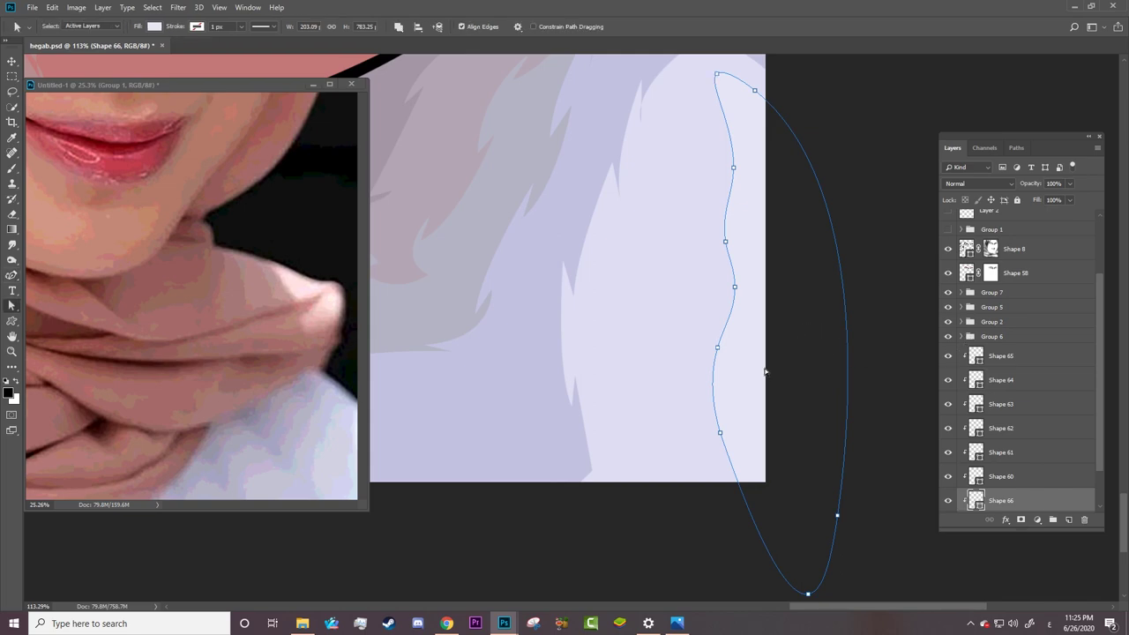
key("z")
left_click_drag(694, 391, 502, 481)
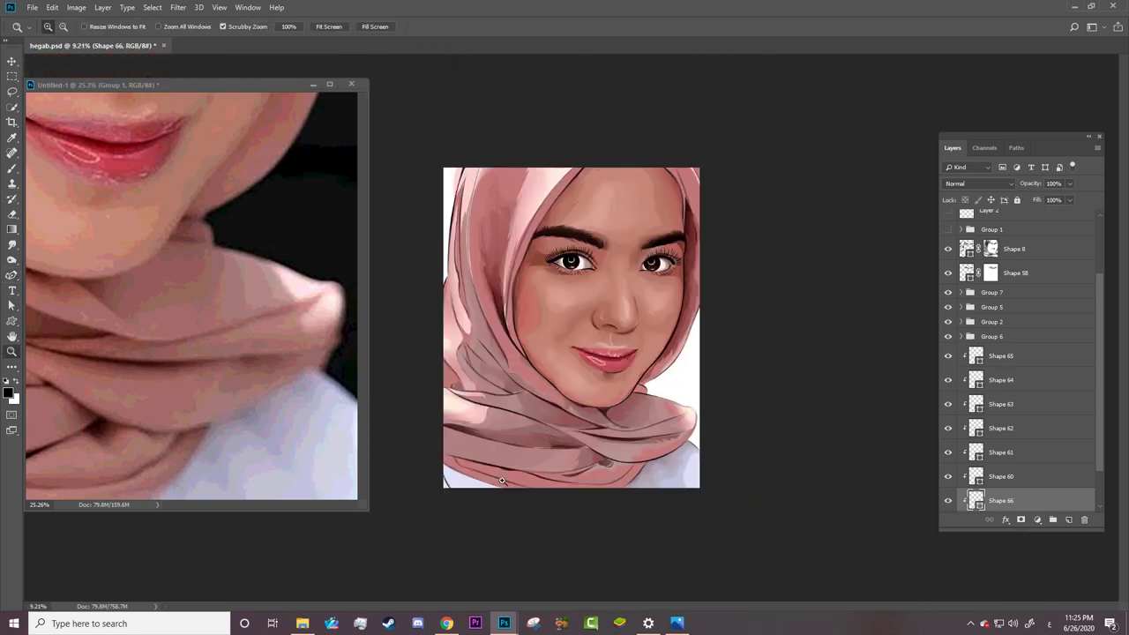
Step: Save hegab.psd and zoom the portrait and reference photo to the chin and scarf folds
key("ctrl+s")
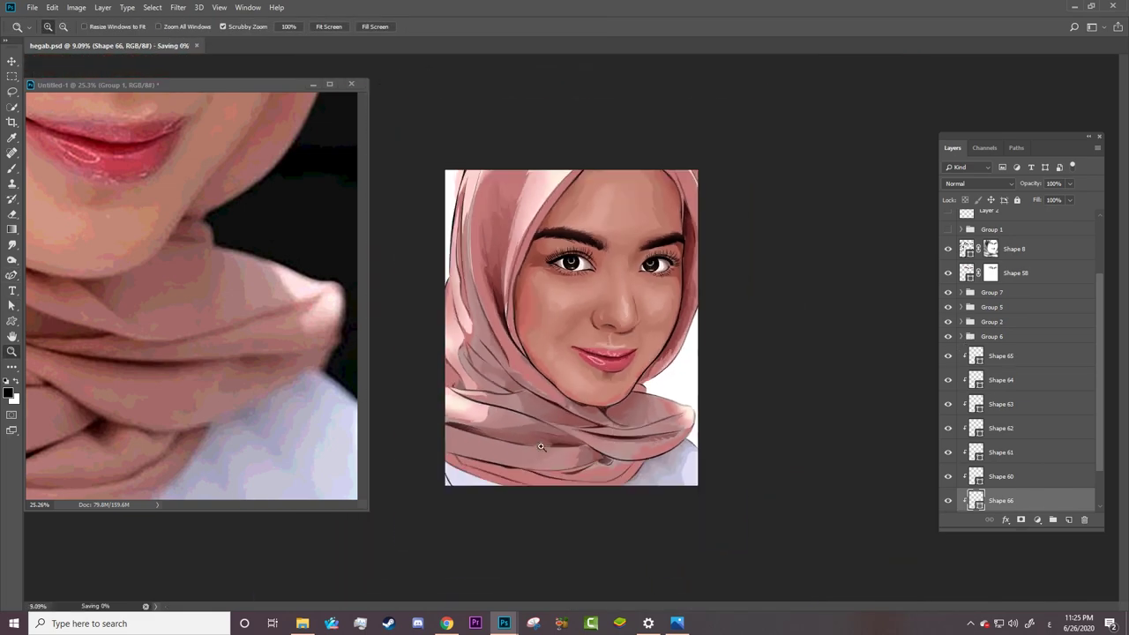
left_click_drag(423, 526, 508, 492)
mouse_move(568, 607)
left_mouse_down()
mouse_move(500, 537)
mouse_move(397, 529)
left_mouse_up()
left_click_drag(264, 397, 207, 396)
mouse_move(125, 422)
left_mouse_down()
mouse_move(188, 391)
mouse_move(243, 389)
left_mouse_up()
mouse_move(706, 480)
left_mouse_down()
mouse_move(653, 479)
mouse_move(727, 479)
left_mouse_up()
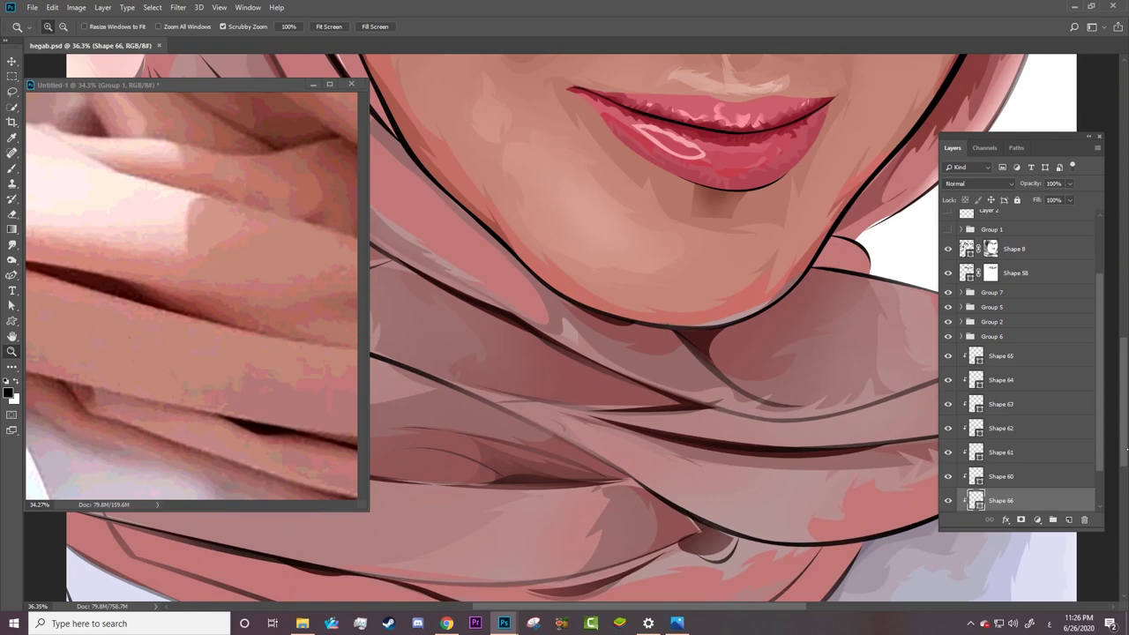
Step: Zoom in on the lower scarf lines and select the Shape 60 and Shape 62 layers
scroll(1125, 449, "down", 5)
left_click_drag(705, 599, 589, 595)
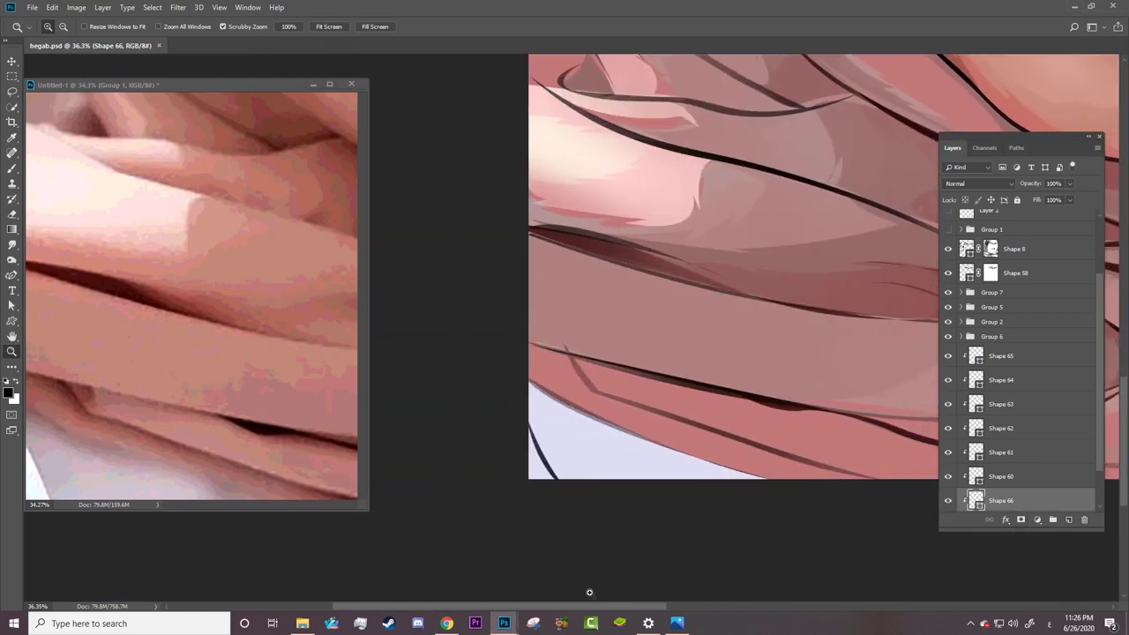
left_click_drag(654, 450, 698, 458)
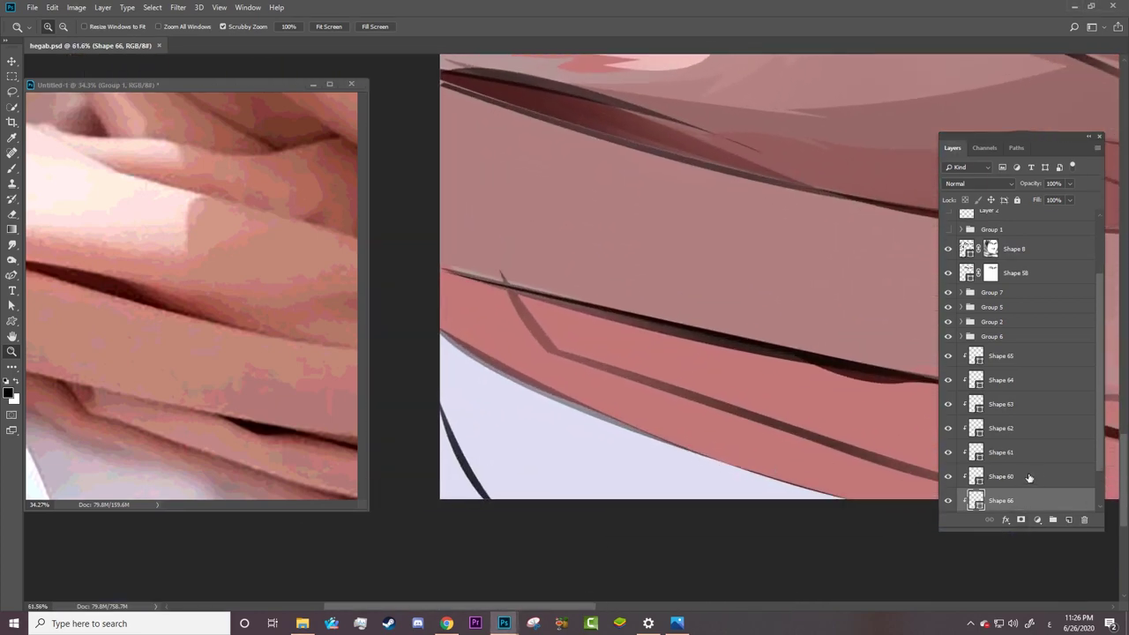
left_click(1029, 477)
left_click(995, 430)
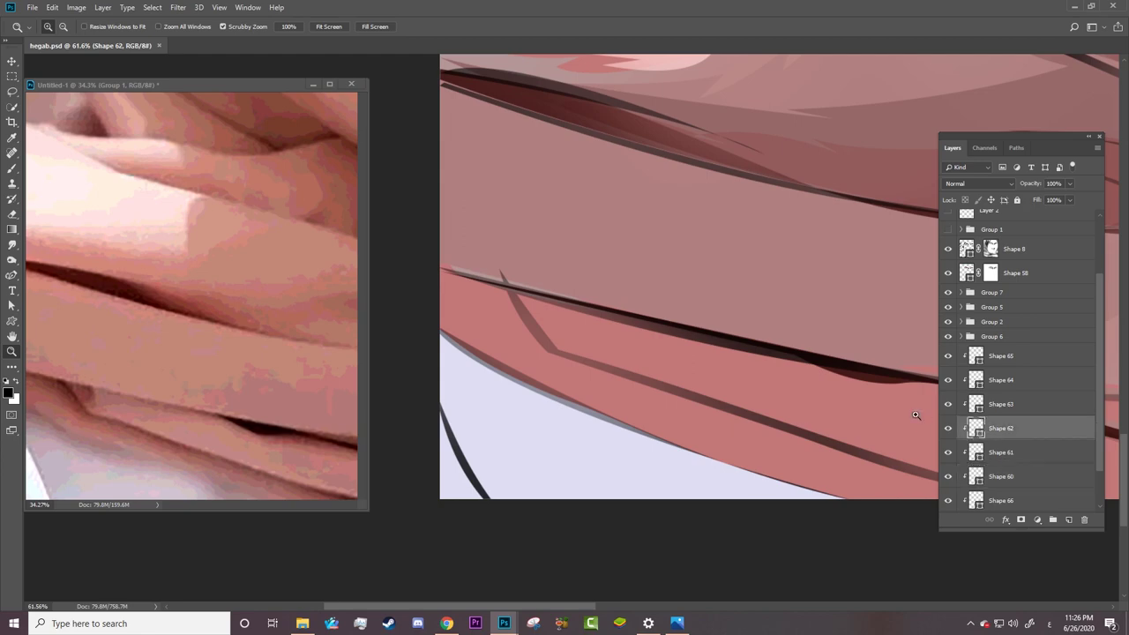
scroll(1096, 235, "up", 3)
Step: Show the reference photo and, with the standard Pen, trace a shadow shape under the scarf's edge
left_click(949, 314)
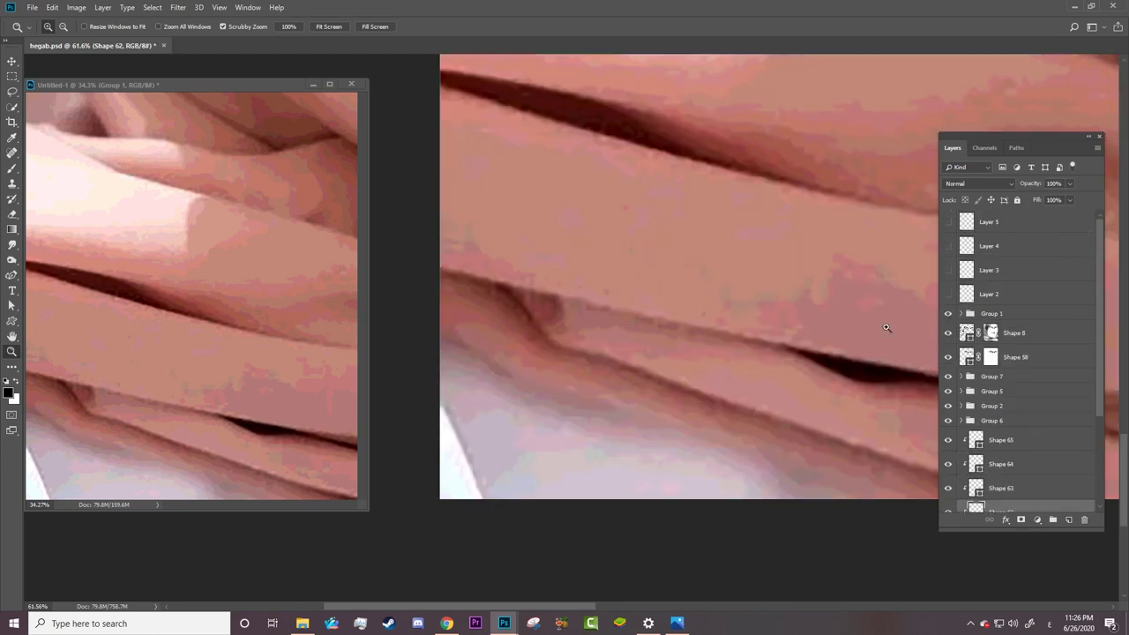
right_click(11, 276)
left_click(62, 273)
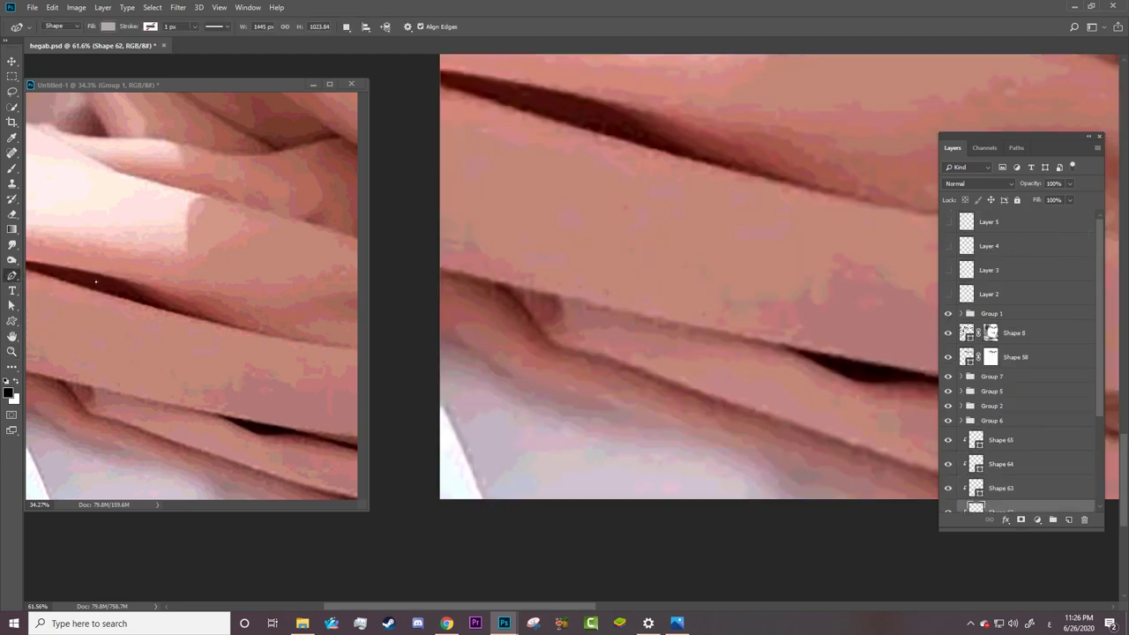
left_click_drag(737, 509, 739, 483)
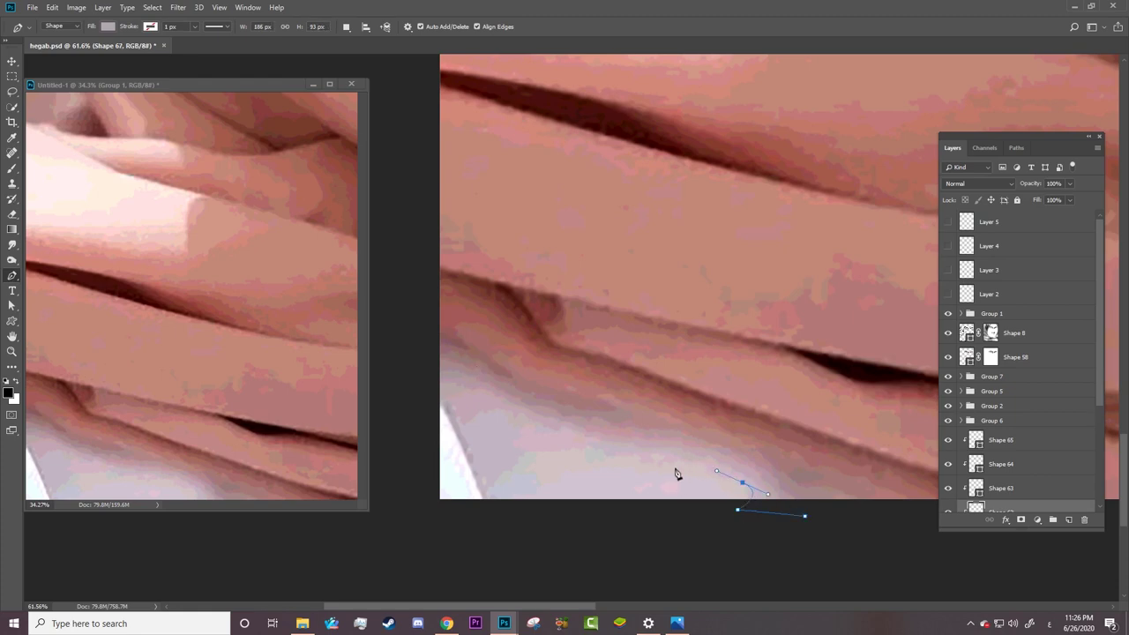
left_click_drag(673, 467, 642, 473)
left_click(694, 473)
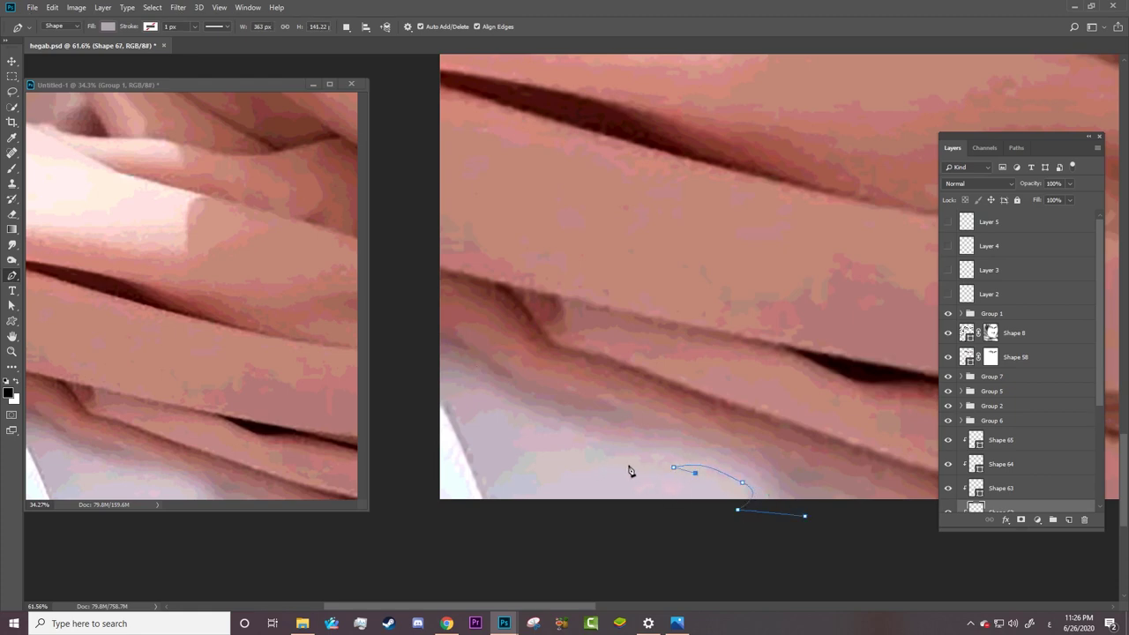
left_click(695, 472)
left_click_drag(603, 452, 574, 462)
left_click_drag(488, 487, 452, 548)
left_click(379, 314)
key("alt+bracketright")
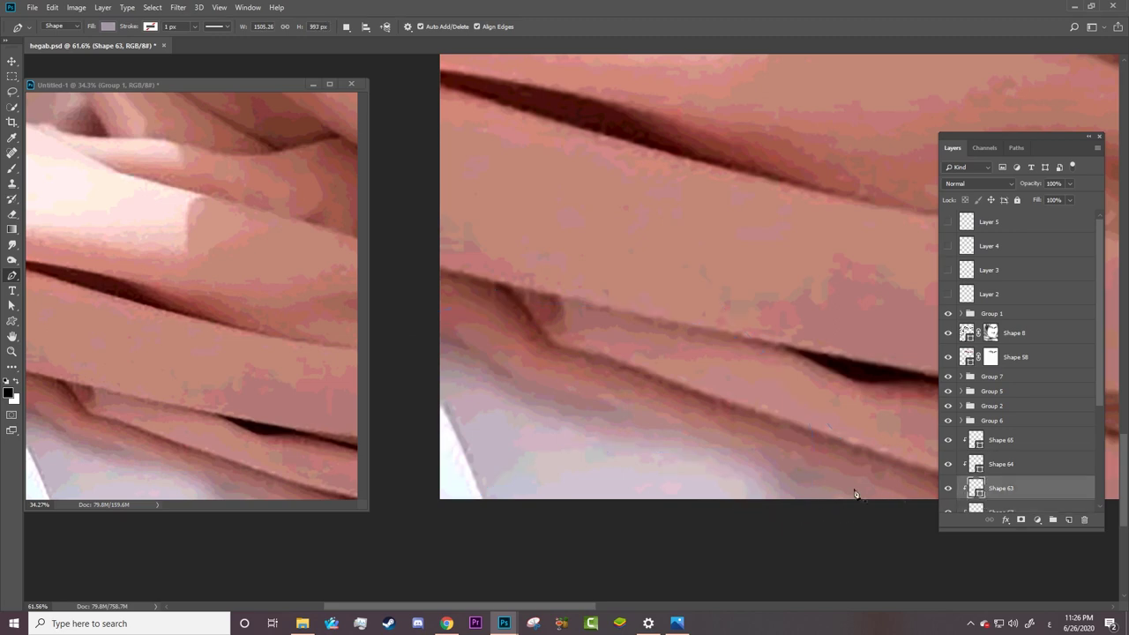
Step: Draw a second closed shadow shape along the scarf fold from the right side
left_click(853, 509)
left_click(788, 496)
left_click(670, 431)
left_click(563, 423)
left_click(502, 406)
left_click_drag(485, 406, 452, 420)
left_click(379, 315)
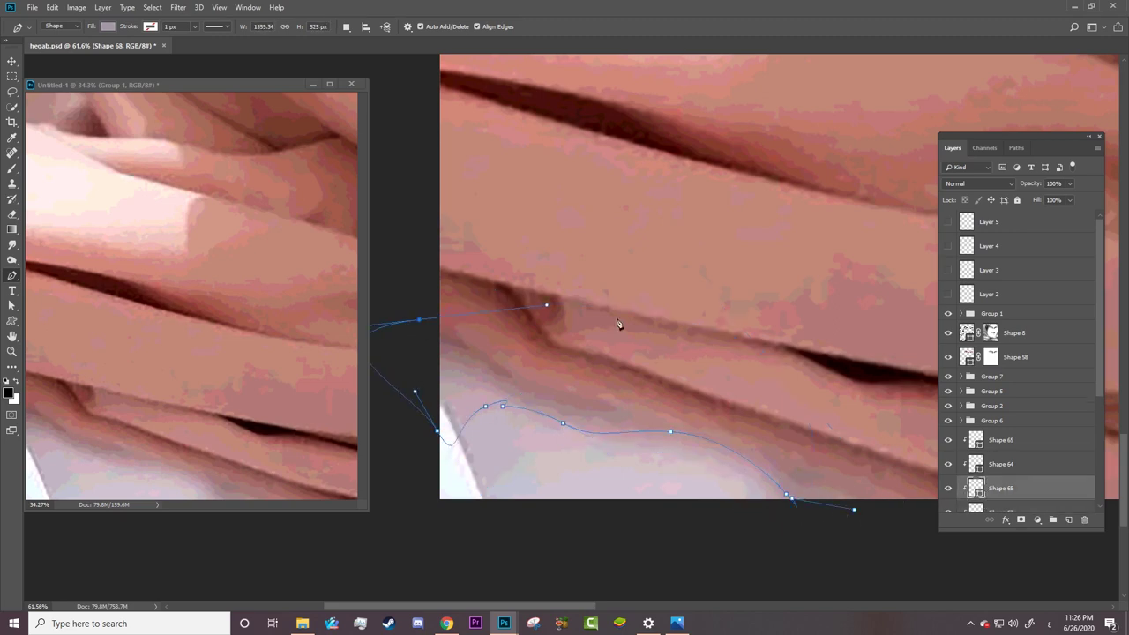
left_click(853, 509)
Step: Select Shape 64 and trace another closed shadow shape along the scarf's lower edge
left_click(958, 465)
left_click(806, 464)
left_click(682, 420)
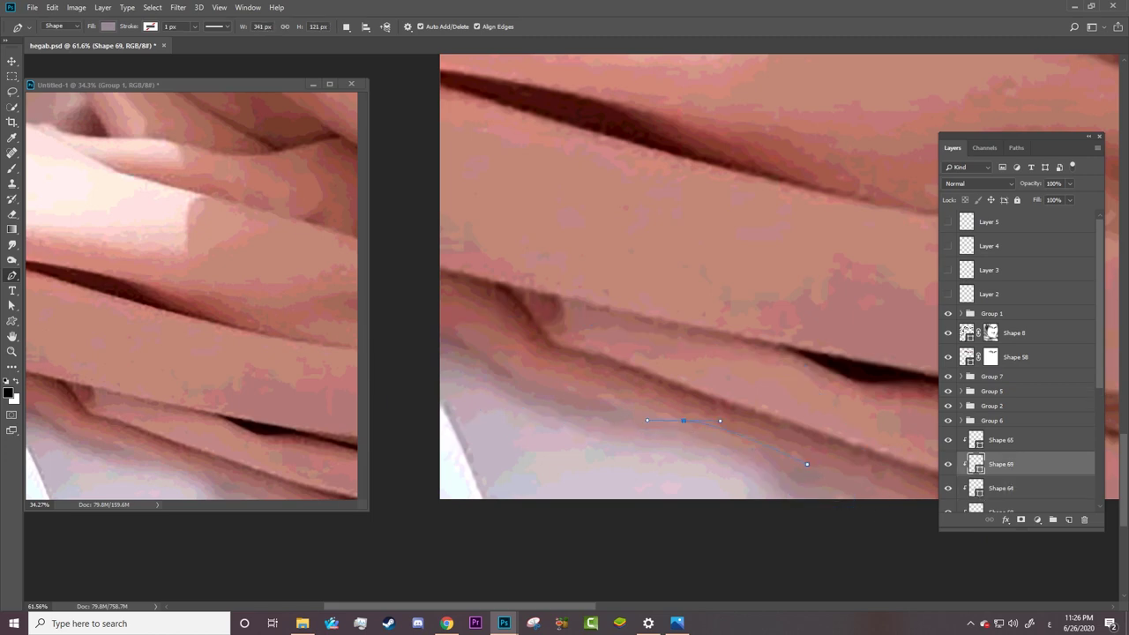
left_click(592, 421)
left_click(501, 391)
left_click(443, 367)
left_click_drag(411, 339, 440, 307)
left_click(806, 464)
key("alt+bracketright")
Step: Draw one more small shadow shape below the scarf edge and hide the reference photo
left_click(609, 404)
left_click(495, 371)
left_click(424, 346)
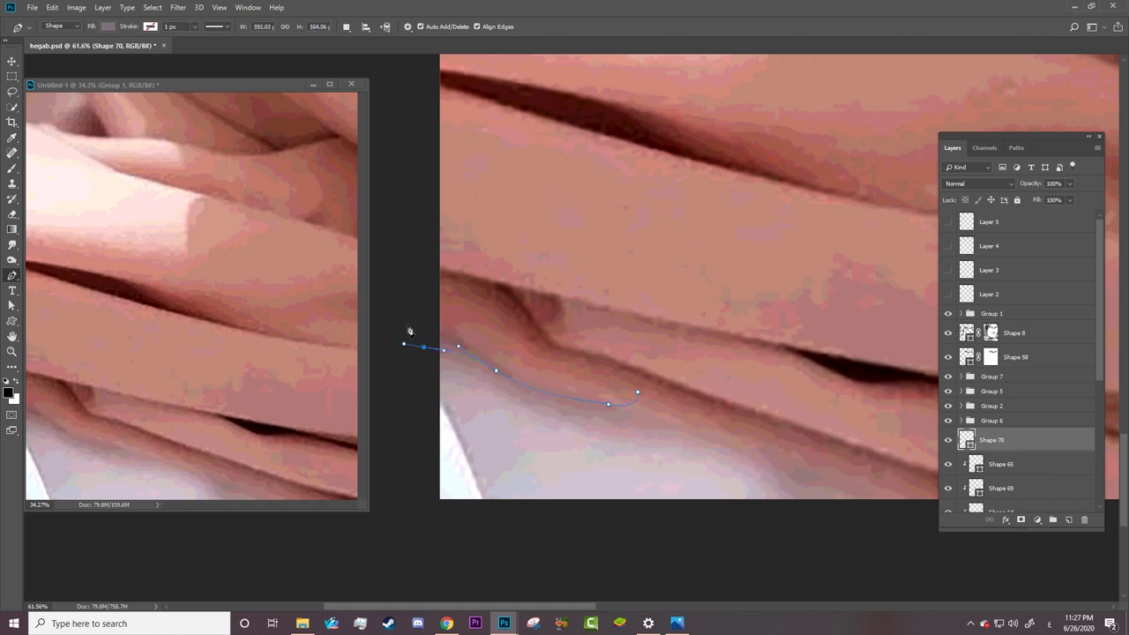
left_click_drag(408, 321, 439, 318)
left_click(638, 392)
left_click(948, 313)
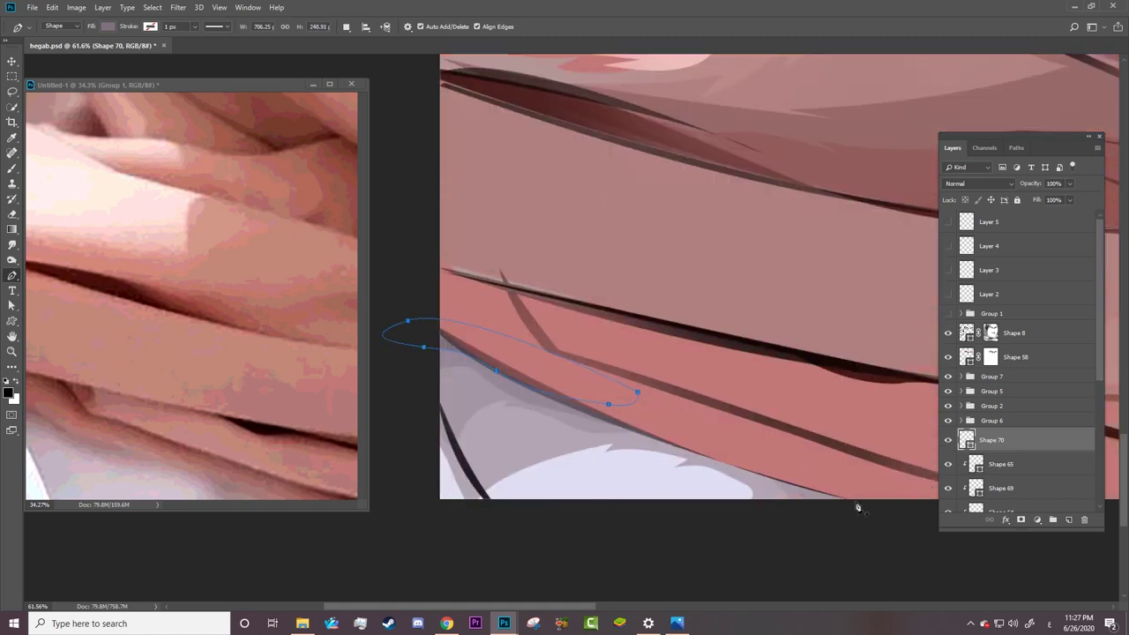
Step: Zoom into the scarf folds and add a white layer mask to Shape 68
key("z")
left_click_drag(622, 449, 813, 450)
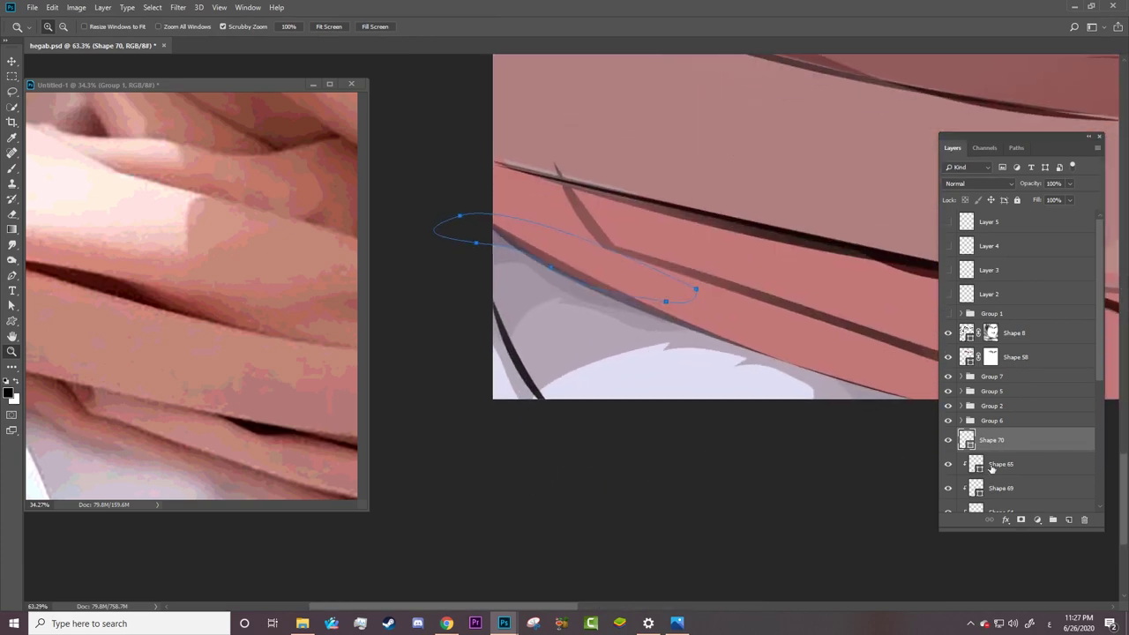
left_click(992, 468)
key("a")
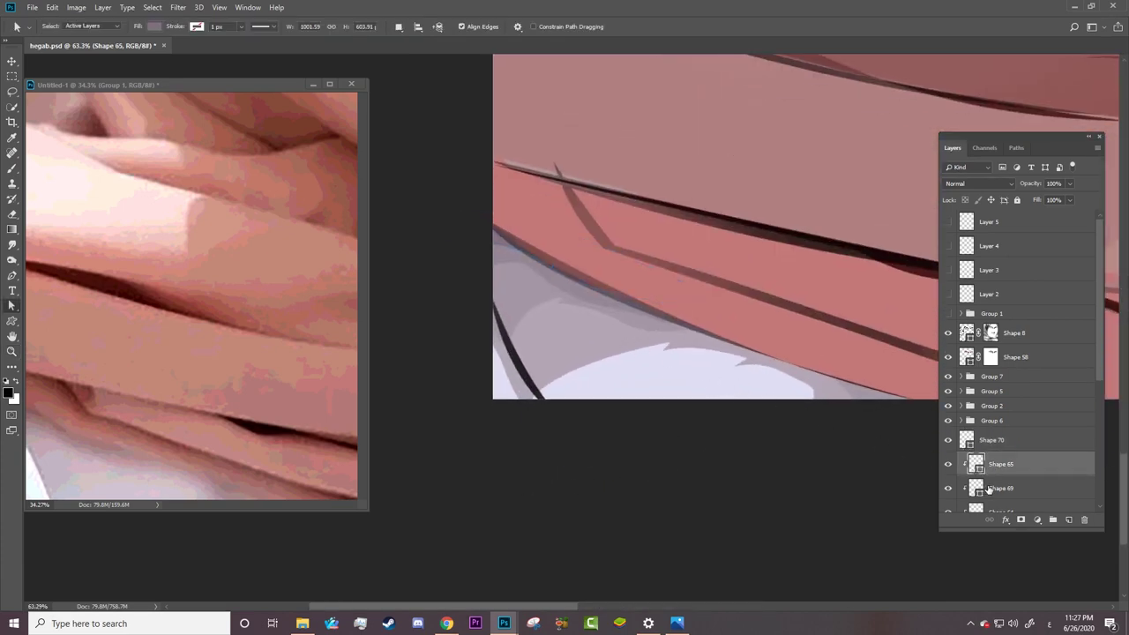
left_click(987, 488)
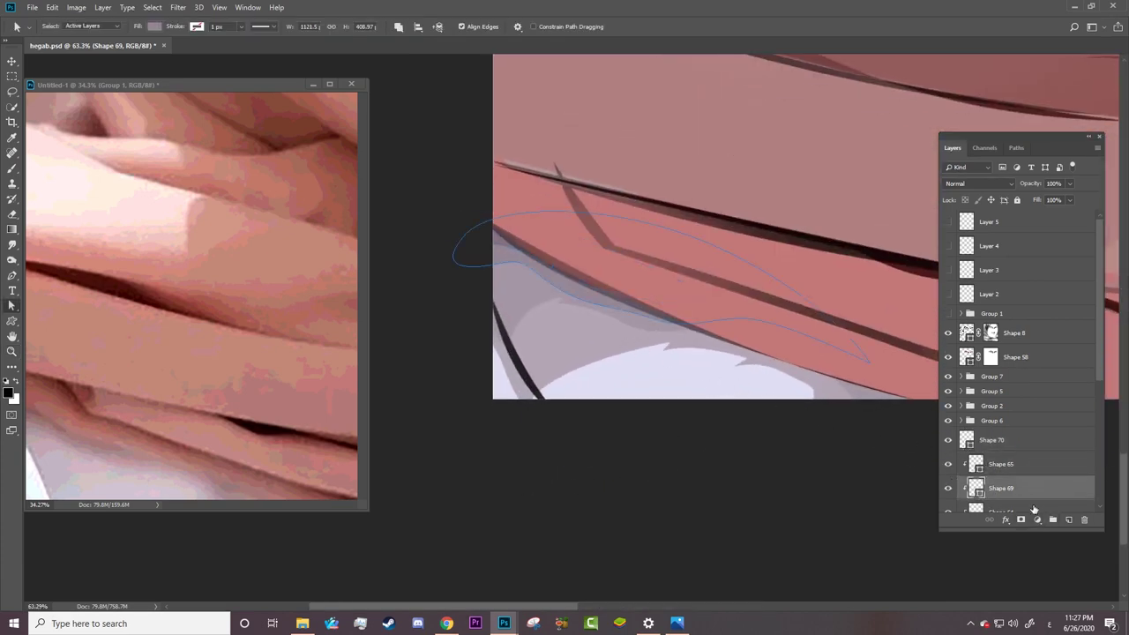
scroll(1033, 494, "down", 2)
scroll(1014, 458, "down", 1)
left_click(977, 467)
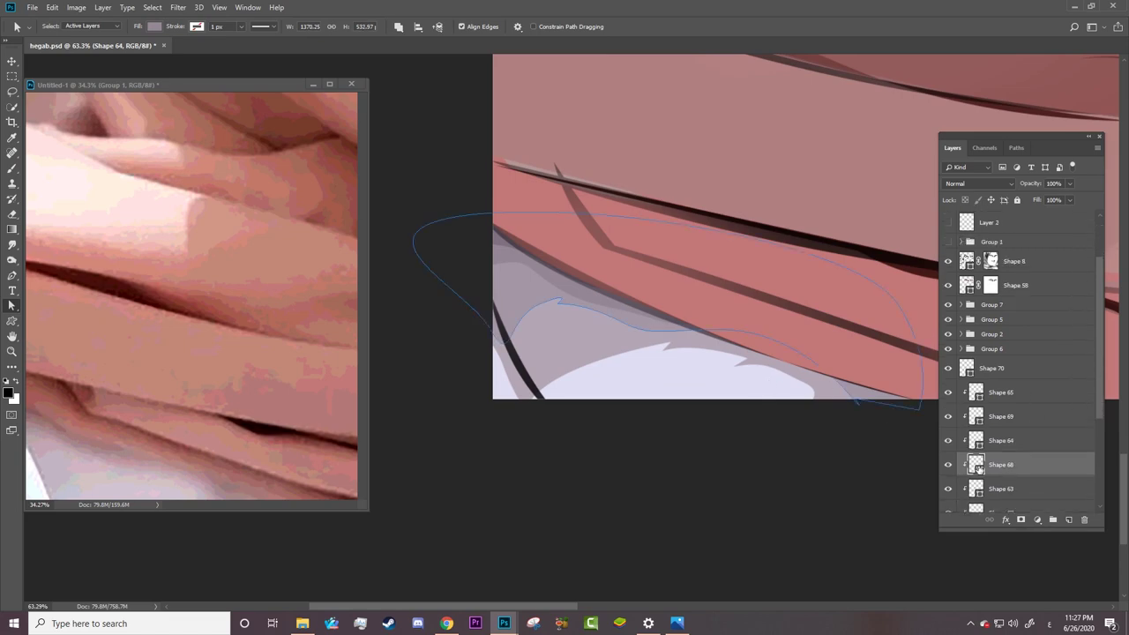
left_click(1019, 519)
key("b")
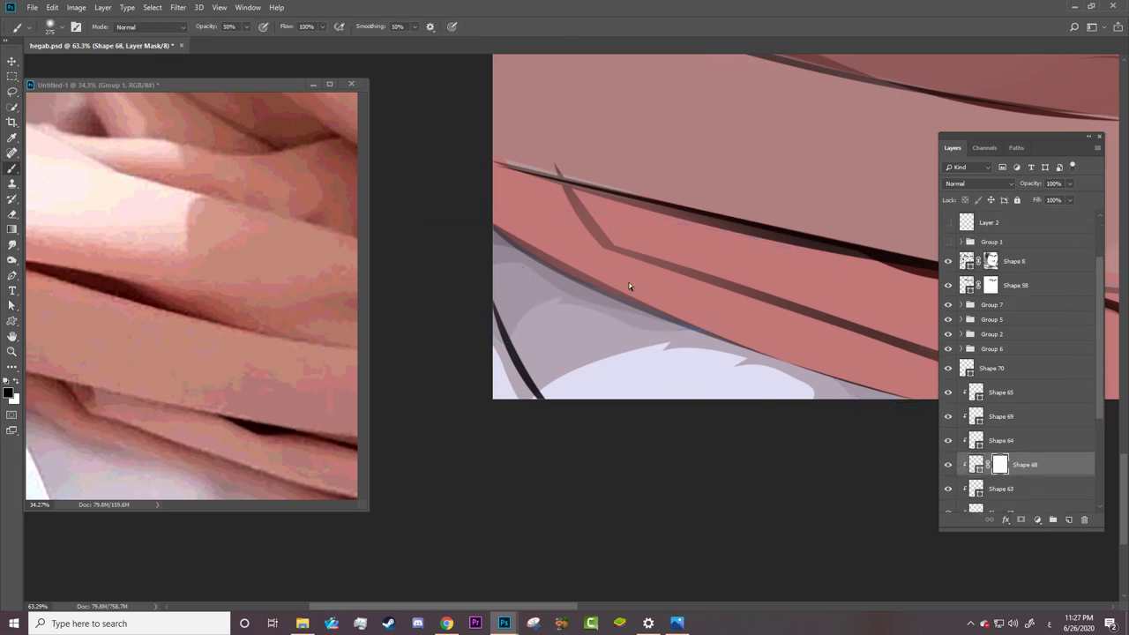
Step: Check the Shape 63 and 64 folds, then add a layer mask to Shape 69
left_click(1005, 487)
key("a")
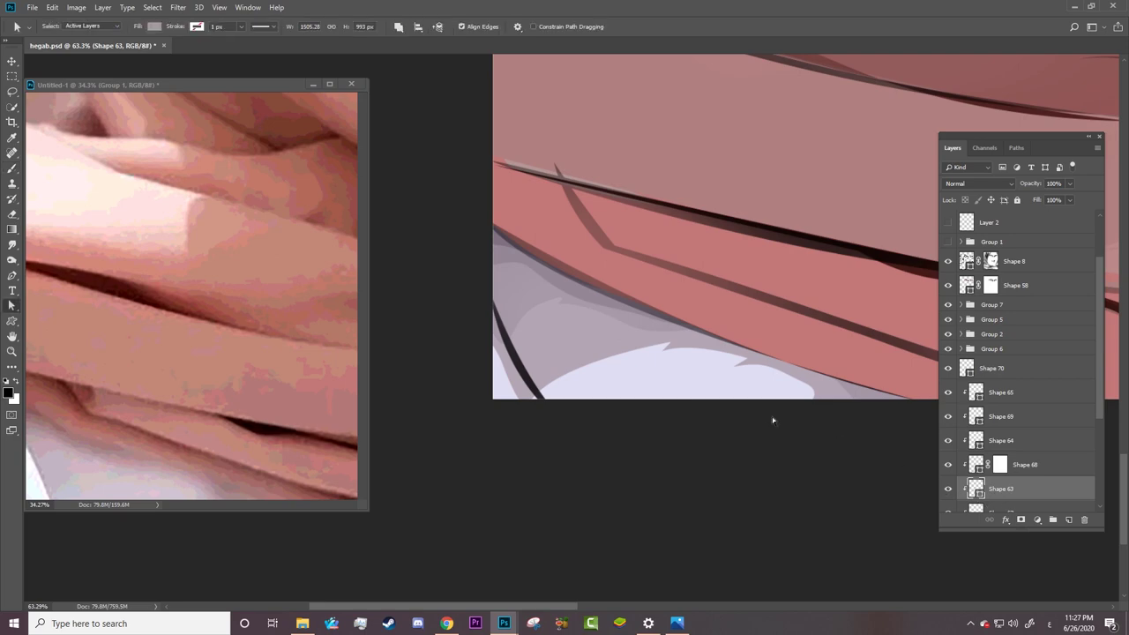
left_click(1001, 444)
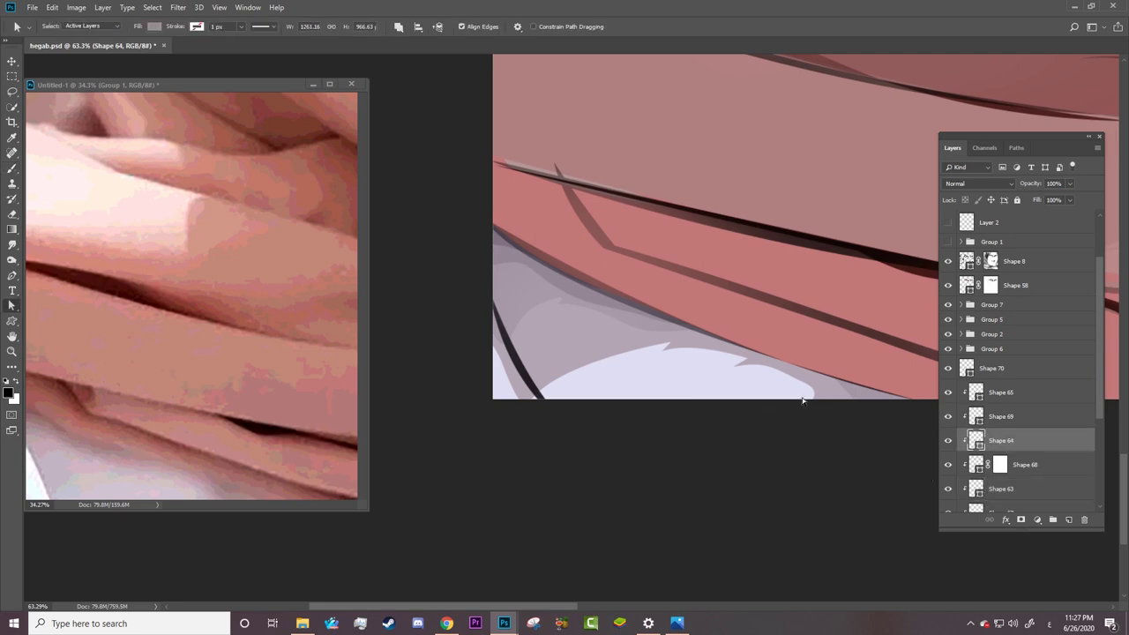
left_click(984, 420)
left_click(1021, 521)
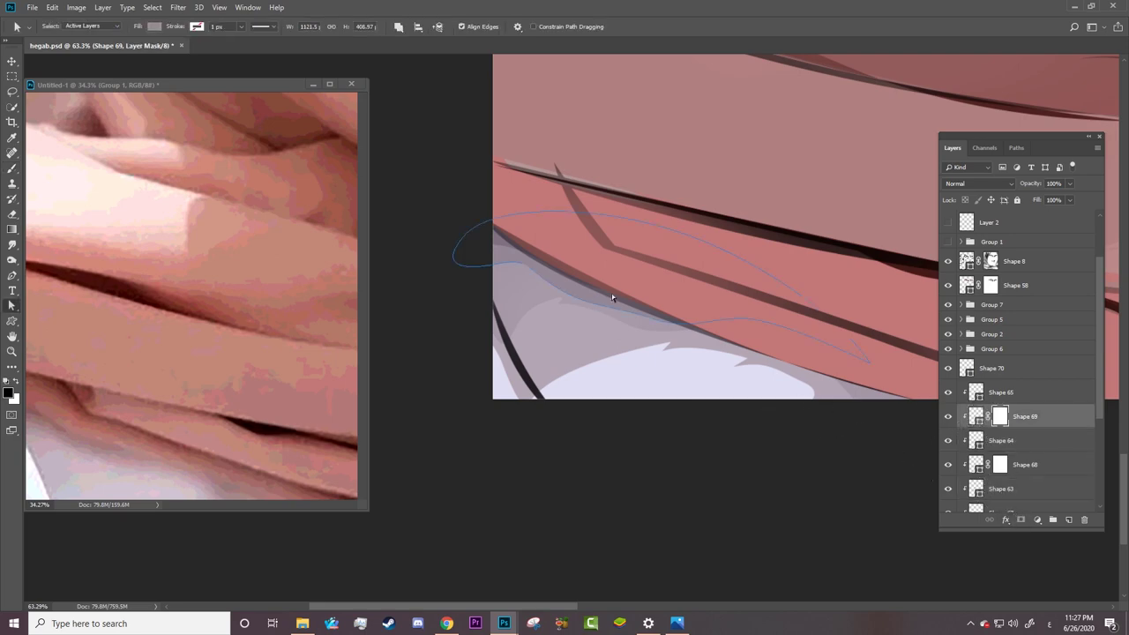
key("b")
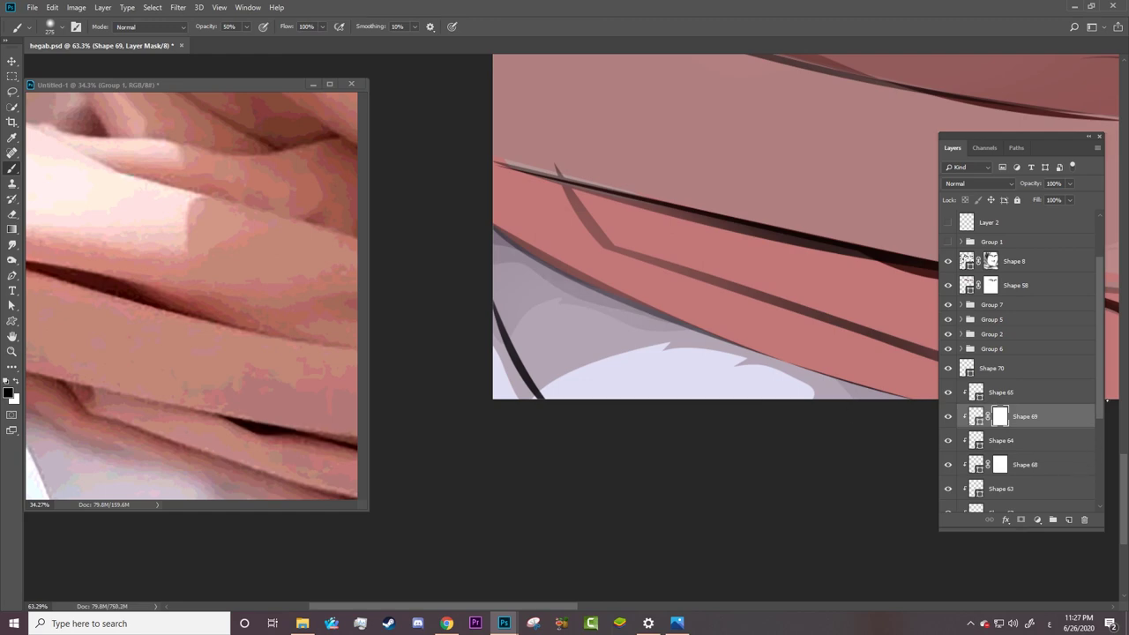
Step: Add a layer mask to the Shape 67 fold layer, ready to brush
scroll(1014, 397, "down", 3)
key("a")
left_click(979, 432)
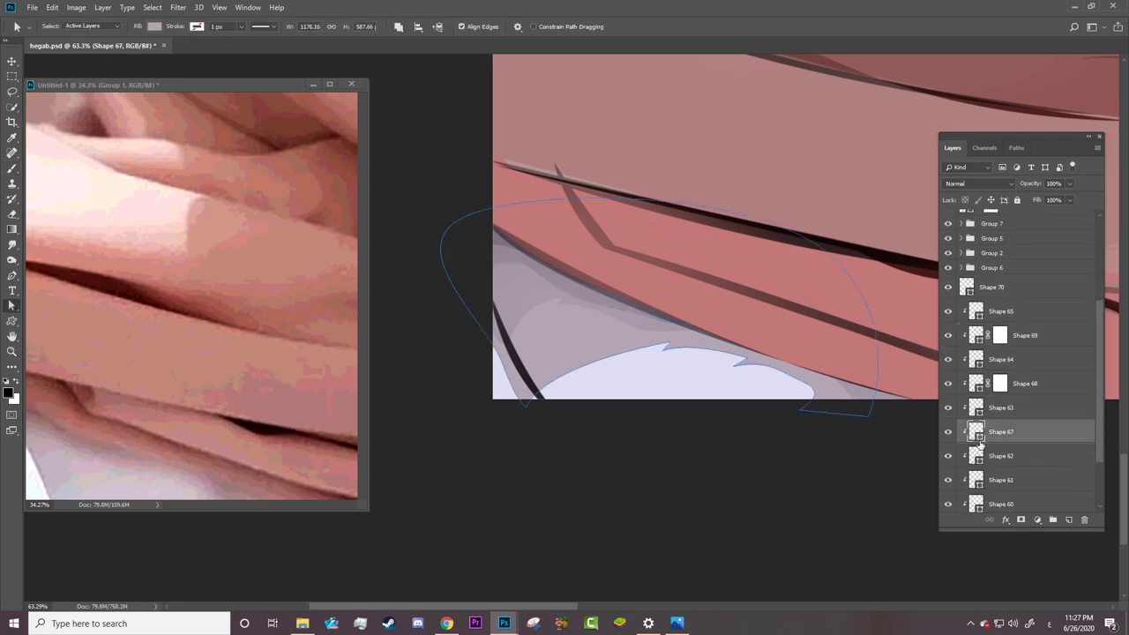
left_click(1021, 521)
key("b")
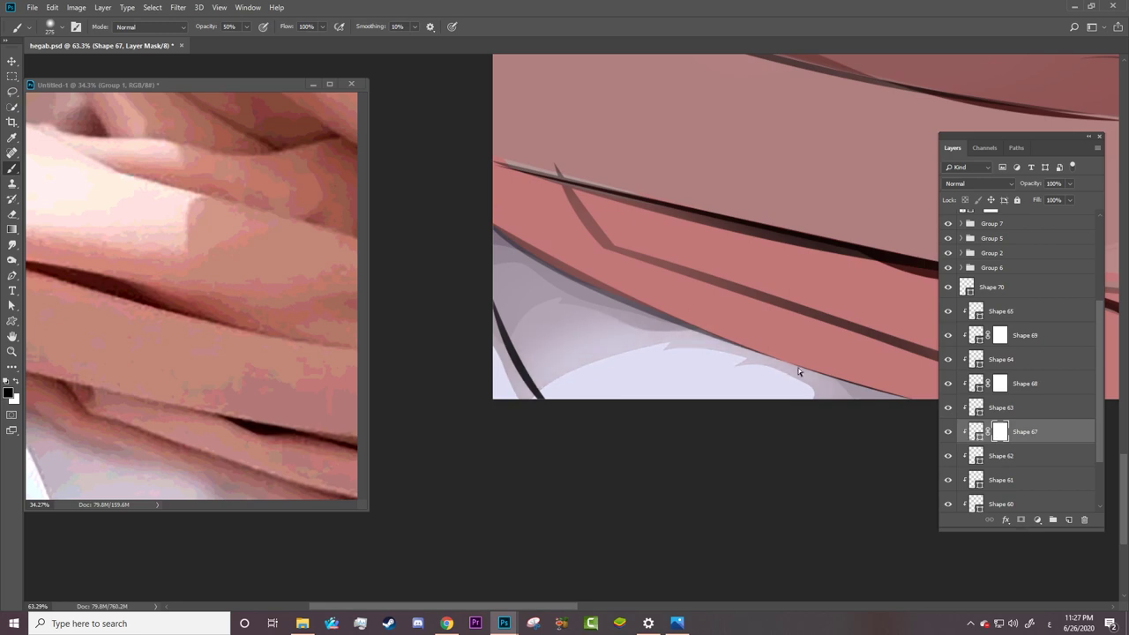
Step: Zoom in on the scarf fold below the chin and hide Shape 66
key("z")
left_click_drag(618, 429, 441, 385)
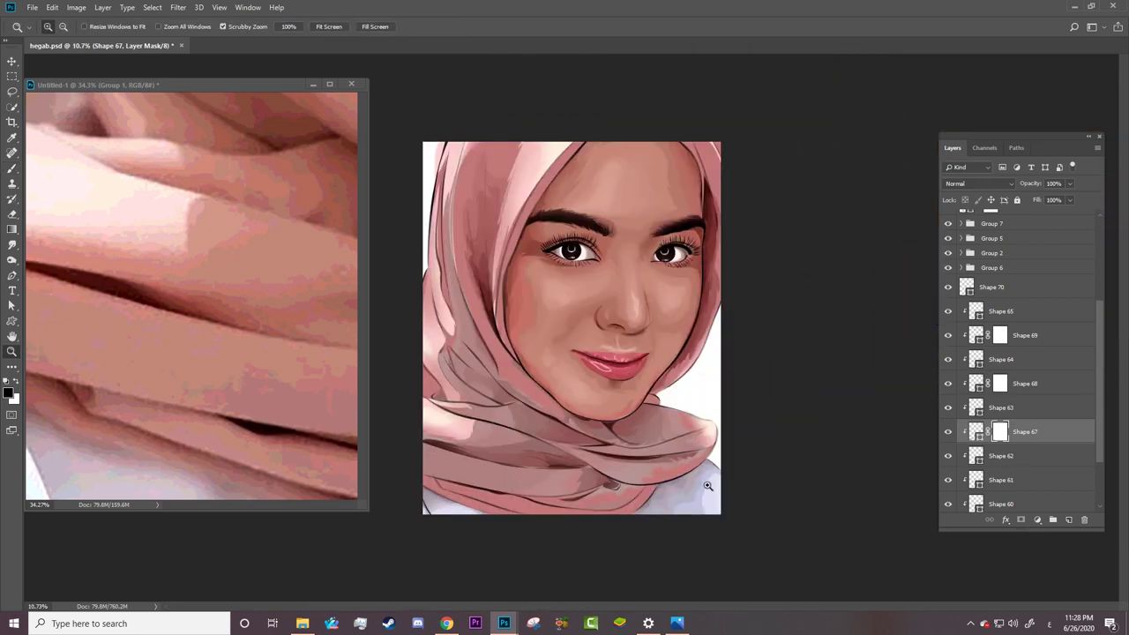
left_click_drag(708, 485, 1107, 477)
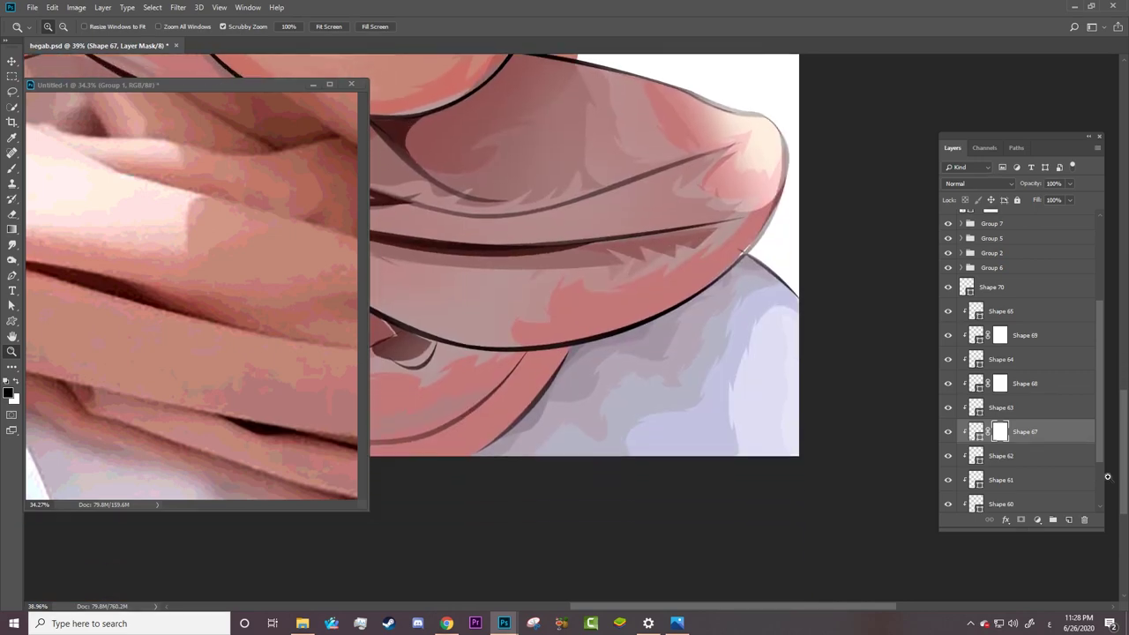
left_click_drag(745, 434, 793, 448)
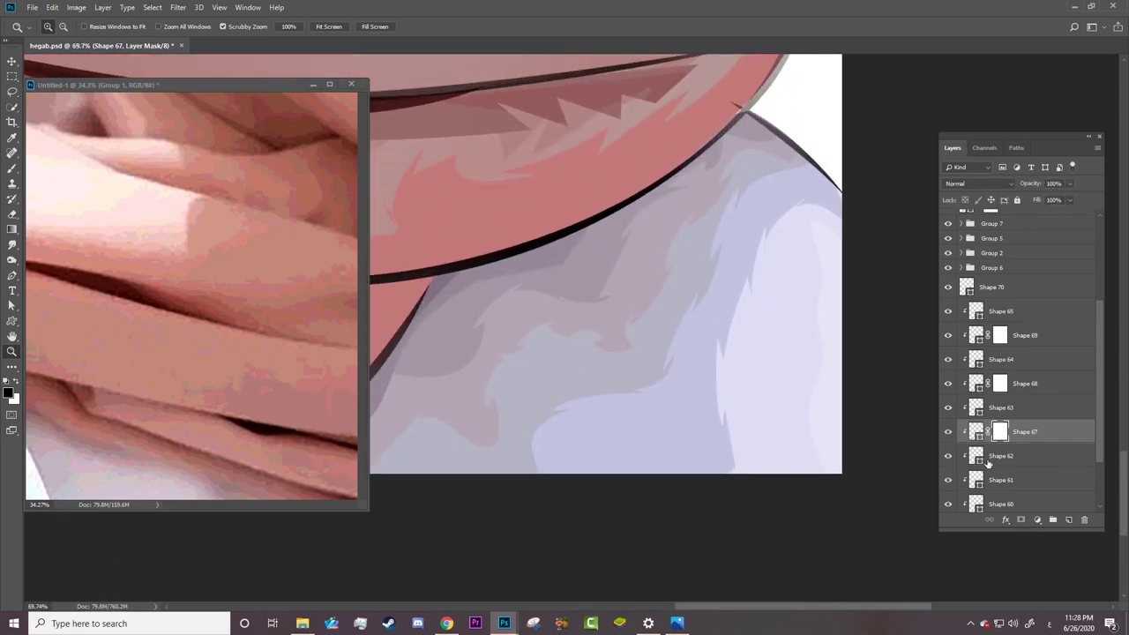
left_click(987, 458)
left_click(948, 456)
left_click_drag(1100, 441, 1103, 488)
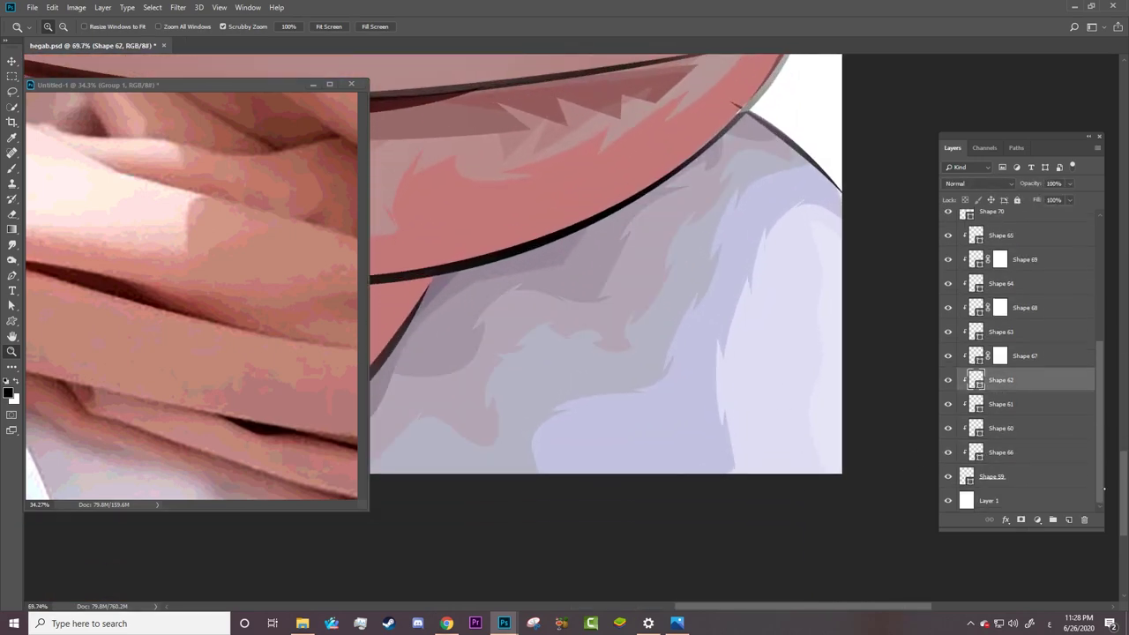
left_click(1001, 451)
left_click(947, 451)
Step: Add layer masks to the Shape 60 and Shape 61 fold layers
key("a")
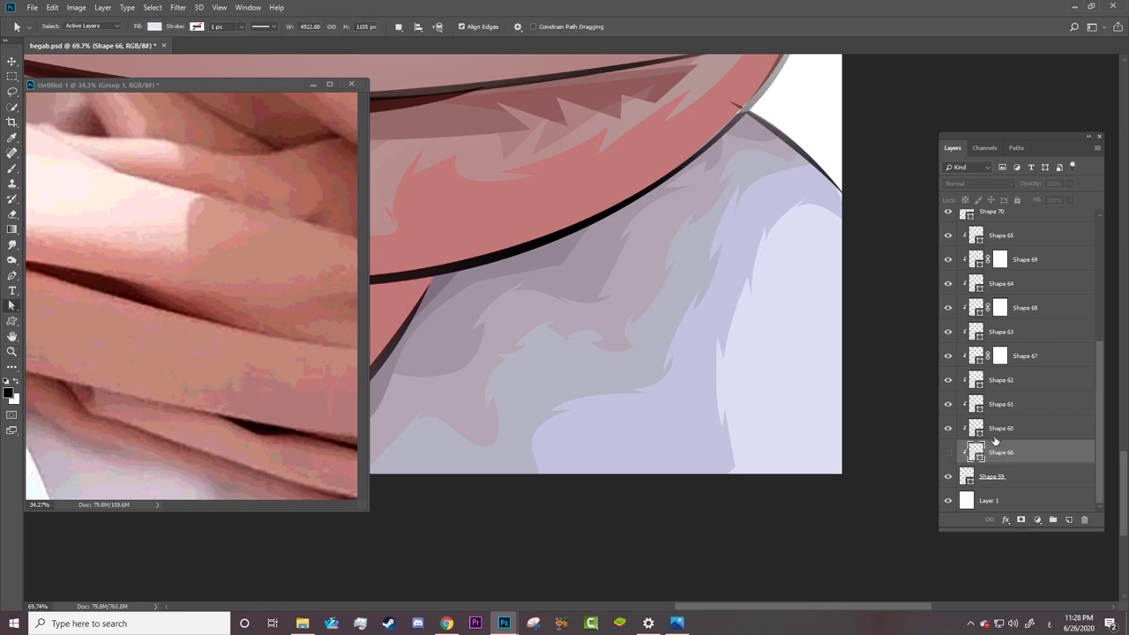
left_click(1001, 428)
left_click(1021, 519)
key("b")
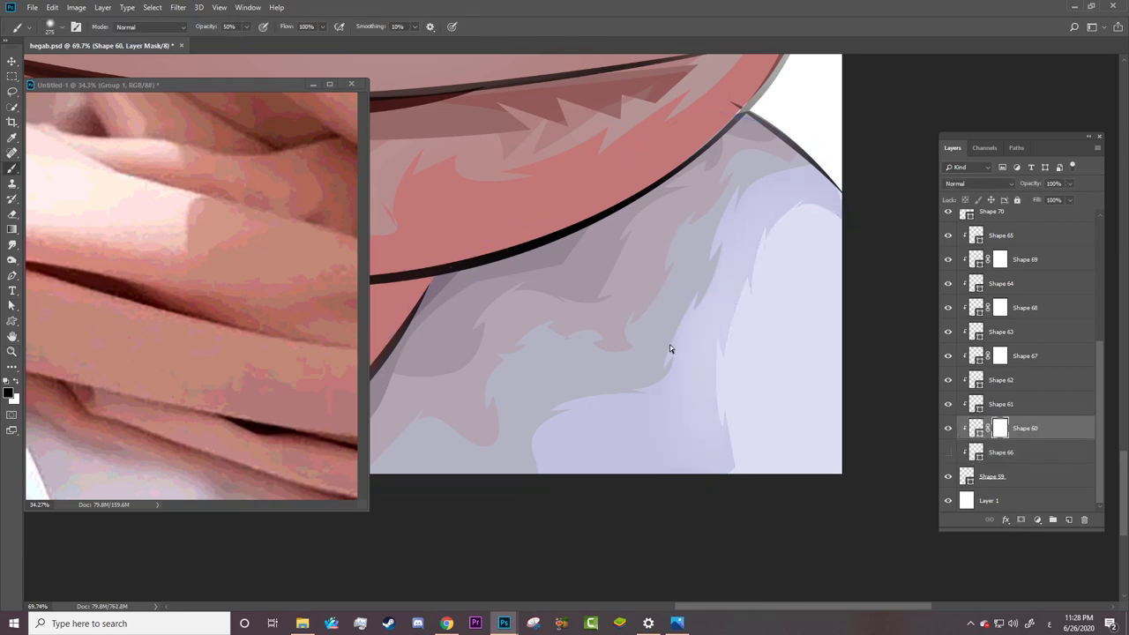
left_click(1001, 405)
key("a")
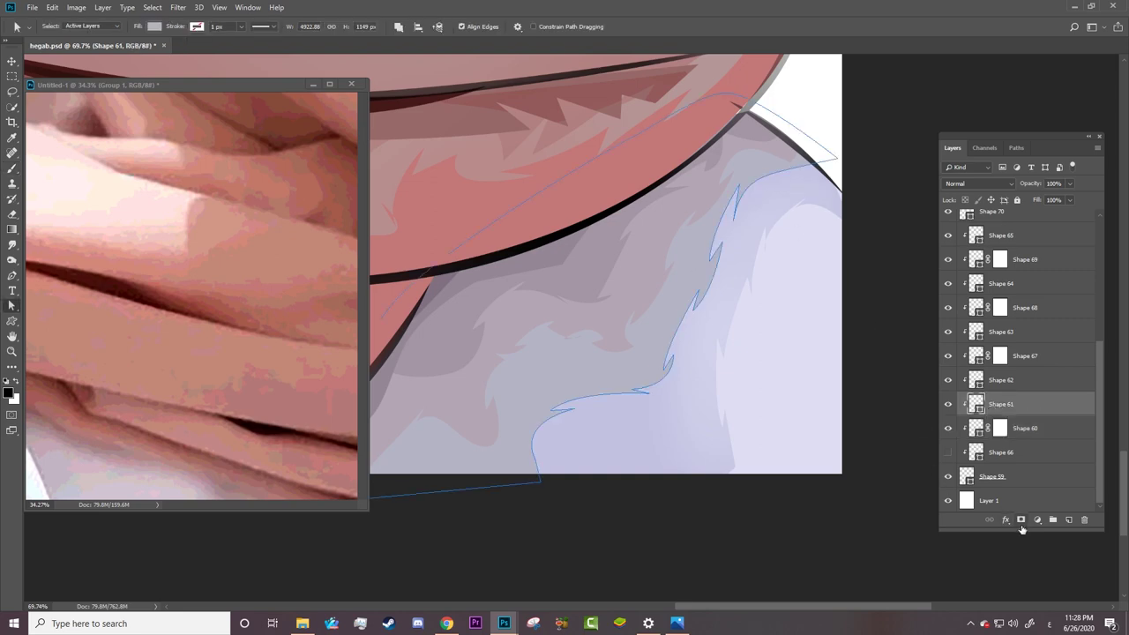
left_click(1021, 520)
key("b")
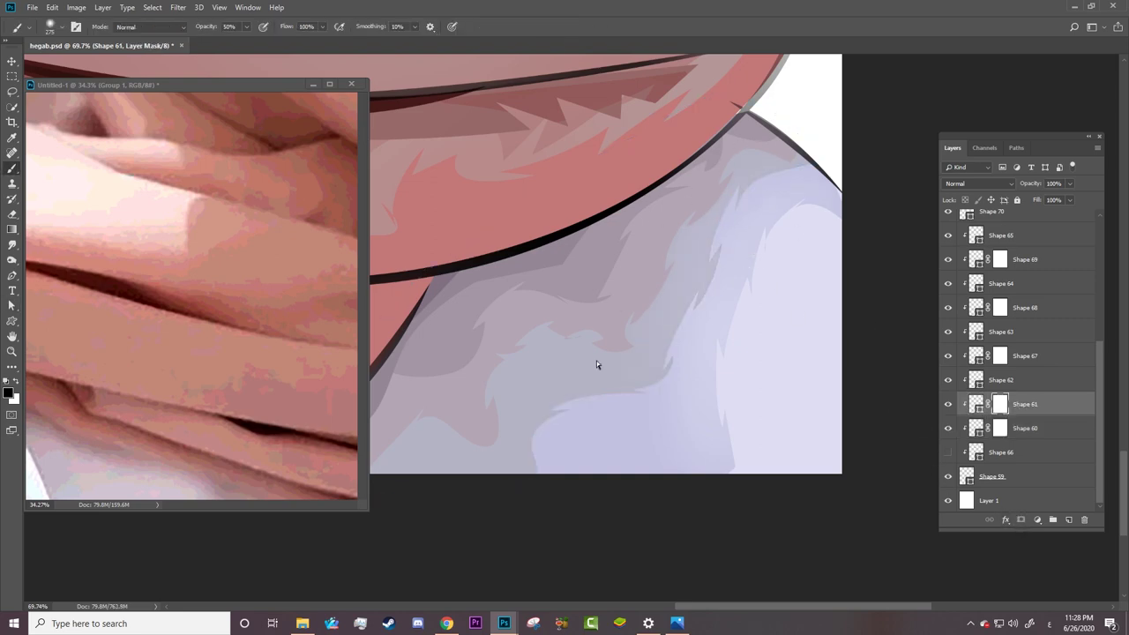
Step: Add layer masks to the Shape 62 and Shape 63 fold layers
left_click(1001, 379)
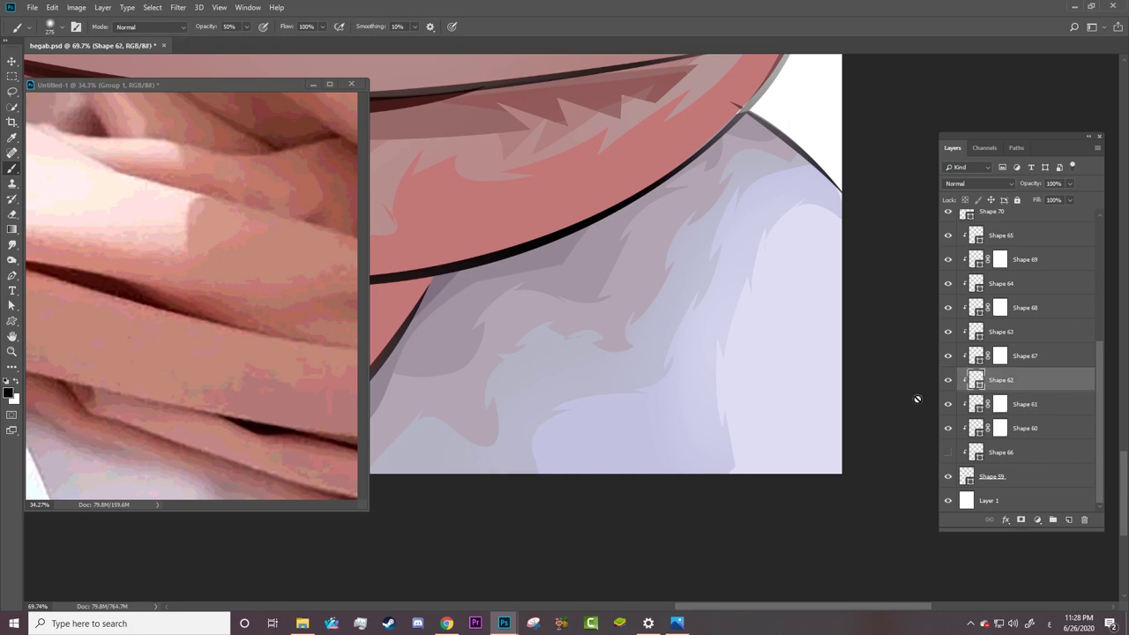
key("a")
left_click(1020, 519)
key("b")
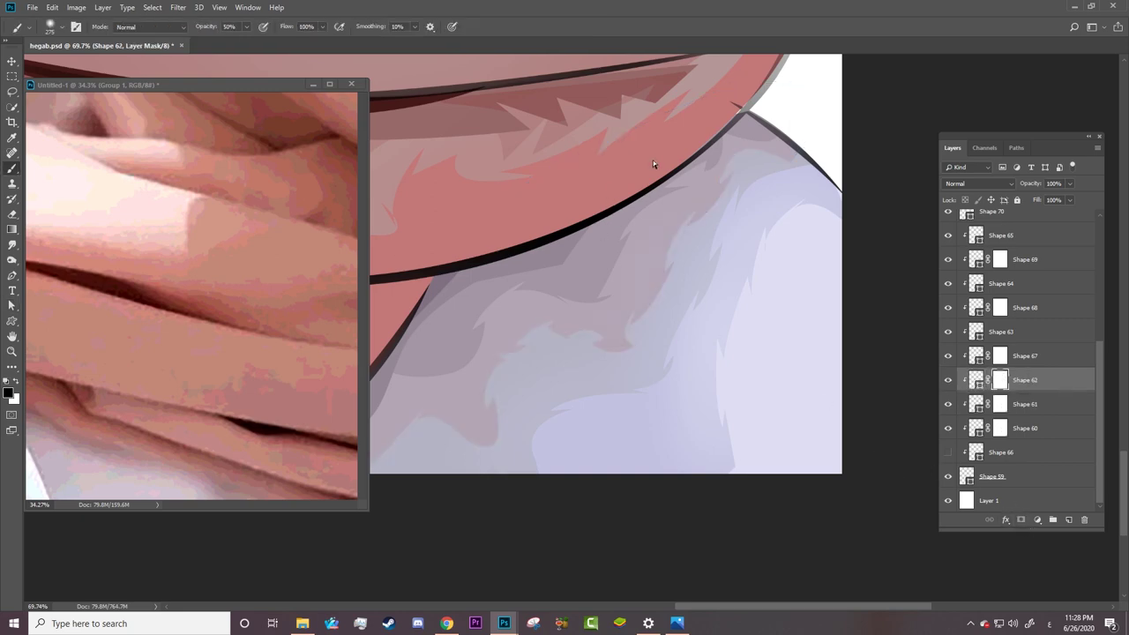
left_click(1001, 356)
key("a")
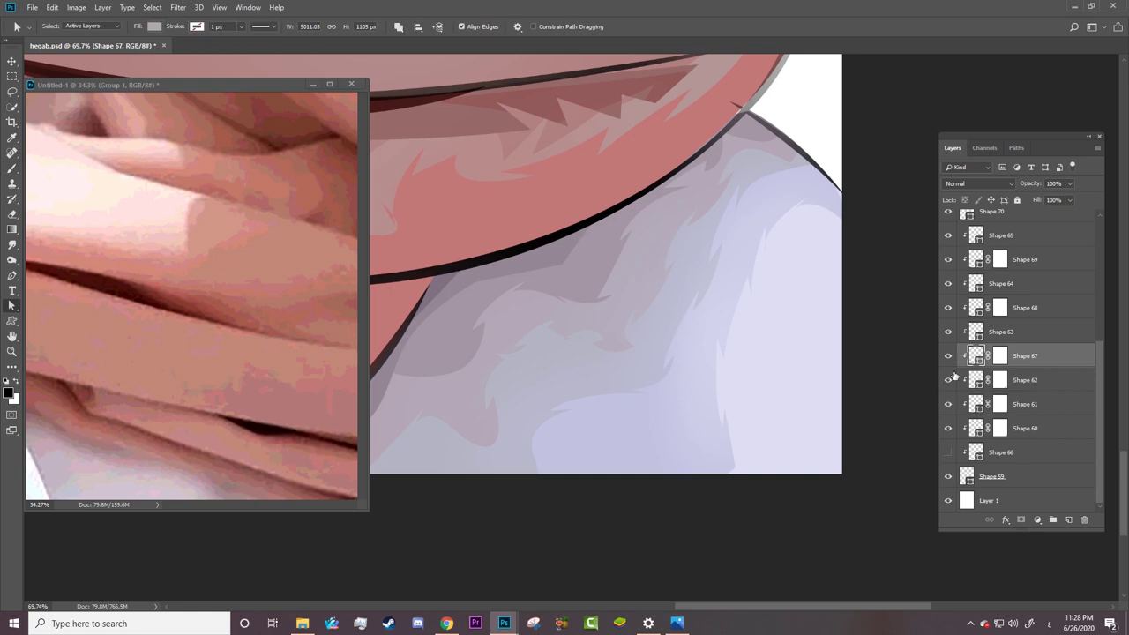
left_click(1001, 332)
left_click(1020, 519)
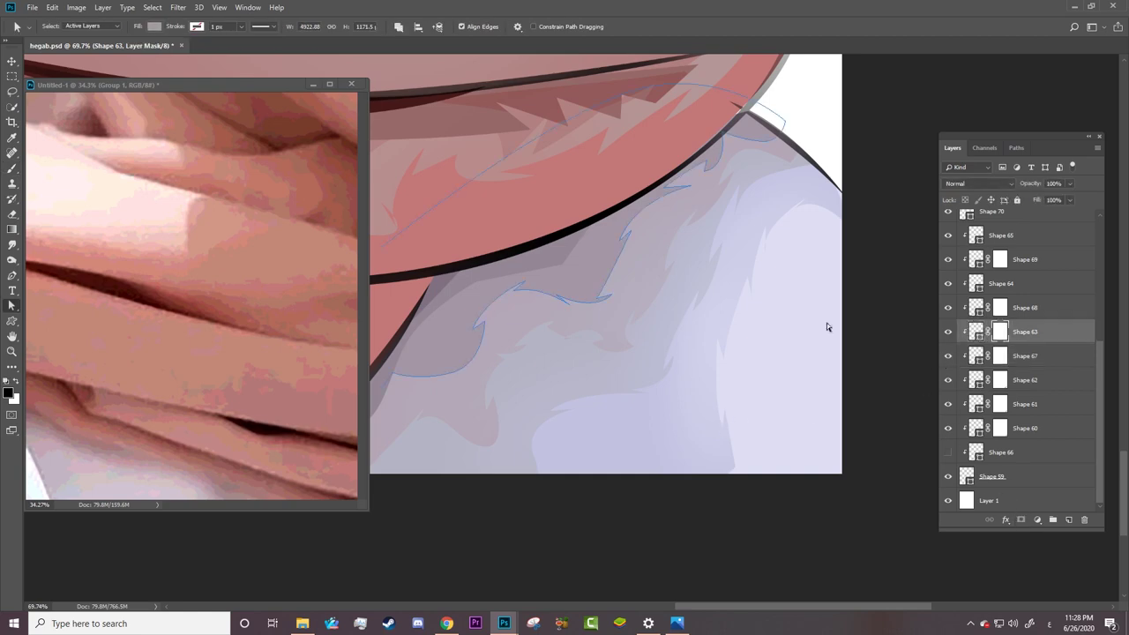
key("b")
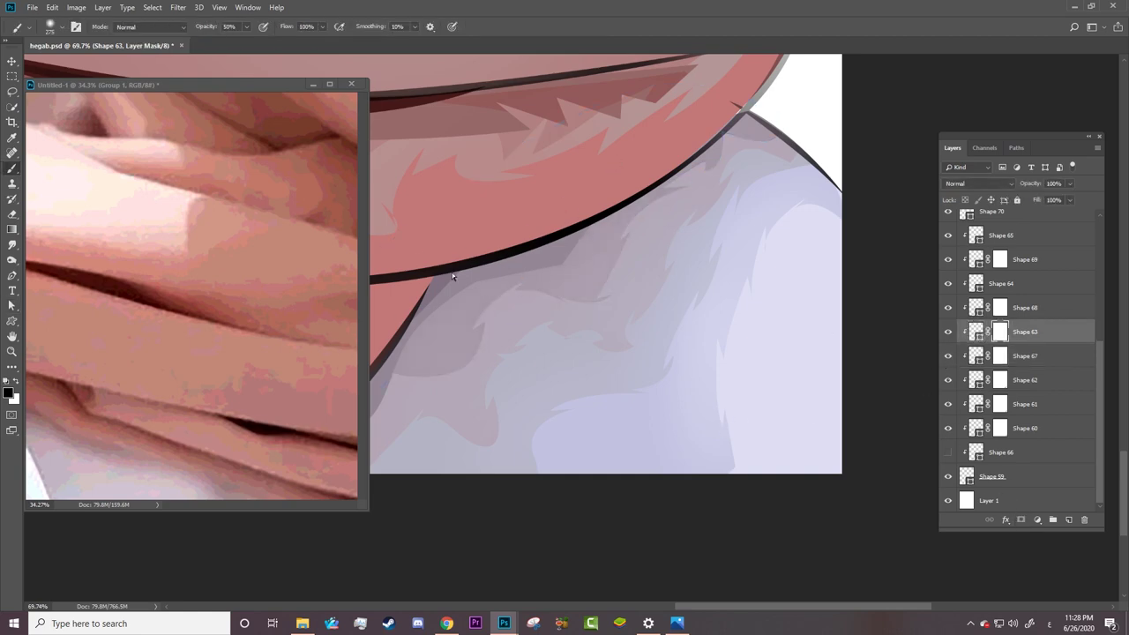
Step: Select Shape 64 to show its path outline
key("alt+bracketright")
key("a")
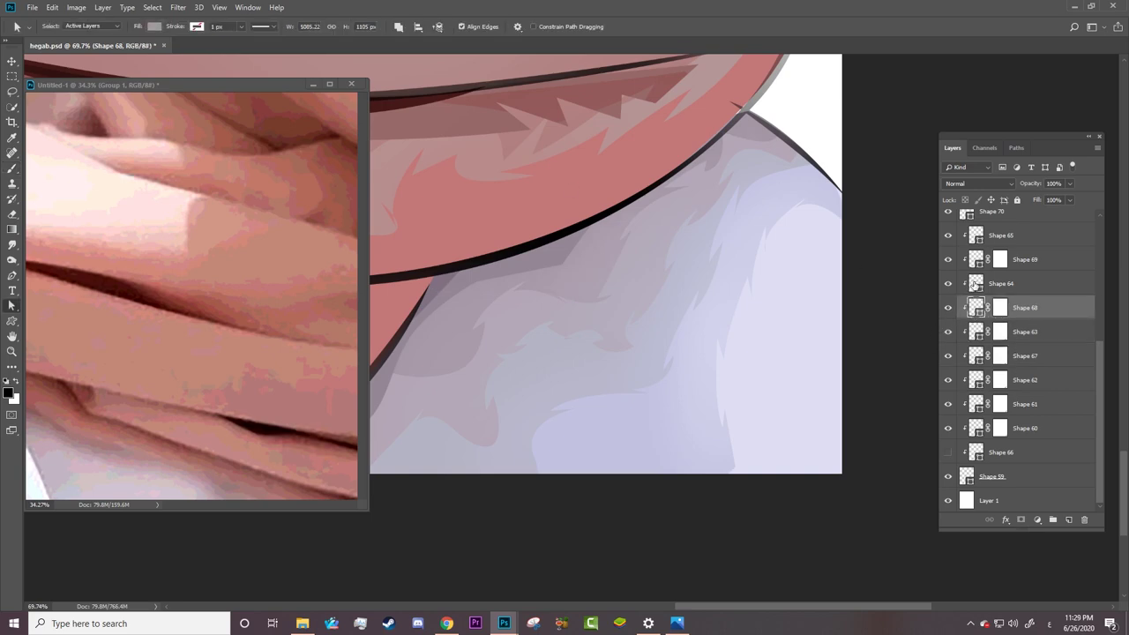
left_click(973, 283)
Step: Move Shape 64's anchors so its fold outline meets the black scarf edge below the chin
left_click(12, 274)
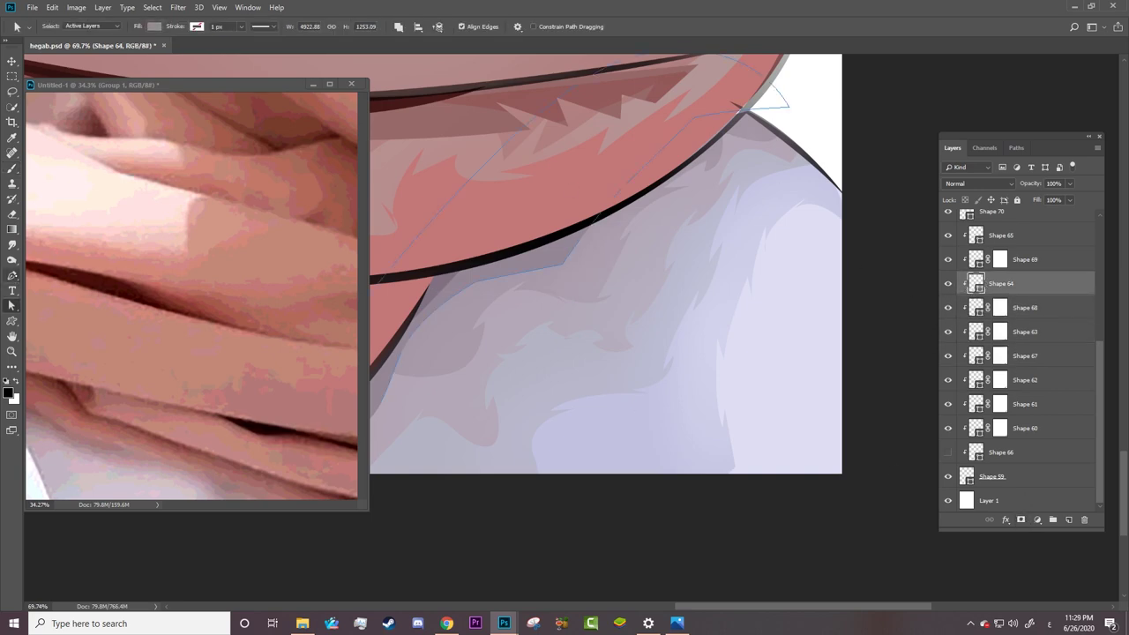
right_click(12, 275)
left_click(70, 298)
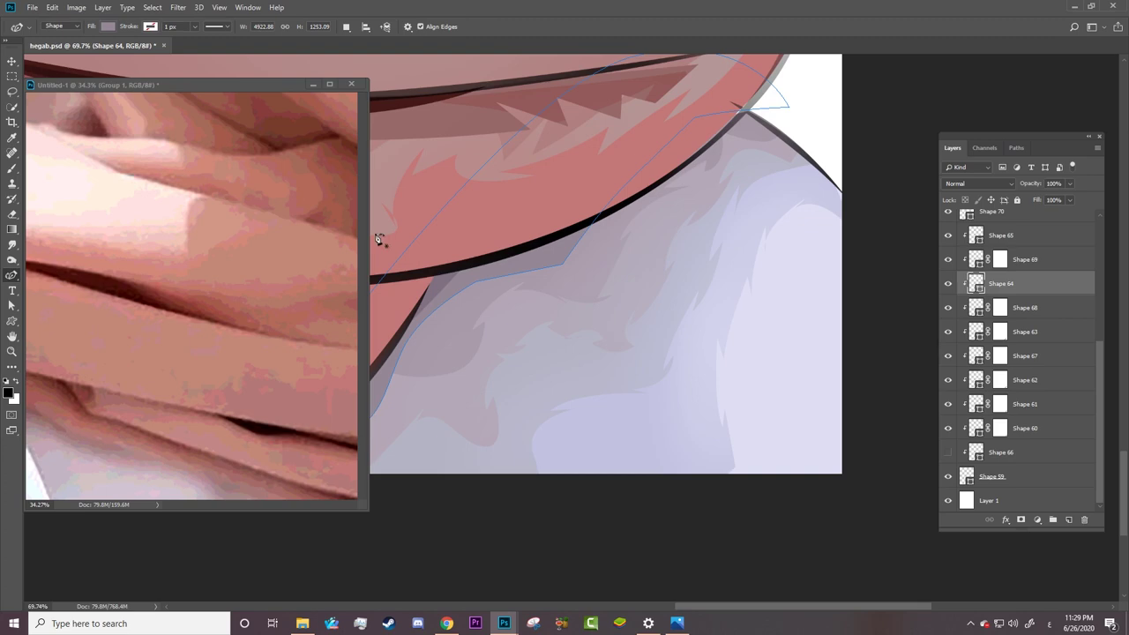
right_click(564, 259)
left_click(556, 266)
left_click(562, 264, "ctrl")
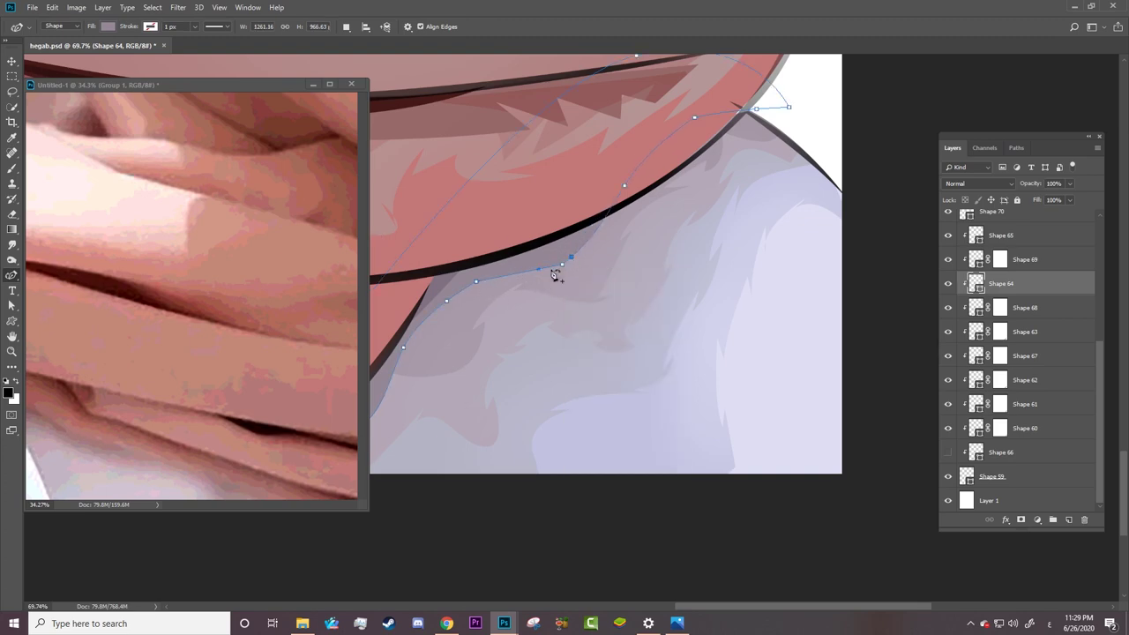
left_click_drag(694, 119, 681, 155)
left_click_drag(637, 192, 641, 199)
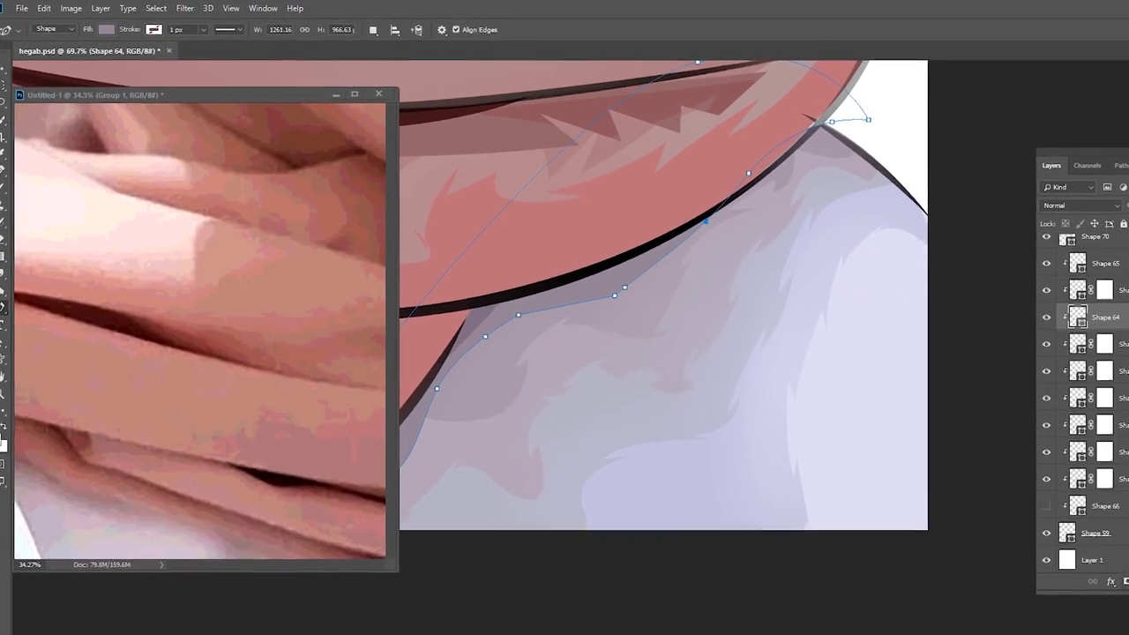
key("b")
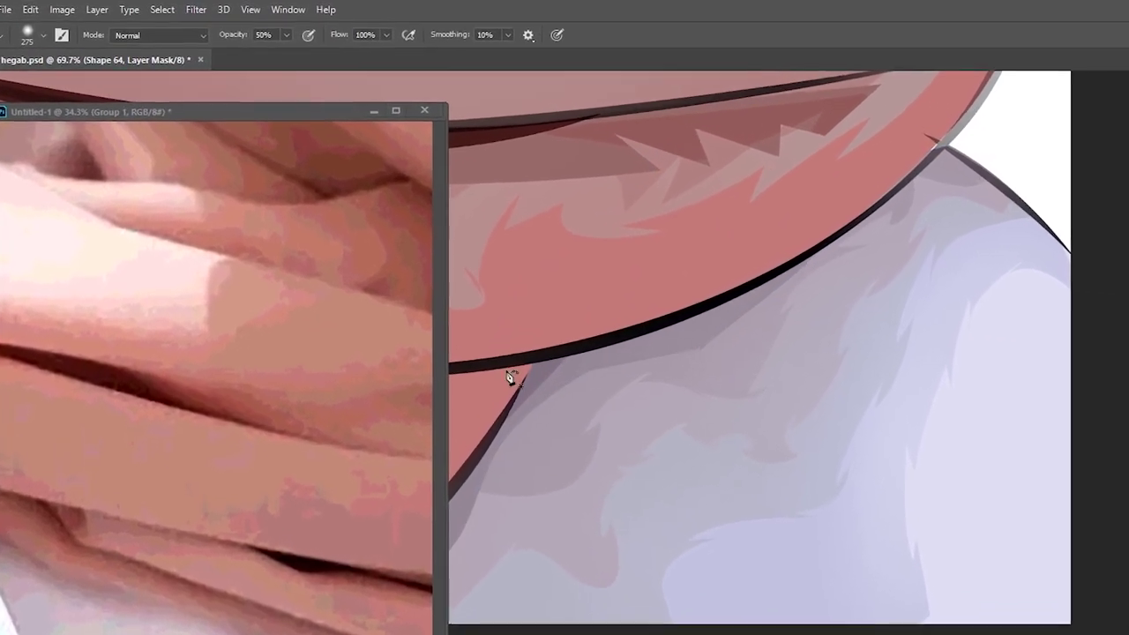
Step: Zoom out to the full portrait and save hegab.psd
key("z")
left_click_drag(995, 477, 831, 549)
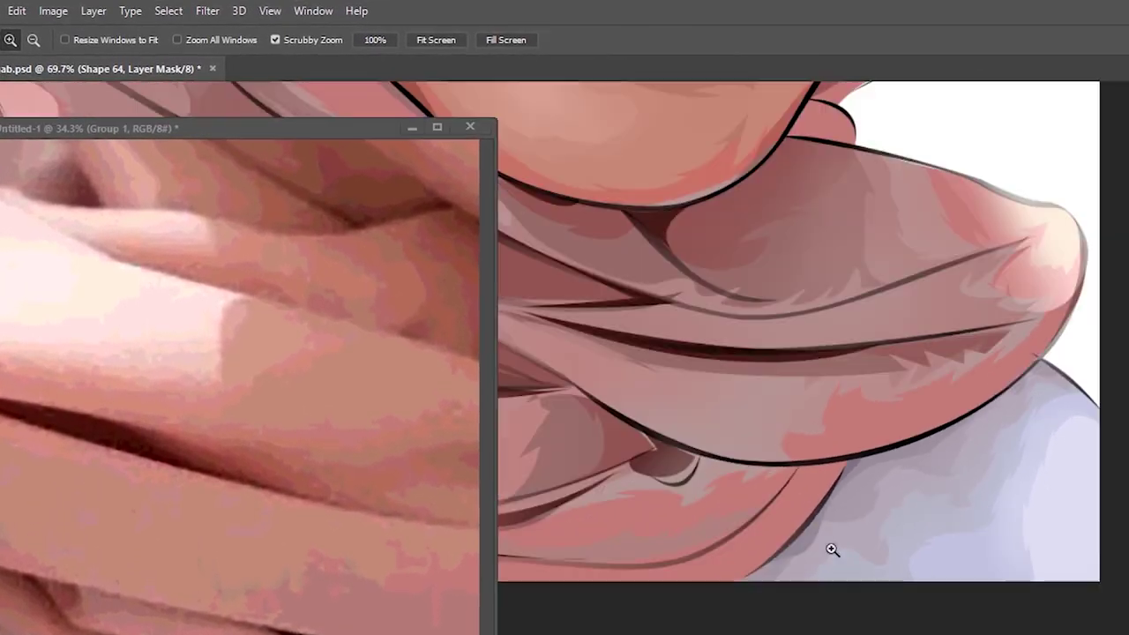
key("ctrl+s")
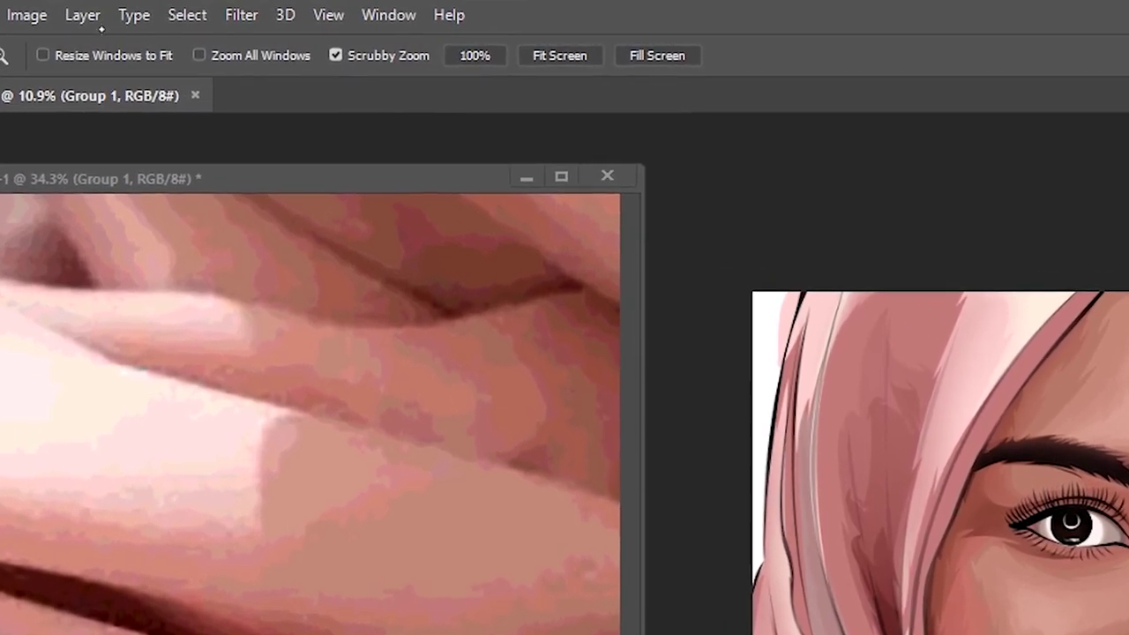
Step: Add a Color Lookup adjustment layer using the 2Strip.look 3D LUT
left_click(83, 14)
mouse_move(157, 353)
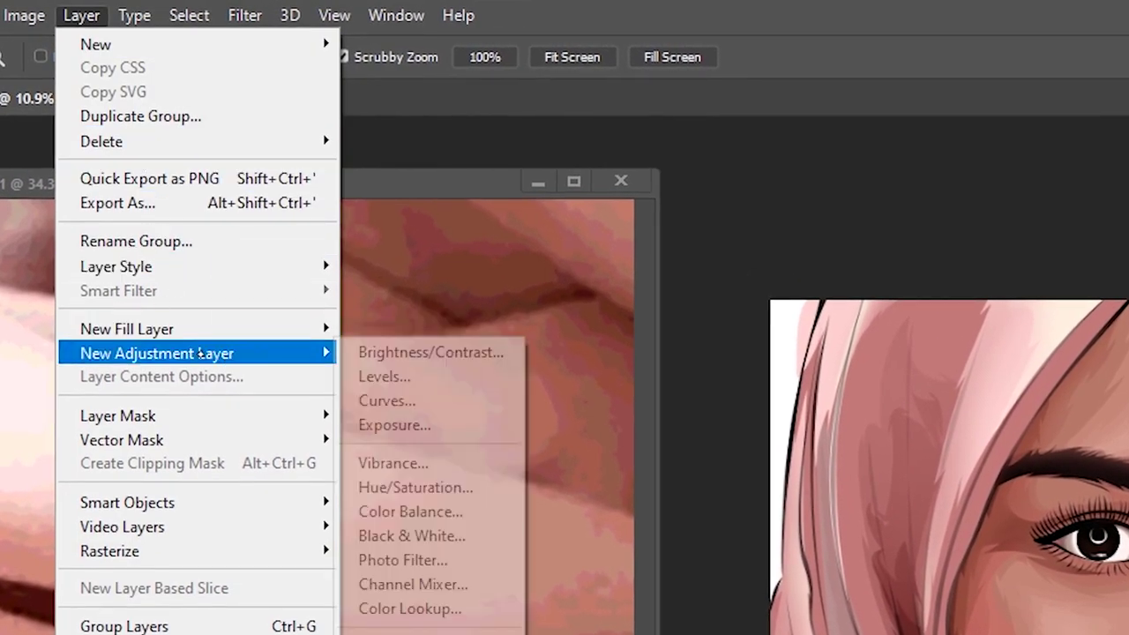
left_click(397, 605)
key("Return")
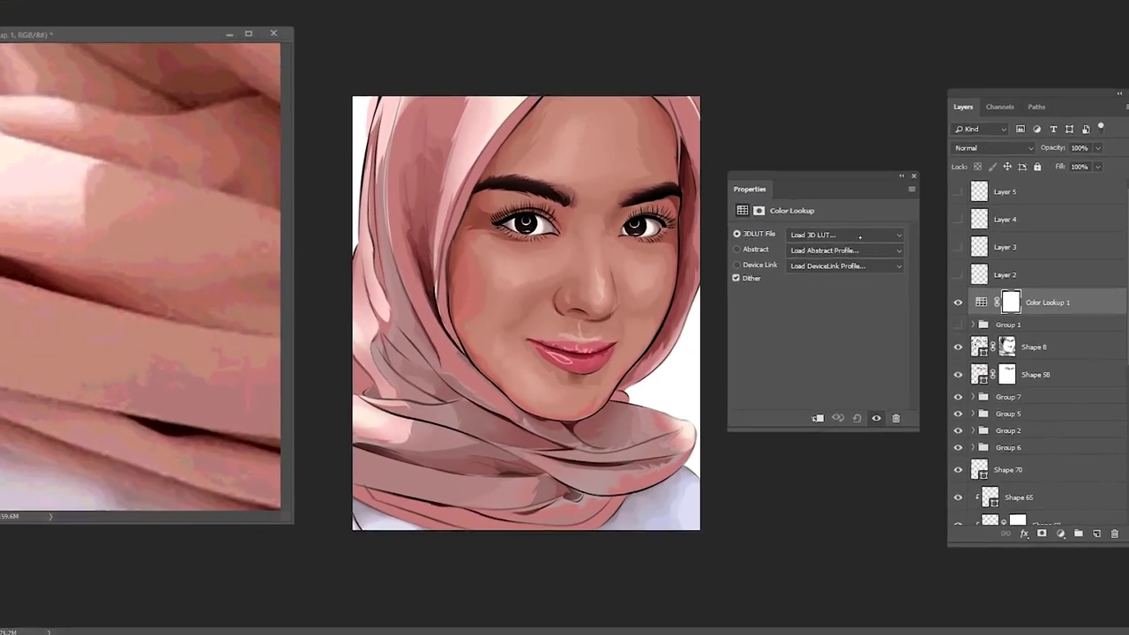
left_click(860, 236)
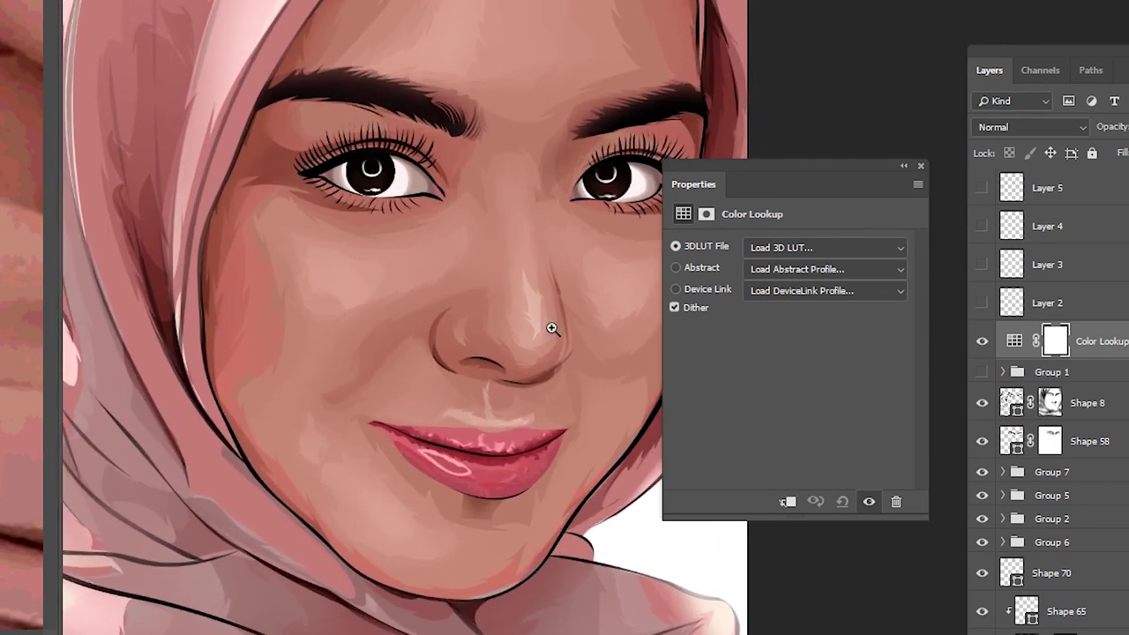
left_click(825, 246)
left_click(900, 124)
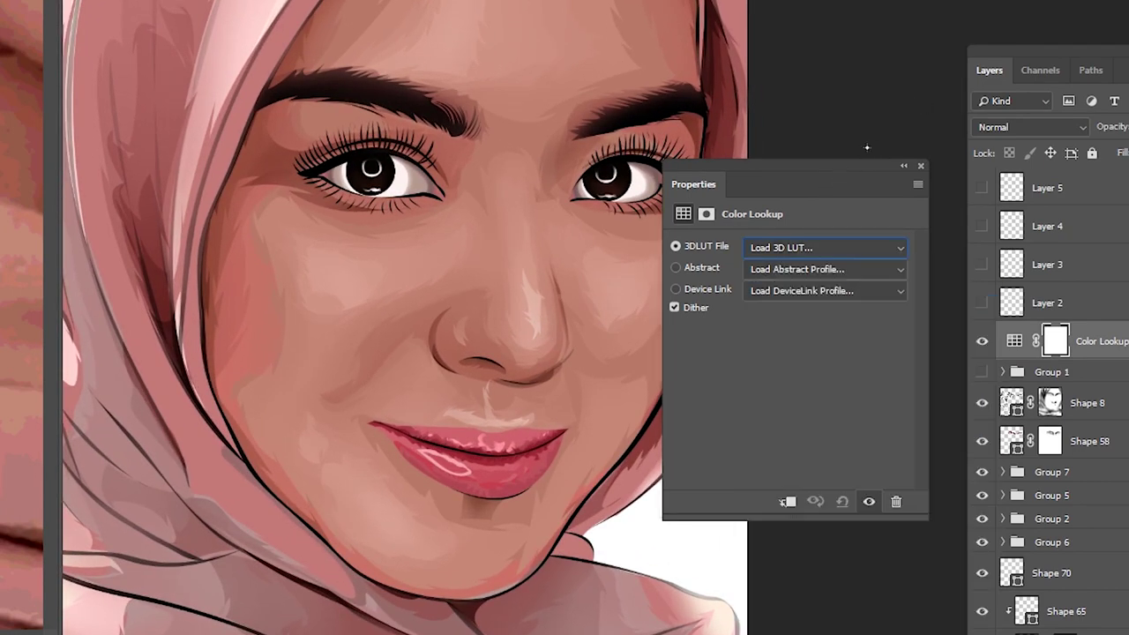
left_click_drag(694, 183, 817, 52)
left_click(944, 115)
left_click(920, 189)
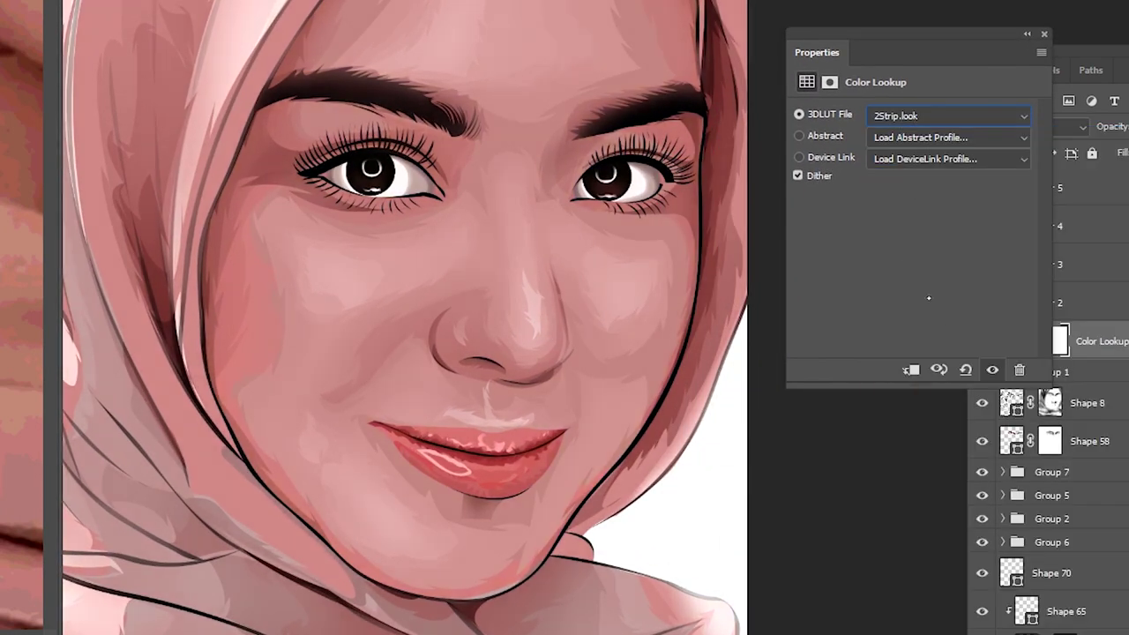
Step: Preview the LUT grades and settle on the Fuji ETERNA film look
left_click_drag(560, 412, 632, 344)
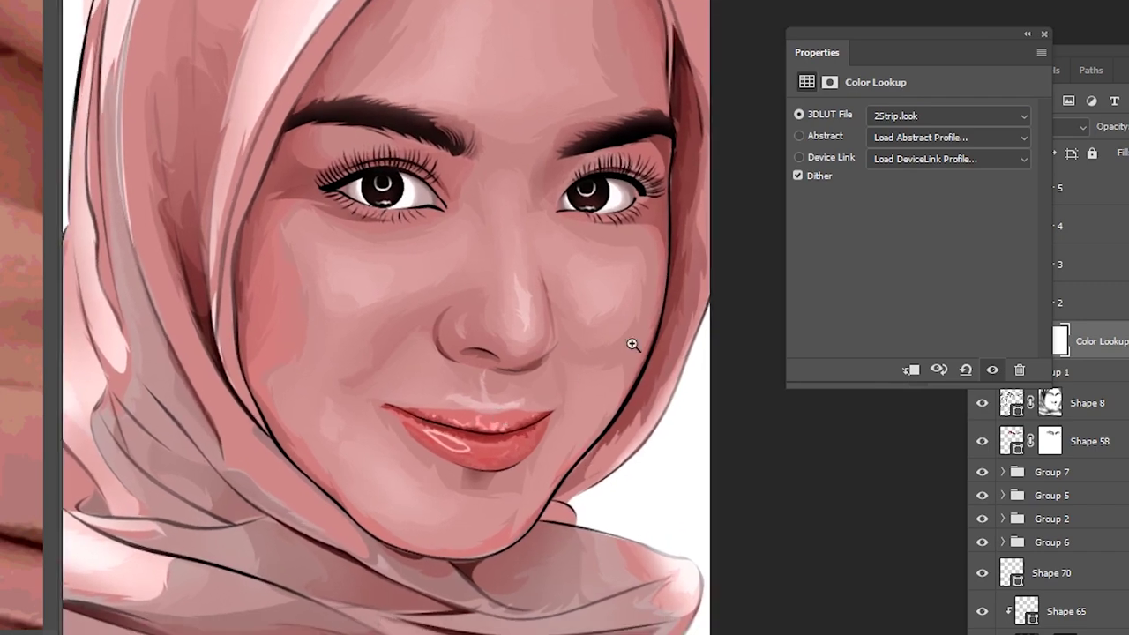
left_click(942, 117)
key("Escape")
key("Down")
key("Down")
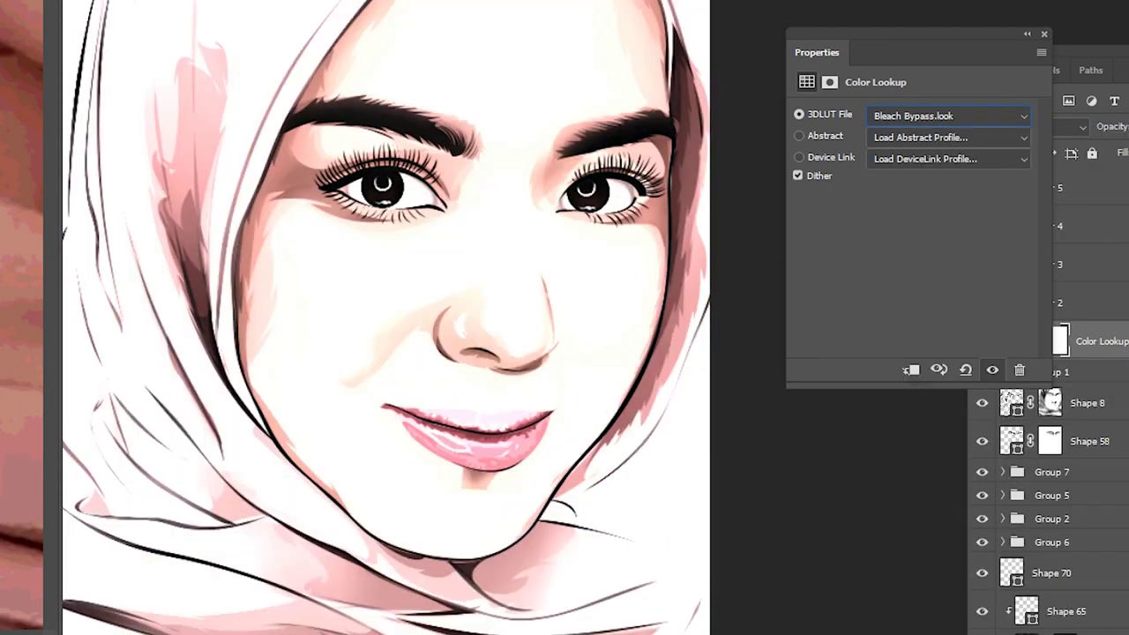
key("Down")
key("Down")
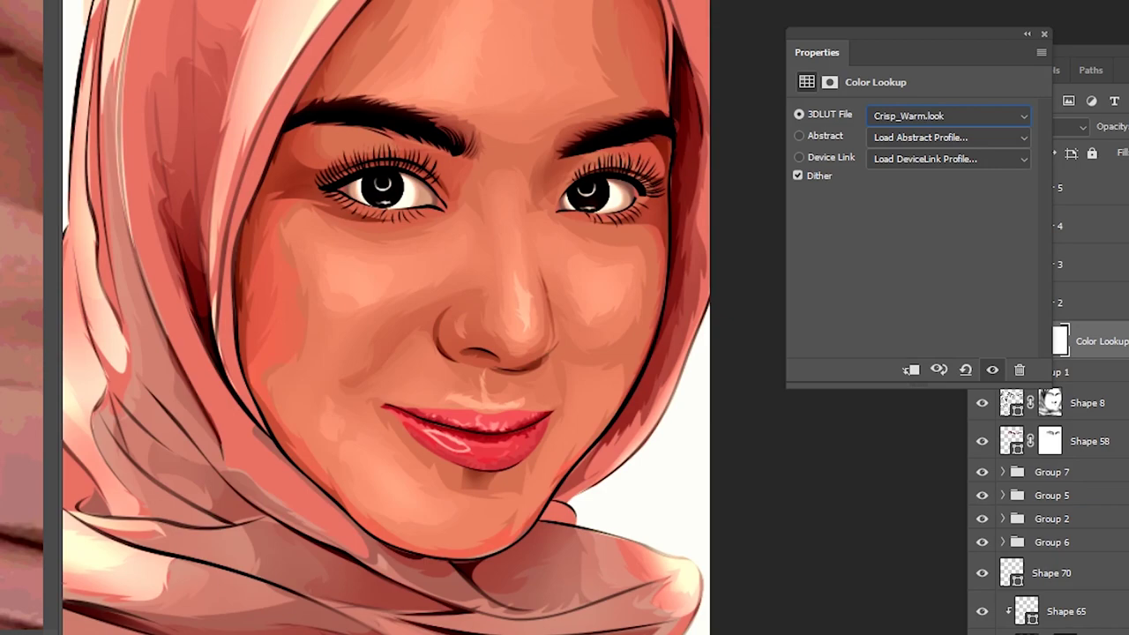
key("Down")
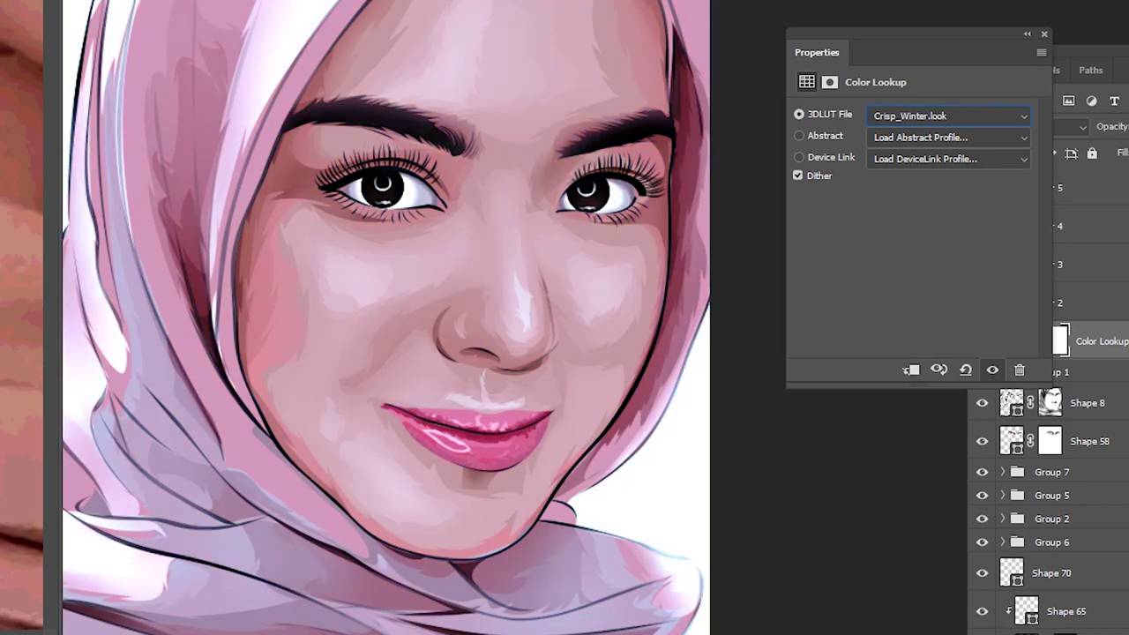
key("Down")
key("Down")
key("Down")
key("Down")
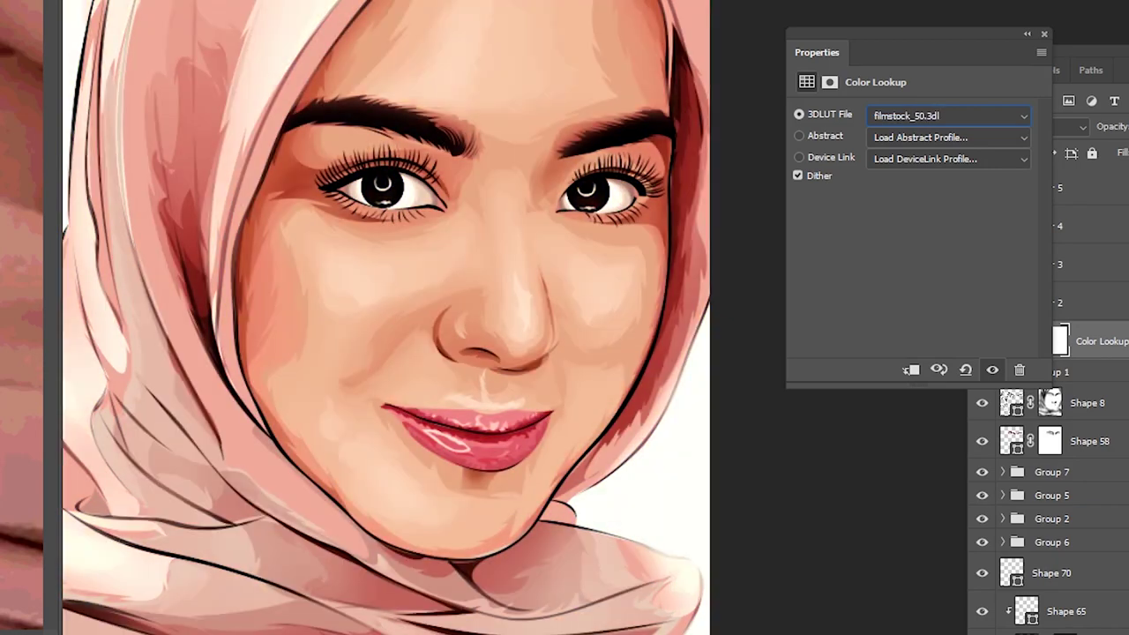
key("Up")
key("Down")
key("Down")
key("Down")
key("Down")
key("Up")
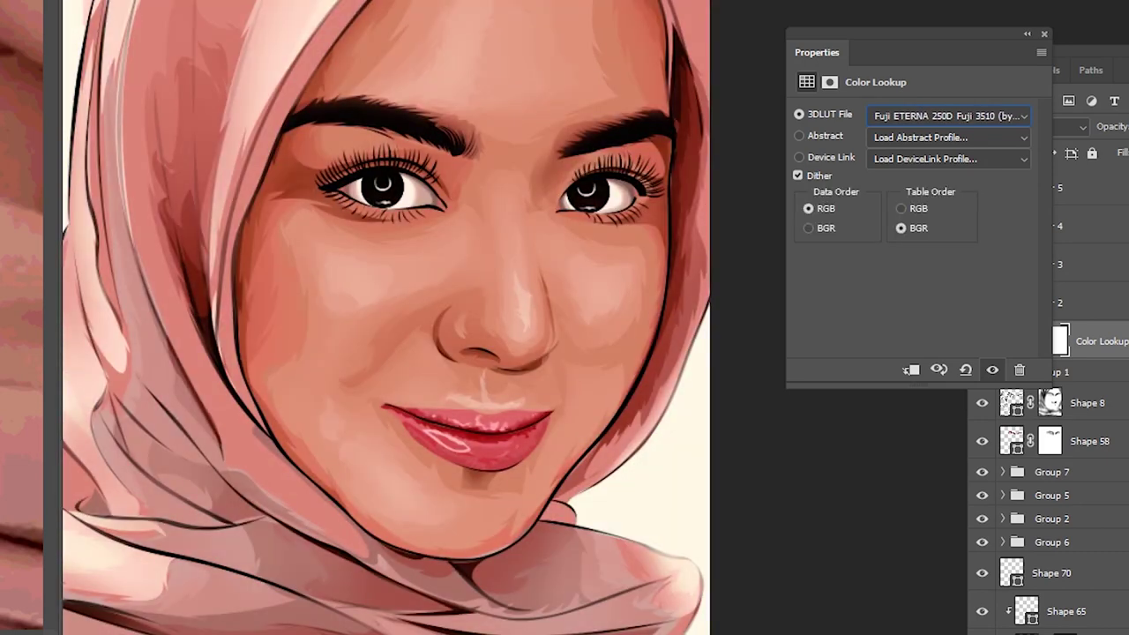
Step: Set the Color Lookup layer to 56% opacity, compare full screen, and save hegab.psd
left_click(1044, 34)
left_click(983, 344)
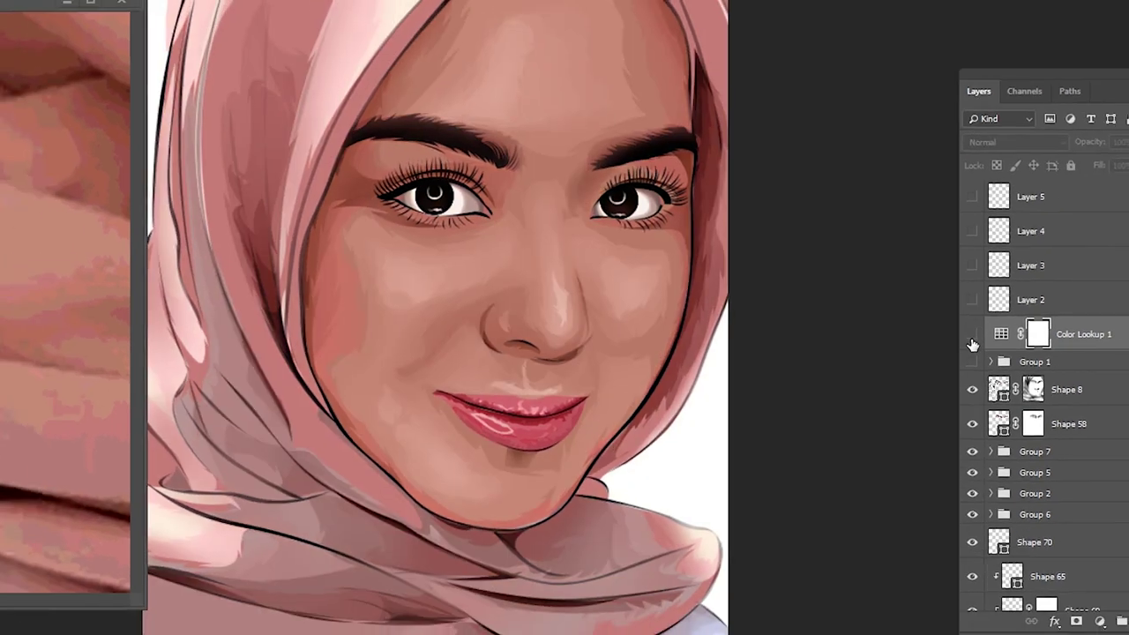
left_click_drag(882, 315, 844, 315)
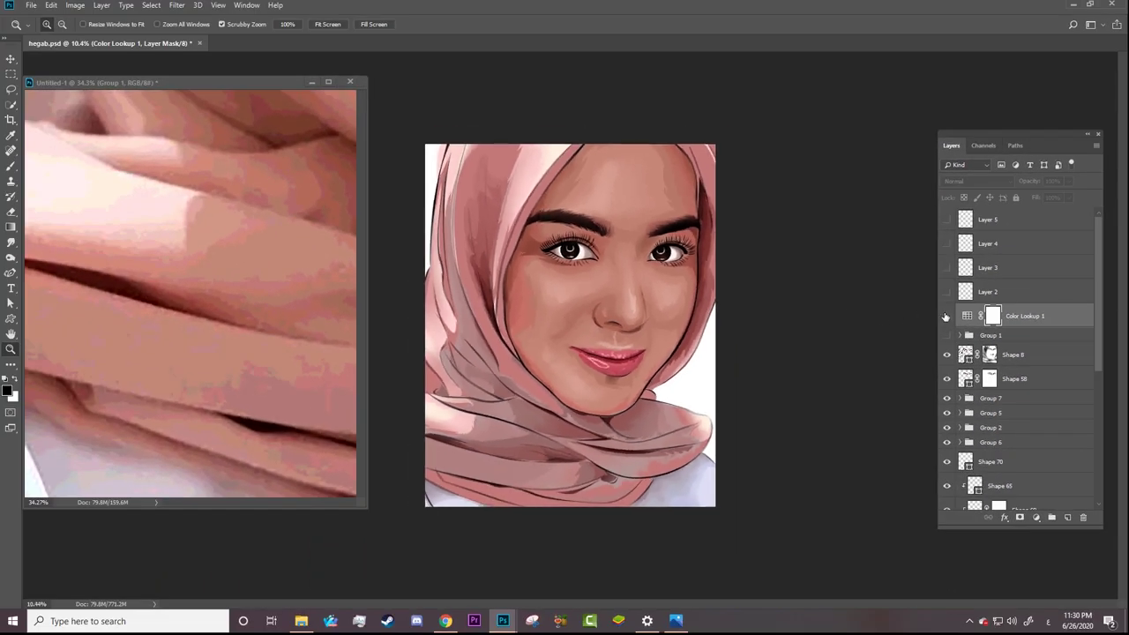
left_click(946, 317)
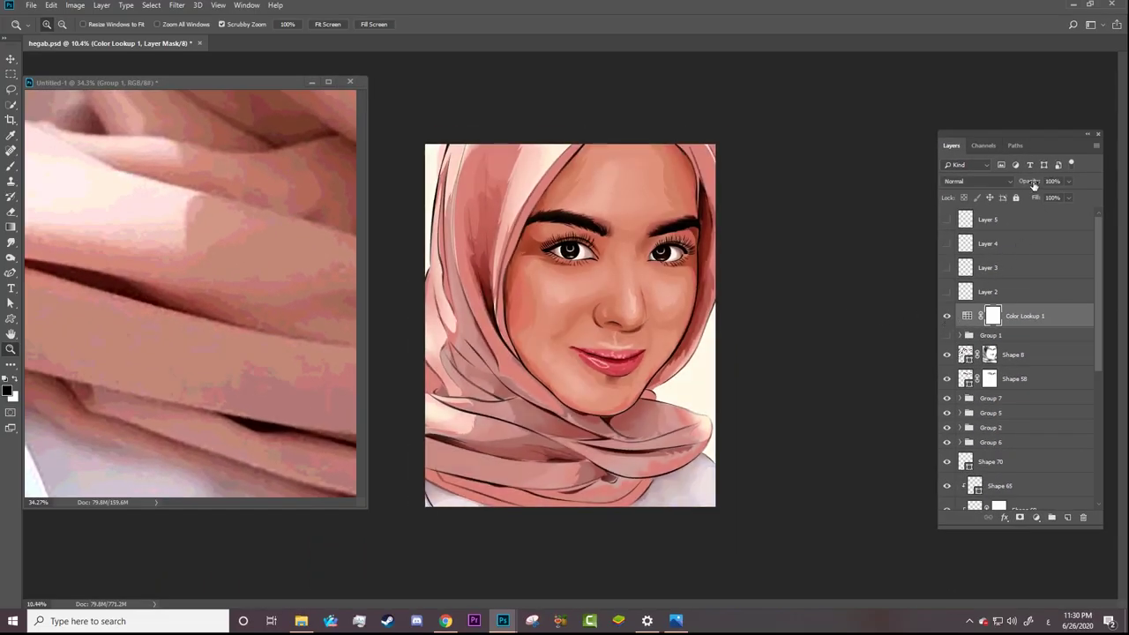
type("56")
key("Return")
left_click(947, 317)
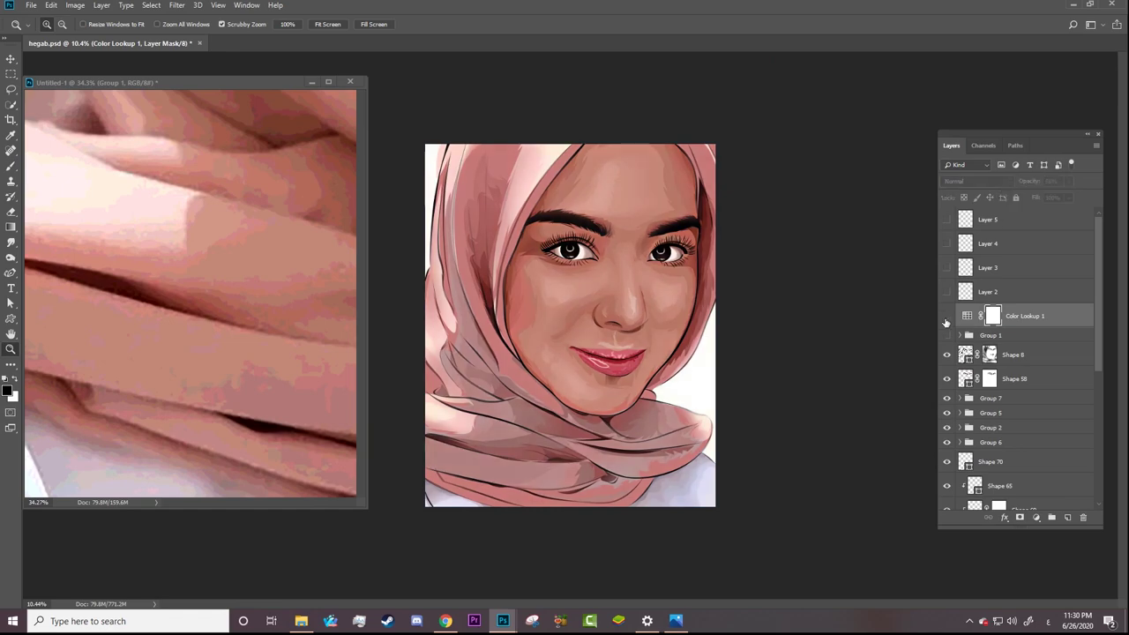
left_click_drag(580, 313, 706, 321)
key("f")
key("f")
key("f")
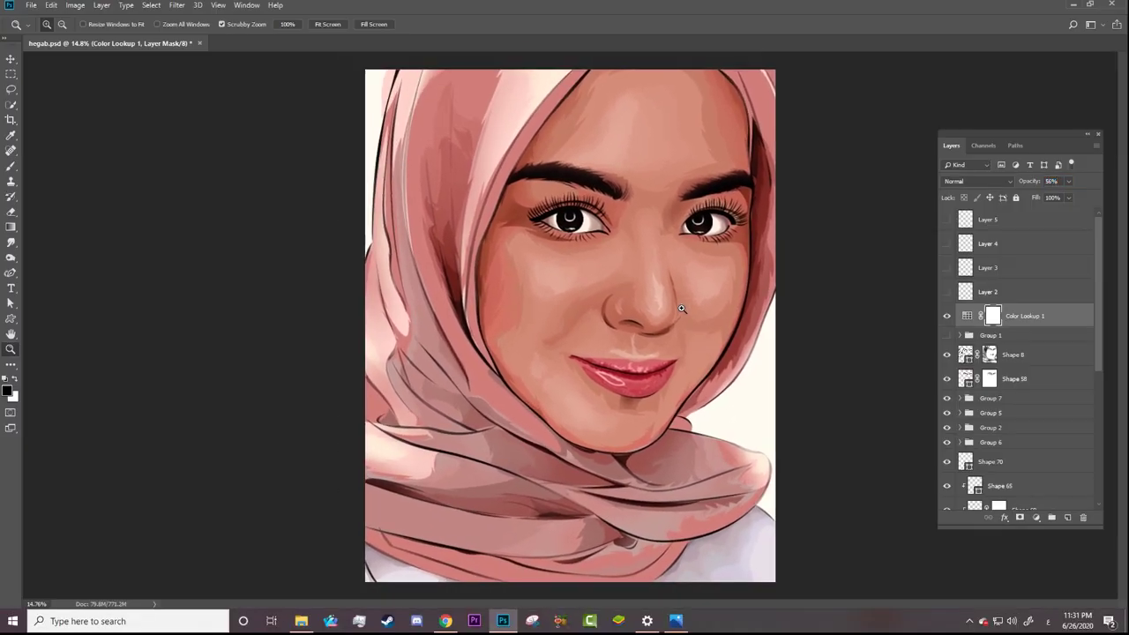
key("ctrl+s")
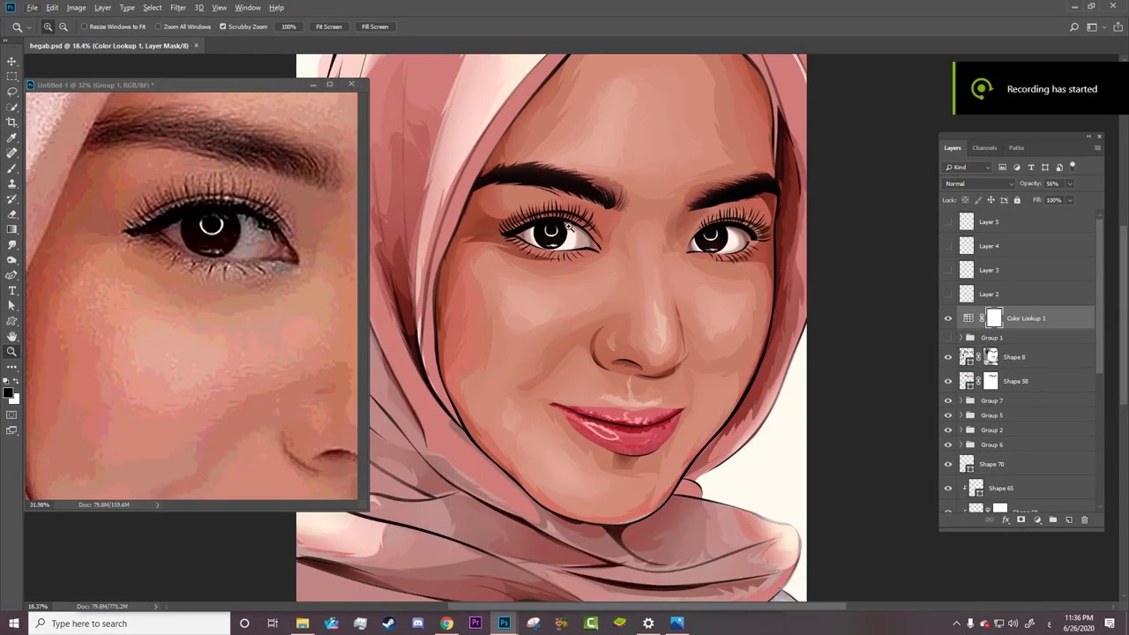
Step: Select the run of shape layers from Shape 59 and group them into Group 8
left_click(539, 253)
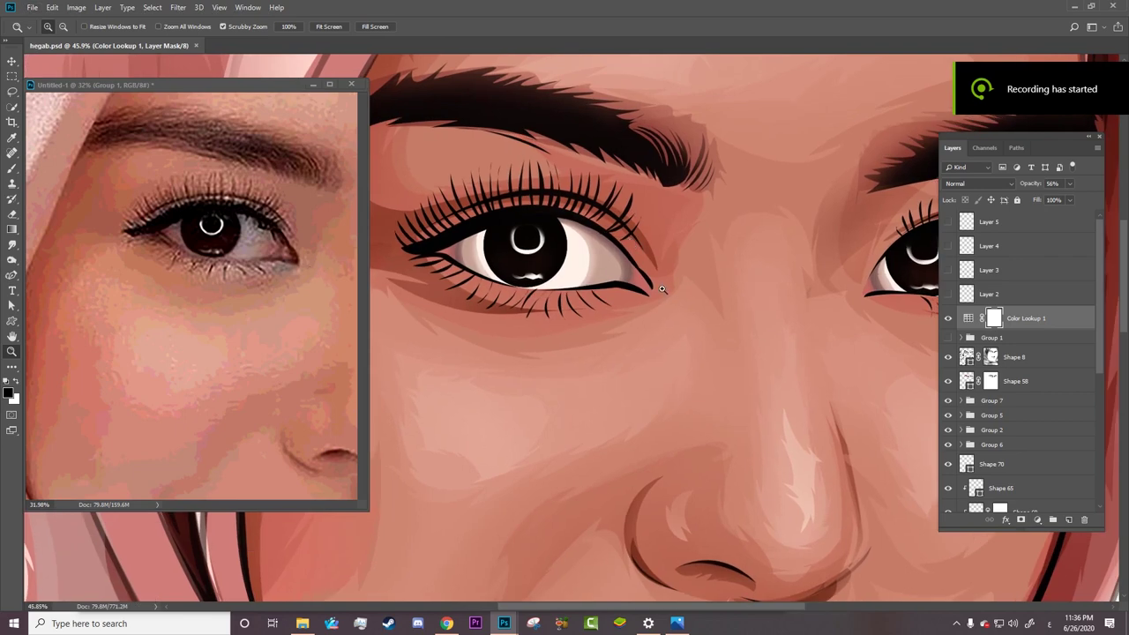
scroll(1058, 423, "down", 3)
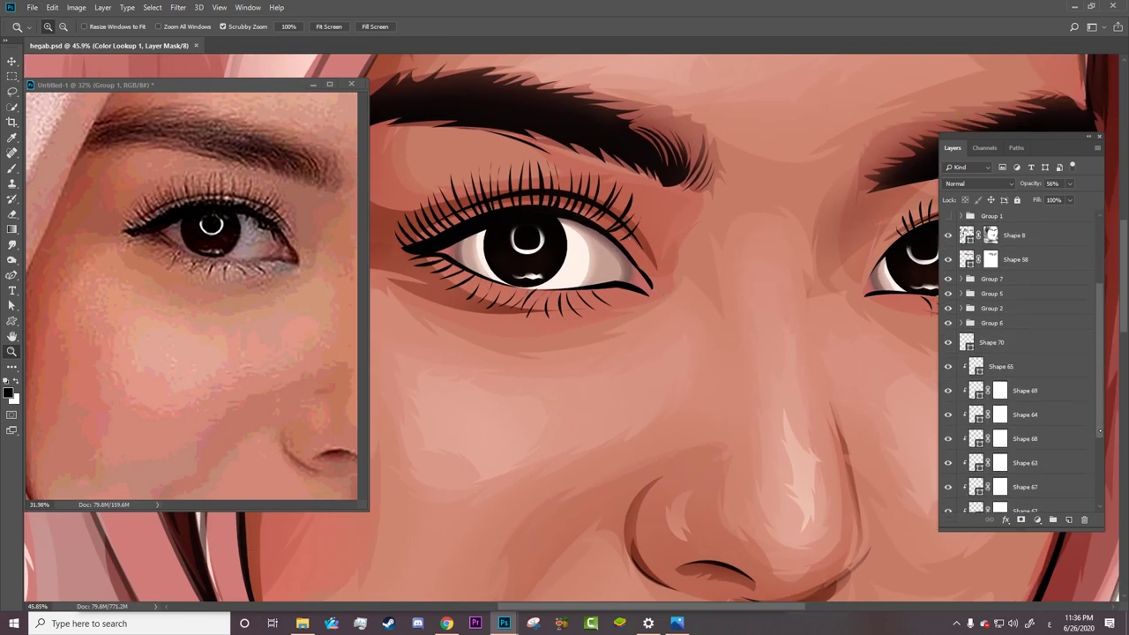
scroll(1058, 424, "down", 4)
scroll(1058, 423, "down", 2)
left_click(1061, 477)
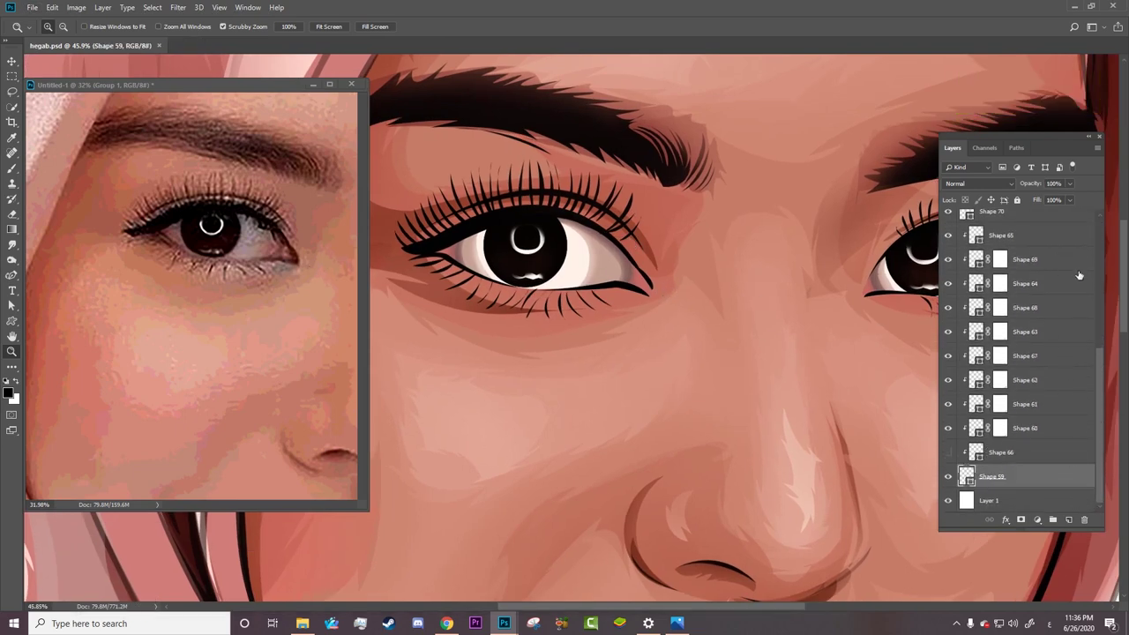
left_click(1103, 223)
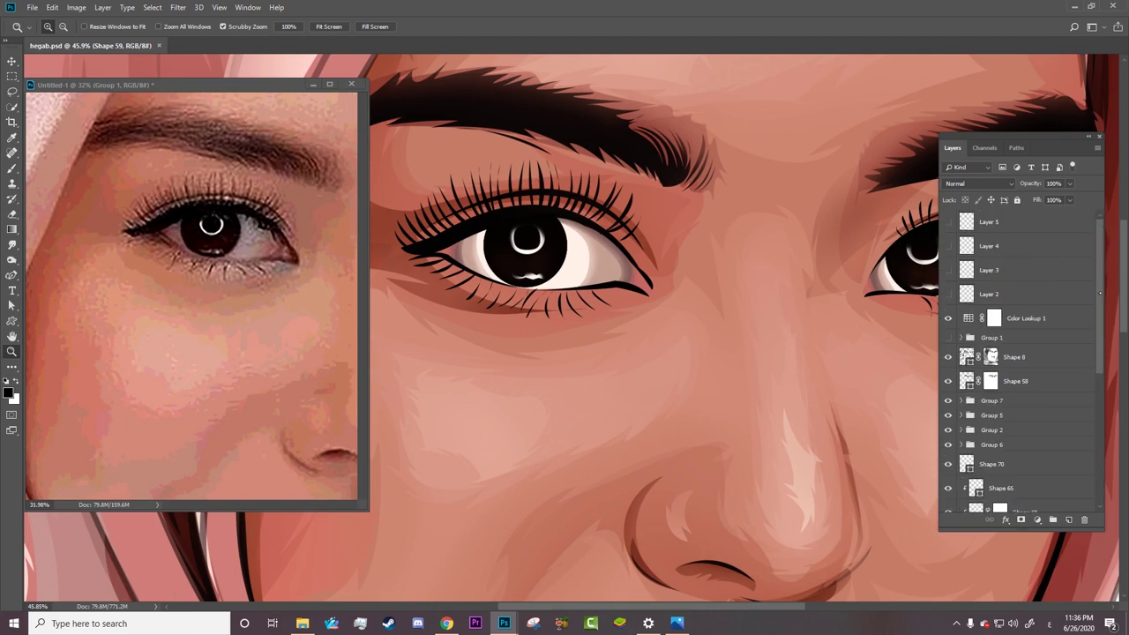
left_click_drag(1100, 292, 1078, 402)
left_click(667, 273)
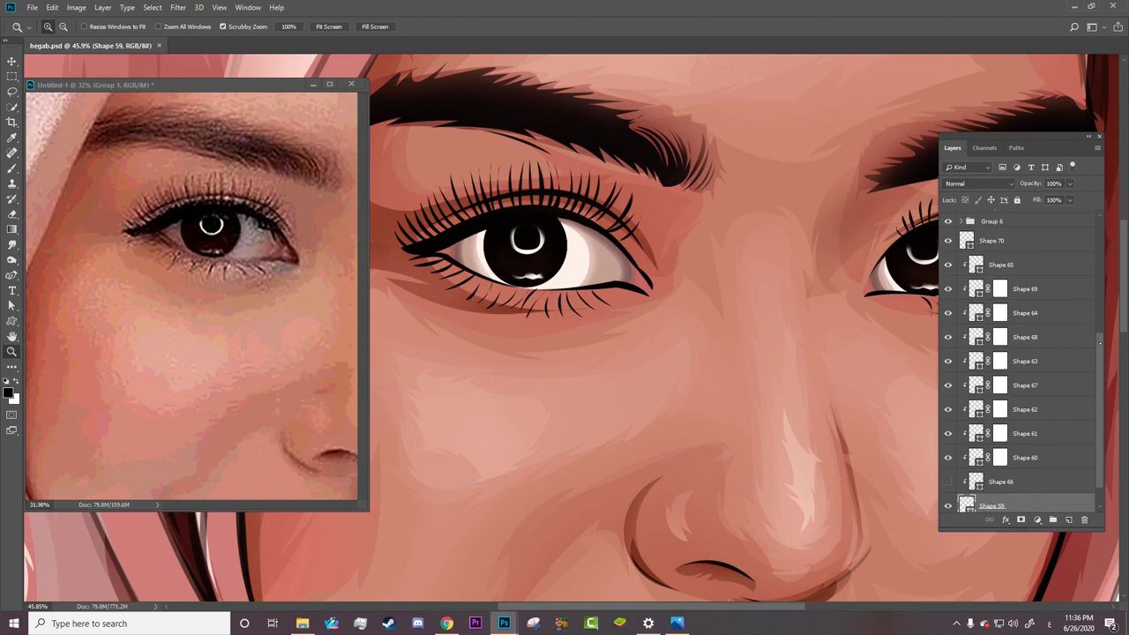
scroll(1077, 314, "up", 3)
left_click(1008, 308, "shift")
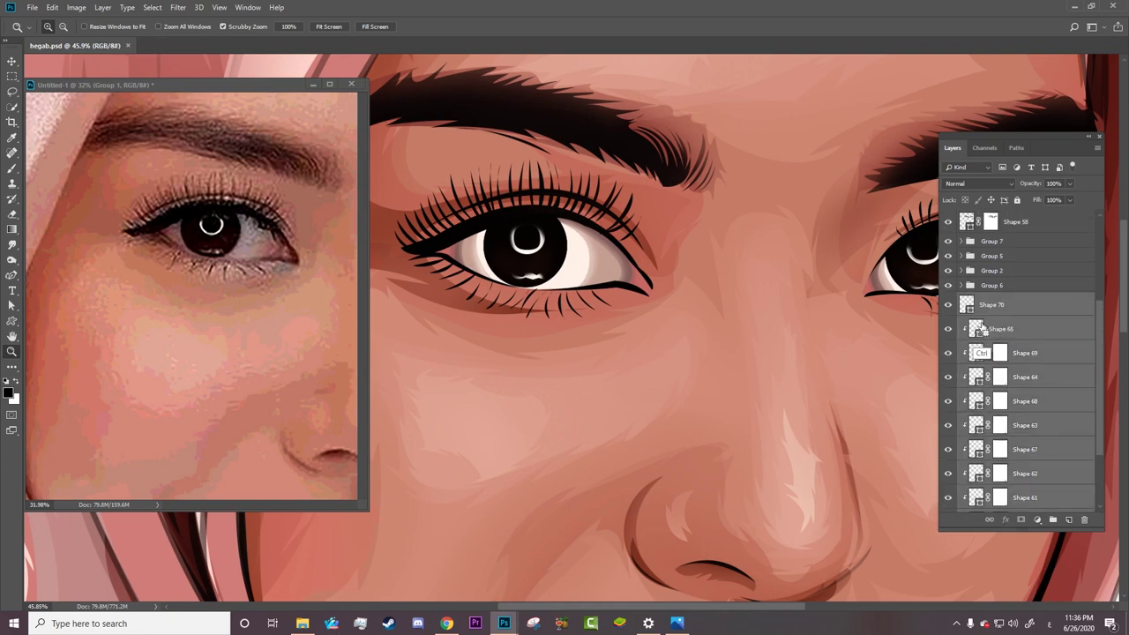
key("ctrl+g")
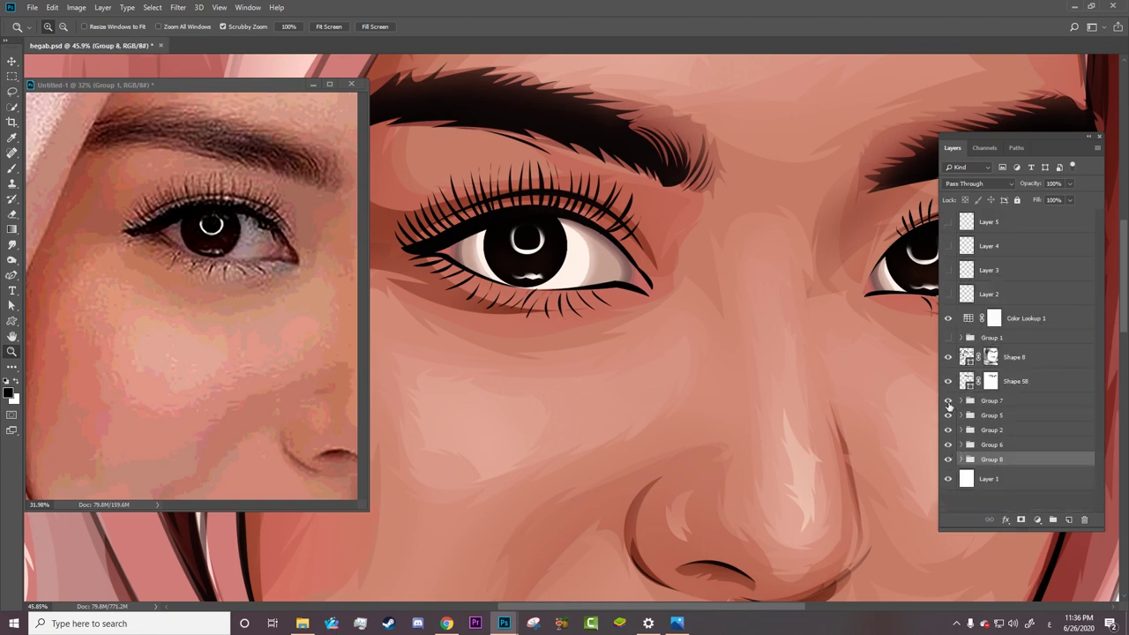
Step: Expand Group 2 and show the reference photo over the artwork
left_click(949, 403)
left_click(948, 429)
left_click(992, 429)
left_click(1032, 449)
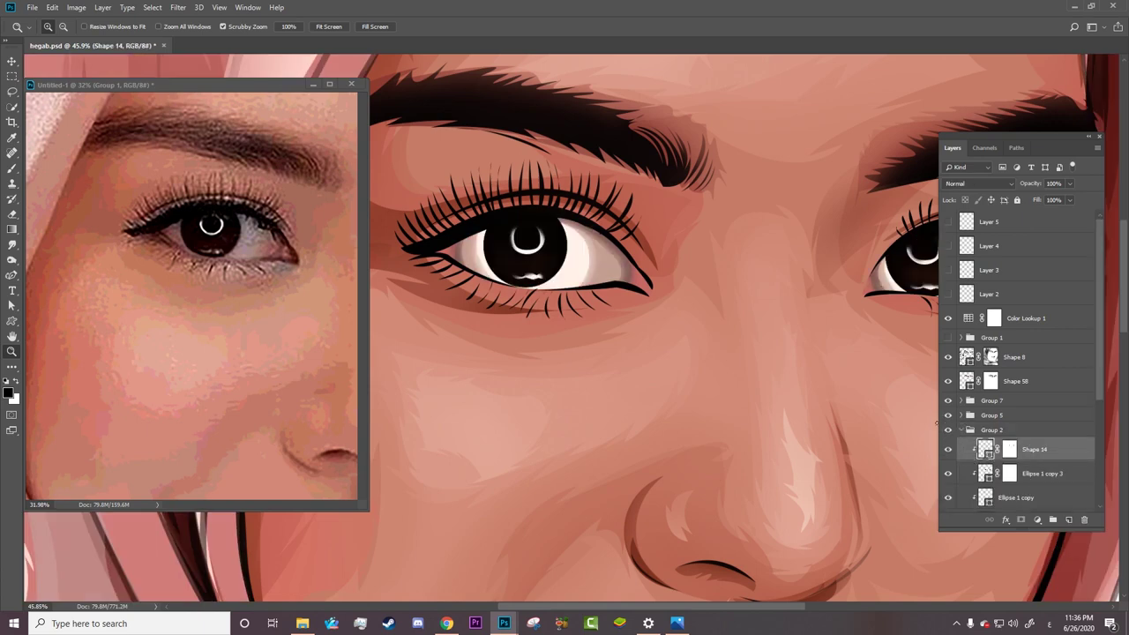
left_click(948, 338)
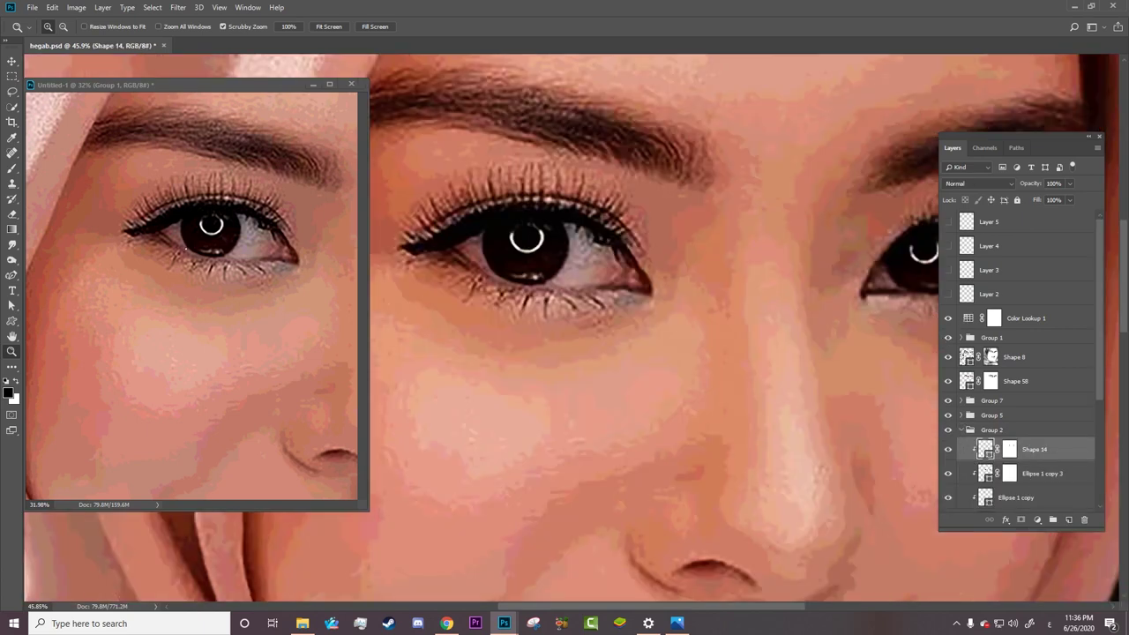
key("p")
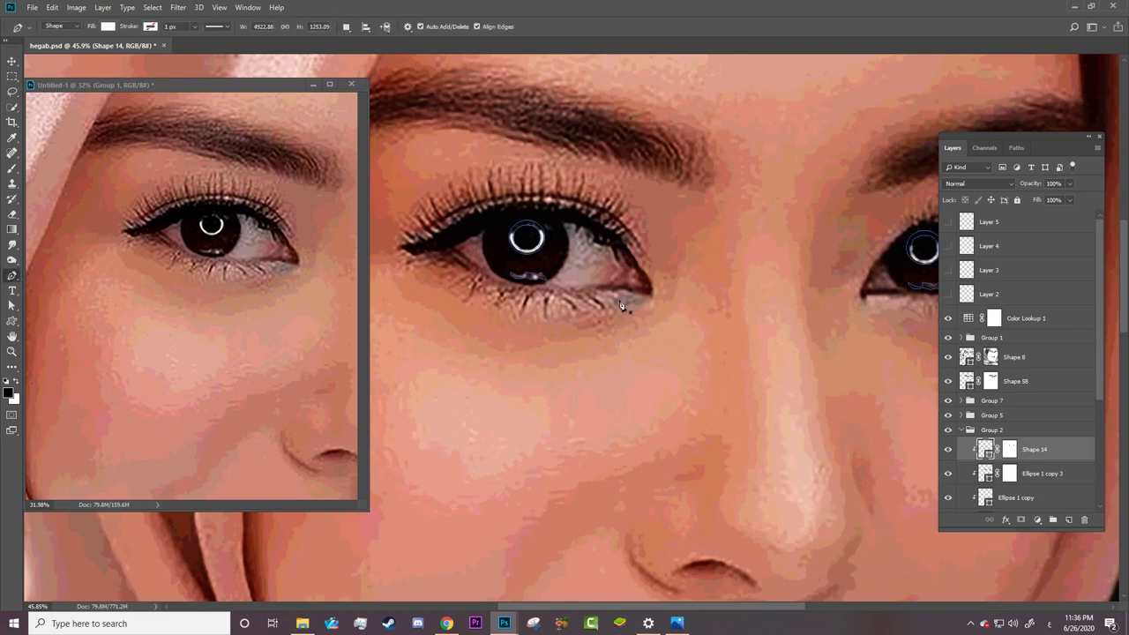
Step: Draw a white highlight shape along the left eye's lower lid, adjusting its anchors to fit
left_click(648, 299)
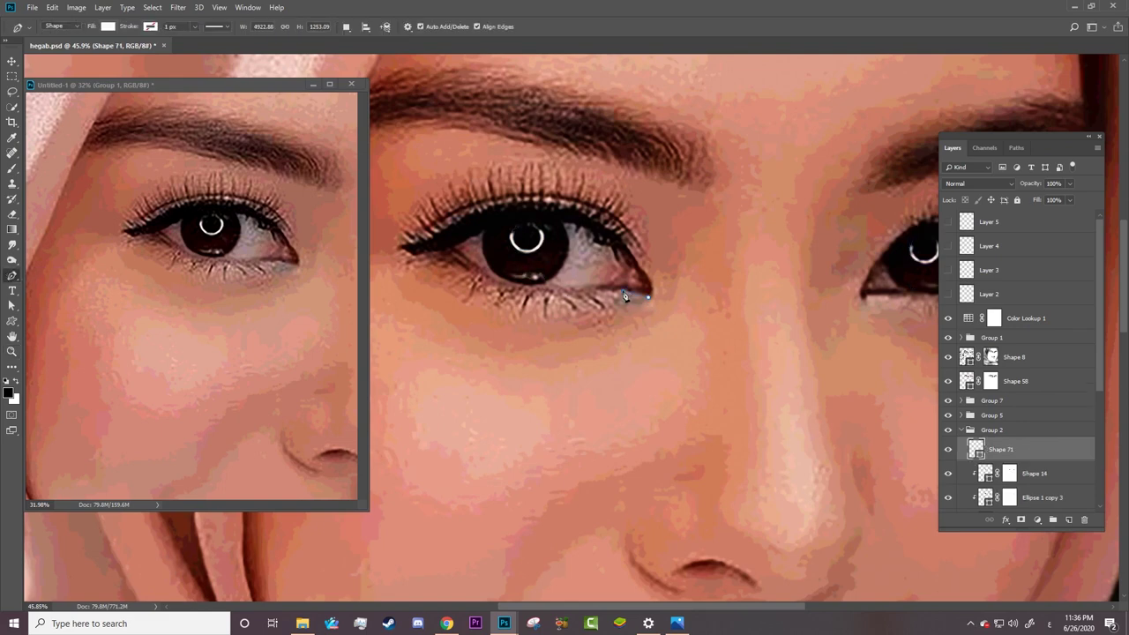
left_click(623, 294)
left_click_drag(472, 276, 435, 260)
left_click_drag(517, 296, 542, 305)
left_click_drag(474, 282, 469, 282)
mouse_move(435, 250)
left_mouse_down()
mouse_move(476, 293)
mouse_move(531, 311)
left_mouse_up()
left_click_drag(415, 245, 405, 256)
Step: Hide the reference photo and stretch the shape to the outer corner along the lower lashes
left_click(945, 339)
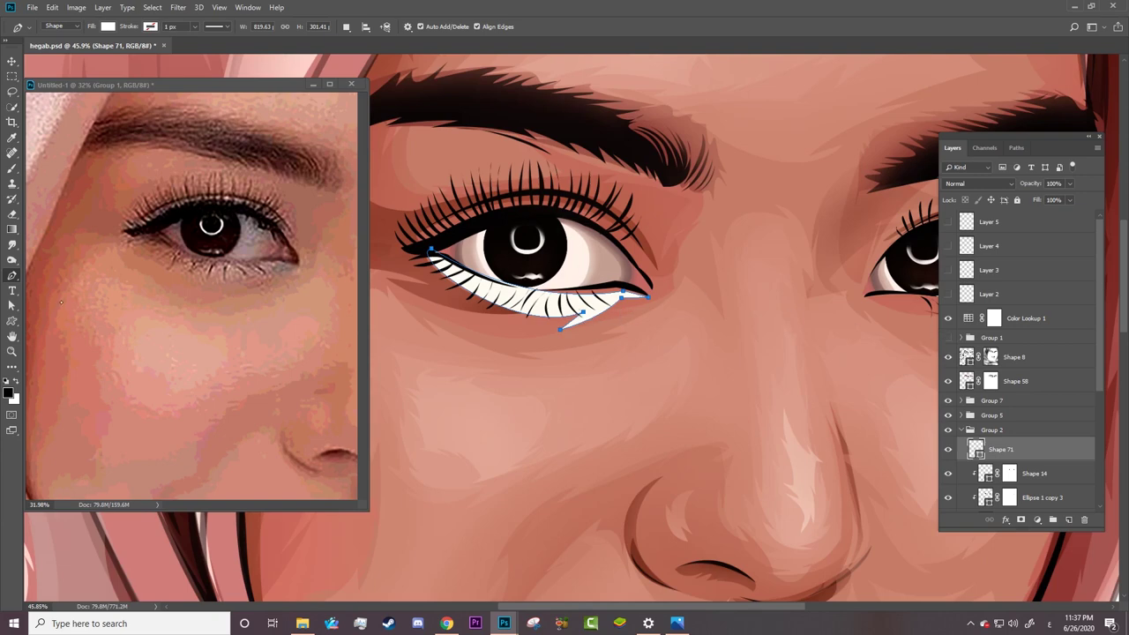
key("z")
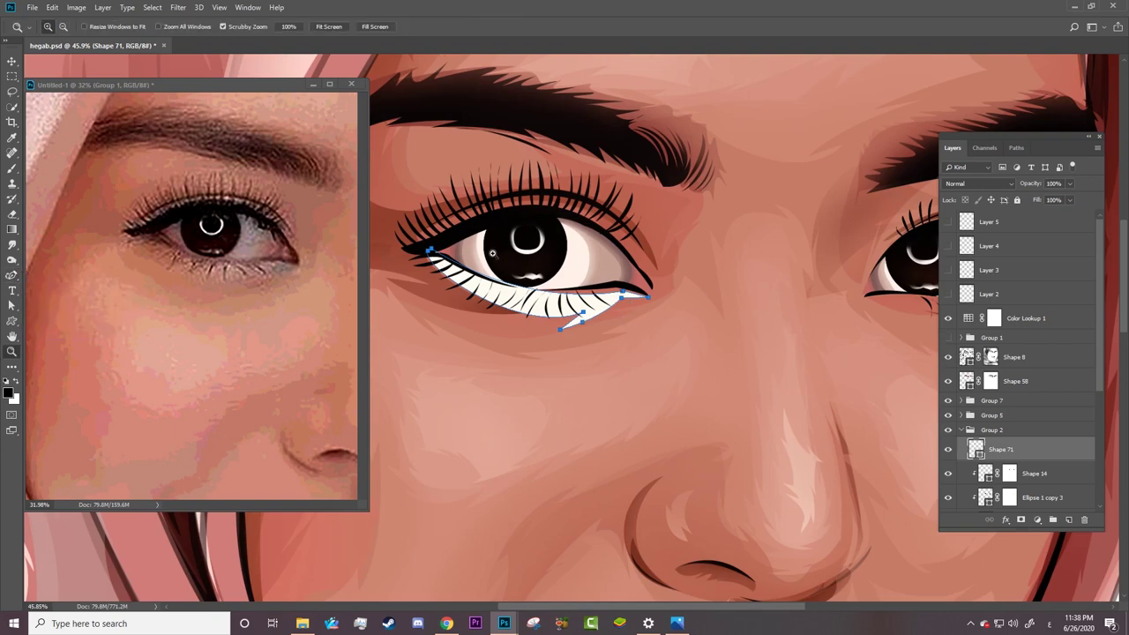
left_click_drag(461, 252, 521, 262)
key("p")
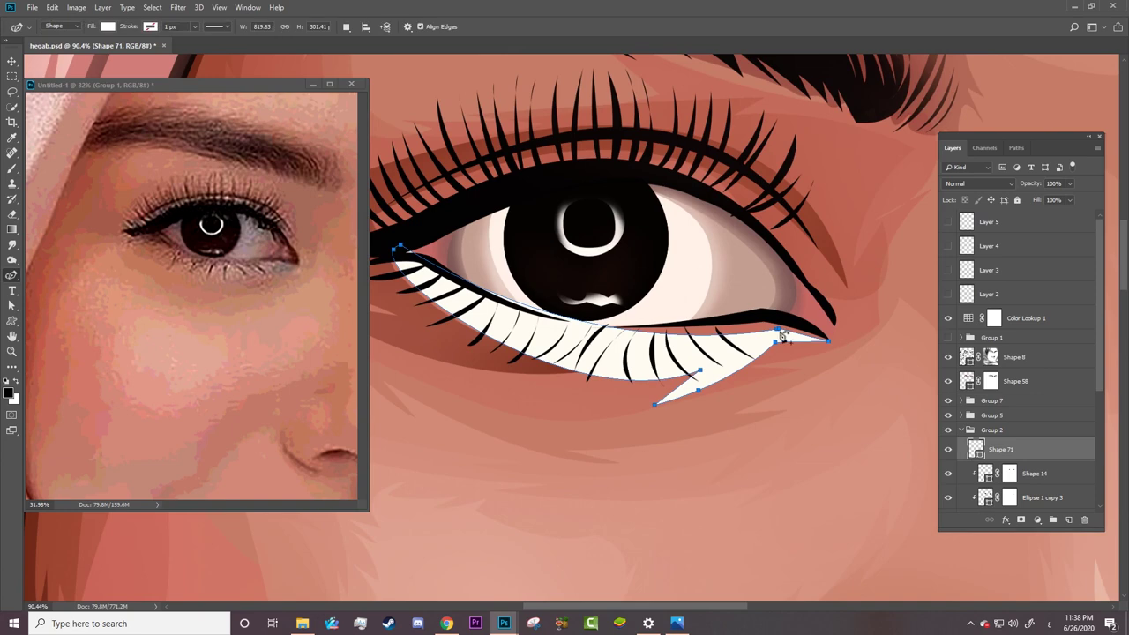
left_click_drag(776, 333, 635, 260)
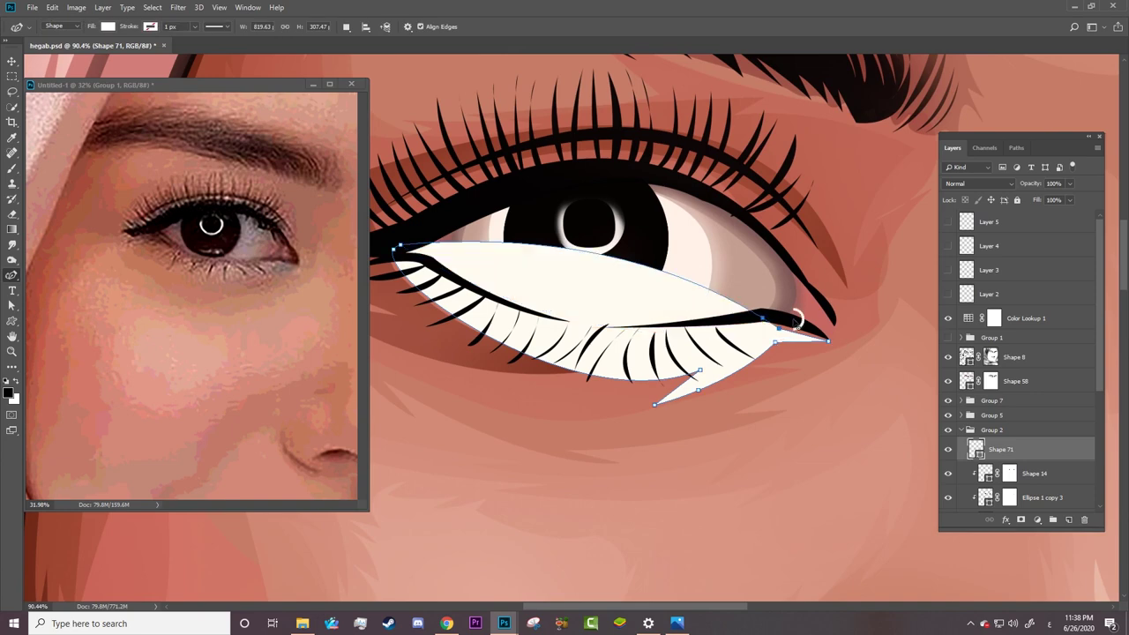
right_click(779, 328)
key("Escape")
left_click_drag(779, 333, 827, 340)
mouse_move(608, 261)
left_mouse_down()
mouse_move(585, 323)
mouse_move(660, 334)
left_mouse_up()
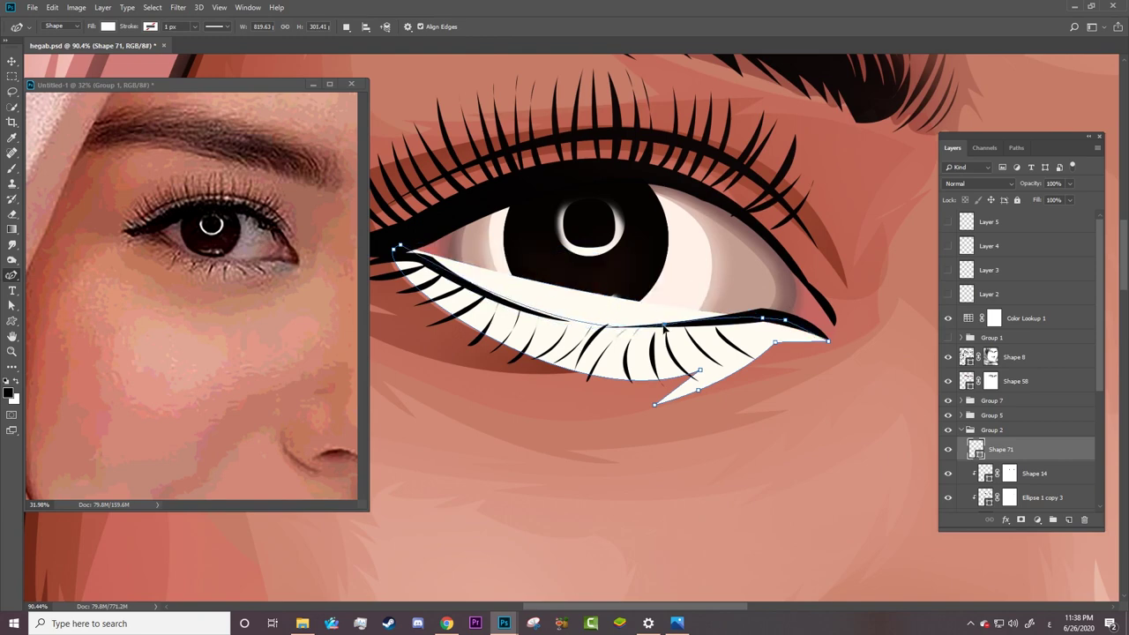
Step: Scroll to Shape 71 and briefly inspect its layer style settings
scroll(1082, 420, "down", 1)
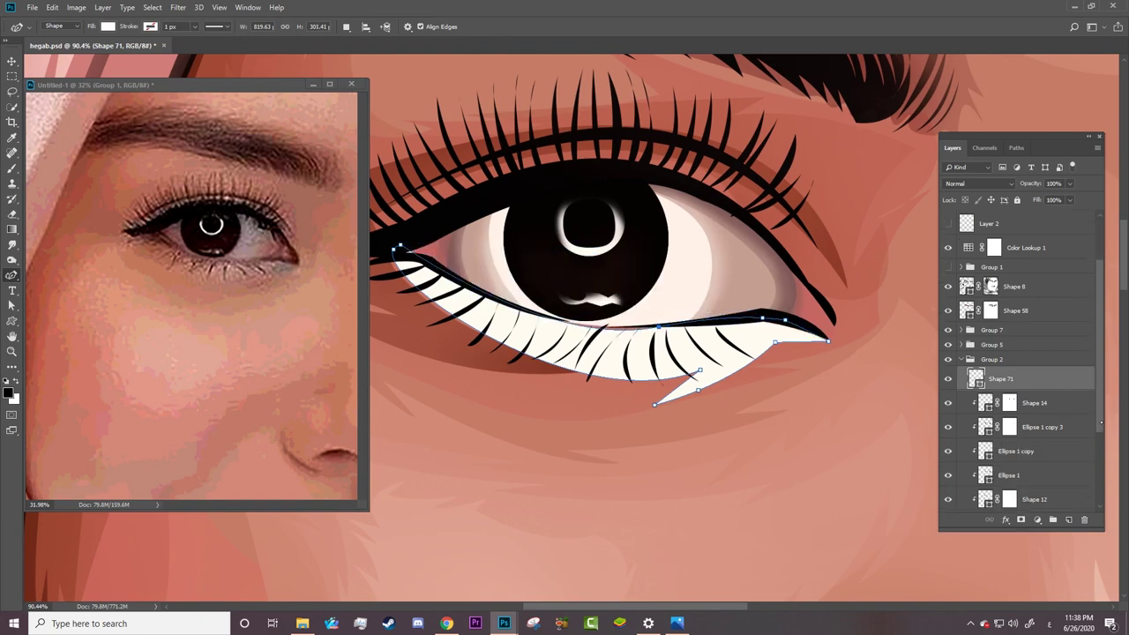
scroll(1083, 421, "down", 3)
scroll(1023, 441, "down", 1)
double_click(1060, 290)
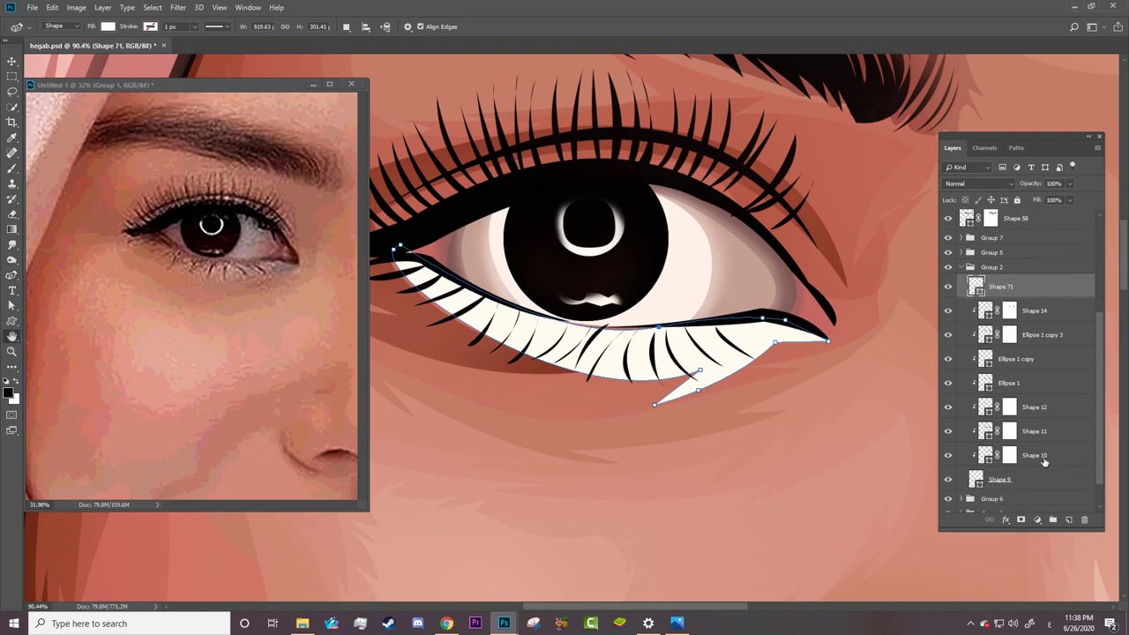
left_click(763, 143)
Step: Move Shape 71 out of Group 2 into Group 6, between Shape 32 and Shape 40
scroll(1085, 339, "down", 1)
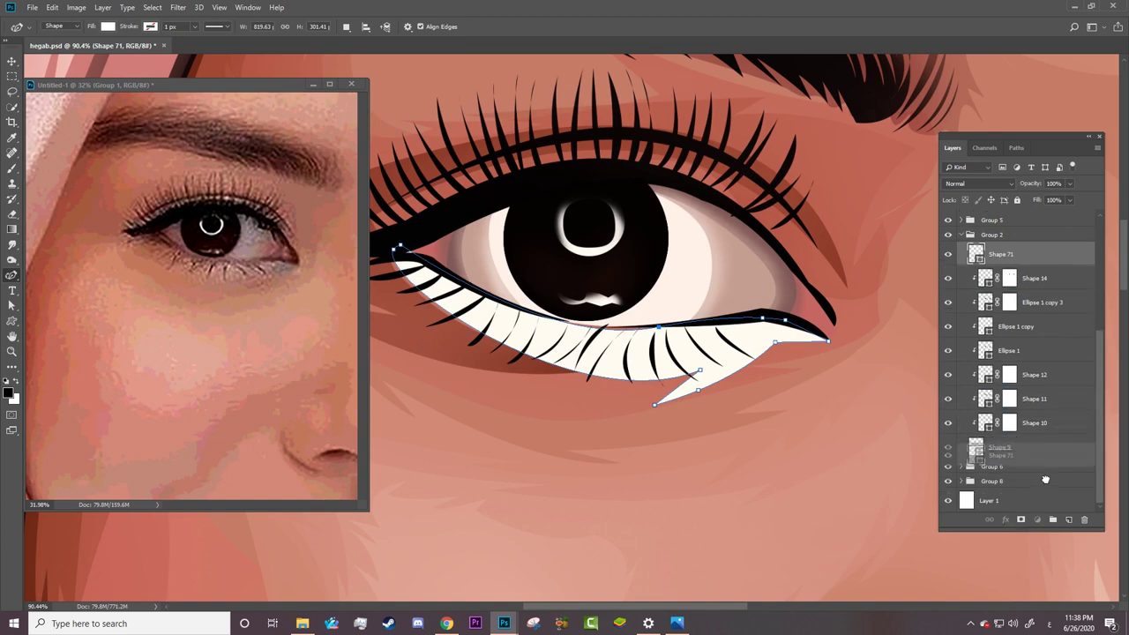
left_click_drag(1045, 263, 1014, 489)
left_click(961, 236)
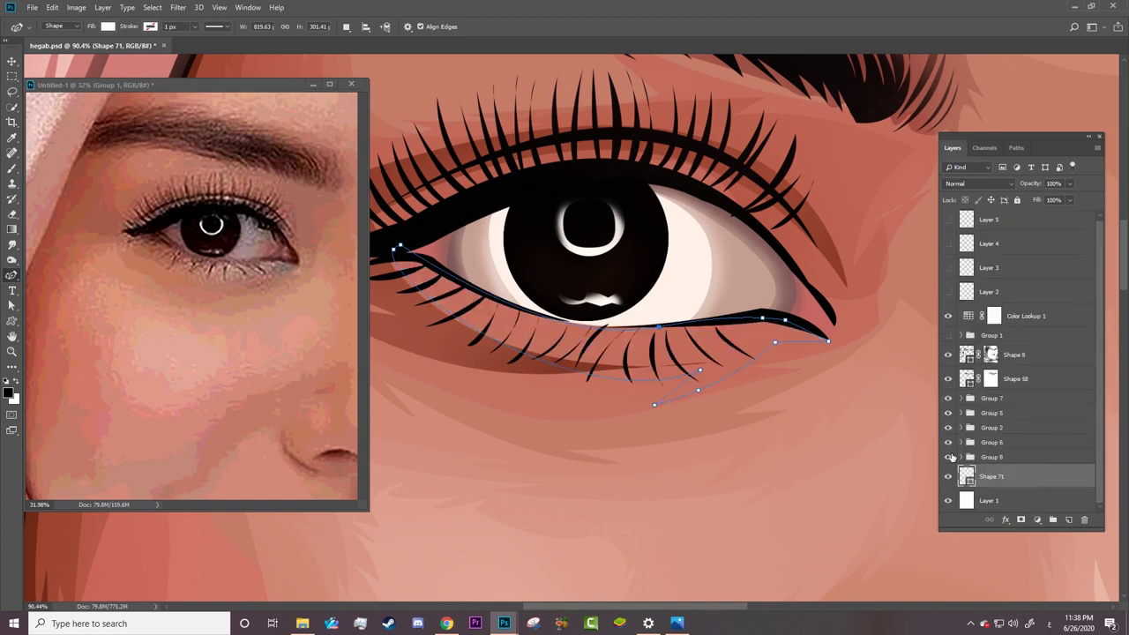
left_click(948, 442)
left_click(960, 442)
scroll(1093, 384, "down", 2)
mouse_move(1099, 384)
left_mouse_down()
mouse_move(1095, 484)
mouse_move(1048, 410)
left_mouse_up()
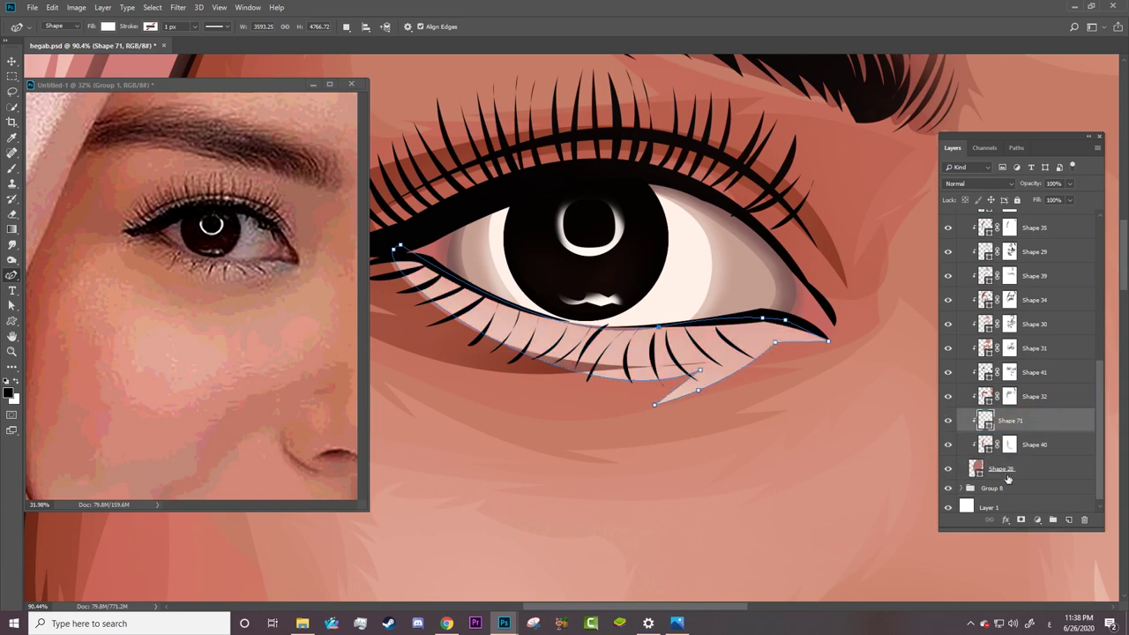
Step: Add a layer mask to Shape 71 and softly paint black under the first eye's lower lashes
left_click(1021, 520)
key("b")
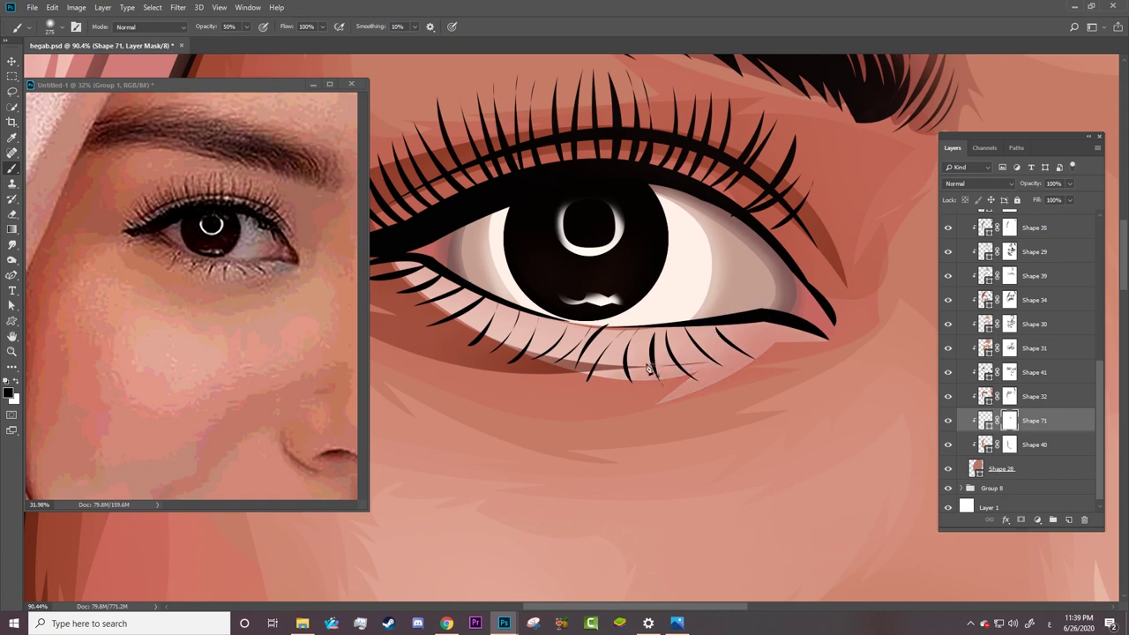
right_click(666, 322)
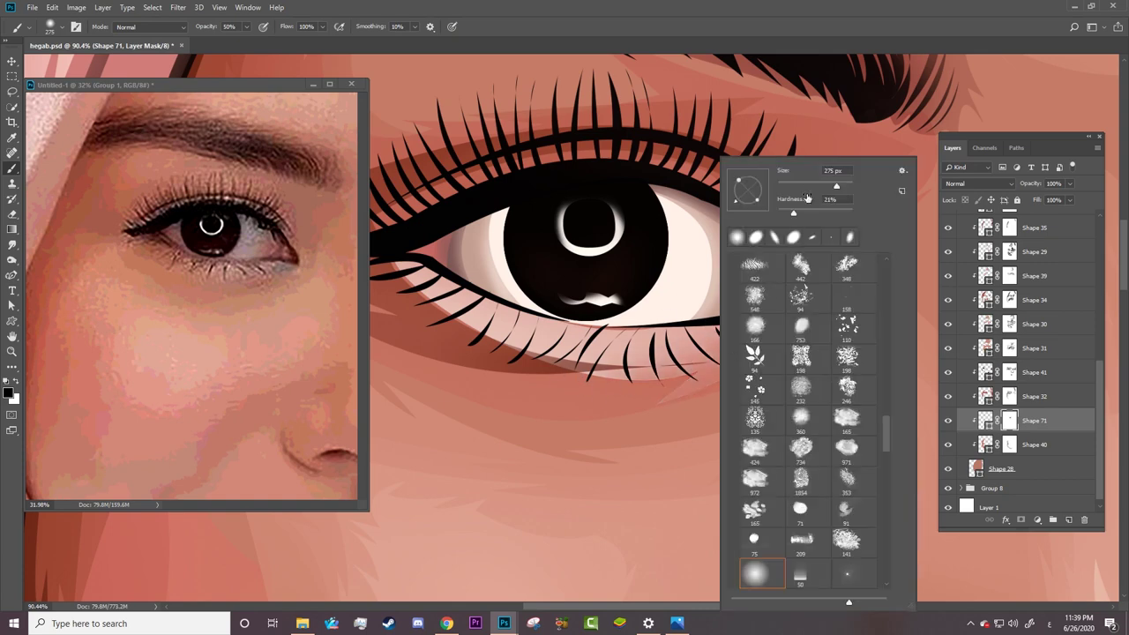
key("Escape")
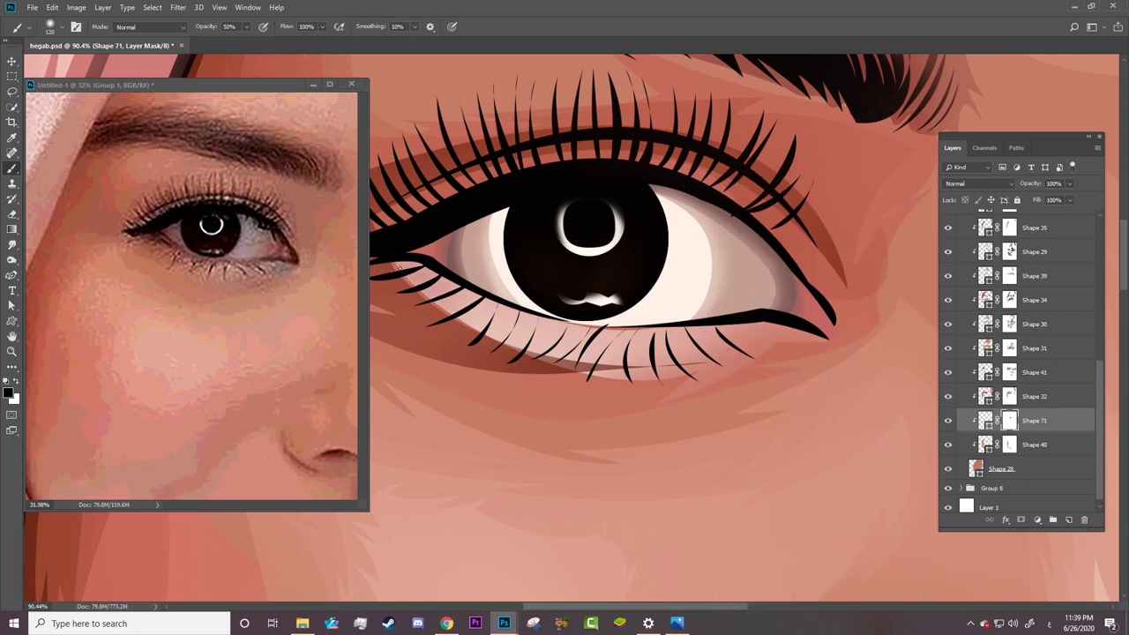
left_click_drag(463, 319, 483, 337)
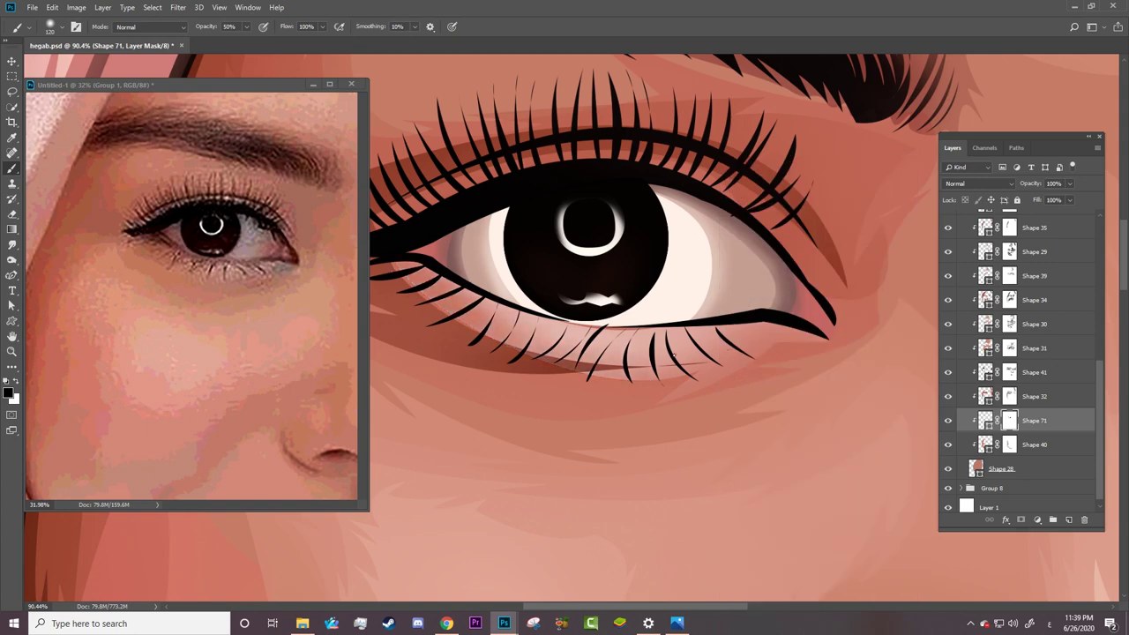
key("z")
left_click_drag(563, 403, 538, 370)
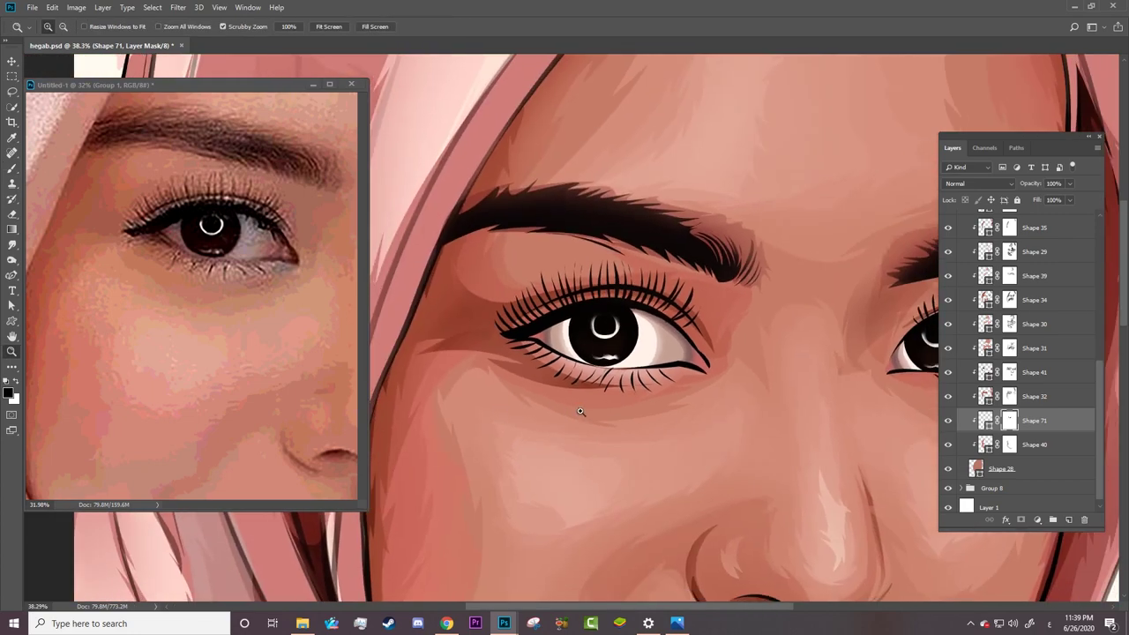
key("b")
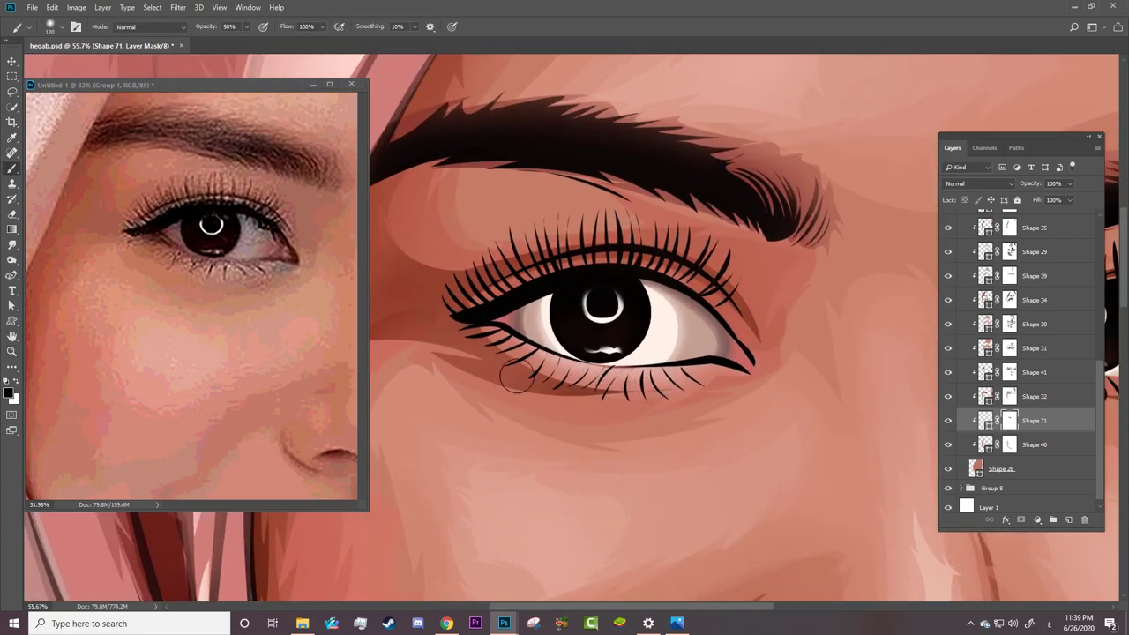
key("z")
left_click_drag(575, 403, 595, 411)
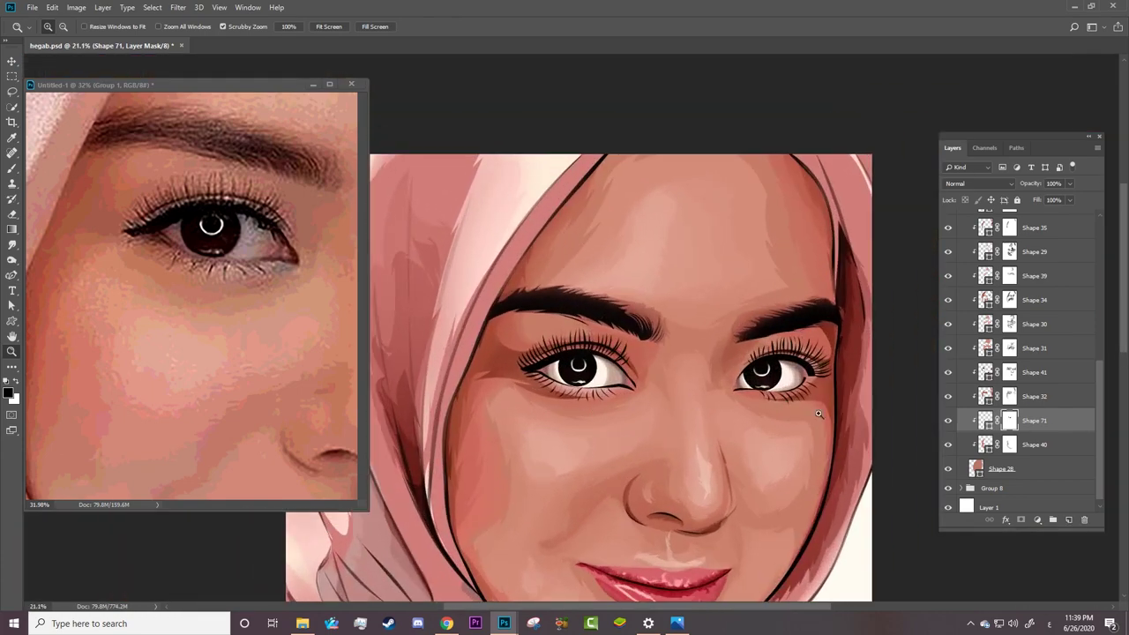
left_click_drag(818, 413, 894, 403)
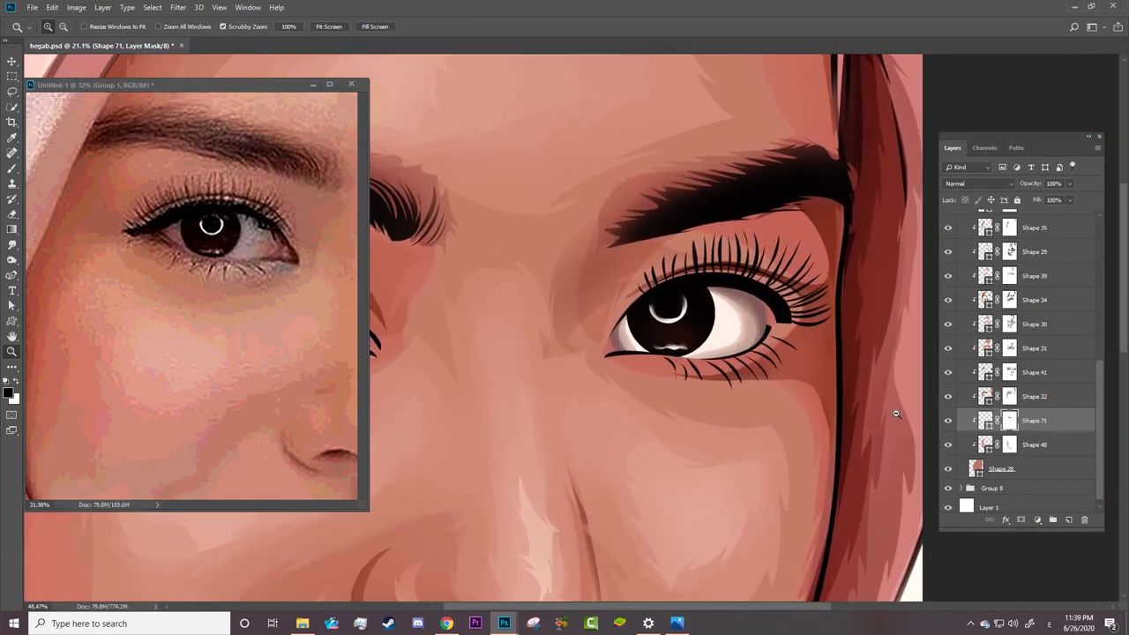
Step: Set the Pen's path operation to Combine Shapes and show the reference photo for tracing
key("p")
left_click(347, 26)
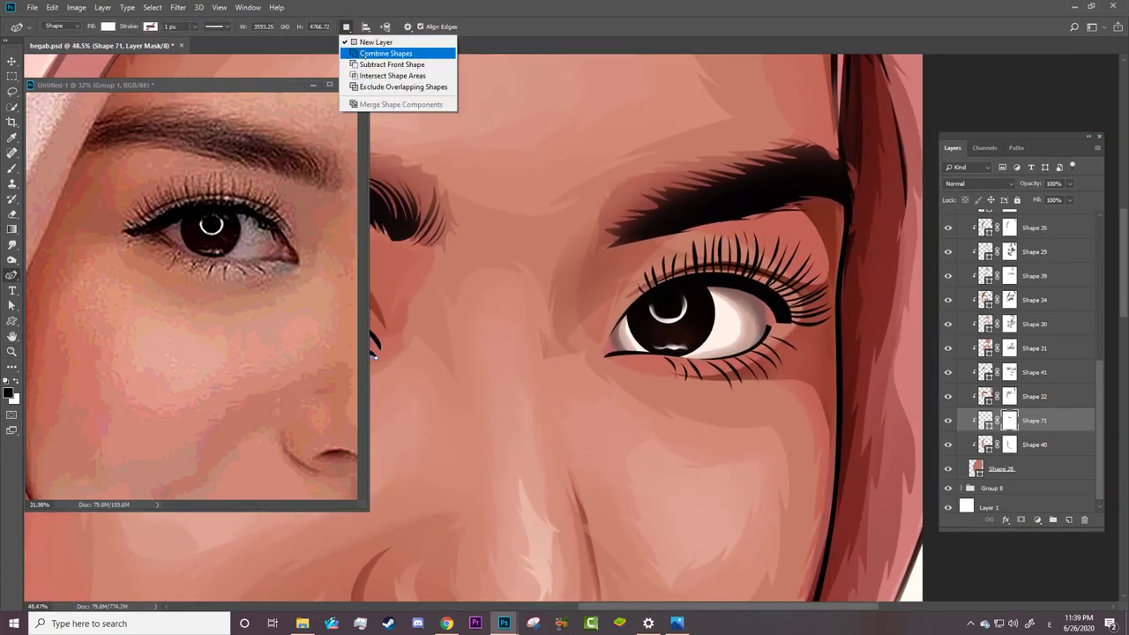
left_click(379, 51)
scroll(959, 303, "up", 10)
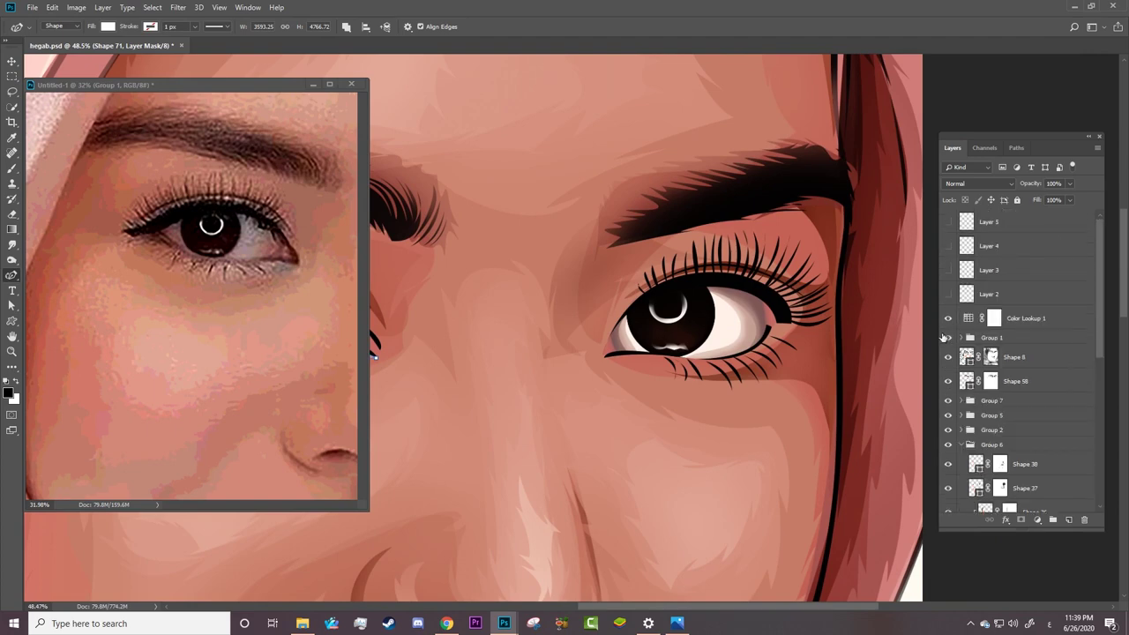
left_click(948, 337)
Step: Trace a closed highlight path along the right eye's lower lid into Shape 71
left_click(604, 356)
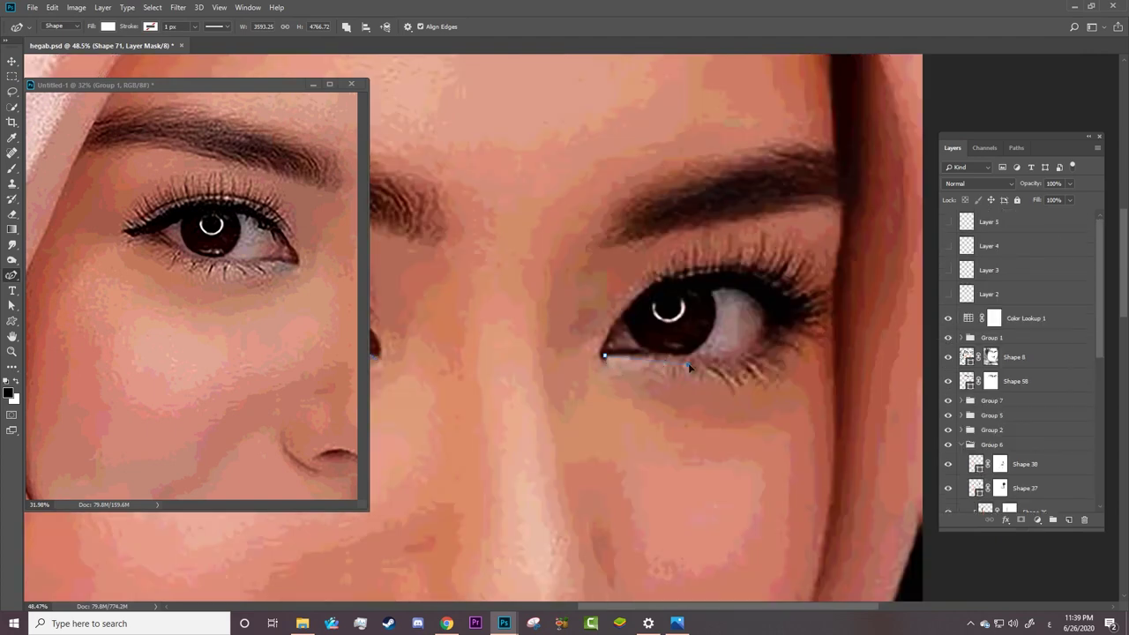
right_click(11, 274)
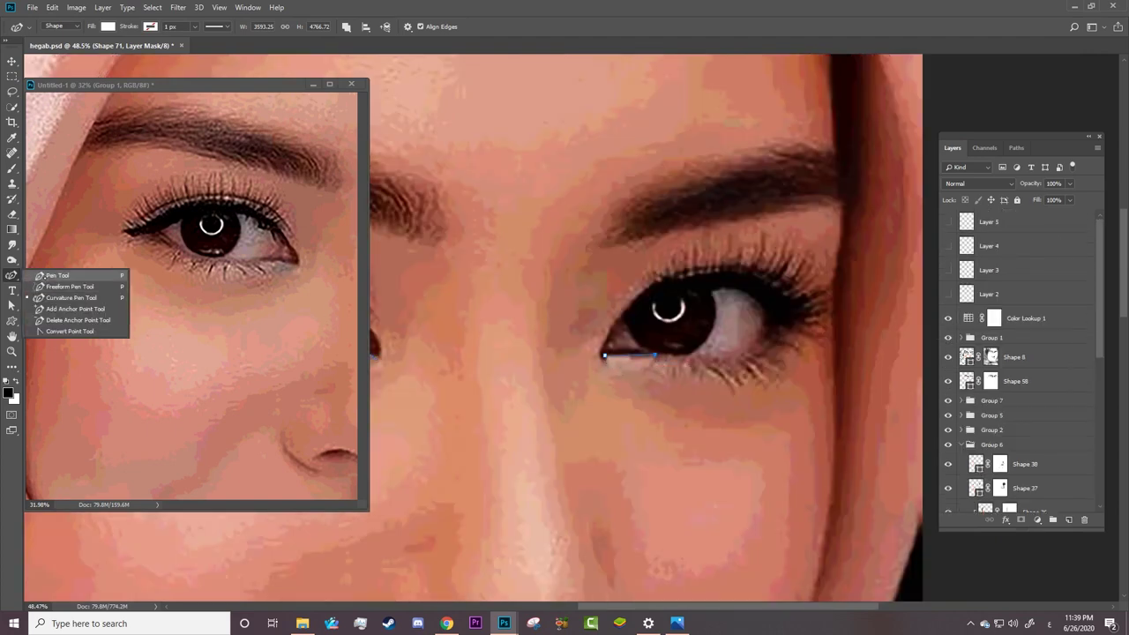
left_click(71, 275)
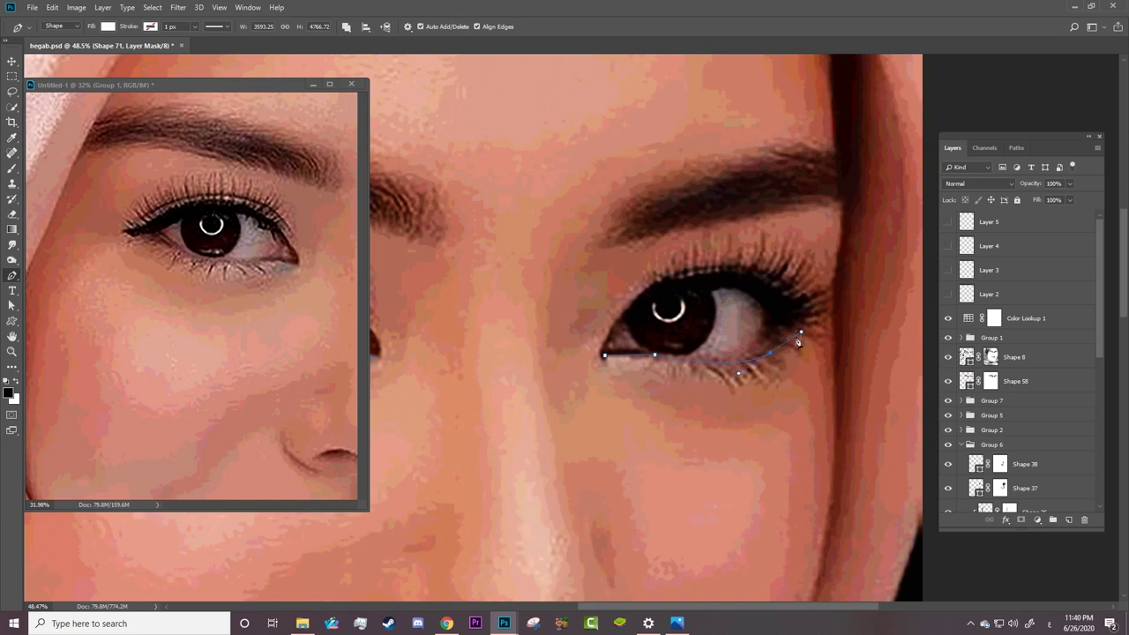
mouse_move(770, 353)
left_mouse_down()
mouse_move(790, 332)
mouse_move(720, 380)
left_mouse_up()
left_click(779, 347, "alt")
left_click(780, 381, "alt")
left_click_drag(605, 357, 580, 336)
Step: Brush Shape 71's mask to partly fade the new right-eye highlight
scroll(1103, 476, "down", 5)
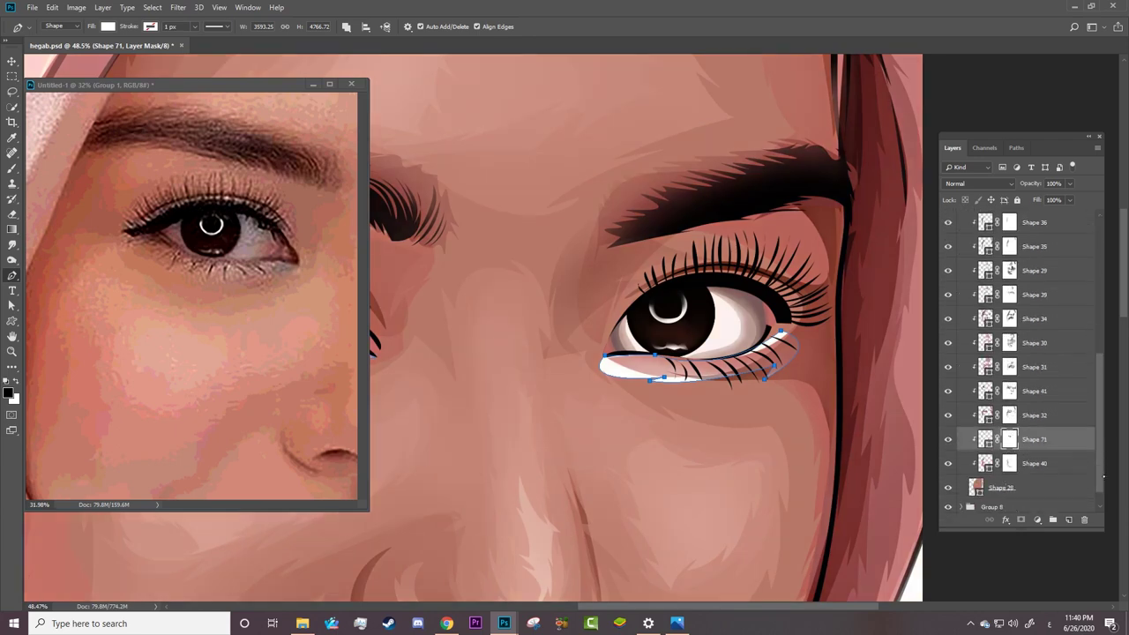
scroll(1104, 476, "down", 1)
key("b")
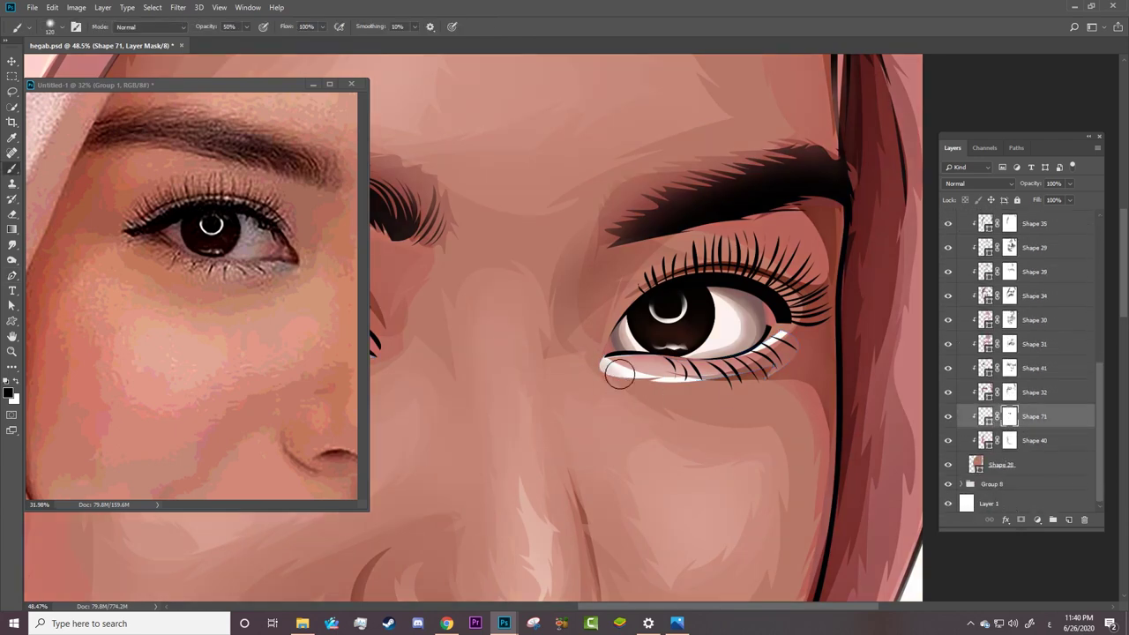
left_click_drag(629, 382, 746, 385)
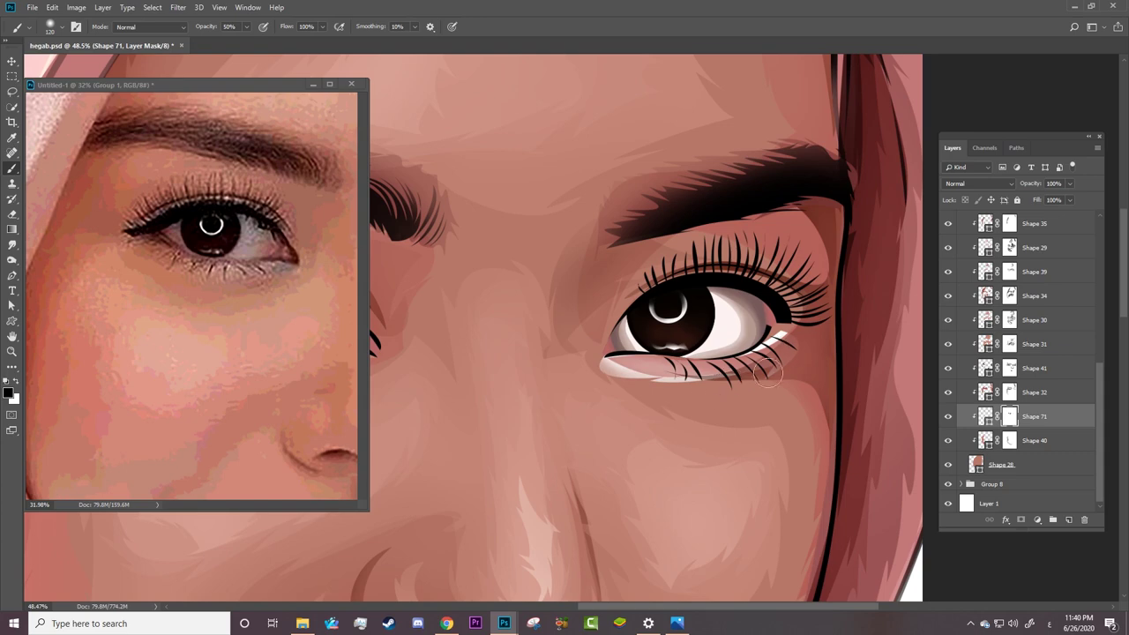
Step: Move Shape 71 above Shape 34 and target its layer mask for painting
key("ctrl+z")
left_click(948, 418)
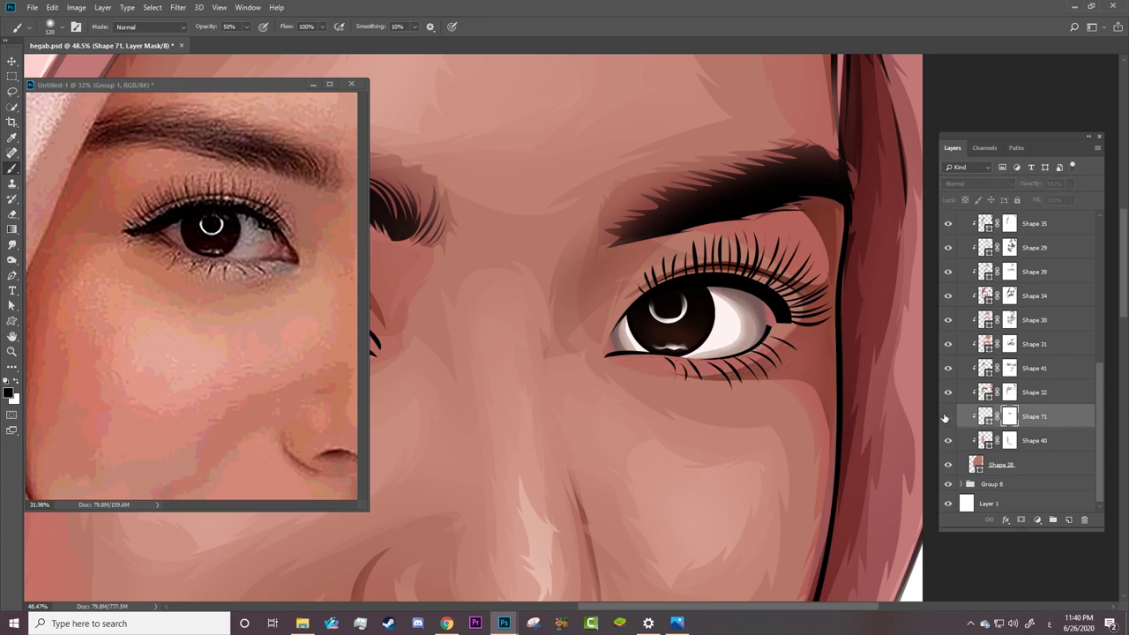
left_click_drag(1028, 416, 1050, 297)
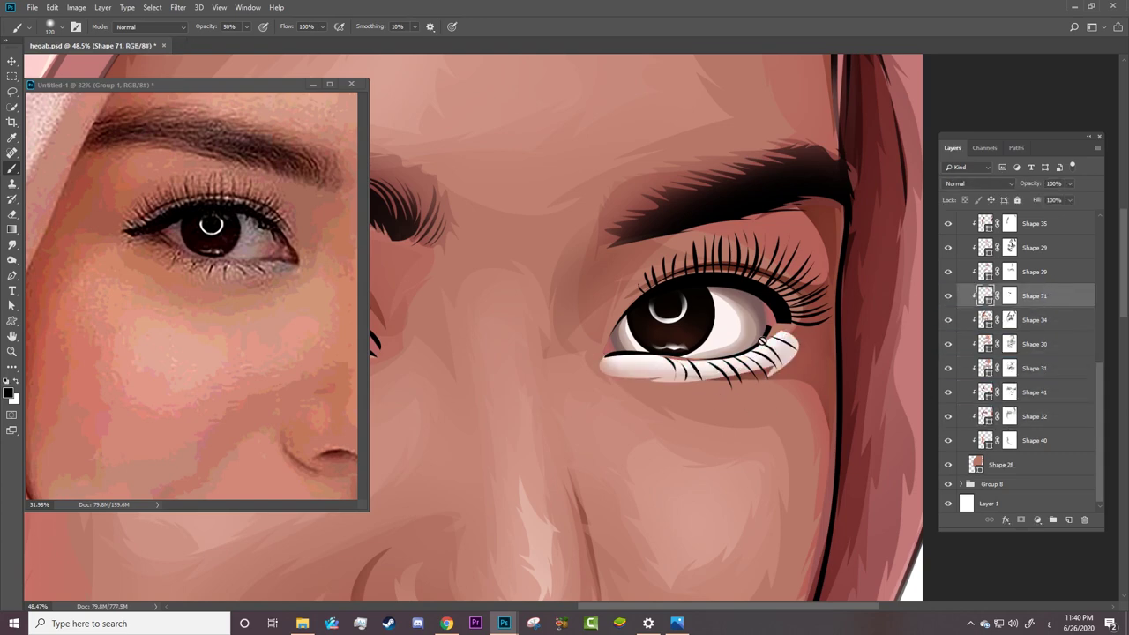
left_click(1008, 295)
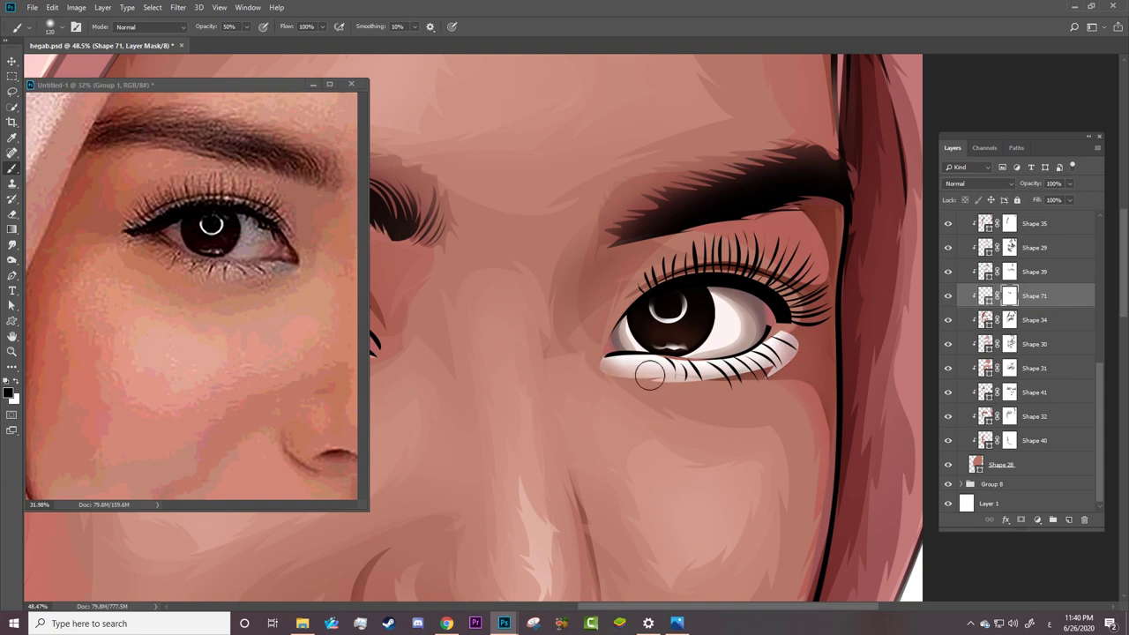
right_click(655, 404)
left_click(600, 281)
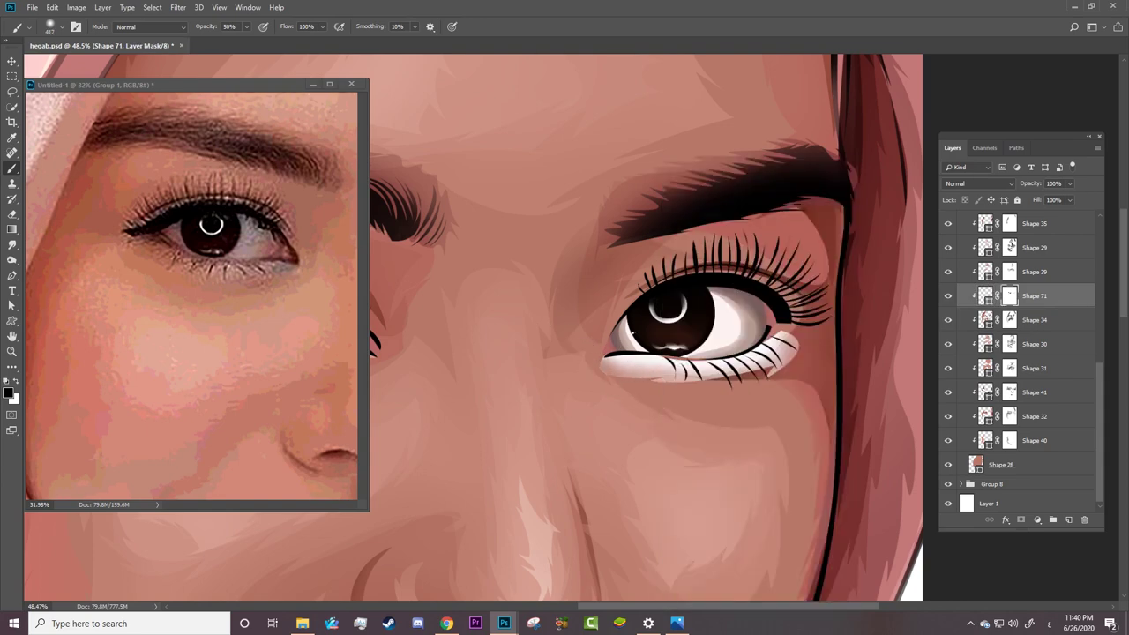
Step: Paint the mask along the lower lid, fading the inner and outer highlight
left_click_drag(636, 377, 705, 352)
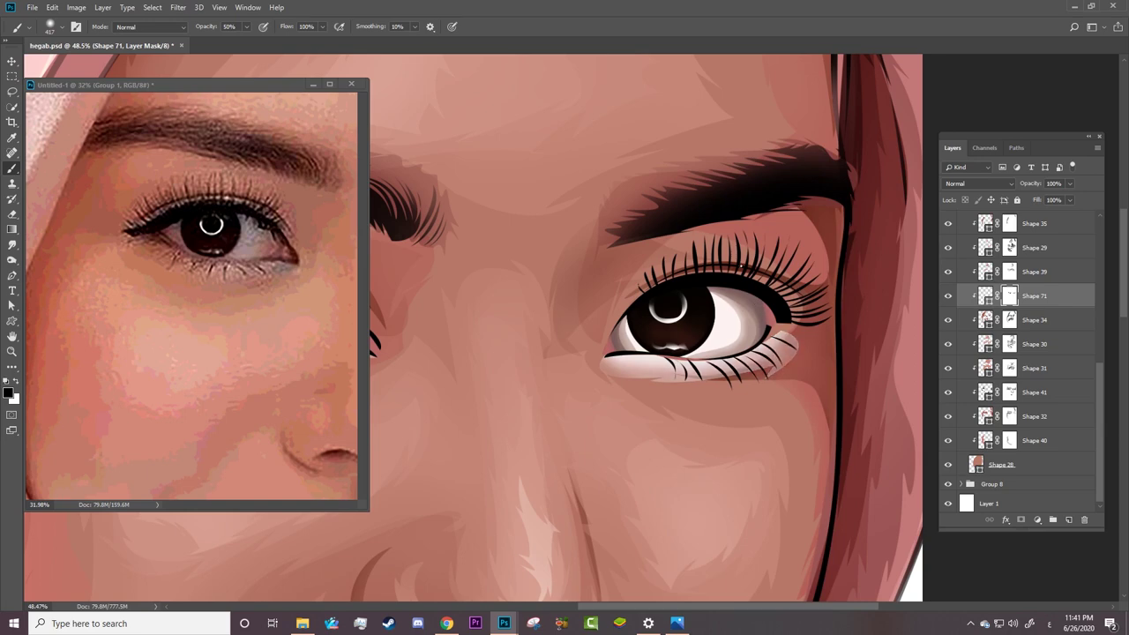
left_click_drag(578, 362, 652, 364)
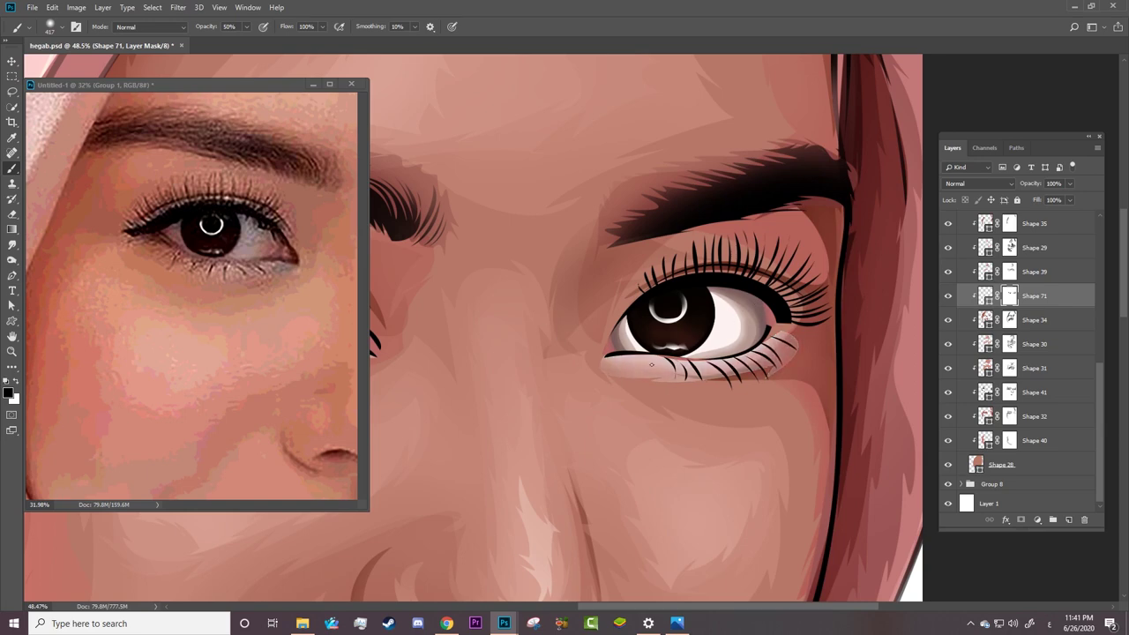
scroll(608, 433, "down", 3)
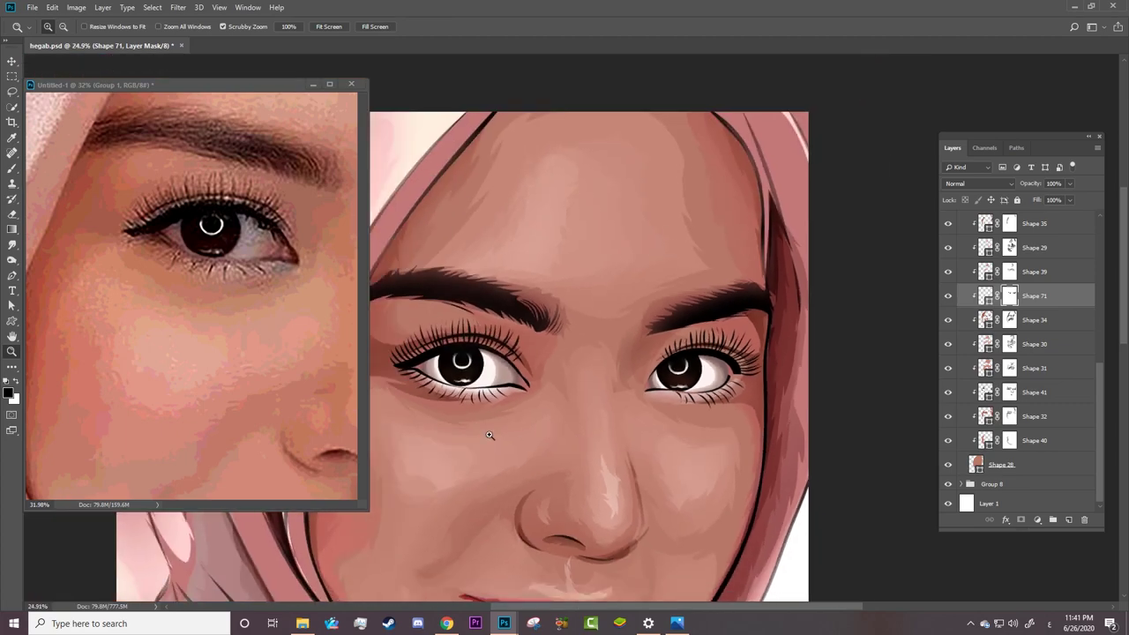
scroll(448, 418, "up", 2)
mouse_move(396, 344)
left_mouse_down()
mouse_move(529, 382)
mouse_move(418, 380)
left_mouse_up()
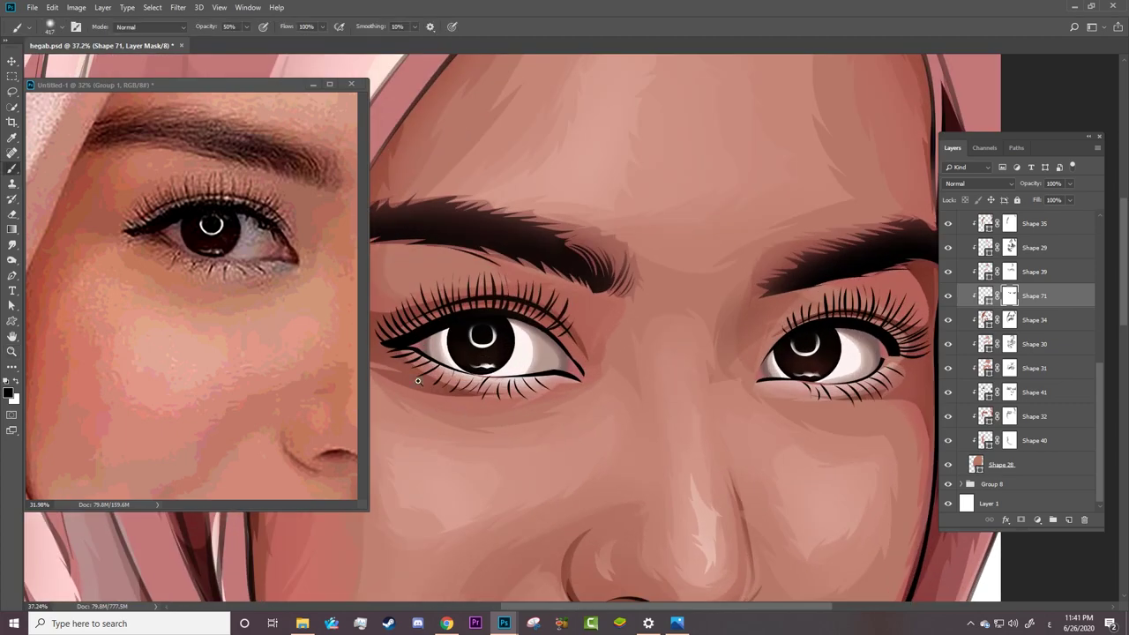
key("z")
scroll(760, 236, "down", 3)
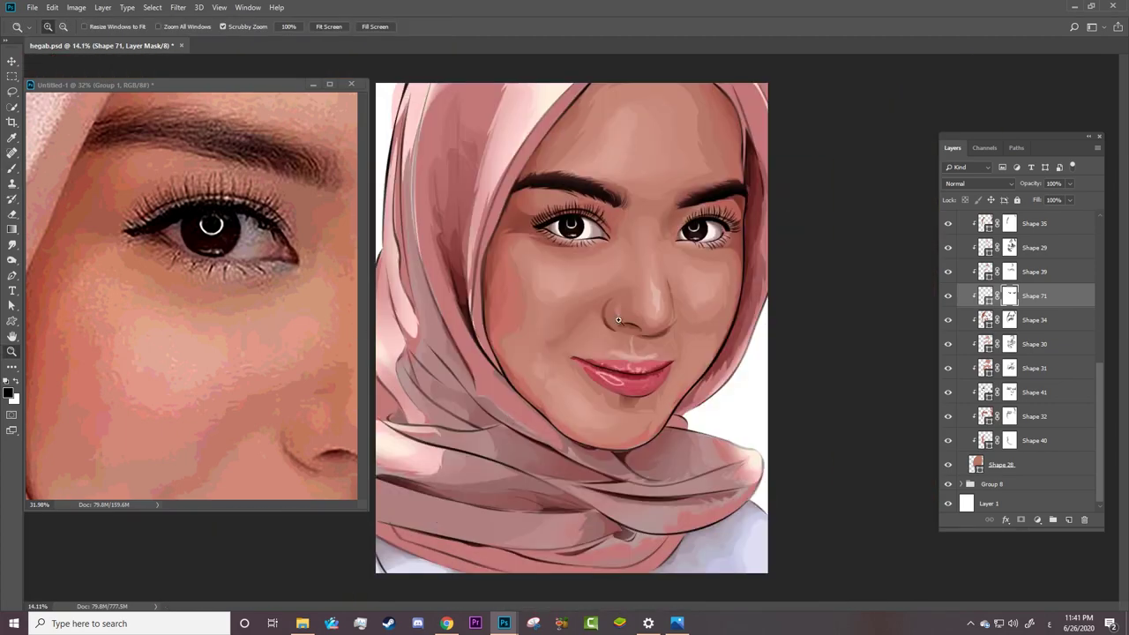
scroll(760, 236, "up", 3)
scroll(723, 285, "up", 2)
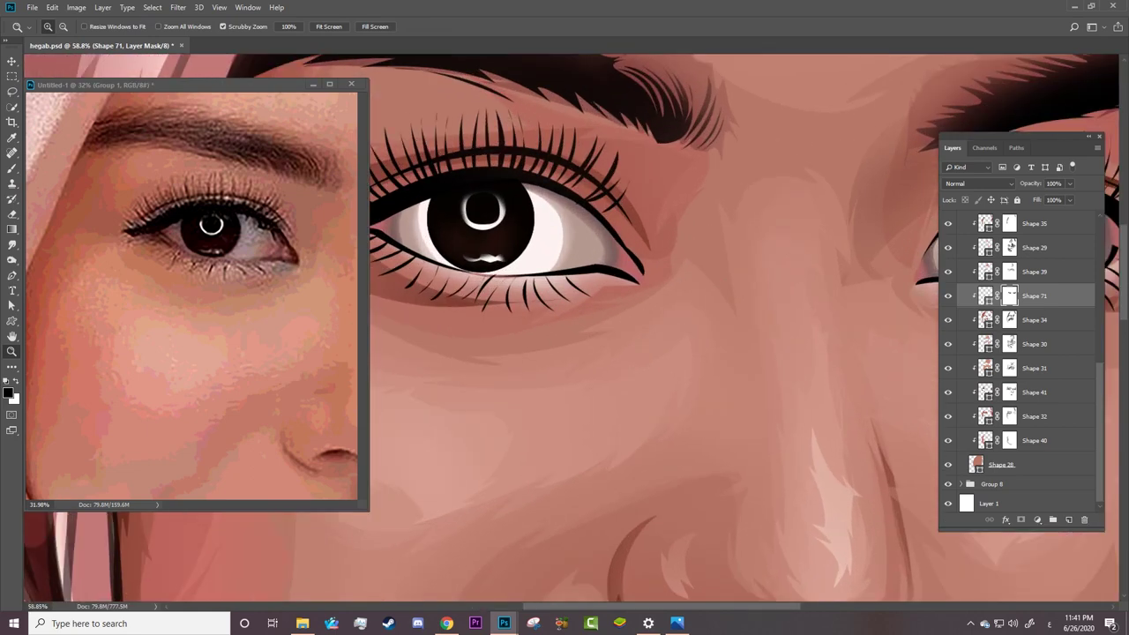
Step: Pen-trace Shape 72's lower-lid pieces along the eyes over the hidden vector art
key("p")
left_click(1098, 235)
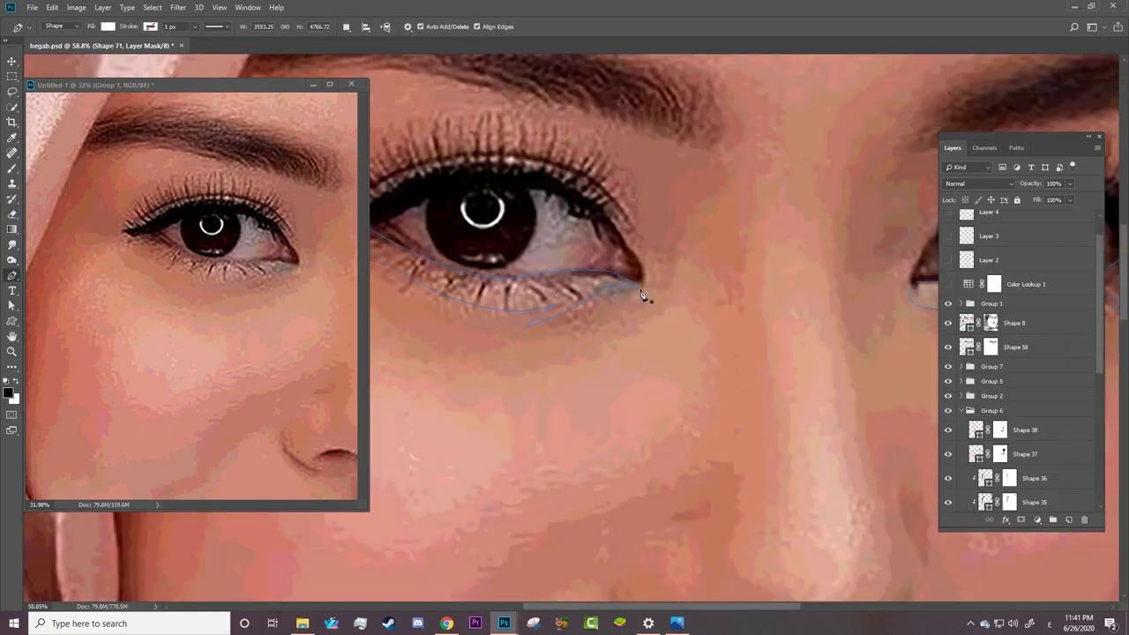
left_click(640, 290)
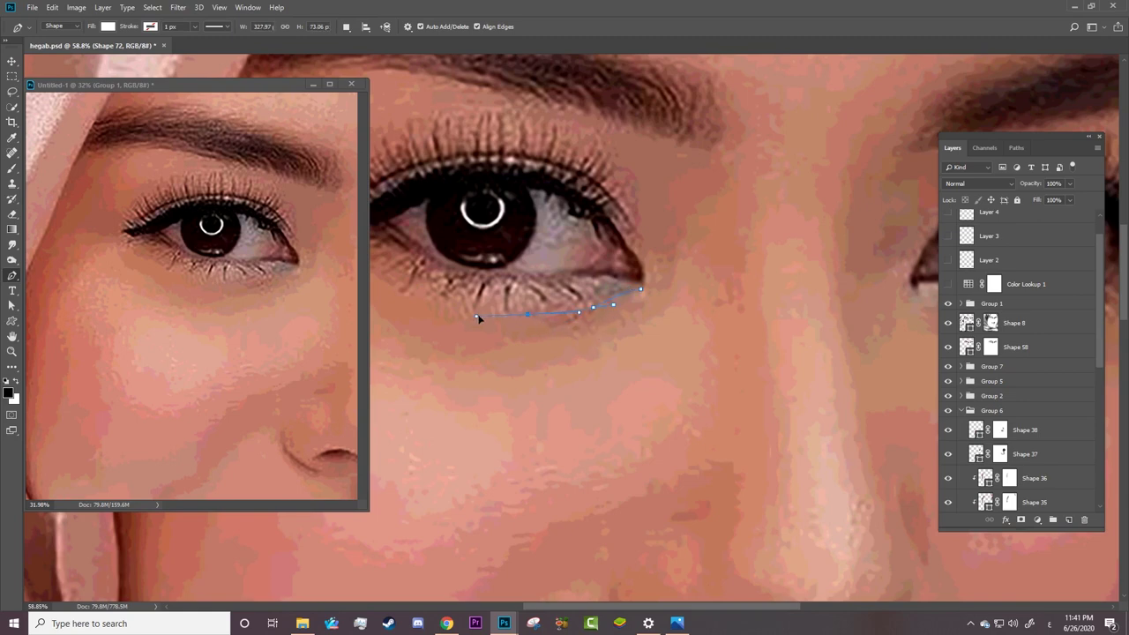
left_click(527, 314)
left_click(526, 279)
left_click(603, 275)
left_click(640, 289)
right_click(645, 295)
key("Escape")
key("ctrl+z")
left_click_drag(619, 603, 677, 605)
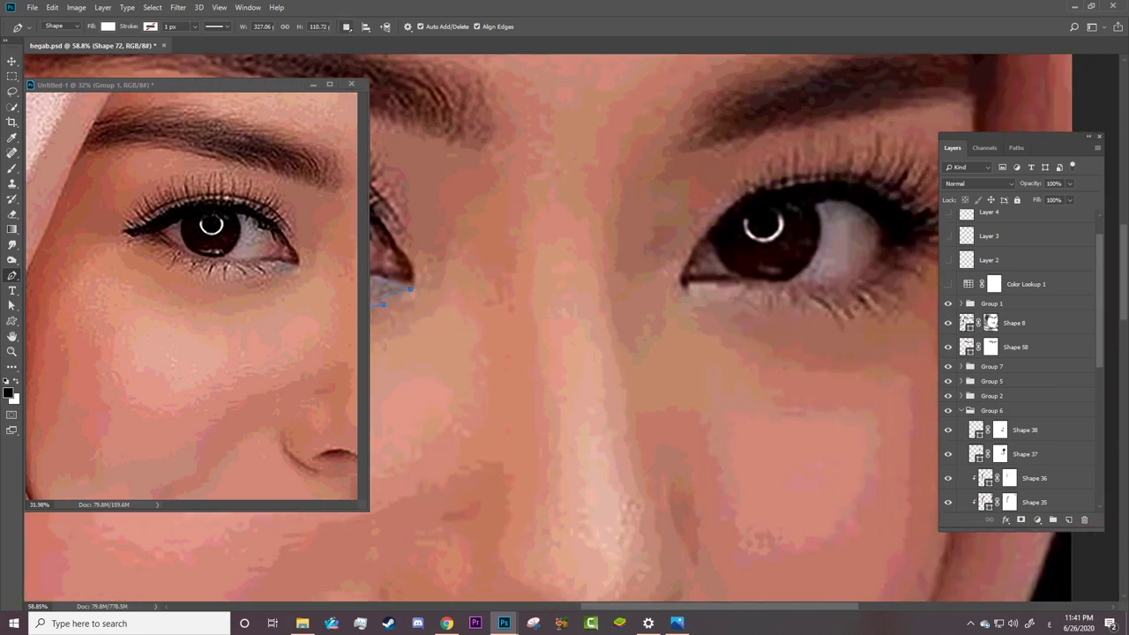
left_click(688, 288)
left_click(947, 304)
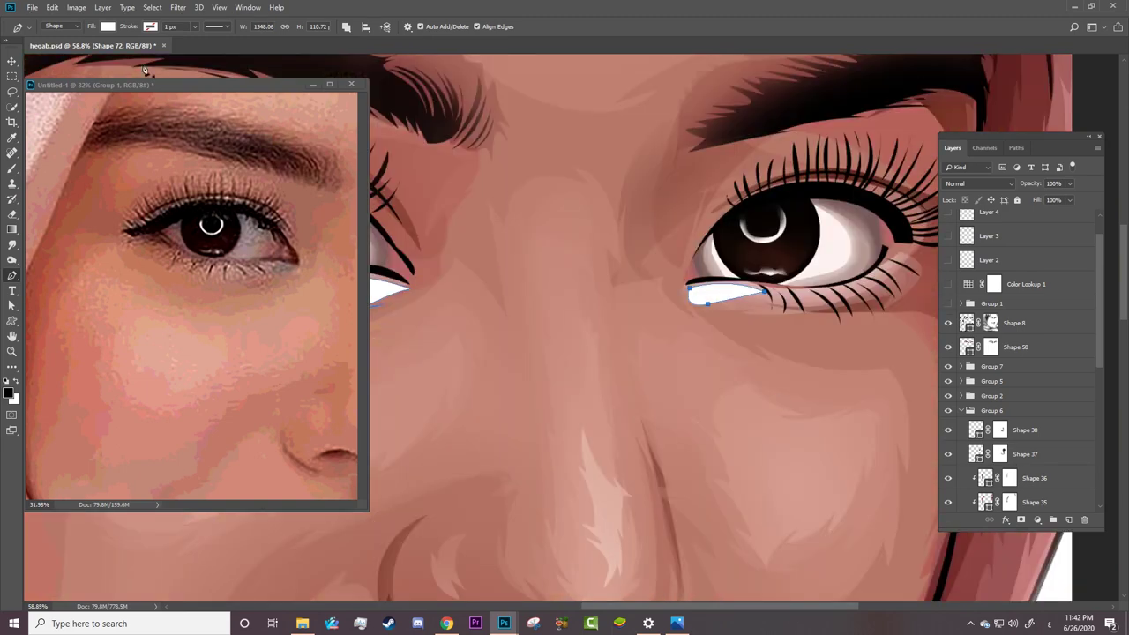
Step: Set Shape 72's fill to blue-grey #698087 and add a layer mask
left_click(108, 26)
left_click(163, 49)
left_click(288, 263)
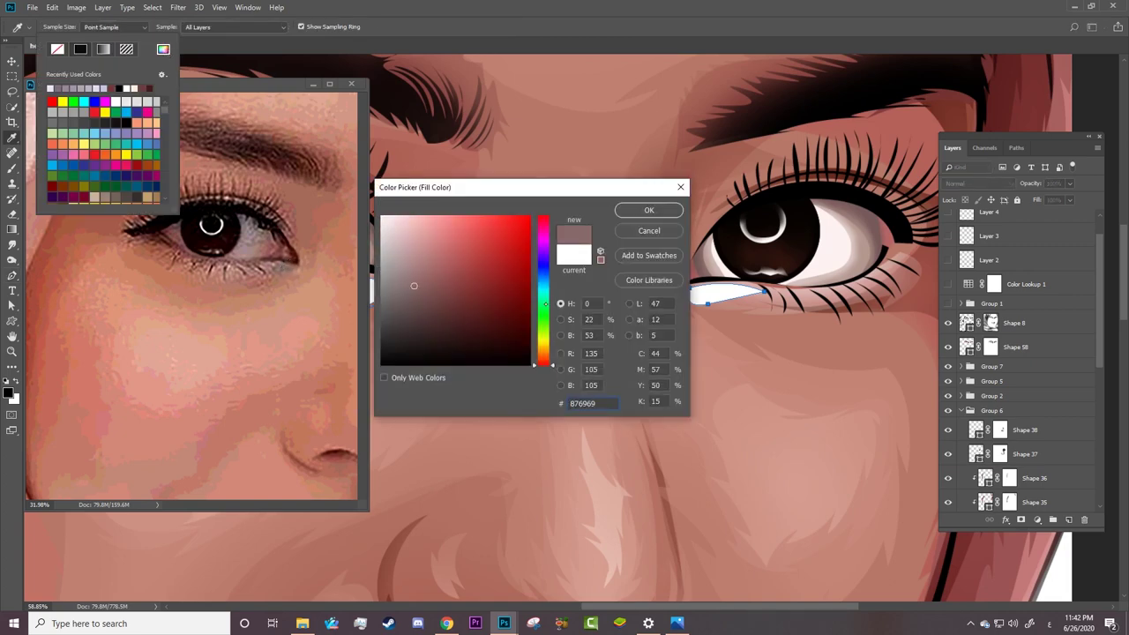
left_click(542, 301)
left_click_drag(543, 300, 540, 285)
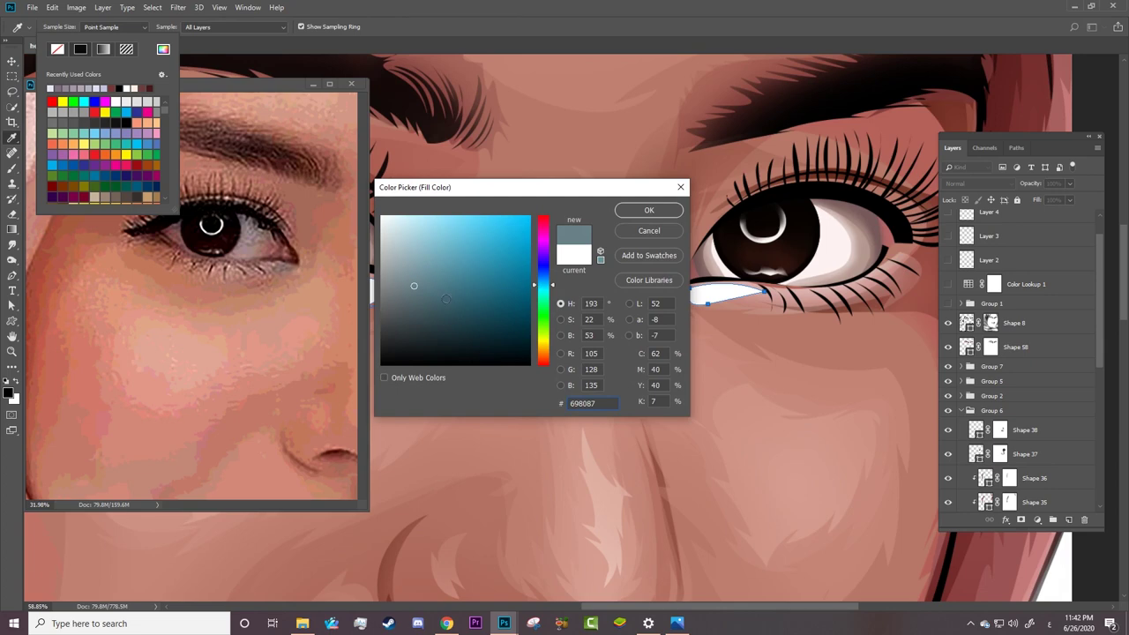
left_click(628, 211)
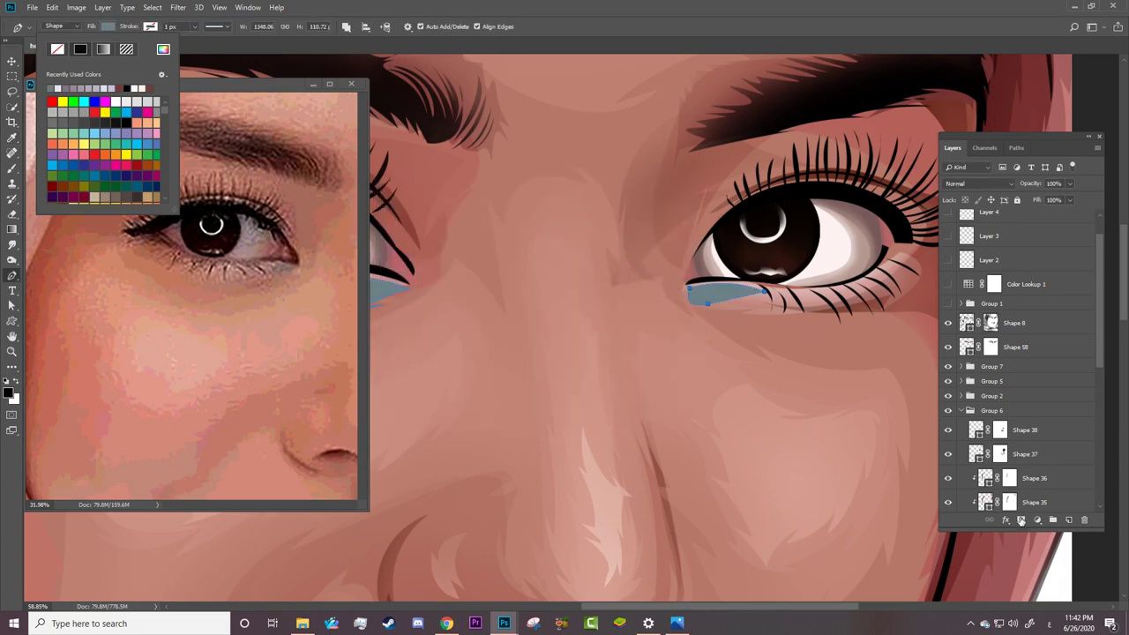
left_click(1020, 520)
key("b")
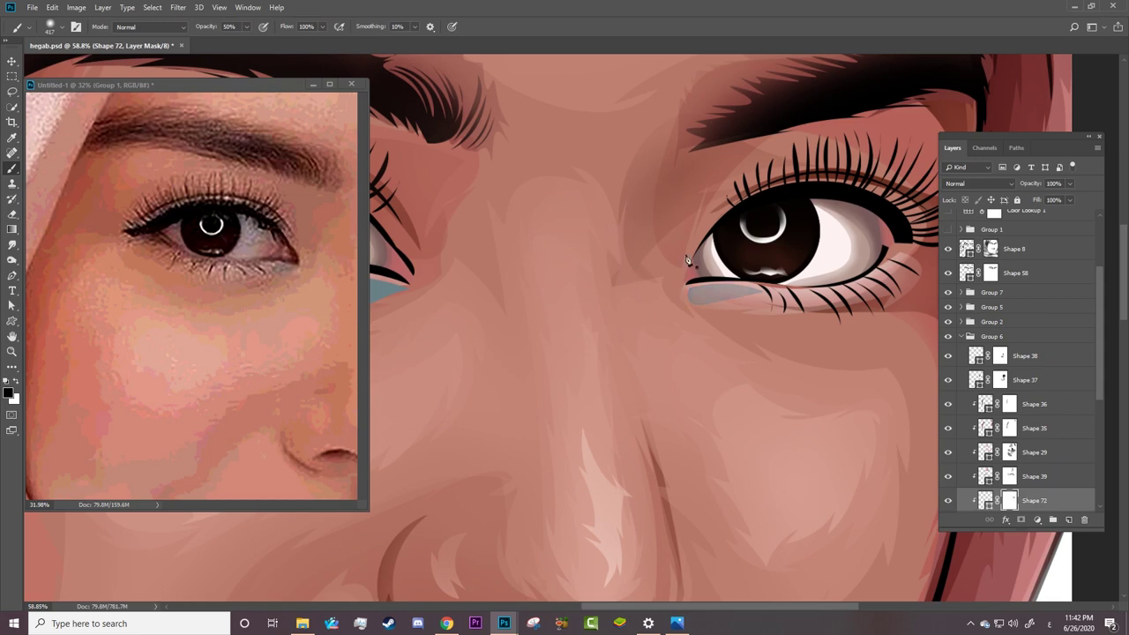
Step: Tone down the blue-grey under-lid patch and zoom in closer on the left eye
left_click_drag(705, 350, 685, 323)
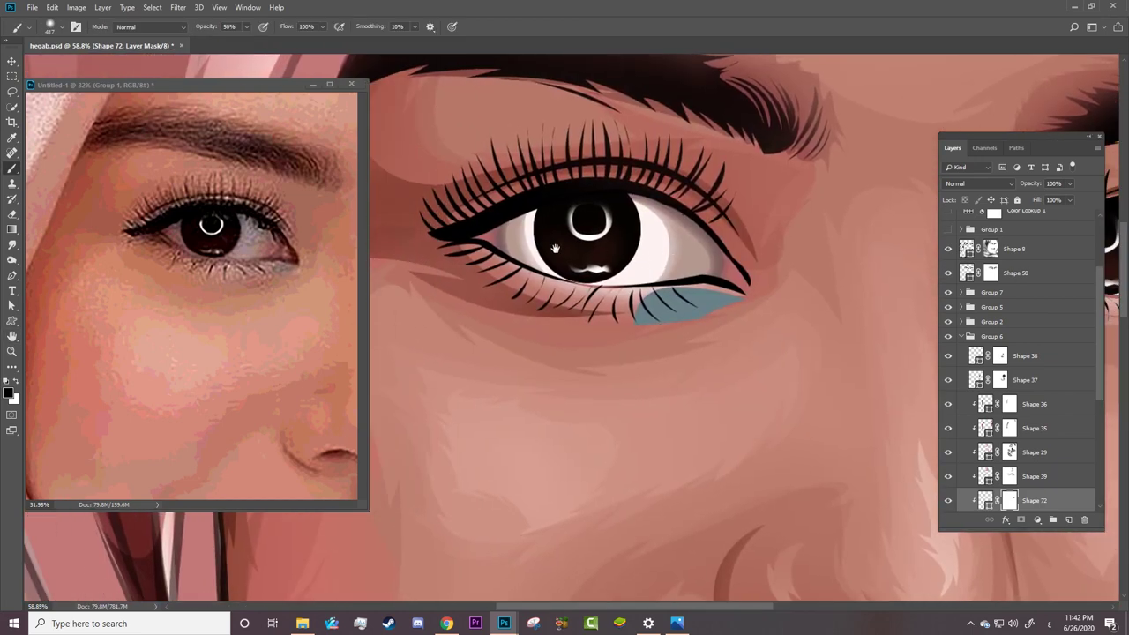
key("ctrl+z")
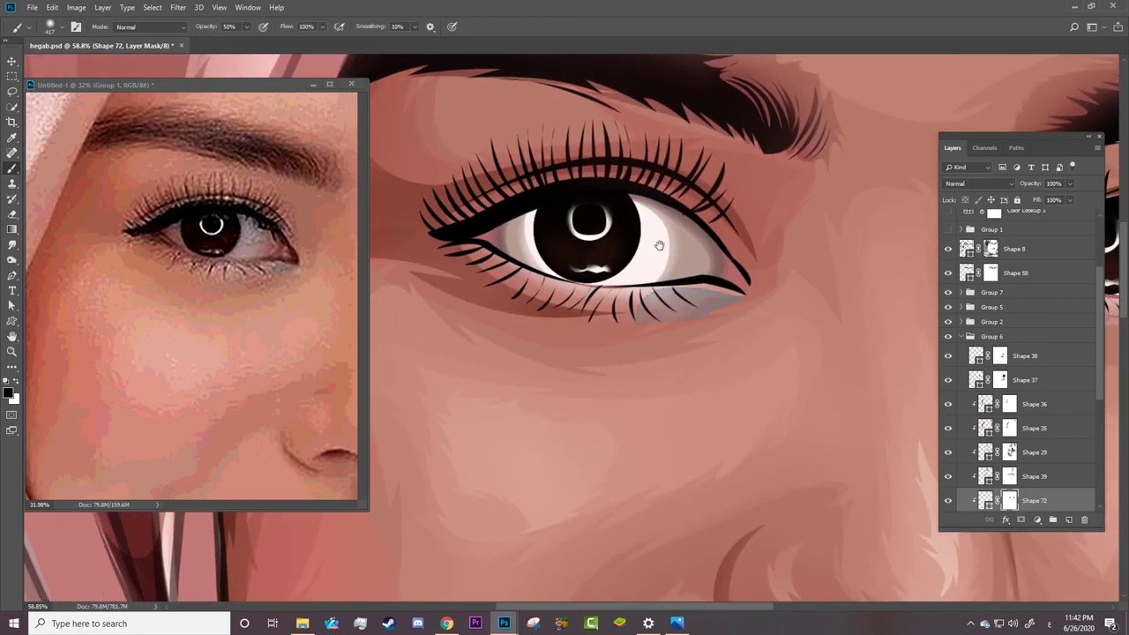
key("z")
left_click_drag(567, 373, 712, 348)
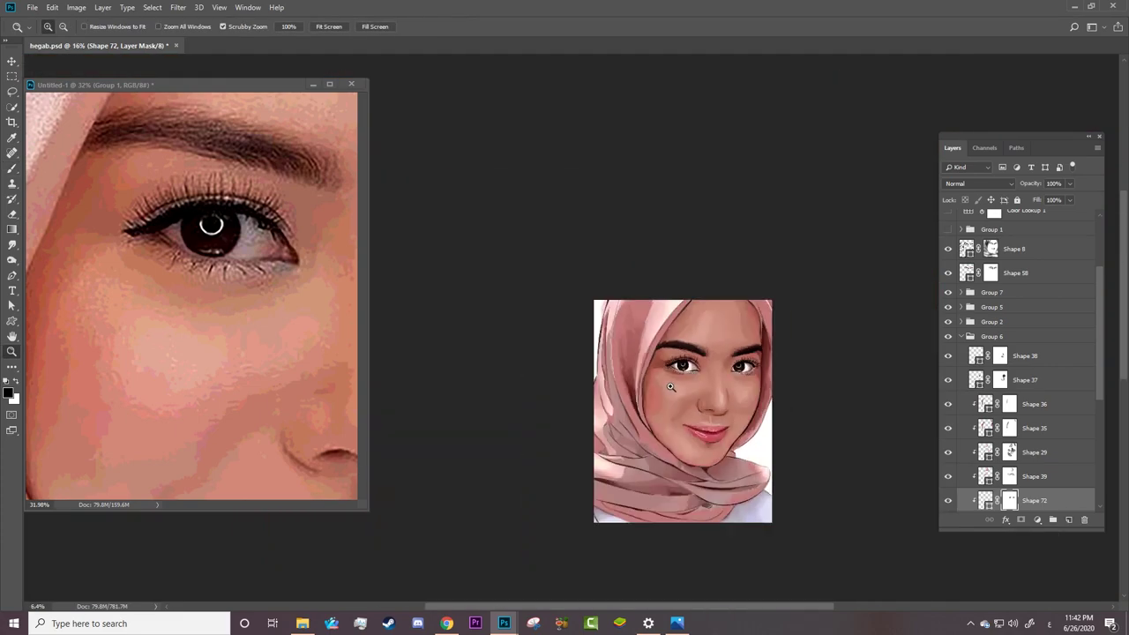
left_click(576, 264)
left_click(689, 269)
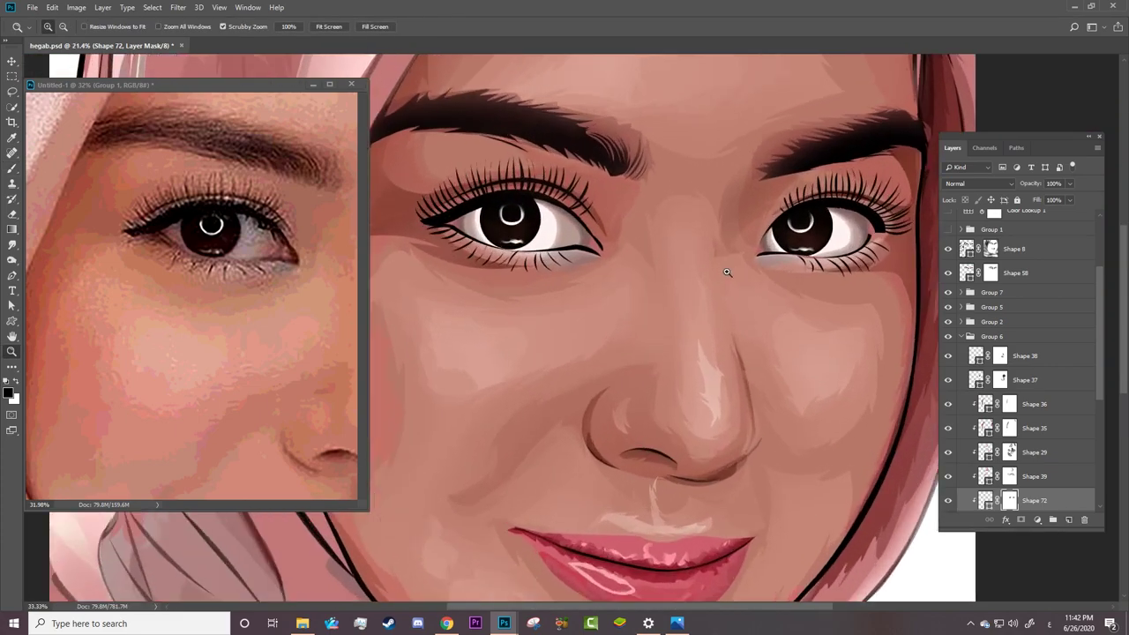
left_click_drag(538, 216, 688, 285)
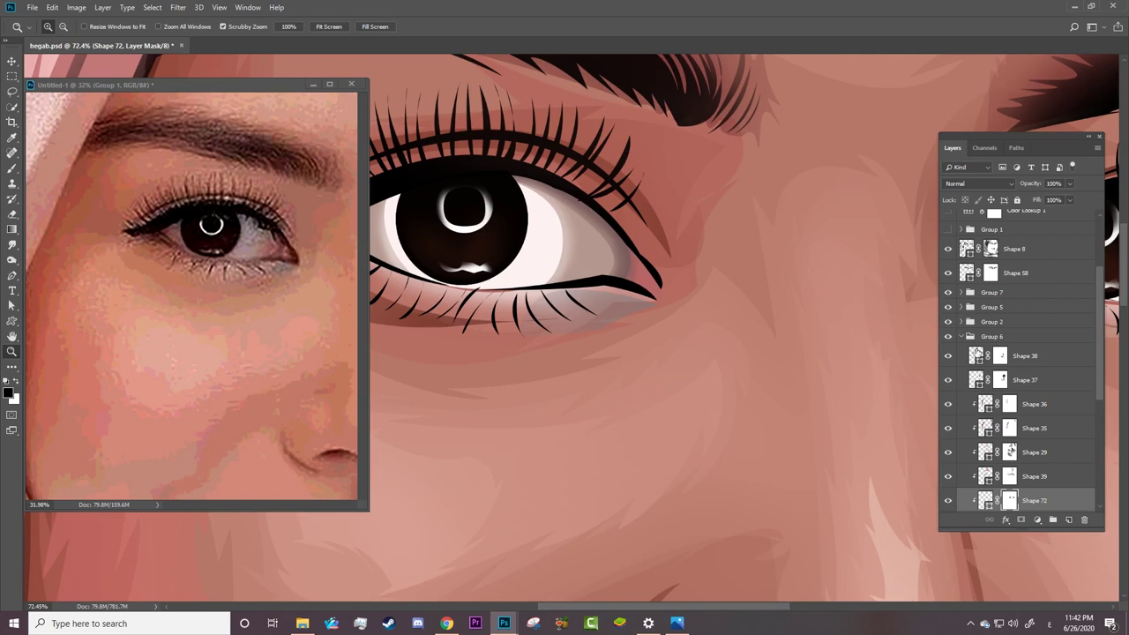
Step: Collapse Group 6, expand Group 2, and select Shape 12 among its eye shapes
left_click(964, 337)
left_click(988, 429)
left_click(948, 429)
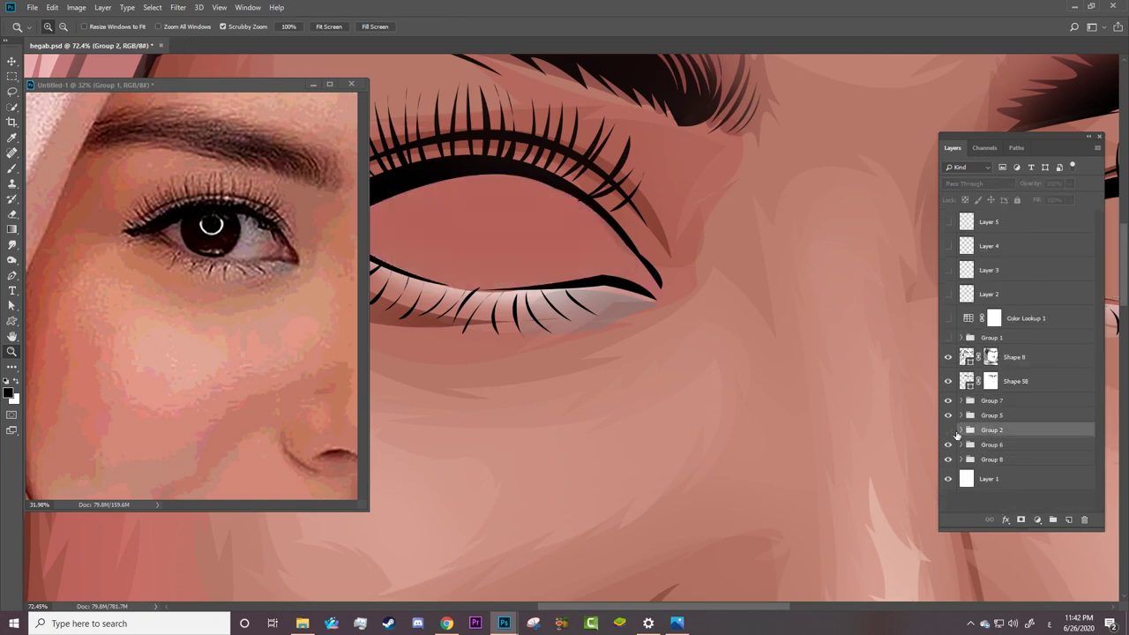
left_click(948, 430)
scroll(1040, 371, "down", 5)
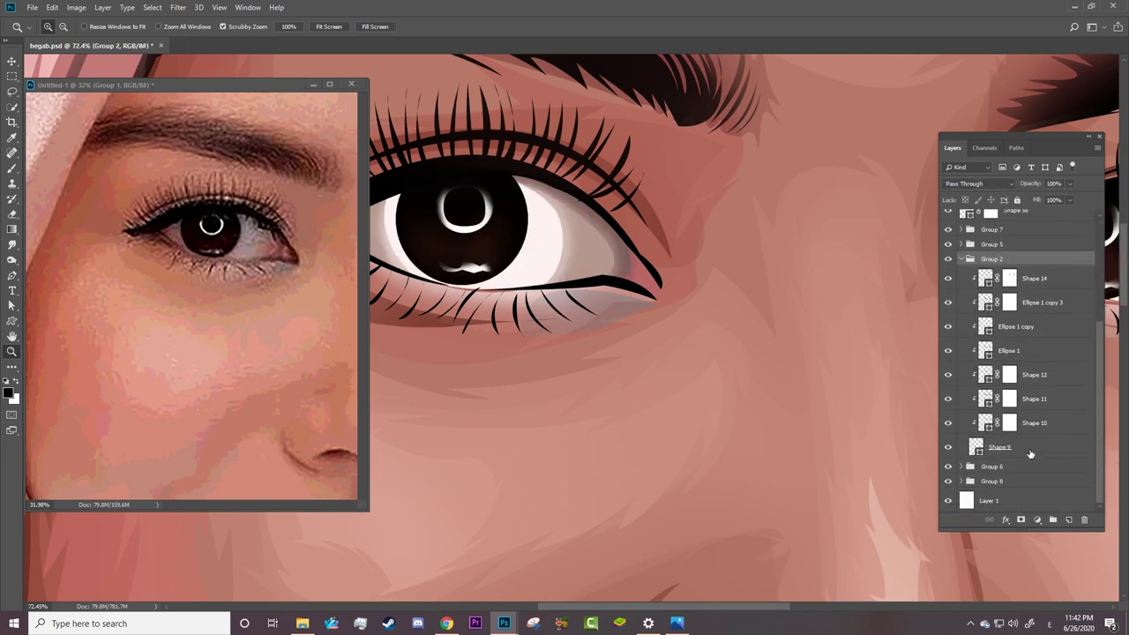
left_click(997, 447)
left_click(983, 423)
left_click(948, 424)
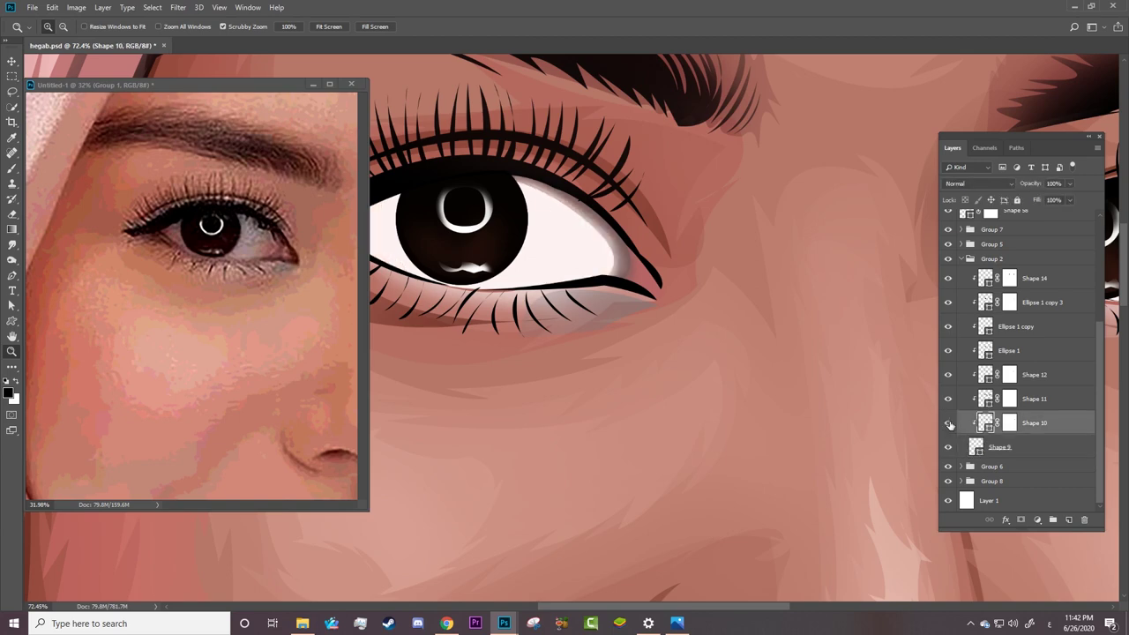
left_click(983, 401)
left_click(987, 378)
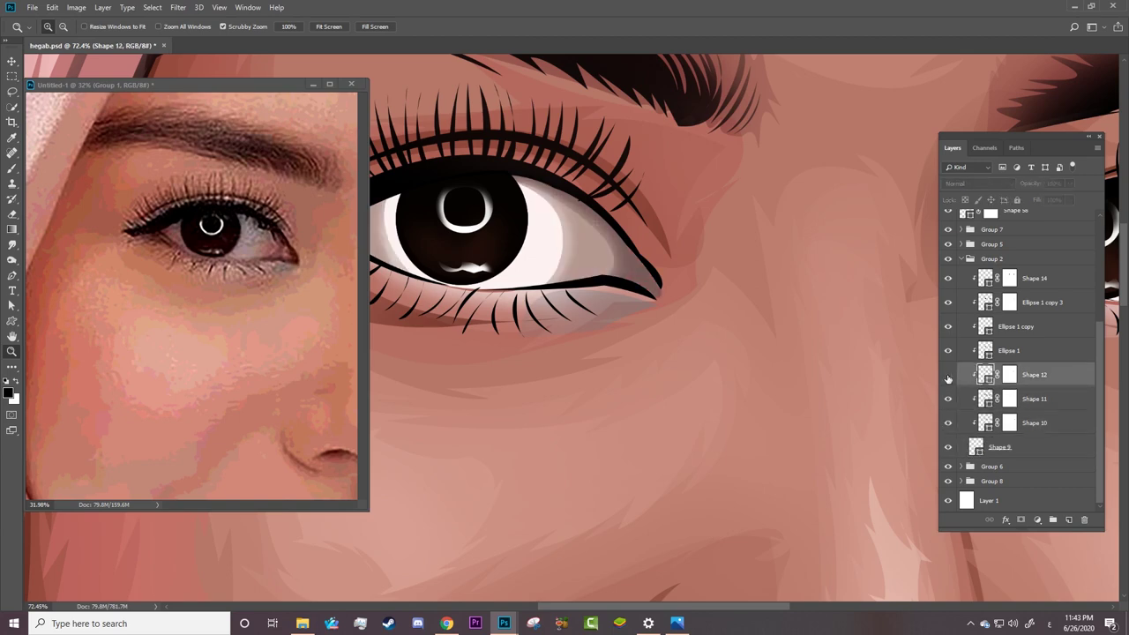
left_click_drag(656, 283, 671, 295)
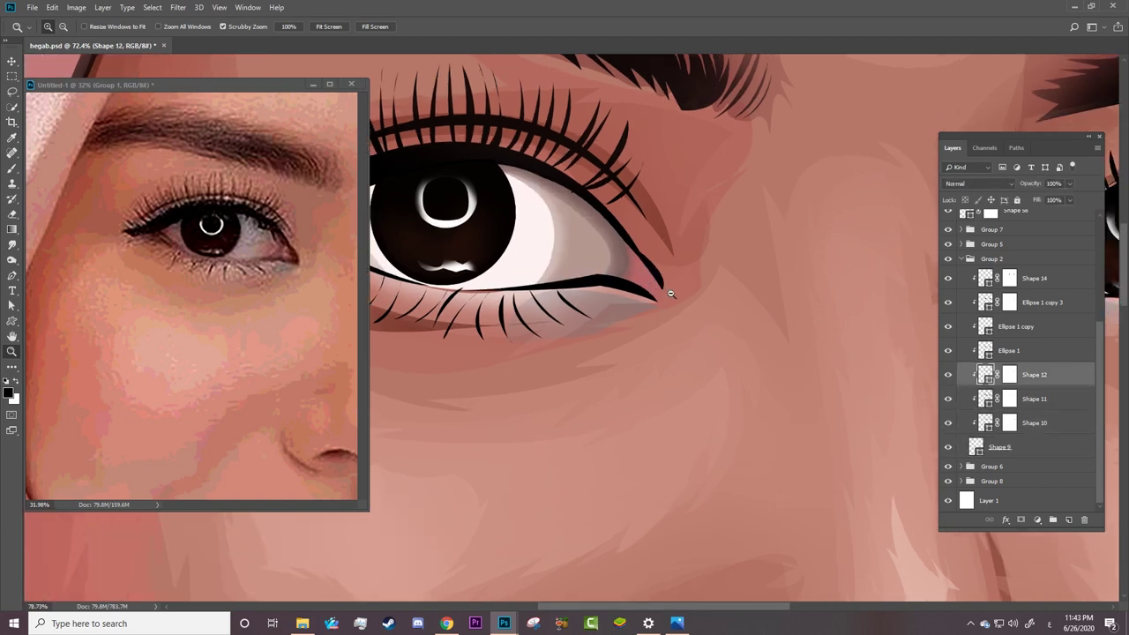
Step: Select Shape 12's outline, then pen-draw a new curved shape at the eye corner
key("a")
left_click(663, 290)
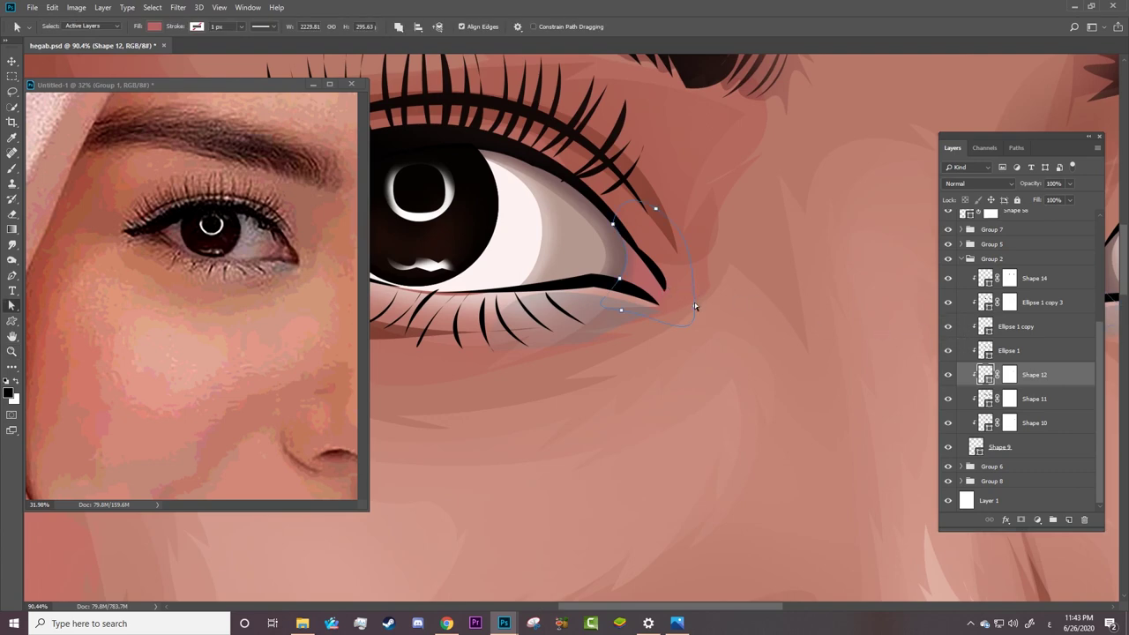
key("p")
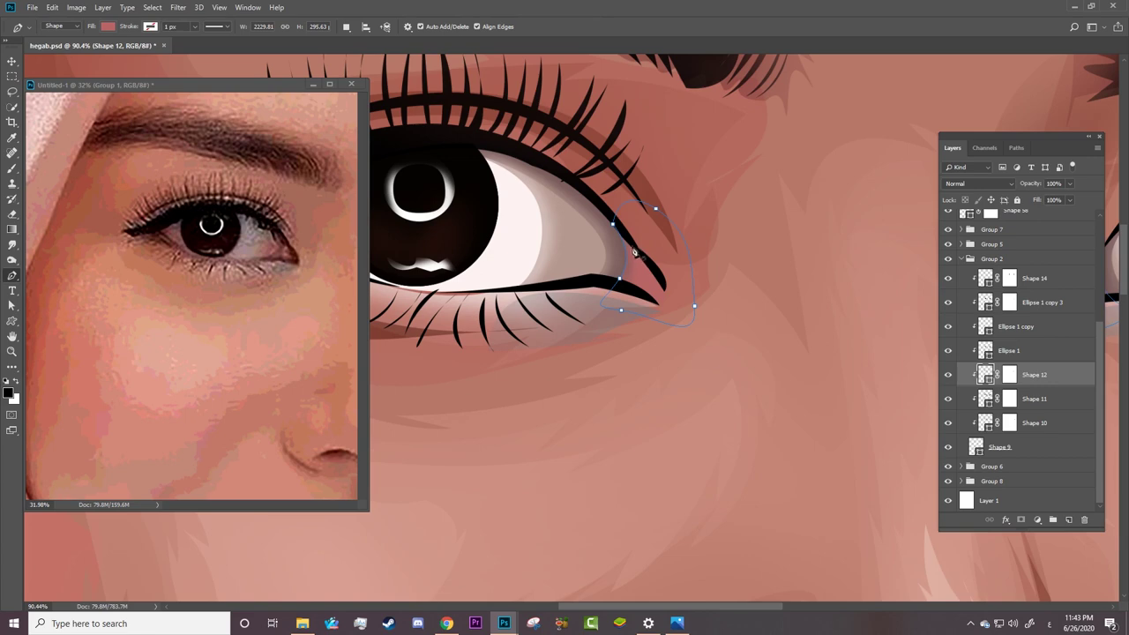
left_click(632, 243)
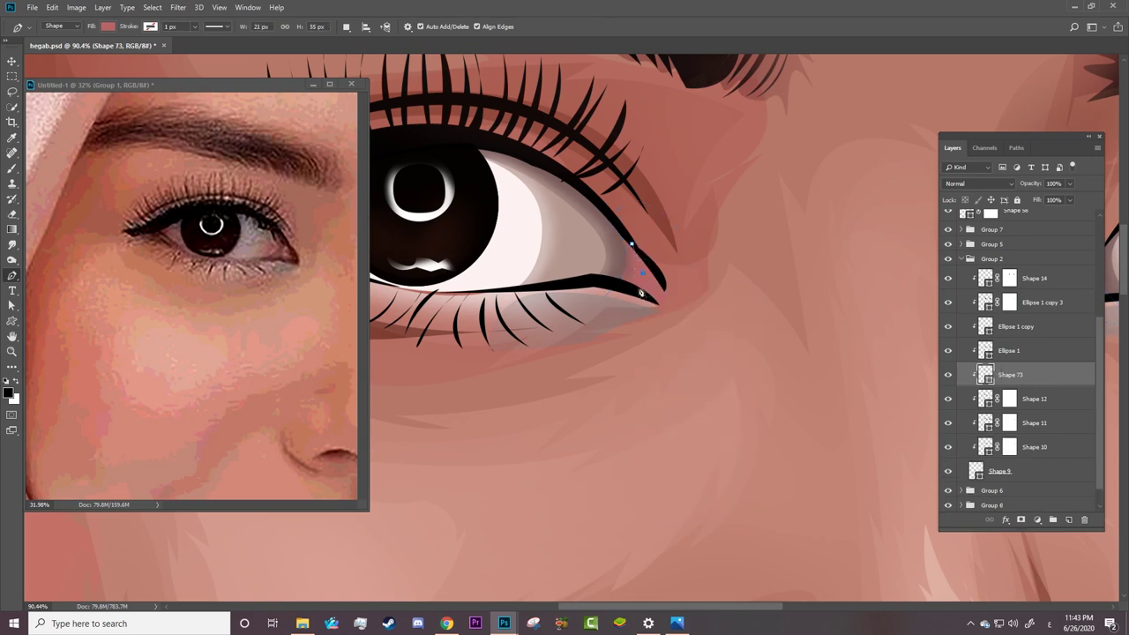
left_click_drag(628, 288, 603, 288)
left_click_drag(646, 318, 678, 324)
left_click(686, 289)
left_click(631, 244)
Step: Fill the new Shape 73 with dark brown and add a layer mask
left_click(107, 25)
left_click(163, 48)
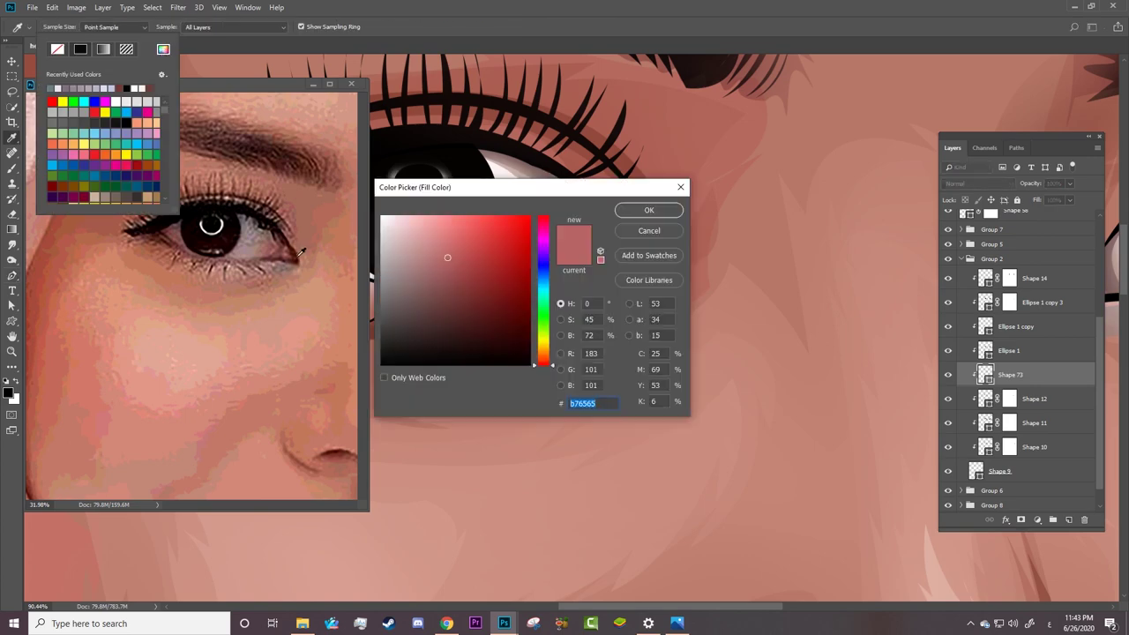
left_click_drag(504, 312, 508, 328)
key("Return")
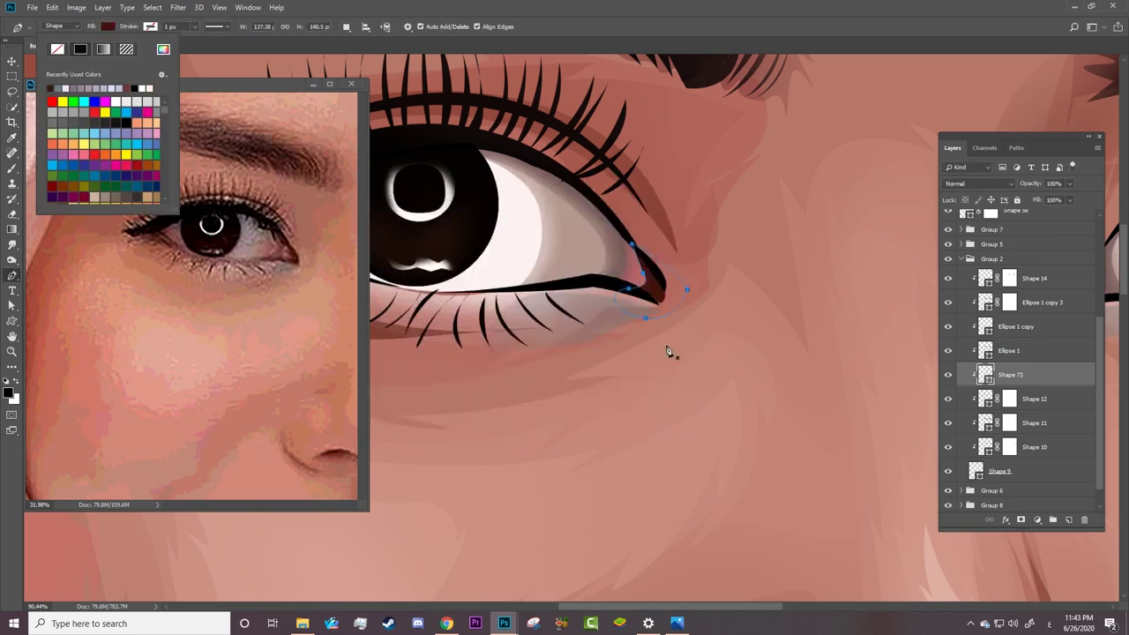
left_click(1020, 521)
key("b")
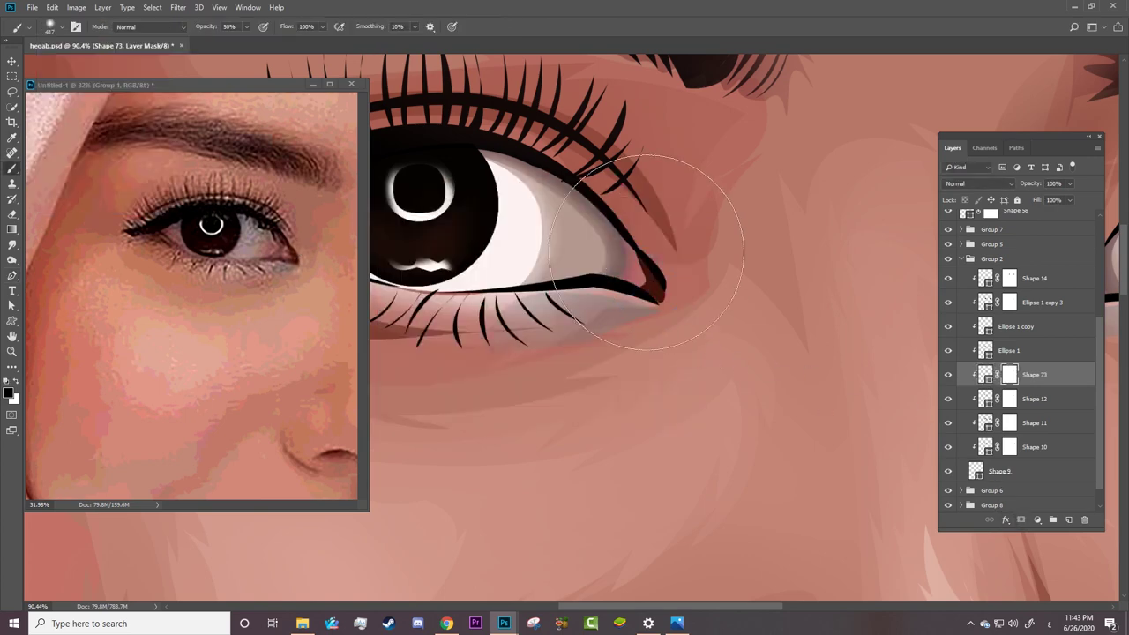
Step: Shrink the brush to 187 px and return to the main portrait document
right_click(572, 263)
left_click_drag(706, 187, 697, 187)
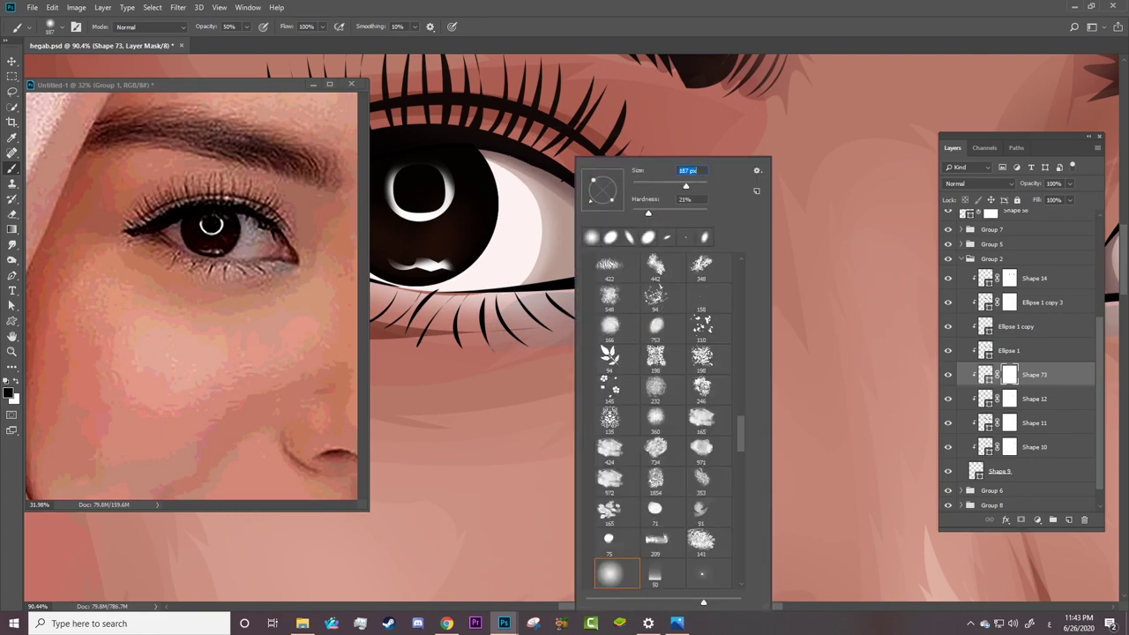
key("Return")
key("z")
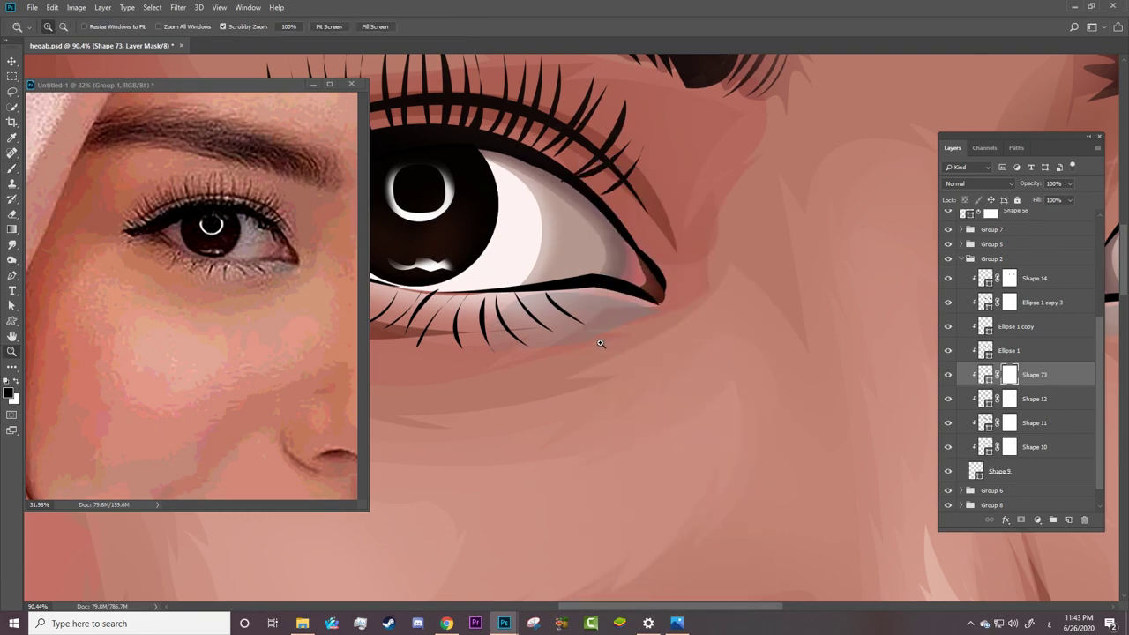
scroll(566, 301, "down", 5)
scroll(828, 338, "up", 3)
scroll(191, 291, "down", 3)
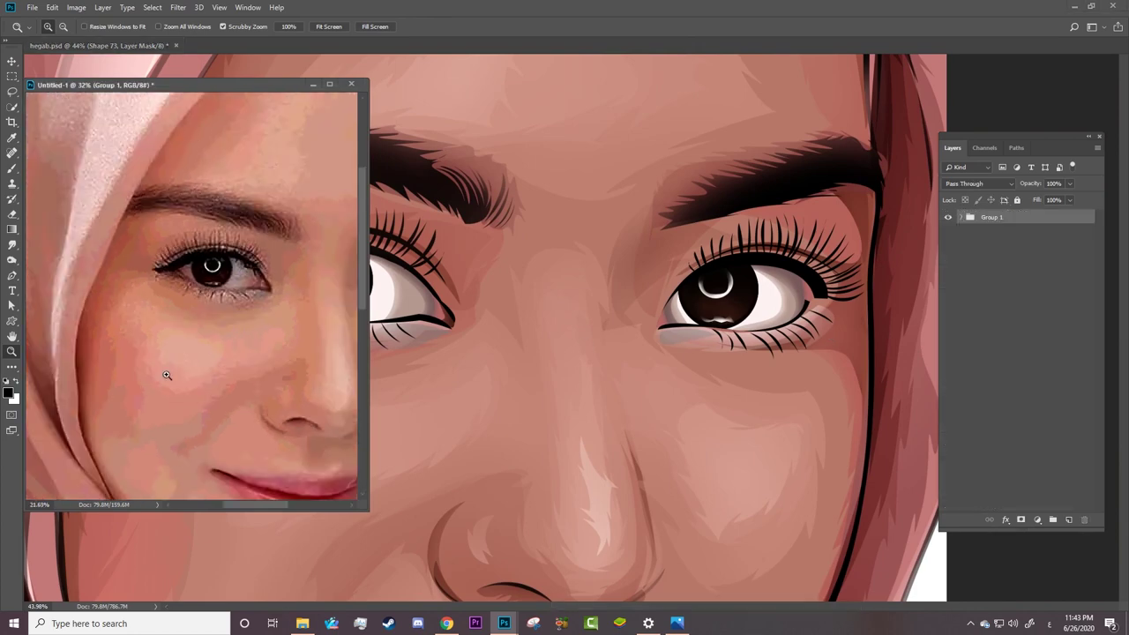
scroll(192, 291, "up", 4)
left_click(97, 45)
Step: With Combine Shapes, add a small triangular wedge at the eye's inner corner to Shape 73
scroll(725, 329, "up", 3)
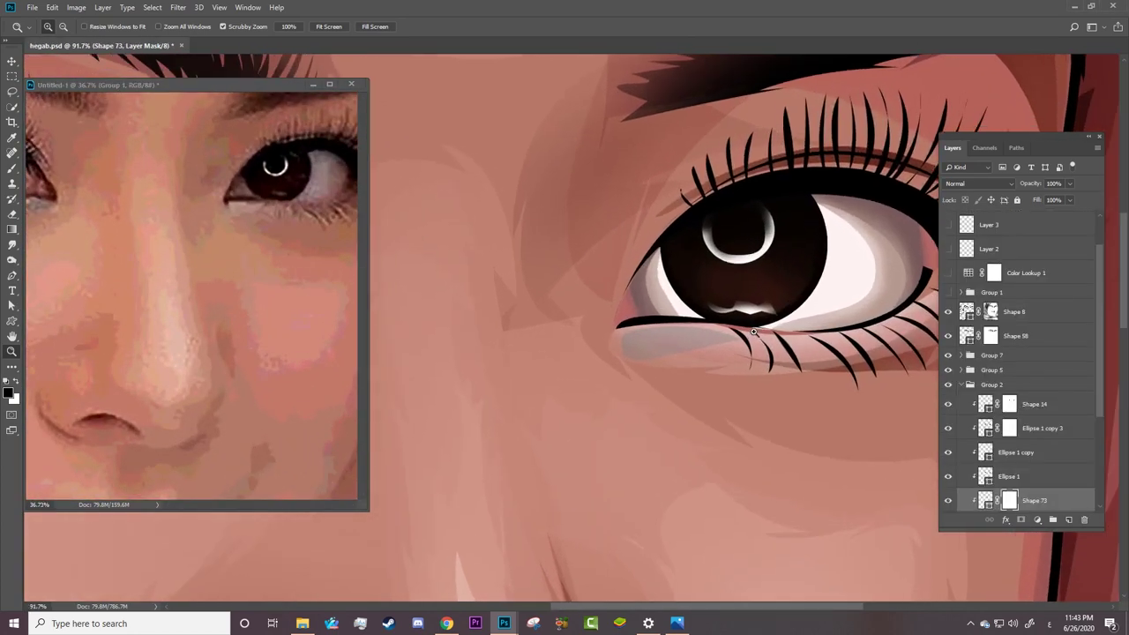
key("p")
left_click(346, 27)
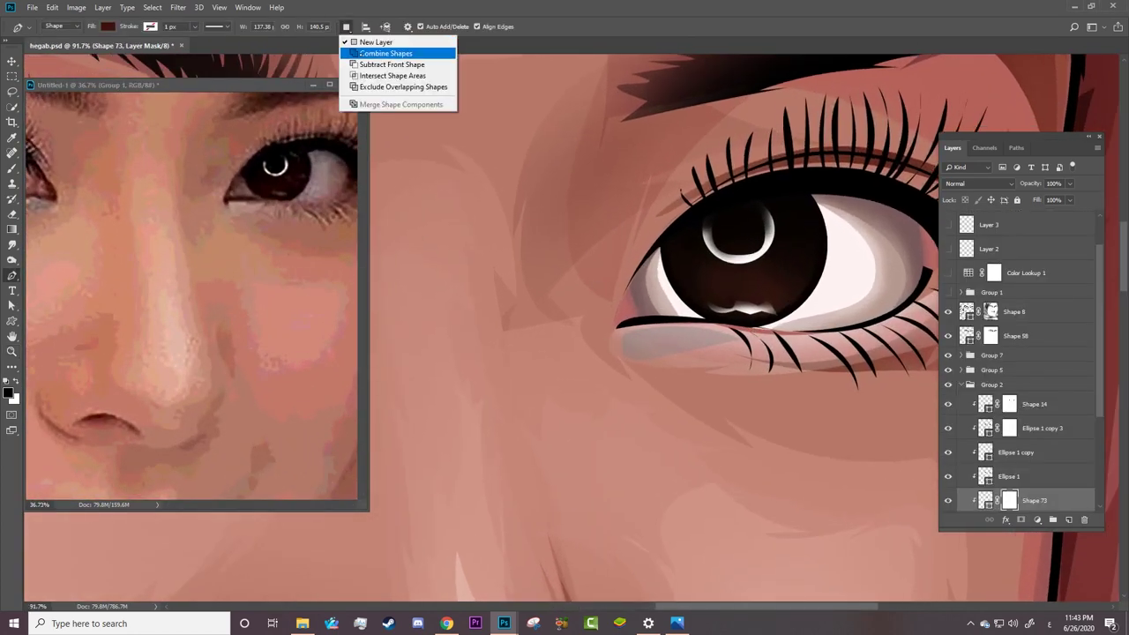
left_click(371, 54)
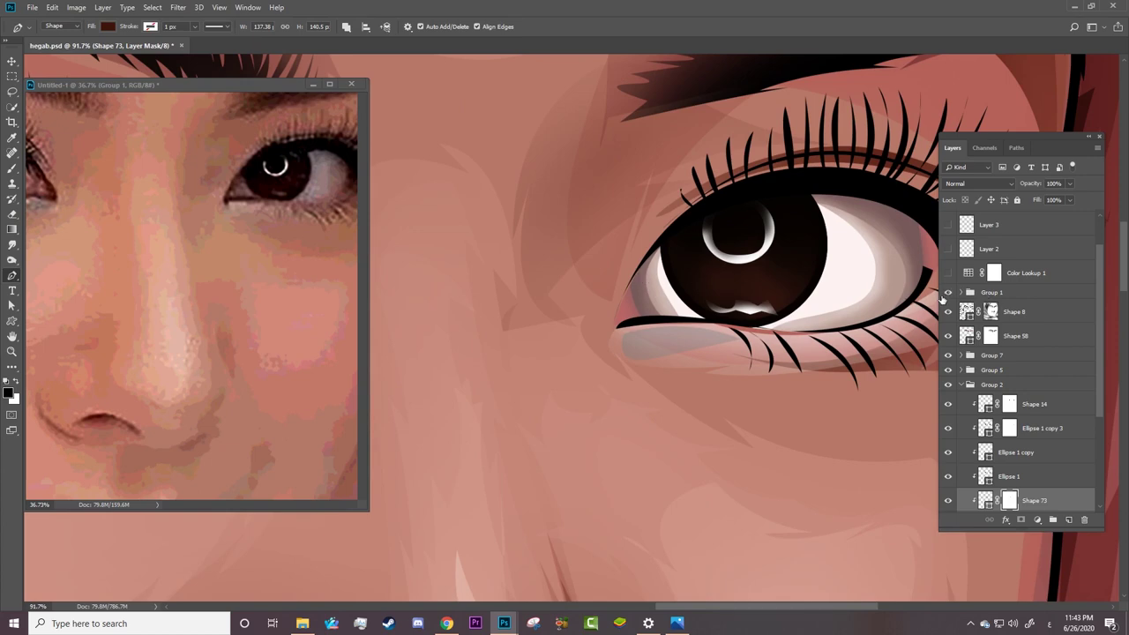
left_click(635, 267)
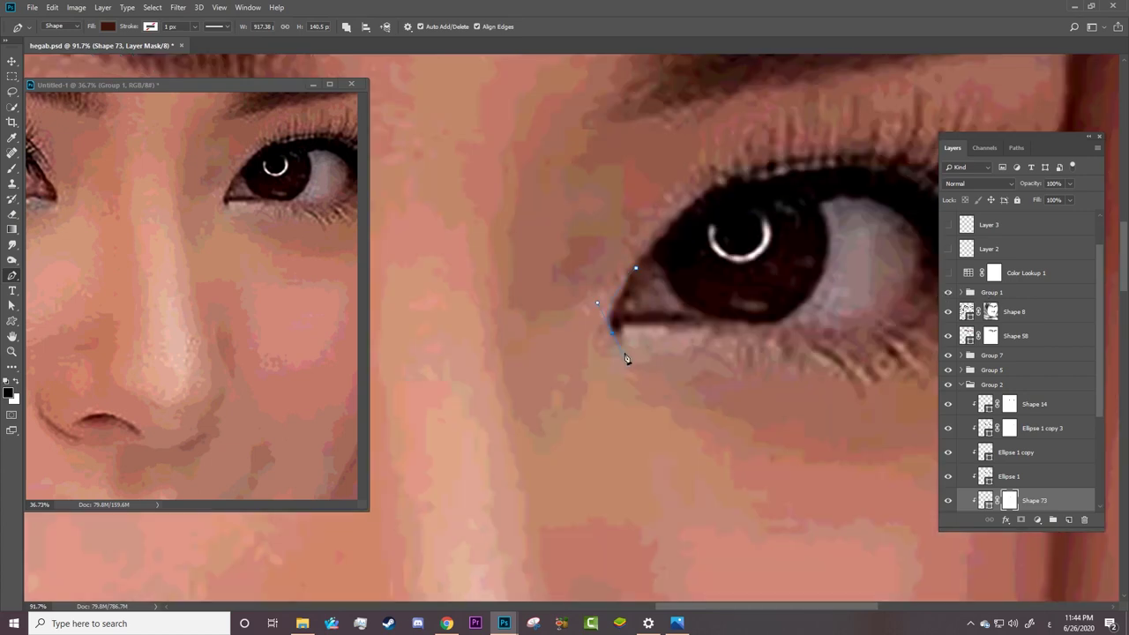
left_click_drag(626, 358, 612, 333)
right_click(608, 316)
key("Escape")
left_click_drag(612, 332, 624, 325)
left_click(636, 269)
Step: Zoom out and save hegab.psd
key("b")
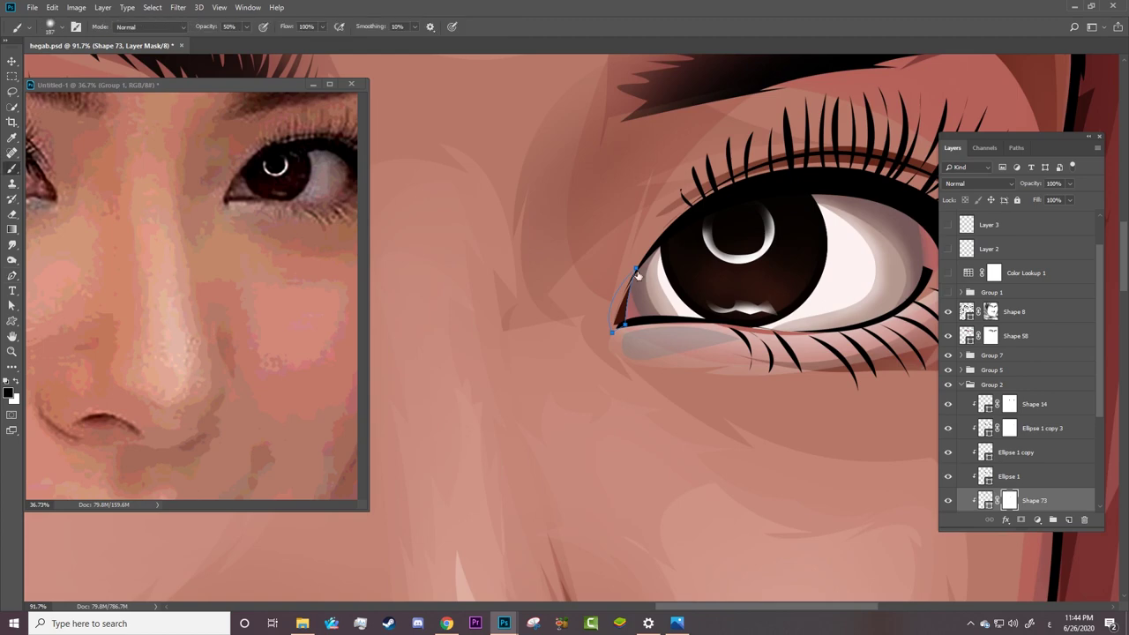
key("z")
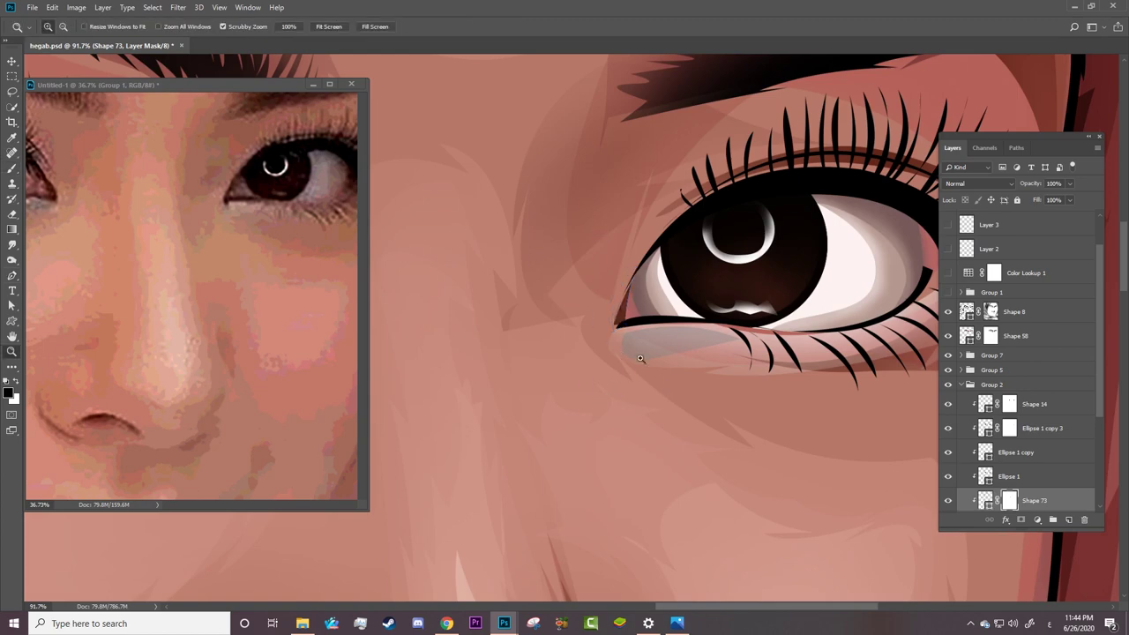
scroll(578, 353, "down", 3)
scroll(574, 398, "down", 3)
key("ctrl+s")
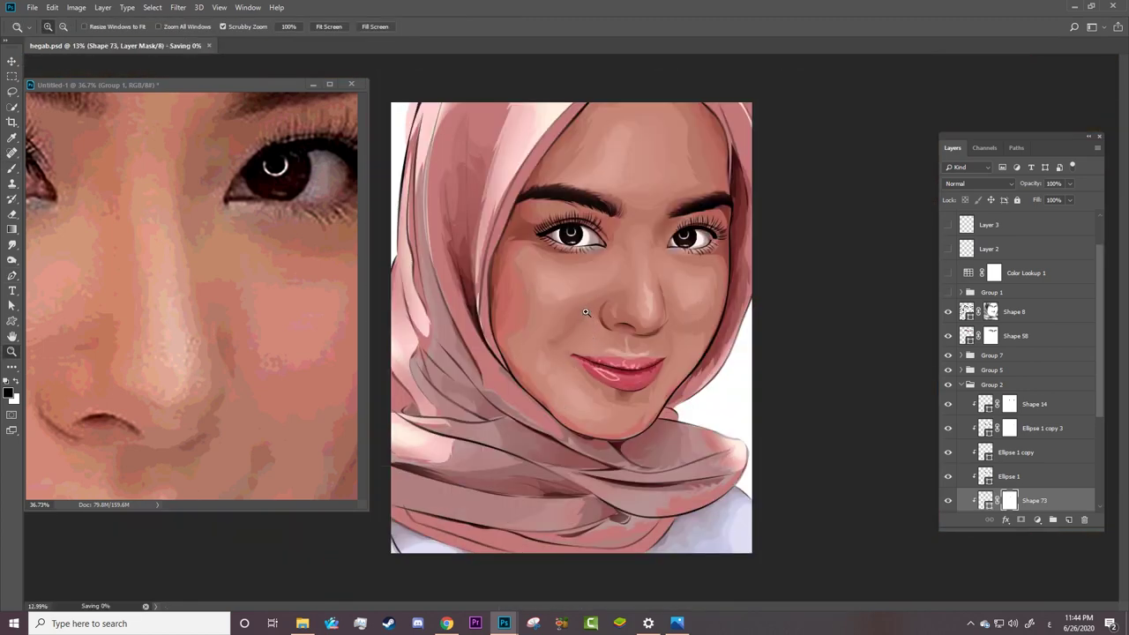
Step: Fit the reference photo to the window, then zoom the portrait back in on the eyes
scroll(618, 344, "down", 1)
key("ctrl+Tab")
key("ctrl+0")
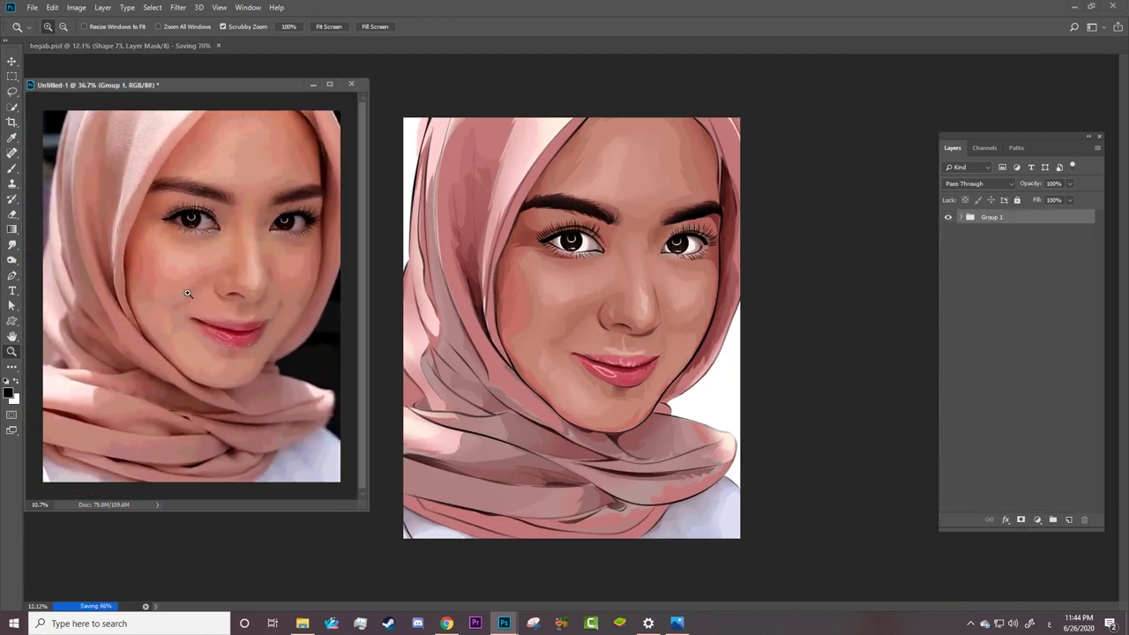
key("ctrl+Tab")
key("ctrl+minus")
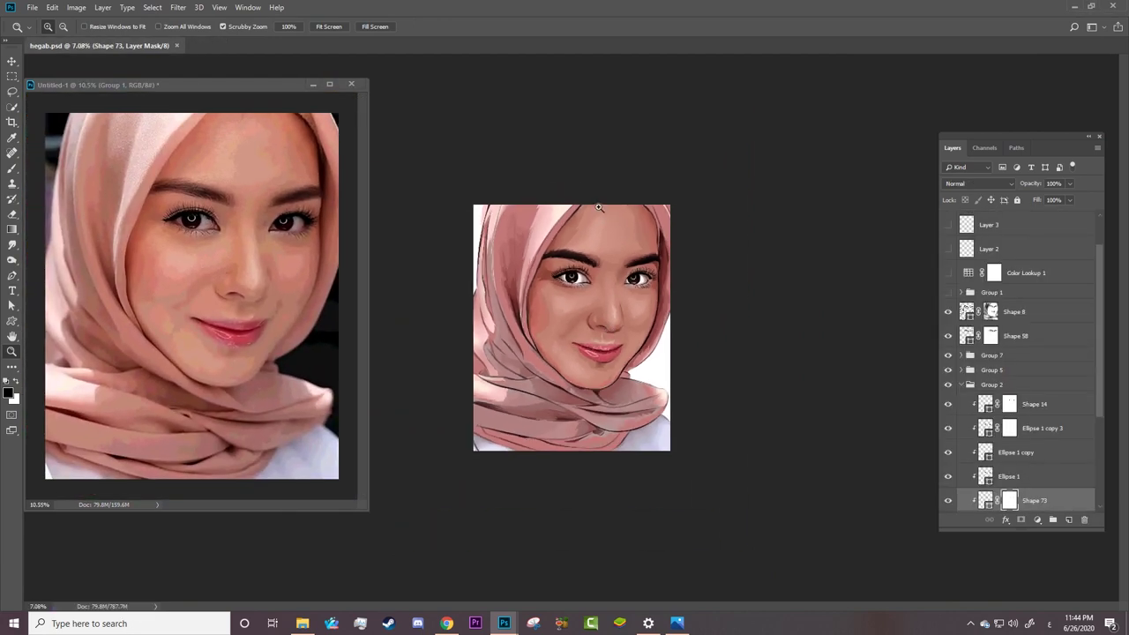
scroll(629, 226, "up", 3)
scroll(629, 225, "up", 1)
scroll(649, 216, "up", 1)
scroll(697, 136, "up", 1)
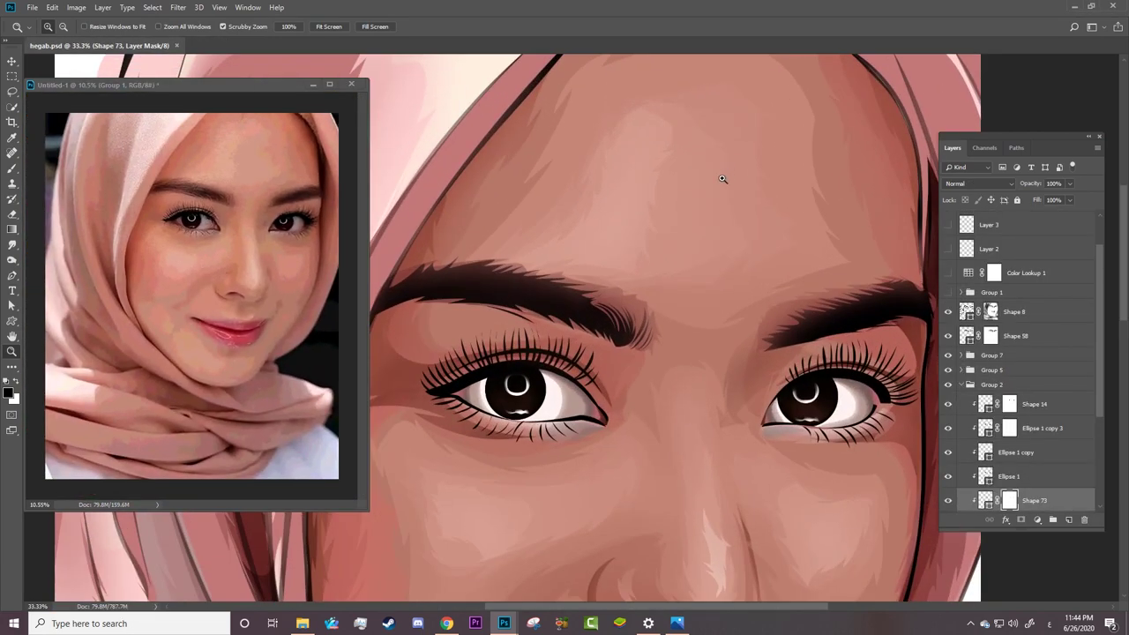
Step: Browse the Group 8 and Group 6 layers to select the Shape 29 and Shape 39 highlight layers
key("a")
left_click(966, 385)
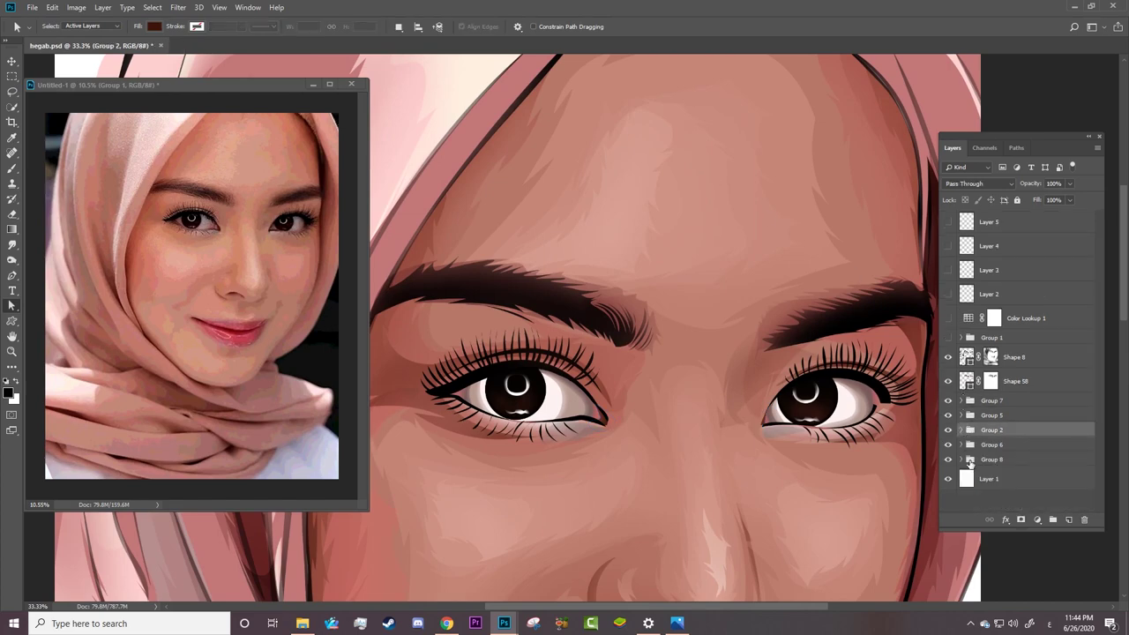
left_click(970, 462)
left_click(948, 446)
left_click(975, 464)
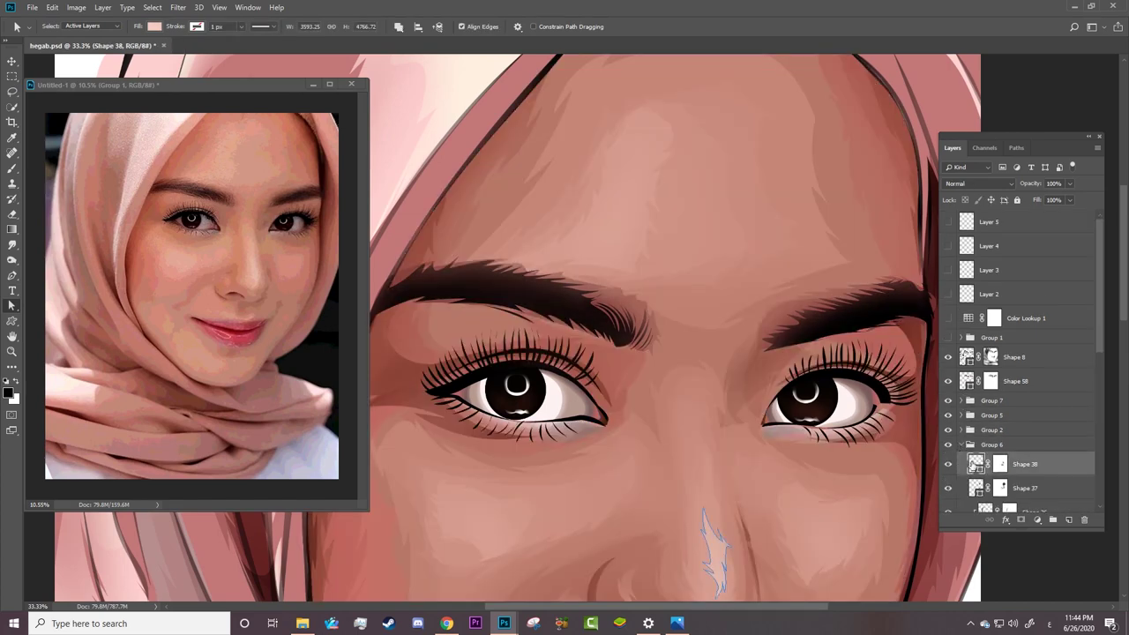
left_click(978, 492)
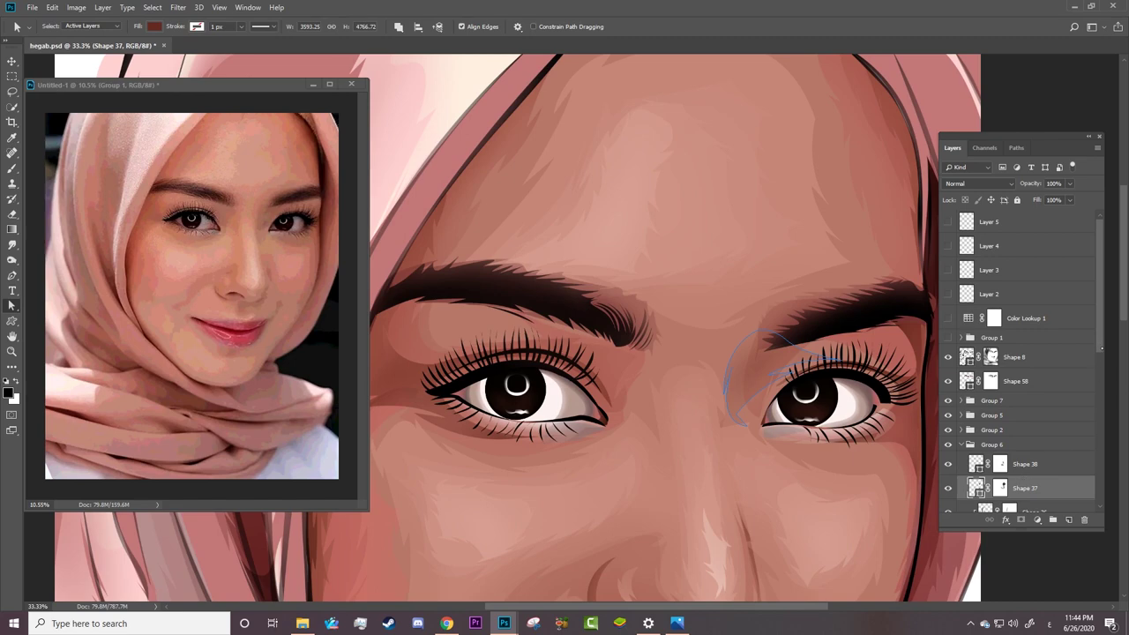
scroll(979, 476, "down", 3)
left_click(984, 372)
left_click(984, 396)
left_click(986, 420)
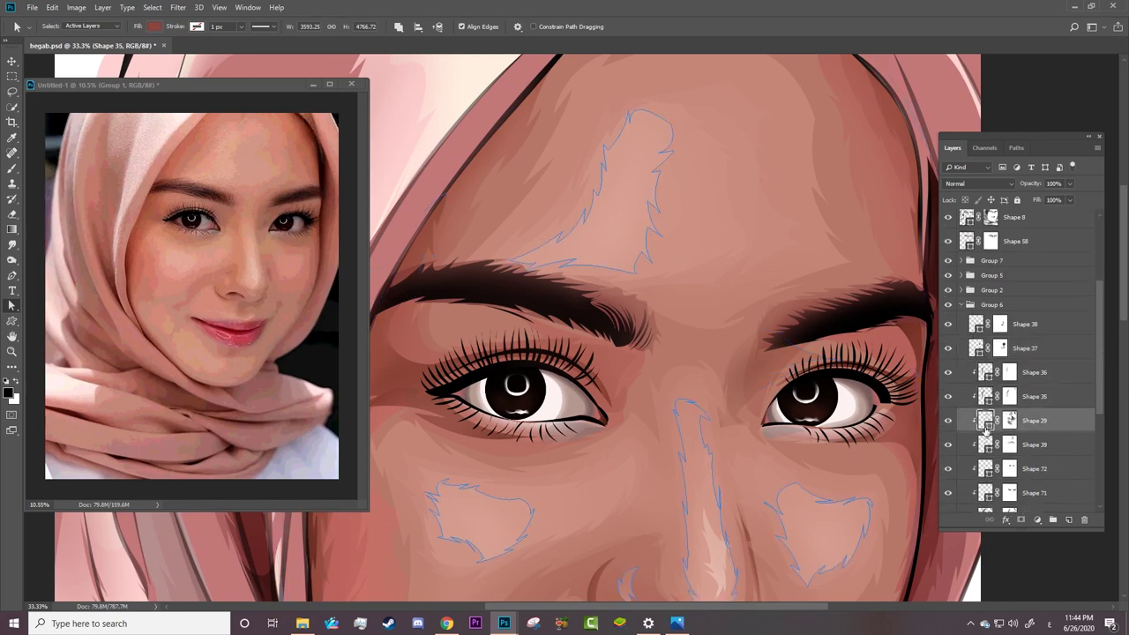
left_click(984, 446)
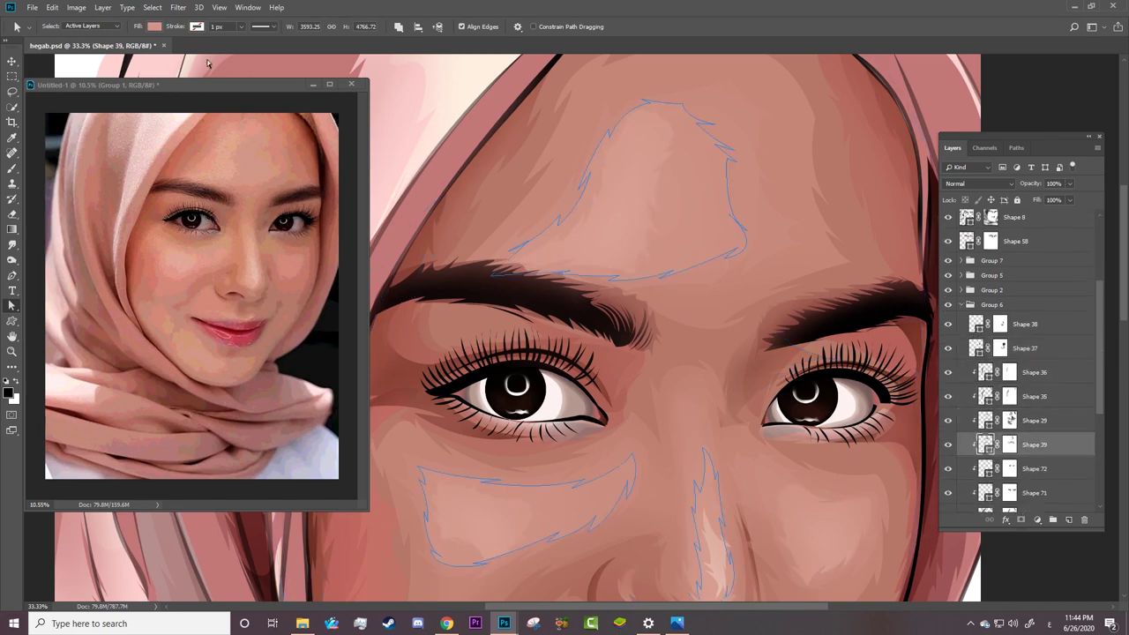
Step: Give Shape 39 a slightly adjusted fill colour
left_click(155, 26)
left_click(209, 48)
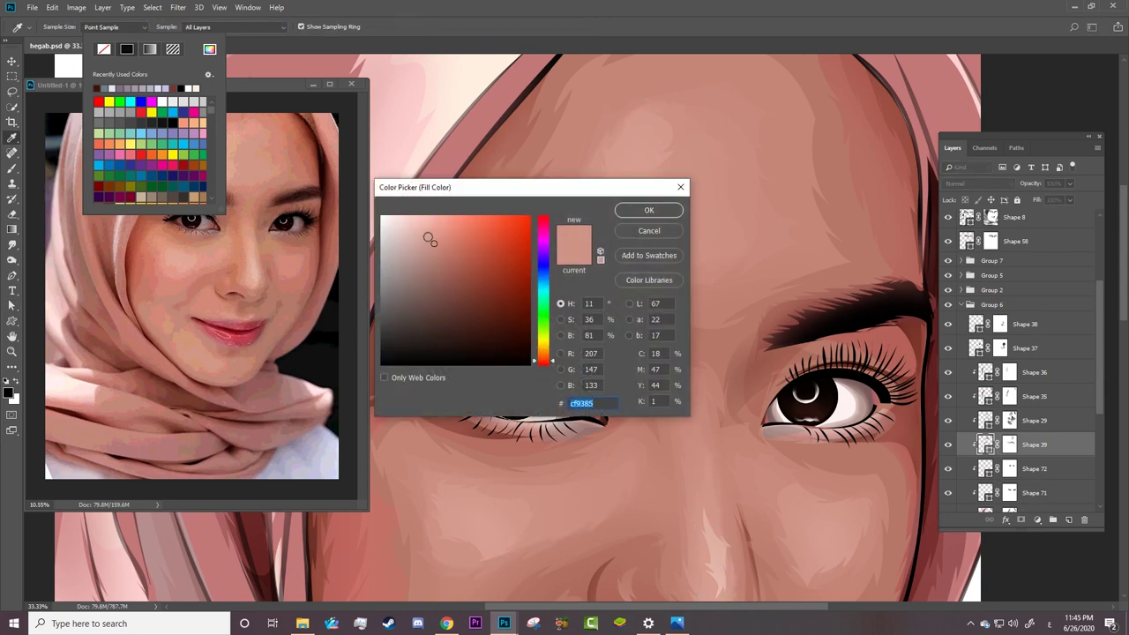
left_click(431, 240)
left_click(648, 209)
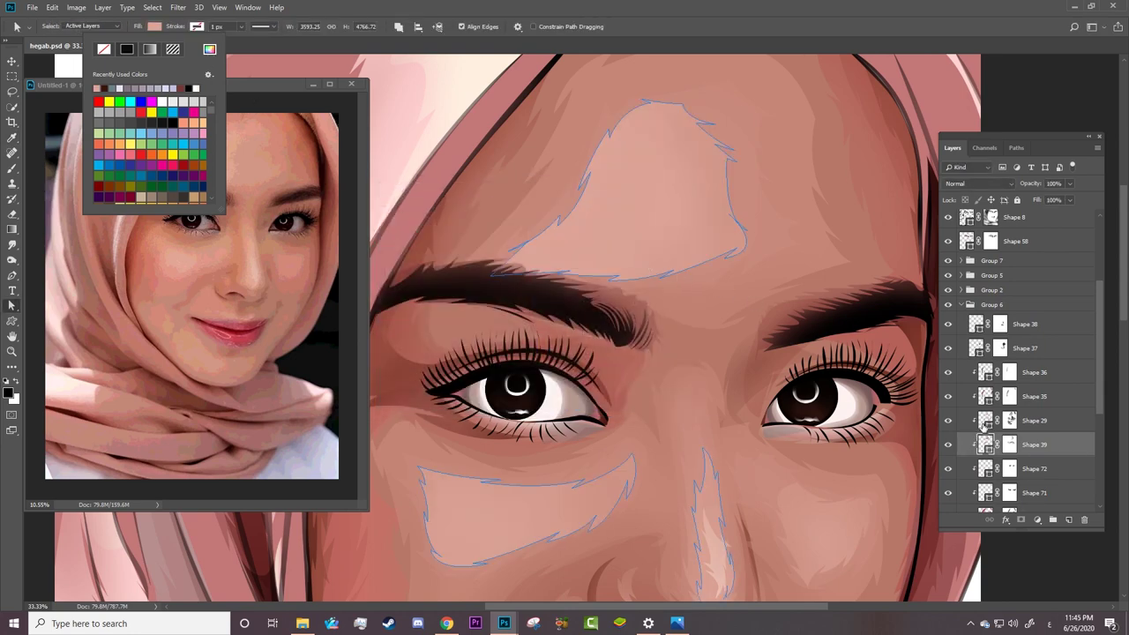
Step: Fill Shape 29 with the lighter pink #f2ccc3 and zoom out to the whole portrait
left_click(984, 423)
left_click(155, 26)
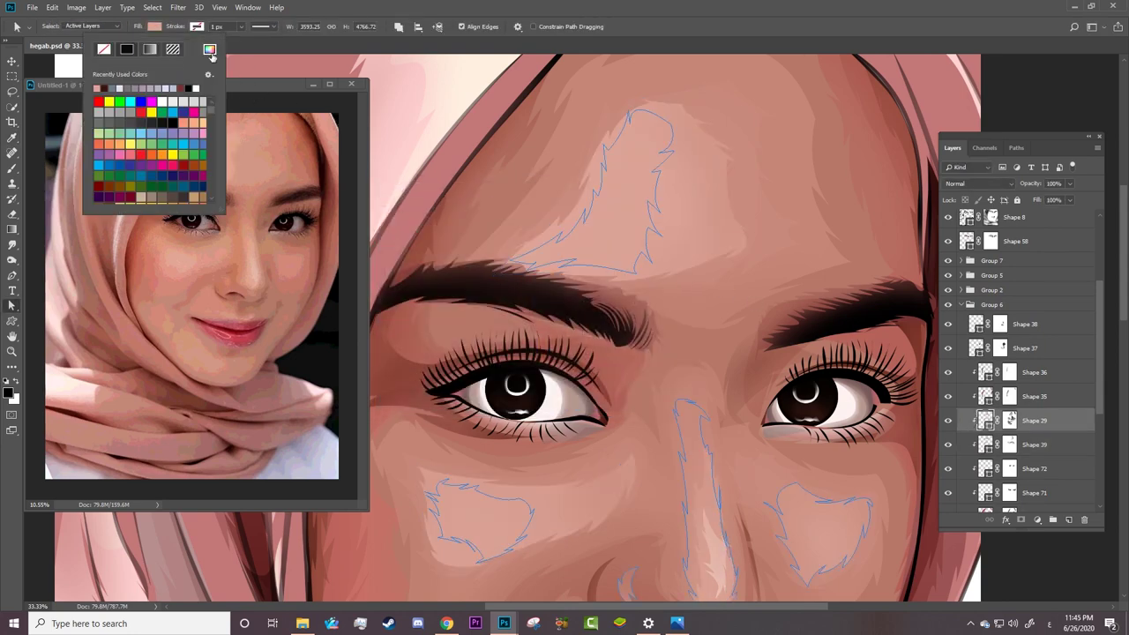
left_click(209, 48)
left_click(418, 227)
left_click(648, 210)
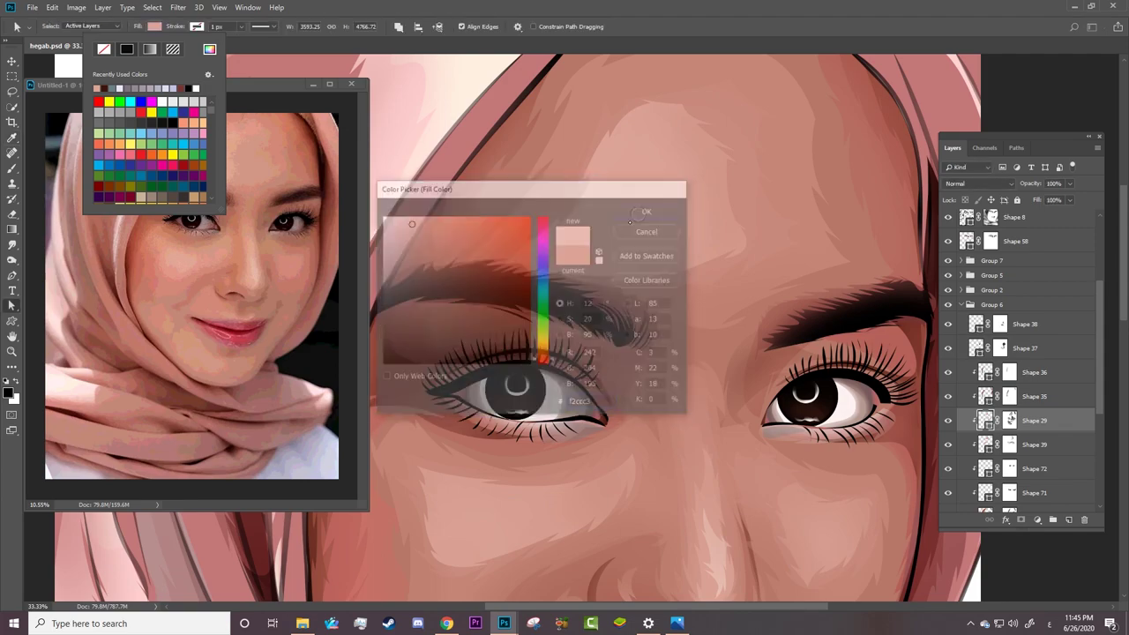
key("Escape")
key("z")
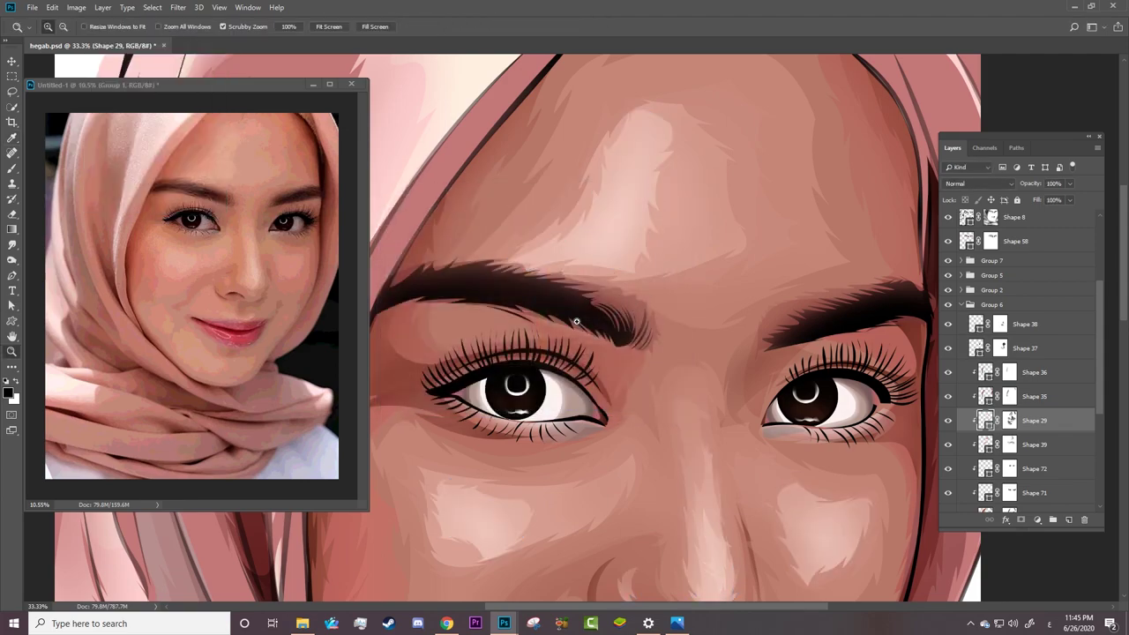
mouse_move(618, 310)
left_mouse_down()
mouse_move(605, 183)
mouse_move(653, 184)
left_mouse_up()
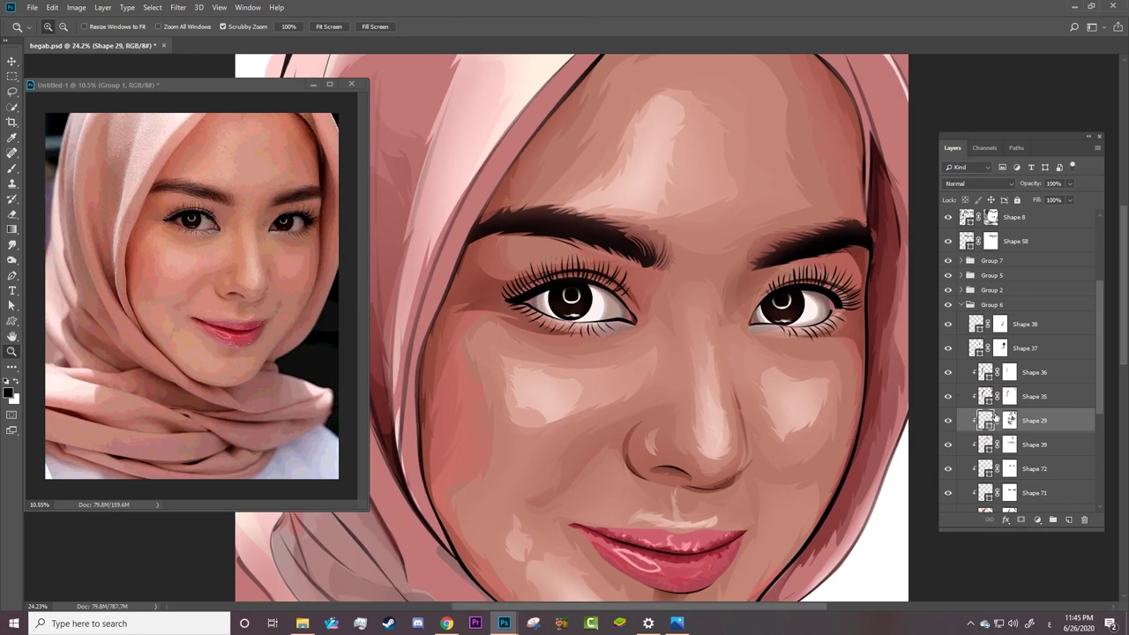
Step: Target Shape 29's layer mask with a 432 px brush
left_click(1010, 421)
key("b")
right_click(584, 403)
type("432")
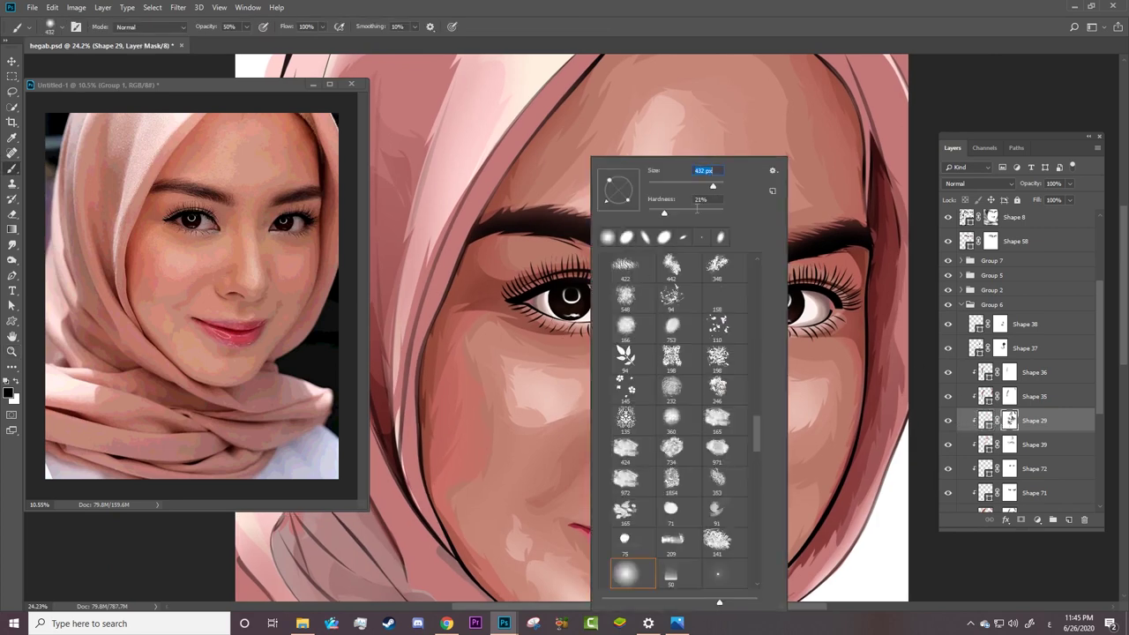
key("Return")
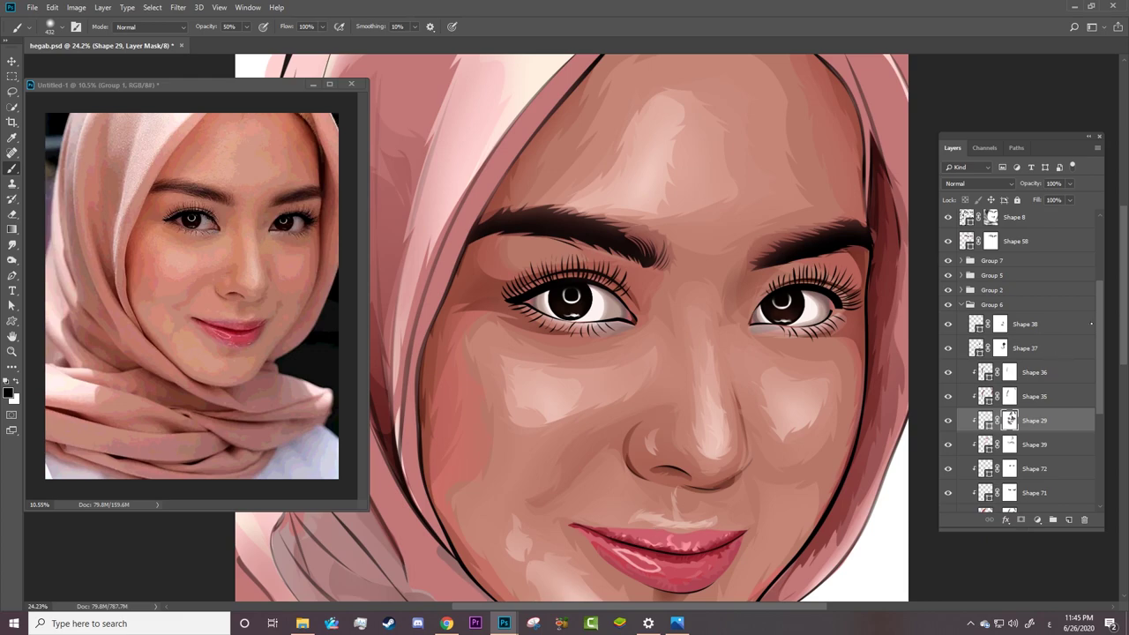
Step: Fade the Shape 39 highlights by painting on its layer mask
left_click_drag(529, 557, 529, 412)
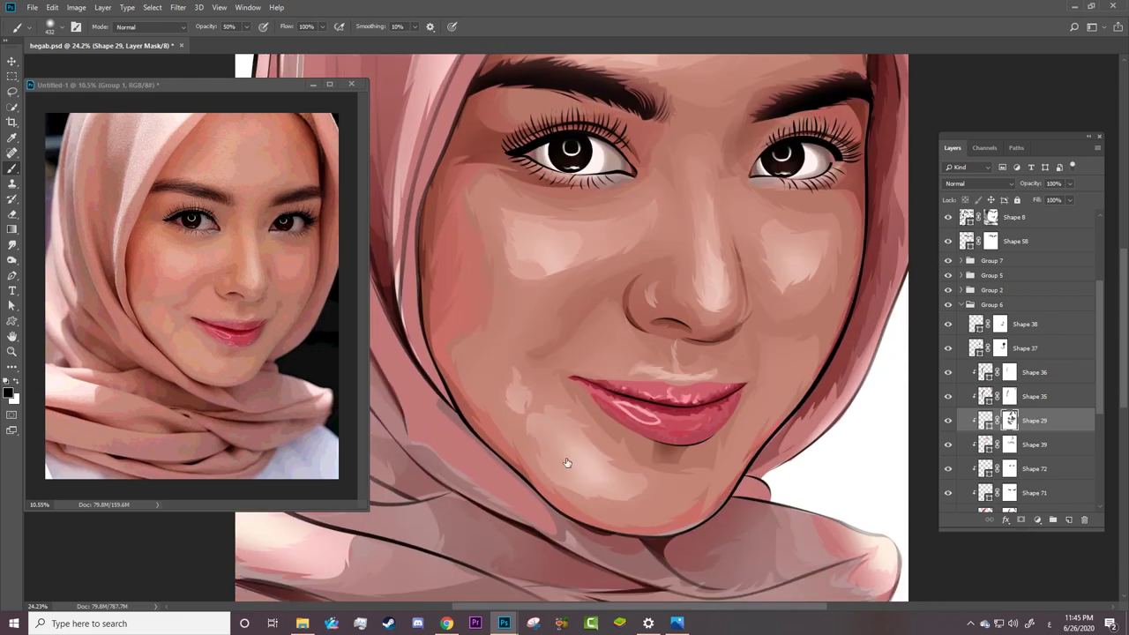
mouse_move(564, 463)
left_mouse_down()
mouse_move(494, 462)
mouse_move(504, 465)
left_mouse_up()
left_click(992, 448)
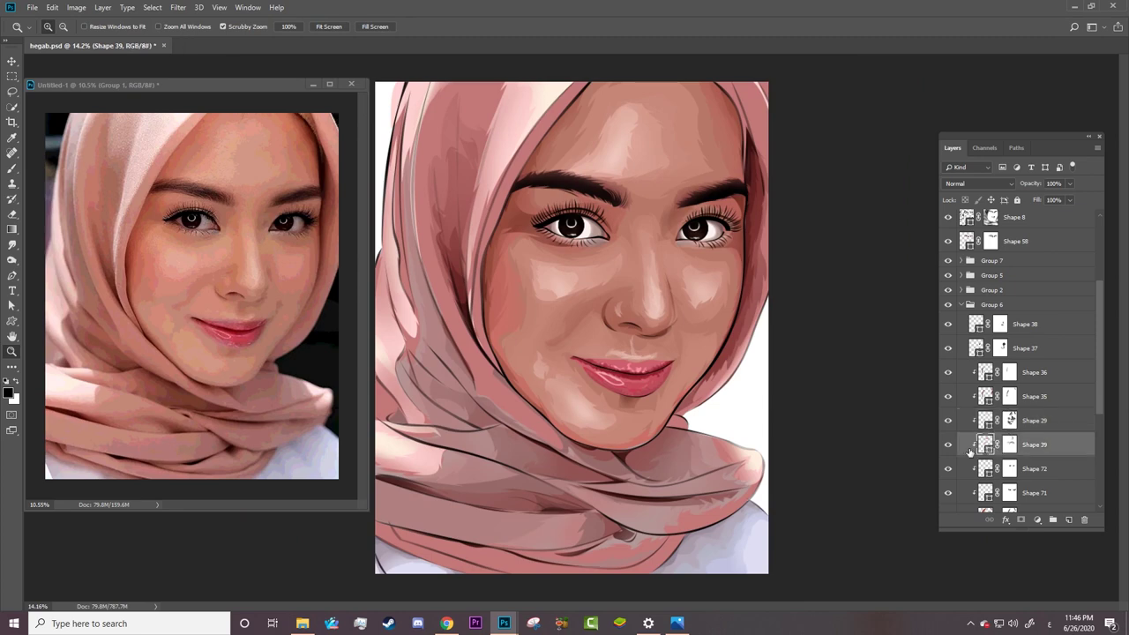
key("b")
key("ctrl+backslash")
left_click(948, 444)
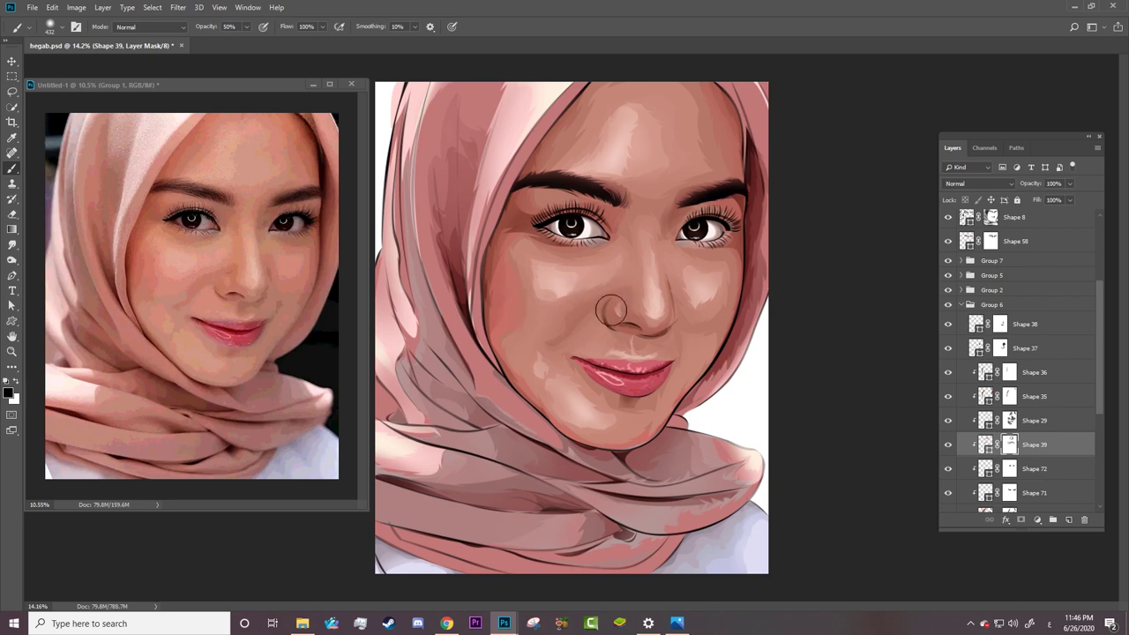
Step: Zoom in on the under-eye cheek highlight and reshape its lower-left corner
key("z")
left_click(569, 273)
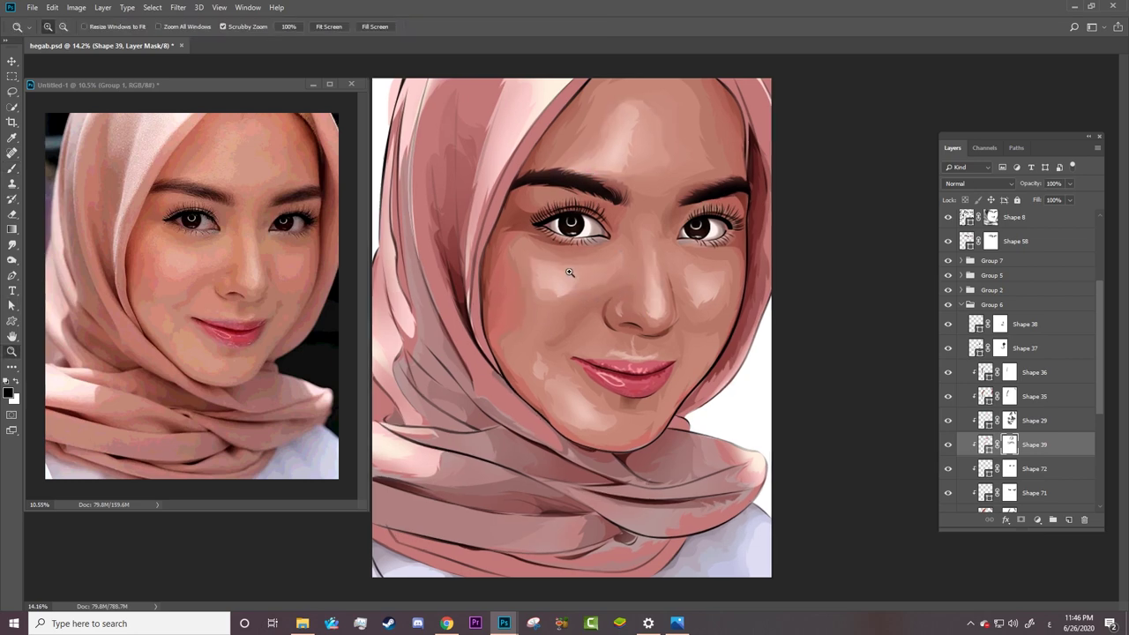
left_click_drag(570, 273, 649, 308)
key("a")
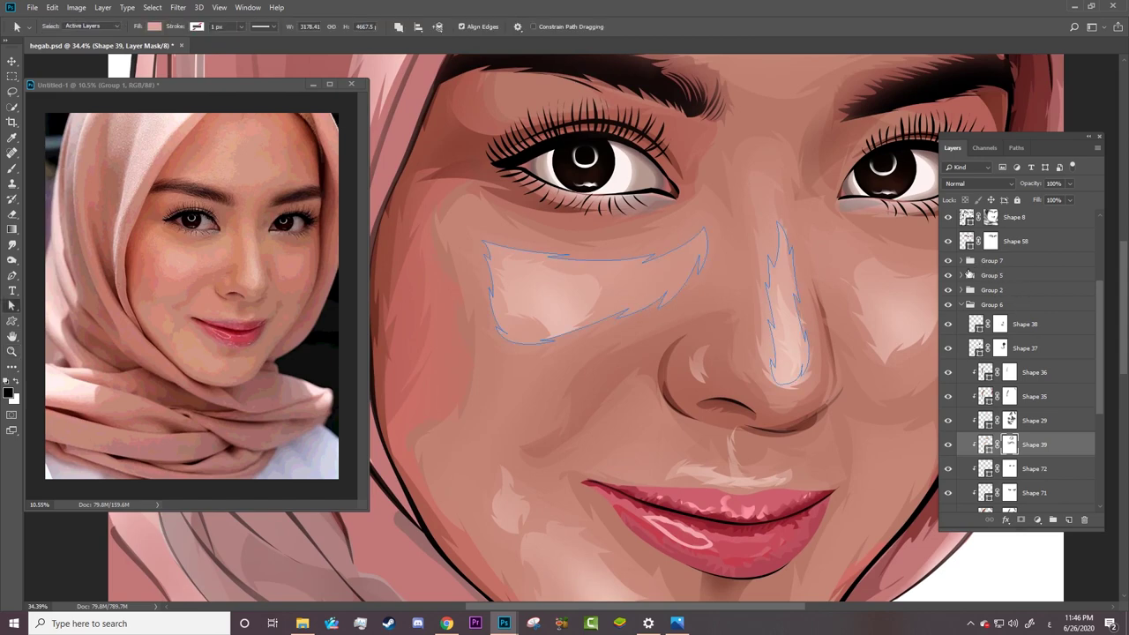
scroll(970, 335, "up", 3)
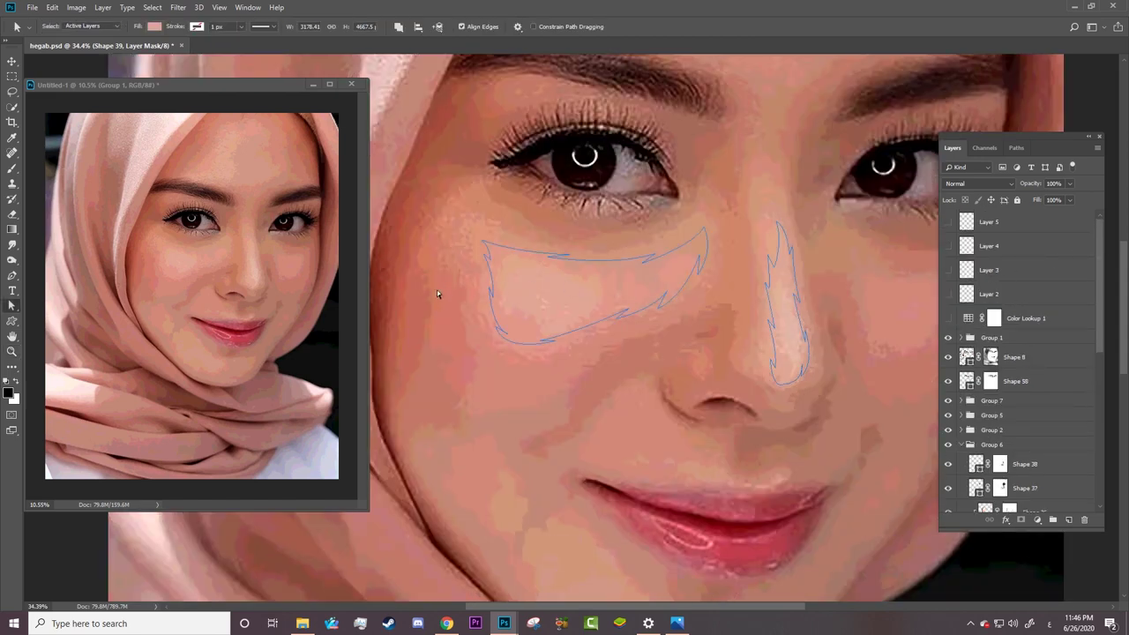
key("p")
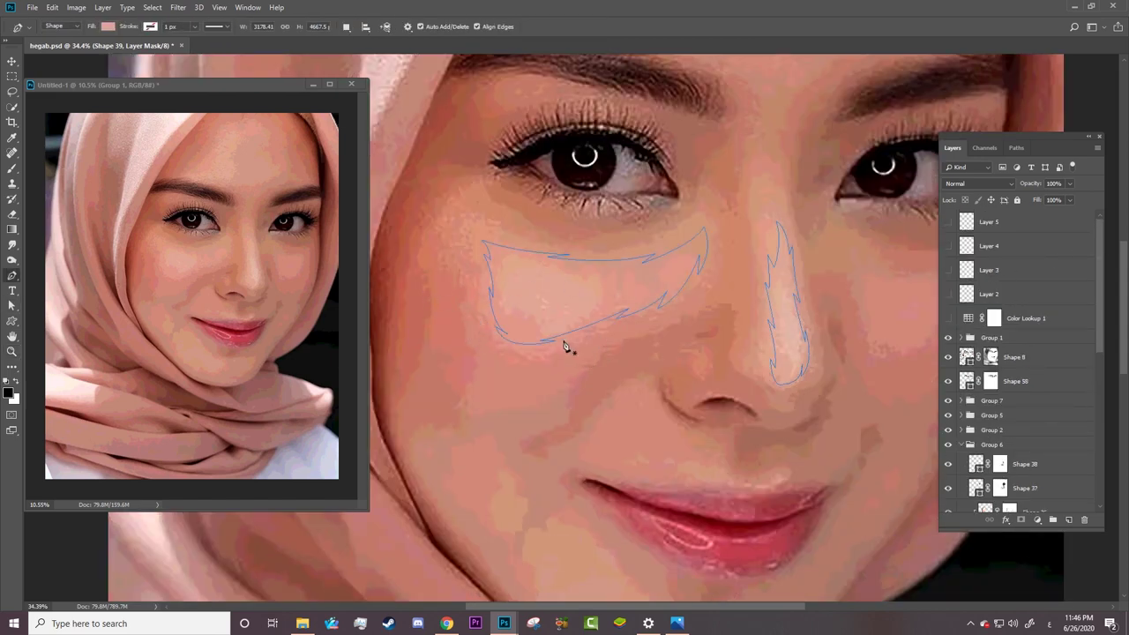
left_click(550, 343, "ctrl")
mouse_move(496, 329)
left_mouse_down()
mouse_move(470, 313)
mouse_move(464, 339)
left_mouse_up()
Step: With the Curvature Pen, move the lower-left point and add anchors reshaping the lower curve, saving midway
right_click(12, 275)
left_click(53, 297)
left_click_drag(464, 338, 478, 320)
key("ctrl+s")
left_click(491, 328)
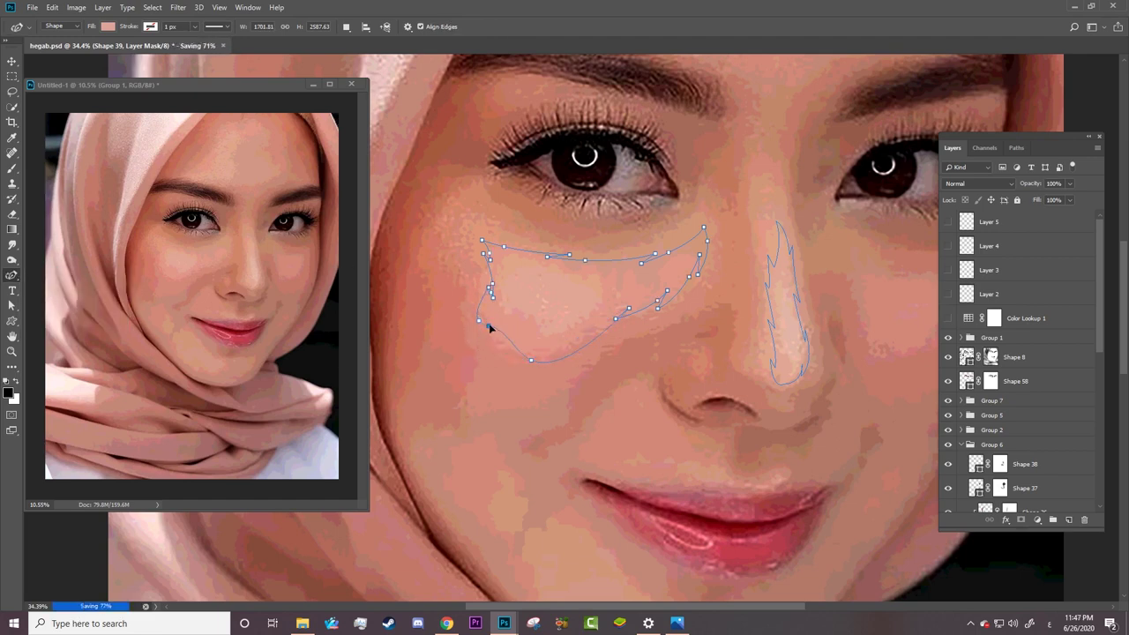
left_click(499, 348)
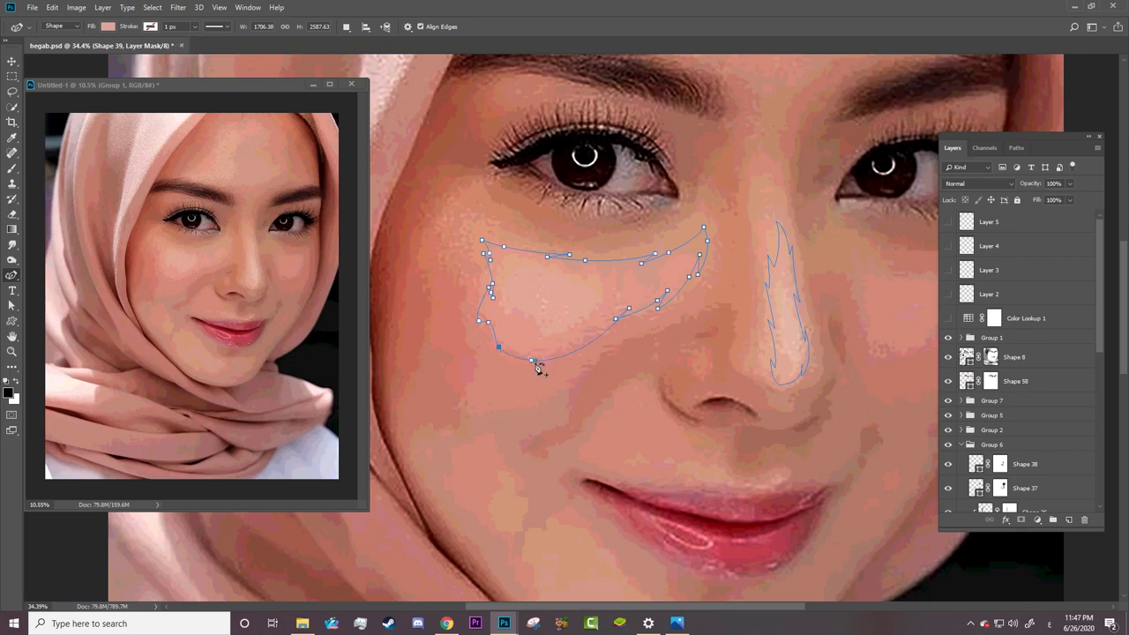
left_click_drag(532, 362, 504, 340)
left_click(529, 361)
mouse_move(589, 347)
left_mouse_down()
mouse_move(564, 350)
mouse_move(631, 316)
mouse_move(606, 328)
left_mouse_up()
Step: Lift the lower-right anchor under the eye and bulge the highlight's top edge upward
left_click(658, 308)
mouse_move(657, 309)
left_mouse_down()
mouse_move(668, 291)
mouse_move(694, 287)
left_mouse_up()
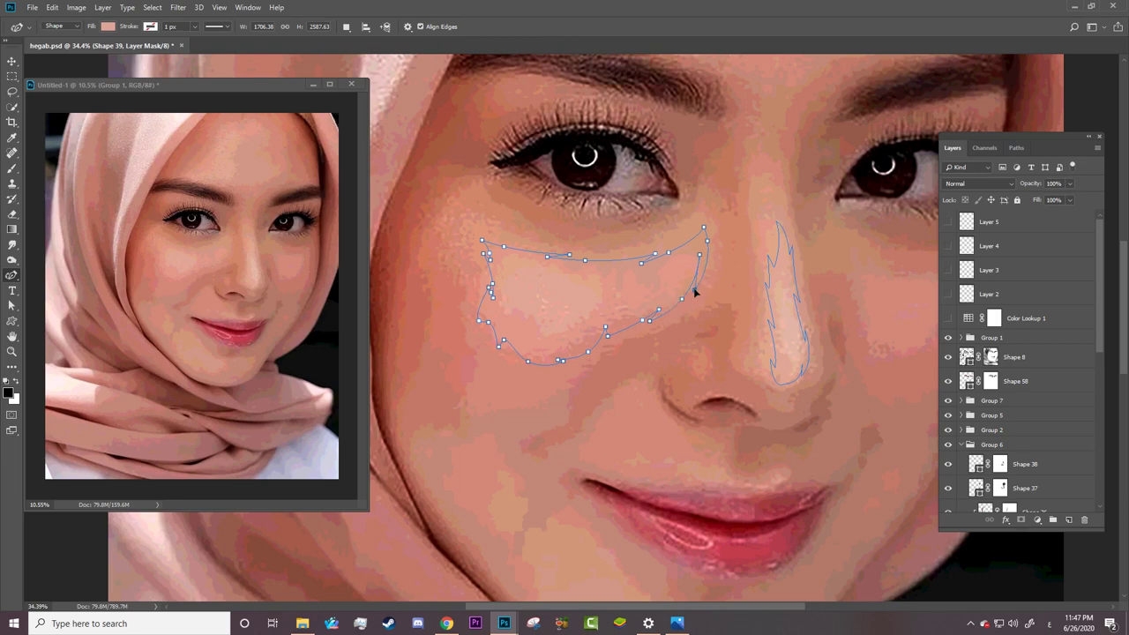
right_click(707, 241)
right_click(707, 241)
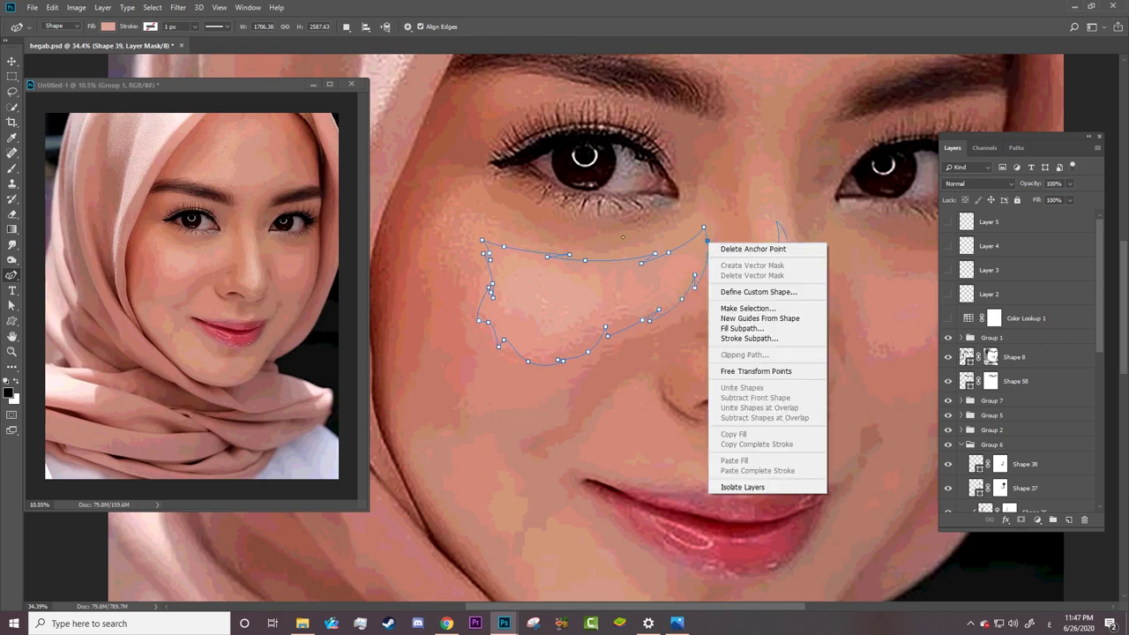
left_click(610, 252)
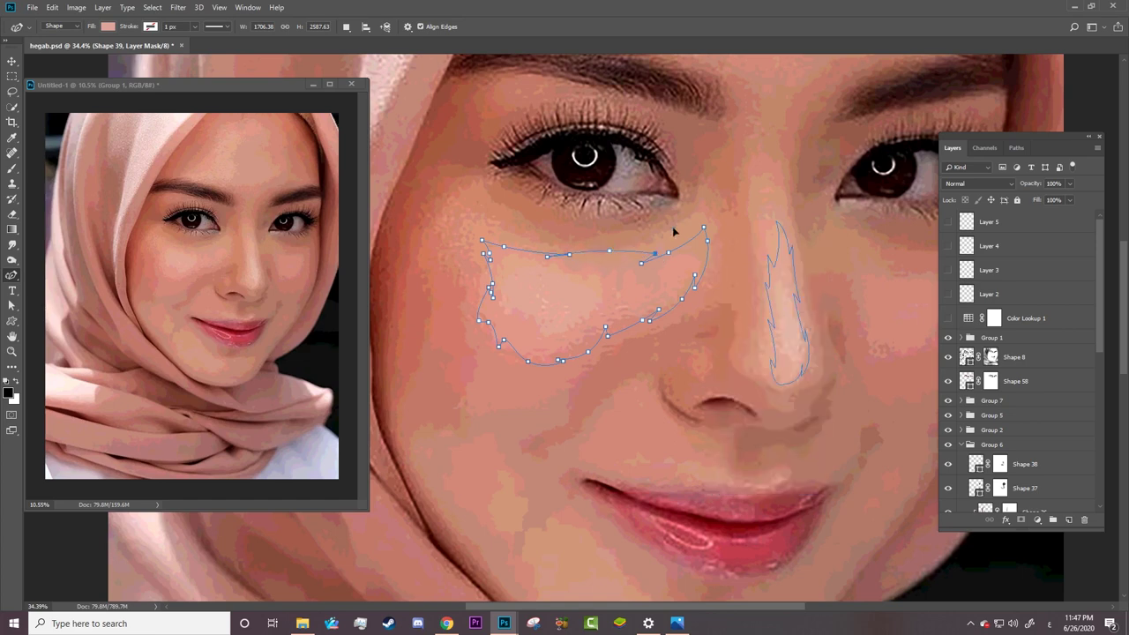
left_click_drag(669, 251, 686, 230)
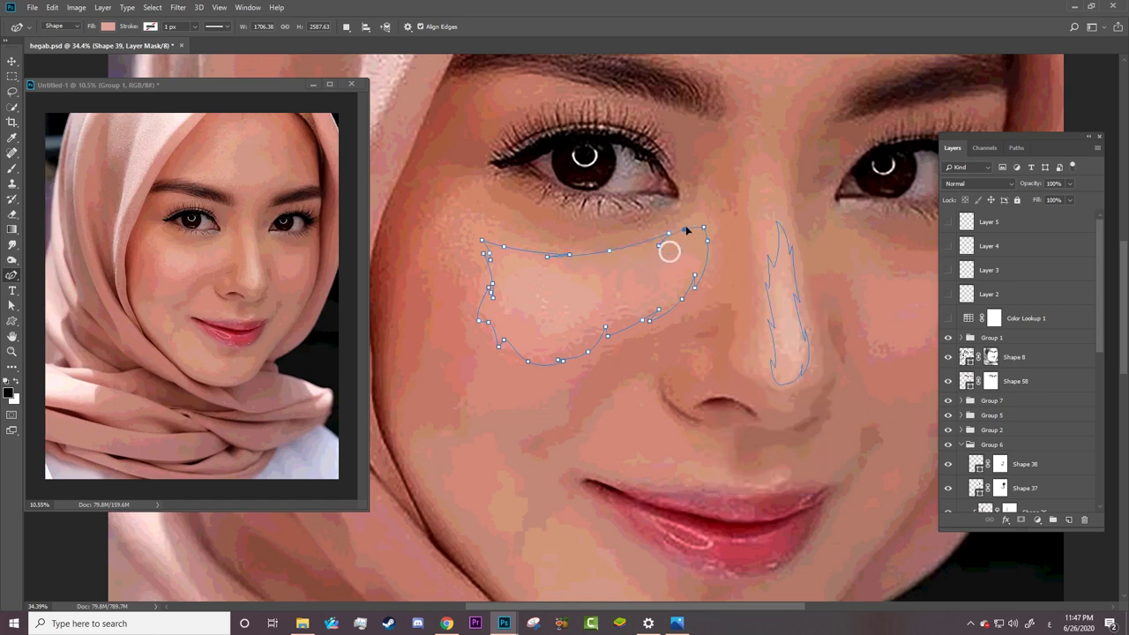
Step: Remove the top-right anchor and pull that corner into a sharp point
left_click(702, 226)
left_click_drag(708, 235, 704, 217)
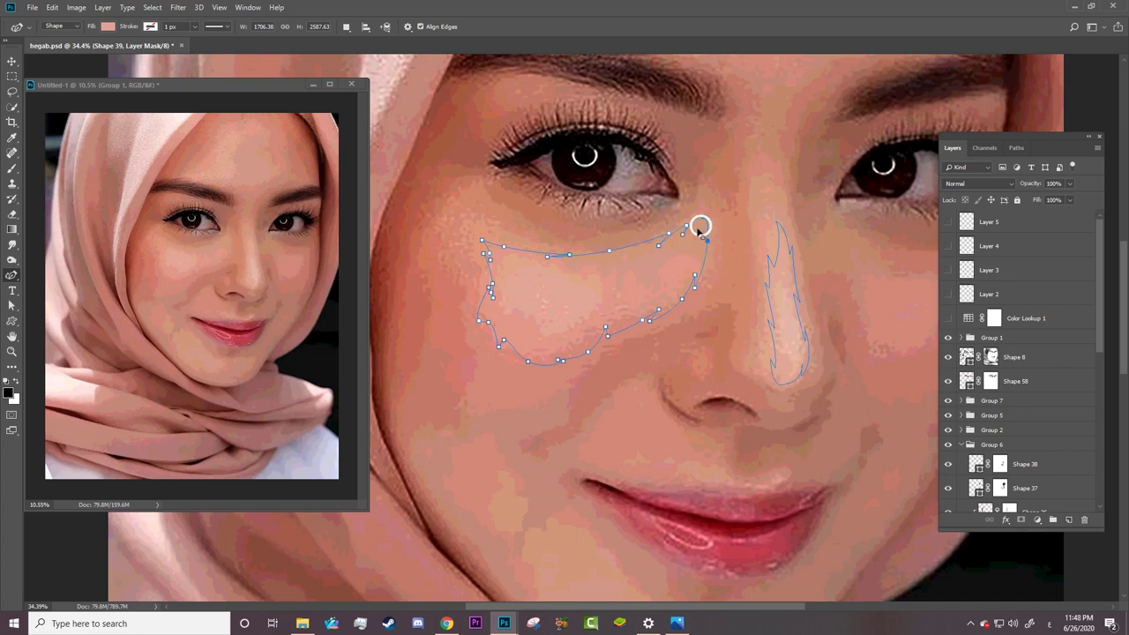
right_click(693, 237)
left_click(706, 224)
right_click(707, 224)
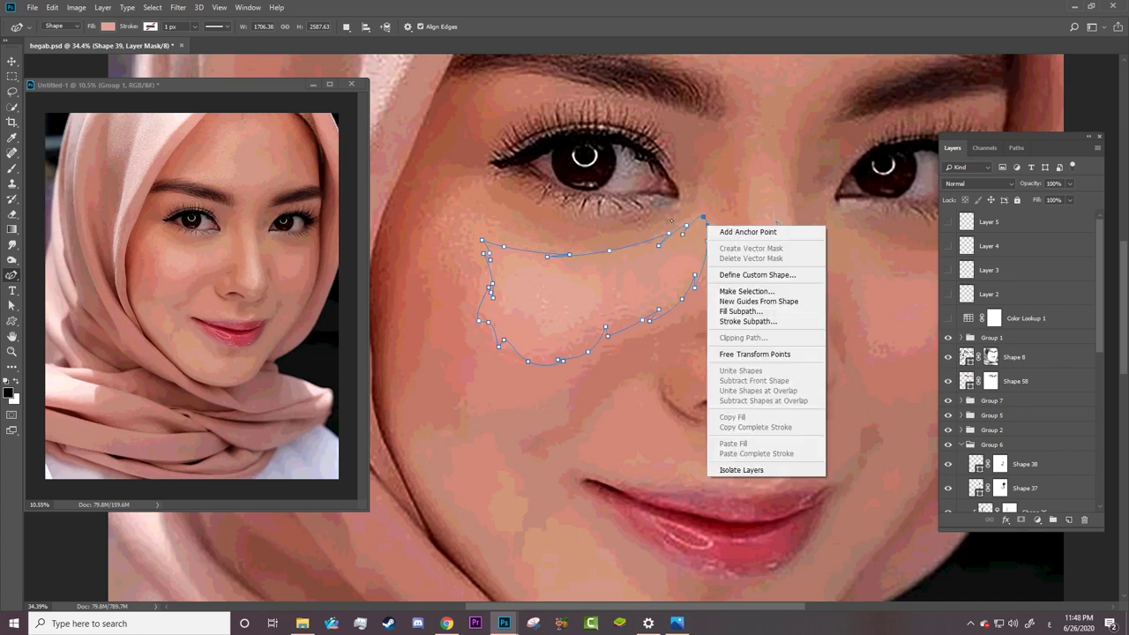
left_click(573, 263)
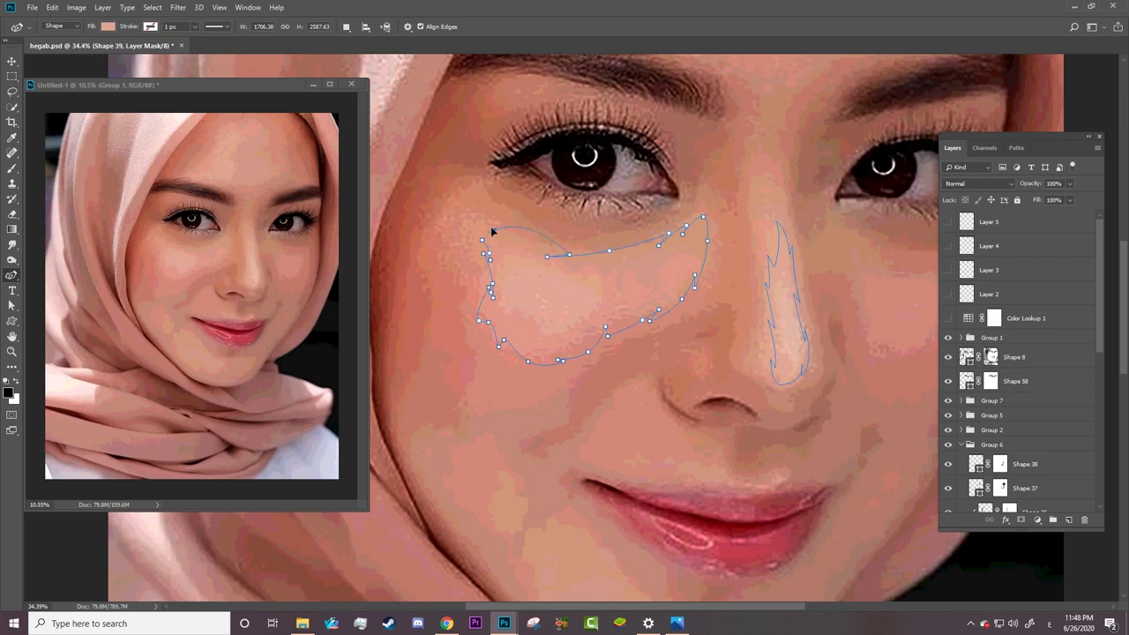
Step: Pull the left highlight's top-left corner into a point and add a smooth anchor beside it
left_click_drag(491, 228, 468, 220)
left_click(496, 229)
left_click_drag(496, 229, 509, 231)
right_click(497, 232)
left_click(468, 221)
left_click_drag(679, 606, 707, 605)
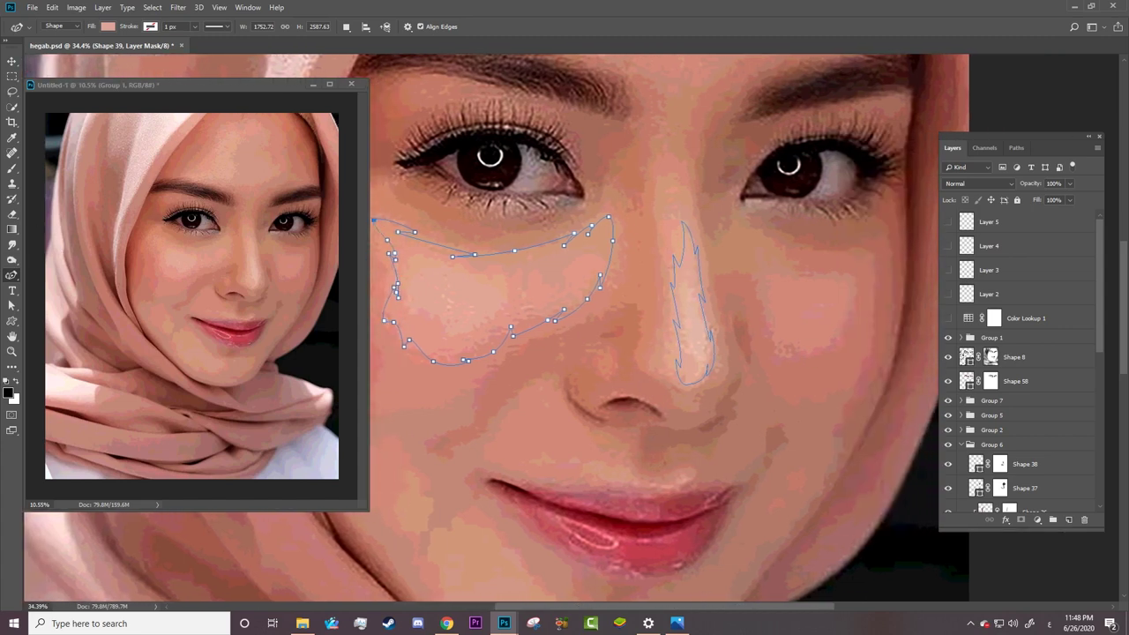
Step: Draw a closed highlight outline on the right cheek with the Pen set to Combine Shapes
right_click(11, 275)
left_click(61, 276)
left_click(345, 26)
left_click(379, 49)
left_click(710, 236)
mouse_move(729, 226)
left_mouse_down()
mouse_move(732, 203)
mouse_move(730, 236)
left_mouse_up()
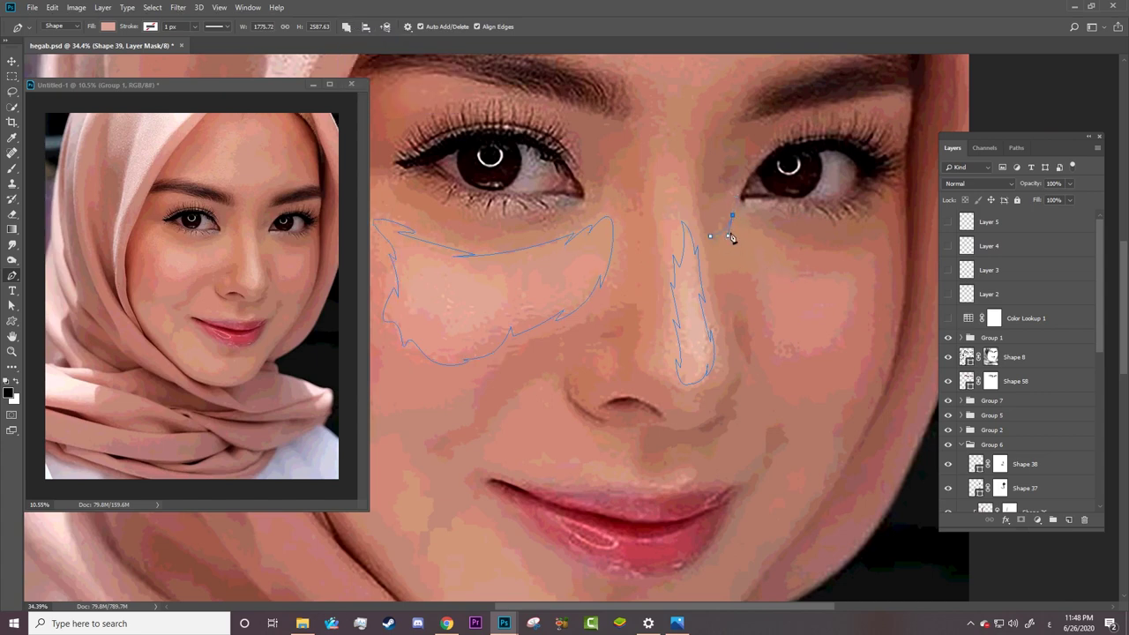
left_click(760, 230)
mouse_move(804, 265)
left_mouse_down()
mouse_move(847, 273)
mouse_move(857, 315)
mouse_move(803, 353)
mouse_move(759, 302)
mouse_move(782, 345)
left_mouse_up()
left_click_drag(754, 289, 764, 306)
left_click_drag(731, 272, 741, 278)
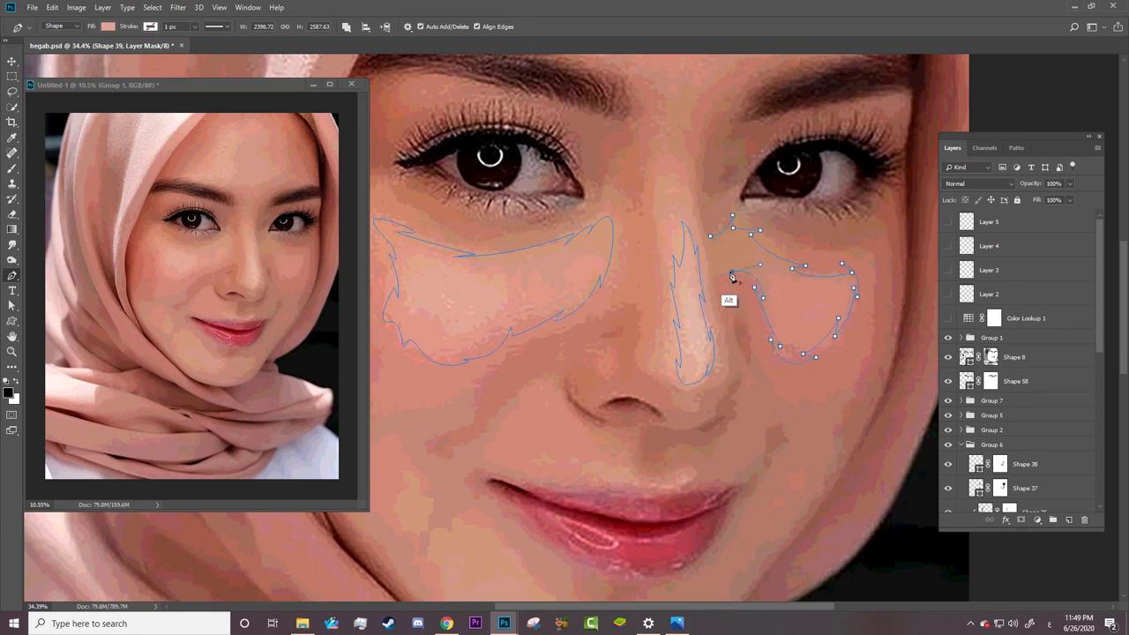
left_click(712, 236)
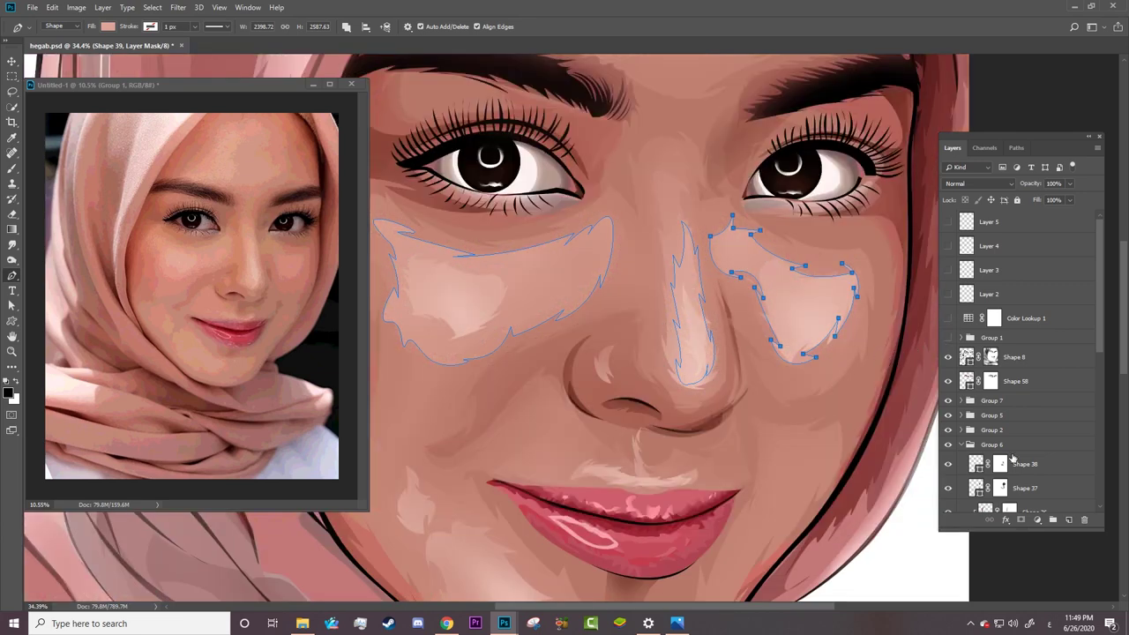
Step: Zoom out to the full portrait and enlarge the Brush to 511 px
scroll(1014, 424, "down", 3)
key("b")
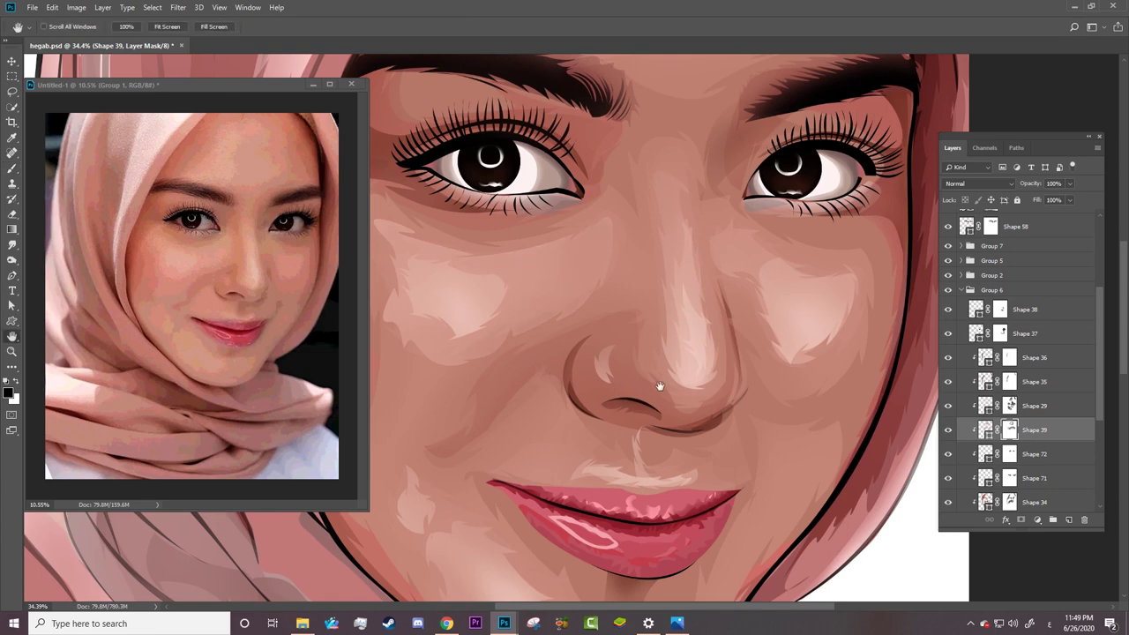
left_click_drag(416, 235, 580, 270)
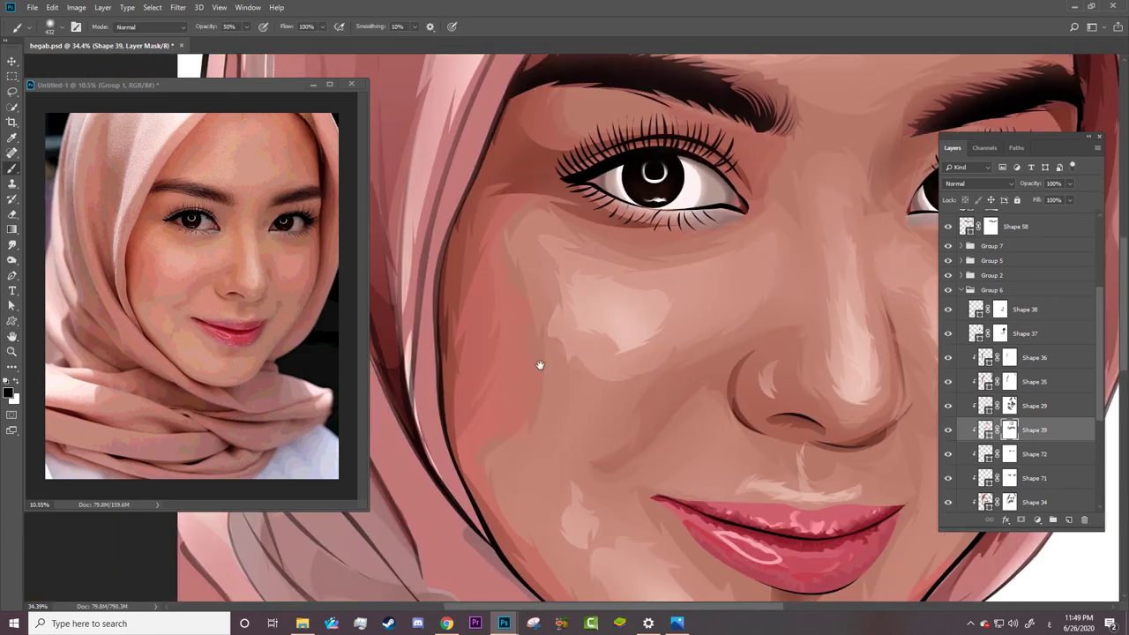
key("z")
scroll(565, 404, "down", 2)
scroll(600, 406, "down", 2)
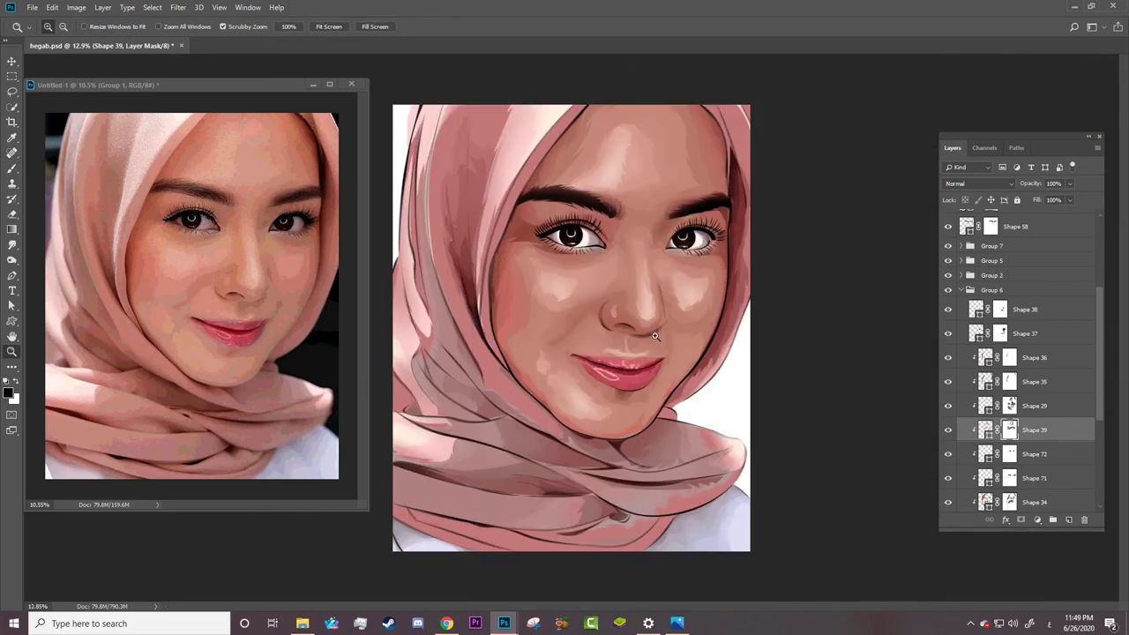
key("b")
right_click(698, 293)
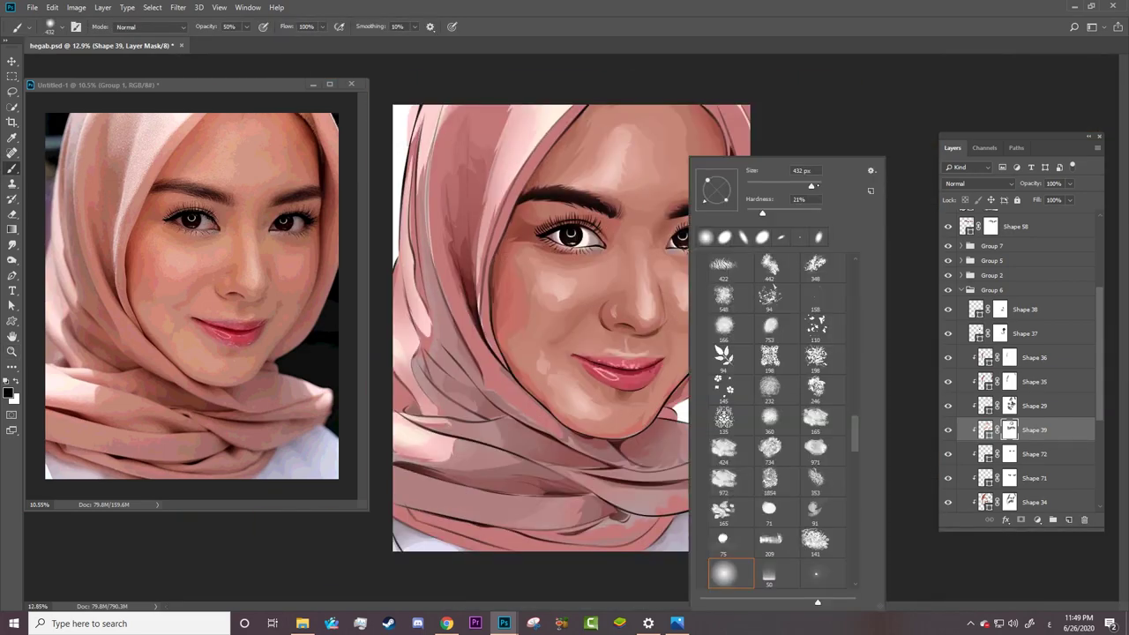
left_click_drag(812, 187, 816, 186)
key("Return")
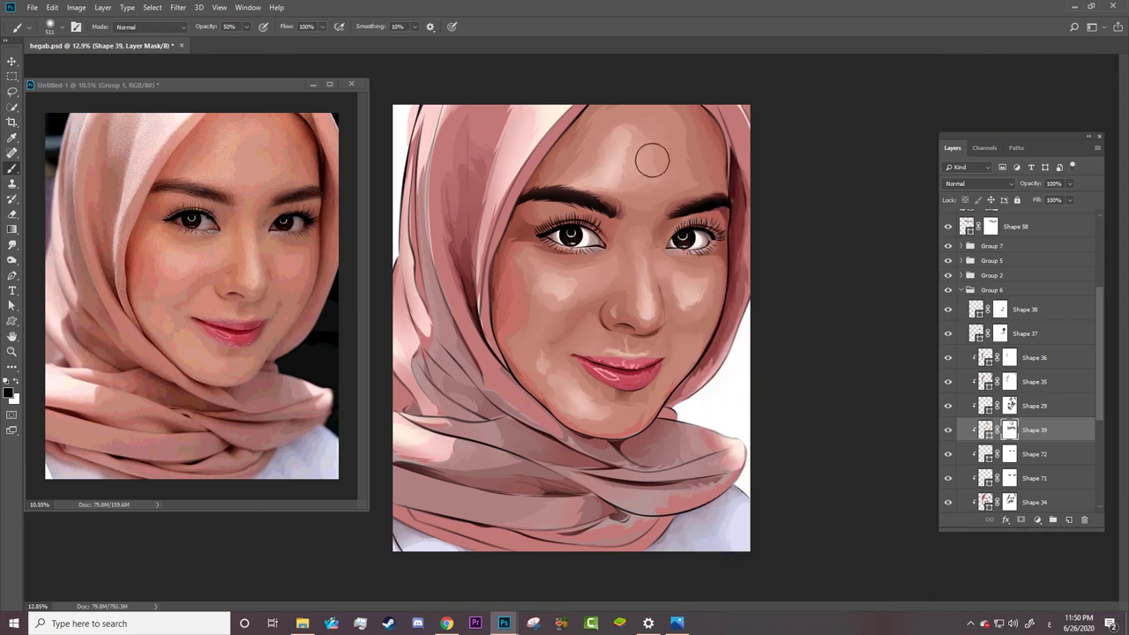
Step: Toggle Shape 39 off and back on, make Shape 29 the working layer, and show the reference photo
left_click(949, 432)
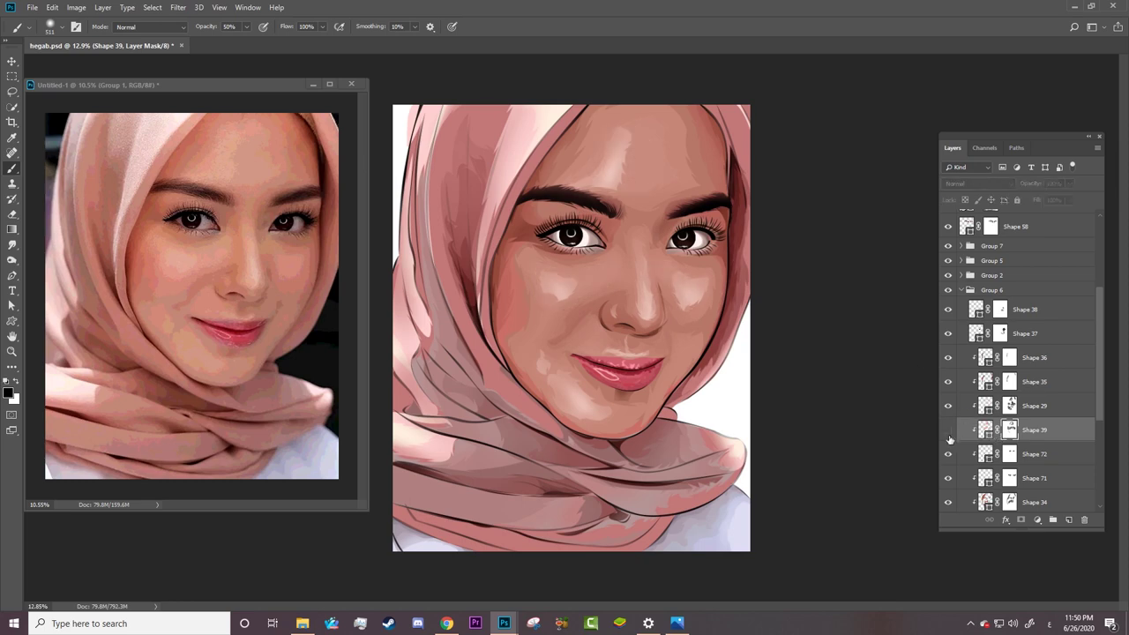
left_click(948, 406)
left_click(1010, 405)
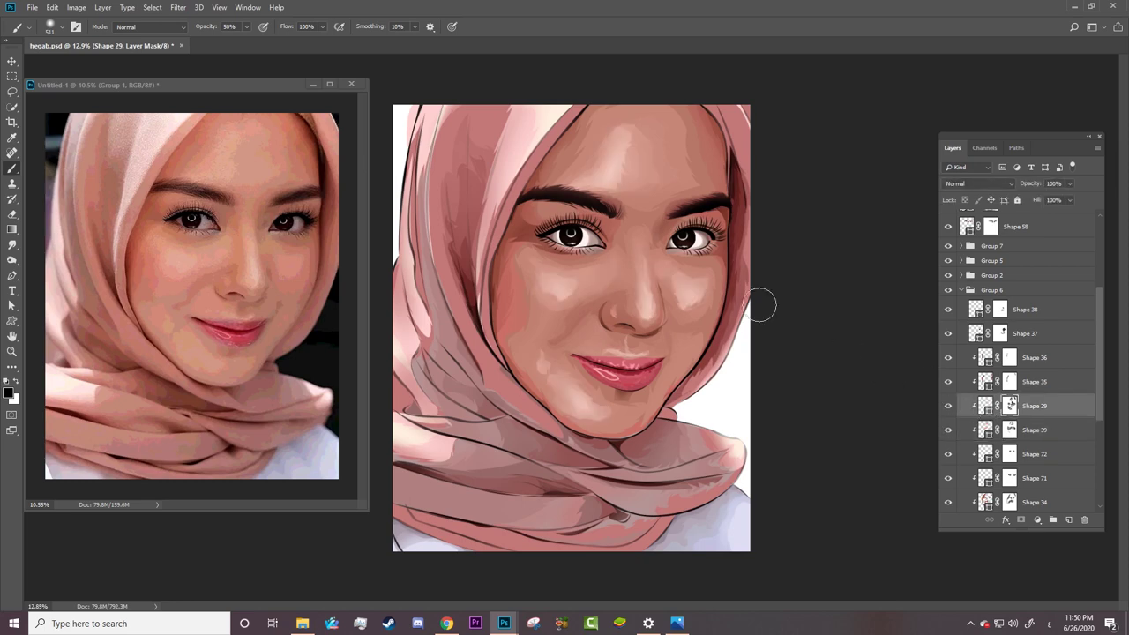
key("a")
scroll(741, 344, "up", 5)
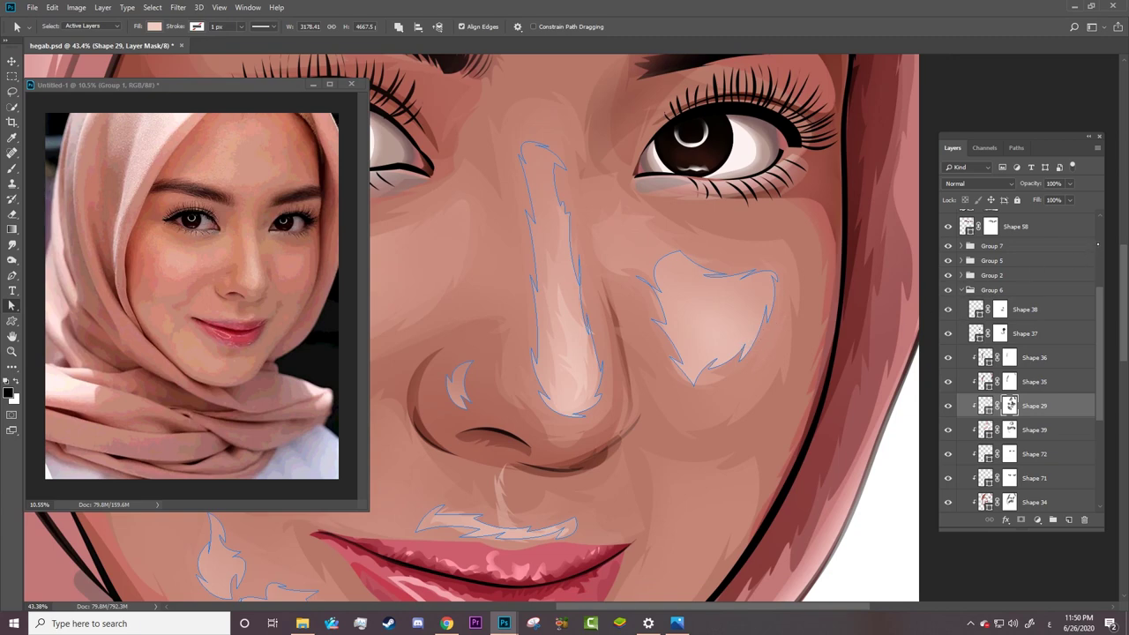
scroll(948, 327, "up", 3)
left_click(948, 338)
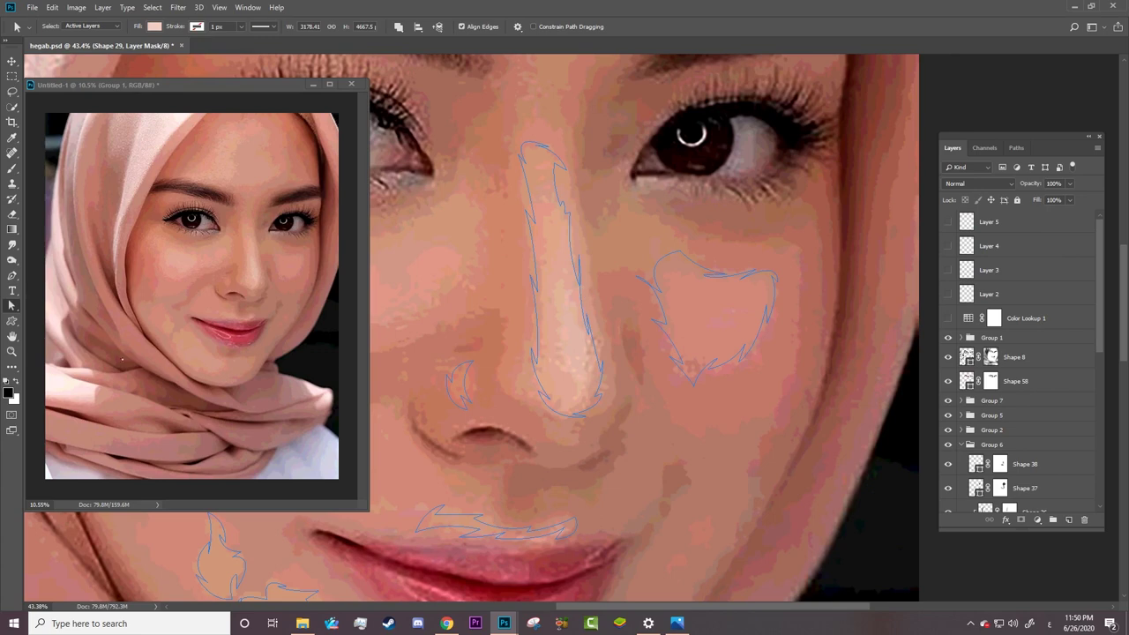
Step: Select the nose highlight path with the Convert Point tool, then hide the reference photo
key("p")
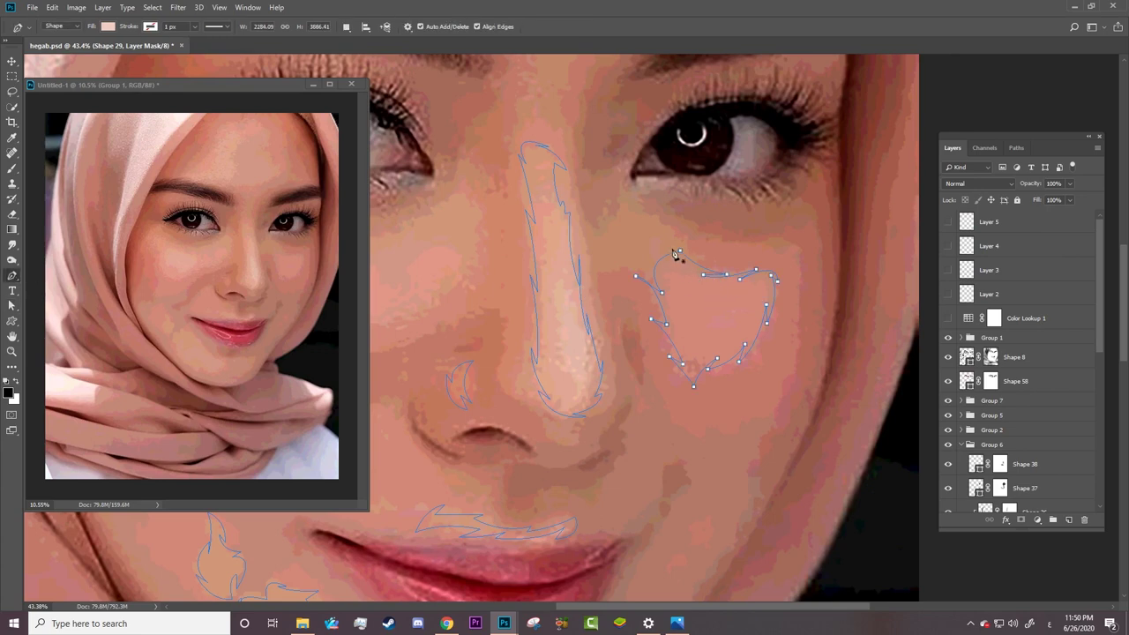
left_click(559, 195, "ctrl")
right_click(12, 275)
left_click(71, 296)
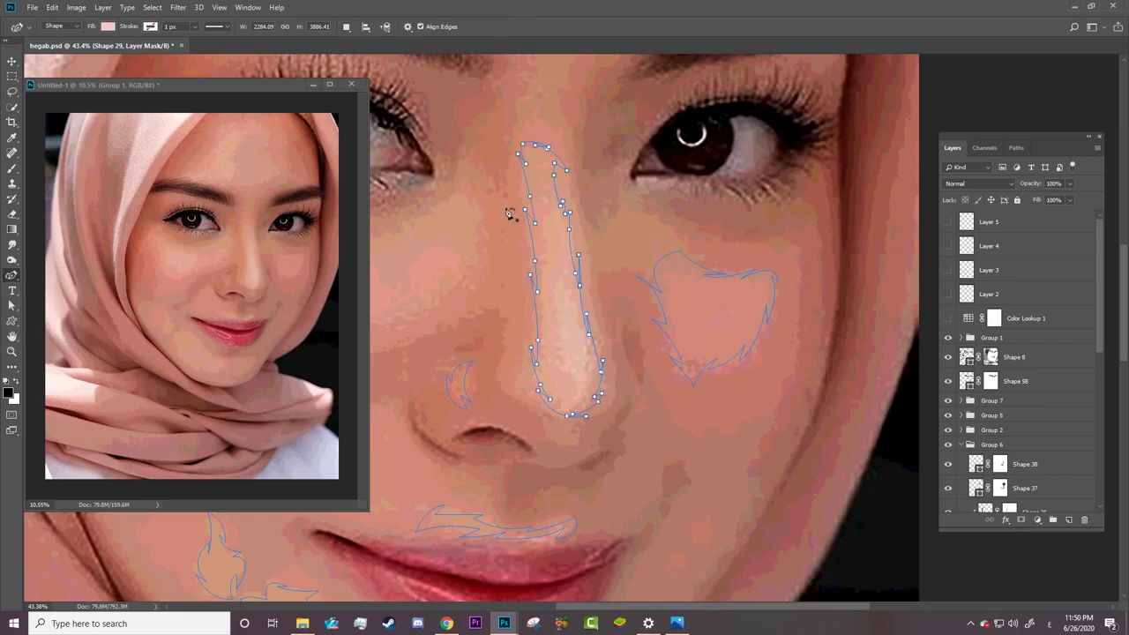
key("z")
left_click_drag(668, 377, 609, 393)
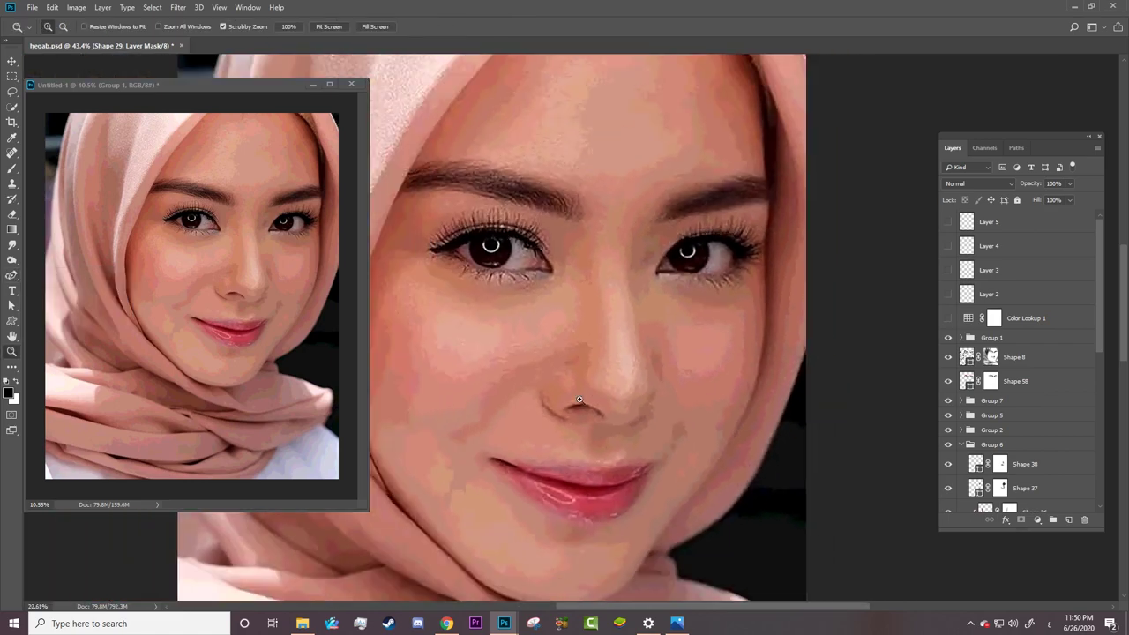
left_click_drag(453, 344, 490, 348)
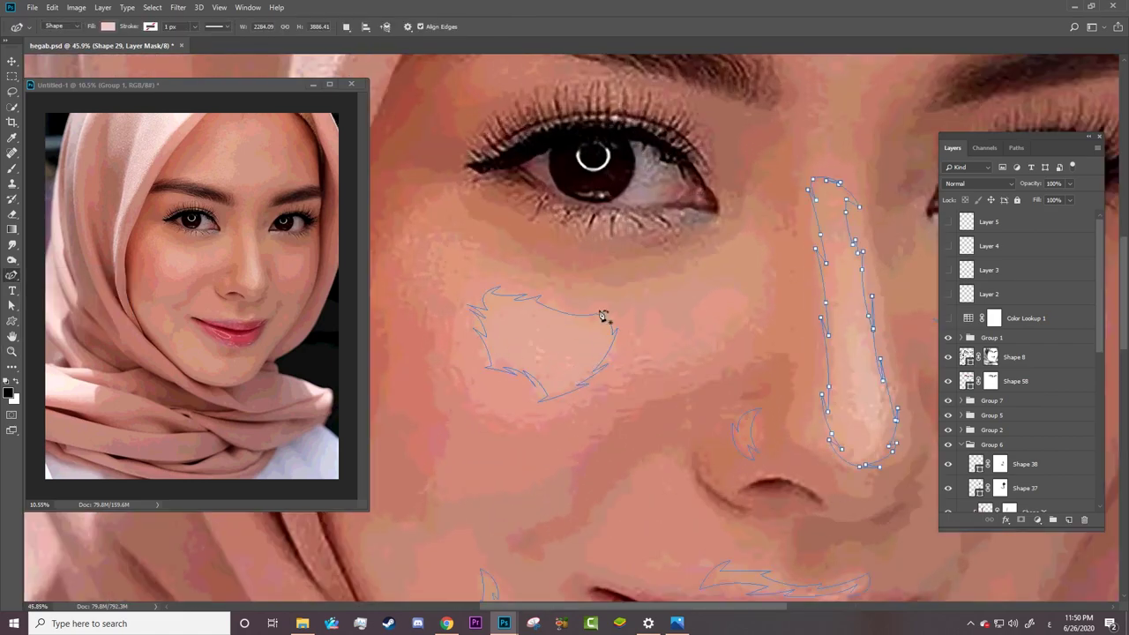
left_click_drag(561, 337, 502, 351)
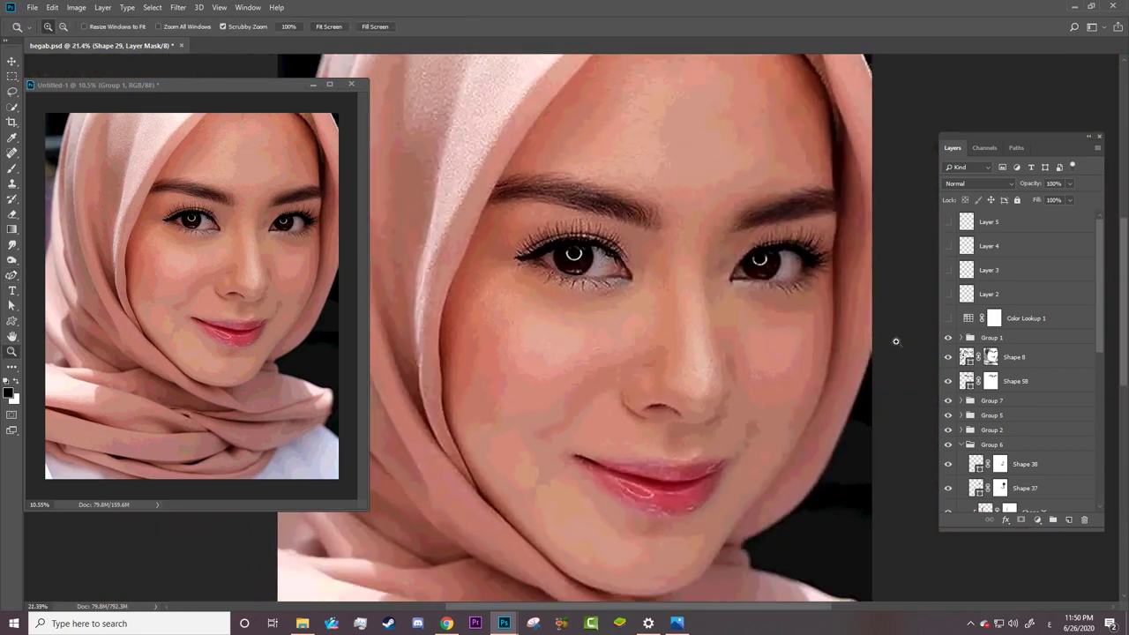
left_click(944, 340)
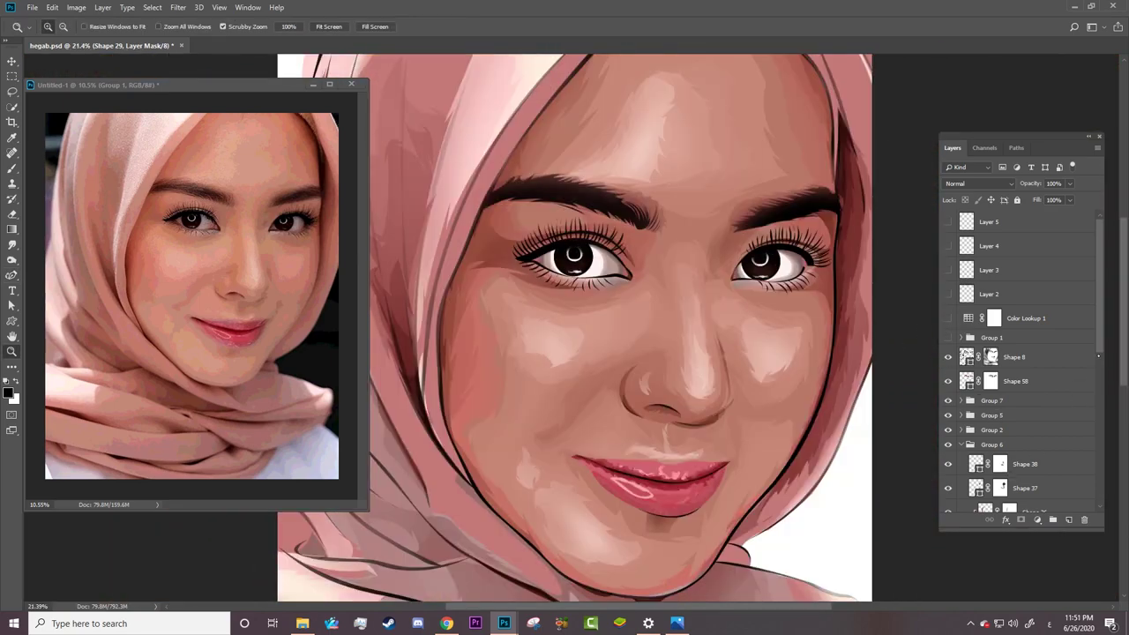
scroll(1014, 397, "down", 4)
Step: Paint the highlight mask in white and black, comparing with Shape 29 toggled off and on
key("b")
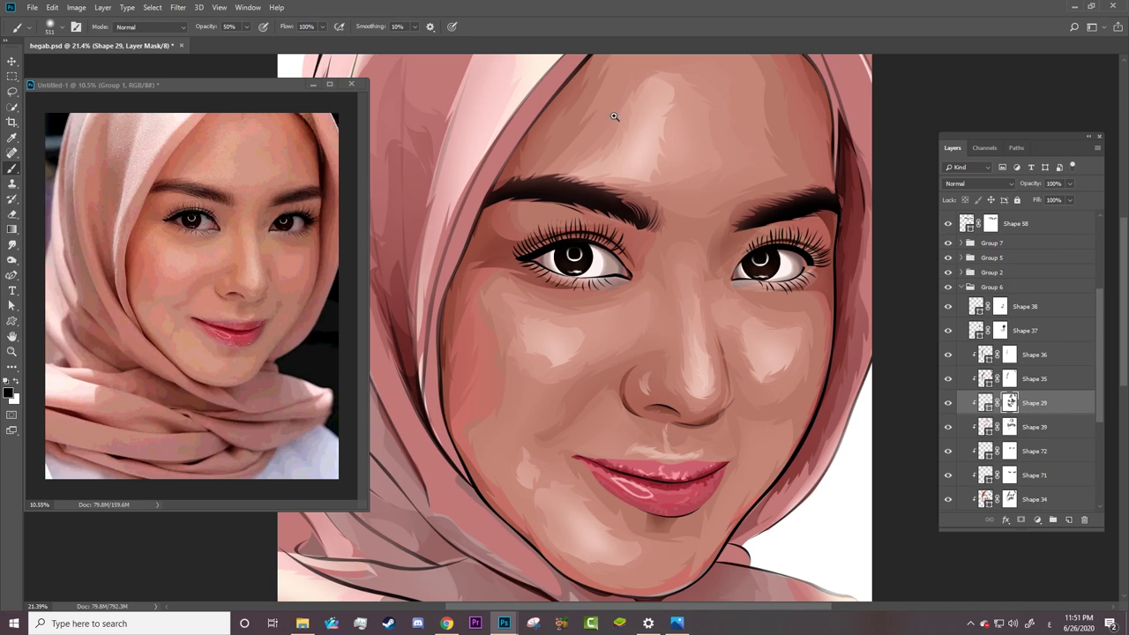
key("x")
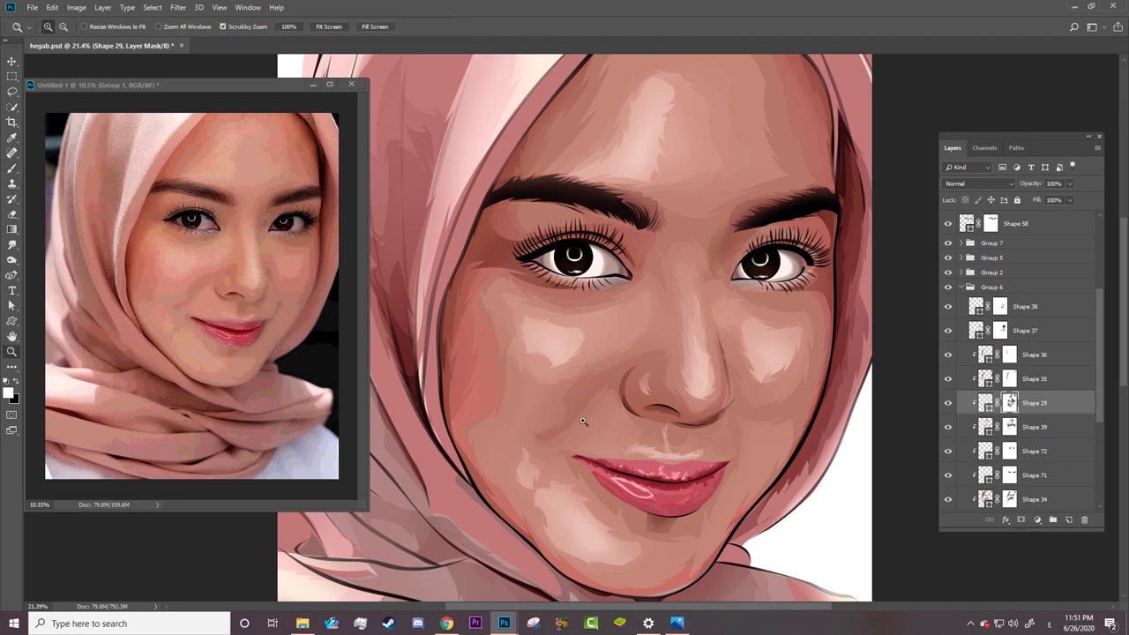
scroll(621, 388, "down", 2)
key("x")
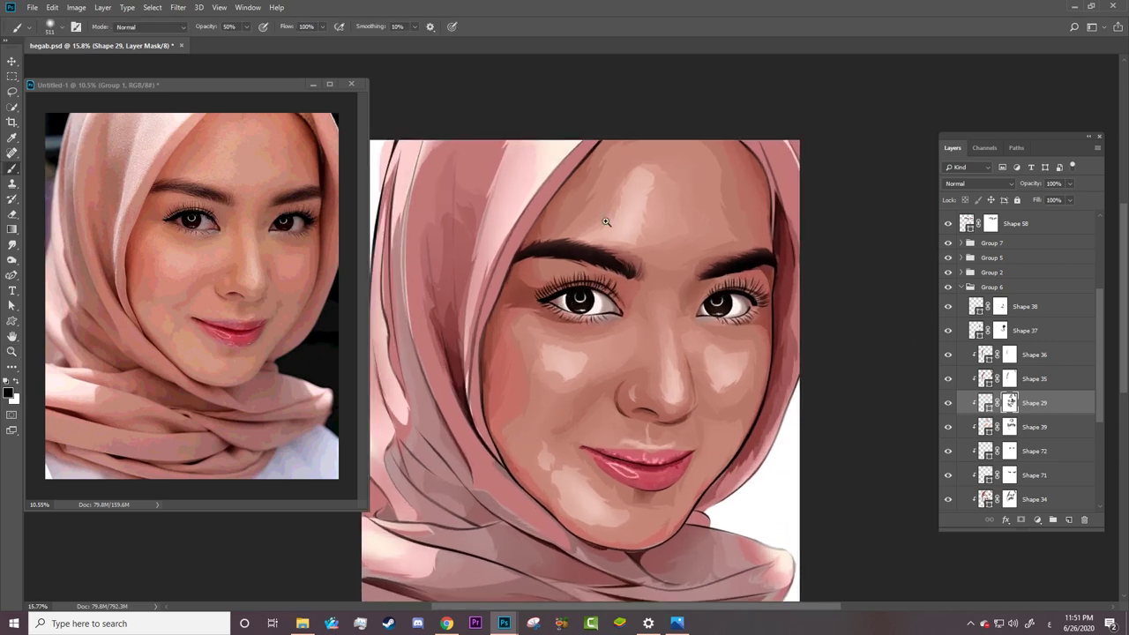
left_click(949, 404)
left_click(949, 405)
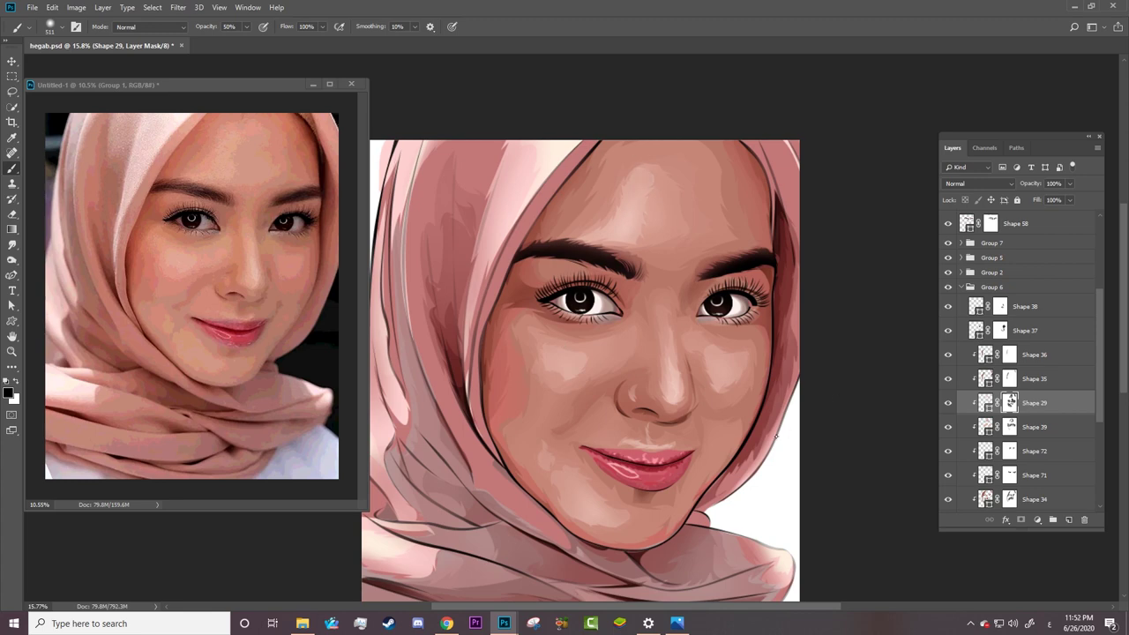
key("z")
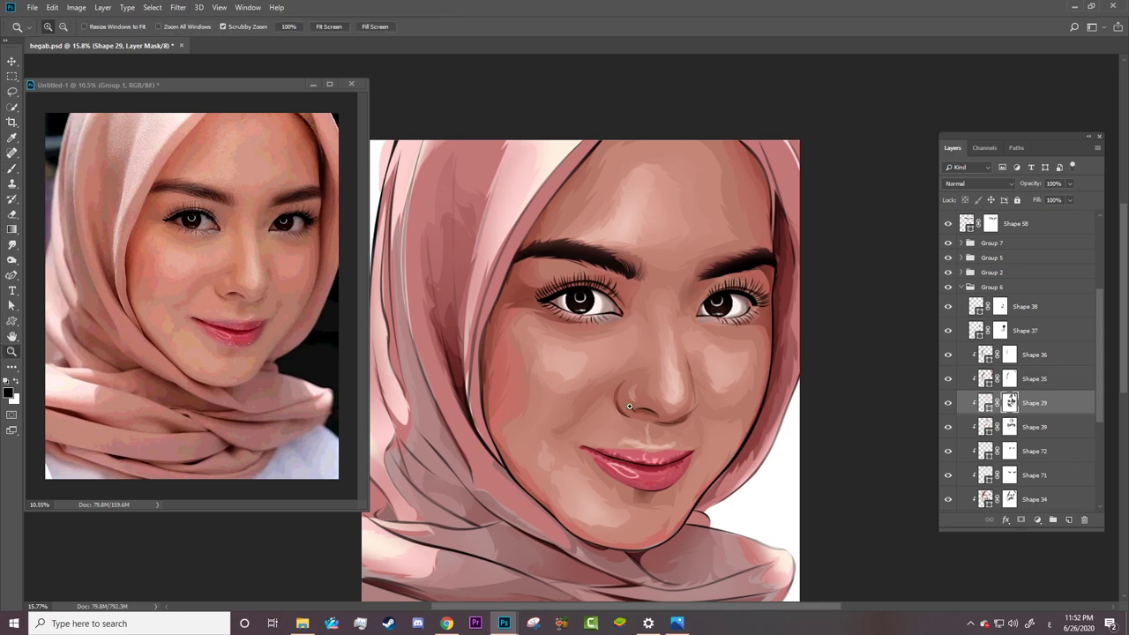
left_click_drag(596, 397, 583, 399)
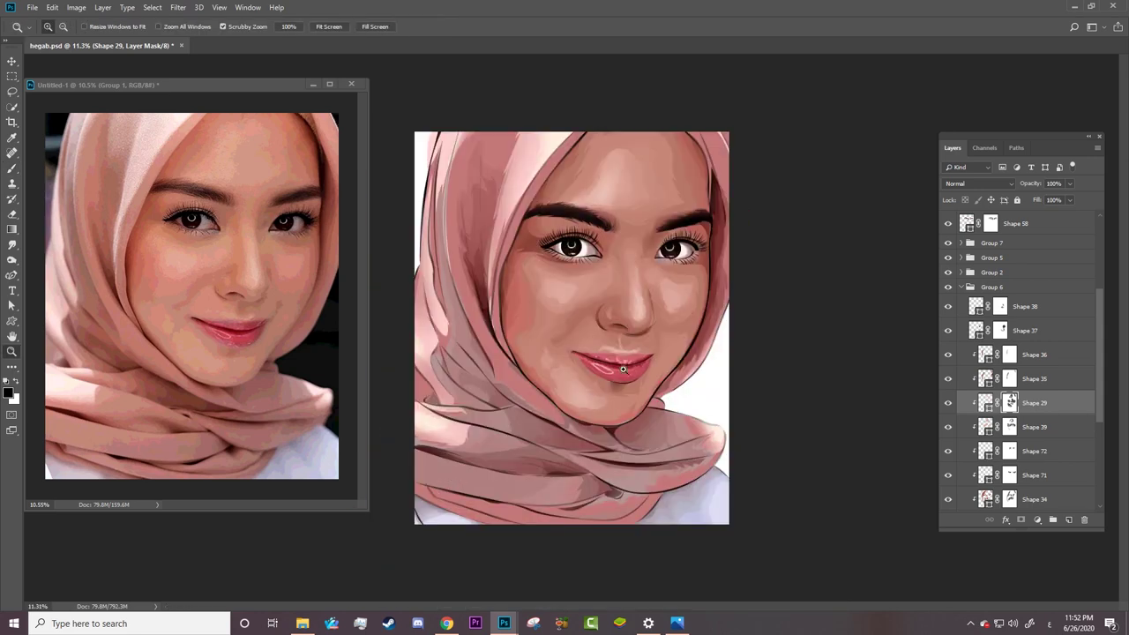
left_click_drag(654, 205, 697, 183)
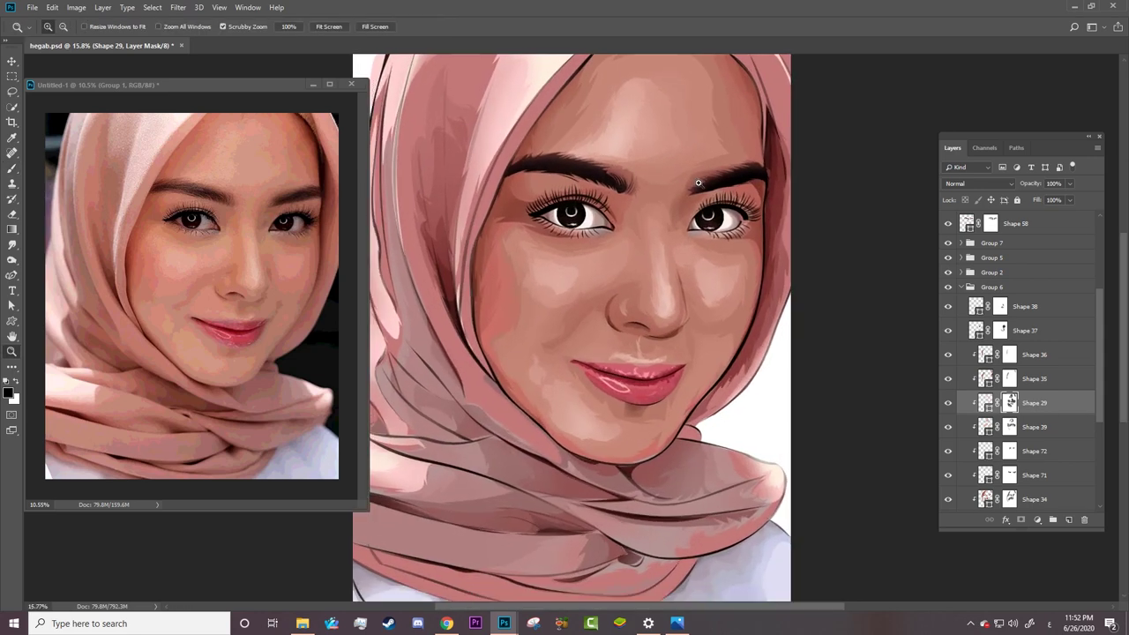
Step: Paint white on the face highlight layer's mask, zoom out to the full portrait, and save hegab.psd
key("alt+bracketleft")
key("a")
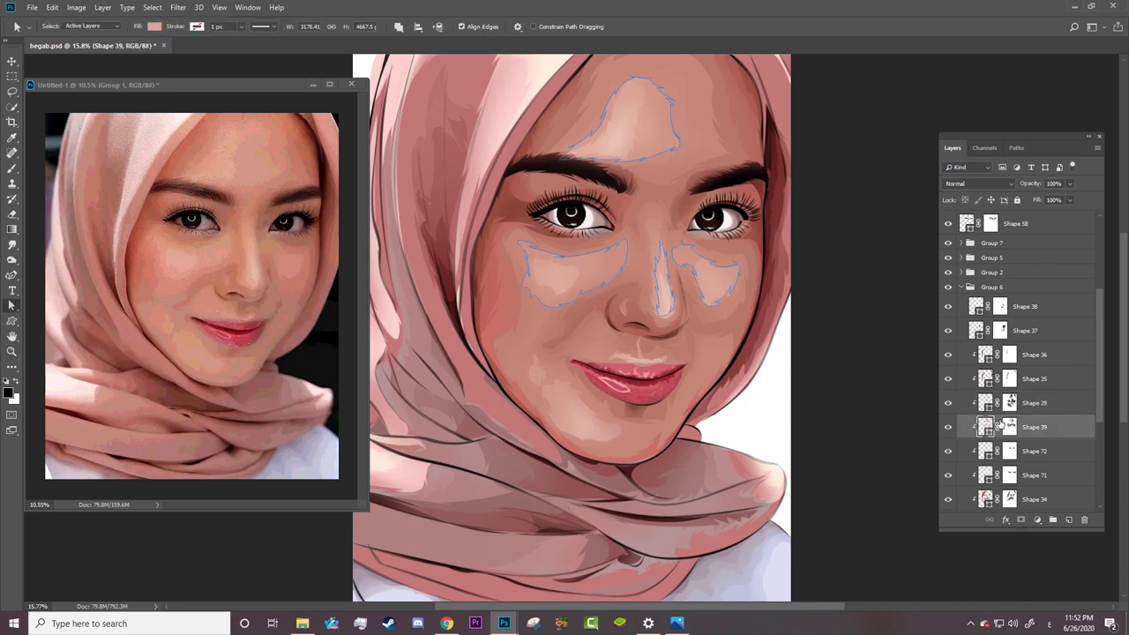
left_click(1008, 426)
key("b")
key("x")
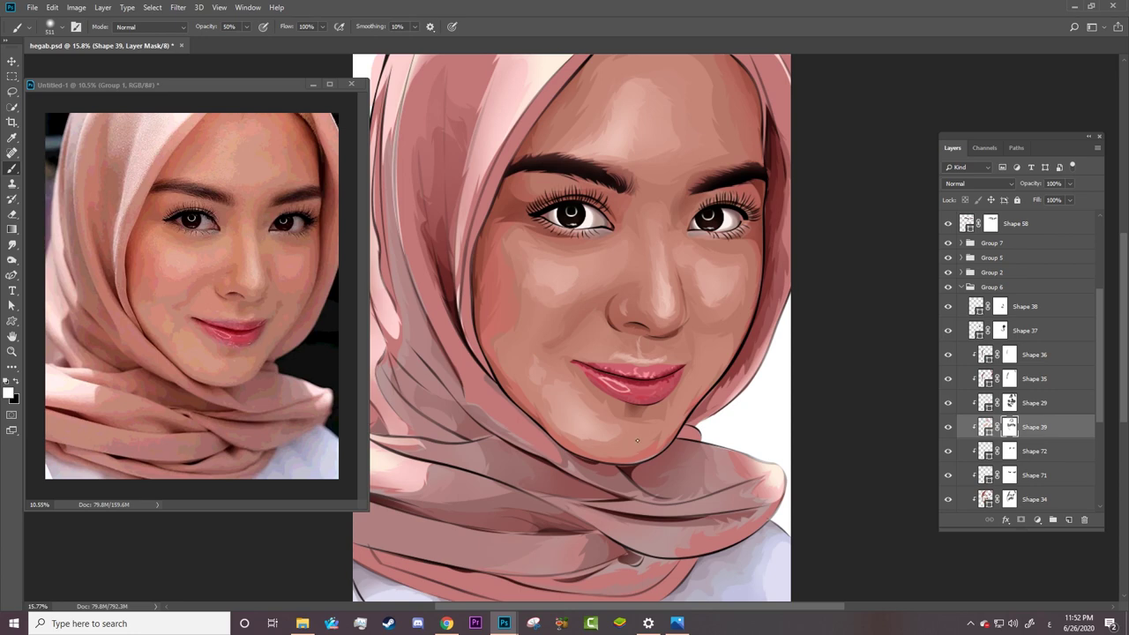
key("z")
key("ctrl+minus")
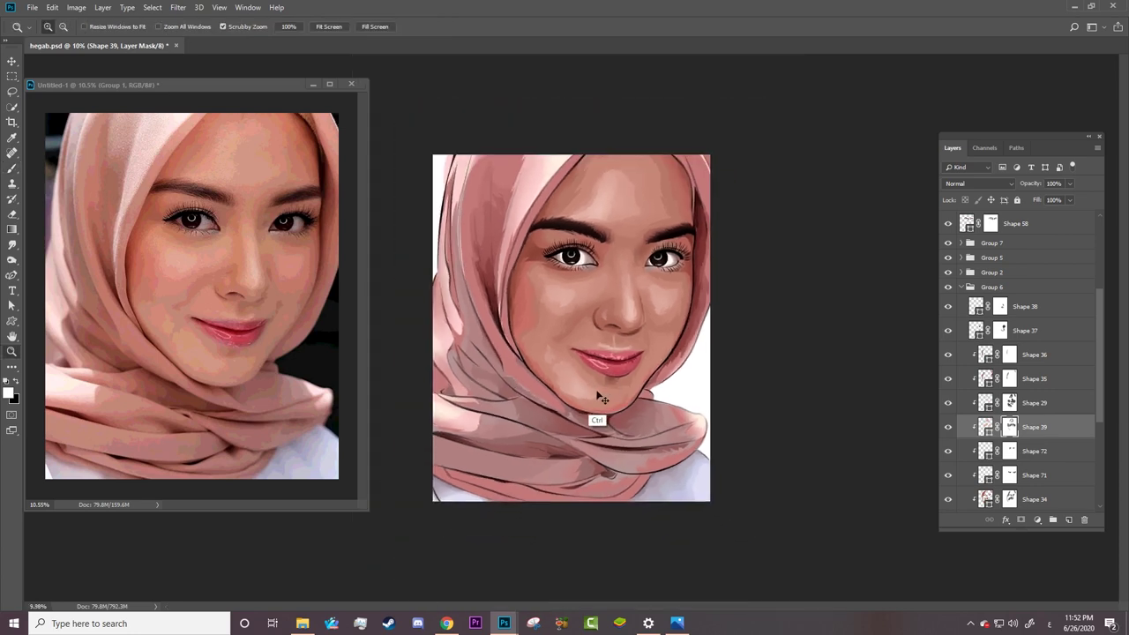
key("ctrl+s")
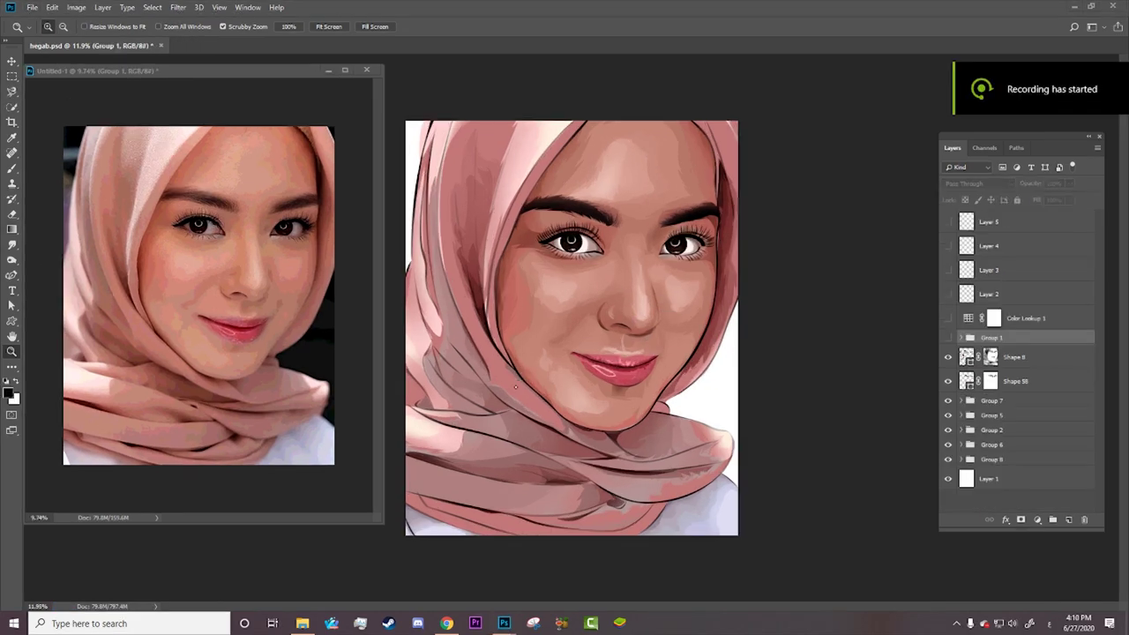
key("alt+z")
key("alt+z")
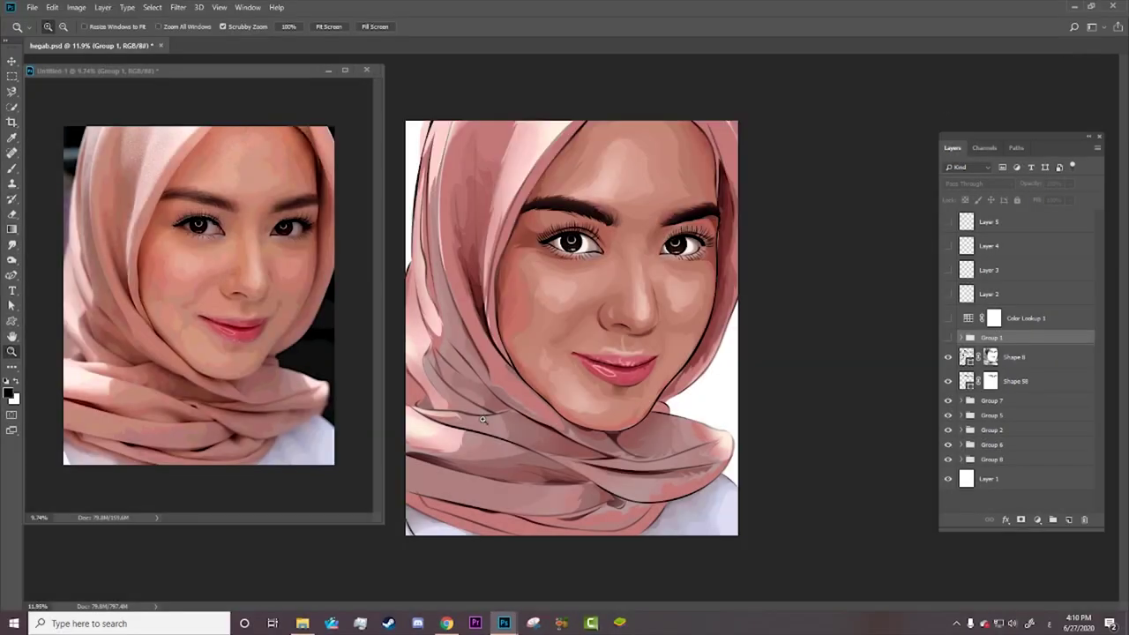
left_click(461, 476)
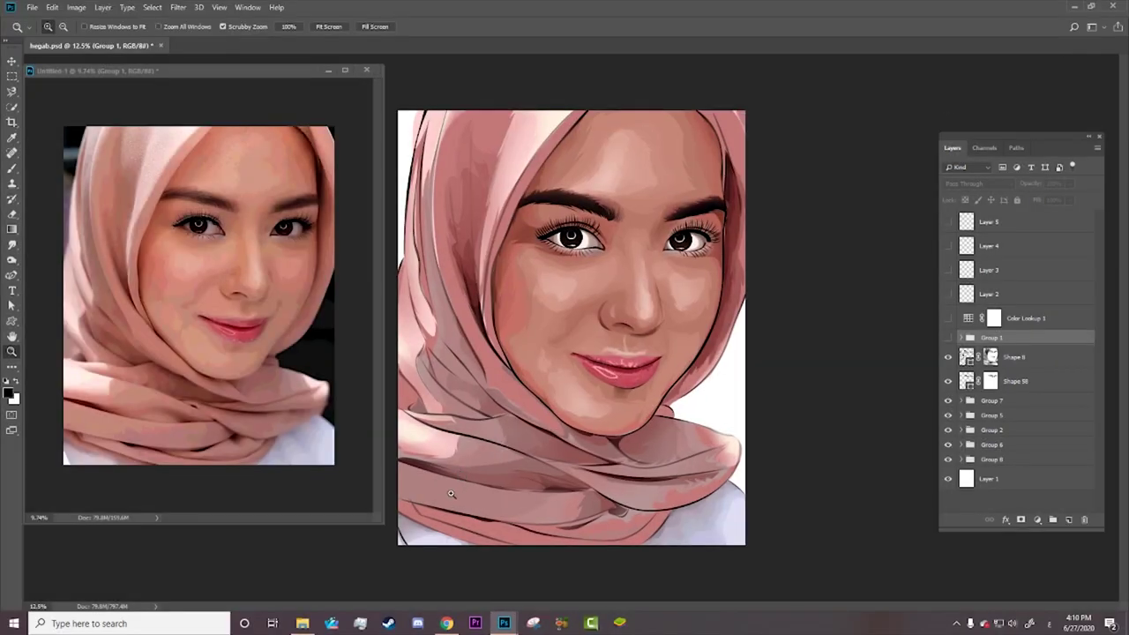
key("alt")
key("alt+z")
left_click(565, 163)
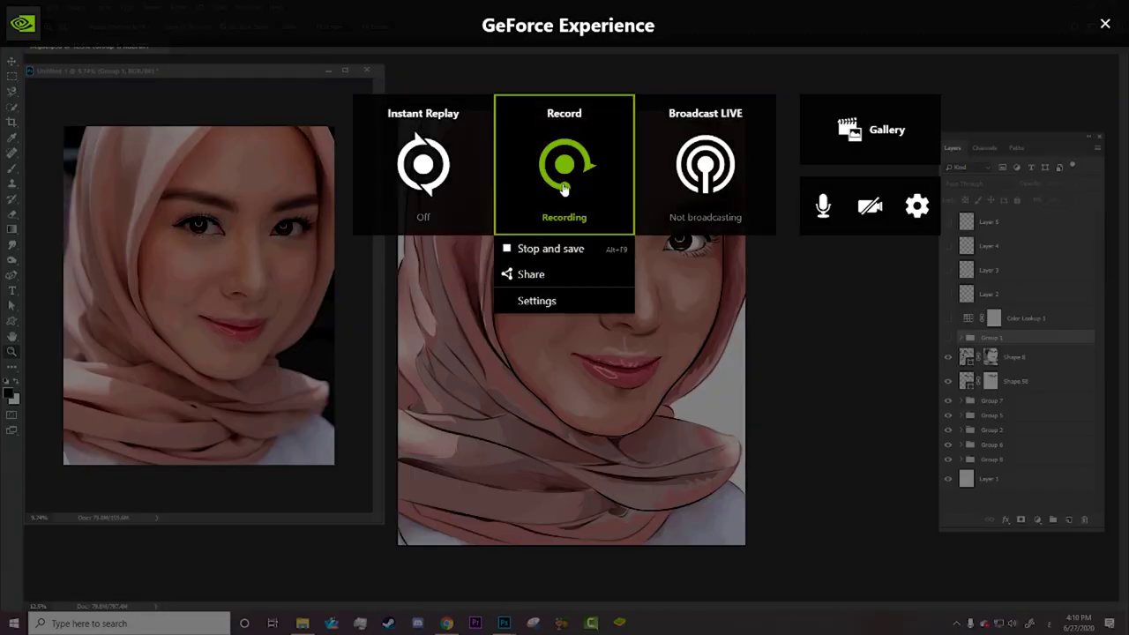
key("alt+z")
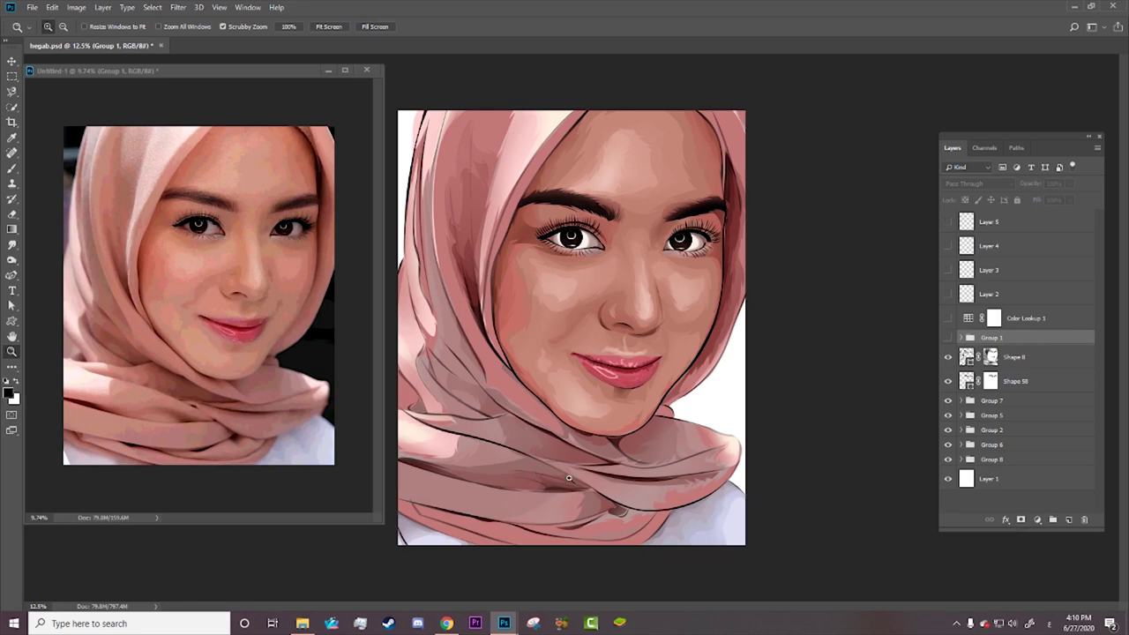
left_click_drag(569, 478, 679, 446)
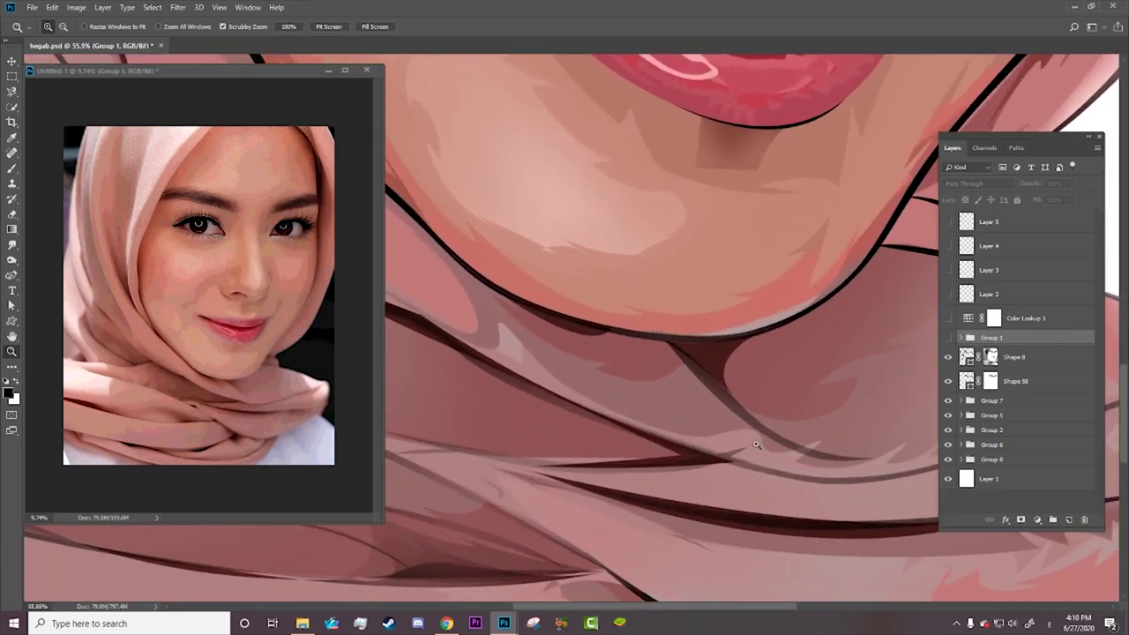
Step: Expand Group 7 and step down through its scarf fold shape layers from Shape 57
left_click(948, 400)
left_click(961, 401)
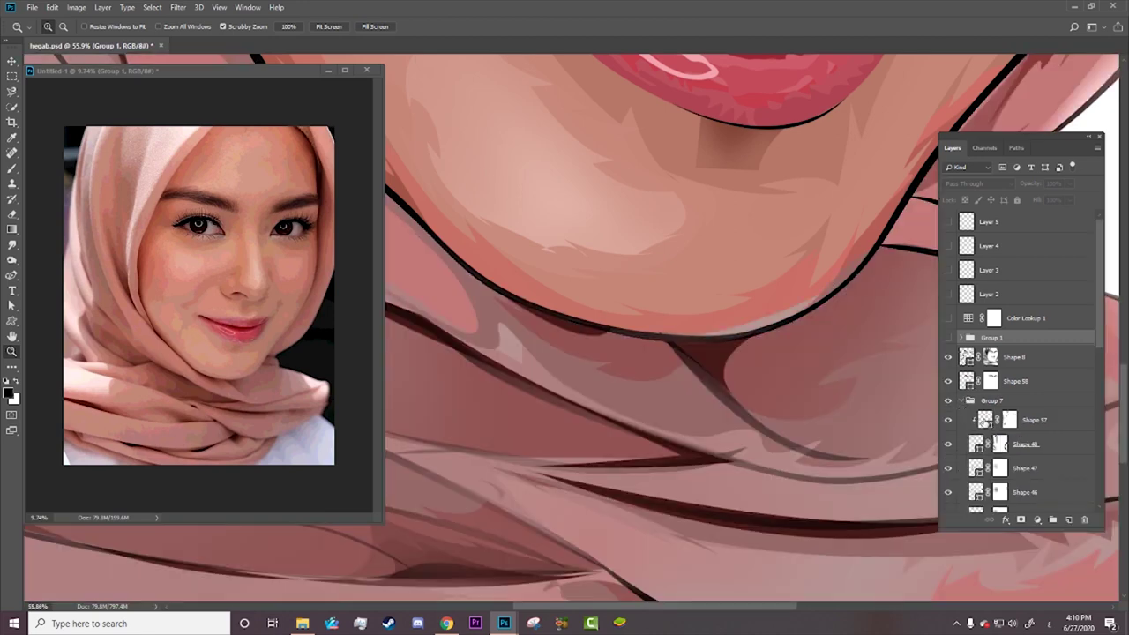
left_click(984, 421)
key("a")
key("alt+bracketleft")
key("alt+bracketleft")
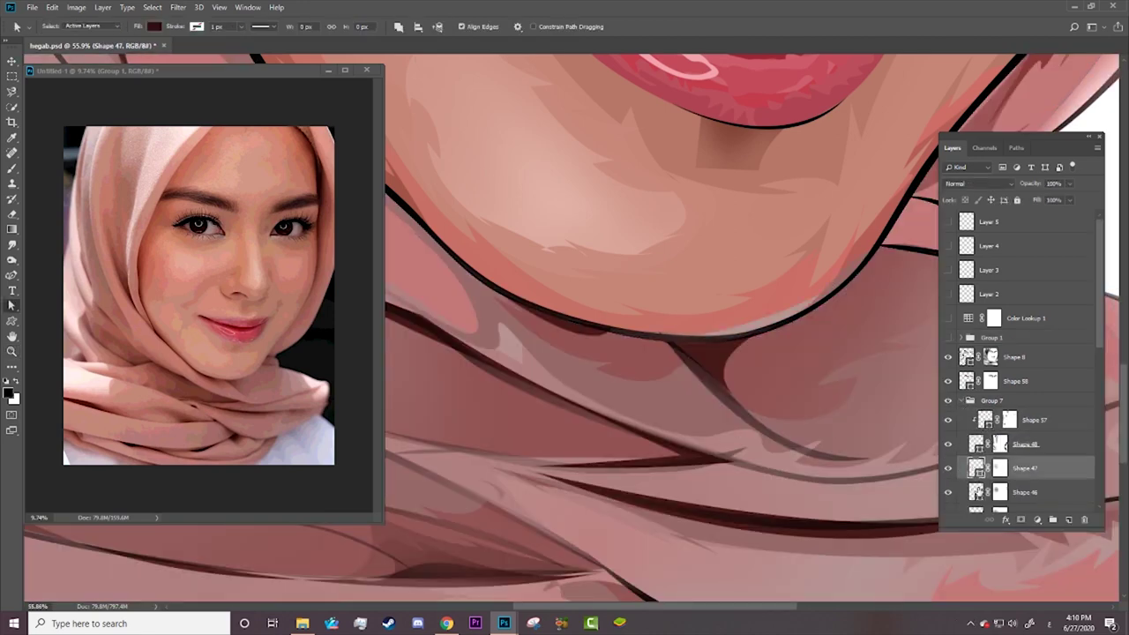
key("alt+bracketleft")
scroll(1023, 397, "down", 3)
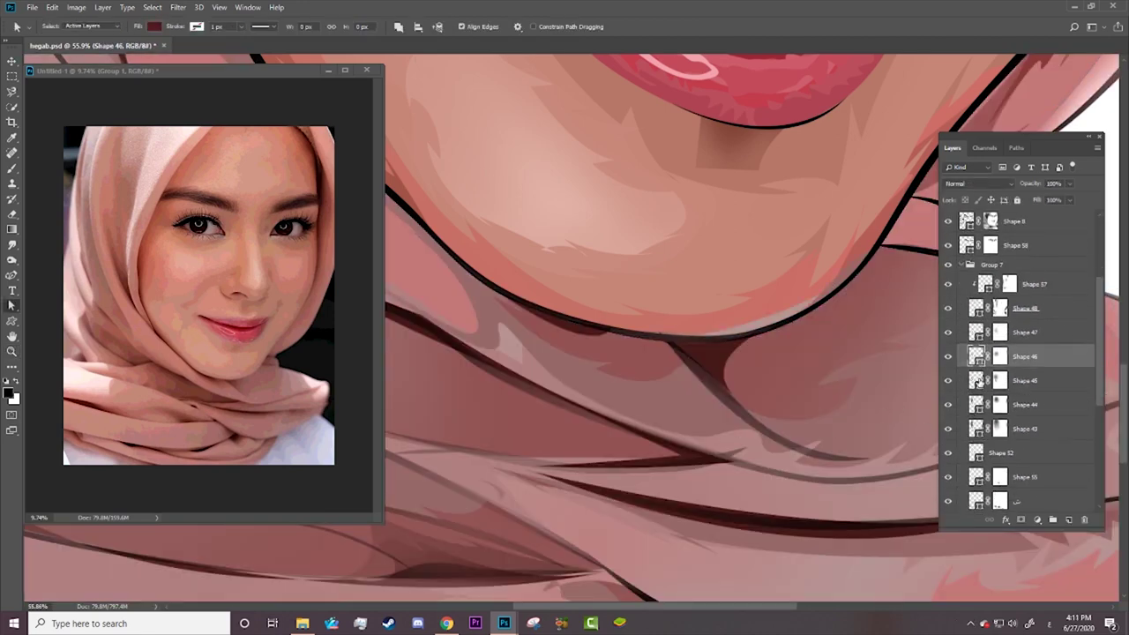
key("alt+bracketleft")
key("alt+bracketleft")
key("alt+bracketleft")
key("alt+bracketleft")
key("alt+bracketleft")
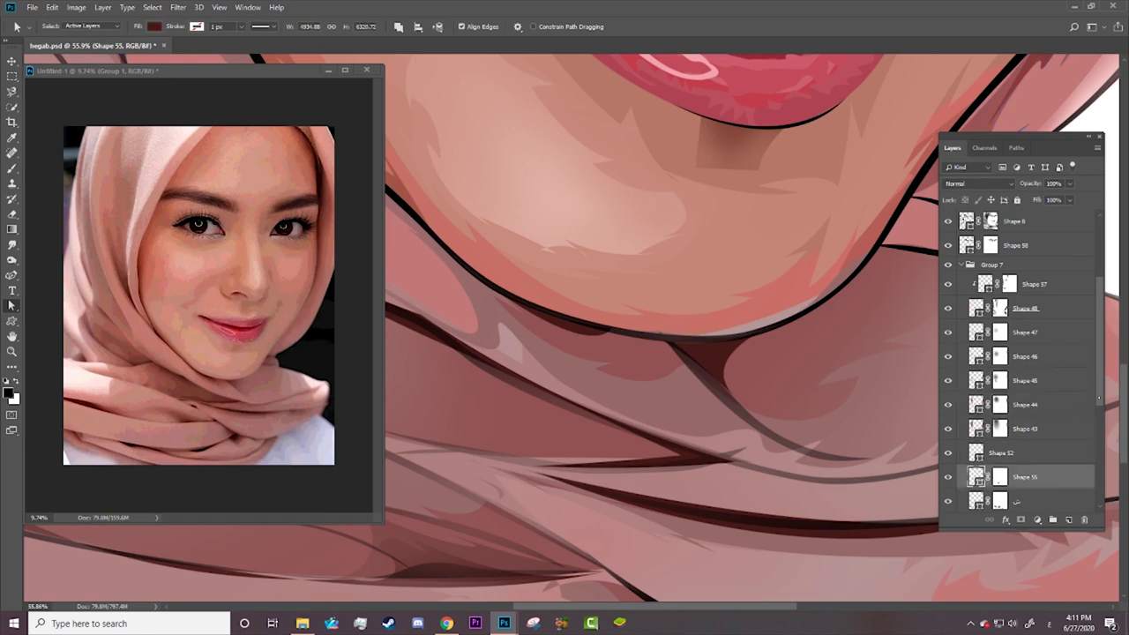
scroll(977, 450, "down", 2)
key("alt+bracketleft")
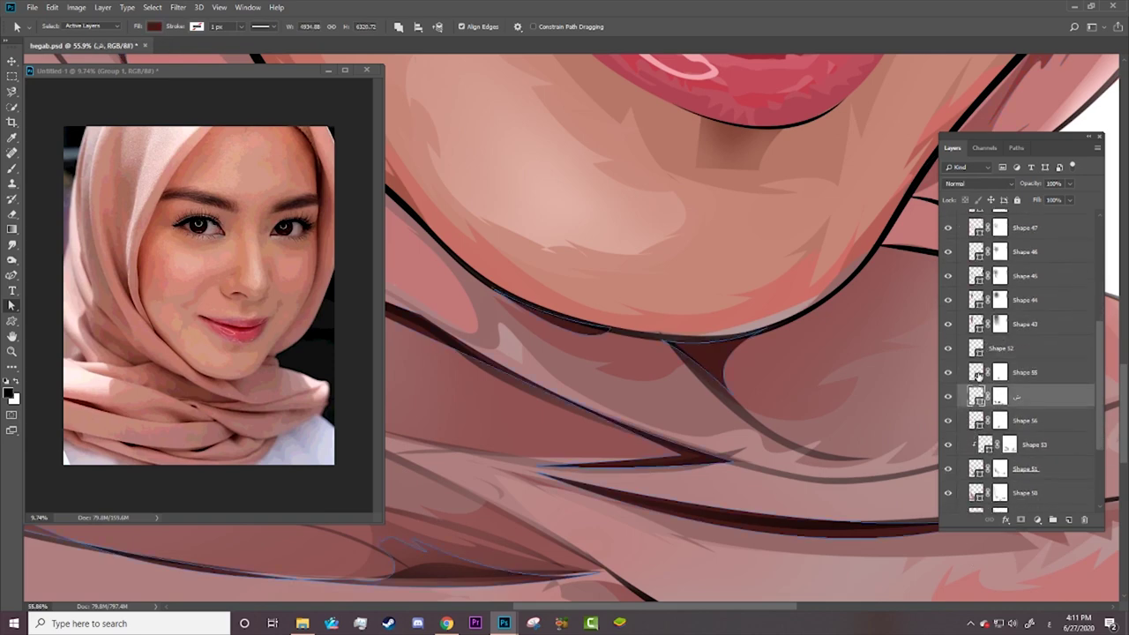
Step: Compare the nearby fold layers (Shapes 56, 53, 51) and settle on the dark fold shape
left_click(976, 378)
left_click(977, 400)
left_click(979, 422)
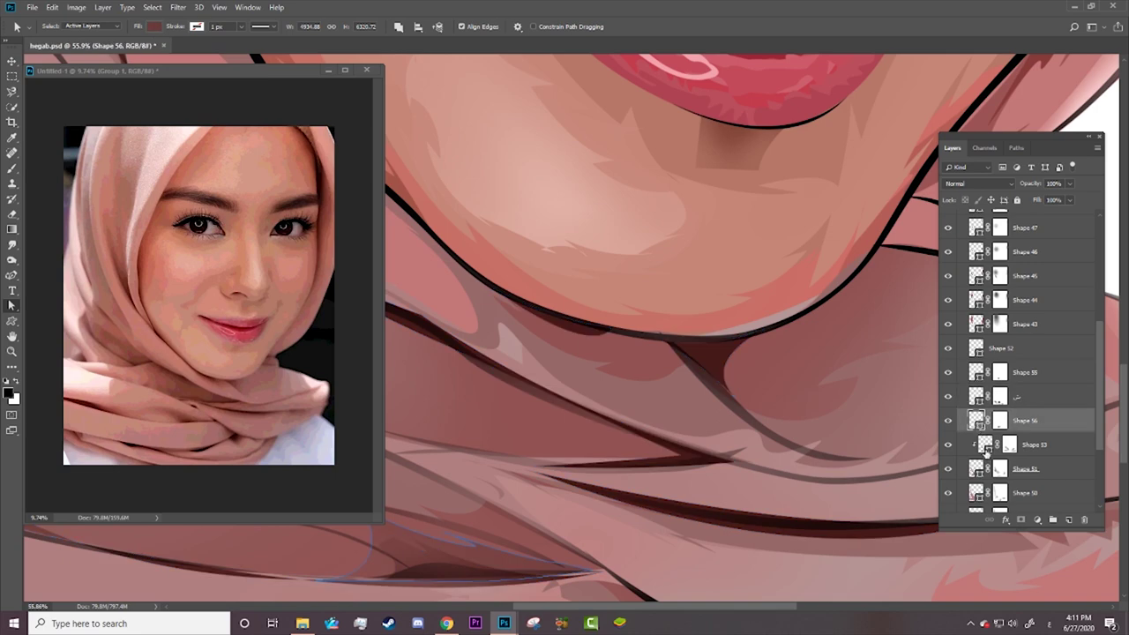
left_click(984, 446)
left_click(977, 469)
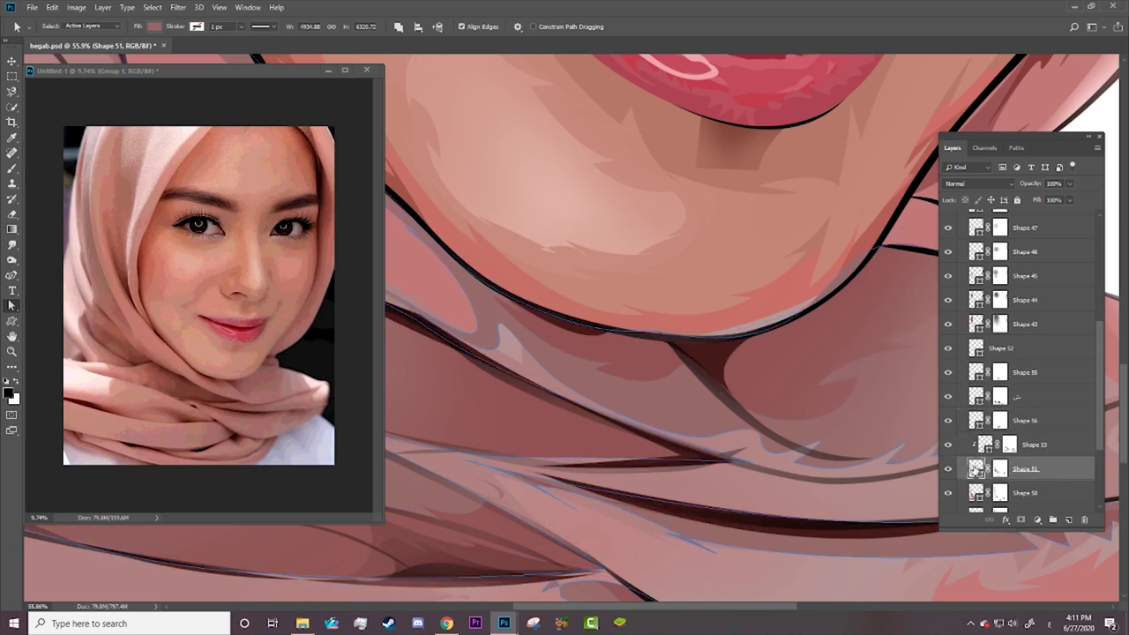
left_click(977, 373)
left_click(975, 351)
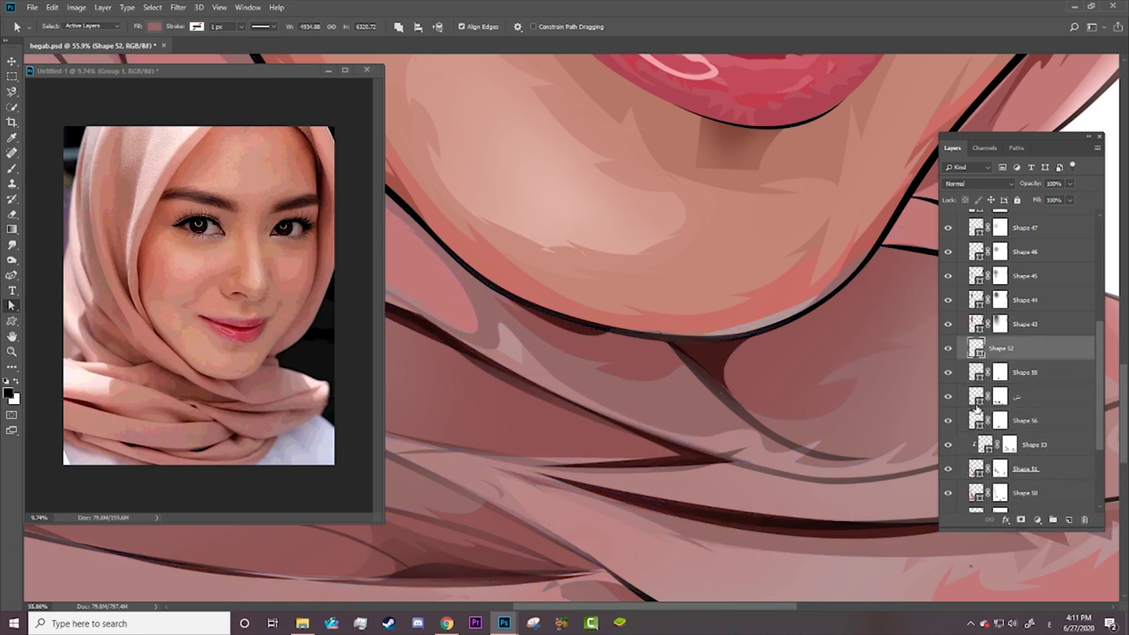
left_click(977, 399)
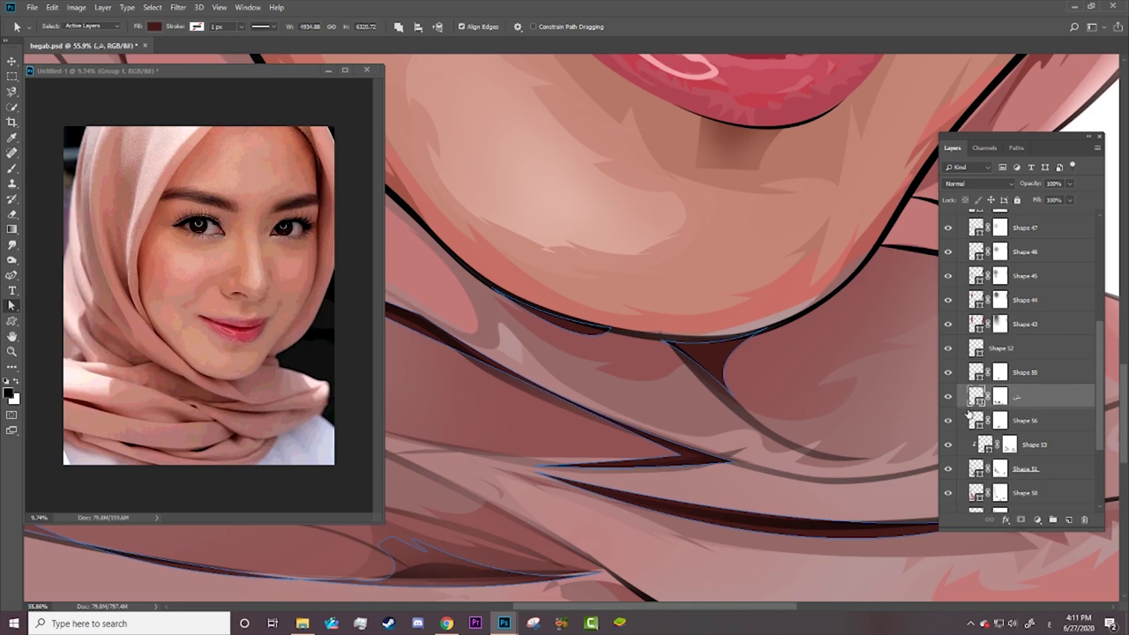
left_click(977, 421)
left_click(975, 397)
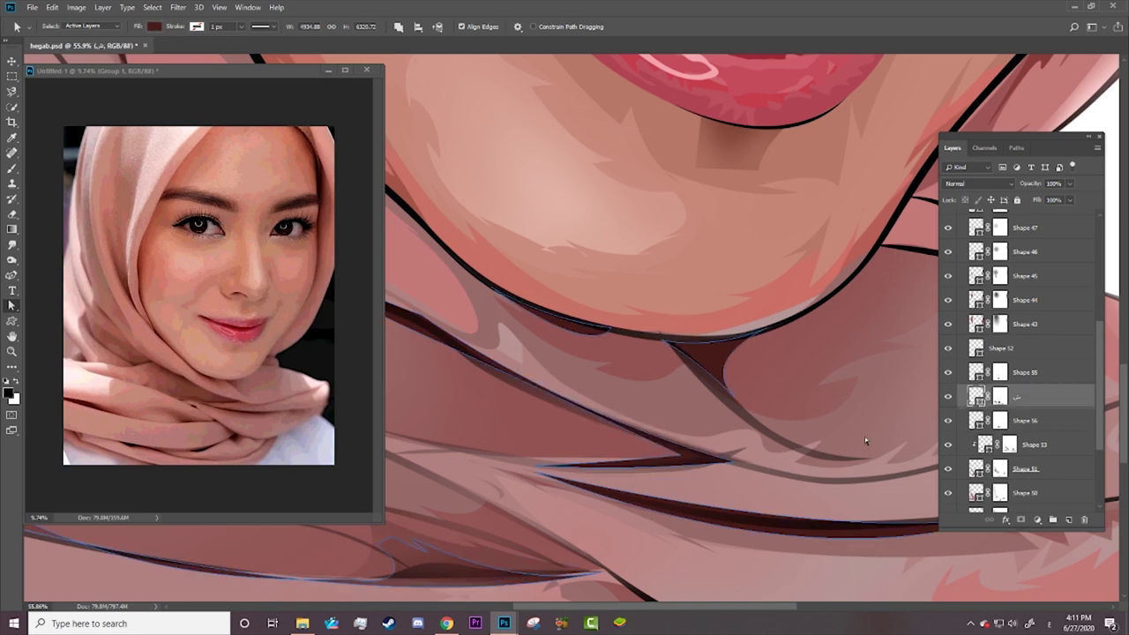
Step: Drag the dark fold's anchors so its upper edge tapers to a new point, then target its mask
left_click(678, 460)
key("p")
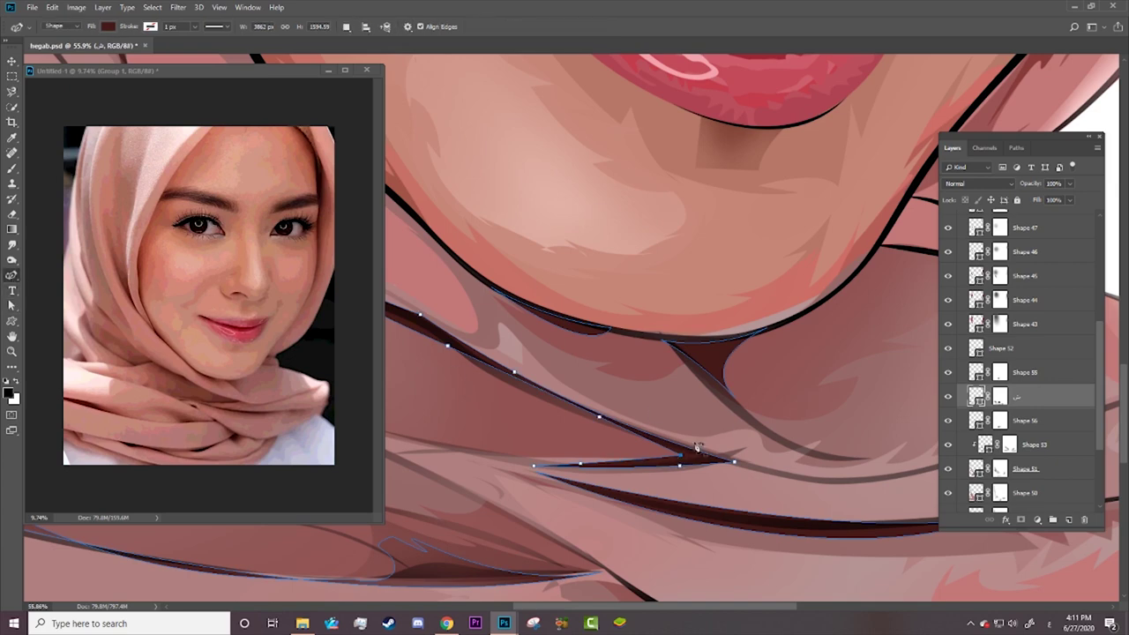
left_click(637, 460)
left_click_drag(636, 461, 679, 455)
mouse_move(602, 425)
left_mouse_down()
mouse_move(684, 462)
mouse_move(658, 469)
left_mouse_up()
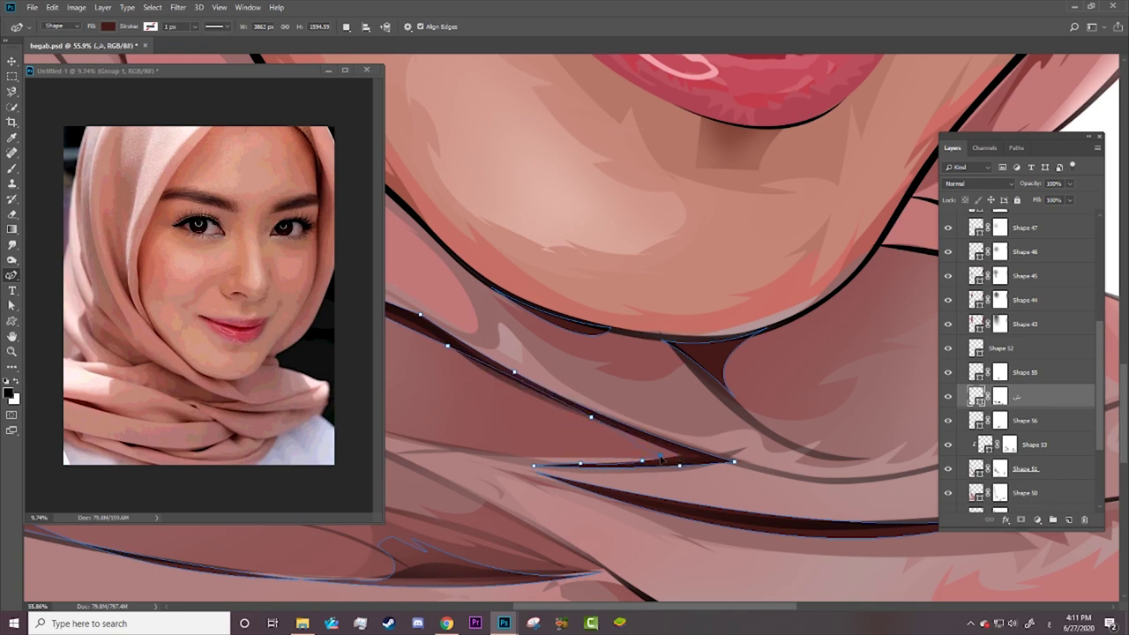
right_click(515, 378)
left_click(517, 386)
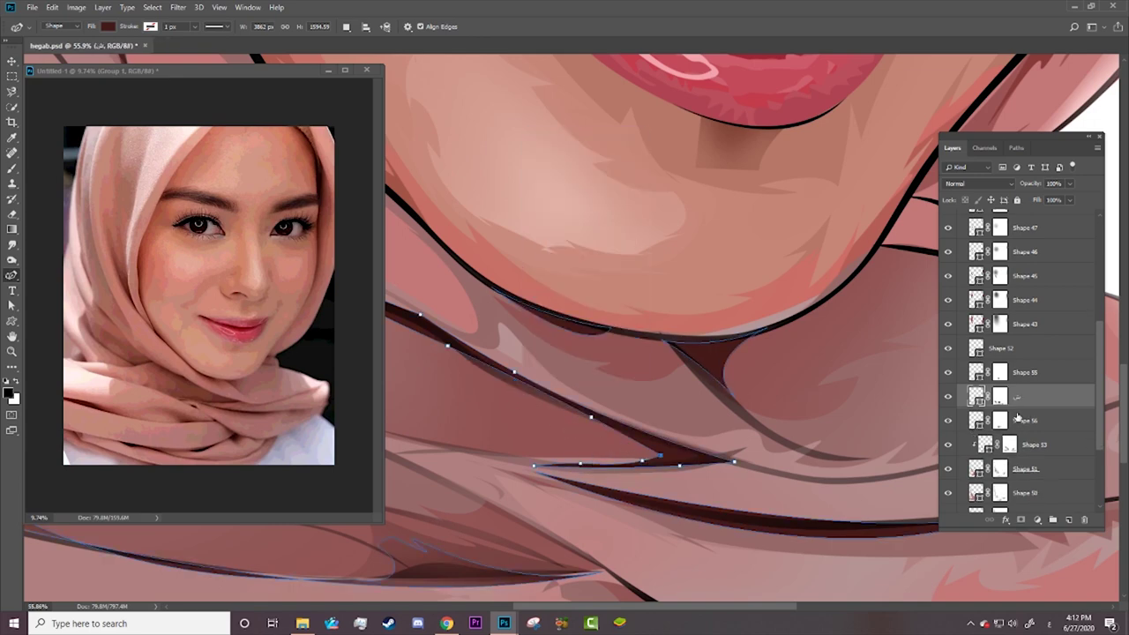
left_click(999, 397)
Step: Paint black on the fold's mask to fade the fold line and where it meets the chin
key("b")
key("x")
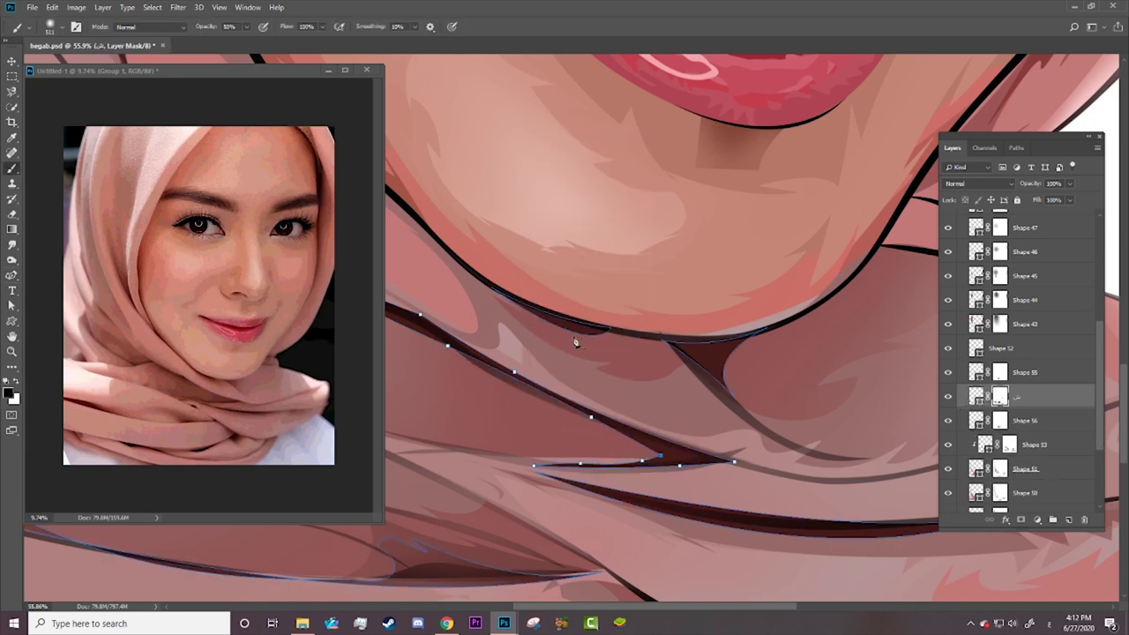
left_click(621, 461)
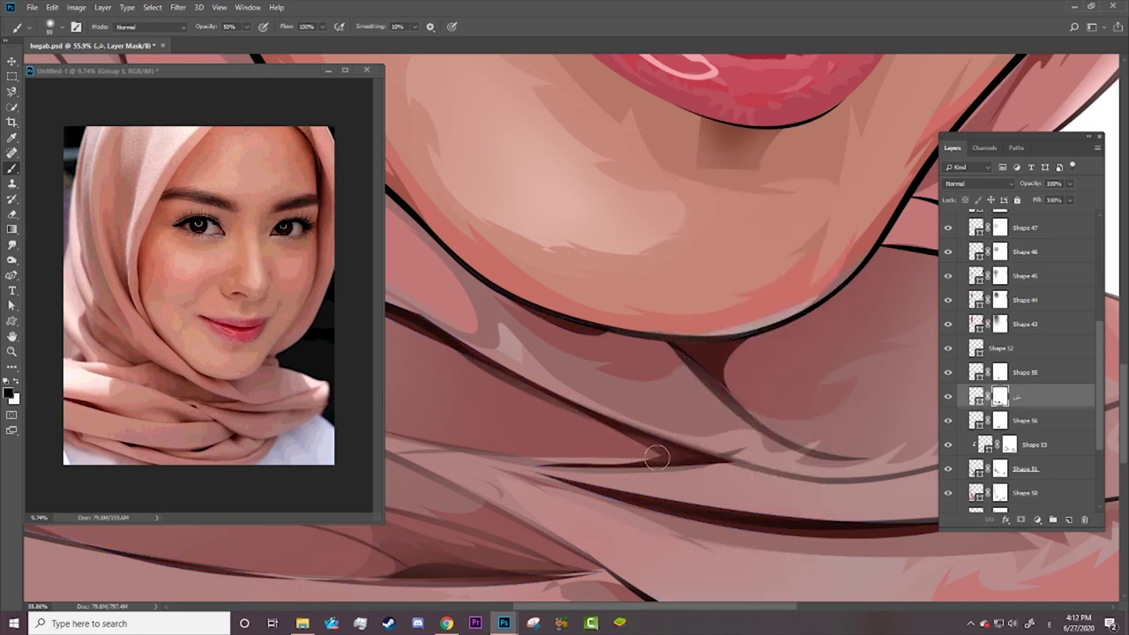
left_click_drag(659, 459, 612, 448)
key("z")
mouse_move(574, 444)
left_mouse_down()
mouse_move(555, 410)
mouse_move(656, 448)
left_mouse_up()
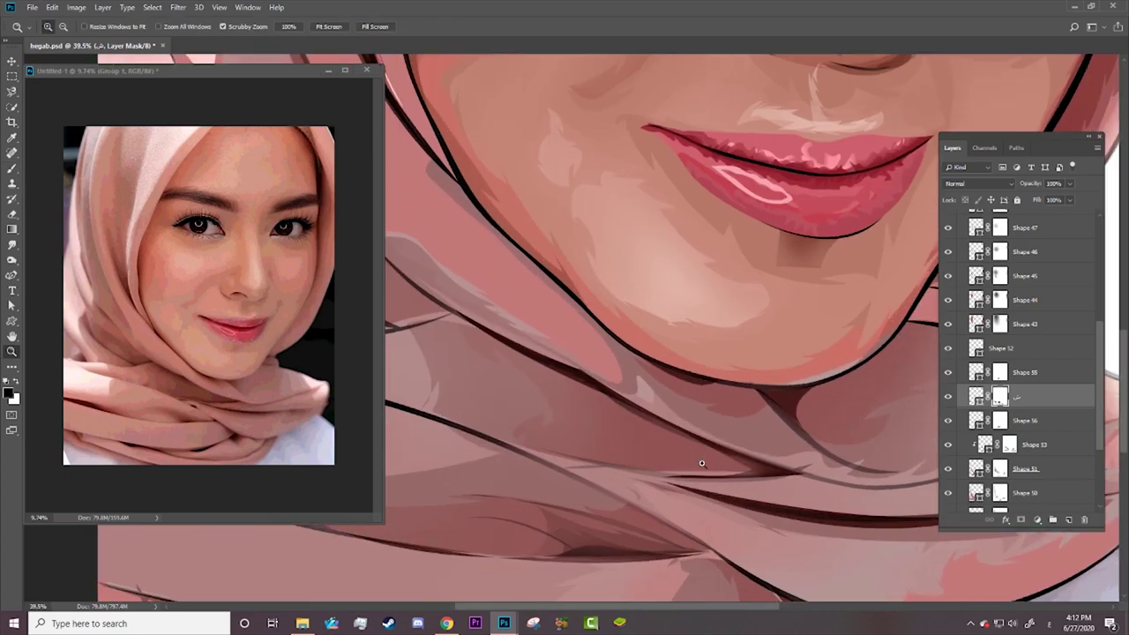
key("b")
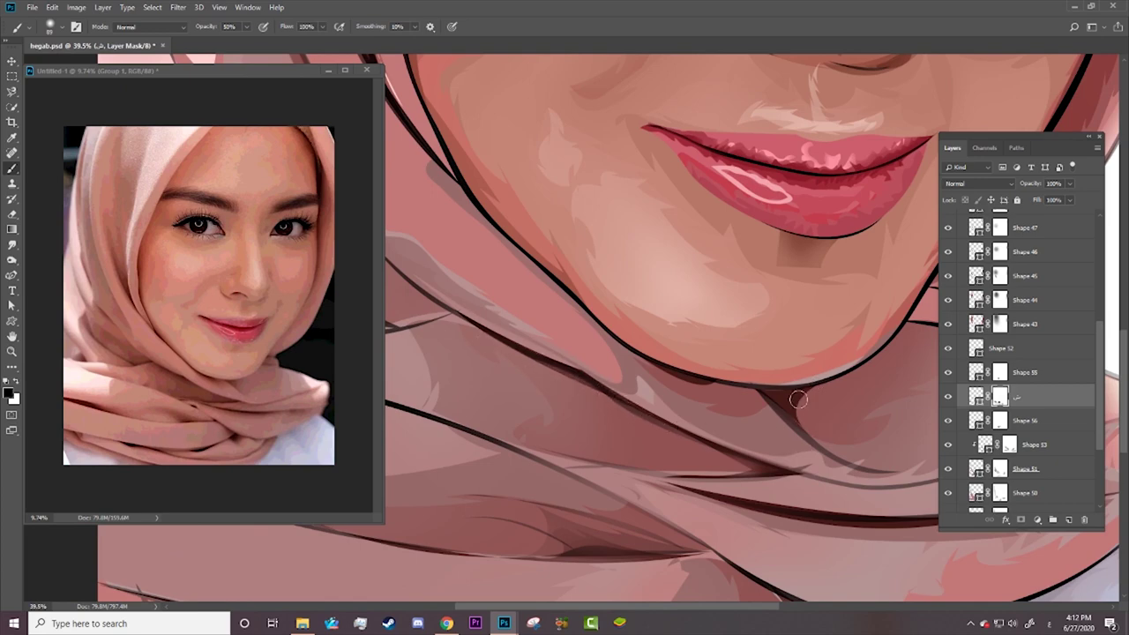
left_click_drag(797, 399, 811, 391)
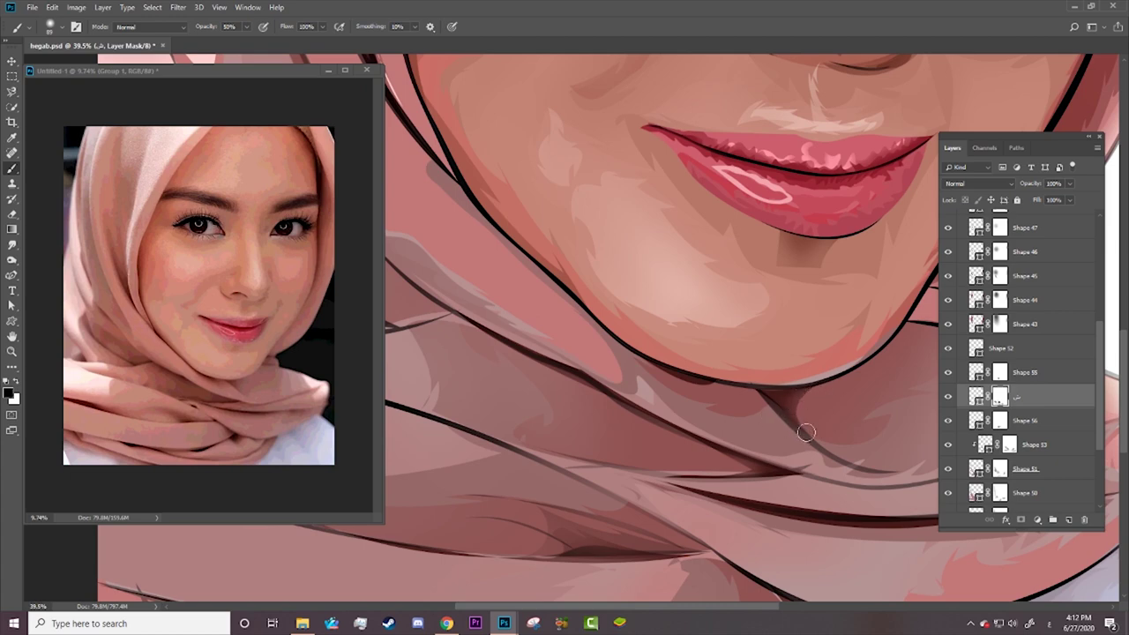
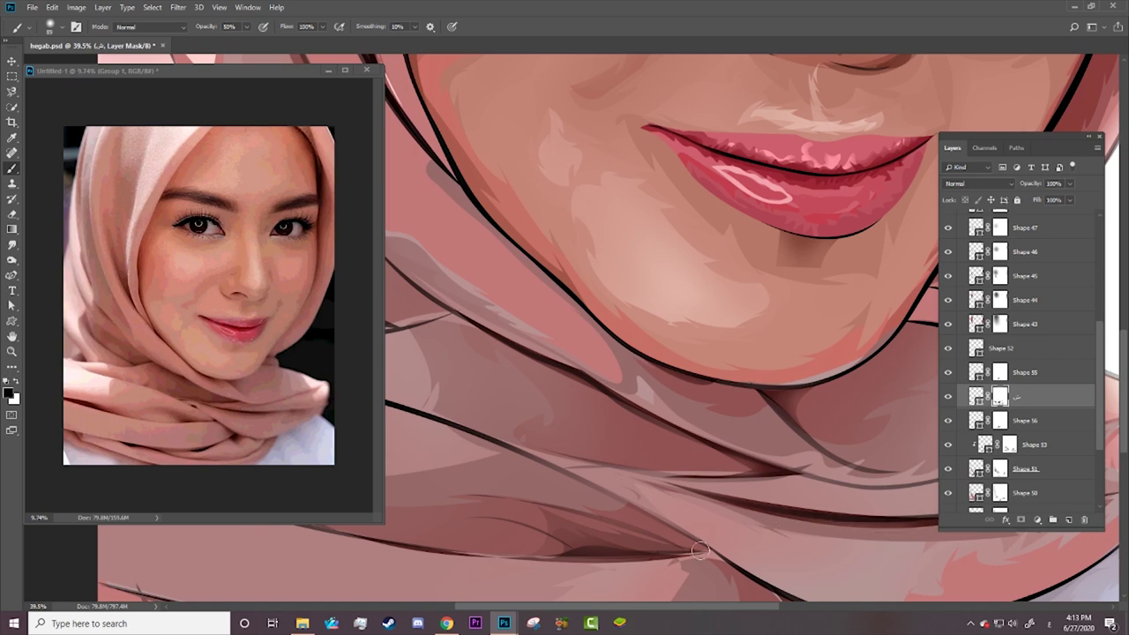
Step: Zoom around the portrait's chin and scarf and compare with the reference photo's face
scroll(660, 595, "right", 5)
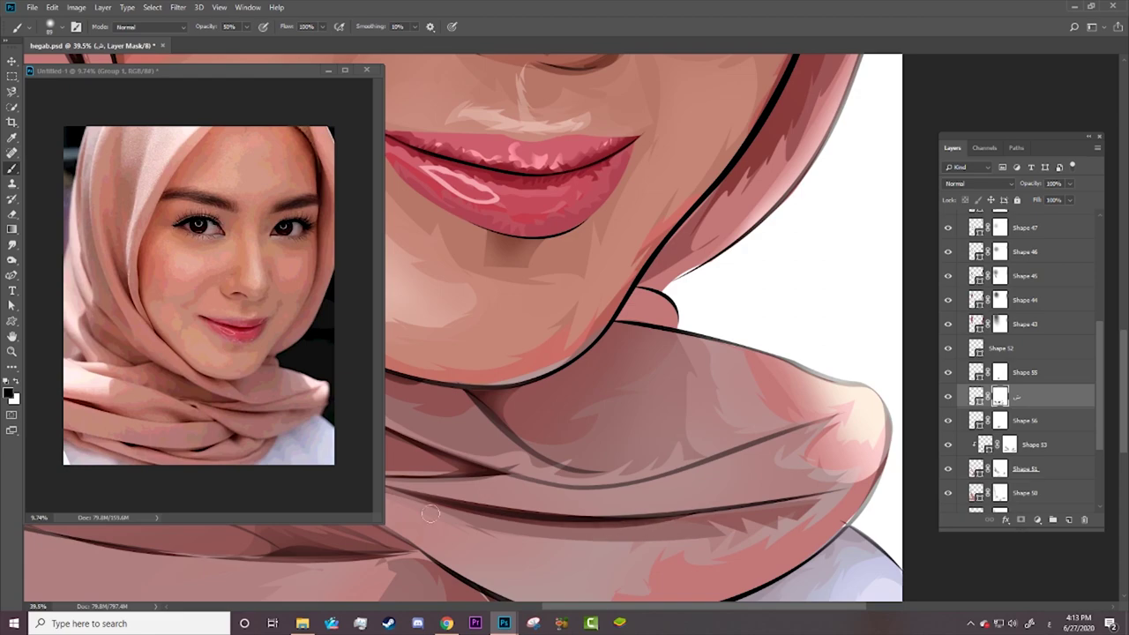
key("z")
left_click_drag(725, 432, 591, 470)
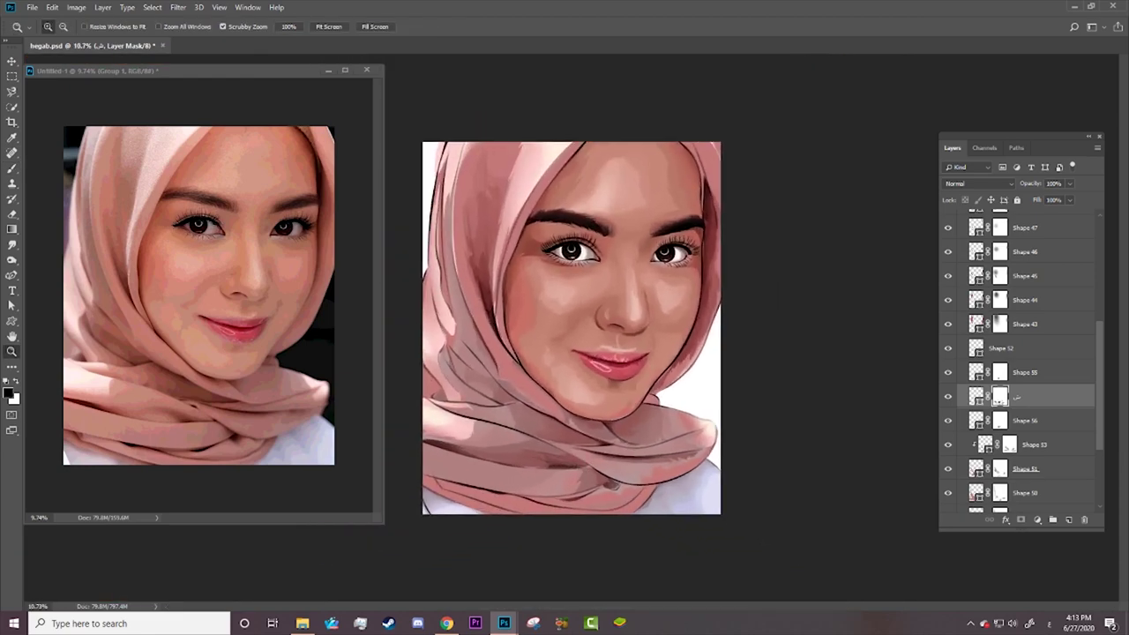
mouse_move(495, 420)
left_mouse_down()
mouse_move(485, 408)
mouse_move(534, 378)
mouse_move(481, 535)
mouse_move(547, 533)
left_mouse_up()
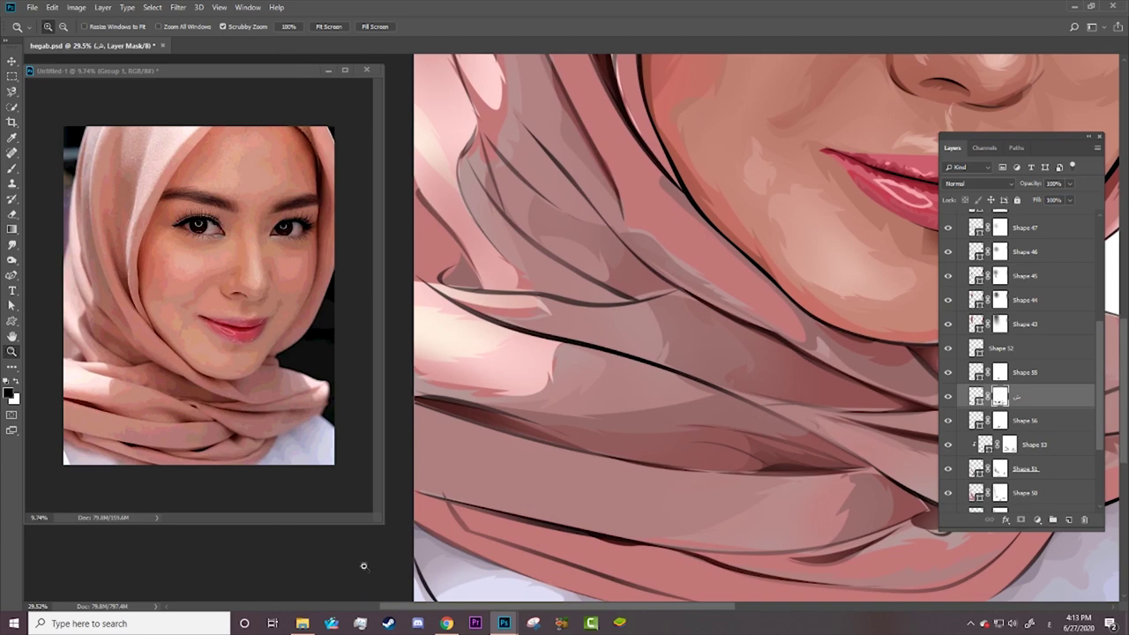
left_click(72, 469)
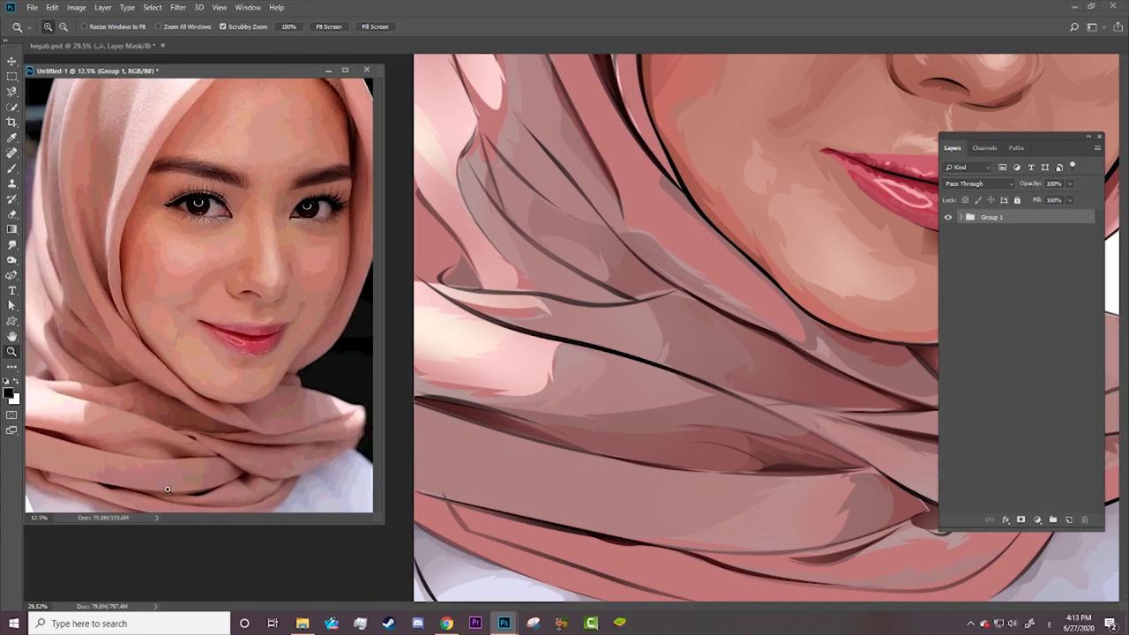
mouse_move(166, 477)
left_mouse_down()
mouse_move(133, 477)
mouse_move(160, 453)
mouse_move(142, 455)
left_mouse_up()
left_click(586, 477)
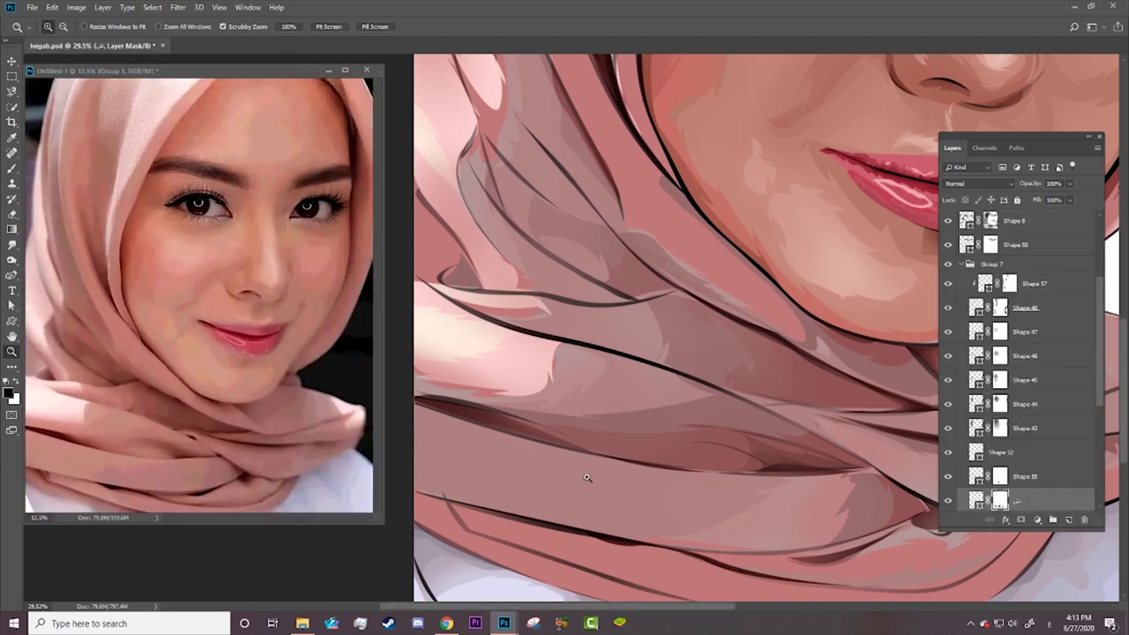
Step: With the standard Pen tool and Shape 57 selected, show the Group 1 photo over the artwork
key("p")
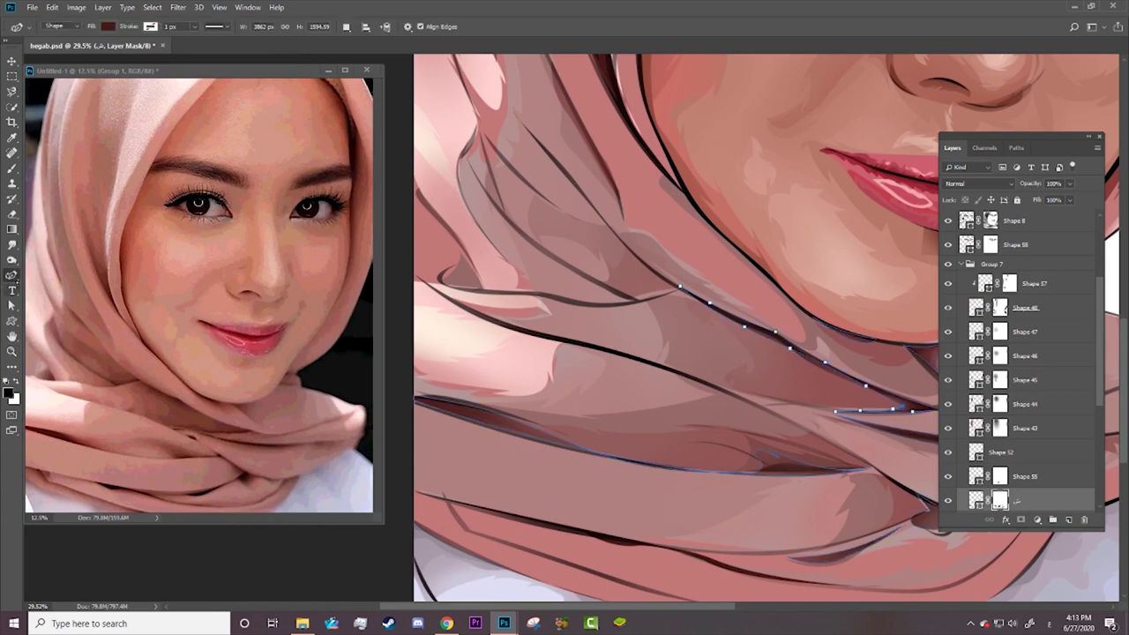
right_click(12, 276)
left_click(54, 275)
left_click(984, 282)
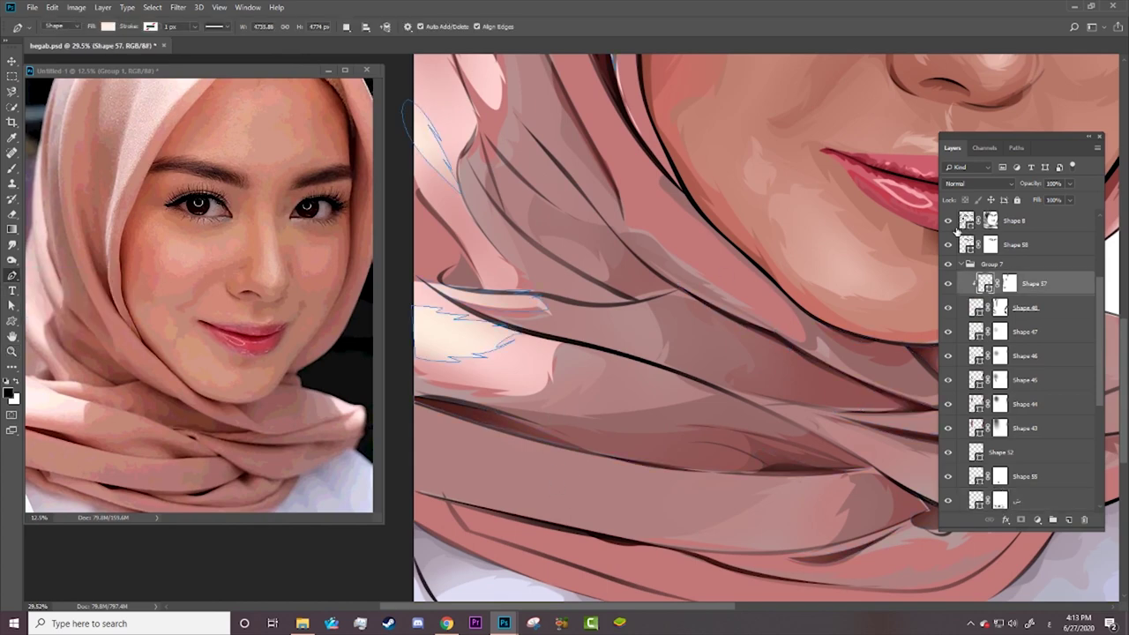
scroll(1004, 257, "up", 3)
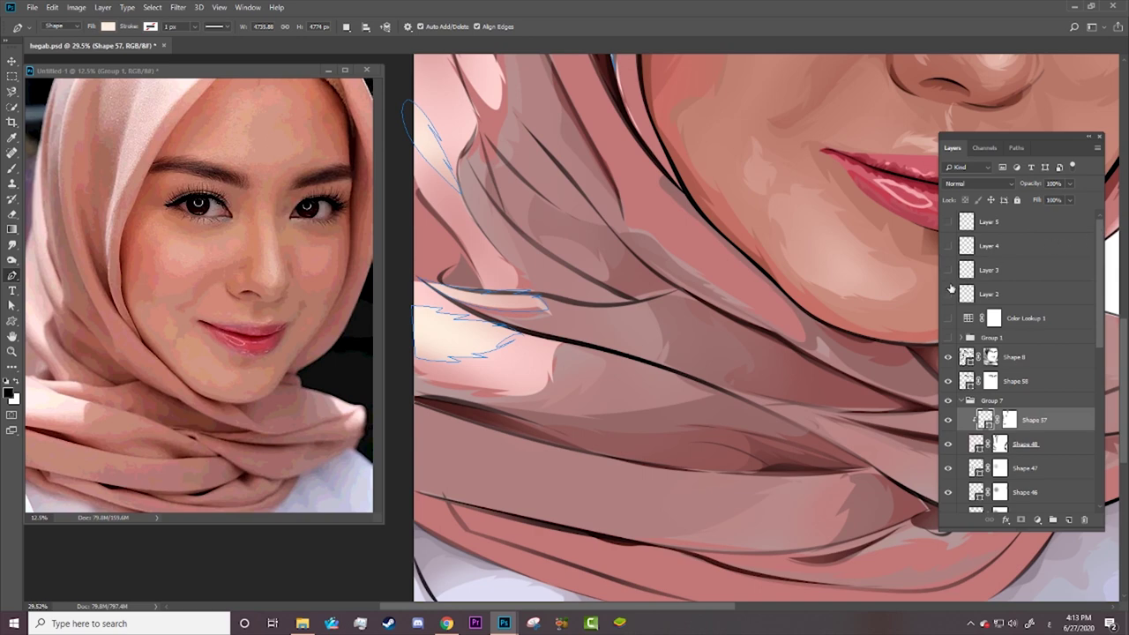
left_click(950, 337)
Step: Trace a closed curved path over the lower scarf fold as Shape 74
left_click(759, 476)
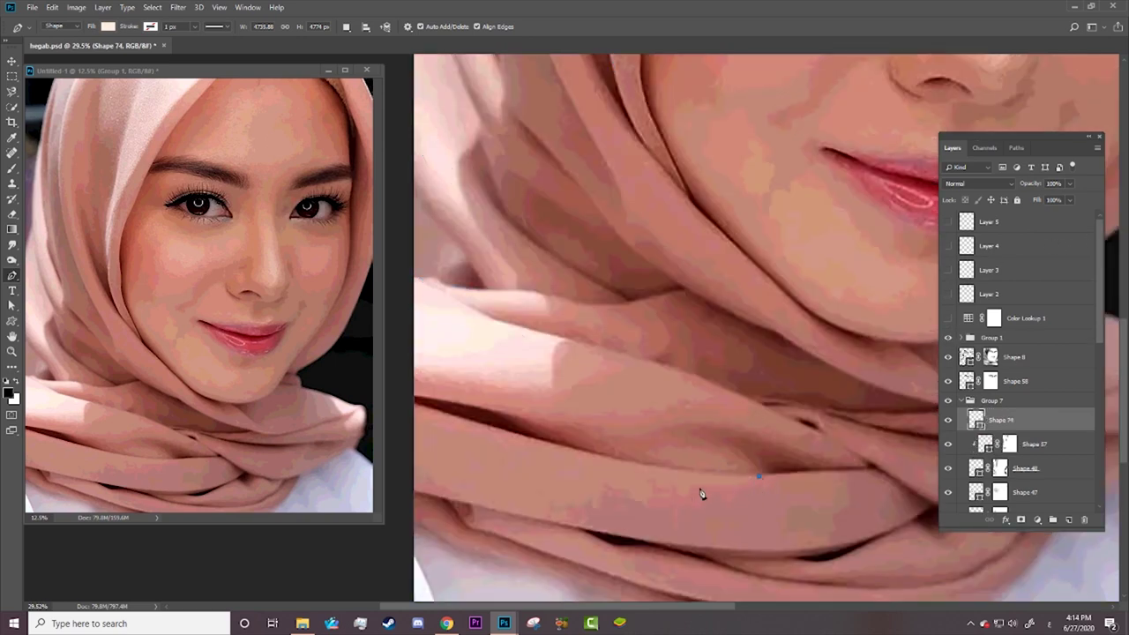
mouse_move(699, 488)
left_mouse_down()
mouse_move(652, 490)
mouse_move(716, 493)
mouse_move(661, 517)
mouse_move(672, 506)
mouse_move(610, 483)
left_mouse_up()
left_click_drag(694, 503, 620, 494)
key("alt+z")
key("alt+z")
left_click(660, 499, "alt")
left_click_drag(660, 499, 515, 519)
left_click_drag(421, 476, 394, 459)
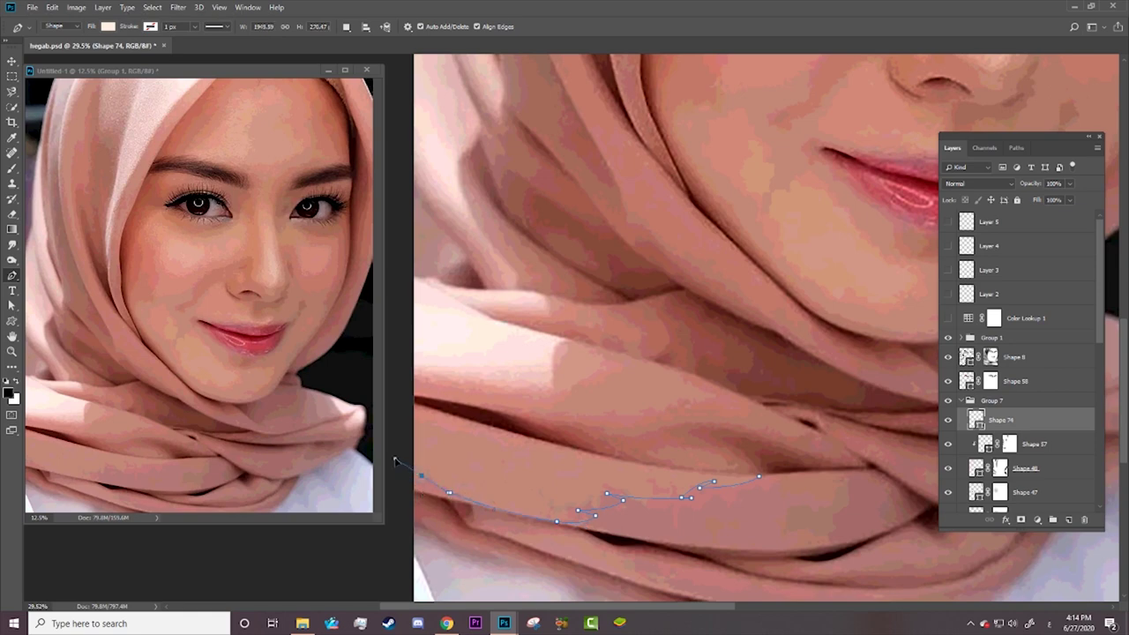
left_click(407, 405)
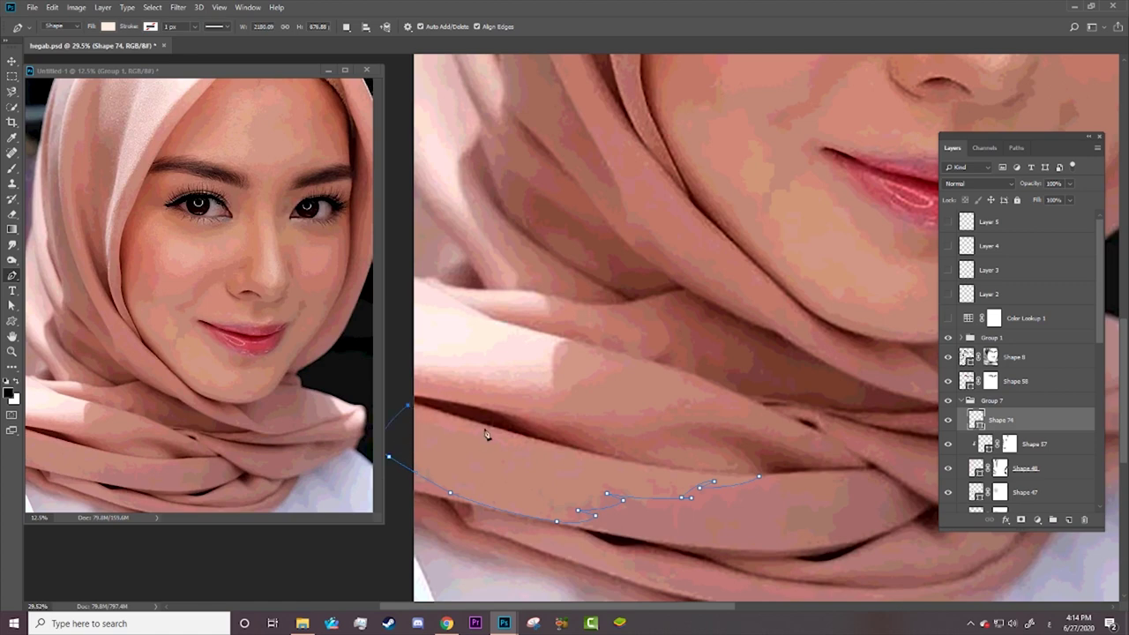
left_click(759, 479)
Step: Fill Shape 74 with pink c38778 sampled from the scarf, then hide the Group 1 photo
left_click(107, 27)
left_click(163, 50)
left_click(532, 453)
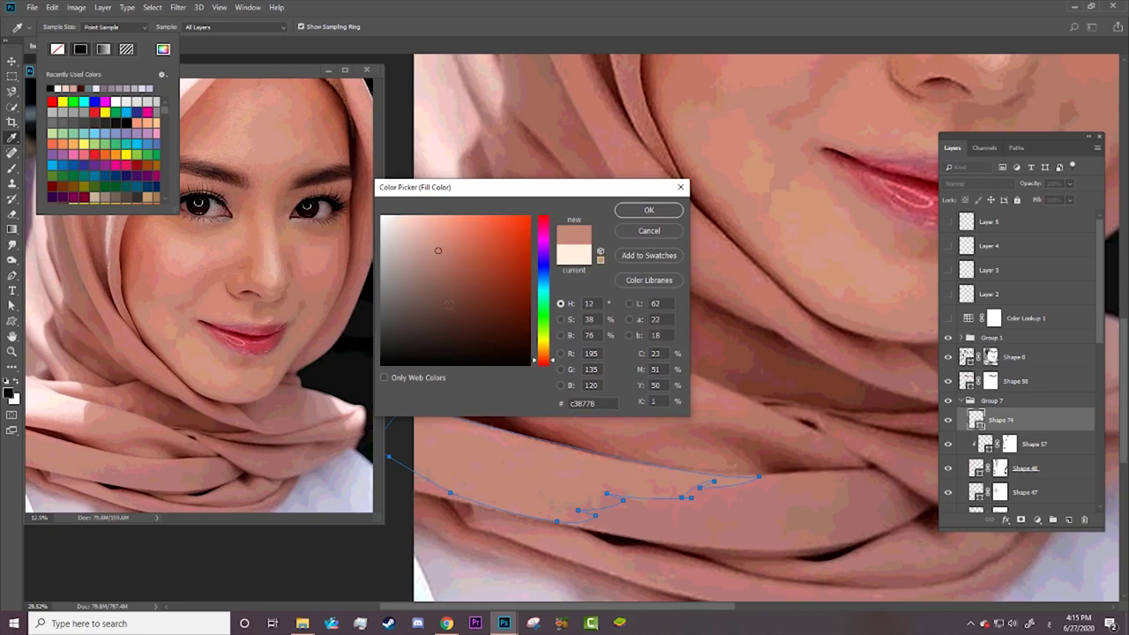
key("Return")
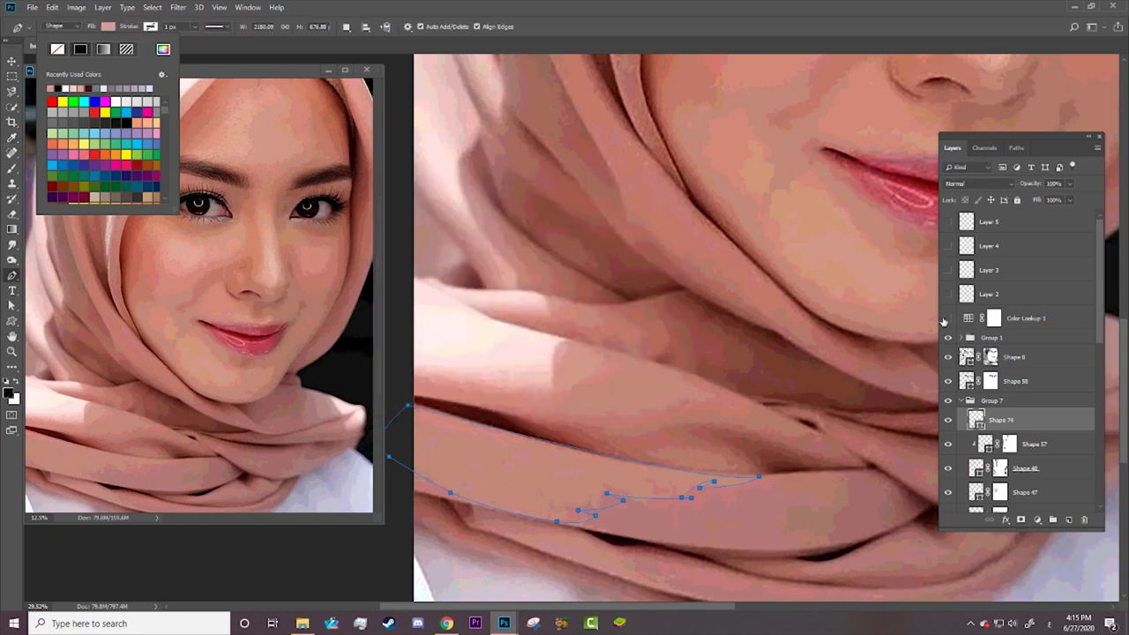
left_click(948, 339)
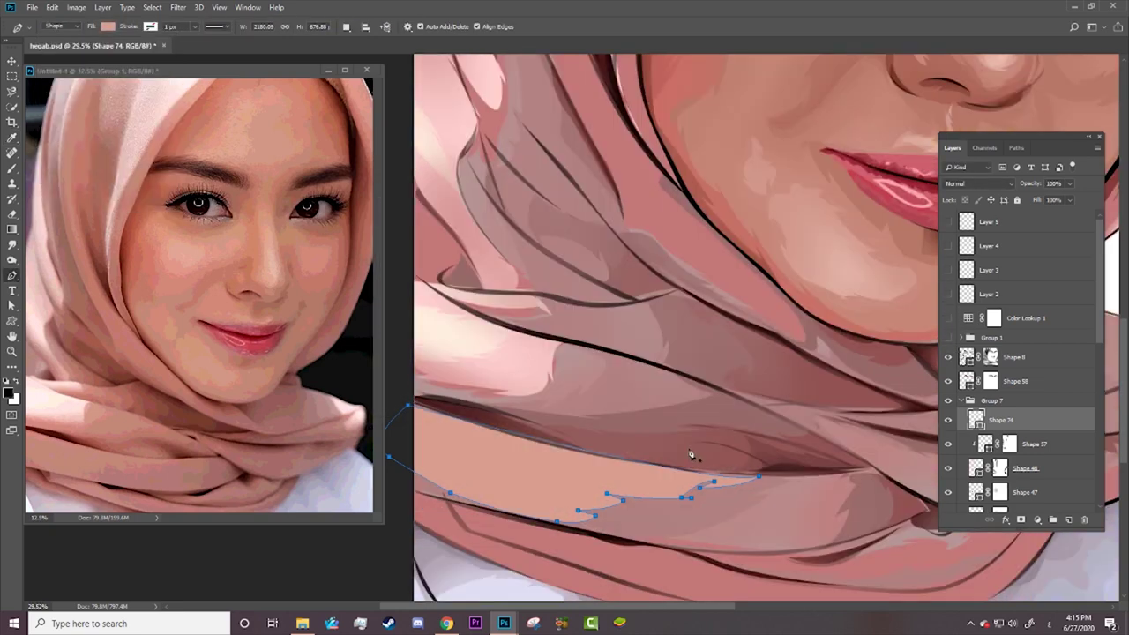
key("z")
left_click_drag(712, 457, 499, 527)
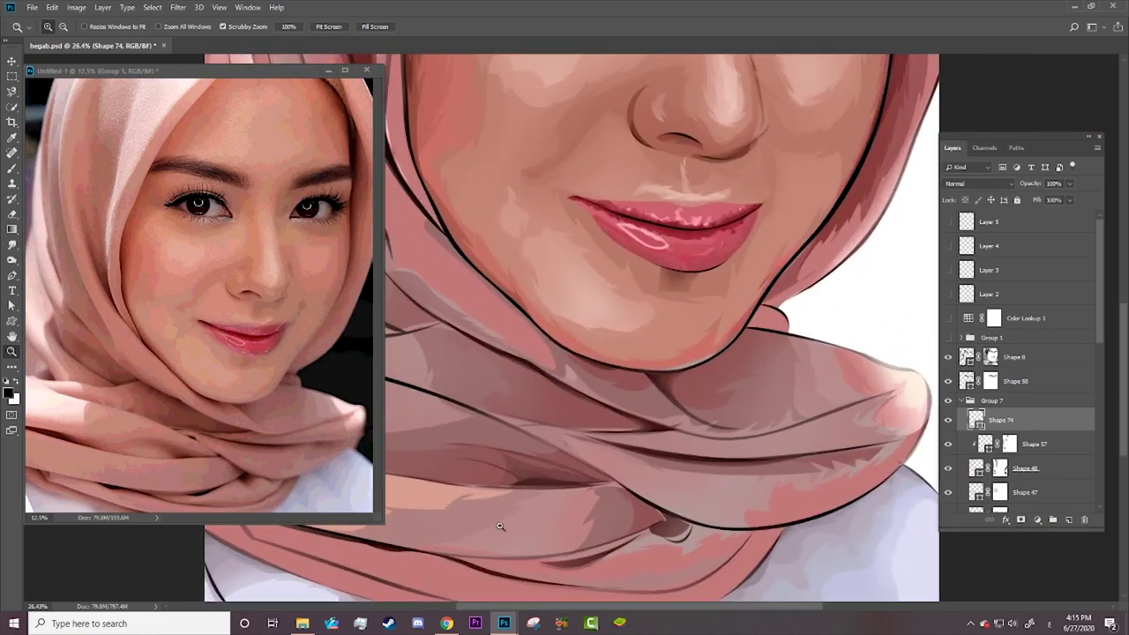
Step: Return to the Pen tool and show the Group 1 reference photo over the artwork
left_click_drag(513, 607, 441, 608)
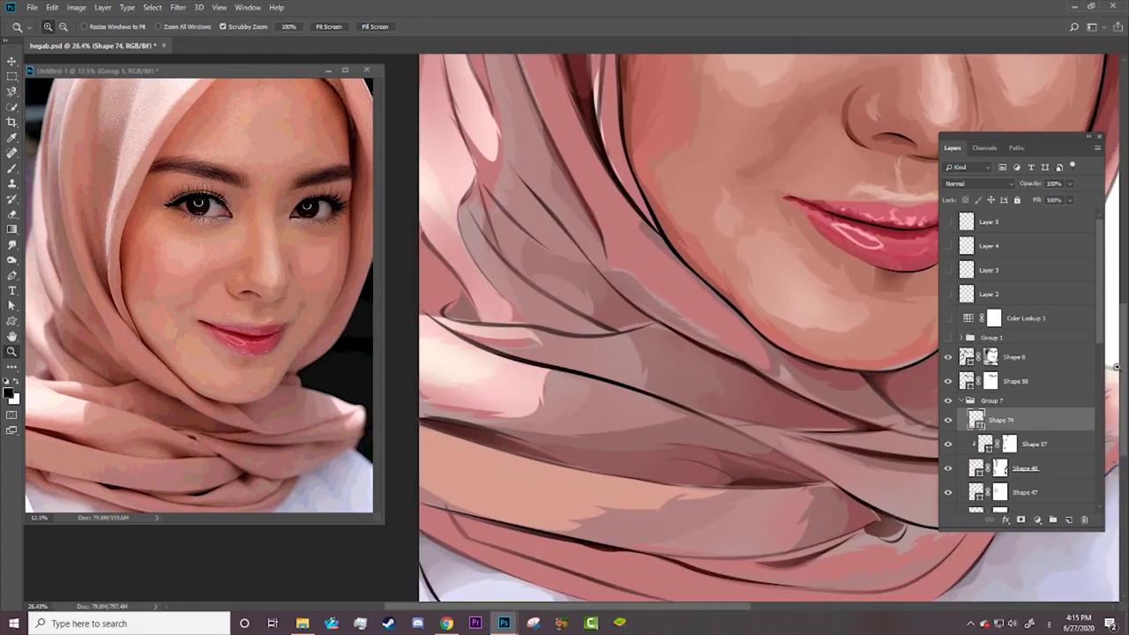
scroll(917, 397, "down", 3)
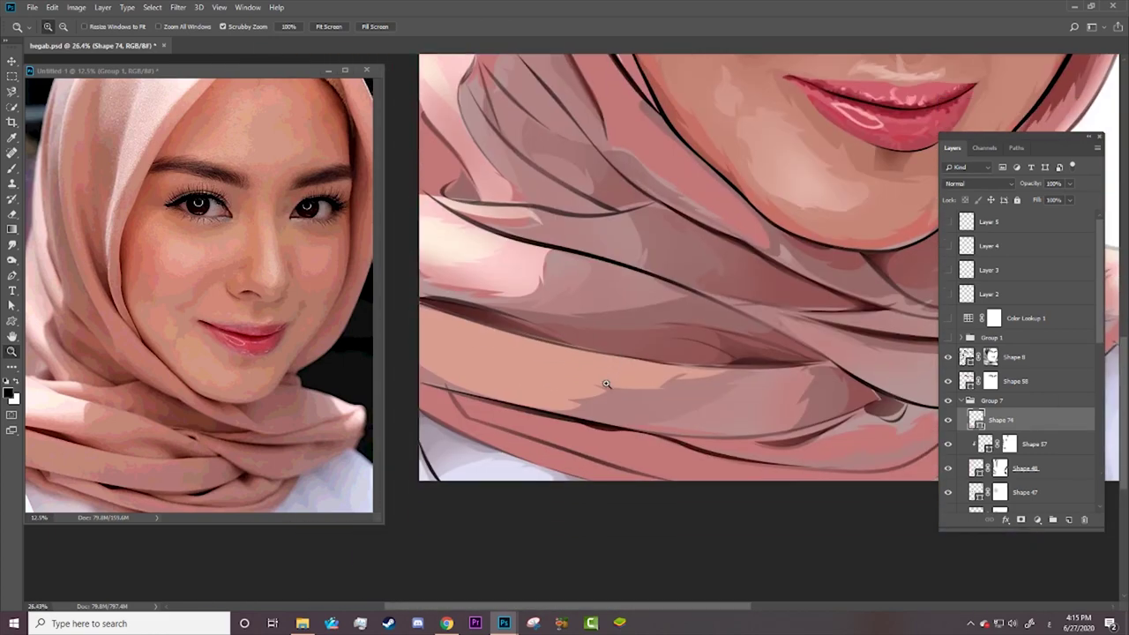
key("p")
left_click(347, 27)
left_click(371, 55)
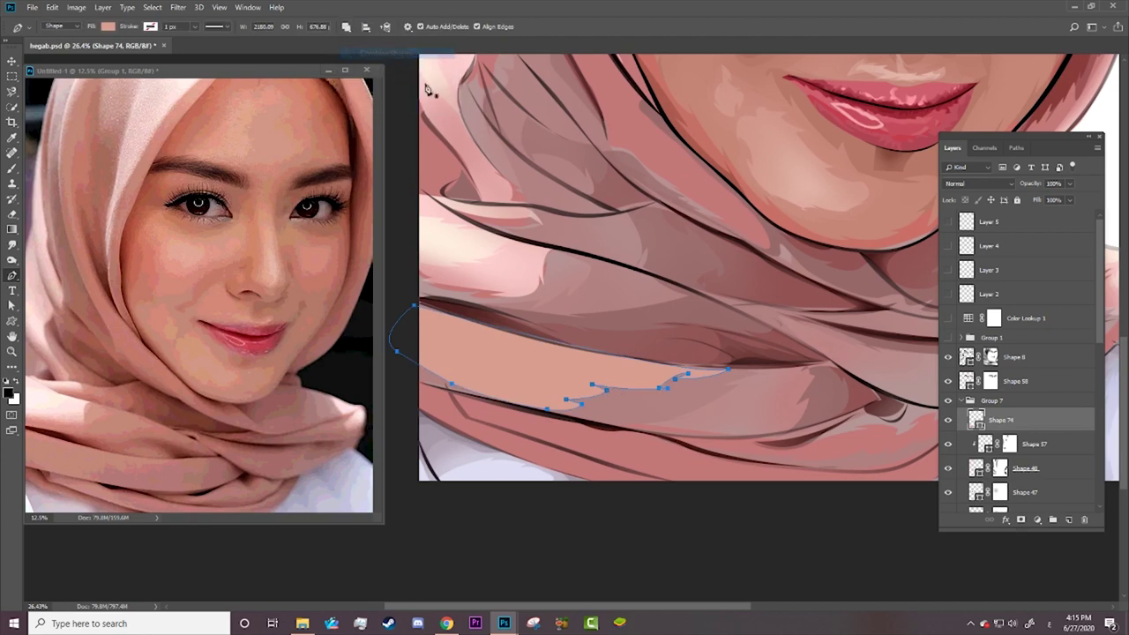
left_click(948, 338)
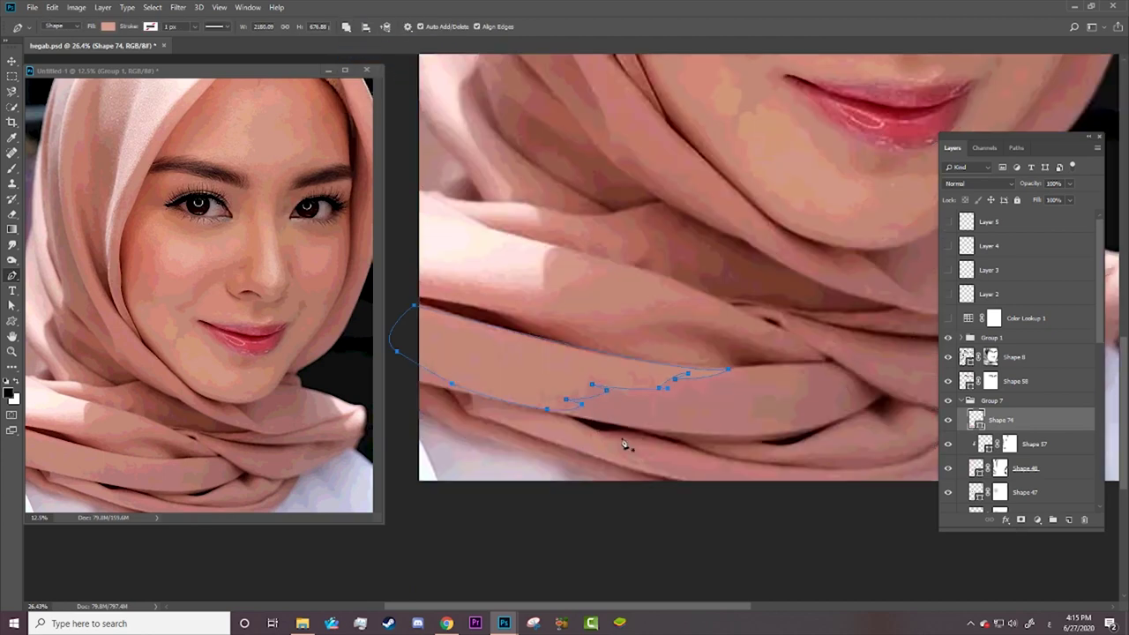
Step: Add curved anchors along Shape 74's outline so it follows the scarf fold
left_click(632, 435)
mouse_move(642, 461)
left_mouse_down()
mouse_move(653, 474)
mouse_move(687, 477)
left_mouse_up()
left_click(435, 390)
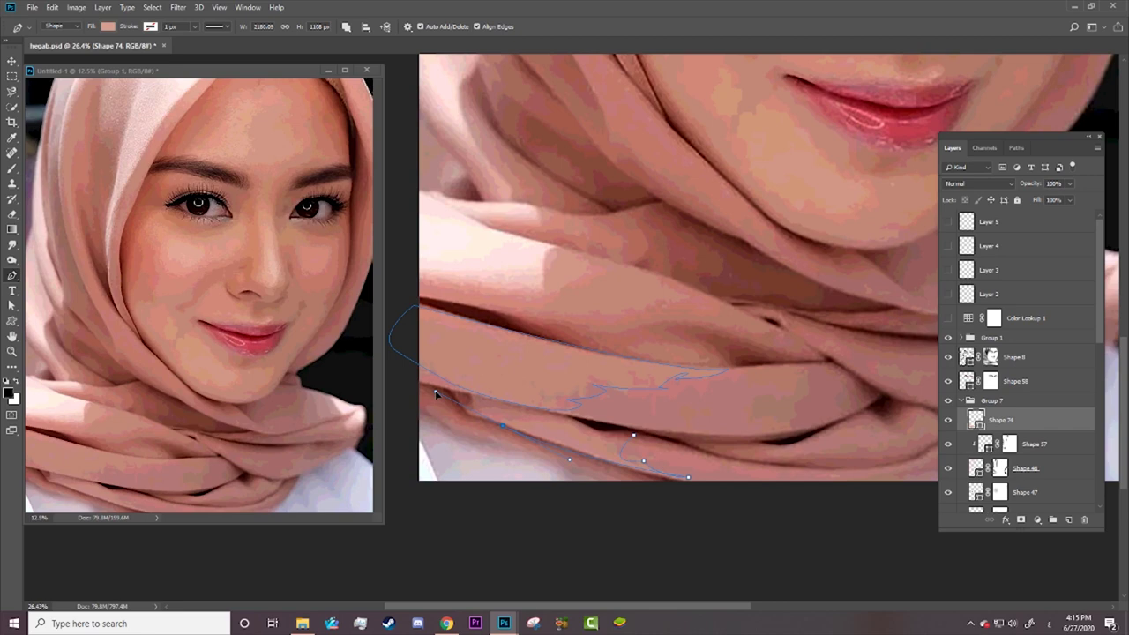
left_click(504, 428, "alt")
left_click_drag(486, 423, 491, 420)
left_click_drag(575, 431, 587, 432)
left_click(633, 435)
Step: Fine-tune the lower-edge curves, then hide Group 1 and zoom out to view the artwork
mouse_move(472, 437)
left_mouse_down()
mouse_move(559, 453)
mouse_move(531, 457)
left_mouse_up()
left_click_drag(450, 406, 487, 423)
left_click(855, 606)
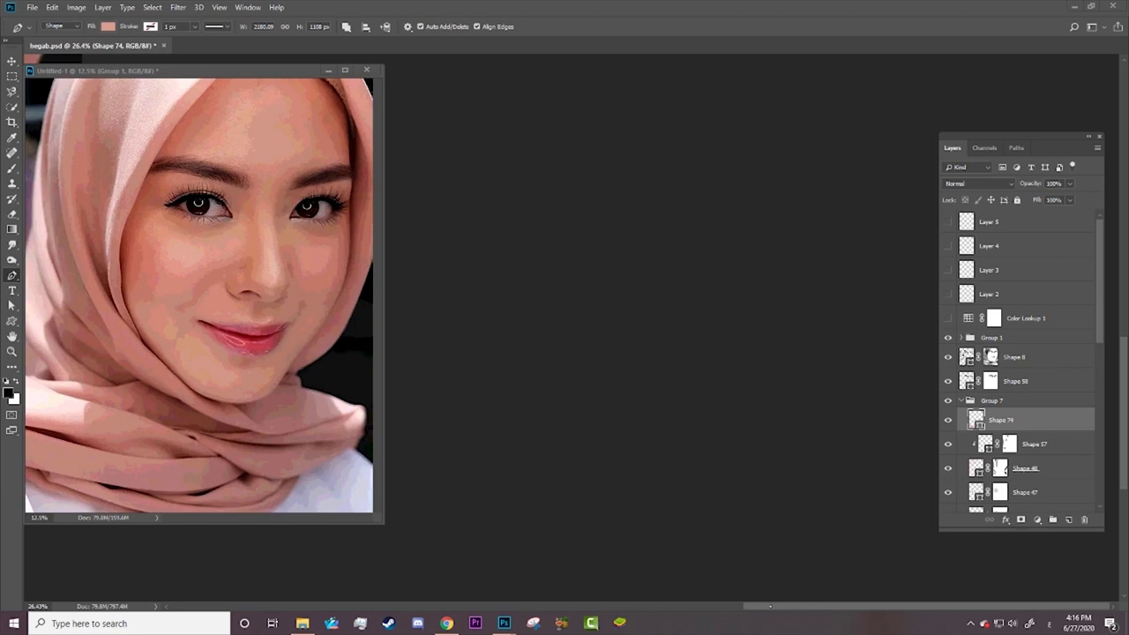
left_click_drag(769, 606, 401, 606)
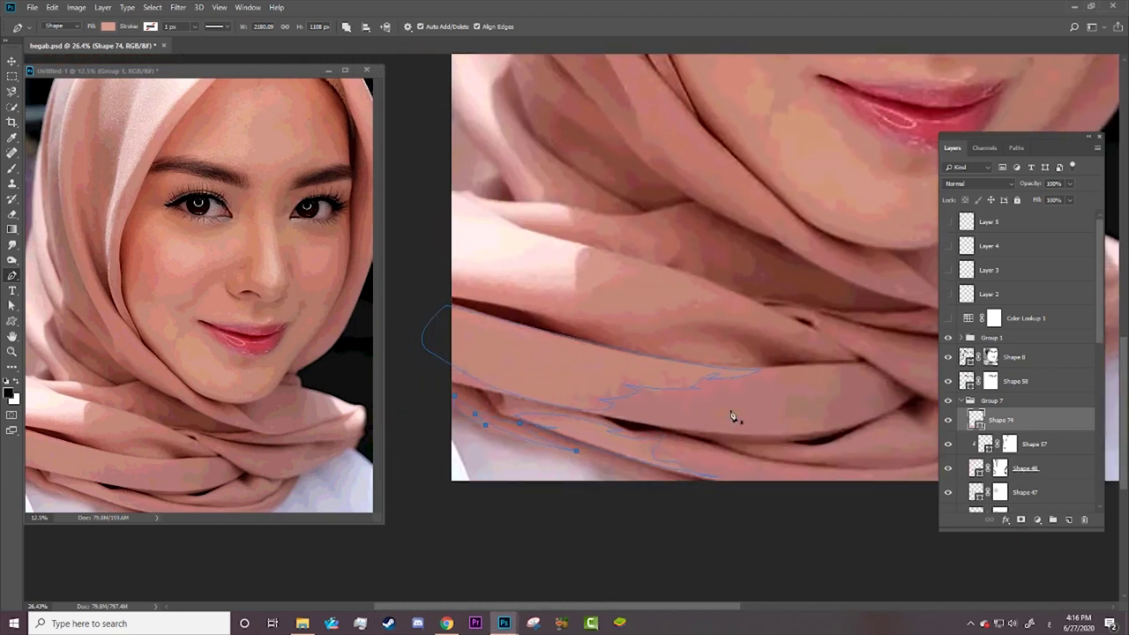
left_click_drag(1124, 361, 1118, 225)
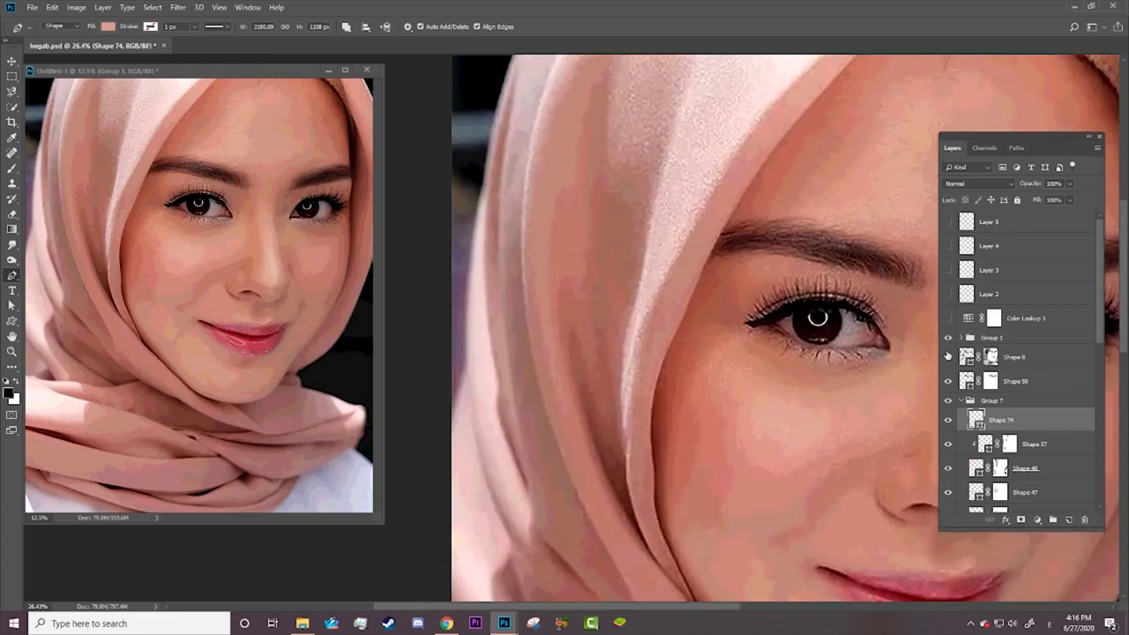
left_click(948, 338)
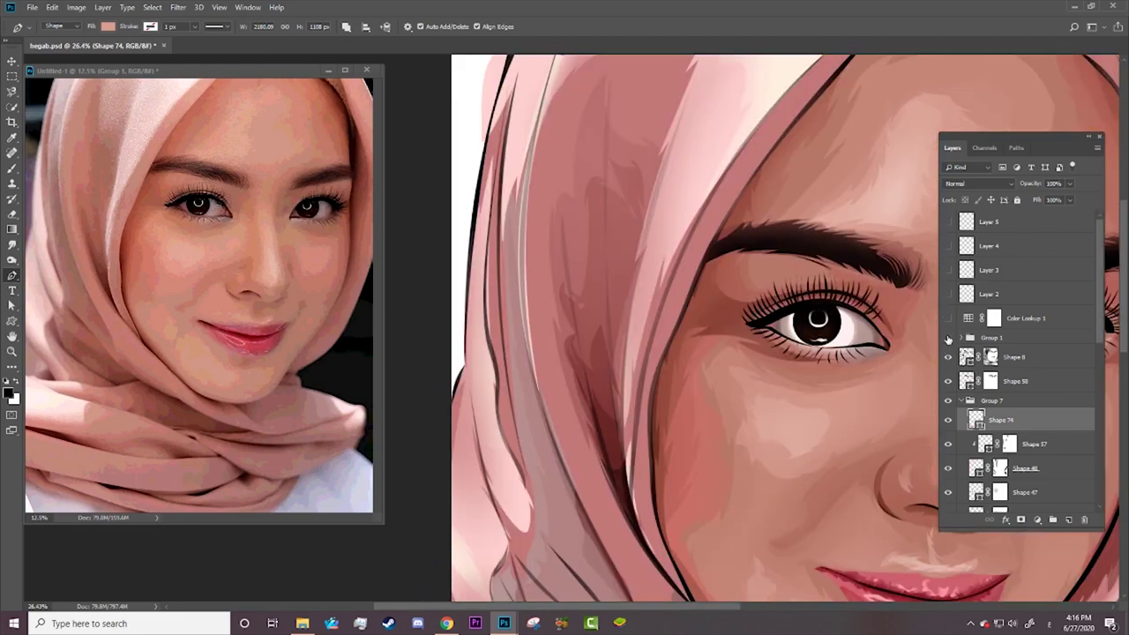
key("z")
mouse_move(521, 377)
left_mouse_down()
mouse_move(454, 476)
mouse_move(483, 472)
left_mouse_up()
Step: Change Shape 74's fill to a lighter pink
key("a")
left_click(698, 488)
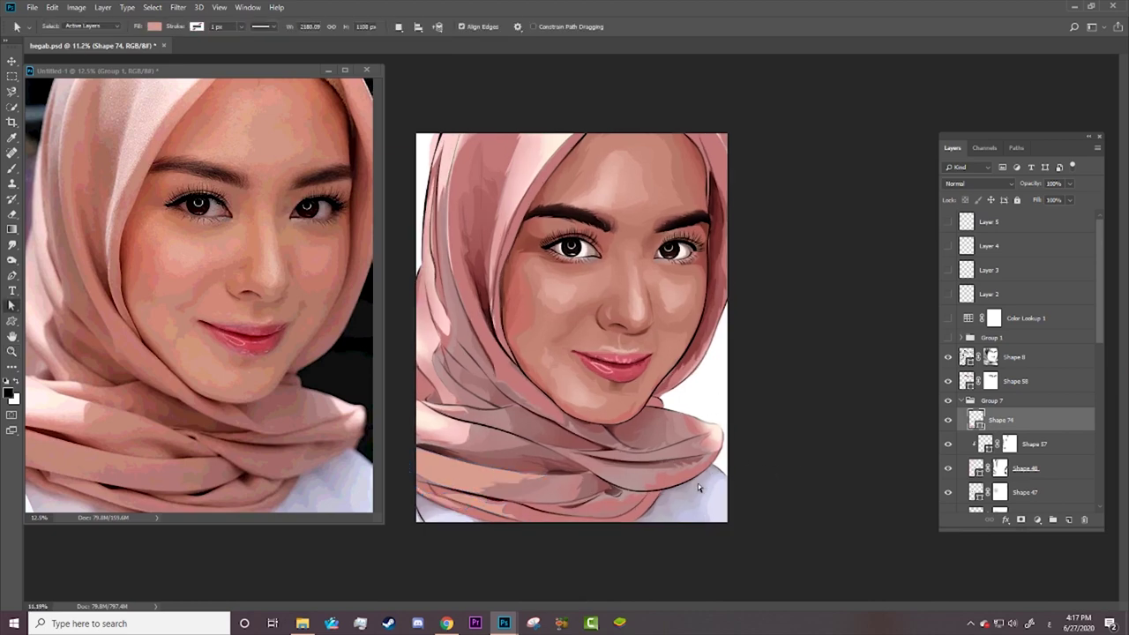
left_click(976, 421)
left_click(154, 27)
left_click(209, 49)
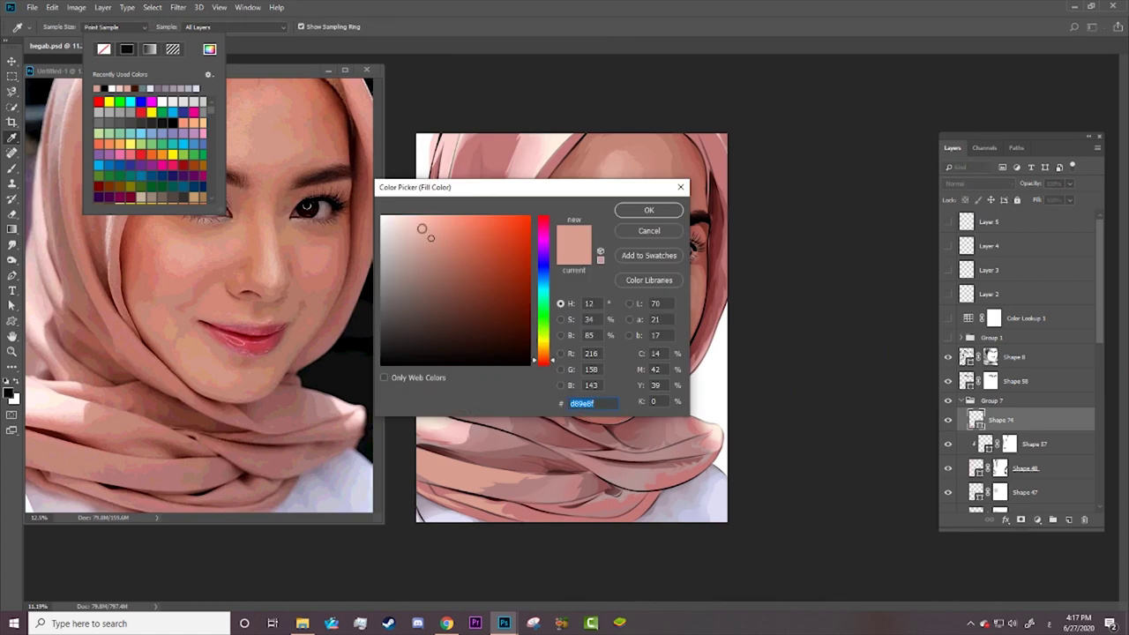
left_click(406, 227)
key("Return")
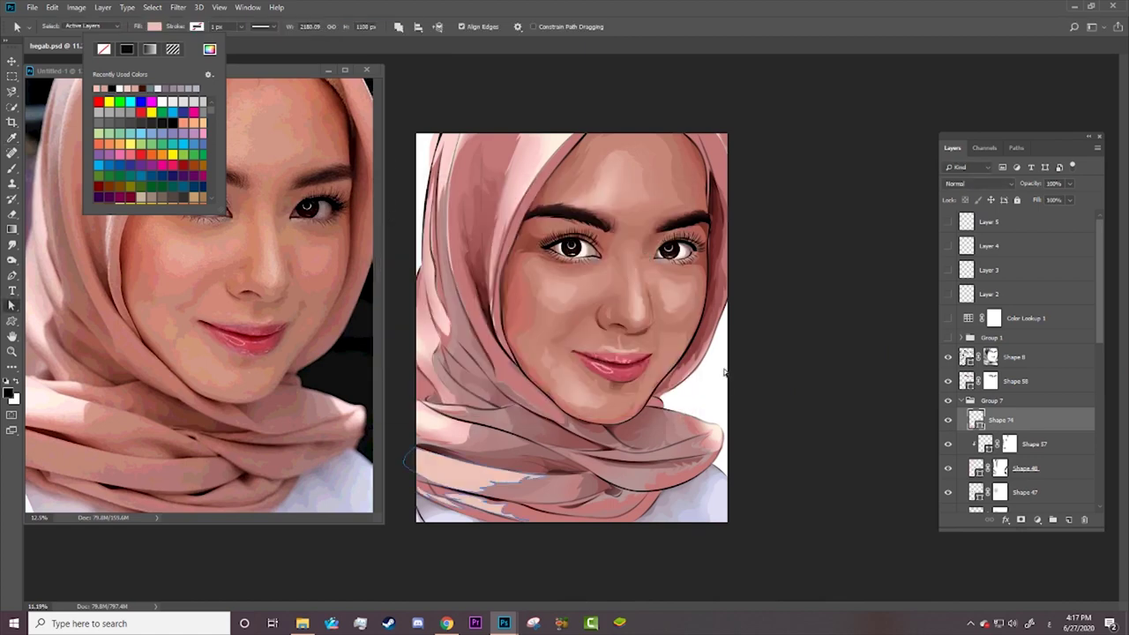
Step: Add a layer mask to Shape 74 and zoom in on the scarf with the Brush tool
left_click(1020, 520)
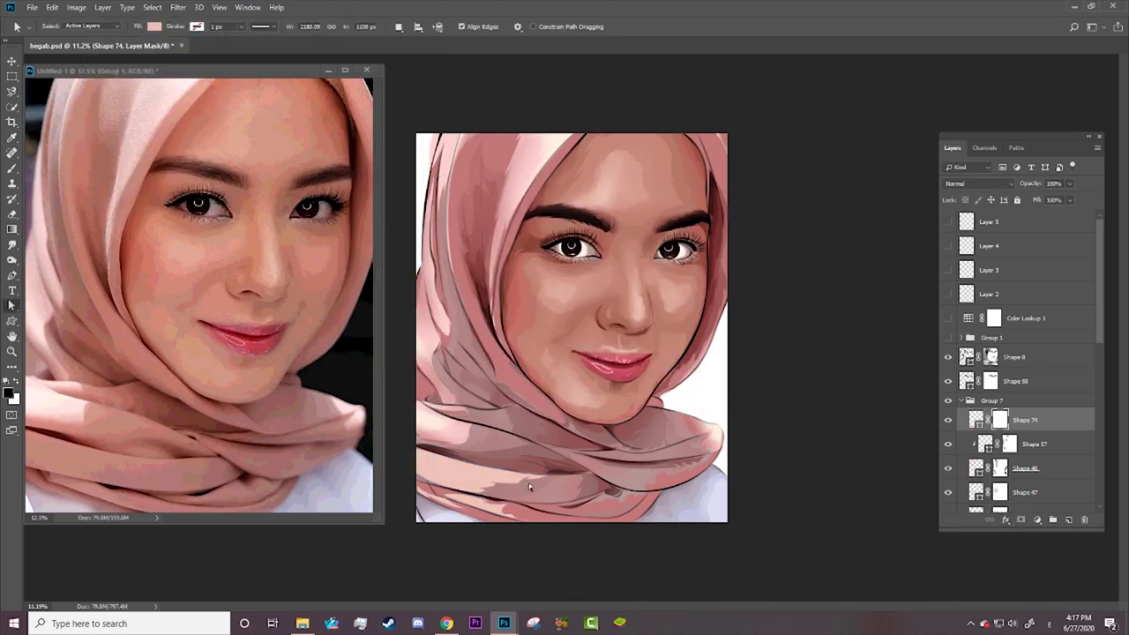
key("z")
left_click(476, 534)
left_click_drag(476, 535, 484, 537)
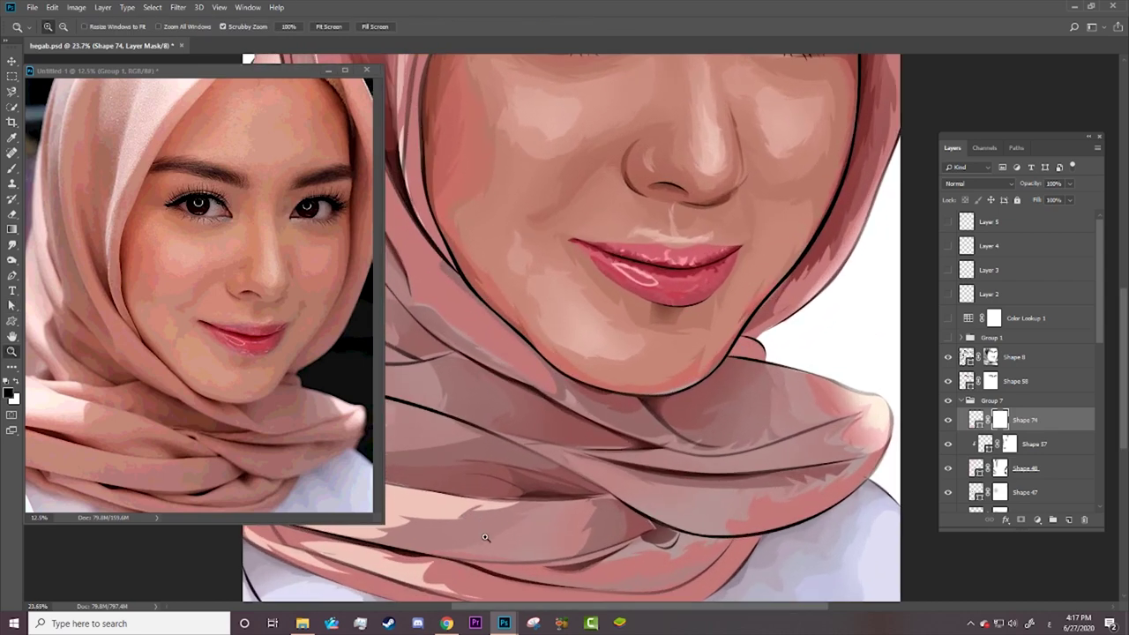
key("b")
right_click(481, 477)
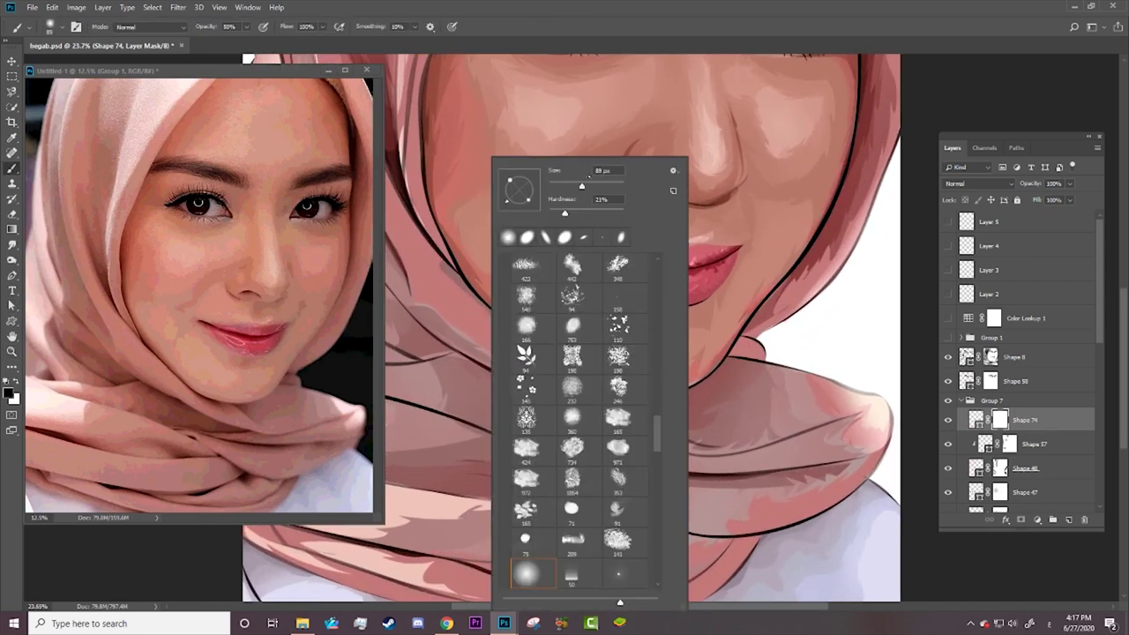
key("Escape")
Step: Paint the mask to fade the highlight and add darker shading and a thin dark stroke
left_click_drag(463, 508, 503, 505)
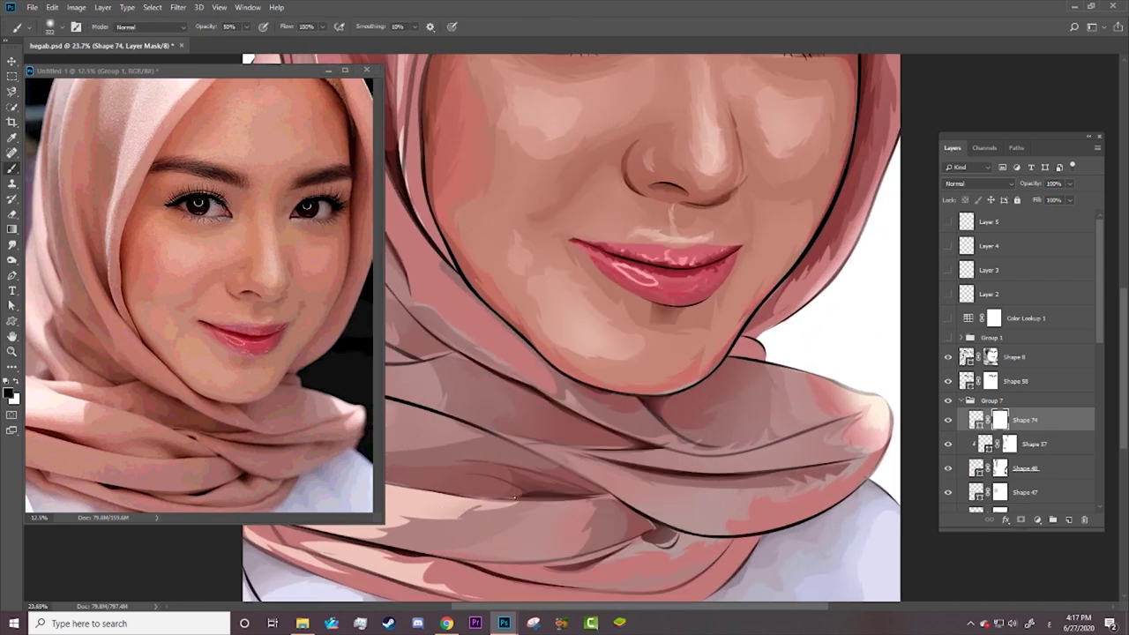
scroll(571, 326, "left", 5)
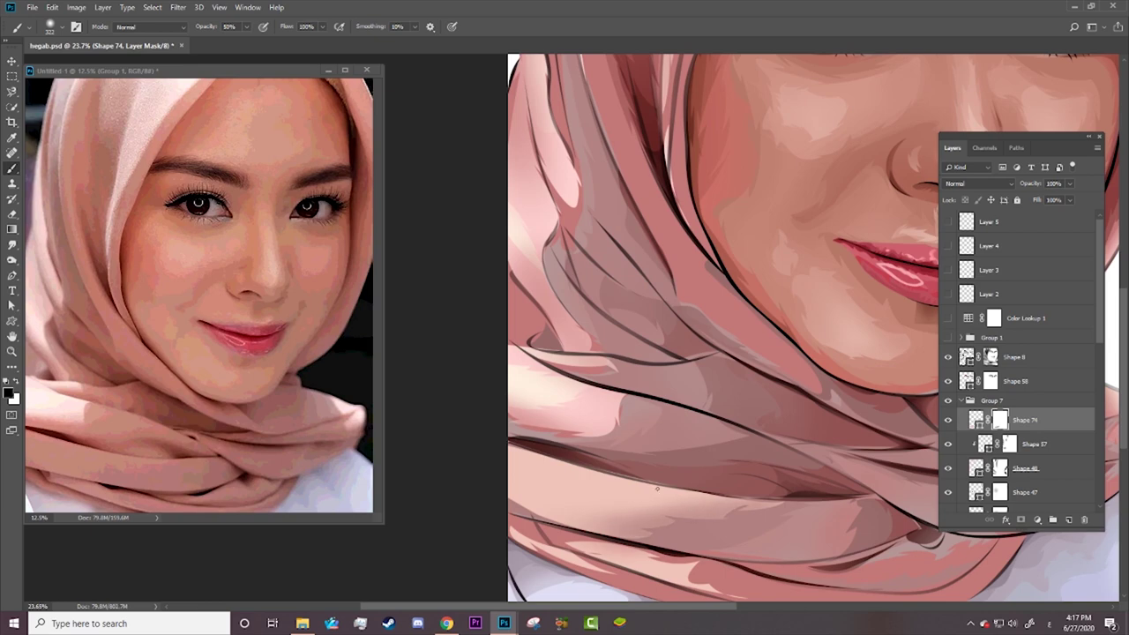
left_click_drag(637, 539, 598, 536)
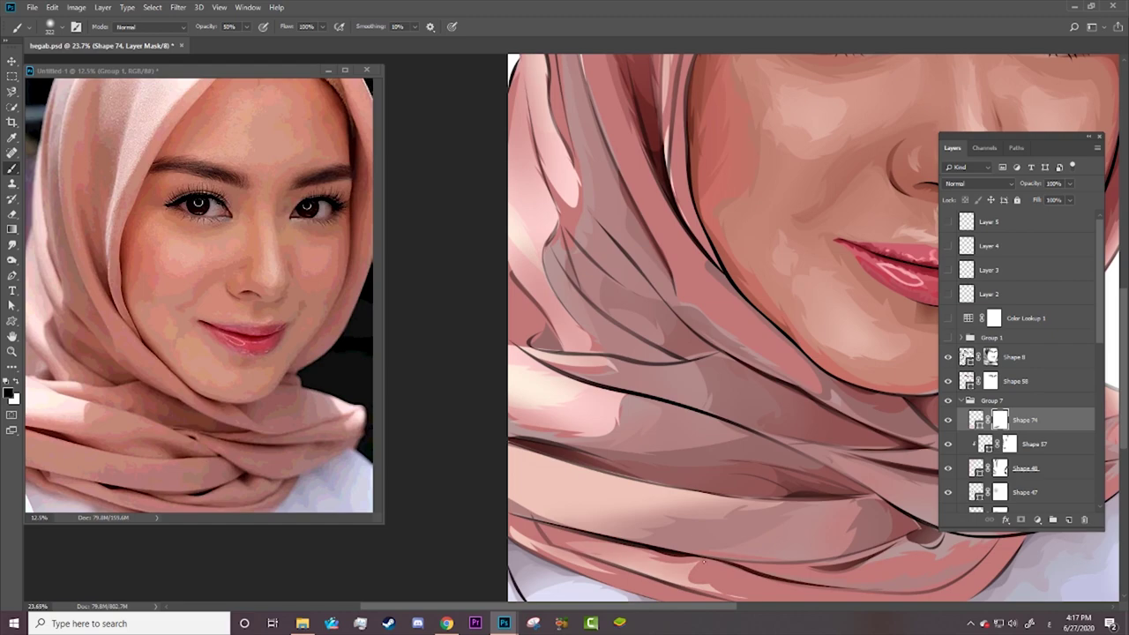
left_click_drag(540, 545, 512, 530)
key("z")
left_click_drag(664, 465, 589, 432)
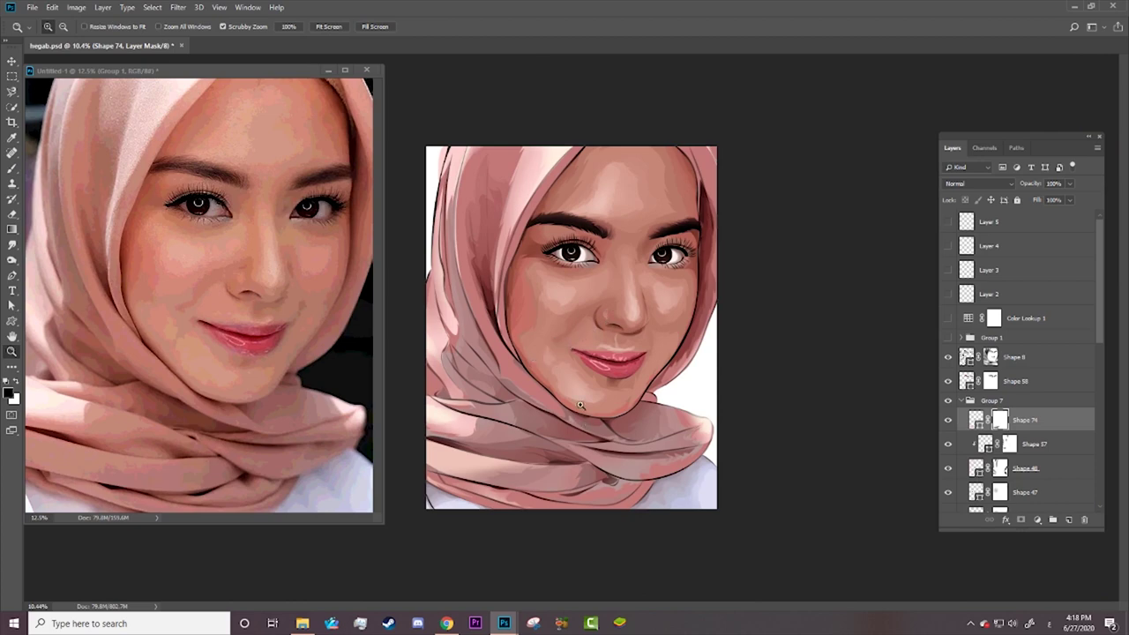
Step: Zoom in on the left eye in both the portrait and the reference photo
left_click_drag(571, 256, 594, 176)
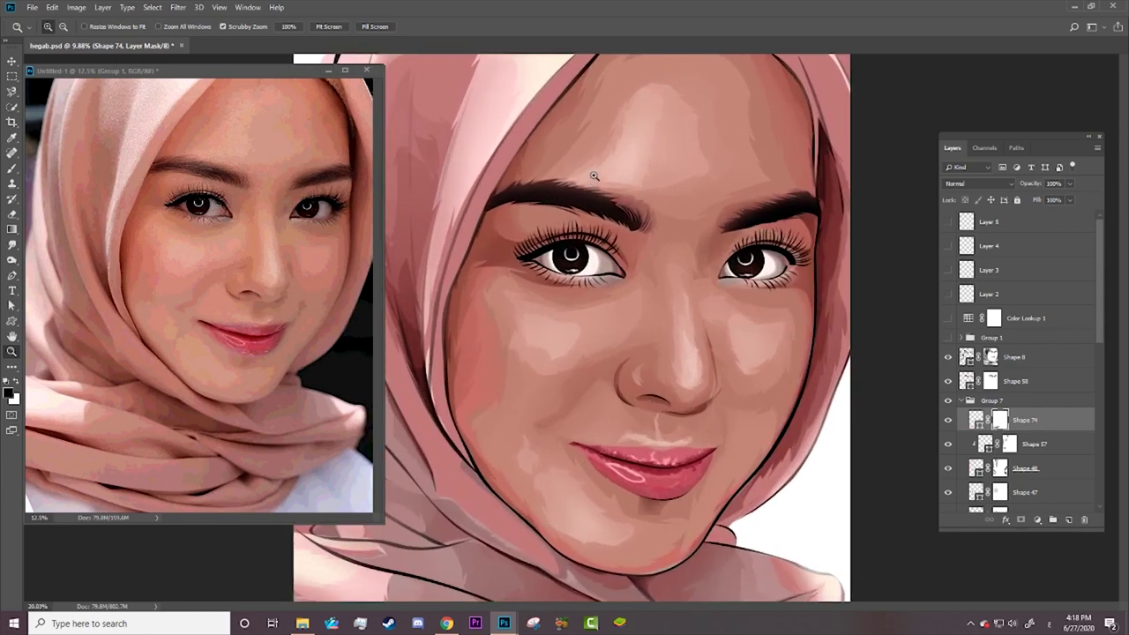
left_click(466, 262, "alt")
left_click_drag(573, 245, 617, 245)
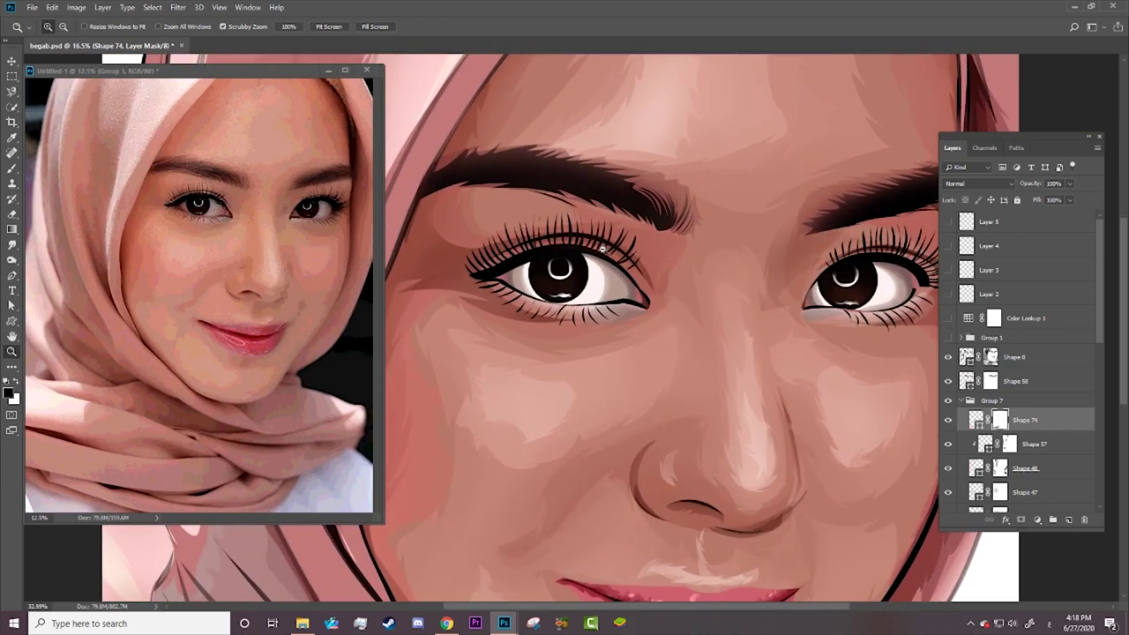
left_click_drag(207, 211, 304, 230)
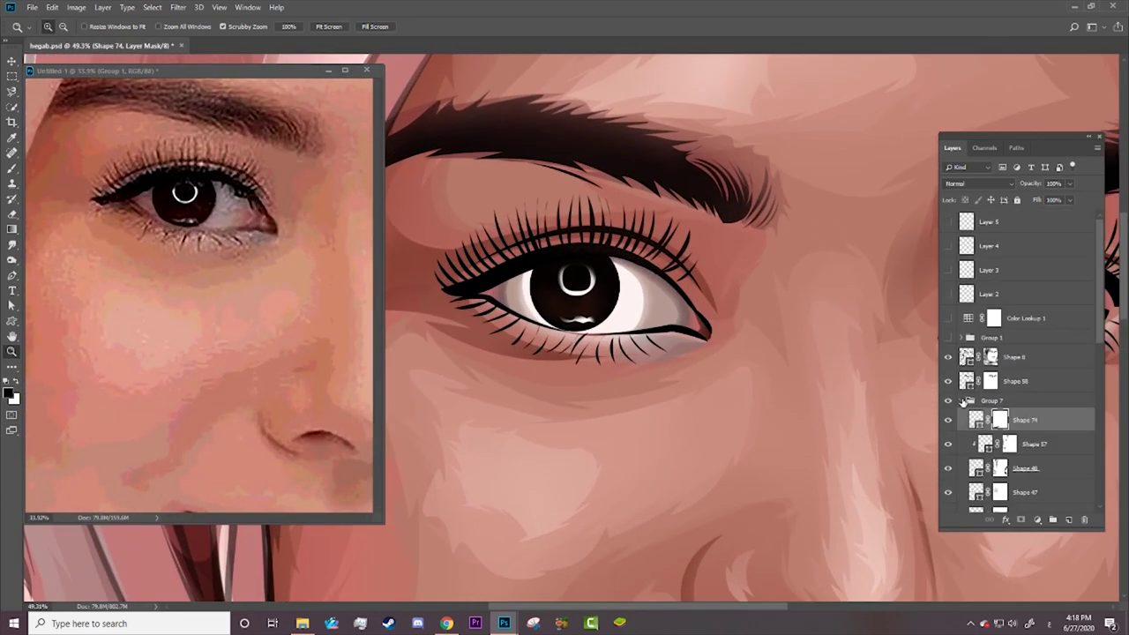
Step: Collapse Group 7, expand Group 2's eye layers, and select the Shape 8 lash and brow layer
left_click(962, 402)
left_click(948, 430, "alt")
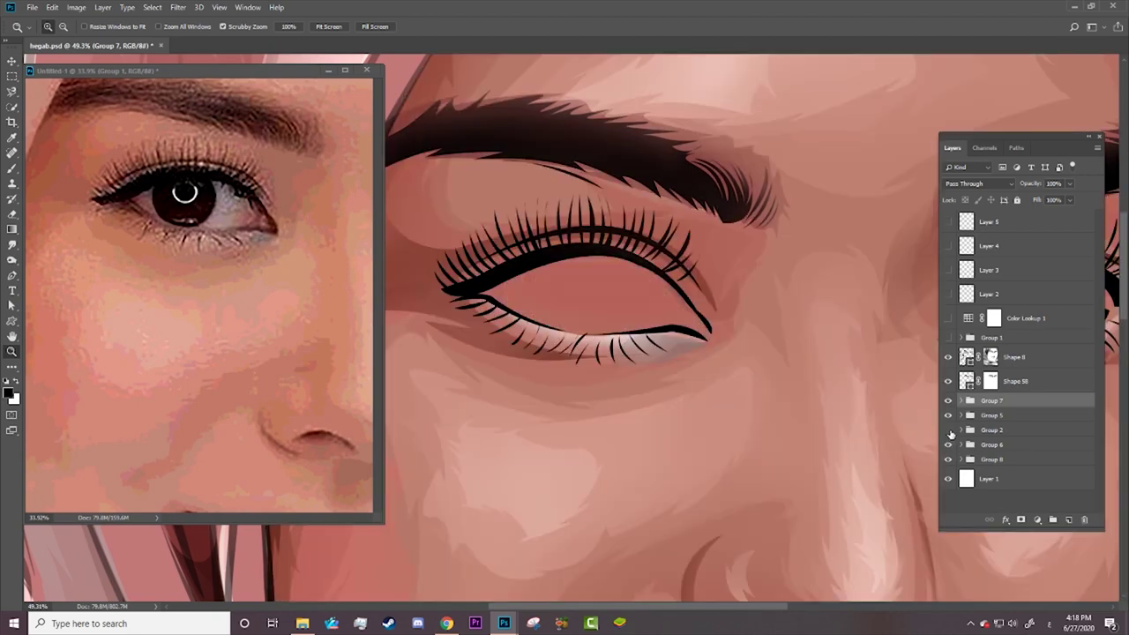
left_click(948, 430)
left_click(961, 429)
left_click(985, 451)
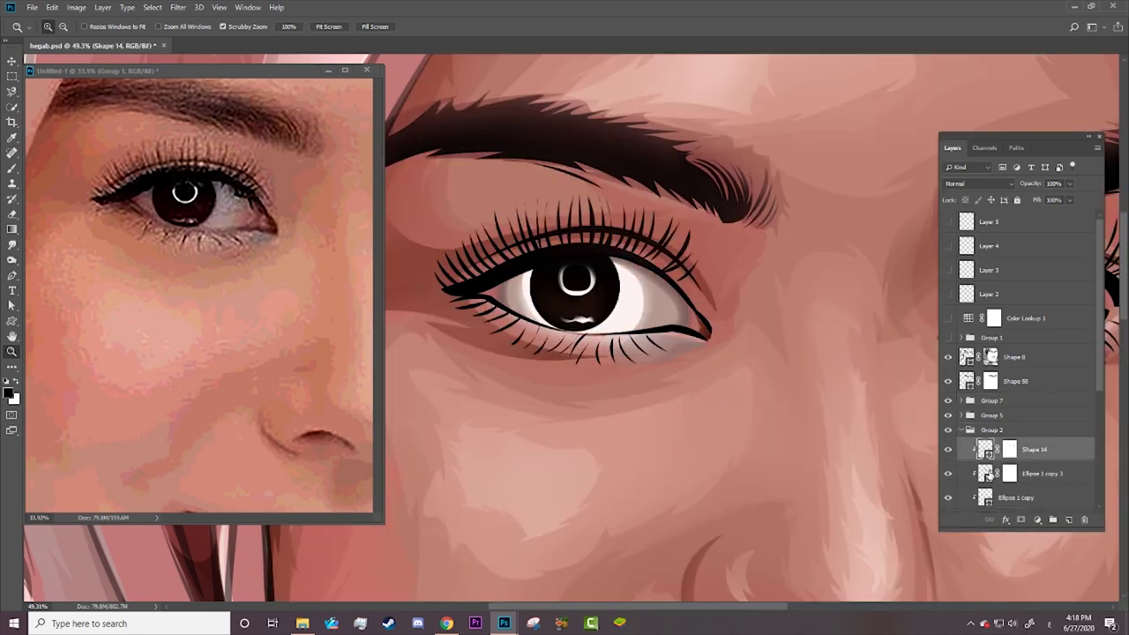
key("alt+bracketleft")
scroll(1100, 358, "down", 1)
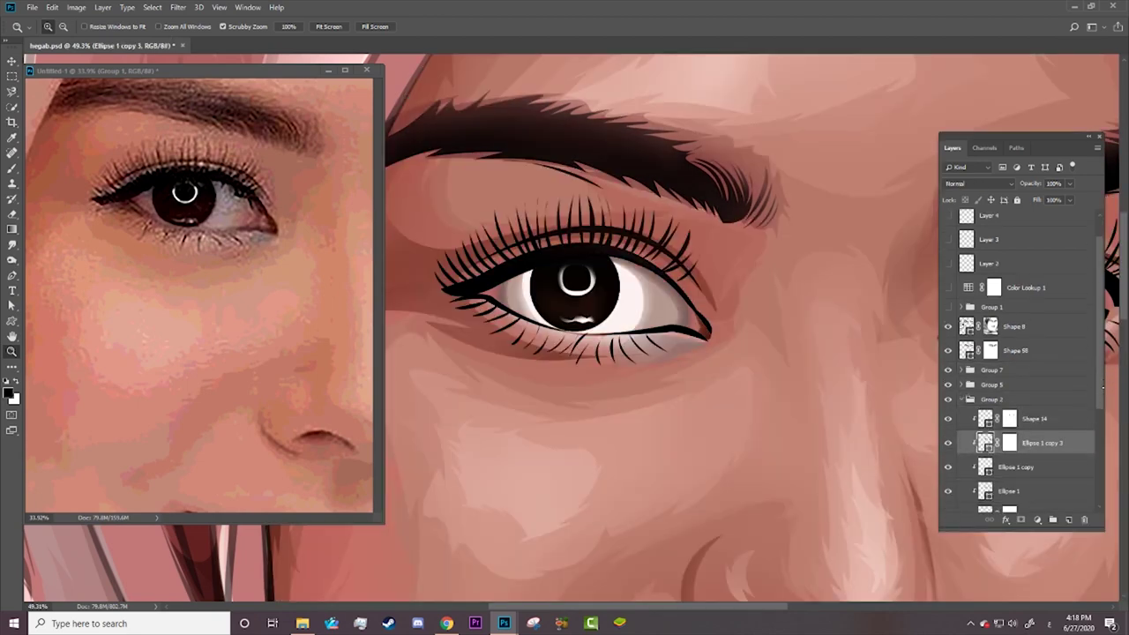
scroll(1101, 366, "up", 1)
left_click(968, 359)
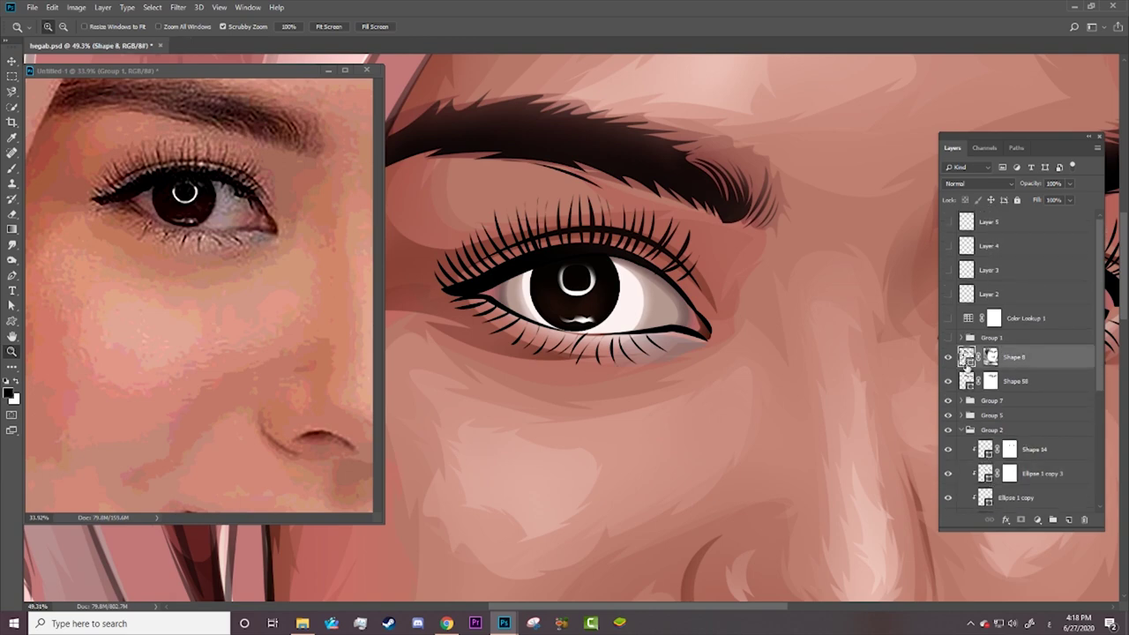
Step: With Color Lookup 1 off and Group 1 shown, start a new Pen shape at the upper eyelid
key("a")
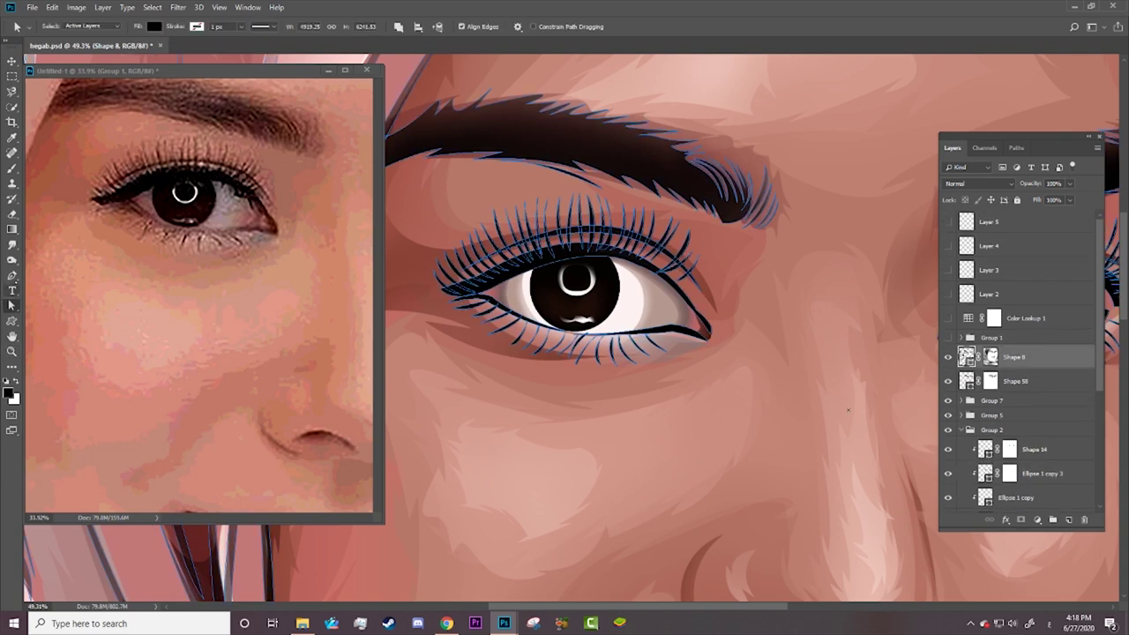
left_click(12, 276)
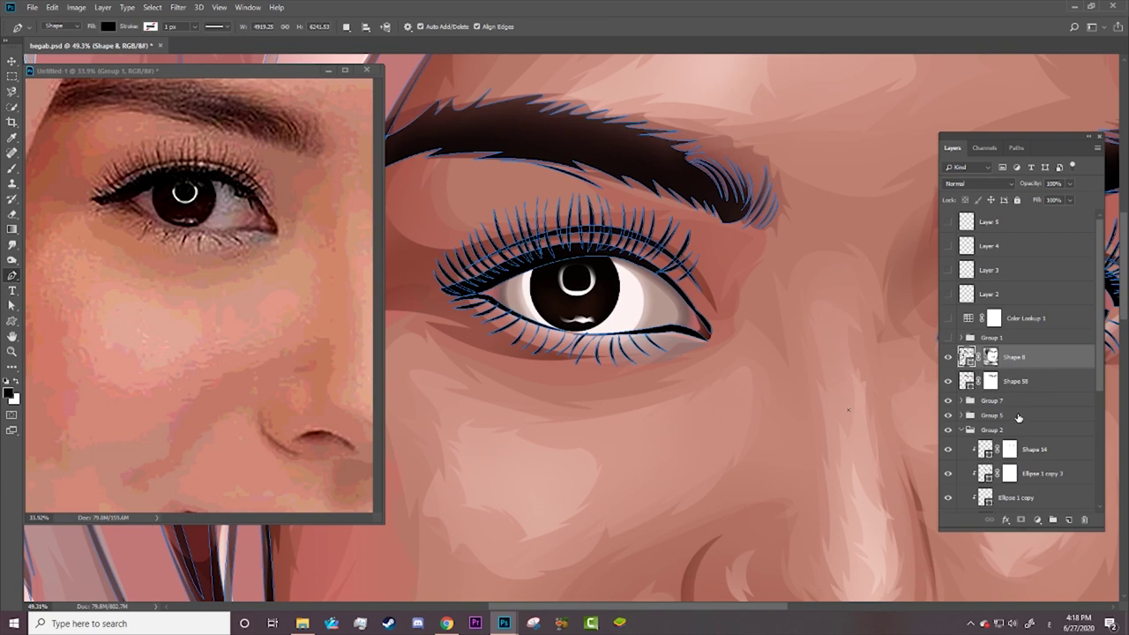
left_click(346, 26)
left_click(371, 53)
left_click(949, 318)
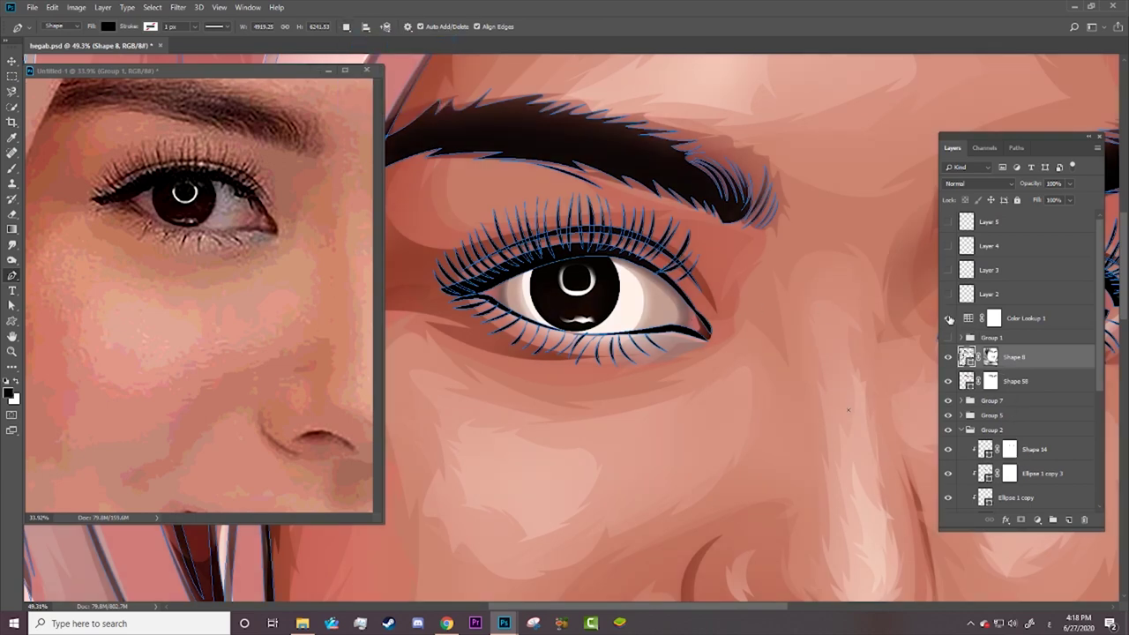
left_click(949, 319)
left_click(948, 337)
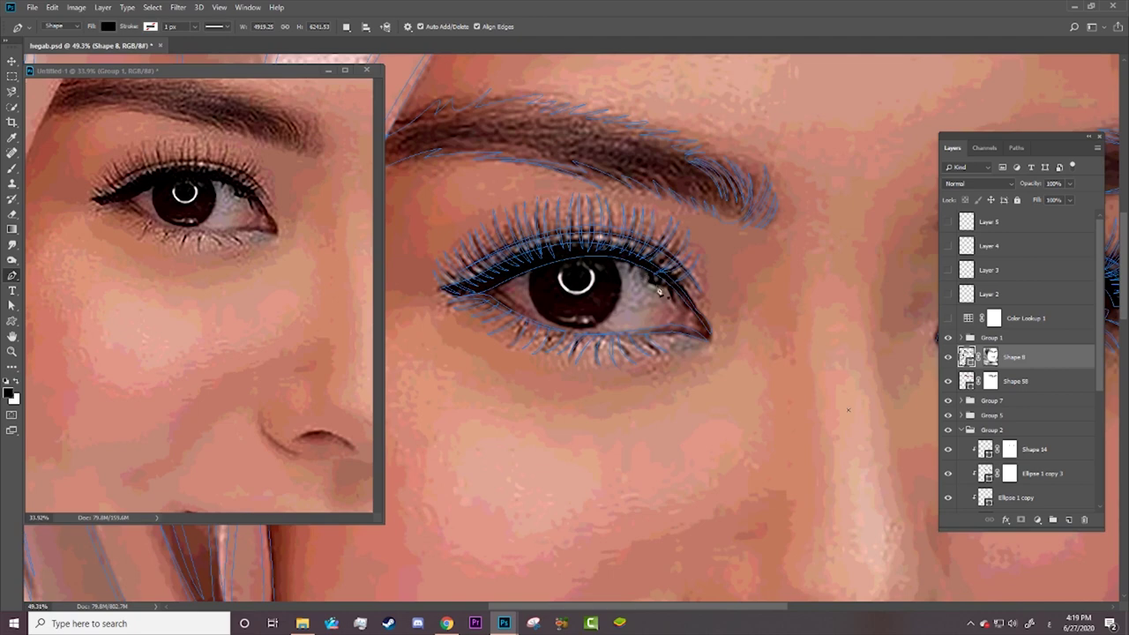
left_click(633, 257)
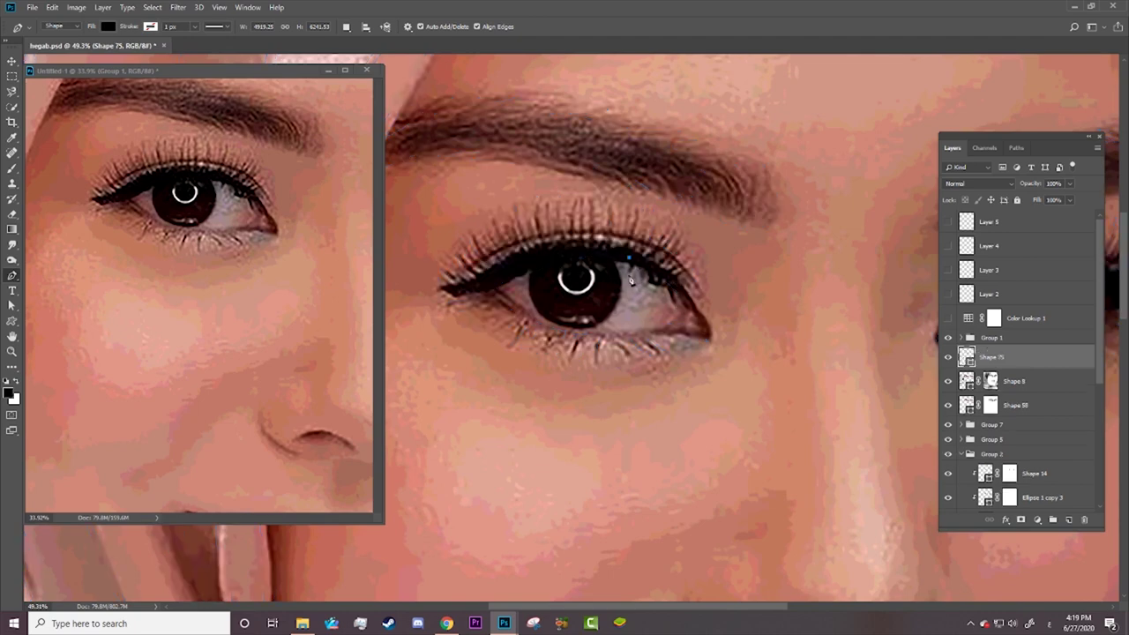
Step: Draw and bend a curved Shape 75 segment at the eye corner, undoing misplaced anchors
left_click(630, 279)
left_click(611, 303)
key("ctrl+z")
left_click_drag(644, 308, 657, 279)
key("ctrl")
mouse_move(632, 256)
left_mouse_down()
mouse_move(630, 292)
mouse_move(659, 292)
left_mouse_up()
key("Delete")
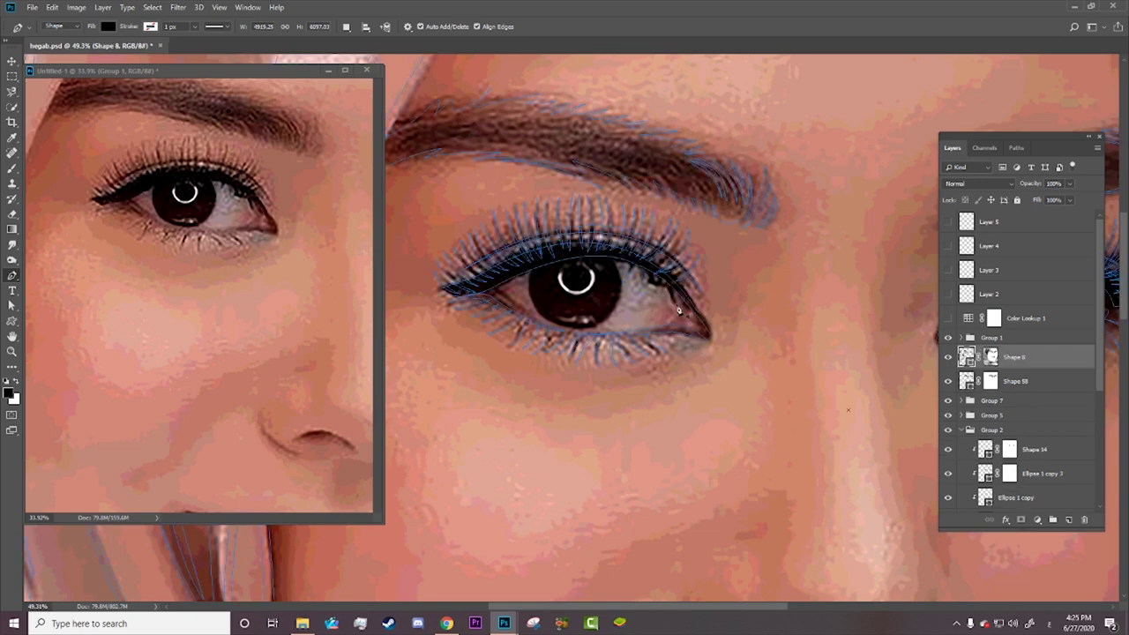
key("ctrl+z")
key("z")
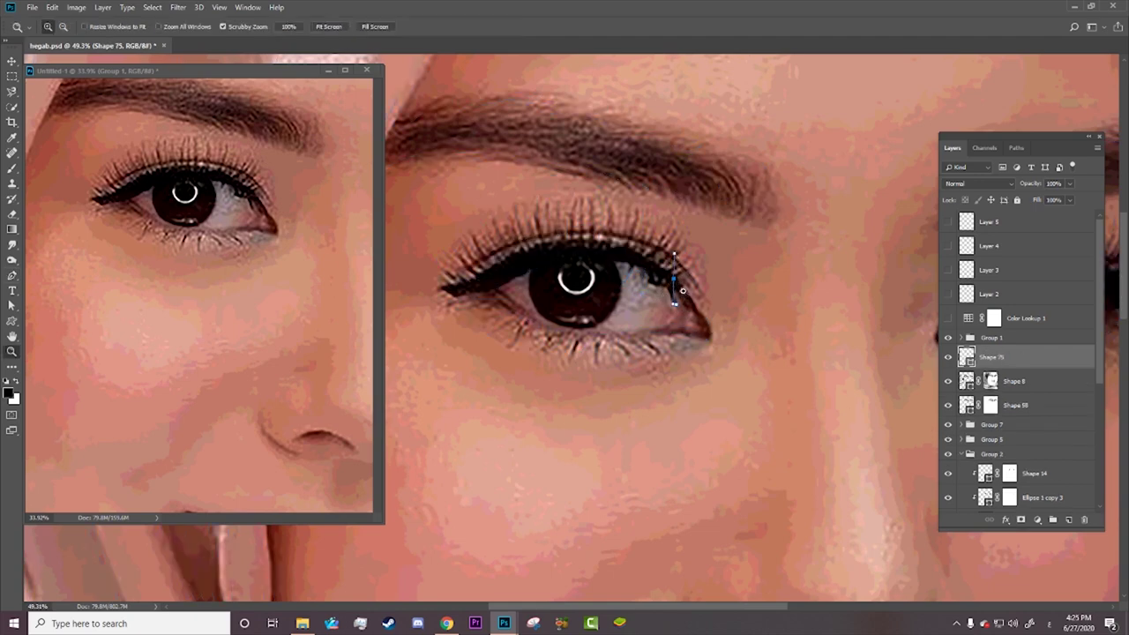
Step: Remove an anchor's upward handle and extend the eye-corner path with a wider curve
scroll(683, 290, "up", 3)
scroll(677, 288, "up", 2)
key("p")
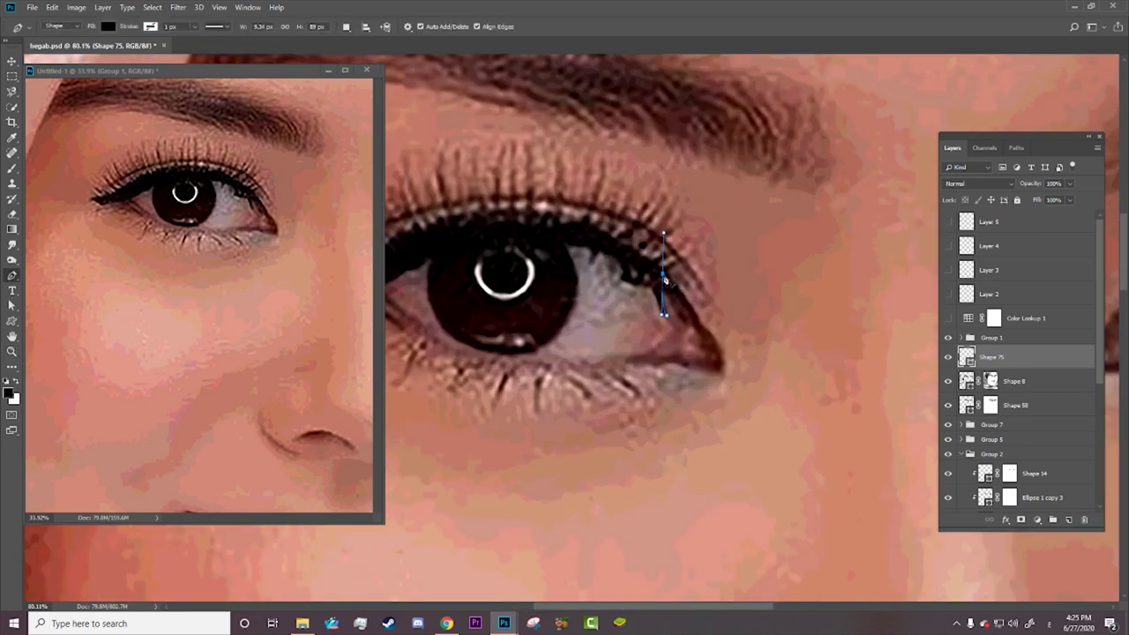
key("alt")
left_click(664, 280, "alt")
key("Delete")
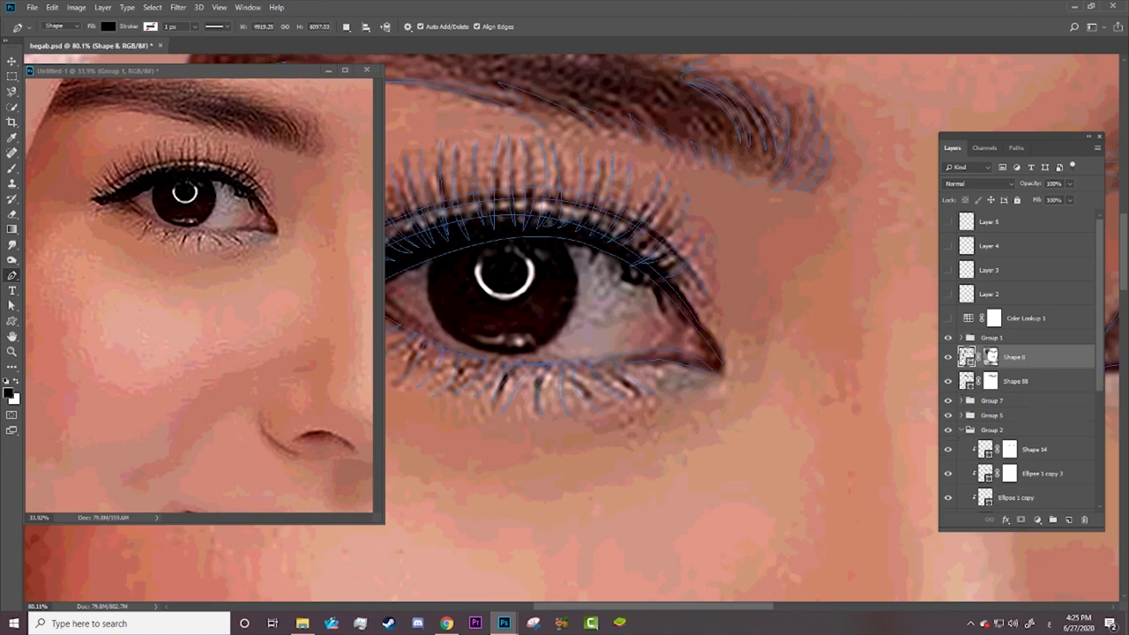
key("ctrl+z")
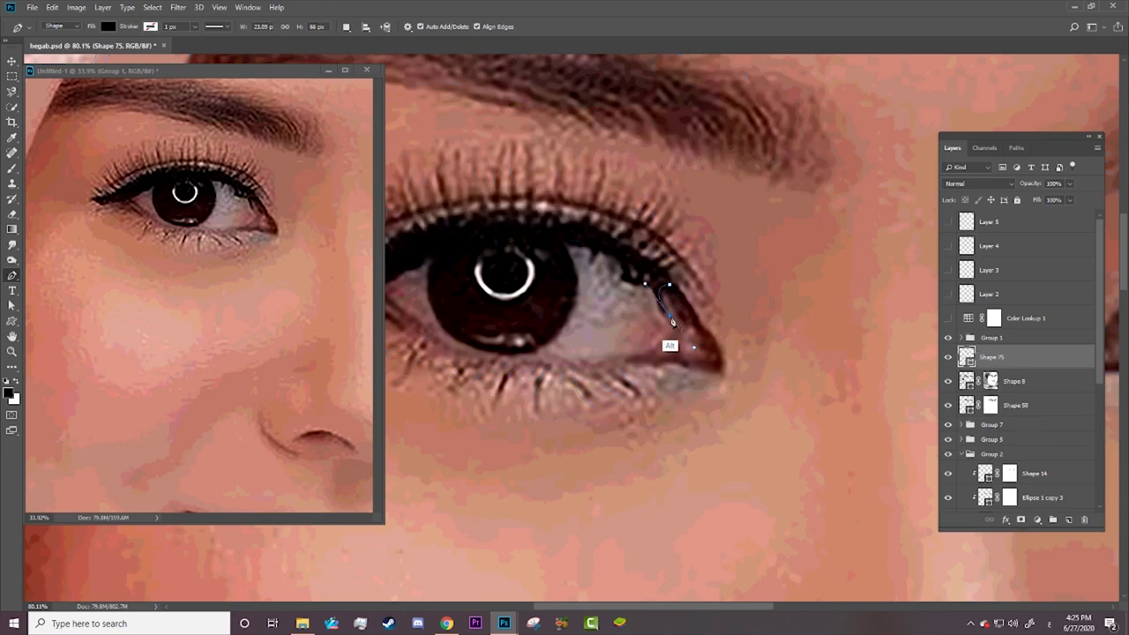
left_click_drag(670, 315, 657, 328)
left_click_drag(665, 308, 644, 304)
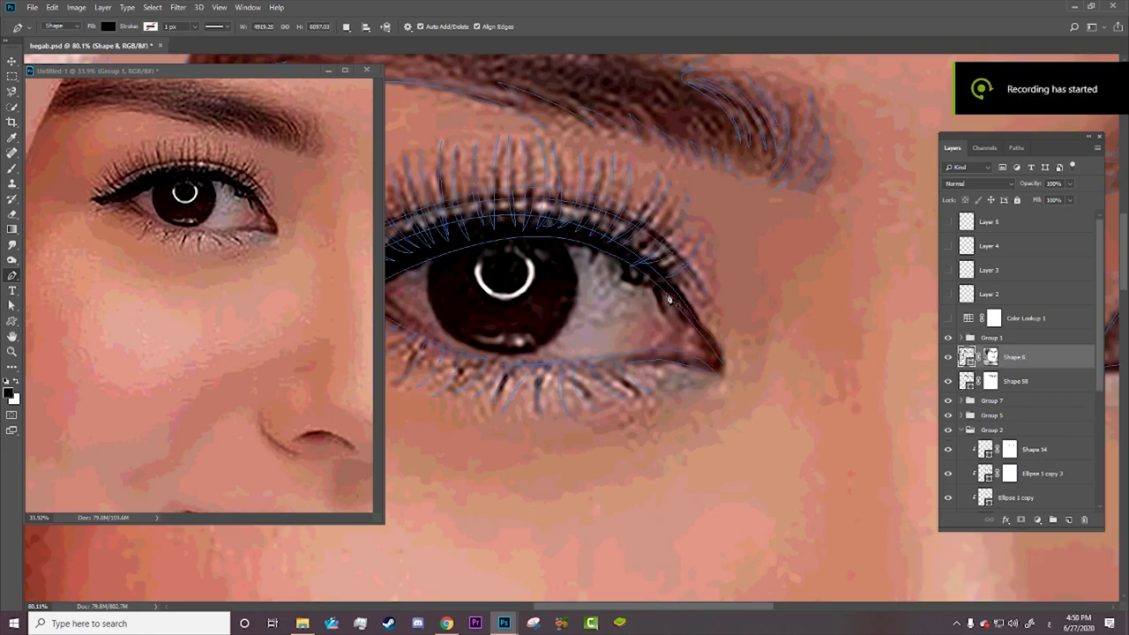
Step: Draw another short curved shape at the eye's outer corner, then start one beside the iris
left_click(676, 289)
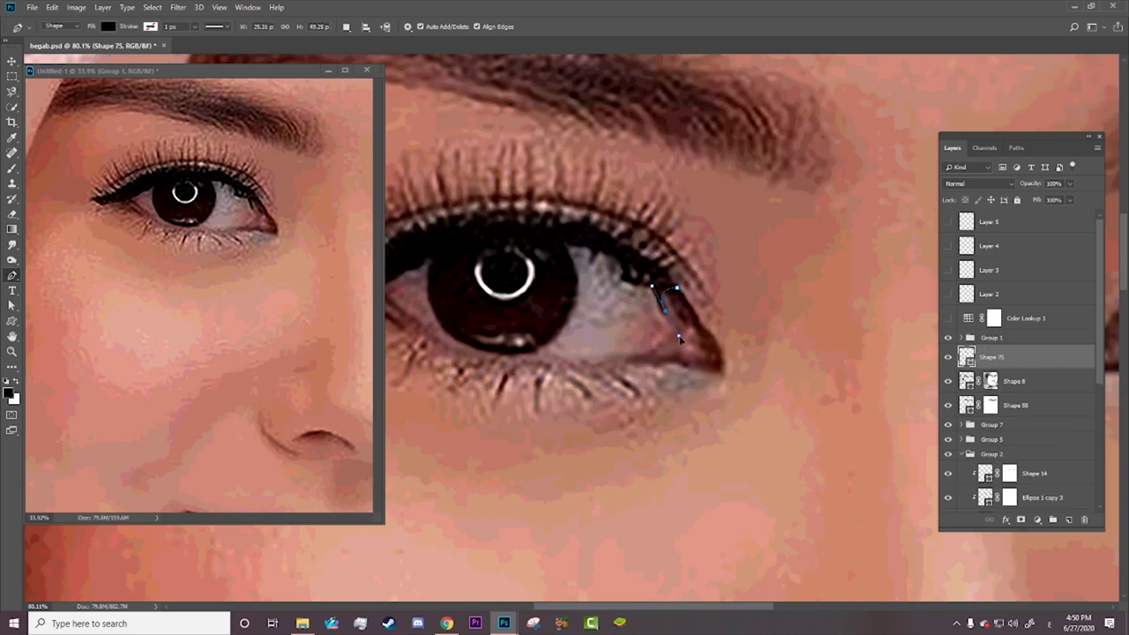
left_click_drag(662, 300, 659, 286)
left_click(671, 284)
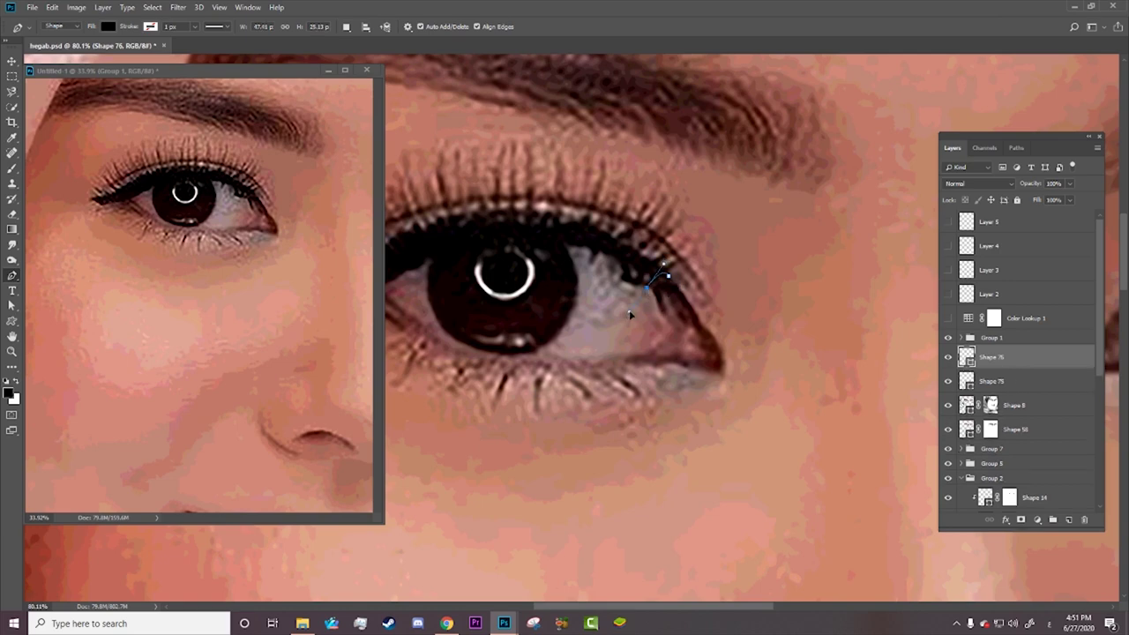
left_click(671, 283)
left_click_drag(670, 282, 694, 297)
left_click(648, 262)
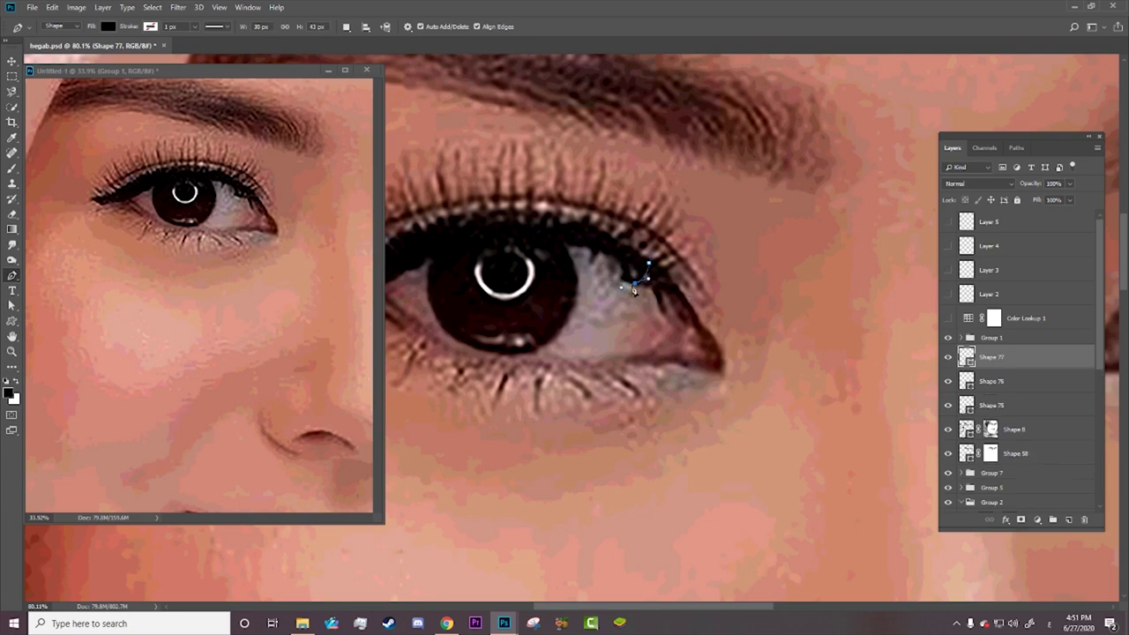
Step: Add a curved segment at the eye's outer corner and tighten its curve
left_click_drag(634, 284, 649, 267)
right_click(633, 257)
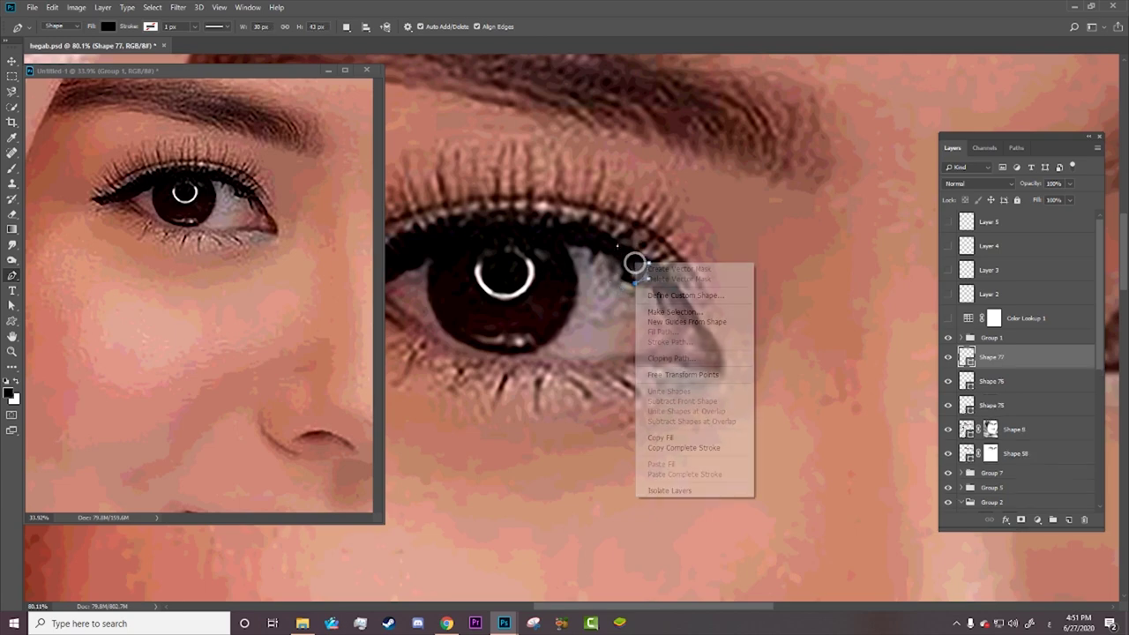
key("Escape")
right_click(640, 263)
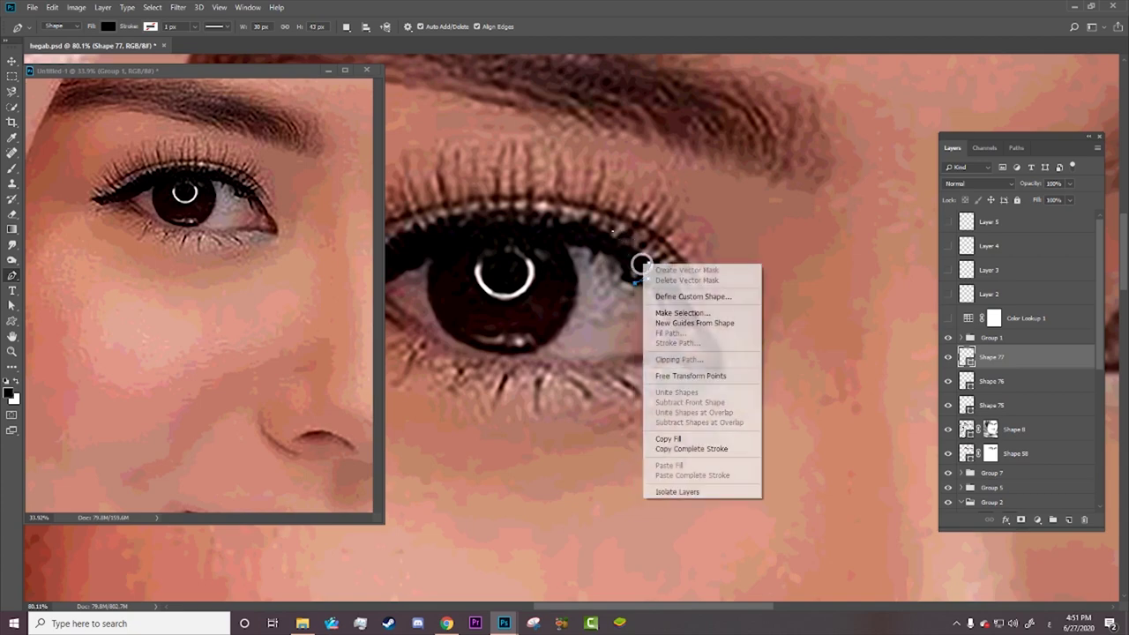
key("Escape")
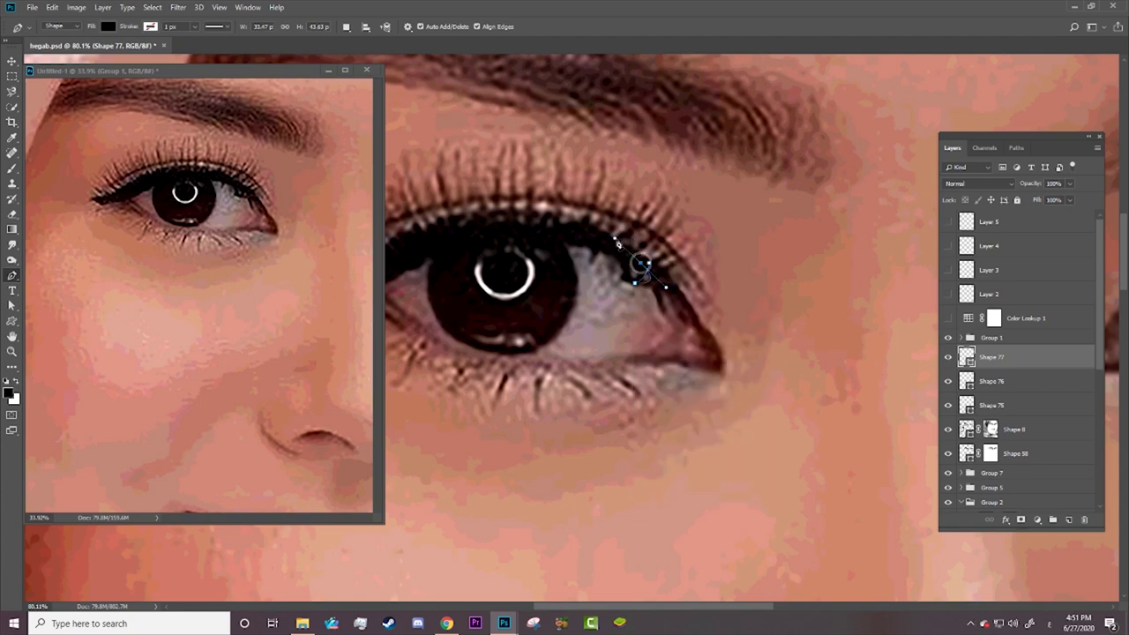
left_click(635, 282, "ctrl")
left_click_drag(593, 225, 628, 250)
Step: Sketch a small Shape 78 at the eye corner, check it without the photo, then delete it
left_click(629, 255)
left_click(624, 277)
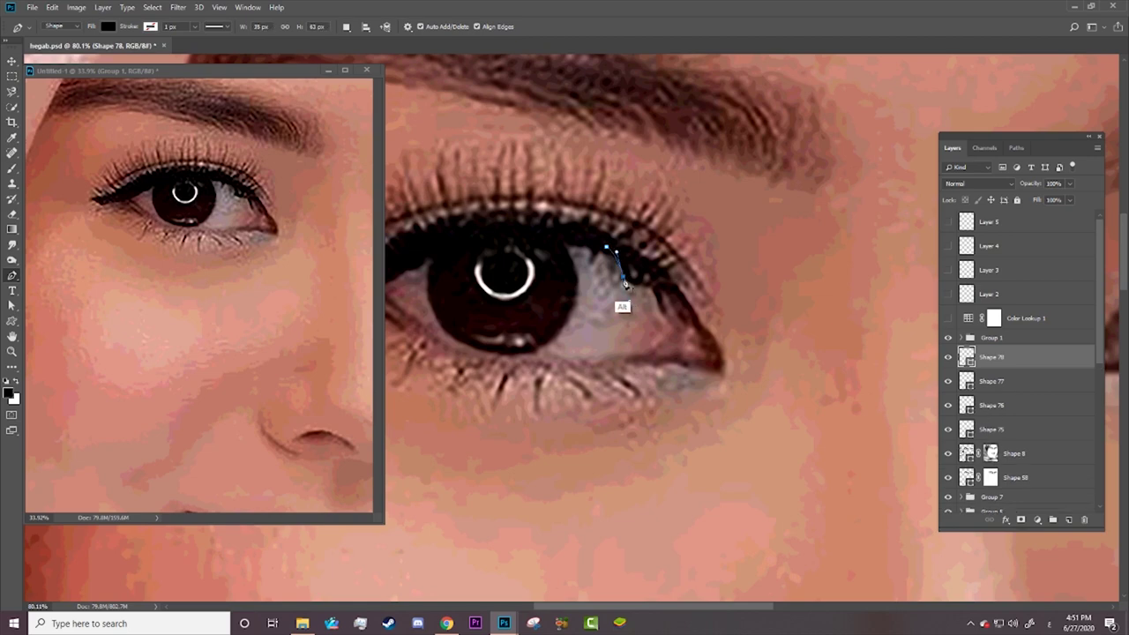
left_click(616, 252)
mouse_move(610, 247)
left_mouse_down()
mouse_move(584, 230)
mouse_move(592, 261)
mouse_move(584, 238)
left_mouse_up()
left_click(607, 246, "alt")
left_click(948, 339)
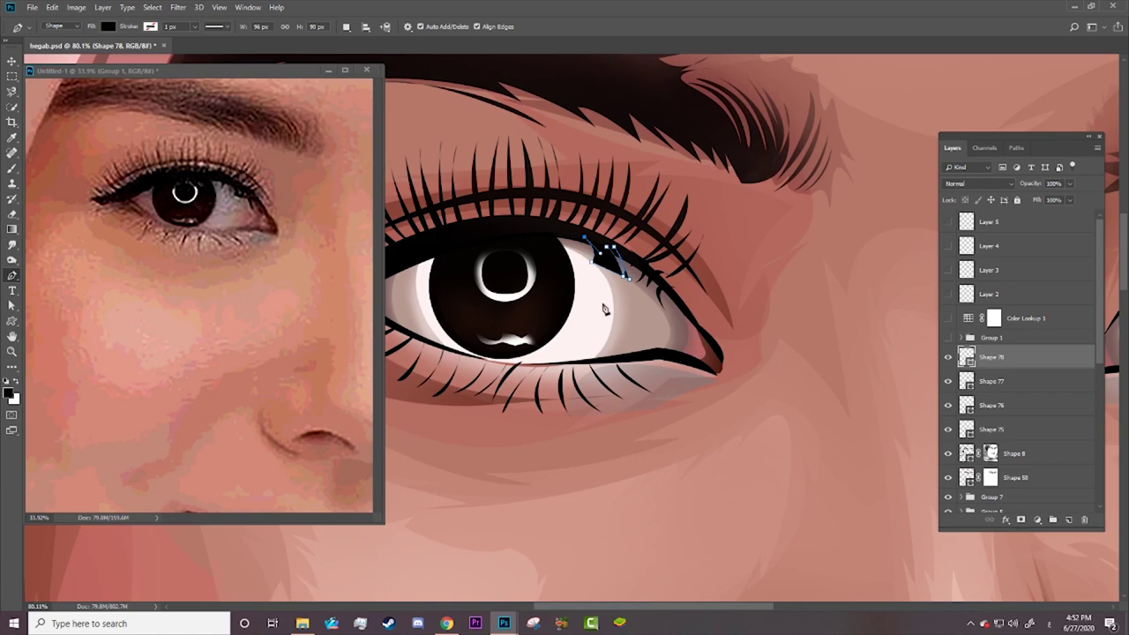
key("Delete")
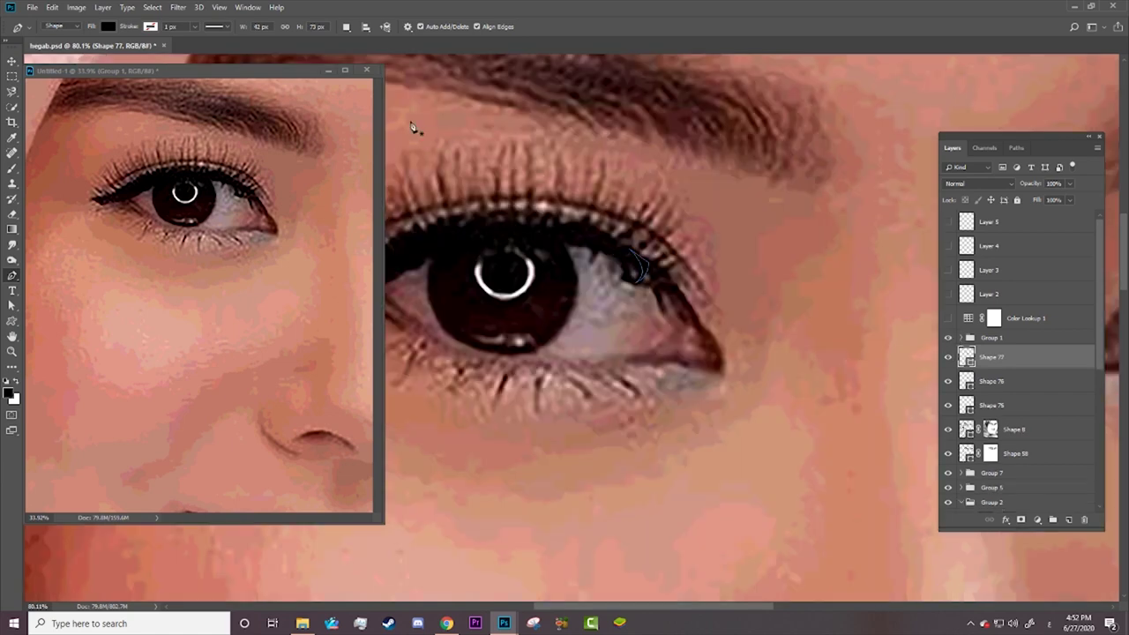
Step: Redraw the eyelid-corner shape with curved anchors and bend its upper curve
left_click(623, 244, "shift")
mouse_move(634, 285)
left_mouse_down()
mouse_move(574, 221)
mouse_move(593, 233)
left_mouse_up()
left_click(627, 286)
mouse_move(608, 243)
left_mouse_down()
mouse_move(581, 232)
mouse_move(574, 285)
left_mouse_up()
key("ctrl")
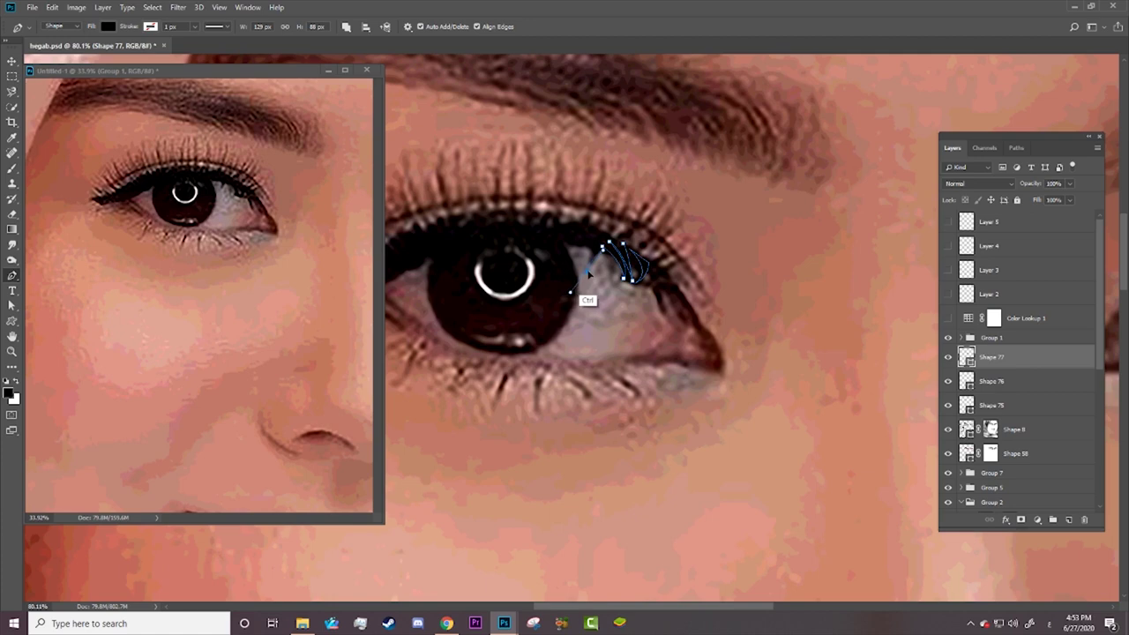
mouse_move(588, 275)
left_mouse_down()
mouse_move(551, 219)
mouse_move(587, 253)
left_mouse_up()
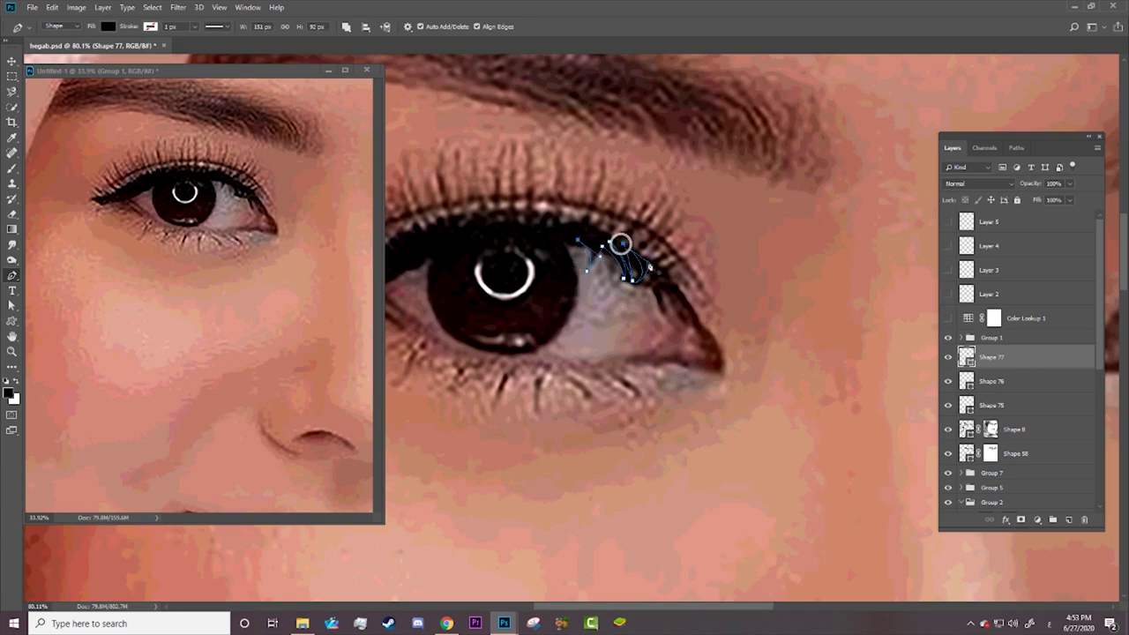
Step: Raise the upper curve into a taller arch and hide the photo to check the vector eye
right_click(622, 256)
key("Escape")
left_click_drag(625, 251, 651, 271)
left_click(948, 338)
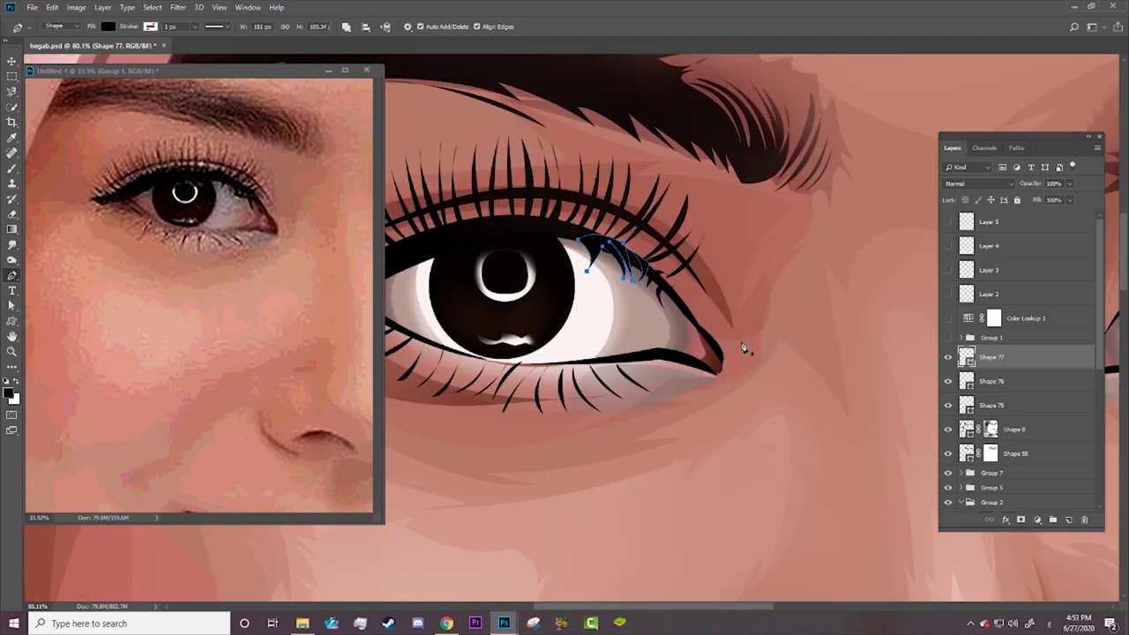
key("a")
scroll(740, 315, "down", 2)
Step: Zoom the portrait and reference photo in and out to compare the eye
key("z")
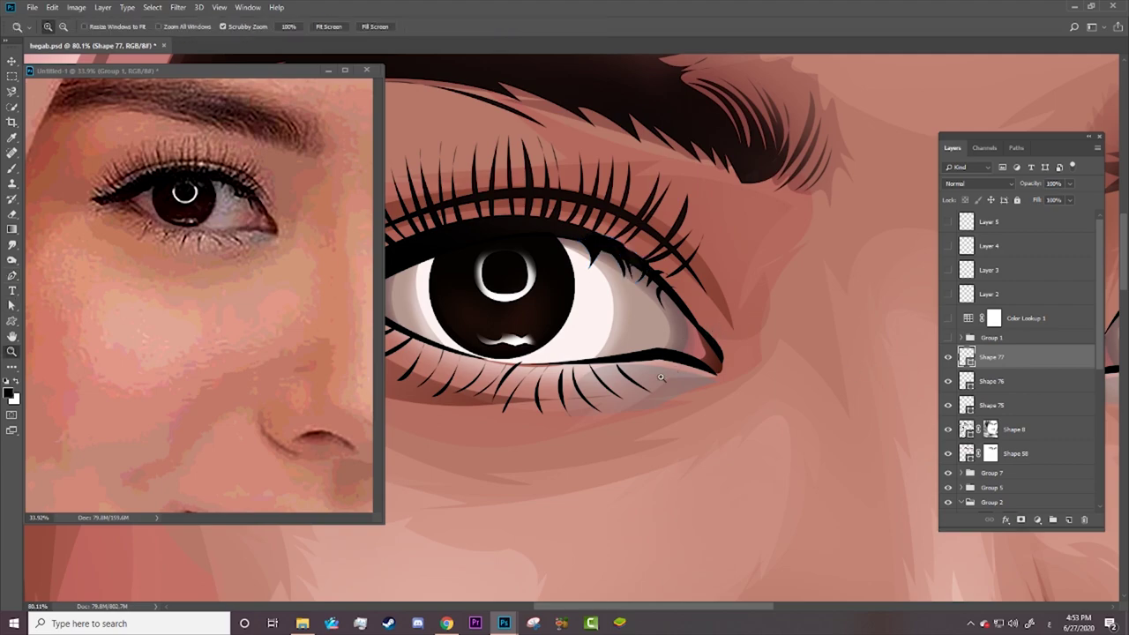
left_click_drag(690, 414, 617, 414)
left_click_drag(656, 367, 789, 356)
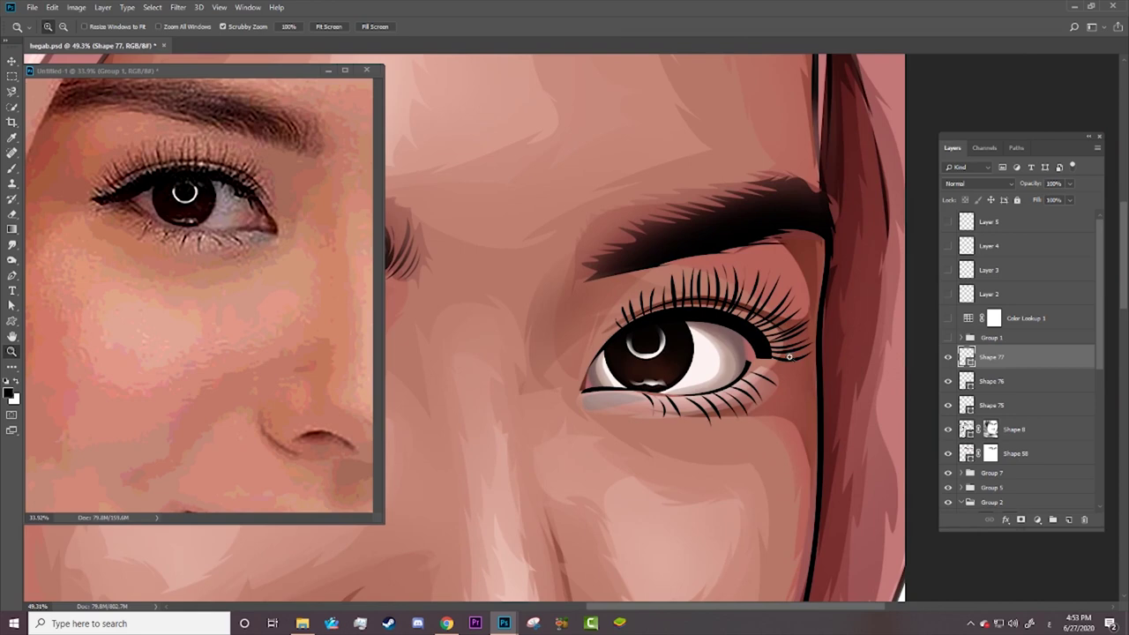
mouse_move(265, 324)
left_mouse_down()
mouse_move(246, 325)
mouse_move(282, 324)
left_mouse_up()
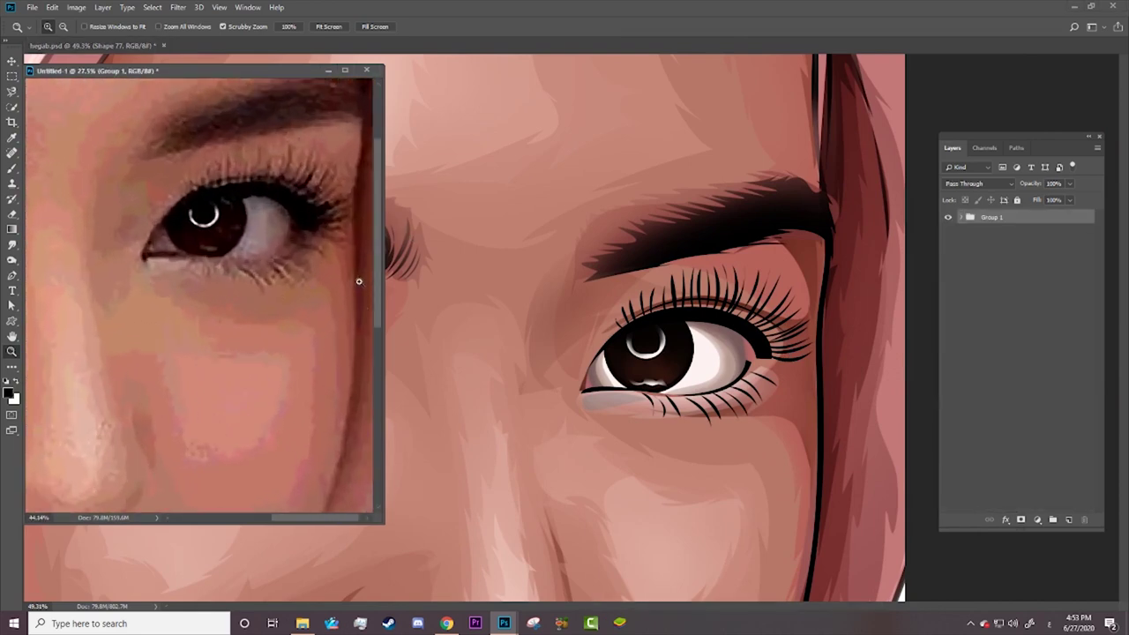
left_click(703, 374)
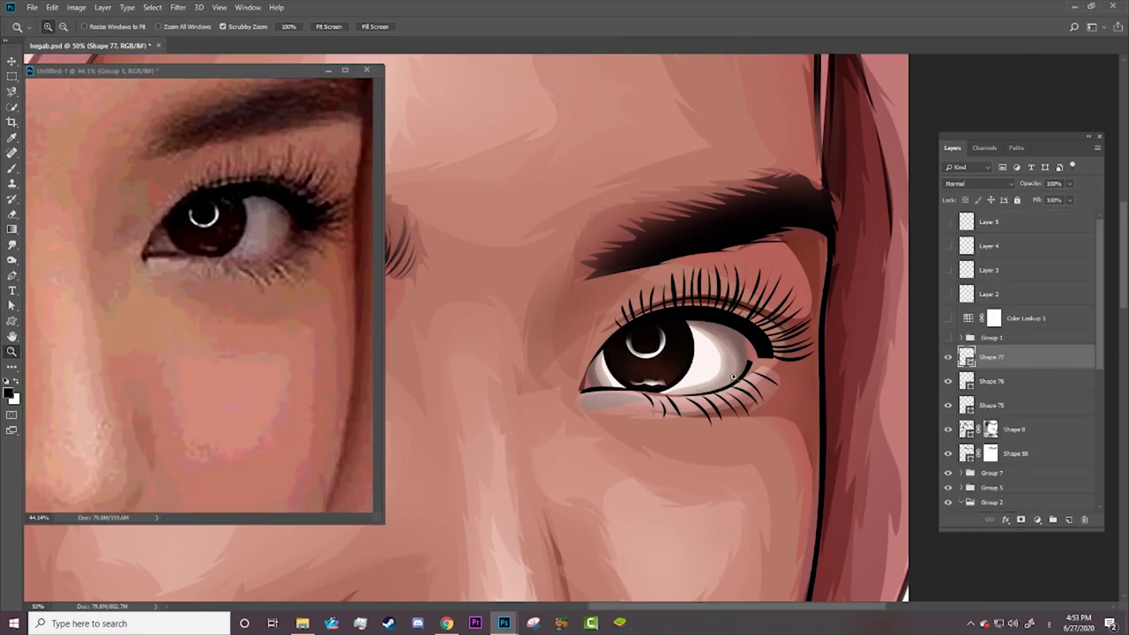
mouse_move(733, 378)
left_mouse_down()
mouse_move(642, 329)
mouse_move(603, 342)
left_mouse_up()
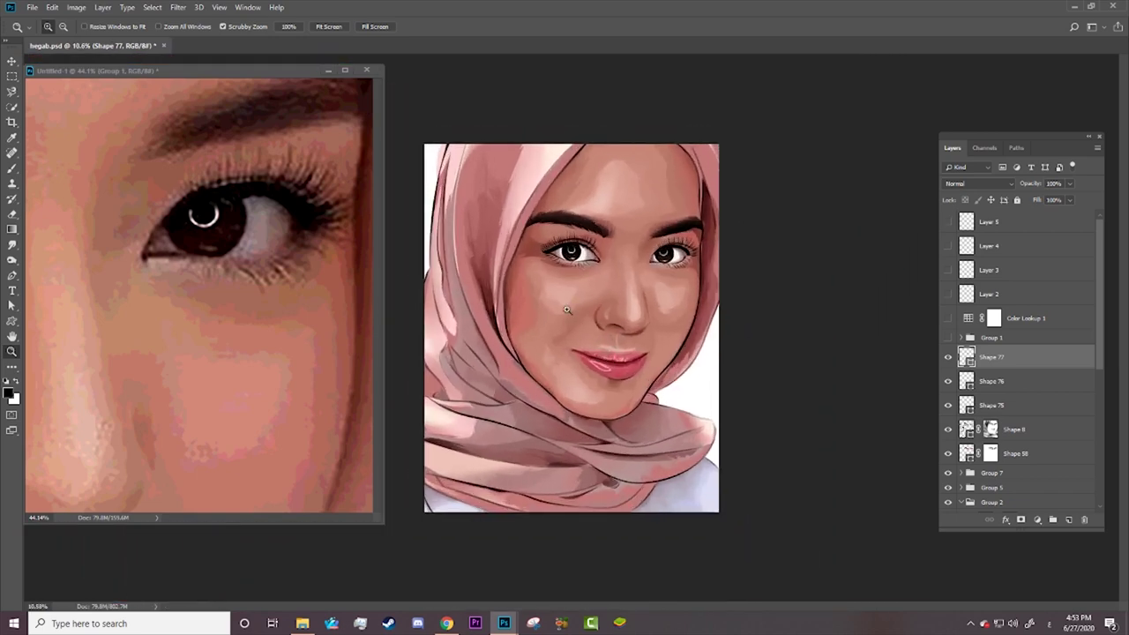
left_click_drag(264, 384, 205, 389)
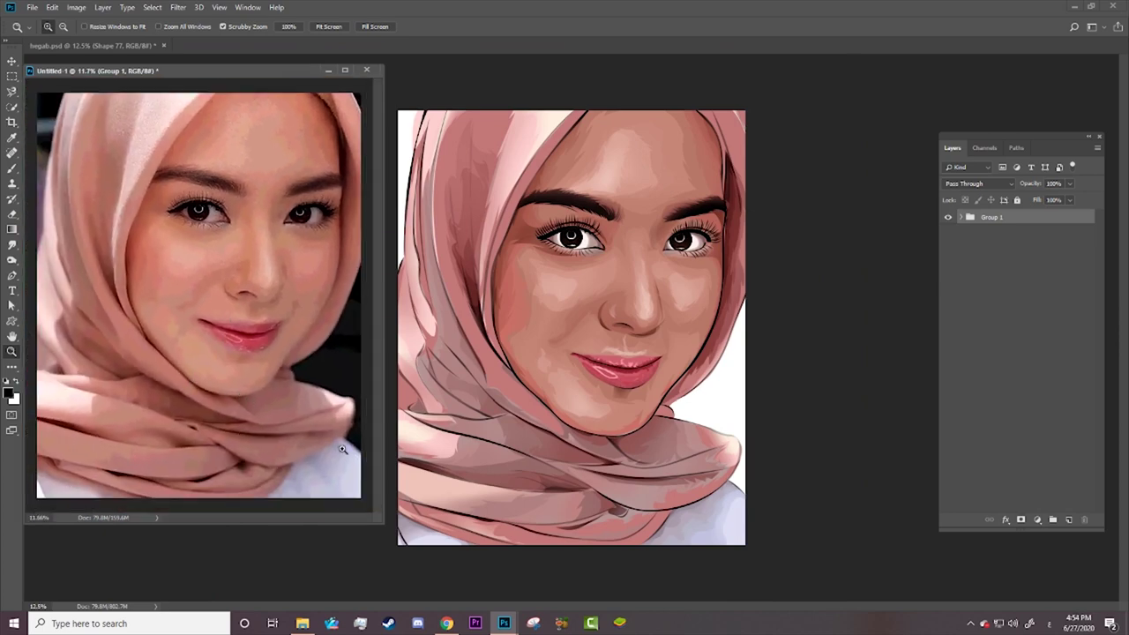
left_click(743, 465)
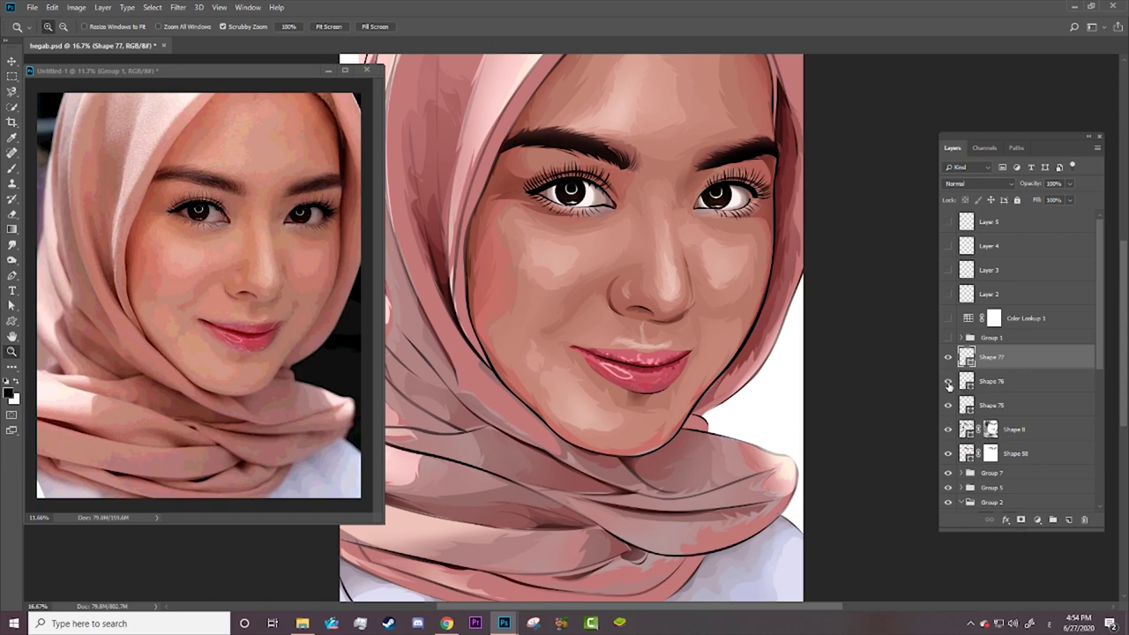
Step: Merge Shape 75, 76 and 77 into a single Shape 77 layer
left_click(995, 406)
left_click(1009, 362, "shift")
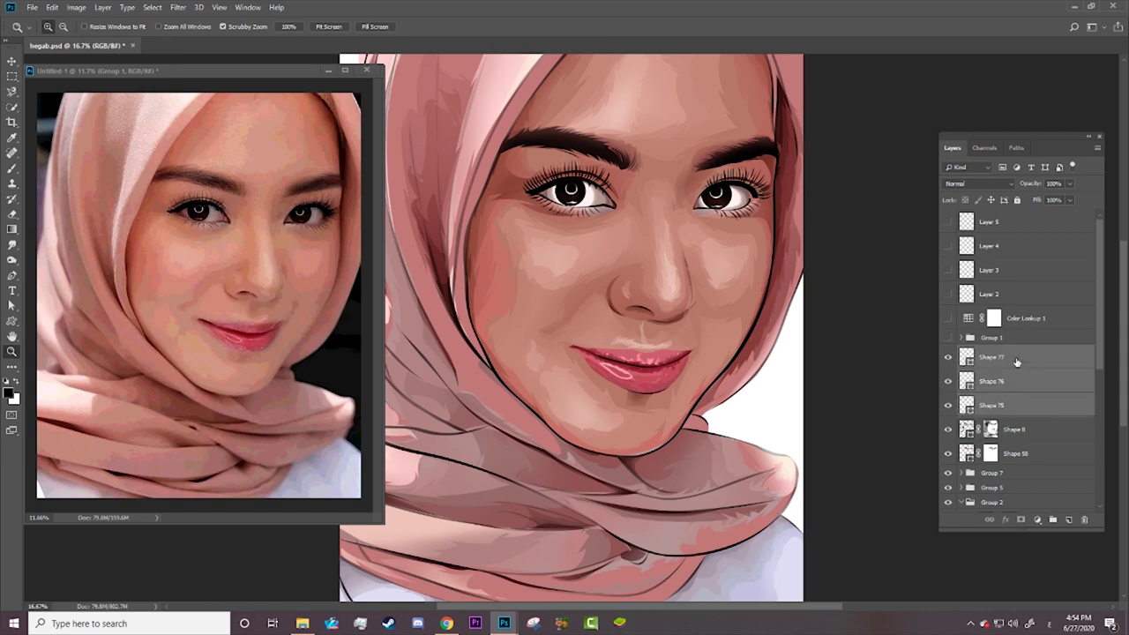
right_click(1018, 365)
left_click(908, 461)
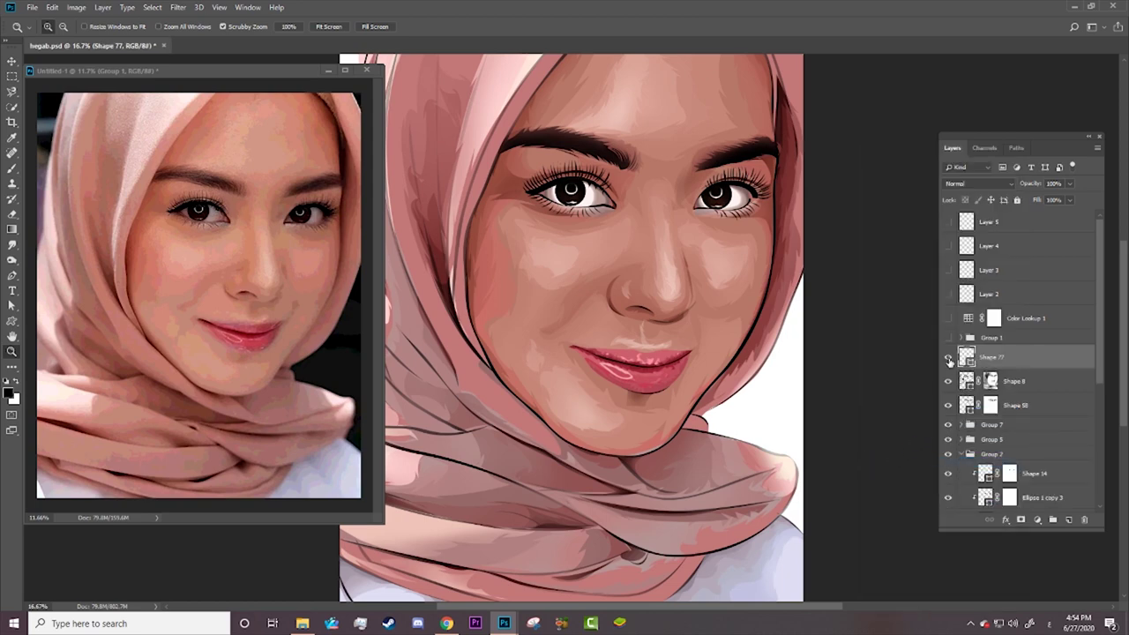
left_click(949, 357)
Step: Try merging Shape 8 into Shape 77, then undo it
left_click(1014, 381, "shift")
right_click(1014, 381)
left_click(919, 461)
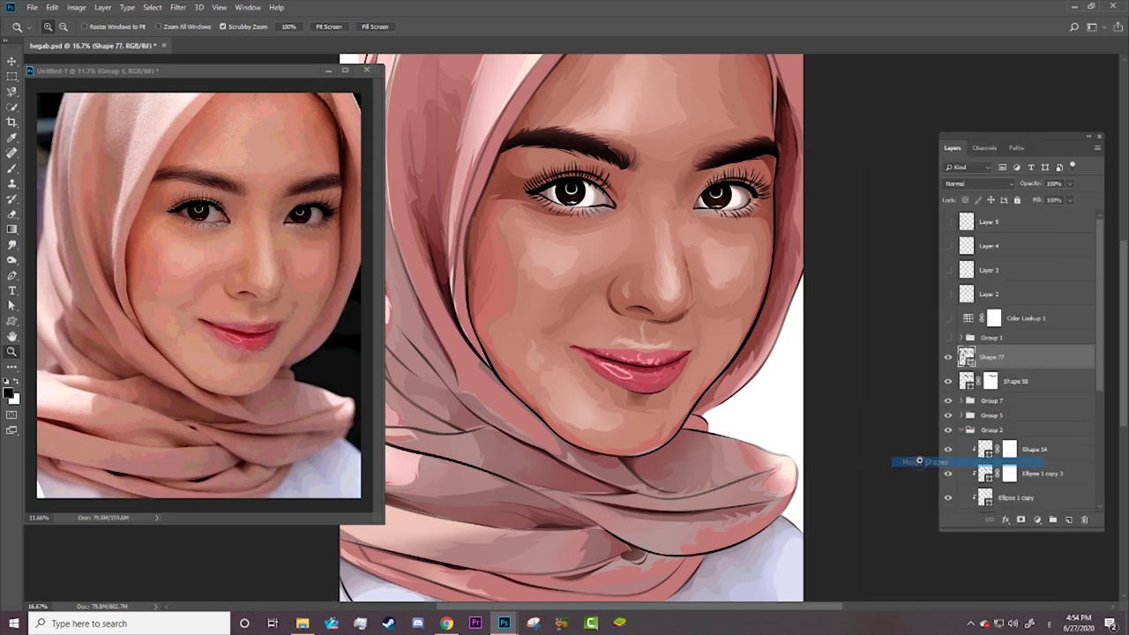
key("ctrl+z")
left_click(1023, 361)
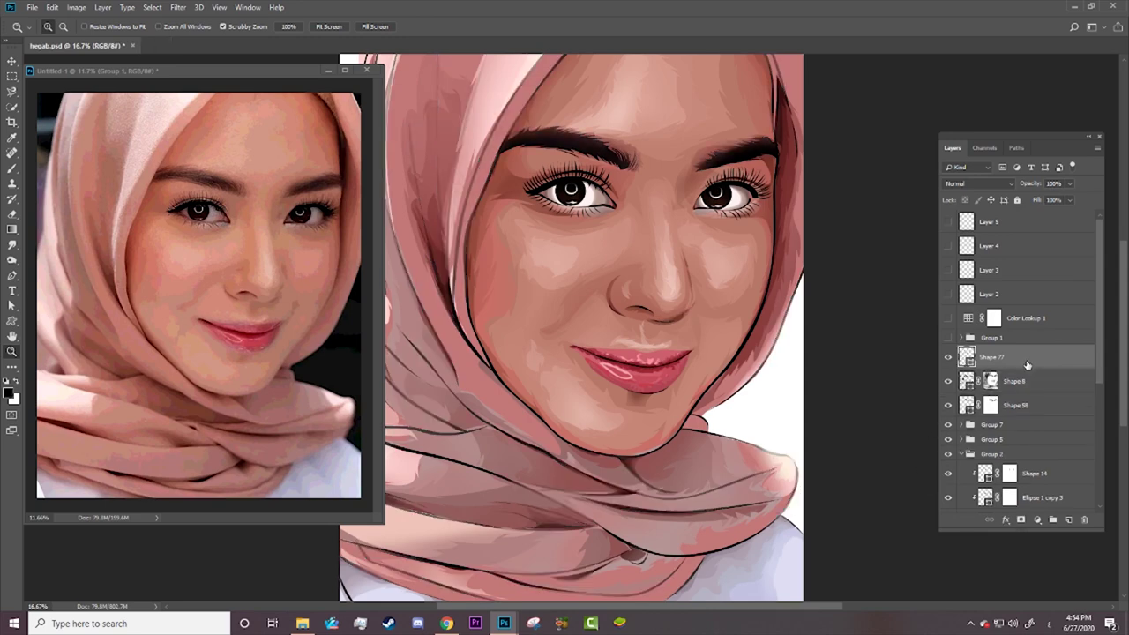
Step: Select Shape 58 and Shape 8, toggle the hijab group, and expand Group 7
left_click(968, 410)
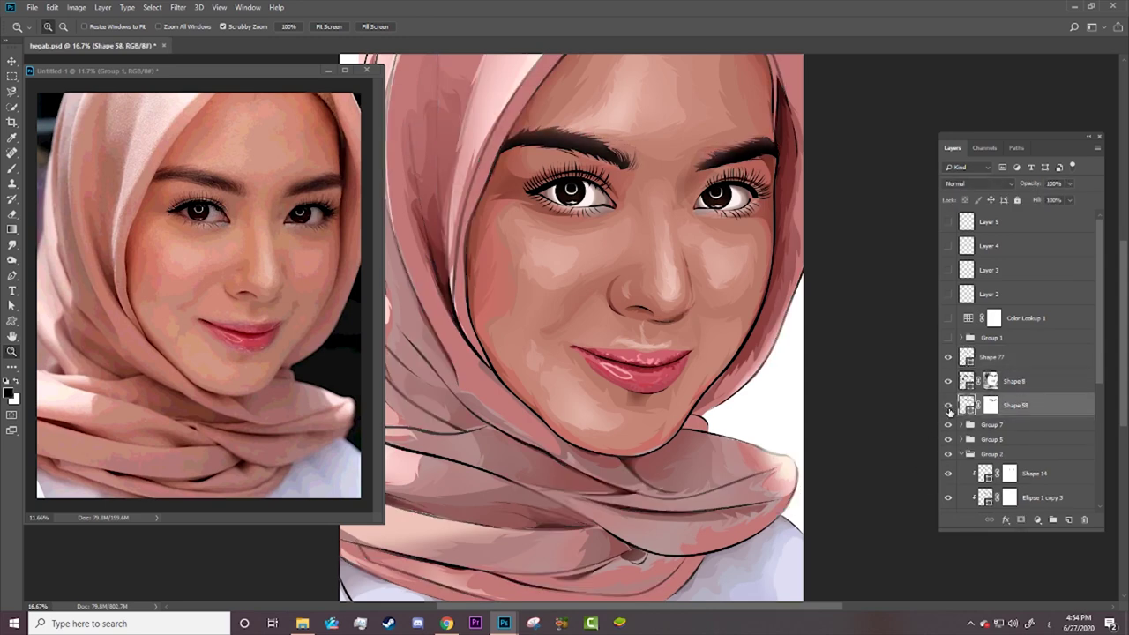
left_click(1047, 382, "shift")
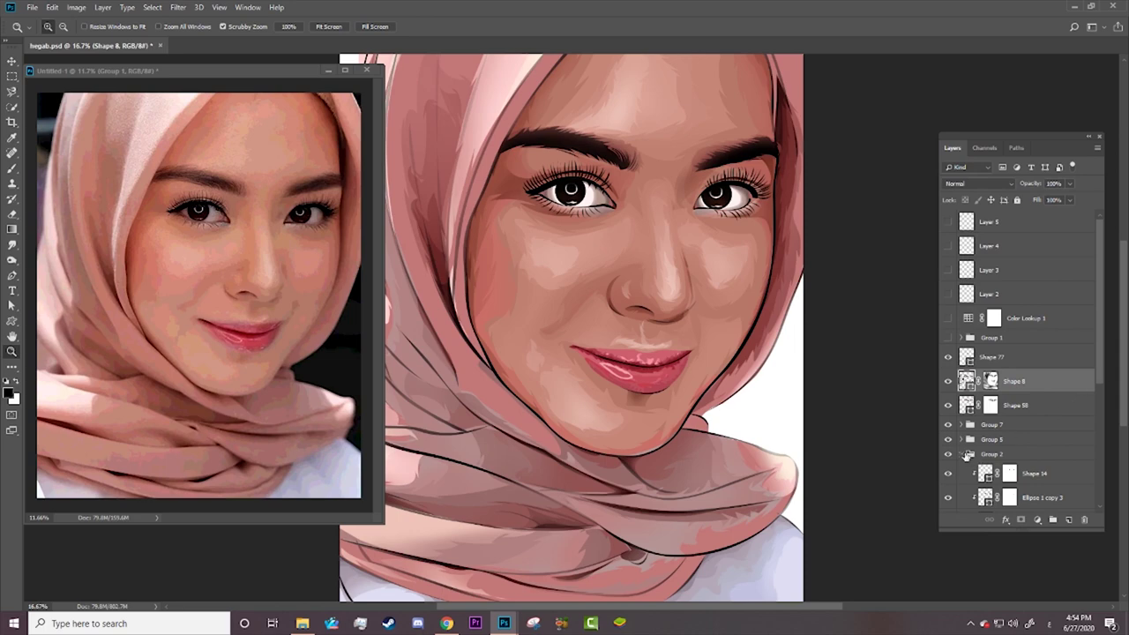
left_click(969, 454)
left_click(948, 425)
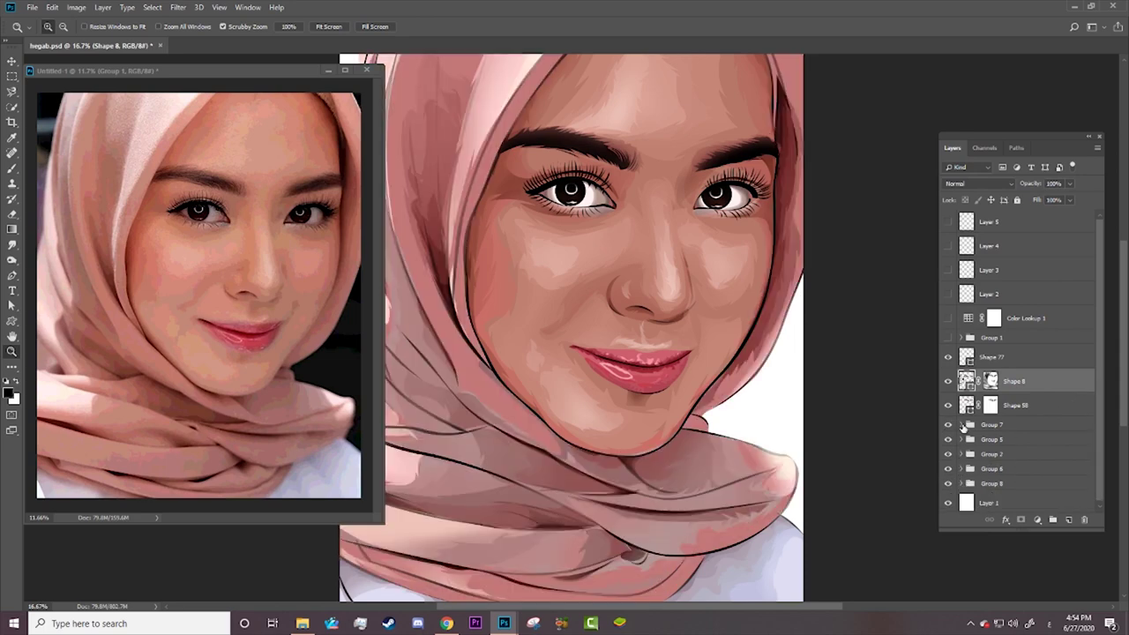
left_click(961, 424)
left_click(978, 444)
Step: Target Shape 57's mask for painting with white, then select the Shape 48 layer's mask
key("a")
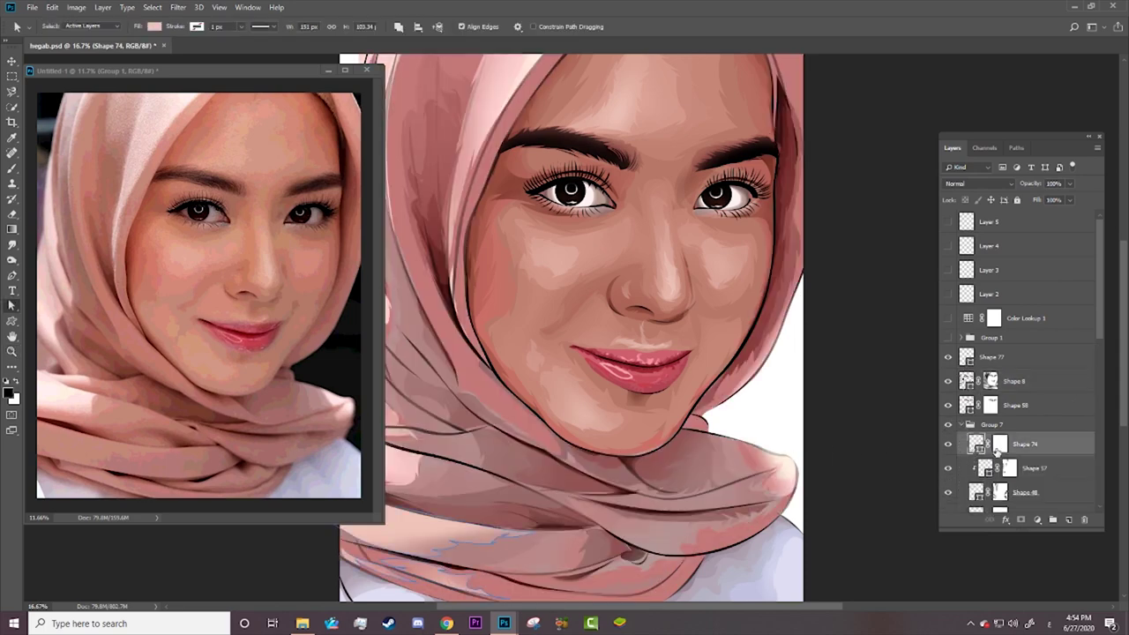
left_click(988, 470)
key("b")
left_click_drag(800, 504, 857, 504)
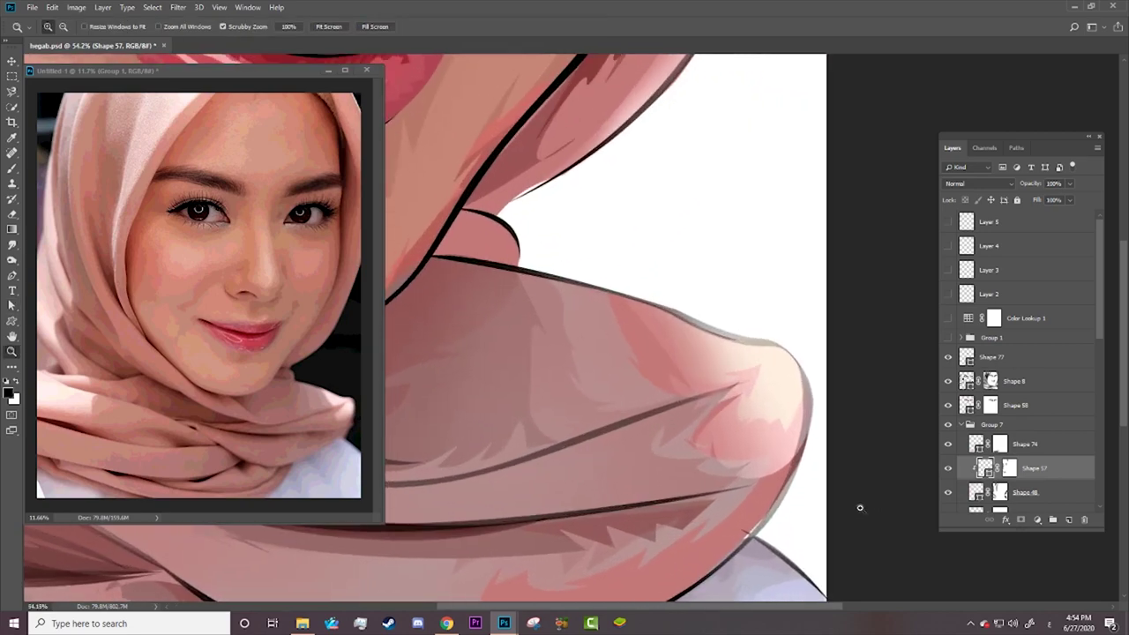
key("ctrl+backslash")
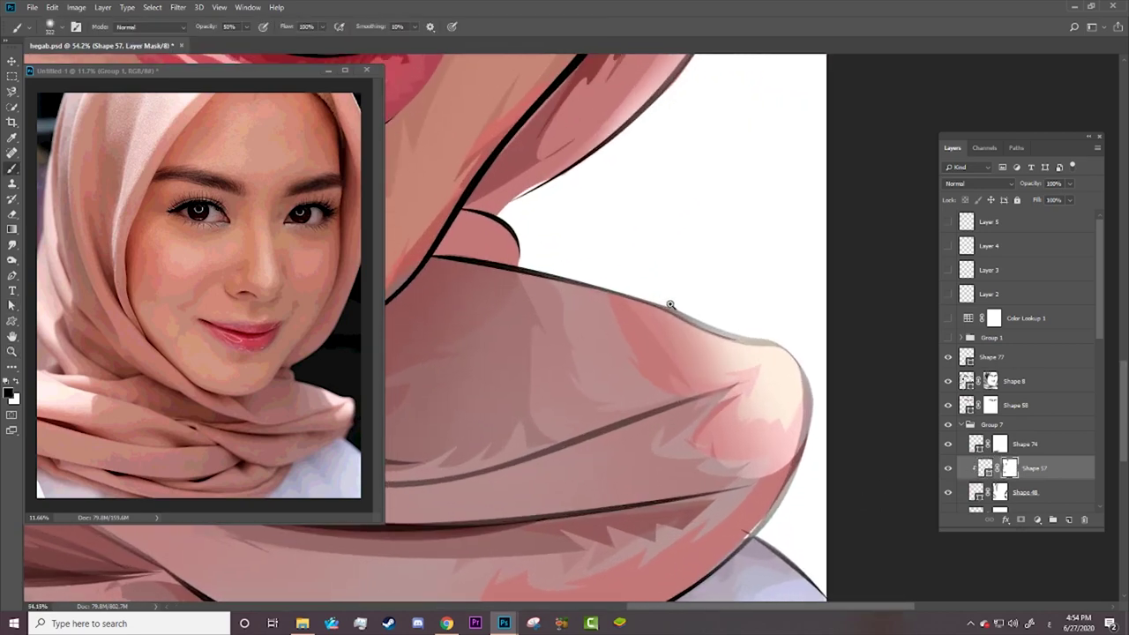
key("x")
scroll(1014, 397, "down", 3)
left_click(987, 358)
Step: Move a scarf highlight anchor left with the Curvature Pen to reshape the curve
key("a")
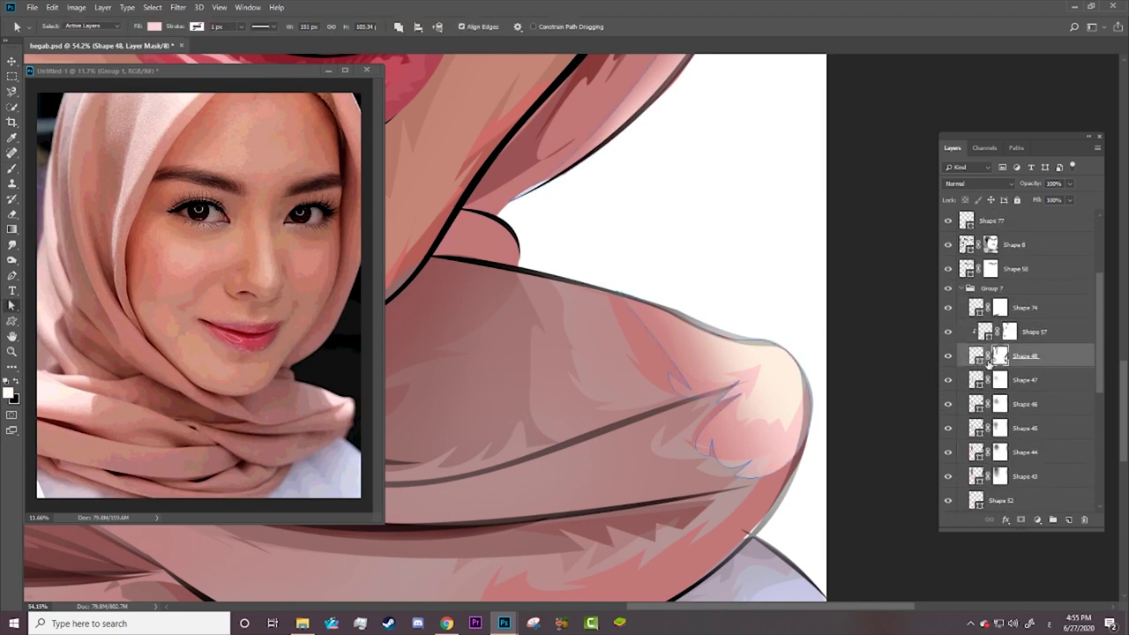
key("b")
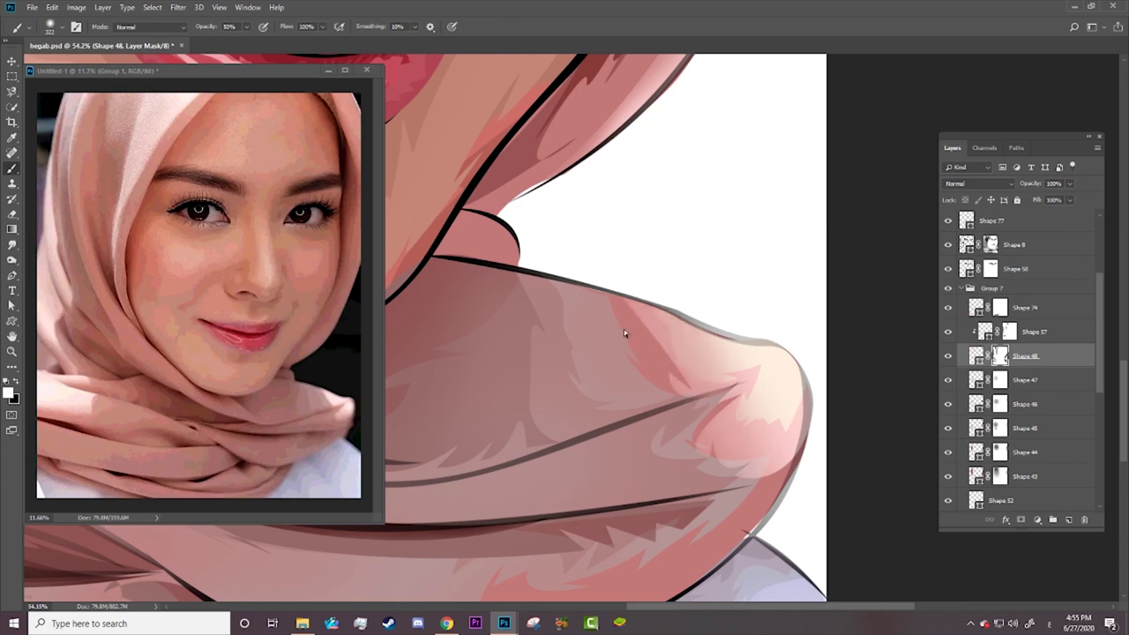
key("a")
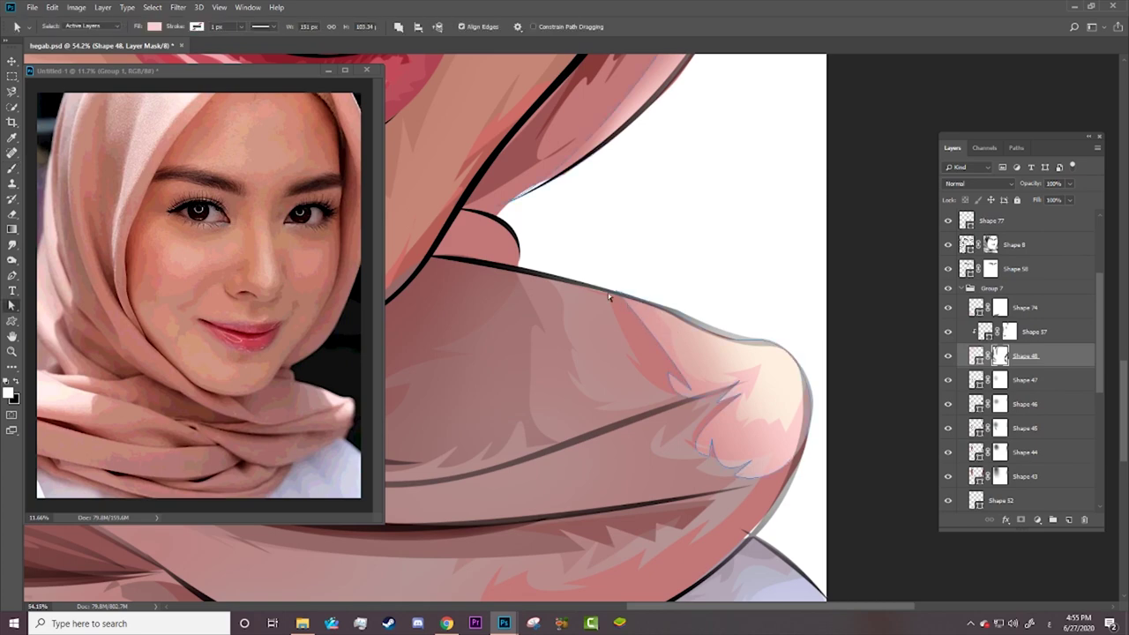
left_click(625, 305)
right_click(11, 275)
left_click(53, 304)
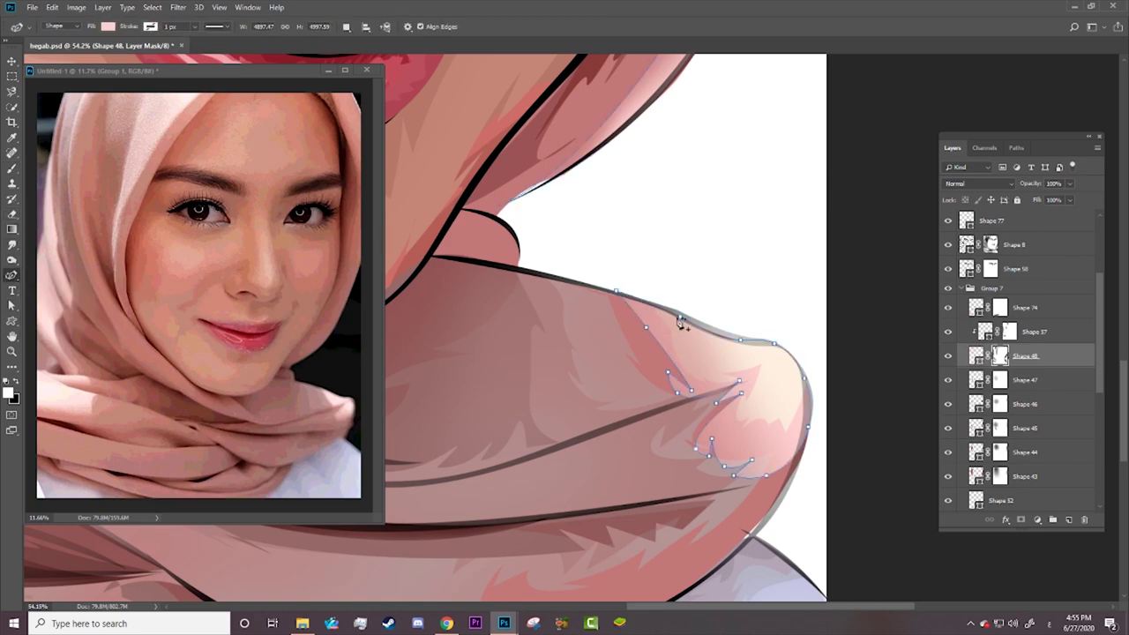
left_click_drag(615, 291, 600, 290)
Step: Zoom in on the scarf folds and toggle Group 1's photo to compare with the artwork
key("a")
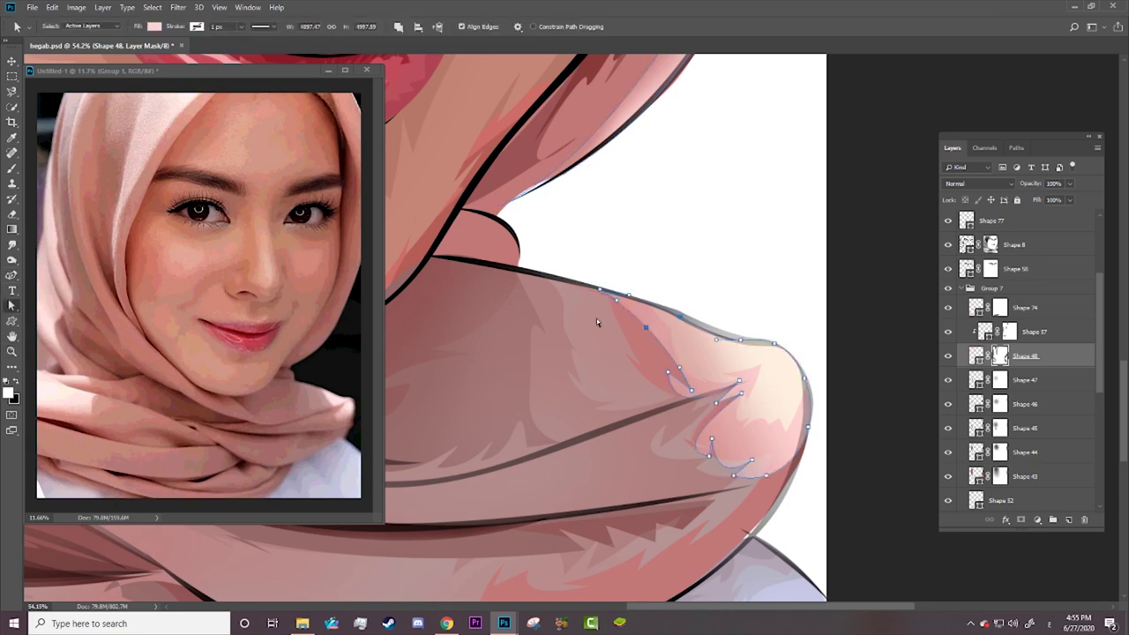
key("z")
left_click_drag(597, 318, 503, 365)
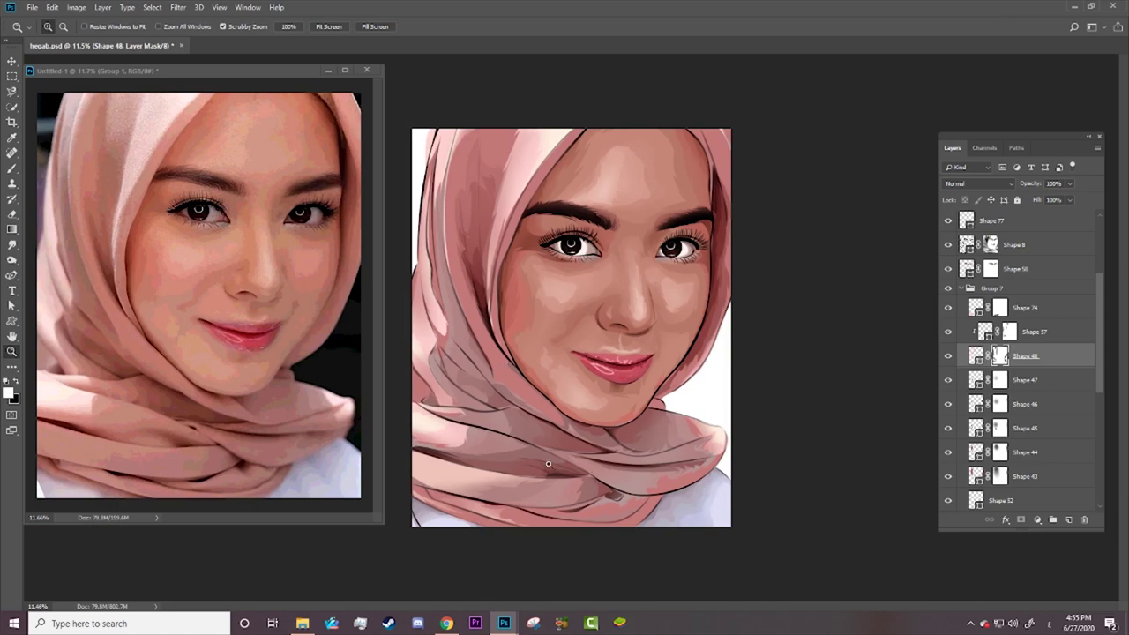
left_click_drag(547, 463, 643, 447)
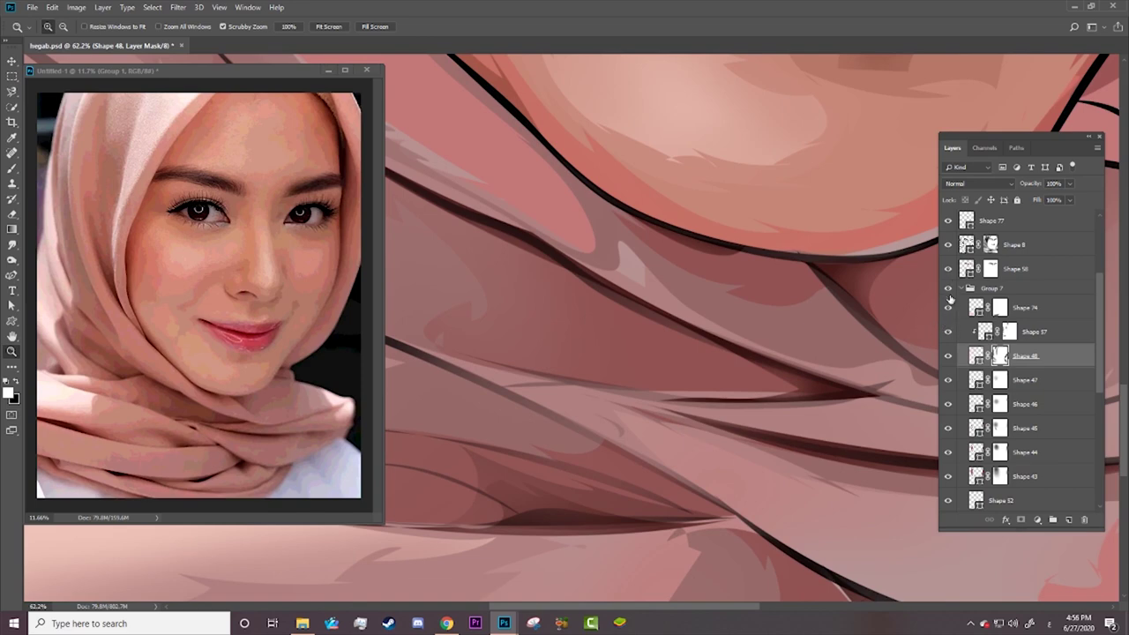
scroll(1073, 249, "up", 3)
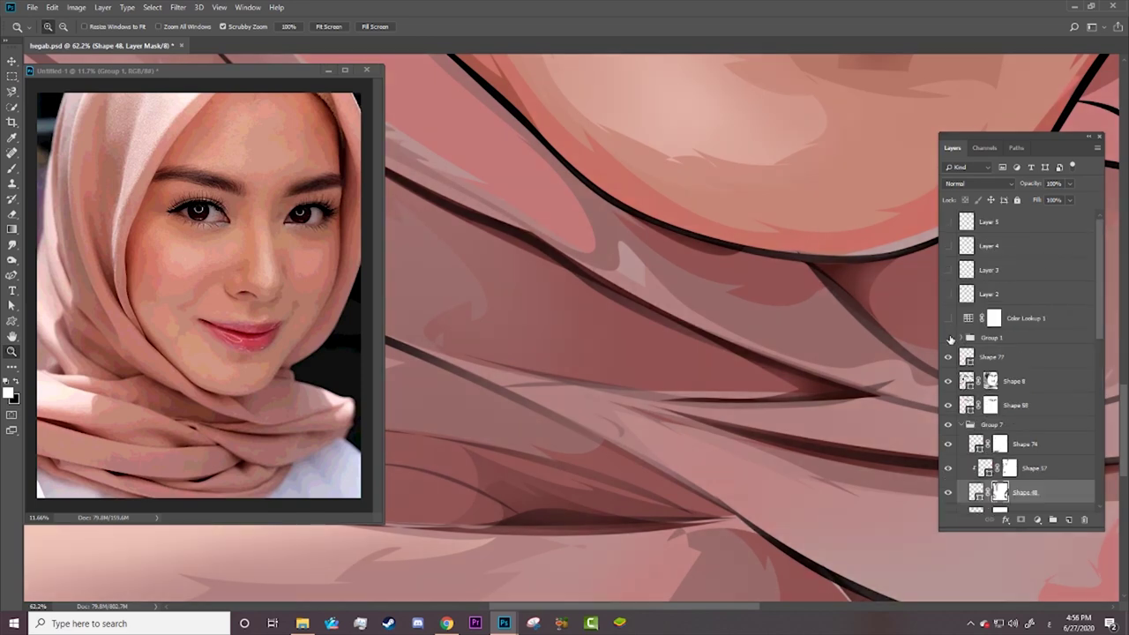
left_click(948, 337)
left_click(948, 337)
left_click(948, 337)
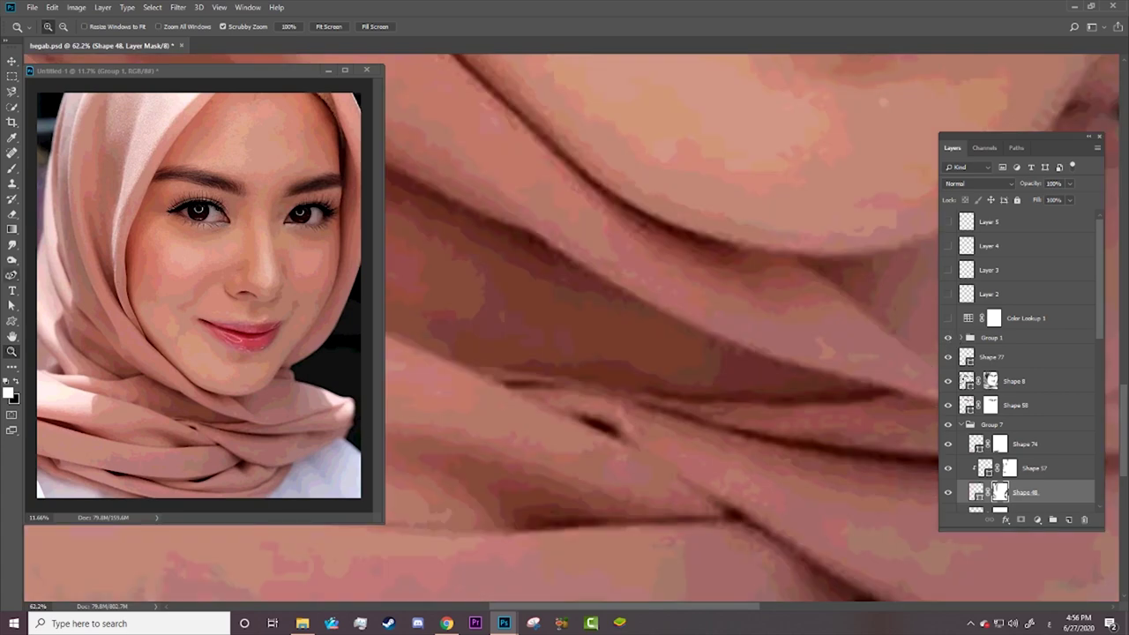
left_click(12, 275)
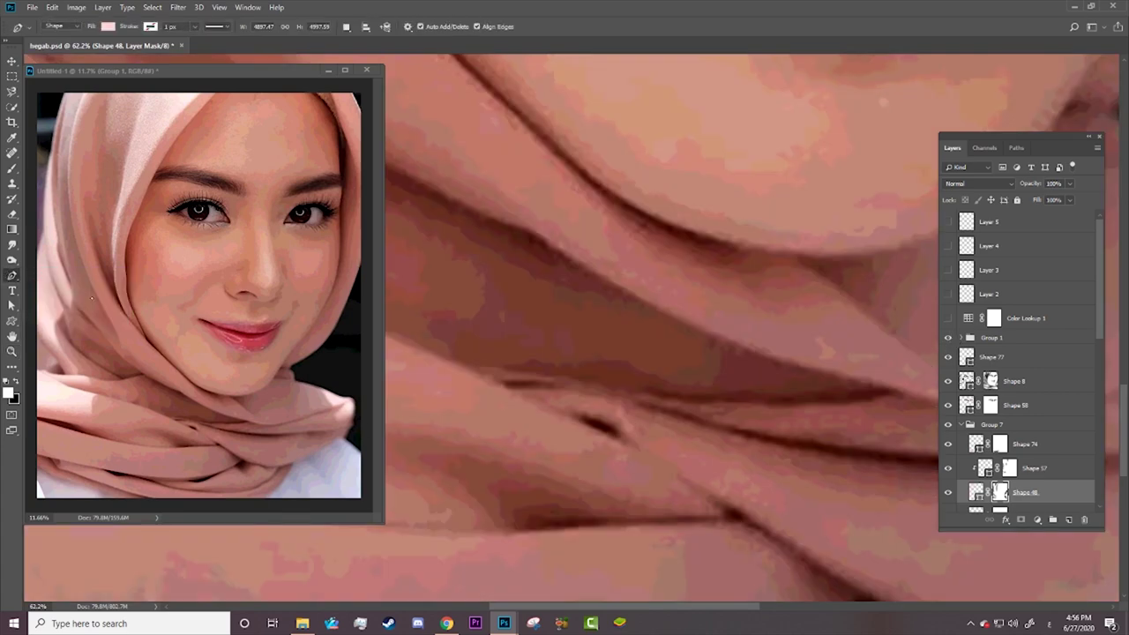
Step: Draw a curved crease shape along the scarf fold with the Pen tool
left_click(553, 405)
left_click_drag(625, 436, 650, 462)
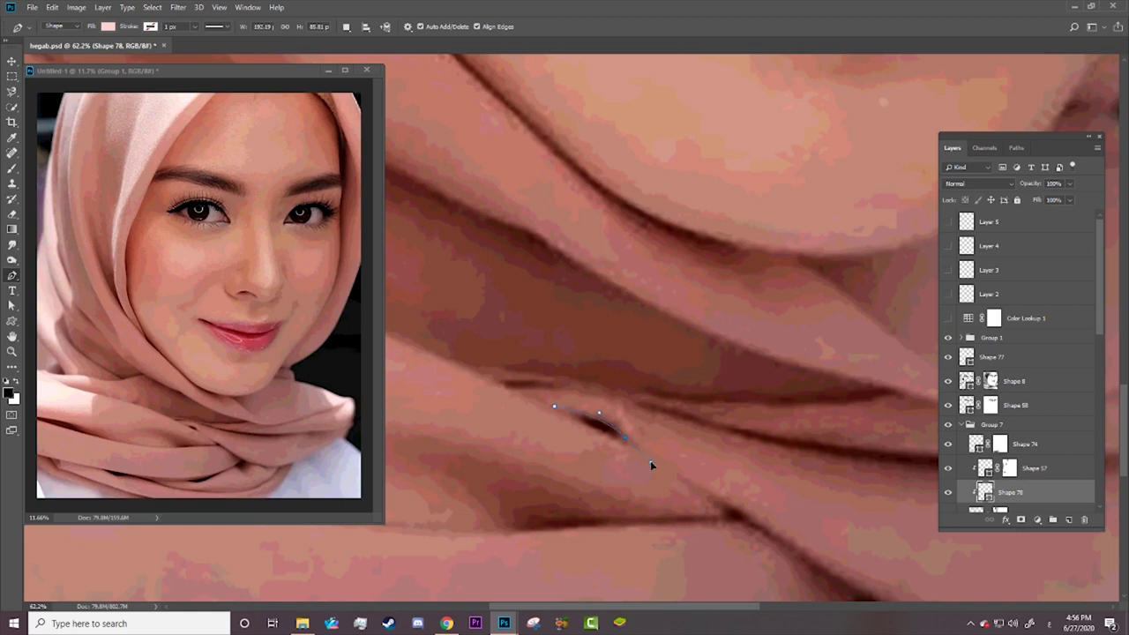
key("ctrl")
left_click_drag(625, 437, 623, 416)
left_click(554, 412, "ctrl")
Step: Fill the crease with #1e0000 and move Shape 78 above Shape 74
left_click(107, 26)
left_click(163, 49)
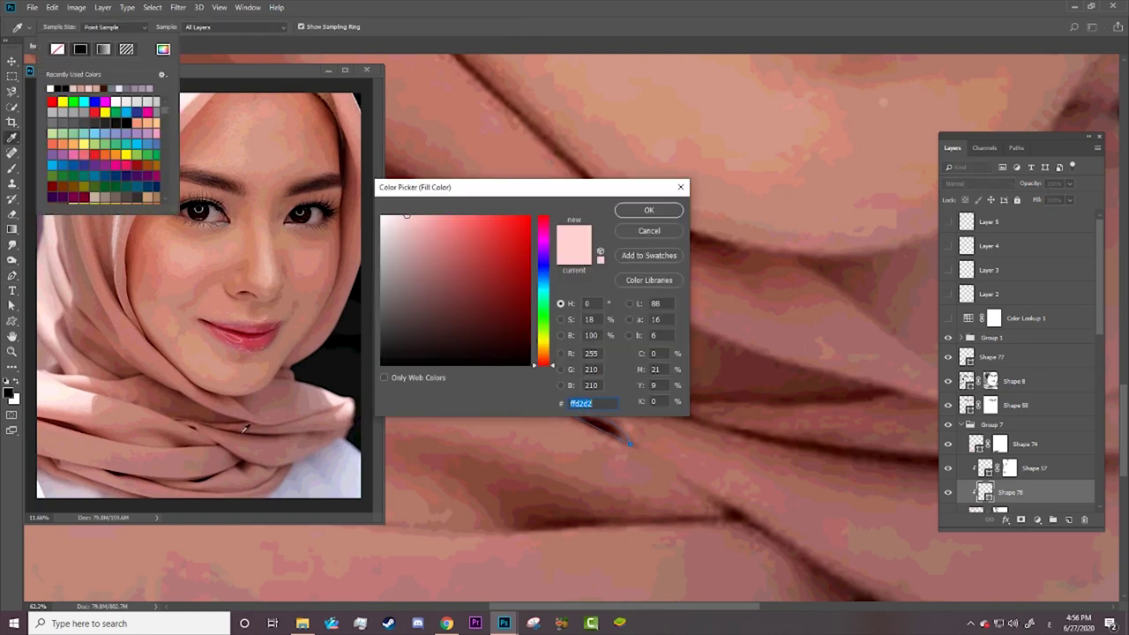
left_click(246, 458)
left_click(636, 210)
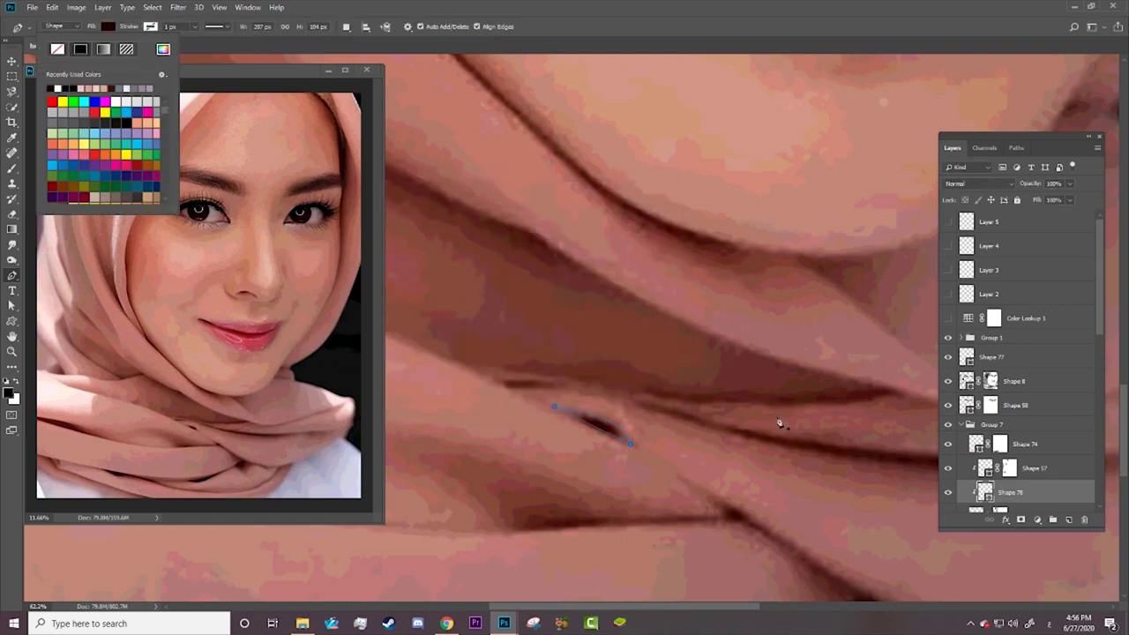
left_click(948, 337)
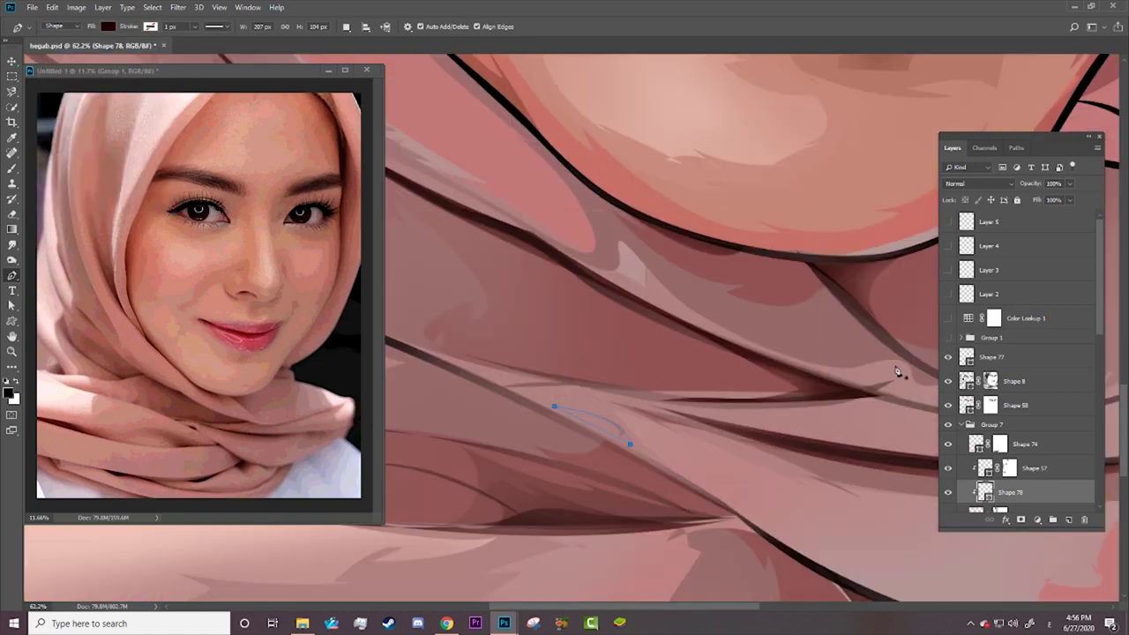
left_click_drag(983, 491, 988, 433)
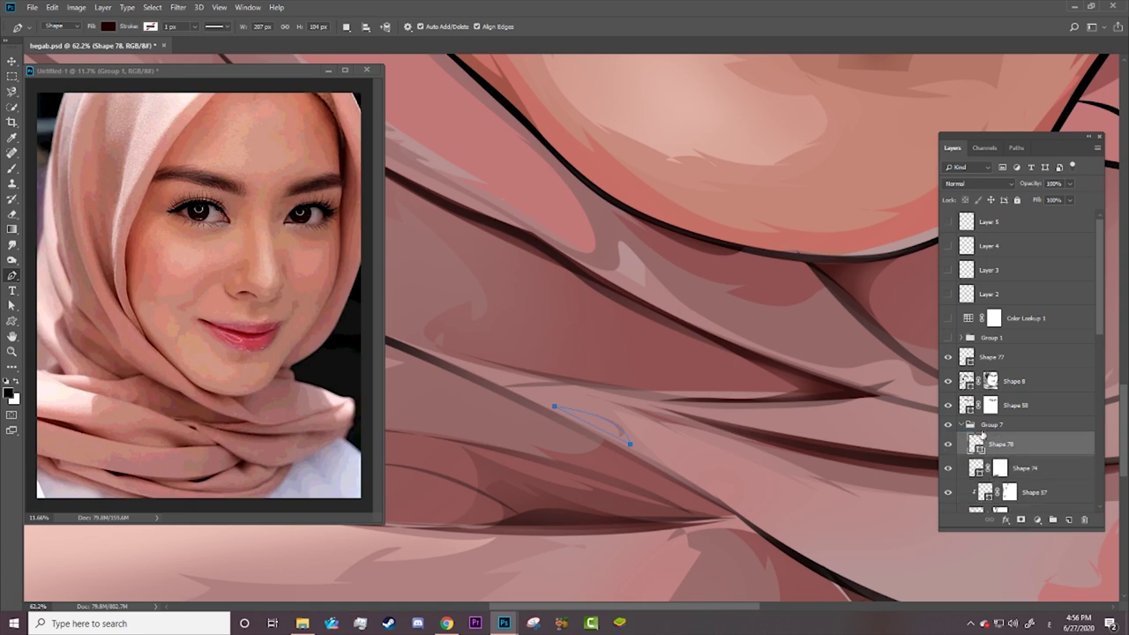
Step: Lengthen the crease by pulling its bottom anchor down
key("z")
left_click(615, 432)
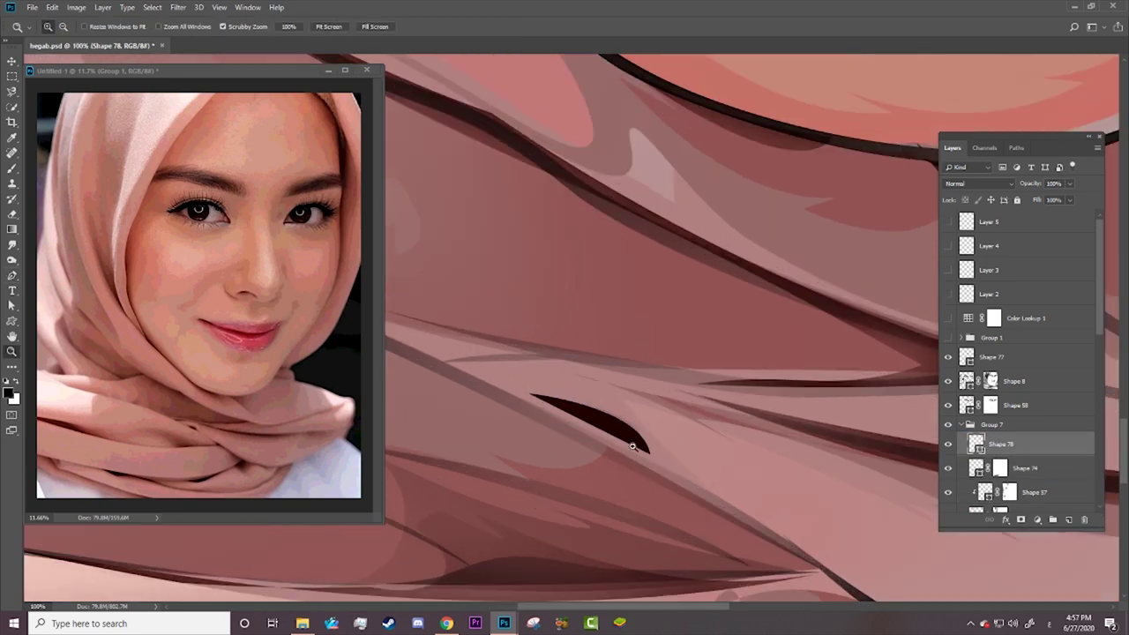
key("a")
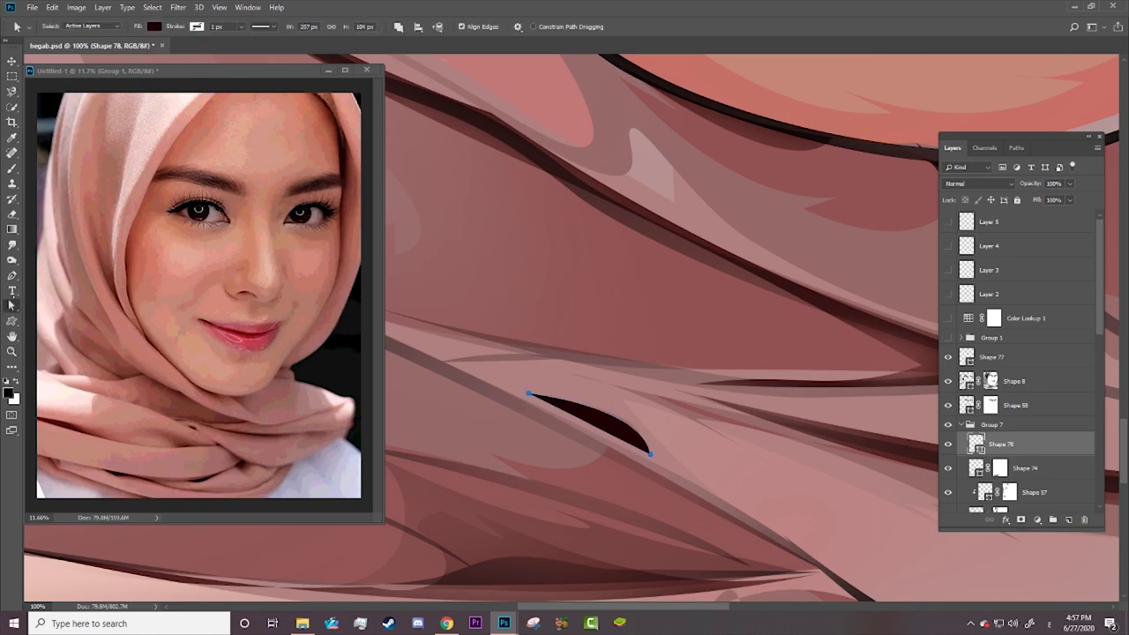
right_click(13, 275)
left_click(71, 295)
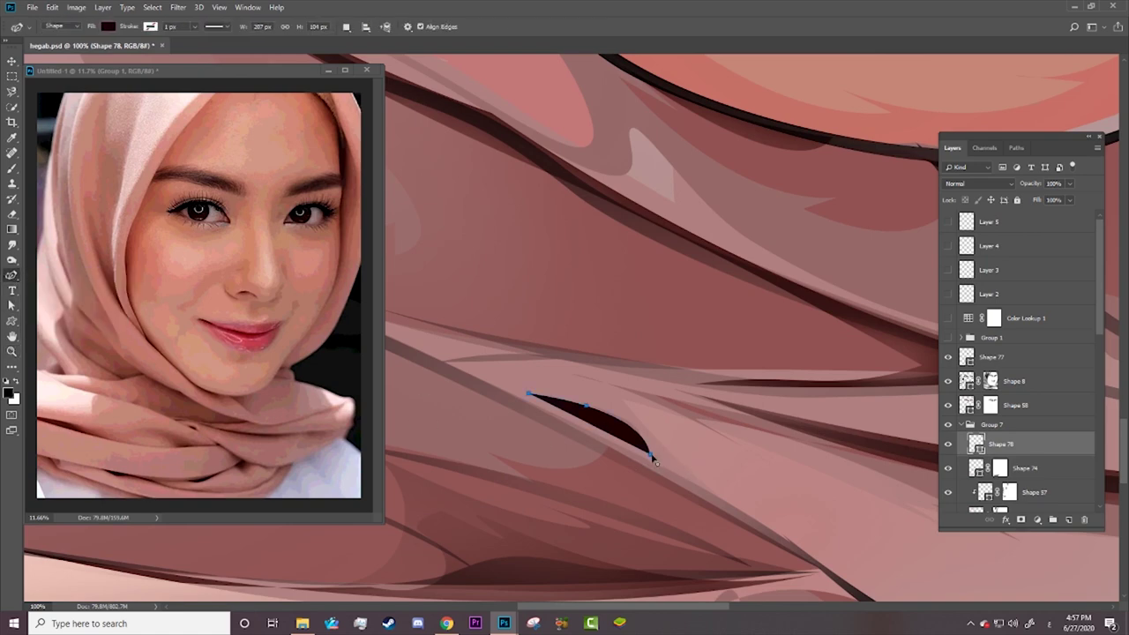
left_click_drag(650, 454, 657, 470)
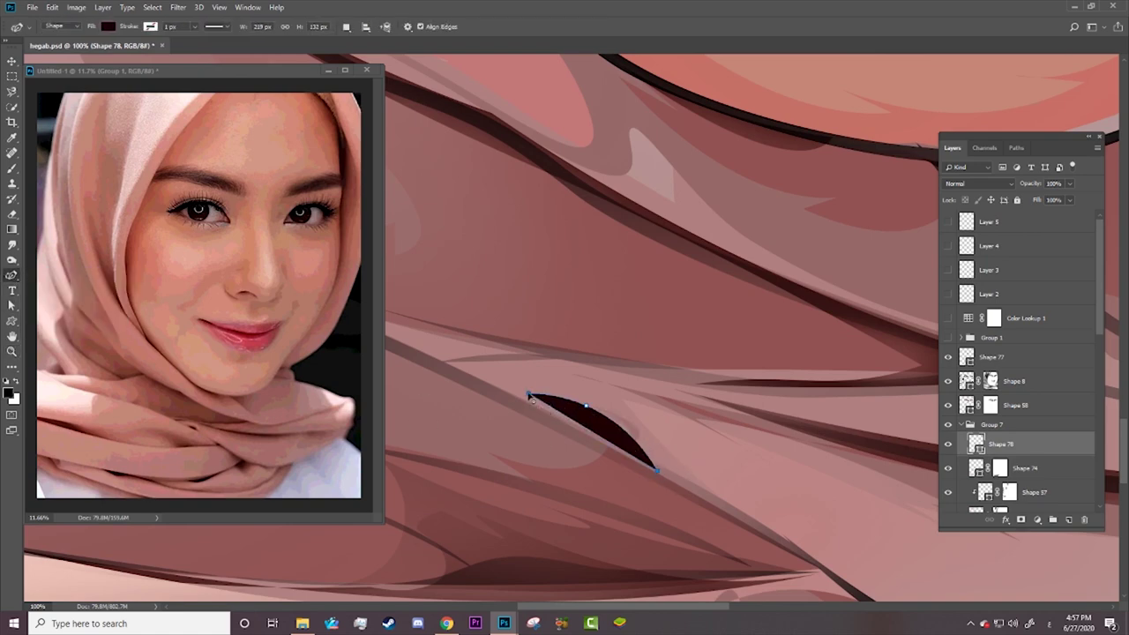
Step: Add a layer mask to Shape 78 and brush its crease tips soft
left_click(1020, 519)
key("b")
right_click(618, 415)
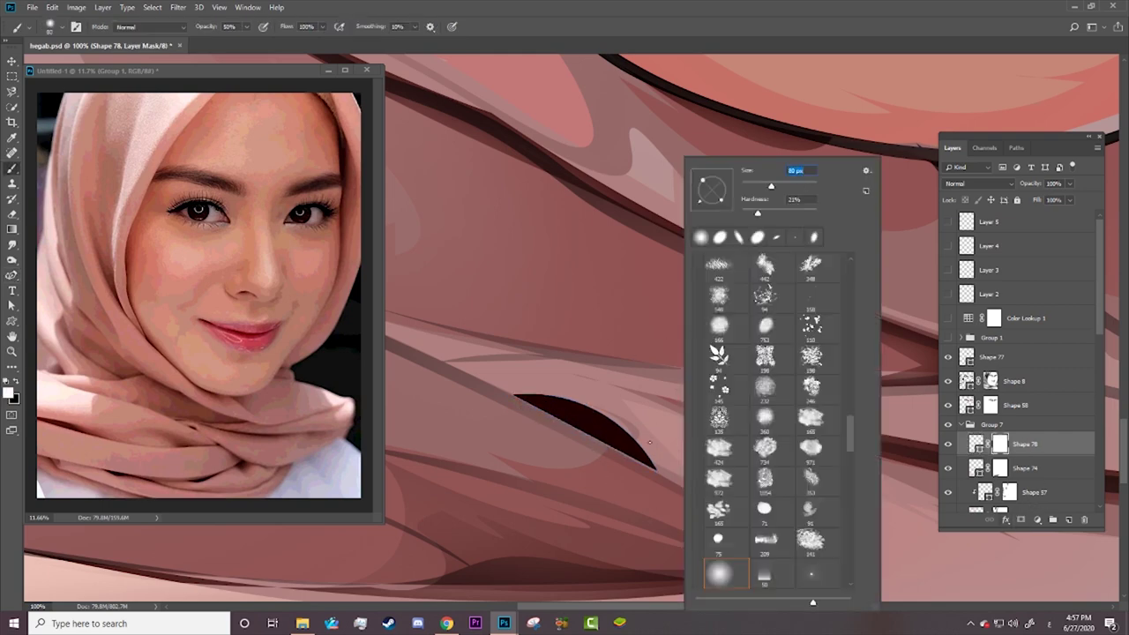
key("Return")
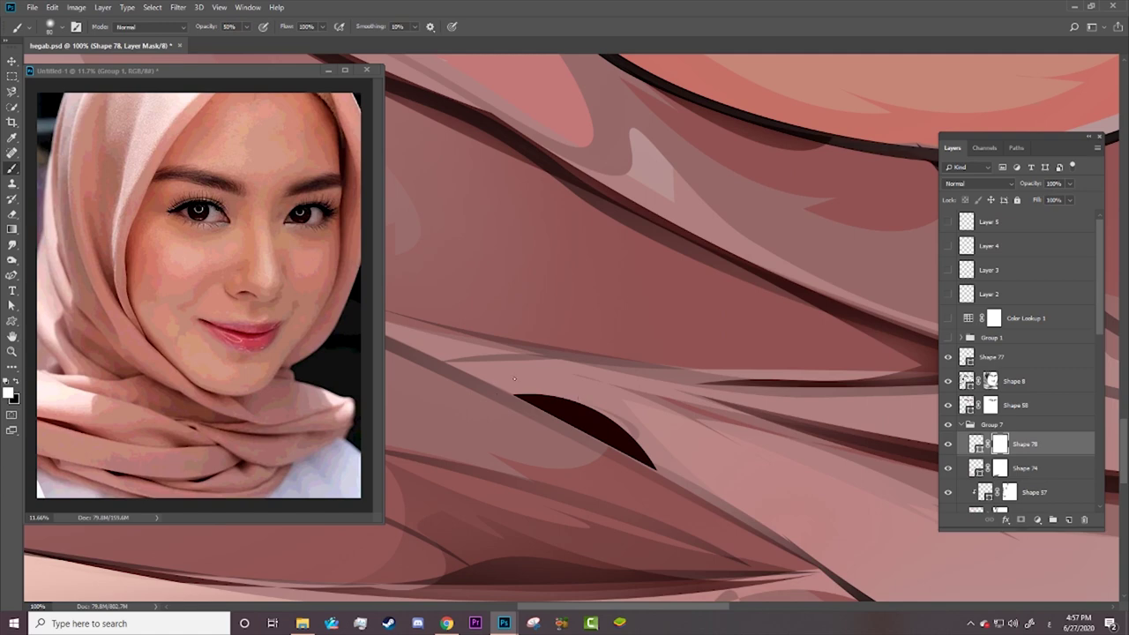
key("x")
left_click_drag(515, 399, 573, 407)
mouse_move(632, 439)
left_mouse_down()
mouse_move(651, 460)
mouse_move(642, 447)
mouse_move(616, 464)
left_mouse_up()
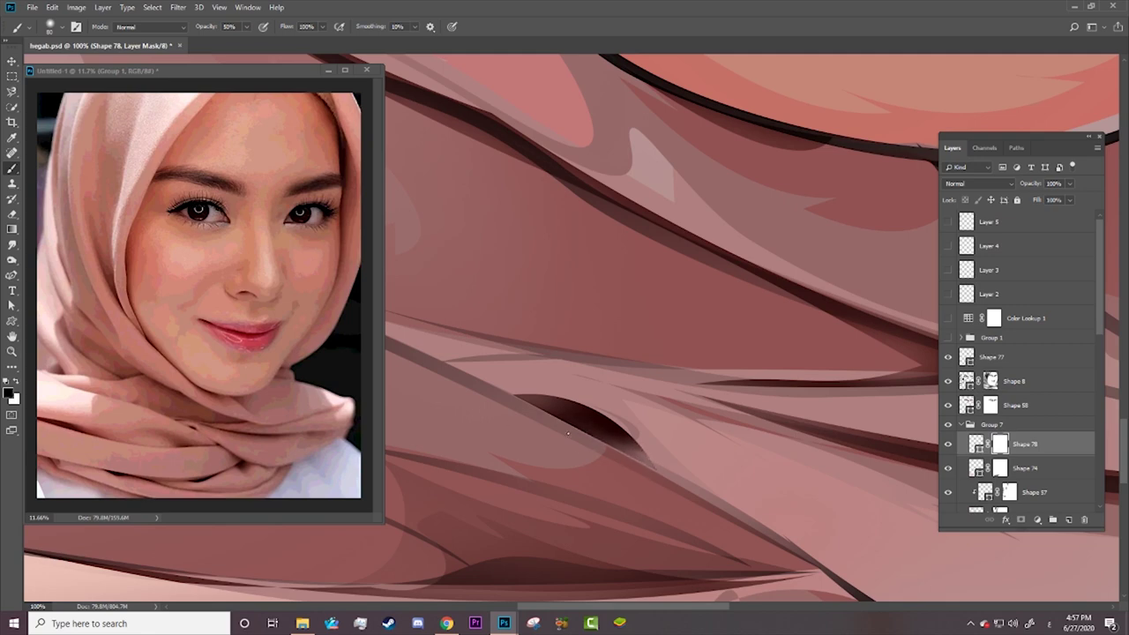
left_click_drag(474, 385, 561, 431)
key("x")
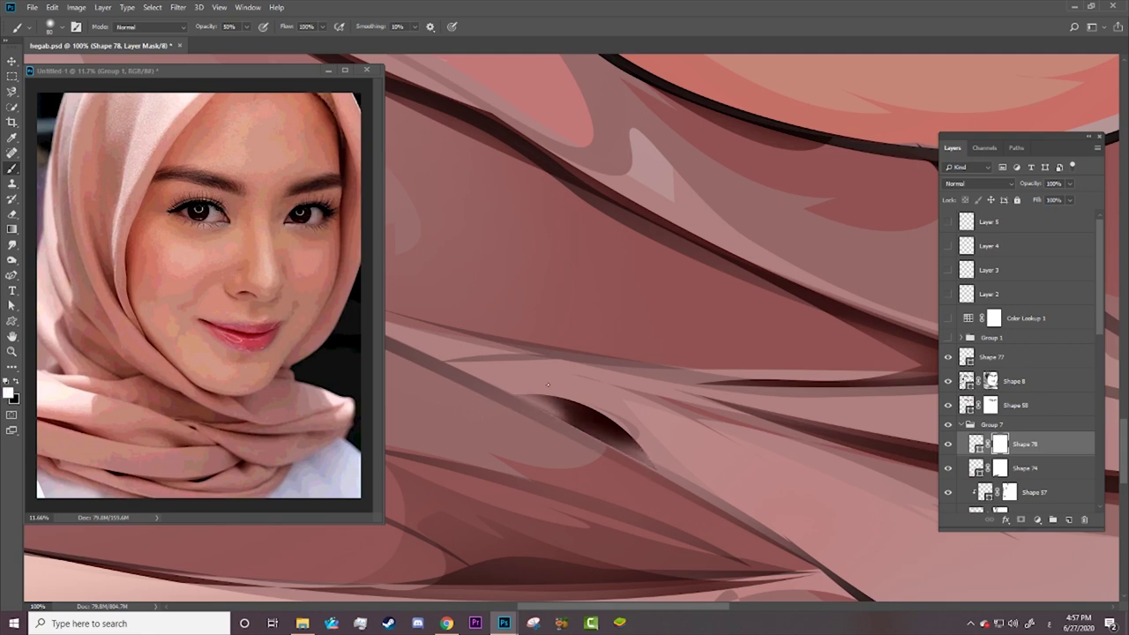
left_click_drag(553, 382, 534, 383)
key("z")
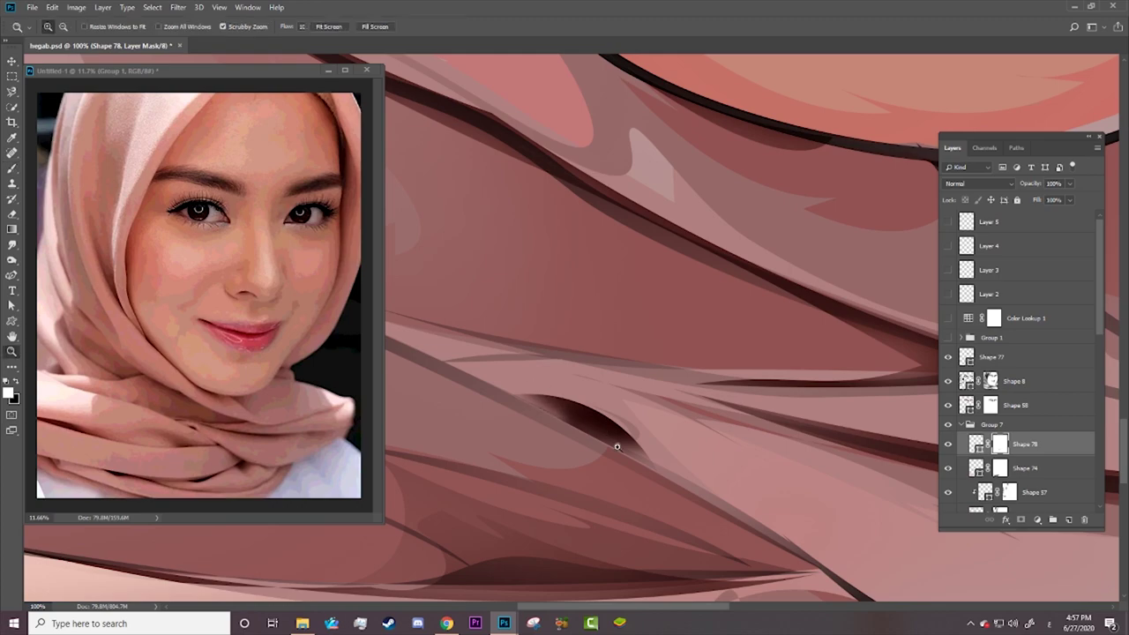
left_click_drag(618, 448, 591, 521)
Step: Reshape Shape 78's curve and add an anchor extending the crease leftward
left_click_drag(543, 484, 610, 462)
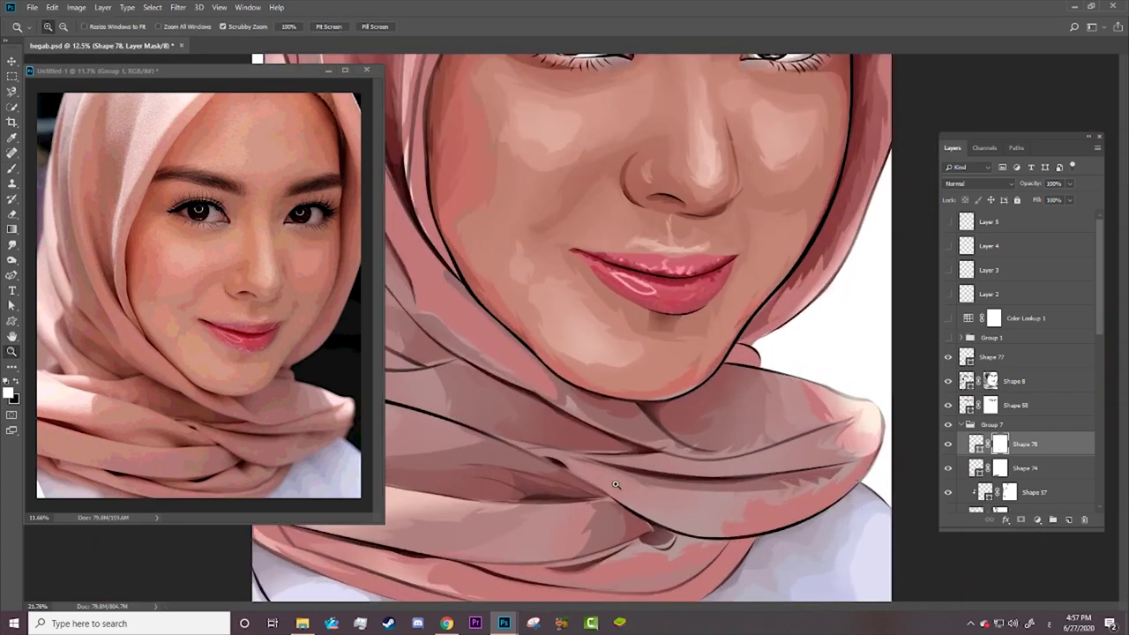
key("p")
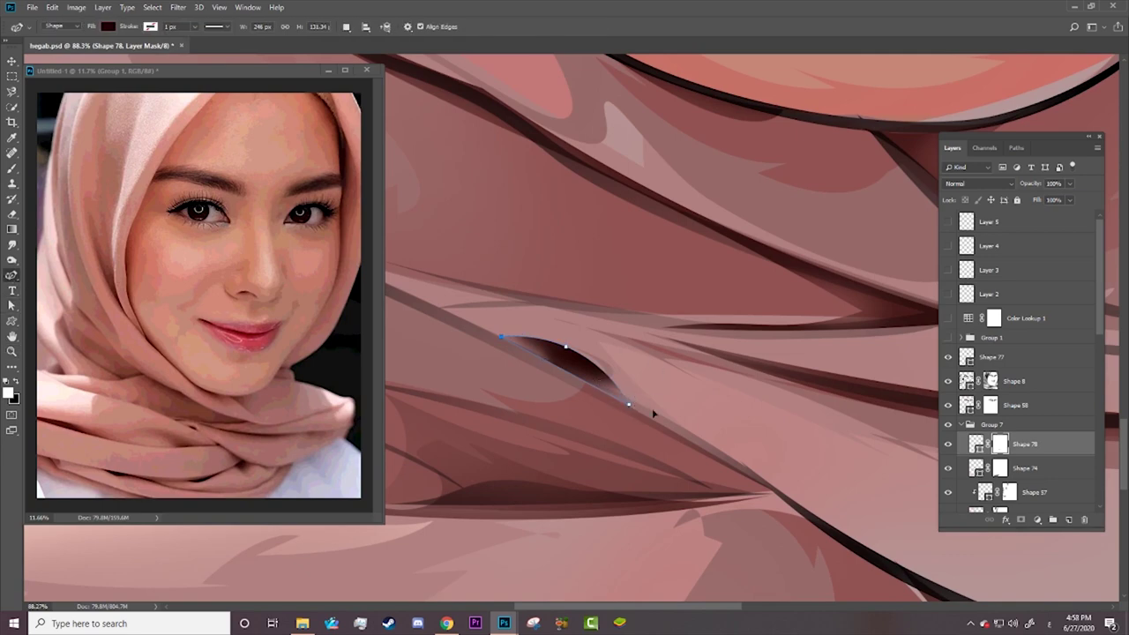
left_click_drag(768, 485, 657, 419)
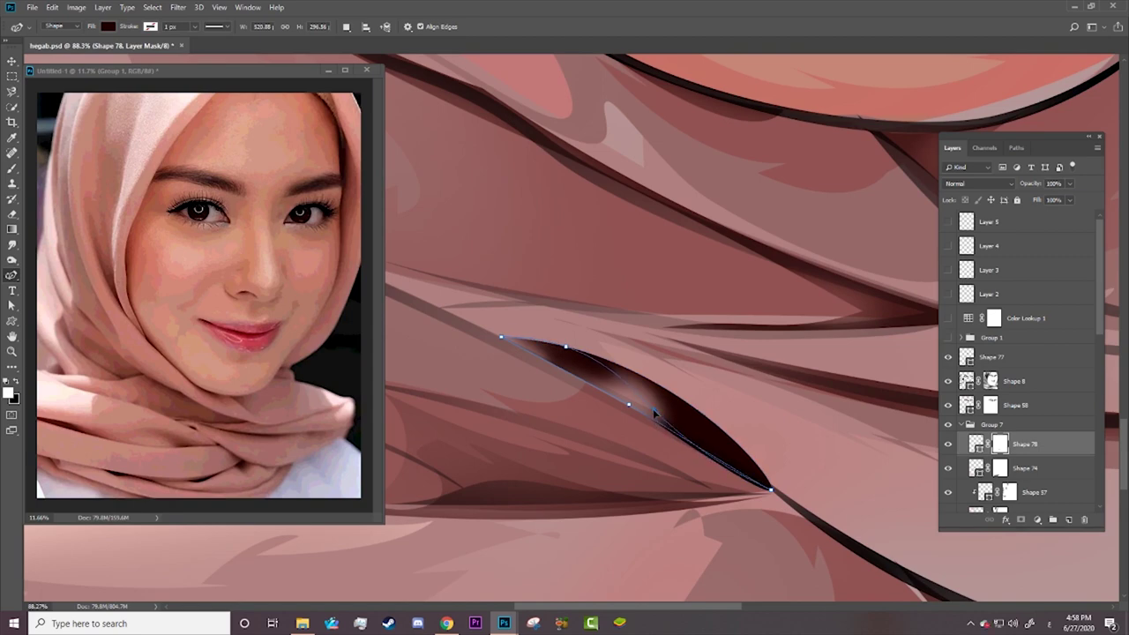
left_click_drag(657, 419, 671, 420)
right_click(650, 403)
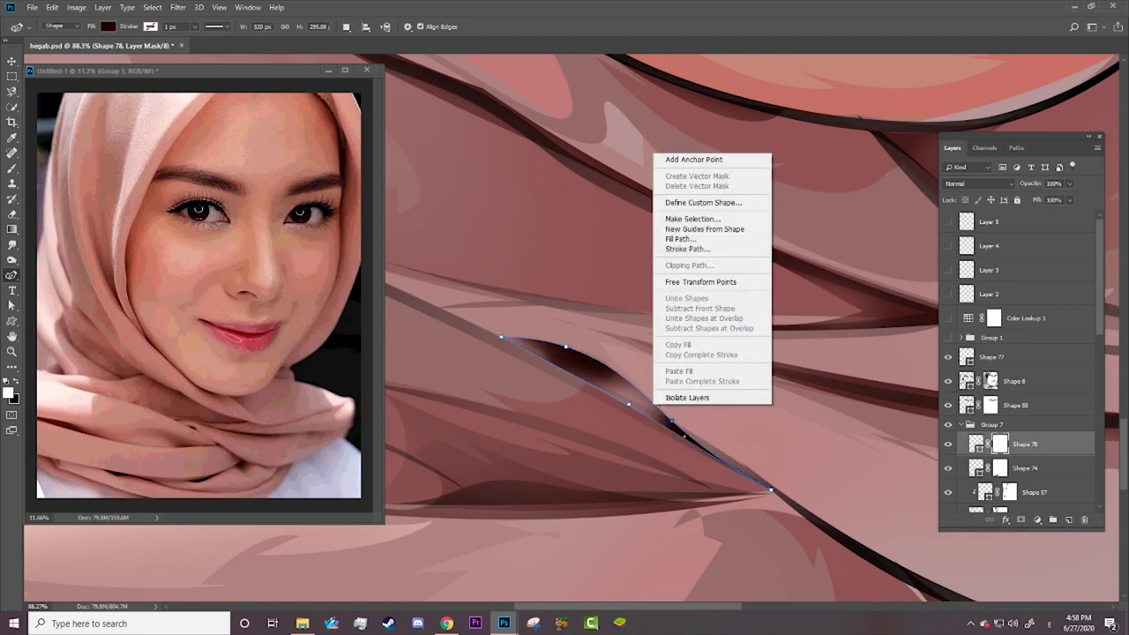
left_click(504, 344)
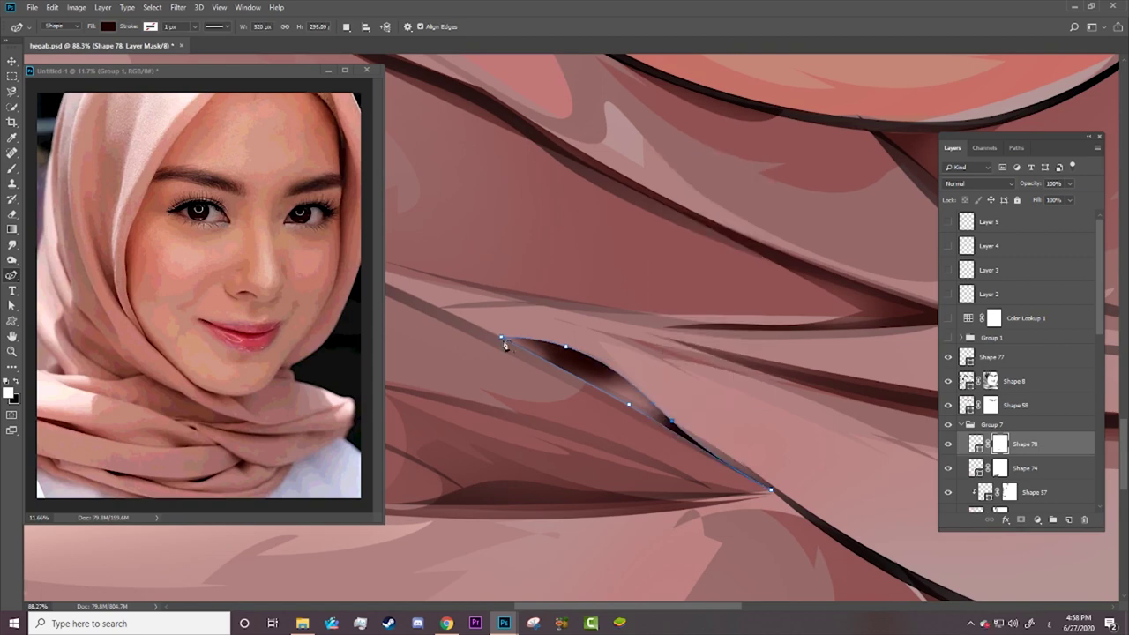
left_click(448, 323)
right_click(558, 359)
left_click(559, 361)
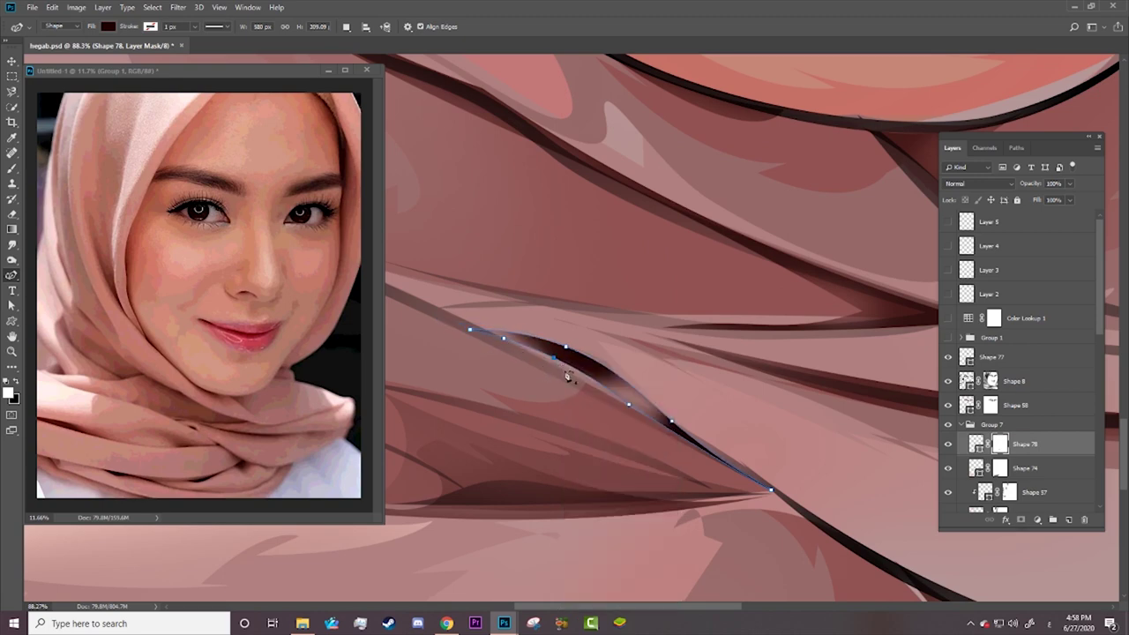
left_click_drag(543, 368, 529, 362)
Step: Paint on Shape 78's mask at 50% brush opacity to deepen the fold shading
key("b")
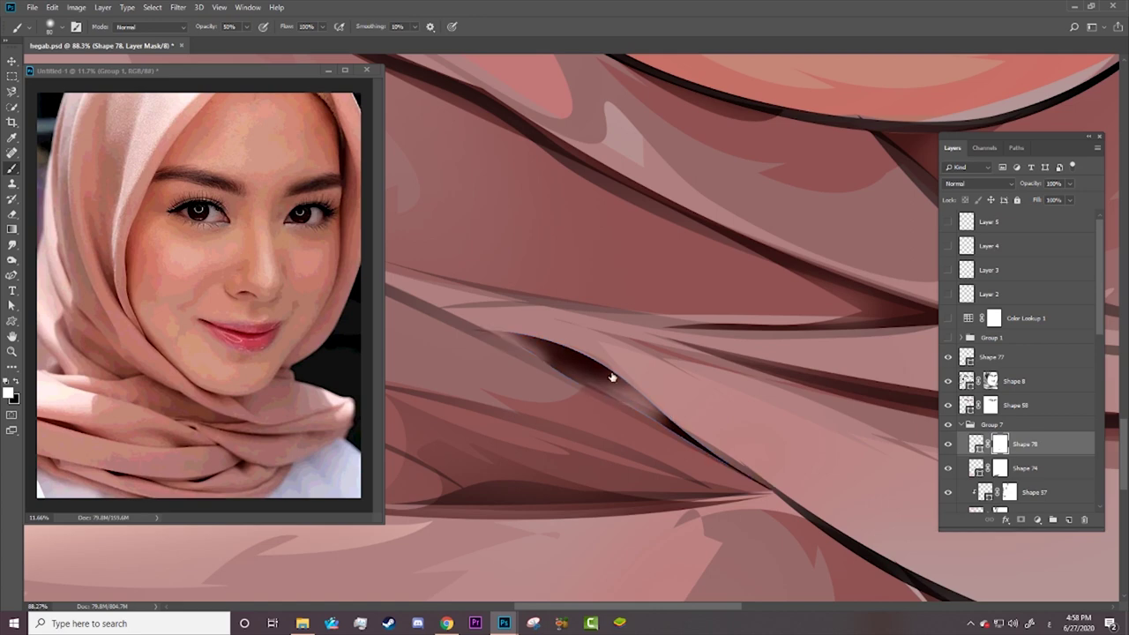
left_click_drag(593, 377, 579, 368)
left_click_drag(489, 320, 597, 371)
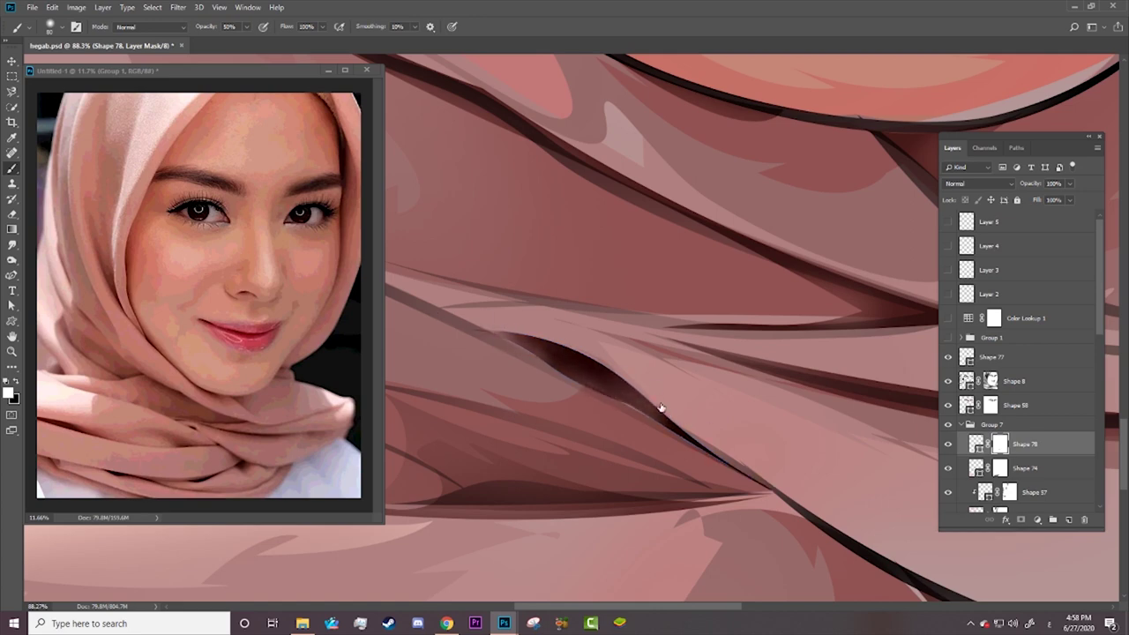
key("z")
left_click_drag(660, 411, 543, 419)
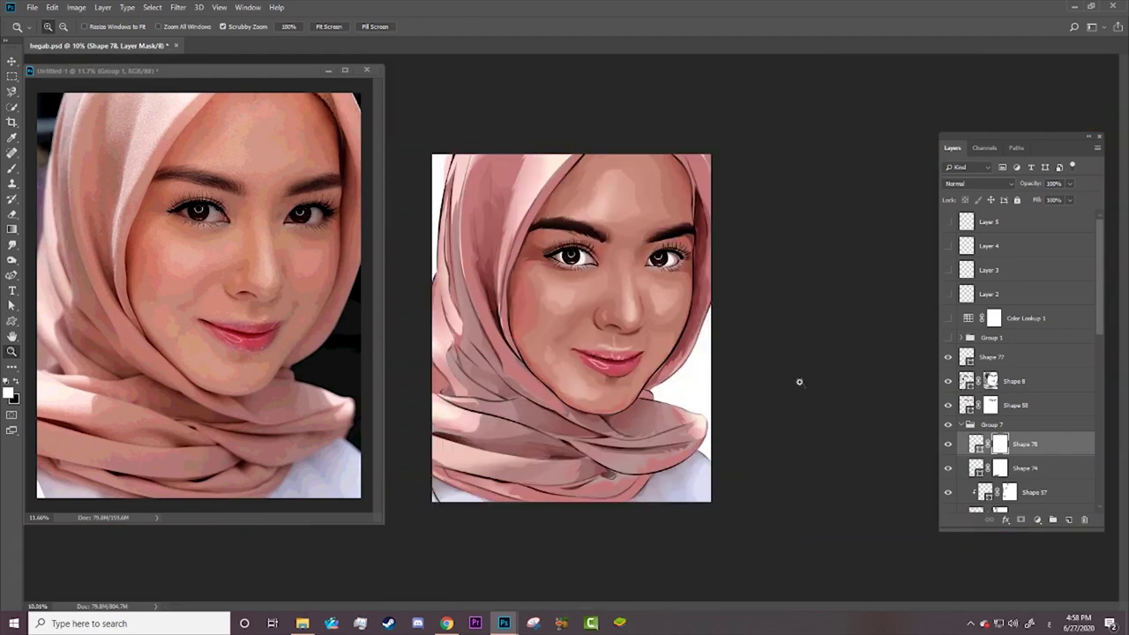
Step: Collapse Group 7, select the bottom layer, and fit the reference photo view
scroll(1070, 473, "down", 4)
scroll(1051, 308, "up", 1)
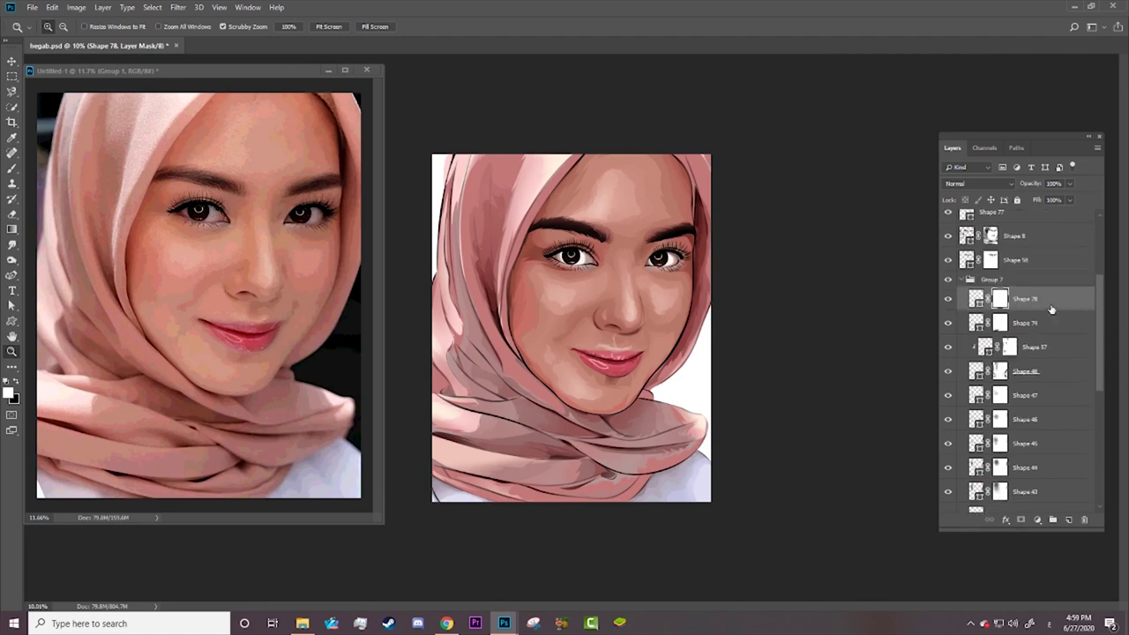
left_click(962, 280)
left_click(1065, 503)
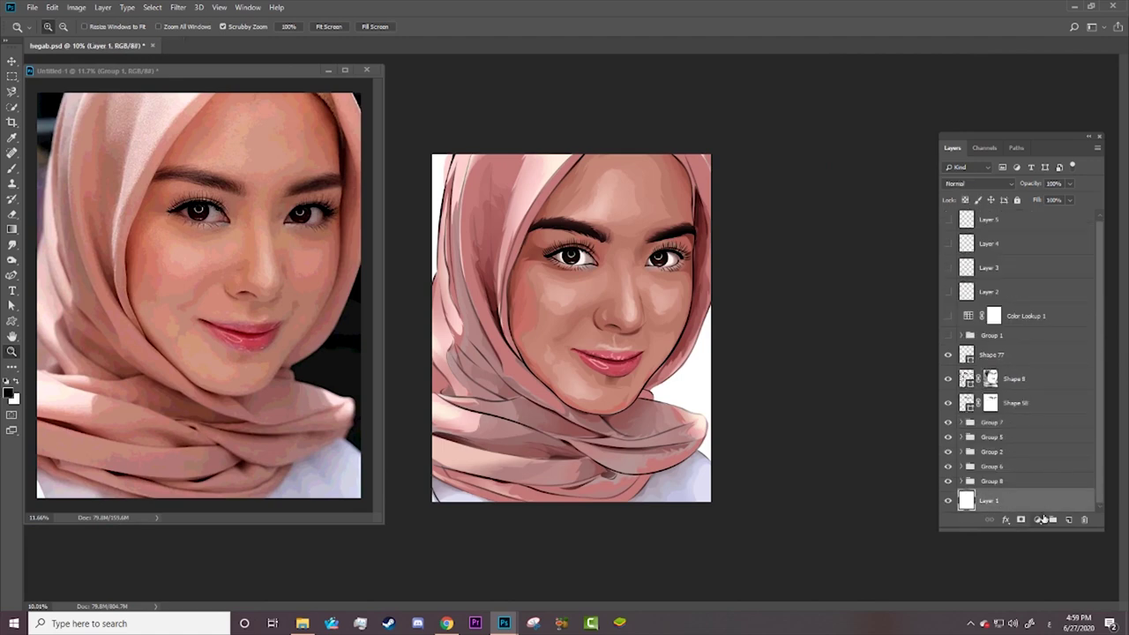
left_click_drag(620, 390, 551, 351)
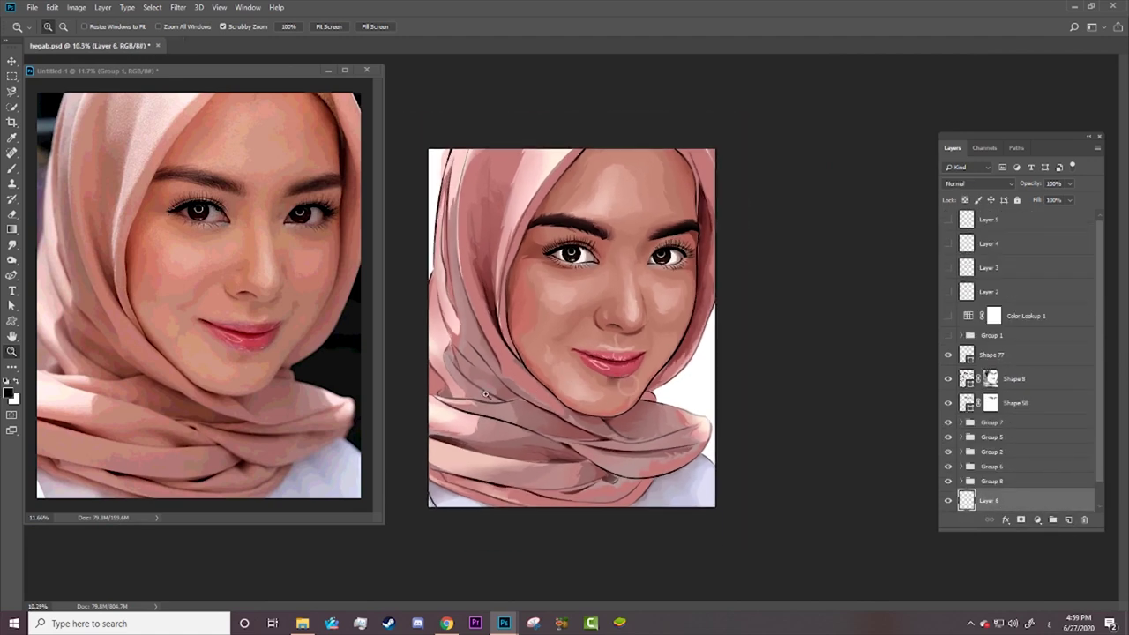
left_click(222, 364, "alt")
left_click_drag(223, 364, 202, 362)
left_click(708, 378)
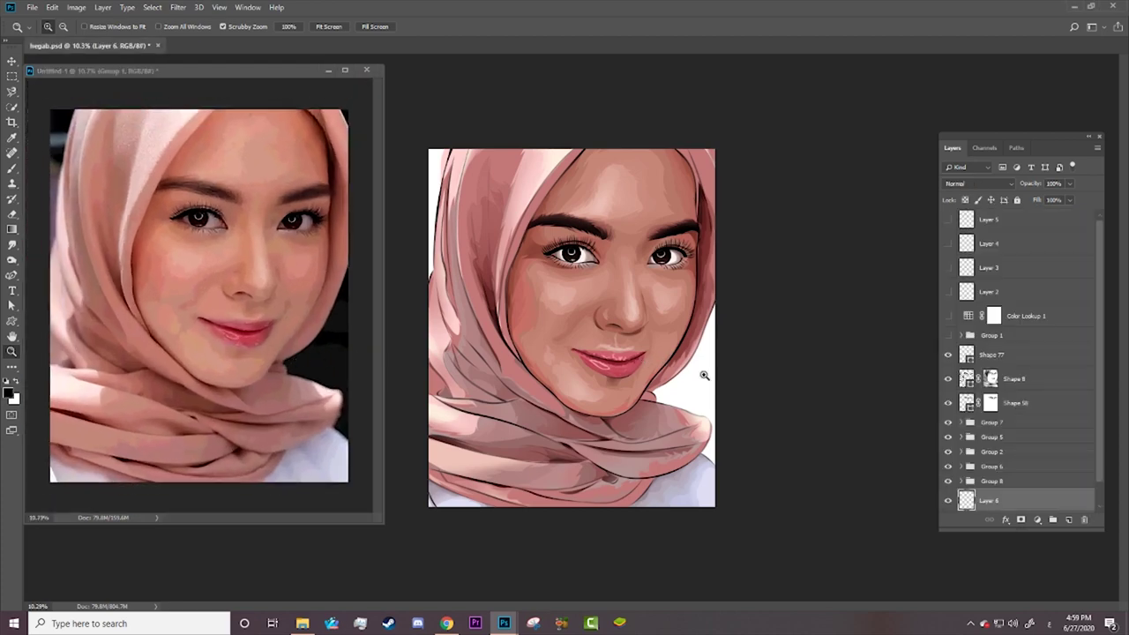
Step: Fill Layer 6 with black via Edit > Fill and add an empty Layer 7
left_click(31, 7)
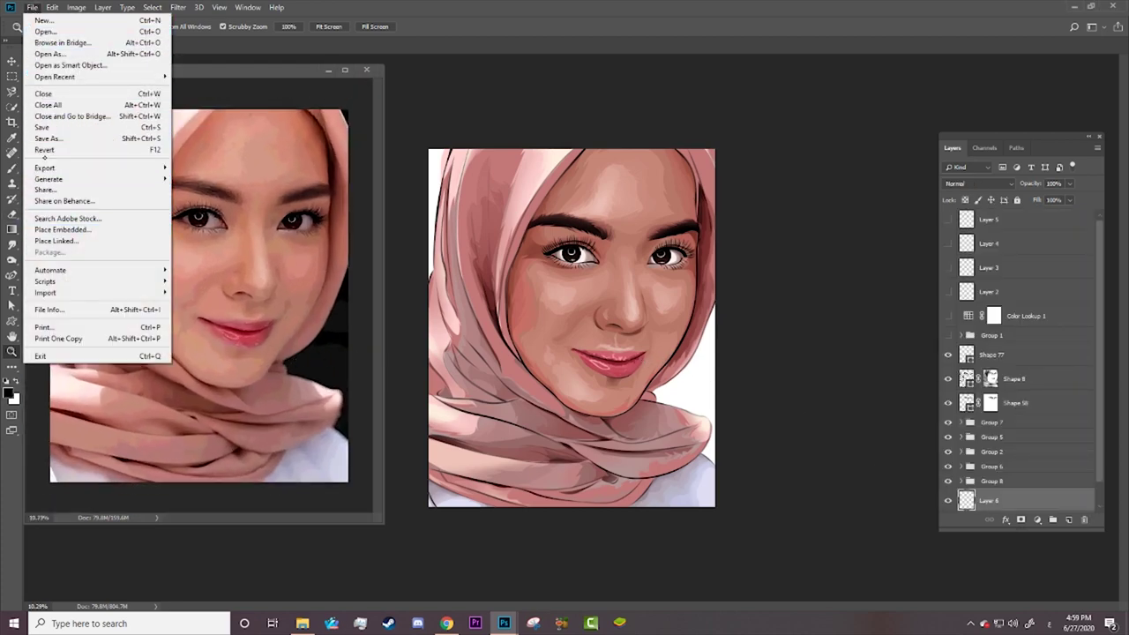
left_click(75, 190)
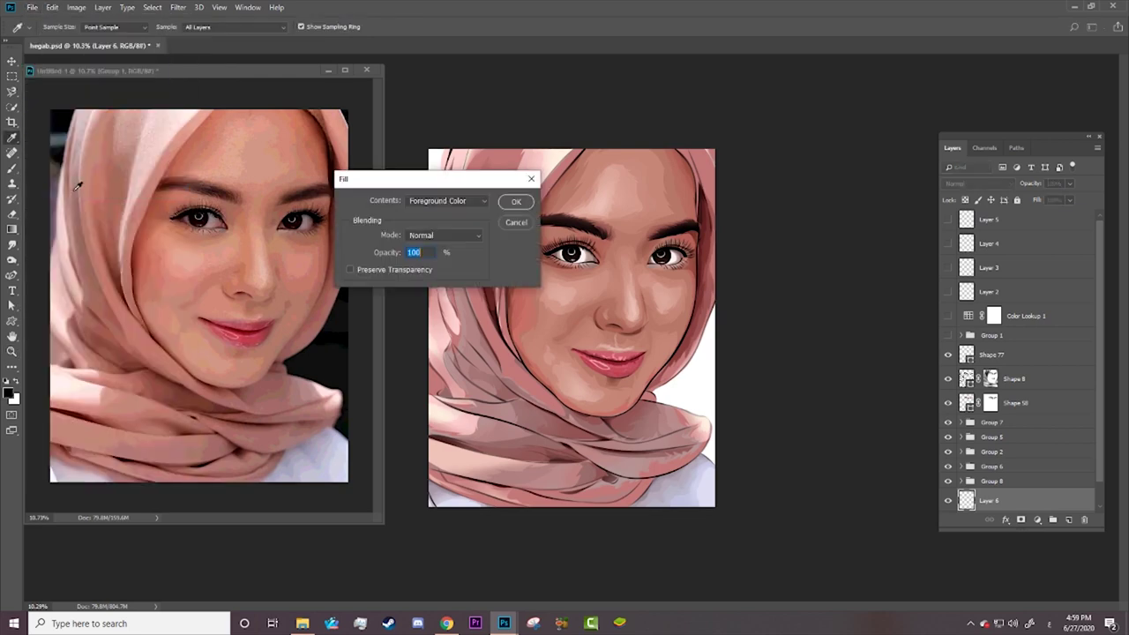
left_click(529, 204)
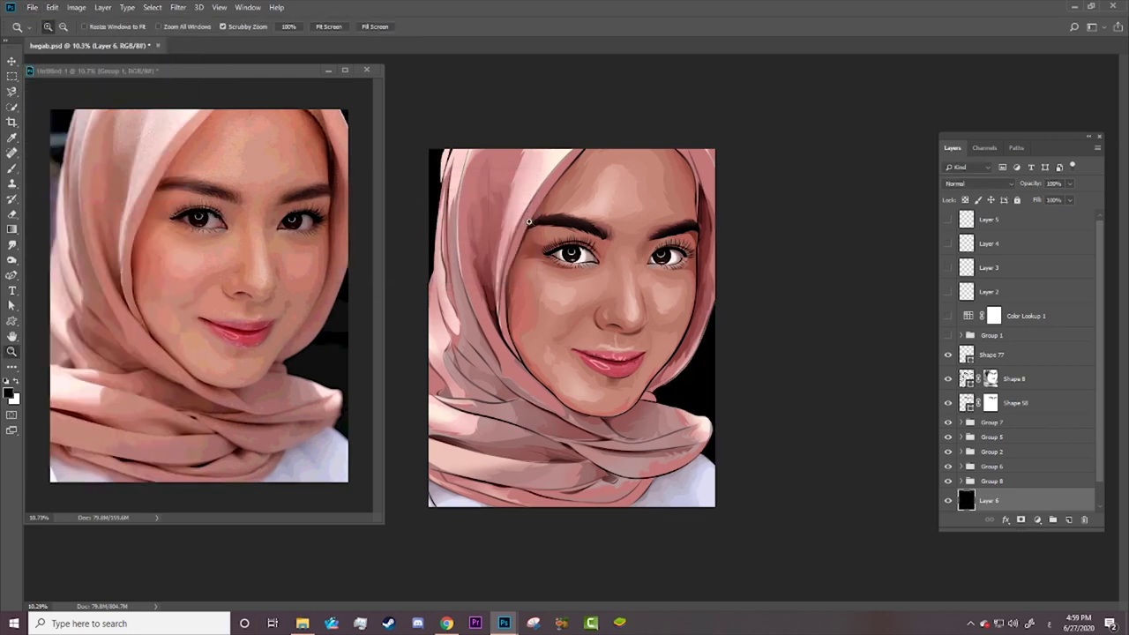
left_click(1068, 520)
left_click(12, 167)
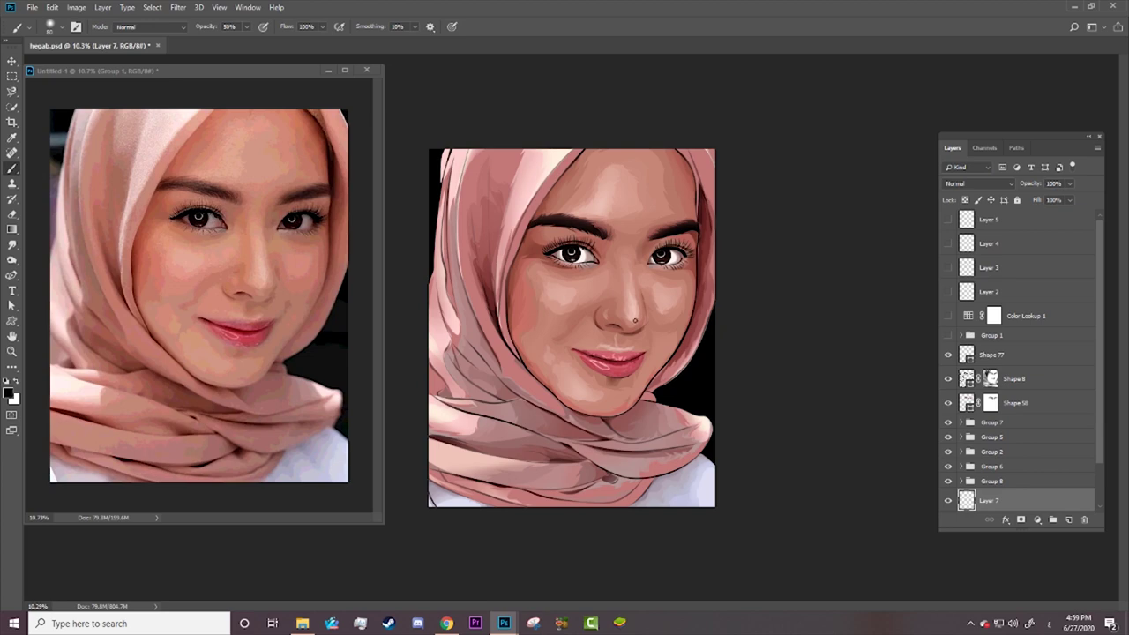
Step: Choose a soft round brush at 243 px from the brush presets
right_click(635, 320)
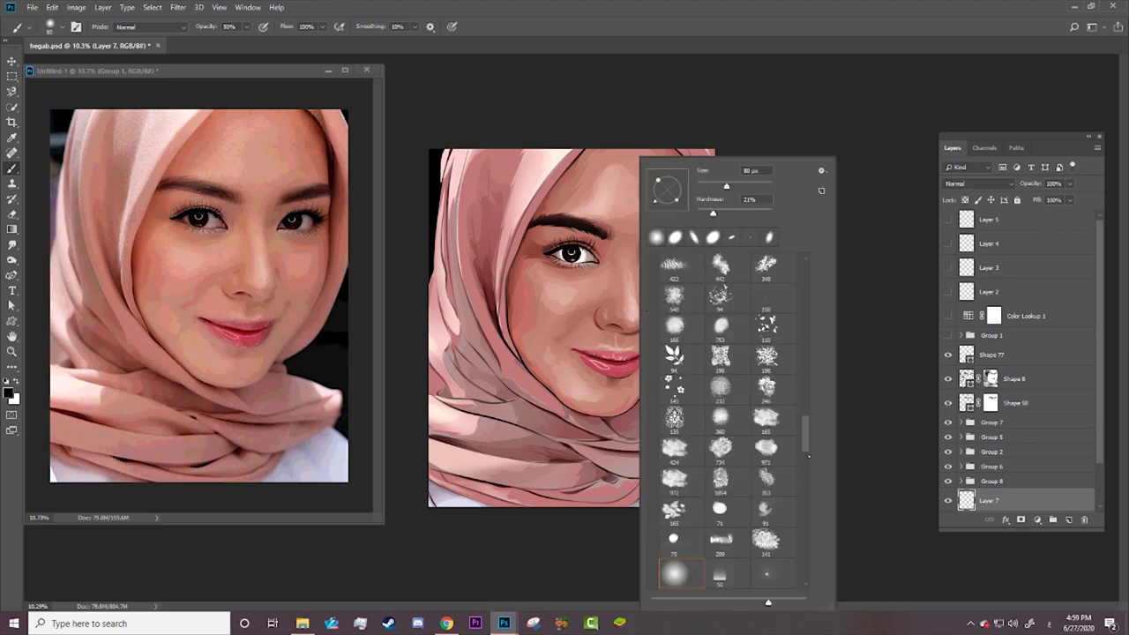
scroll(806, 439, "down", 1)
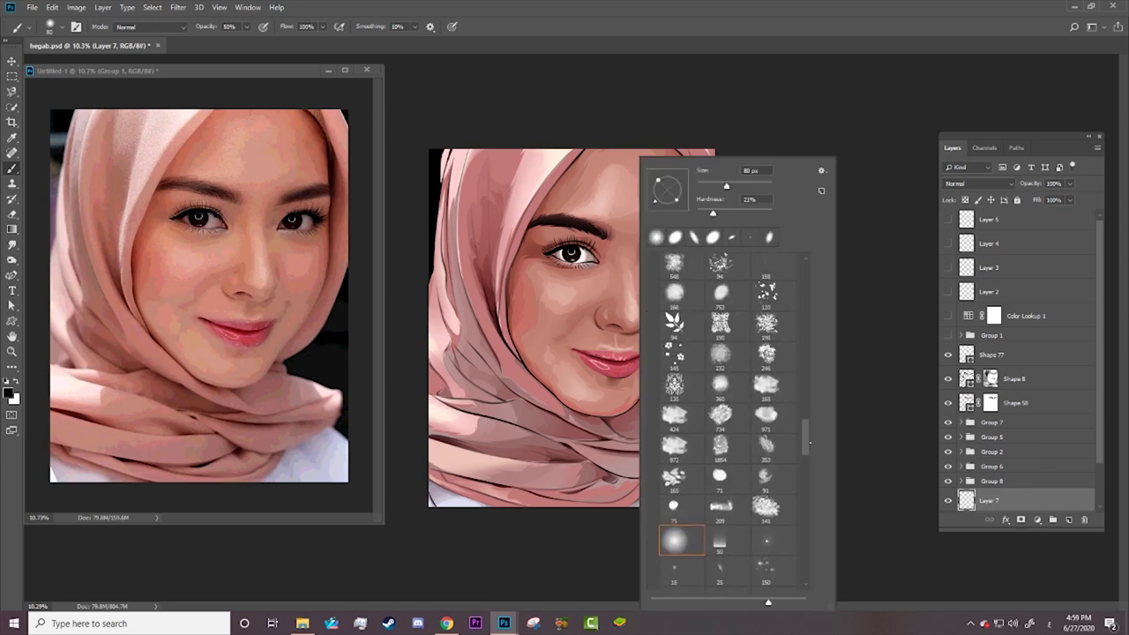
scroll(810, 444, "up", 2)
scroll(809, 443, "up", 2)
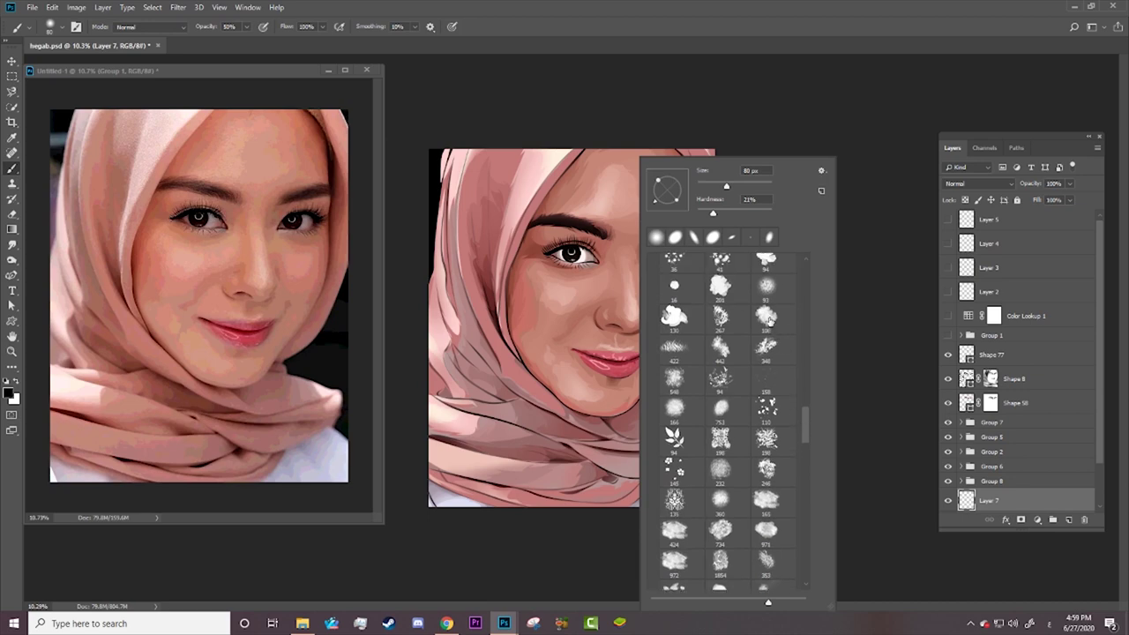
left_click(766, 317)
left_click(754, 185)
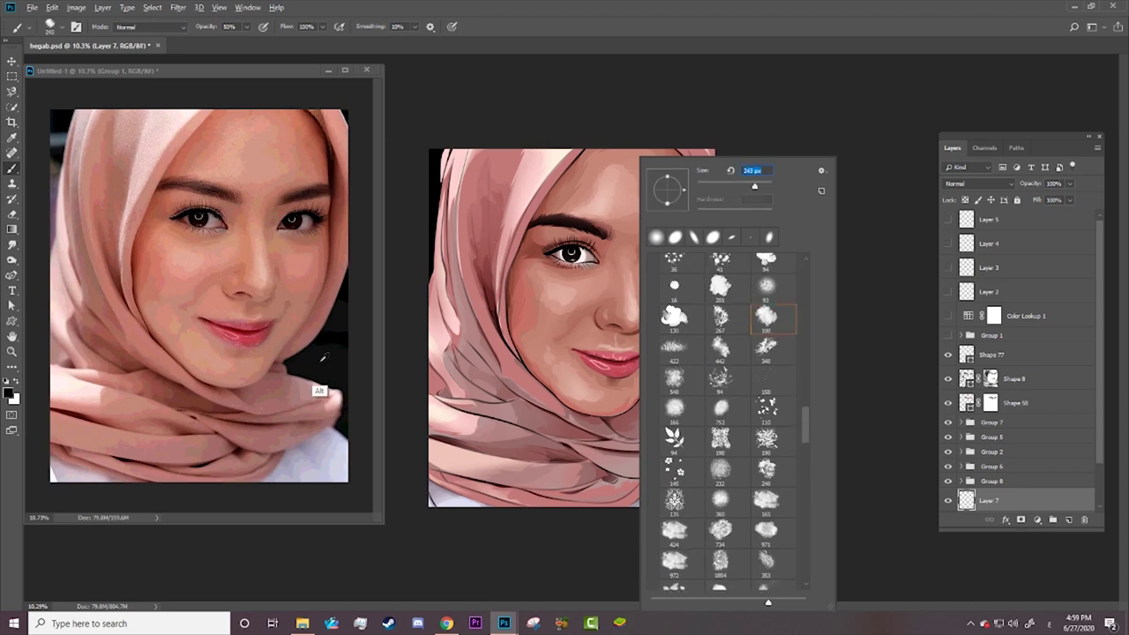
left_click(321, 388)
Step: Paint faint Screen-mode highlights along the jaw and chin, then switch on Color Lookup 1
right_click(689, 386)
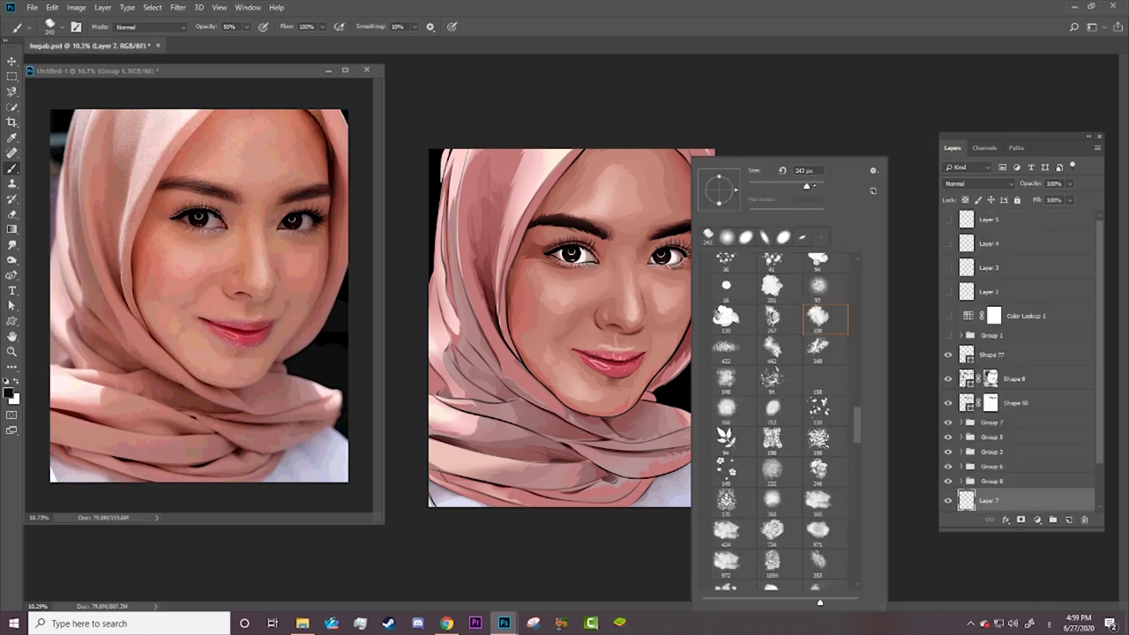
left_click(673, 385)
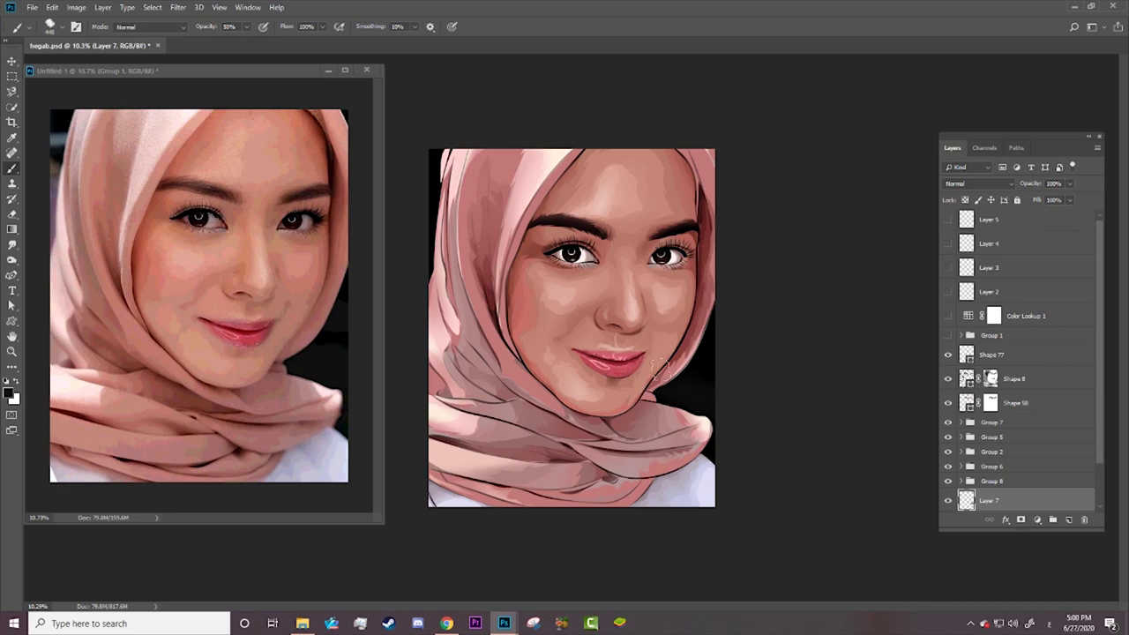
left_click(146, 26)
left_click(141, 118)
left_click_drag(668, 398, 674, 345)
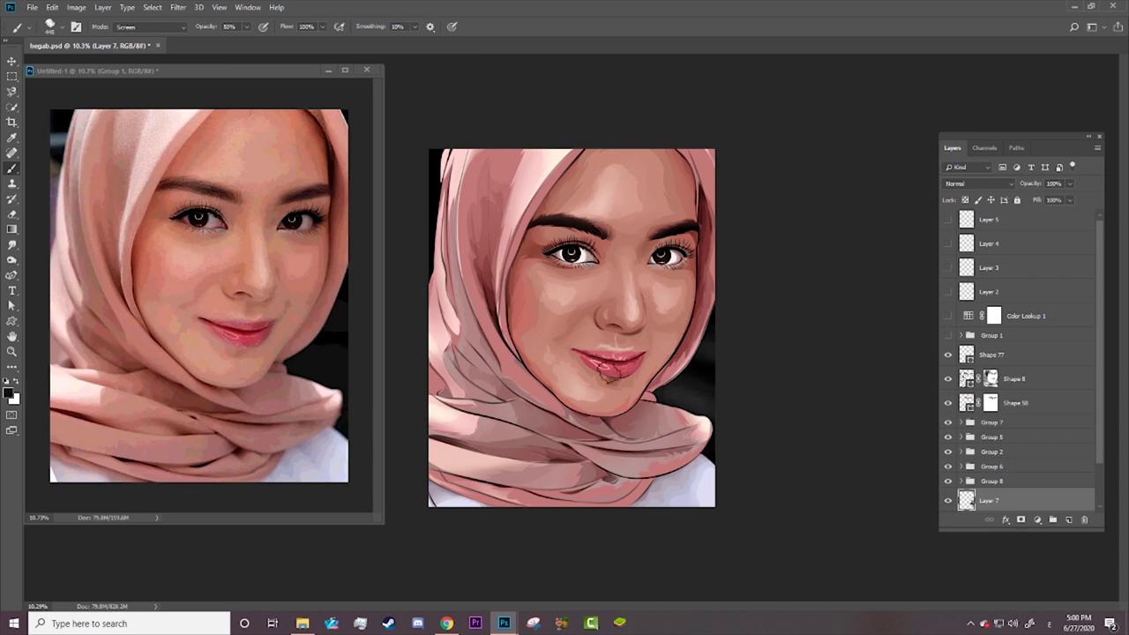
left_click_drag(676, 391, 685, 395)
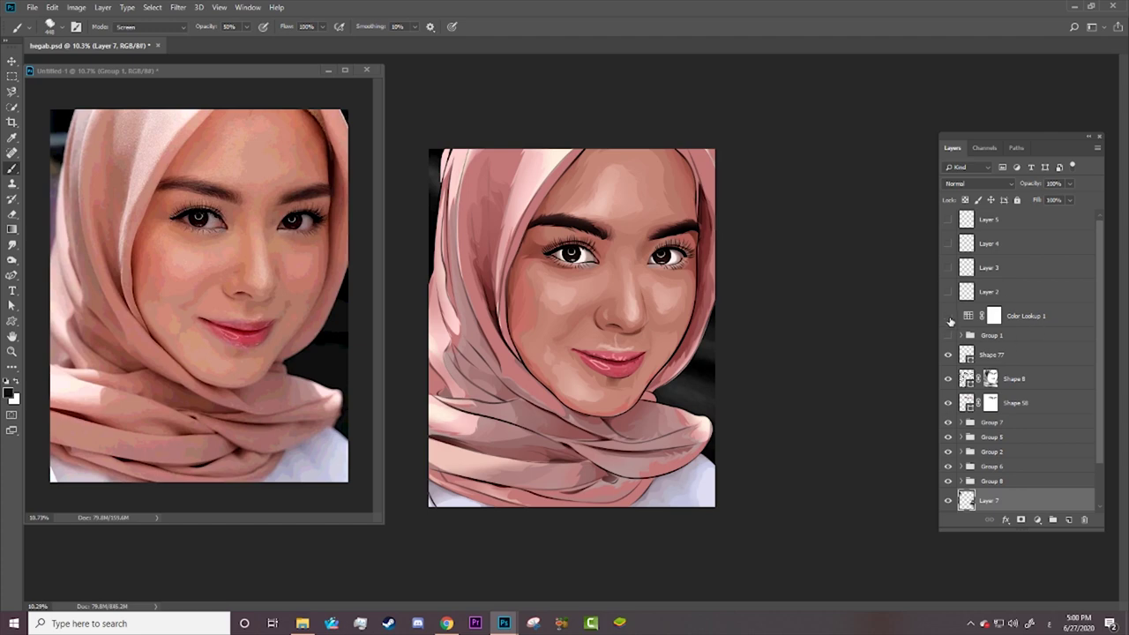
left_click(948, 315)
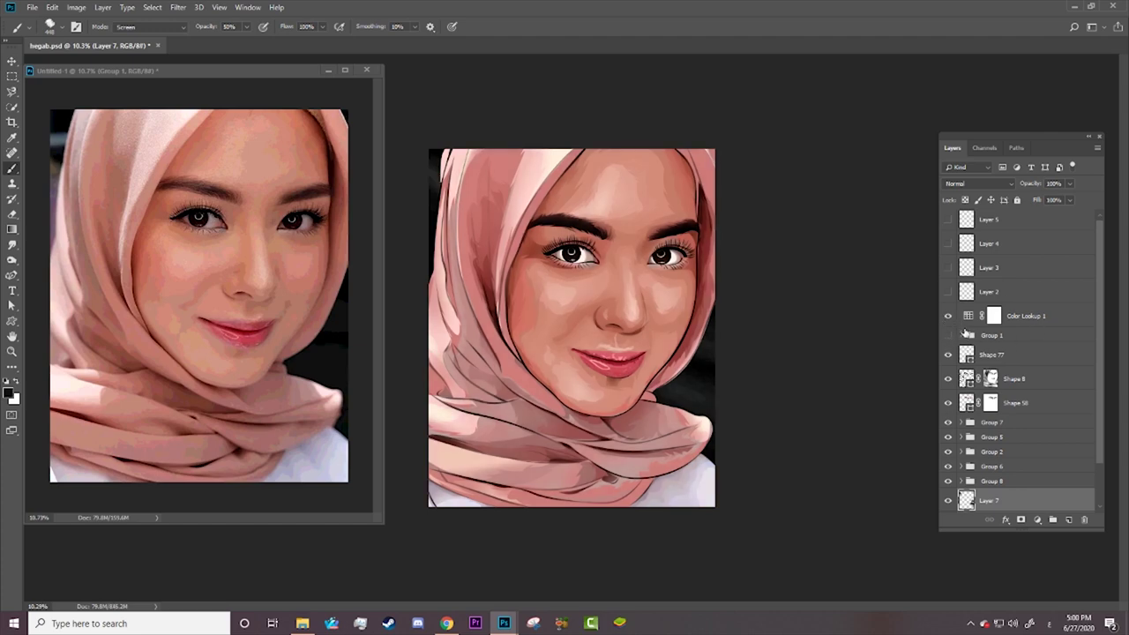
left_click(949, 317)
Step: Keep Color Lookup 1 on, minimize the reference window, and zoom into the face full-screen
left_click(949, 317)
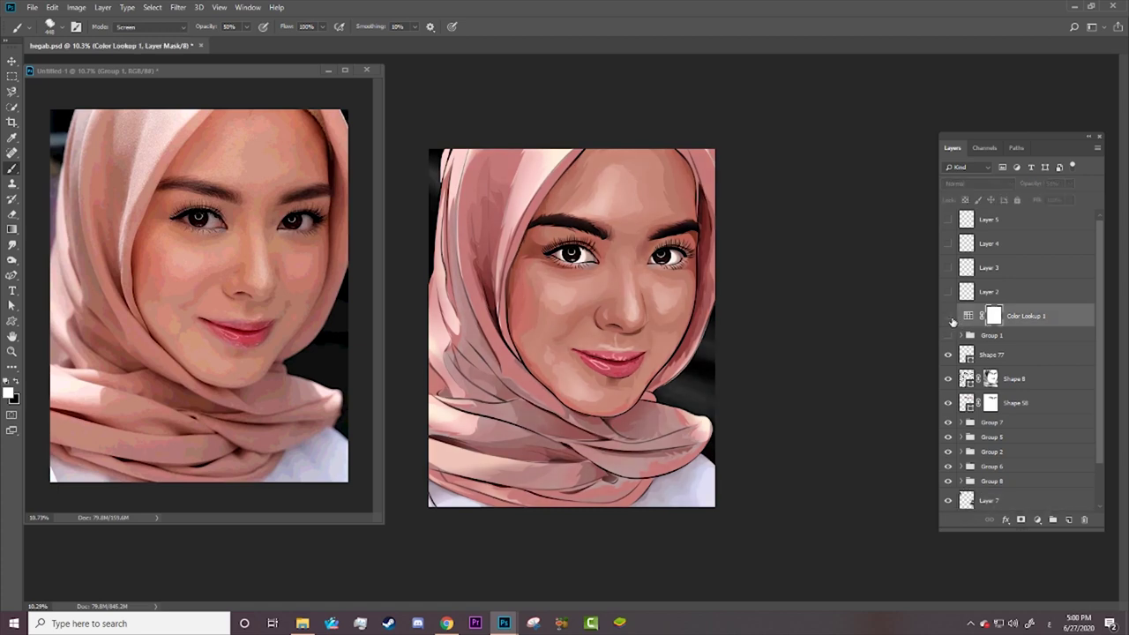
left_click(949, 317)
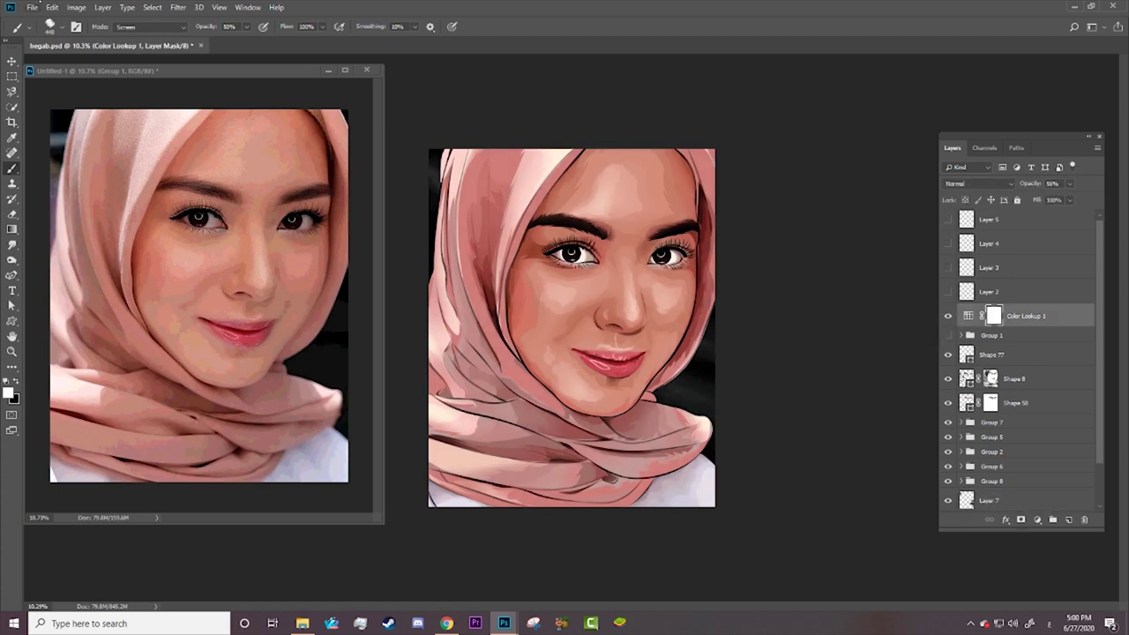
left_click(330, 69)
key("z")
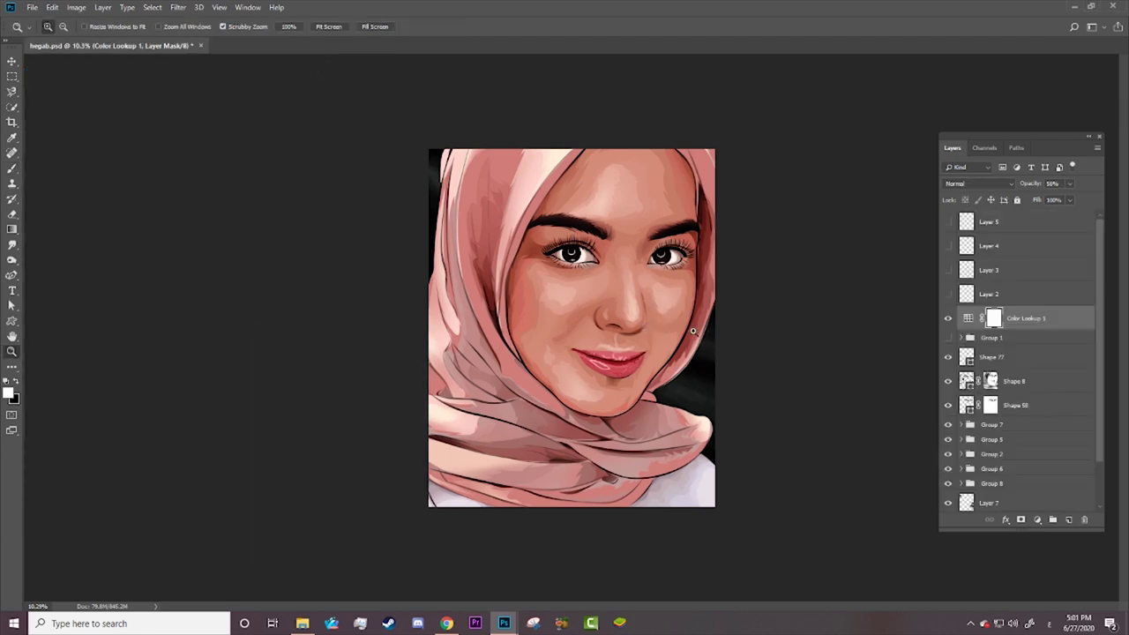
left_click(693, 331)
key("f")
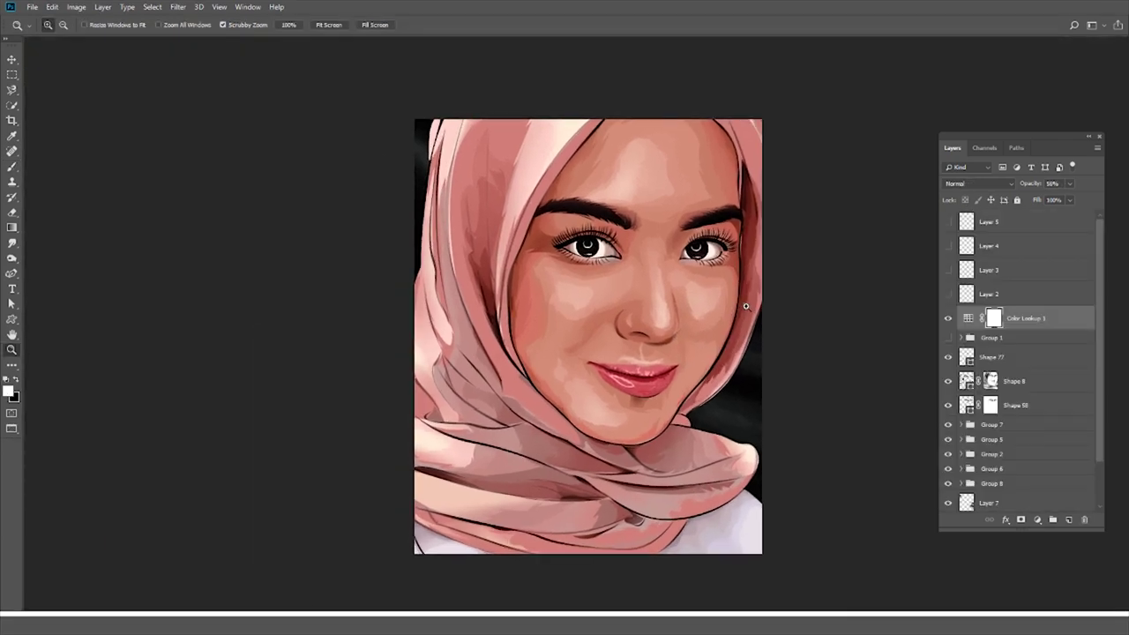
left_click(707, 295)
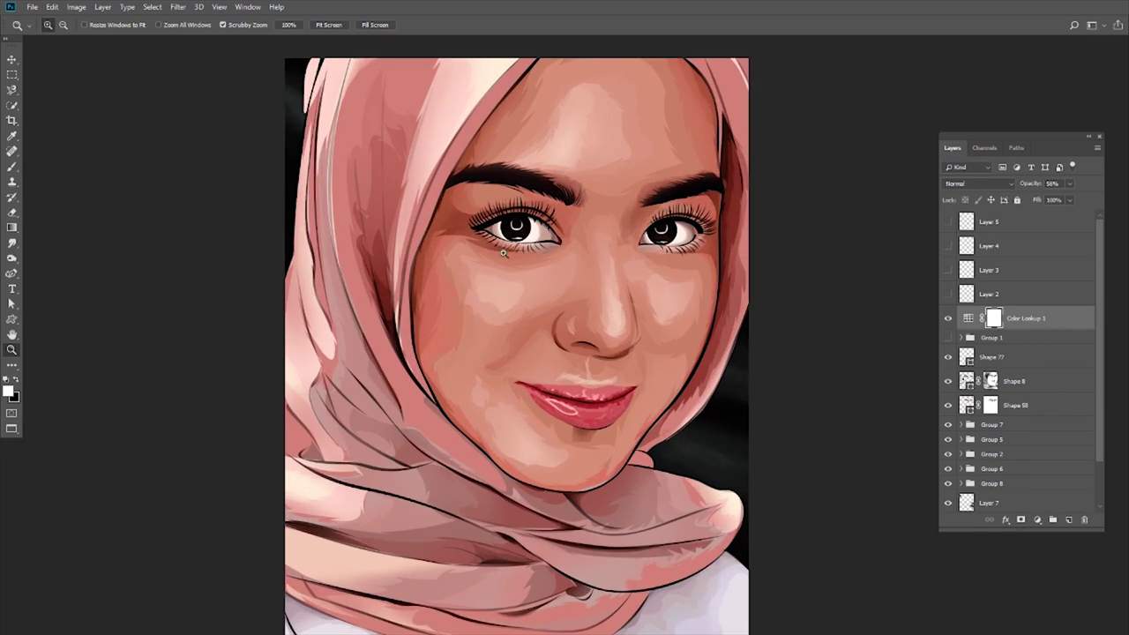
Step: Open the logo file through the File menu
left_click(52, 7)
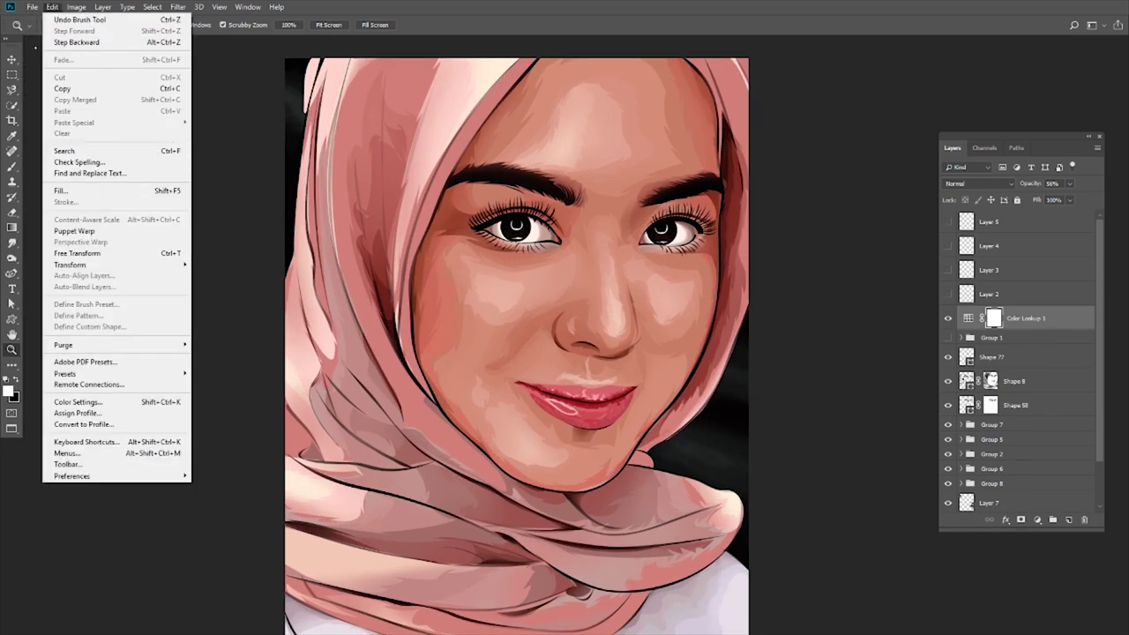
key("Left")
key("Return")
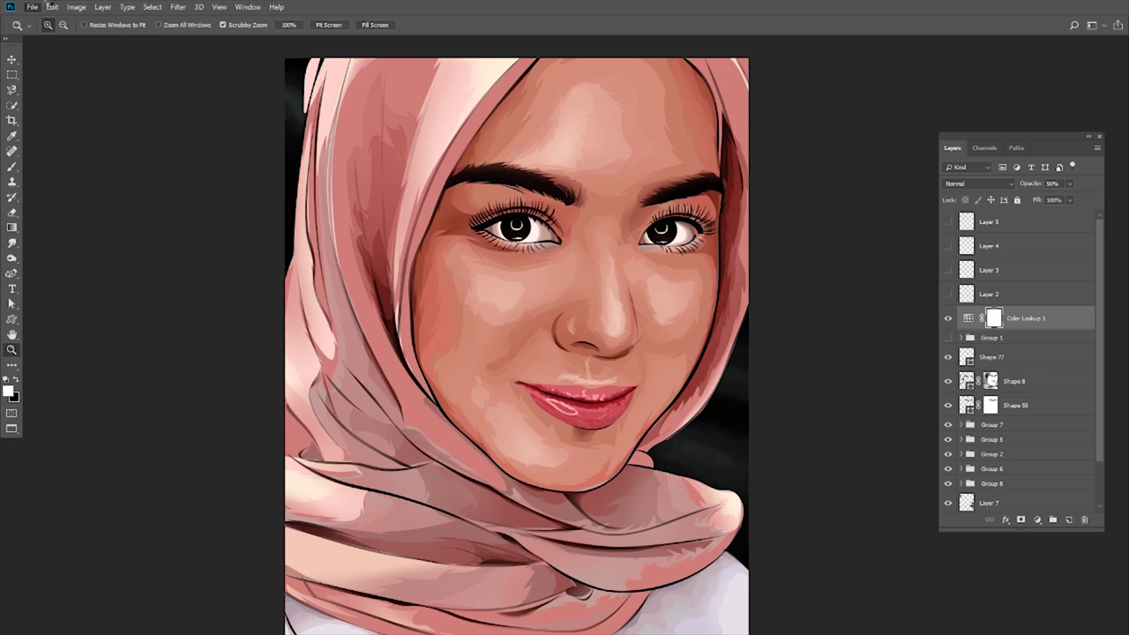
left_click(54, 5)
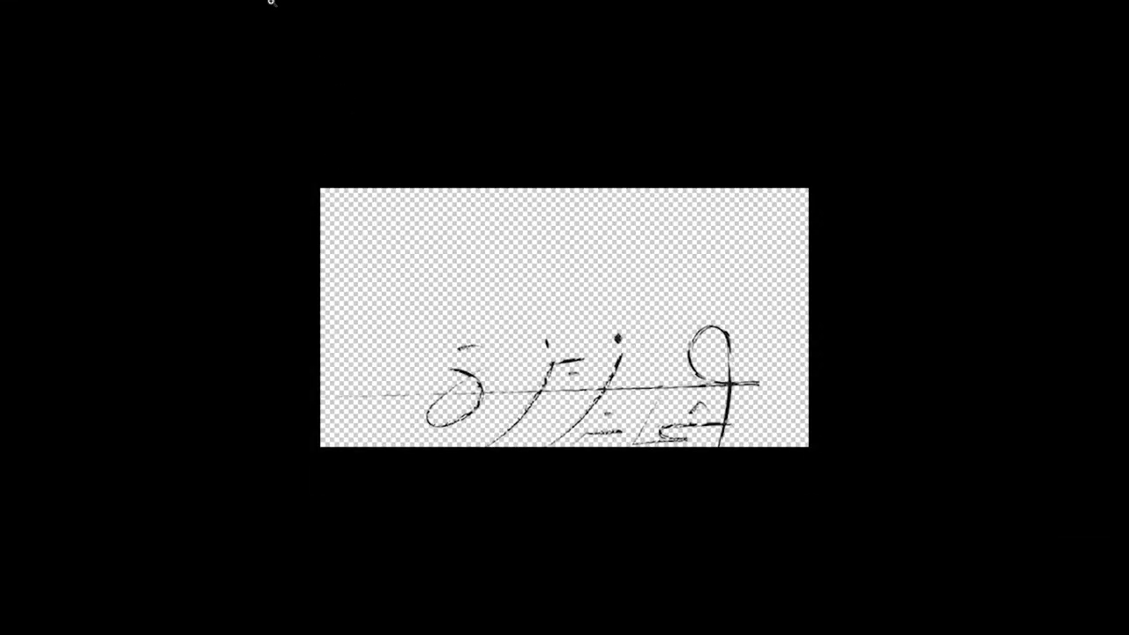
Step: Move the logo.psd signature onto the portrait's scarf below the chin
key("f")
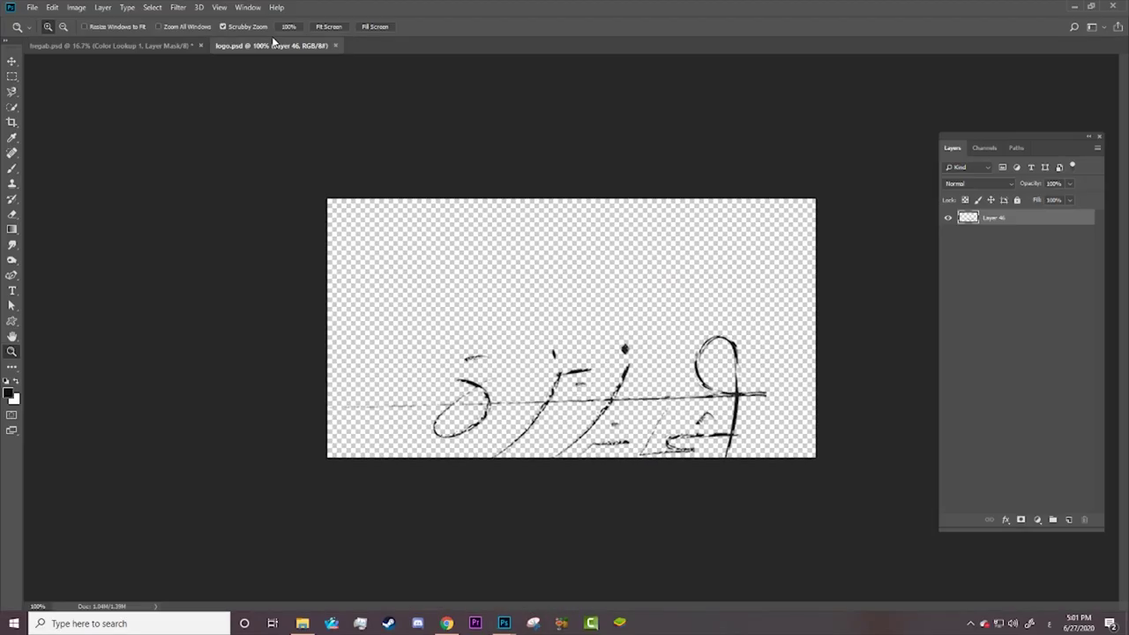
mouse_move(291, 46)
left_mouse_down()
mouse_move(423, 172)
mouse_move(185, 141)
left_mouse_up()
left_click(11, 61)
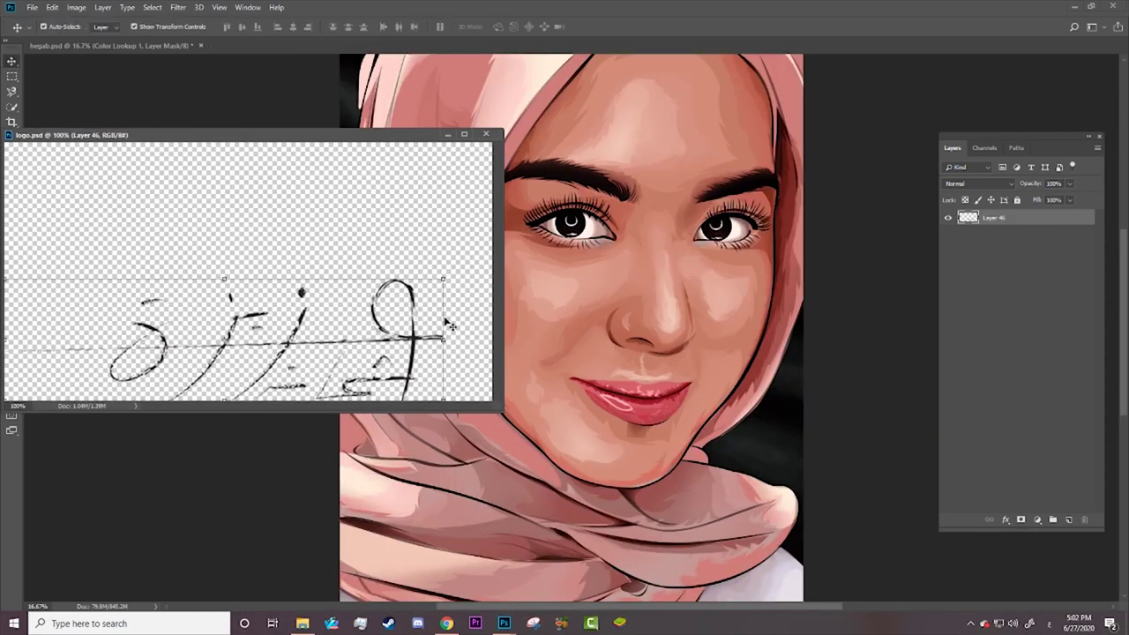
left_click_drag(431, 369, 514, 493)
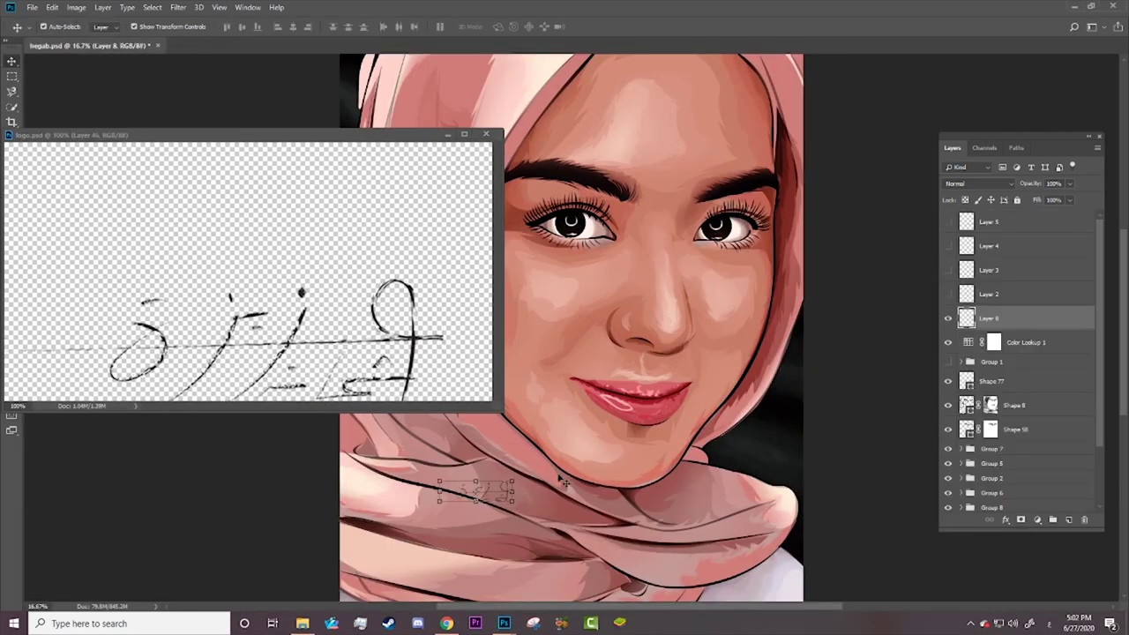
left_click(448, 134)
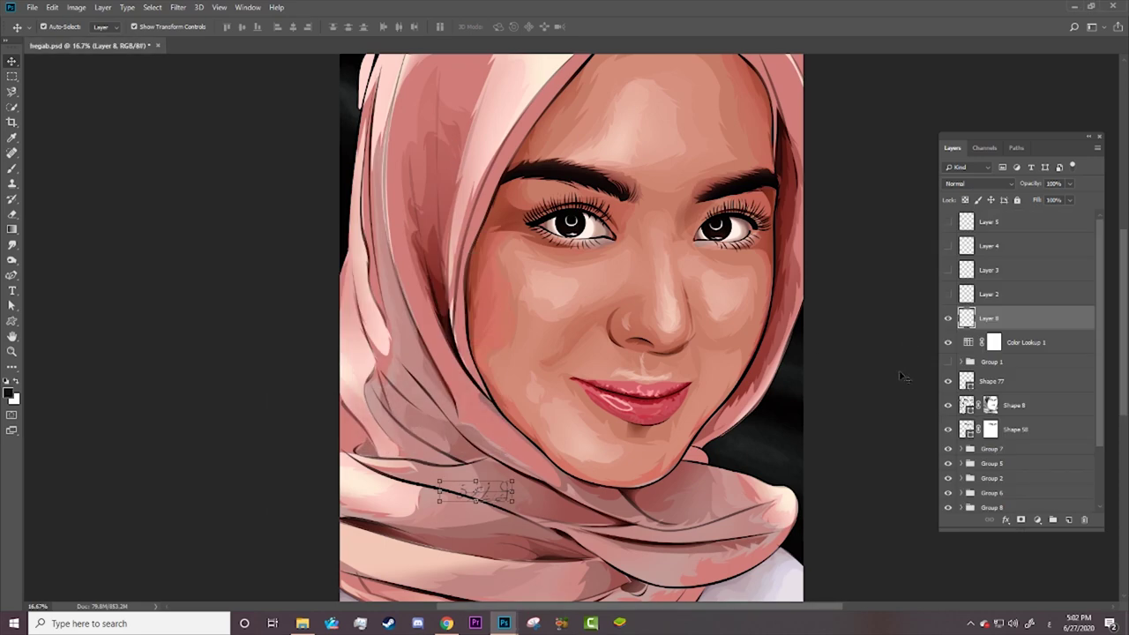
key("z")
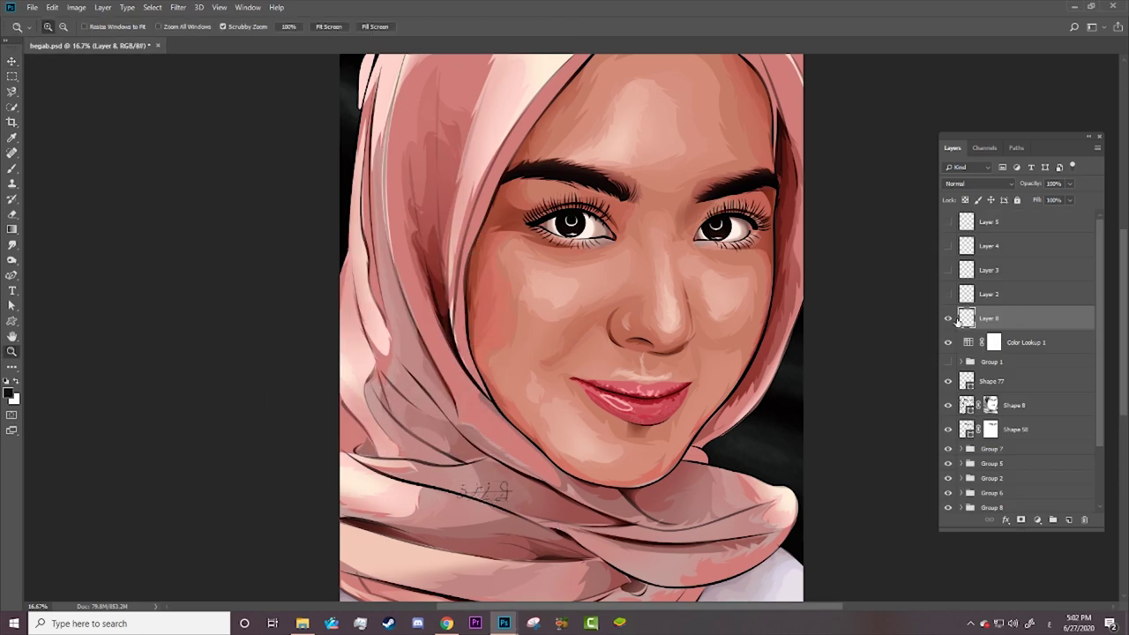
Step: Turn the signature white with Levels, dragging the white input to 3
left_click(77, 8)
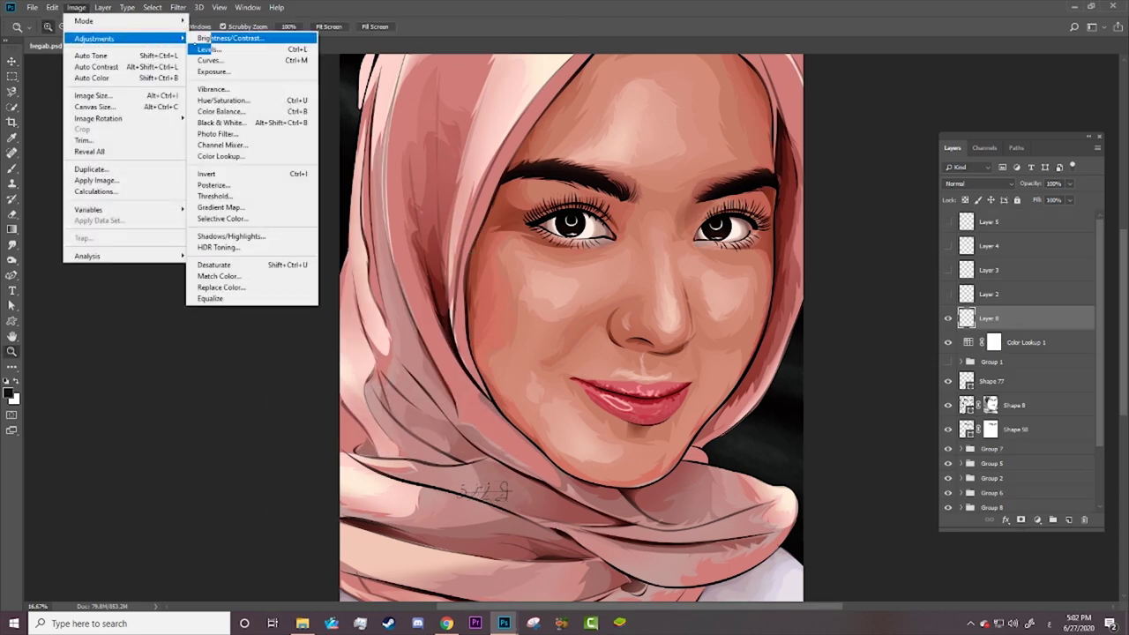
left_click(216, 46)
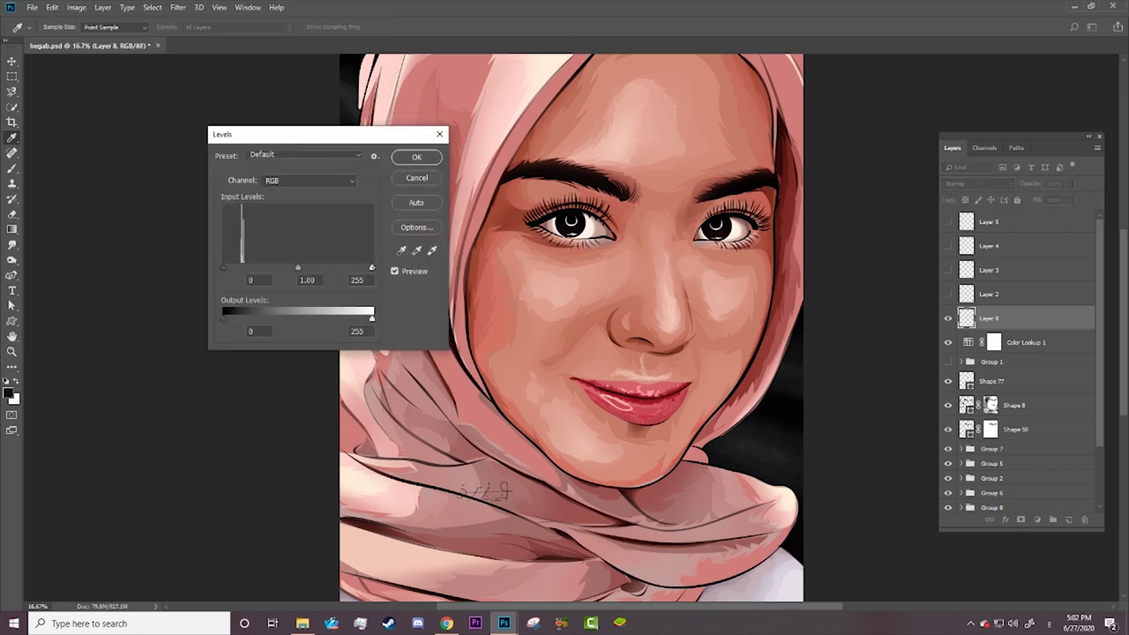
left_click_drag(371, 267, 225, 267)
left_click(416, 157)
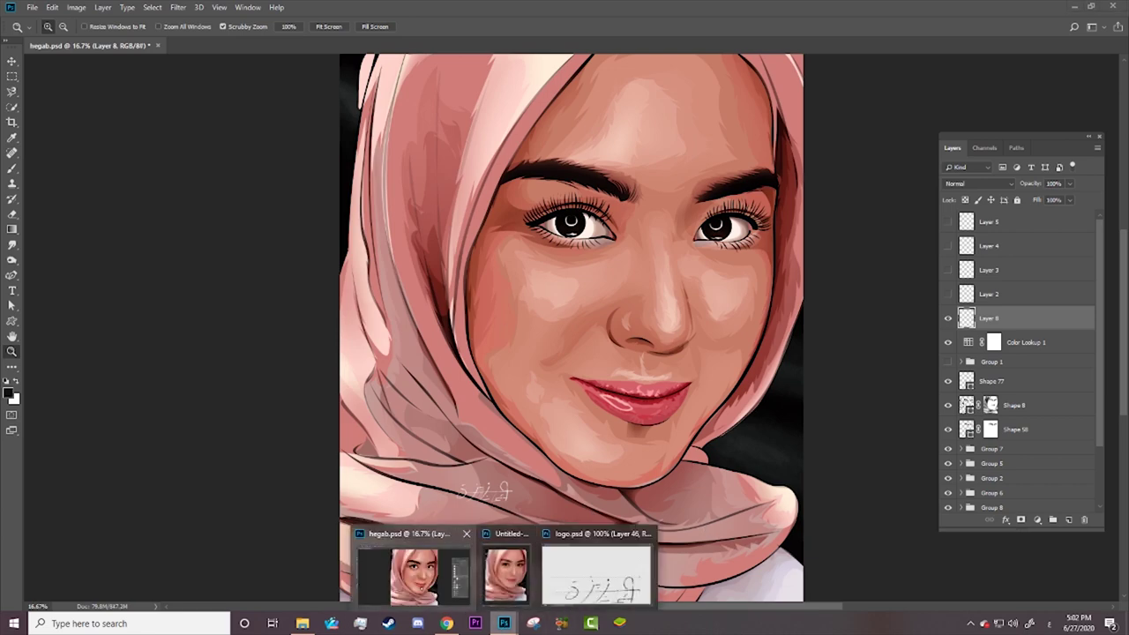
left_click(505, 569)
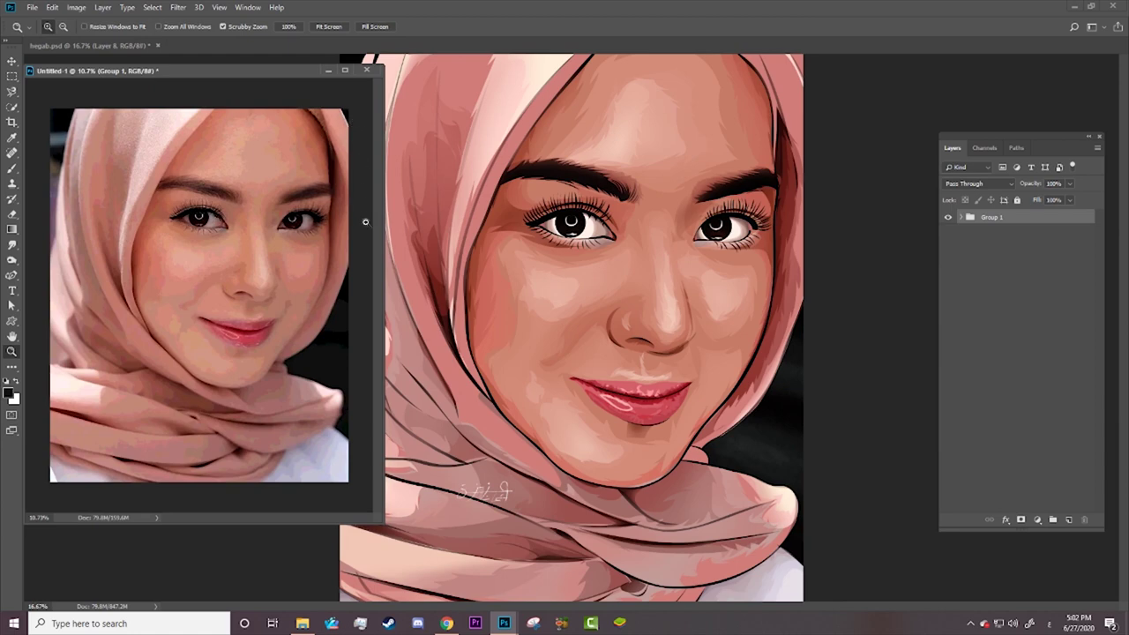
Step: In hegab.psd, expand Group 7 and inspect Shape 74's fill colour without changing it
left_click(887, 360)
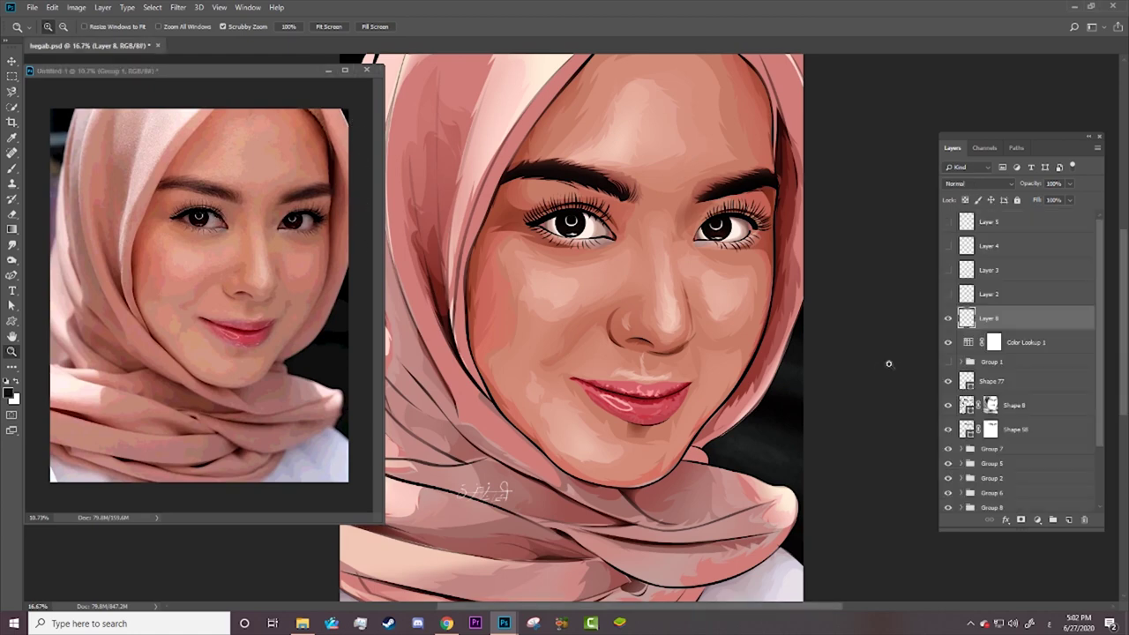
left_click(963, 450)
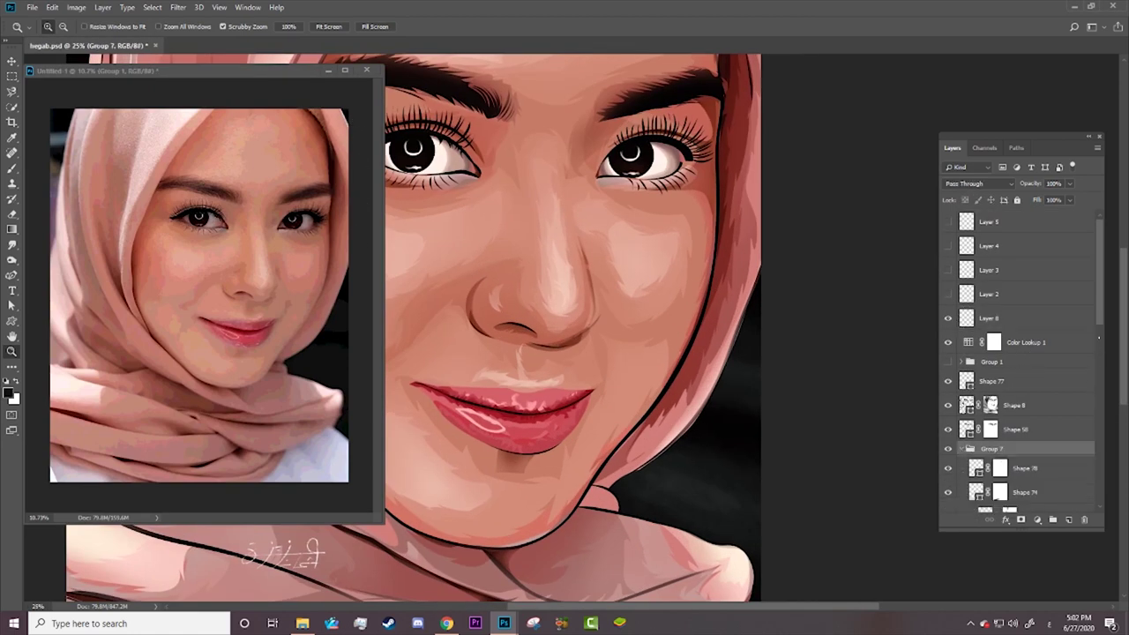
left_click(1023, 467)
key("a")
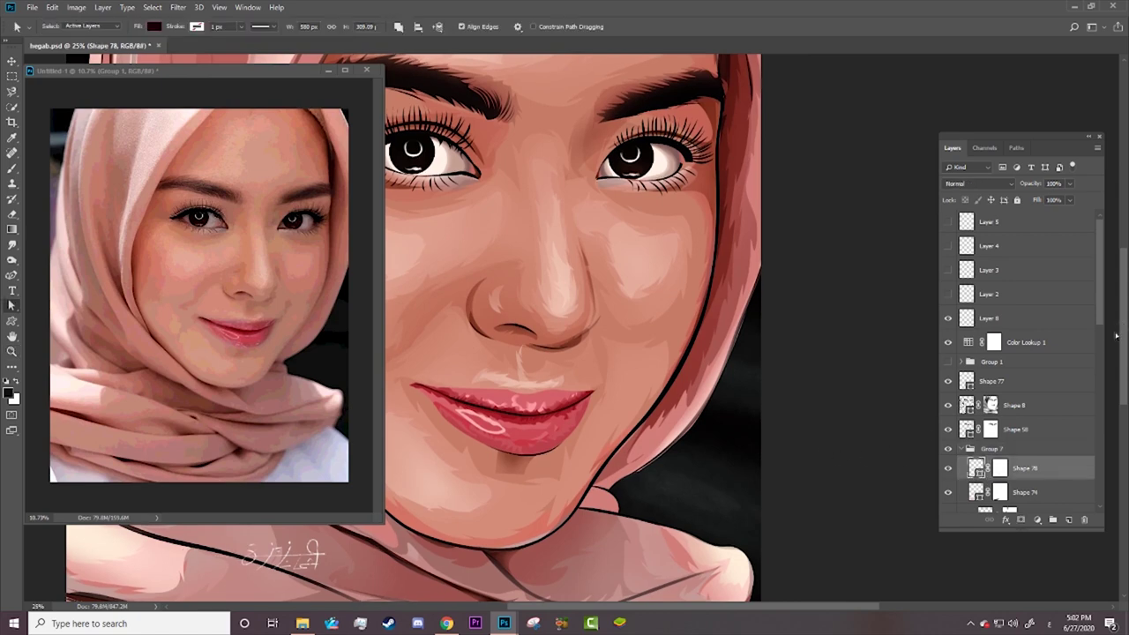
scroll(617, 353, "down", 3)
scroll(979, 426, "down", 2)
double_click(977, 424)
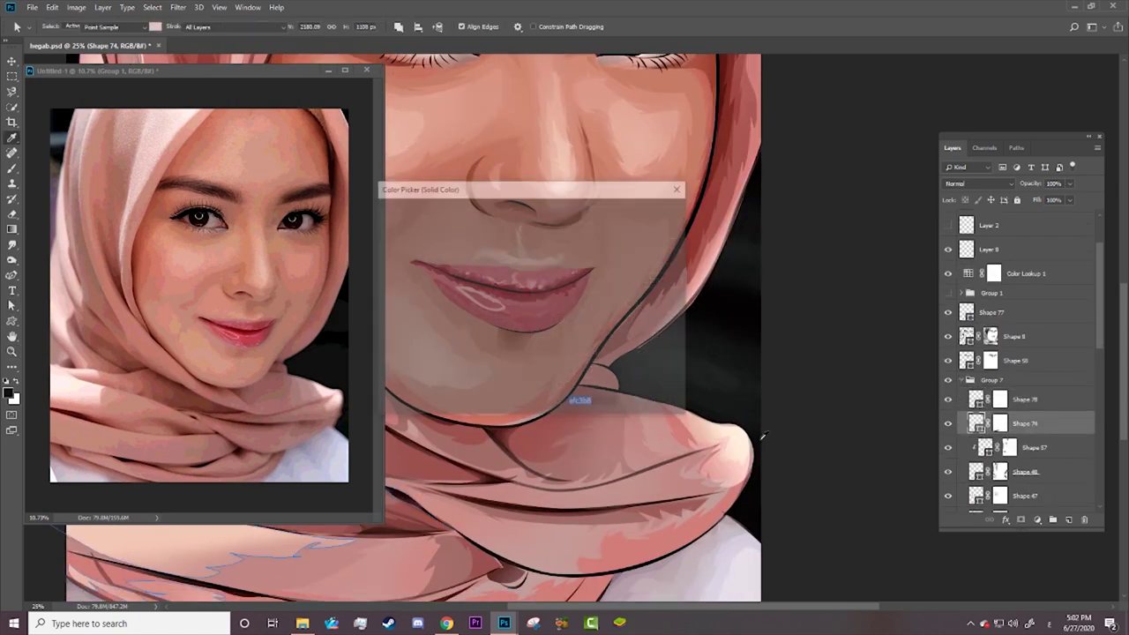
key("Return")
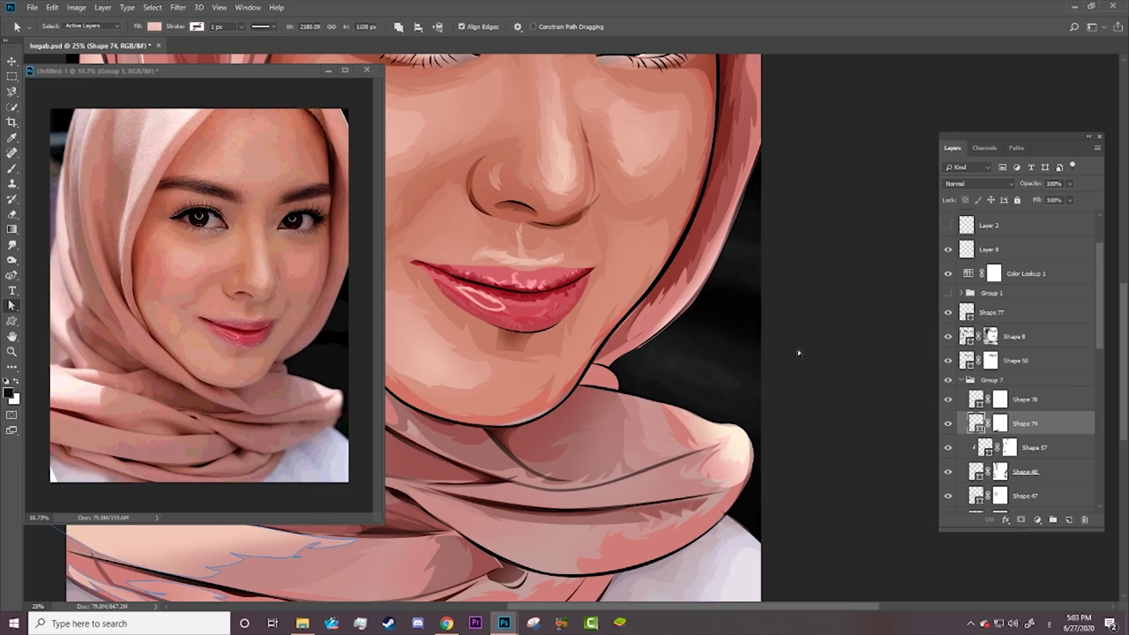
Step: Show Group 1, hide Color Lookup 1, and zoom into the upper-right hijab edge with the Pen tool
scroll(685, 246, "up", 7)
left_click(948, 292)
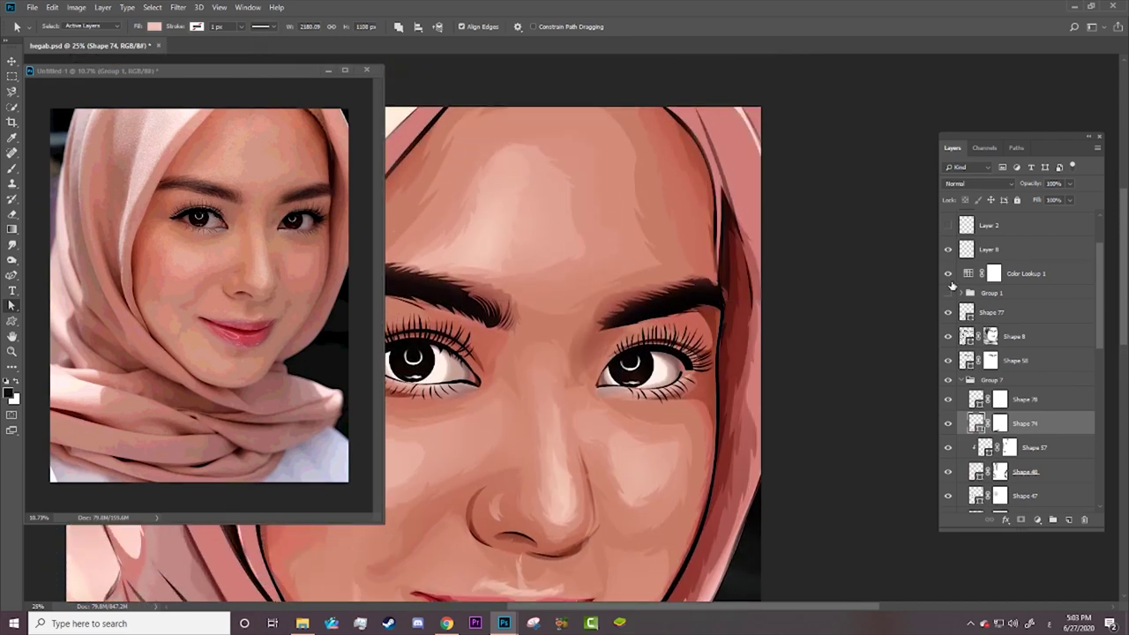
left_click(948, 274)
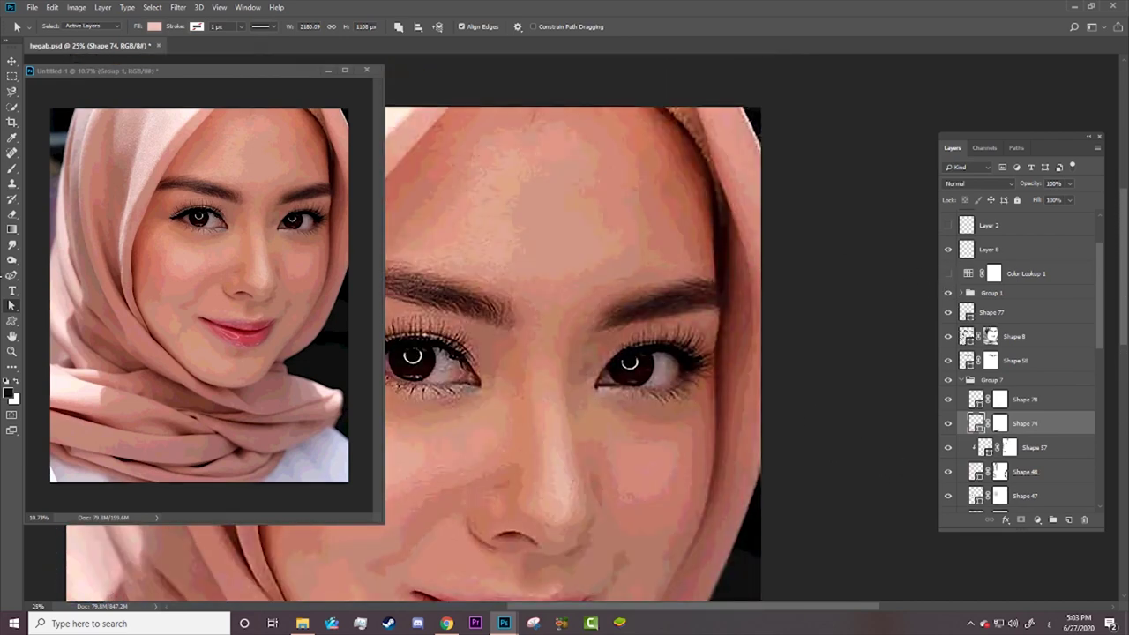
left_click(12, 275)
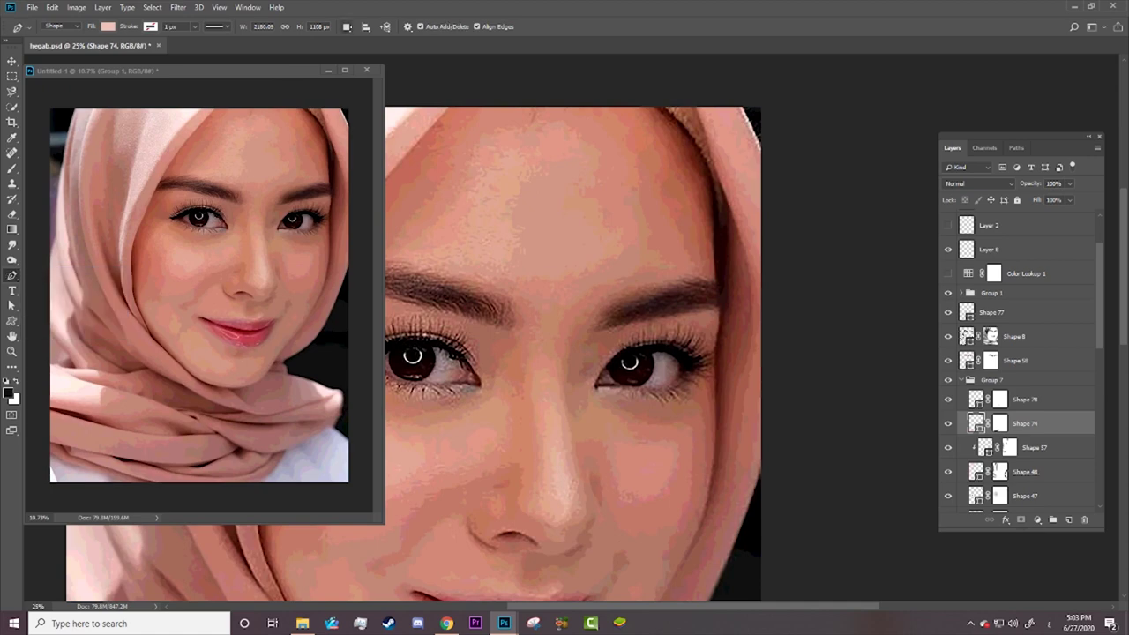
left_click(347, 26)
key("z")
left_click_drag(759, 124, 831, 138)
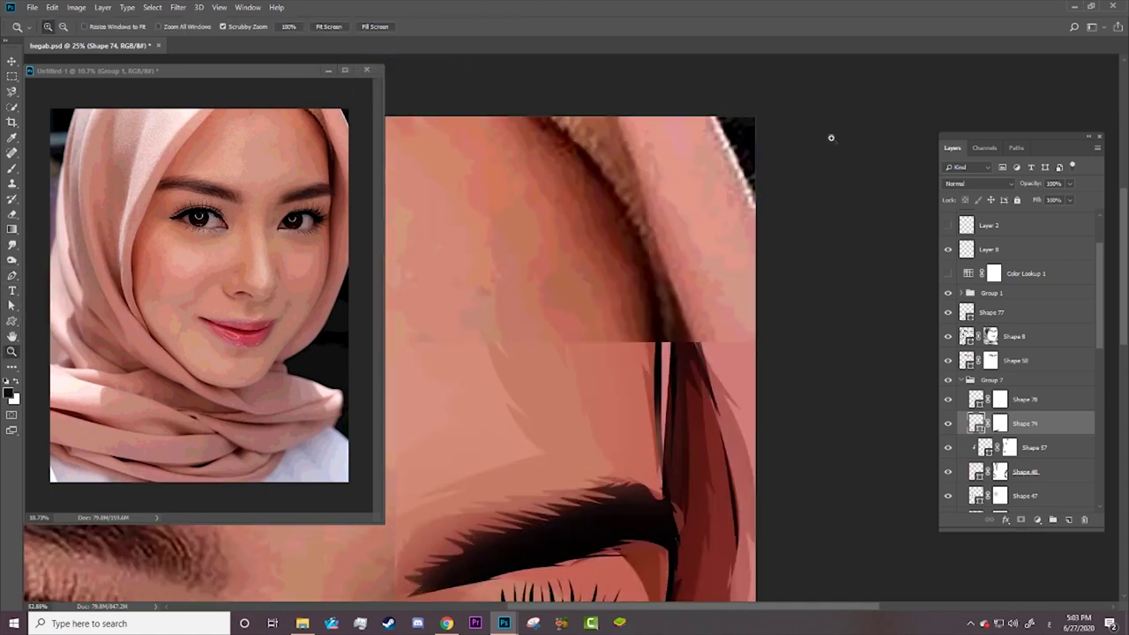
Step: Trace the highlight's inner edge down the upper-right scarf with Pen anchors and curves
key("p")
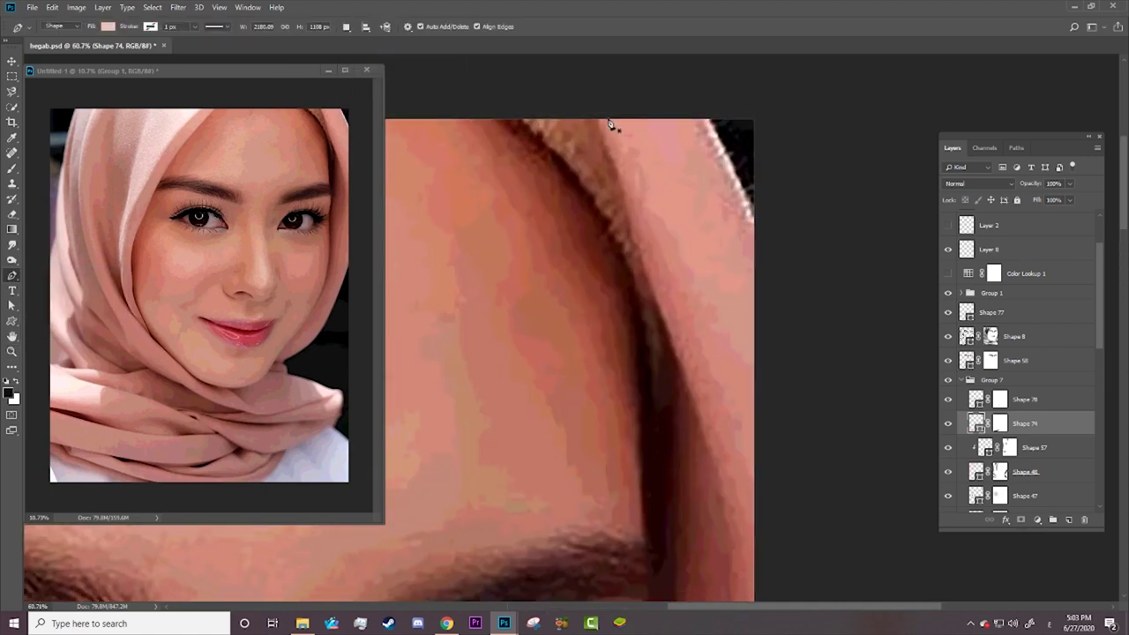
left_click(609, 116)
left_click(621, 152)
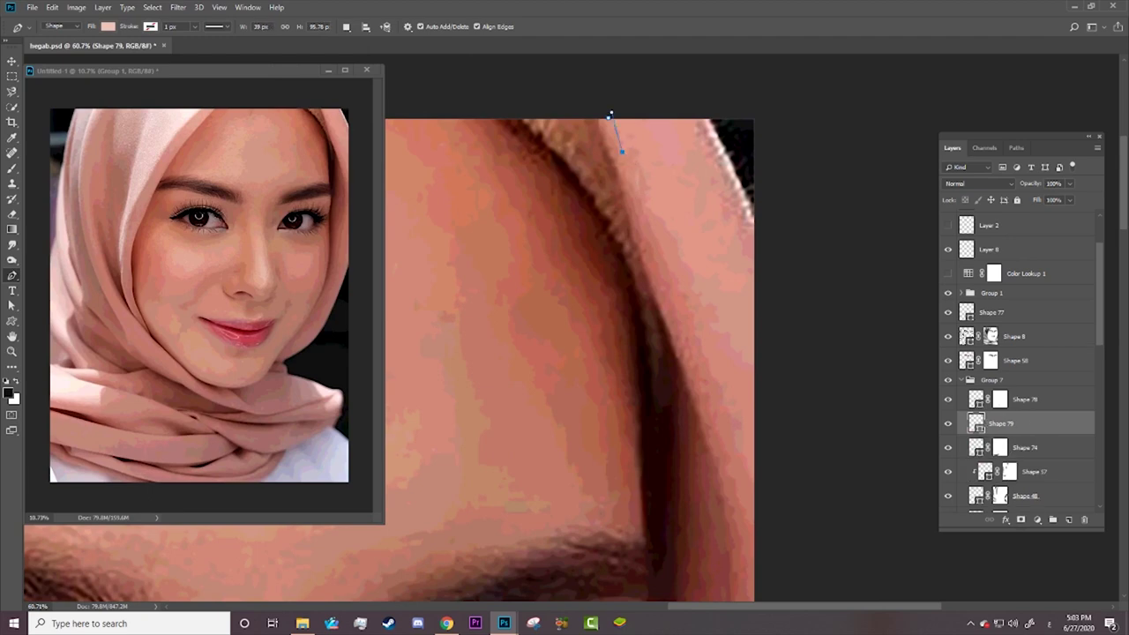
left_click_drag(649, 203, 644, 220)
left_click_drag(683, 258, 677, 247)
left_click(700, 300)
left_click(699, 300)
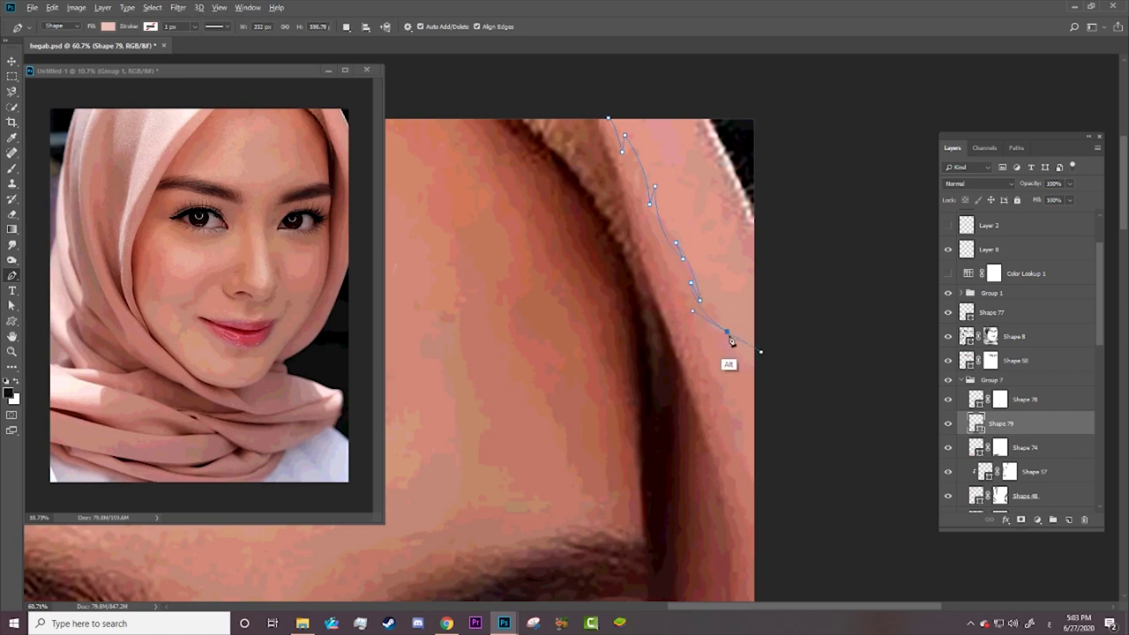
left_click(716, 319)
left_click(727, 331)
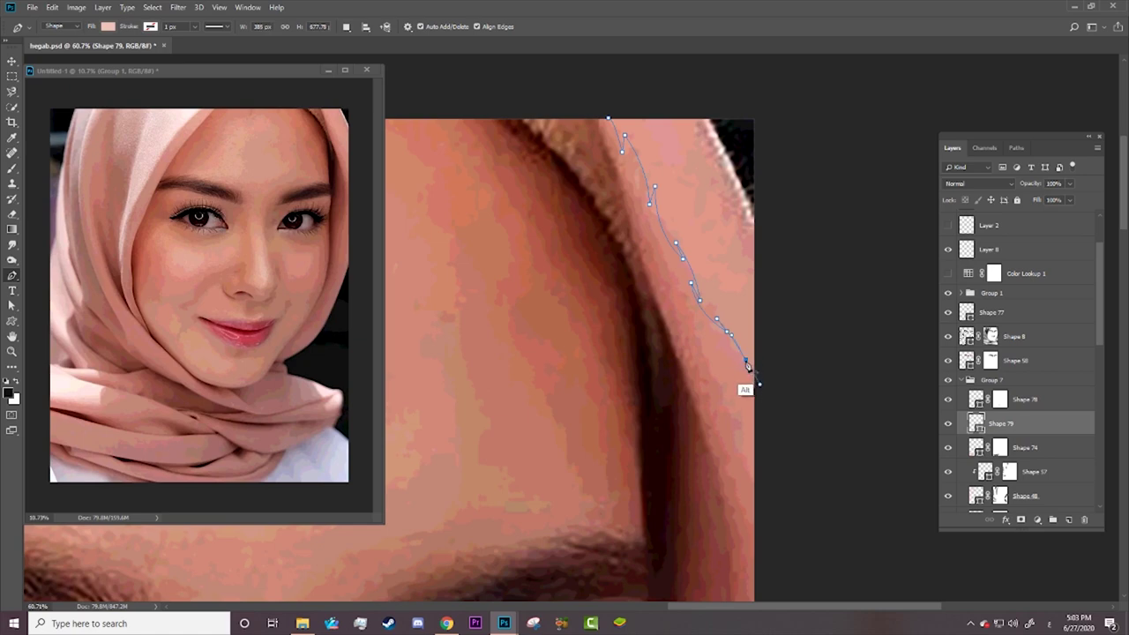
left_click(754, 378)
Step: Trace the outer edge back up, close the shape, hide Group 1, and add a layer mask
left_click_drag(772, 284, 754, 261)
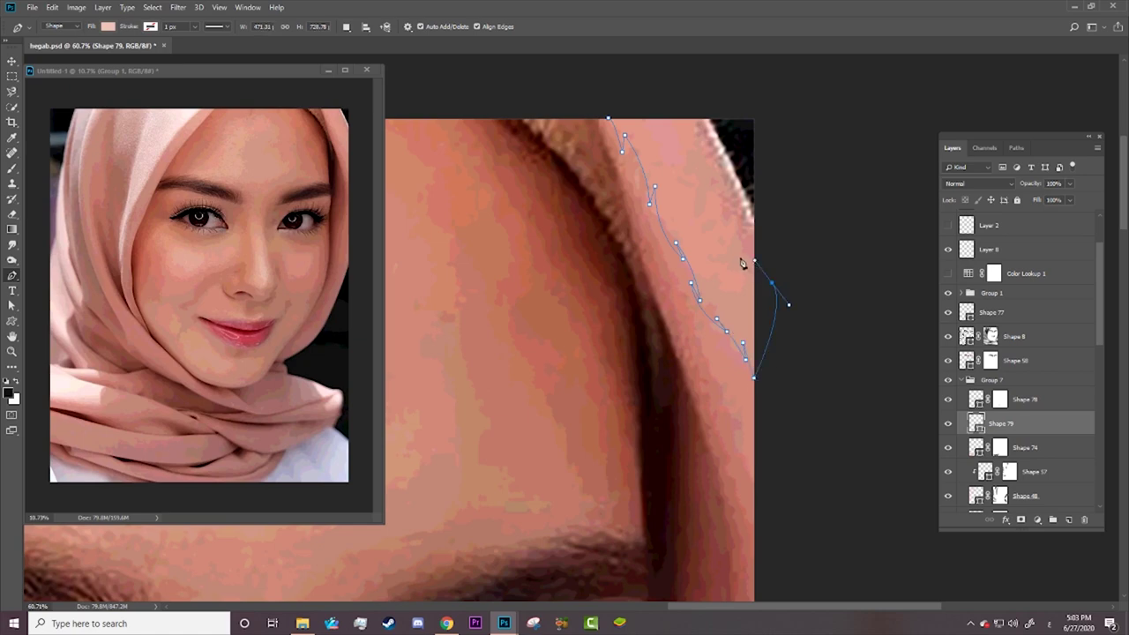
left_click(738, 224)
left_click(736, 245)
left_click(722, 188)
left_click(719, 208)
left_click(697, 124)
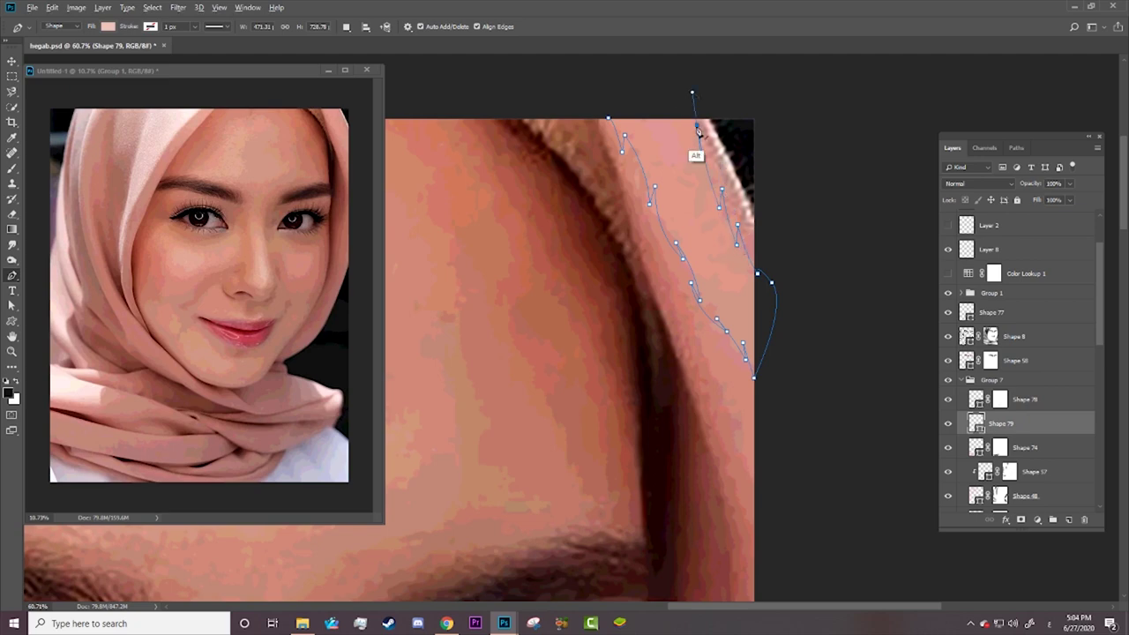
left_click(695, 148)
left_click_drag(688, 103, 676, 83)
left_click(608, 116)
left_click(948, 292)
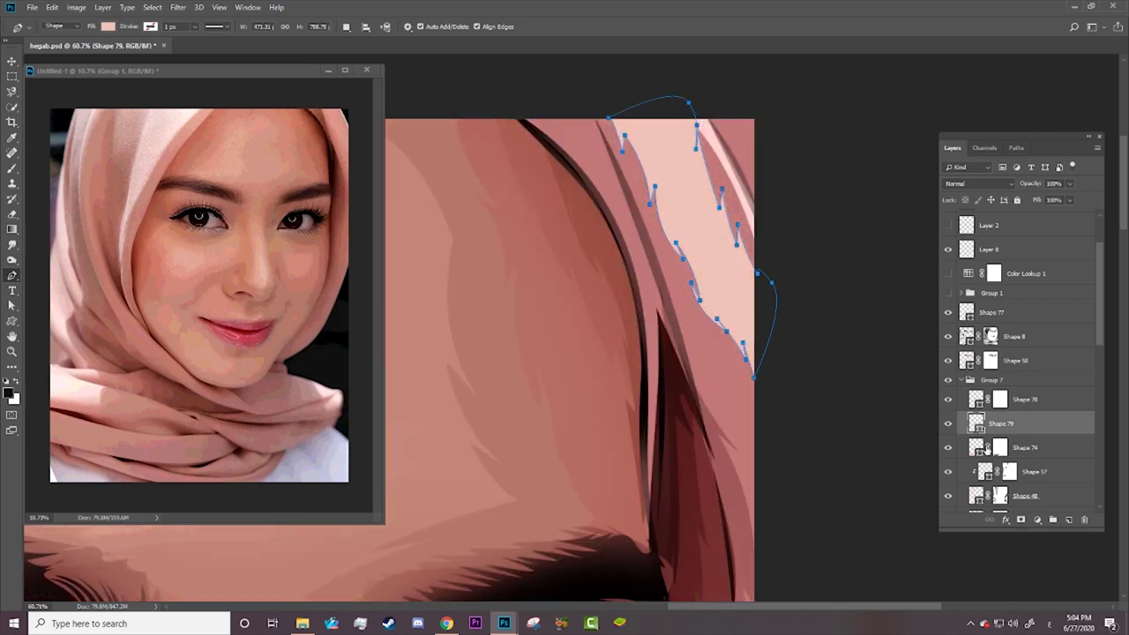
left_click(1021, 520)
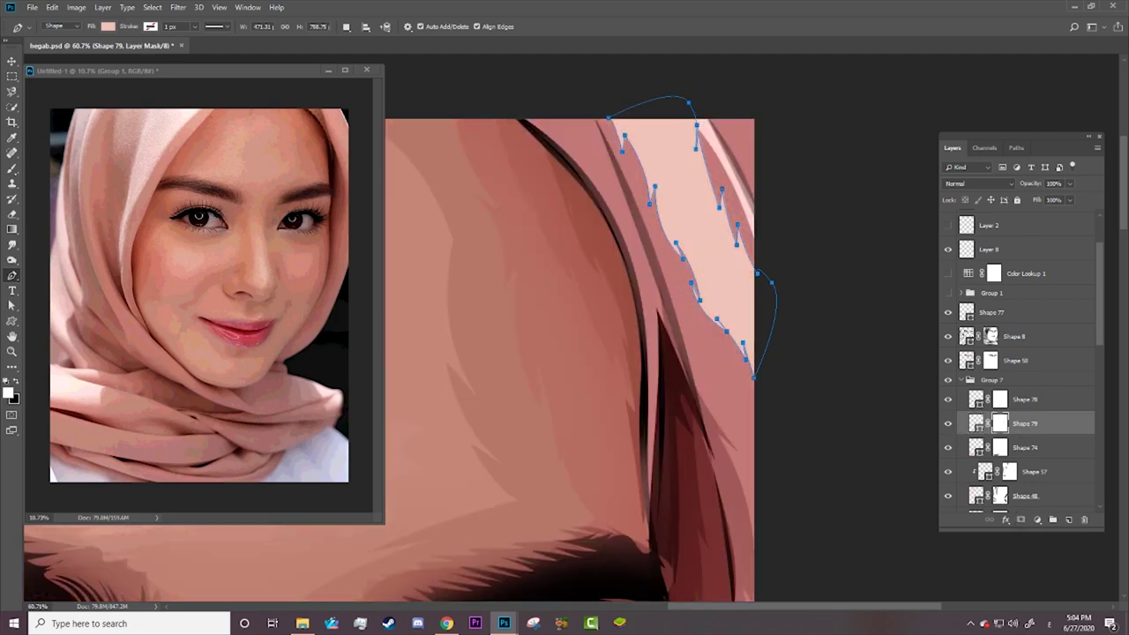
Step: Paint black with a 195 px soft round Normal brush on the mask to fade the highlight's top and lower end
key("b")
key("x")
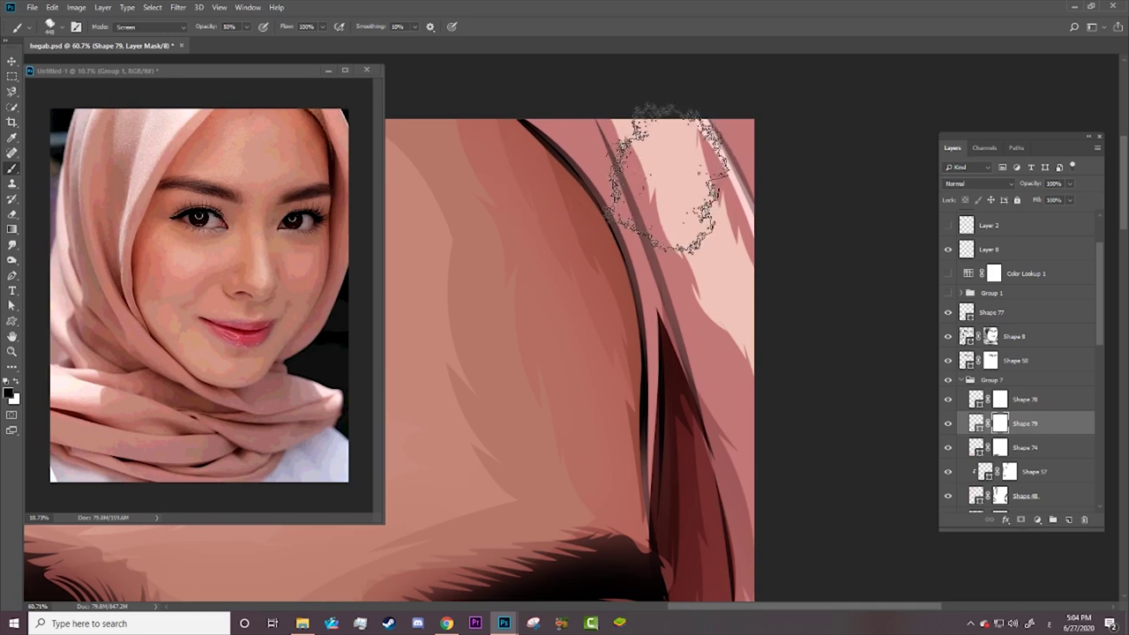
right_click(631, 160)
left_click(685, 238)
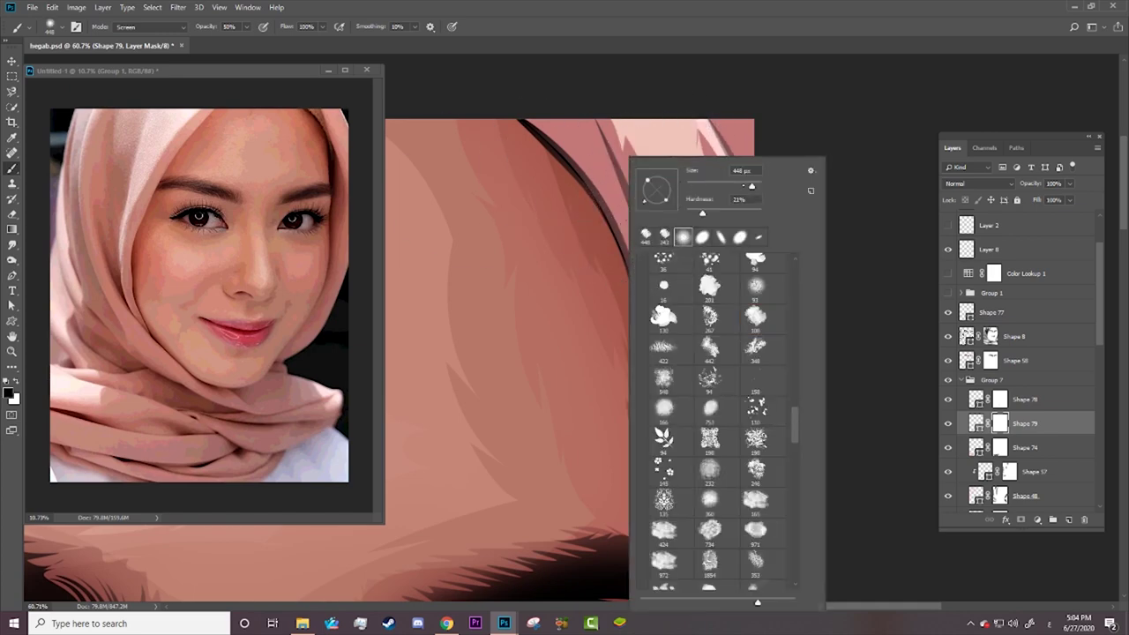
left_click_drag(751, 186, 741, 186)
left_click(583, 97)
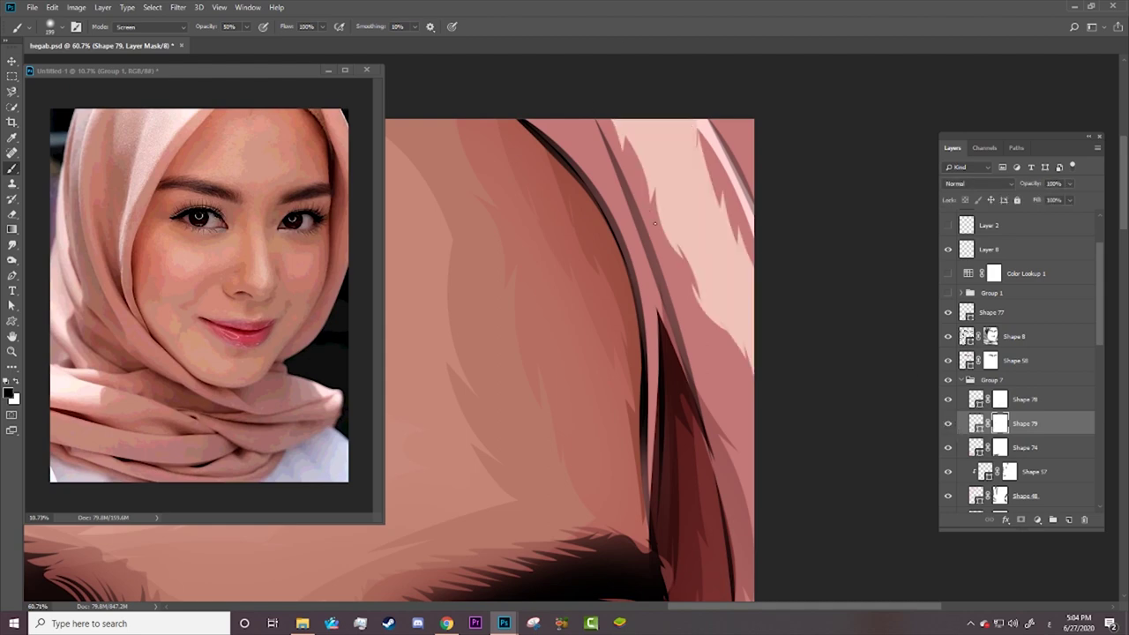
left_click(150, 27)
left_click(193, 38)
left_click_drag(656, 220, 628, 209)
mouse_move(600, 139)
left_mouse_down()
mouse_move(679, 242)
mouse_move(627, 218)
left_mouse_up()
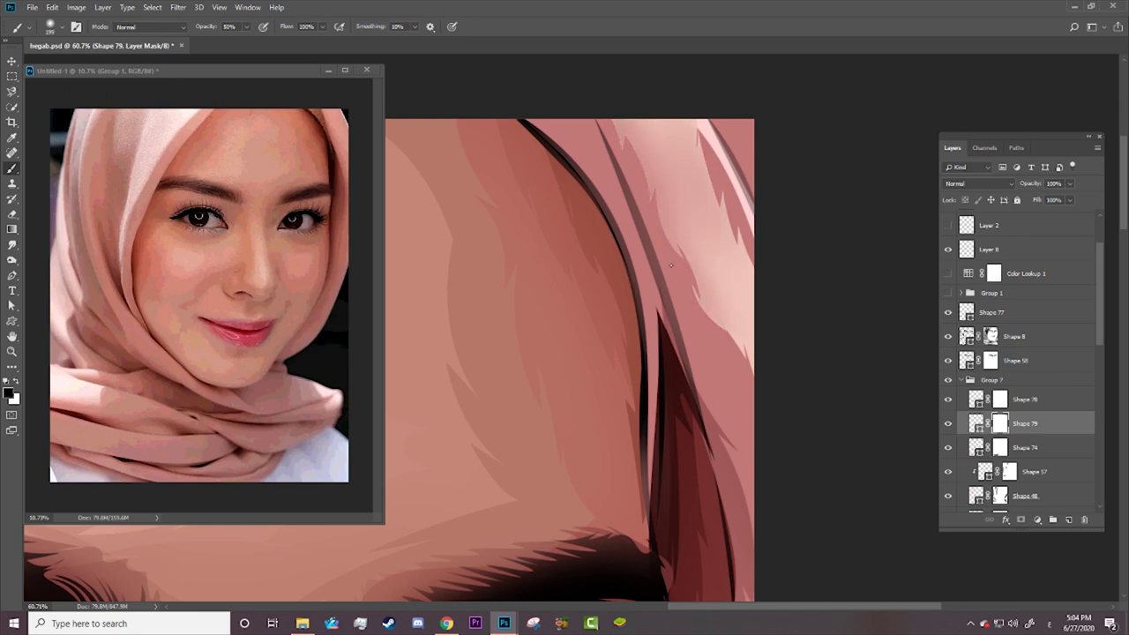
mouse_move(697, 300)
left_mouse_down()
mouse_move(715, 348)
mouse_move(710, 334)
left_mouse_up()
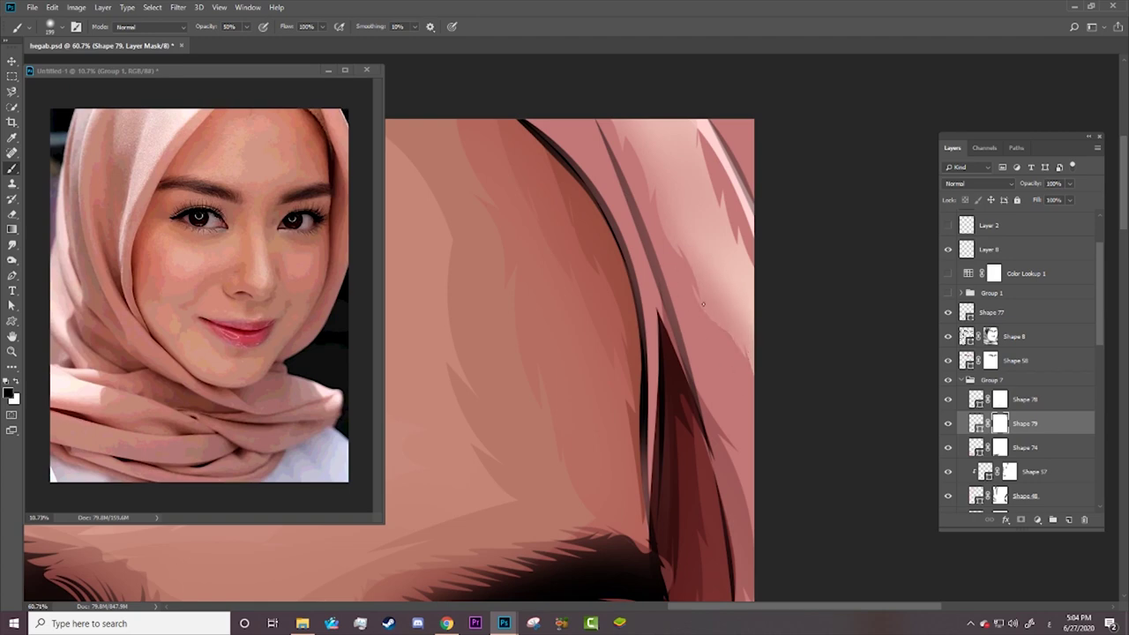
Step: Zoom out to the full portrait and save hegab.psd with Ctrl+S
key("z")
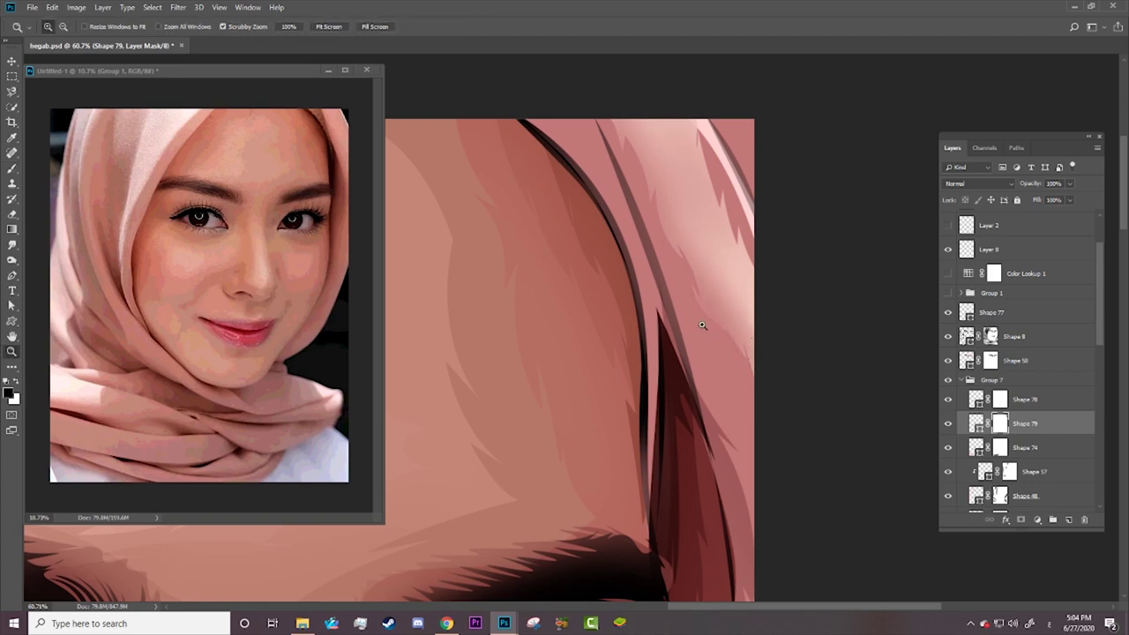
left_click_drag(699, 327, 537, 314)
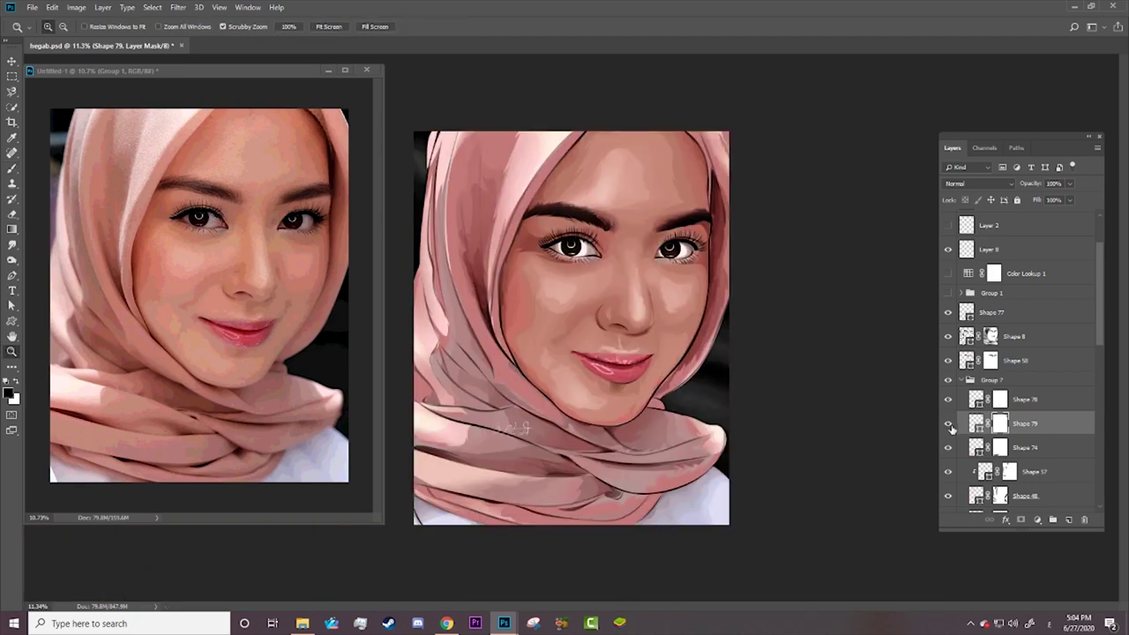
key("ctrl")
key("ctrl+s")
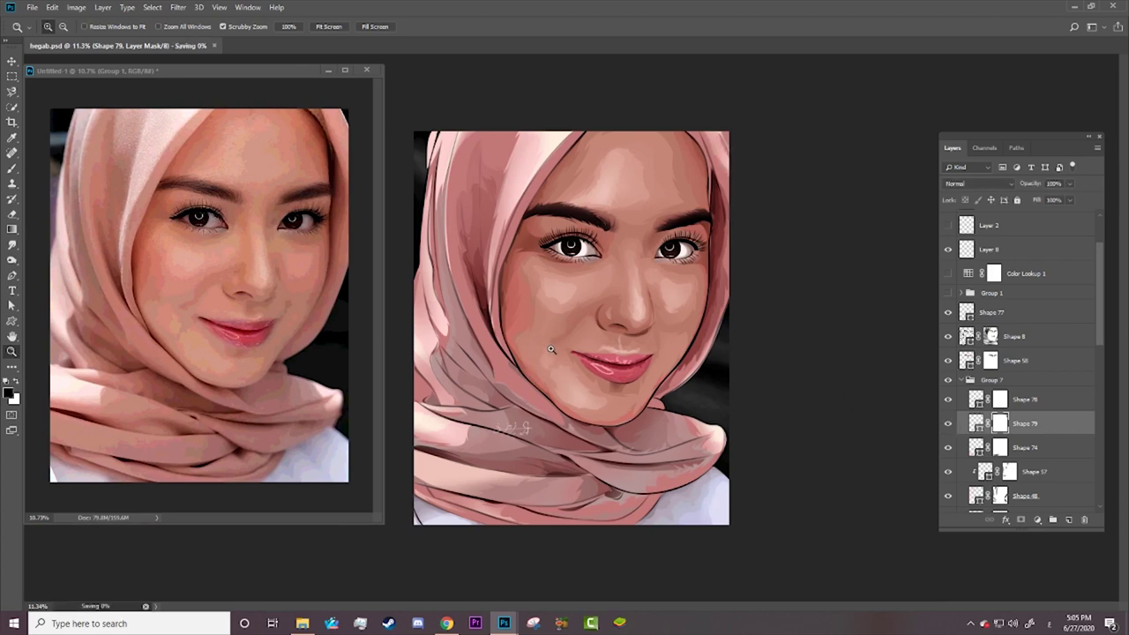